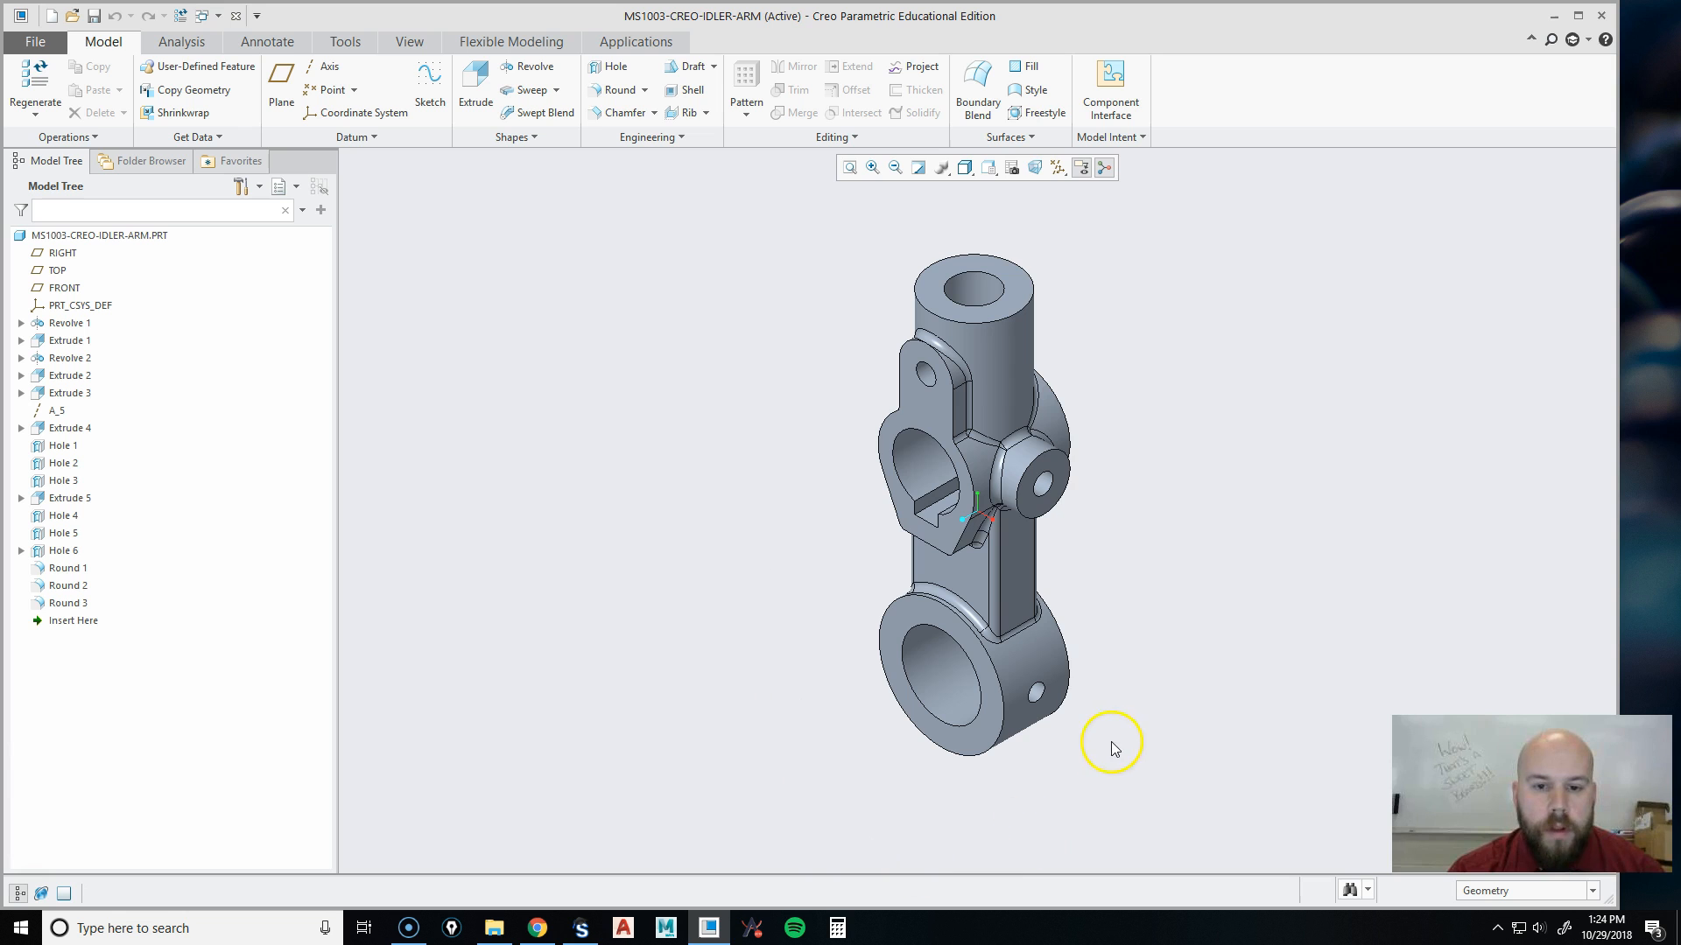
Open the parameters of the idler arm part and move the dialog clear of the model.
{"action": "left_click", "coordinate": [353, 44]}
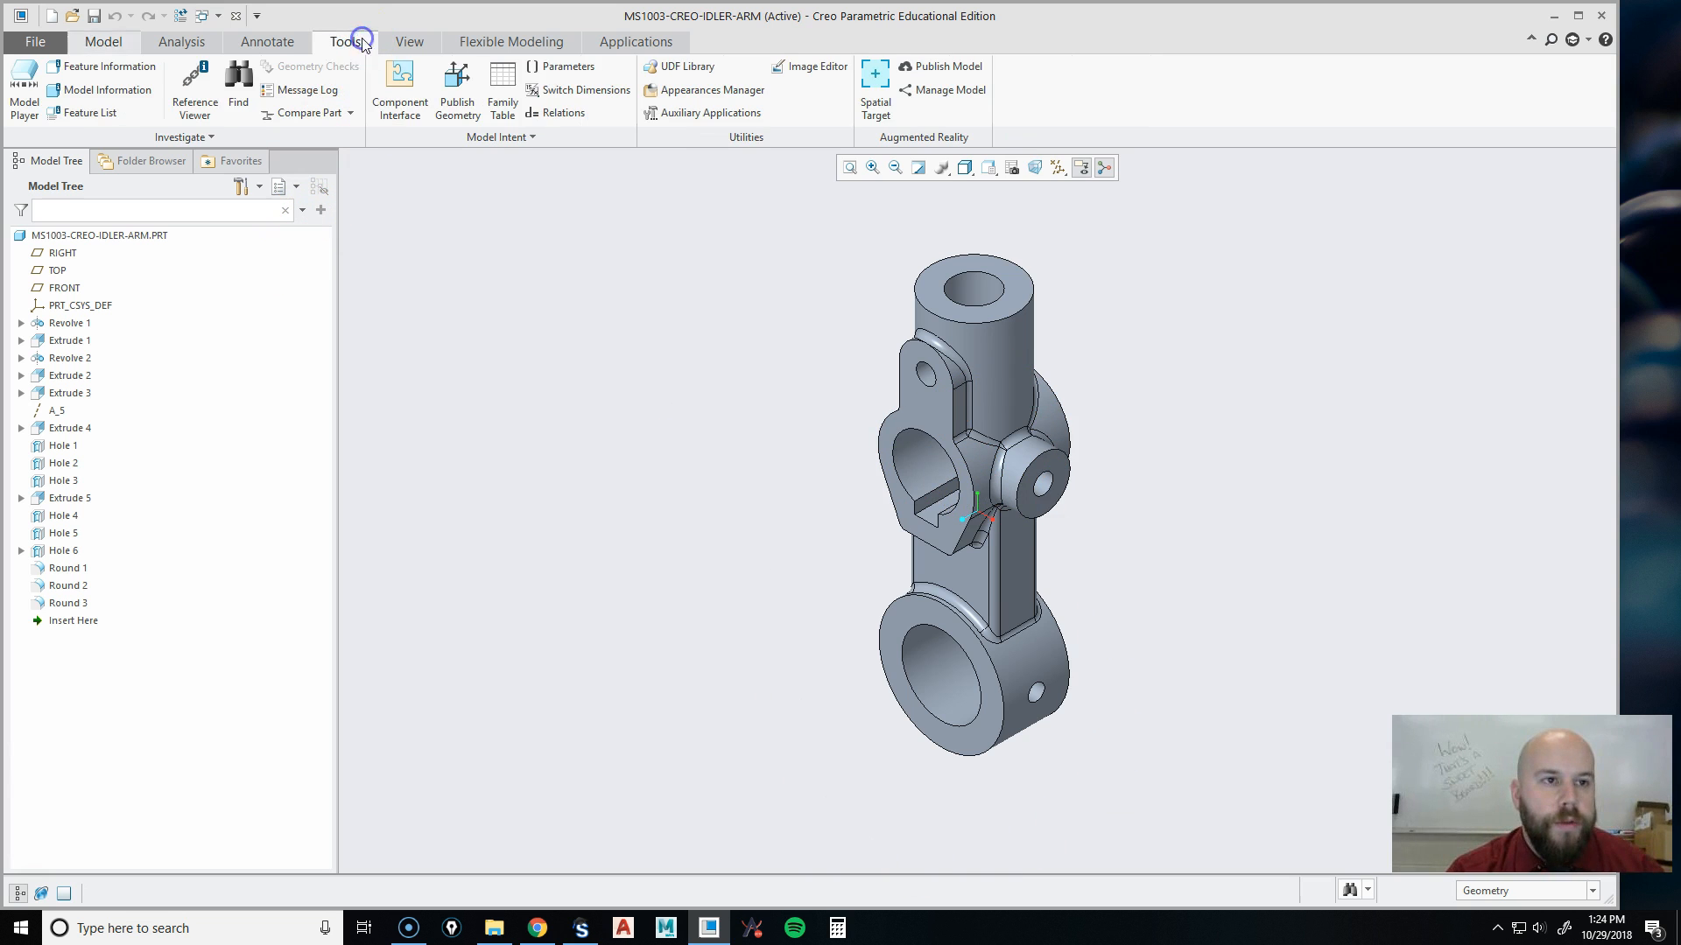
{"action": "left_click", "coordinate": [580, 75]}
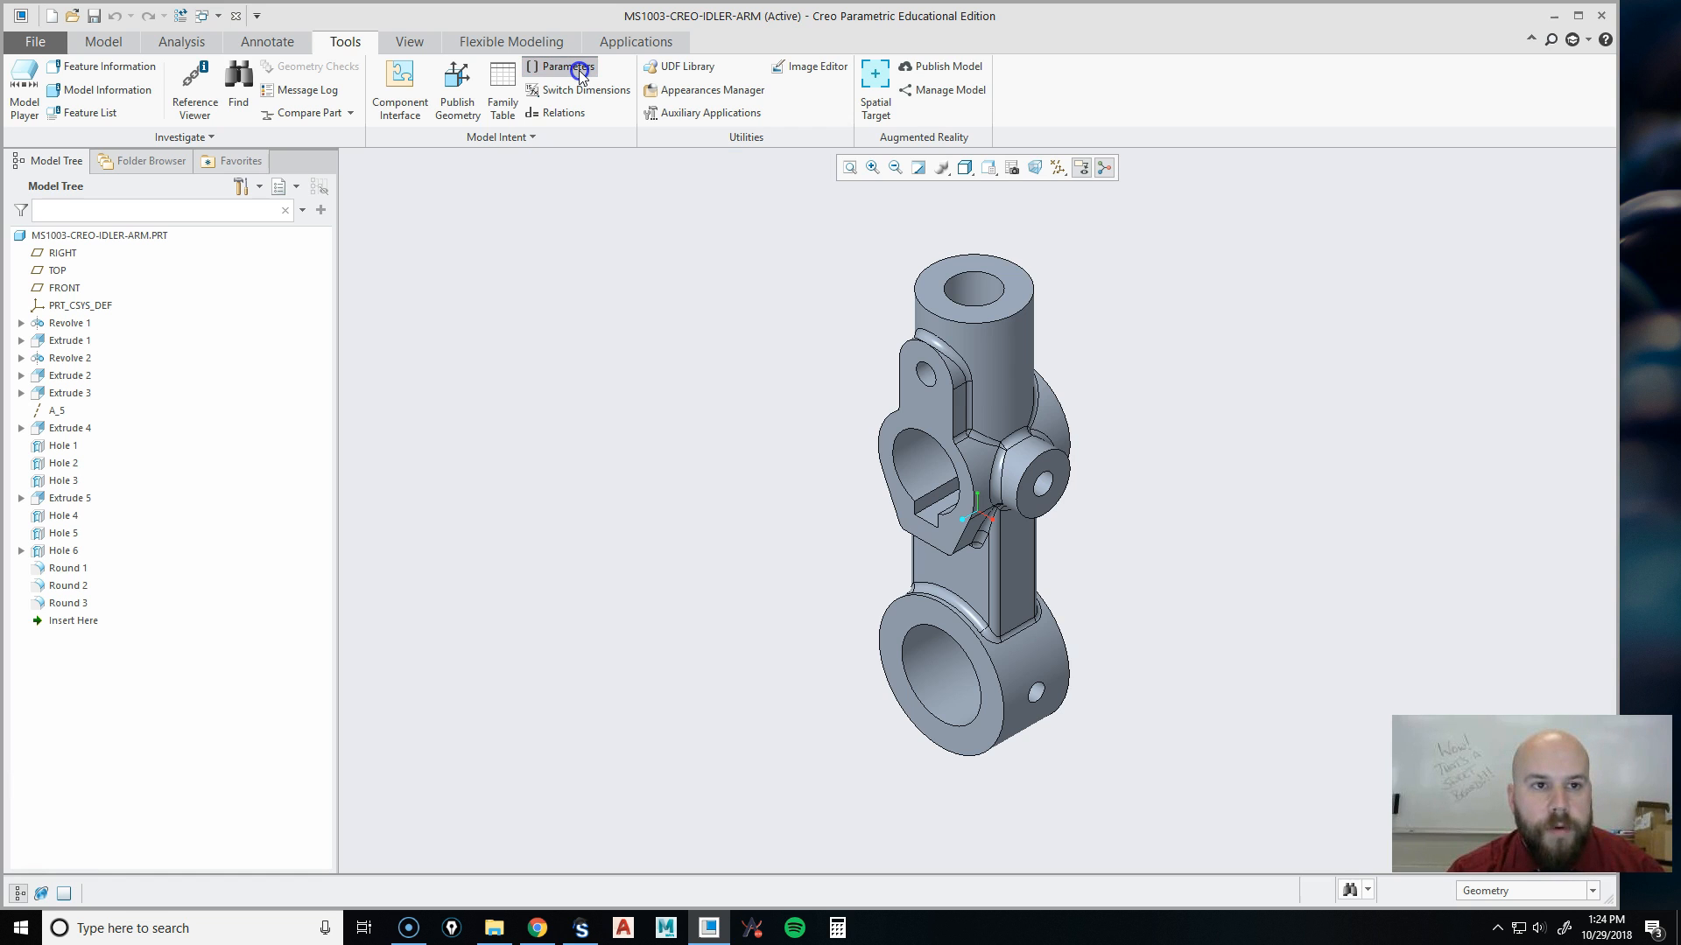
{"action": "left_click_drag", "start_coordinate": [1287, 268], "coordinate": [434, 232]}
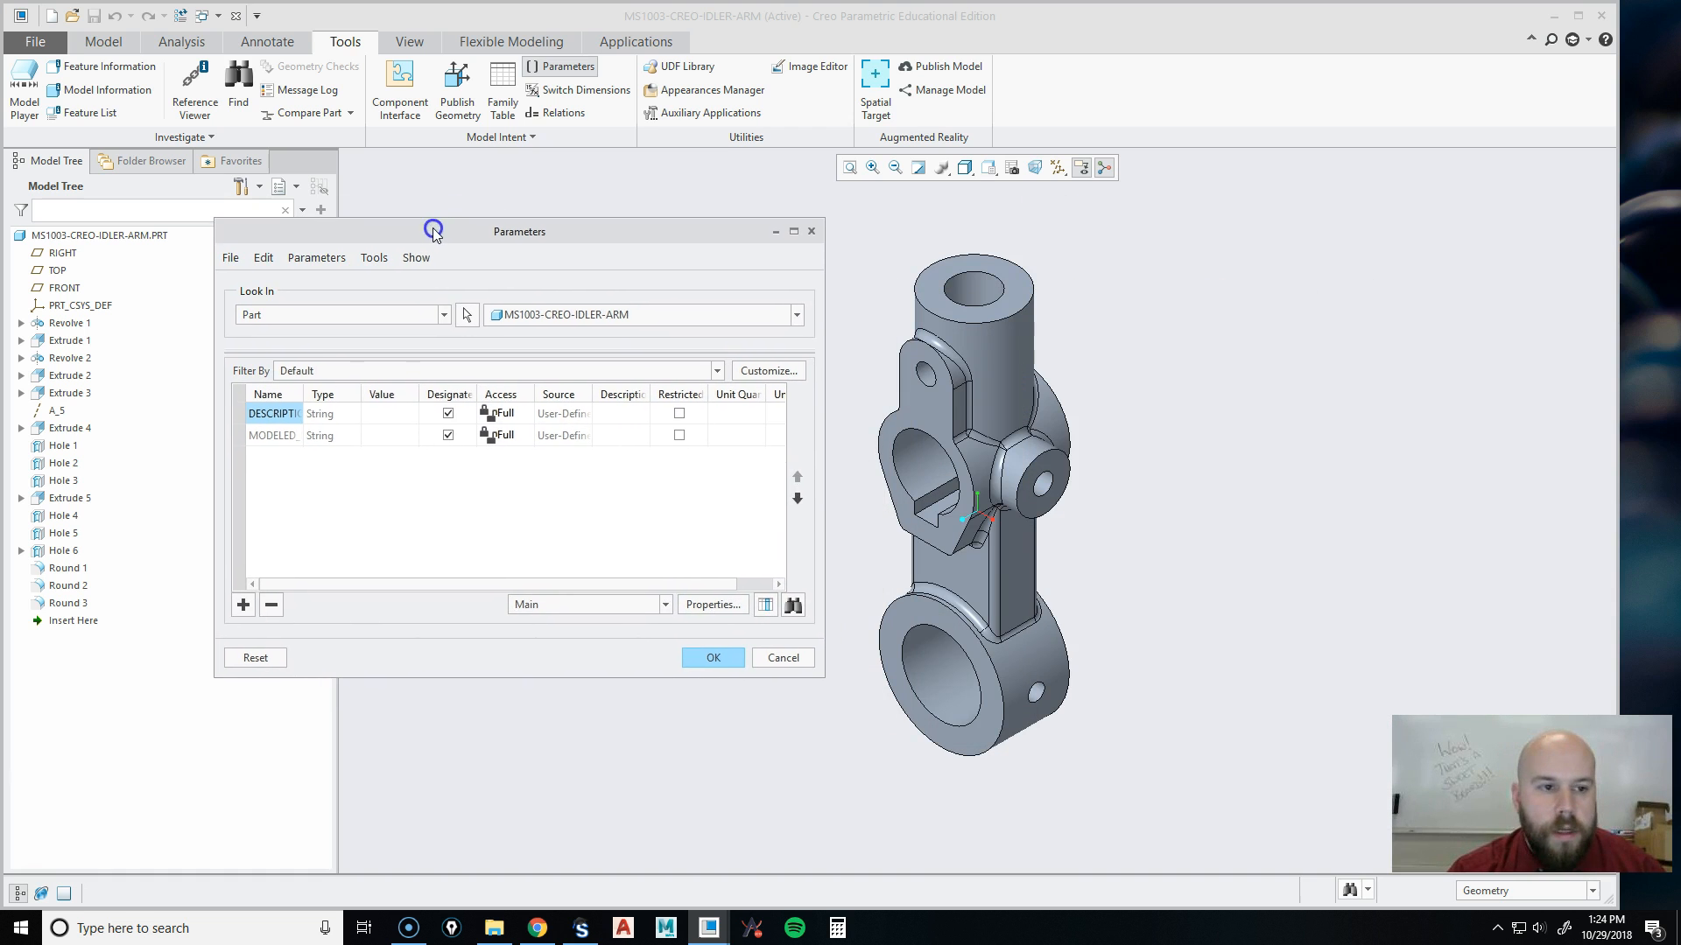
{"action": "left_click", "coordinate": [340, 315]}
{"action": "left_click", "coordinate": [340, 315]}
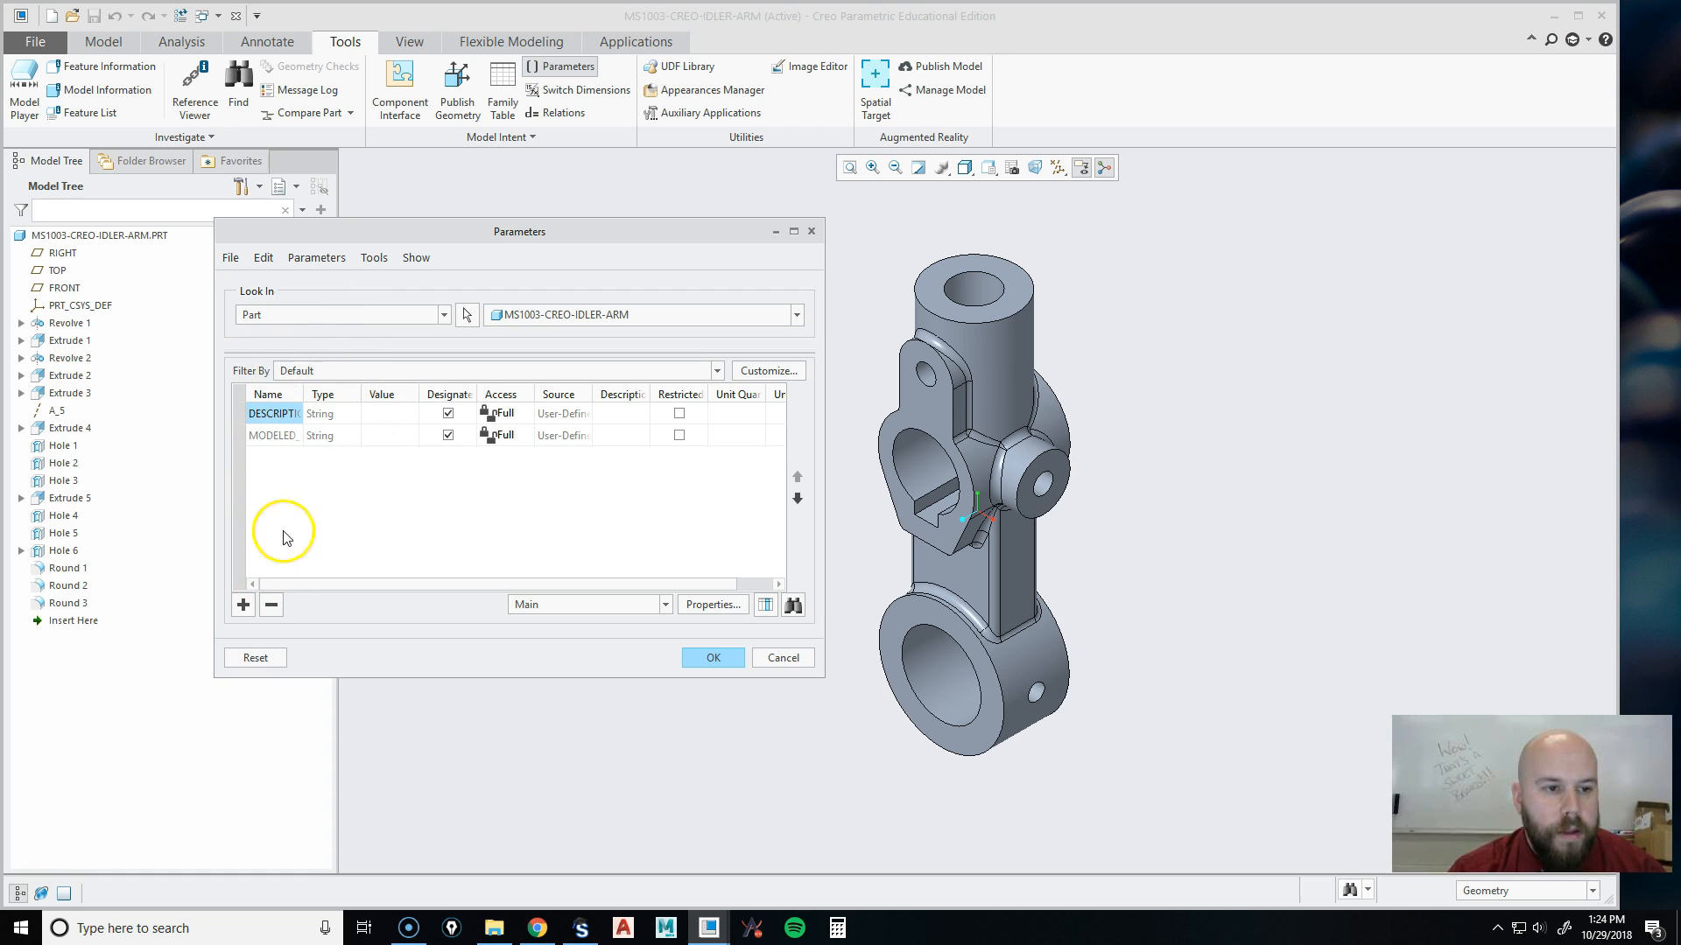
Add a part parameter named TITLE_LINE1 of type String.
{"action": "left_click", "coordinate": [244, 606]}
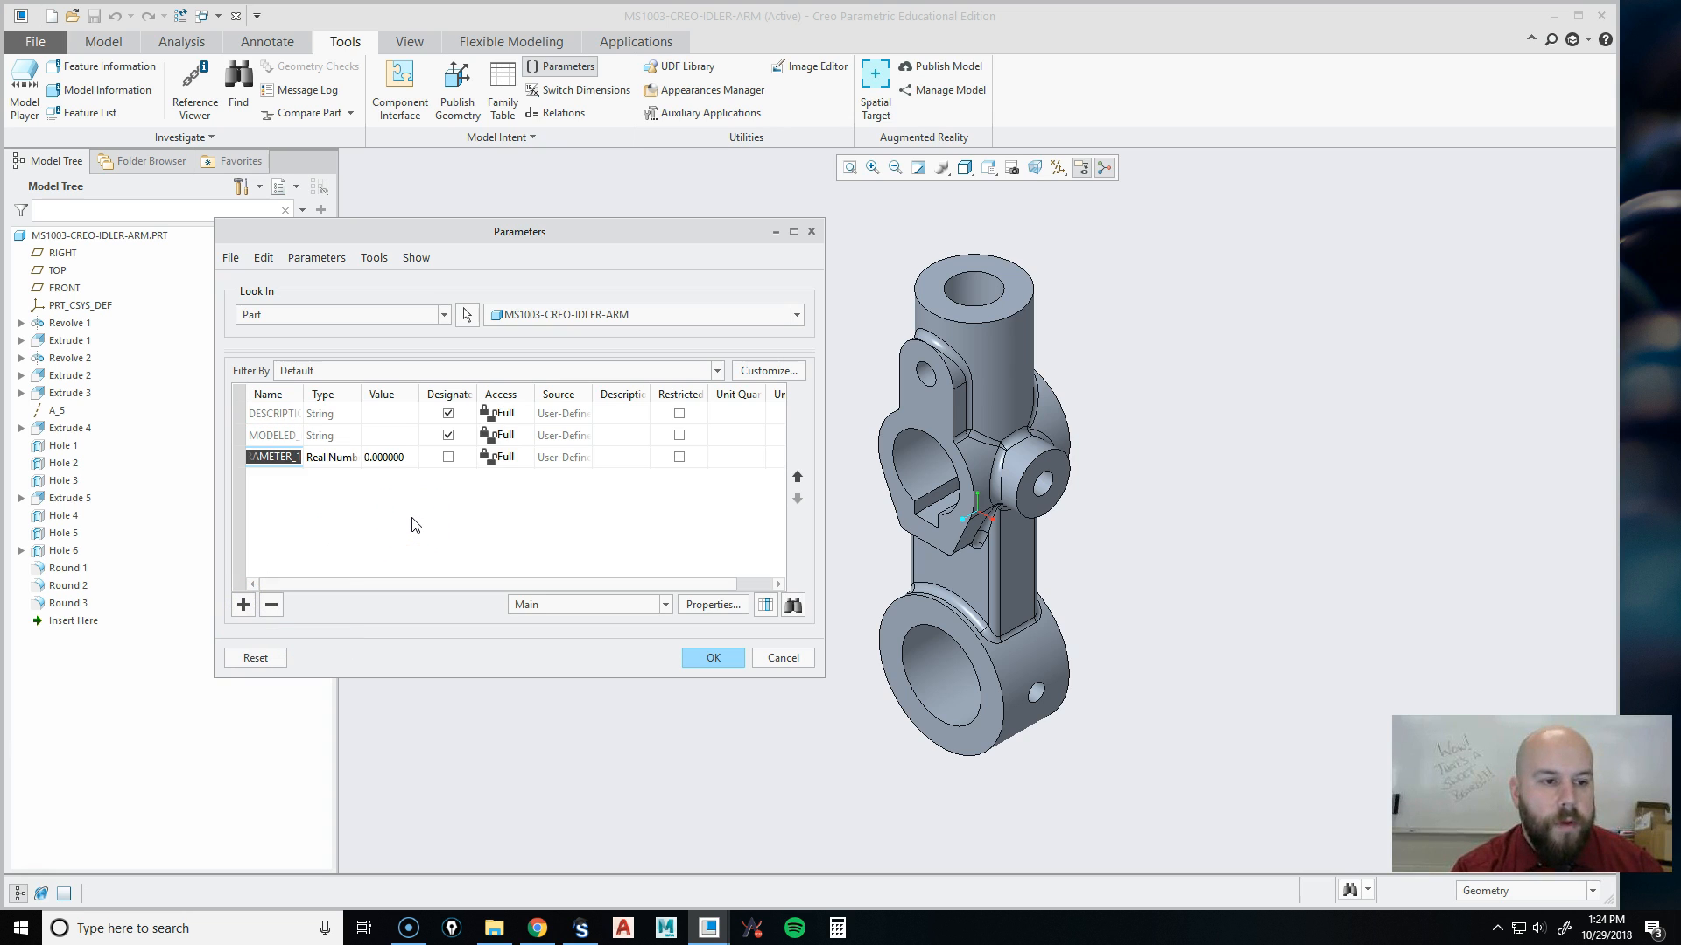
{"action": "type", "text": "TITLE"}
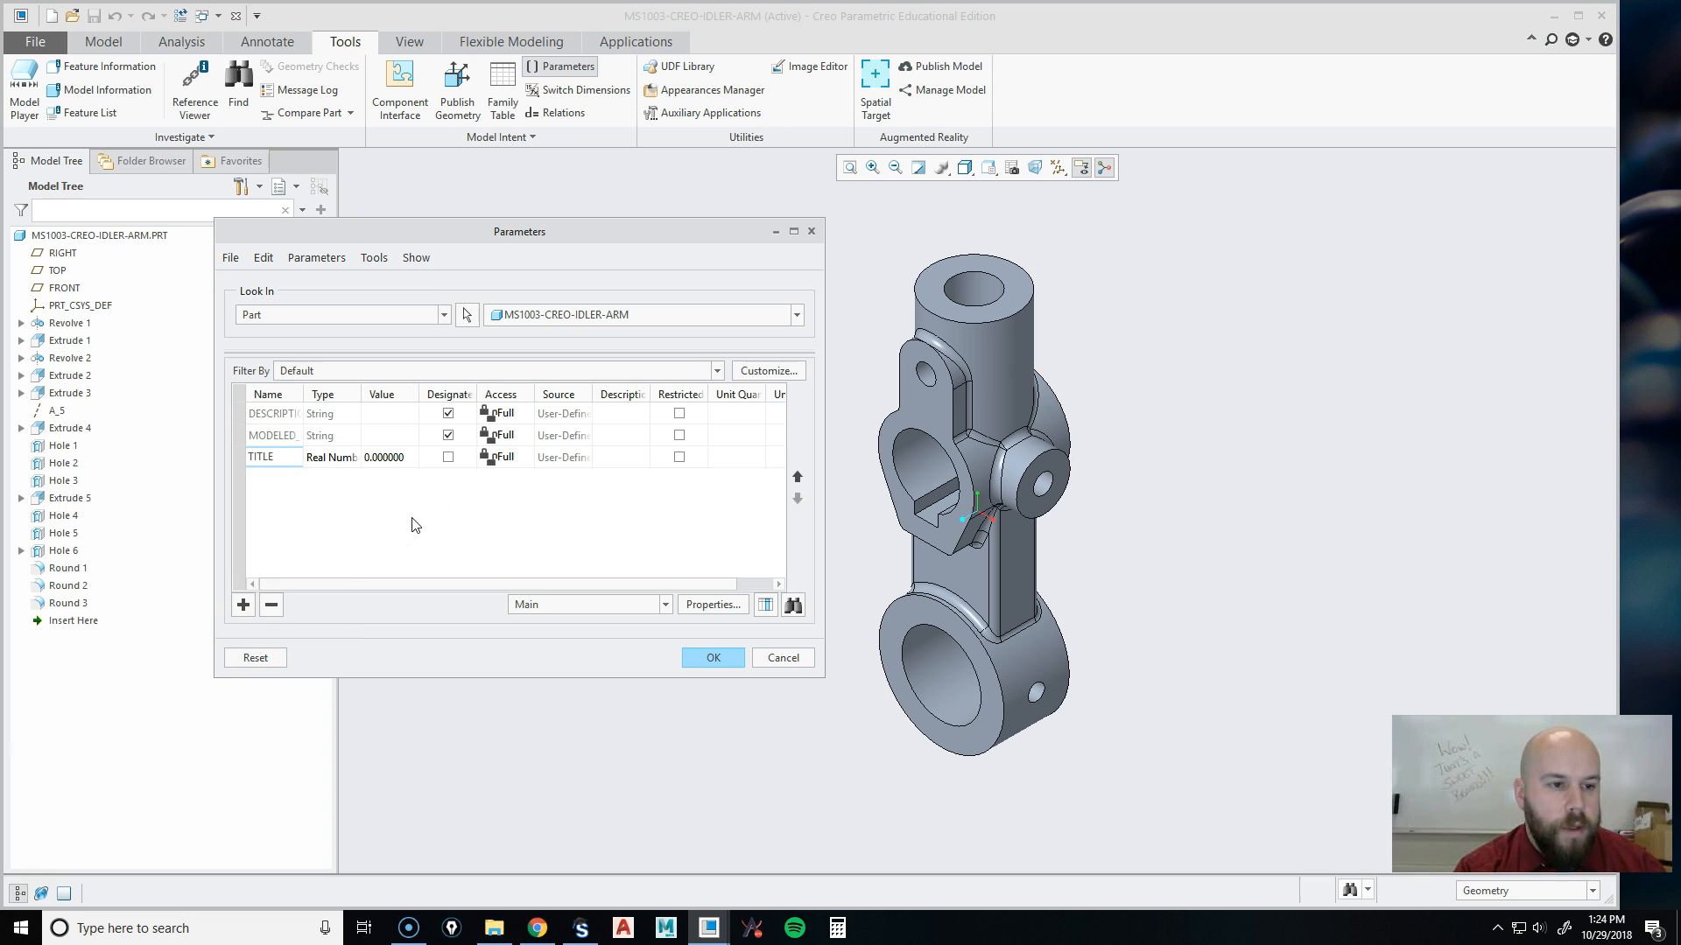
{"action": "type", "text": "_LINE1"}
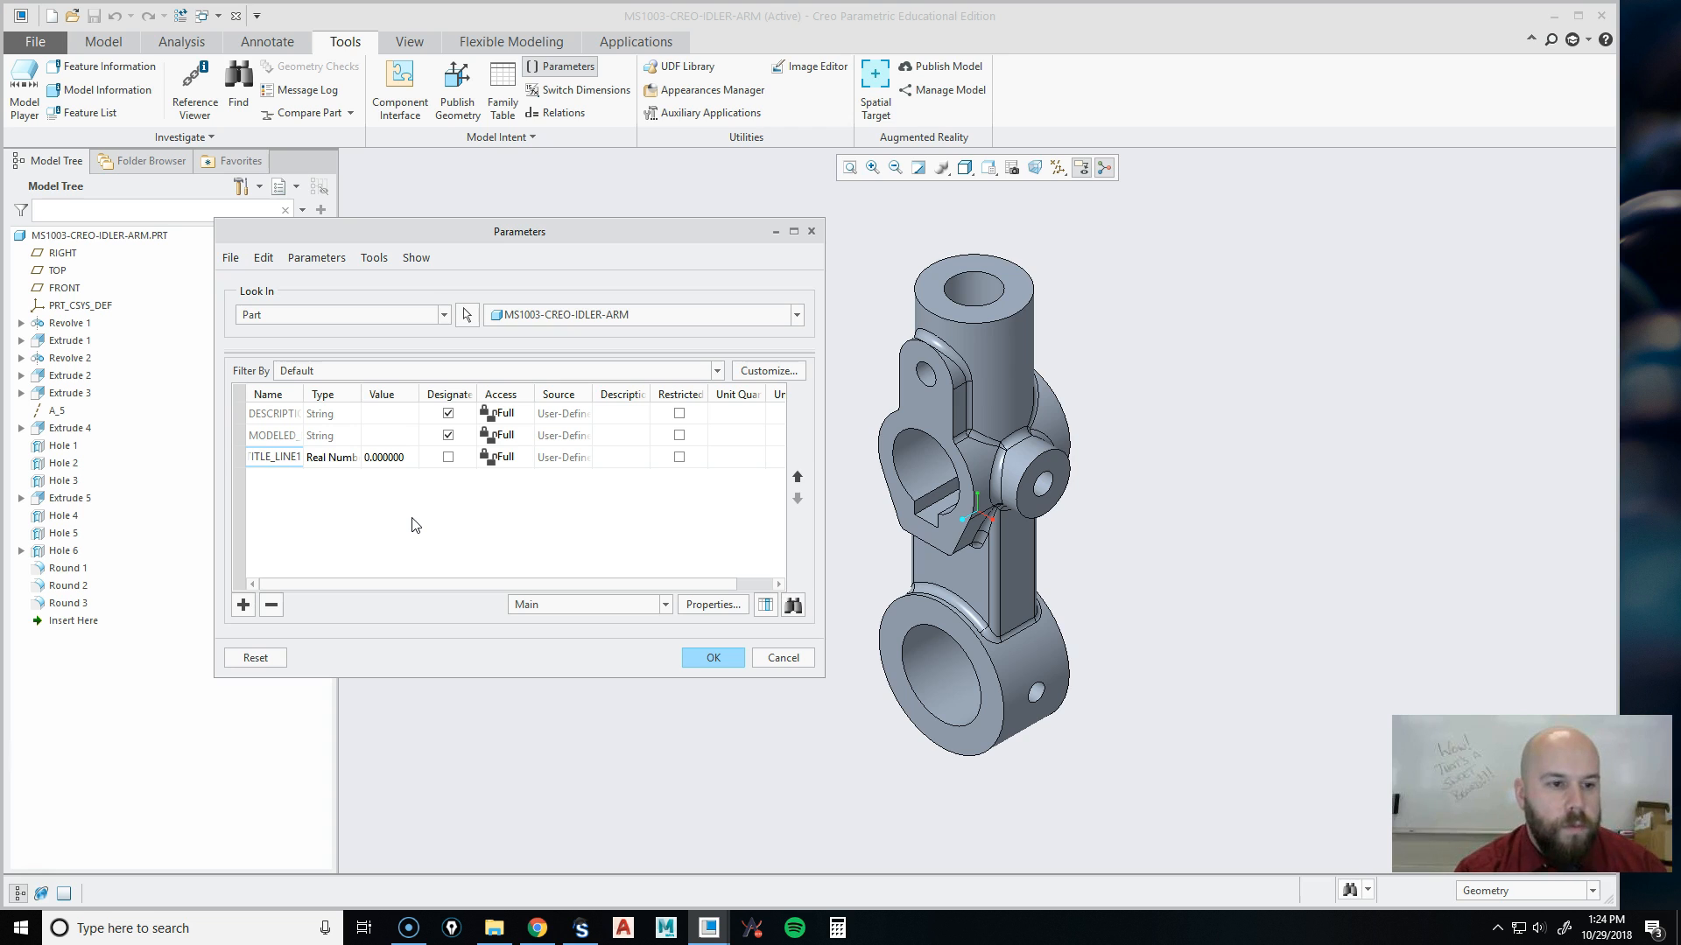
{"action": "left_click", "coordinate": [332, 456]}
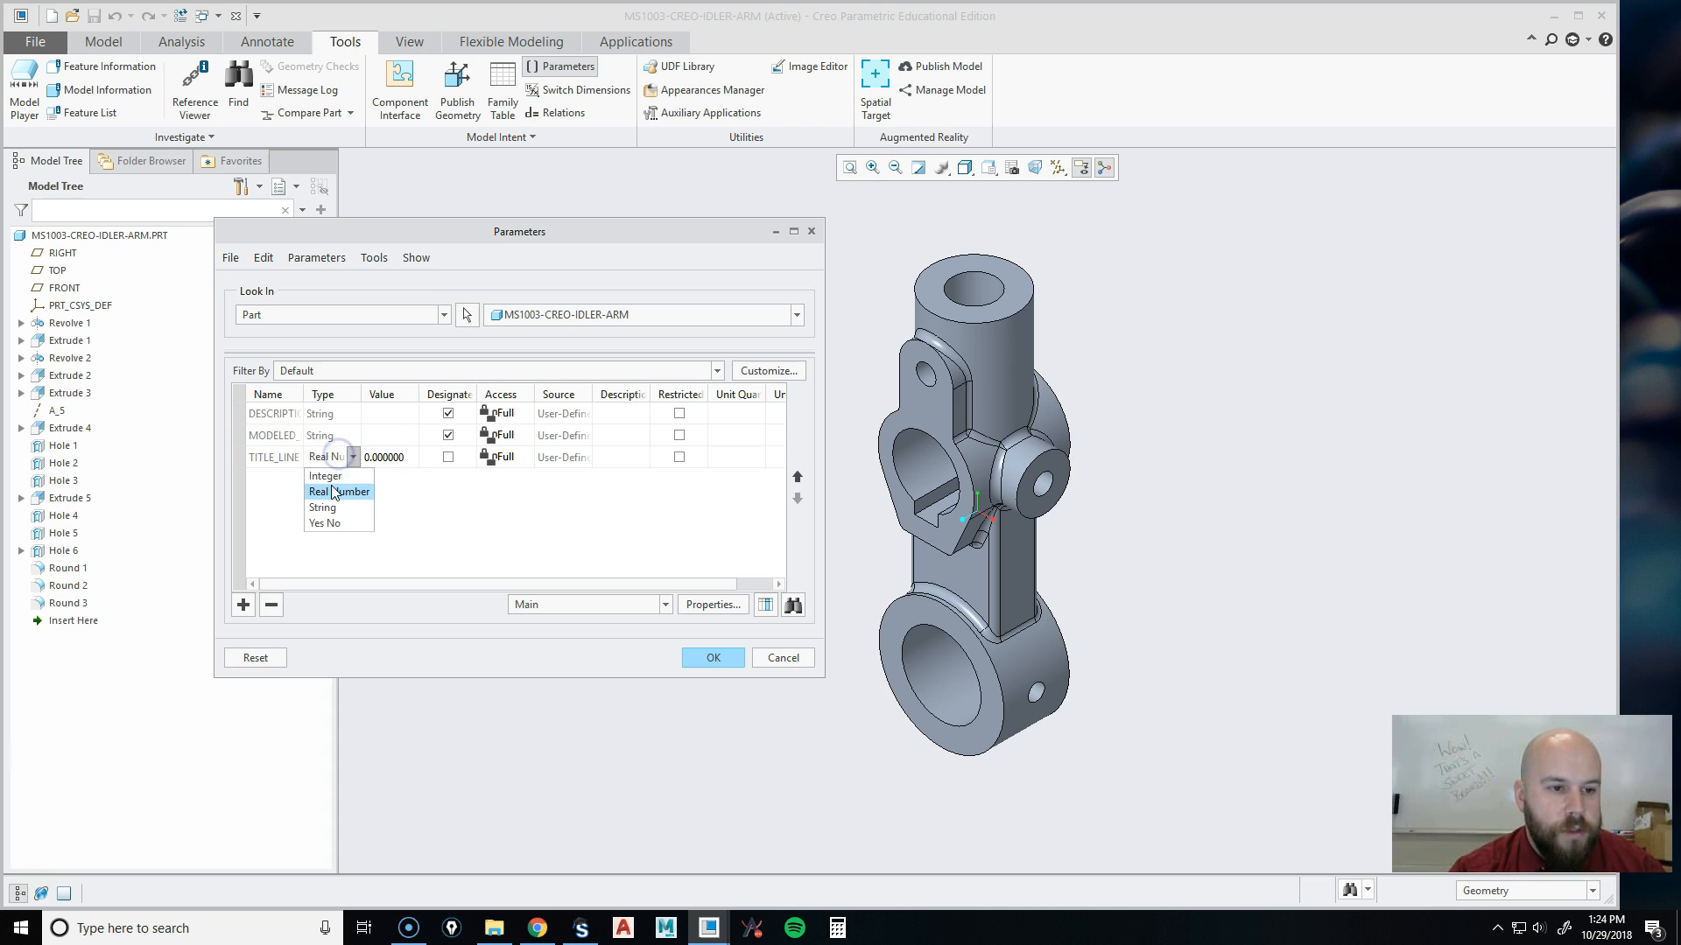
{"action": "left_click", "coordinate": [322, 508]}
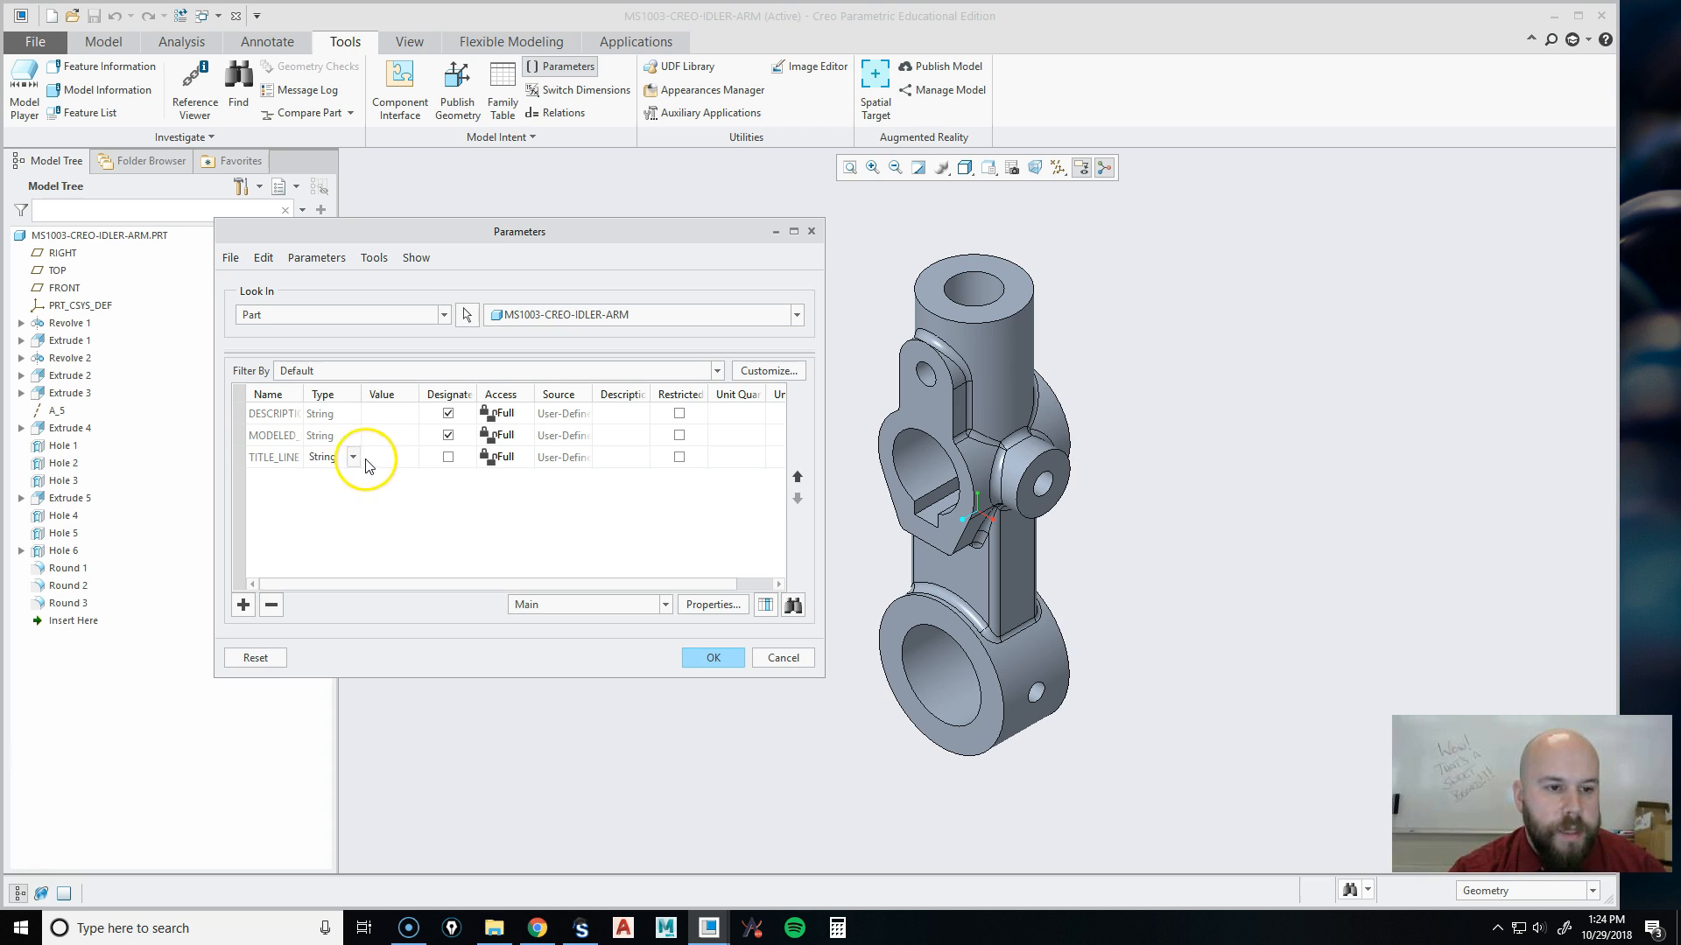
{"action": "left_click", "coordinate": [382, 461]}
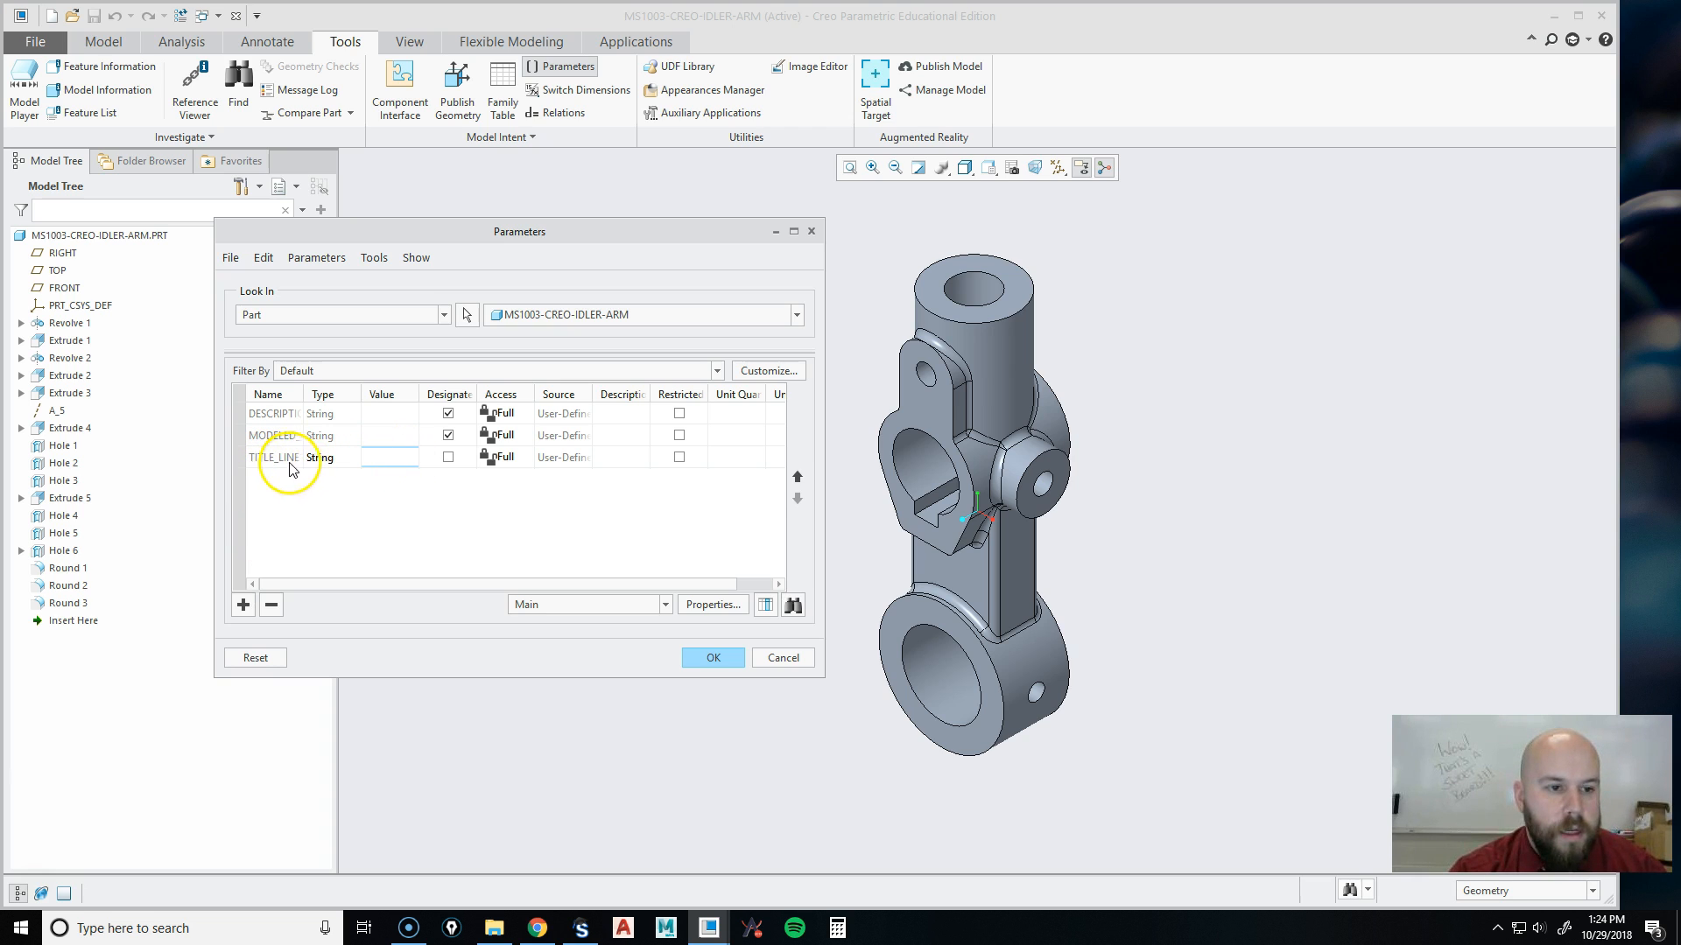
Add a second title parameter named TITLE_LINE2 and set its type to String.
{"action": "left_click", "coordinate": [244, 604]}
{"action": "type", "text": "TITLE_LINE2"}
{"action": "left_click", "coordinate": [341, 478]}
{"action": "left_click", "coordinate": [341, 480]}
{"action": "left_click", "coordinate": [336, 528]}
Add the parameters MATERIAL_LINE1 and MATERIAL_LINE2 and set both to type String.
{"action": "left_click", "coordinate": [244, 604]}
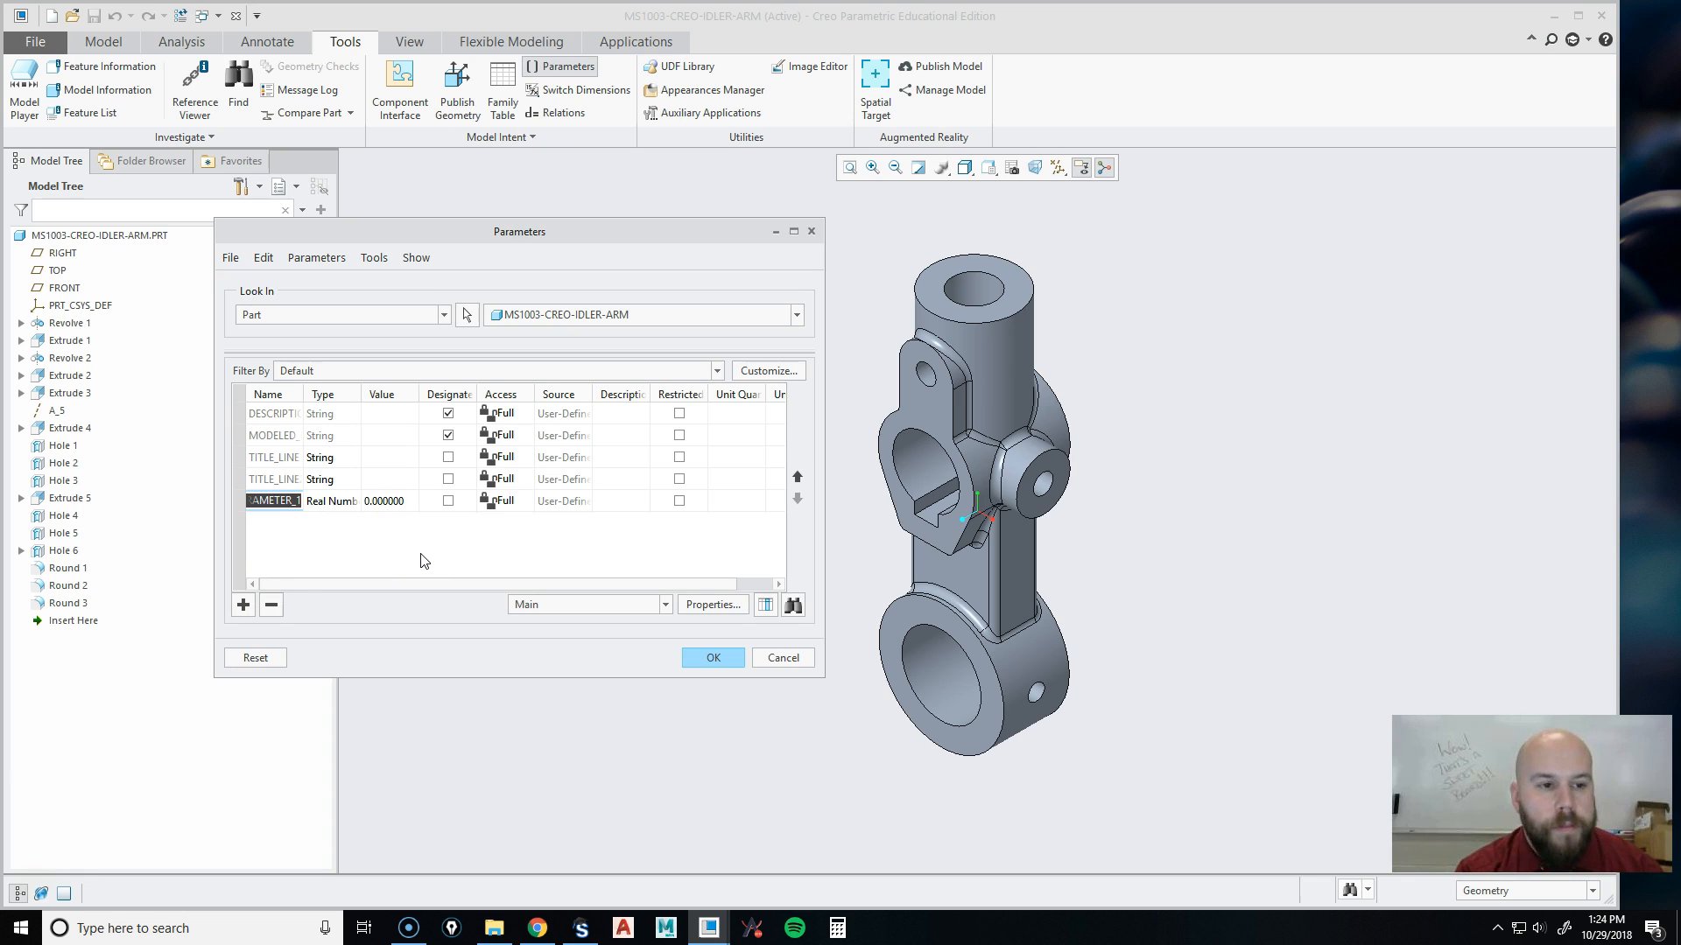
{"action": "type", "text": "MA"}
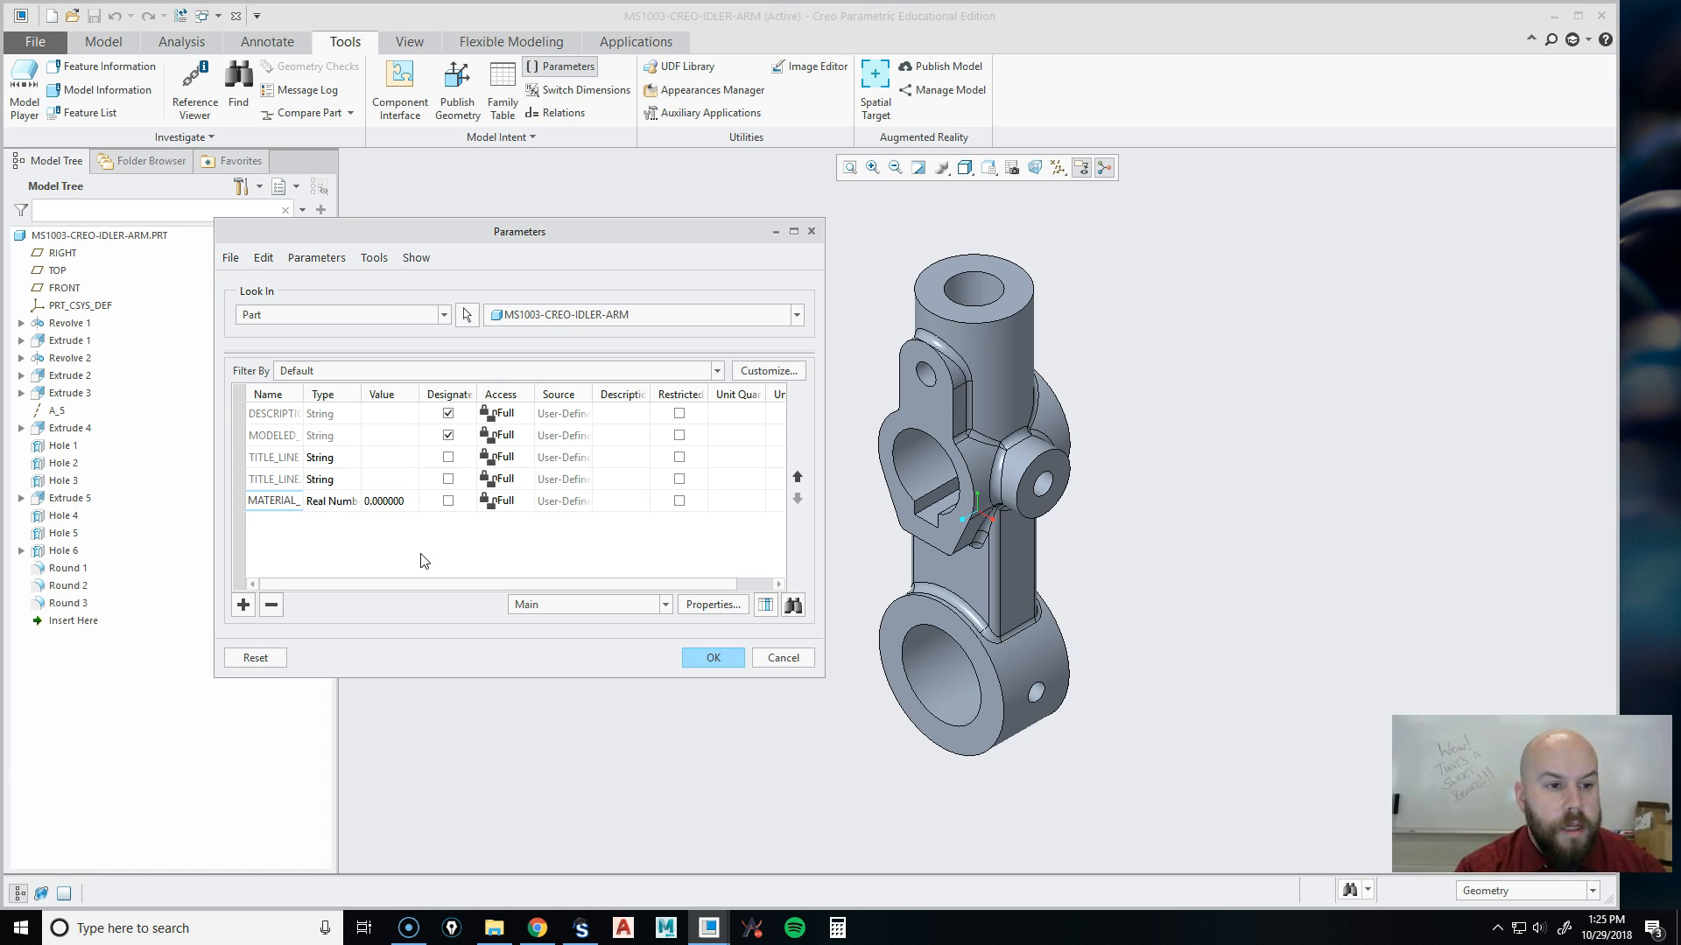
{"action": "type", "text": "TERIAL_LINE1"}
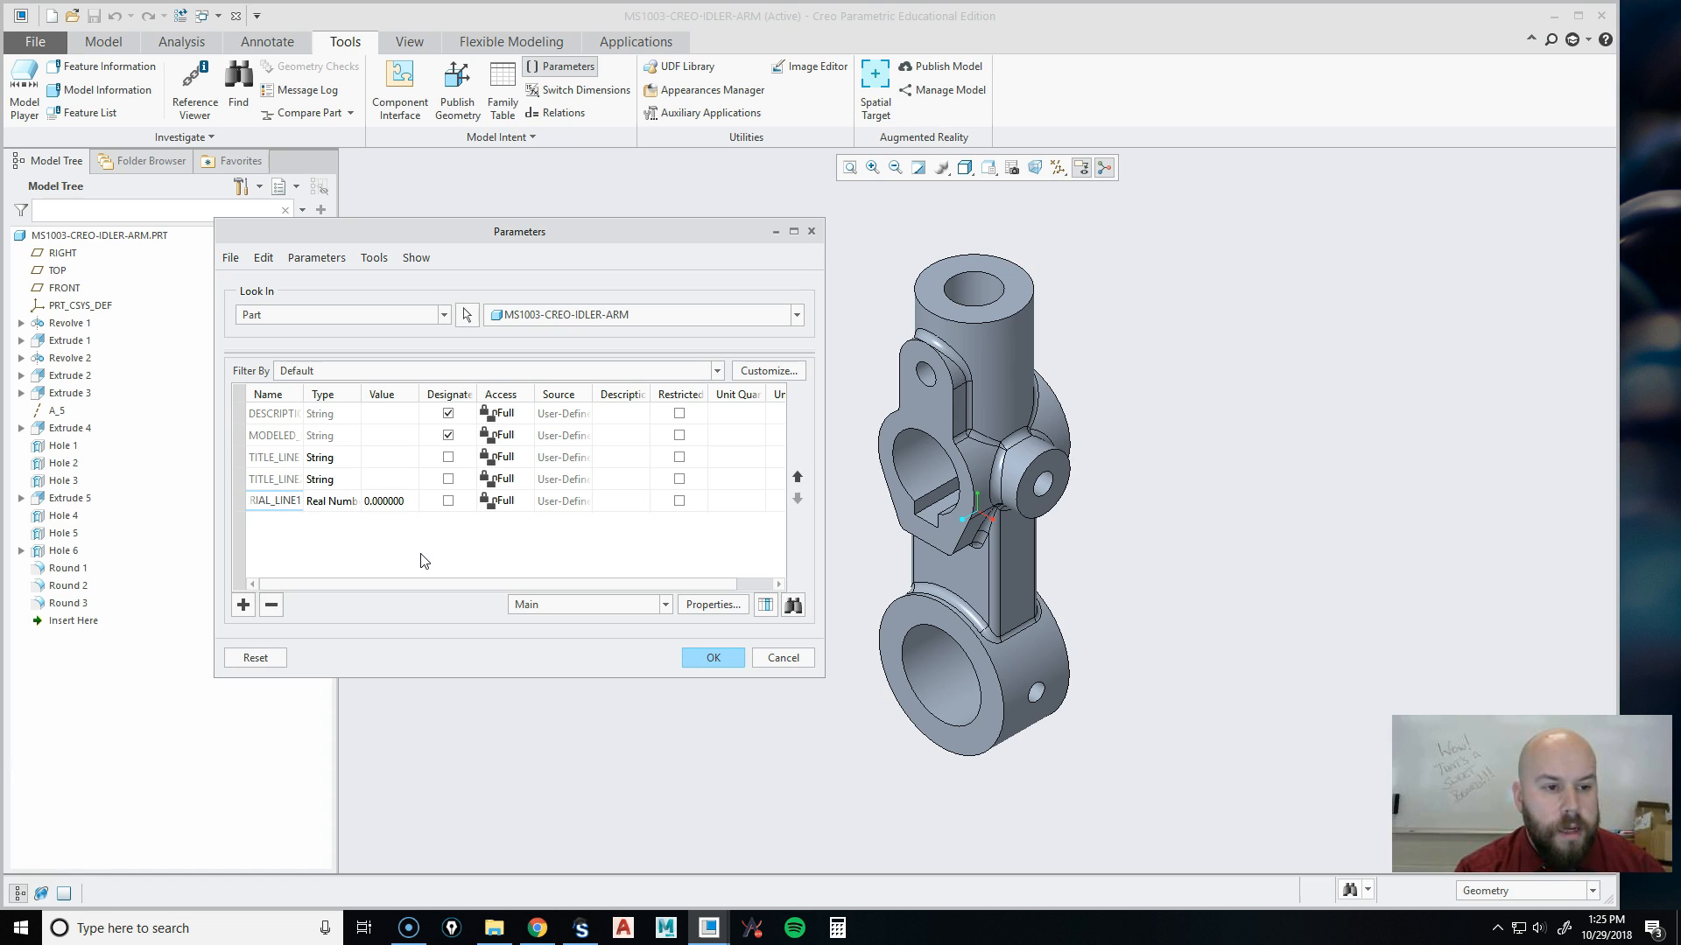
{"action": "left_click", "coordinate": [243, 604]}
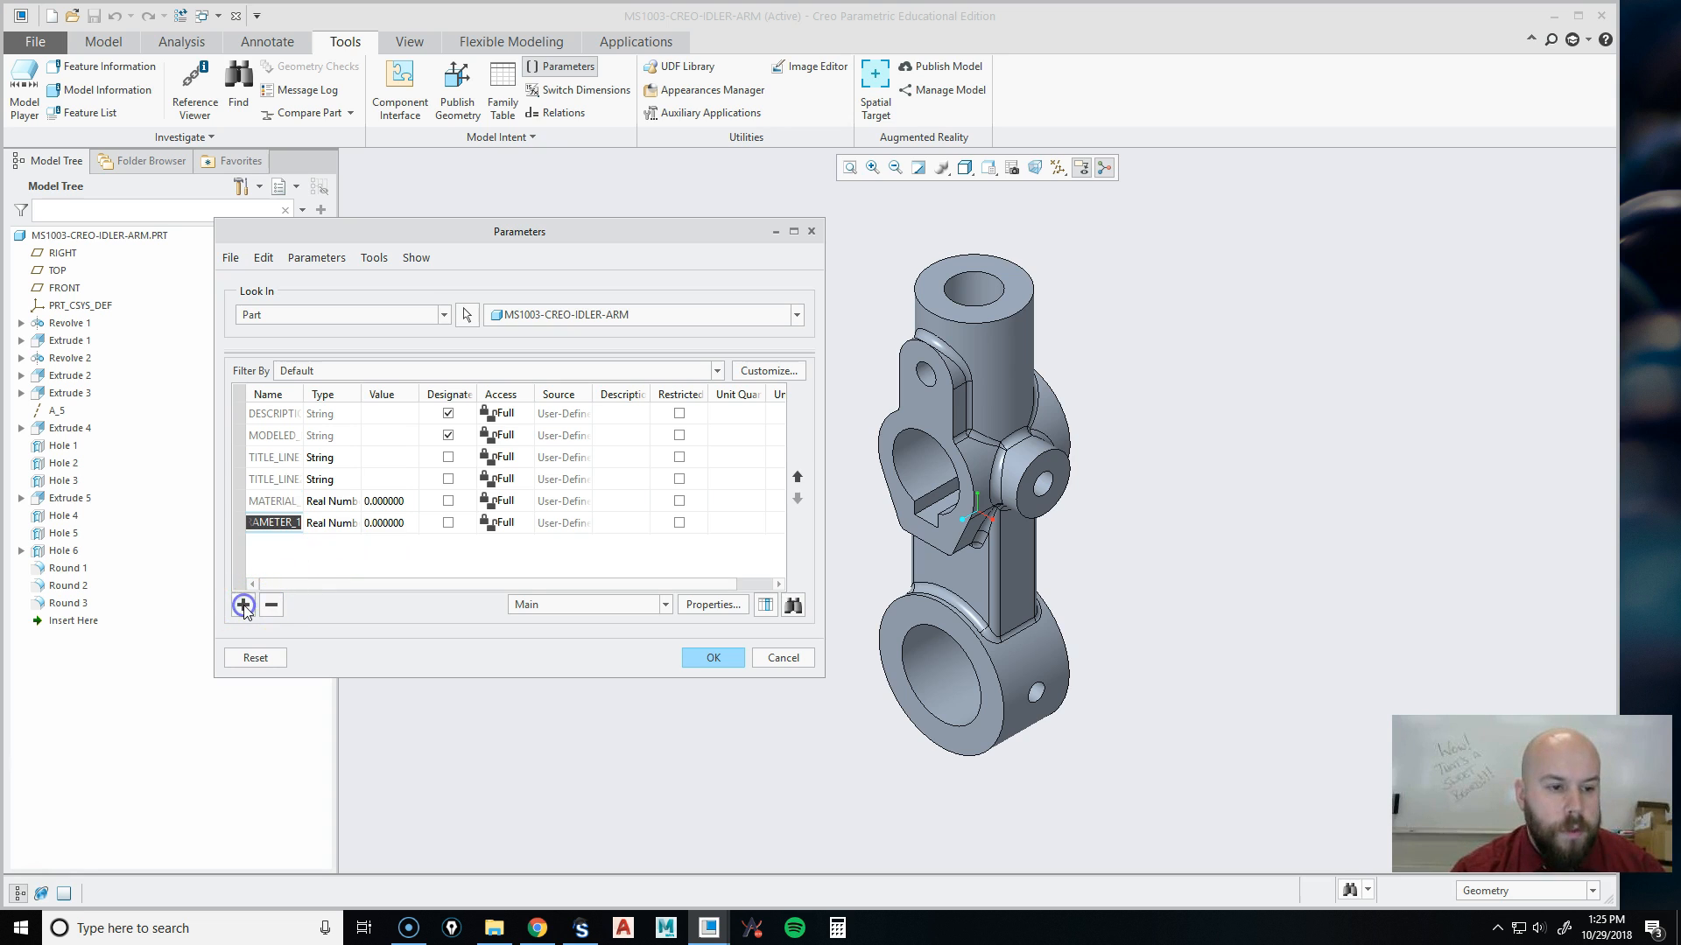
{"action": "type", "text": "MA"}
{"action": "type", "text": "TERIAL_LINE2"}
{"action": "left_click", "coordinate": [291, 566]}
{"action": "left_click", "coordinate": [324, 502]}
{"action": "left_click", "coordinate": [324, 505]}
{"action": "left_click", "coordinate": [331, 523]}
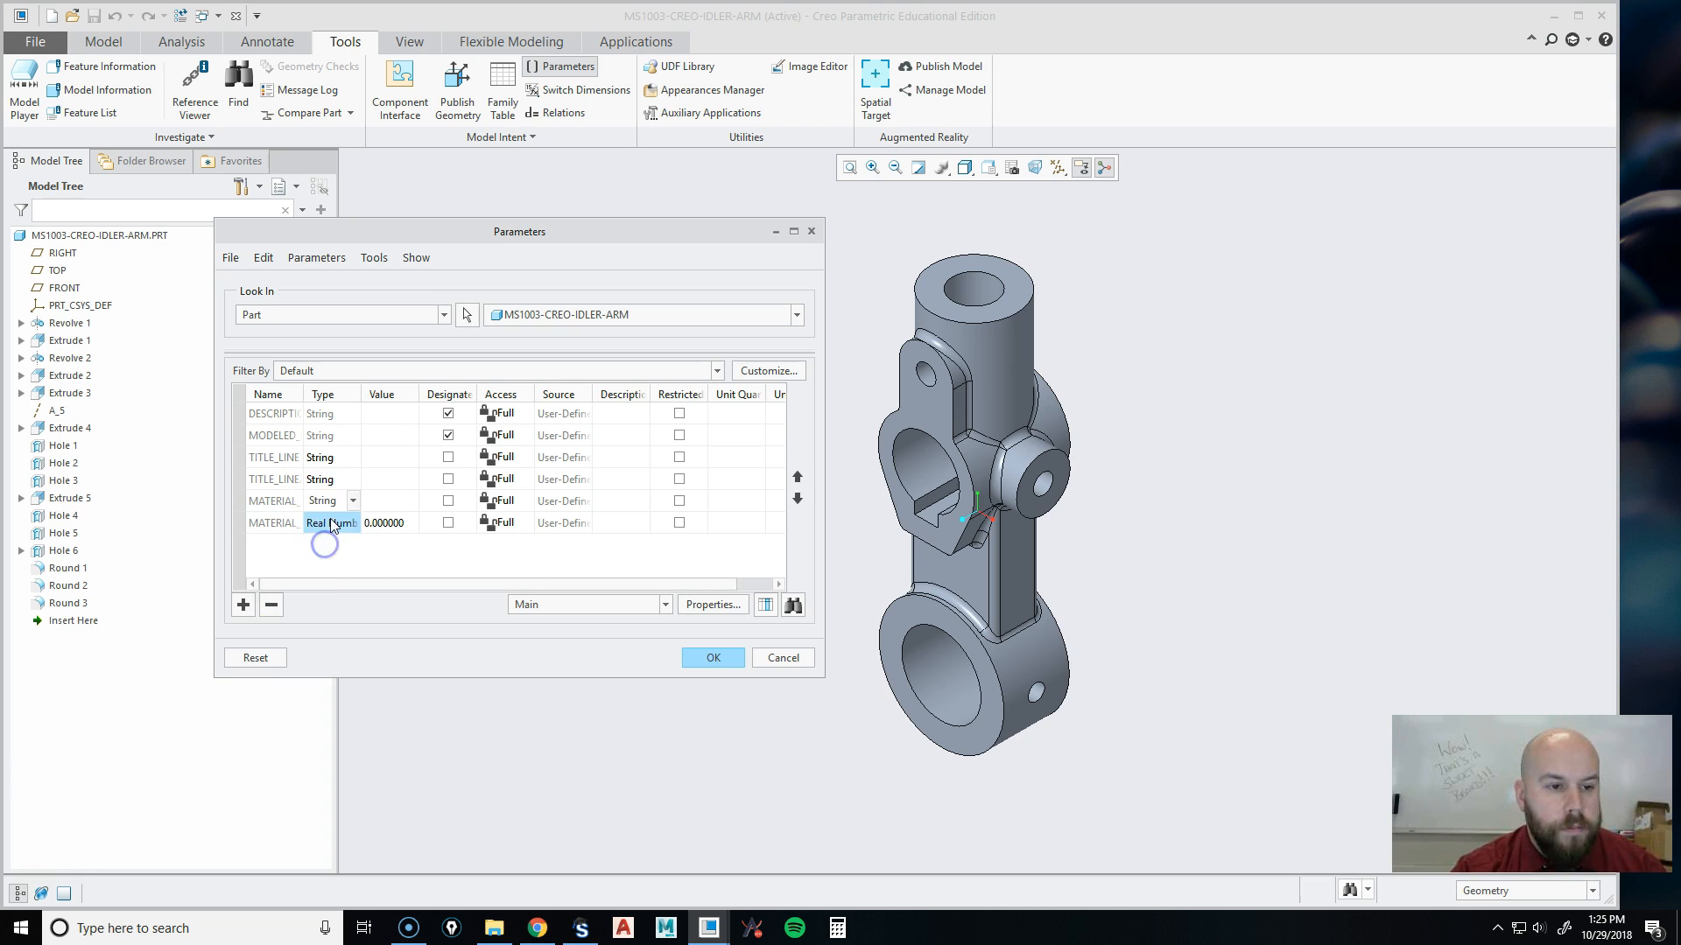
{"action": "left_click", "coordinate": [331, 523]}
{"action": "left_click", "coordinate": [327, 575]}
Add a revision parameter named REV and set its type to String.
{"action": "left_click", "coordinate": [244, 605]}
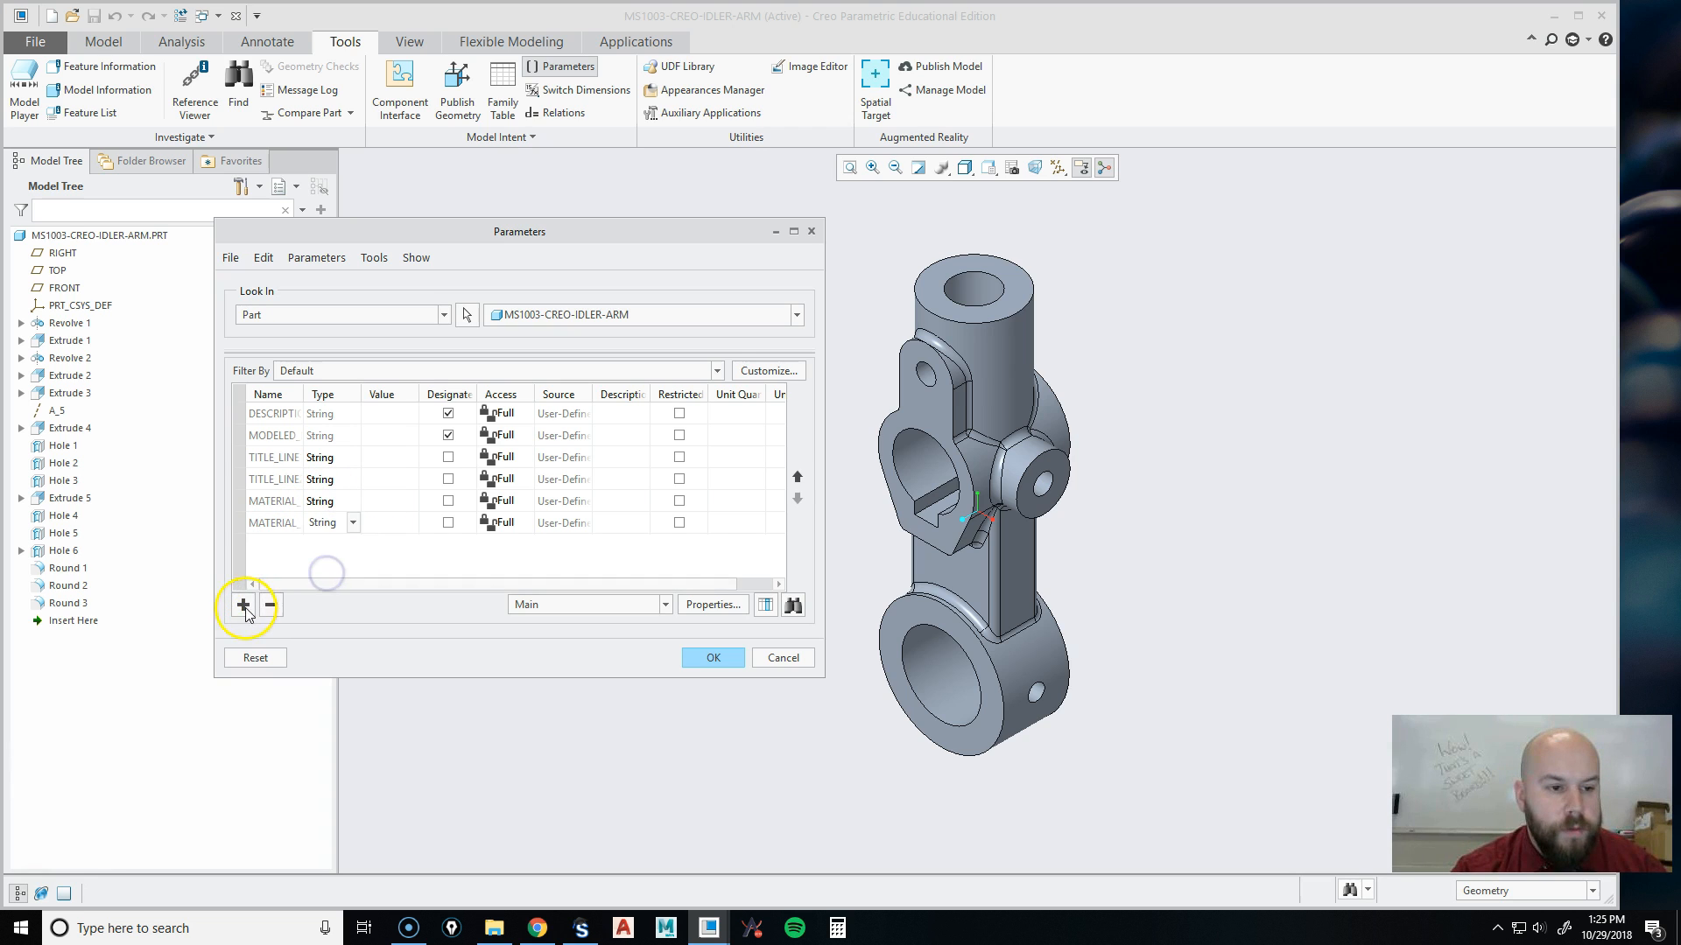
{"action": "type", "text": "RE"}
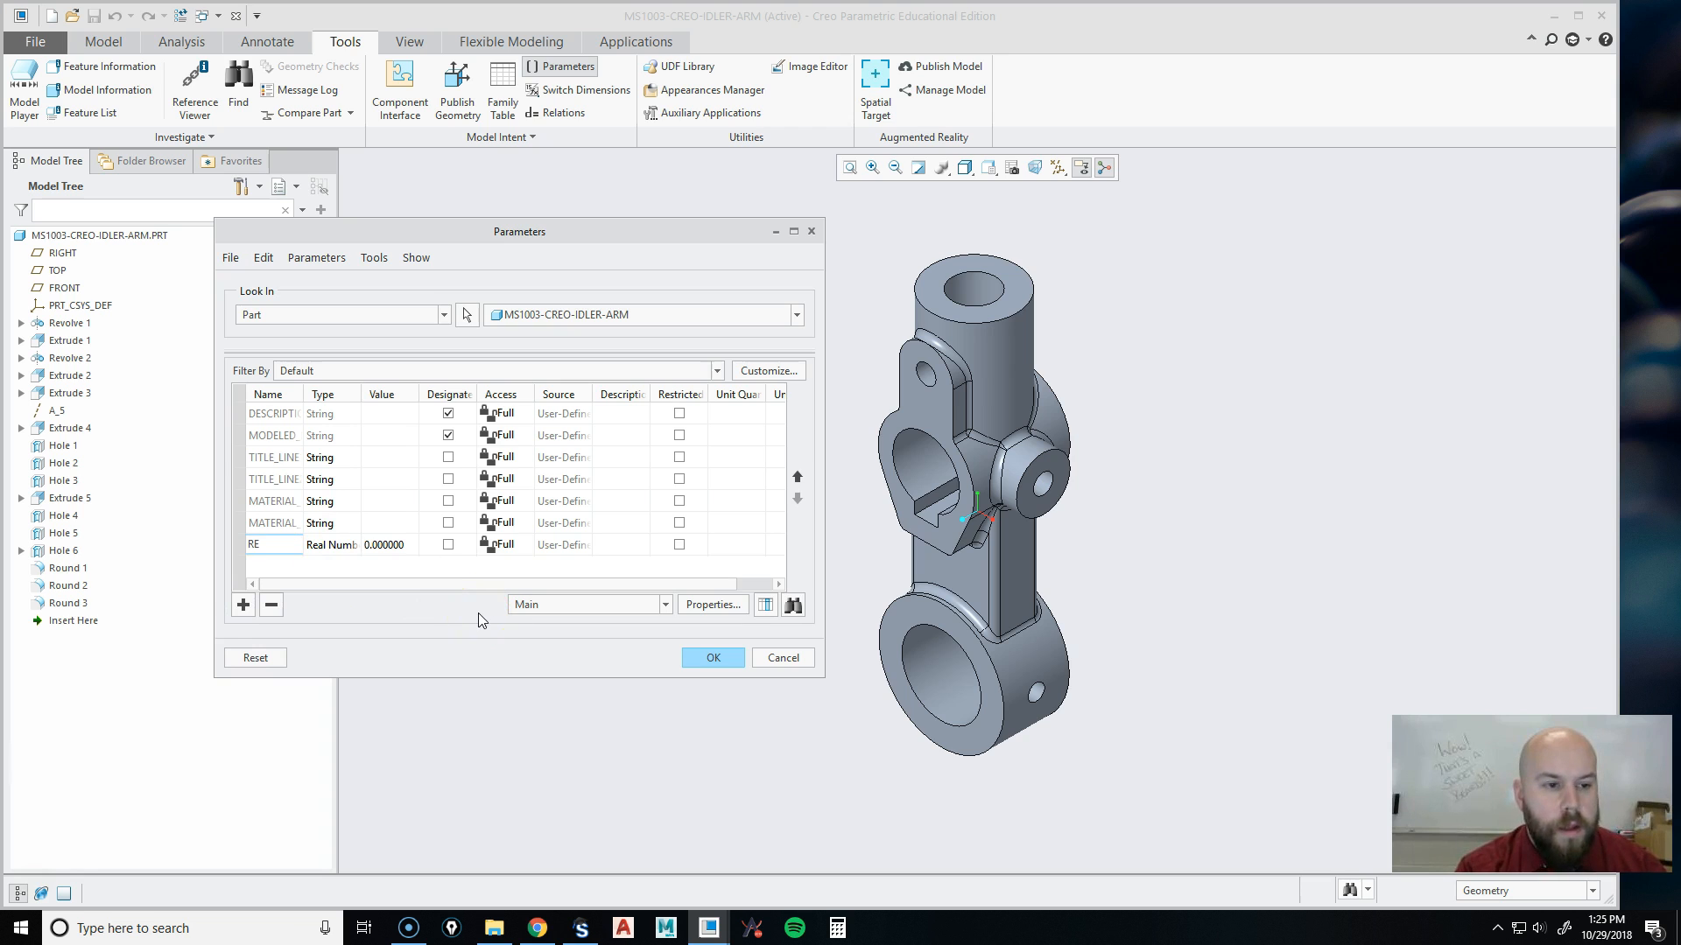
{"action": "type", "text": "V"}
{"action": "left_click", "coordinate": [479, 562]}
{"action": "left_click", "coordinate": [329, 544]}
{"action": "left_click", "coordinate": [328, 545]}
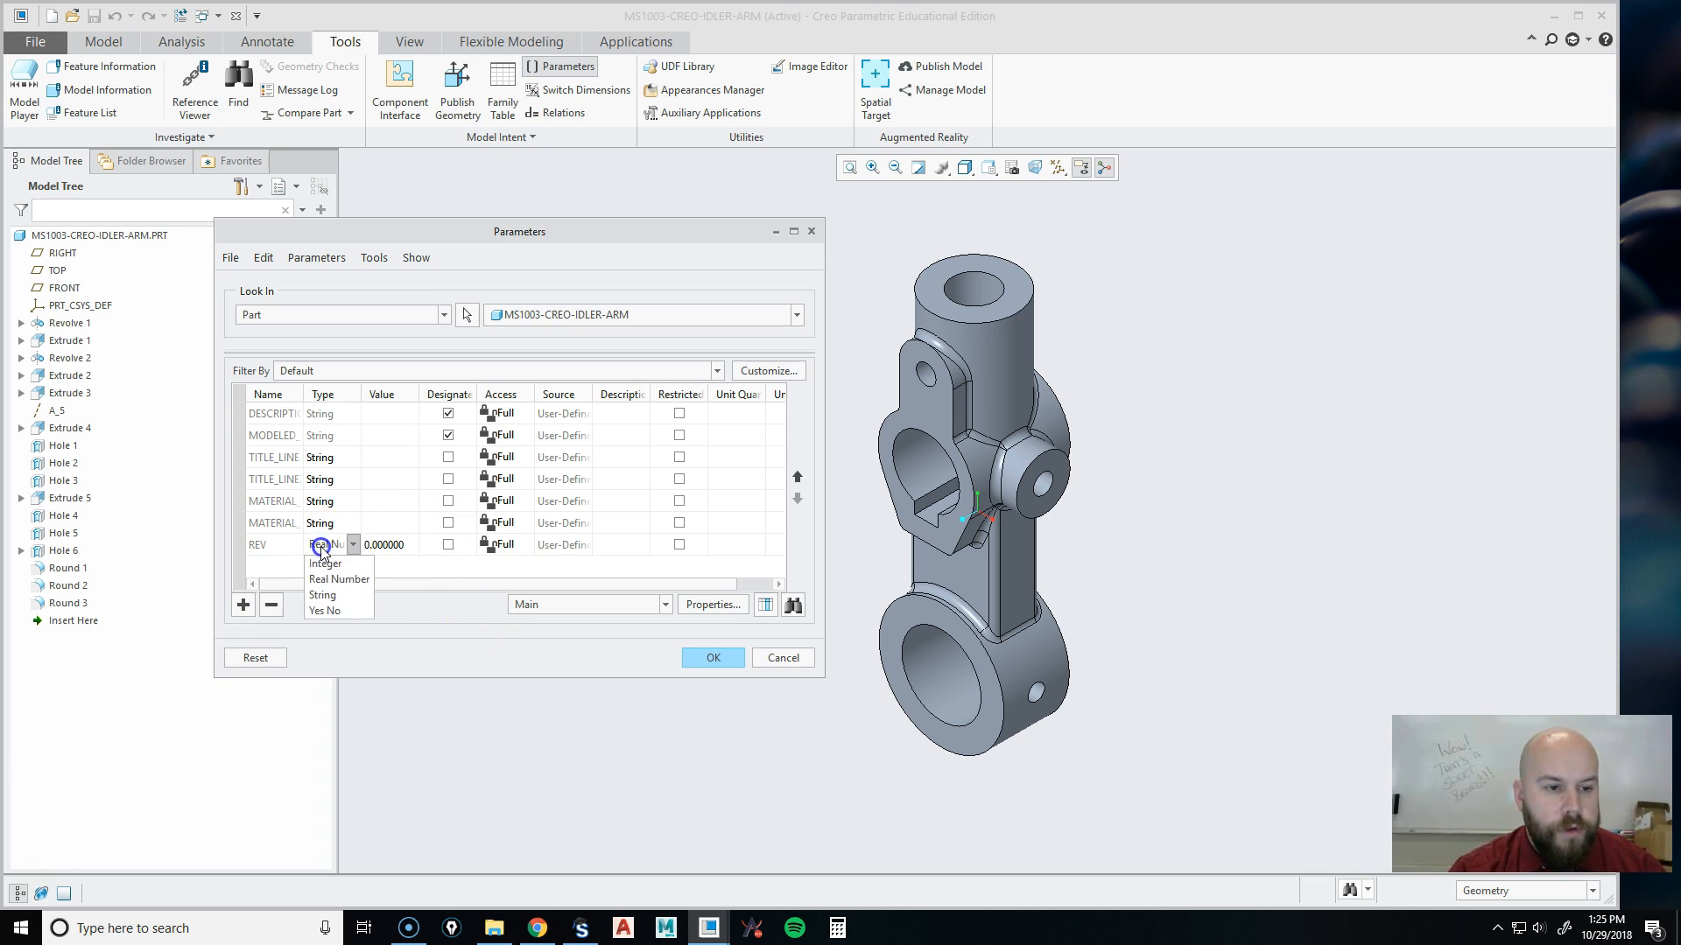
{"action": "left_click", "coordinate": [328, 594]}
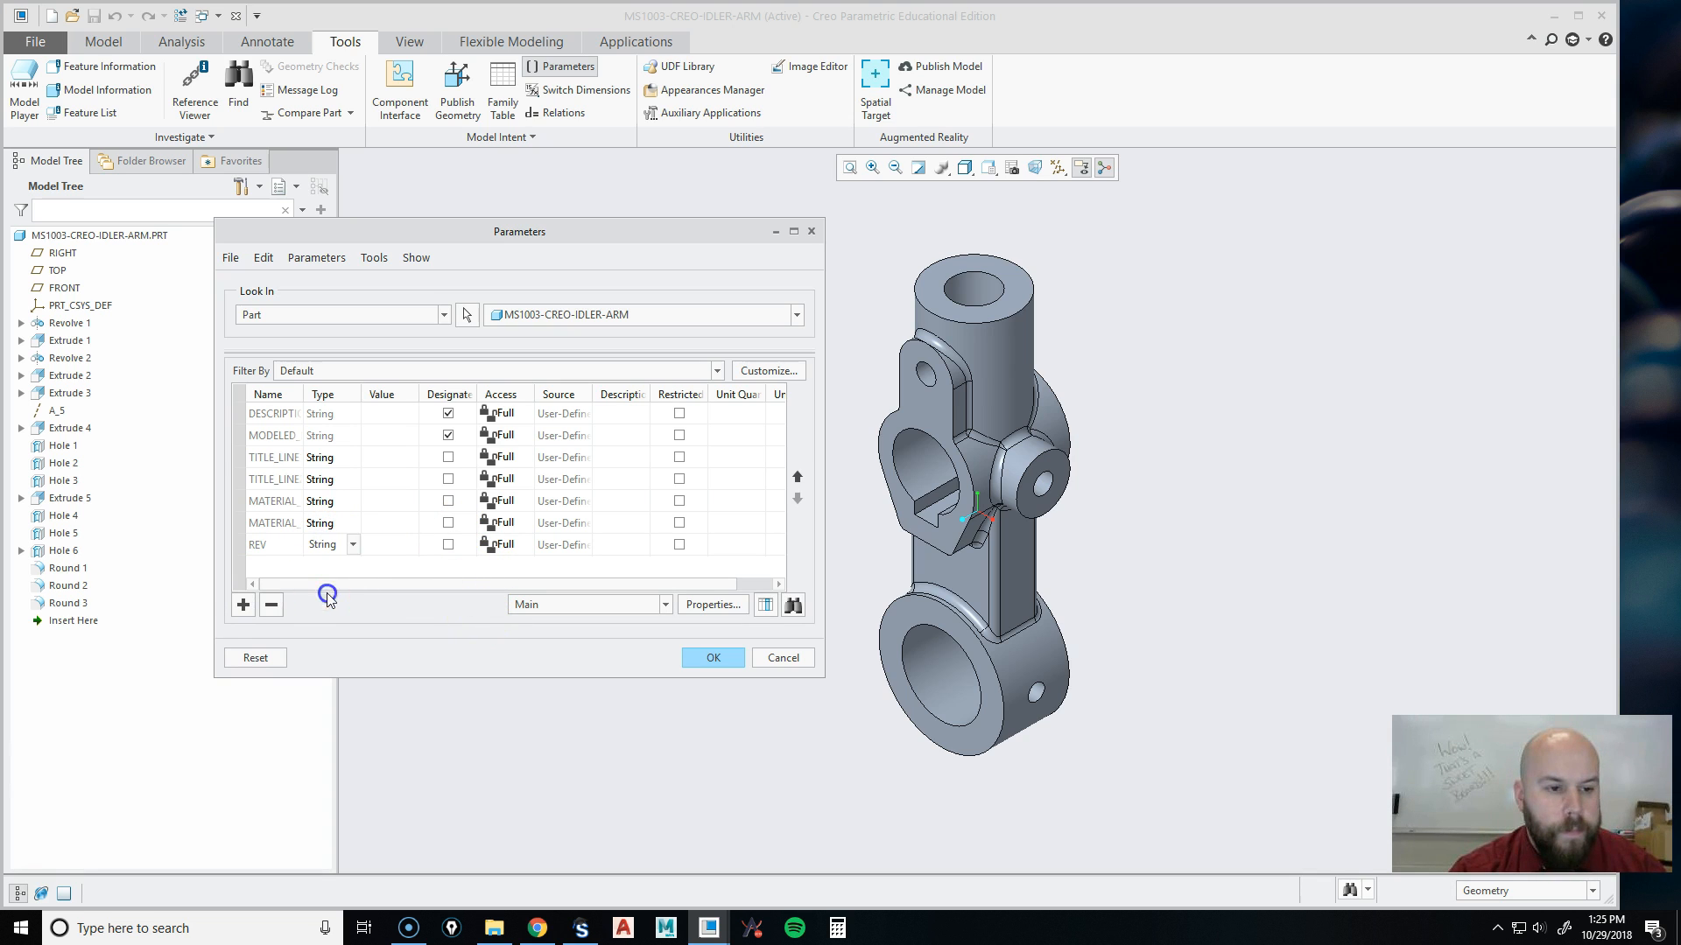
Add a parameter named DRAWN_BY and set its type to String.
{"action": "left_click", "coordinate": [244, 604]}
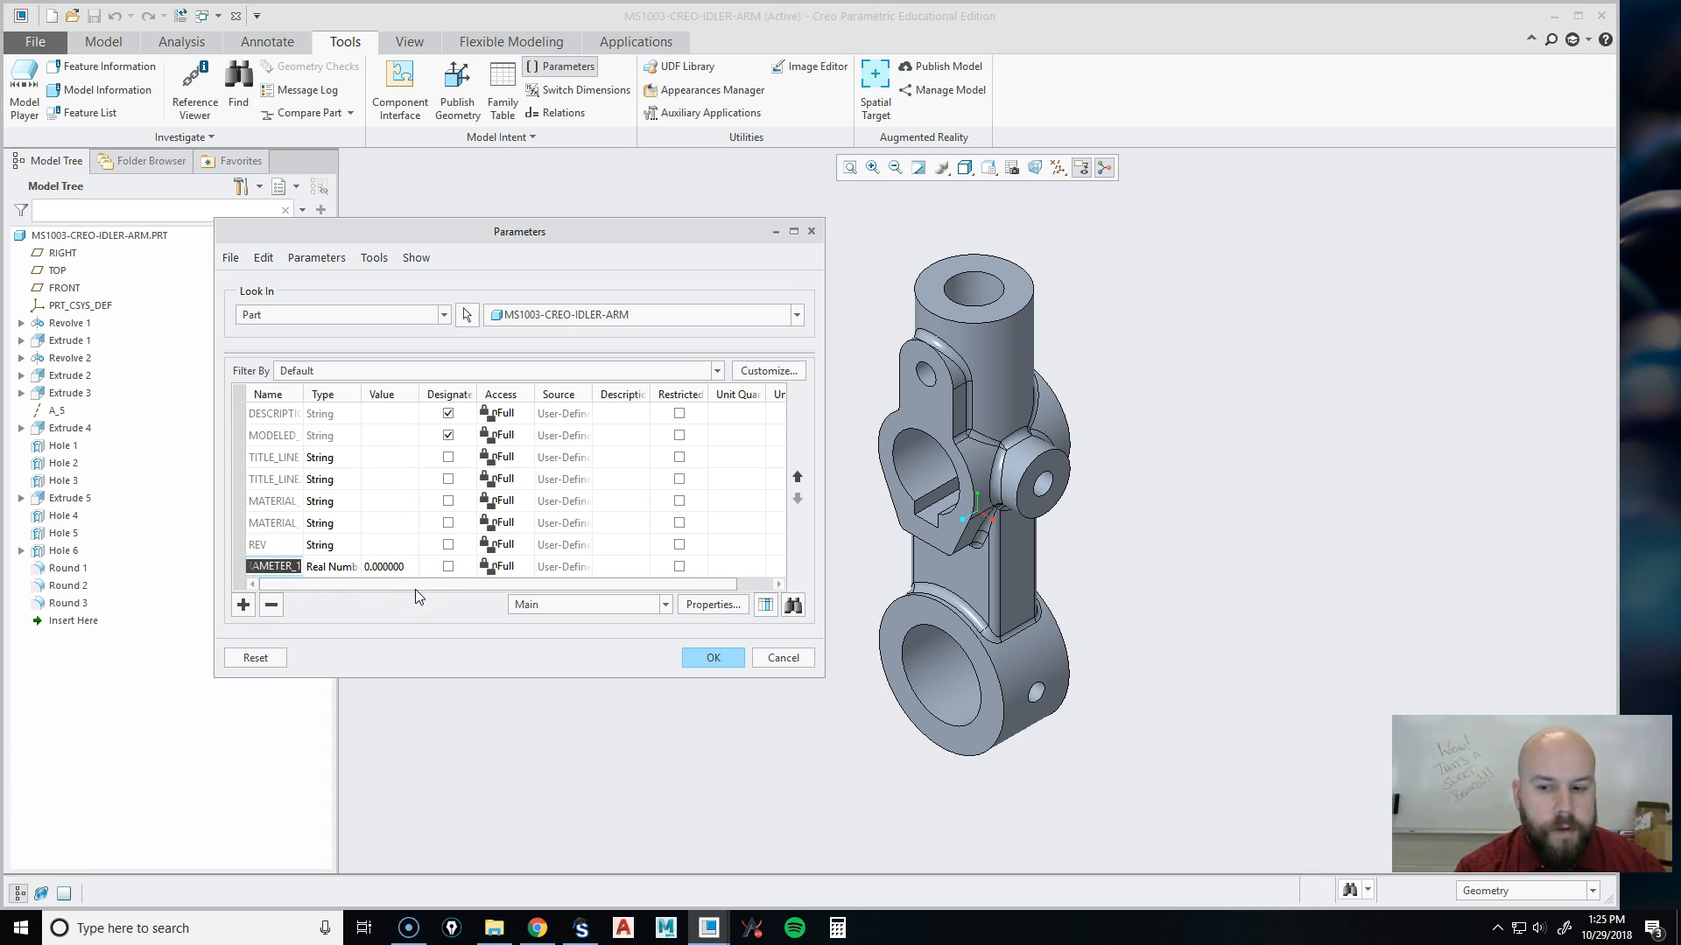
{"action": "type", "text": "D"}
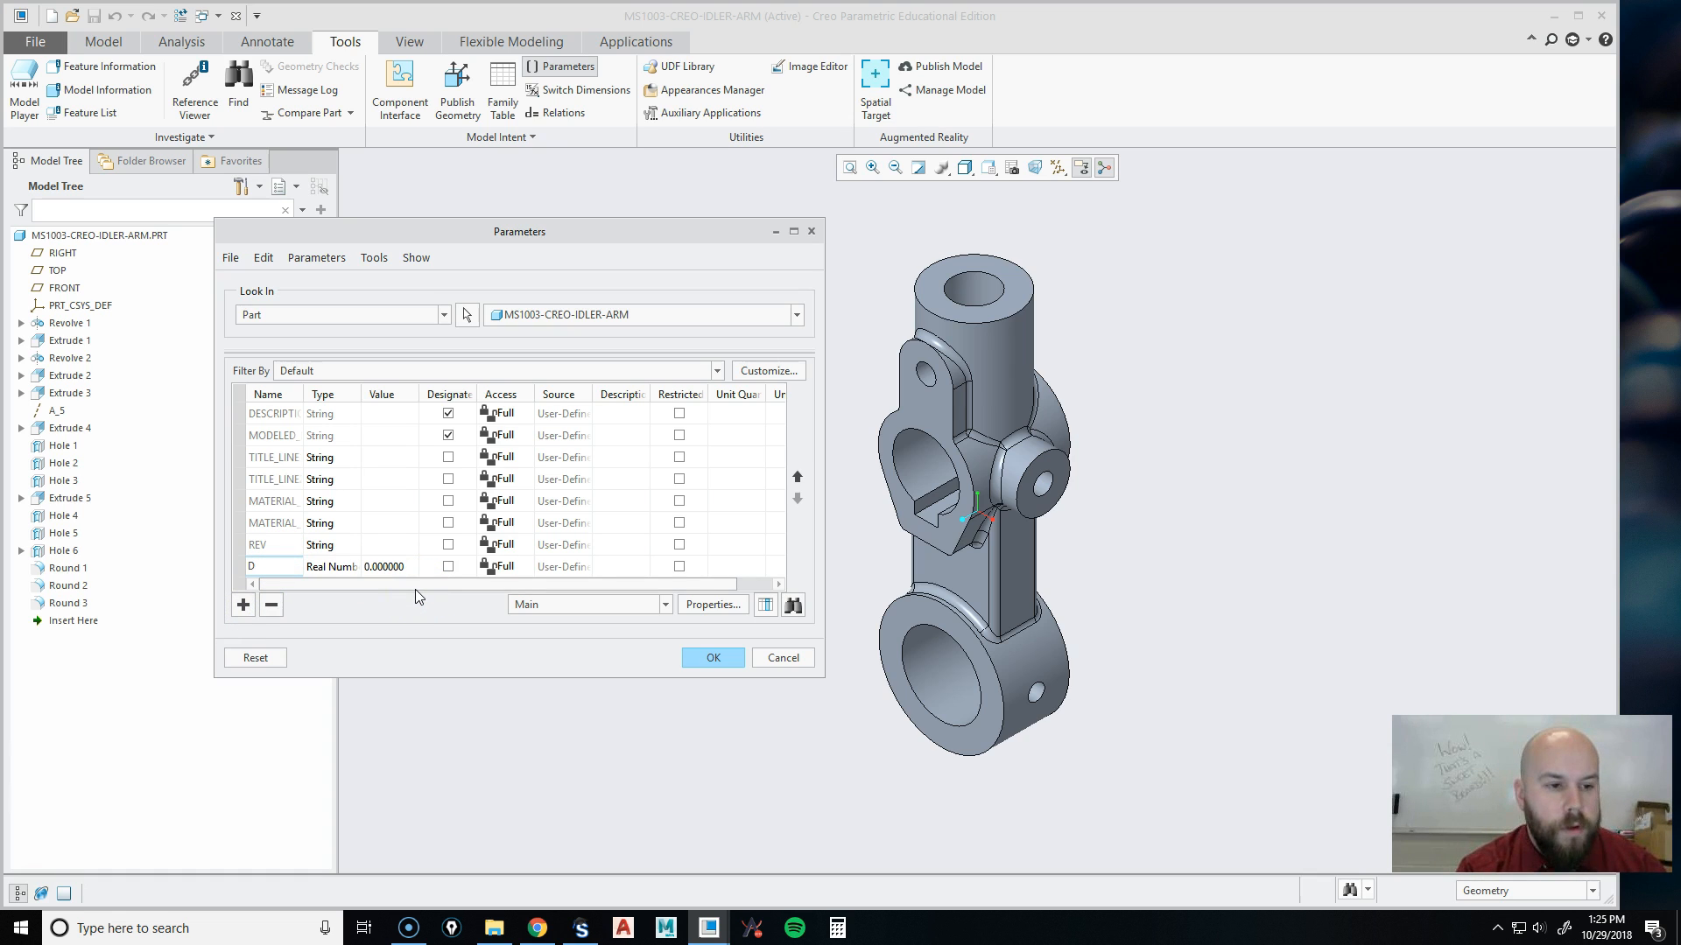
{"action": "type", "text": "RAWN_BY"}
{"action": "left_click", "coordinate": [323, 567]}
{"action": "left_click", "coordinate": [321, 568]}
{"action": "left_click", "coordinate": [324, 599]}
Add a parameter named DRAWN_DATE and set its type to String.
{"action": "left_click", "coordinate": [245, 604]}
{"action": "type", "text": "DRAW"}
{"action": "type", "text": "N_DATE"}
{"action": "left_click", "coordinate": [322, 567]}
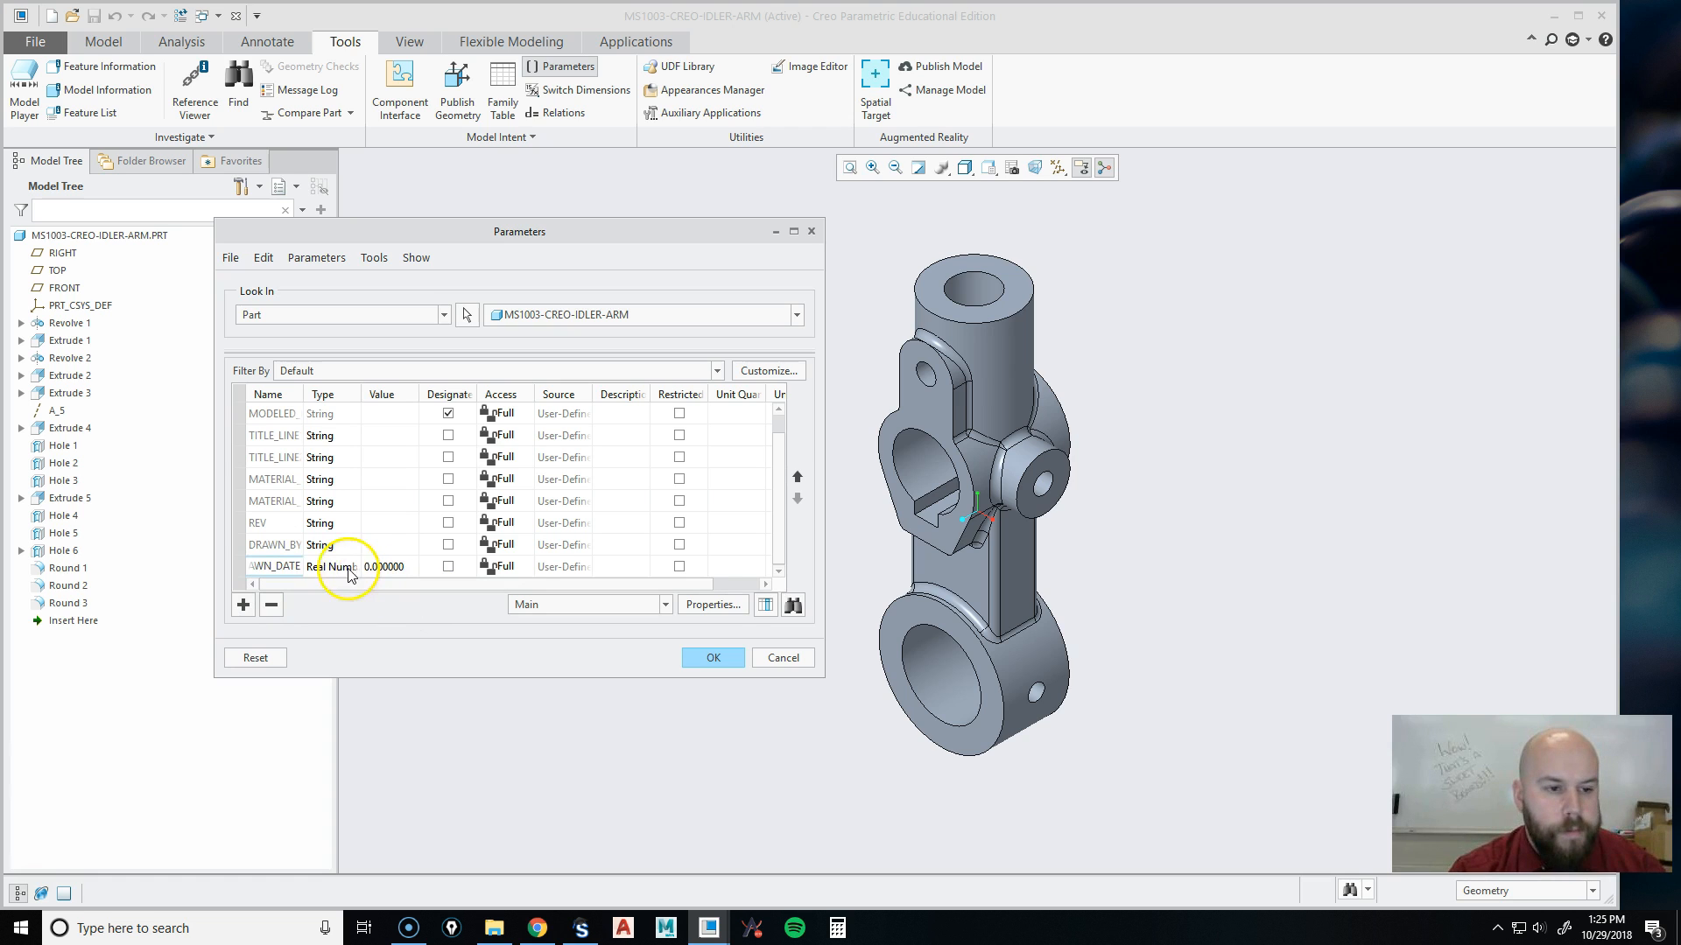
{"action": "left_click", "coordinate": [322, 593]}
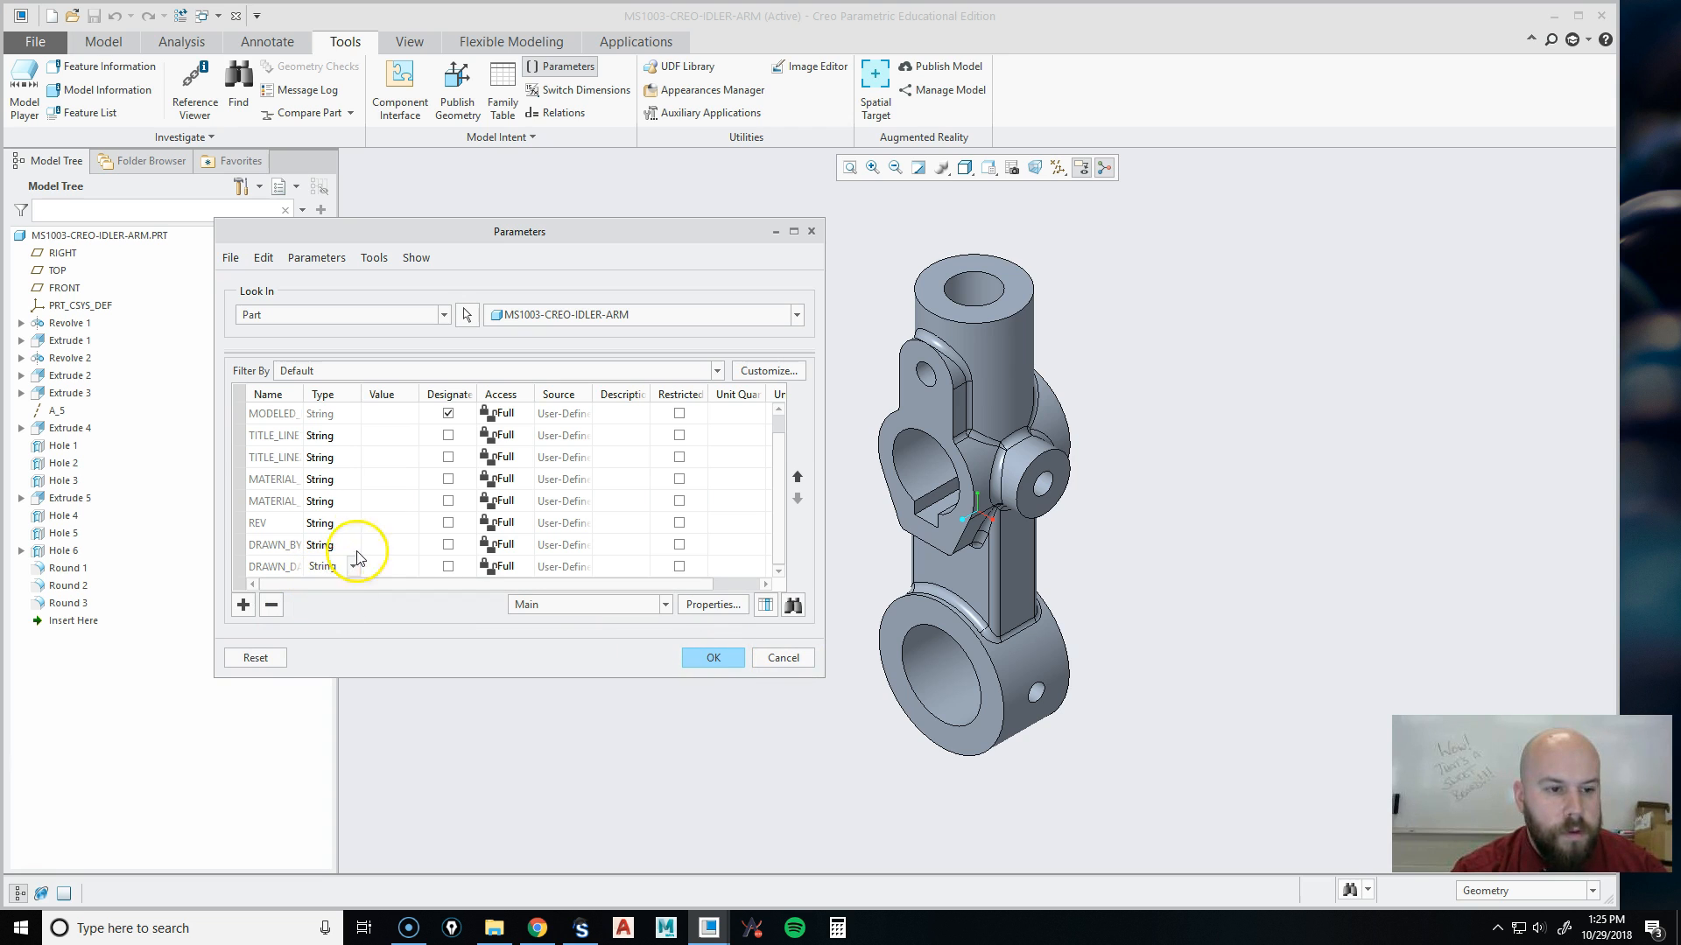
Open MS1003-CREO IDLER ARM.docx in Word, review the drawing requirements, and move its window to the other monitor.
{"action": "left_click", "coordinate": [494, 927]}
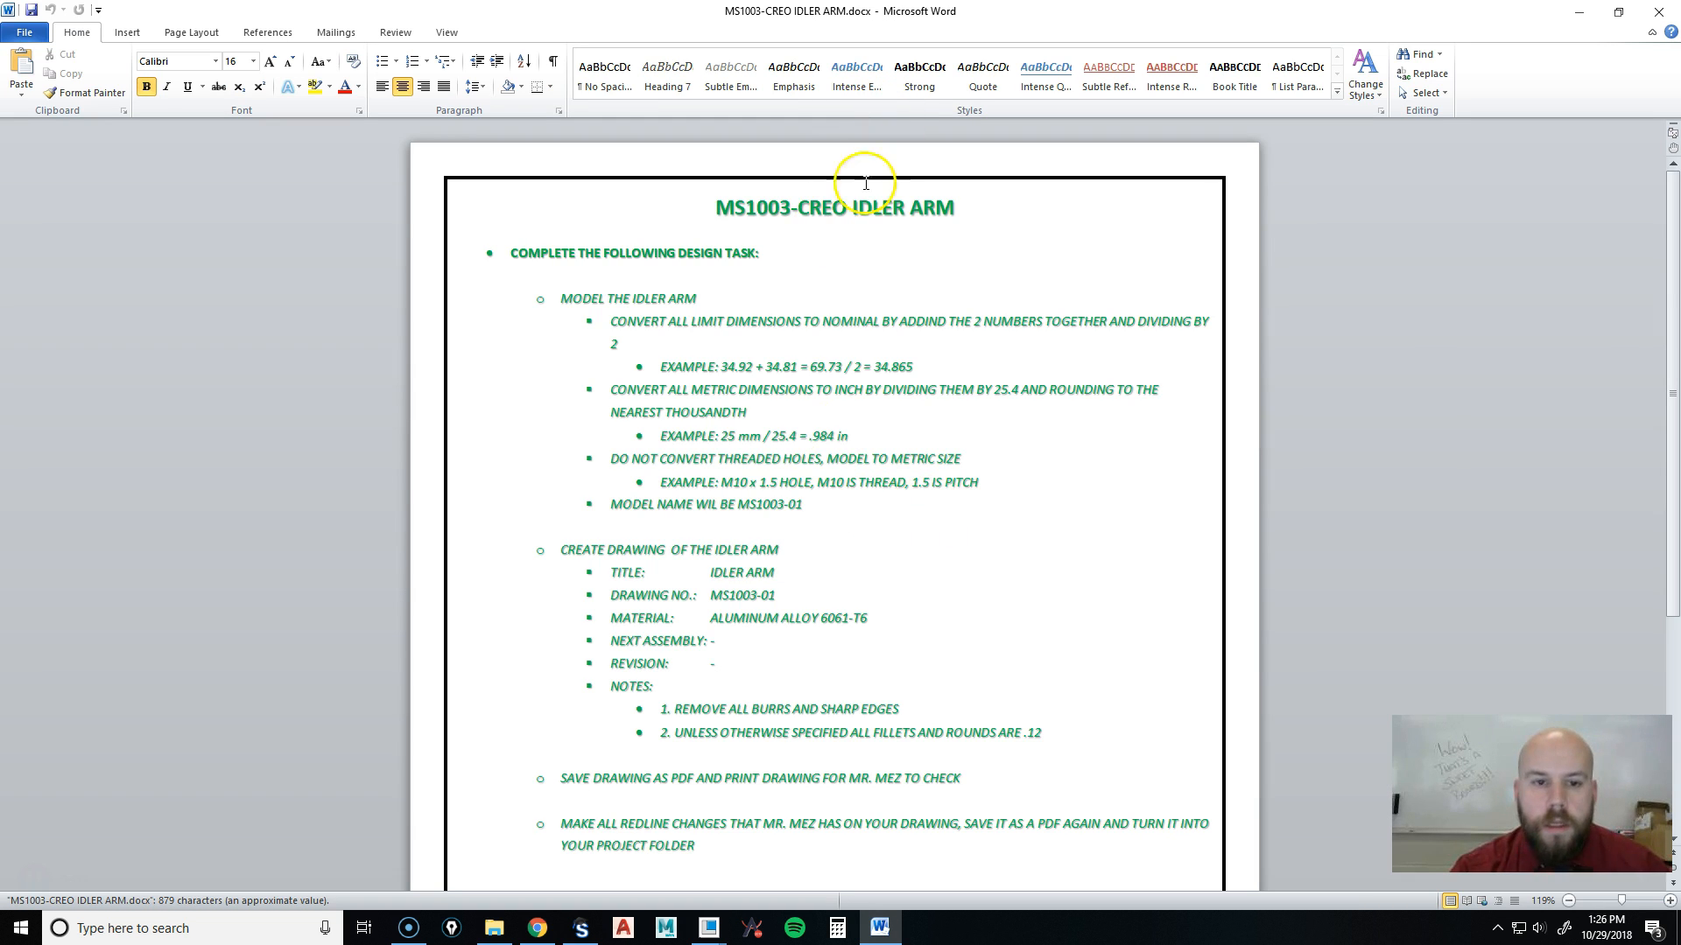
{"action": "scroll", "coordinate": [770, 648], "scroll_direction": "down", "scroll_amount": 1}
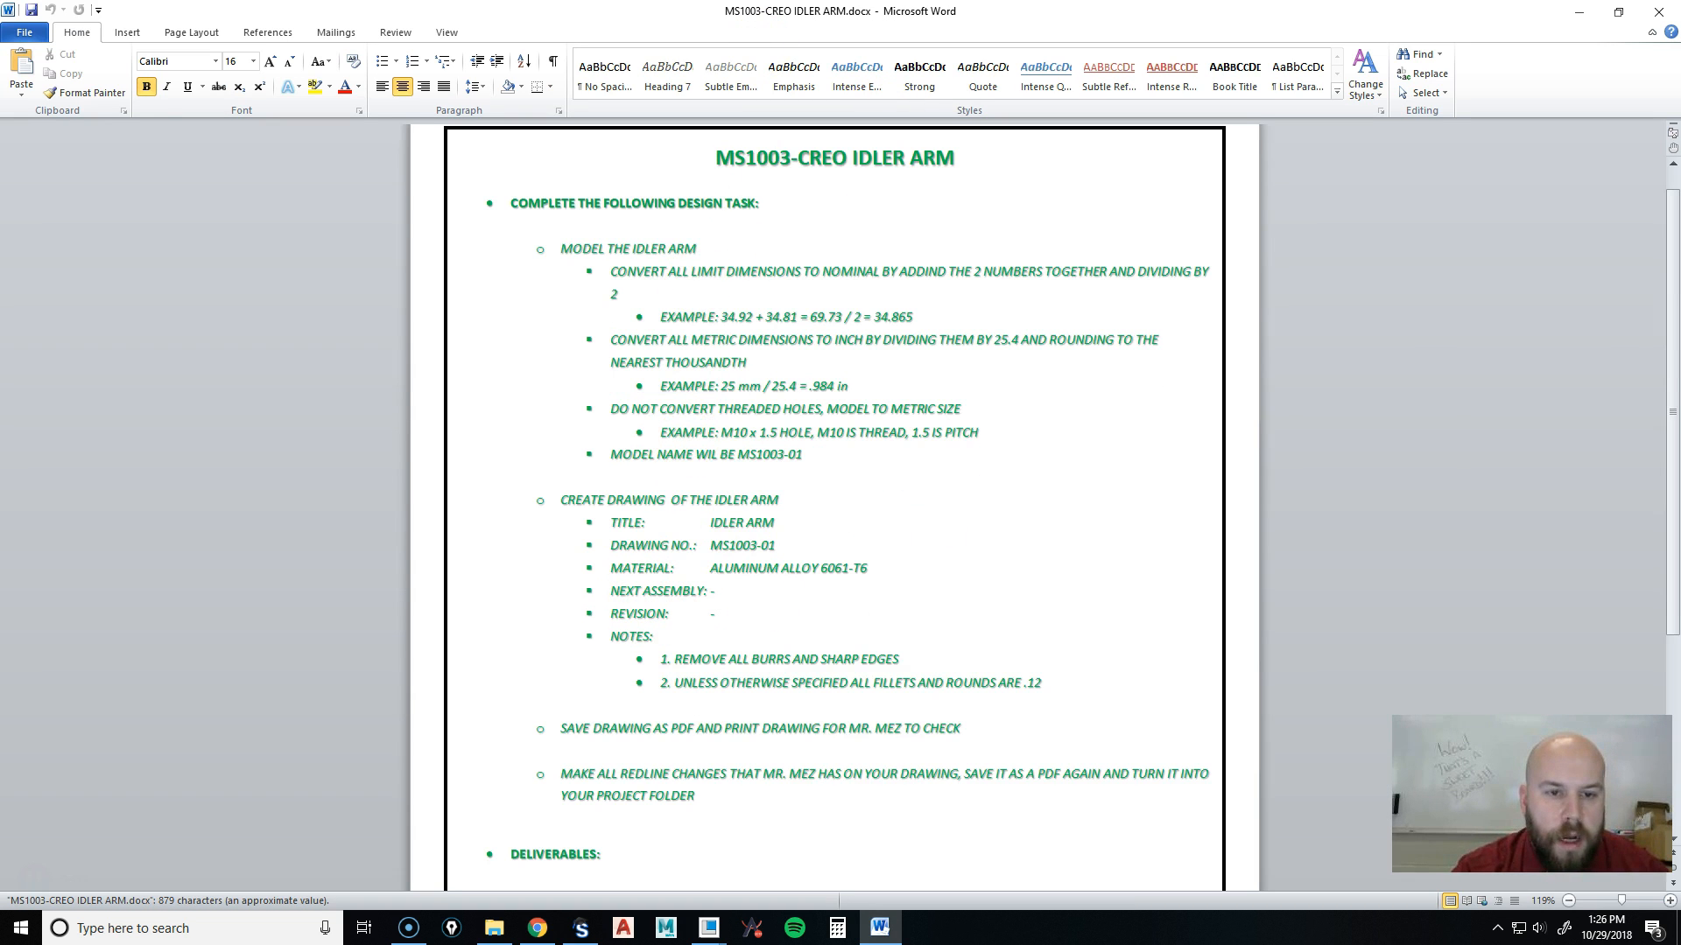
{"action": "left_click_drag", "start_coordinate": [823, 11], "coordinate": [1672, 175]}
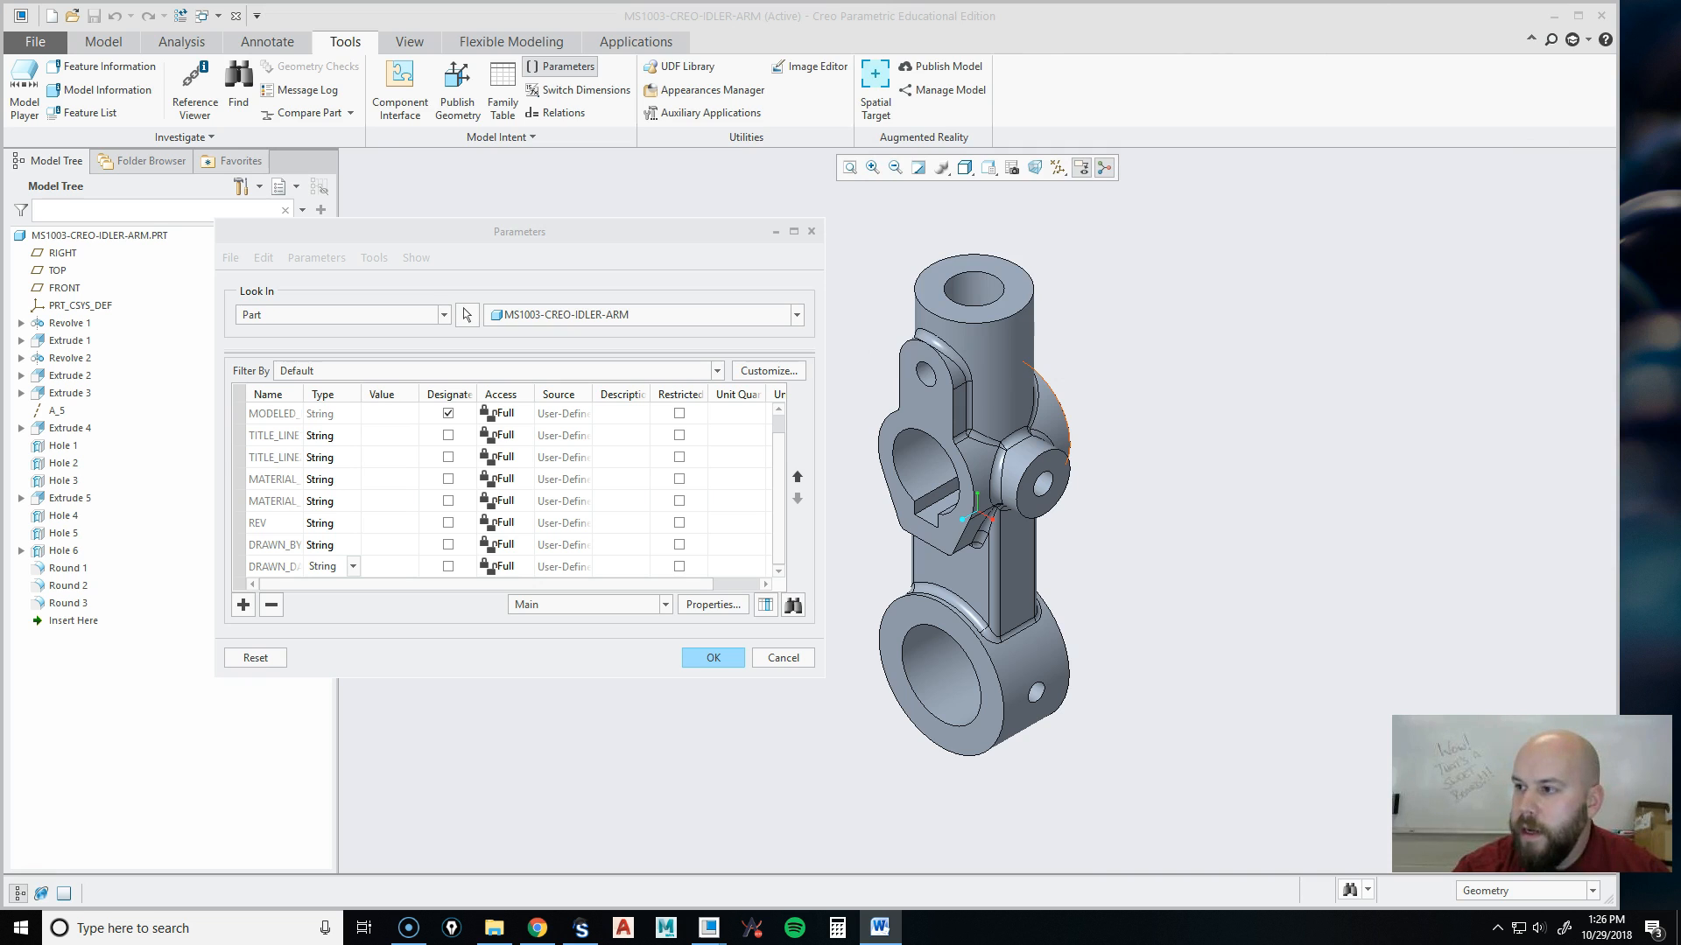
Back in Creo Parametric, add a parameter named NEXT_ASSEMBLY and set its type to String.
{"action": "left_click", "coordinate": [243, 605]}
{"action": "type", "text": "NEXT"}
{"action": "type", "text": "_ASSEMBLY"}
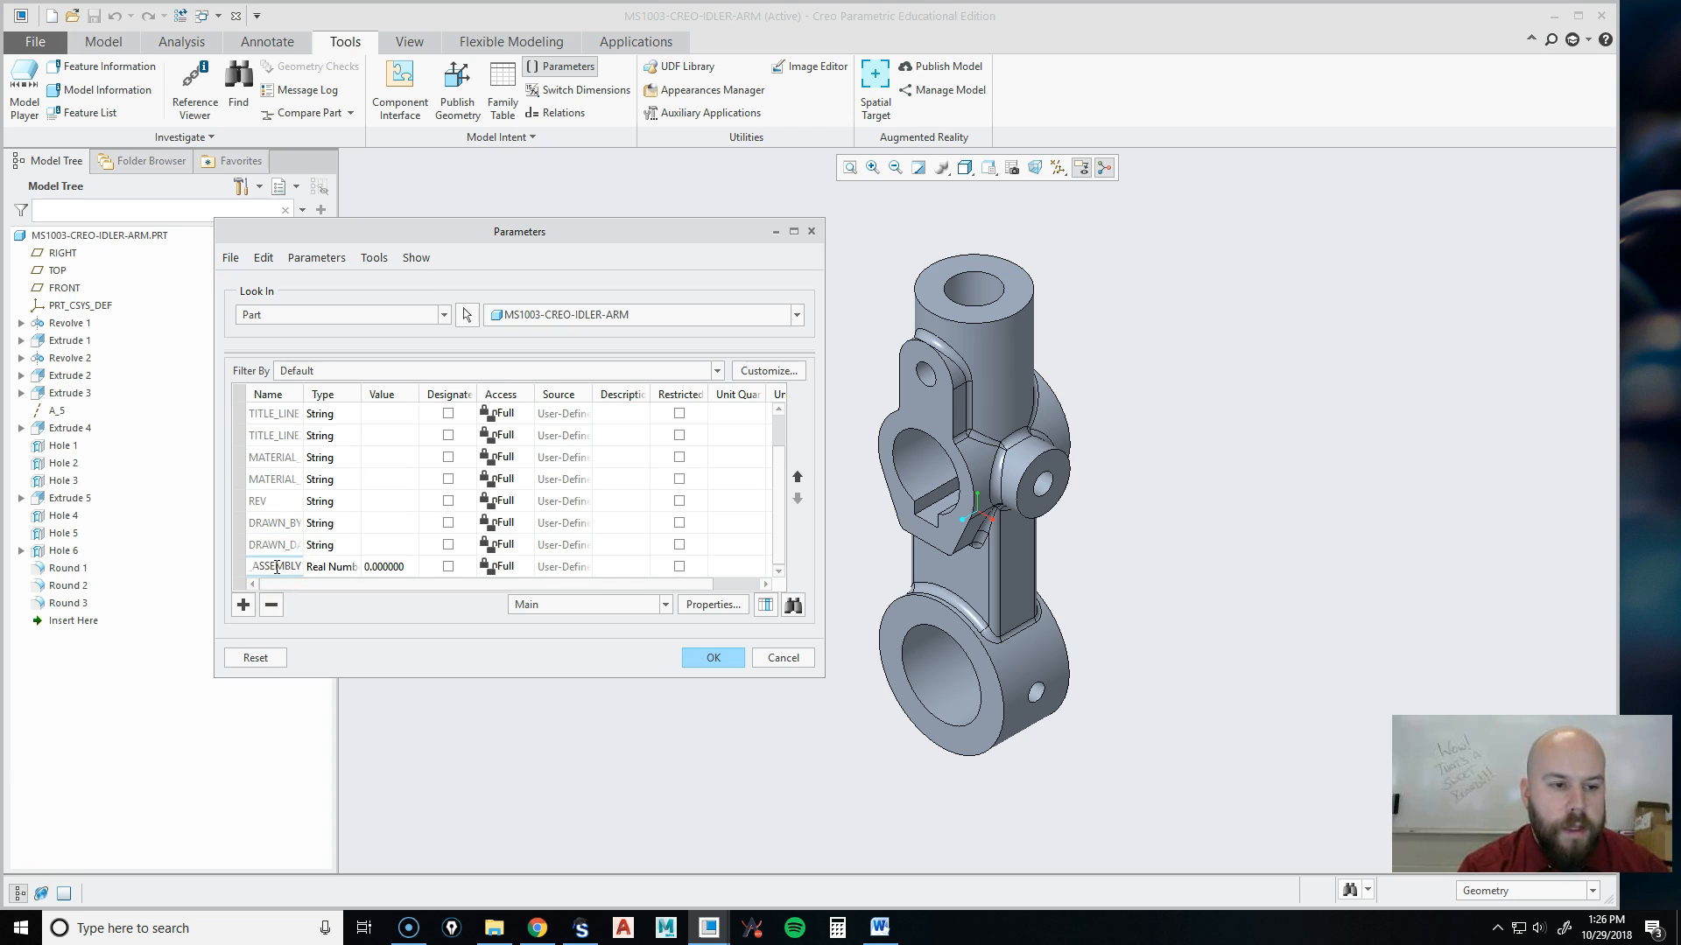
{"action": "left_click", "coordinate": [326, 569]}
{"action": "left_click", "coordinate": [323, 619]}
Add a parameter named DRAWING_NUMBER and set its type to String.
{"action": "left_click", "coordinate": [242, 605]}
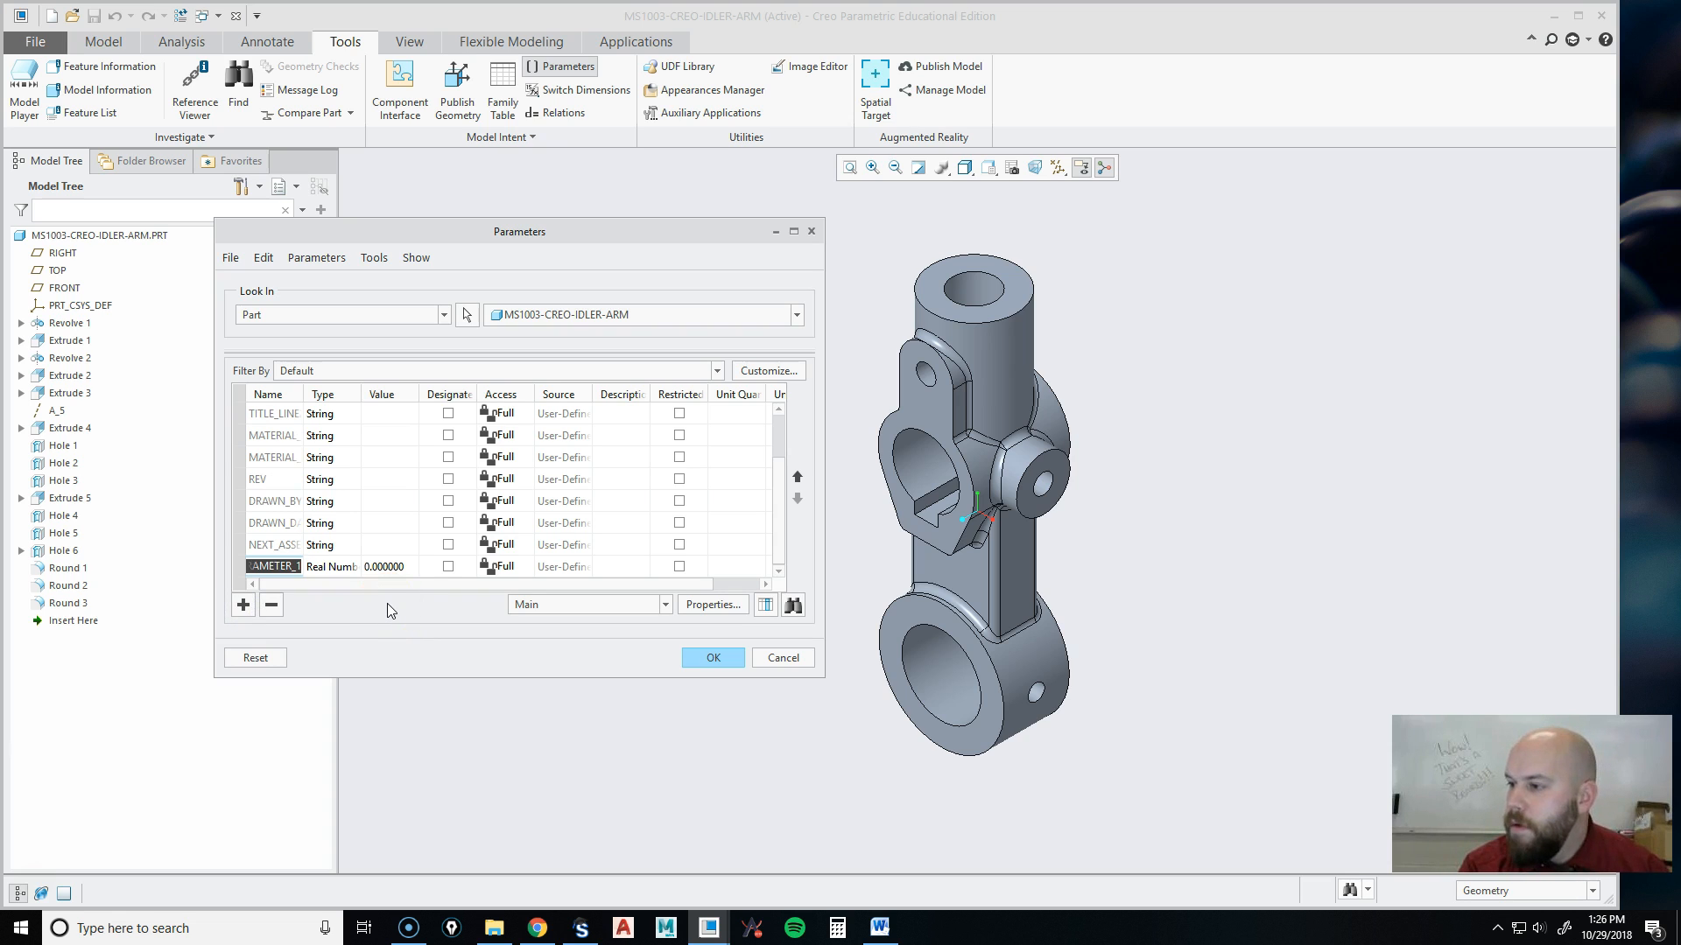
{"action": "type", "text": "DRAWING_"}
{"action": "type", "text": "NUMBER"}
{"action": "left_click", "coordinate": [345, 578]}
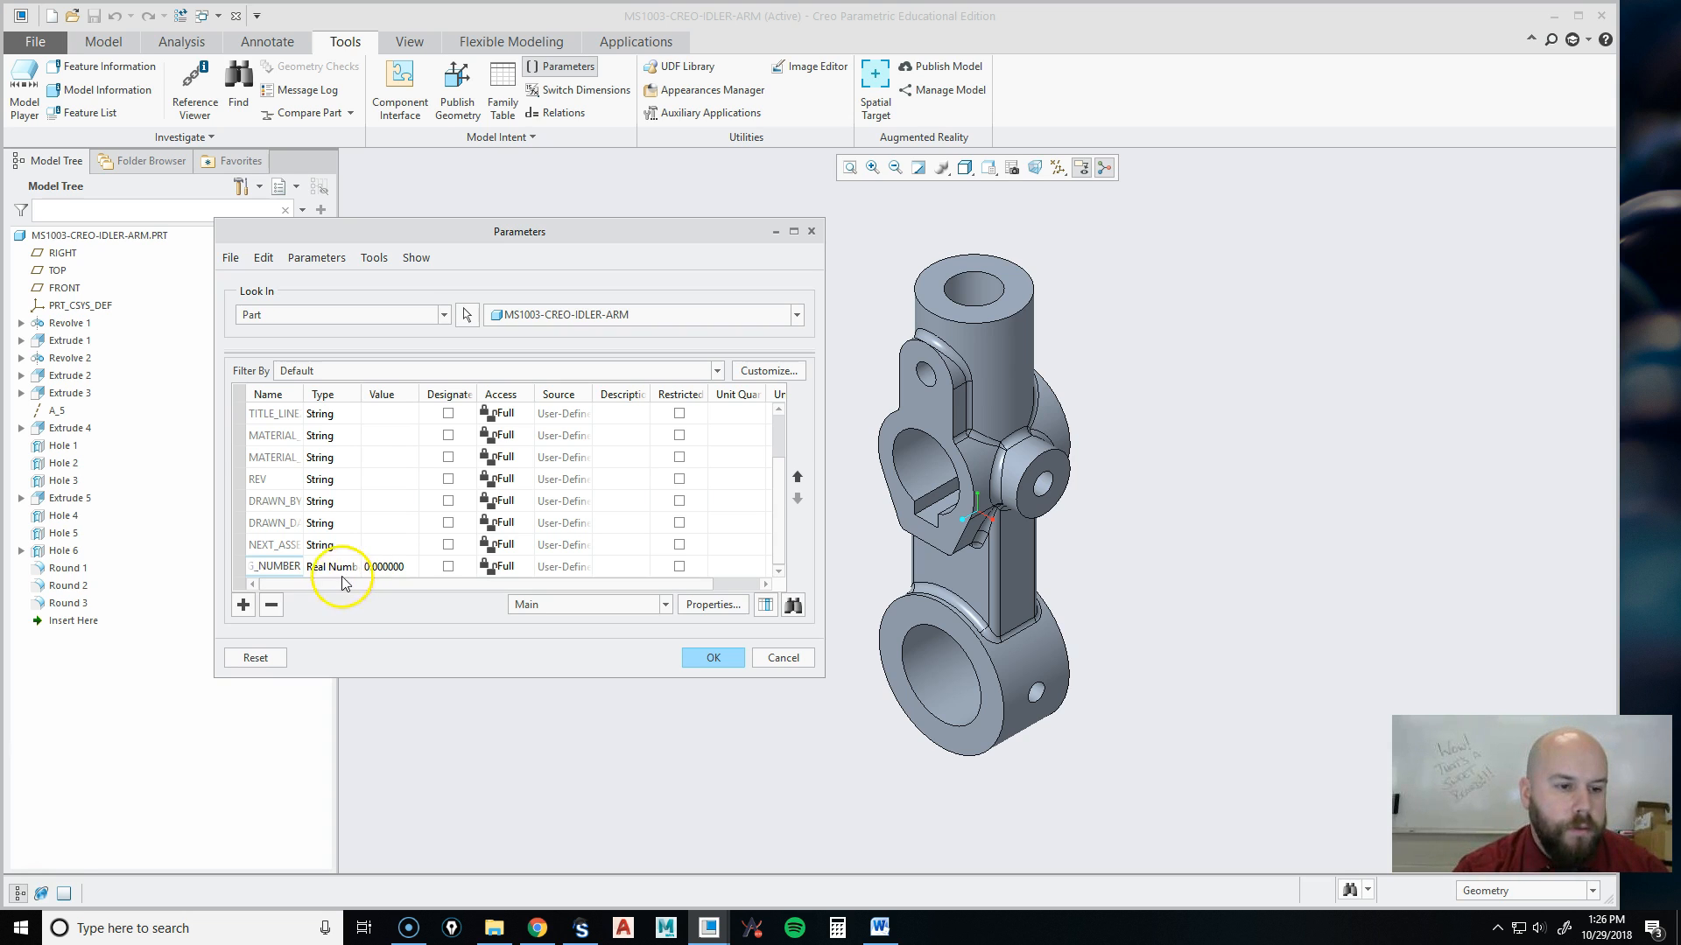
{"action": "left_click", "coordinate": [319, 615]}
Set the value of TITLE_LINE1 to IDLER ARM and enter ALUMINUM ALLOY for MATERIAL_LINE1.
{"action": "left_click", "coordinate": [385, 434]}
{"action": "scroll", "coordinate": [387, 464], "scroll_direction": "up", "scroll_amount": 1}
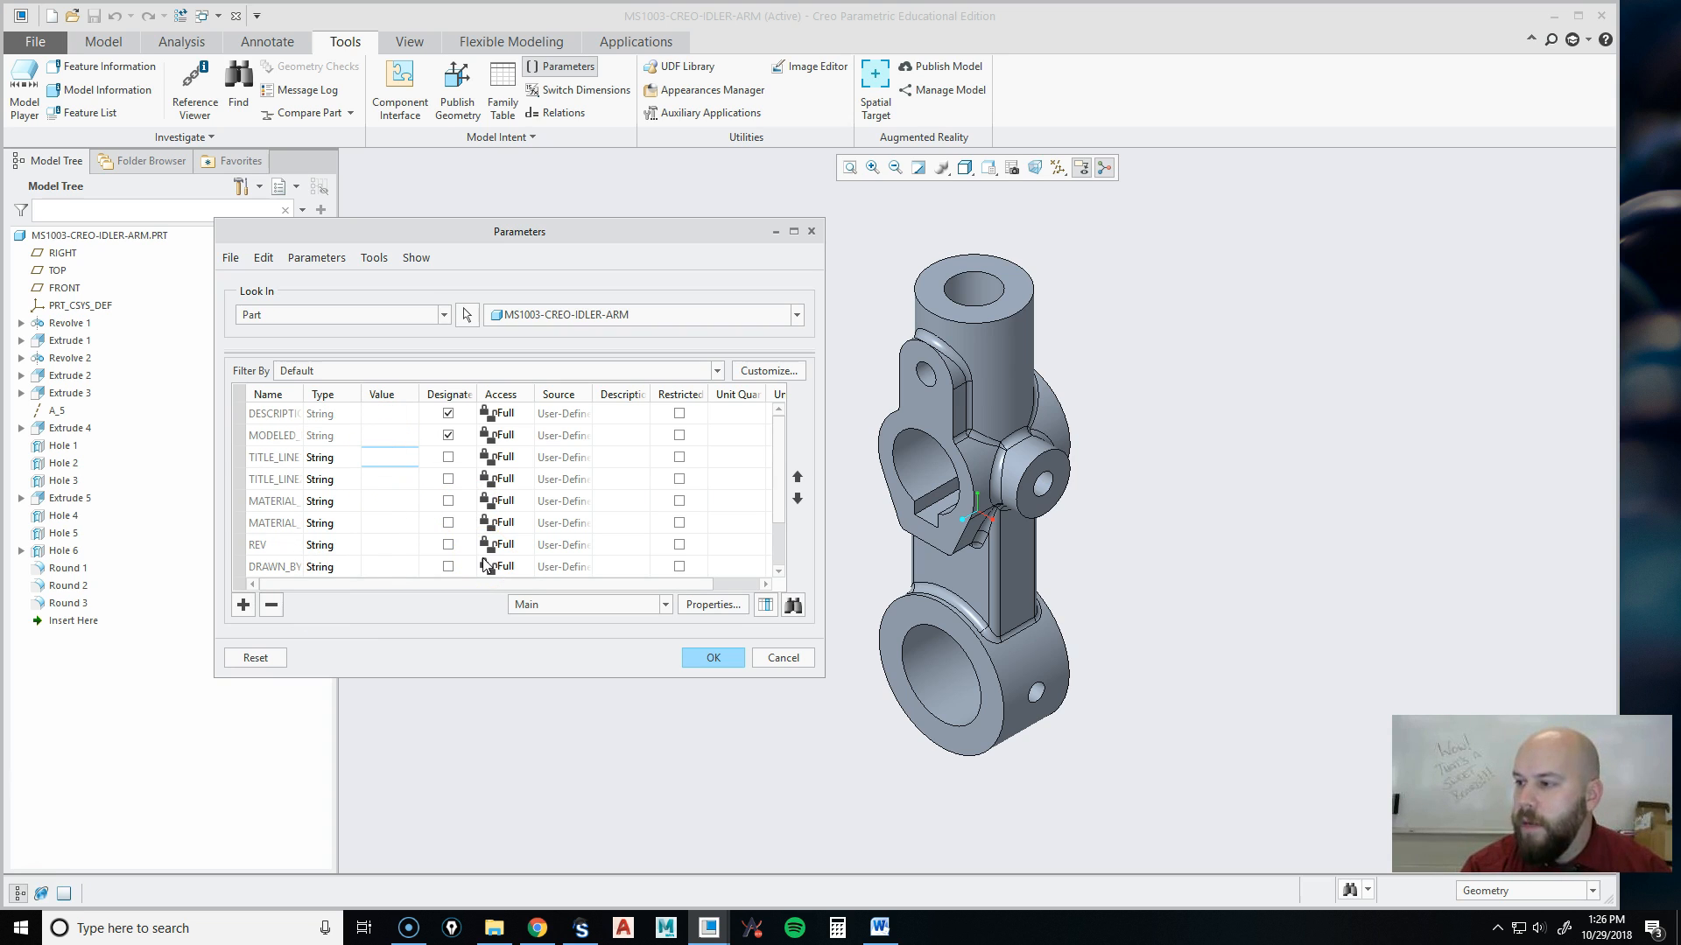
{"action": "key", "text": "Return"}
{"action": "key", "text": "Return"}
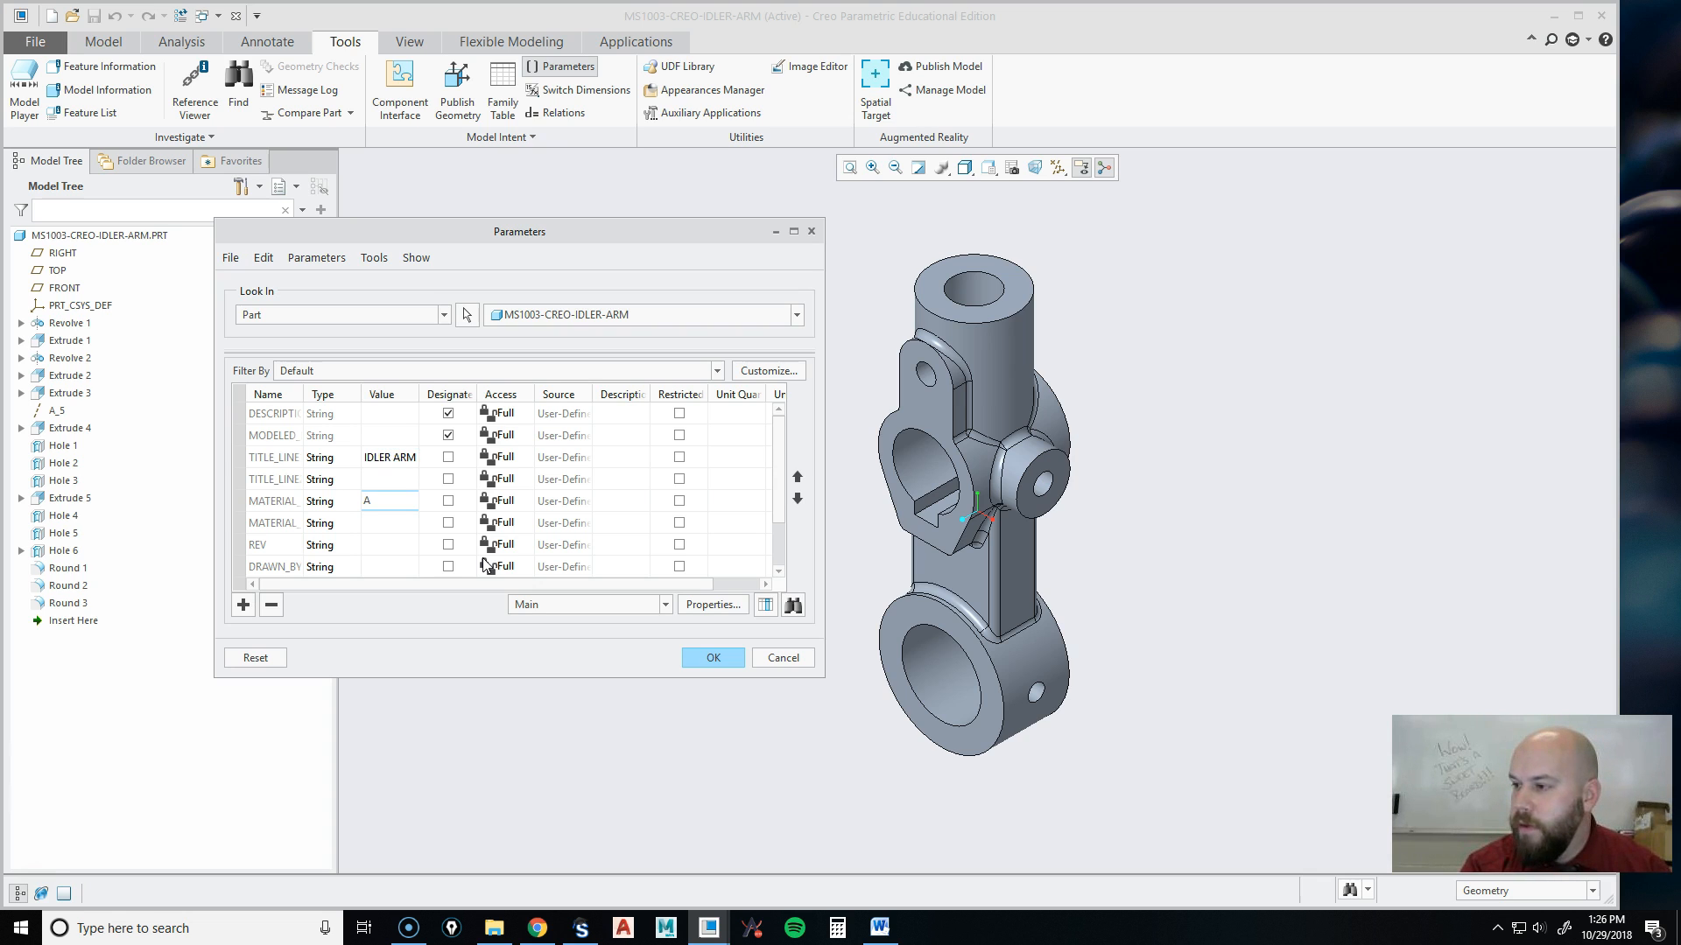
{"action": "type", "text": "ALUMINUM ALL"}
{"action": "type", "text": "OY"}
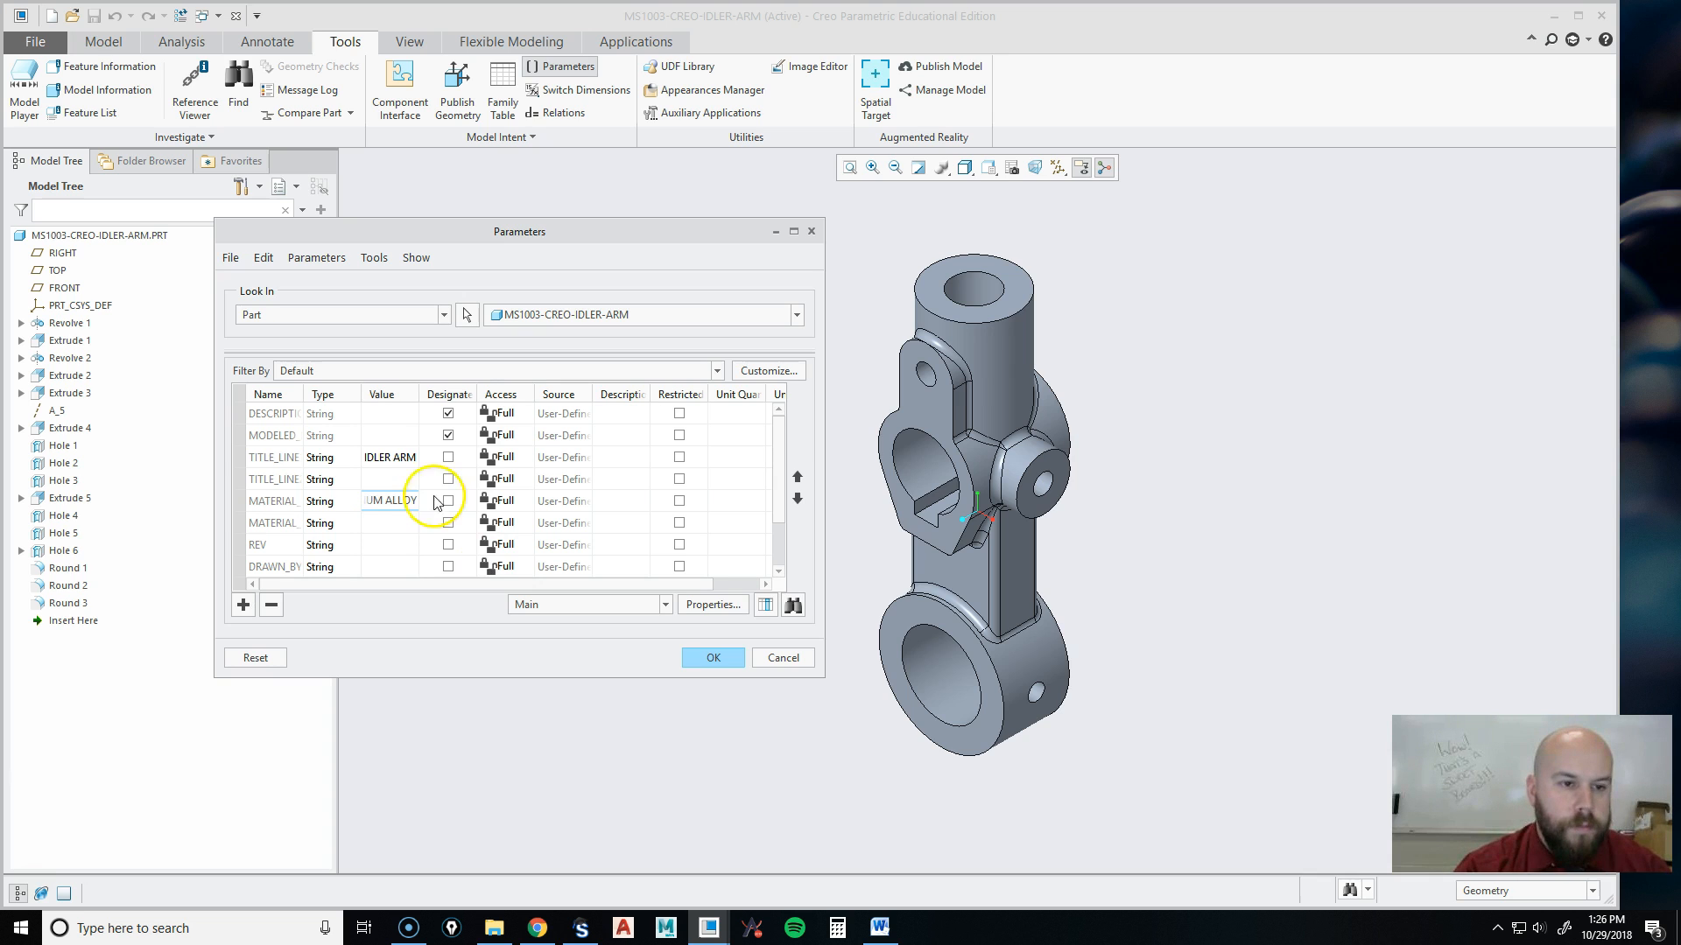
Widen the Value and Name columns and enlarge the Parameters dialog so the full entries fit.
{"action": "left_click_drag", "start_coordinate": [419, 395], "coordinate": [634, 395]}
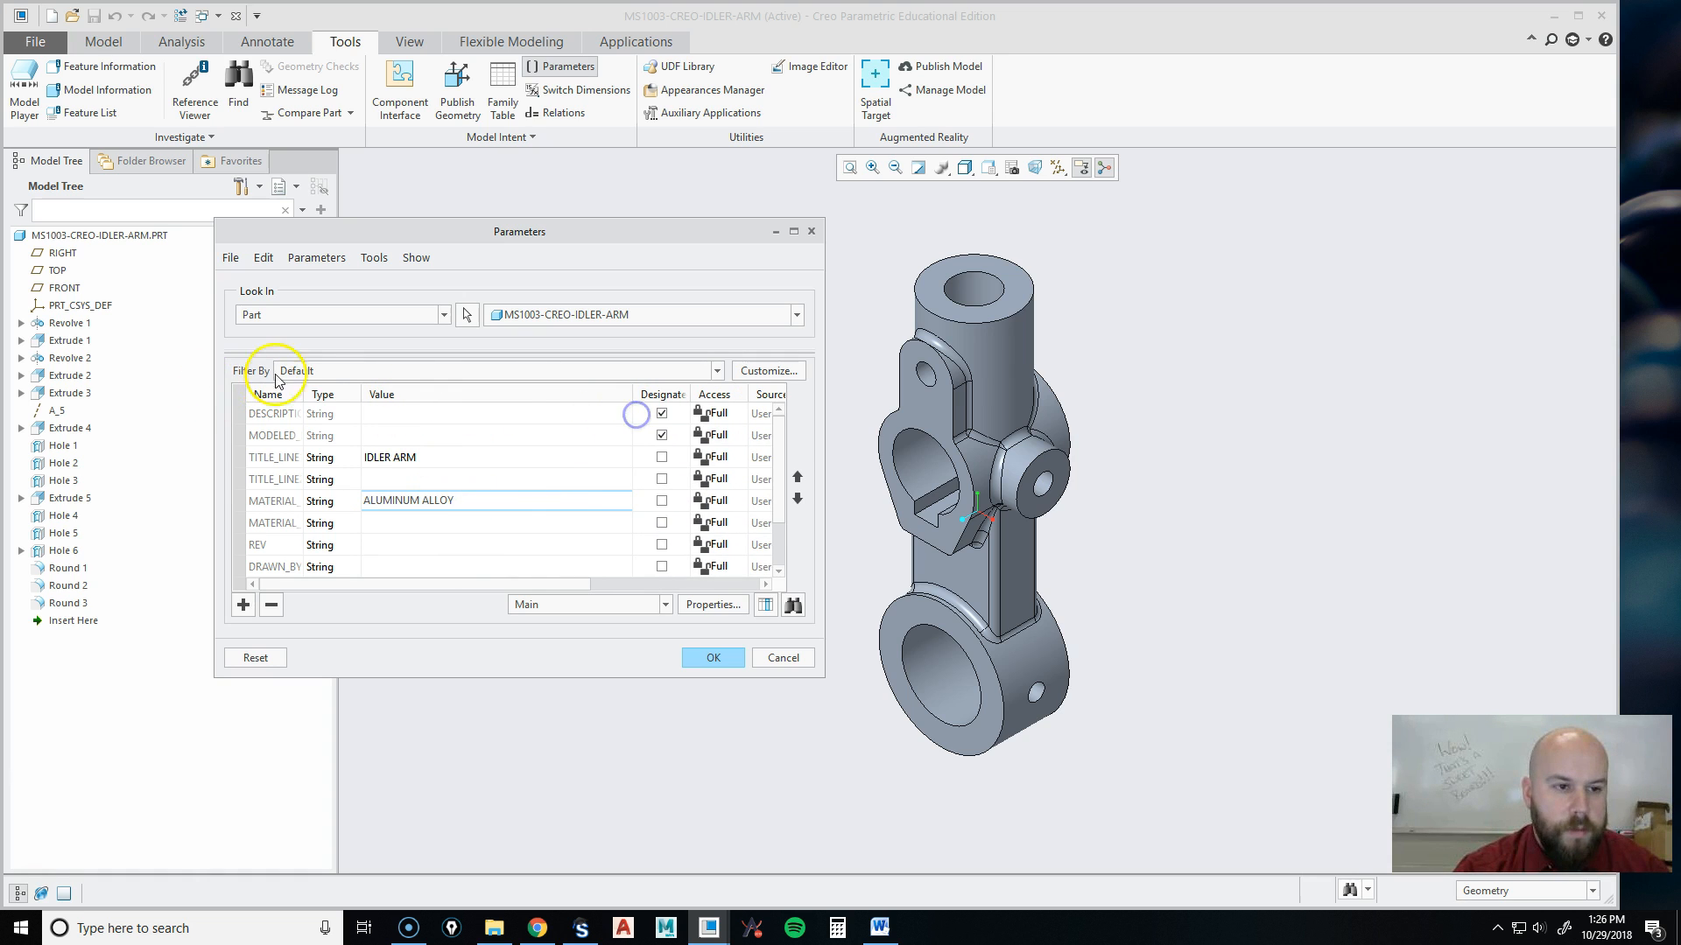
{"action": "left_click_drag", "start_coordinate": [302, 393], "coordinate": [396, 393]}
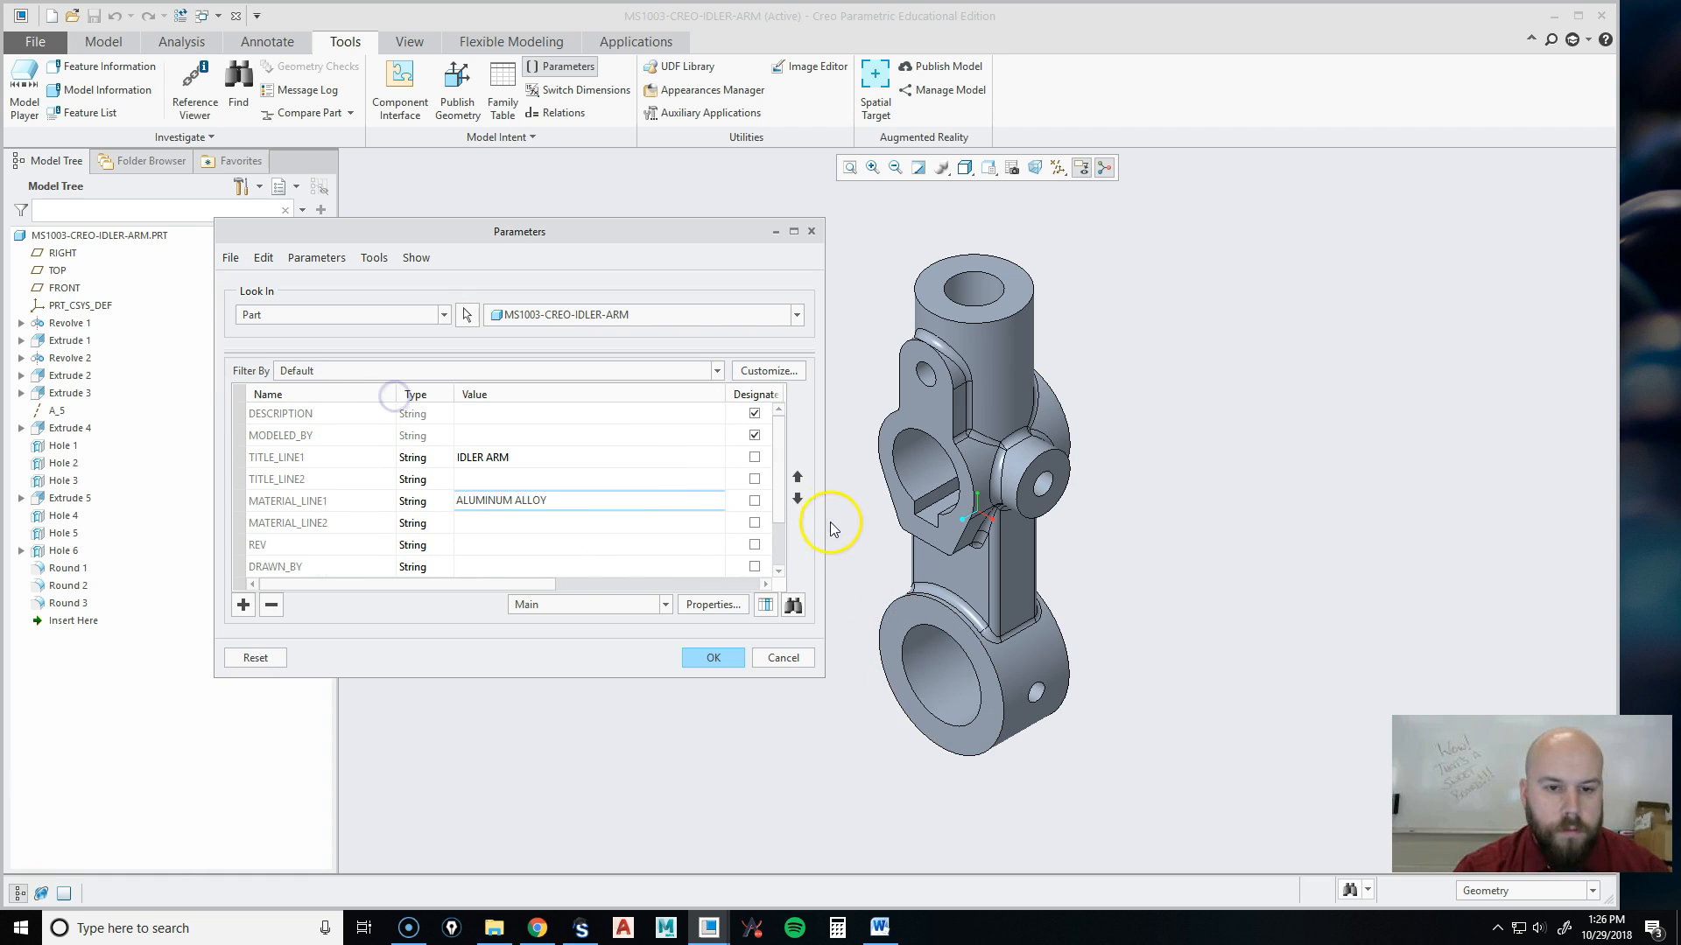
{"action": "left_click_drag", "start_coordinate": [825, 500], "coordinate": [1278, 525]}
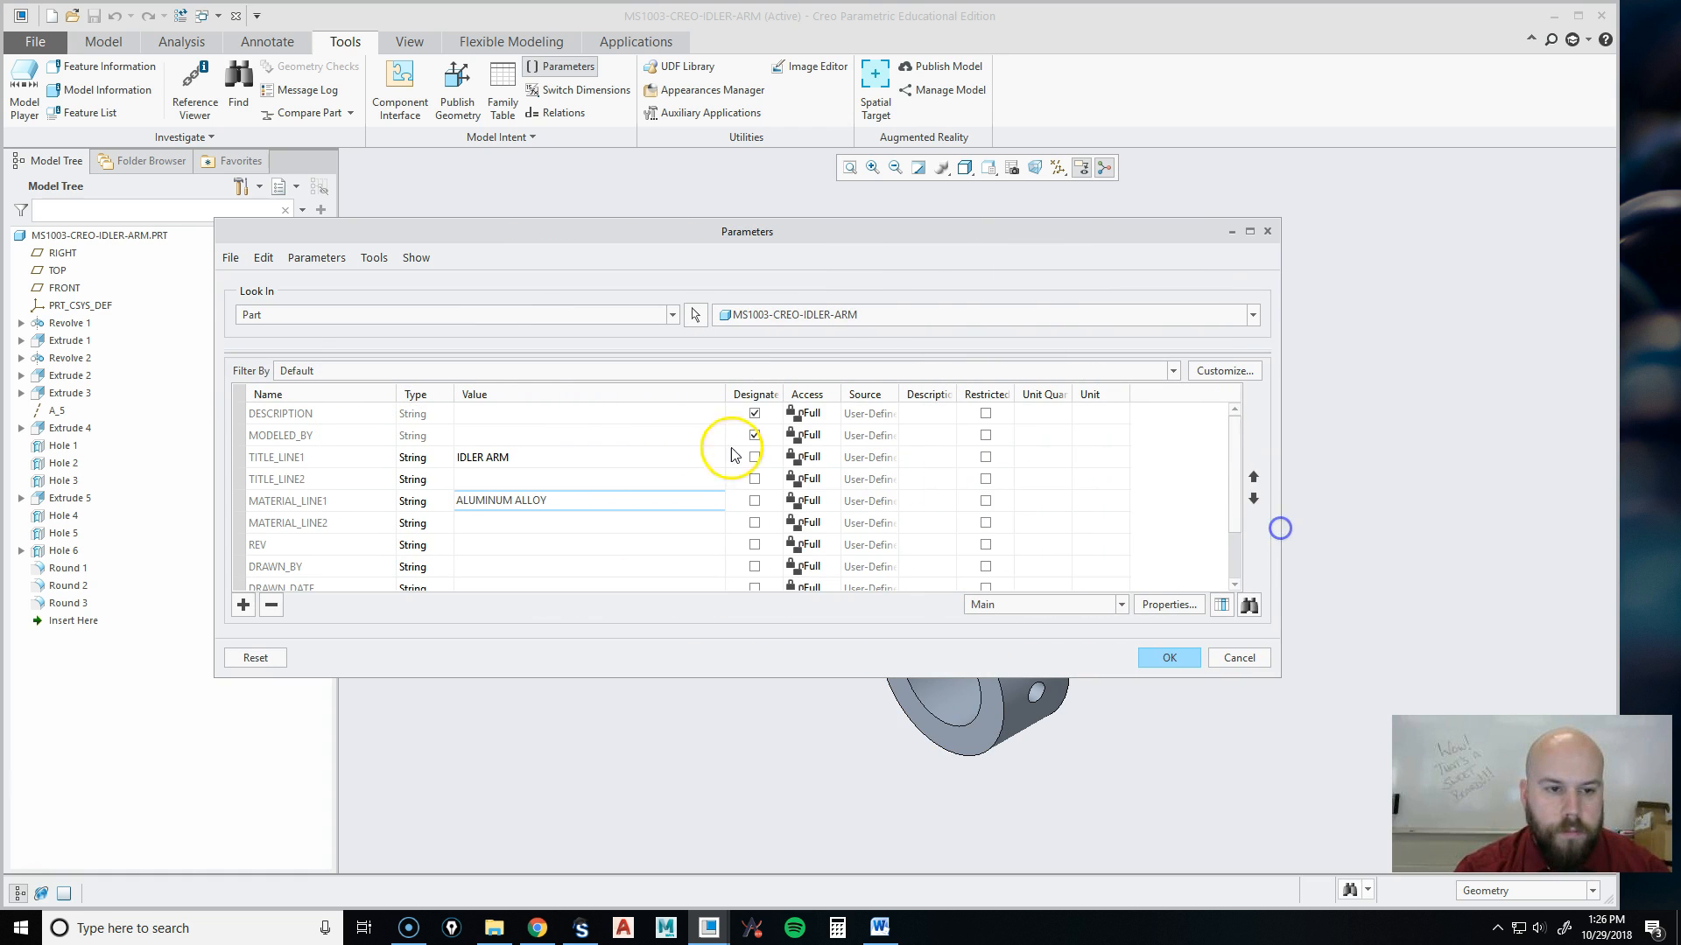
Set MATERIAL_LINE2 to 6061-T6, REV to a dash and DRAWN_BY to the drafter's name.
{"action": "key", "text": "Return"}
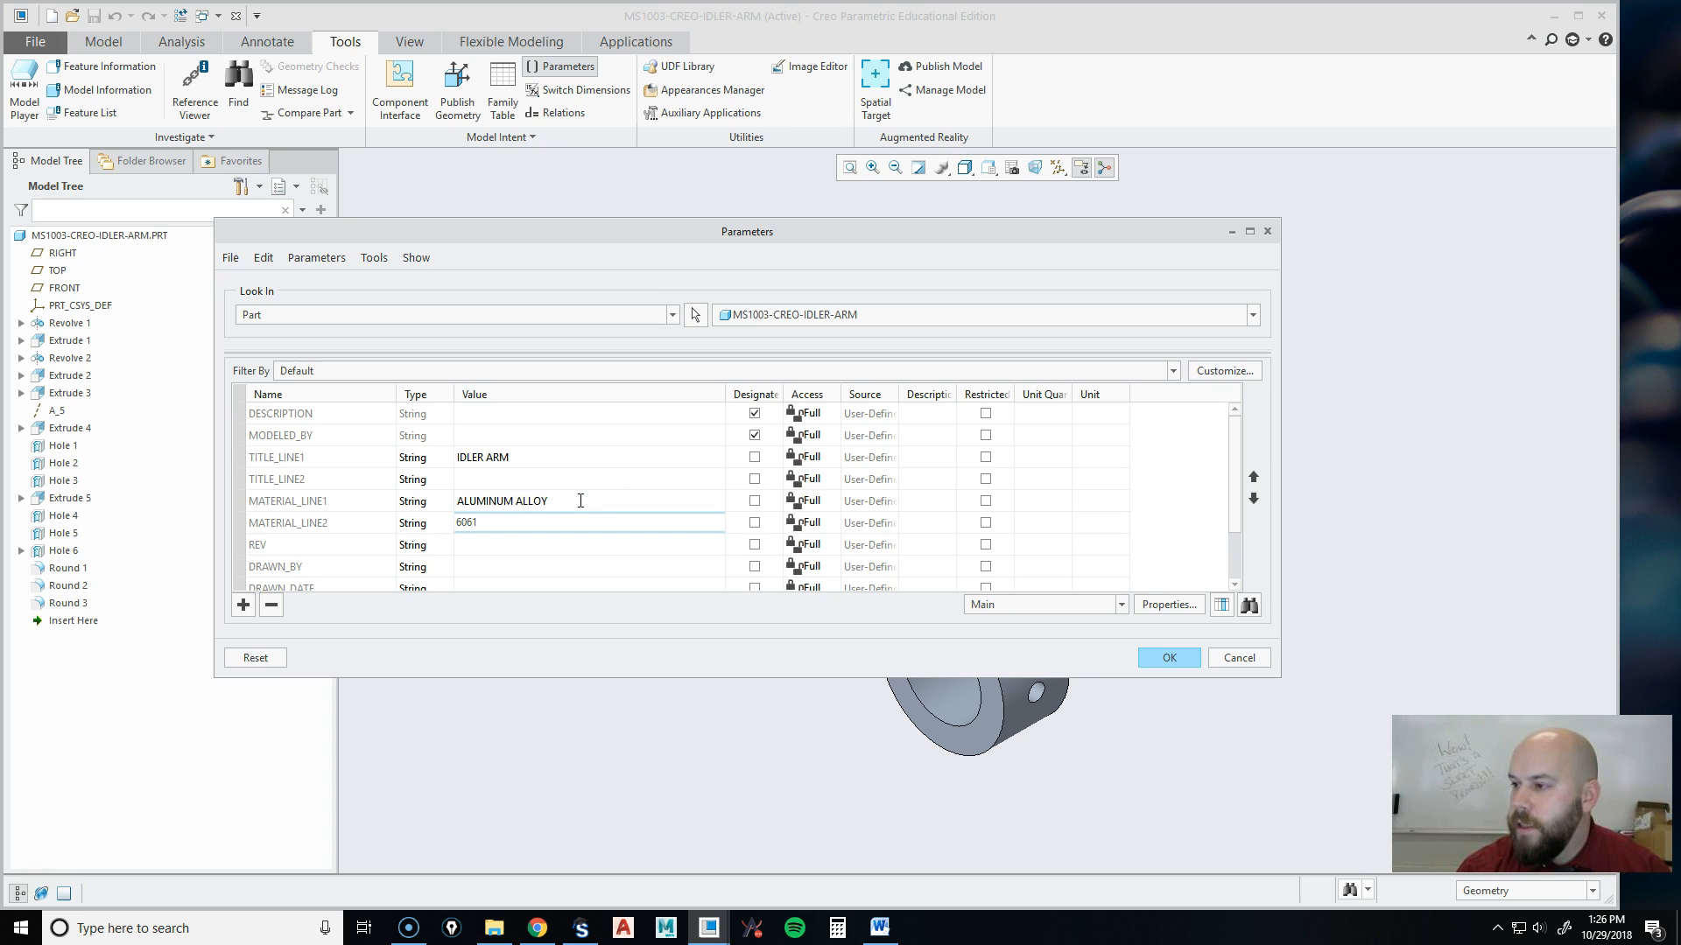
{"action": "key", "text": "Return"}
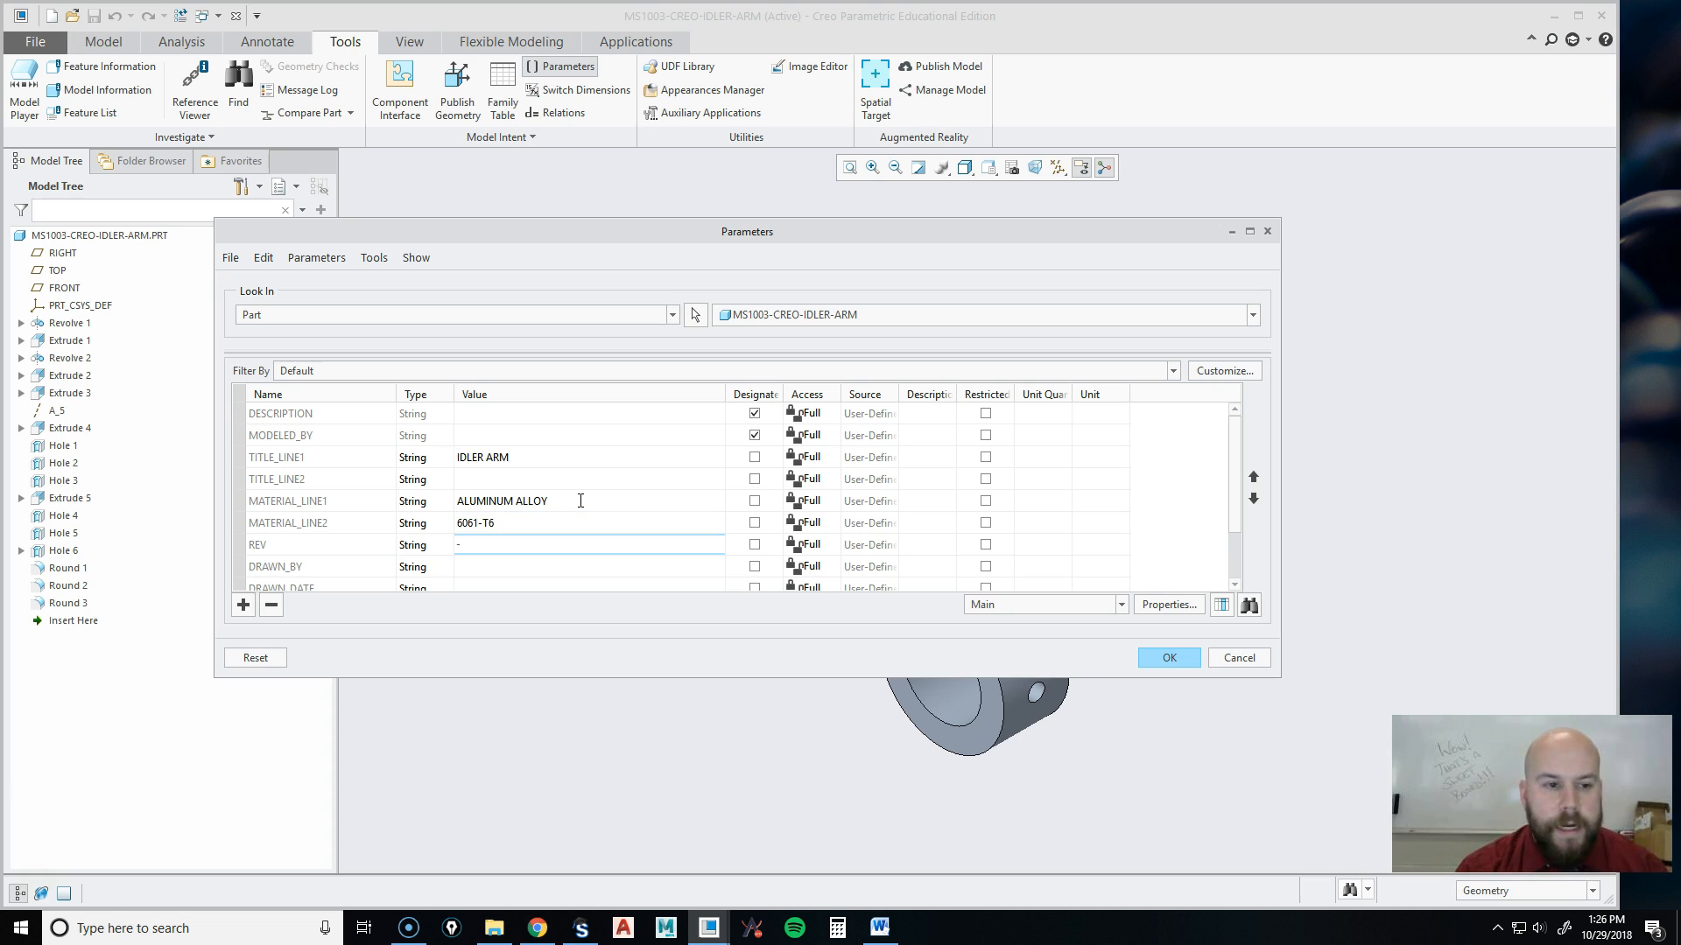
{"action": "key", "text": "Return"}
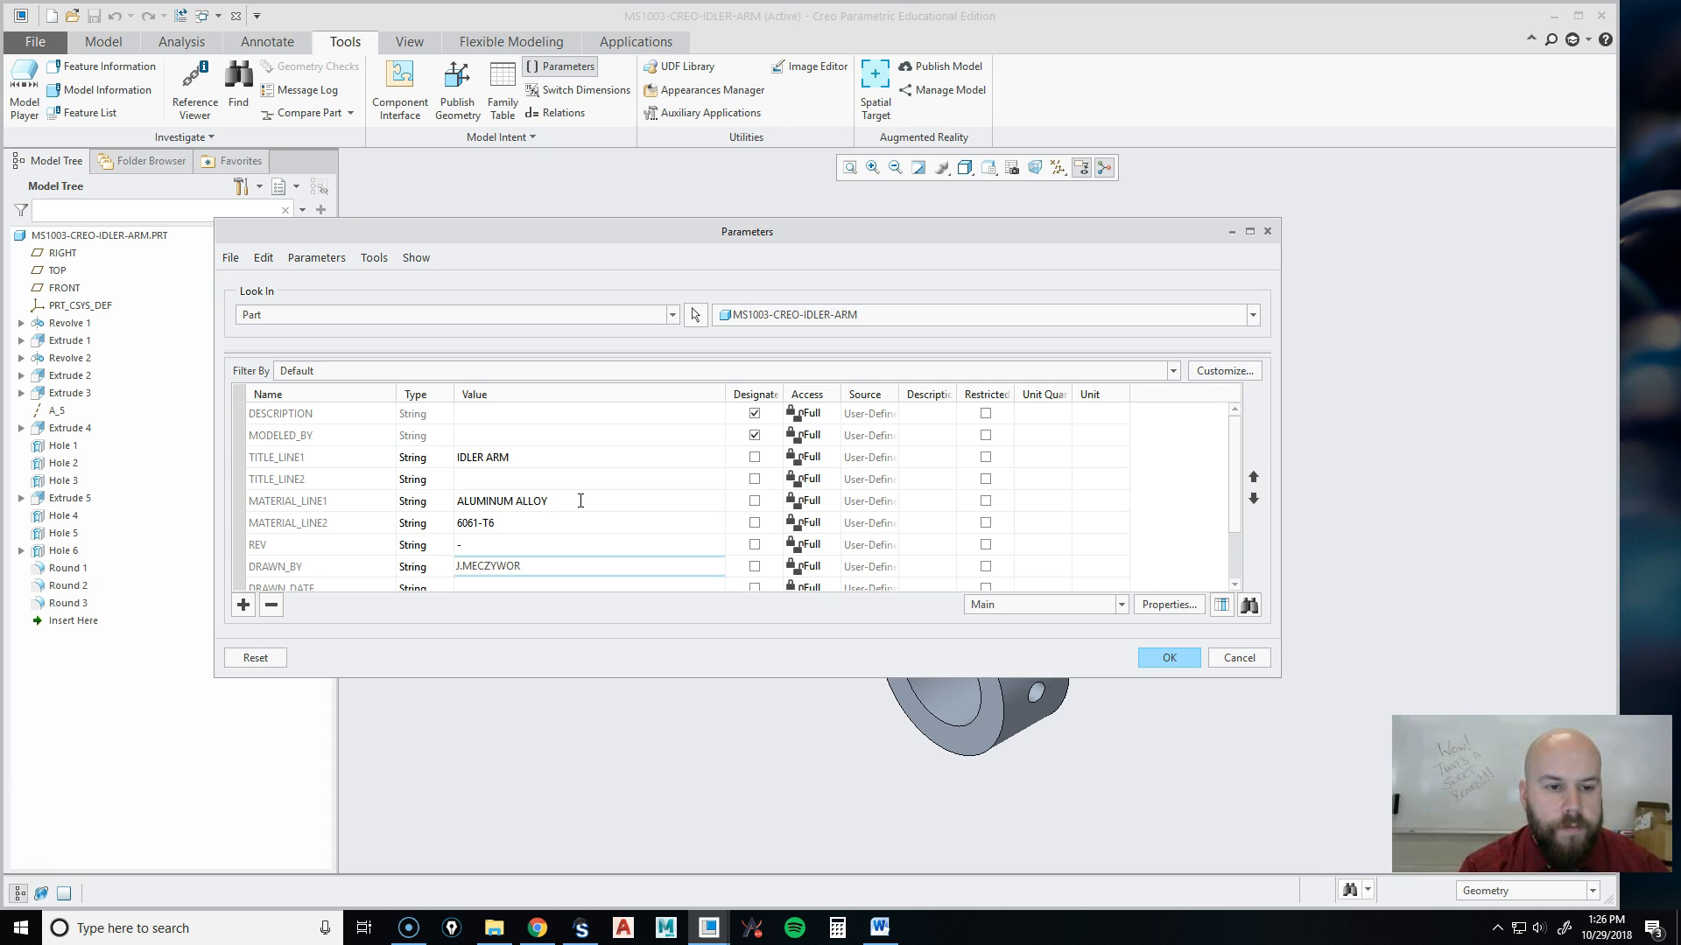
Set DRAWN_DATE to 10/29/18, NEXT_ASSEMBLY to a dash and DRAWING_NUMBER to MS1003-01, and accept the part parameters.
{"action": "key", "text": "Return"}
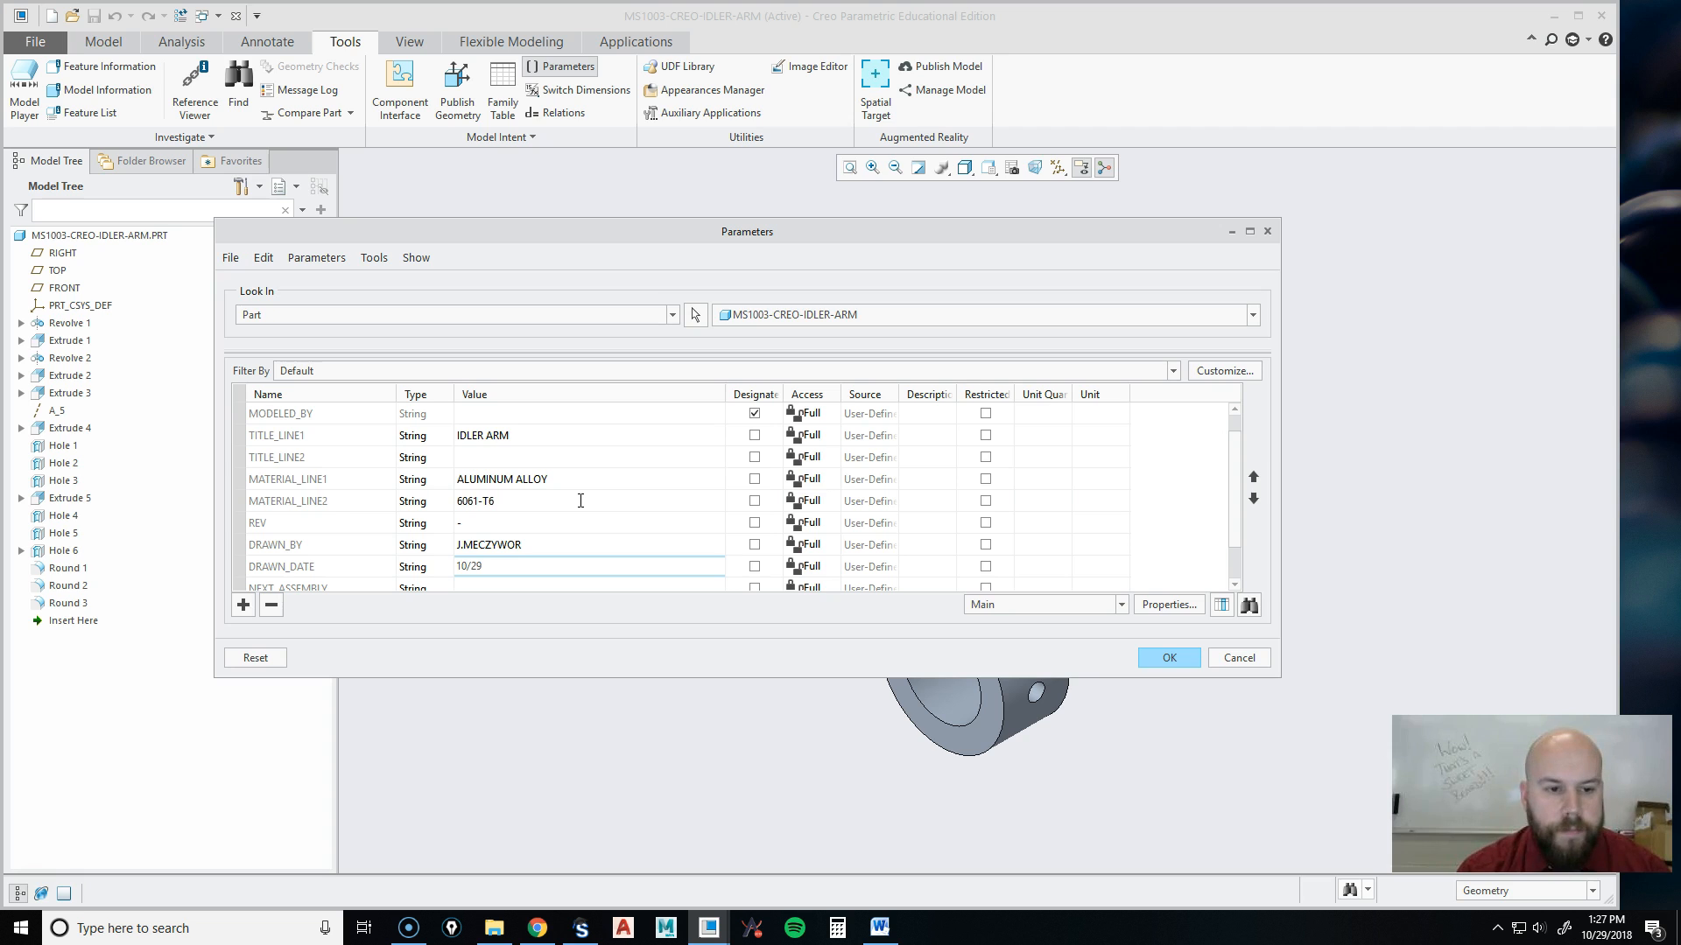
{"action": "key", "text": "Return"}
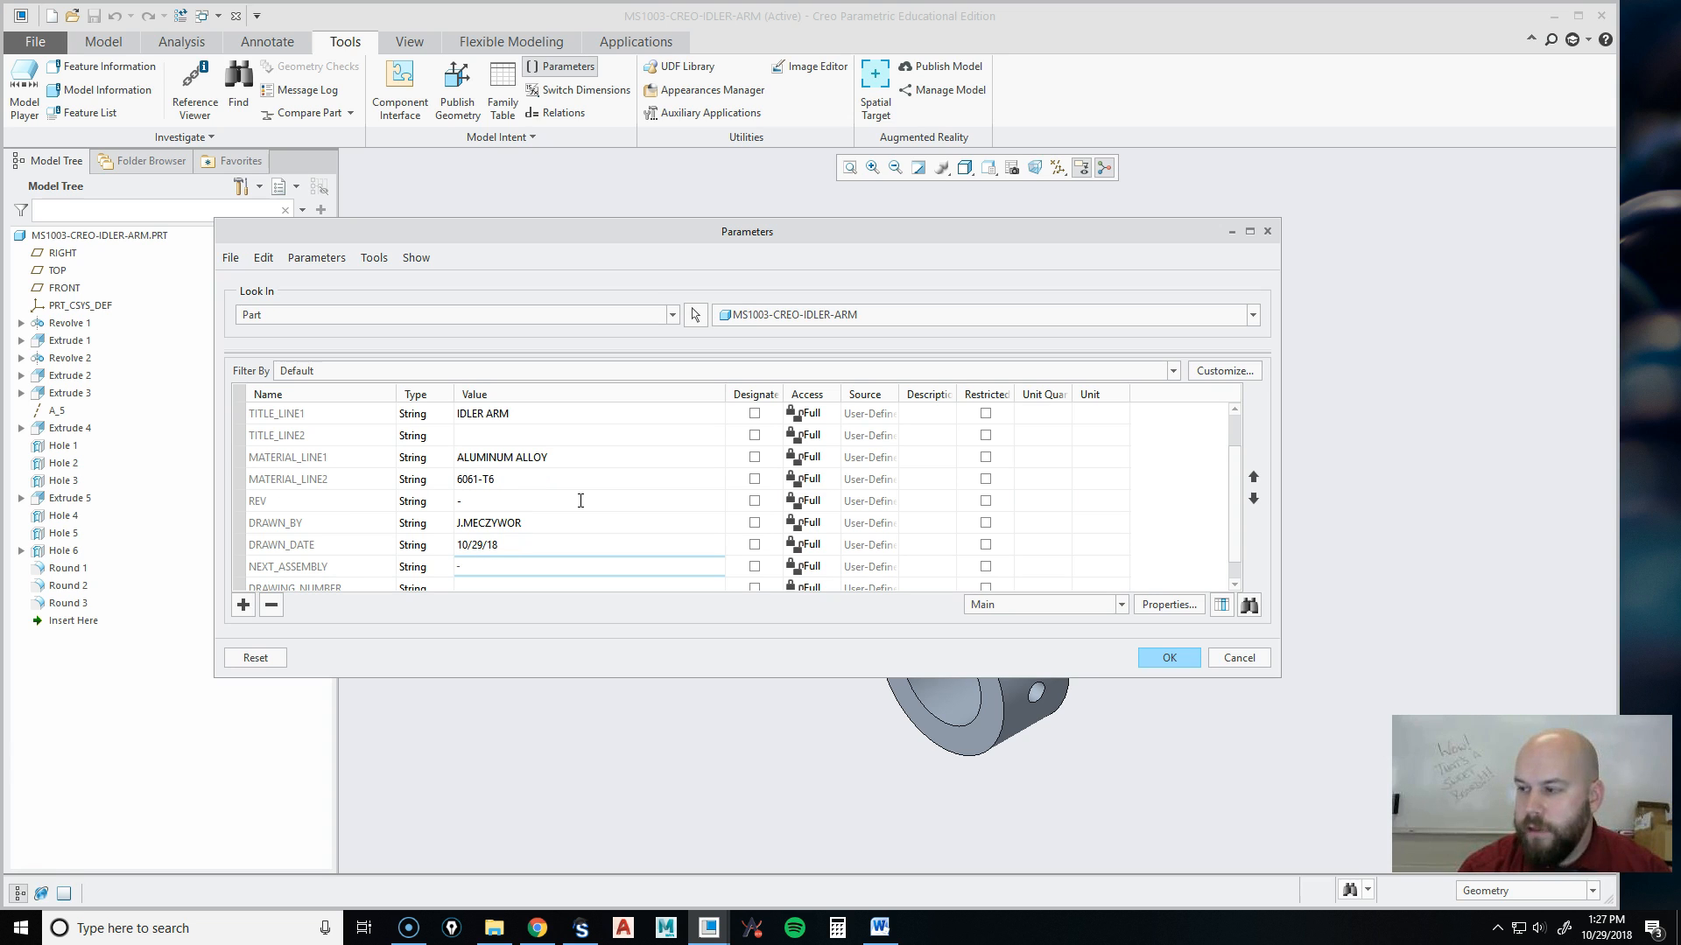
{"action": "key", "text": "Return"}
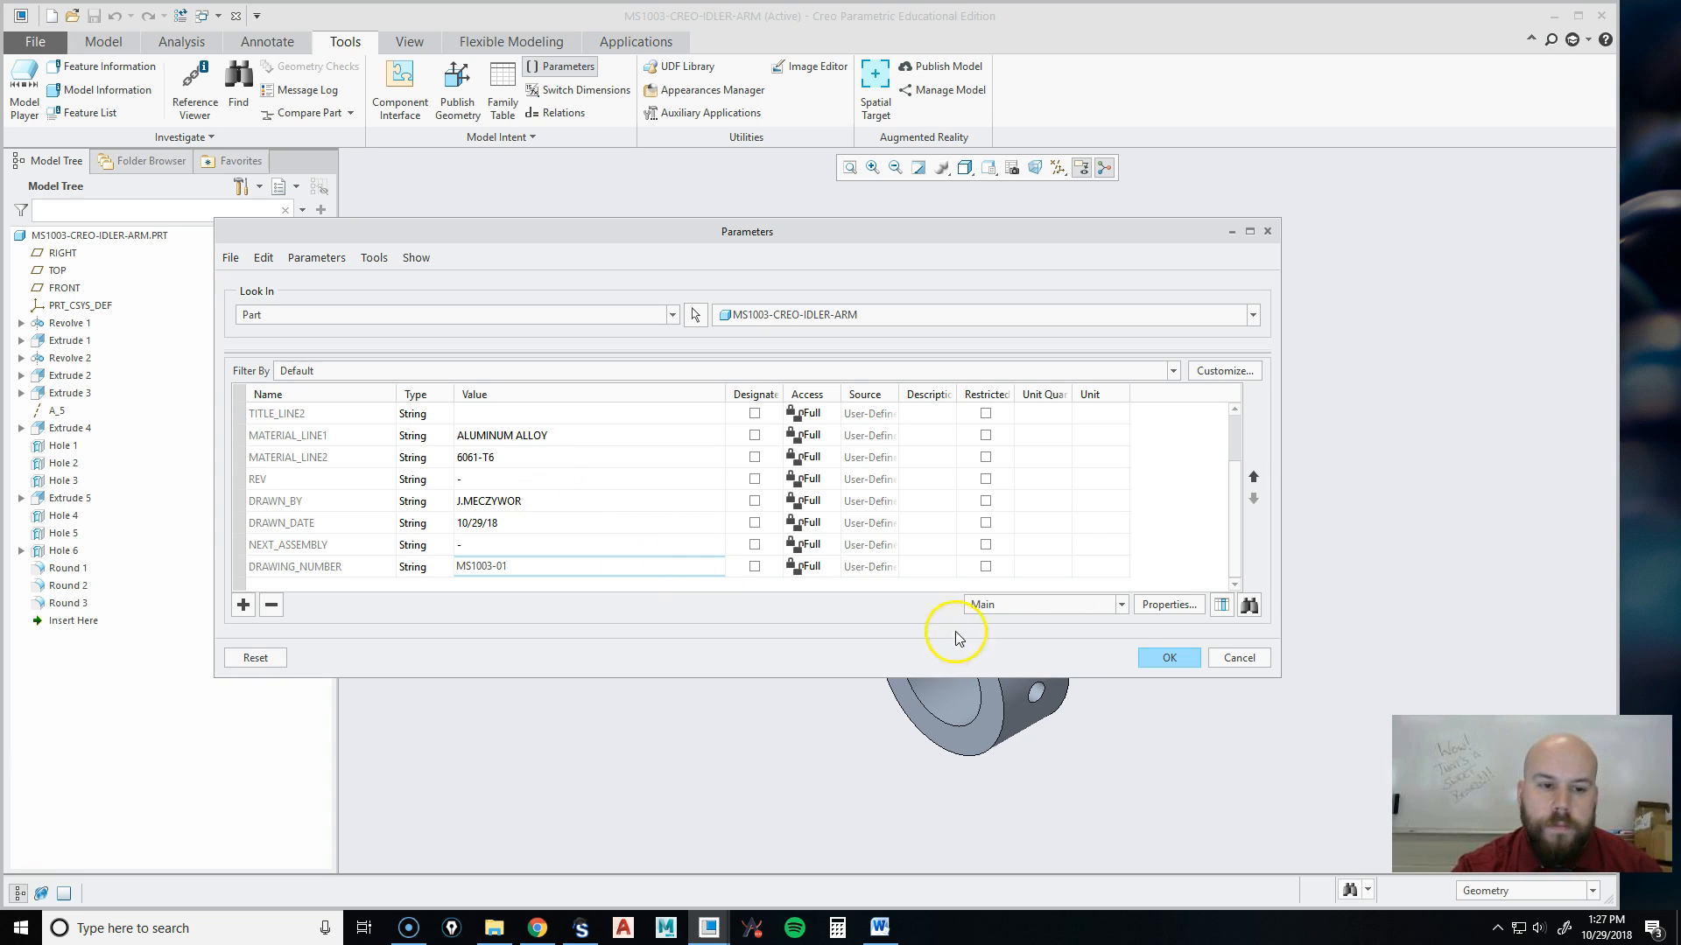
{"action": "left_click", "coordinate": [1169, 657]}
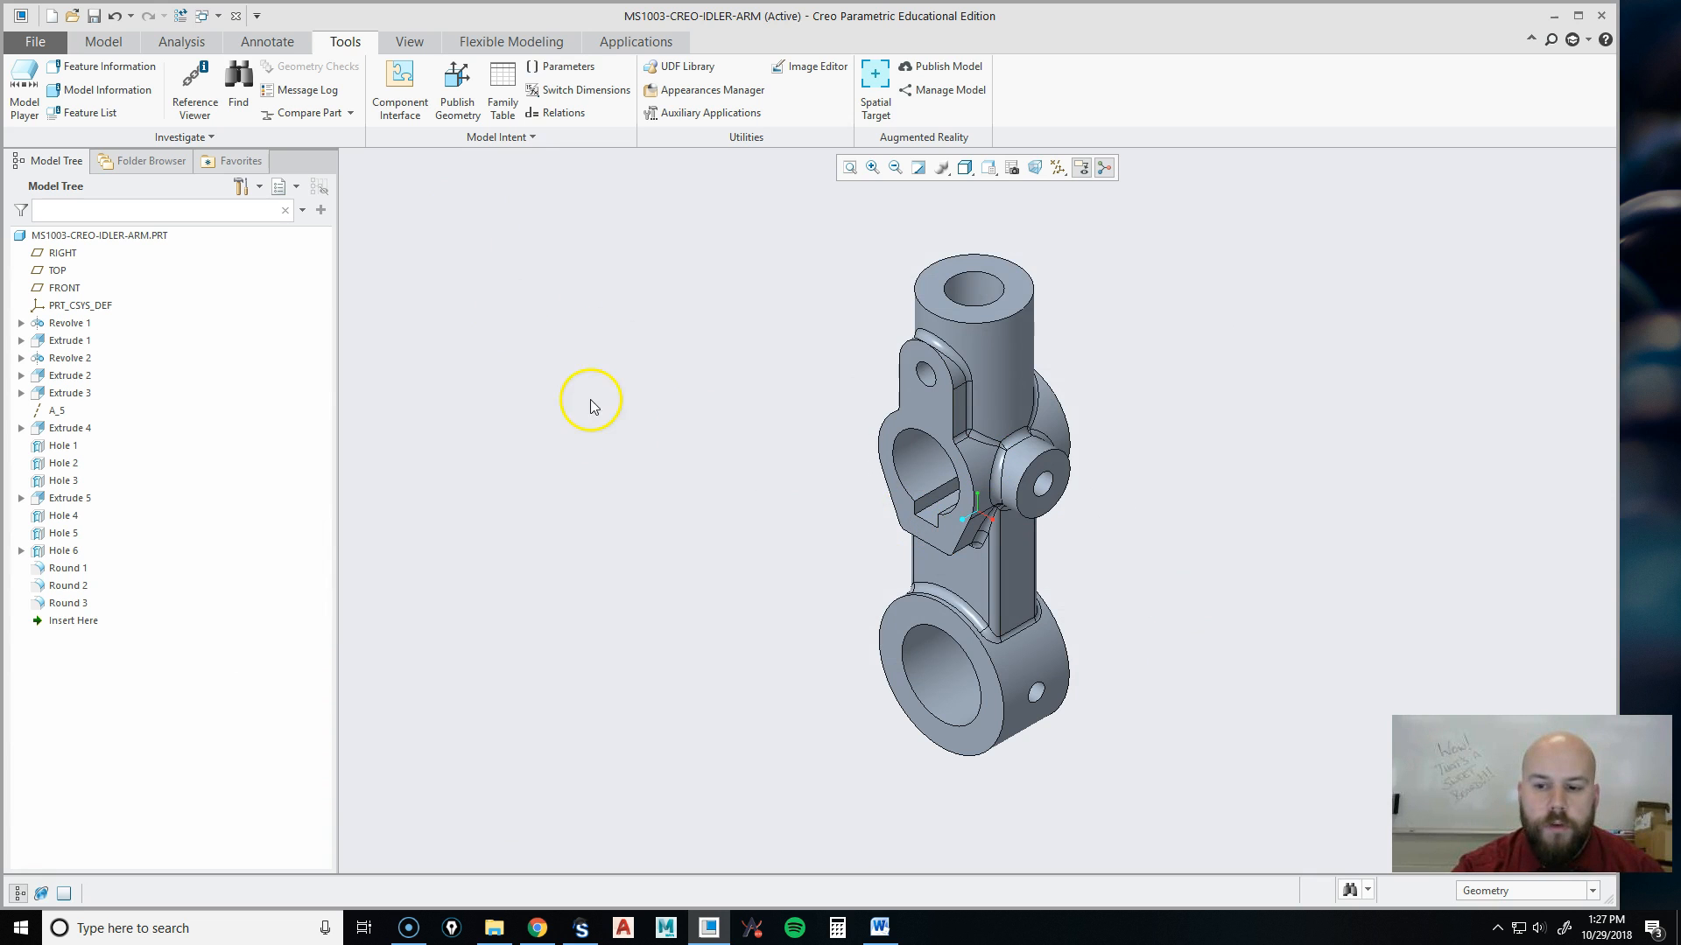
Start a new drawing file named MS1003-01.
{"action": "left_click", "coordinate": [49, 44]}
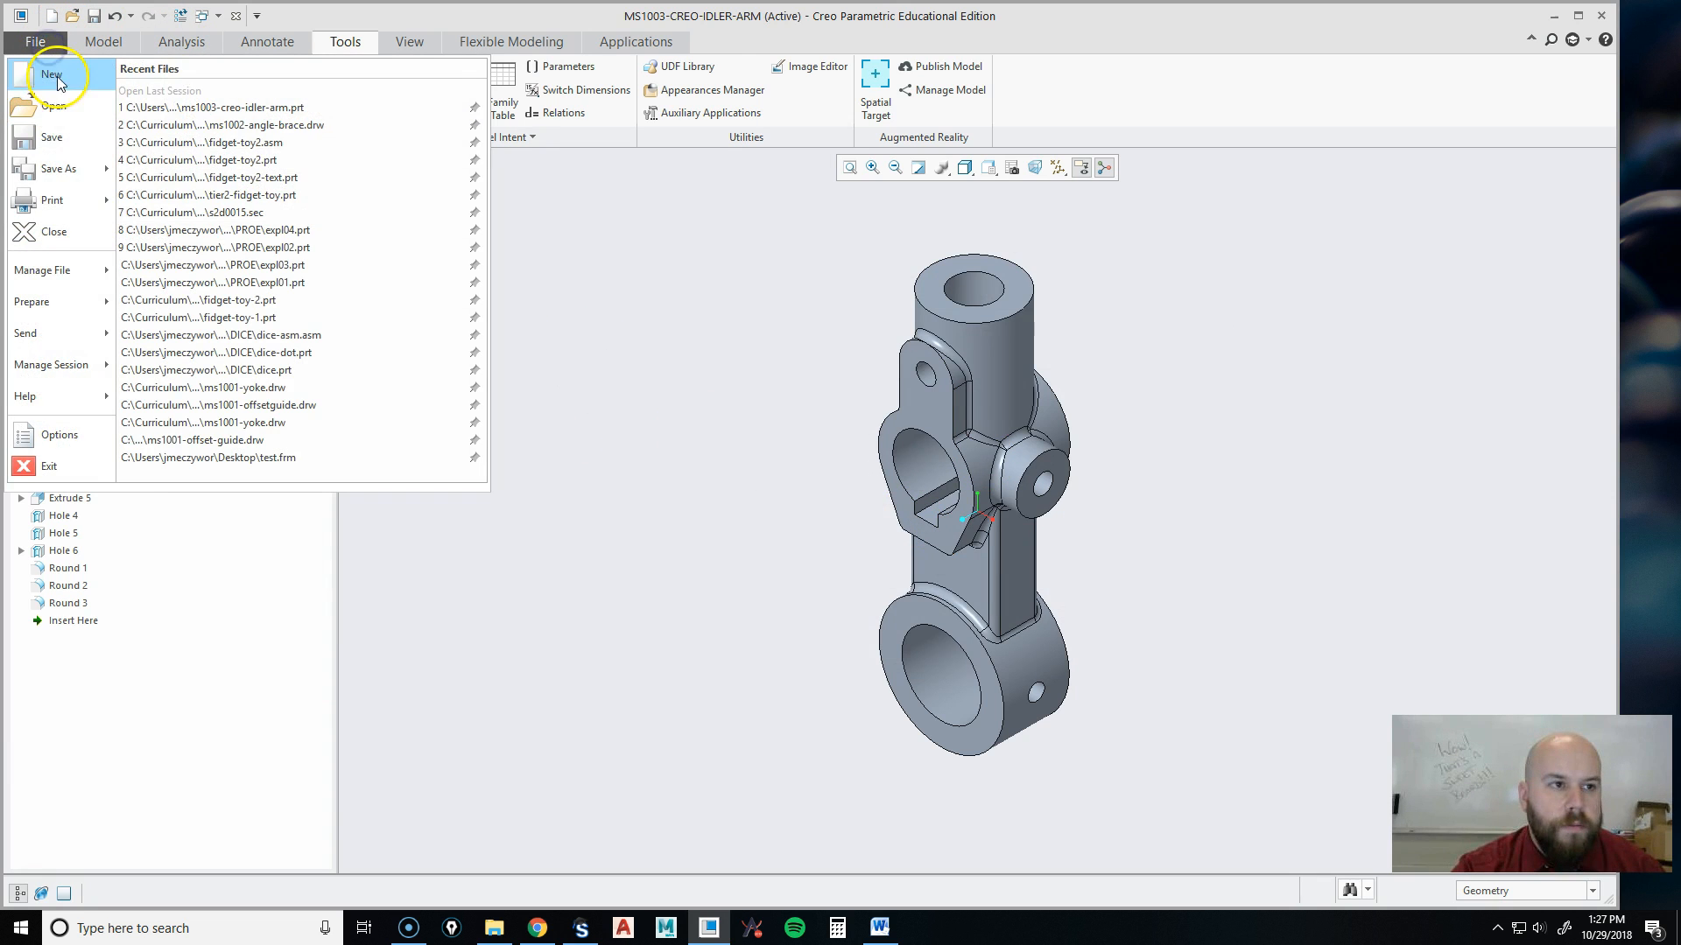
{"action": "left_click", "coordinate": [44, 81]}
{"action": "left_click", "coordinate": [733, 460]}
{"action": "type", "text": "MS1003-01"}
{"action": "key", "text": "Return"}
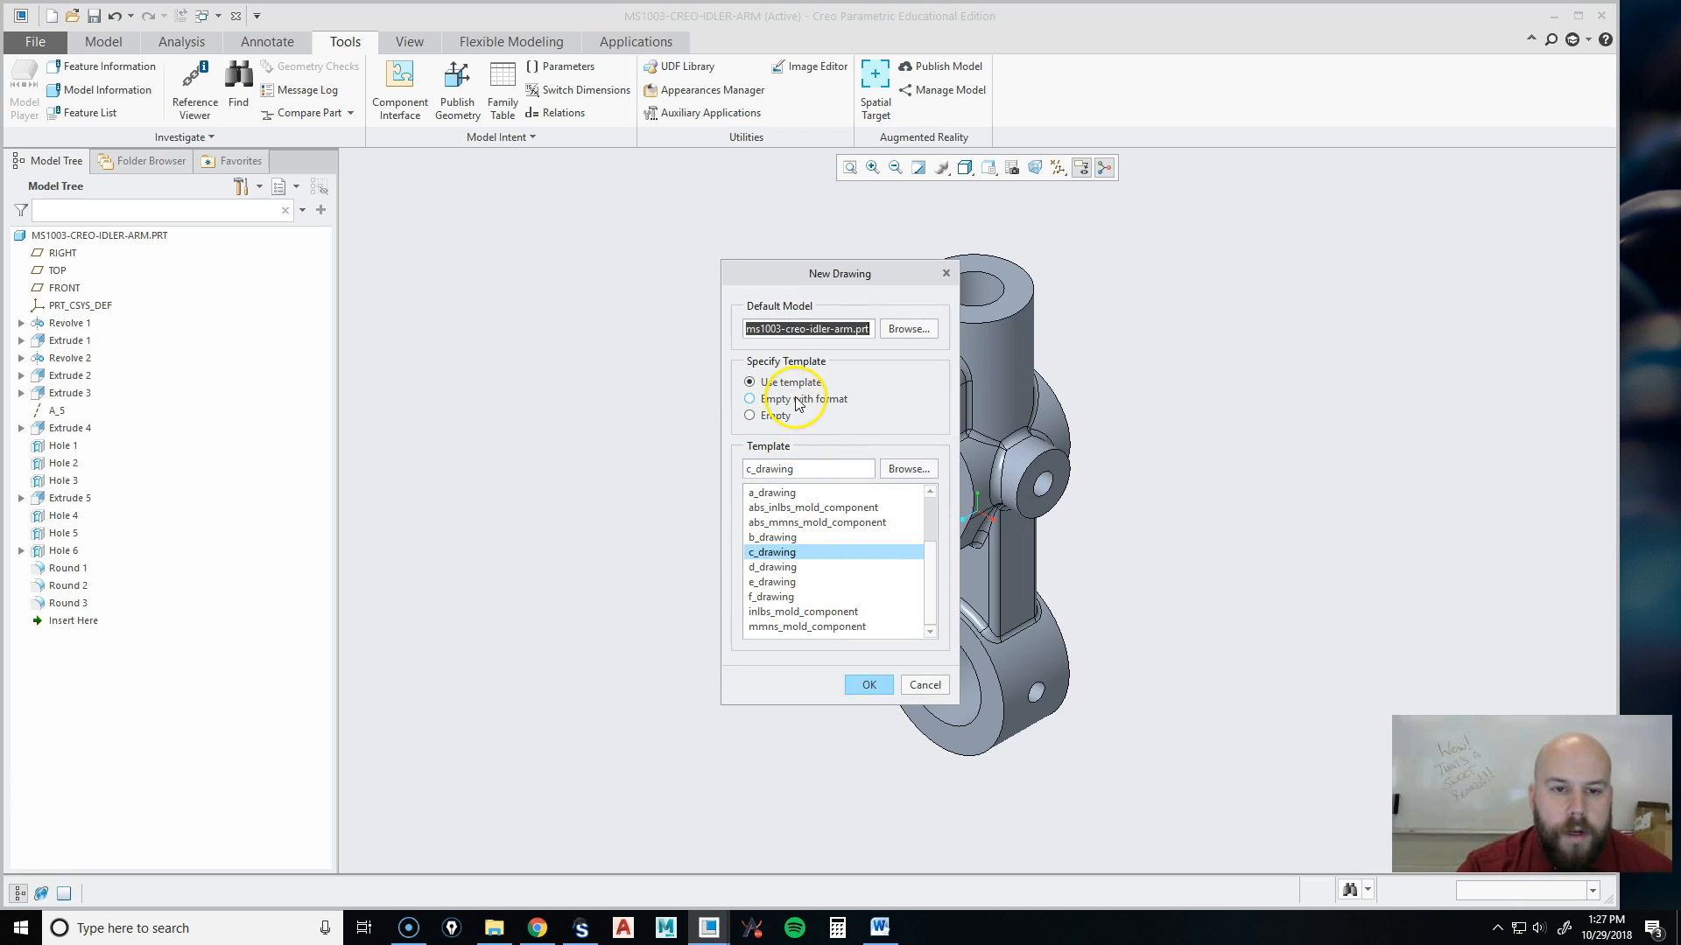
Create the drawing as empty with format, using c-size.frm from the FORMATS folder.
{"action": "left_click", "coordinate": [796, 400]}
{"action": "left_click", "coordinate": [910, 468]}
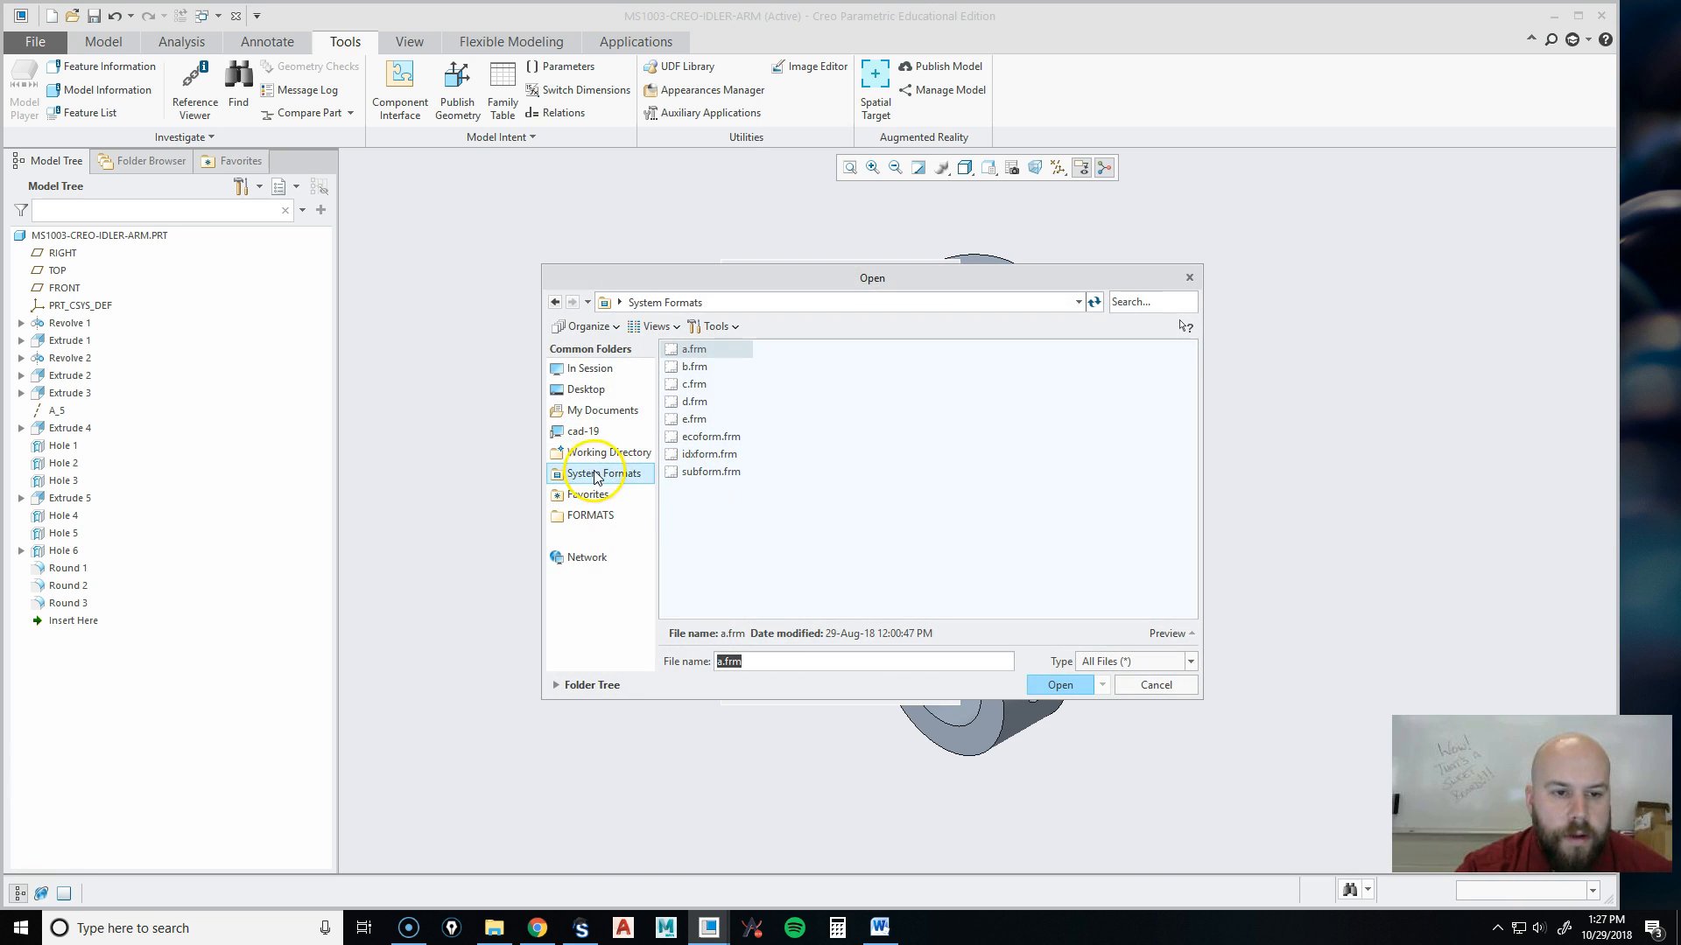
{"action": "left_click", "coordinate": [595, 514]}
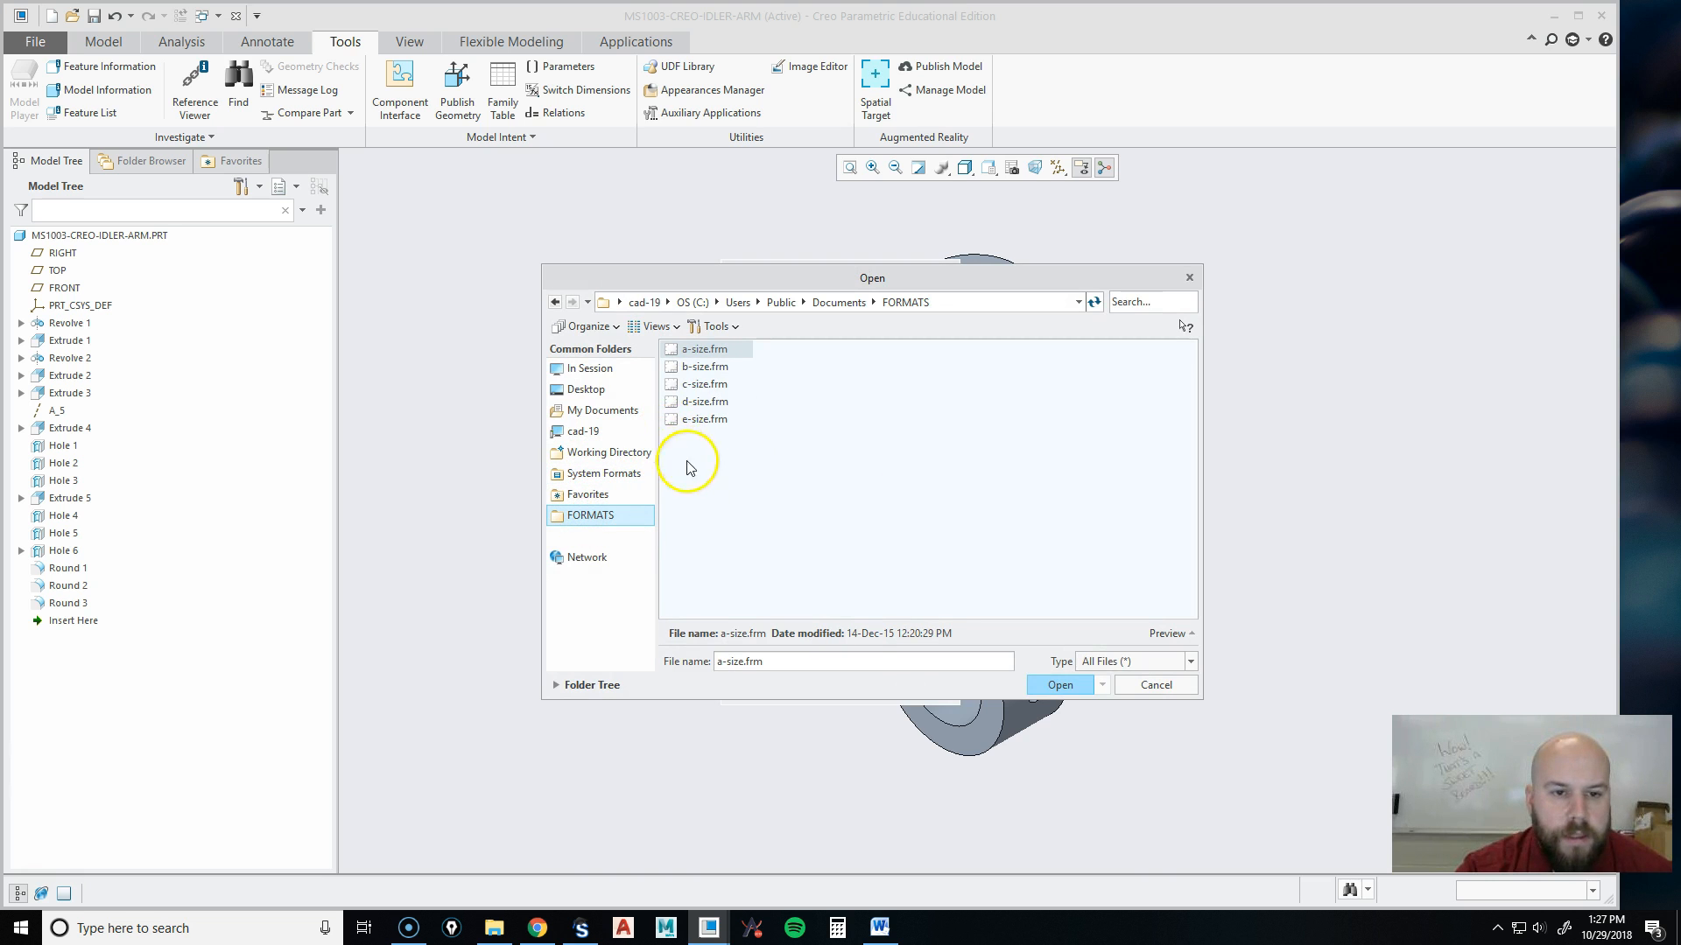
{"action": "double_click", "coordinate": [697, 386]}
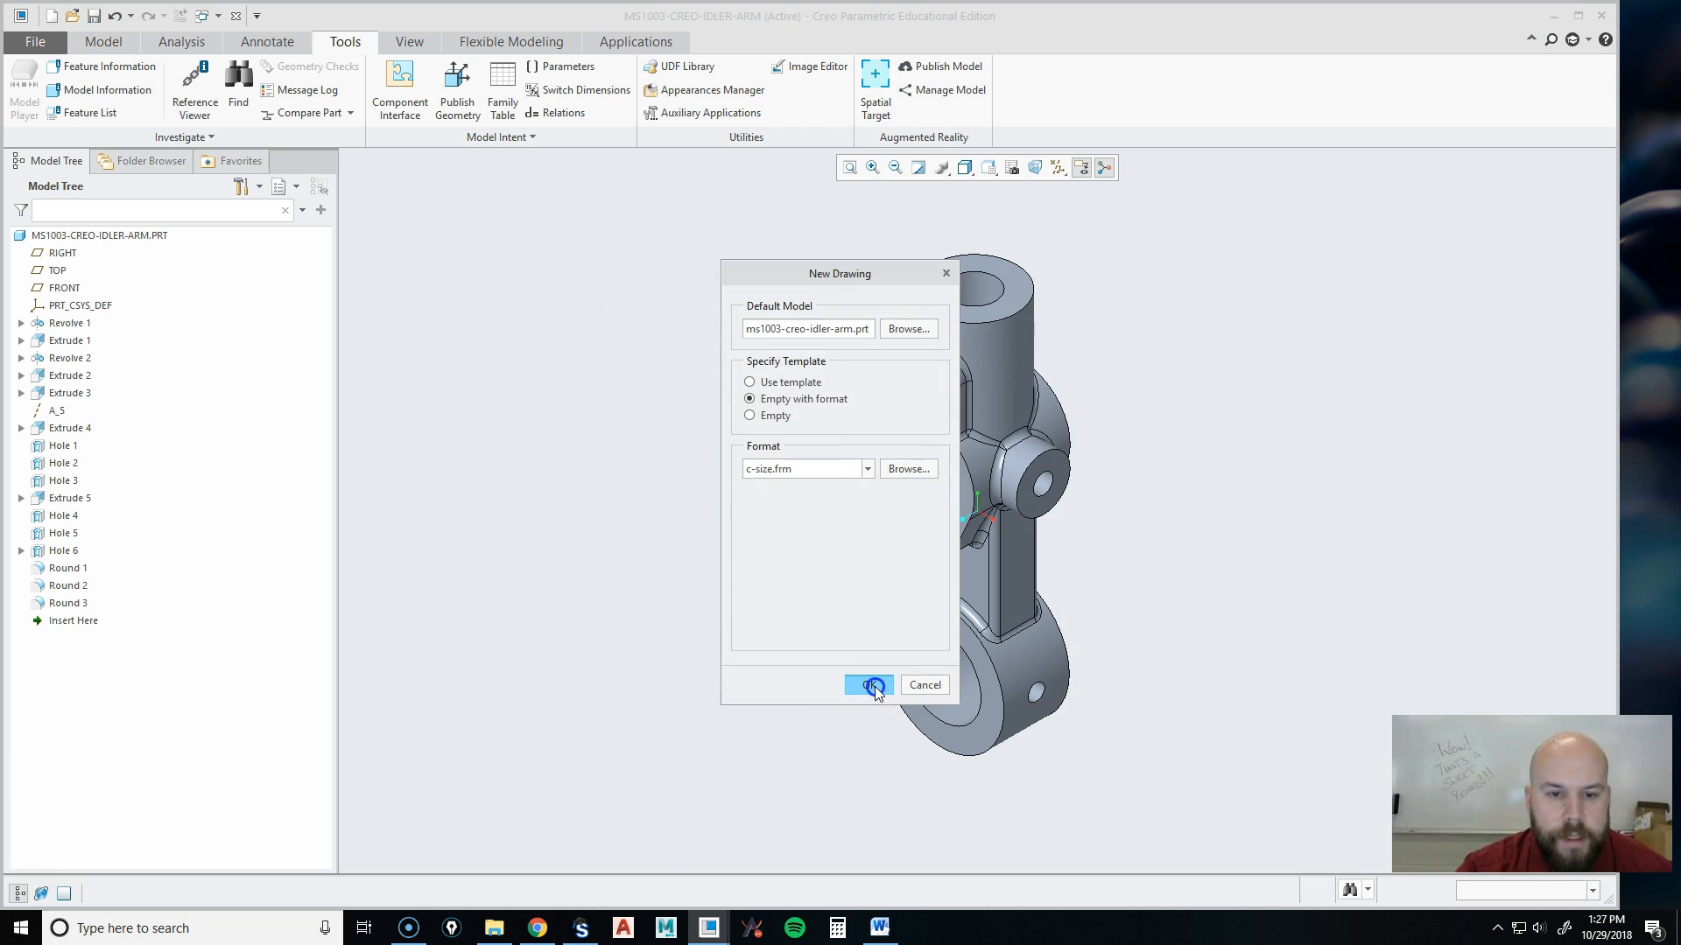
{"action": "left_click", "coordinate": [873, 685]}
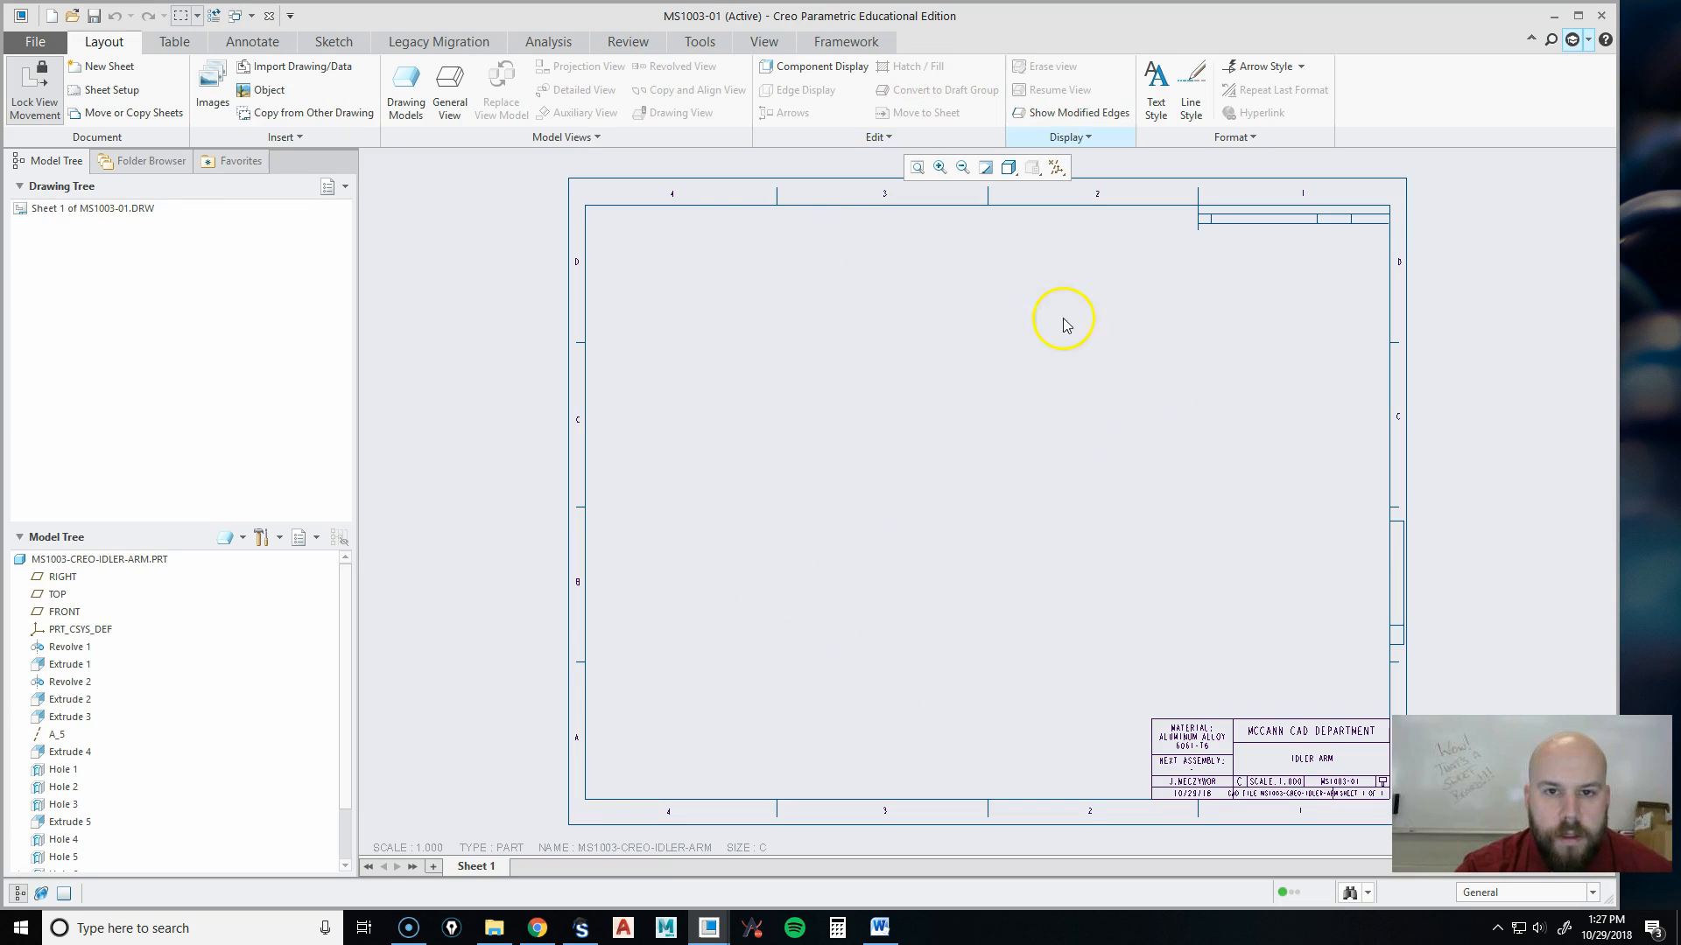
Examine the filled-in title block and the parameter references in the title cell's note properties, leaving the note unedited.
{"action": "middle_click_drag", "start_coordinate": [1190, 628], "coordinate": [963, 496]}
{"action": "scroll", "coordinate": [1160, 681], "scroll_direction": "down", "scroll_amount": 4}
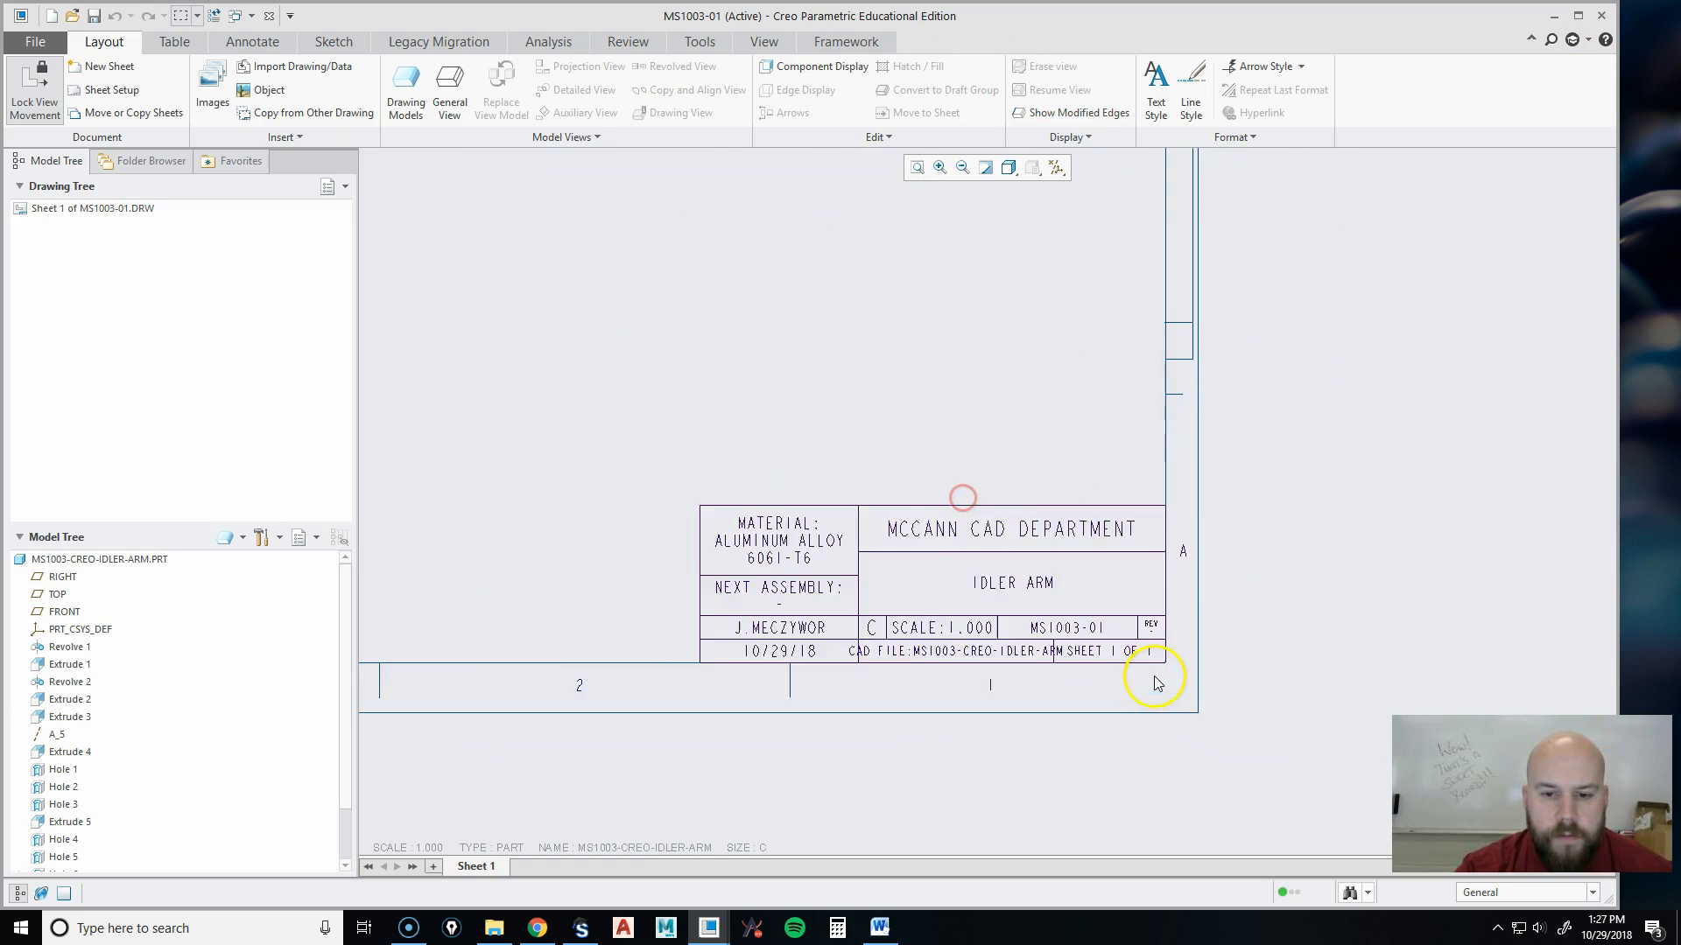
{"action": "left_click", "coordinate": [173, 43]}
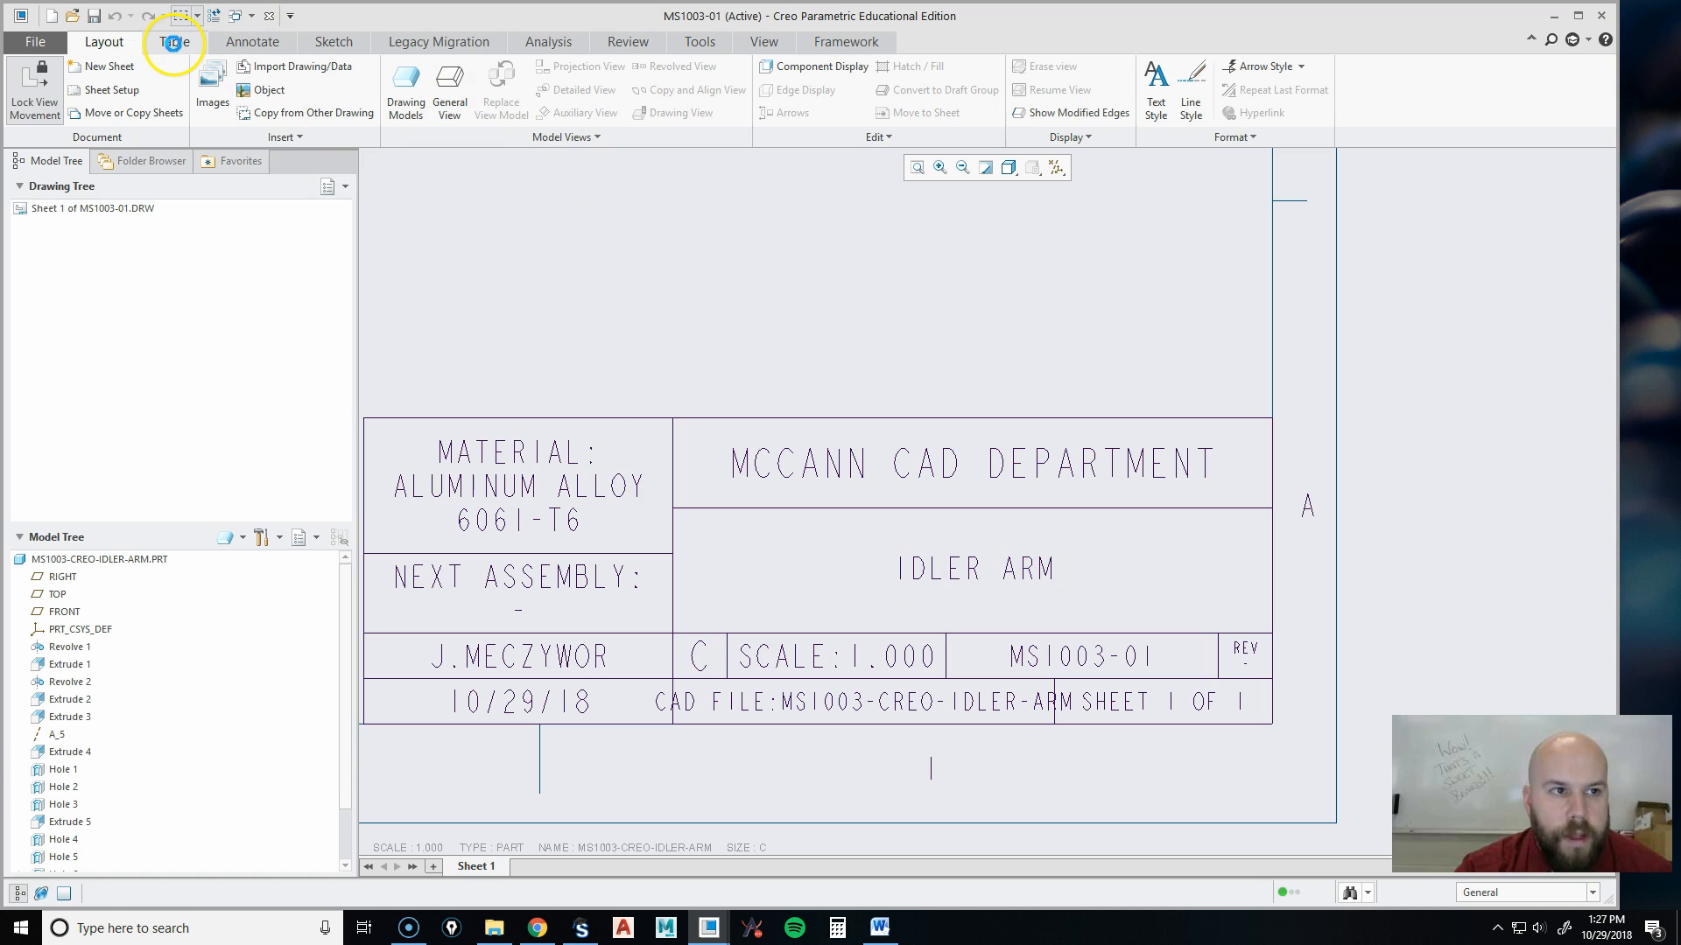
{"action": "left_click", "coordinate": [856, 571]}
{"action": "right_click", "coordinate": [856, 569]}
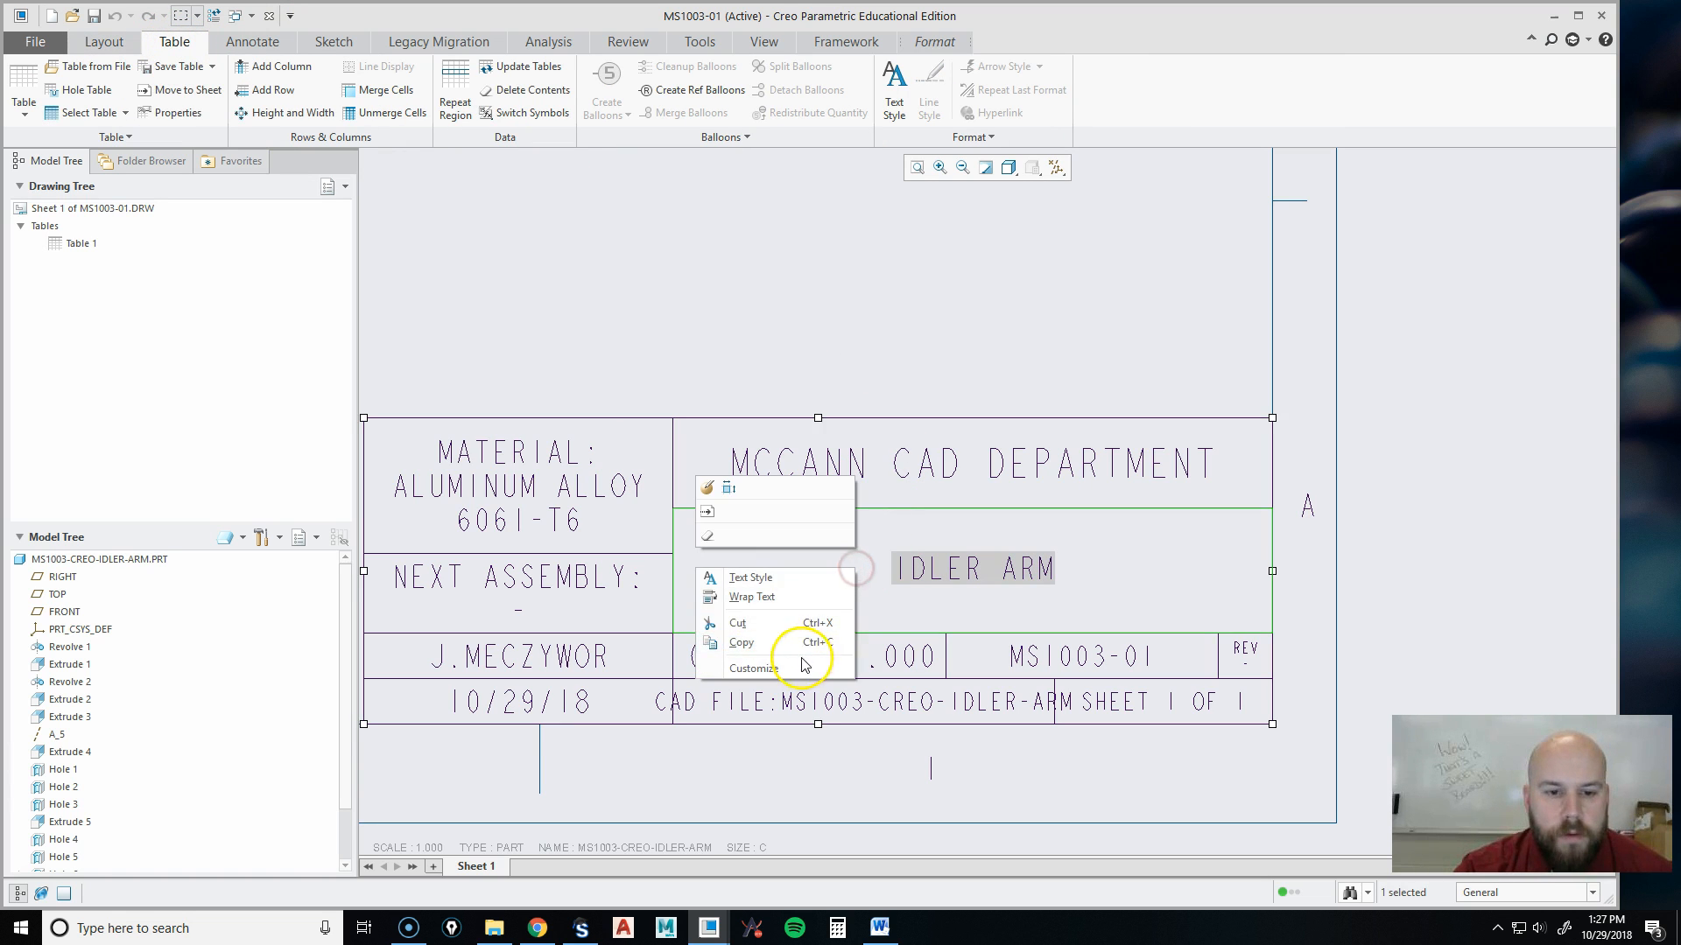
{"action": "left_click", "coordinate": [706, 489]}
{"action": "left_click_drag", "start_coordinate": [1399, 240], "coordinate": [1317, 225]}
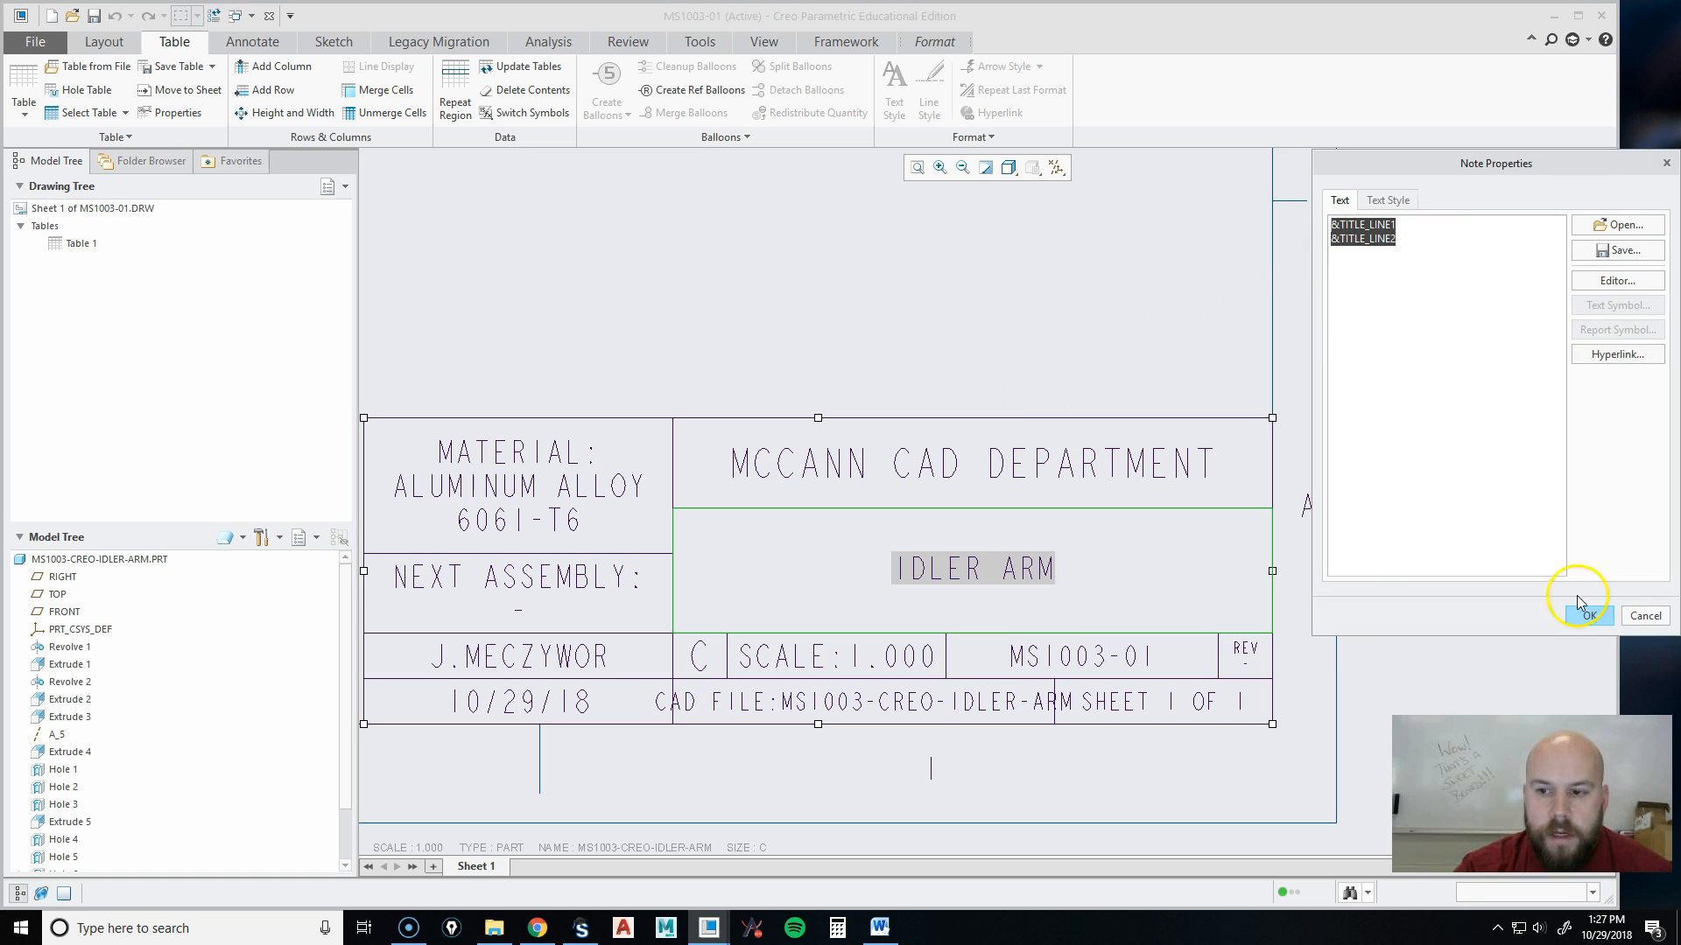
{"action": "left_click", "coordinate": [1644, 616]}
{"action": "left_click", "coordinate": [1065, 350]}
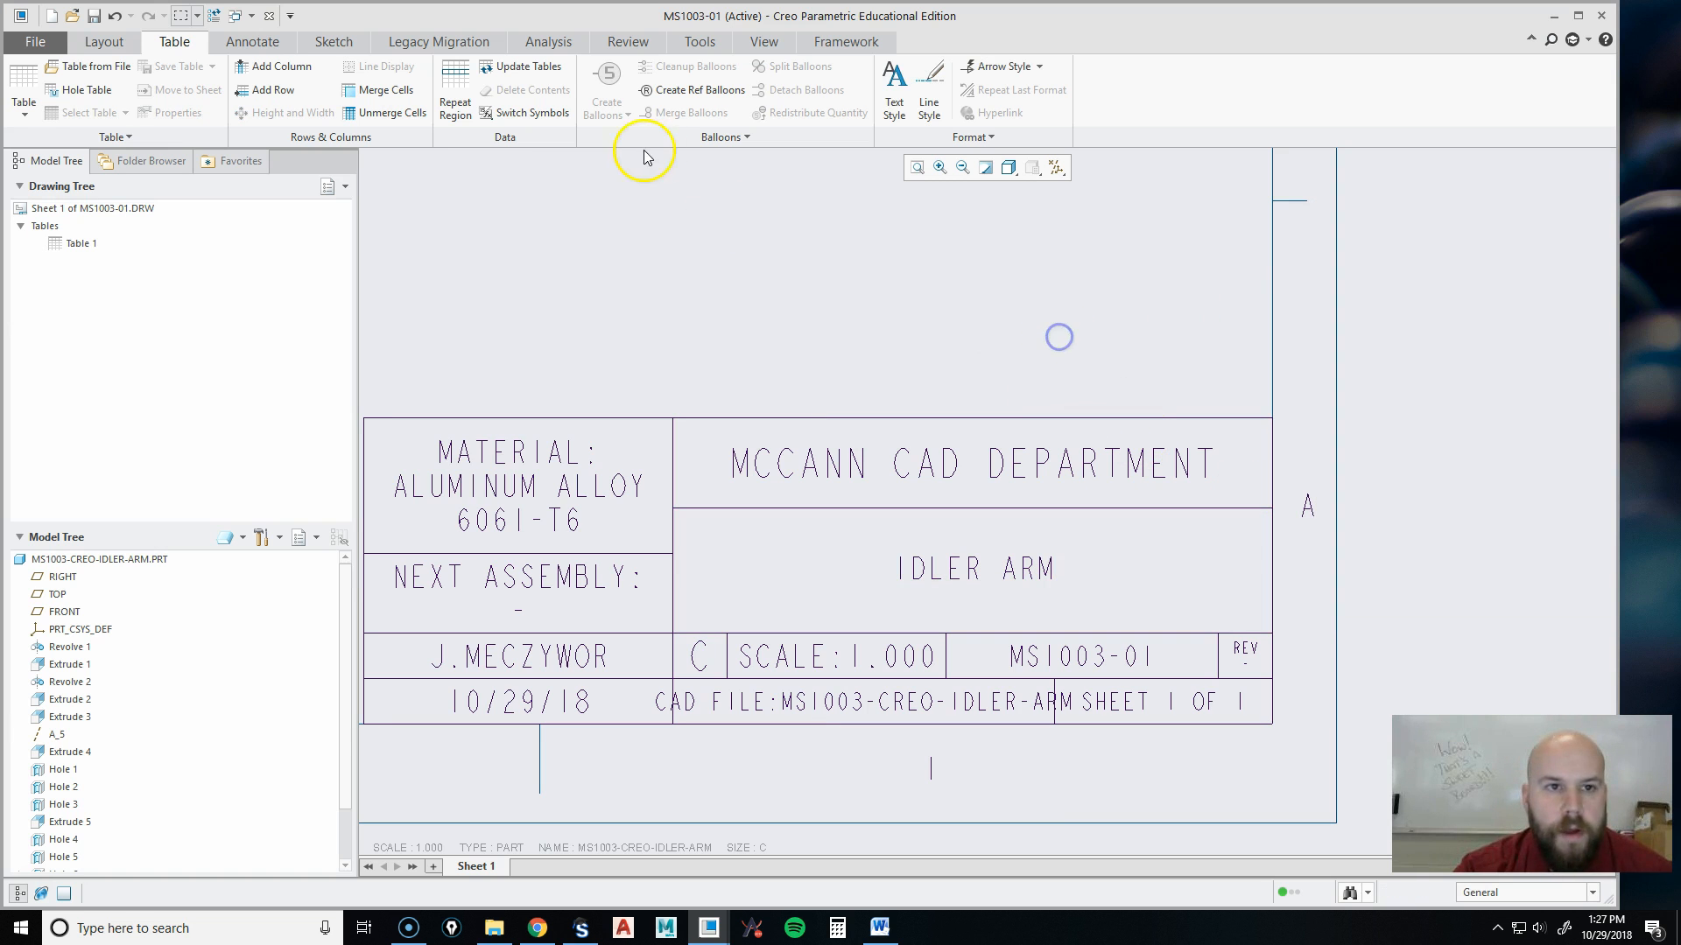
From the drawing, set the part's TITLE_LINE1 parameter to IDLER and TITLE_LINE2 to ARM.
{"action": "left_click", "coordinate": [699, 42]}
{"action": "left_click", "coordinate": [298, 66]}
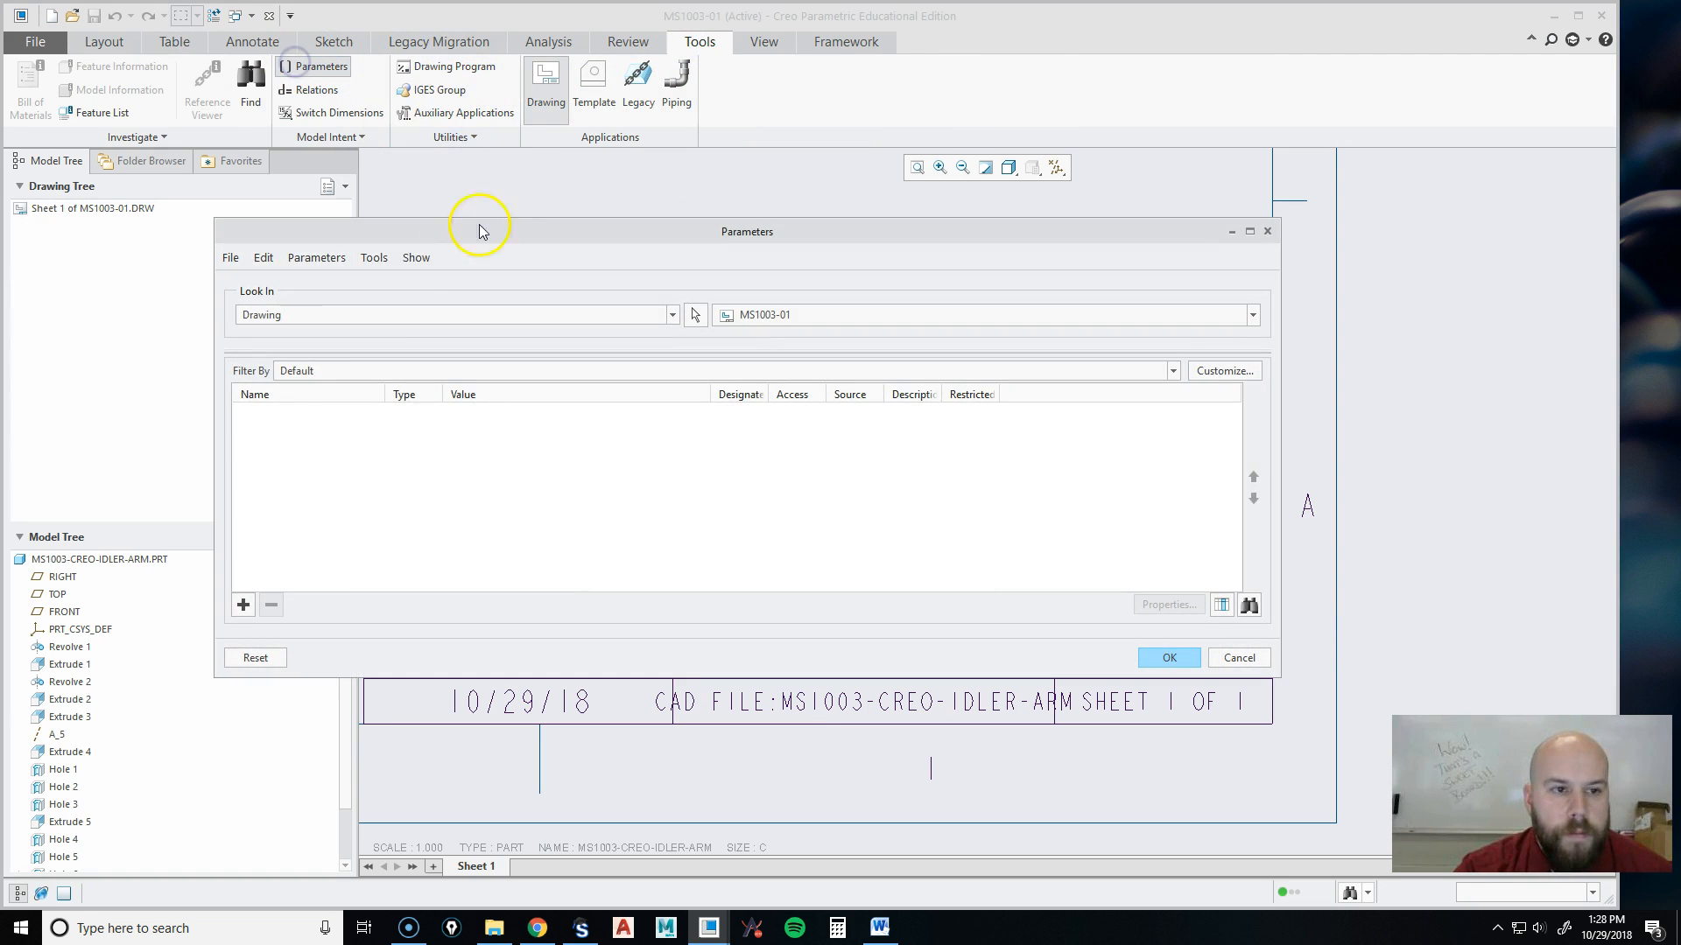
{"action": "left_click", "coordinate": [381, 315]}
{"action": "left_click", "coordinate": [354, 379]}
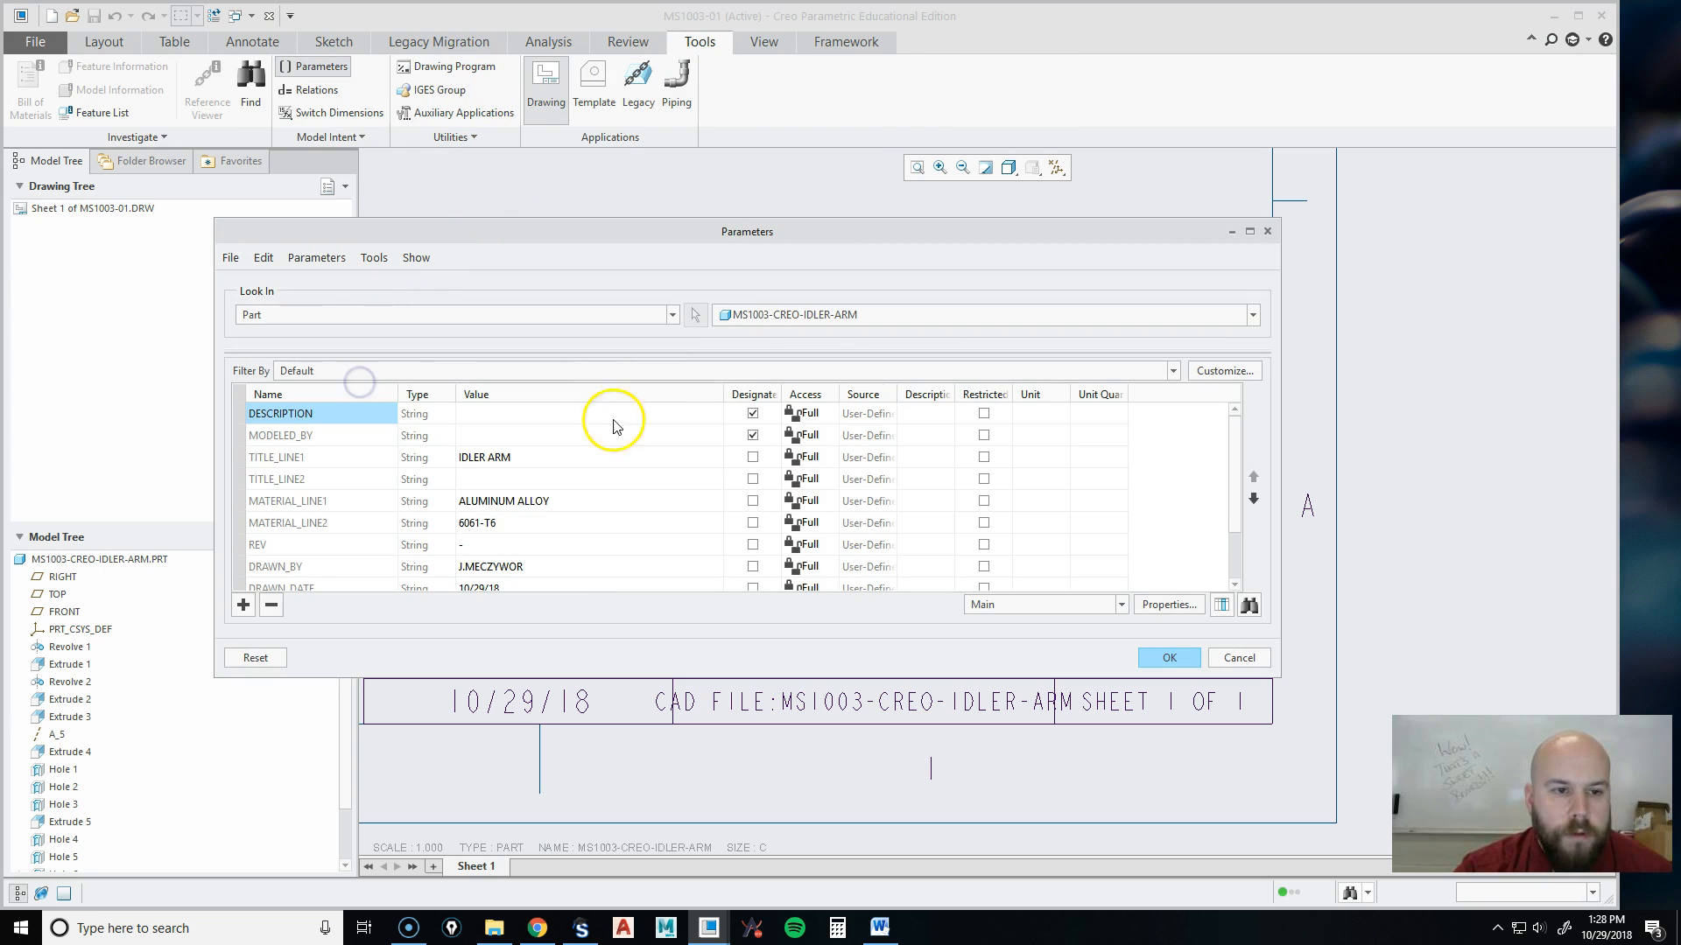
{"action": "left_click", "coordinate": [536, 457]}
{"action": "left_click", "coordinate": [598, 453]}
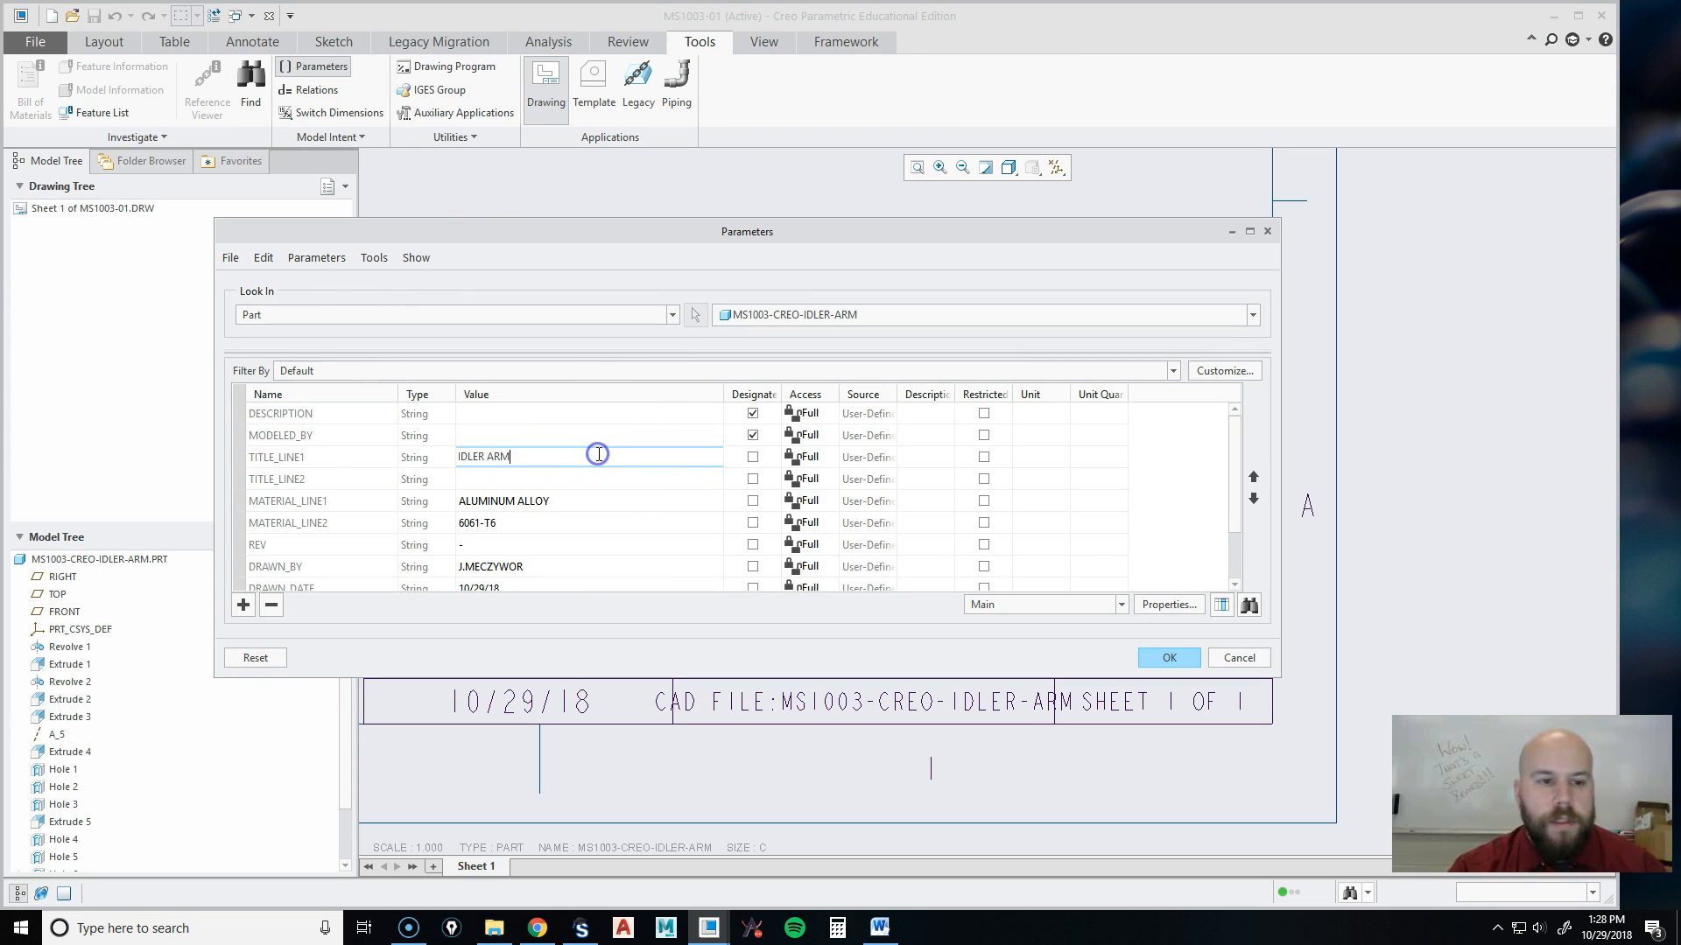
{"action": "key", "text": "Return"}
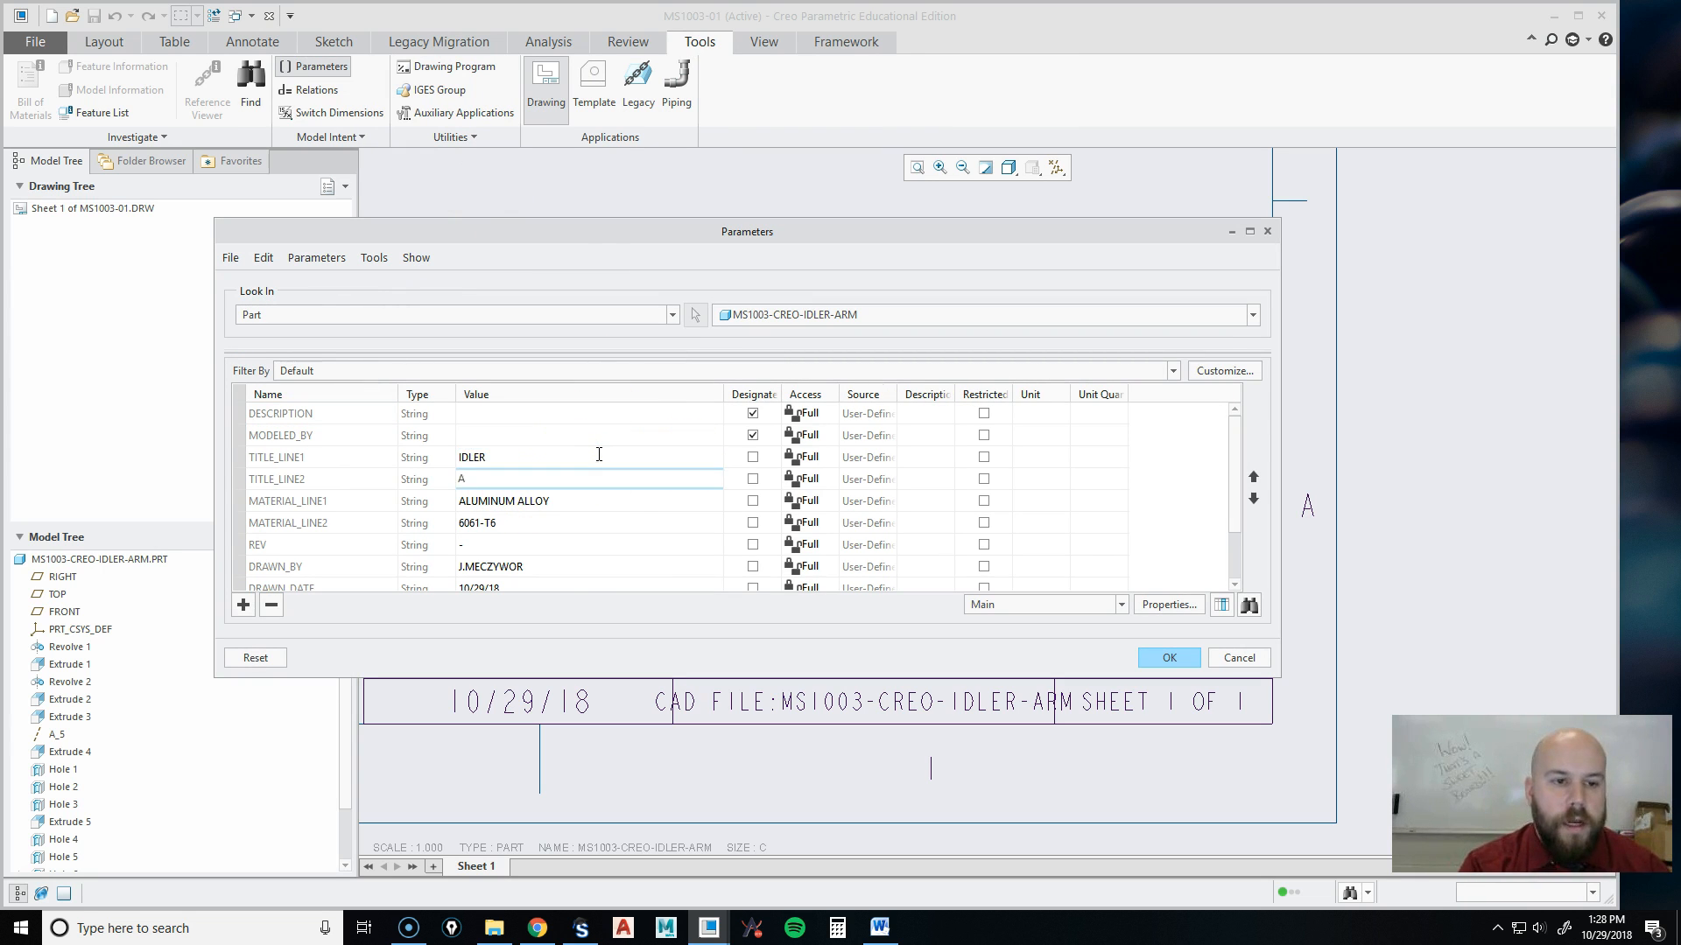
{"action": "left_click", "coordinate": [1170, 657]}
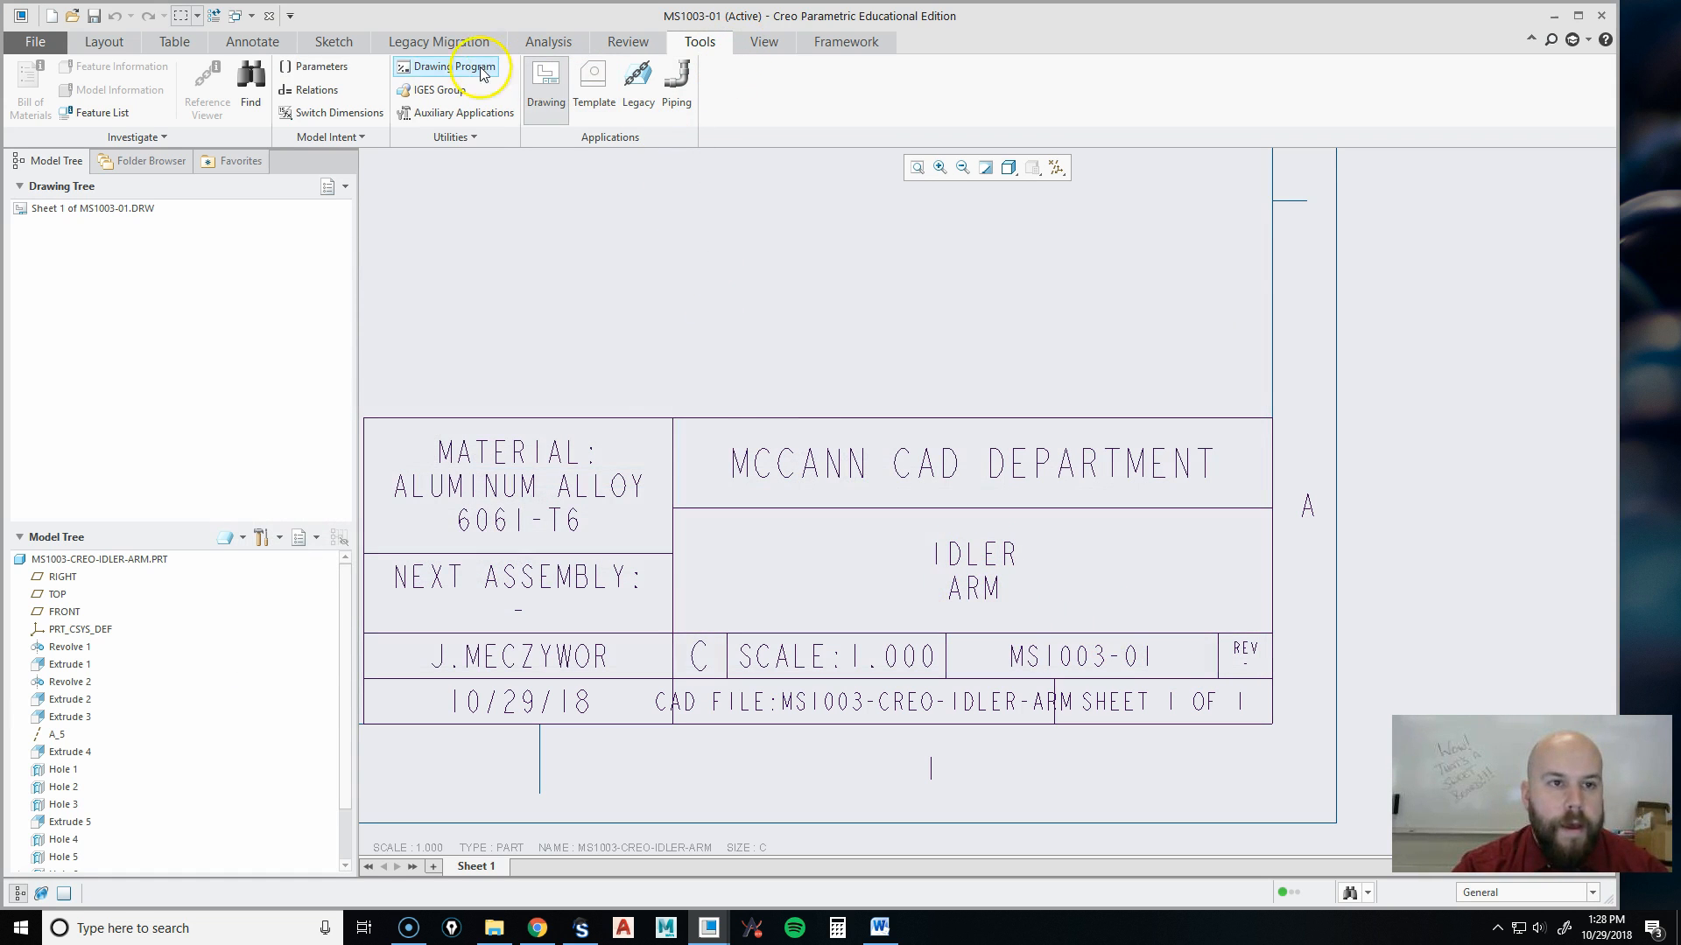
Clear the part's TITLE_LINE2 parameter and set TITLE_LINE1 to IDLER ARM.
{"action": "left_click", "coordinate": [340, 70]}
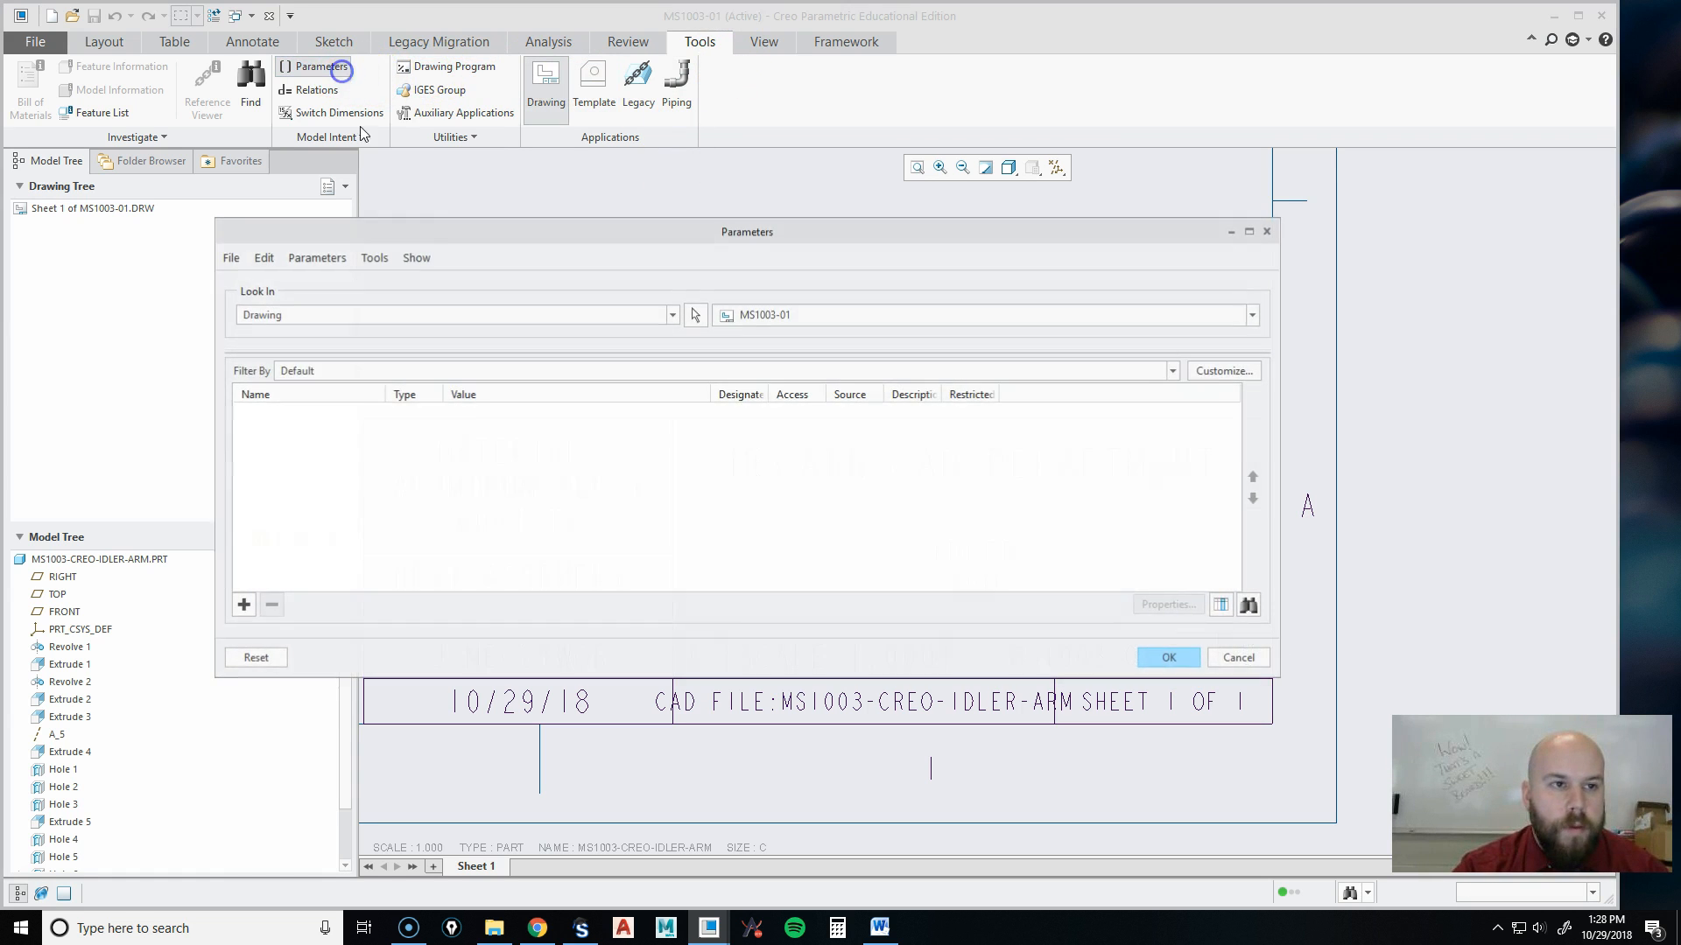
{"action": "left_click", "coordinate": [331, 317]}
{"action": "left_click", "coordinate": [306, 378]}
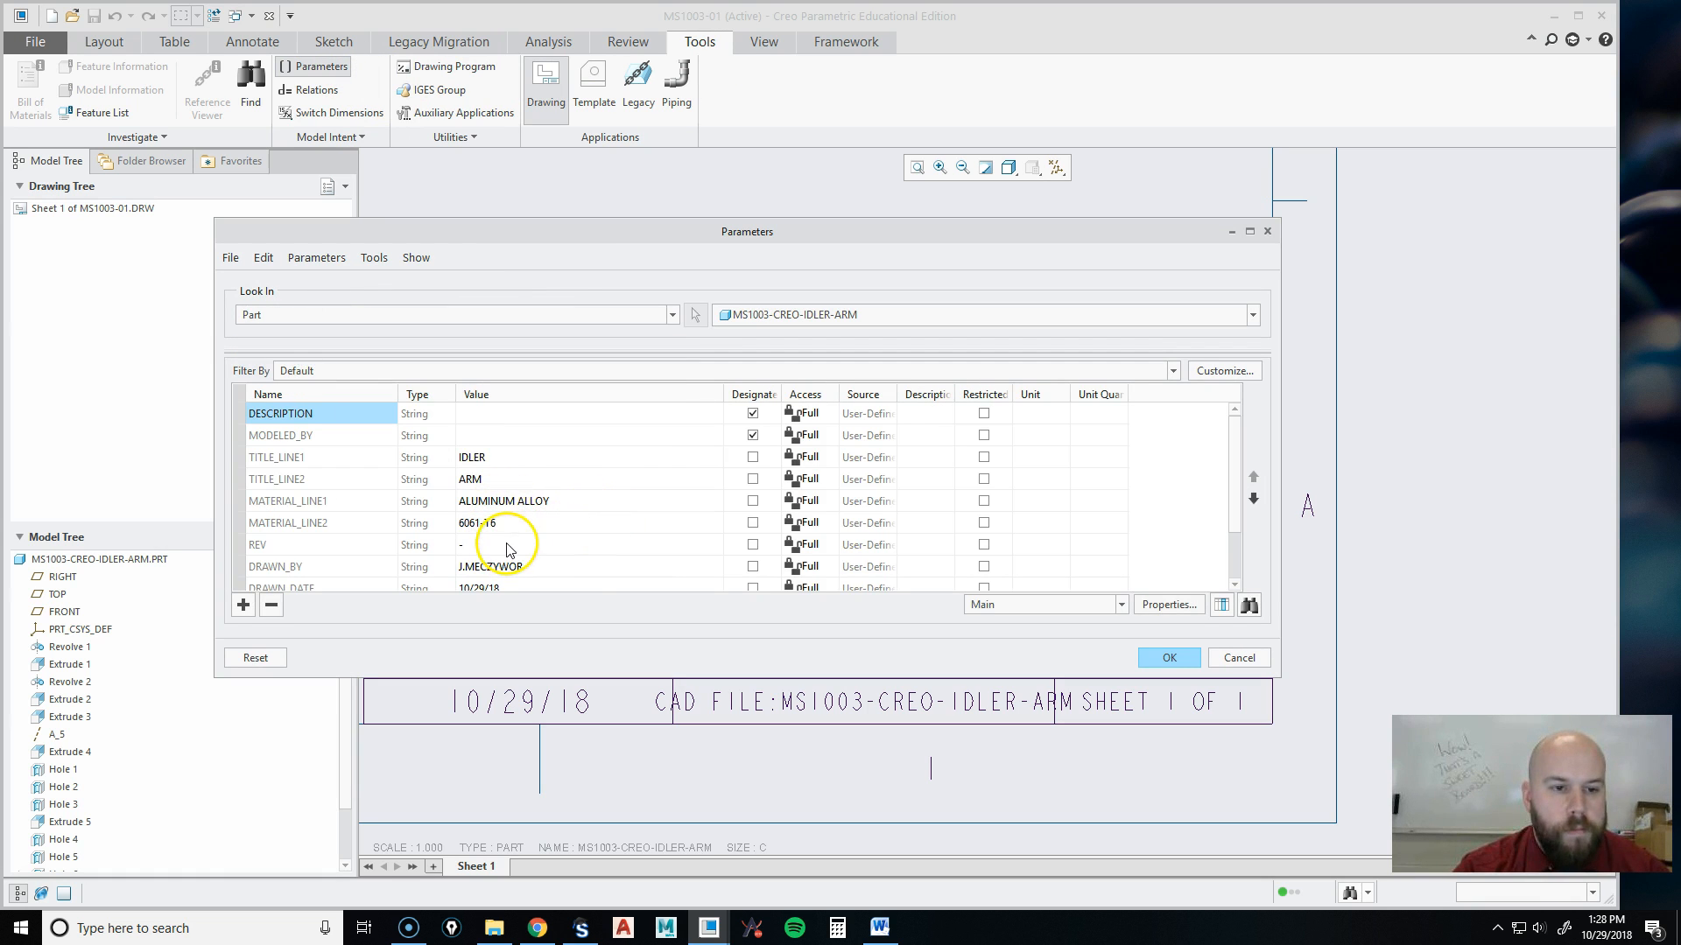
{"action": "left_click", "coordinate": [493, 478]}
{"action": "key", "text": "Delete"}
{"action": "key", "text": "Up"}
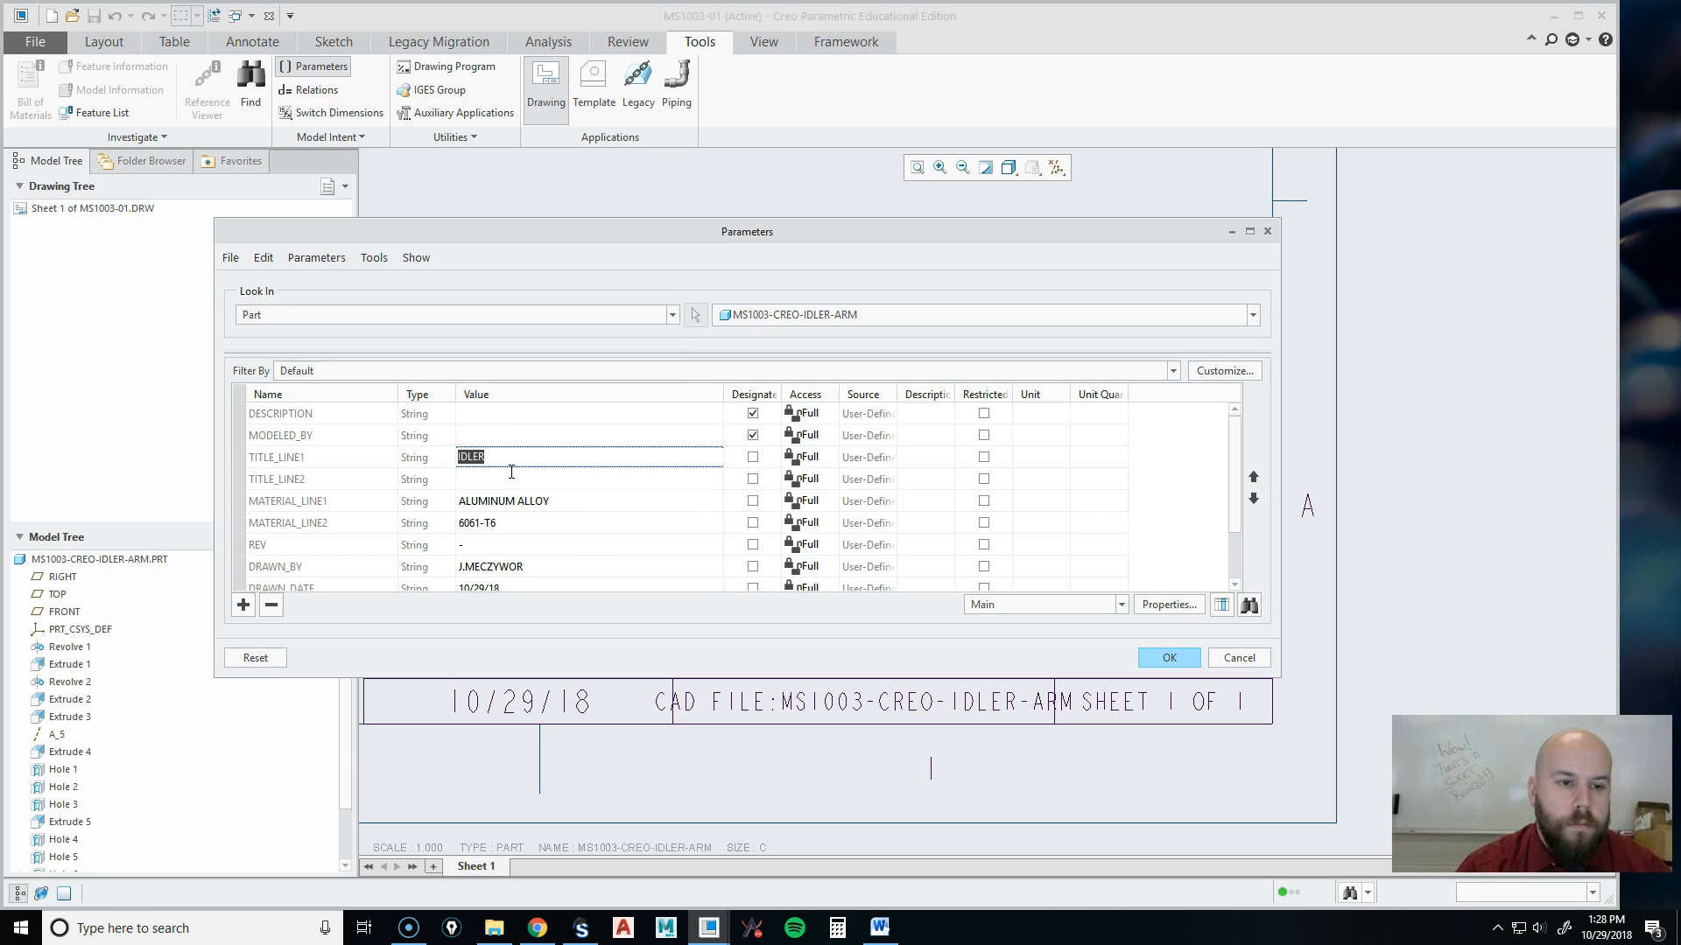
{"action": "key", "text": "Tab"}
{"action": "left_click", "coordinate": [513, 463]}
{"action": "left_click", "coordinate": [513, 463]}
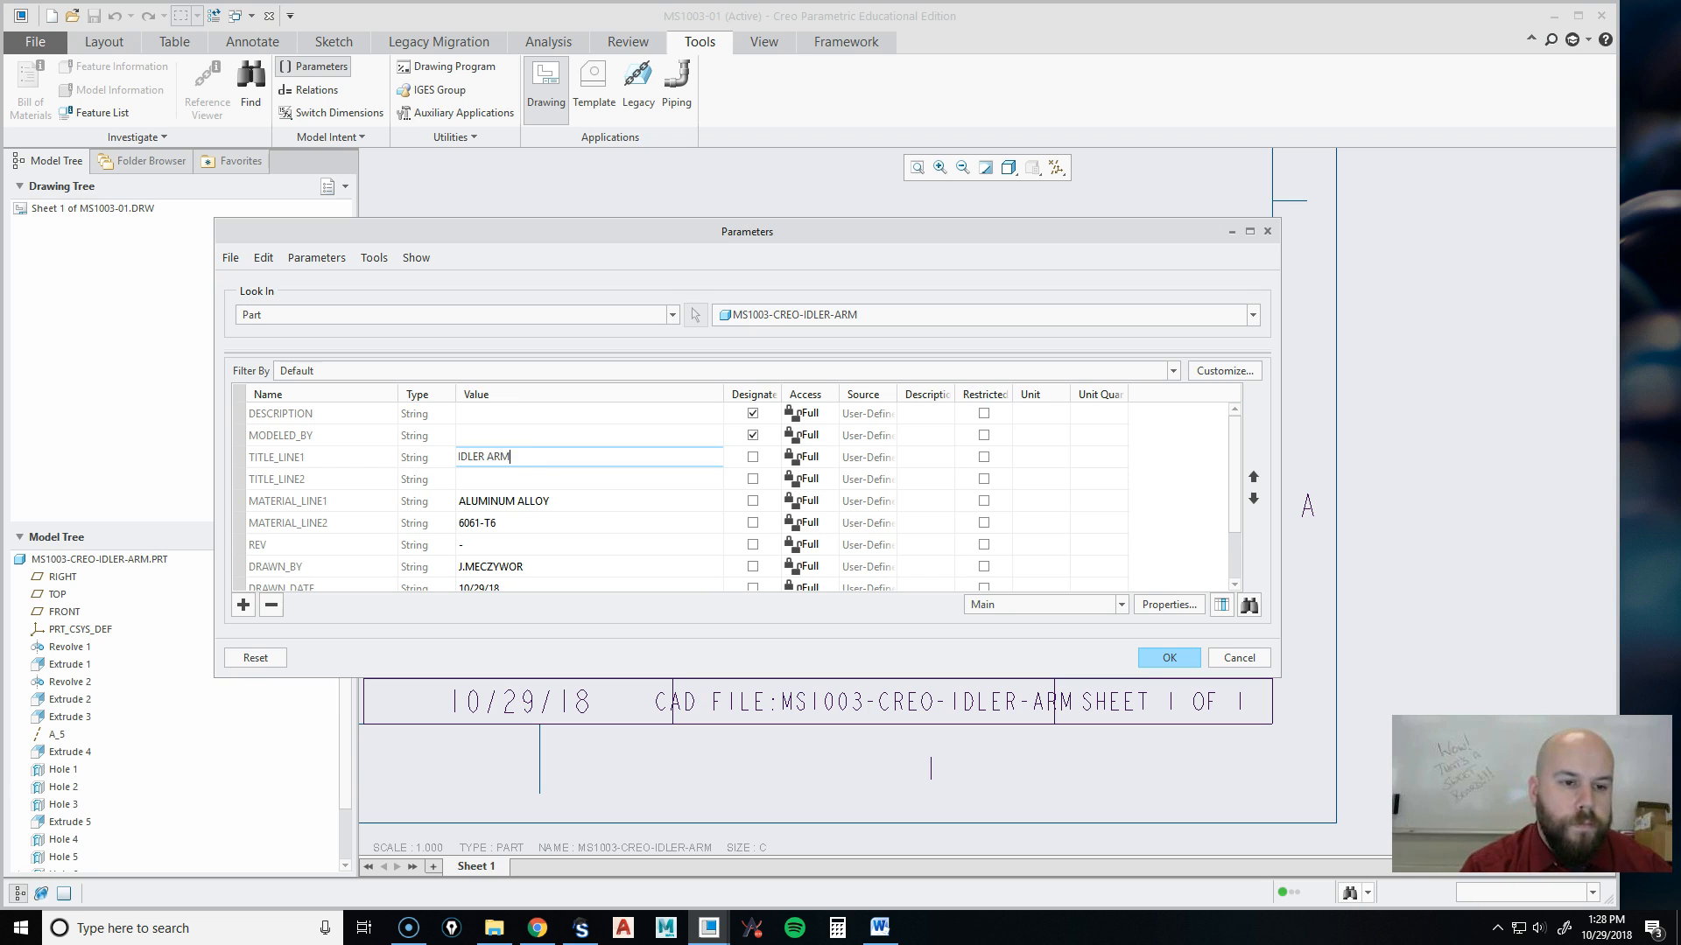
{"action": "middle_click", "coordinate": [892, 644]}
{"action": "scroll", "coordinate": [1080, 390], "scroll_direction": "up", "scroll_amount": 3}
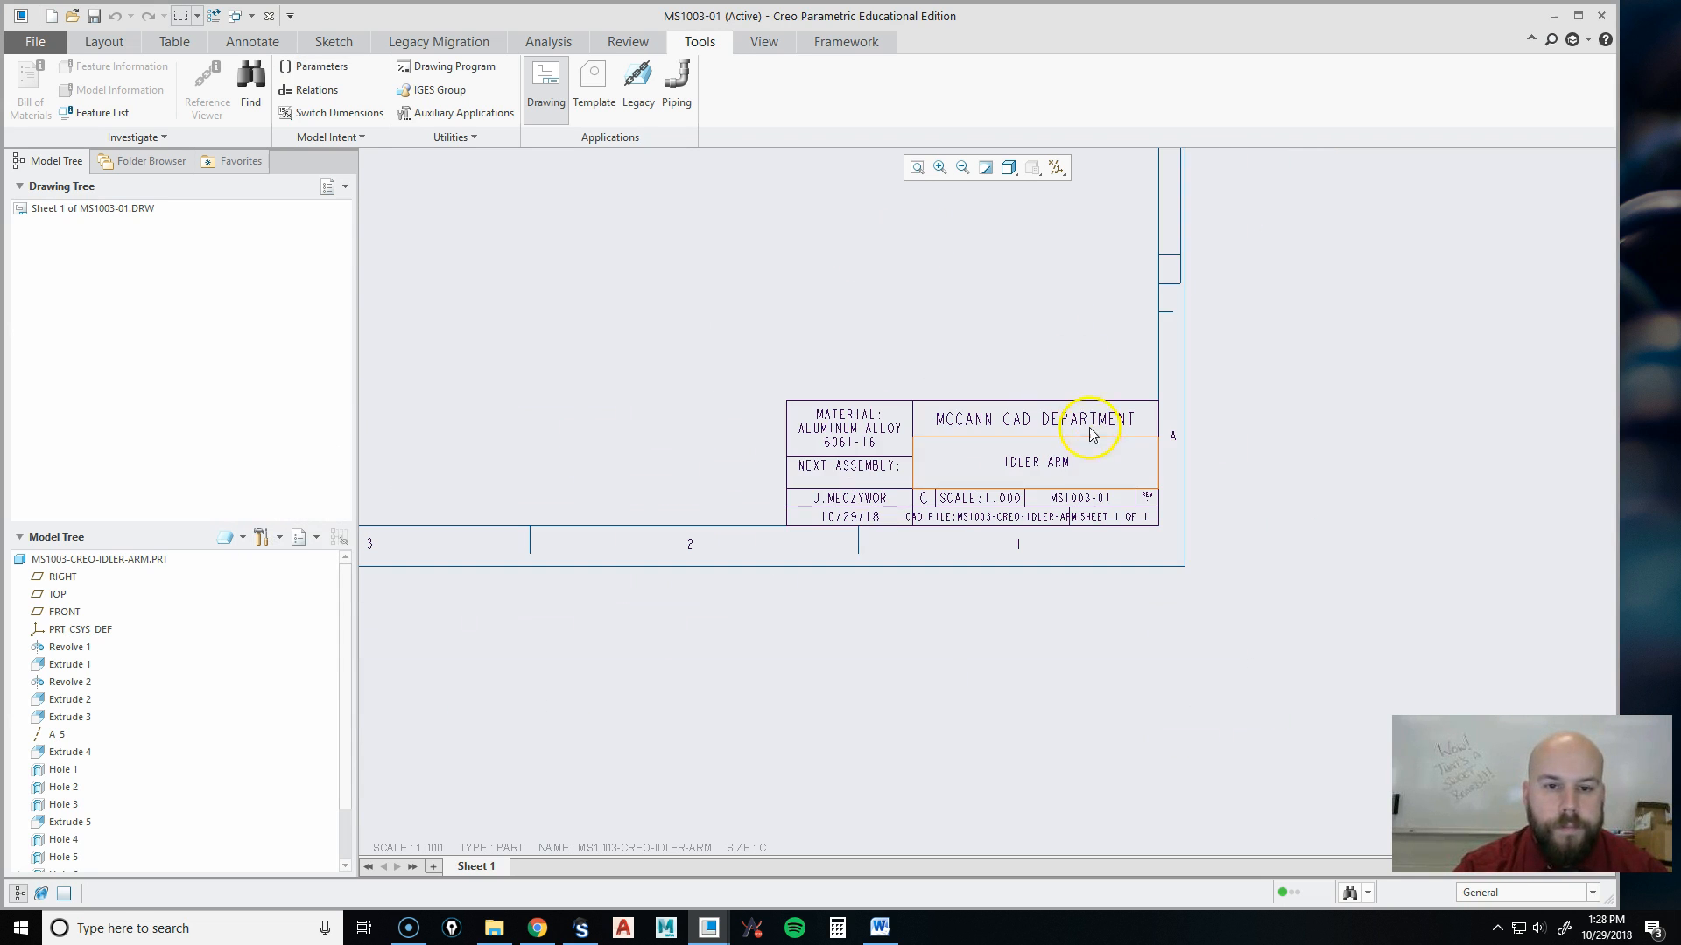
Insert a general view with No Combined State, turn off the combined state prompt, and place it left of the sheet's centre.
{"action": "left_click", "coordinate": [917, 167]}
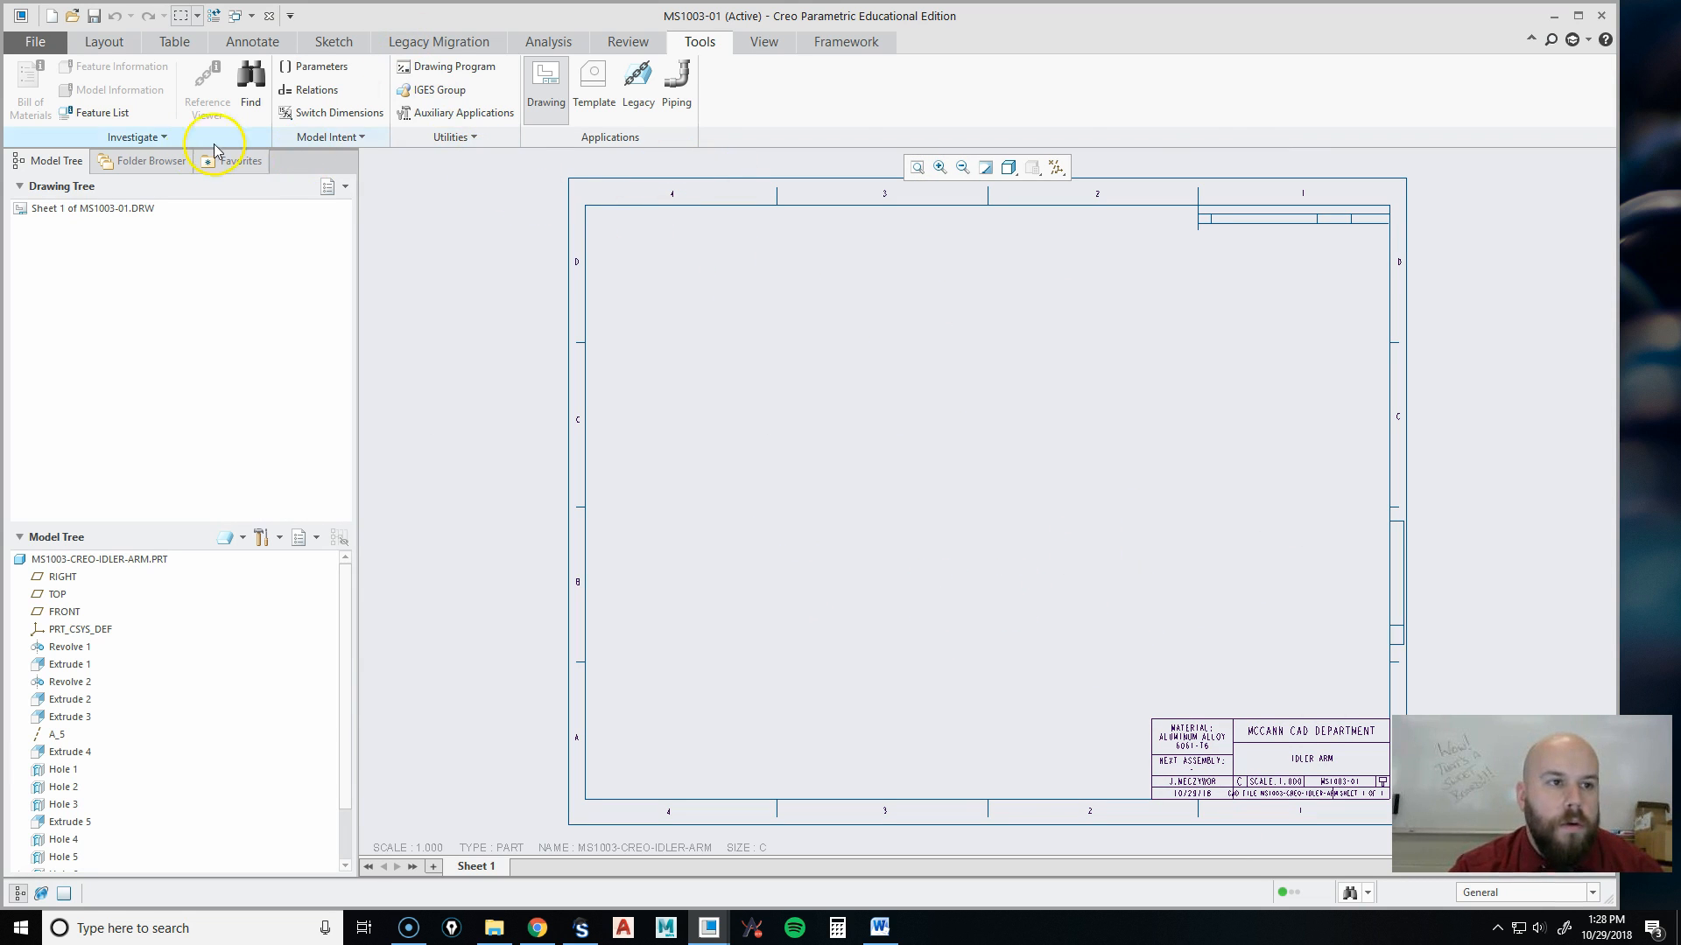
{"action": "left_click", "coordinate": [104, 41]}
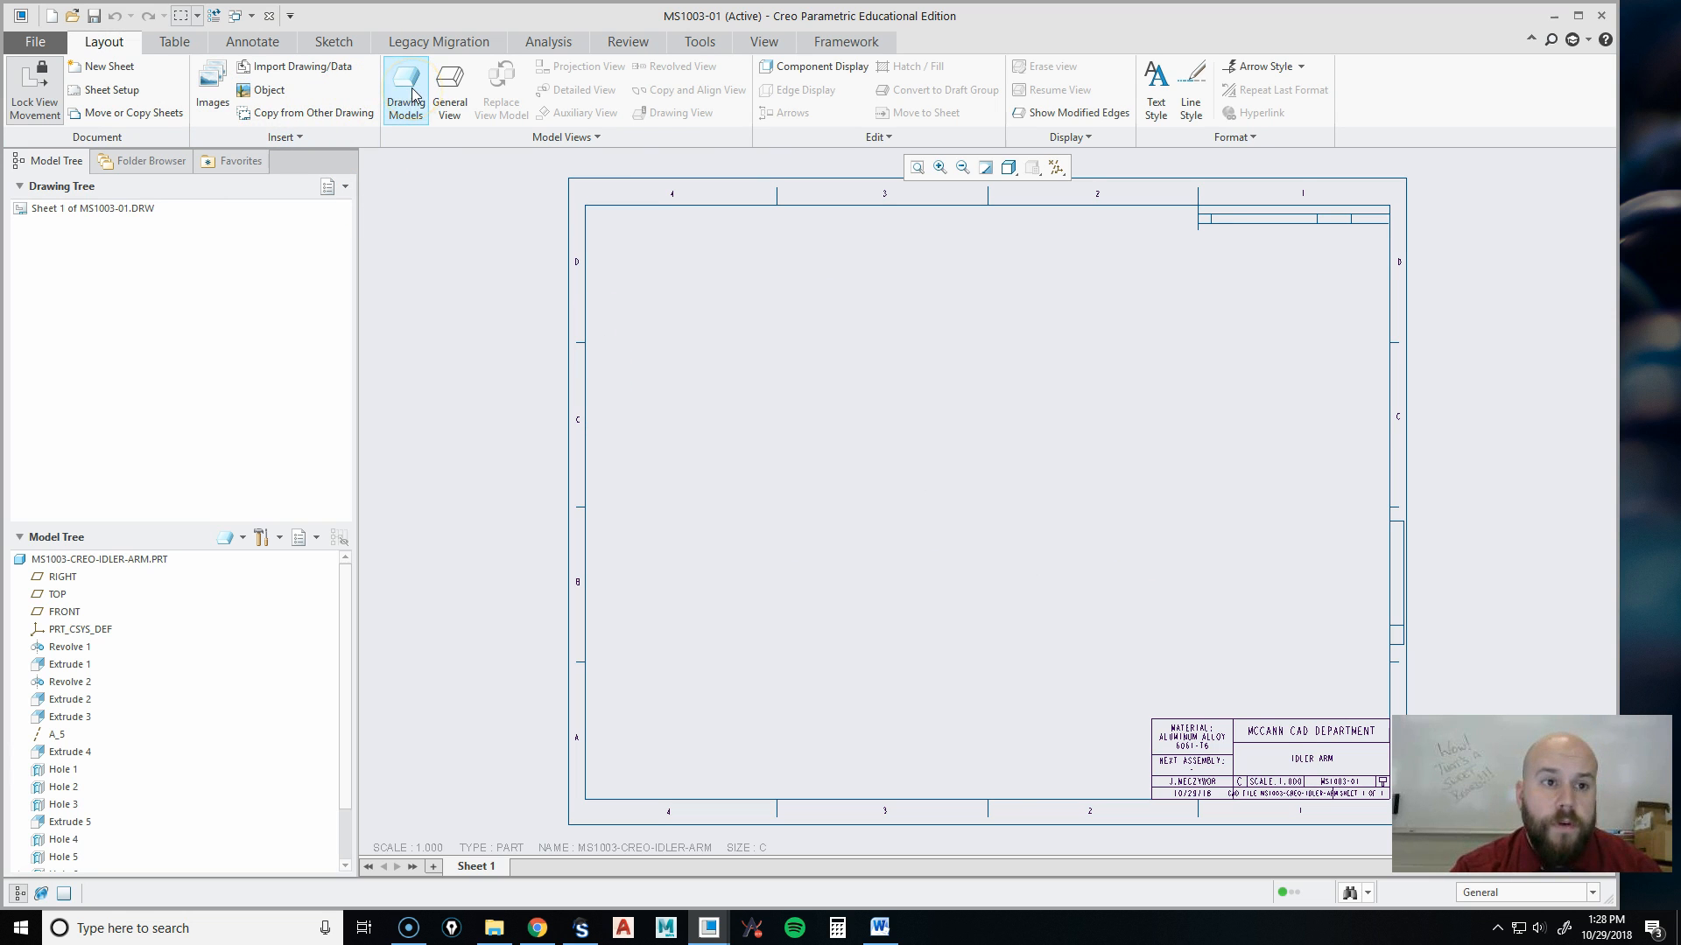
{"action": "left_click", "coordinate": [449, 87]}
{"action": "left_click", "coordinate": [910, 579]}
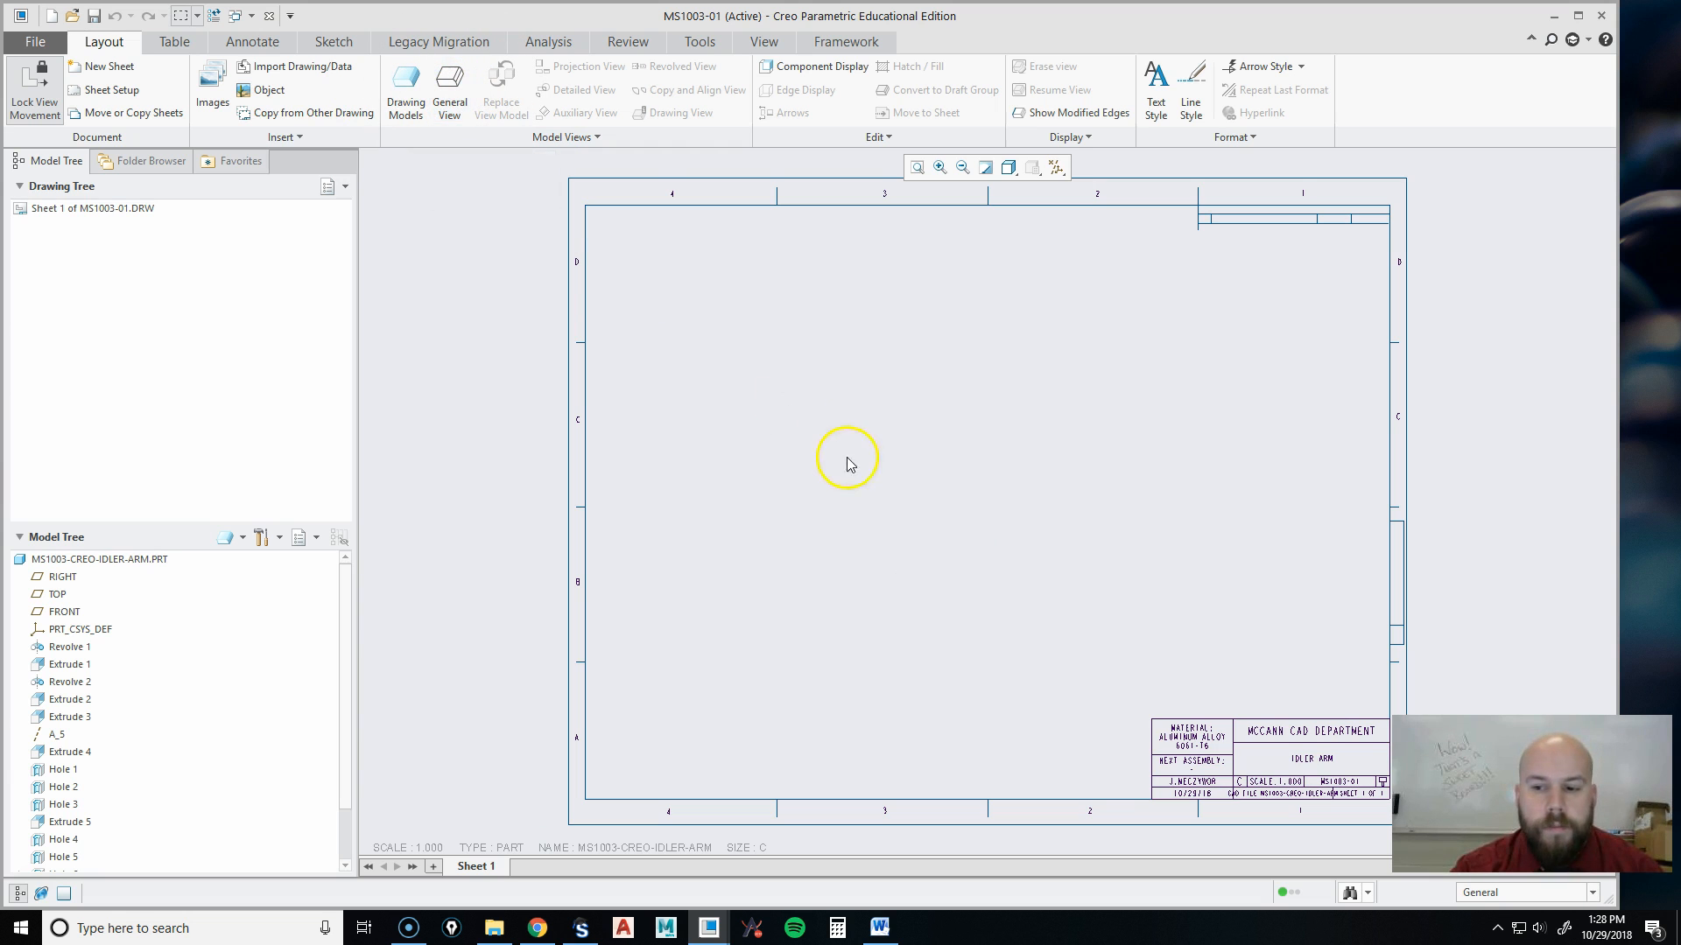
{"action": "right_click", "coordinate": [905, 489]}
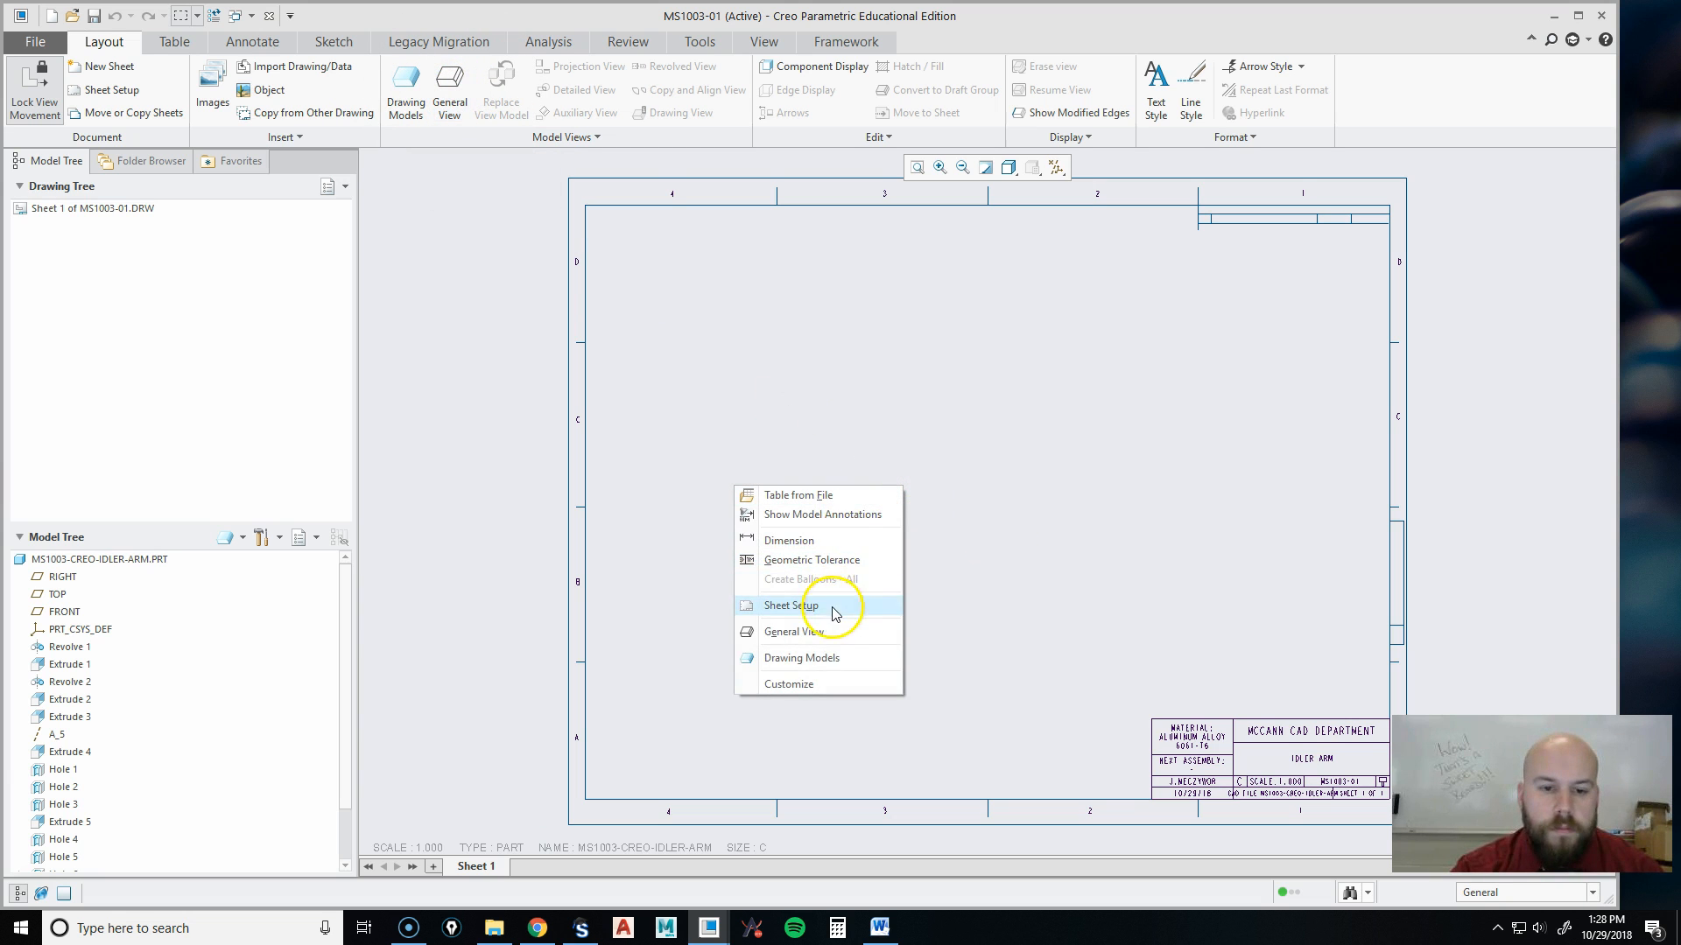
{"action": "left_click", "coordinate": [829, 634]}
{"action": "left_click", "coordinate": [797, 541]}
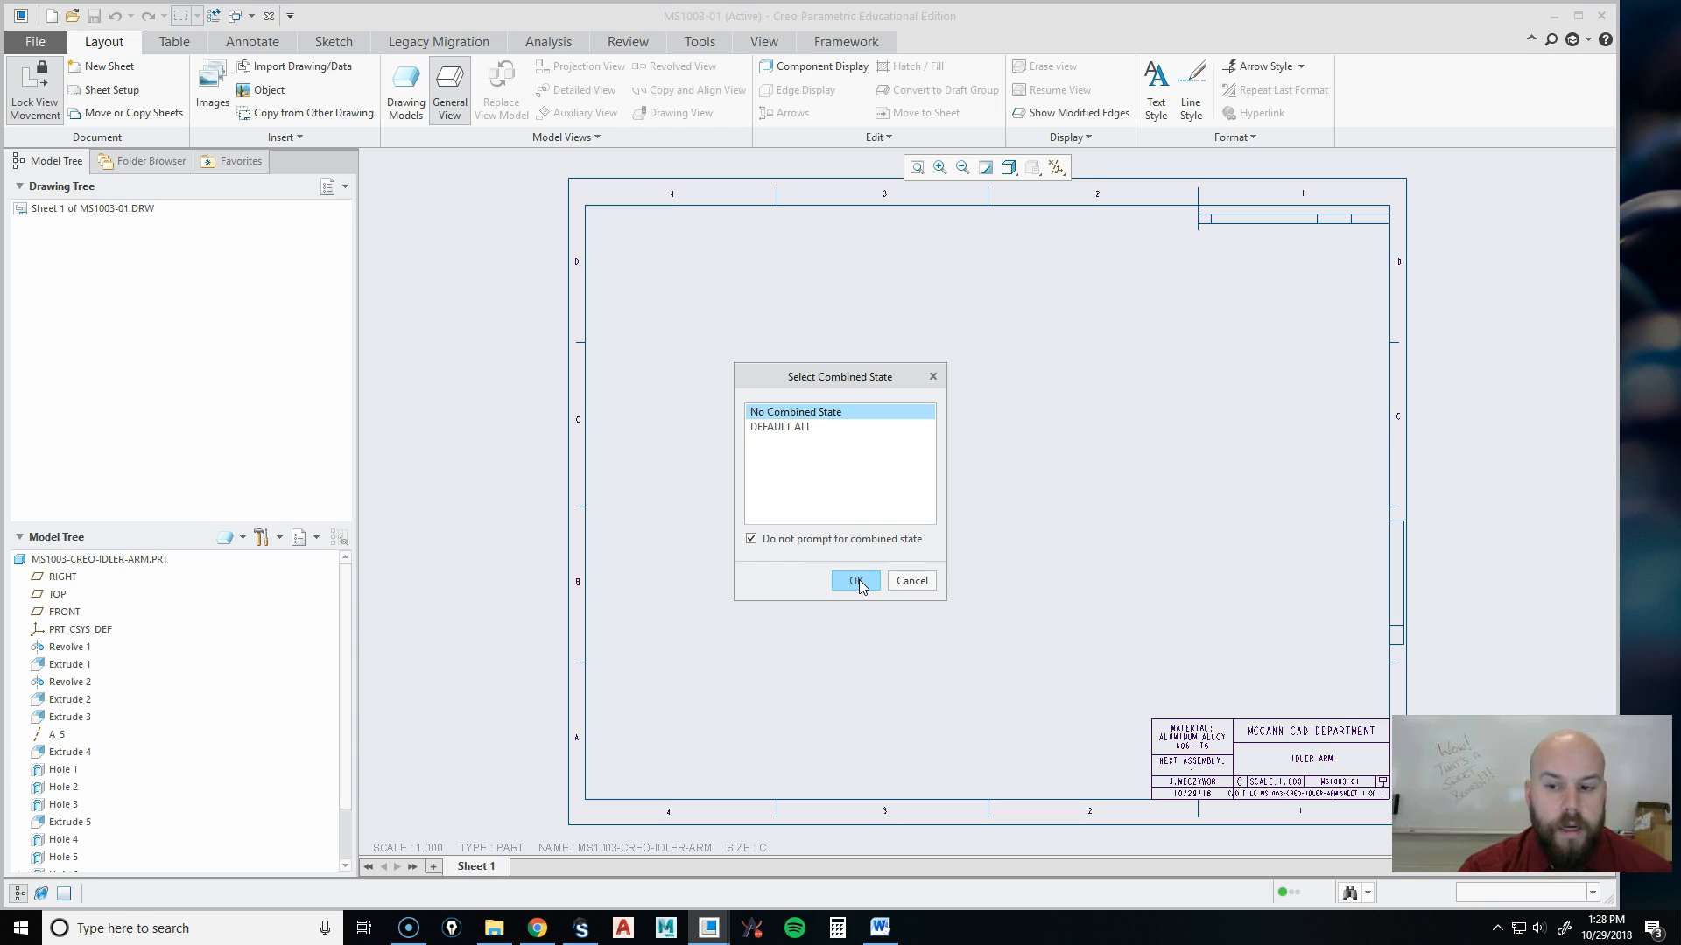
{"action": "left_click", "coordinate": [857, 580]}
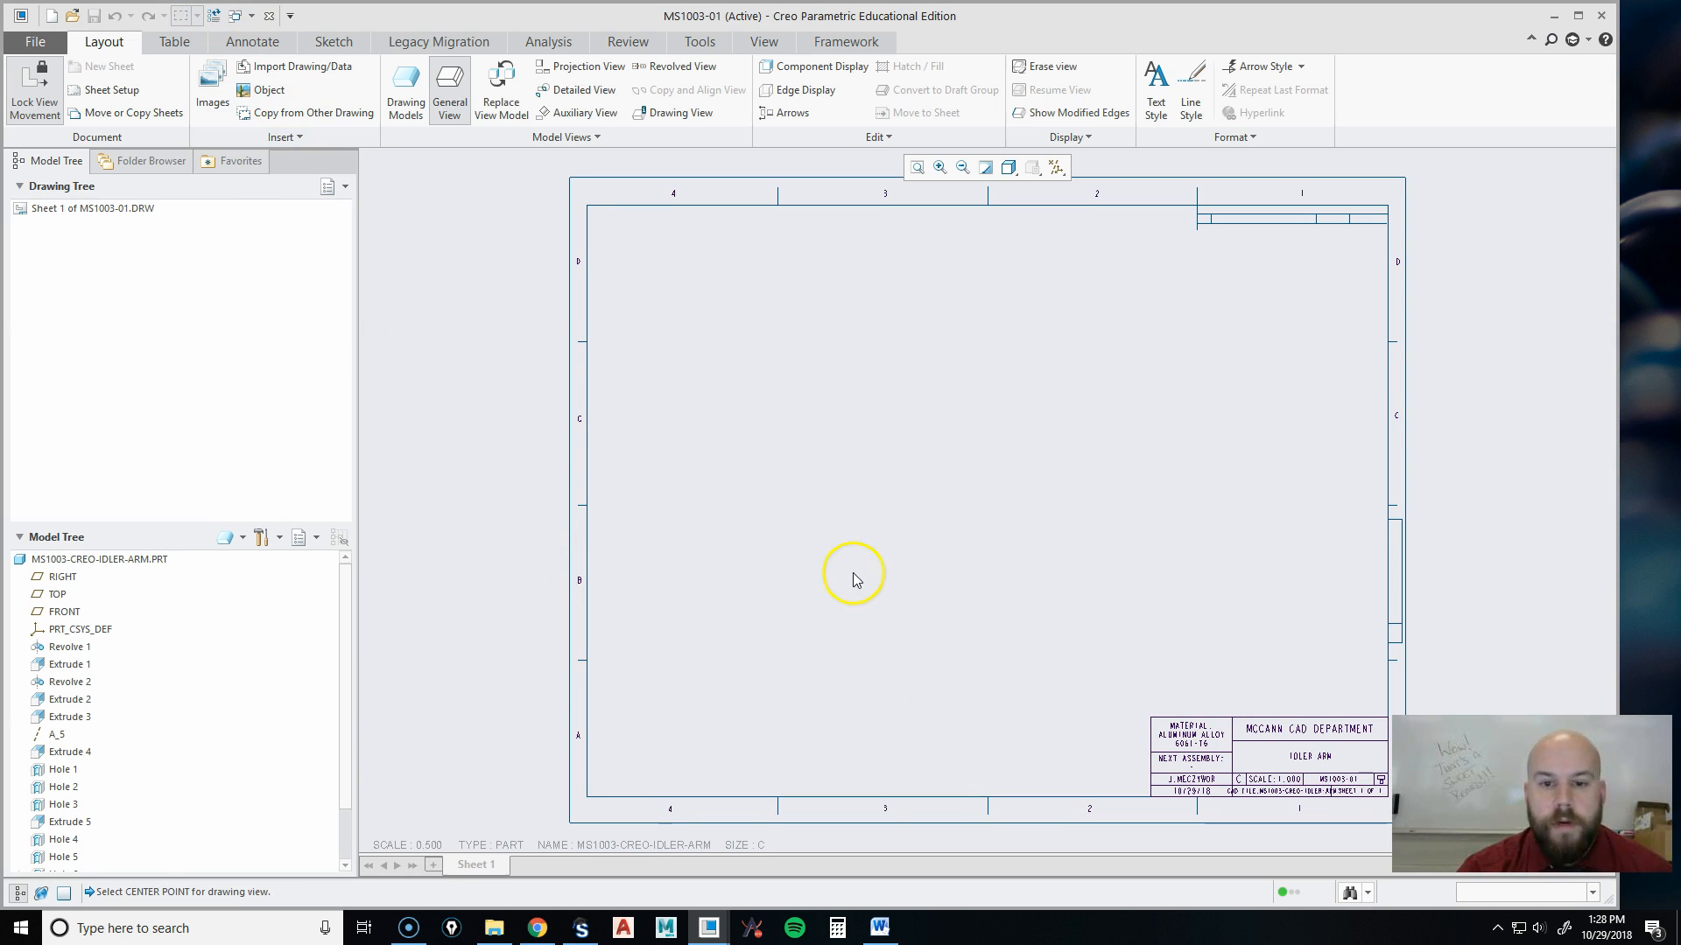
{"action": "left_click", "coordinate": [840, 481]}
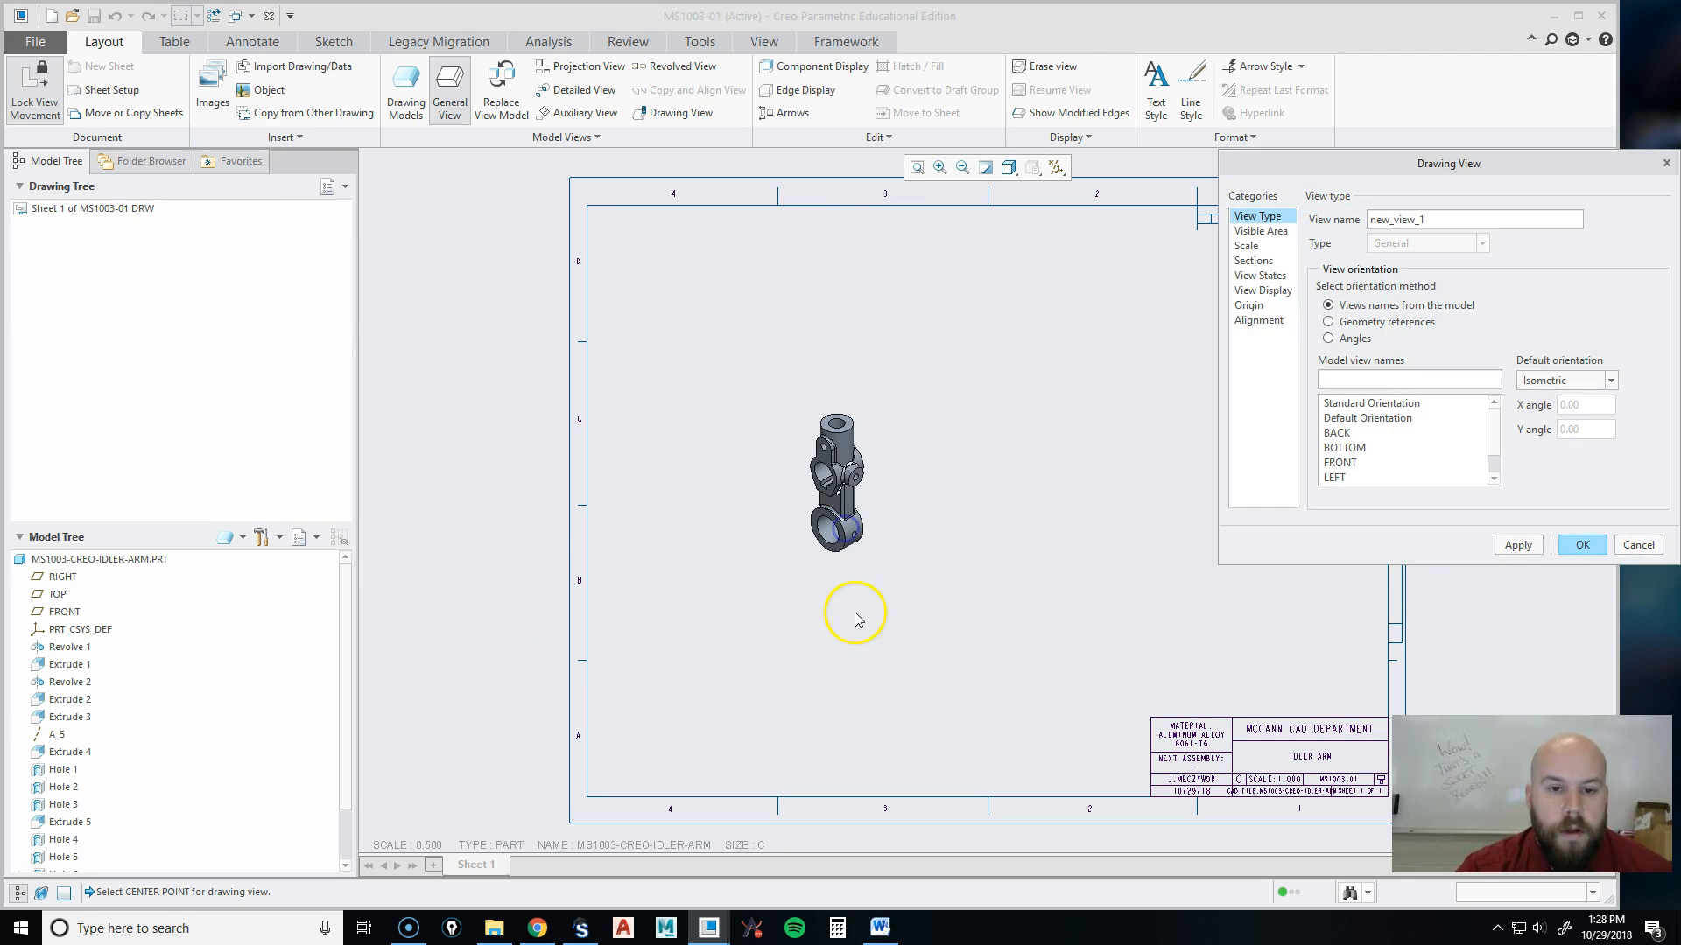
Orient the general view with the model's saved FRONT view.
{"action": "scroll", "coordinate": [836, 473], "scroll_direction": "up", "scroll_amount": 5}
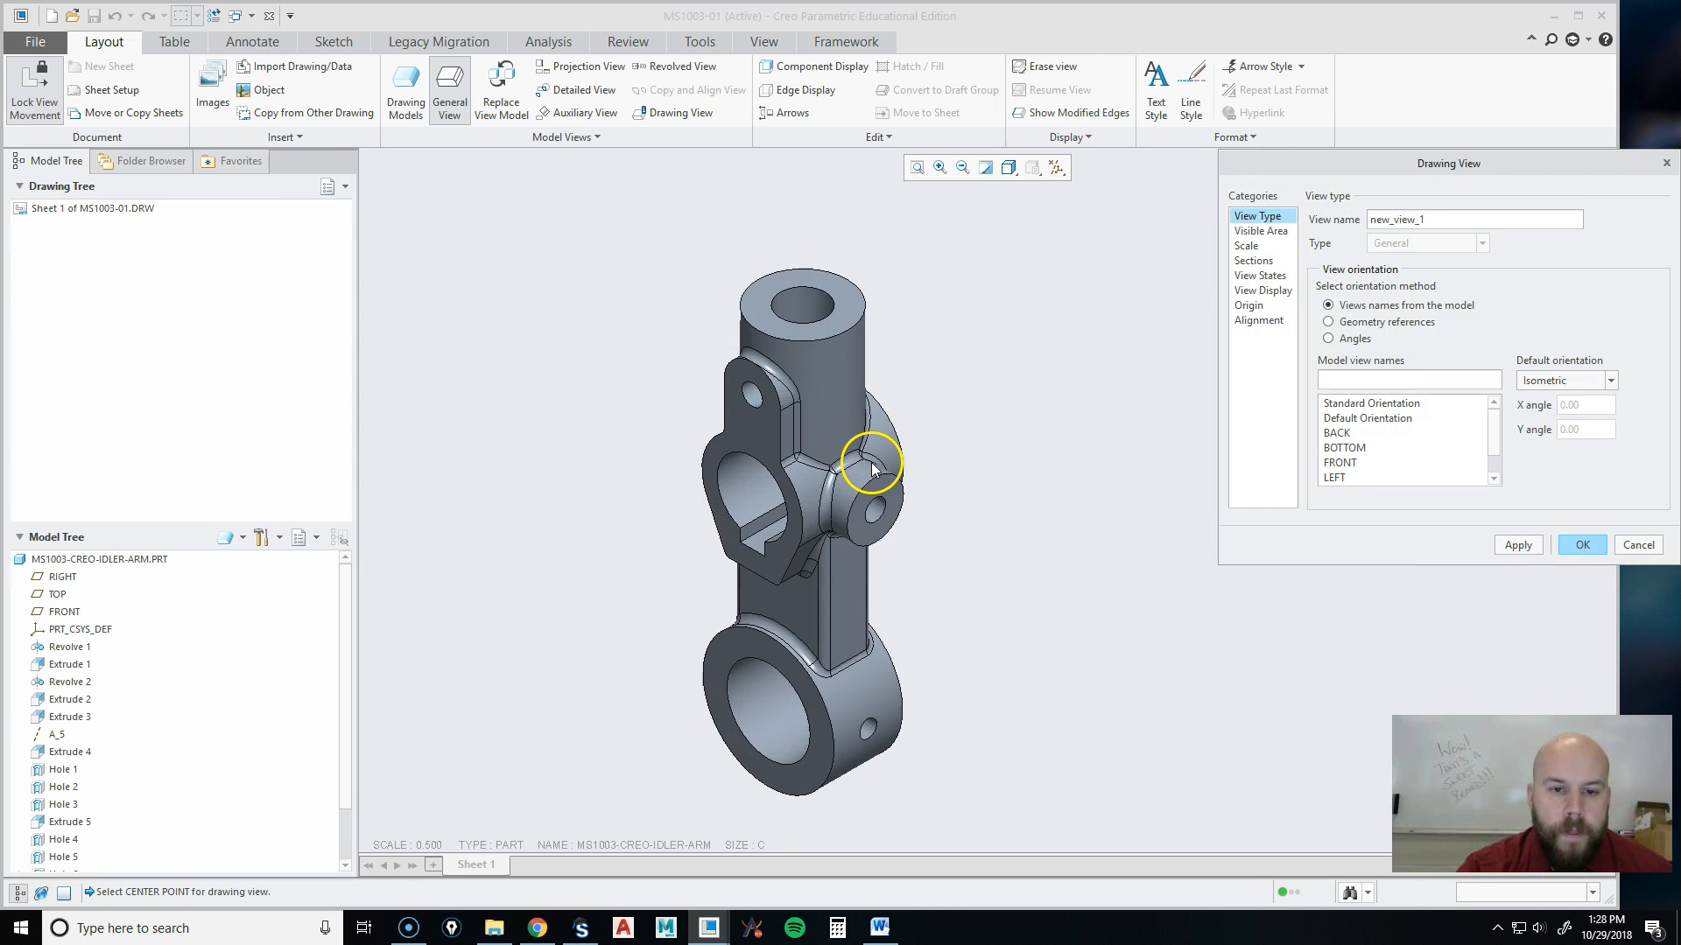
{"action": "scroll", "coordinate": [911, 677], "scroll_direction": "down", "scroll_amount": 1}
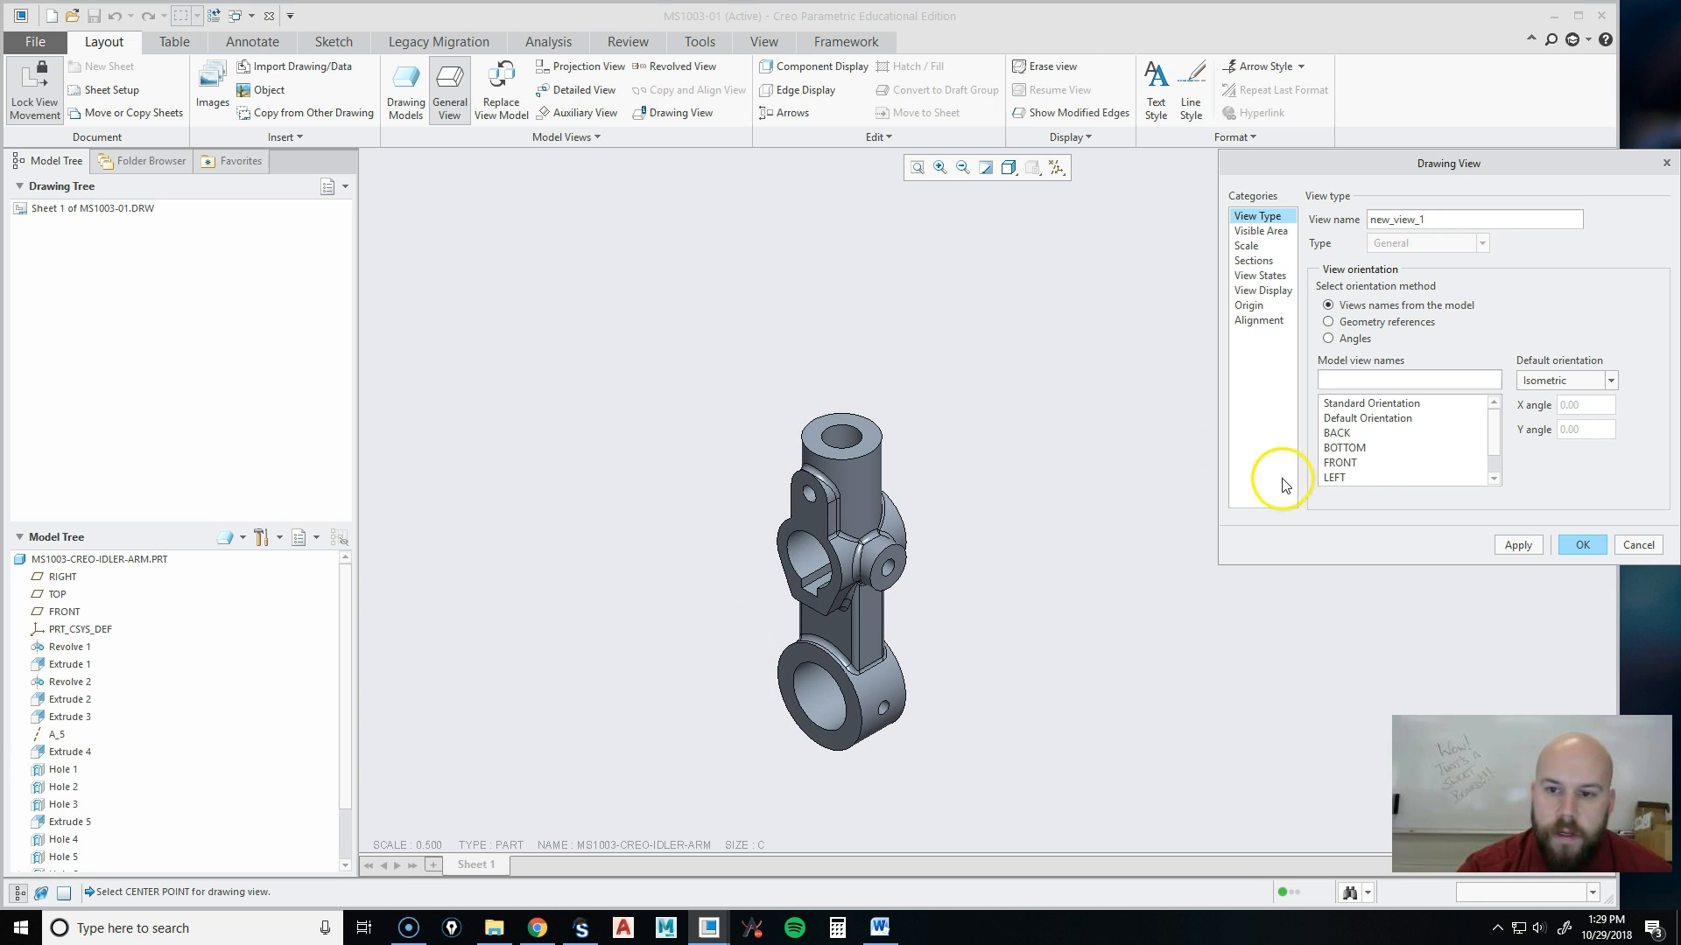
{"action": "double_click", "coordinate": [1353, 463]}
{"action": "scroll", "coordinate": [1064, 644], "scroll_direction": "down", "scroll_amount": 4}
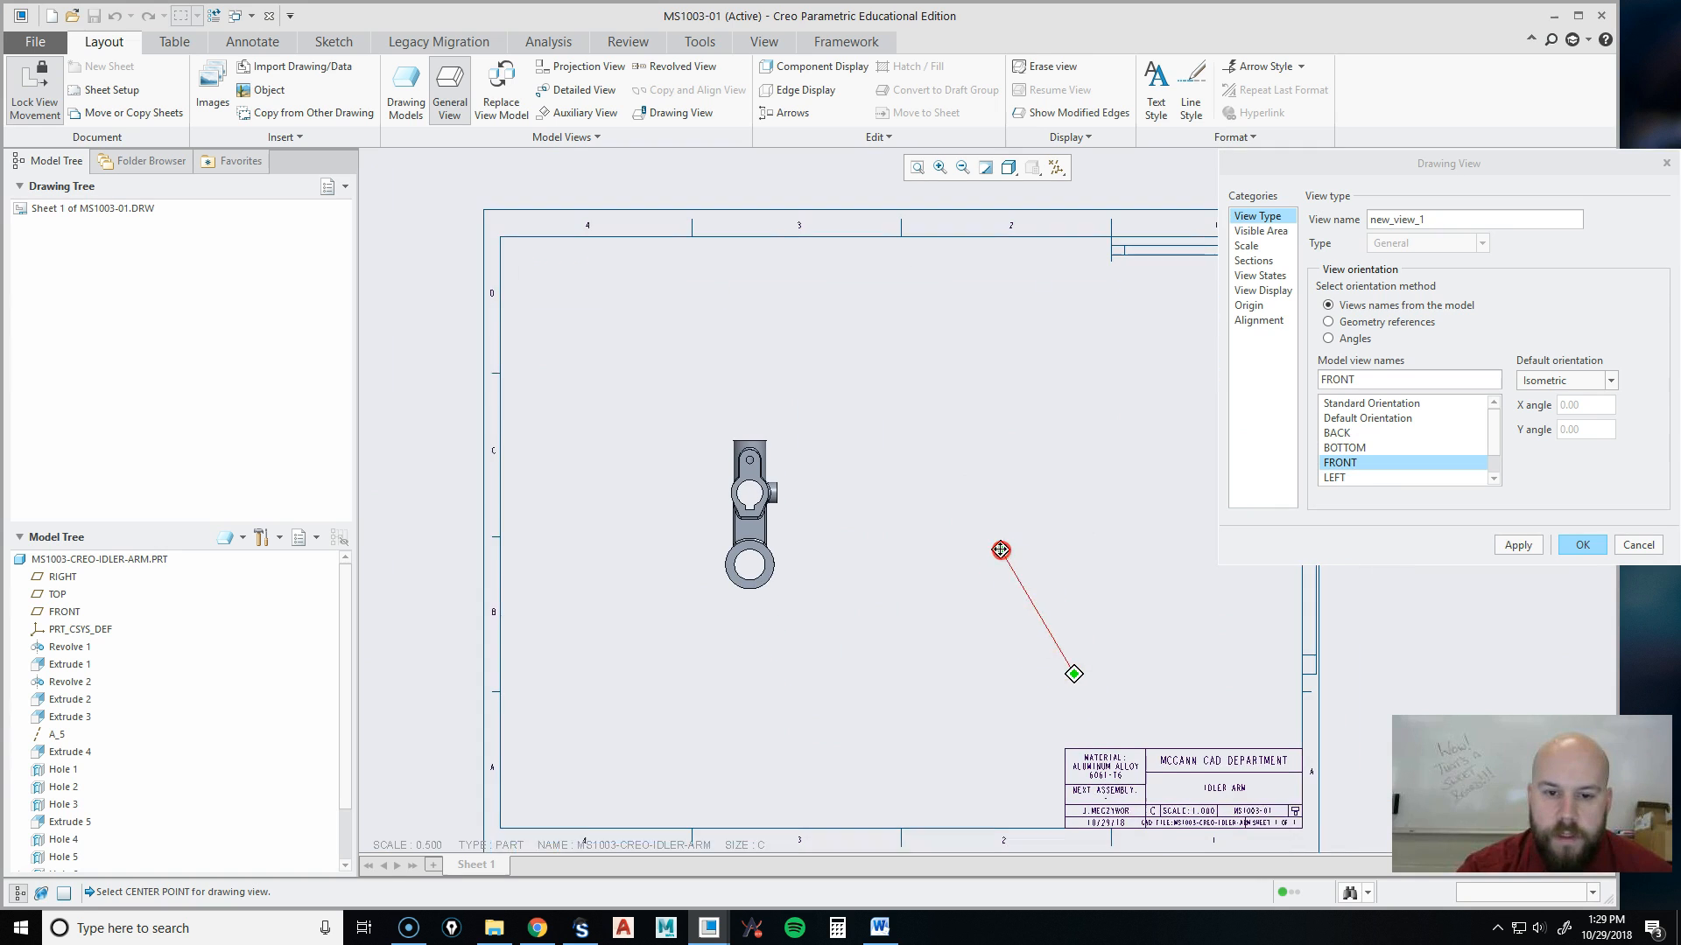
{"action": "middle_click_drag", "start_coordinate": [1073, 673], "coordinate": [1073, 652]}
{"action": "left_click", "coordinate": [1581, 547]}
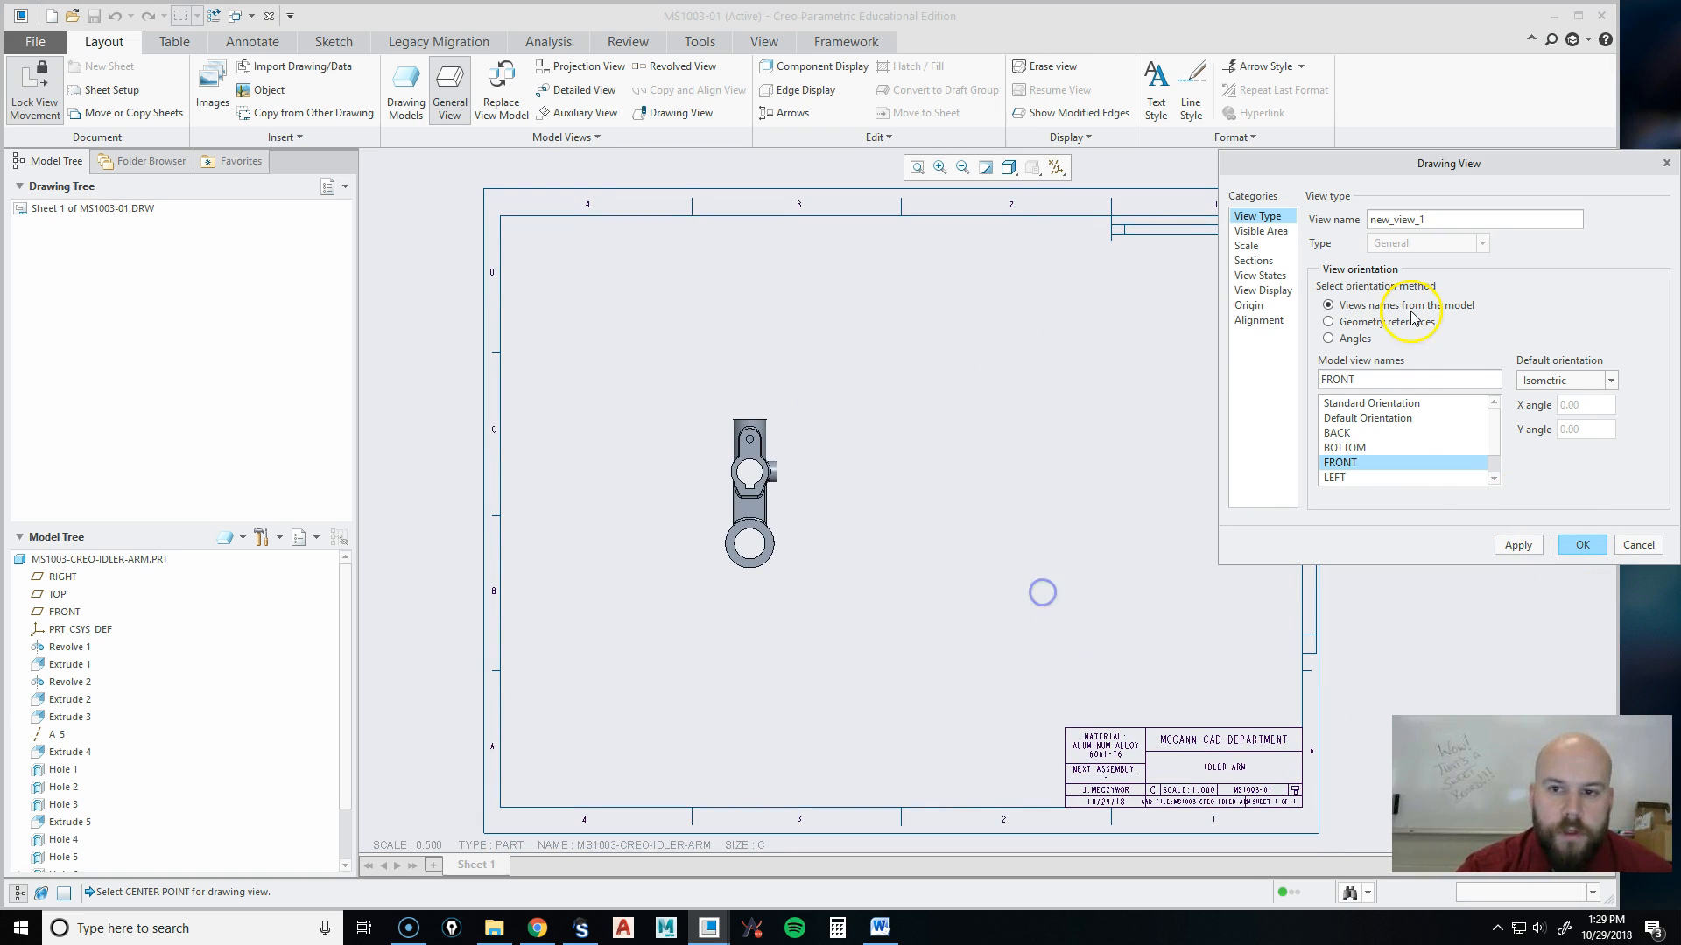
Reorient the view by geometry references: the flat Extrude 2 face as Front and the Revolve 2 end face as Top.
{"action": "left_click", "coordinate": [1356, 405]}
{"action": "scroll", "coordinate": [780, 461], "scroll_direction": "up", "scroll_amount": 5}
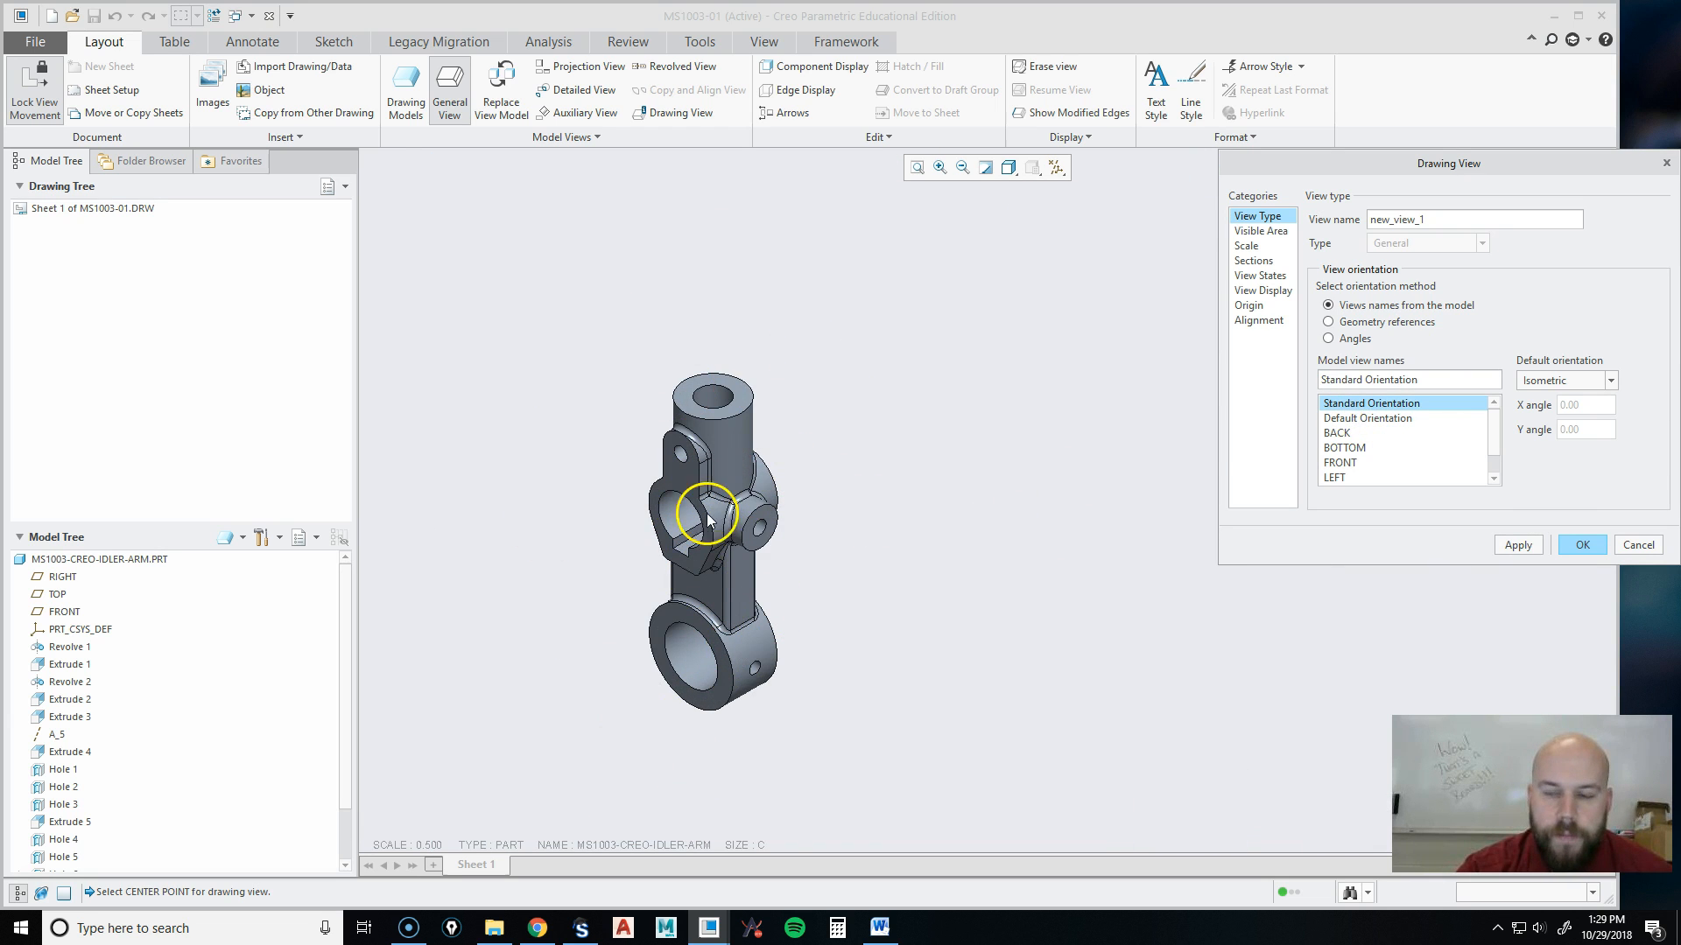
{"action": "left_click", "coordinate": [1380, 324]}
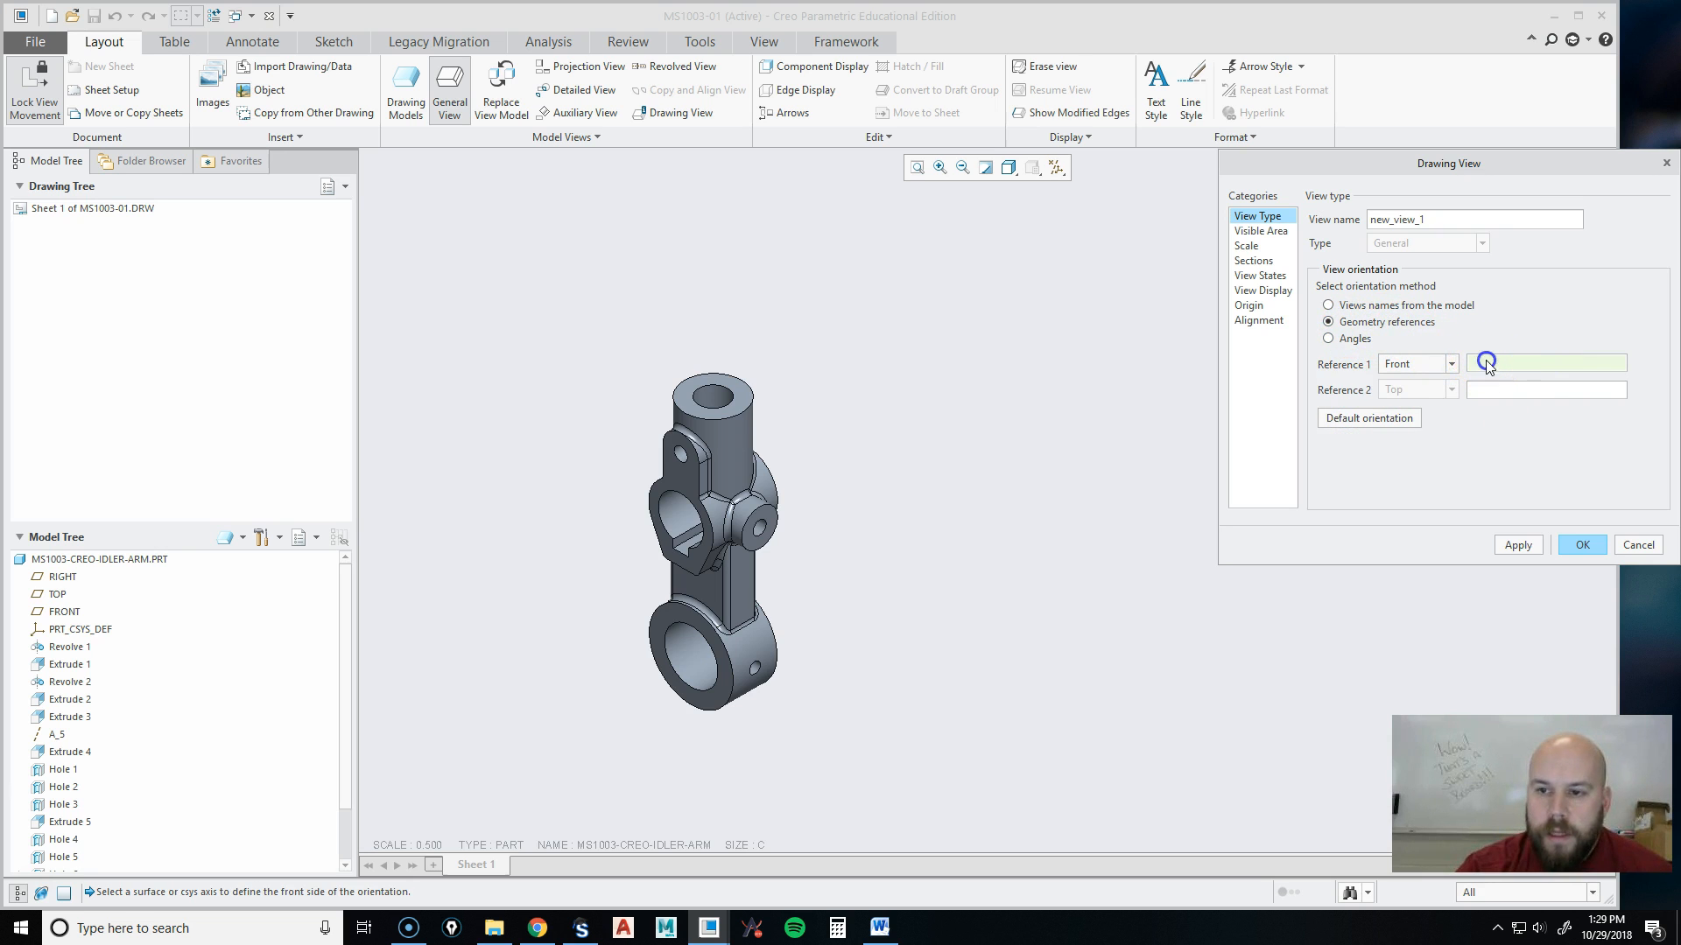
{"action": "left_click", "coordinate": [662, 496]}
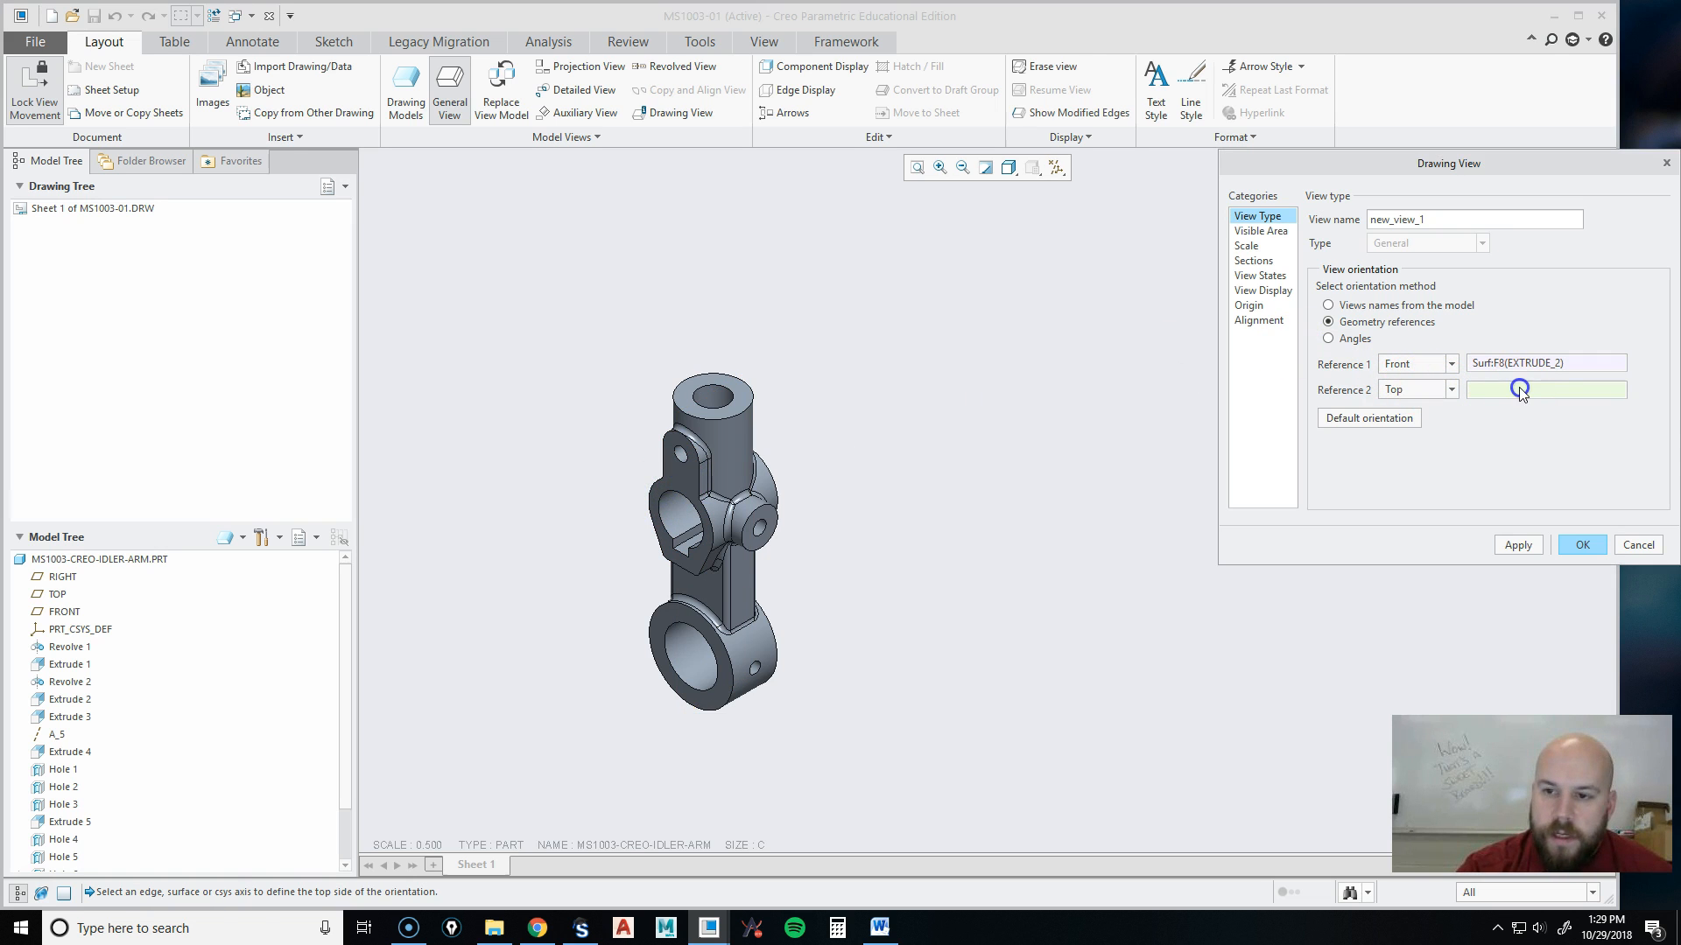
{"action": "left_click", "coordinate": [681, 396]}
{"action": "scroll", "coordinate": [875, 577], "scroll_direction": "down", "scroll_amount": 3}
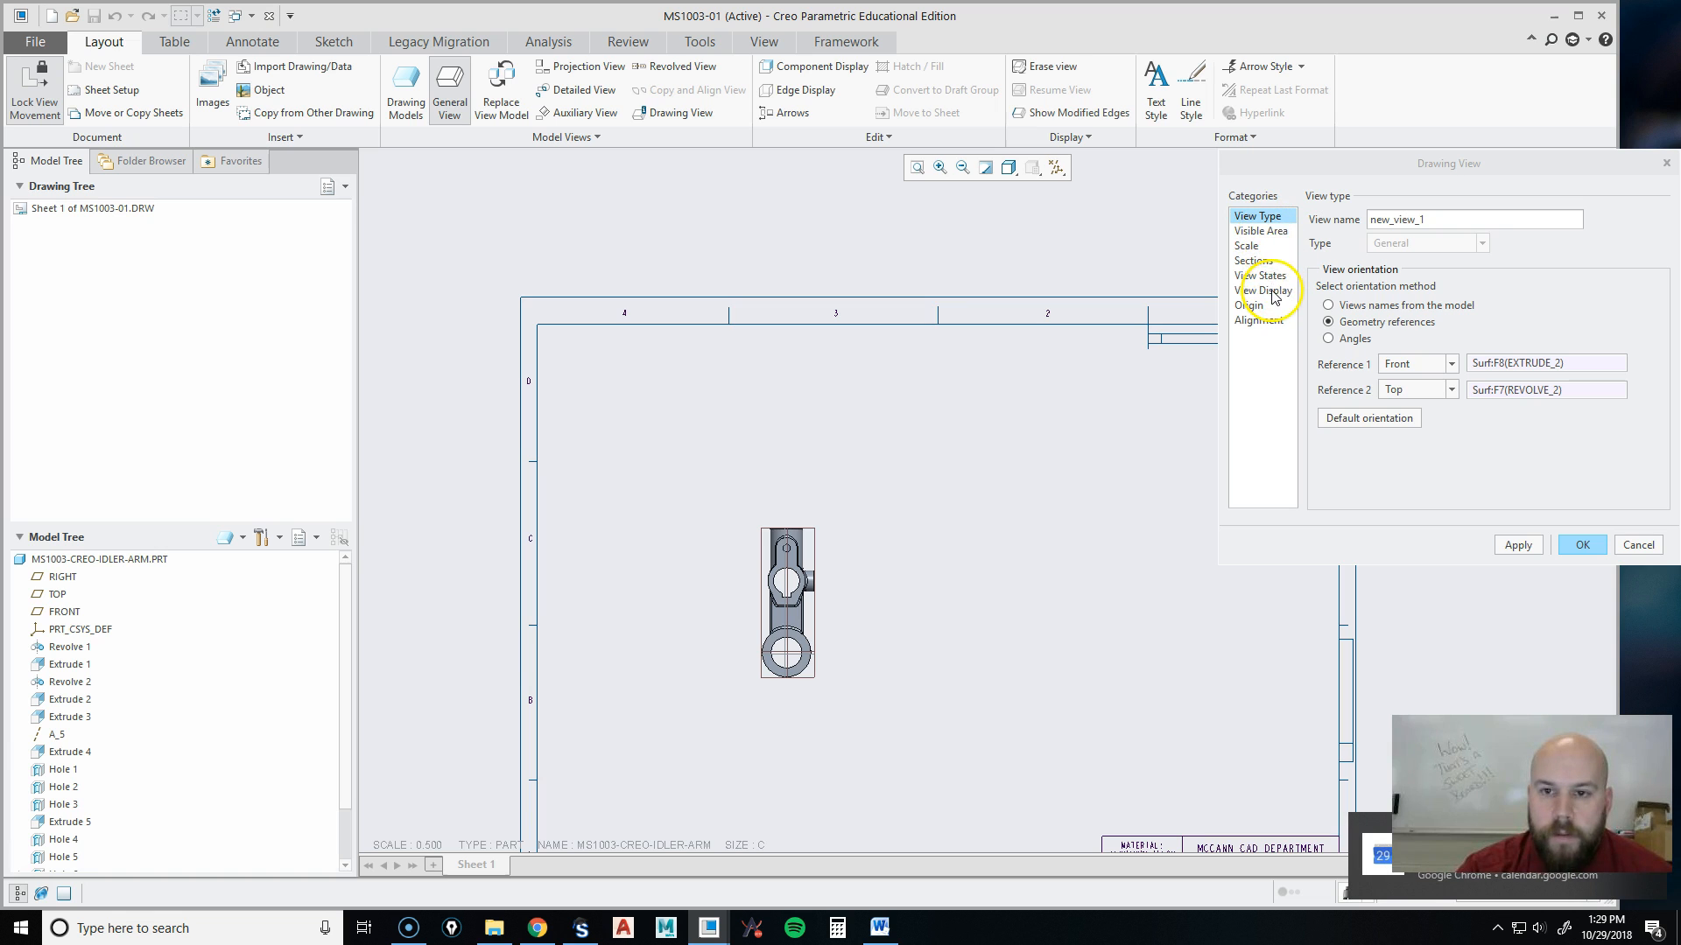
Return to view names from the model, choose FRONT as the orientation and accept the view.
{"action": "left_click", "coordinate": [1328, 305]}
{"action": "left_click", "coordinate": [1339, 462]}
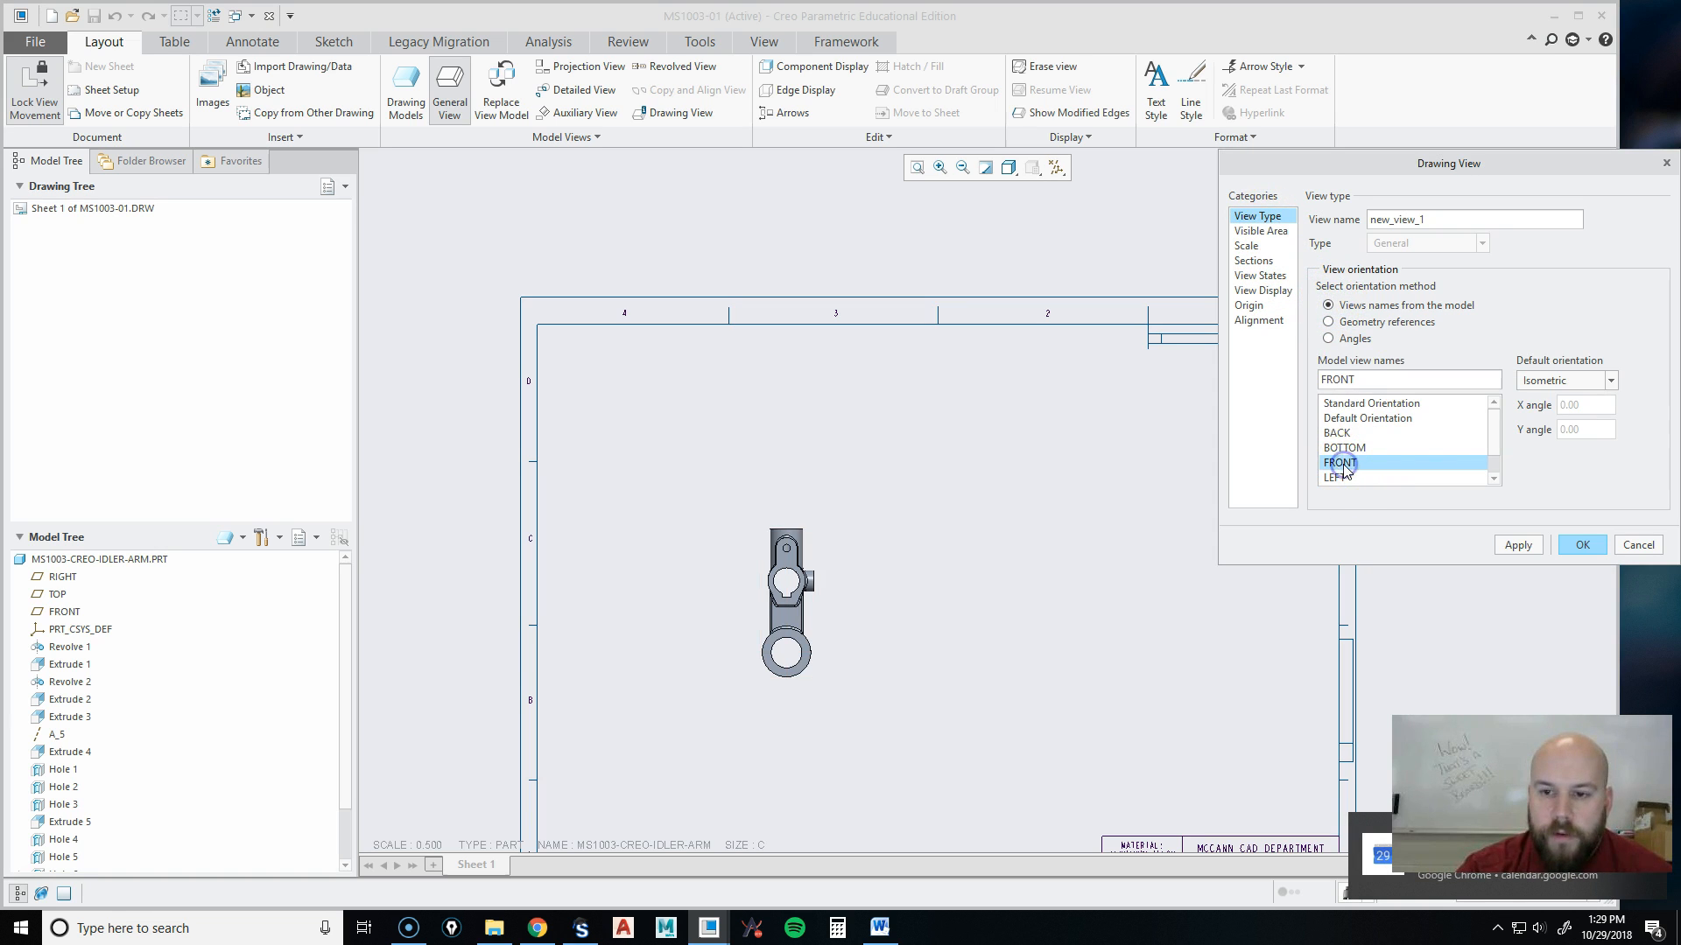
{"action": "left_click", "coordinate": [1339, 477]}
{"action": "left_click", "coordinate": [1340, 463]}
{"action": "left_click", "coordinate": [1583, 546]}
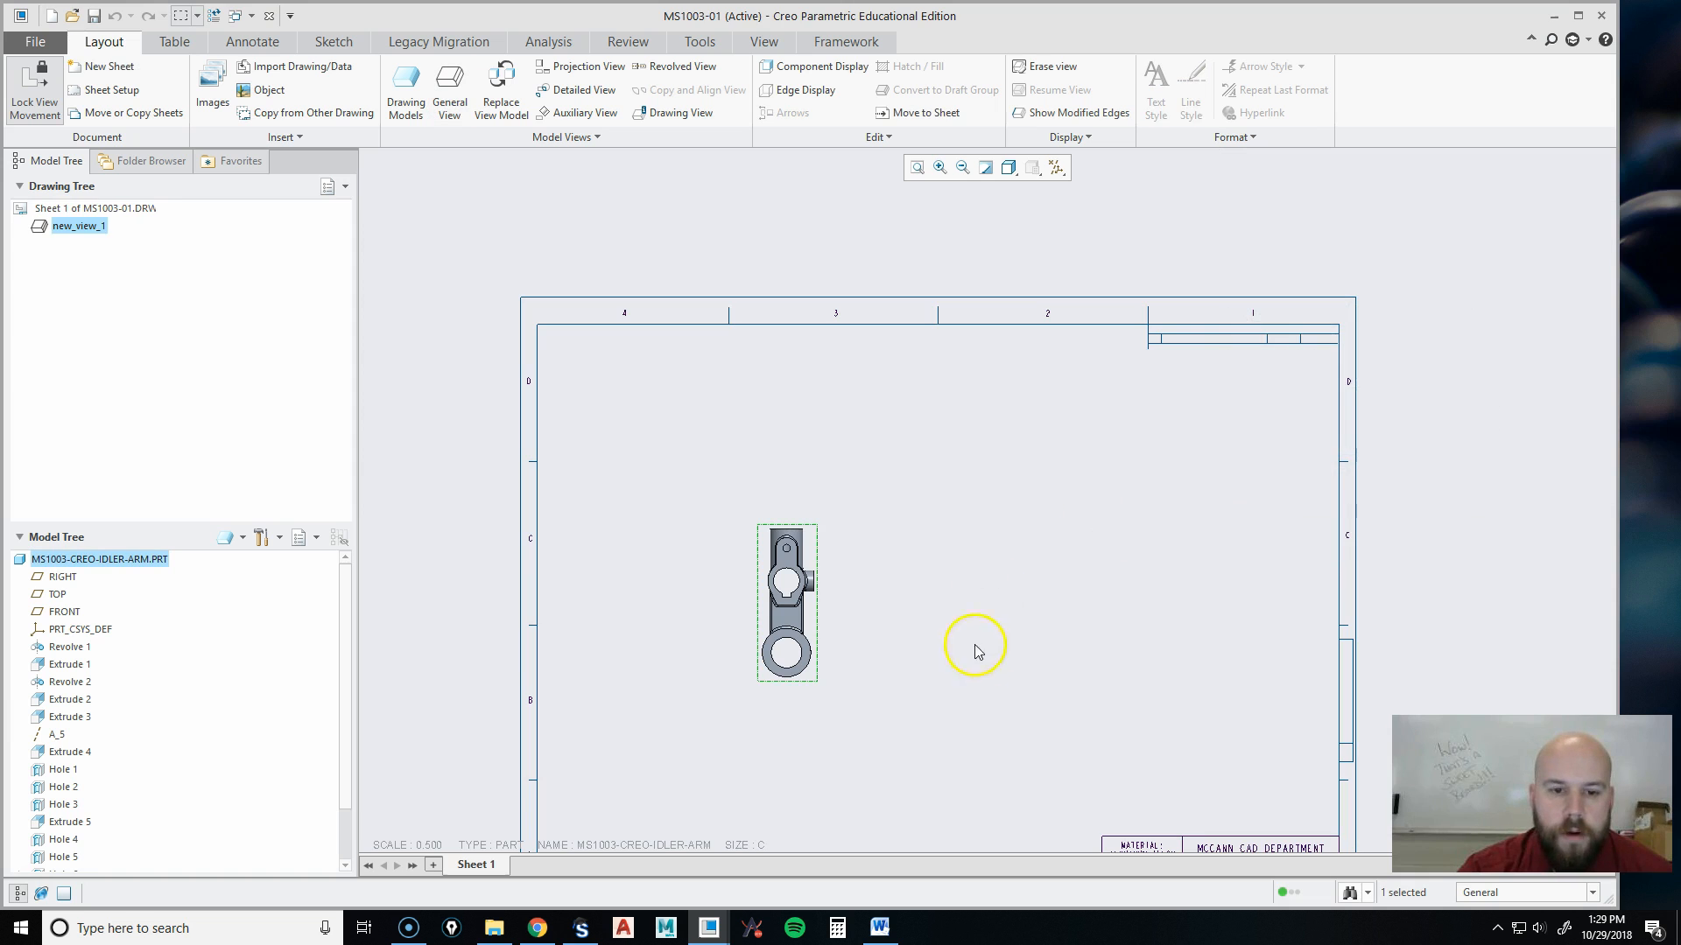
Set the drawing sheet's scale to 1.
{"action": "middle_click_drag", "start_coordinate": [987, 657], "coordinate": [1000, 555]}
{"action": "scroll", "coordinate": [836, 617], "scroll_direction": "up", "scroll_amount": 1}
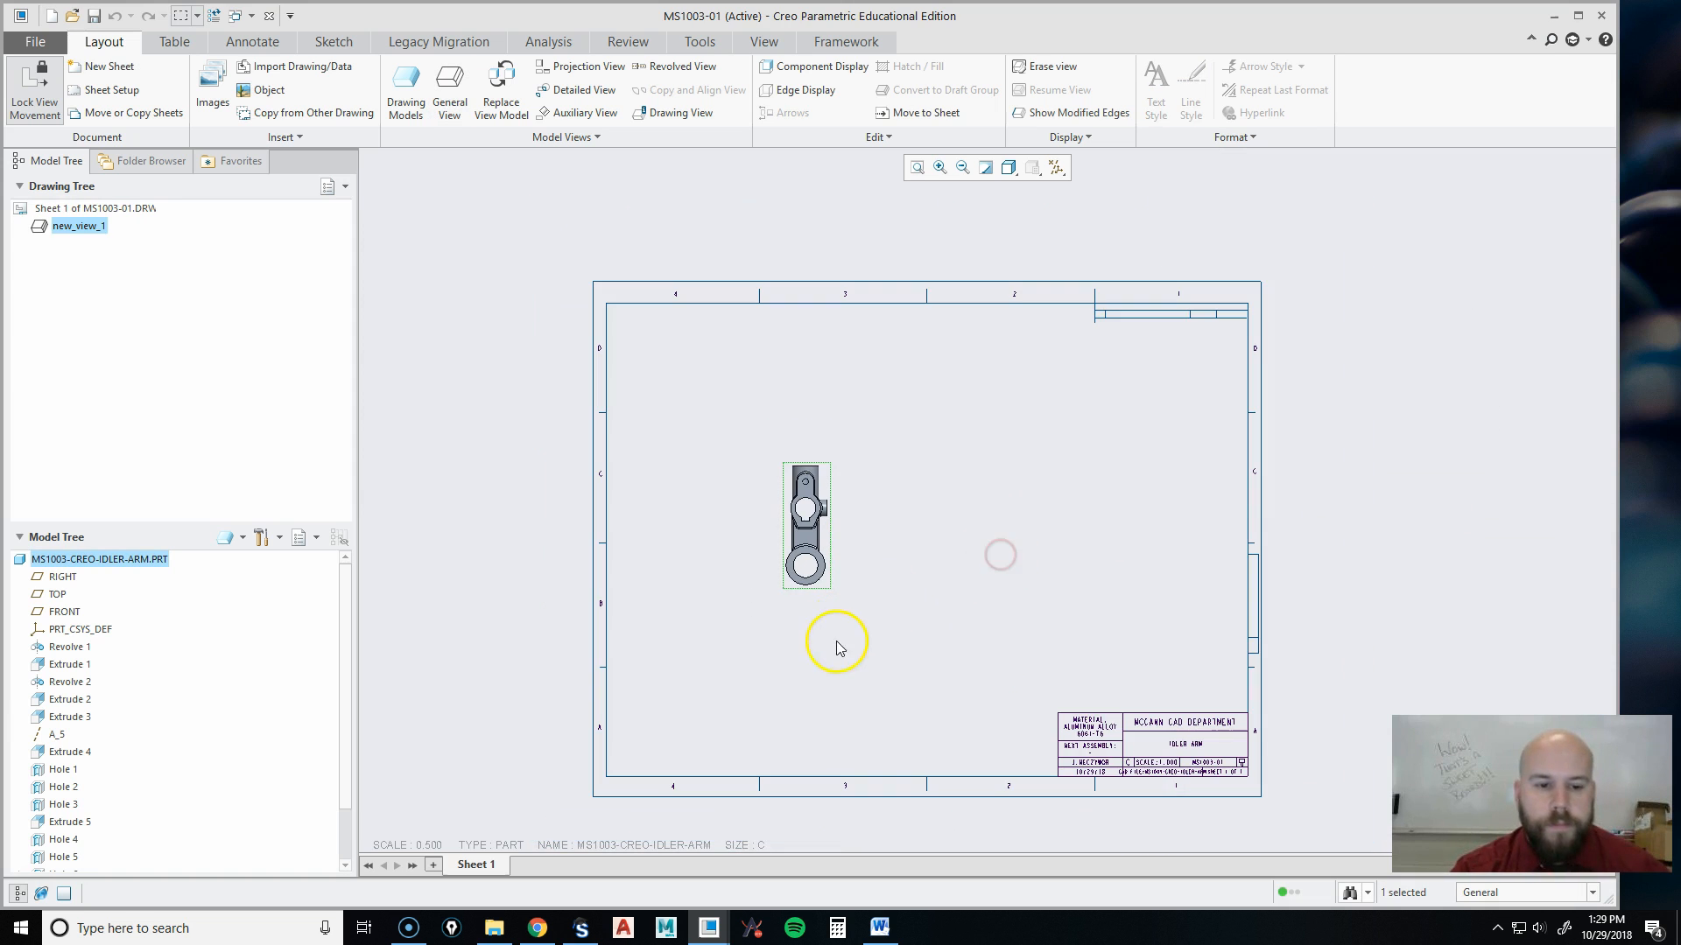
{"action": "left_click", "coordinate": [433, 851]}
{"action": "double_click", "coordinate": [432, 847]}
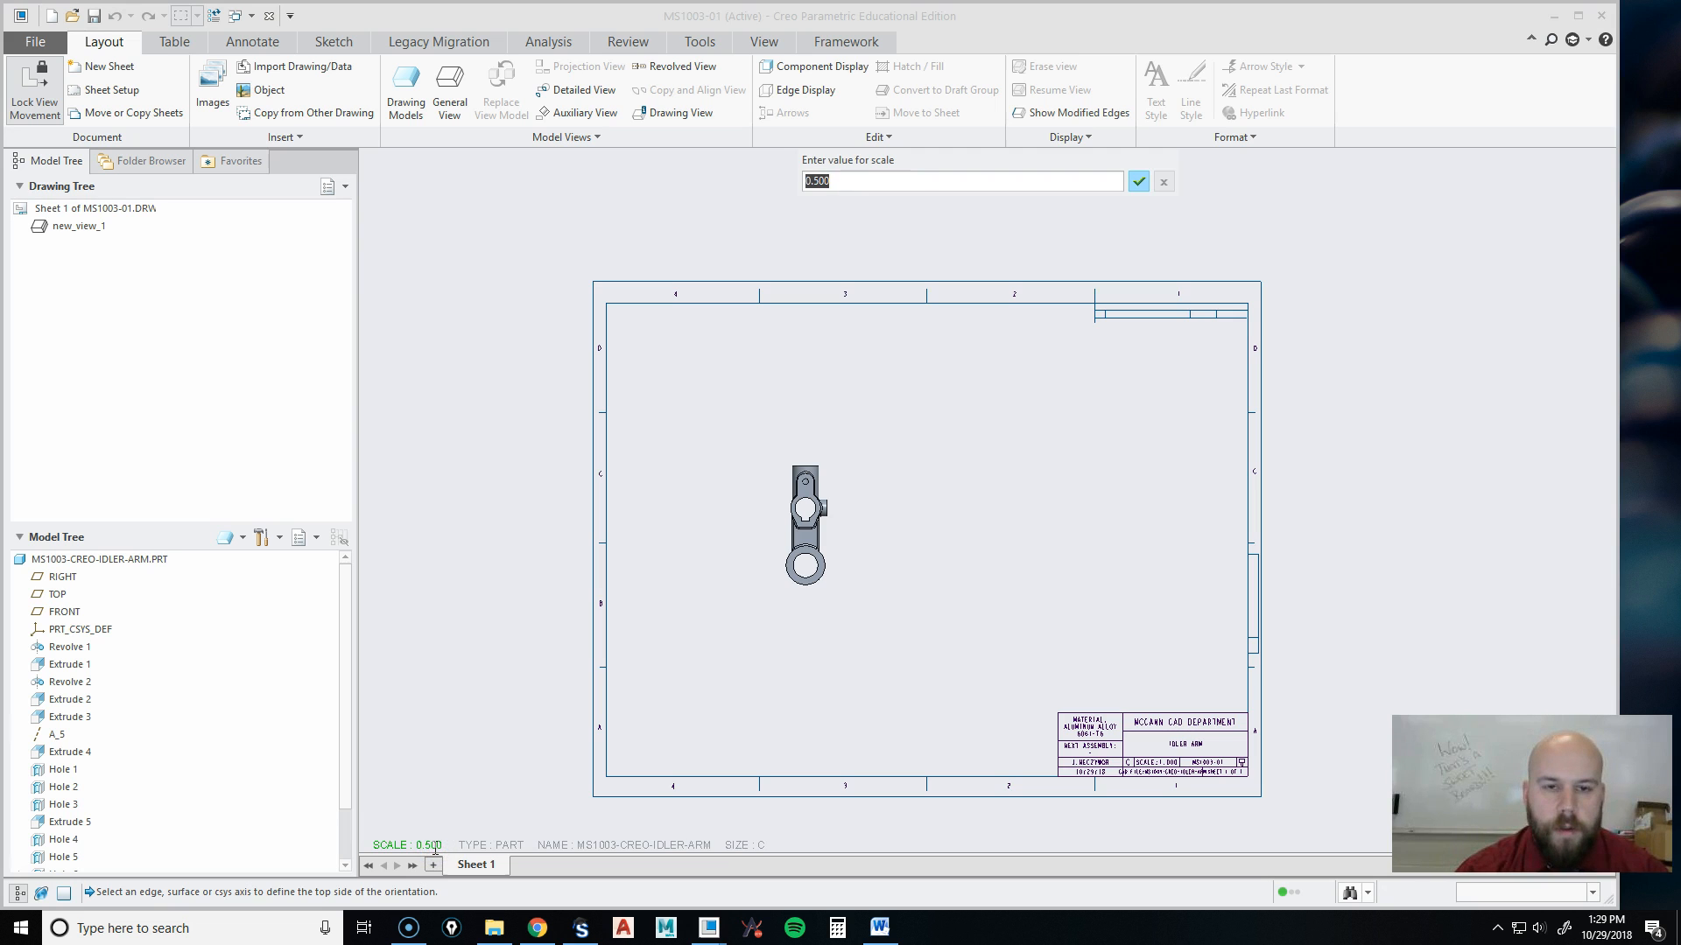
{"action": "type", "text": "1"}
{"action": "key", "text": "Return"}
Examine the scale and perspective options in the front view's properties and leave them without changes.
{"action": "left_click", "coordinate": [785, 536]}
{"action": "left_click", "coordinate": [693, 536]}
{"action": "double_click", "coordinate": [790, 555]}
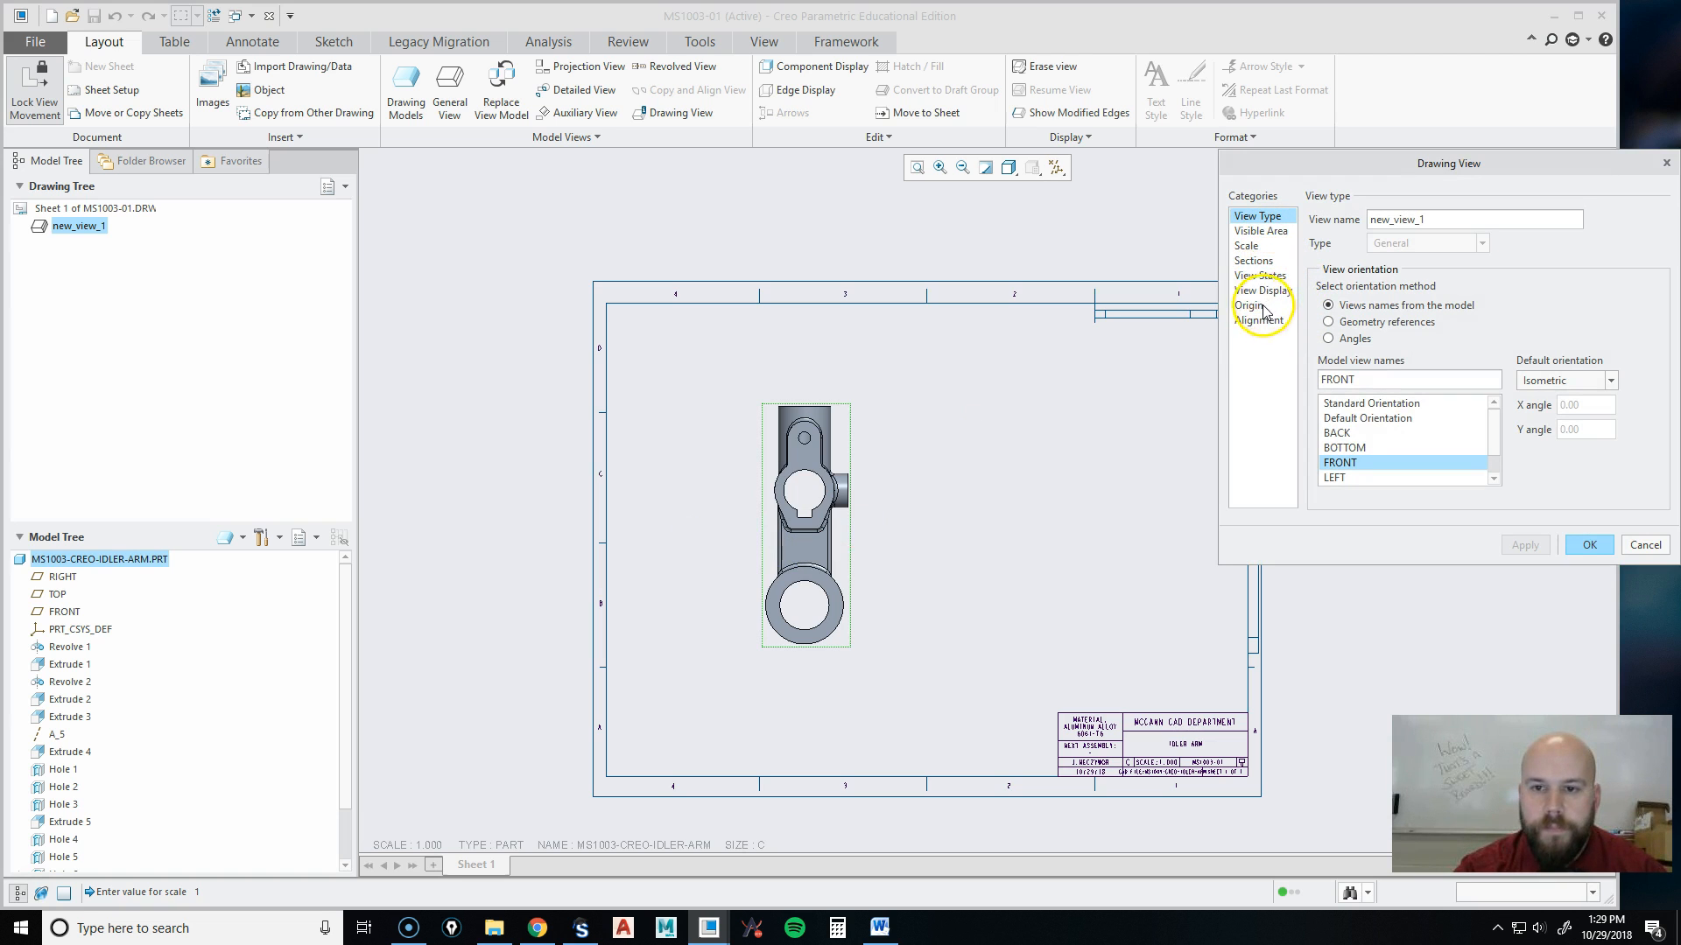
{"action": "left_click", "coordinate": [1247, 246]}
{"action": "left_click", "coordinate": [1317, 240]}
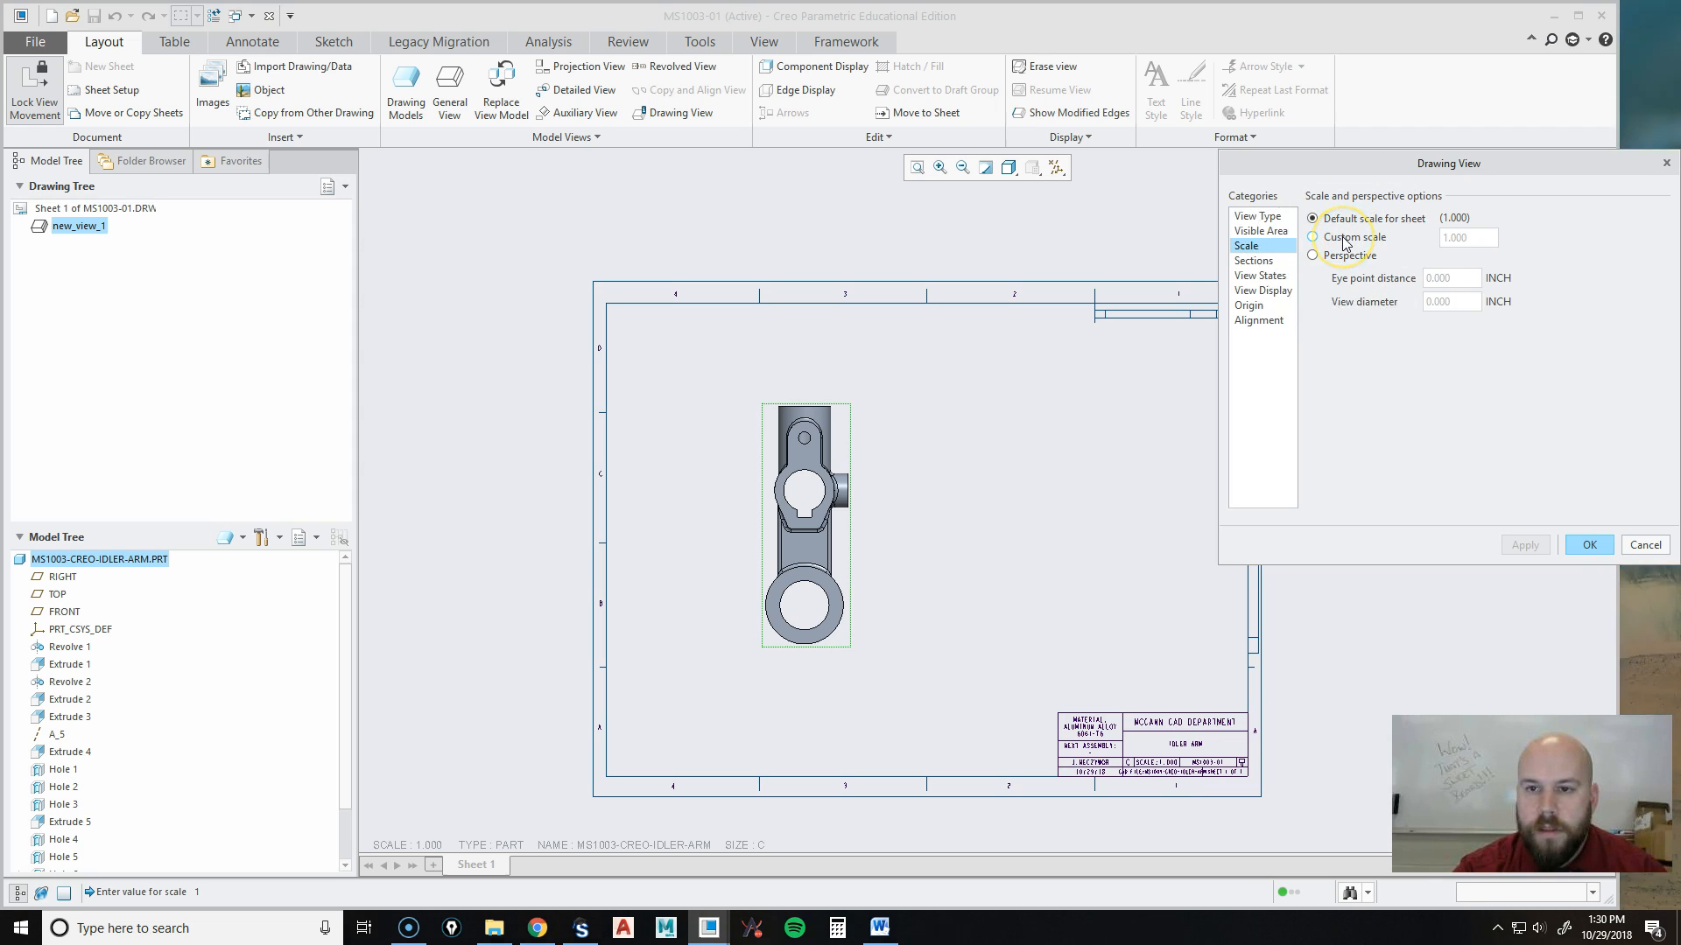
{"action": "left_click", "coordinate": [1314, 254]}
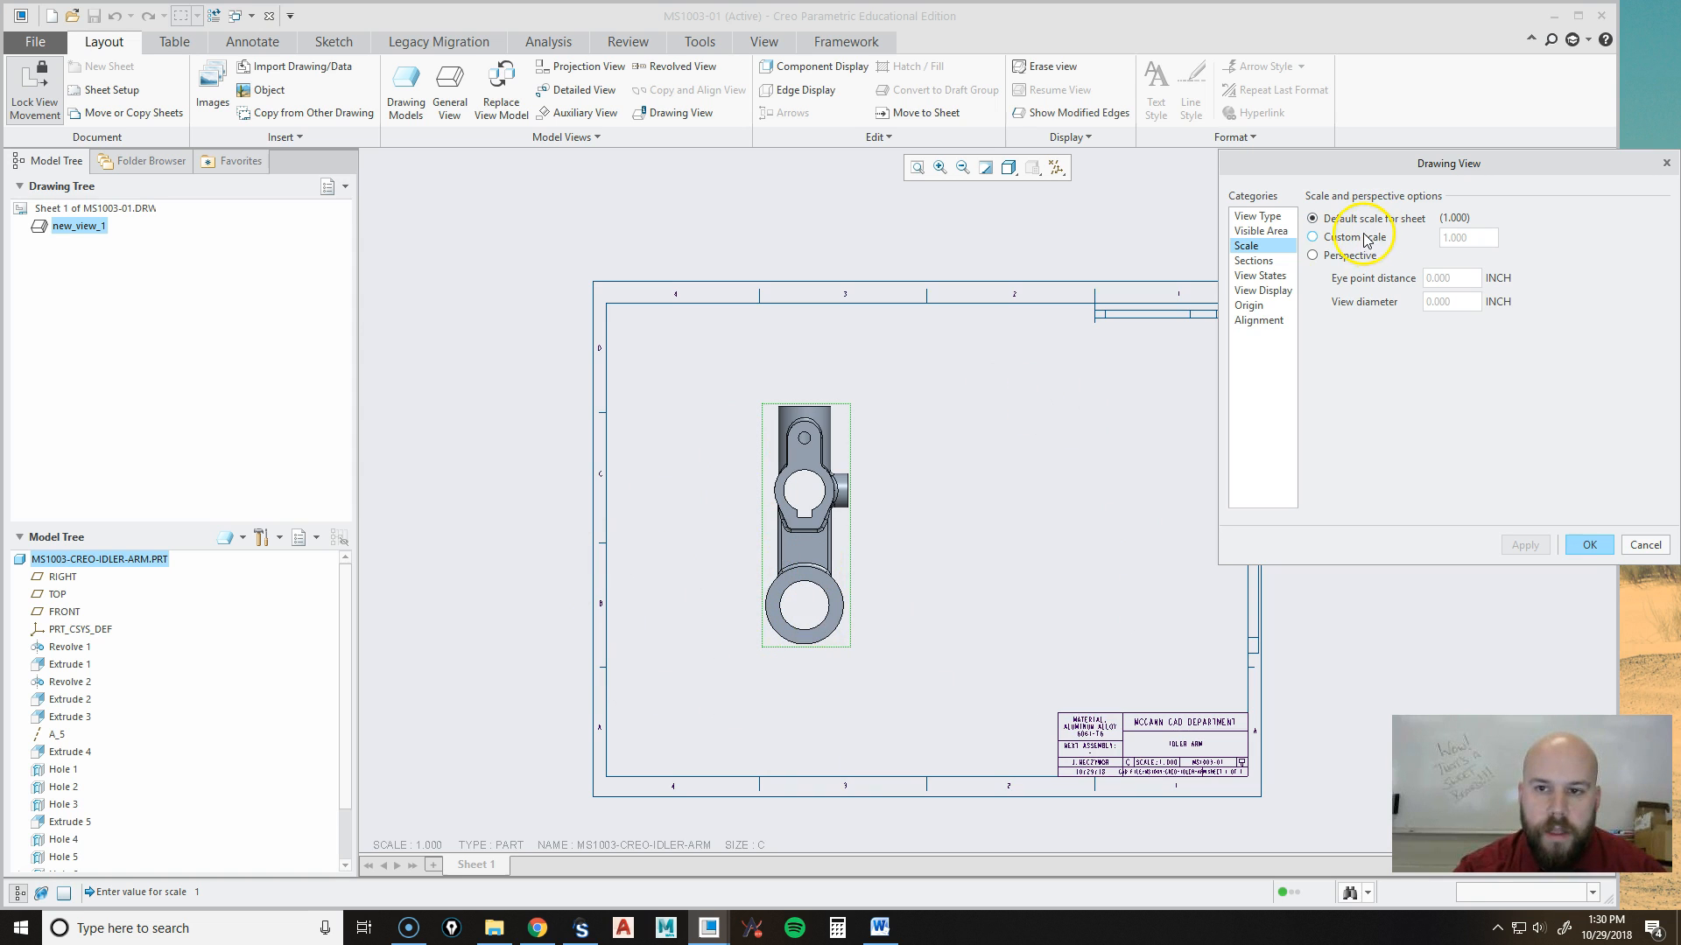
{"action": "left_click", "coordinate": [1639, 546]}
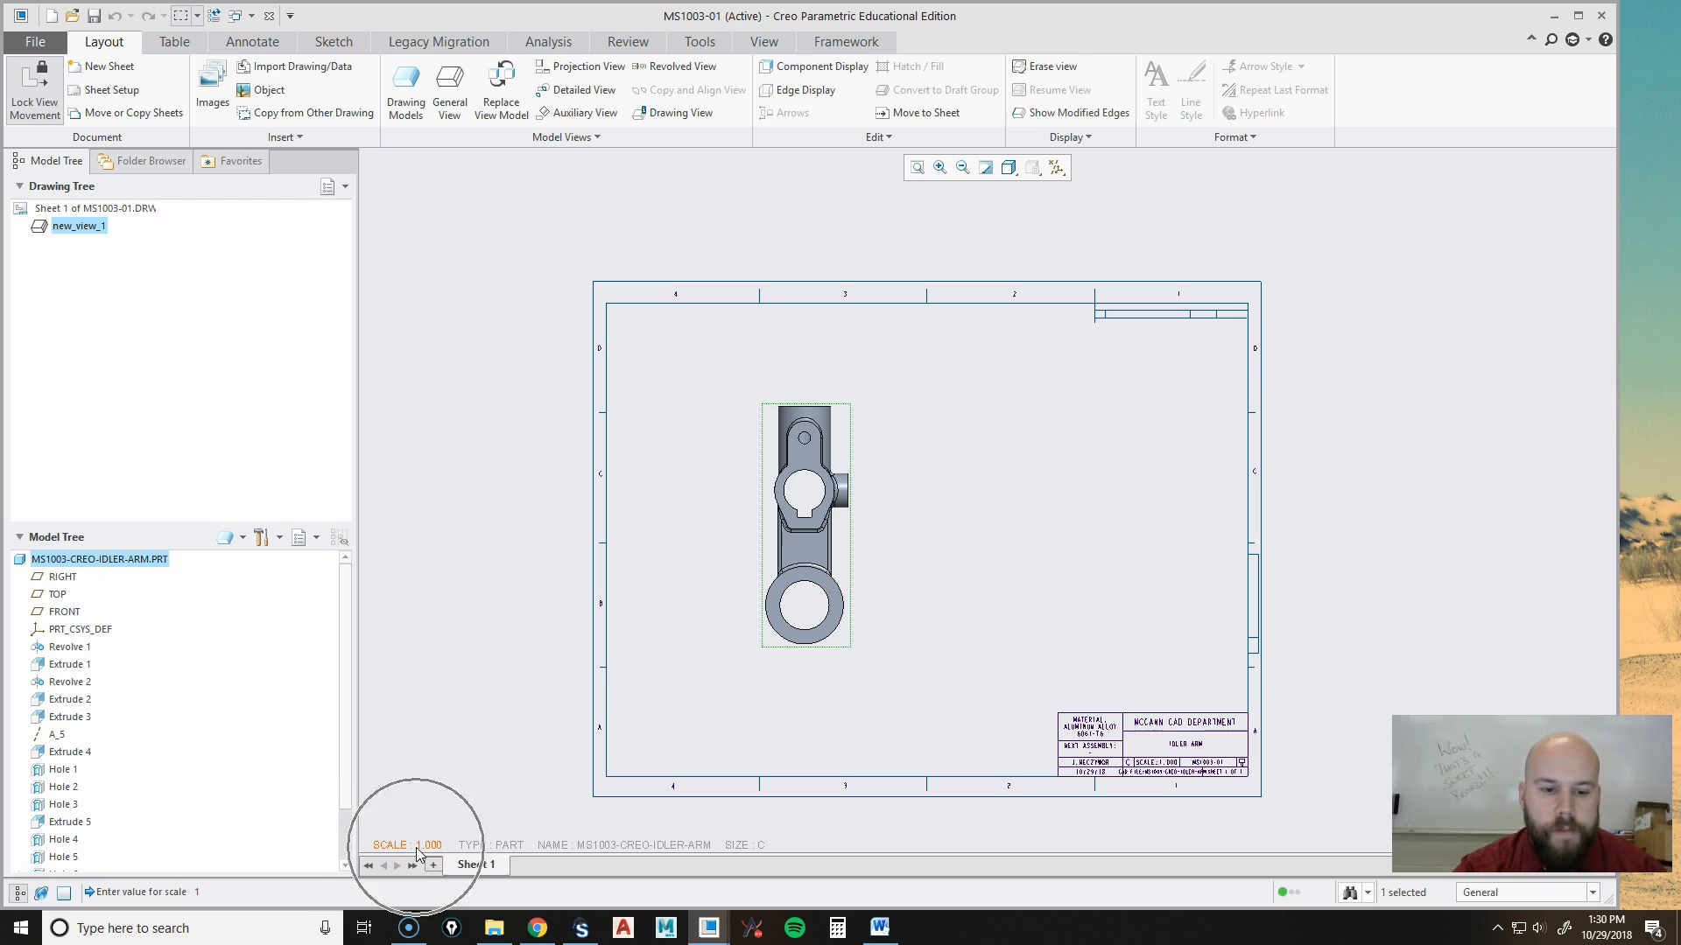
Unlock view movement and move the front view down and left, into the lower-left area of the sheet.
{"action": "left_click", "coordinate": [837, 538]}
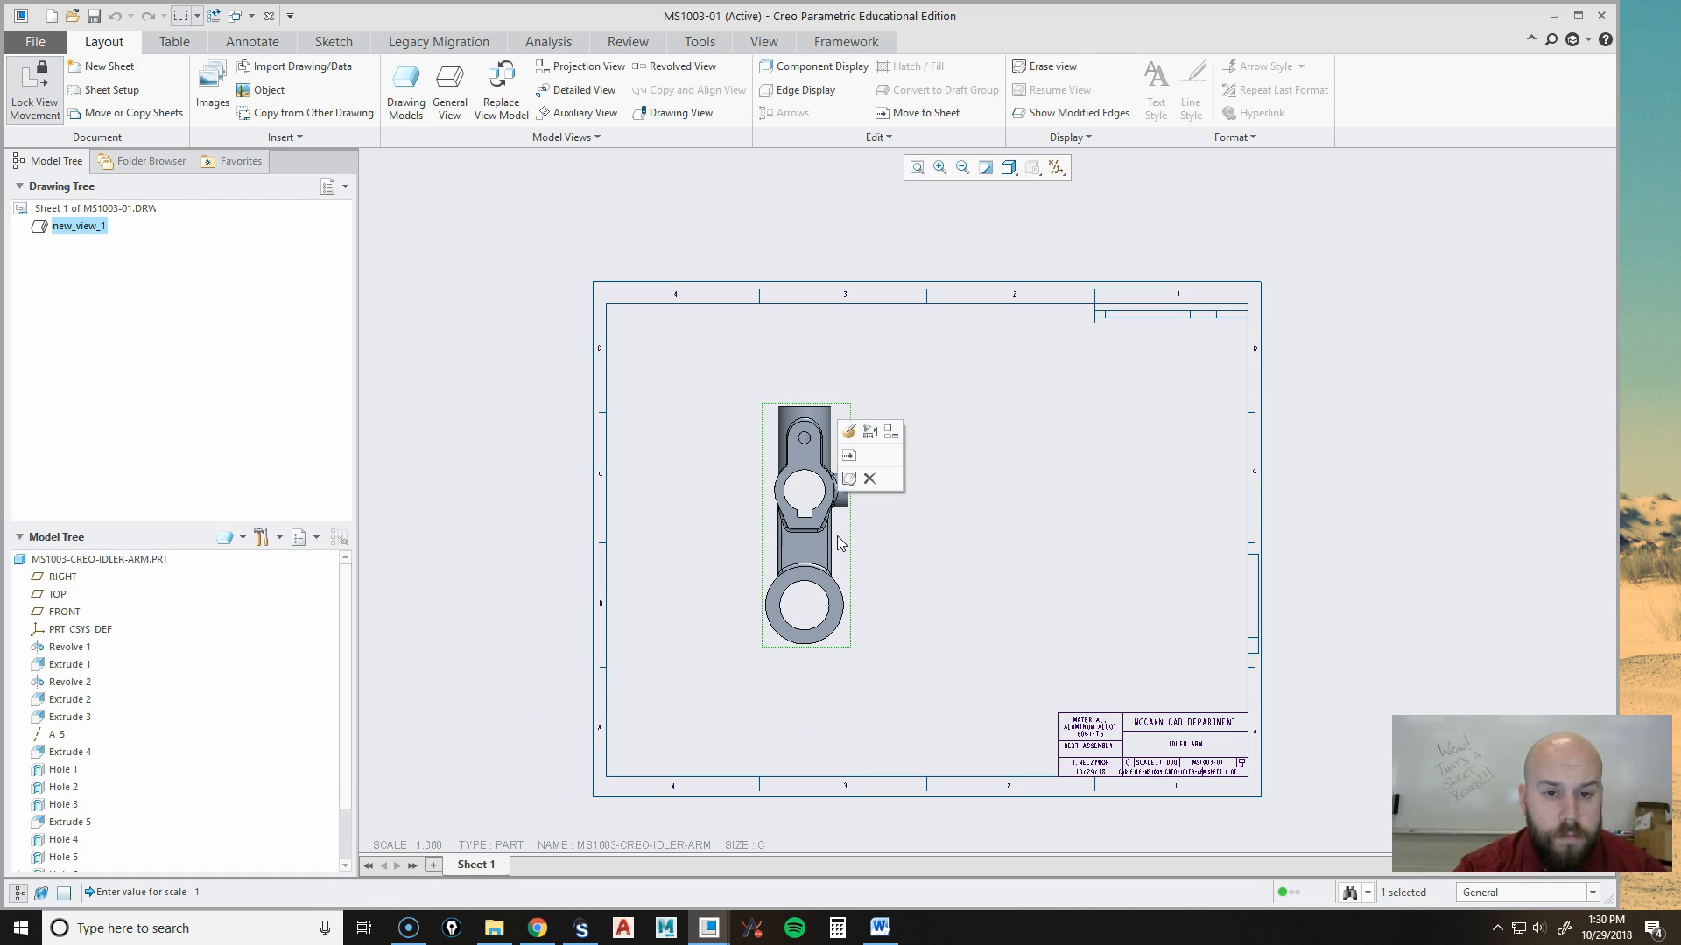
{"action": "left_click", "coordinate": [26, 96]}
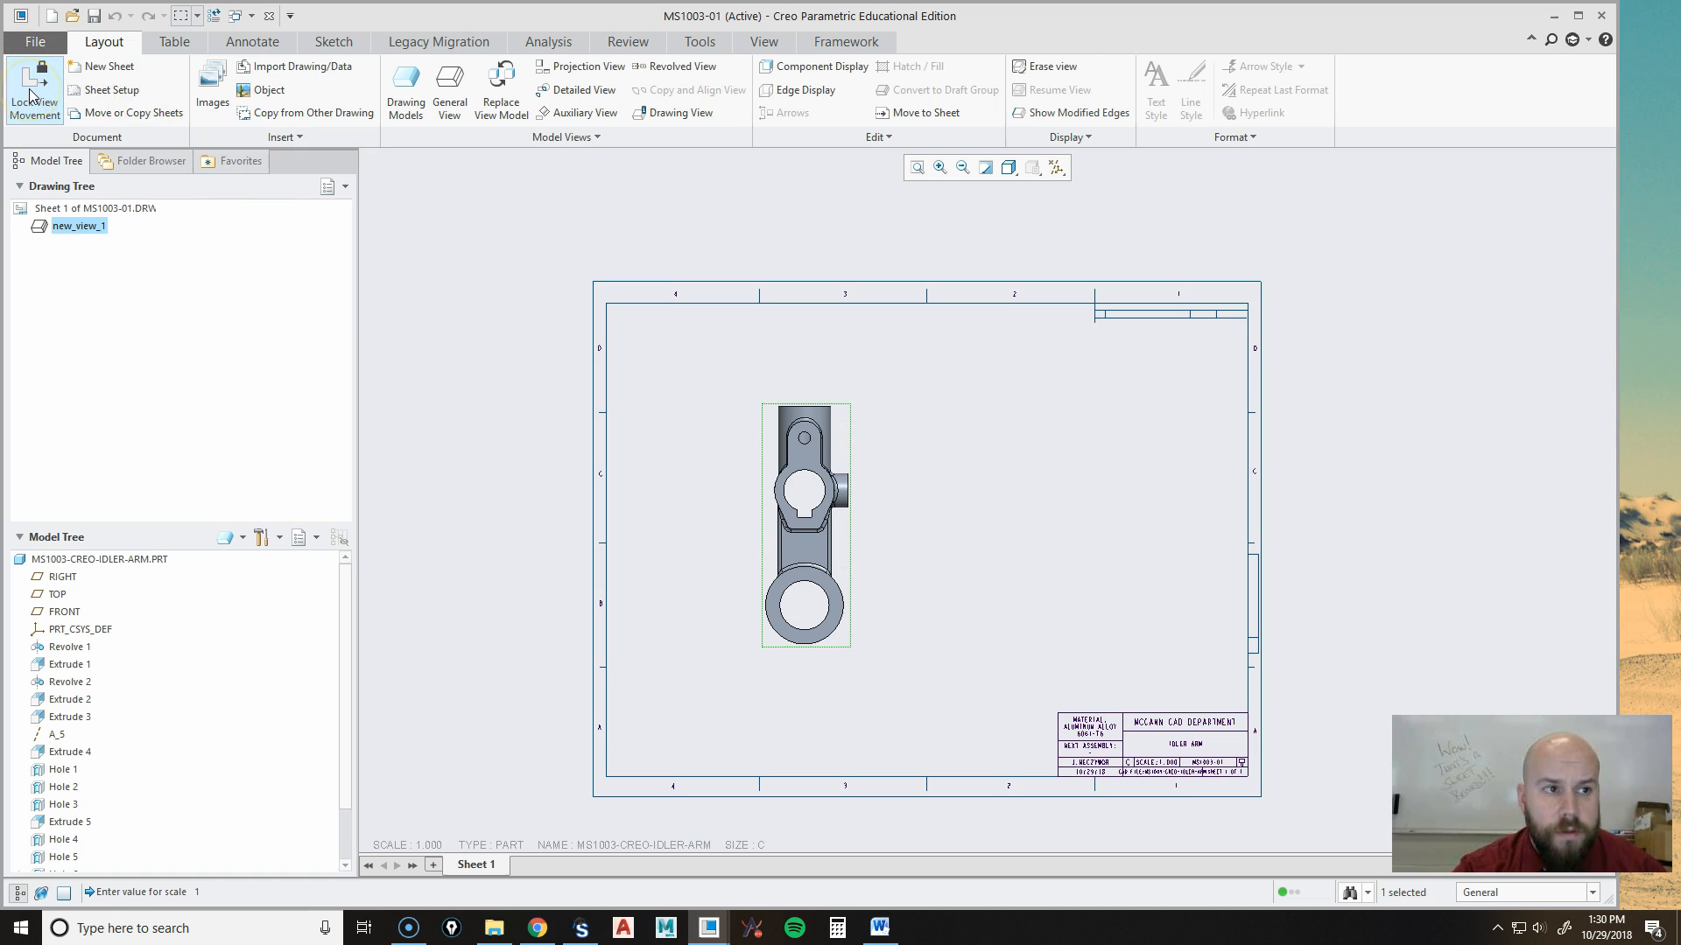
{"action": "left_click", "coordinate": [29, 96]}
{"action": "left_click_drag", "start_coordinate": [801, 525], "coordinate": [746, 591]}
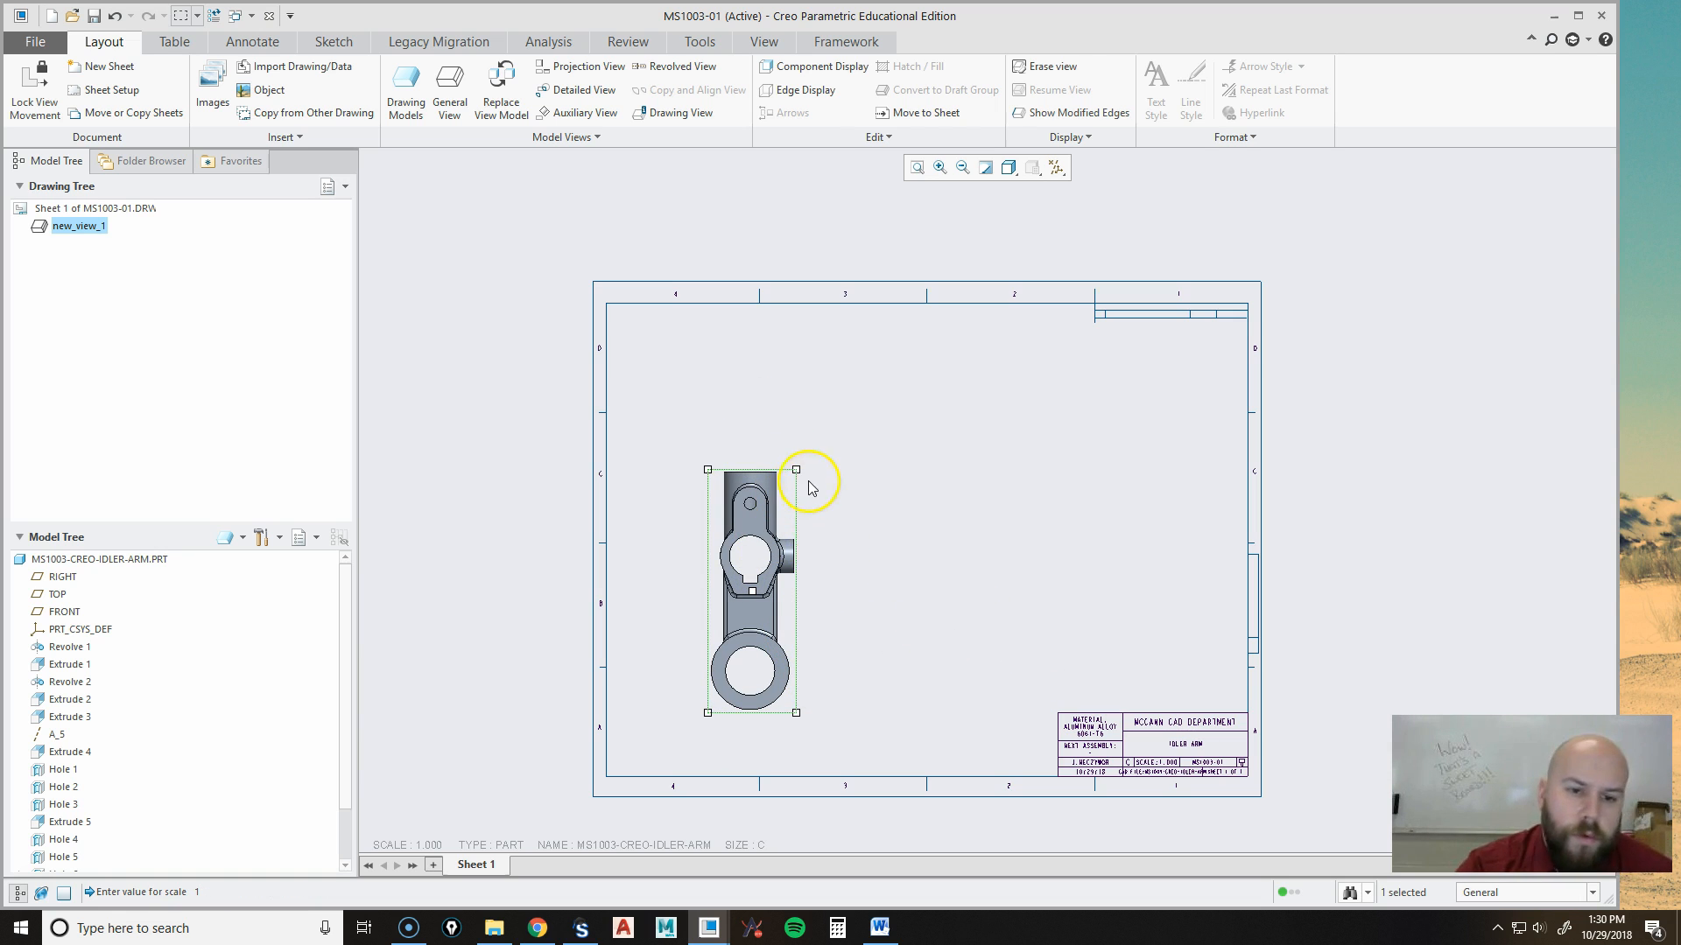
{"action": "left_click", "coordinate": [991, 496]}
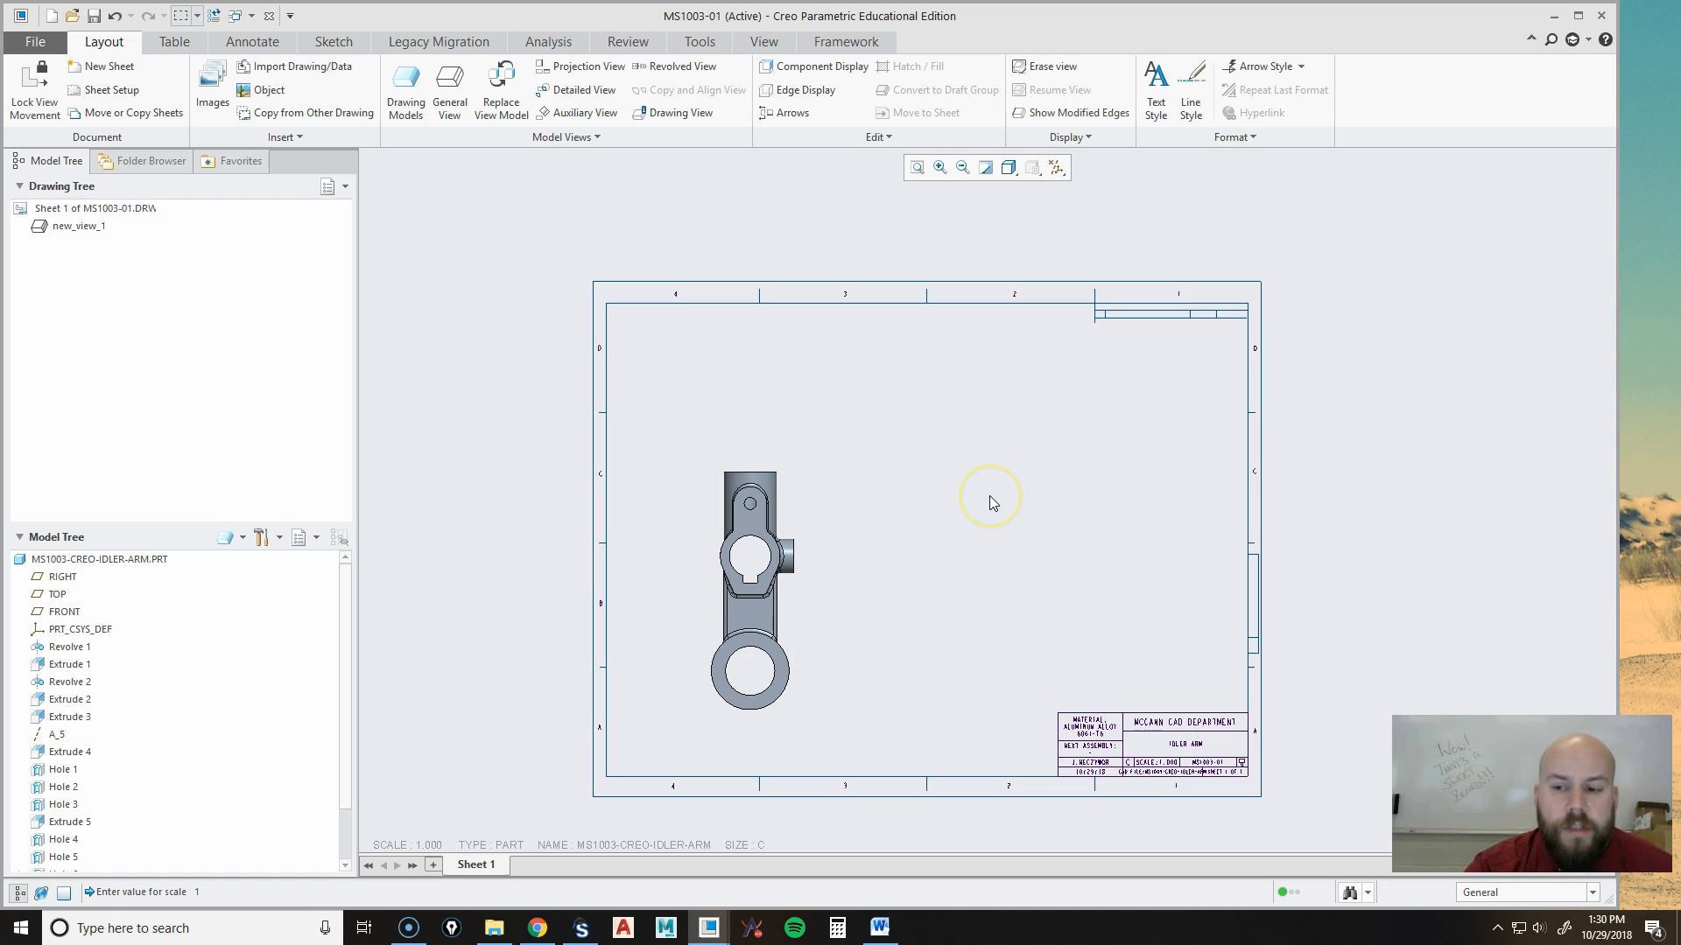
Insert a second general view in the default isometric orientation in the upper-right area of the sheet.
{"action": "right_click", "coordinate": [1095, 407]}
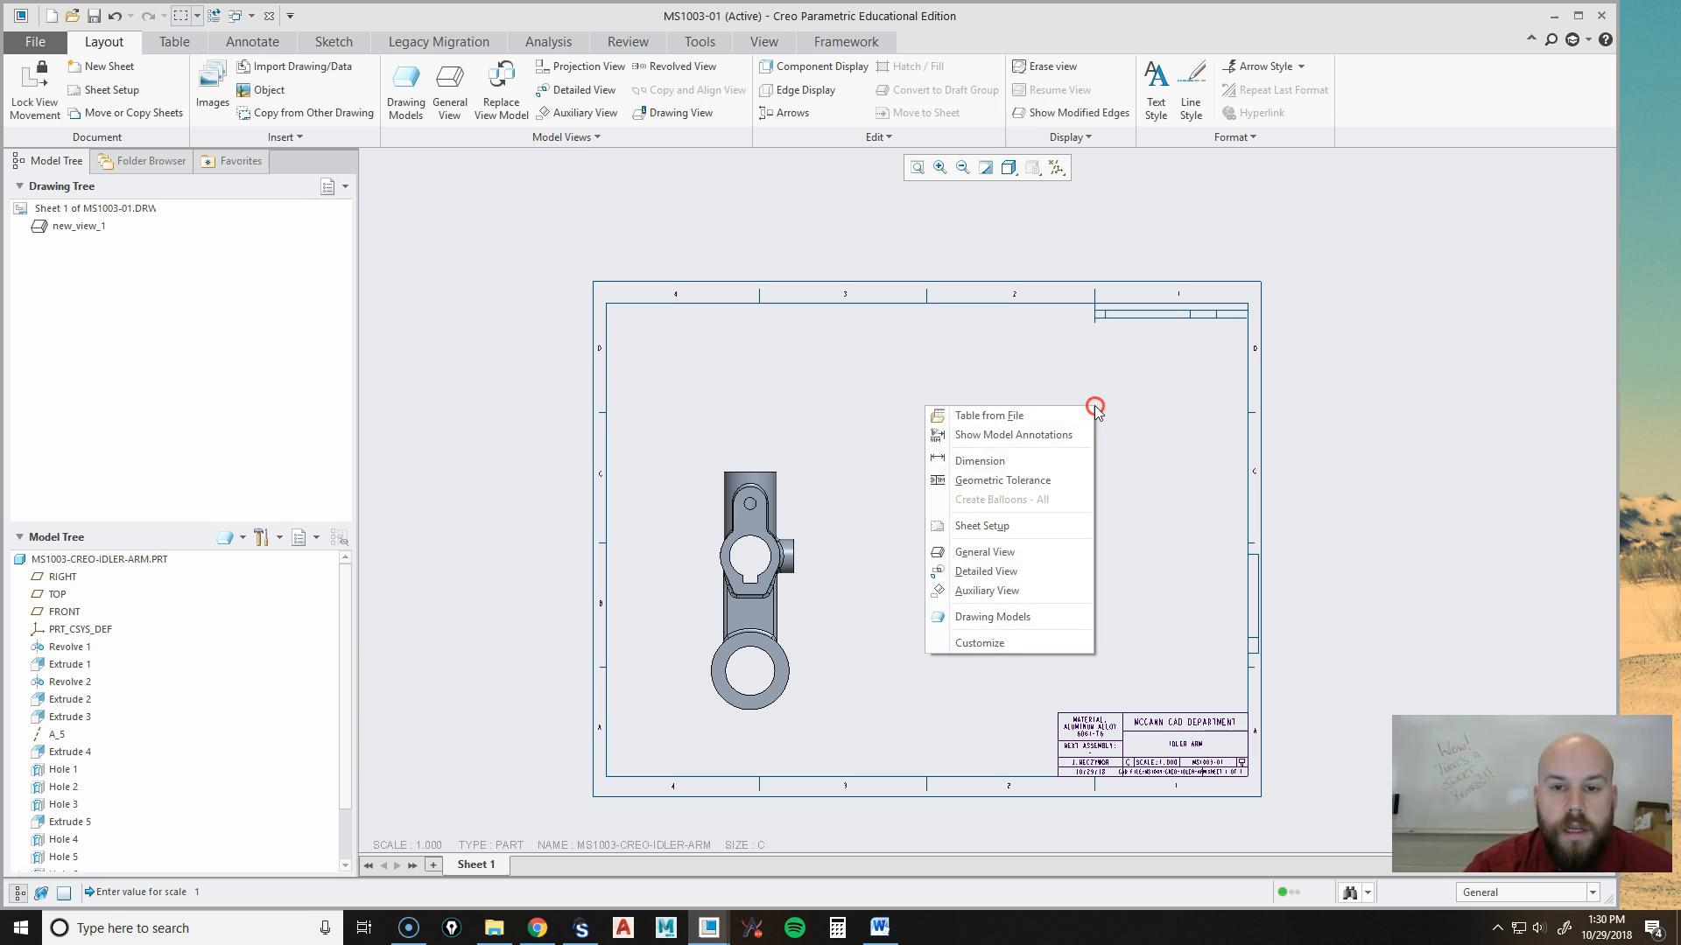
{"action": "left_click", "coordinate": [993, 552]}
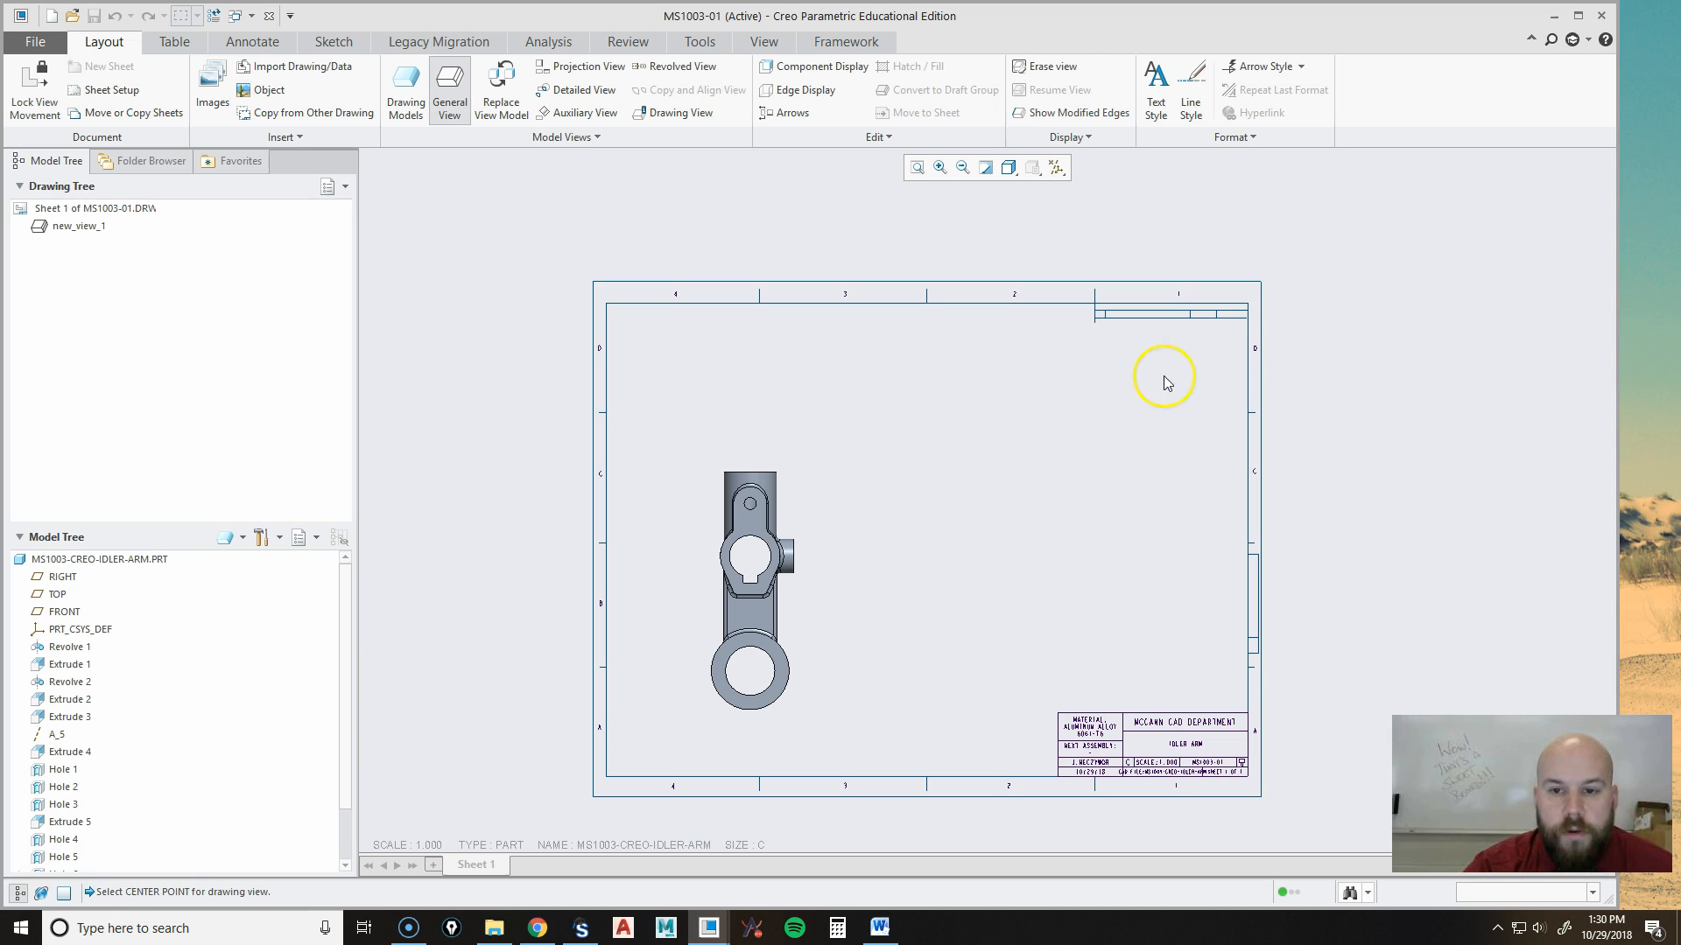
{"action": "left_click", "coordinate": [1167, 382]}
{"action": "left_click", "coordinate": [1582, 546]}
{"action": "left_click", "coordinate": [1177, 399]}
{"action": "left_click", "coordinate": [1344, 402]}
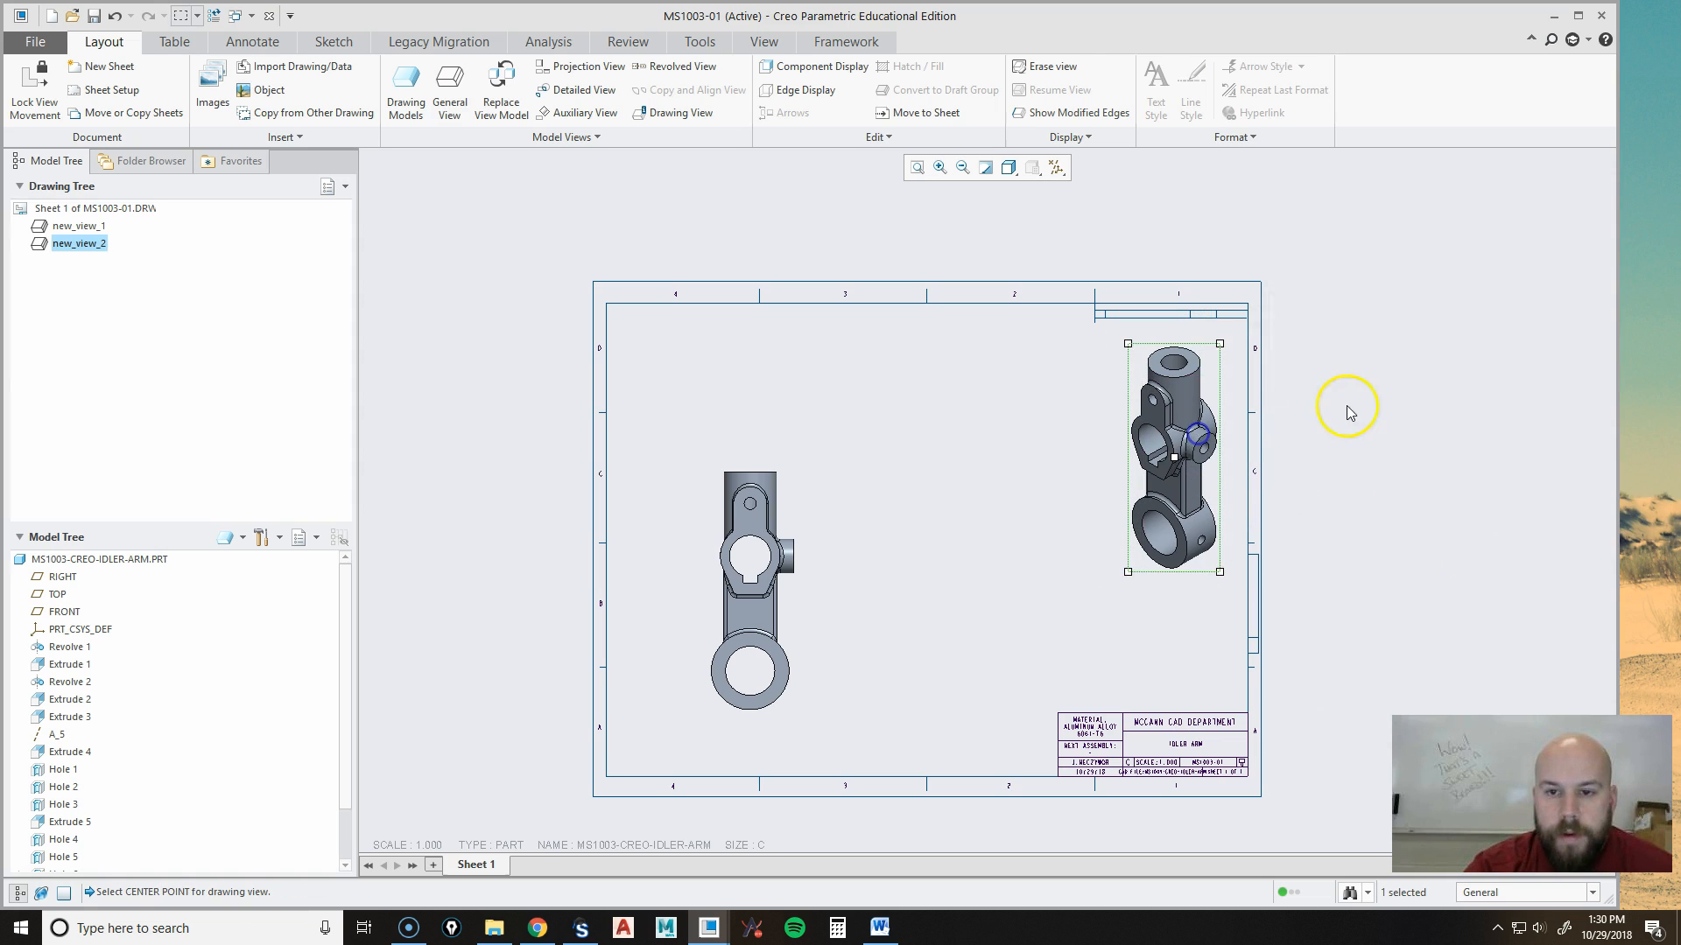
Examine the idler arm's features in the isometric view and compare them with the front view.
{"action": "scroll", "coordinate": [1194, 417], "scroll_direction": "up", "scroll_amount": 4}
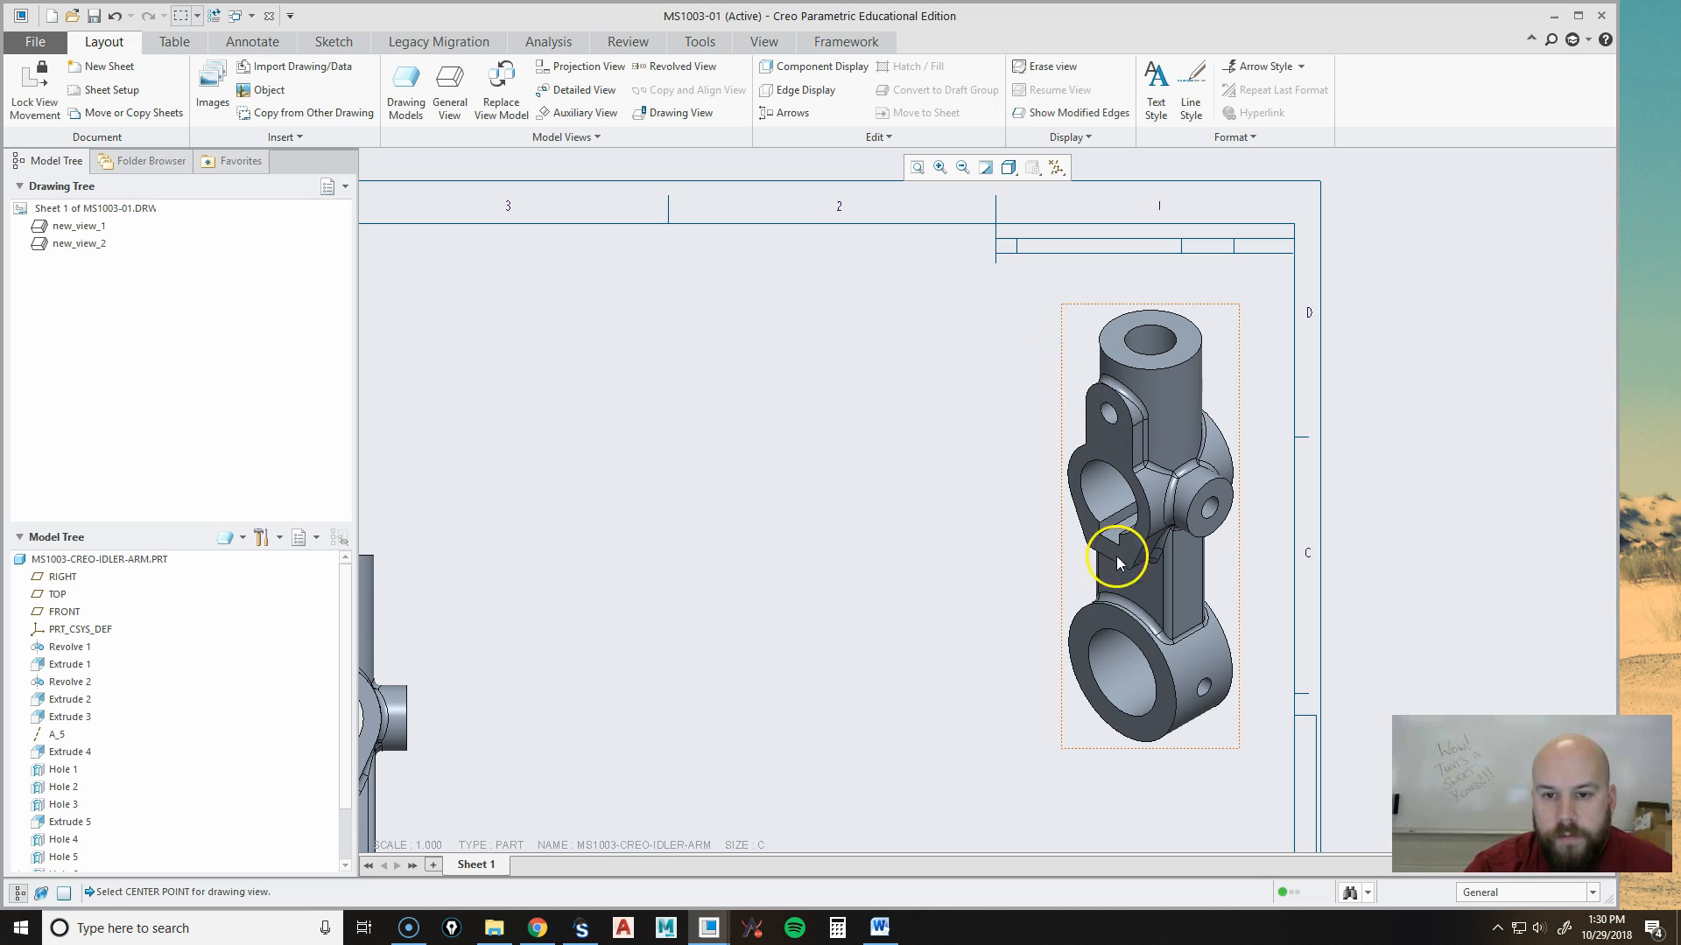
{"action": "mouse_move", "coordinate": [814, 589]}
{"action": "middle_mouse_down"}
{"action": "mouse_move", "coordinate": [1020, 488]}
{"action": "mouse_move", "coordinate": [886, 614]}
{"action": "middle_mouse_up"}
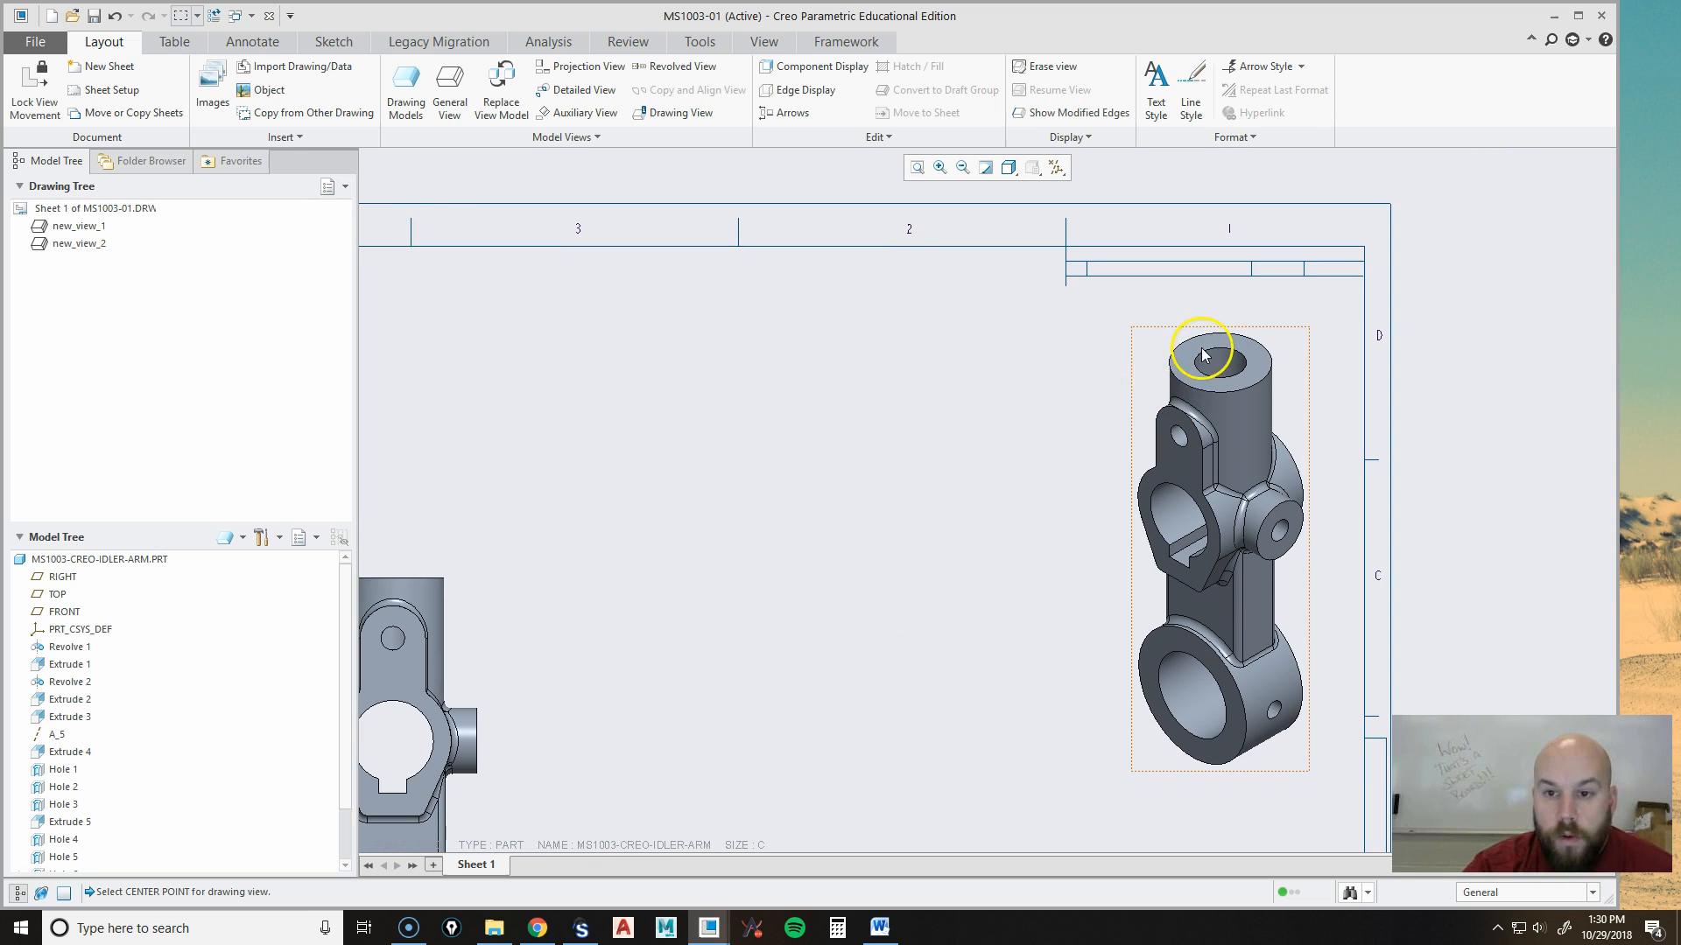
{"action": "mouse_move", "coordinate": [933, 599]}
{"action": "middle_mouse_down"}
{"action": "mouse_move", "coordinate": [954, 526]}
{"action": "mouse_move", "coordinate": [1032, 451]}
{"action": "middle_mouse_up"}
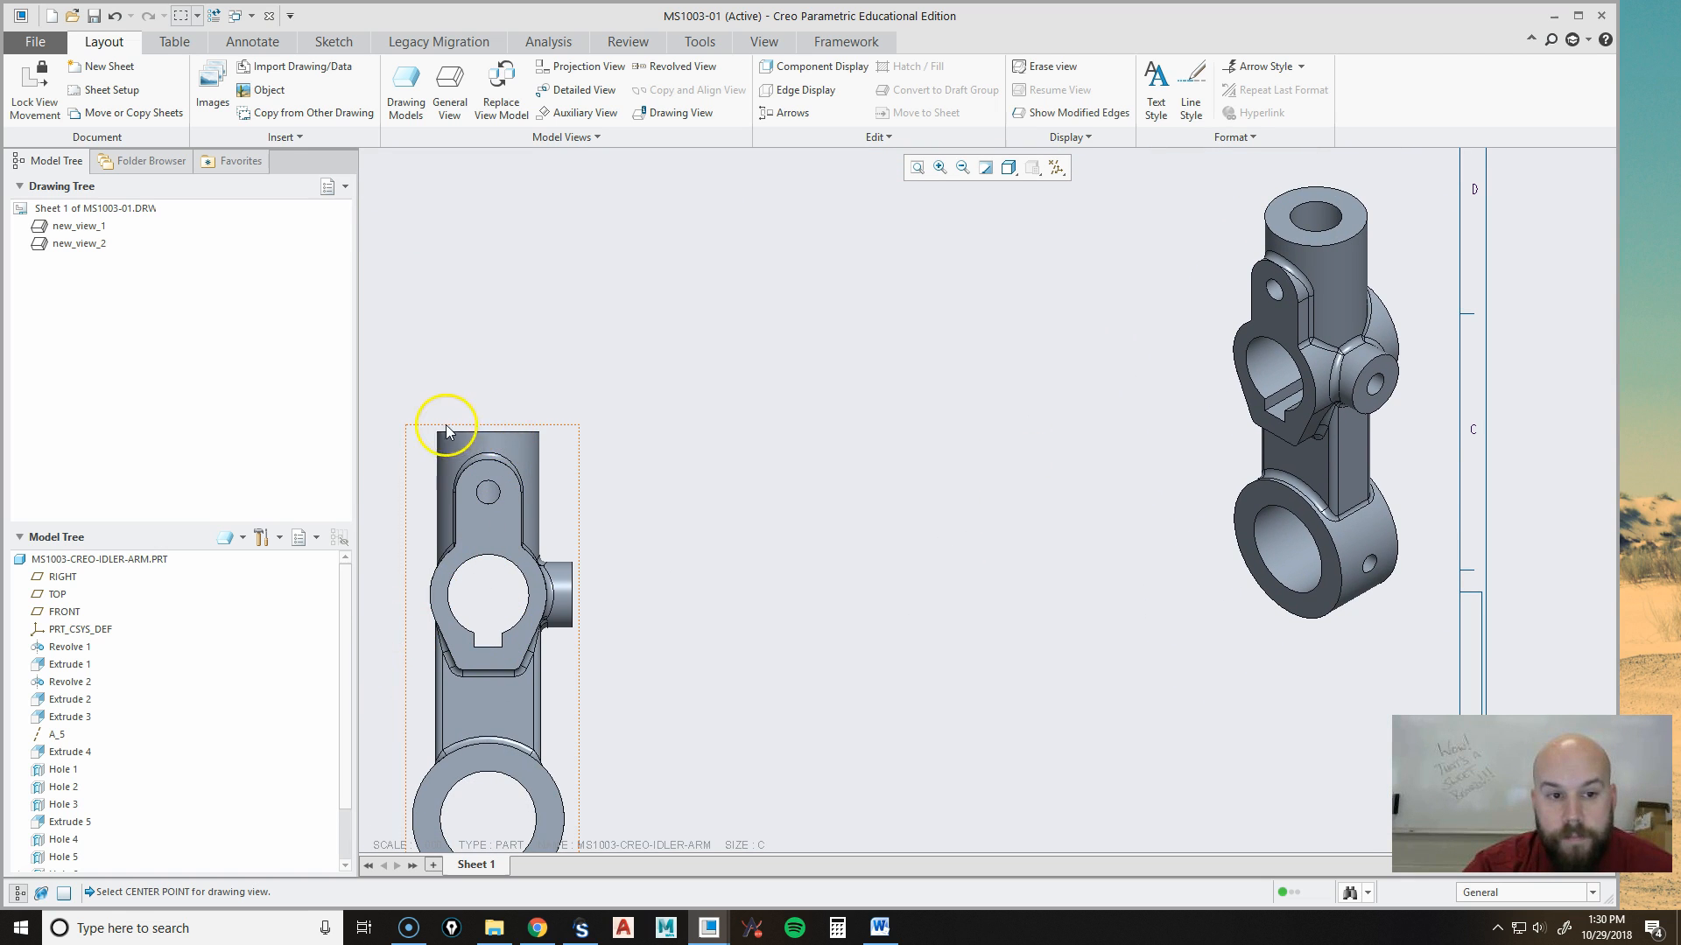
{"action": "mouse_move", "coordinate": [843, 463]}
{"action": "middle_mouse_down"}
{"action": "mouse_move", "coordinate": [893, 619]}
{"action": "mouse_move", "coordinate": [914, 630]}
{"action": "mouse_move", "coordinate": [682, 446]}
{"action": "mouse_move", "coordinate": [615, 460]}
{"action": "middle_mouse_up"}
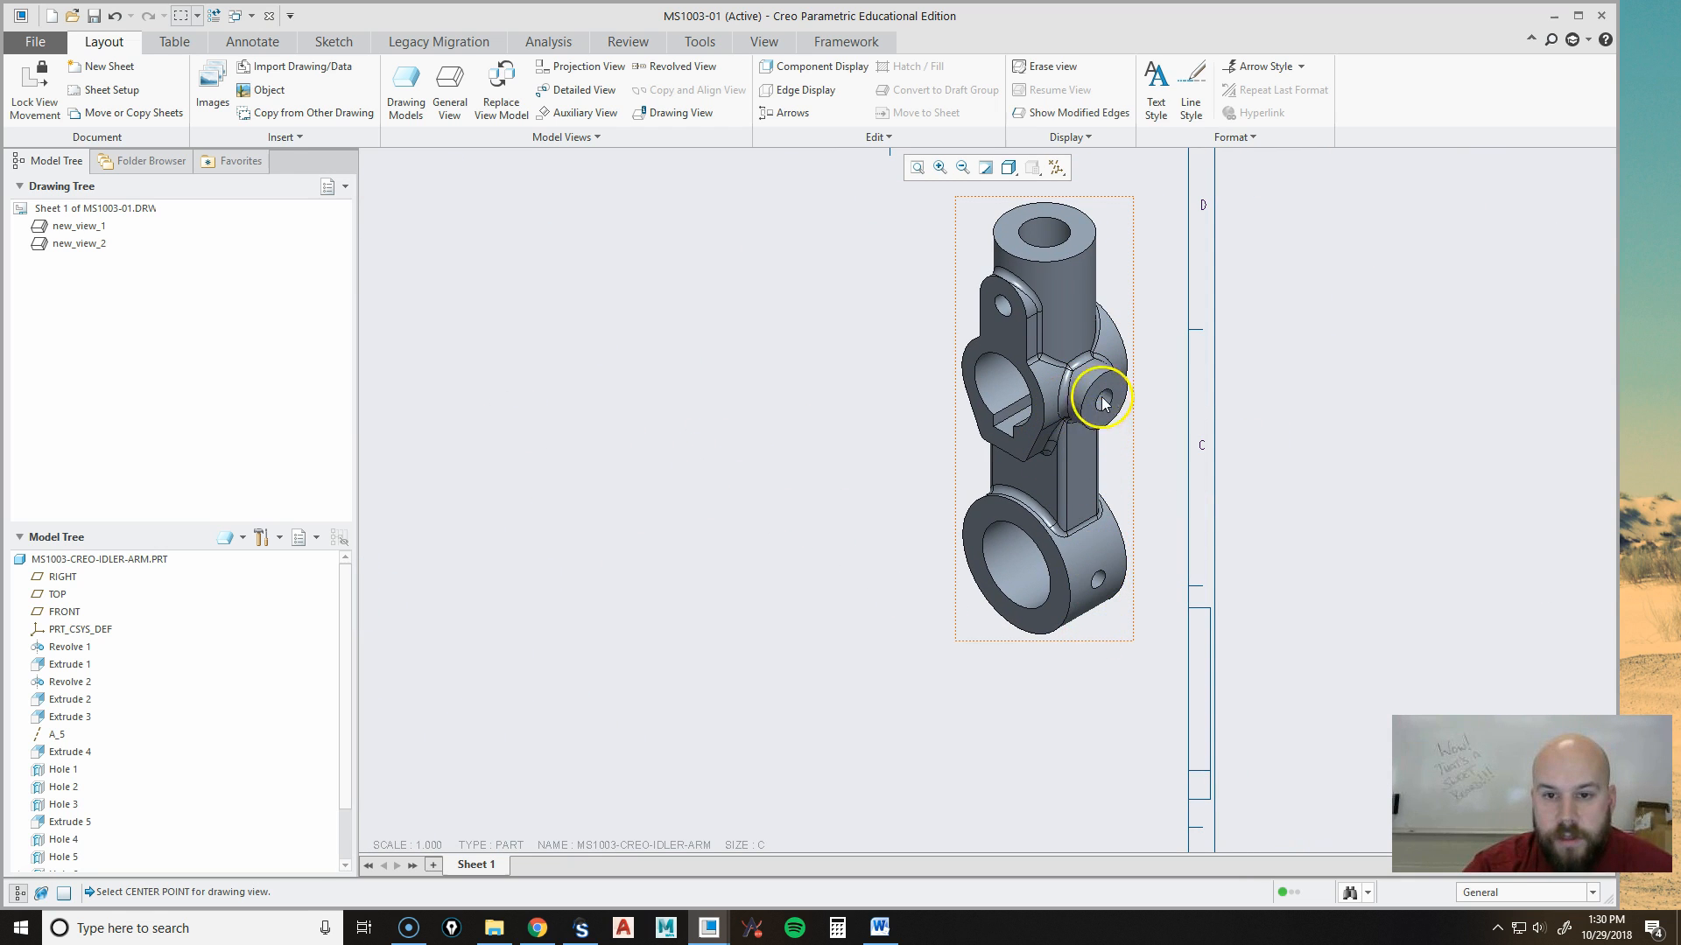
{"action": "middle_click_drag", "start_coordinate": [819, 546], "coordinate": [1110, 471]}
{"action": "middle_click_drag", "start_coordinate": [870, 784], "coordinate": [818, 678]}
{"action": "middle_click_drag", "start_coordinate": [1009, 500], "coordinate": [965, 812]}
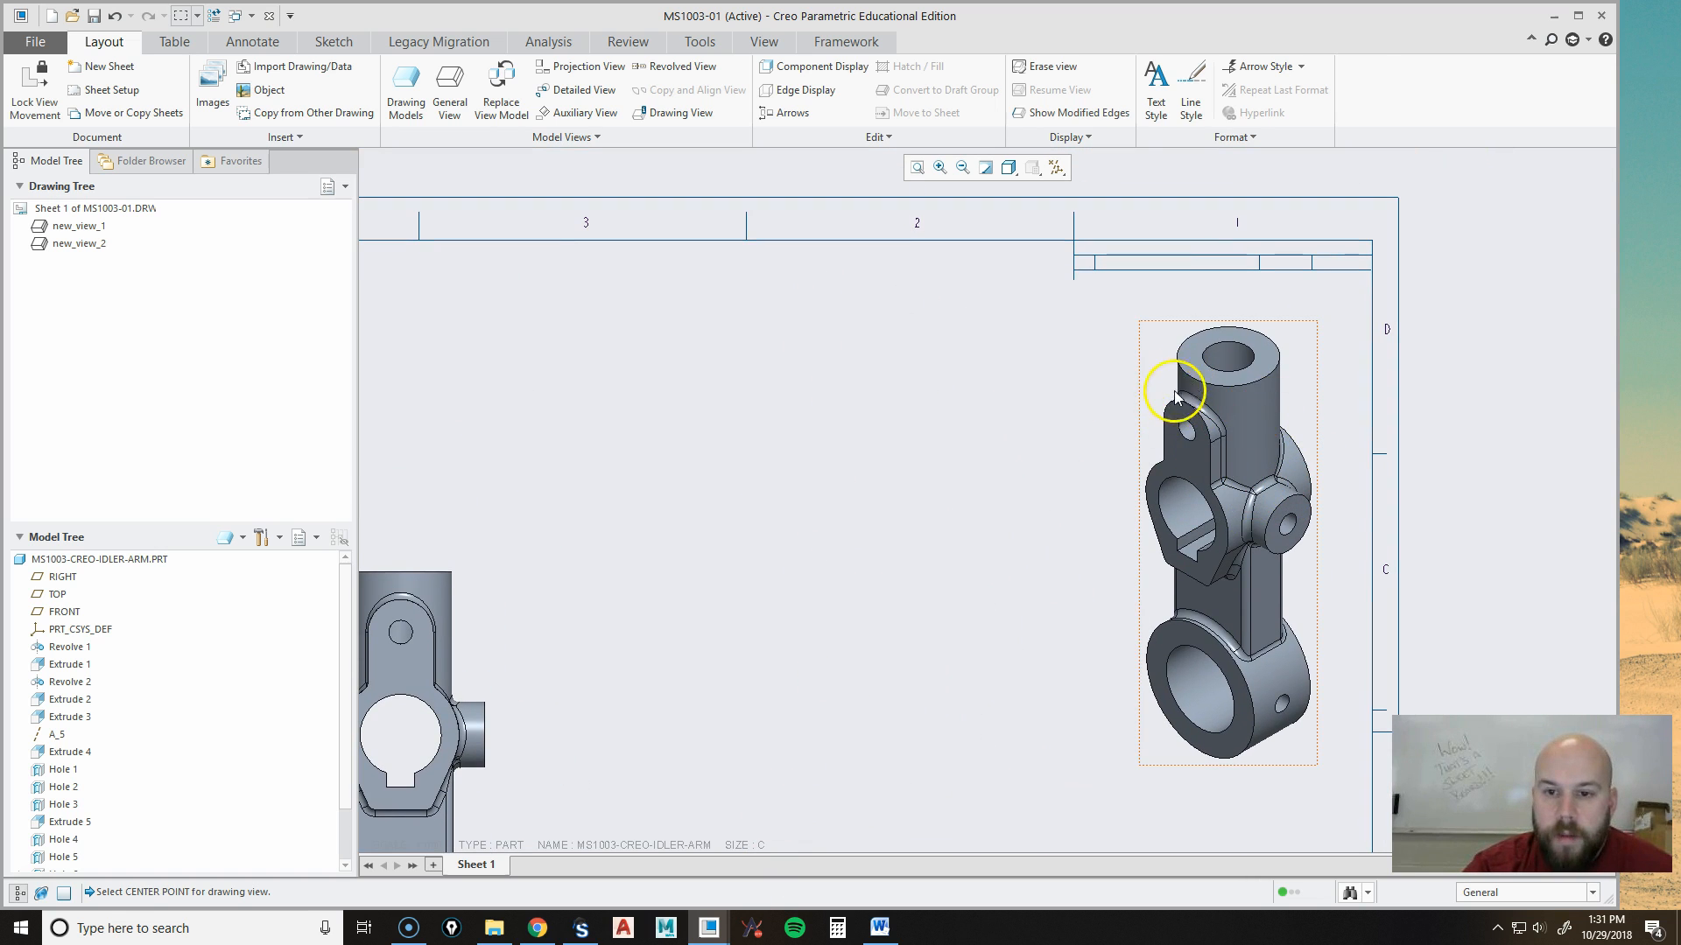
{"action": "mouse_move", "coordinate": [742, 742]}
{"action": "middle_mouse_down"}
{"action": "mouse_move", "coordinate": [754, 600]}
{"action": "mouse_move", "coordinate": [926, 565]}
{"action": "mouse_move", "coordinate": [787, 567]}
{"action": "middle_mouse_up"}
{"action": "scroll", "coordinate": [807, 627], "scroll_direction": "up", "scroll_amount": 4}
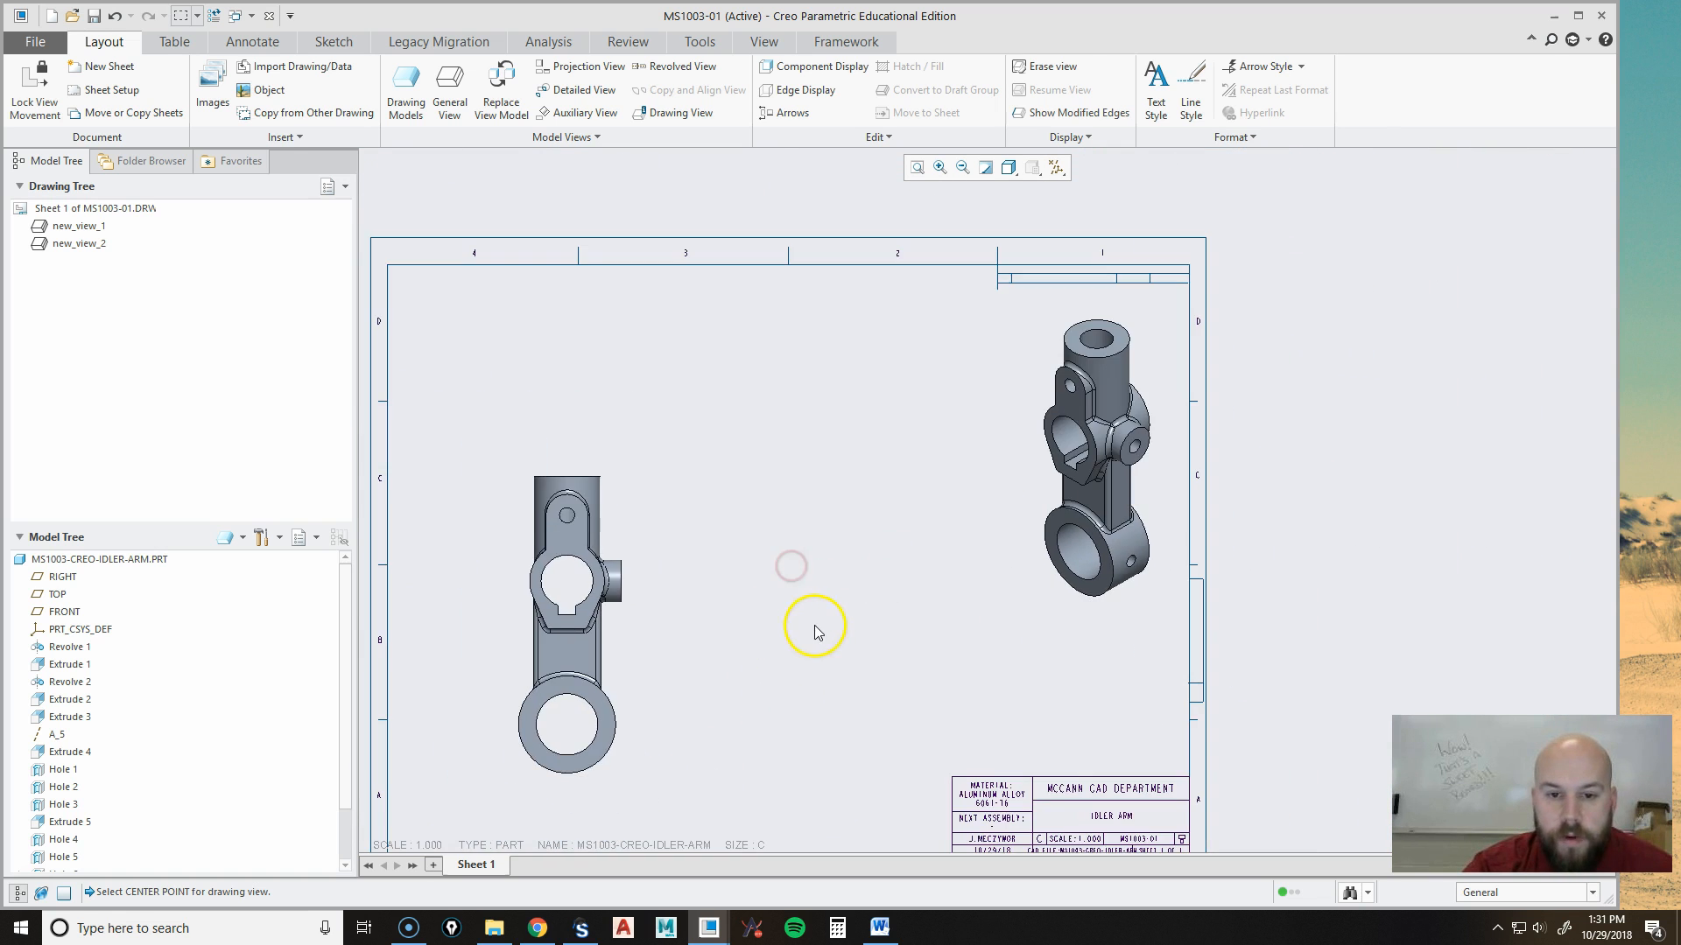
{"action": "middle_click_drag", "start_coordinate": [834, 683], "coordinate": [891, 682]}
{"action": "scroll", "coordinate": [806, 675], "scroll_direction": "down", "scroll_amount": 1}
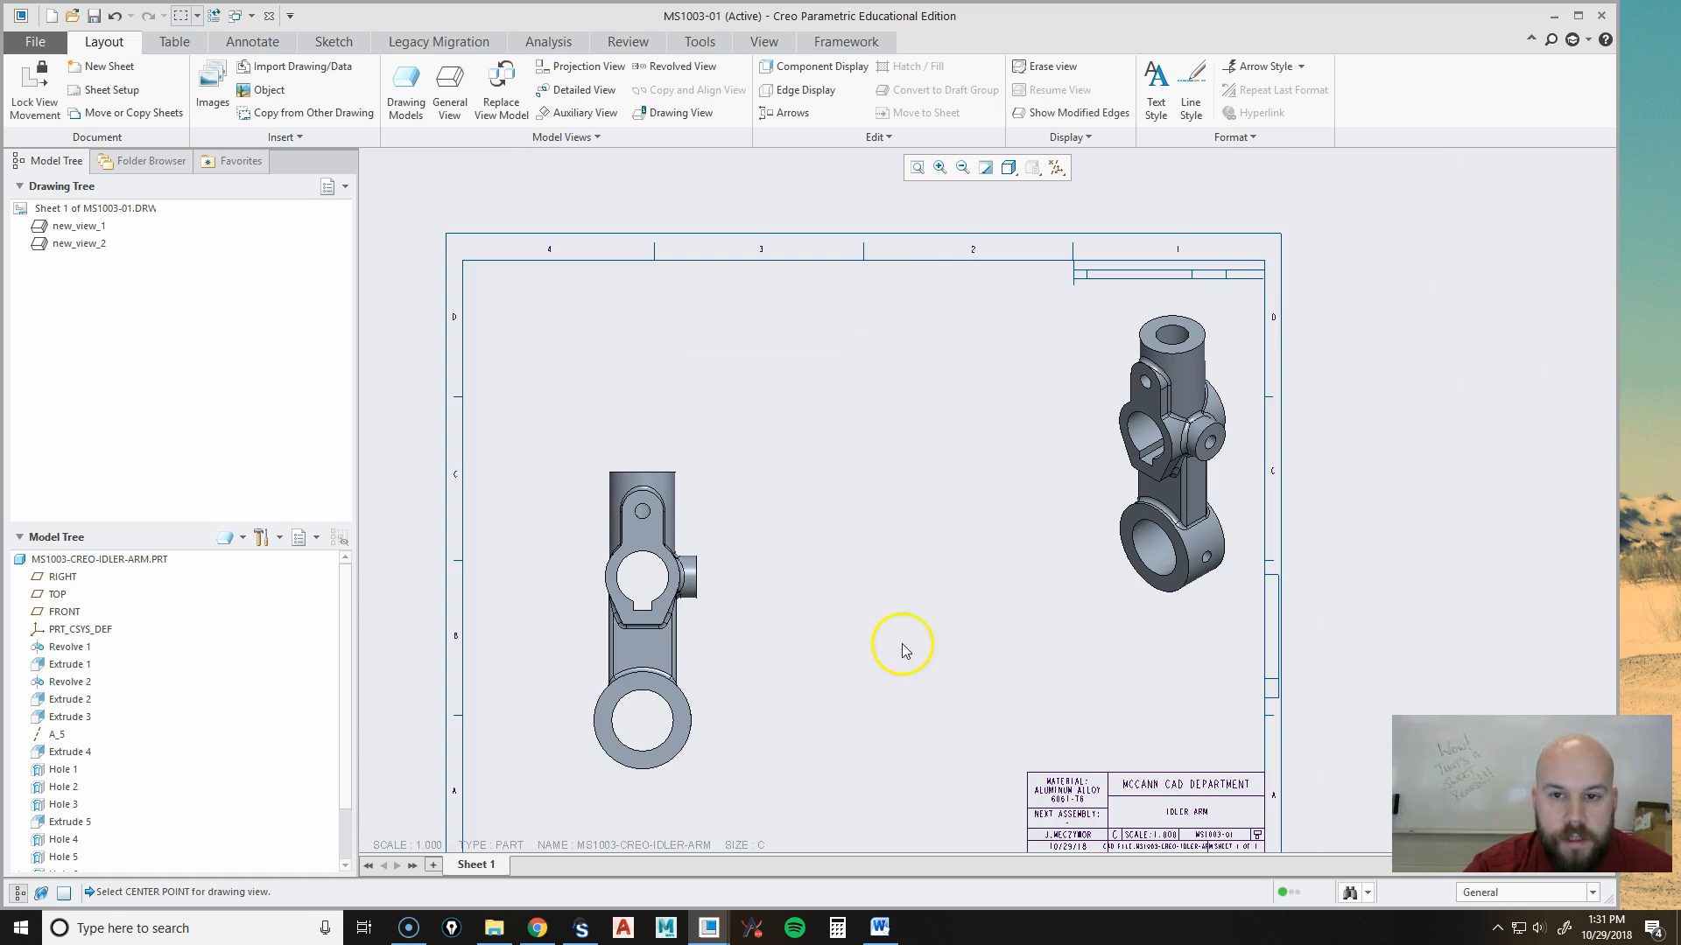
Create a projection view from the front view and place it directly above as the top view.
{"action": "left_click", "coordinate": [684, 644]}
{"action": "left_click", "coordinate": [744, 535]}
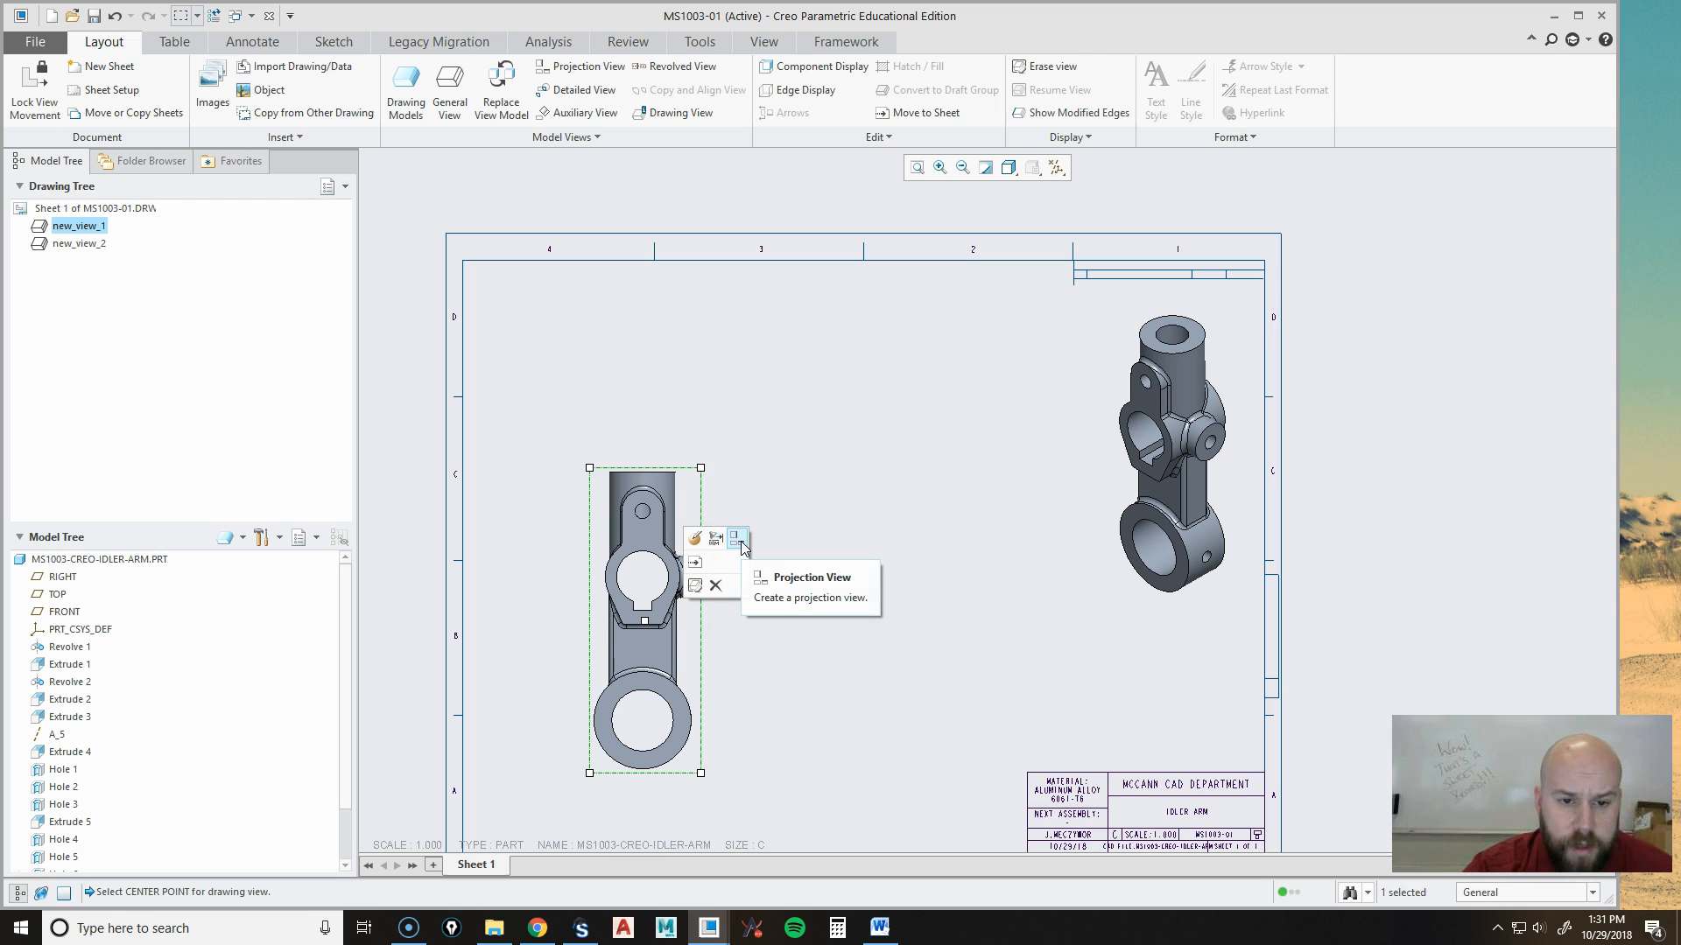
{"action": "left_click", "coordinate": [1026, 793]}
{"action": "left_click", "coordinate": [688, 644]}
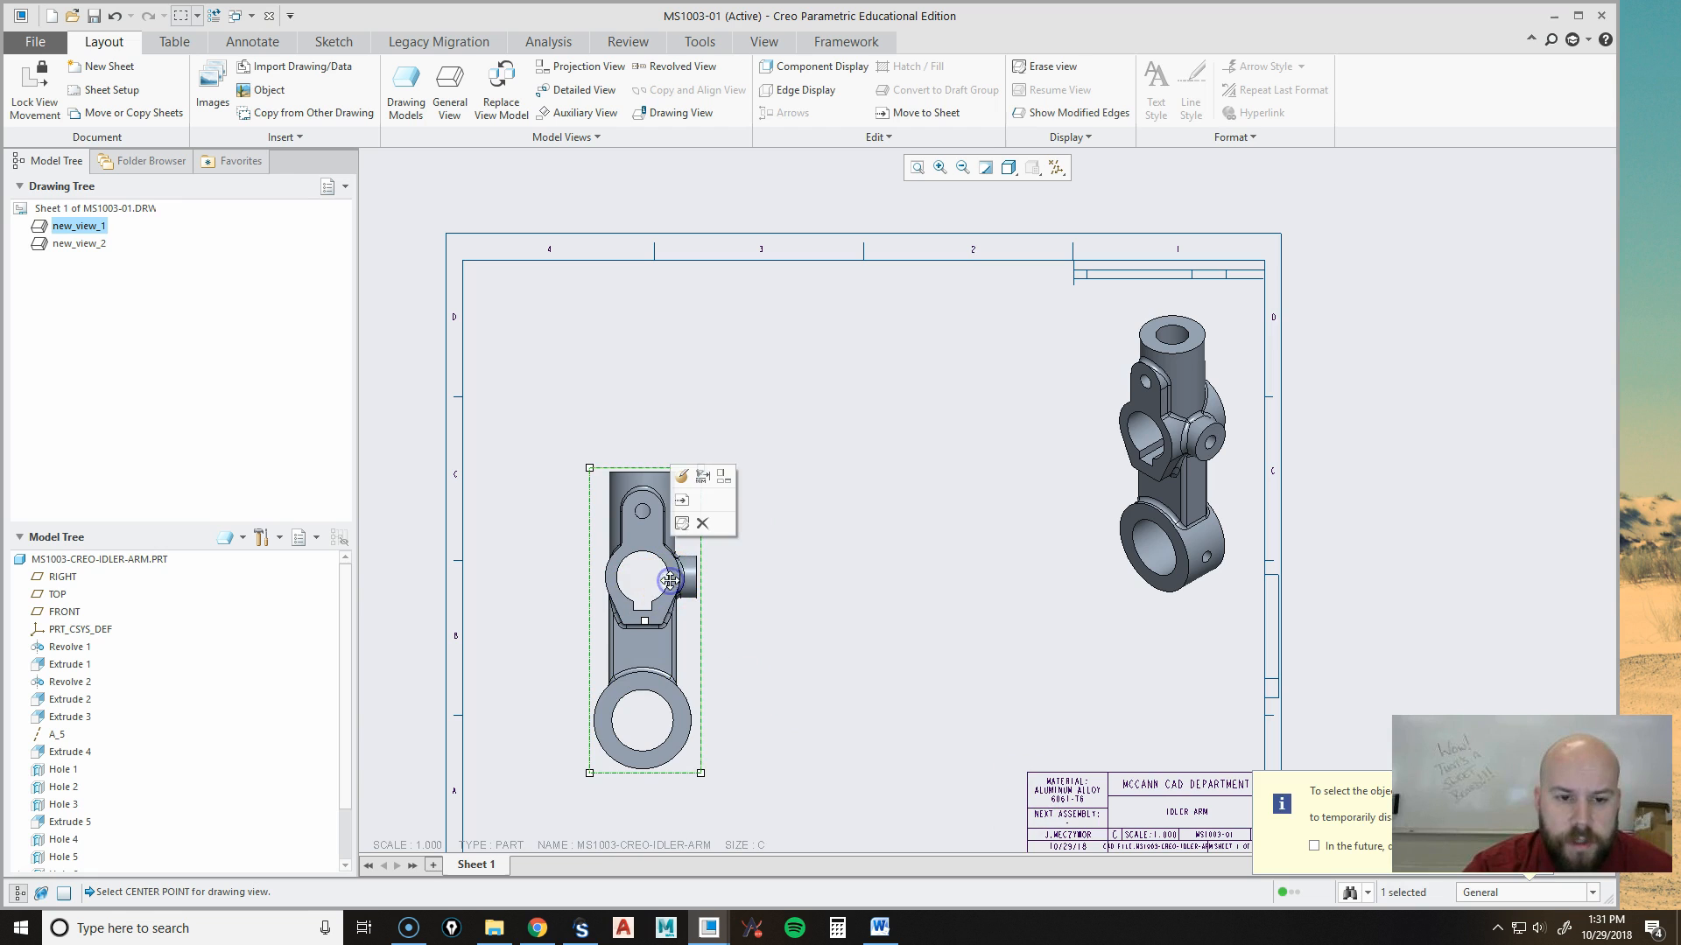
{"action": "left_click", "coordinate": [722, 479]}
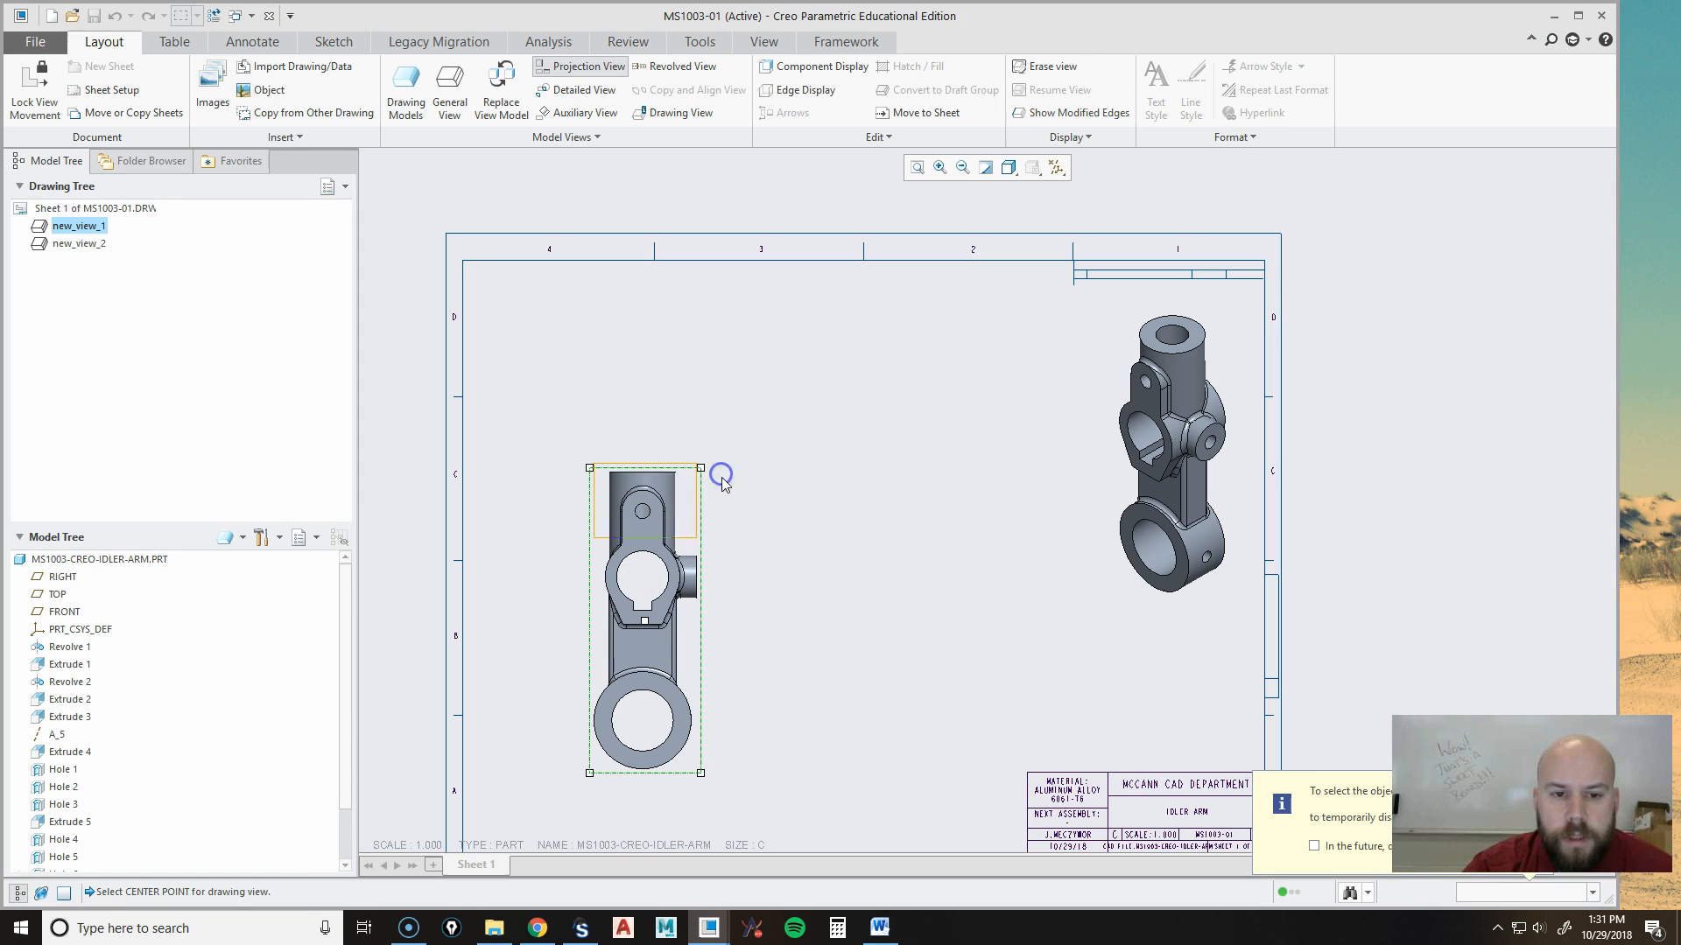
{"action": "left_click", "coordinate": [650, 354]}
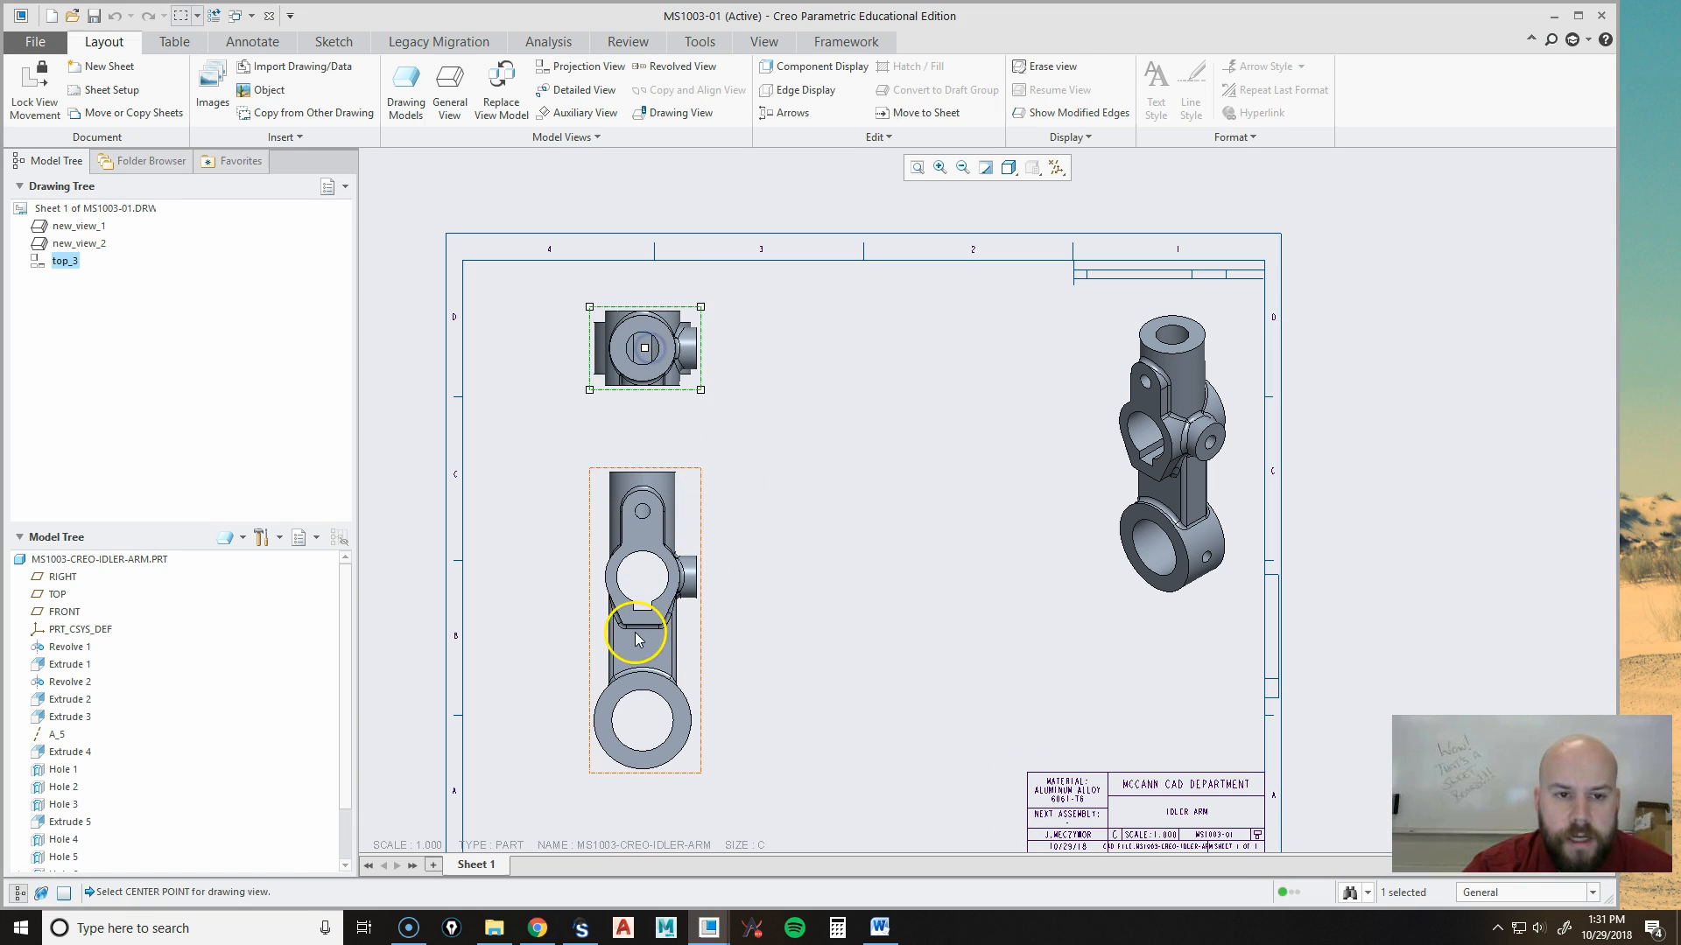
Create a projection view from the front view and place it directly to the right as the right side view.
{"action": "left_click", "coordinate": [694, 639]}
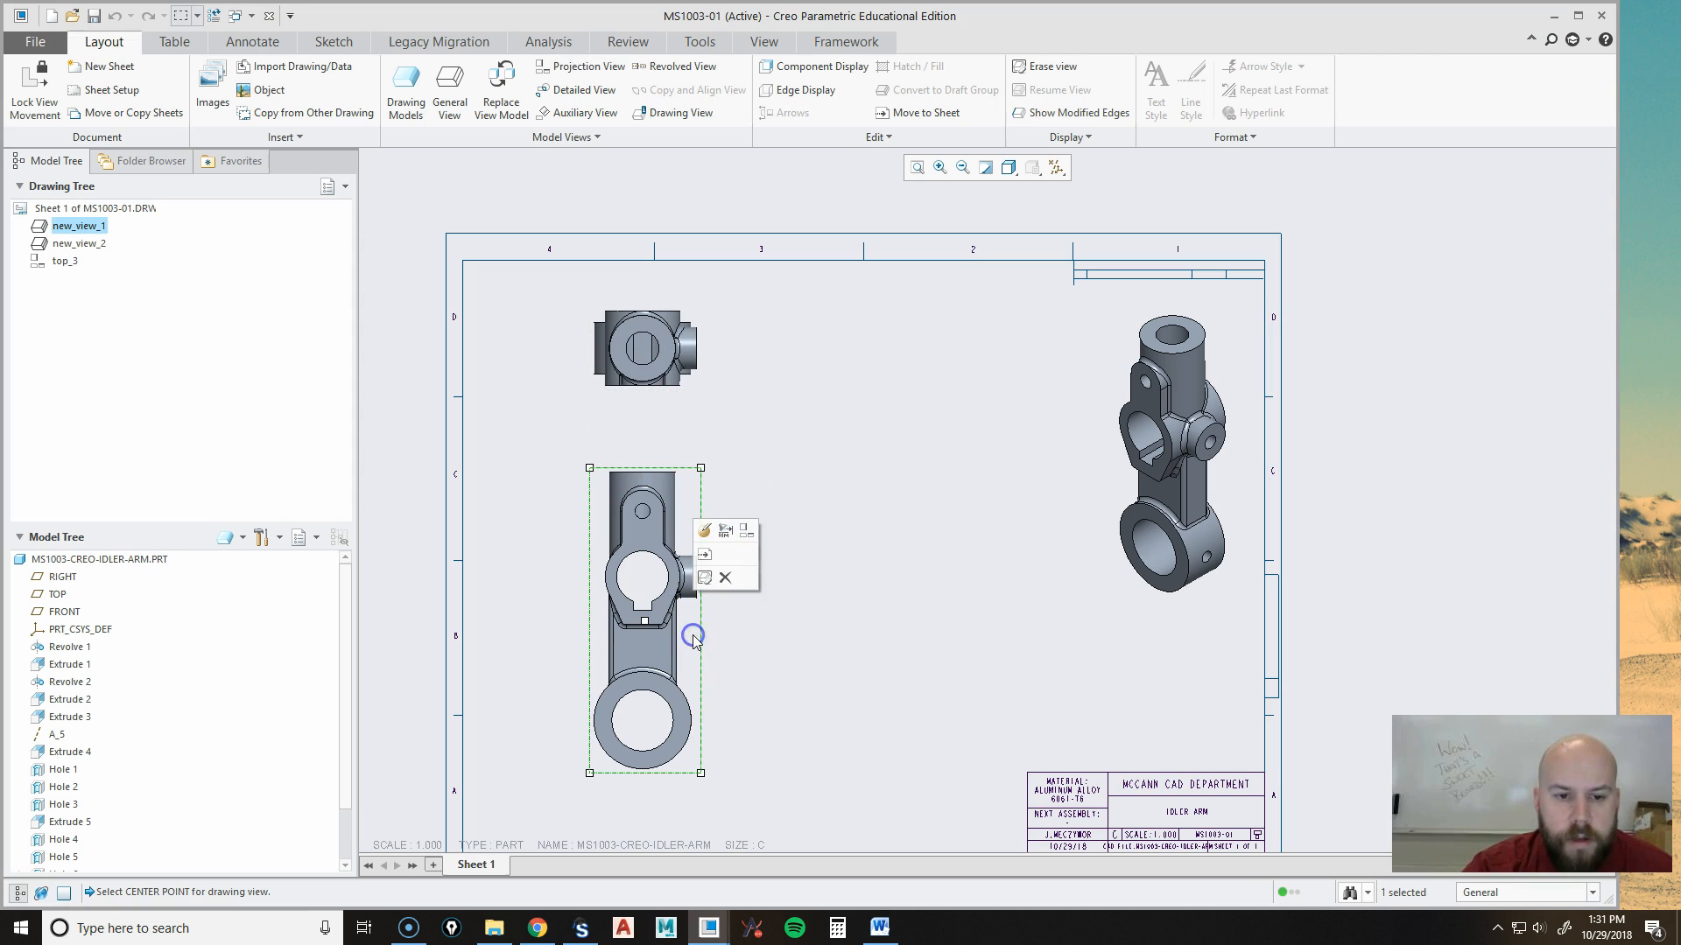
{"action": "left_click", "coordinate": [749, 533]}
{"action": "left_click", "coordinate": [939, 580]}
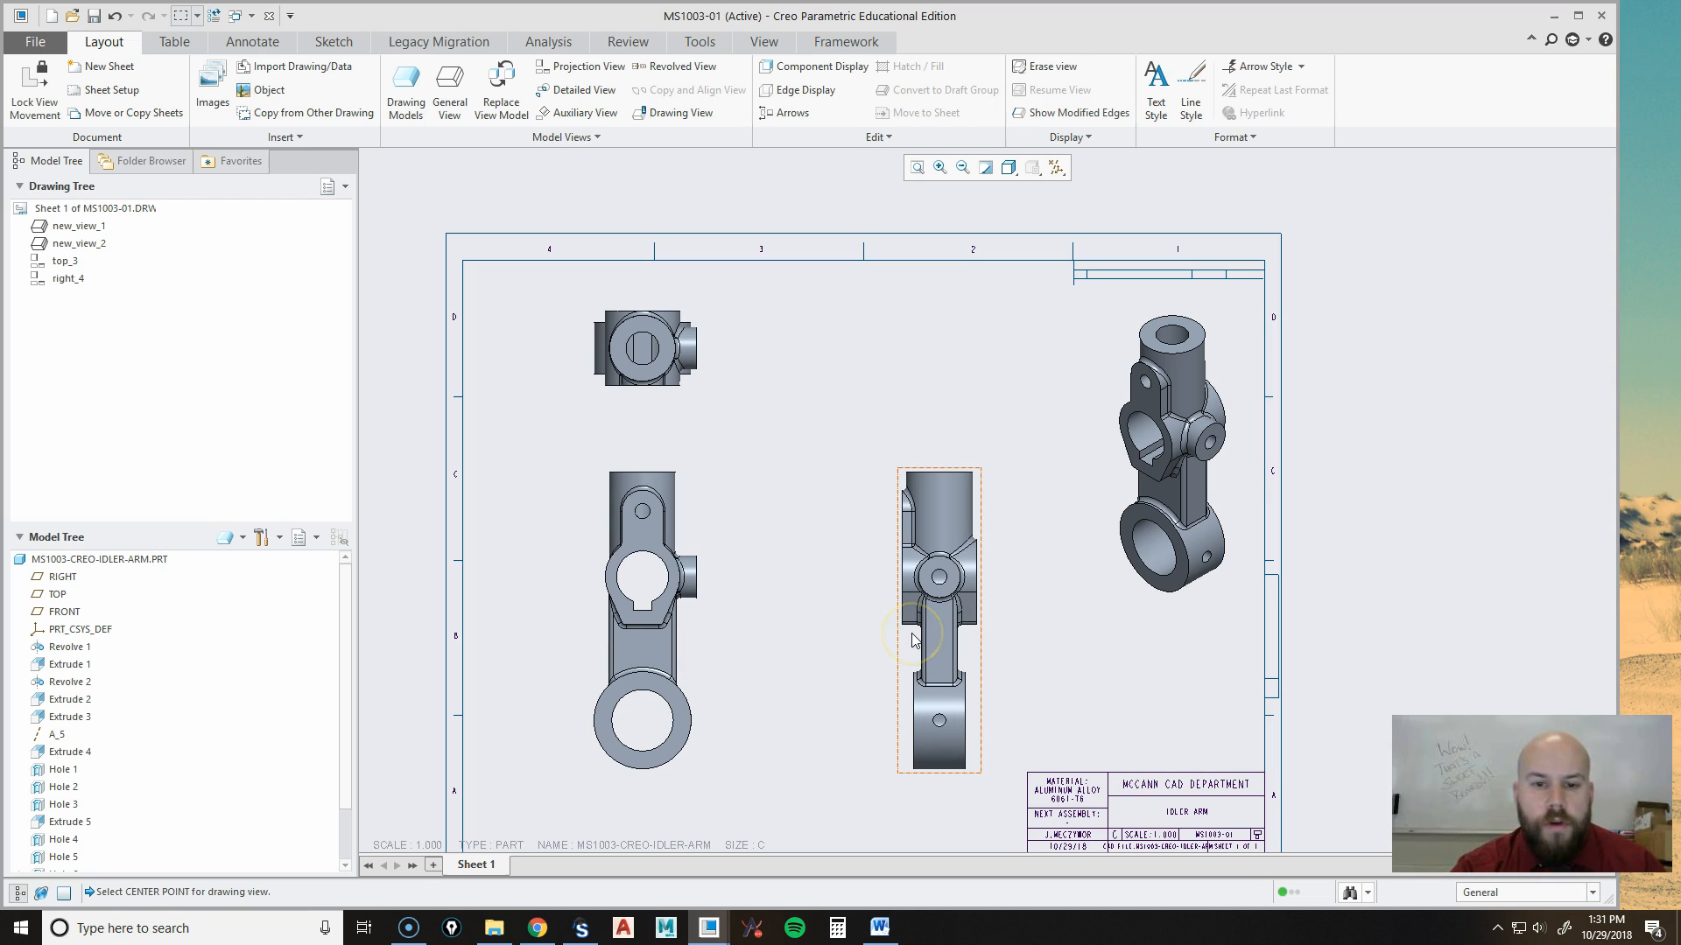
{"action": "left_click", "coordinate": [970, 531]}
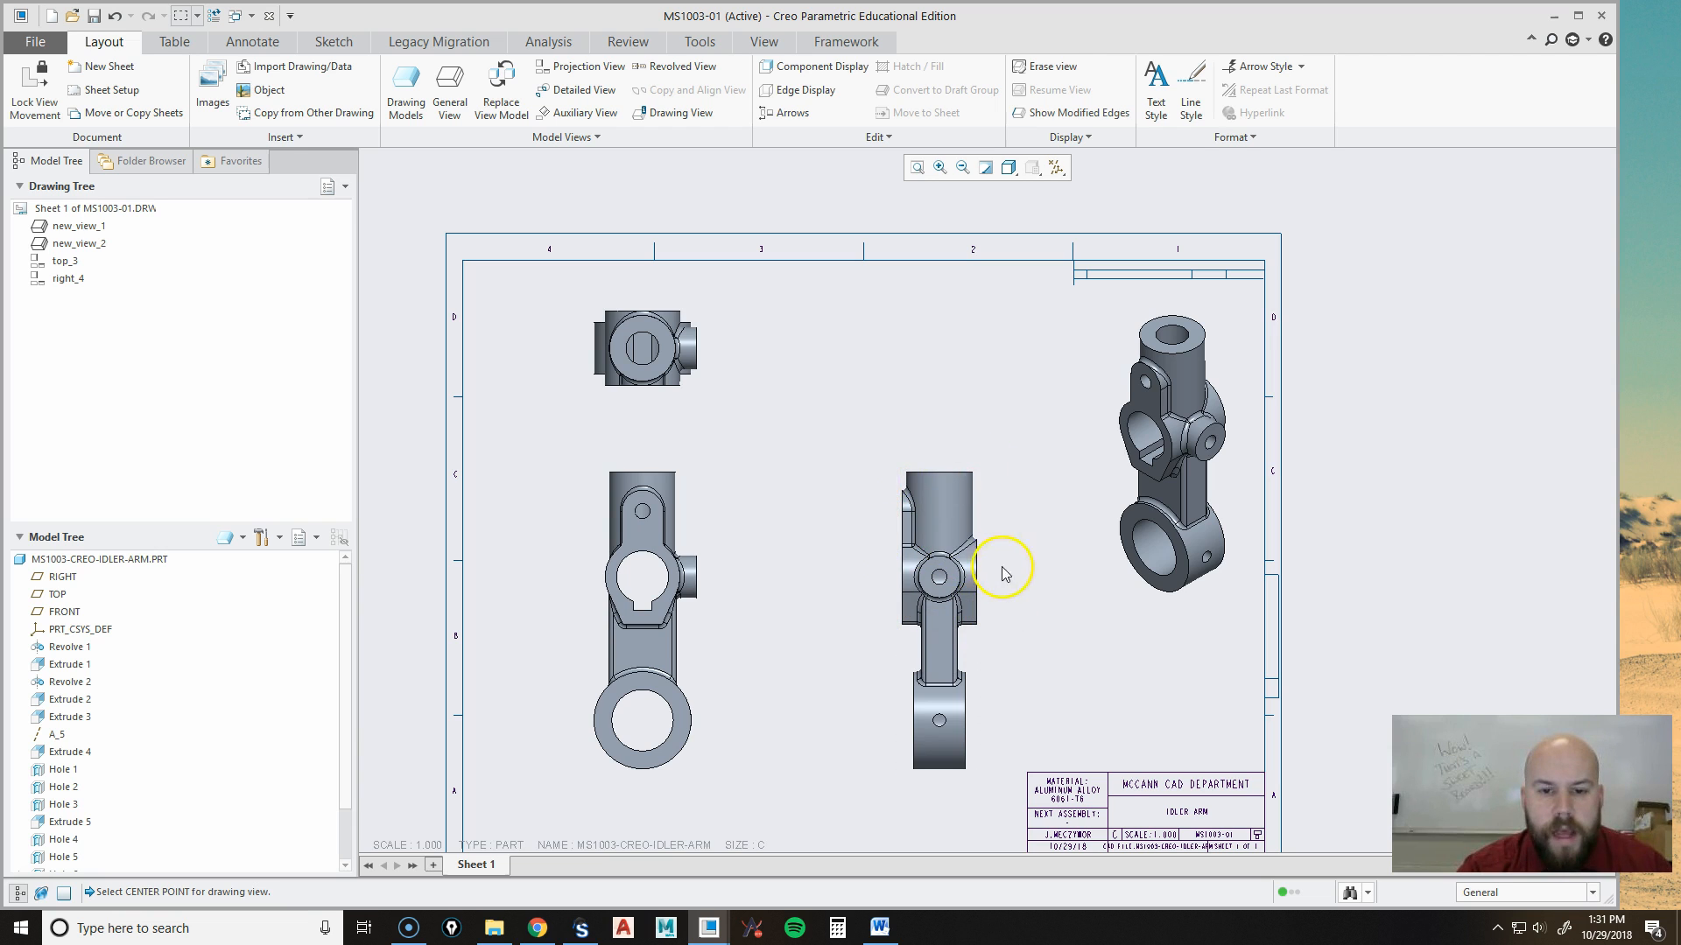
Move the front view slightly left and down, and shift the right side view left to free space beside it.
{"action": "left_click", "coordinate": [646, 628]}
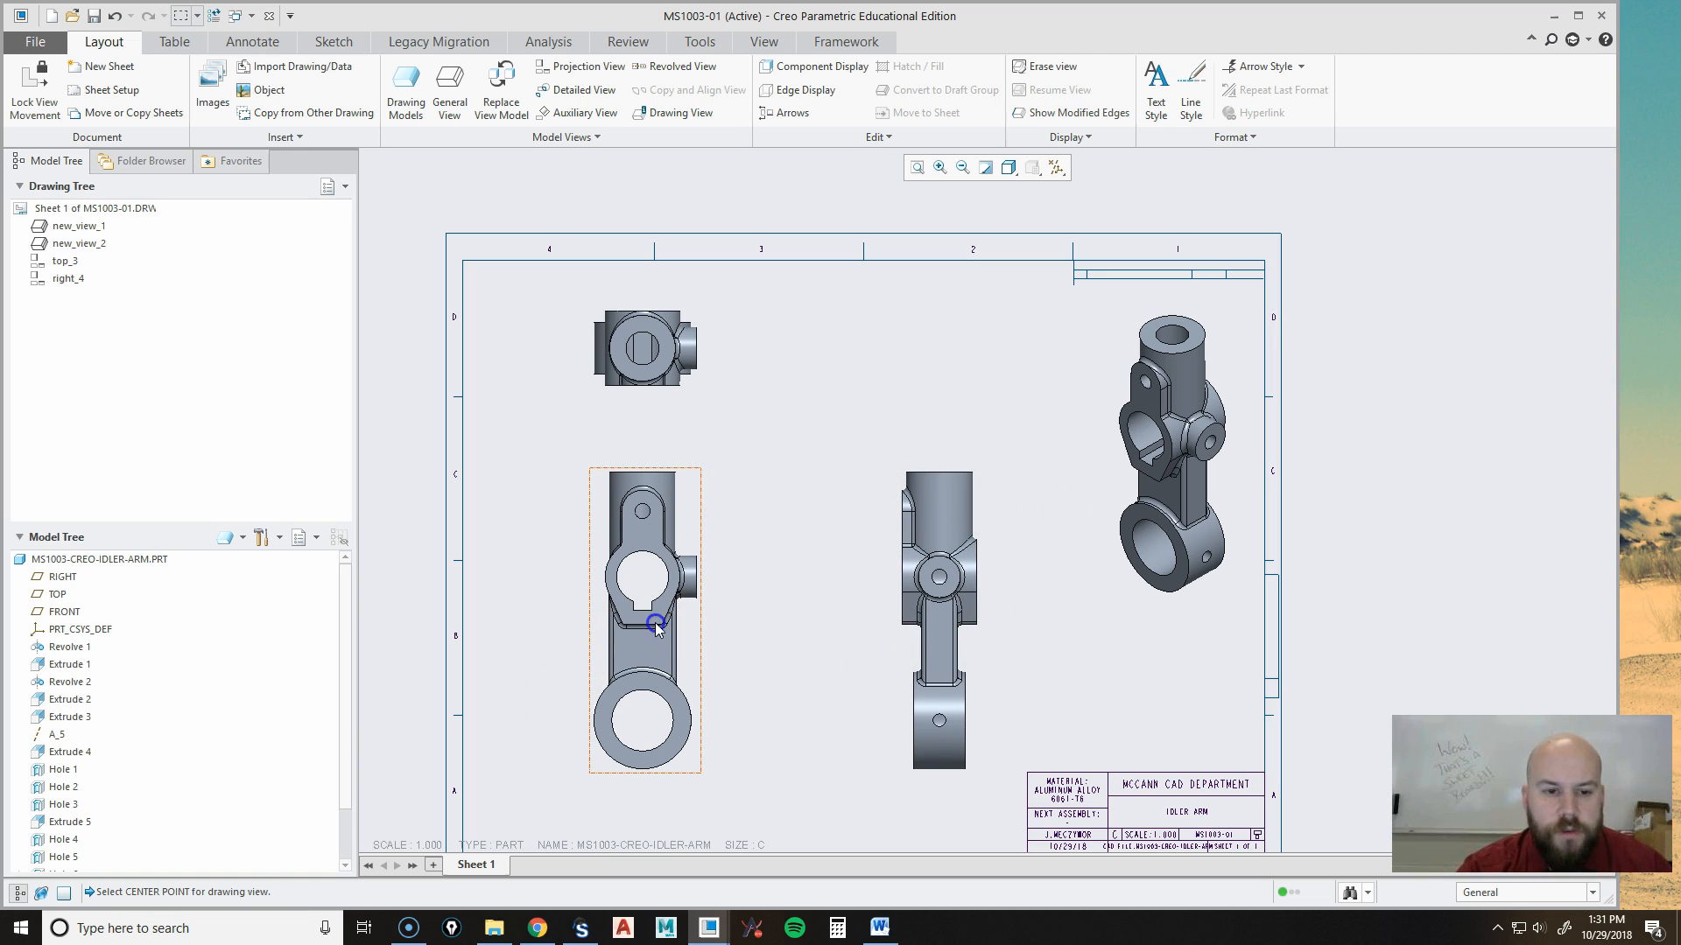
{"action": "left_click_drag", "start_coordinate": [636, 654], "coordinate": [653, 654]}
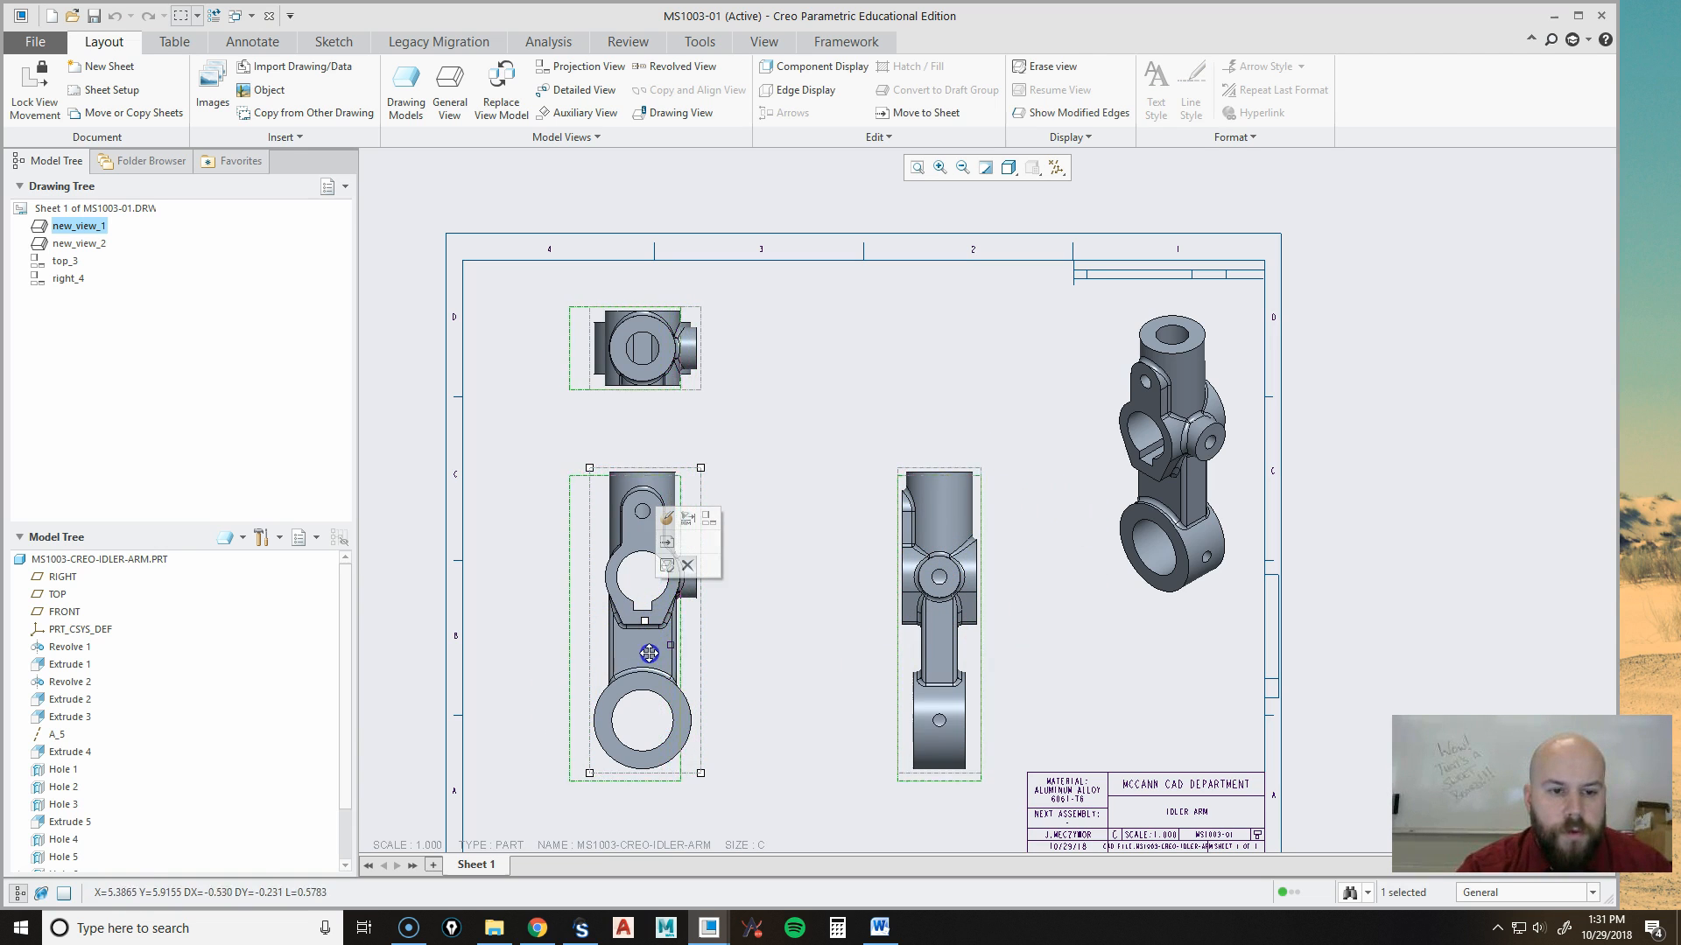
{"action": "left_click", "coordinate": [949, 612]}
{"action": "left_click_drag", "start_coordinate": [959, 645], "coordinate": [908, 645]}
Project a rear view from the right side view, place it to the right, and shift the right side view further left.
{"action": "left_click", "coordinate": [989, 521]}
{"action": "left_click", "coordinate": [1039, 555]}
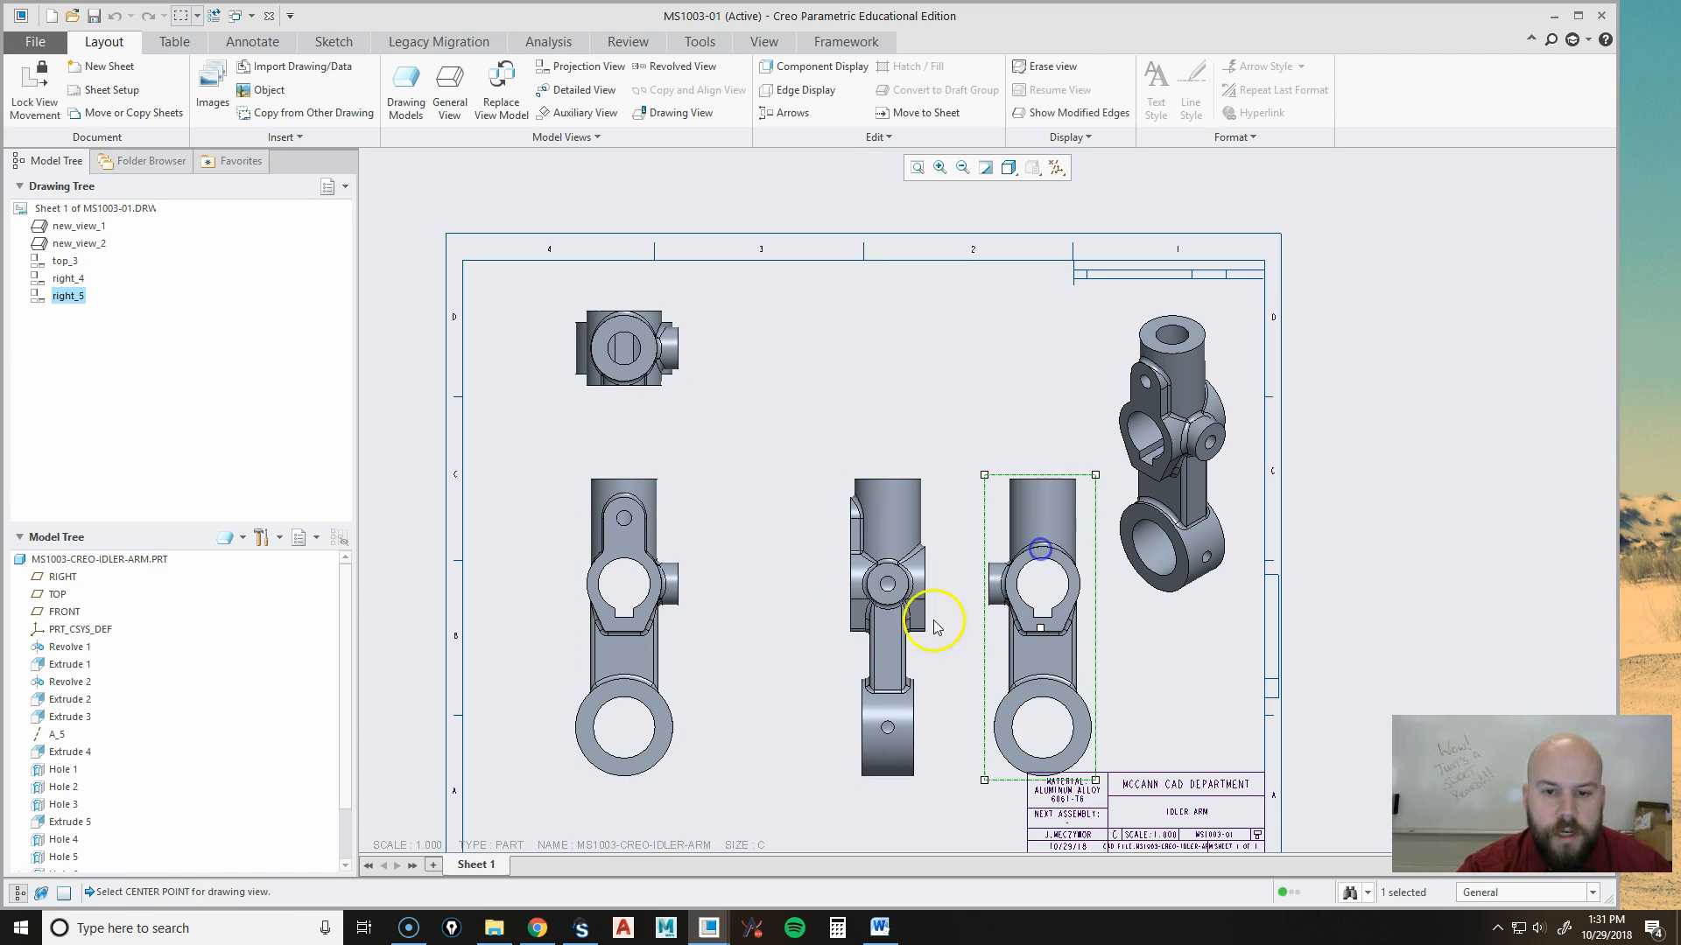
{"action": "left_click", "coordinate": [887, 661]}
{"action": "left_click_drag", "start_coordinate": [887, 660], "coordinate": [827, 667]}
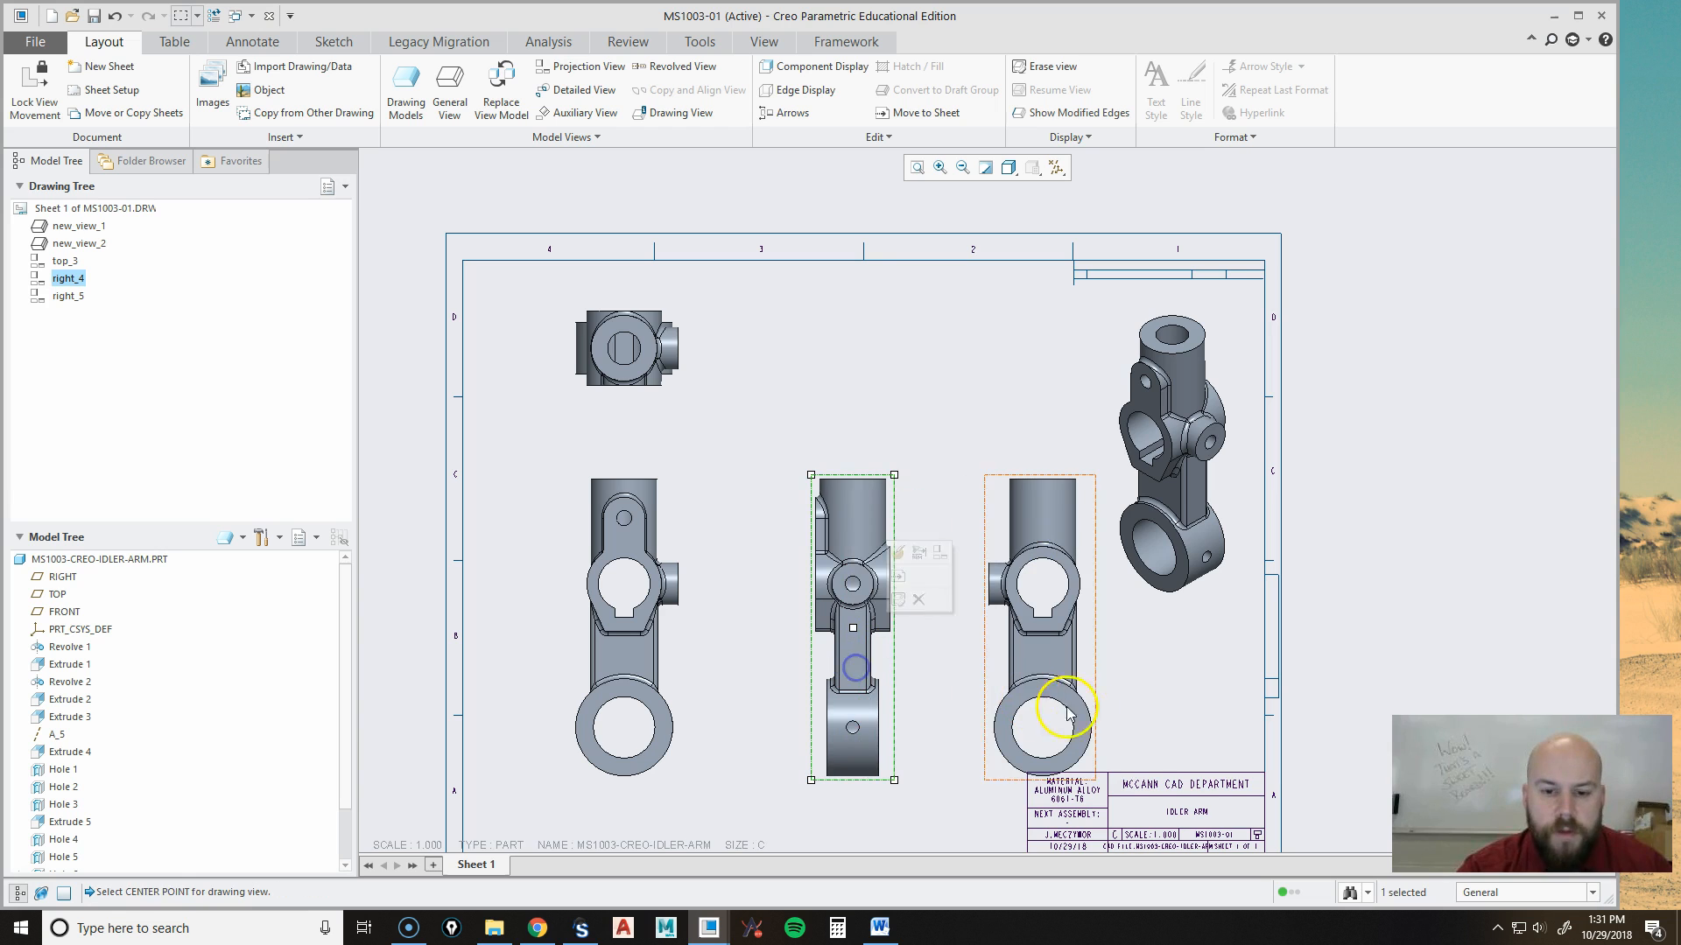
{"action": "scroll", "coordinate": [738, 708], "scroll_direction": "down", "scroll_amount": 1}
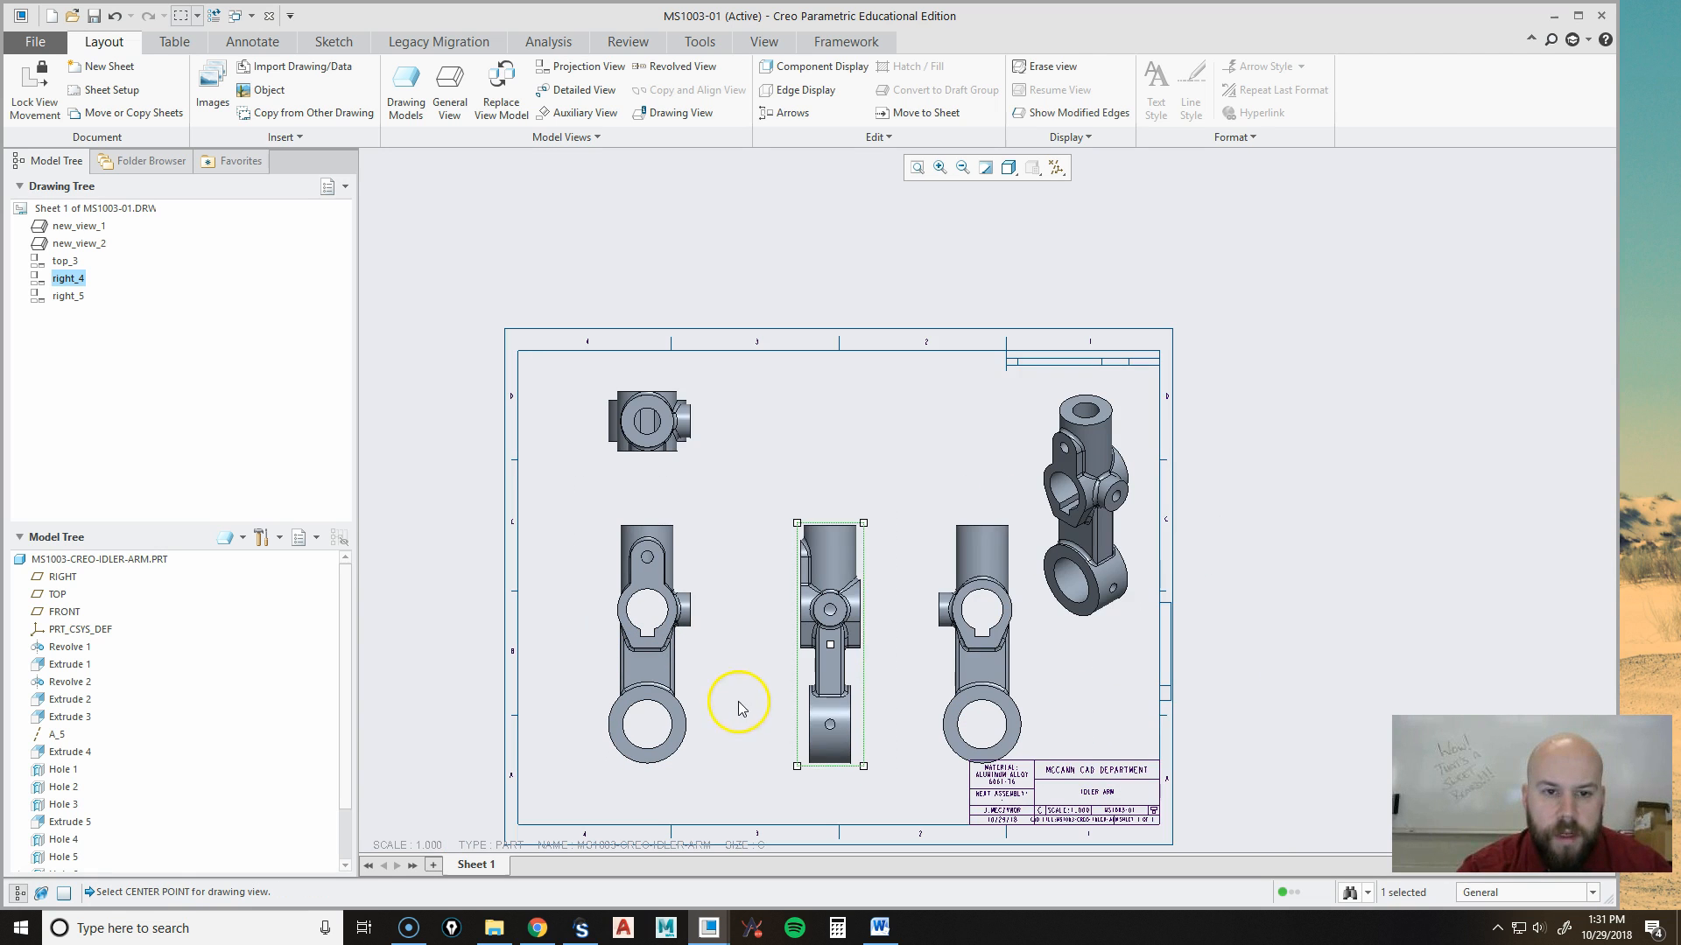
{"action": "left_click", "coordinate": [1034, 656]}
Move the front view up slightly so the aligned row of views clears the title block.
{"action": "scroll", "coordinate": [1052, 652], "scroll_direction": "down", "scroll_amount": 1}
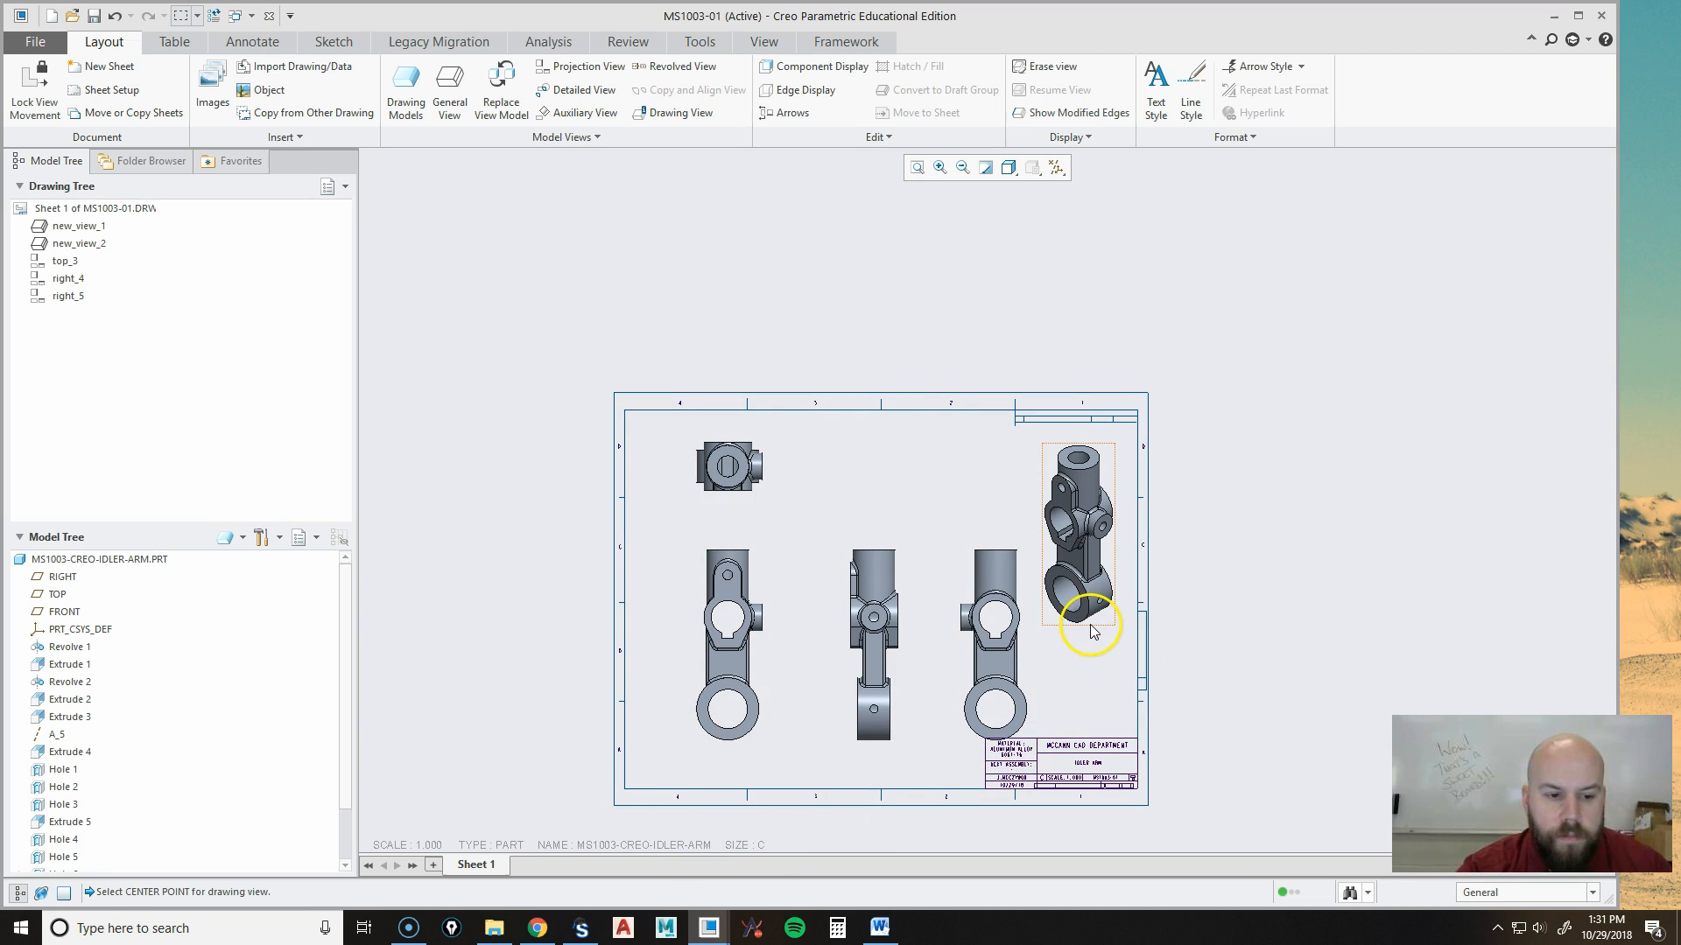
{"action": "scroll", "coordinate": [727, 576], "scroll_direction": "up", "scroll_amount": 1}
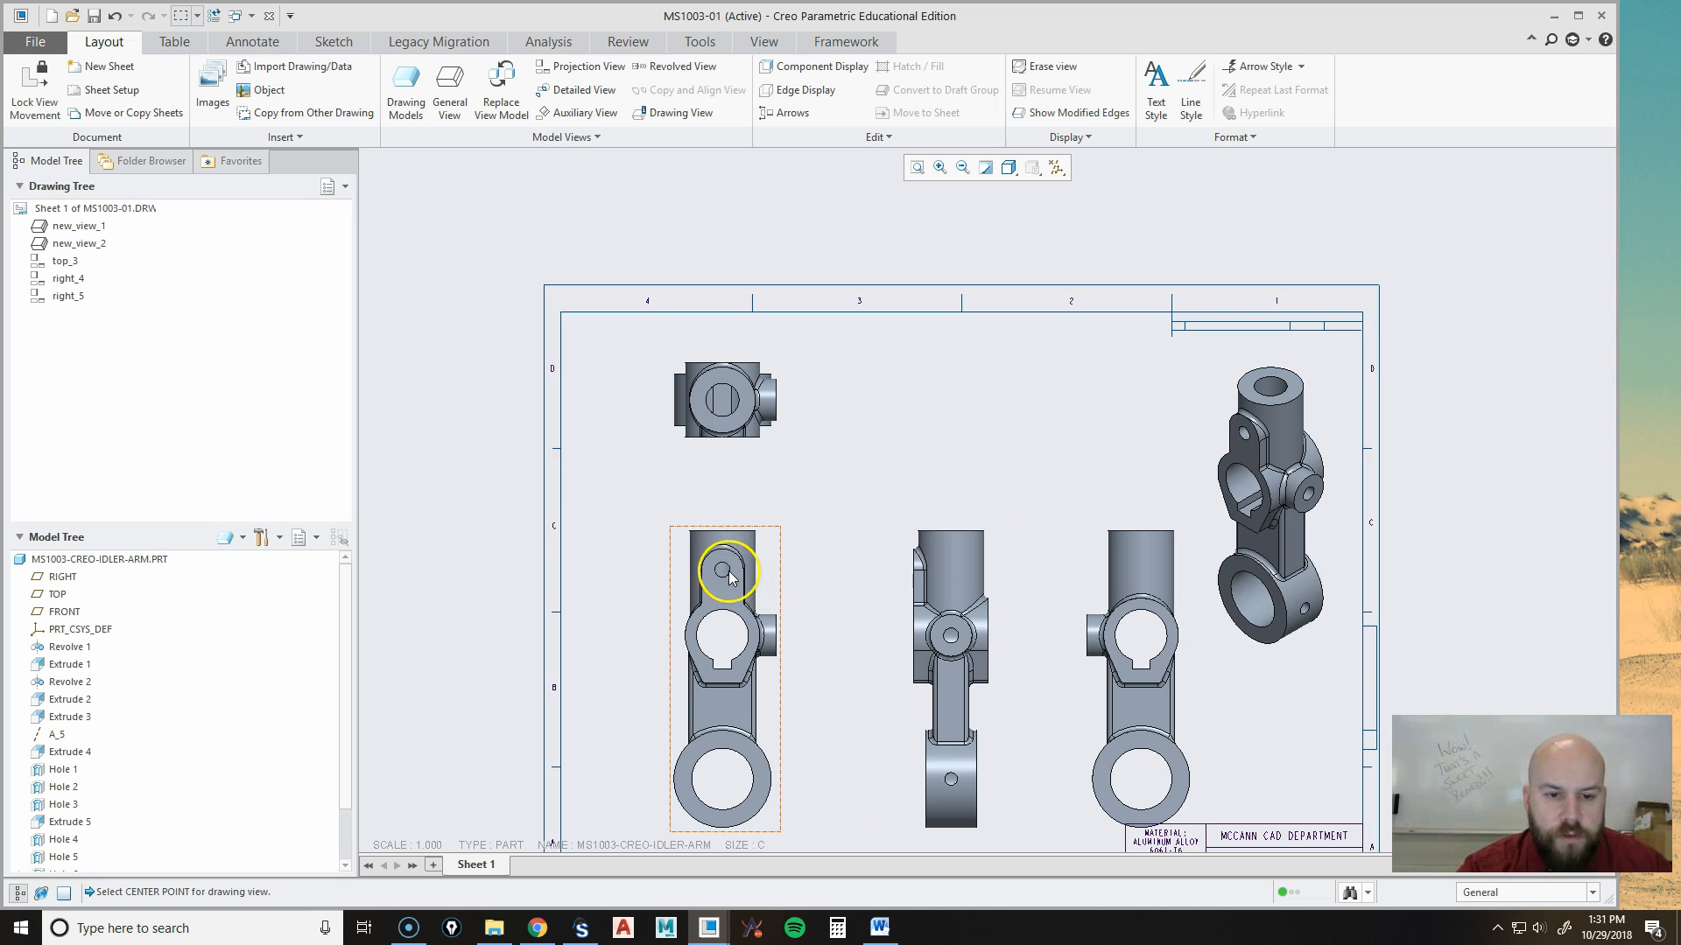
{"action": "middle_click_drag", "start_coordinate": [853, 696], "coordinate": [746, 516]}
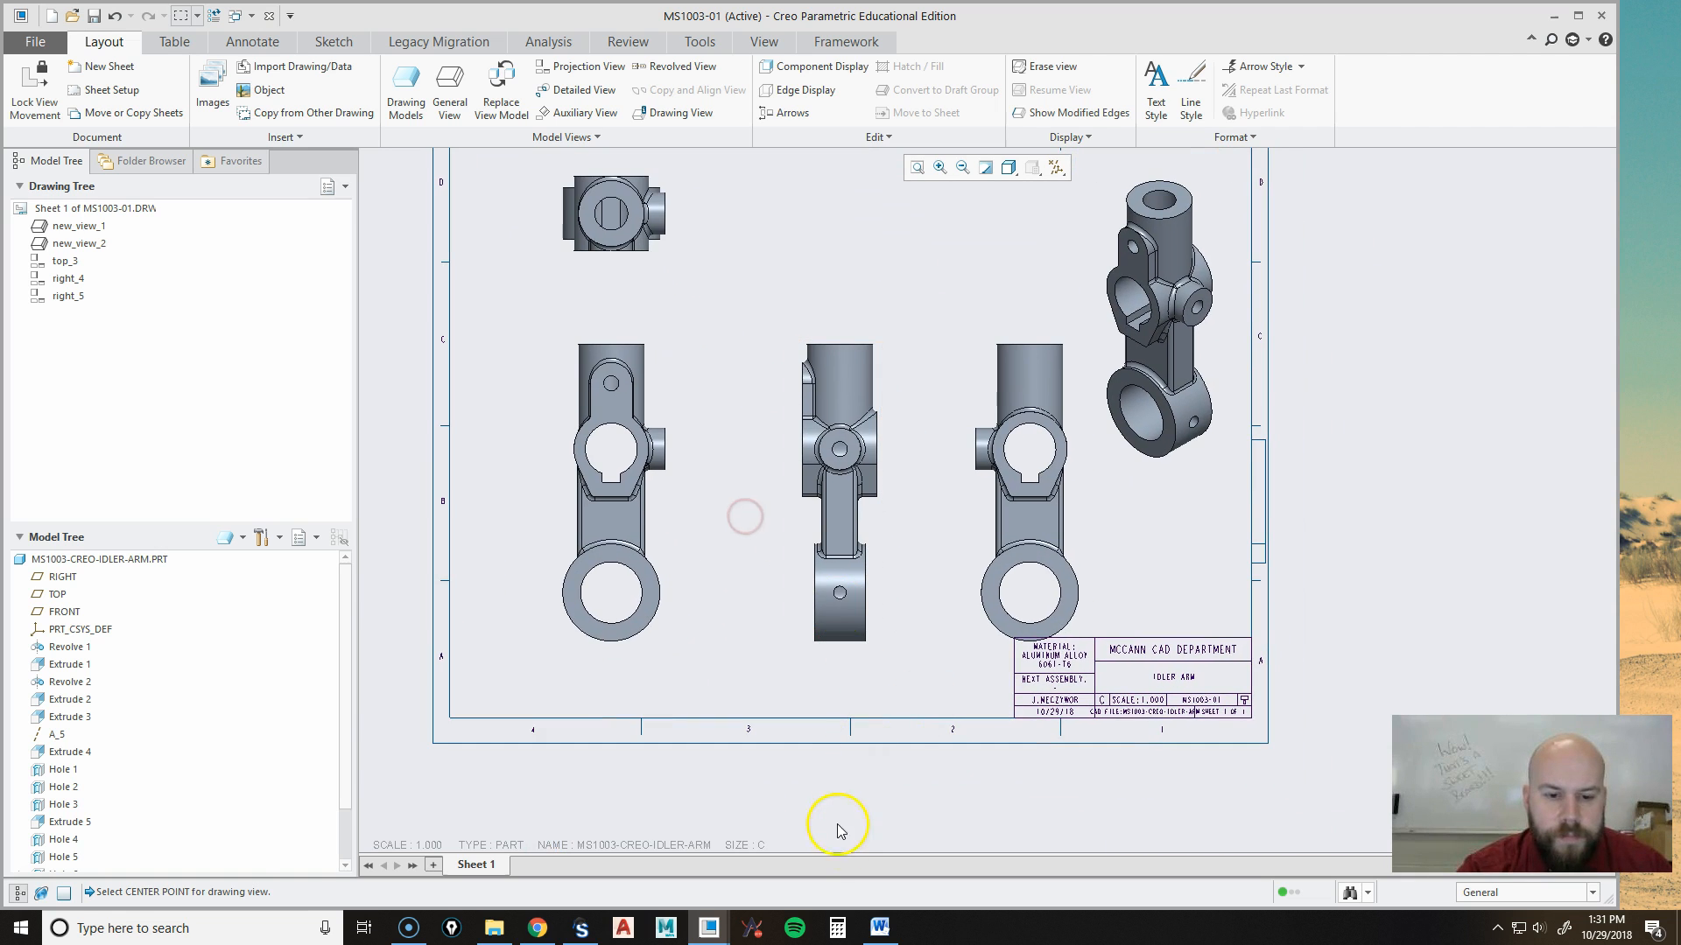
{"action": "middle_click_drag", "start_coordinate": [935, 689], "coordinate": [973, 746]}
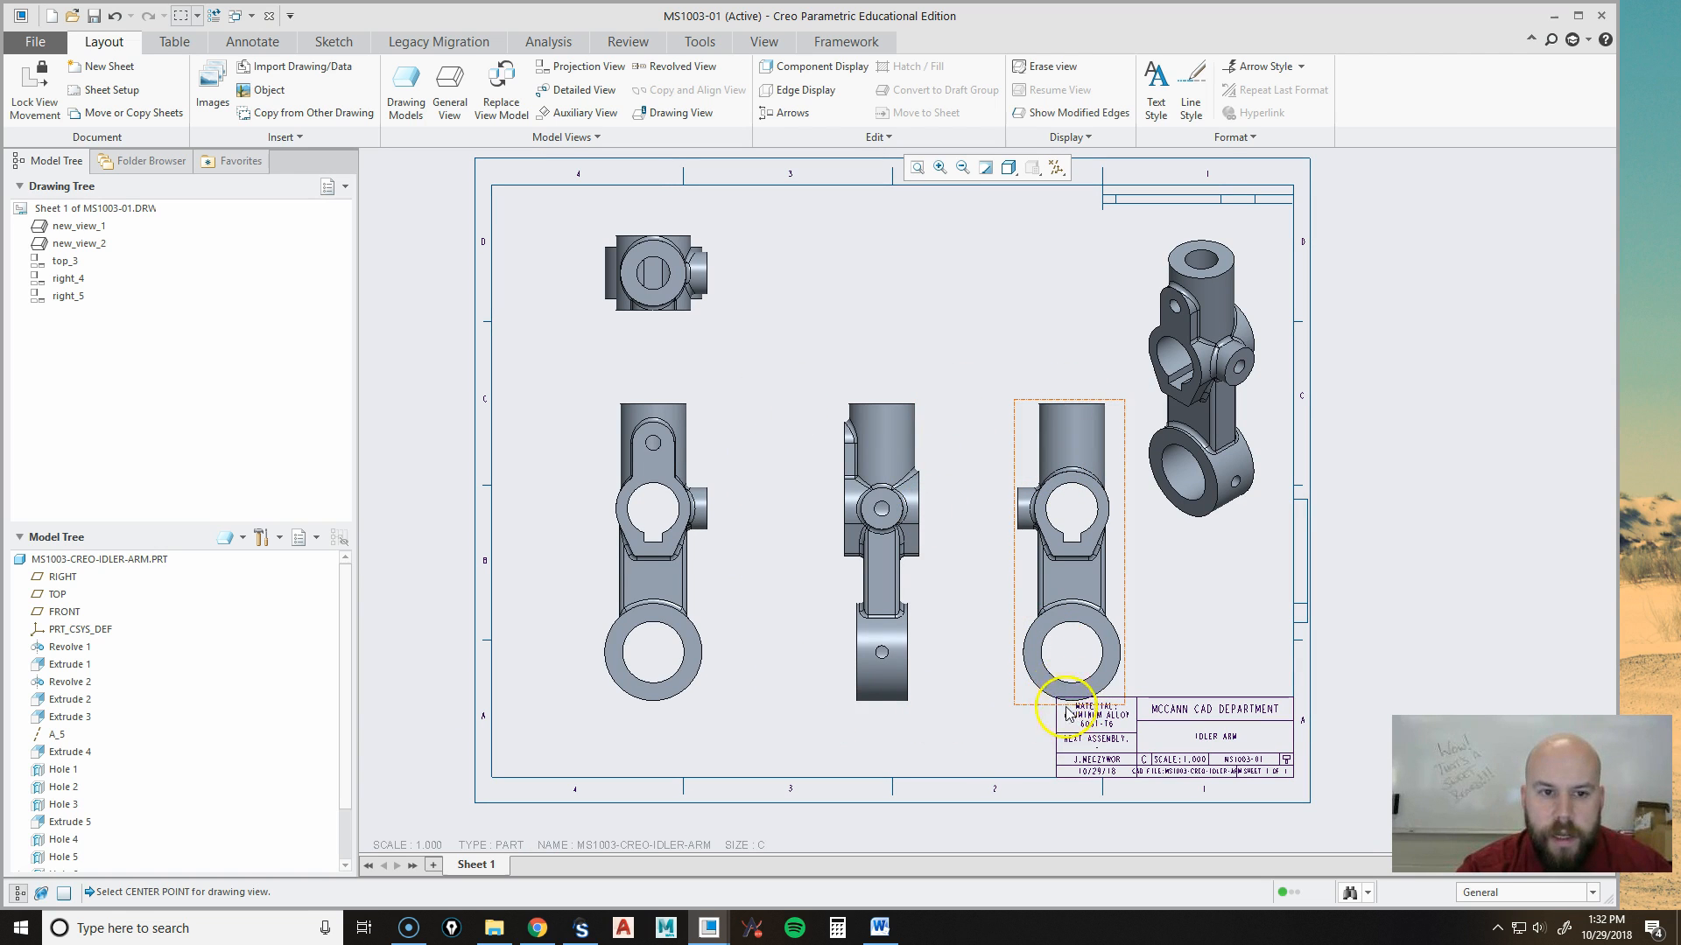
{"action": "left_click", "coordinate": [638, 610]}
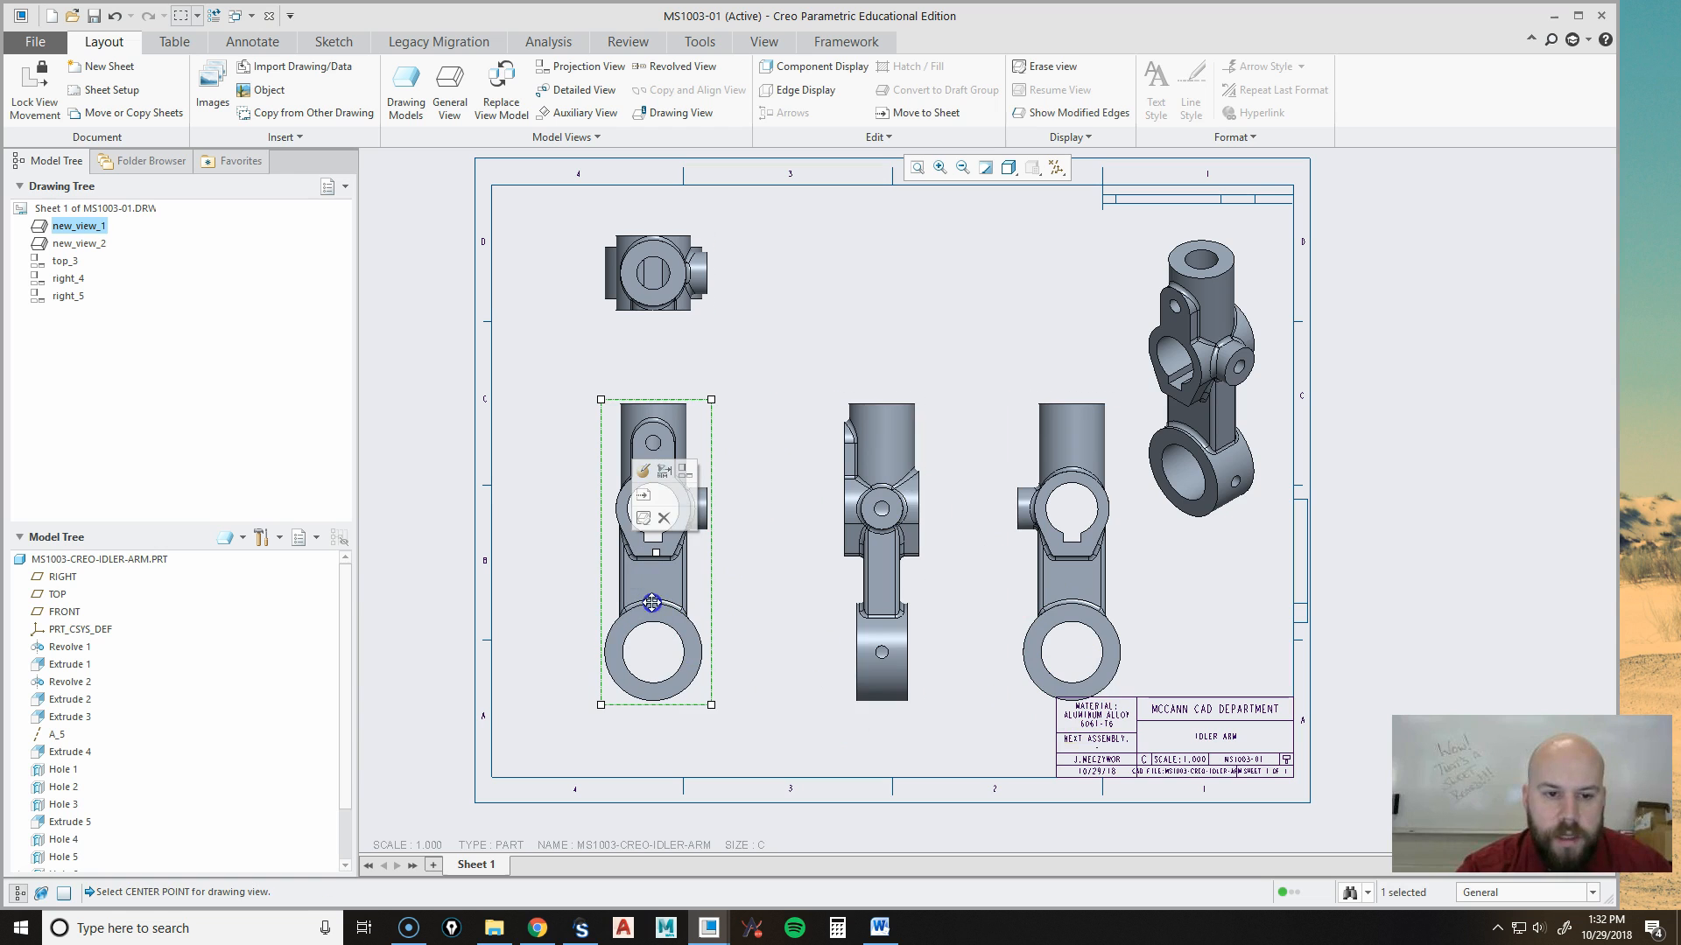
{"action": "left_click_drag", "start_coordinate": [638, 606], "coordinate": [635, 582]}
{"action": "left_click", "coordinate": [768, 744]}
{"action": "middle_click_drag", "start_coordinate": [801, 734], "coordinate": [811, 821]}
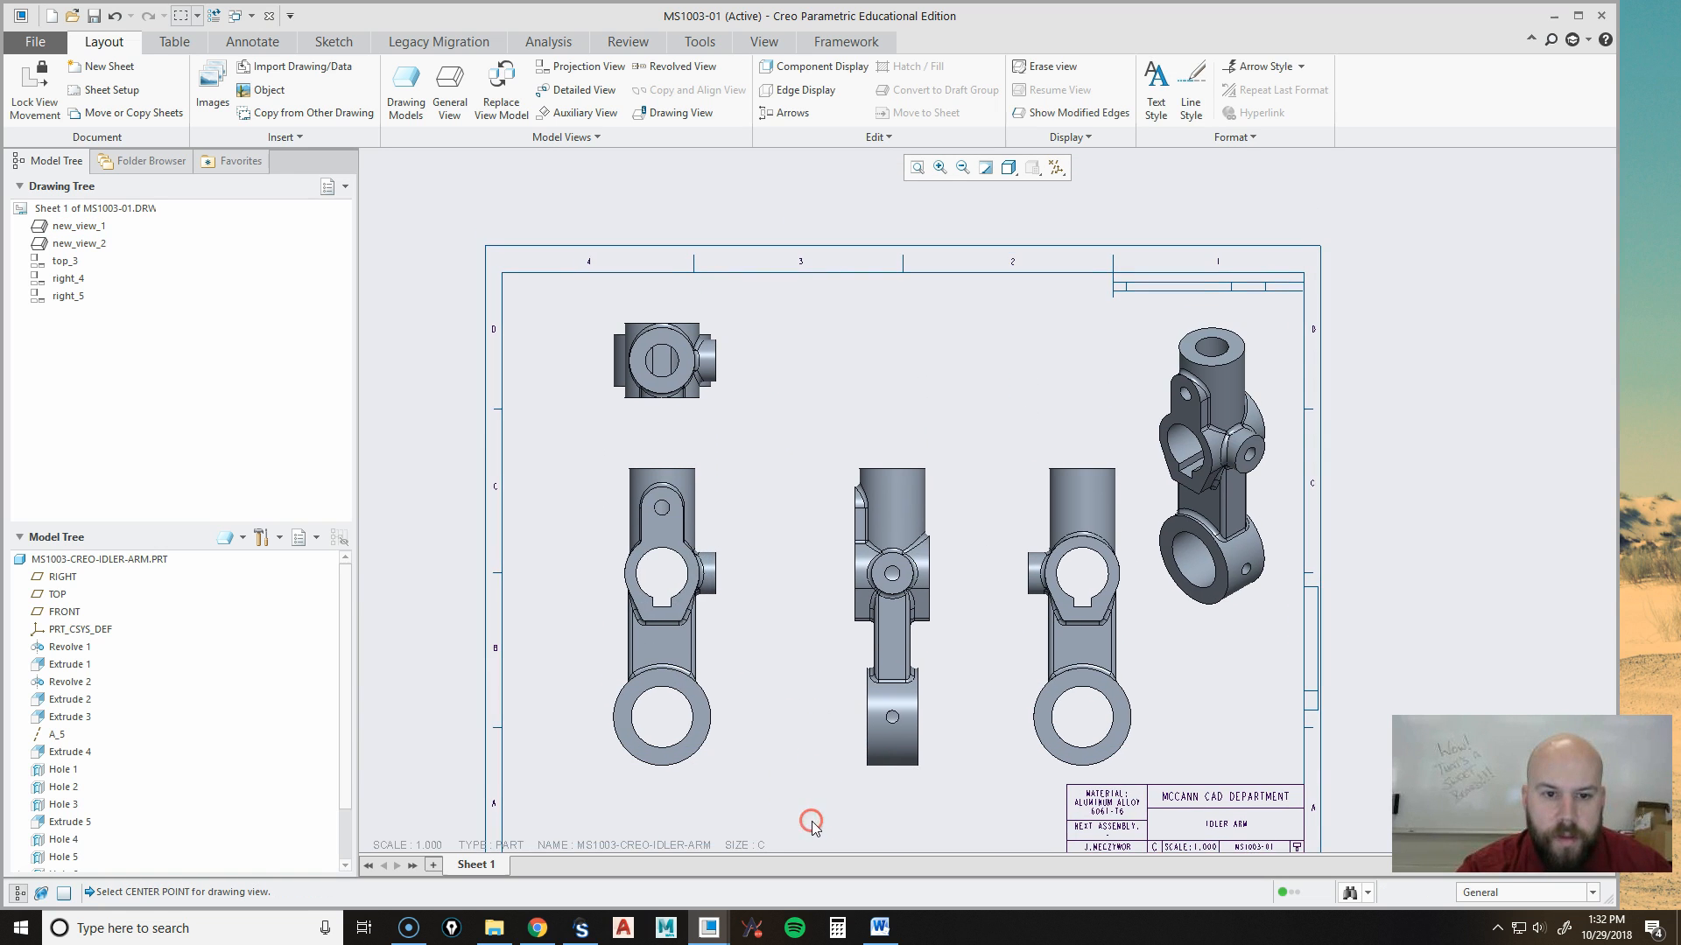
Show the model annotations of Revolve 1, keeping only its diameter and width dimensions and leaving out the 360° angle.
{"action": "scroll", "coordinate": [812, 822], "scroll_direction": "up", "scroll_amount": 1}
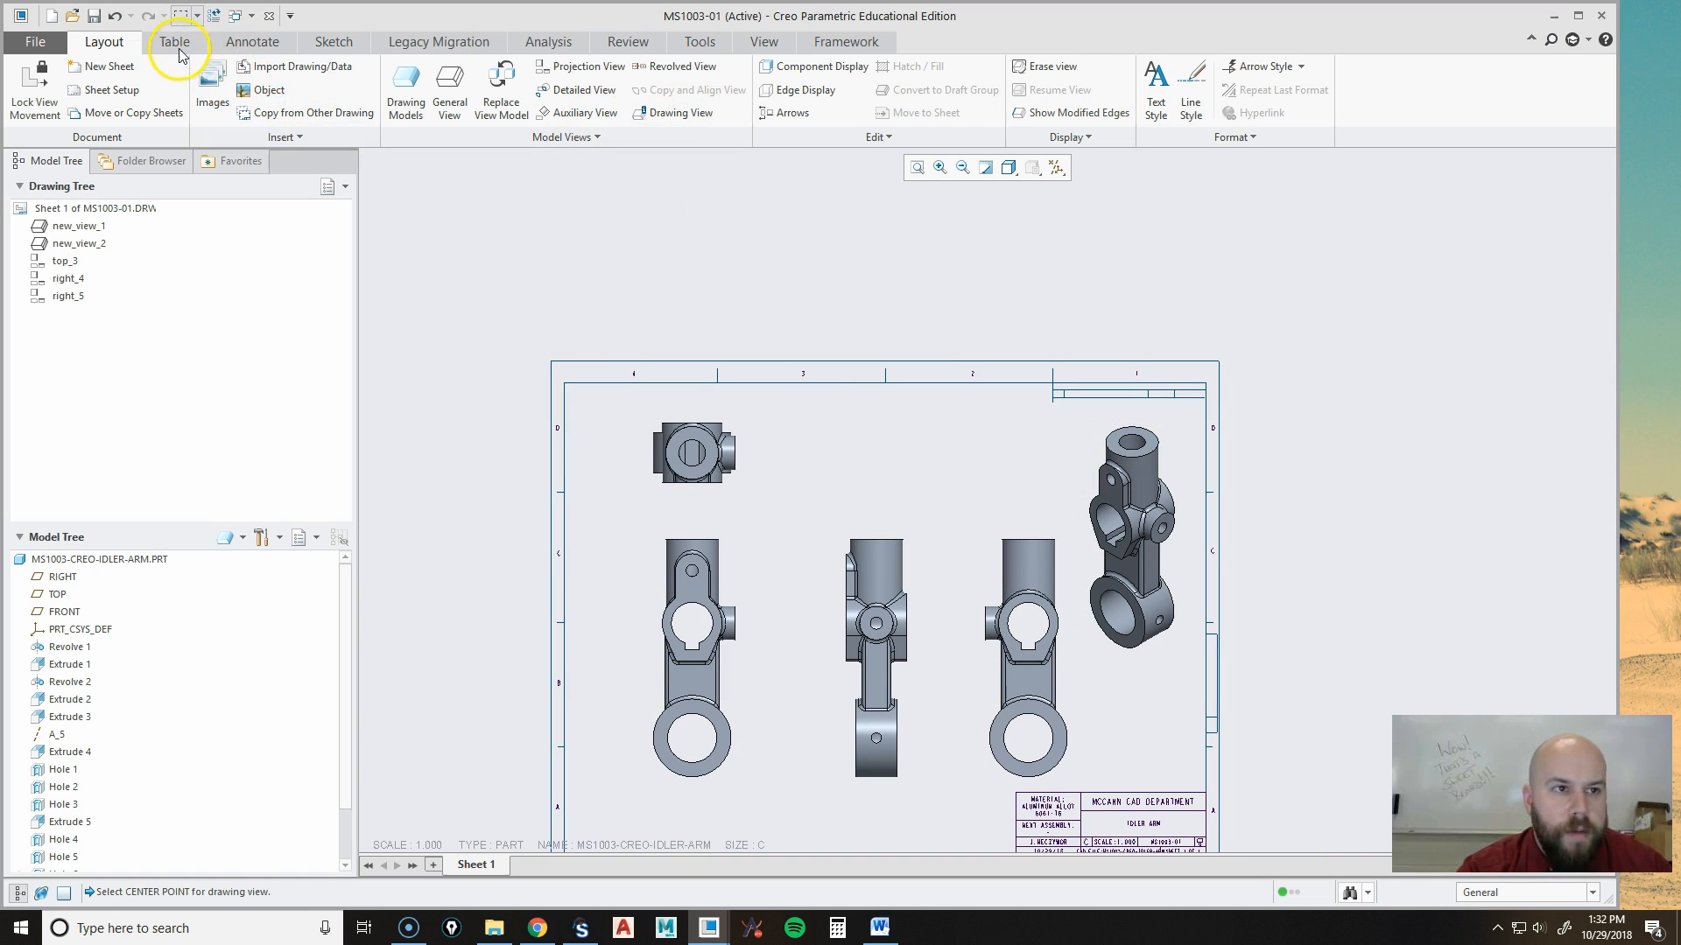
{"action": "left_click", "coordinate": [251, 45]}
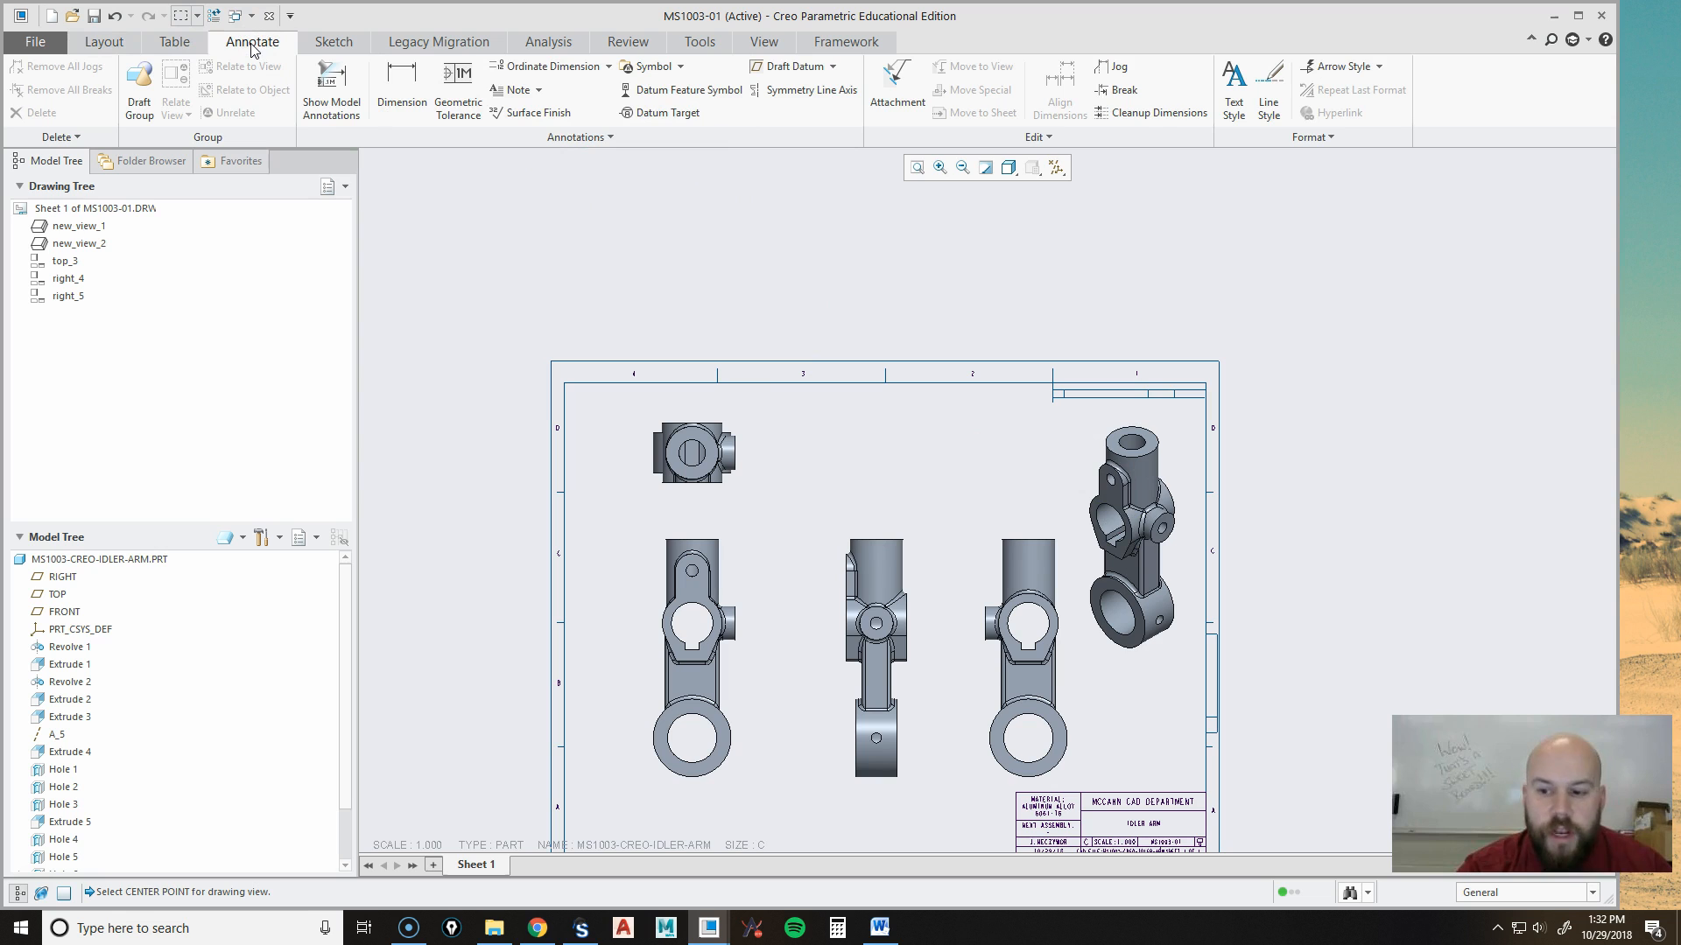
{"action": "left_click", "coordinate": [312, 103]}
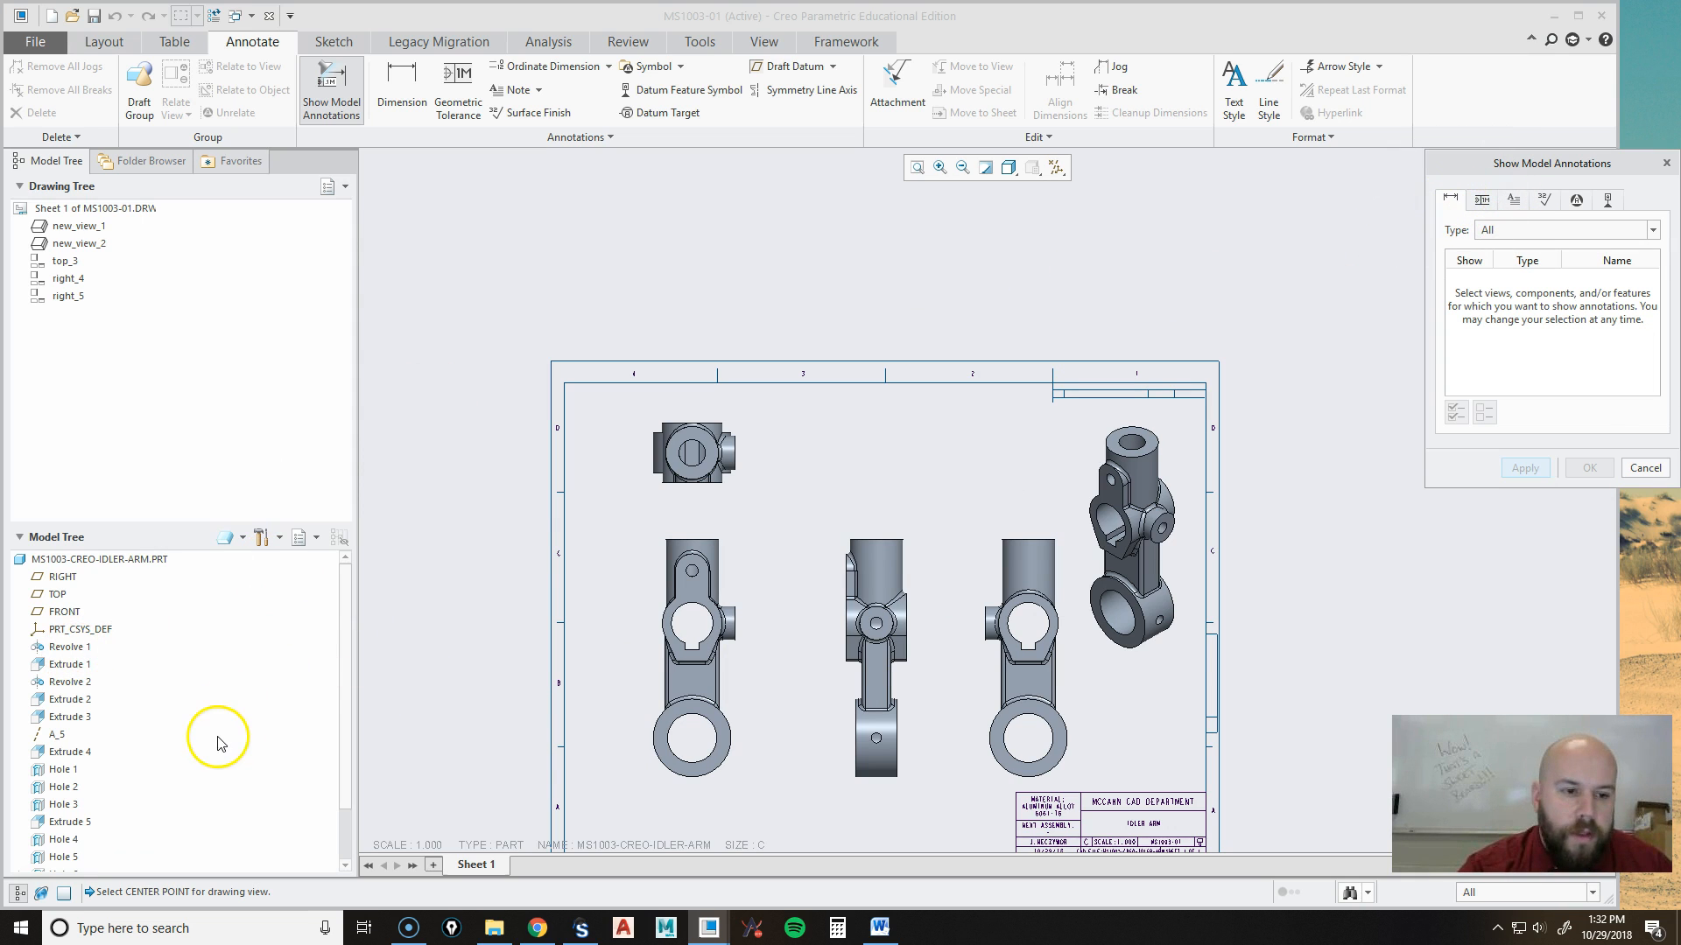
{"action": "scroll", "coordinate": [215, 745], "scroll_direction": "down", "scroll_amount": 2}
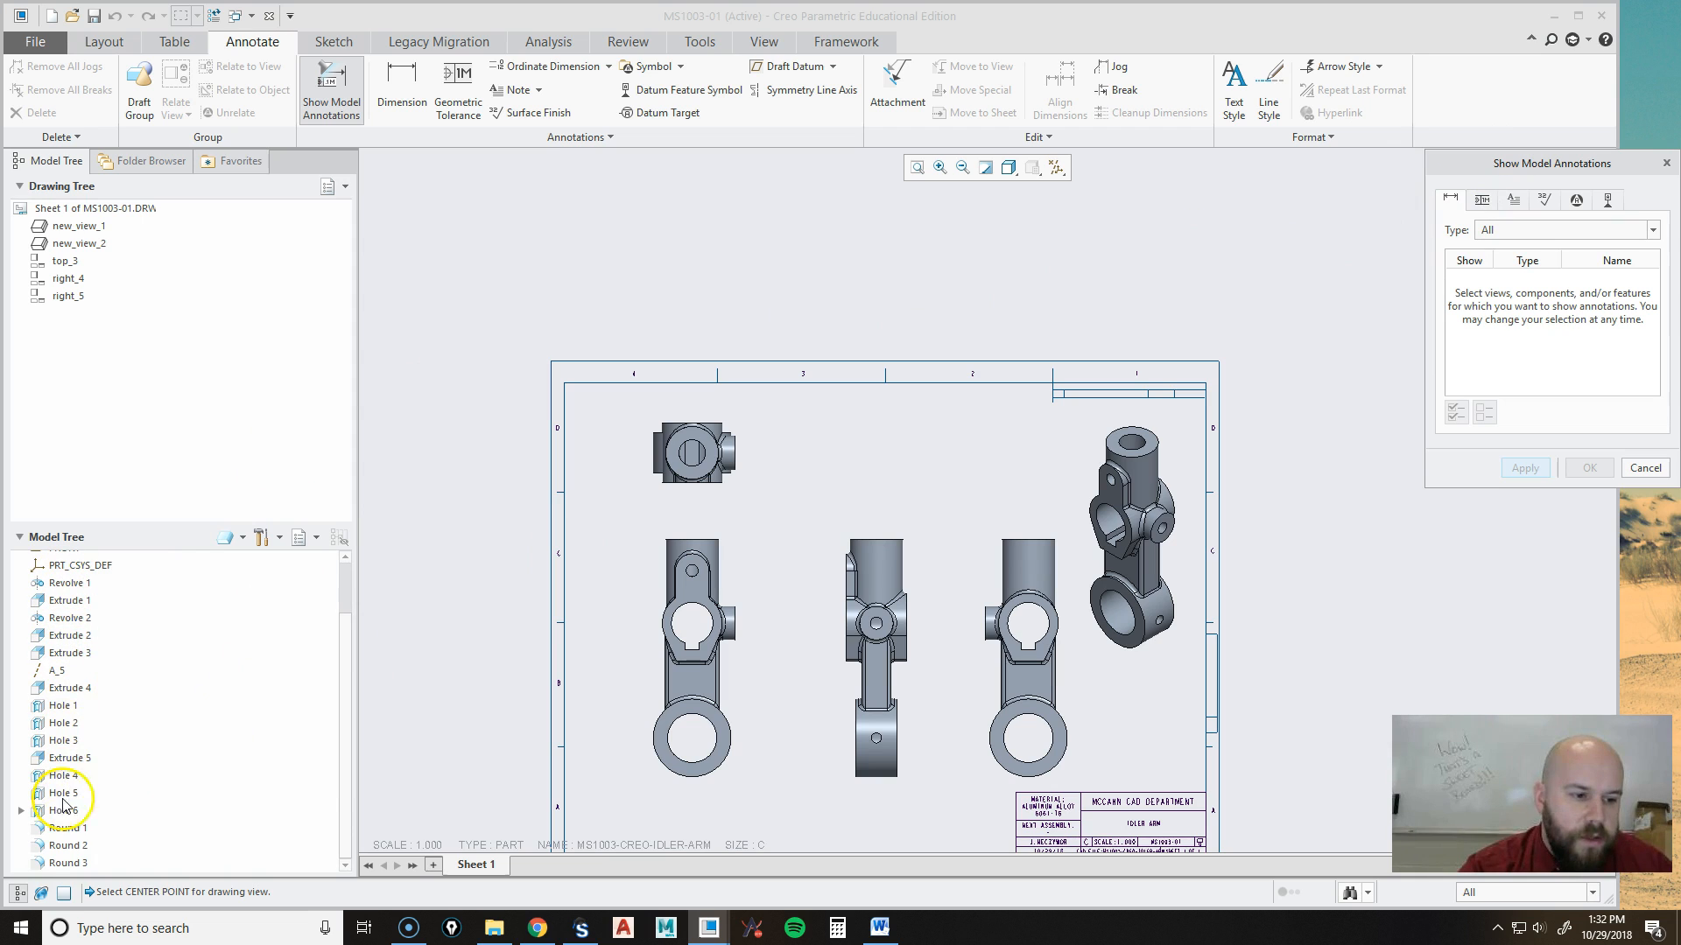
{"action": "left_click", "coordinate": [77, 585]}
{"action": "scroll", "coordinate": [863, 686], "scroll_direction": "down", "scroll_amount": 3}
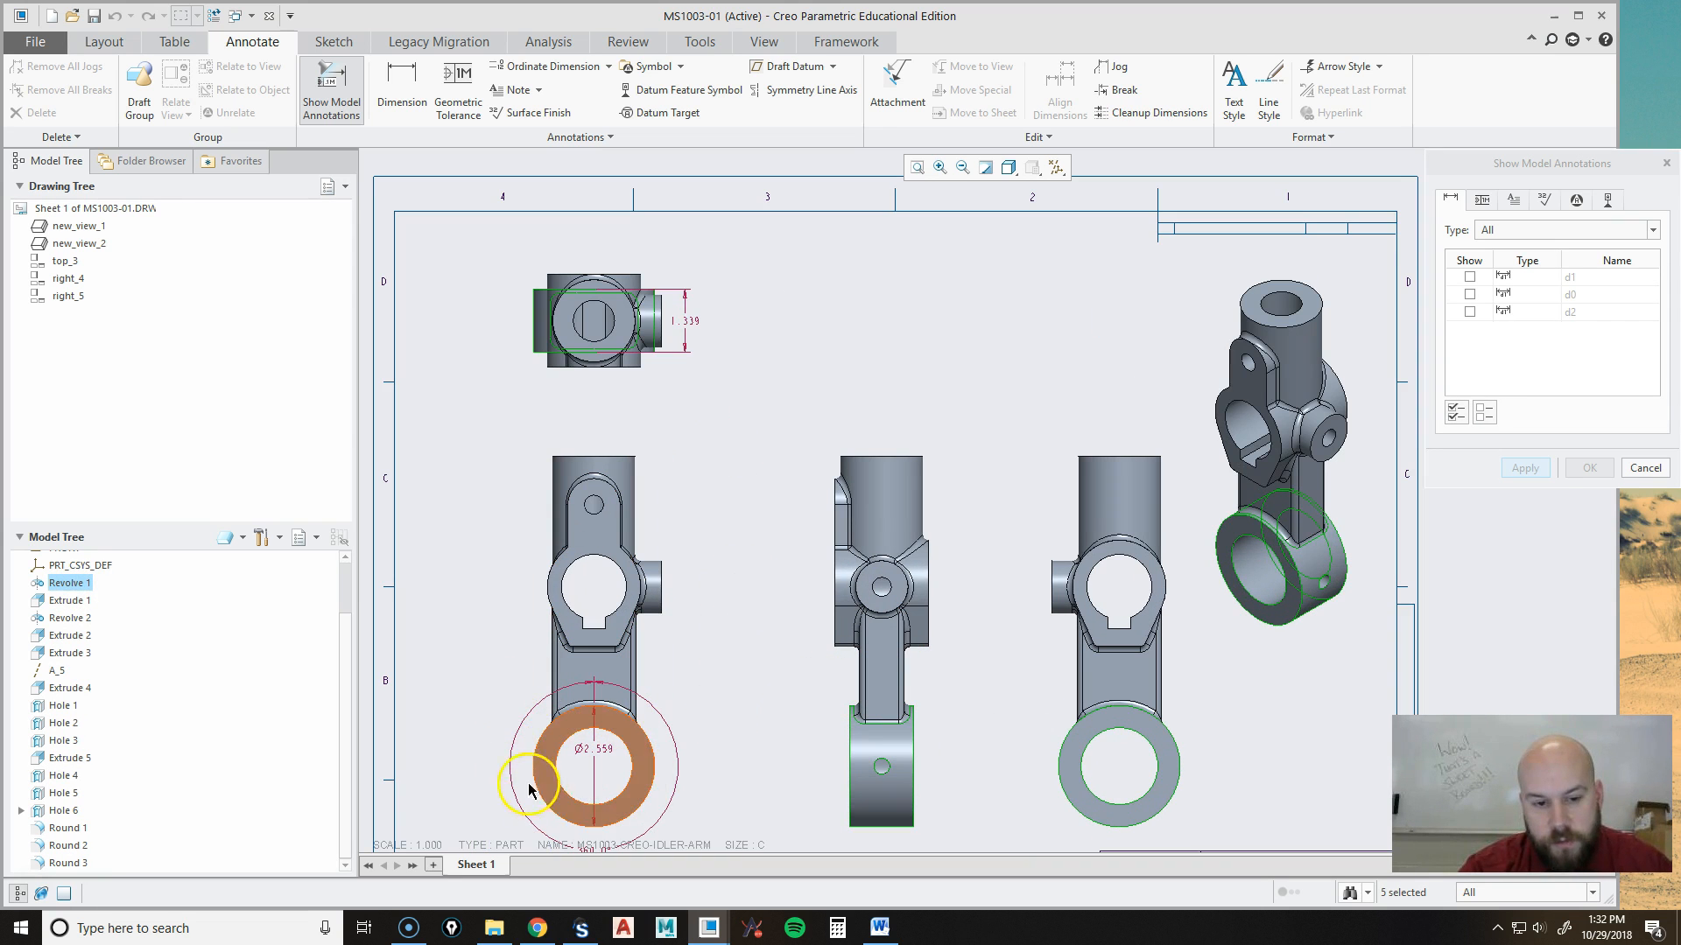
{"action": "mouse_move", "coordinate": [753, 704]}
{"action": "middle_mouse_down"}
{"action": "mouse_move", "coordinate": [803, 694]}
{"action": "mouse_move", "coordinate": [865, 640]}
{"action": "middle_mouse_up"}
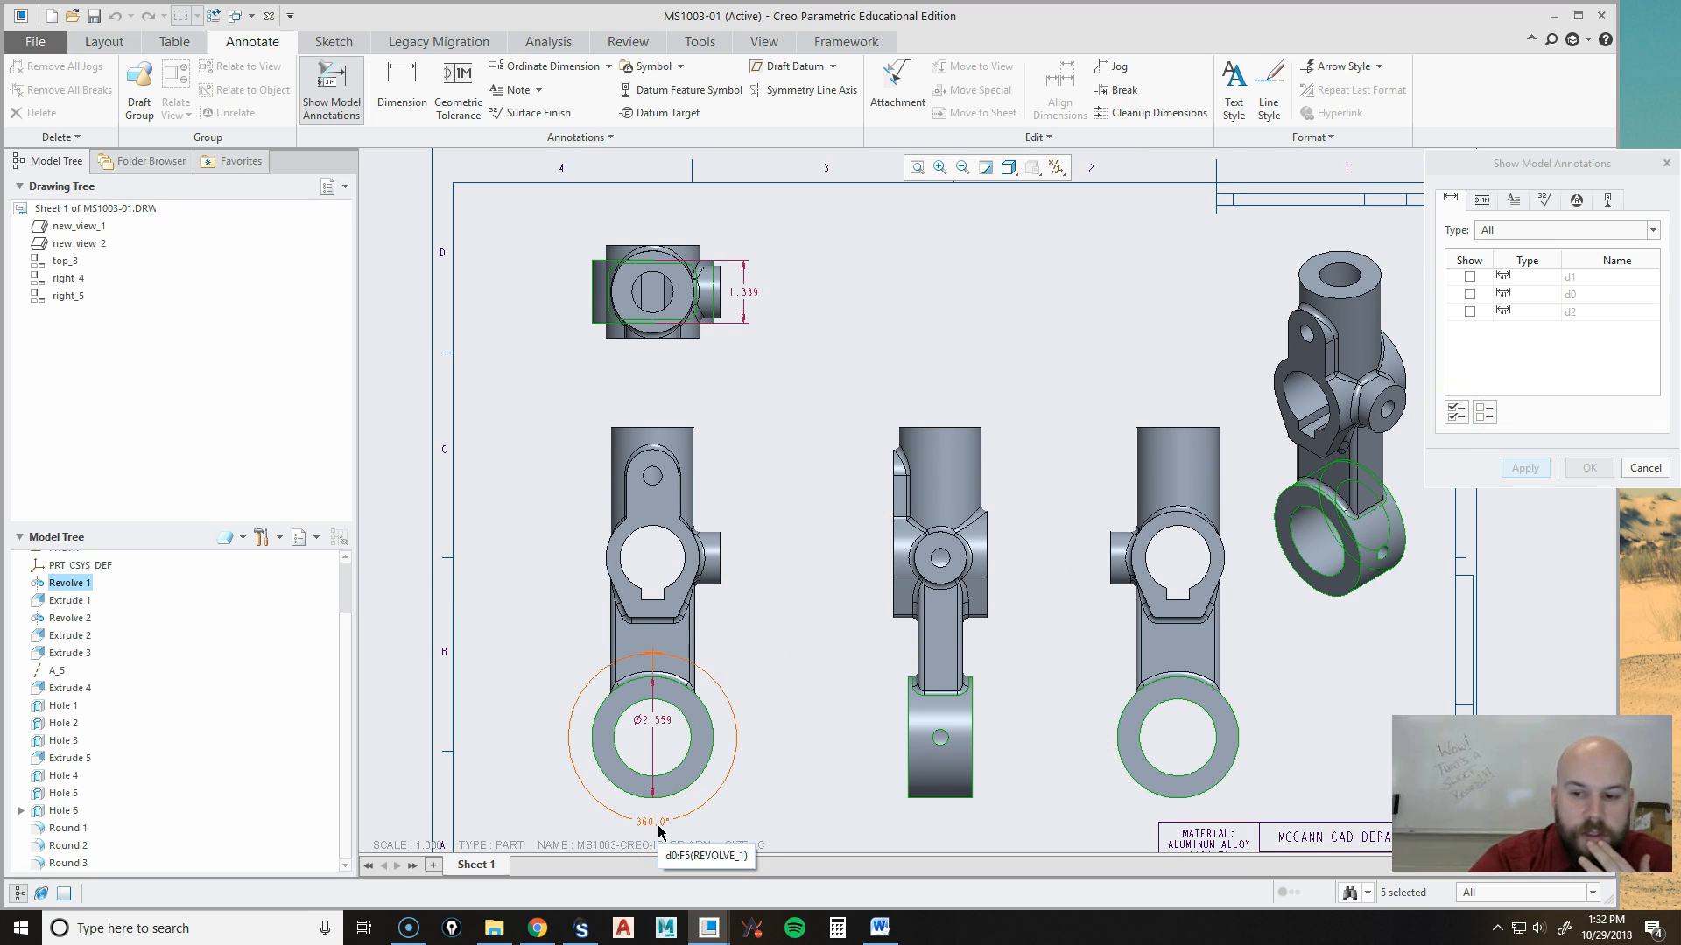
{"action": "left_click", "coordinate": [662, 727]}
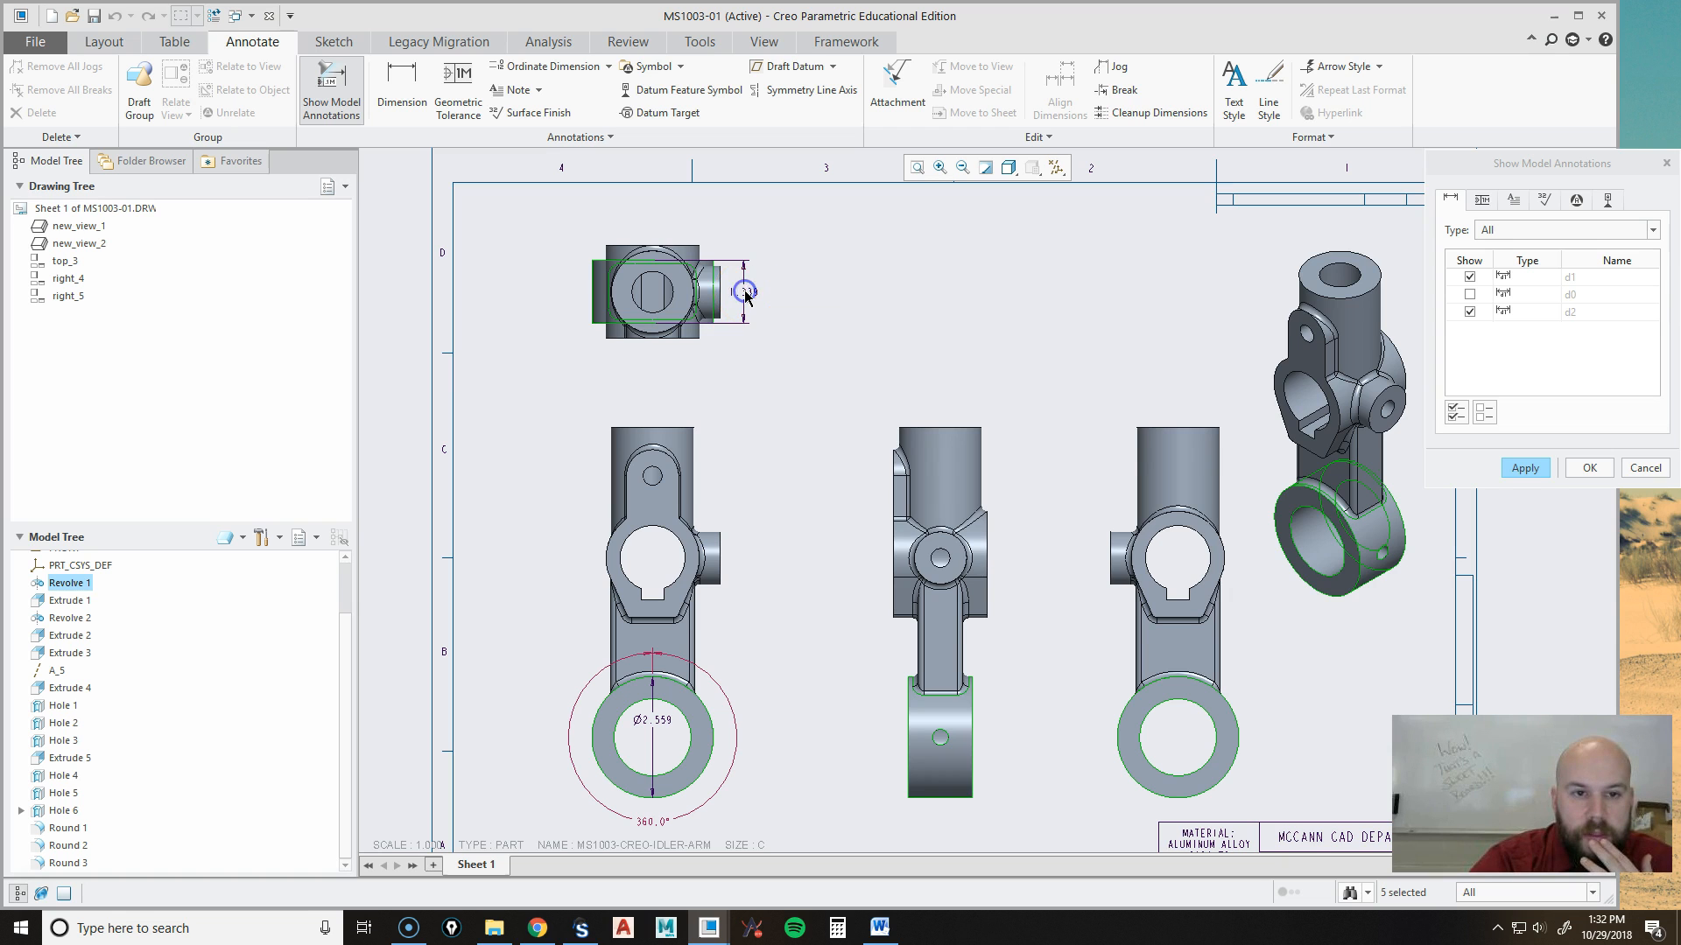
{"action": "left_click", "coordinate": [1590, 471]}
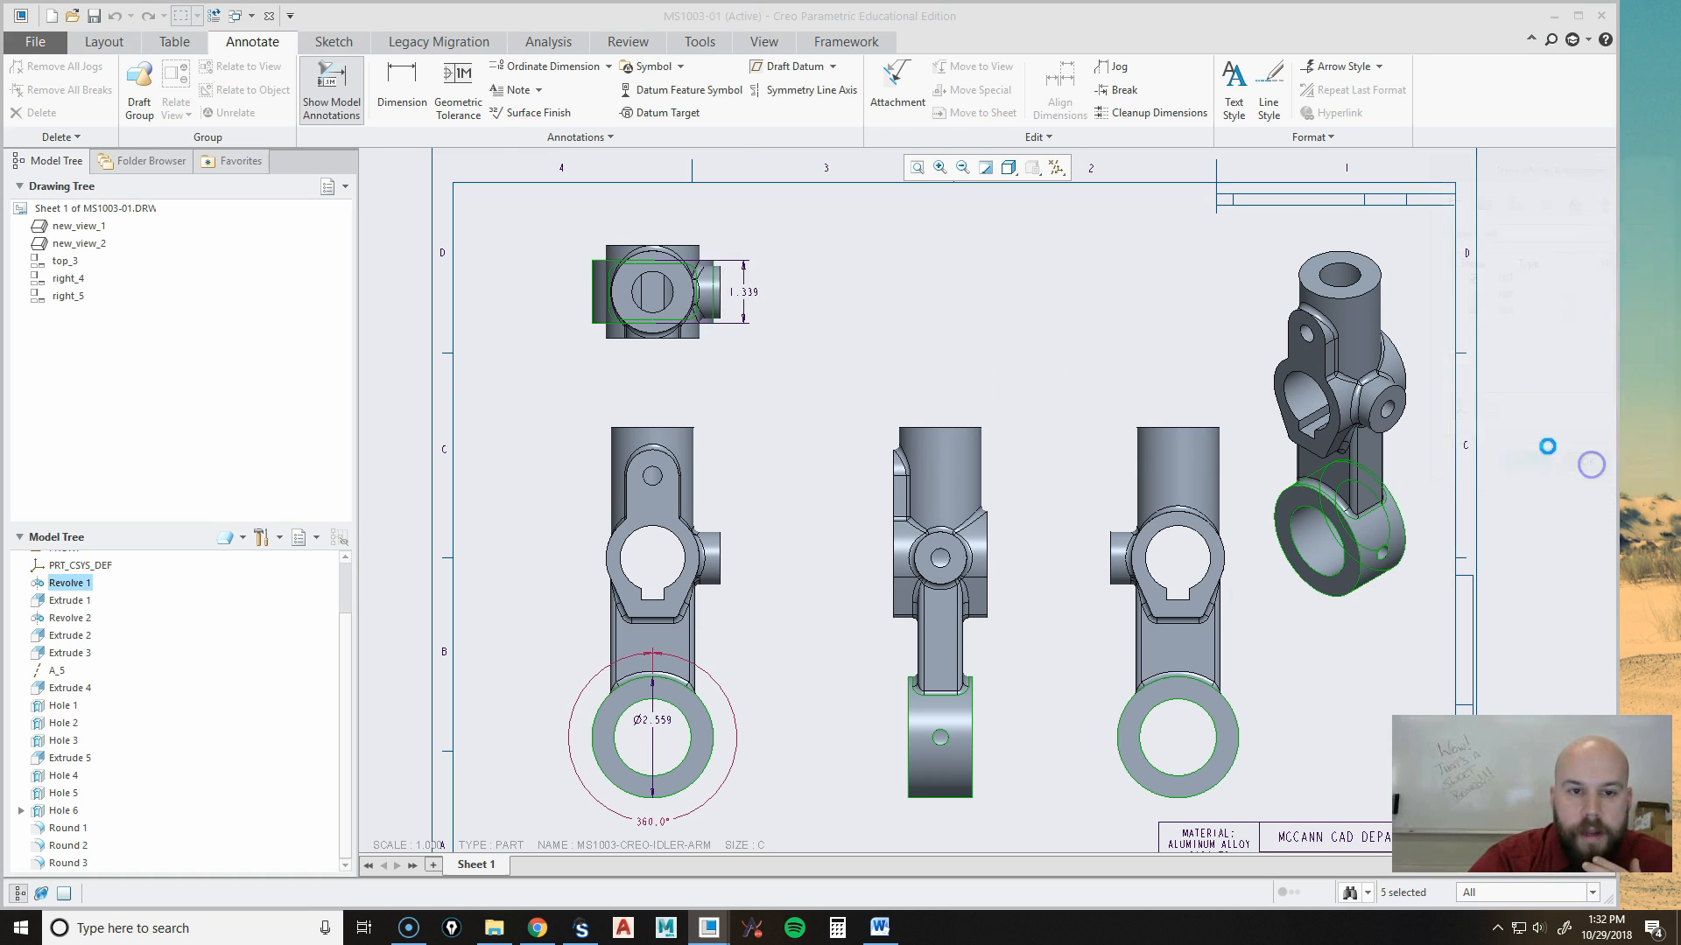
{"action": "left_click", "coordinate": [770, 683]}
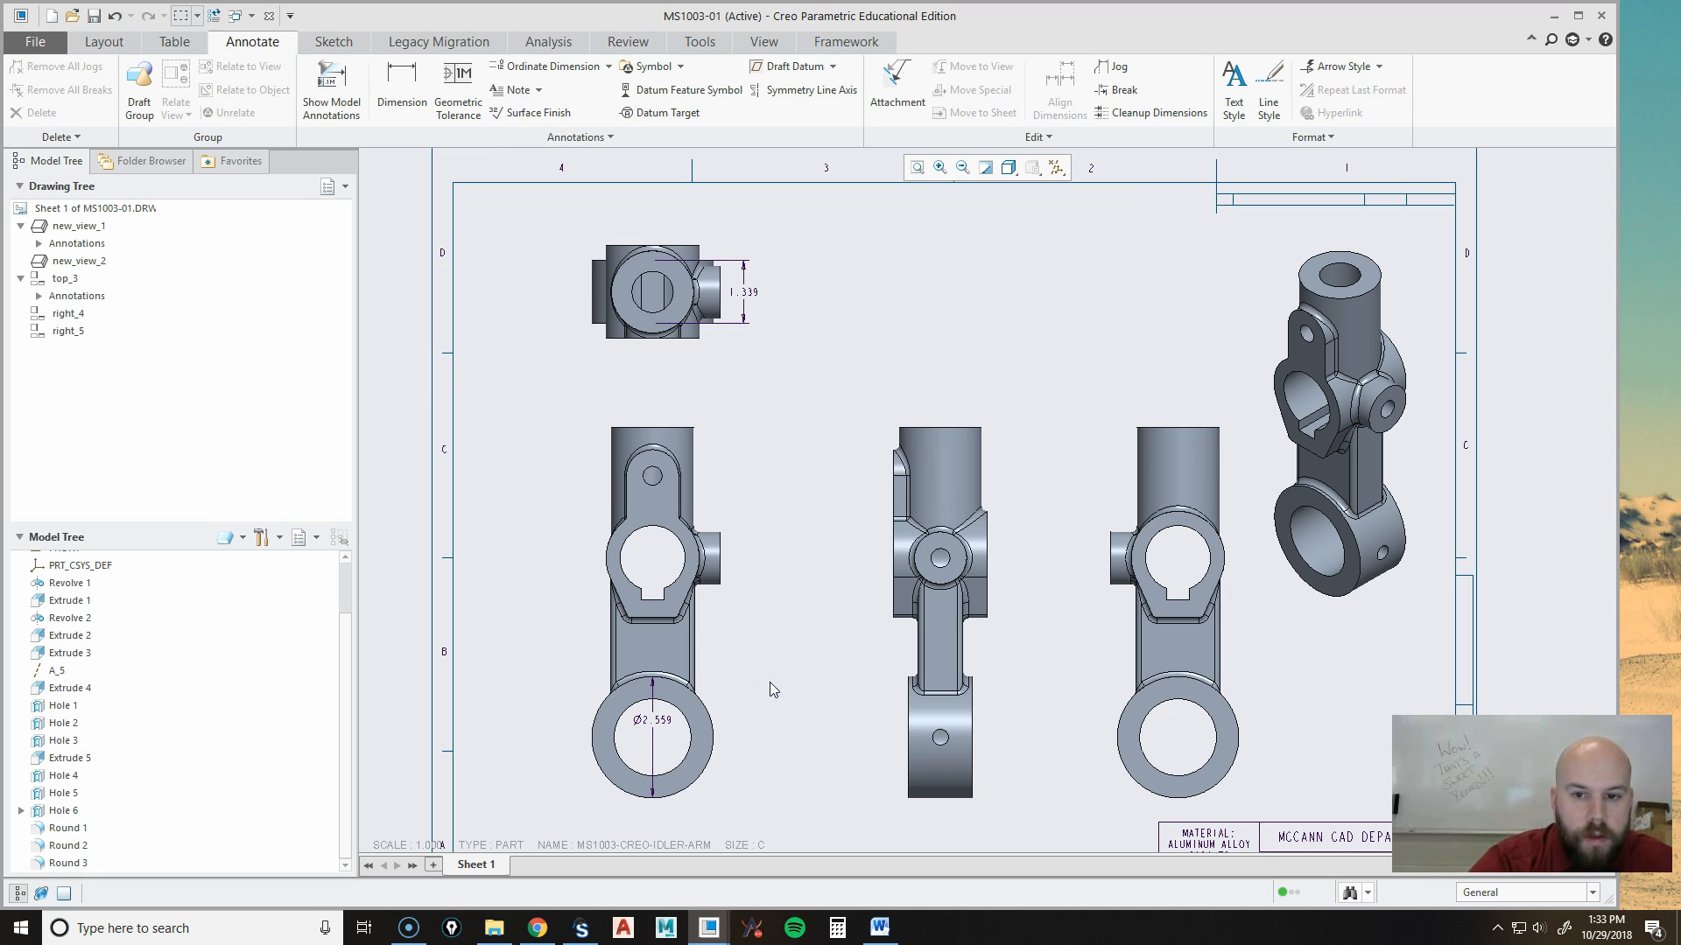
Reposition the lower ring's diameter dimension outside the front view, at the ring's lower left.
{"action": "left_click", "coordinate": [655, 720]}
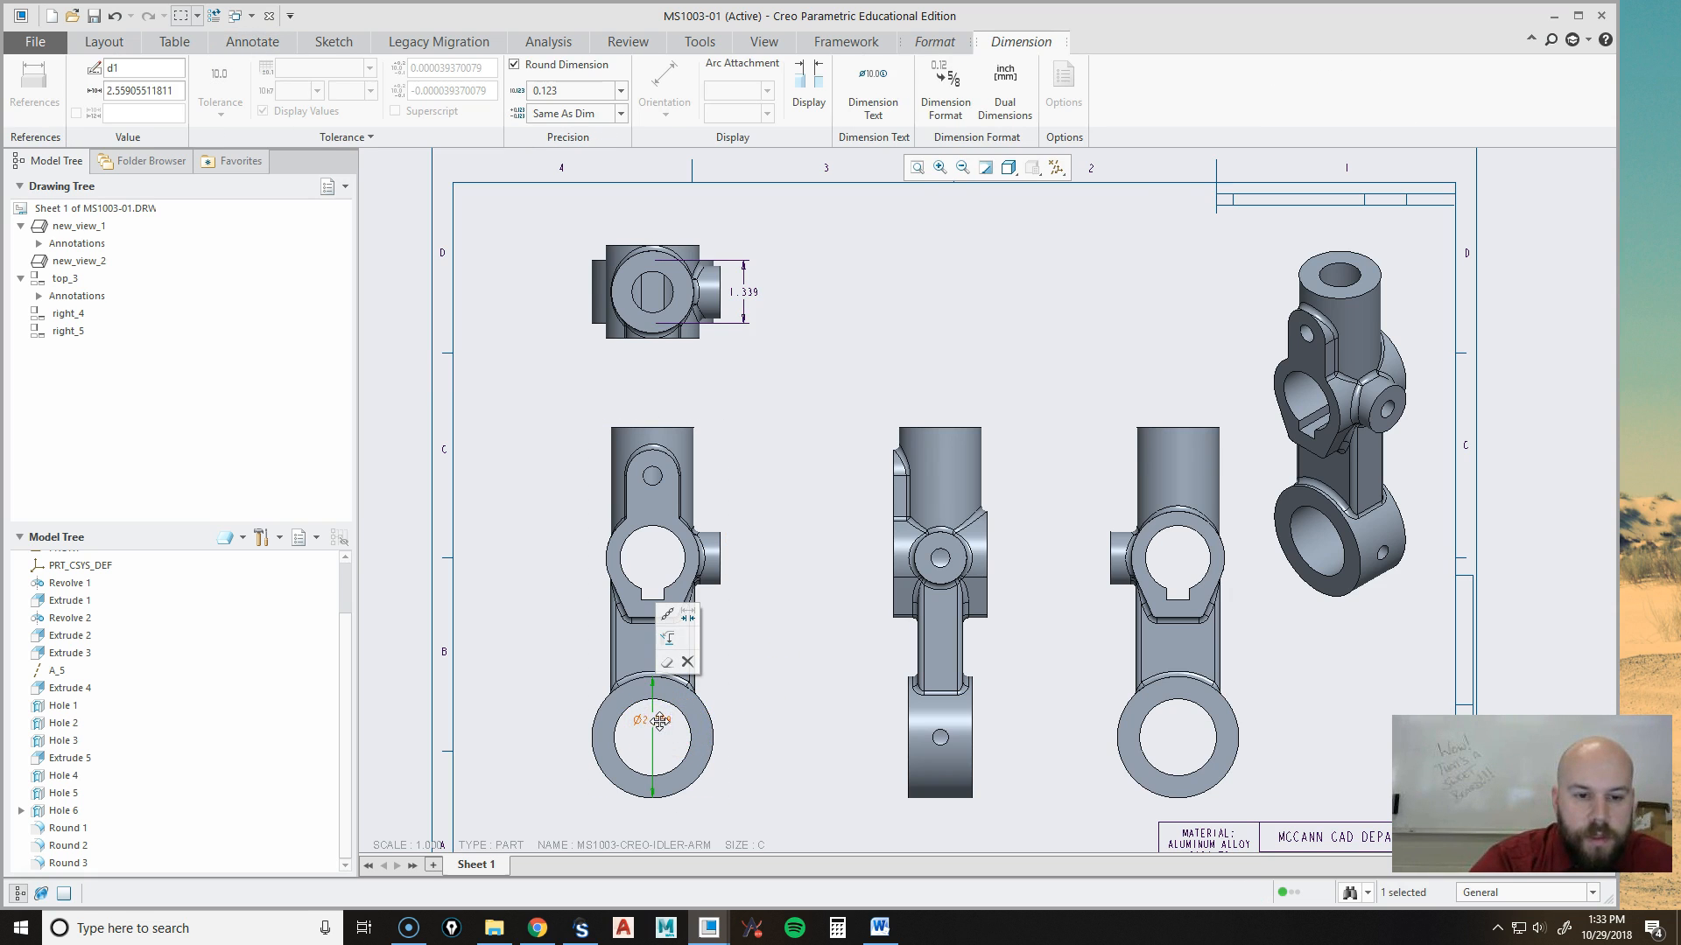
{"action": "left_click_drag", "start_coordinate": [662, 719], "coordinate": [589, 795]}
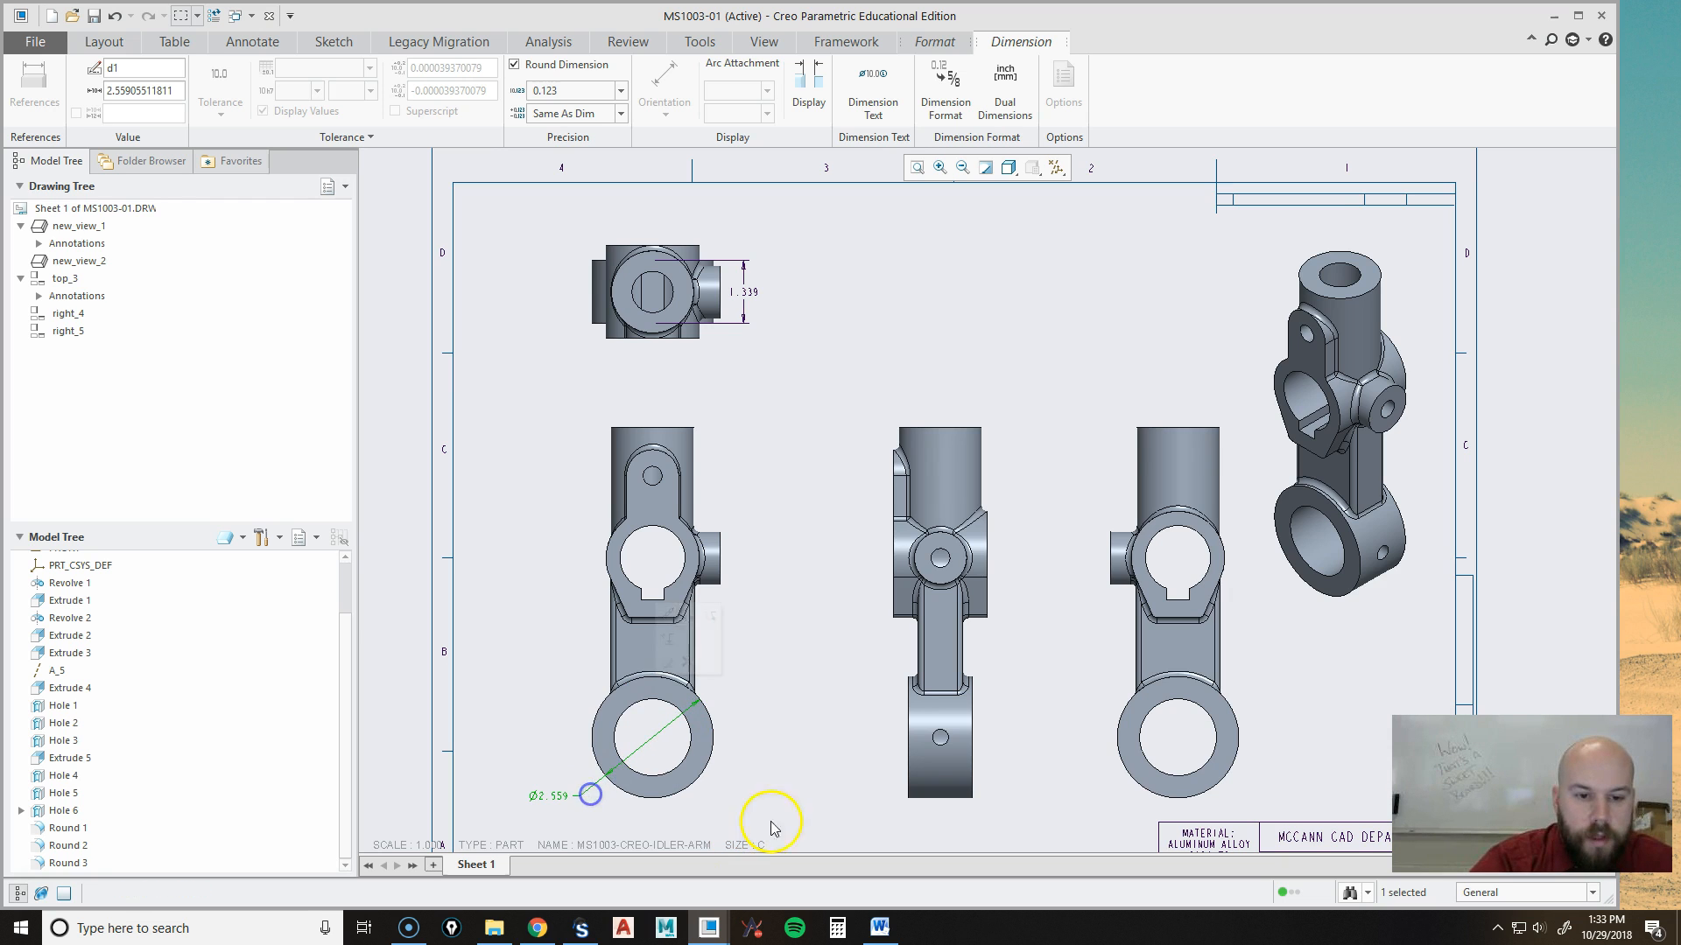
{"action": "left_click", "coordinate": [790, 768]}
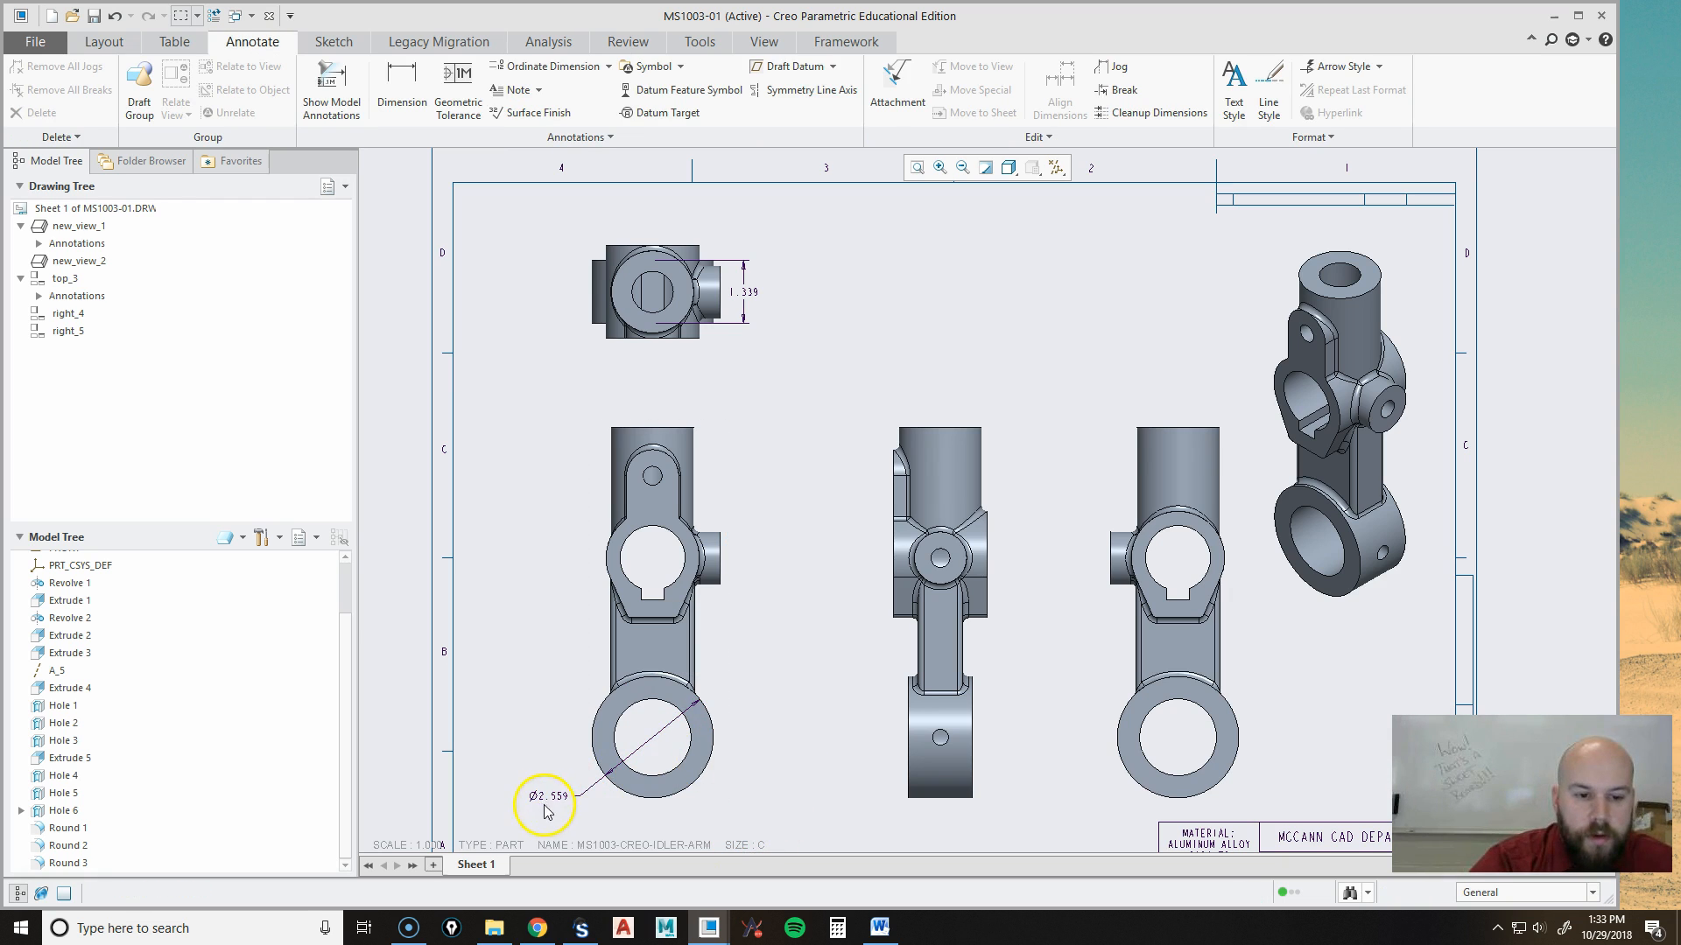
Move the ring's width dimension from the top view to the right side view.
{"action": "left_click", "coordinate": [750, 300]}
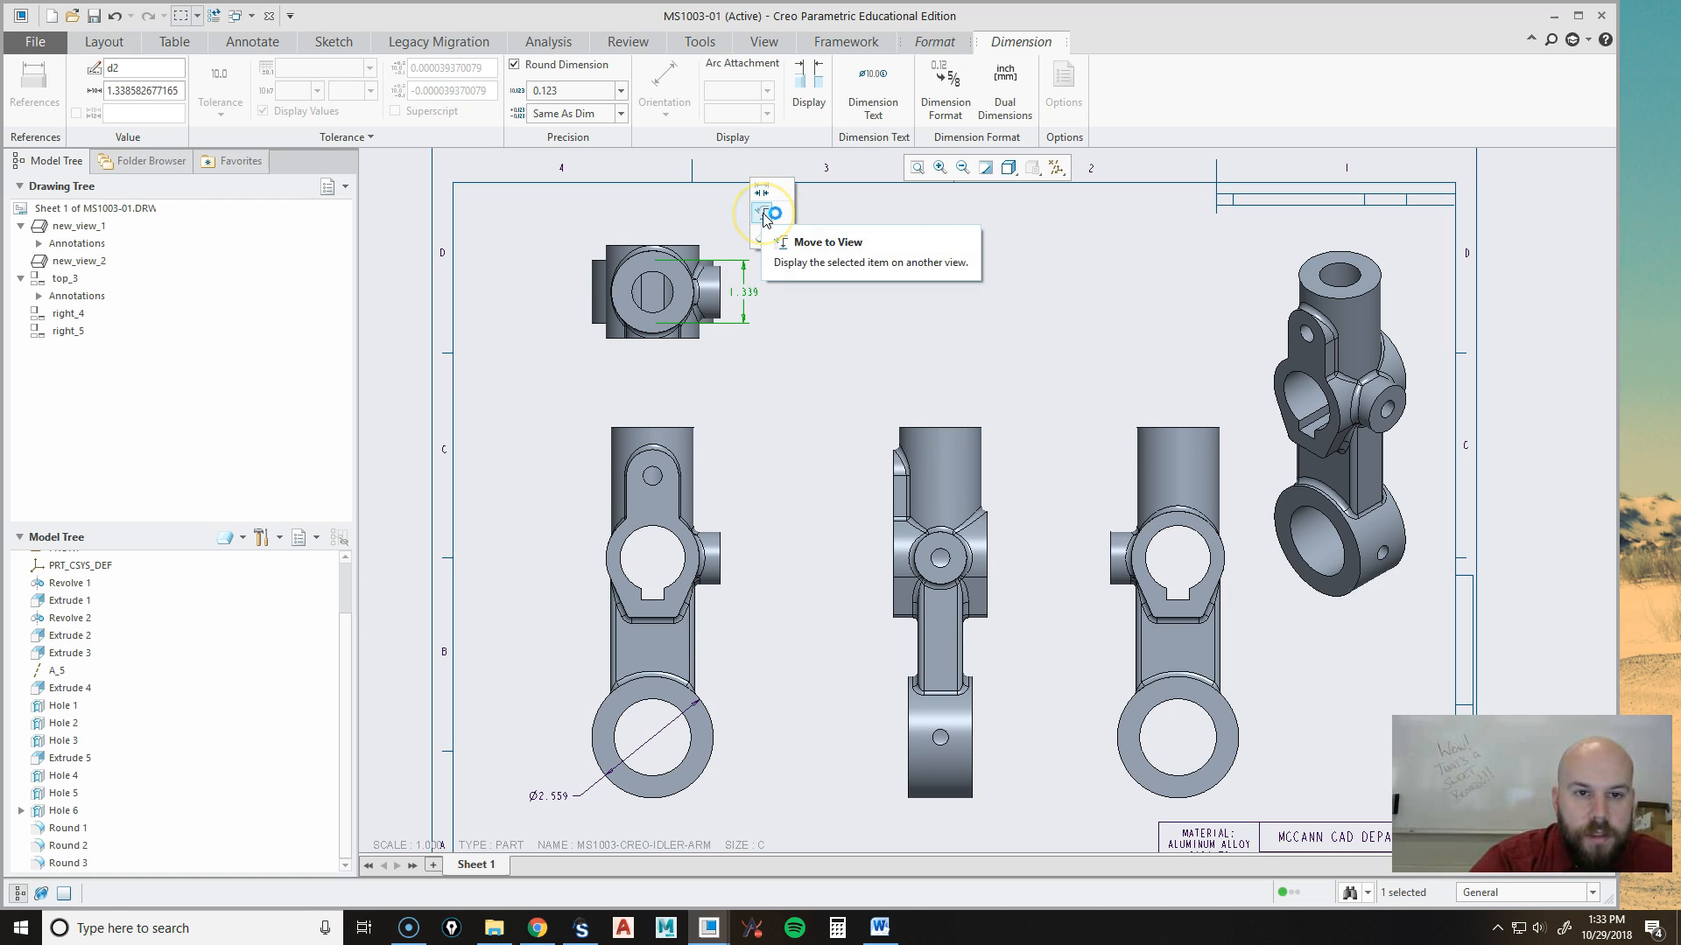
{"action": "left_click", "coordinate": [763, 215]}
{"action": "left_click", "coordinate": [814, 361]}
{"action": "left_click", "coordinate": [750, 298]}
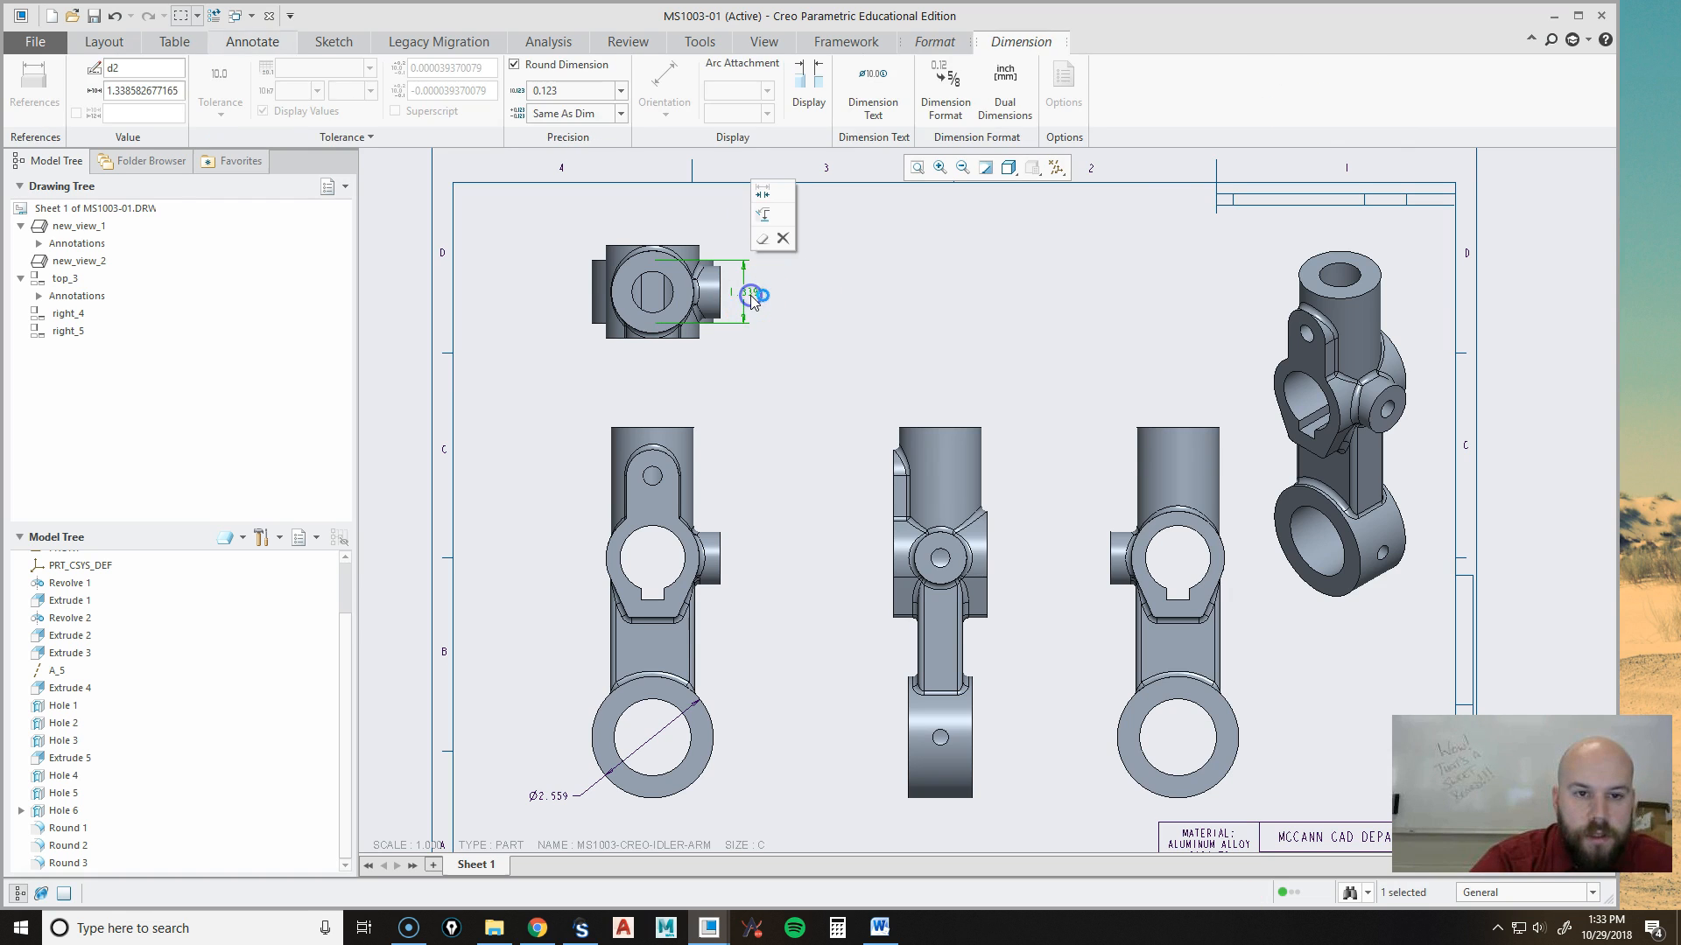
{"action": "left_click", "coordinate": [767, 217]}
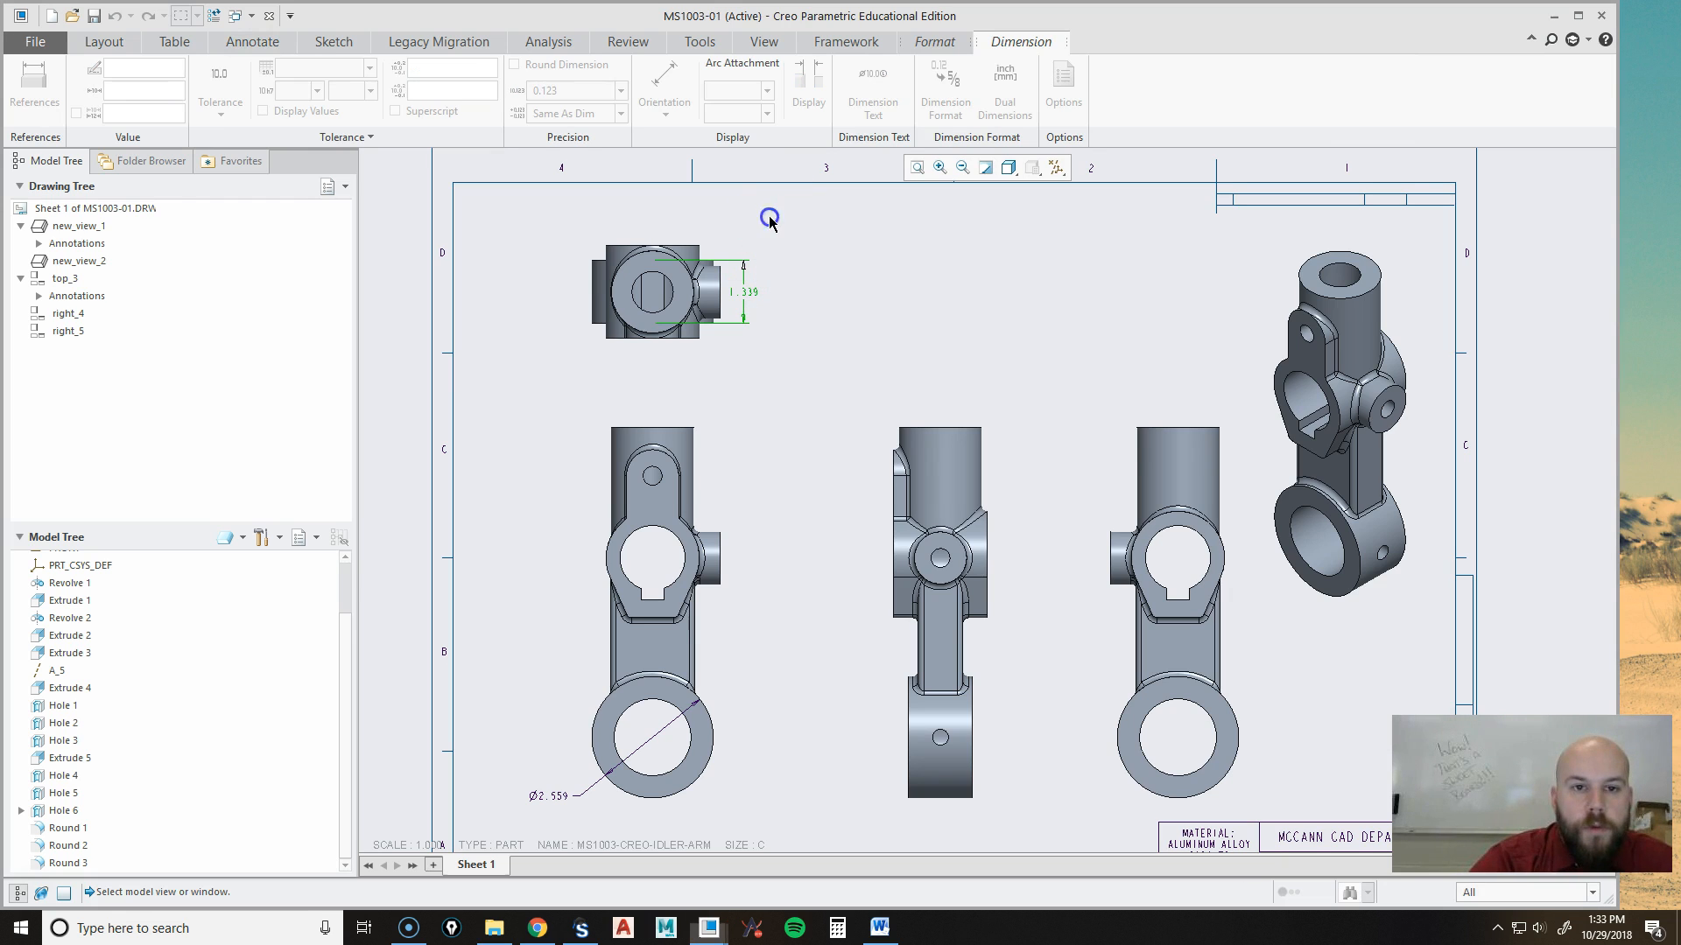
{"action": "left_click", "coordinate": [961, 792]}
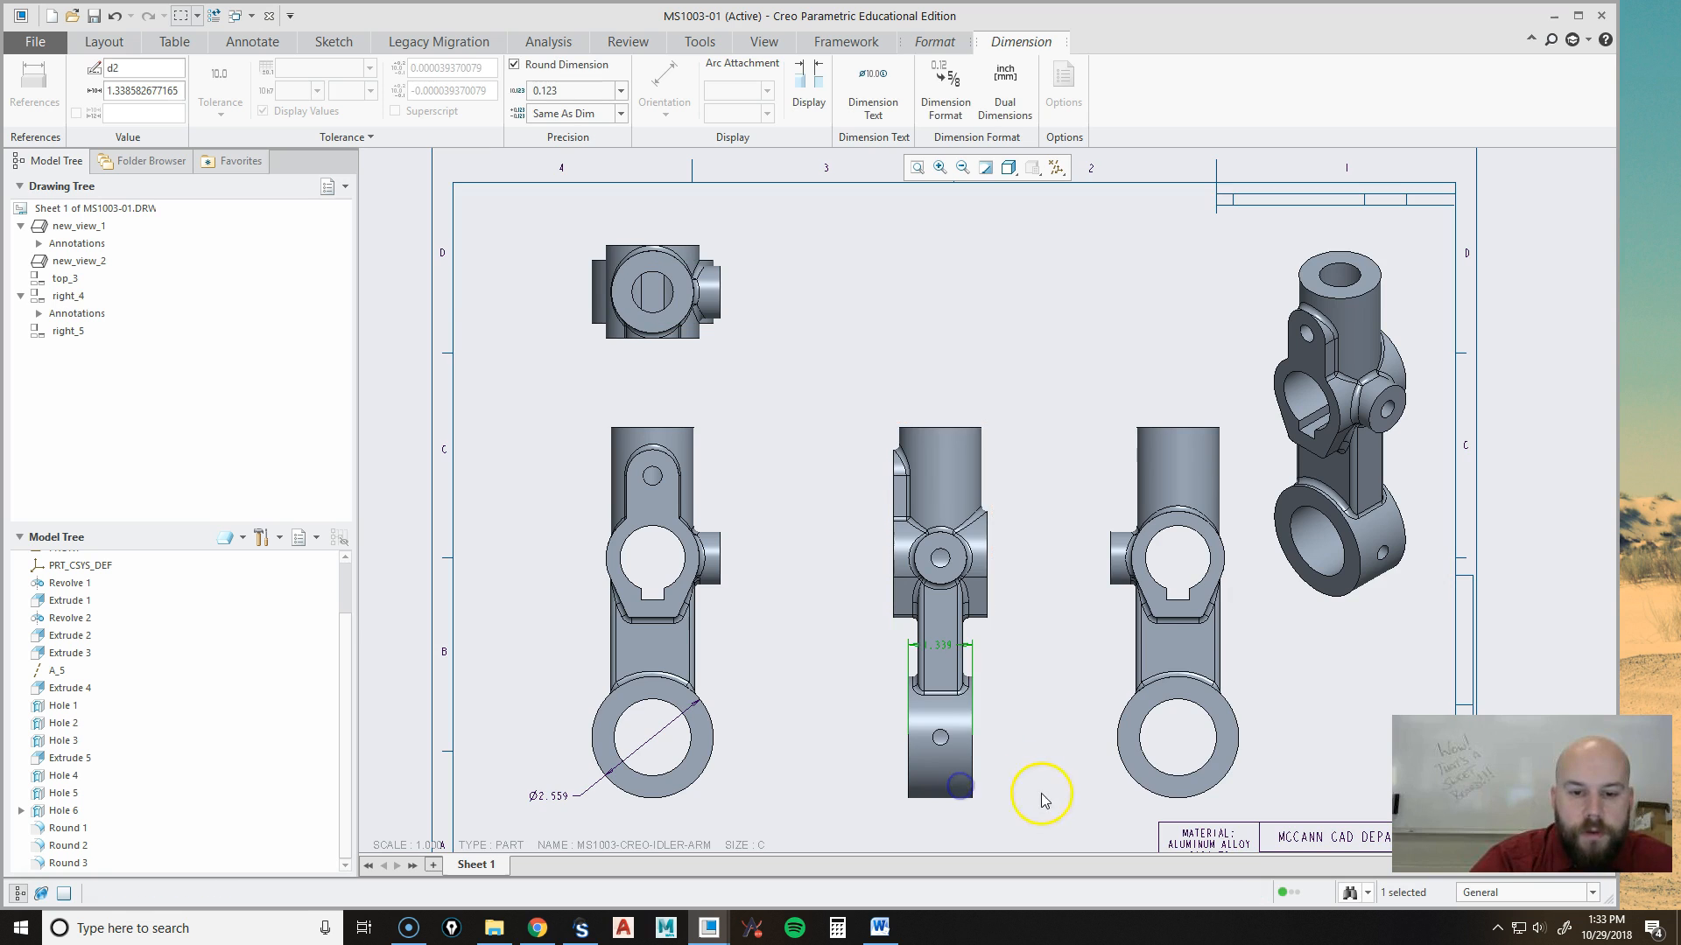
Place the ring's width dimension below the right side view.
{"action": "middle_click_drag", "start_coordinate": [1035, 788], "coordinate": [1036, 656]}
{"action": "left_click_drag", "start_coordinate": [927, 522], "coordinate": [936, 639]}
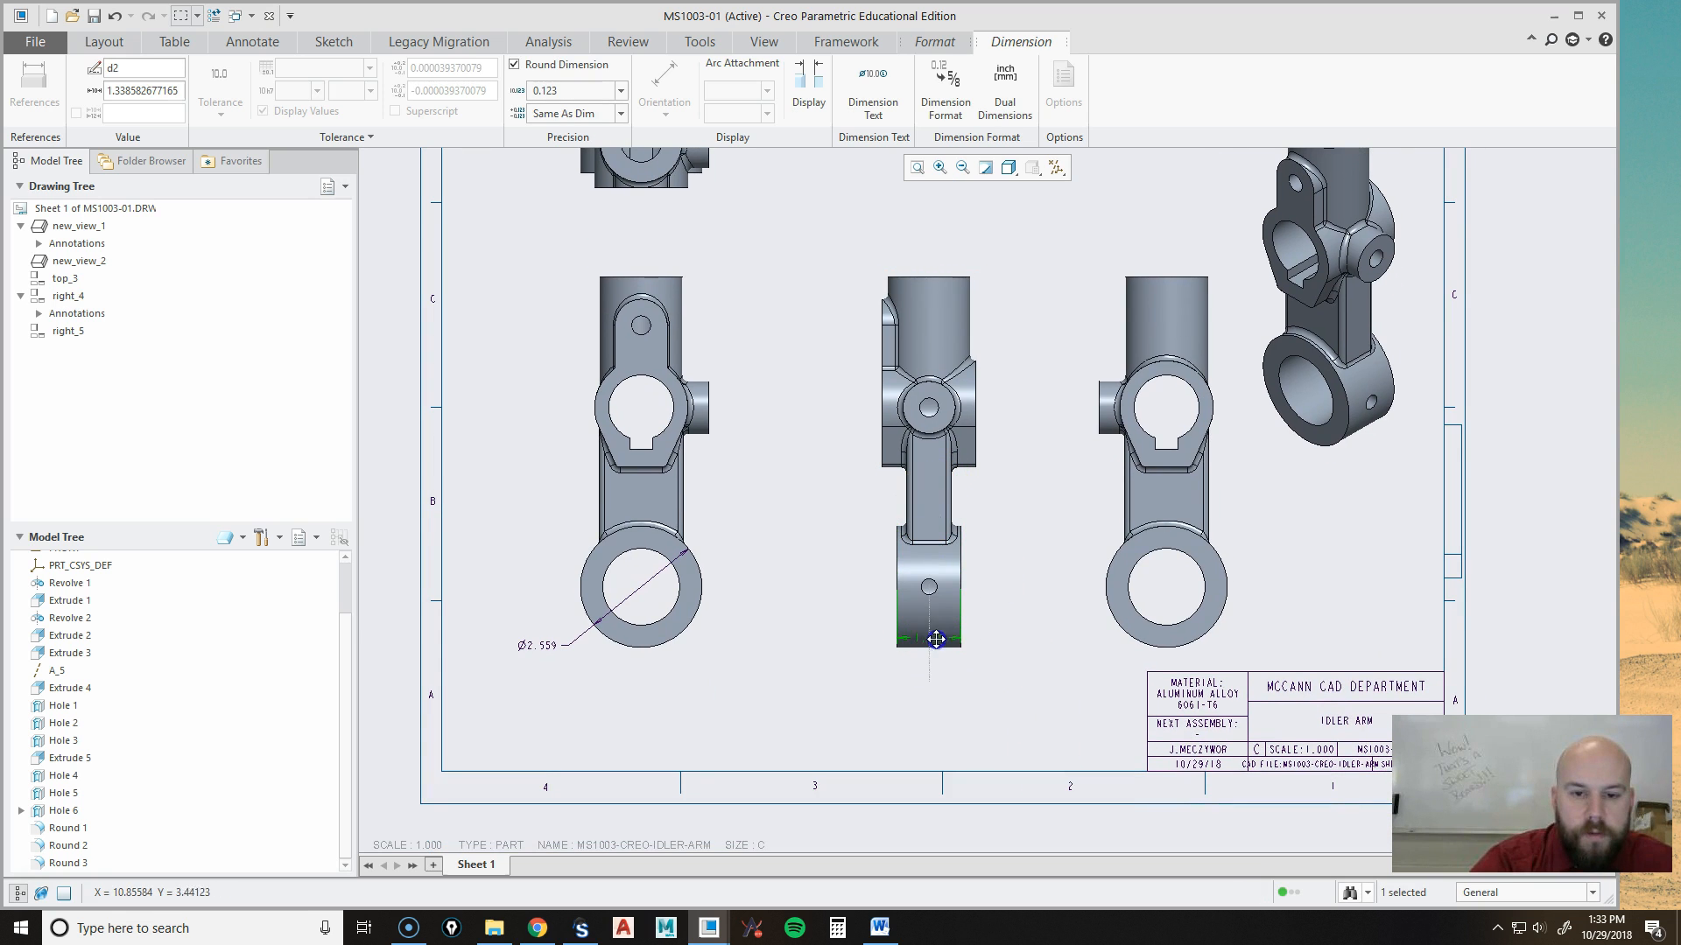
{"action": "left_click", "coordinate": [1042, 662]}
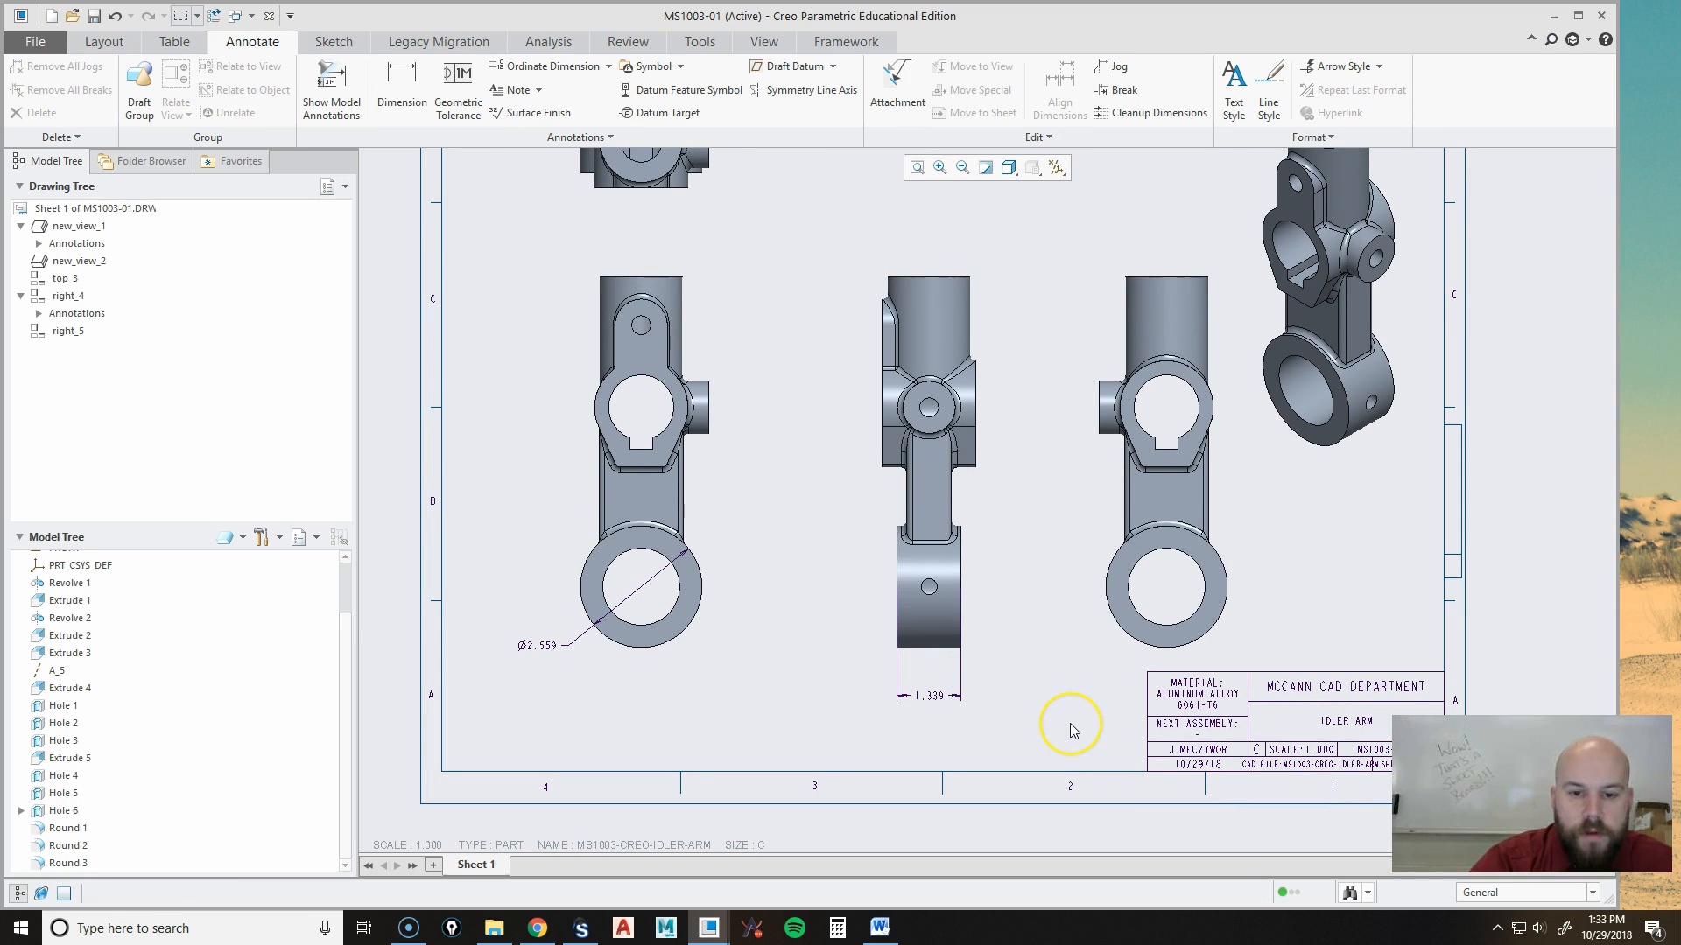
Shift the right side view slightly left between the front and rear views.
{"action": "middle_click_drag", "start_coordinate": [1028, 536], "coordinate": [1003, 632]}
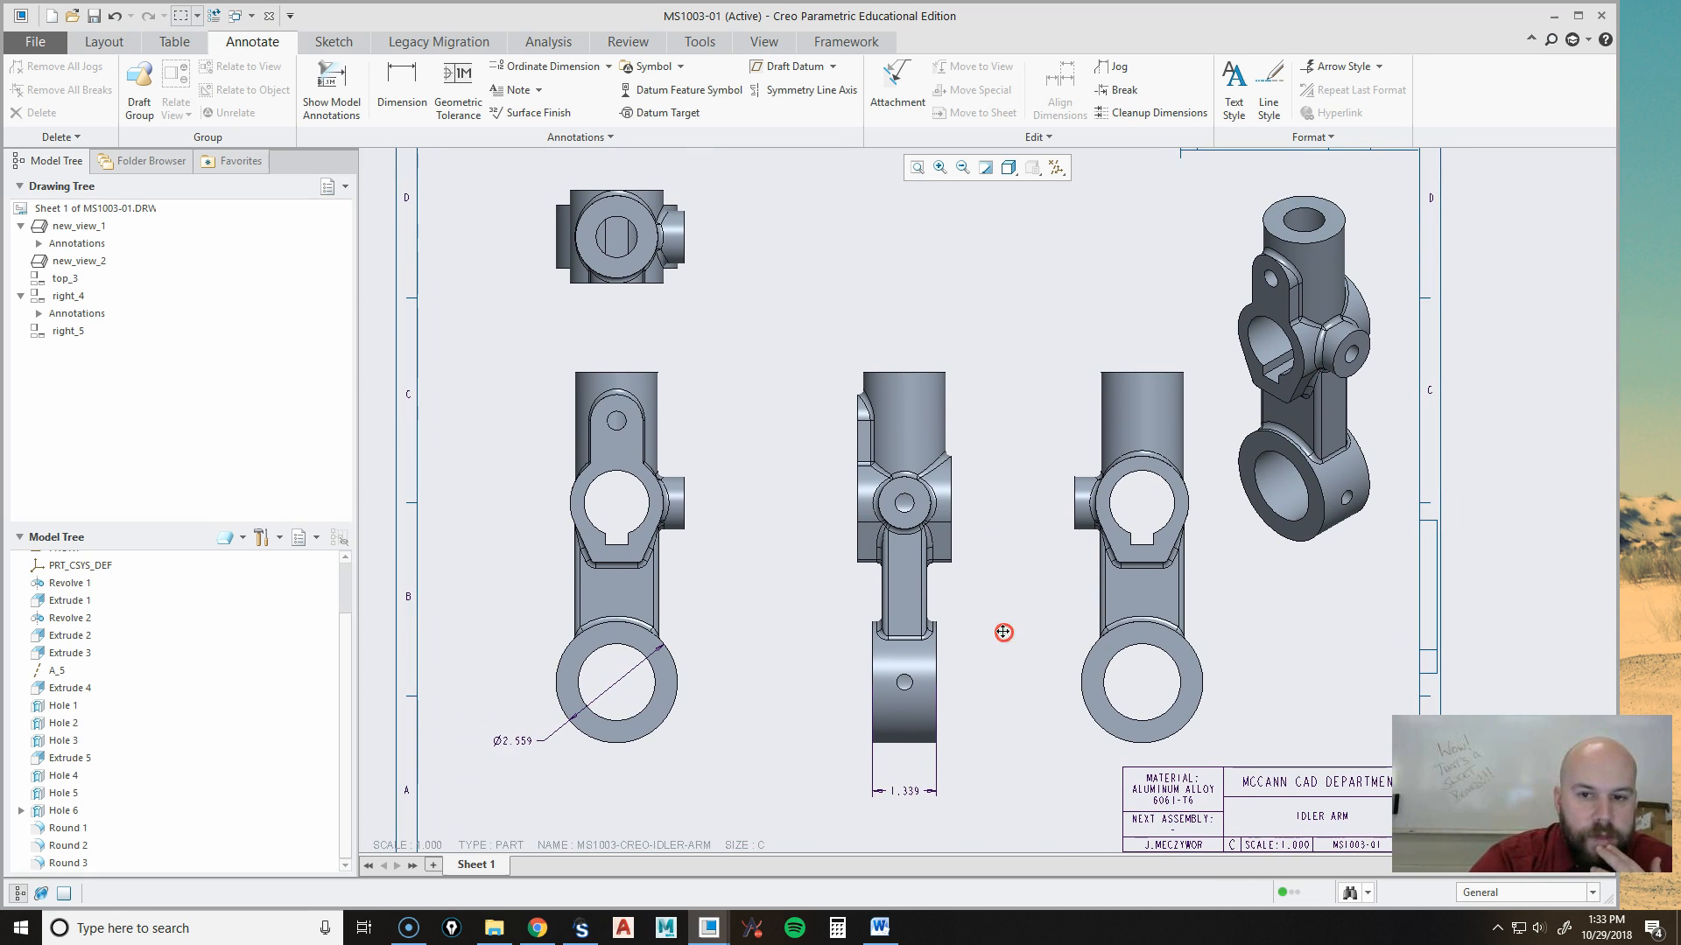
{"action": "scroll", "coordinate": [1039, 596], "scroll_direction": "up", "scroll_amount": 1}
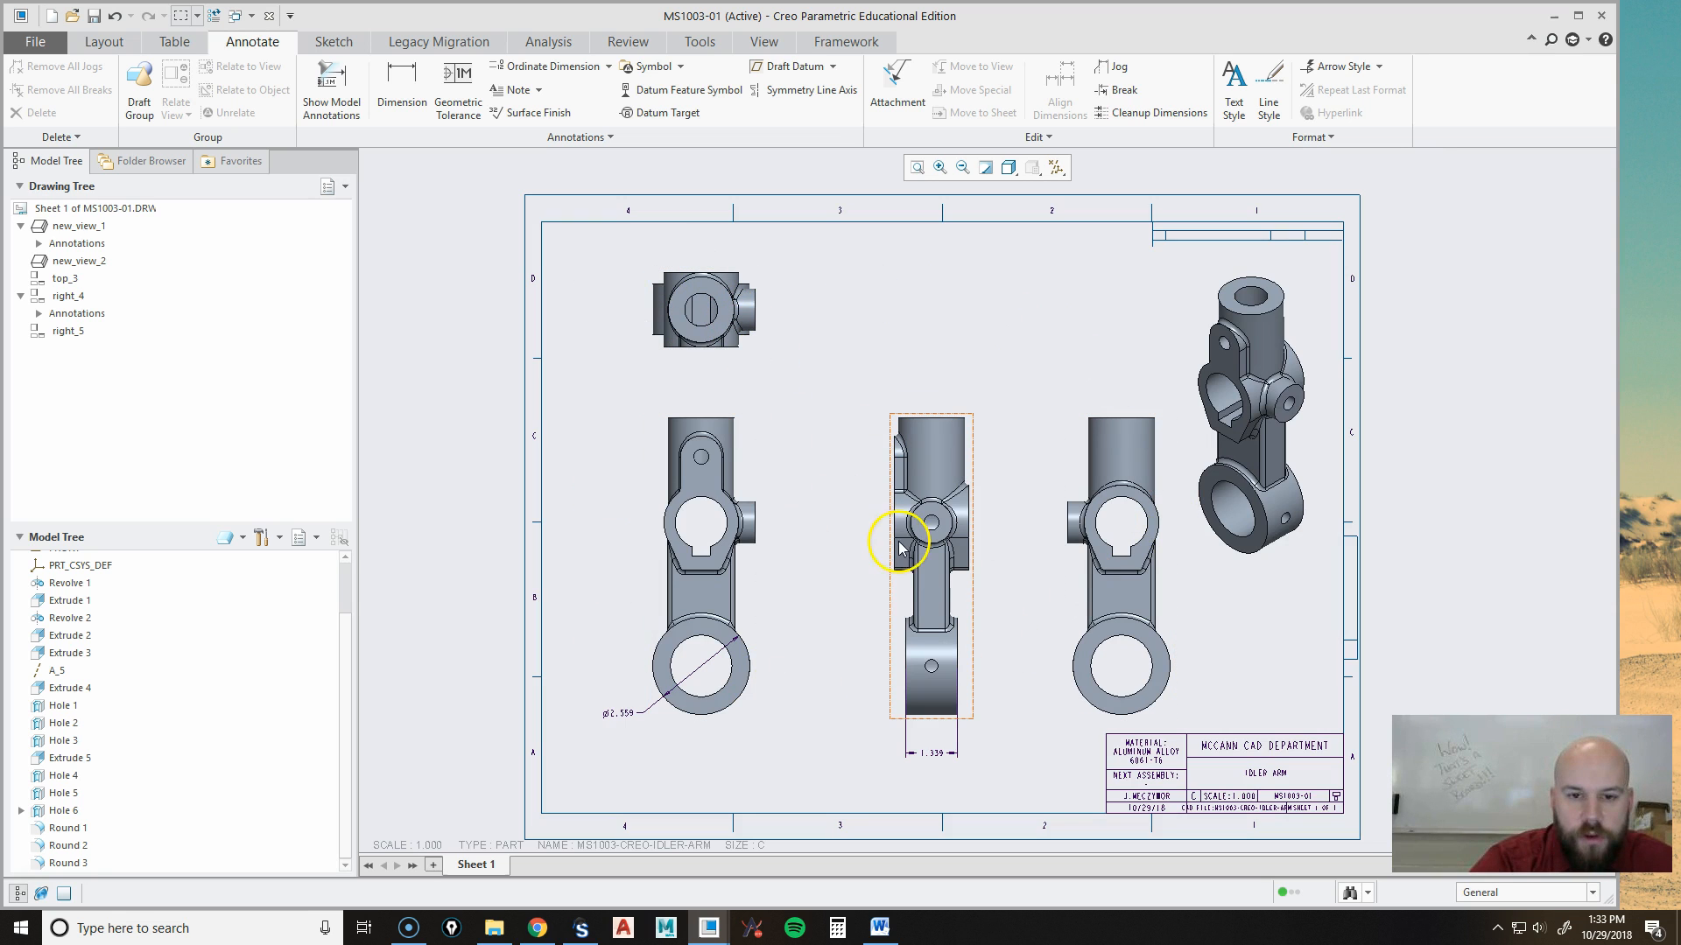
{"action": "left_click", "coordinate": [893, 571]}
{"action": "left_click_drag", "start_coordinate": [903, 588], "coordinate": [893, 589]}
{"action": "left_click", "coordinate": [1035, 569]}
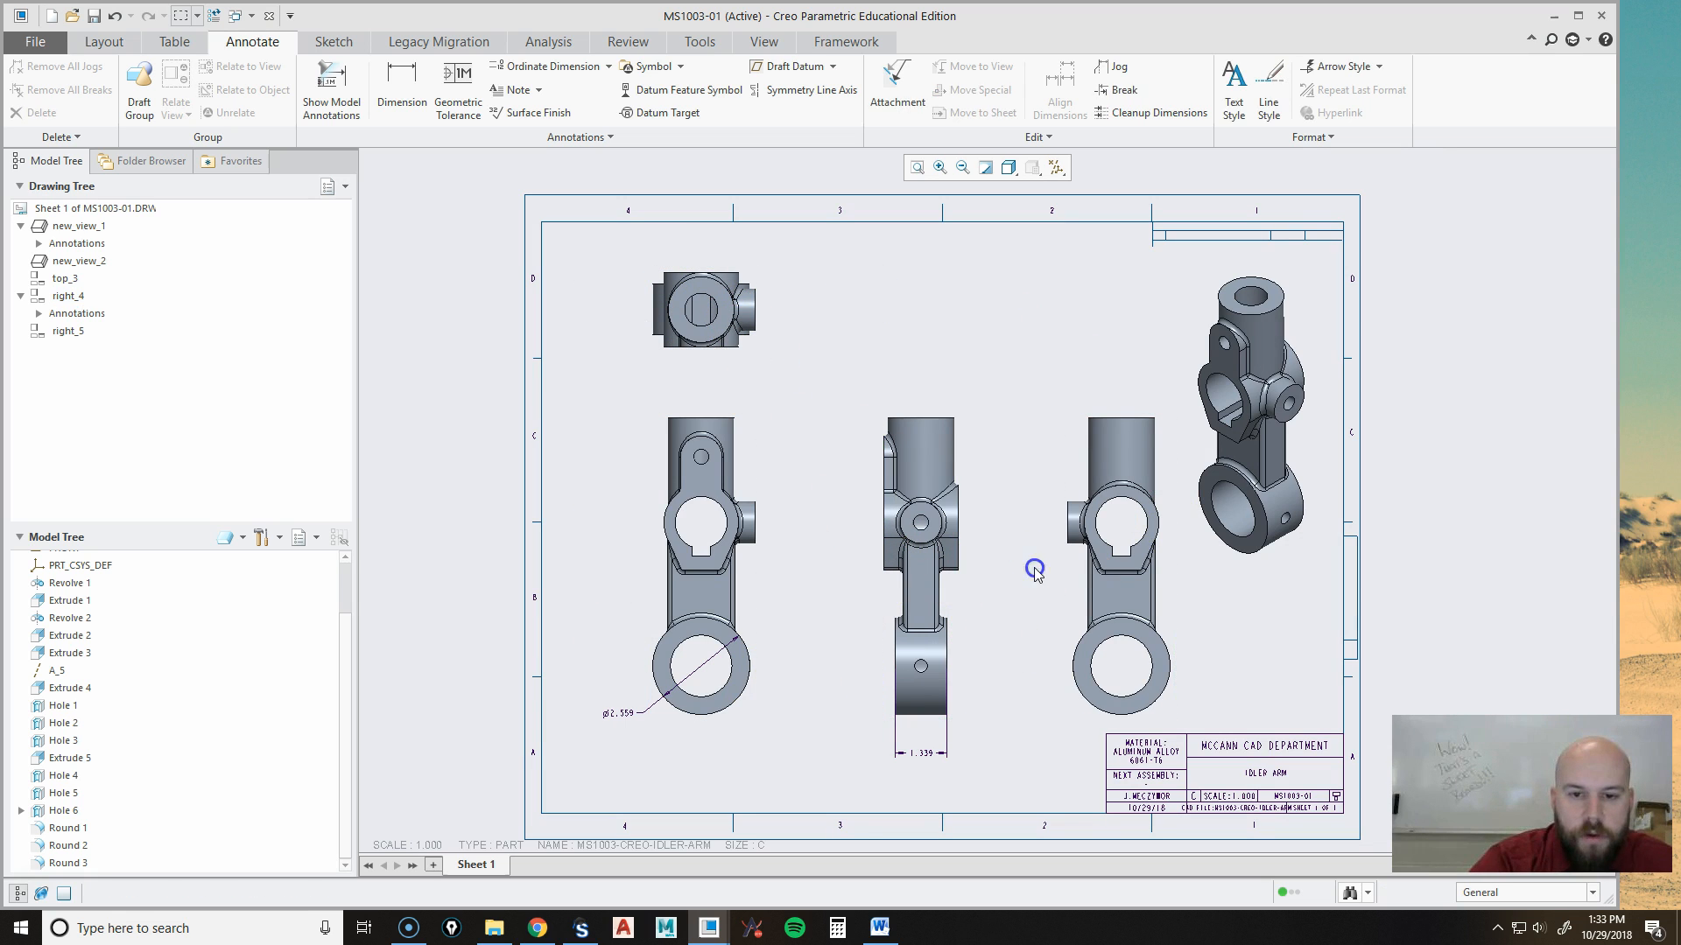
Set the top, front, right and rear views to No Hidden display style with Dimmed tangent edges.
{"action": "left_click", "coordinate": [747, 338]}
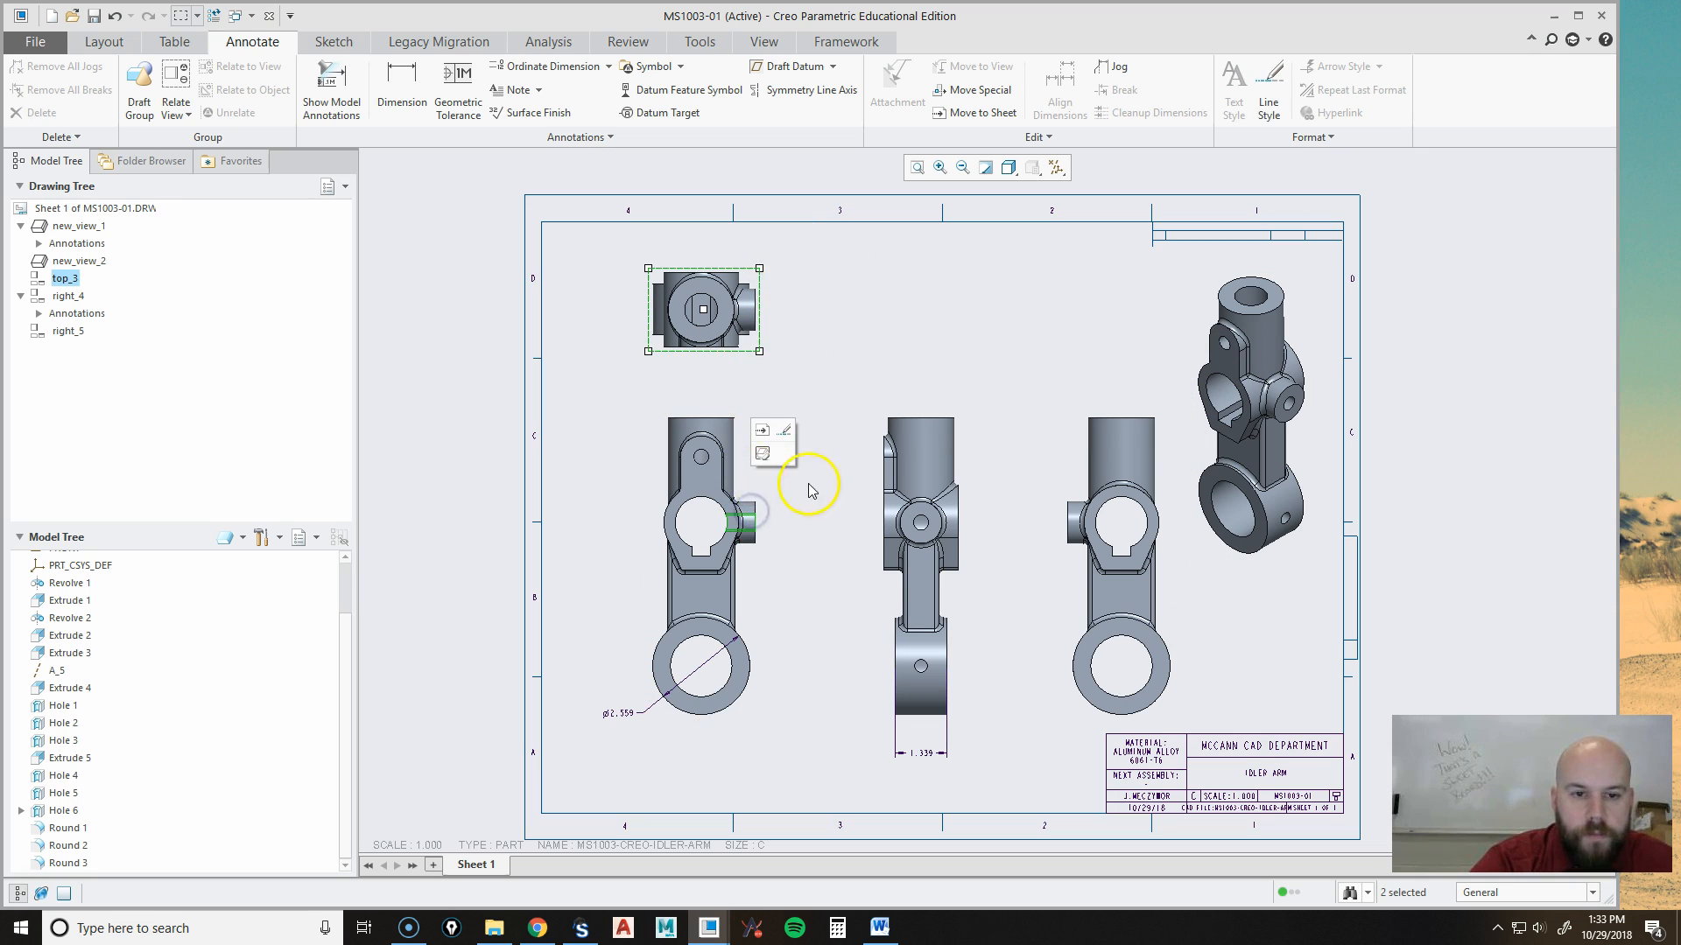
{"action": "left_click", "coordinate": [802, 471]}
{"action": "left_click", "coordinate": [742, 352]}
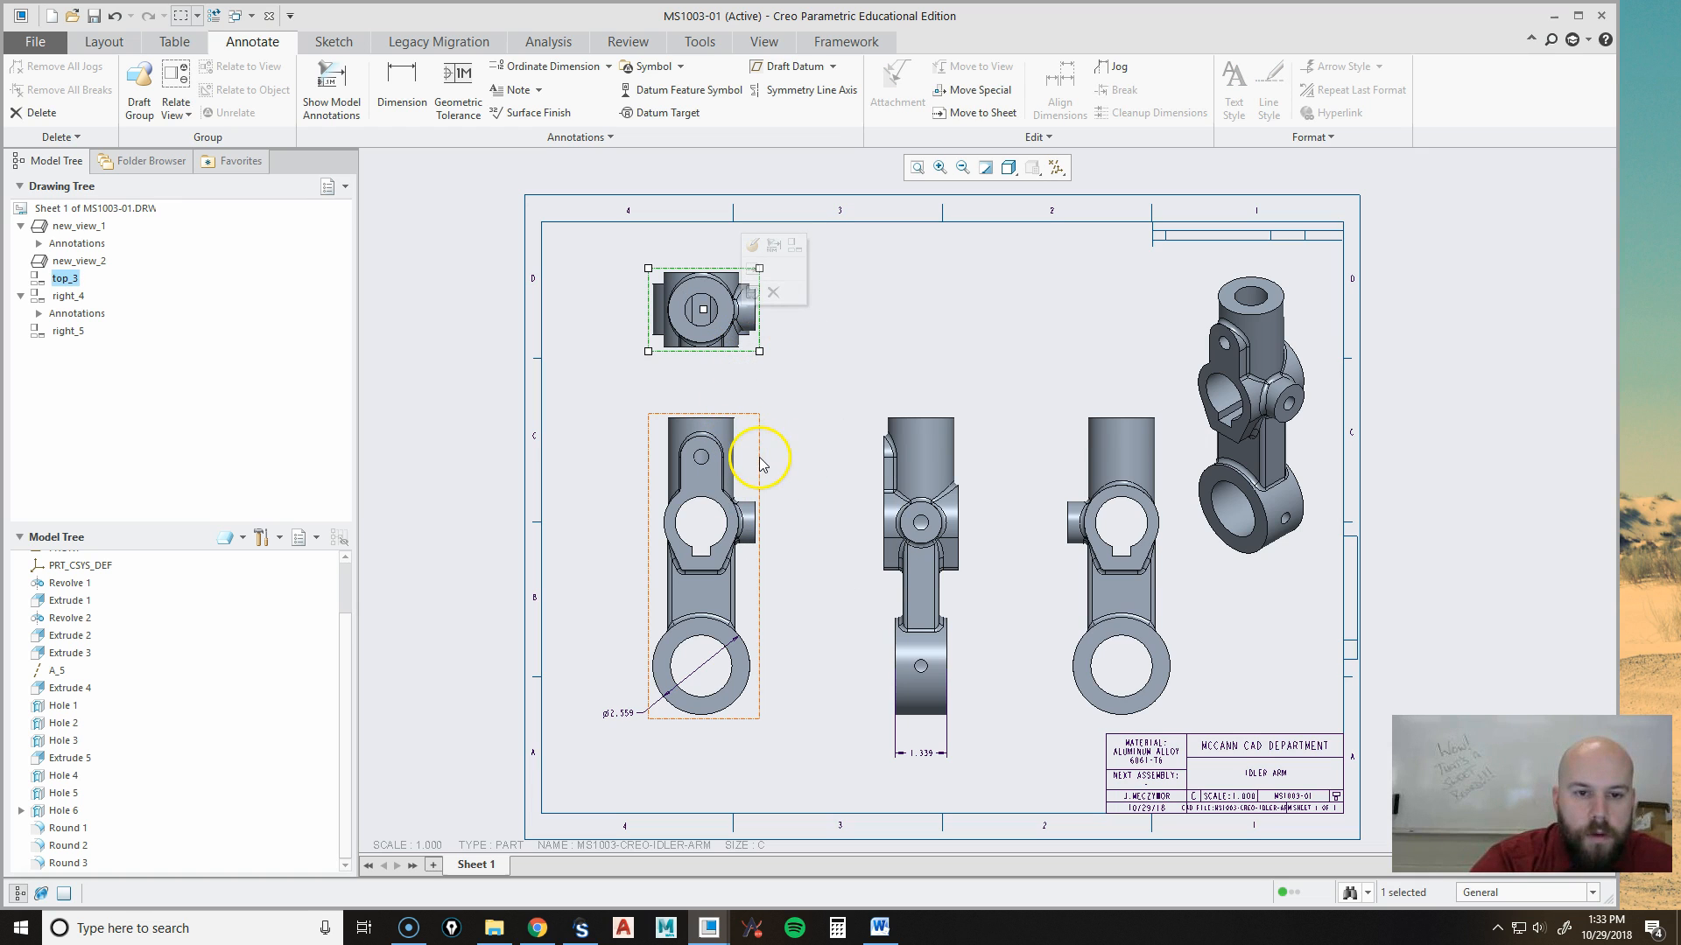
{"action": "left_click", "coordinate": [760, 457], "text": "ctrl"}
{"action": "left_click", "coordinate": [881, 445], "text": "ctrl"}
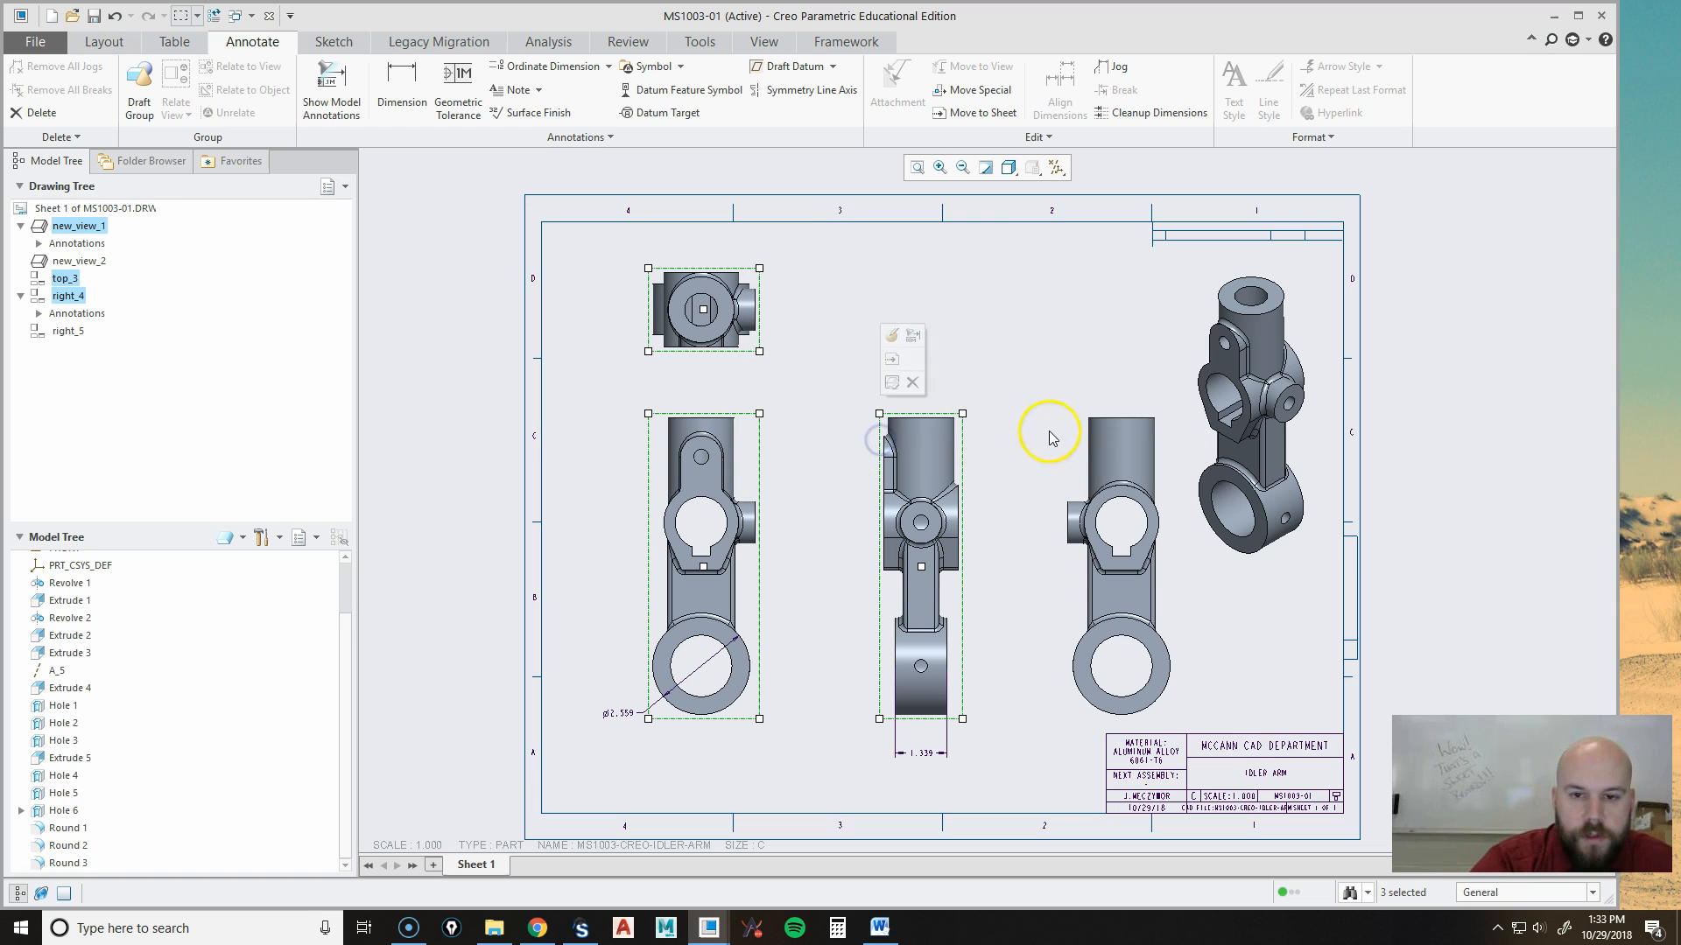
{"action": "left_click", "coordinate": [1082, 435], "text": "ctrl"}
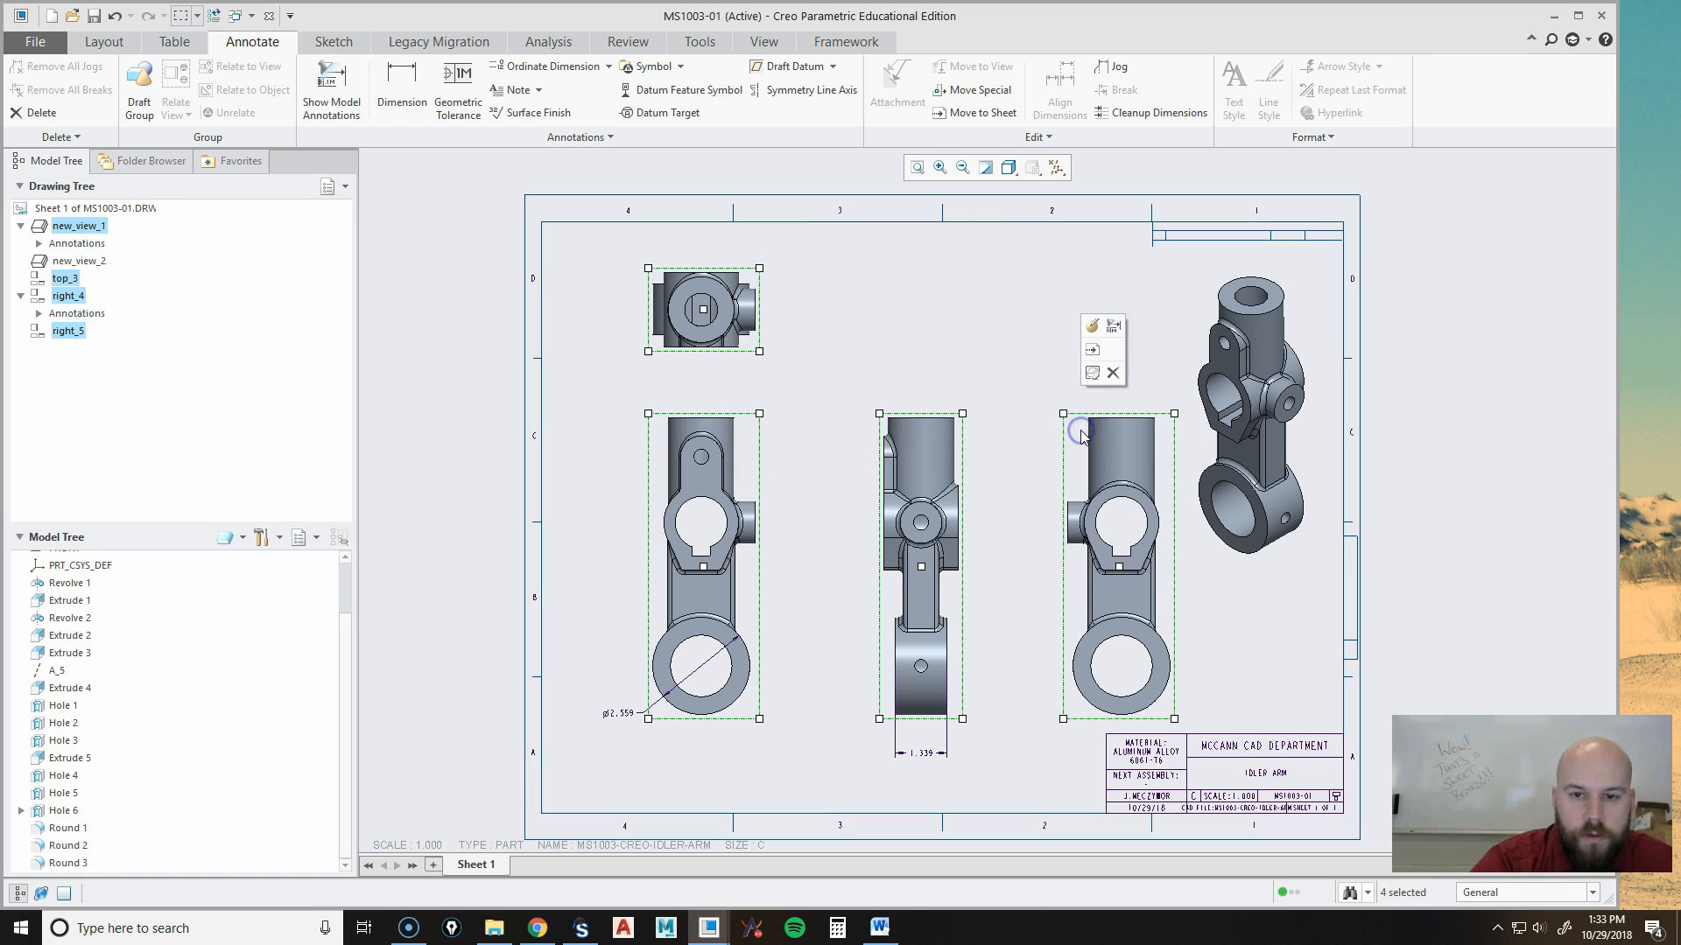
{"action": "left_click", "coordinate": [1095, 331]}
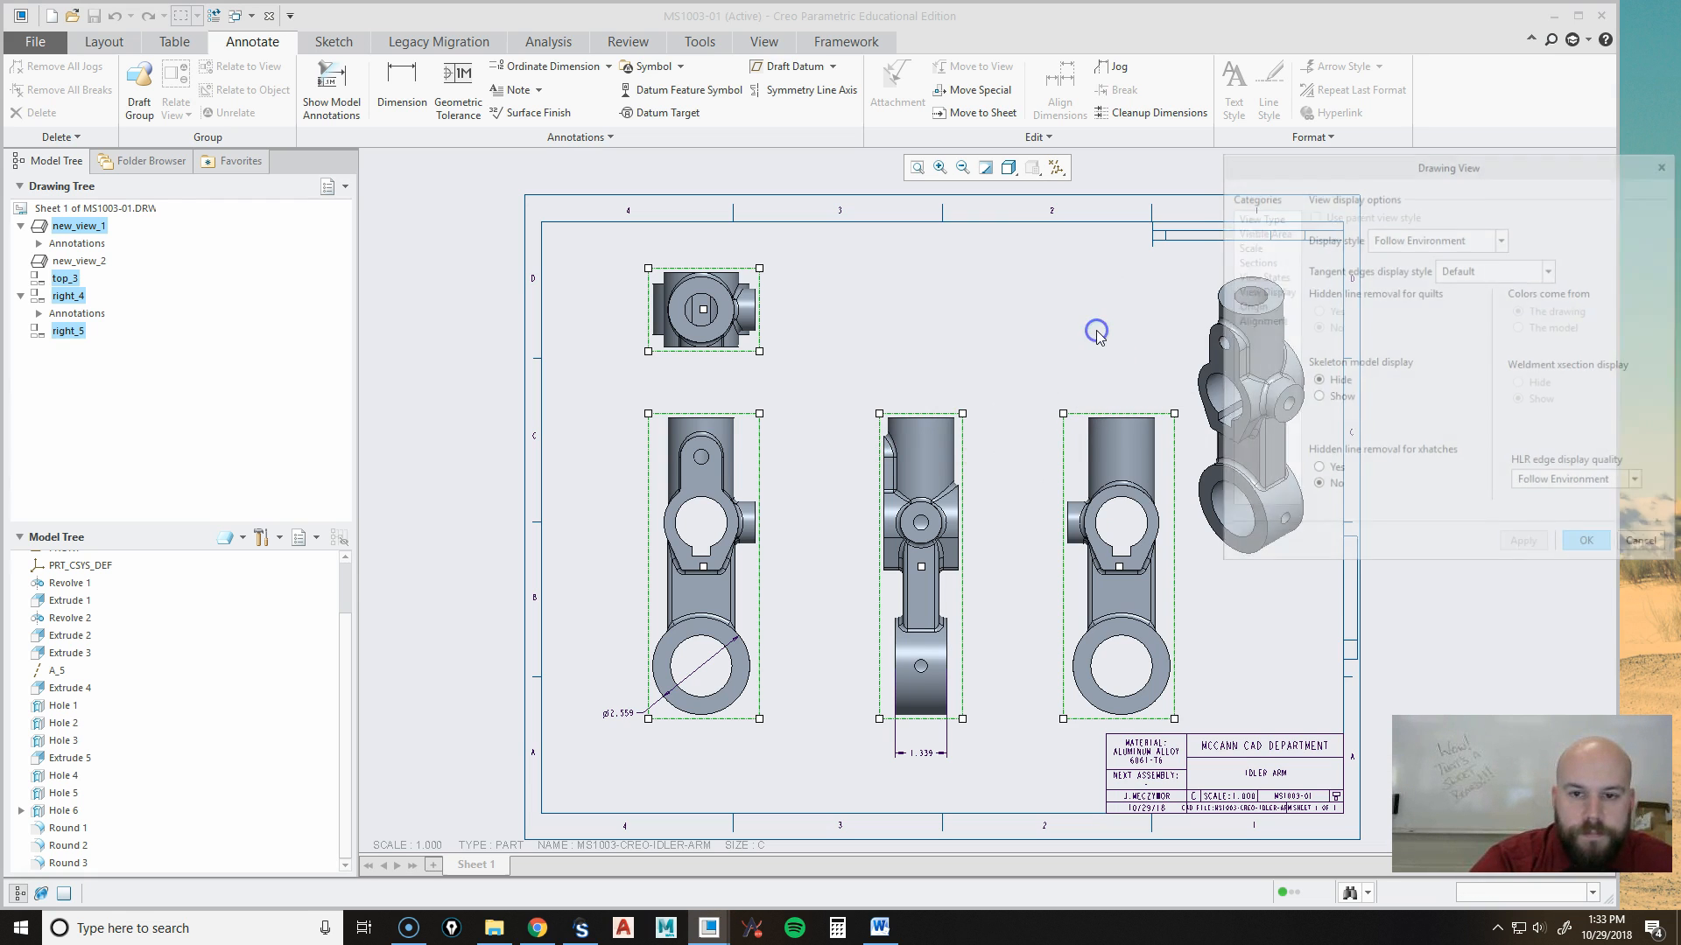
{"action": "left_click", "coordinate": [1416, 237]}
{"action": "left_click", "coordinate": [1434, 320]}
{"action": "left_click", "coordinate": [1492, 268]}
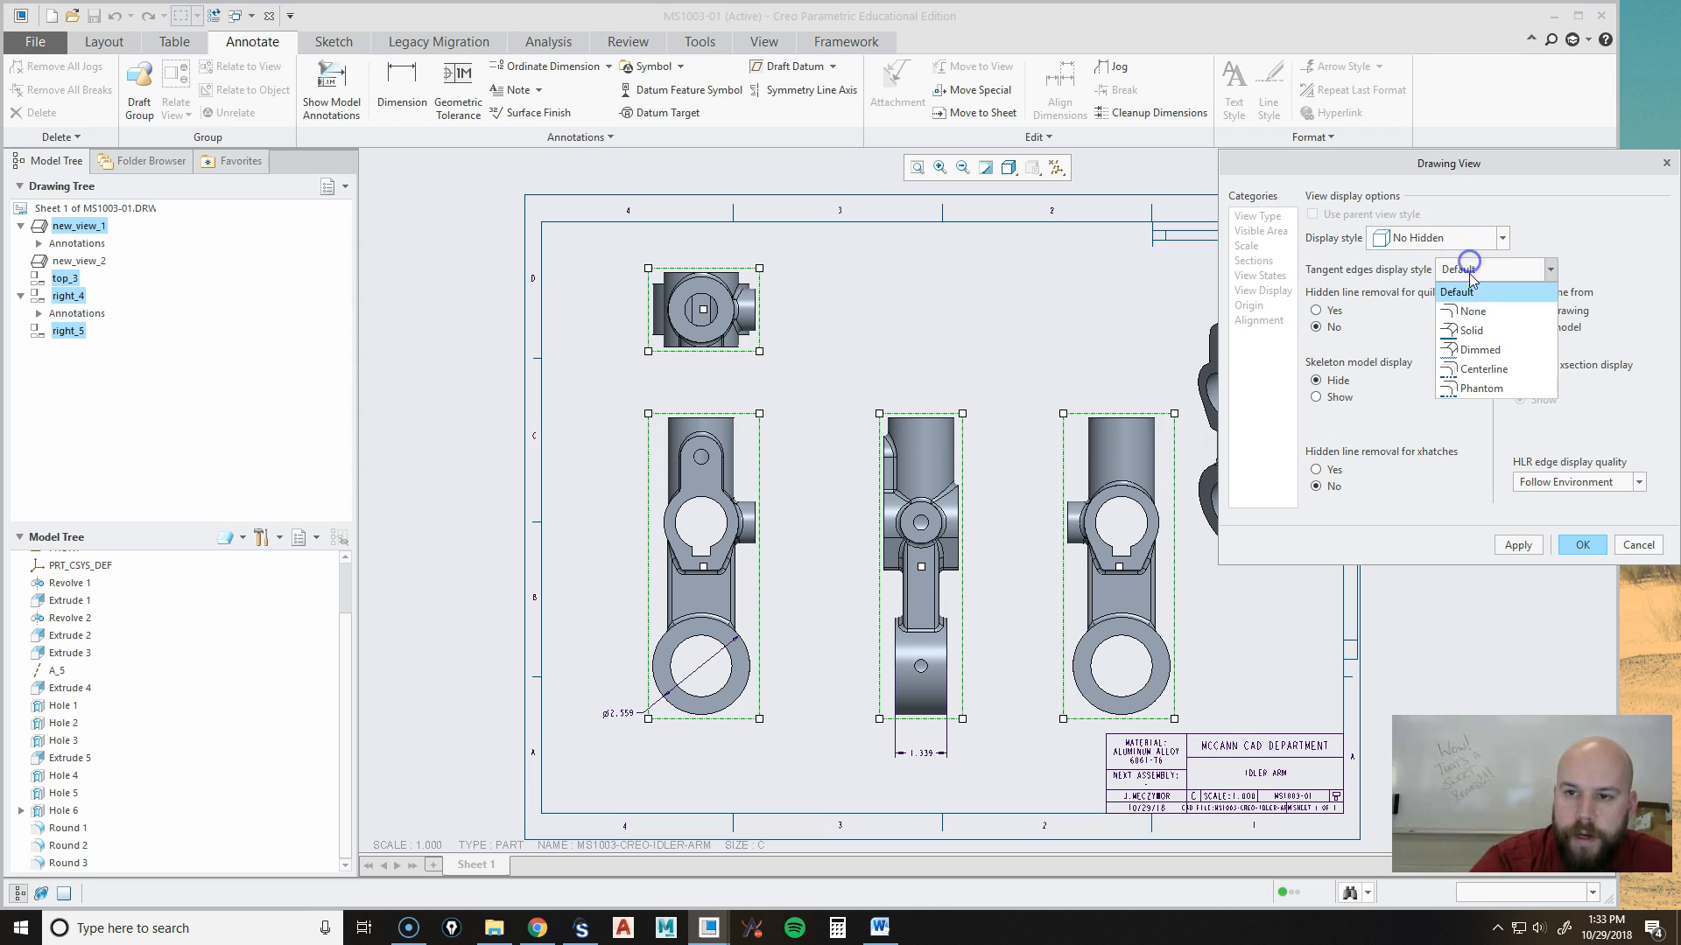
{"action": "left_click", "coordinate": [1485, 353]}
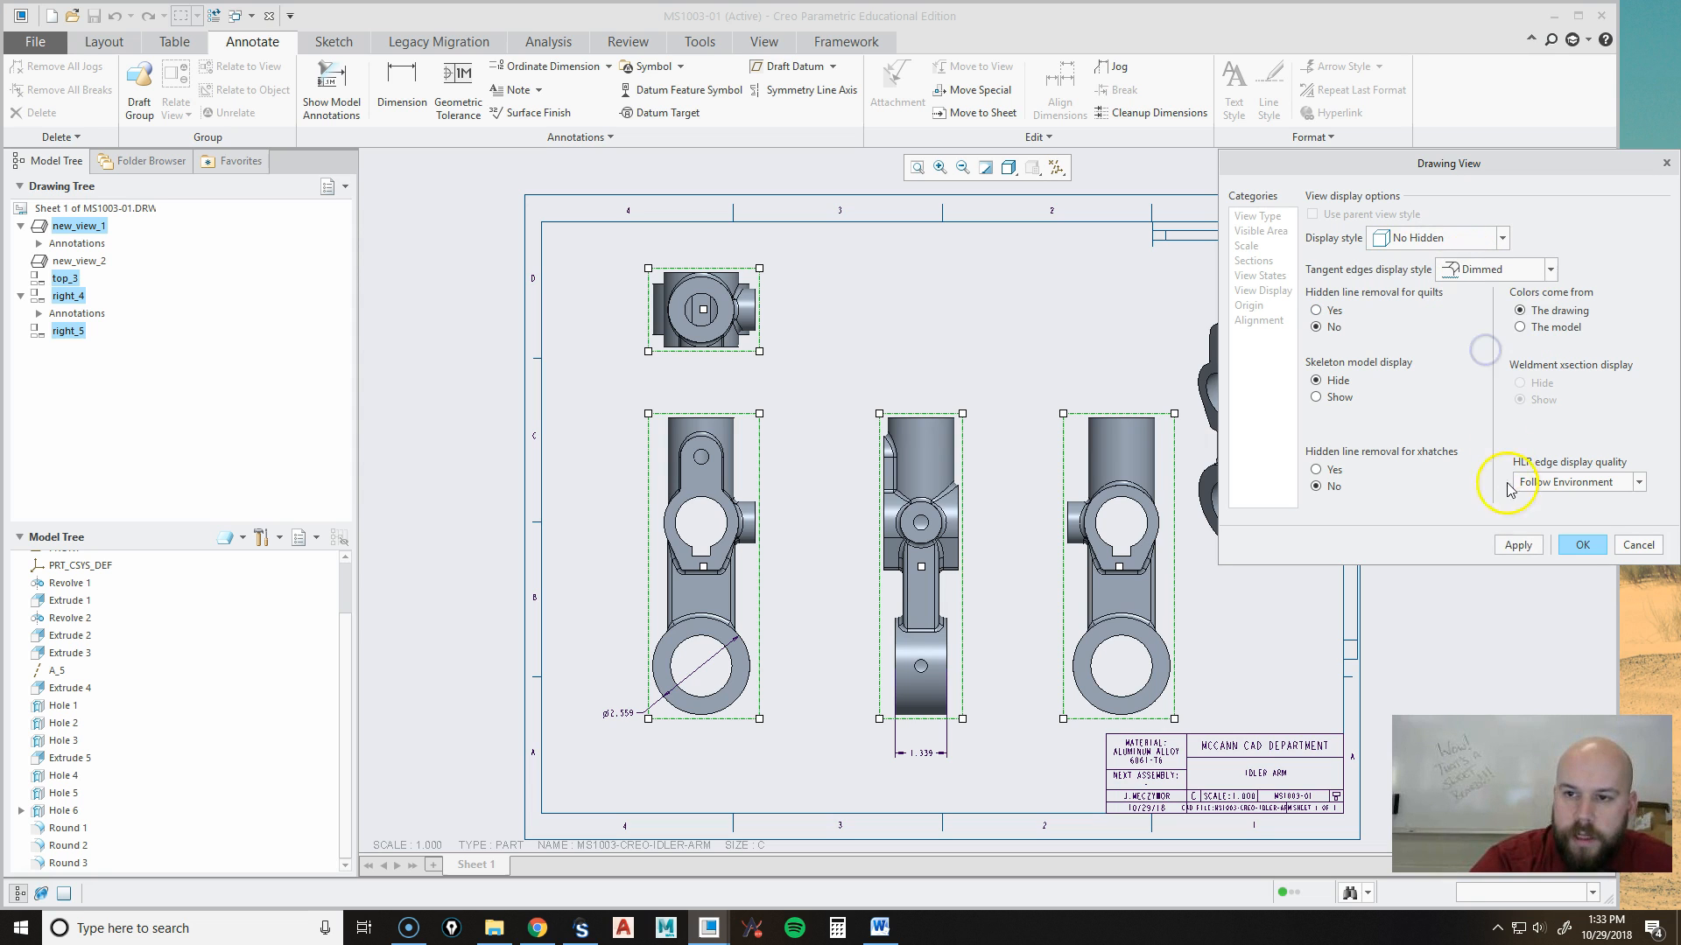
{"action": "left_click", "coordinate": [1582, 545]}
{"action": "left_click", "coordinate": [926, 289]}
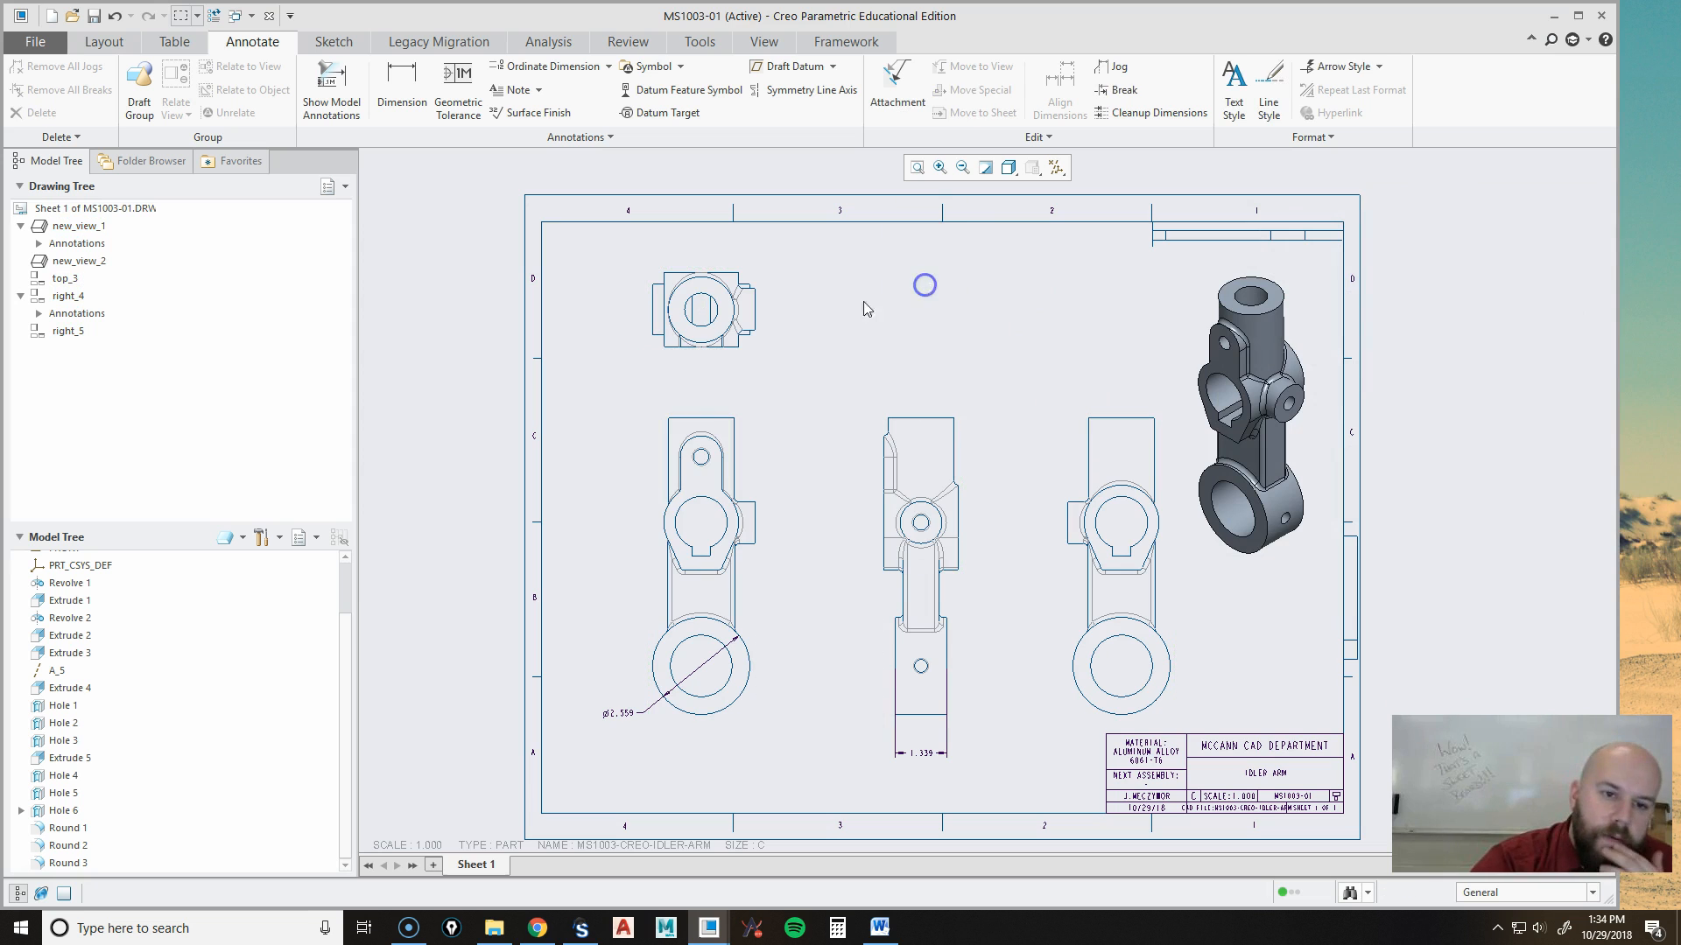
Try the Hidden display style on the front view.
{"action": "double_click", "coordinate": [731, 470]}
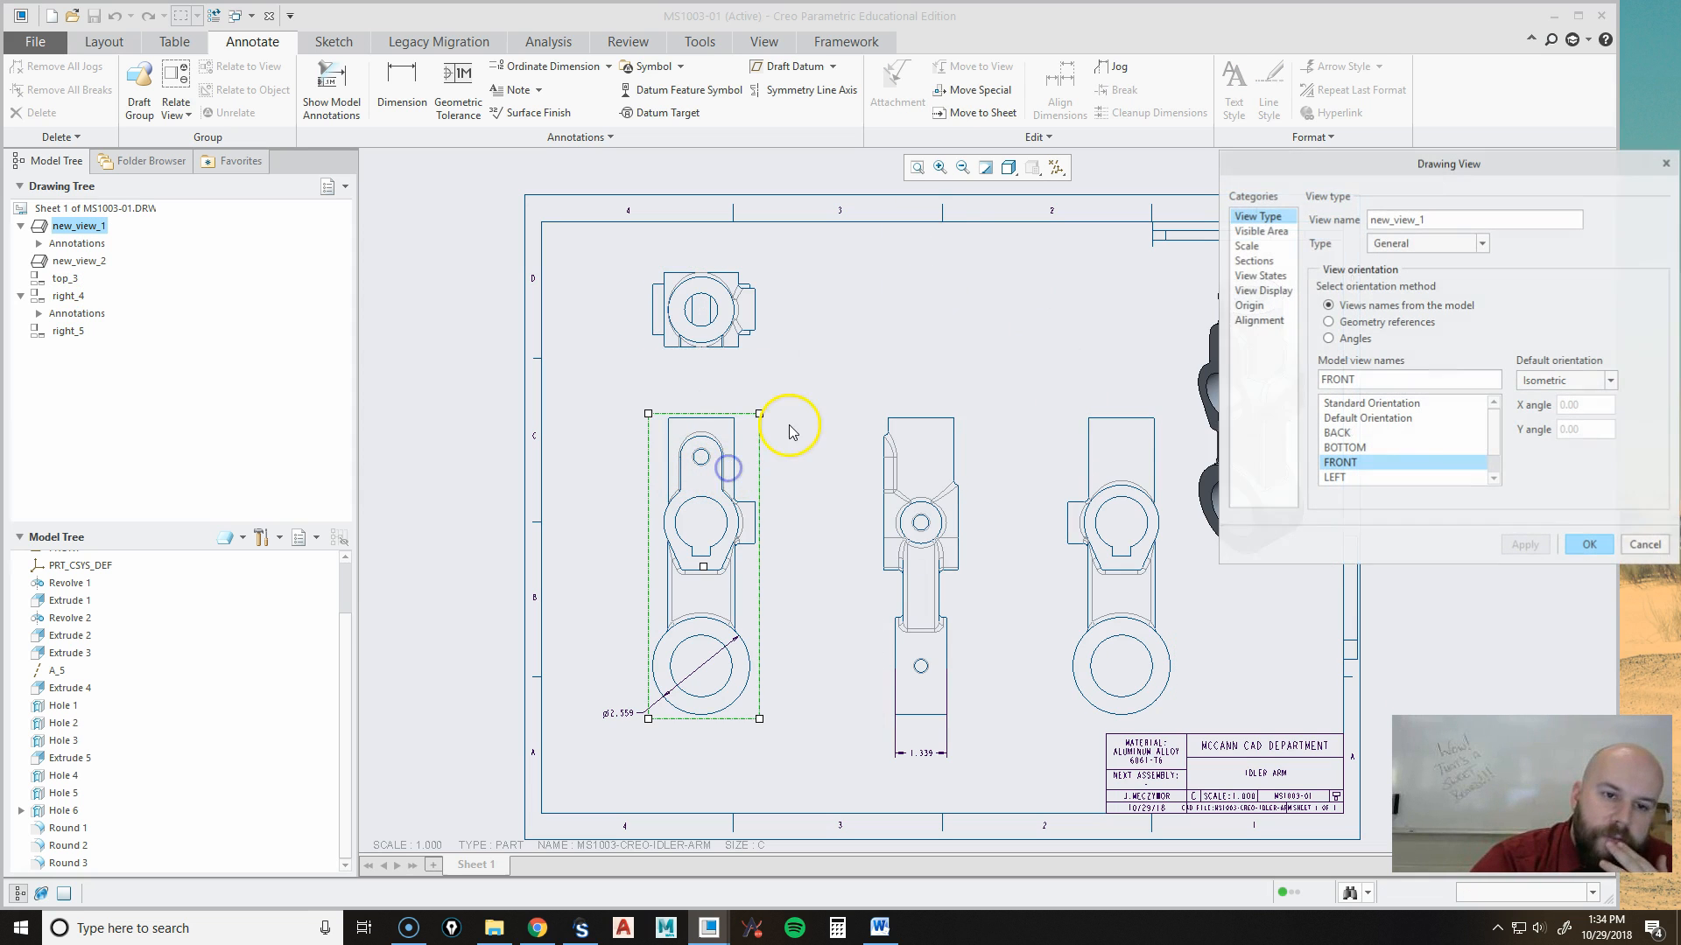
{"action": "left_click", "coordinate": [1262, 290]}
{"action": "left_click", "coordinate": [1449, 240]}
{"action": "left_click", "coordinate": [1433, 300]}
{"action": "left_click", "coordinate": [1519, 546]}
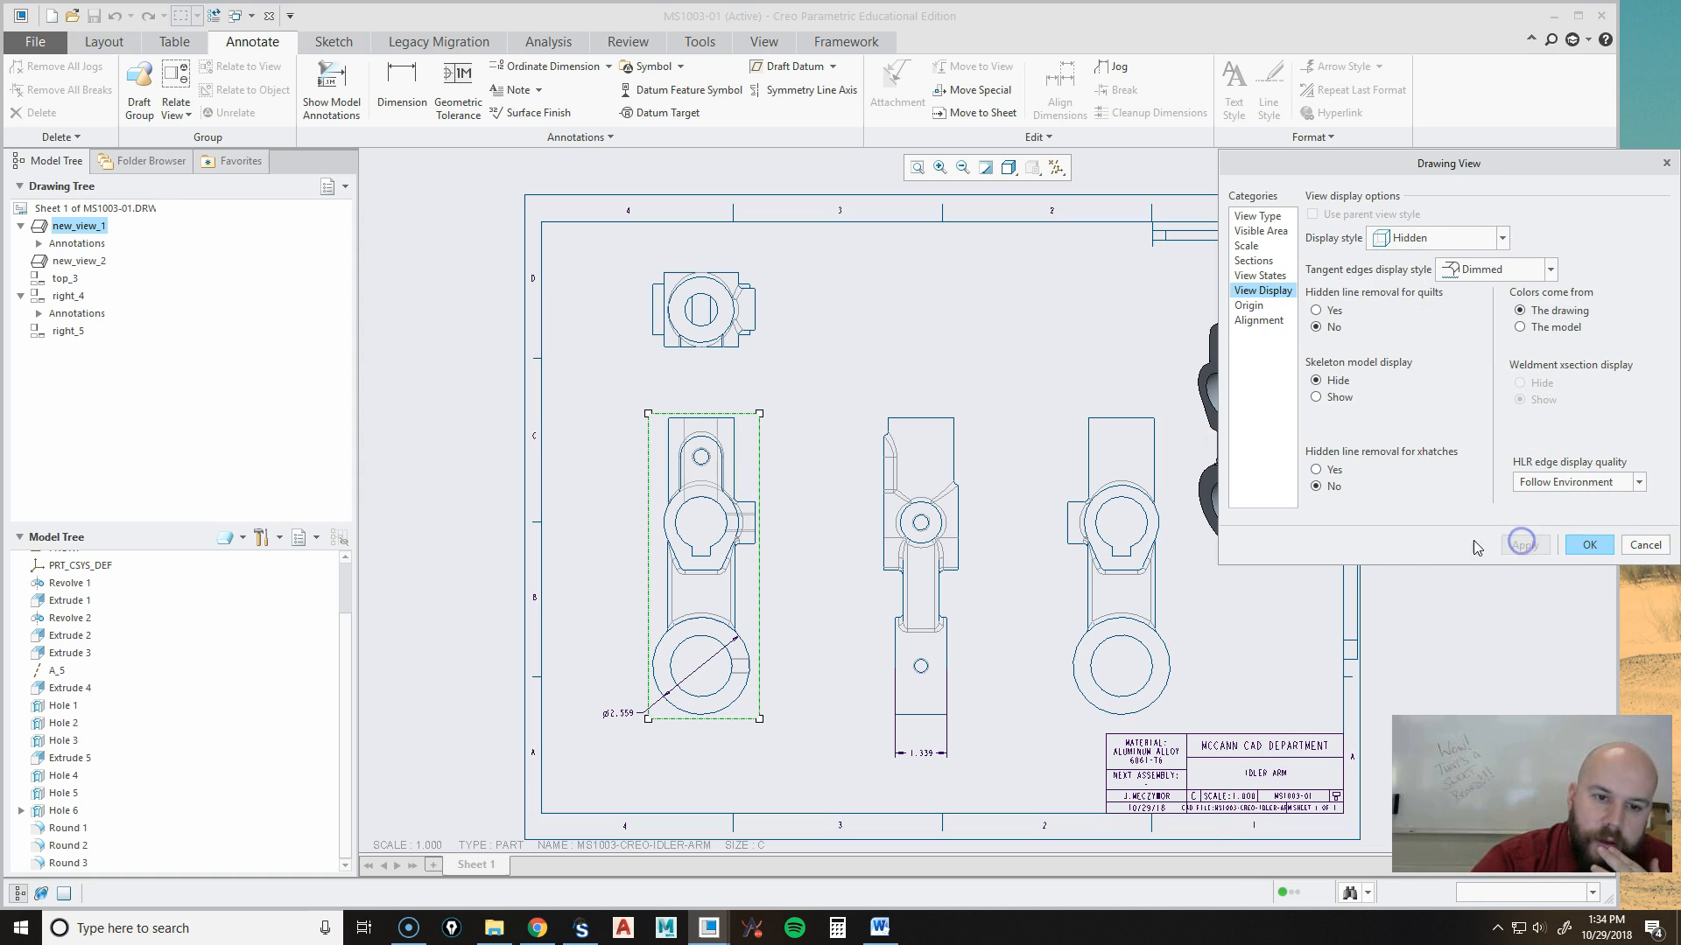
{"action": "scroll", "coordinate": [696, 473], "scroll_direction": "down", "scroll_amount": 1}
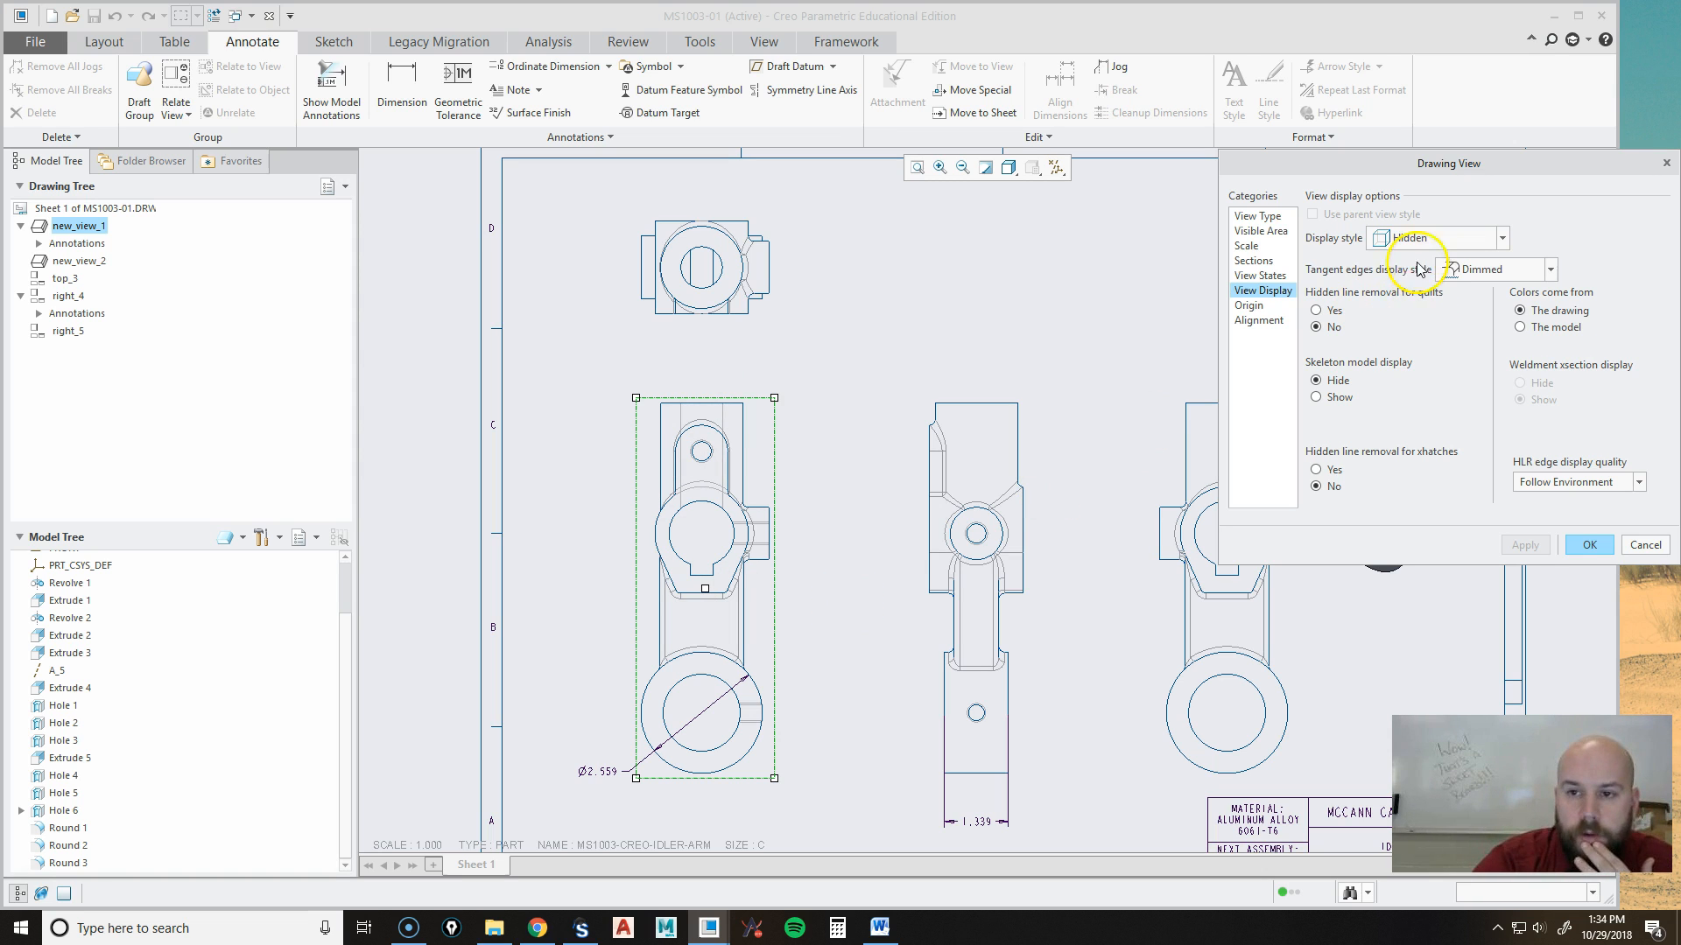
Return the front view's display style to No Hidden.
{"action": "left_click", "coordinate": [1471, 238]}
{"action": "left_click", "coordinate": [1418, 319]}
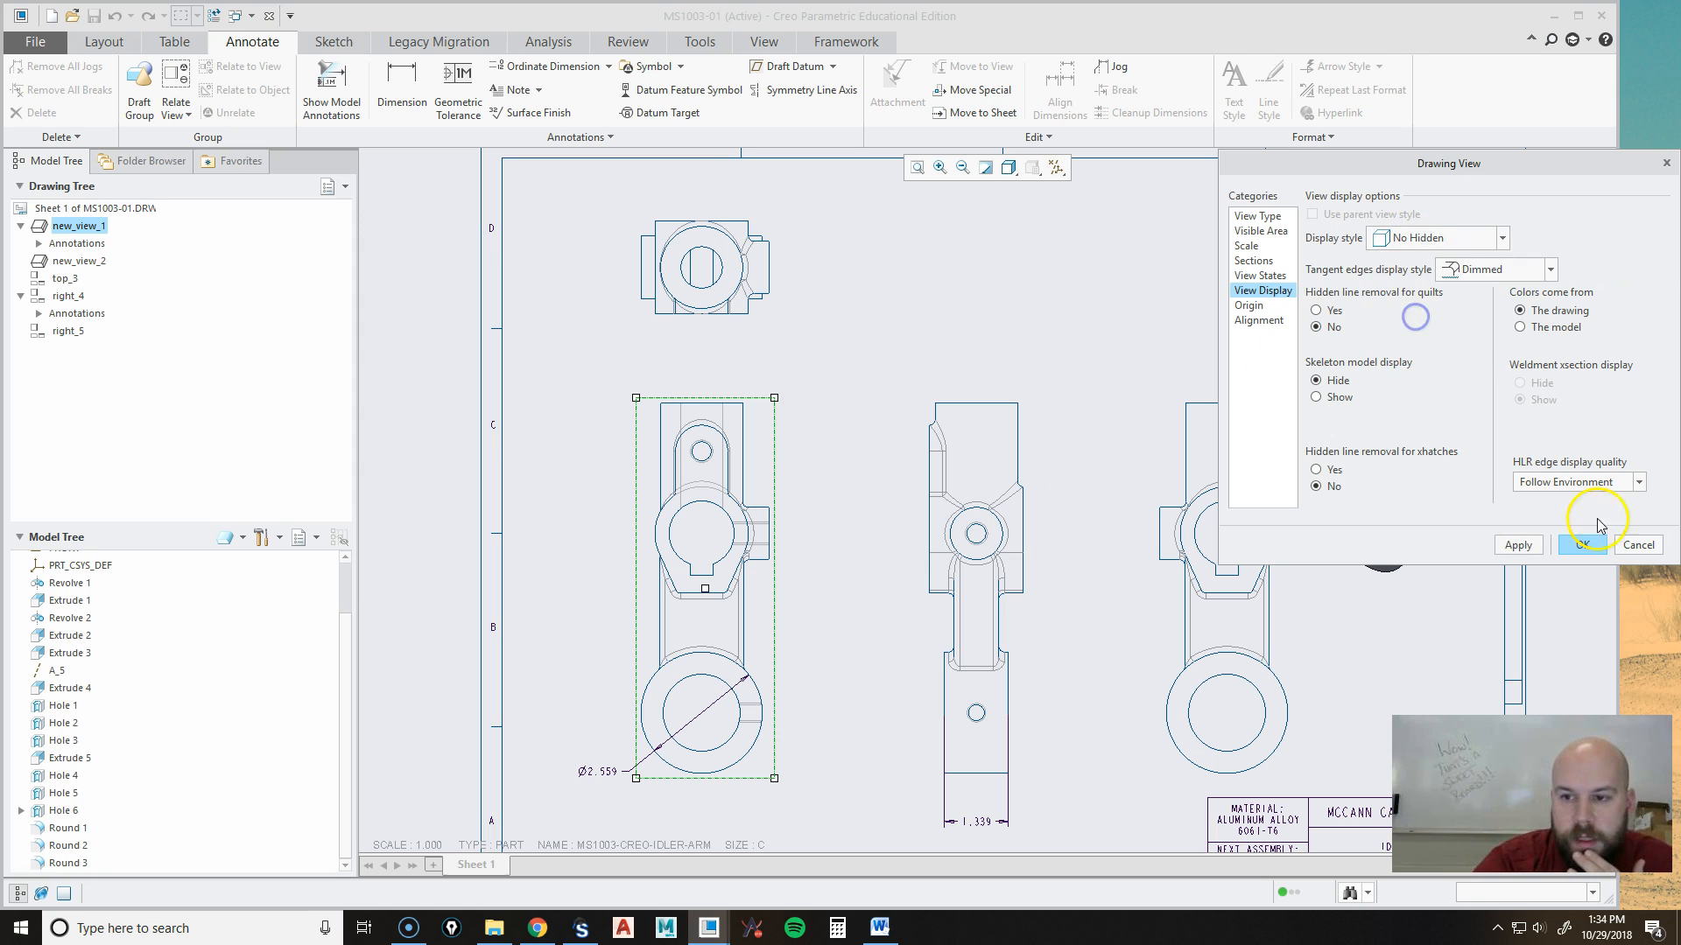
{"action": "left_click", "coordinate": [1589, 545]}
{"action": "left_click", "coordinate": [974, 334]}
Shorten both extension lines of the ring's width dimension to leave a gap below the right side view.
{"action": "middle_click_drag", "start_coordinate": [867, 511], "coordinate": [838, 444]}
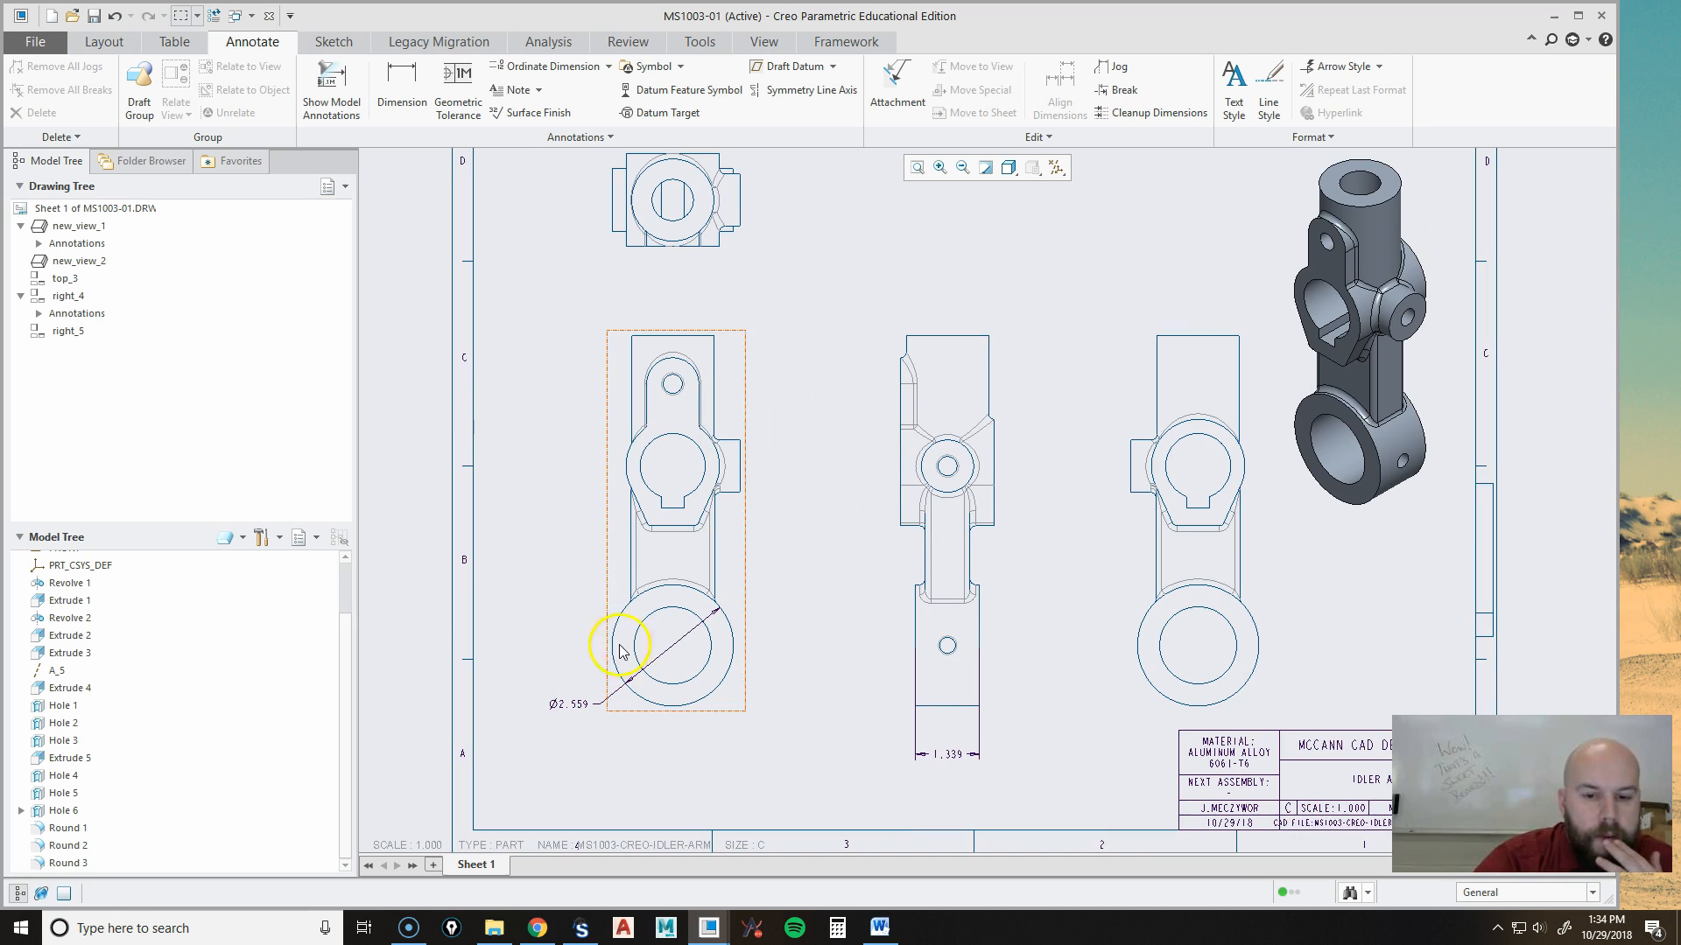
{"action": "left_click", "coordinate": [950, 753]}
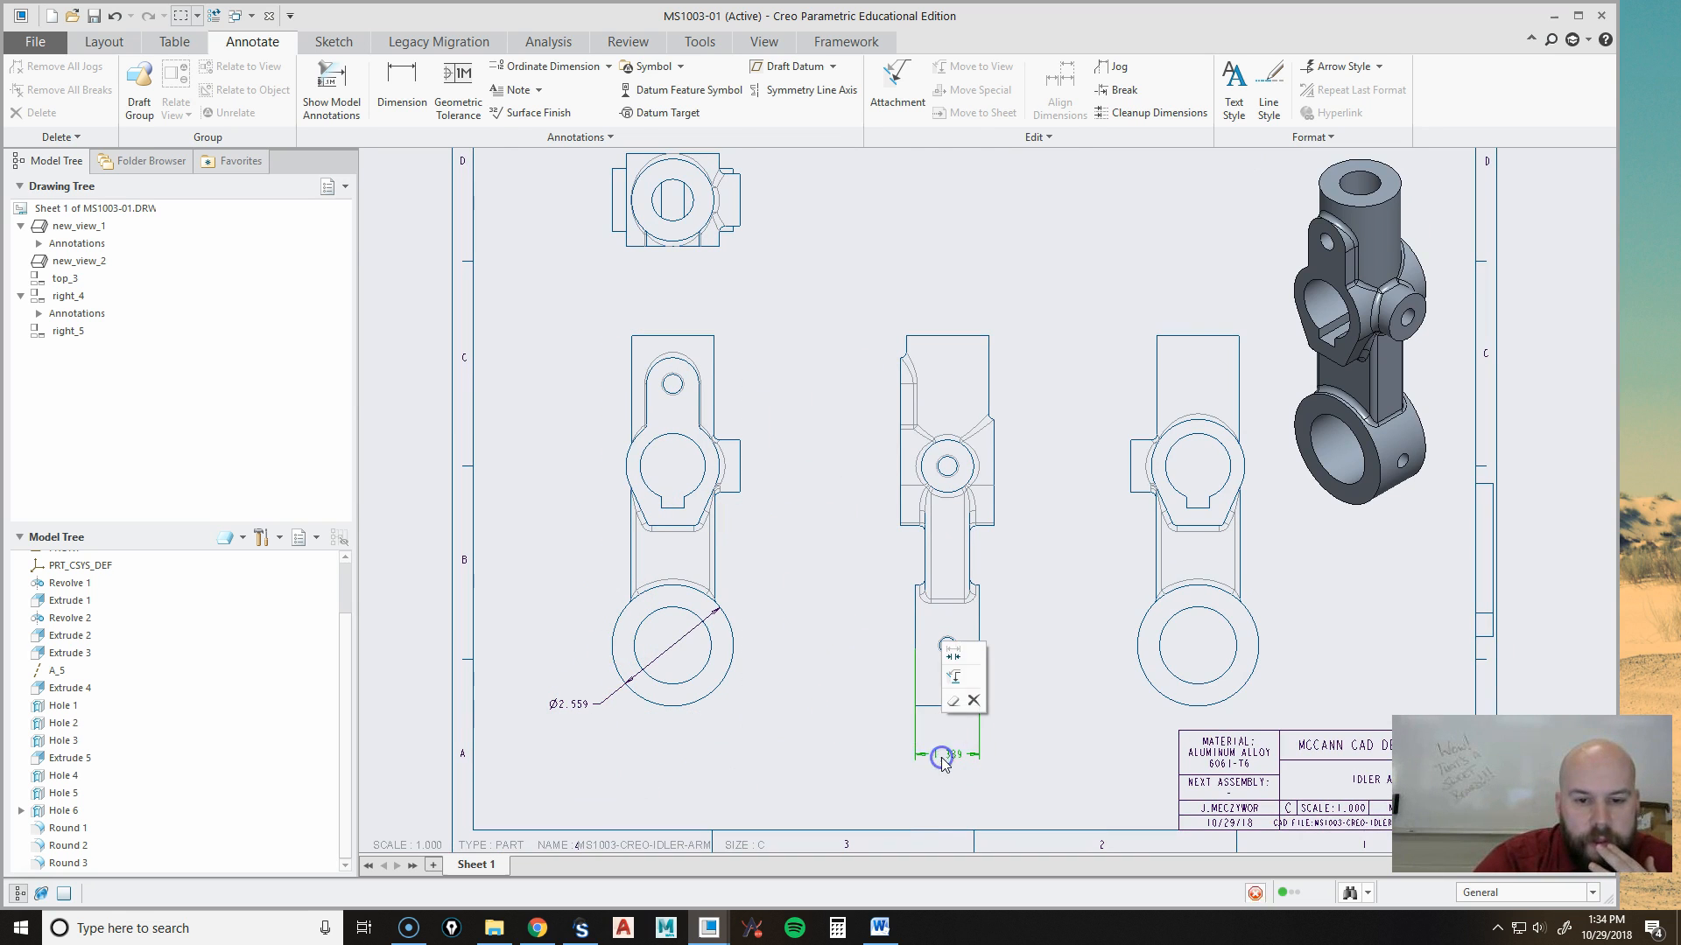
{"action": "scroll", "coordinate": [1021, 775], "scroll_direction": "up", "scroll_amount": 3}
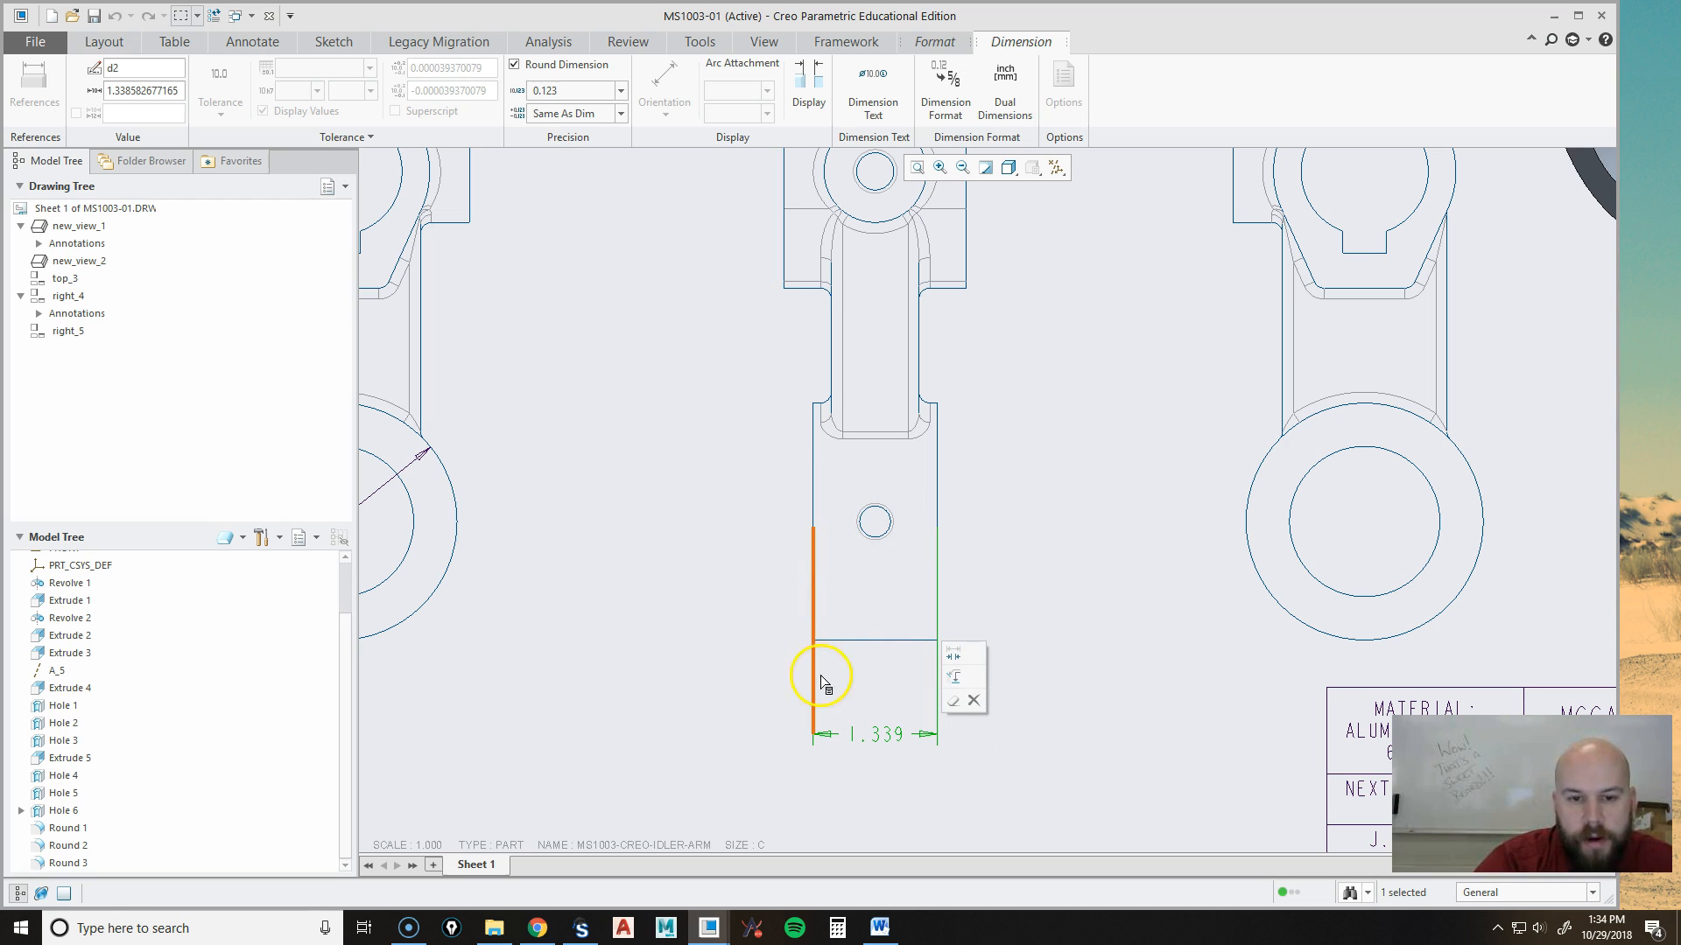
{"action": "left_click_drag", "start_coordinate": [806, 533], "coordinate": [829, 646]}
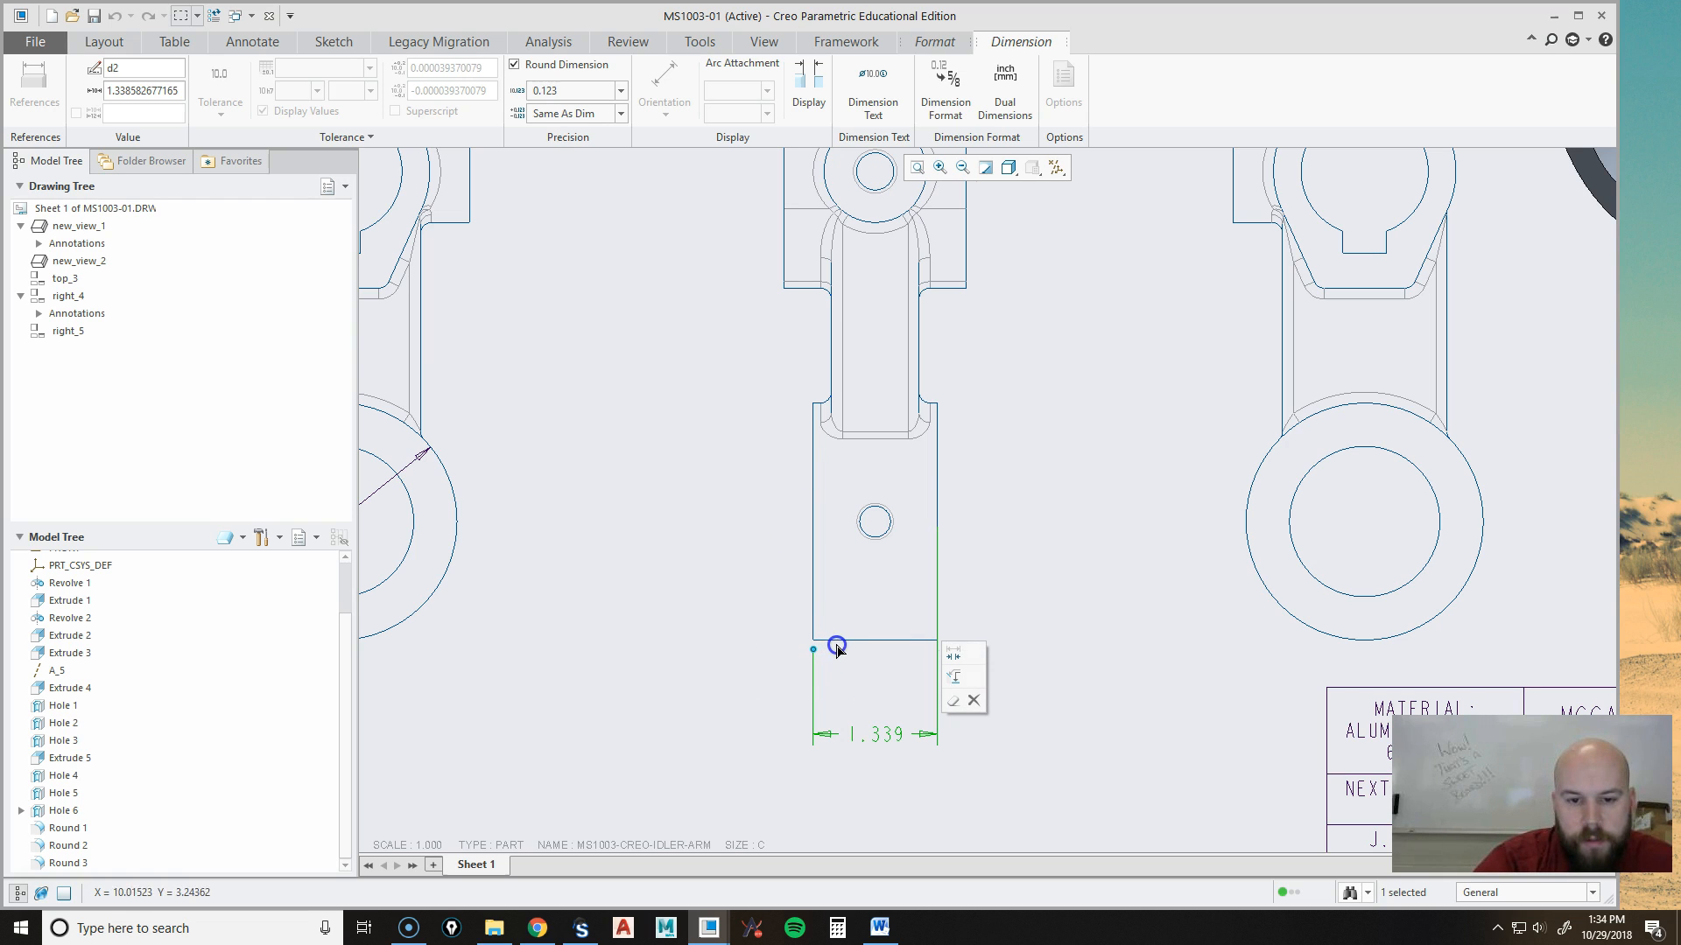
{"action": "left_click_drag", "start_coordinate": [943, 523], "coordinate": [949, 649]}
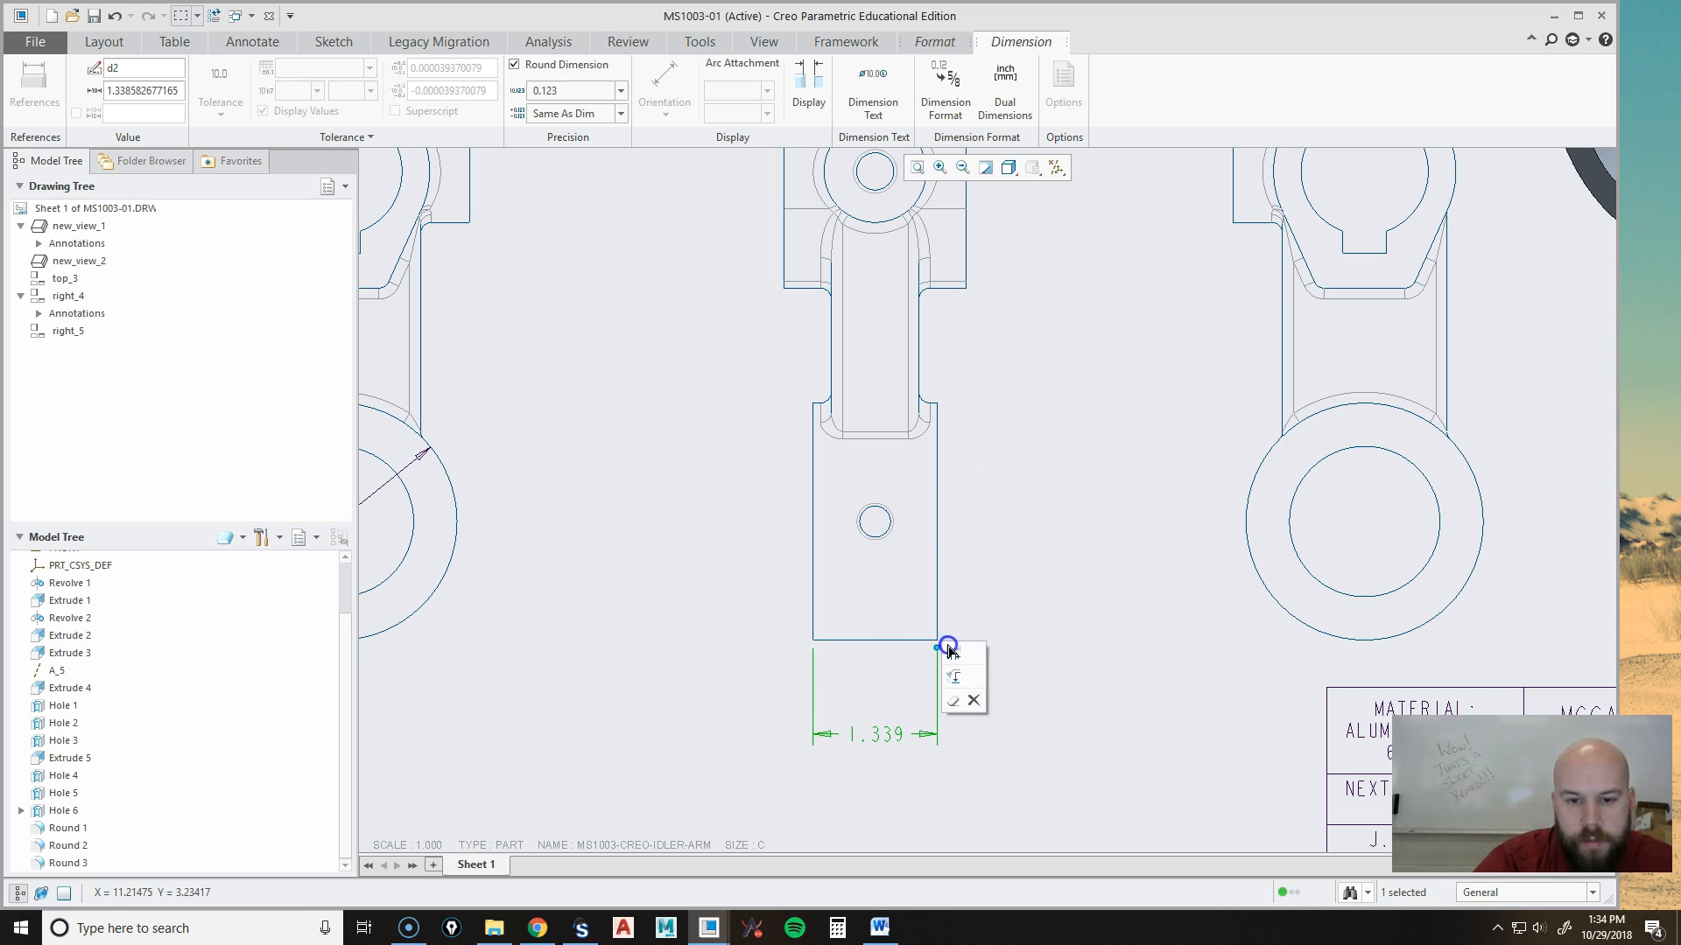
{"action": "left_click", "coordinate": [1058, 637]}
Set the isometric view to No Hidden display style with Dimmed tangent edges.
{"action": "scroll", "coordinate": [1151, 679], "scroll_direction": "up", "scroll_amount": 5}
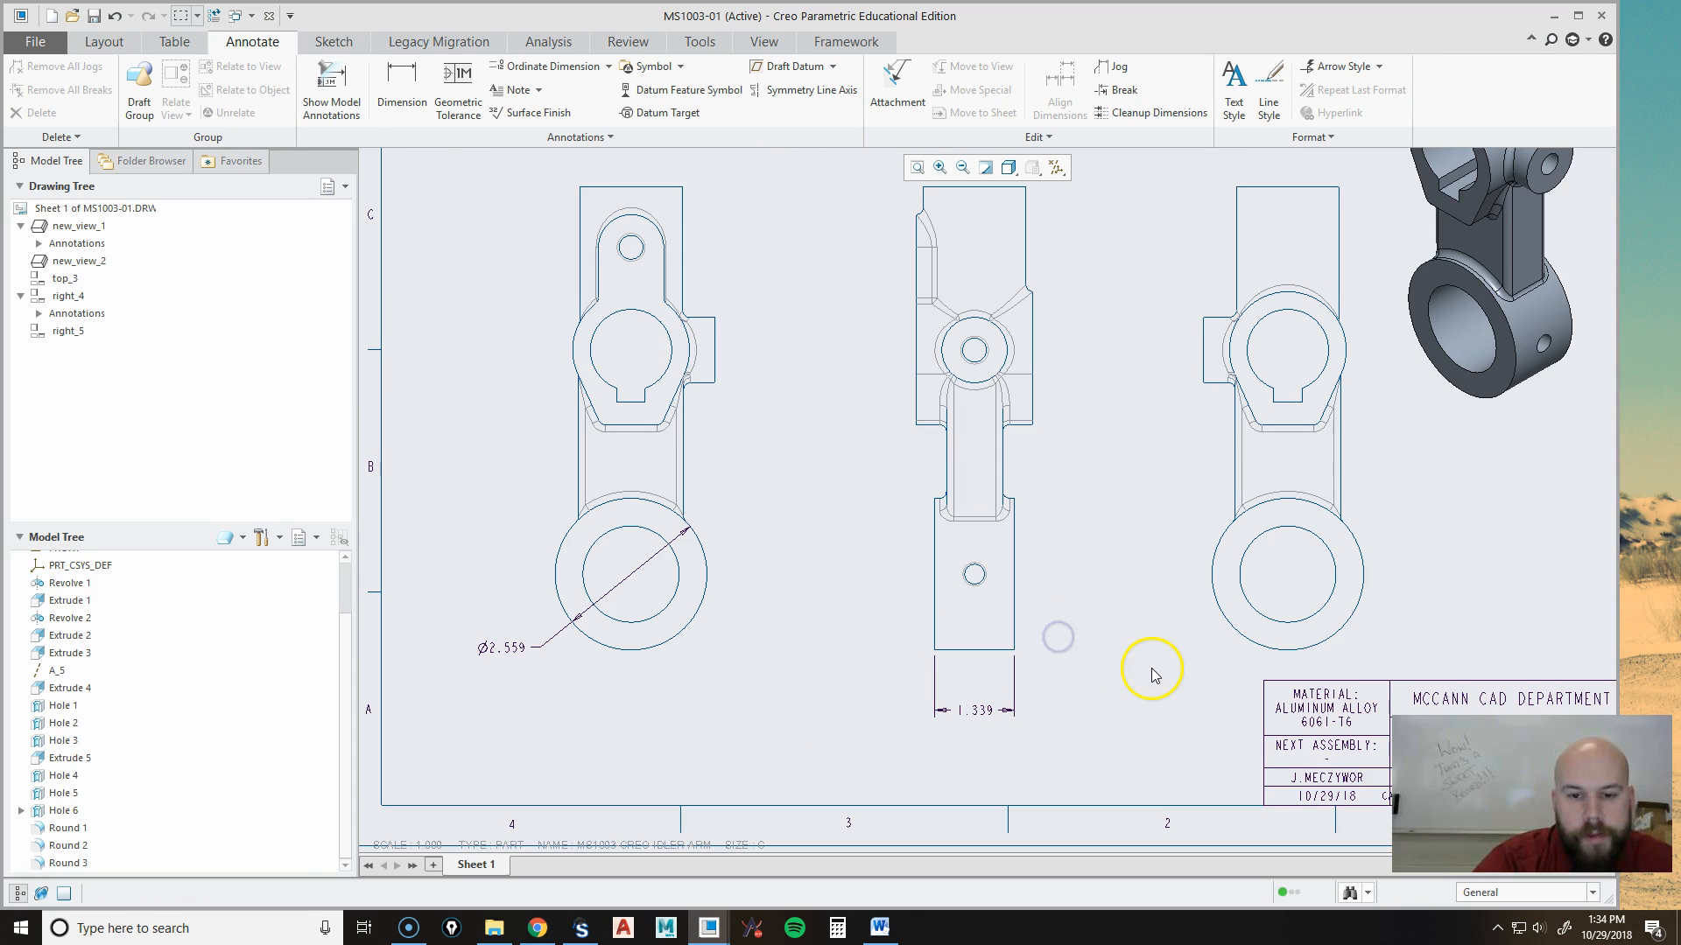
{"action": "middle_click_drag", "start_coordinate": [1061, 612], "coordinate": [971, 581]}
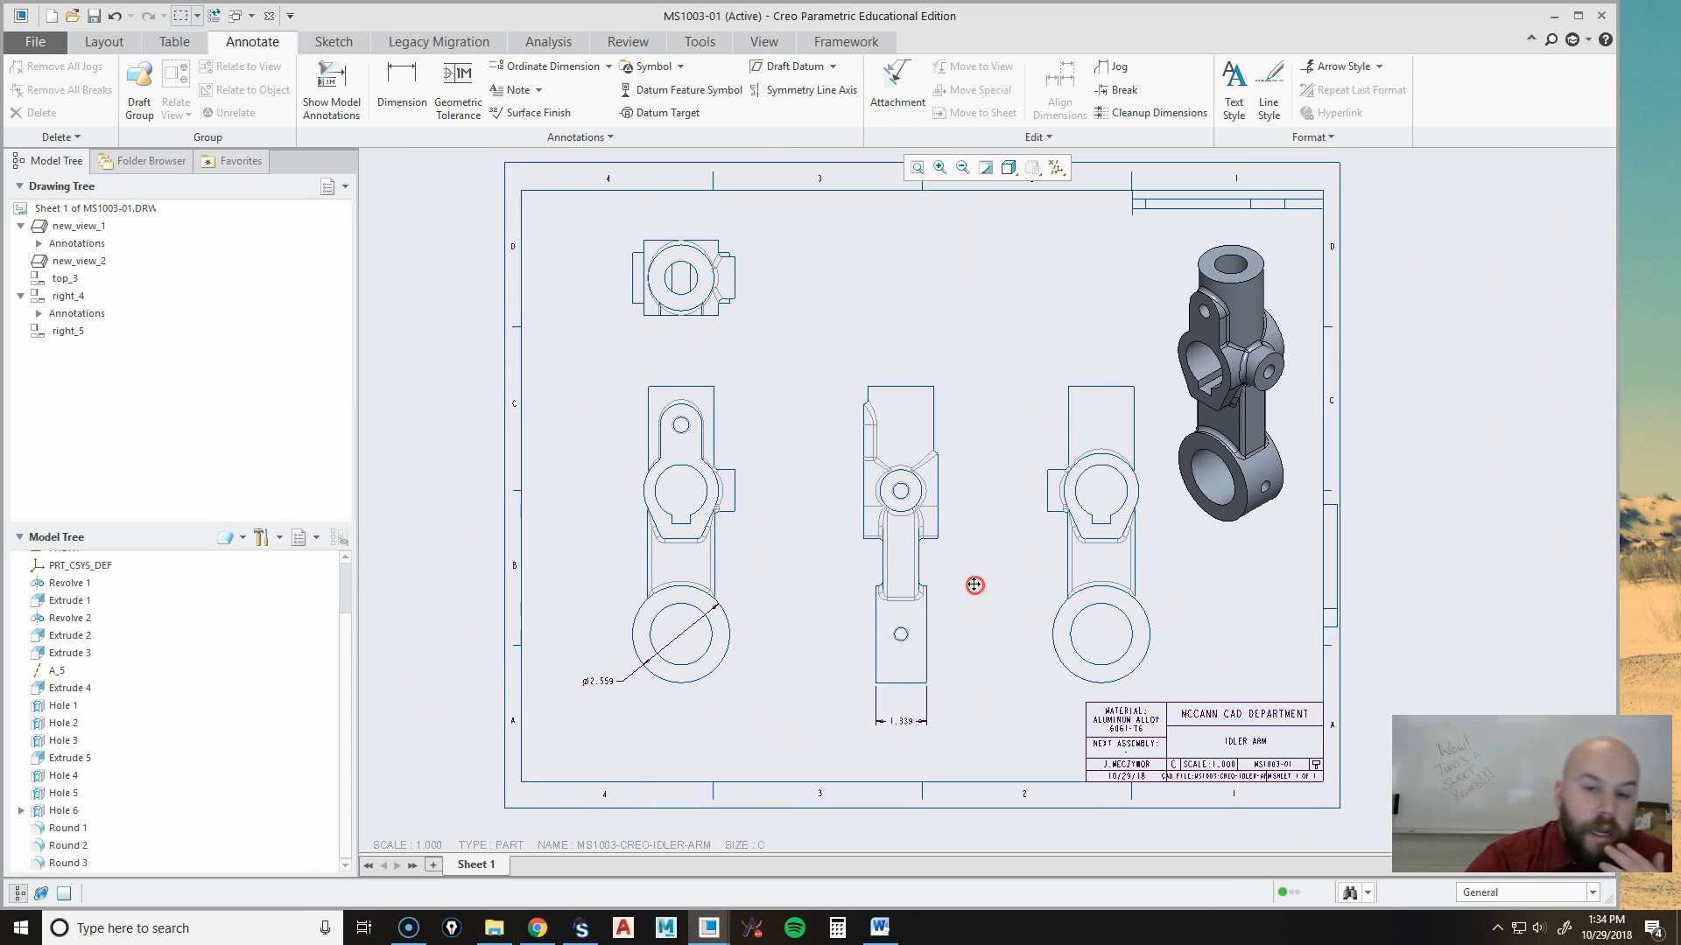
{"action": "double_click", "coordinate": [1231, 504]}
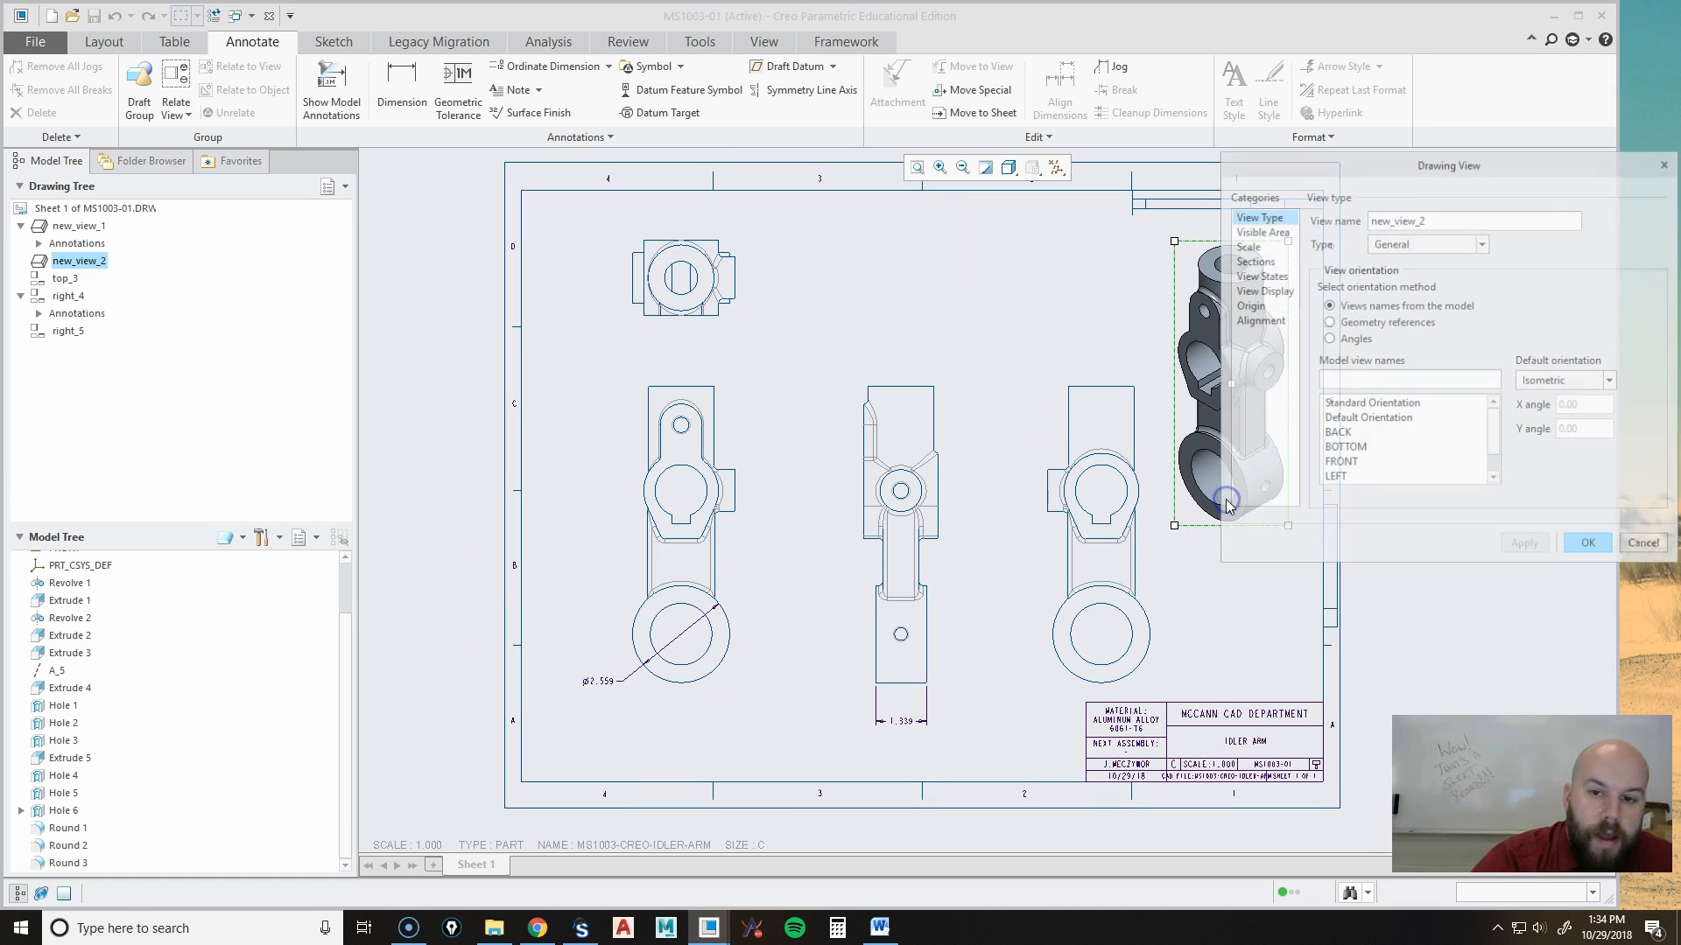
{"action": "left_click", "coordinate": [1263, 290]}
{"action": "left_click", "coordinate": [1420, 238]}
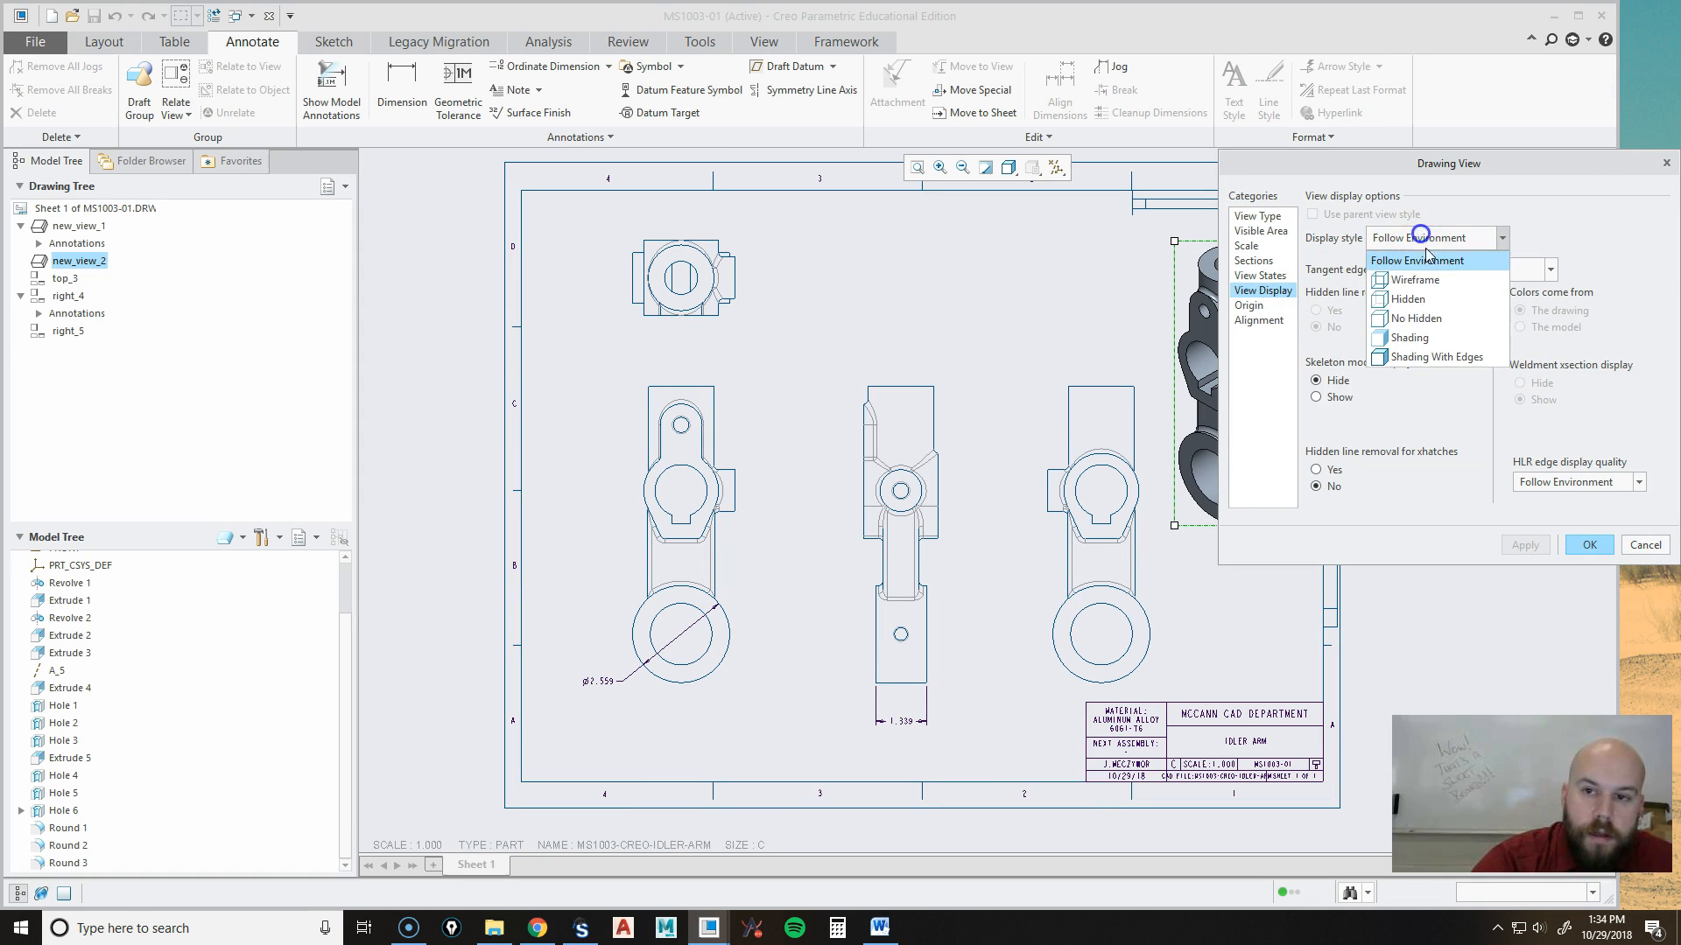
{"action": "left_click", "coordinate": [1436, 318]}
{"action": "left_click", "coordinate": [1531, 276]}
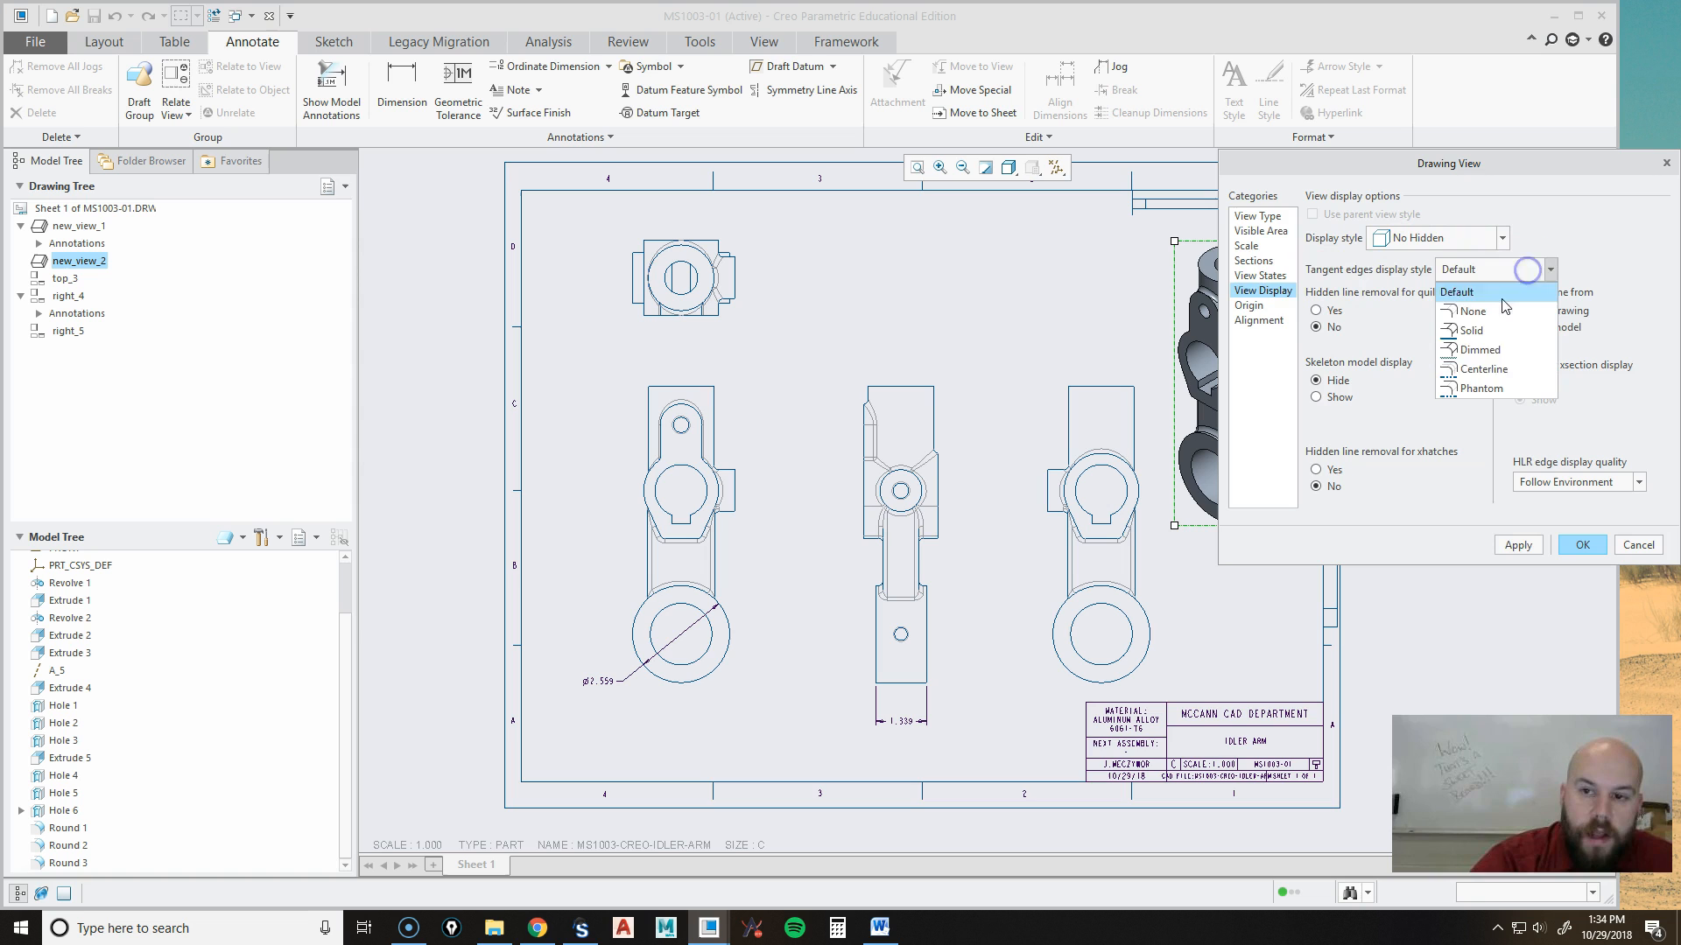
{"action": "left_click", "coordinate": [1506, 352]}
{"action": "left_click", "coordinate": [1580, 546]}
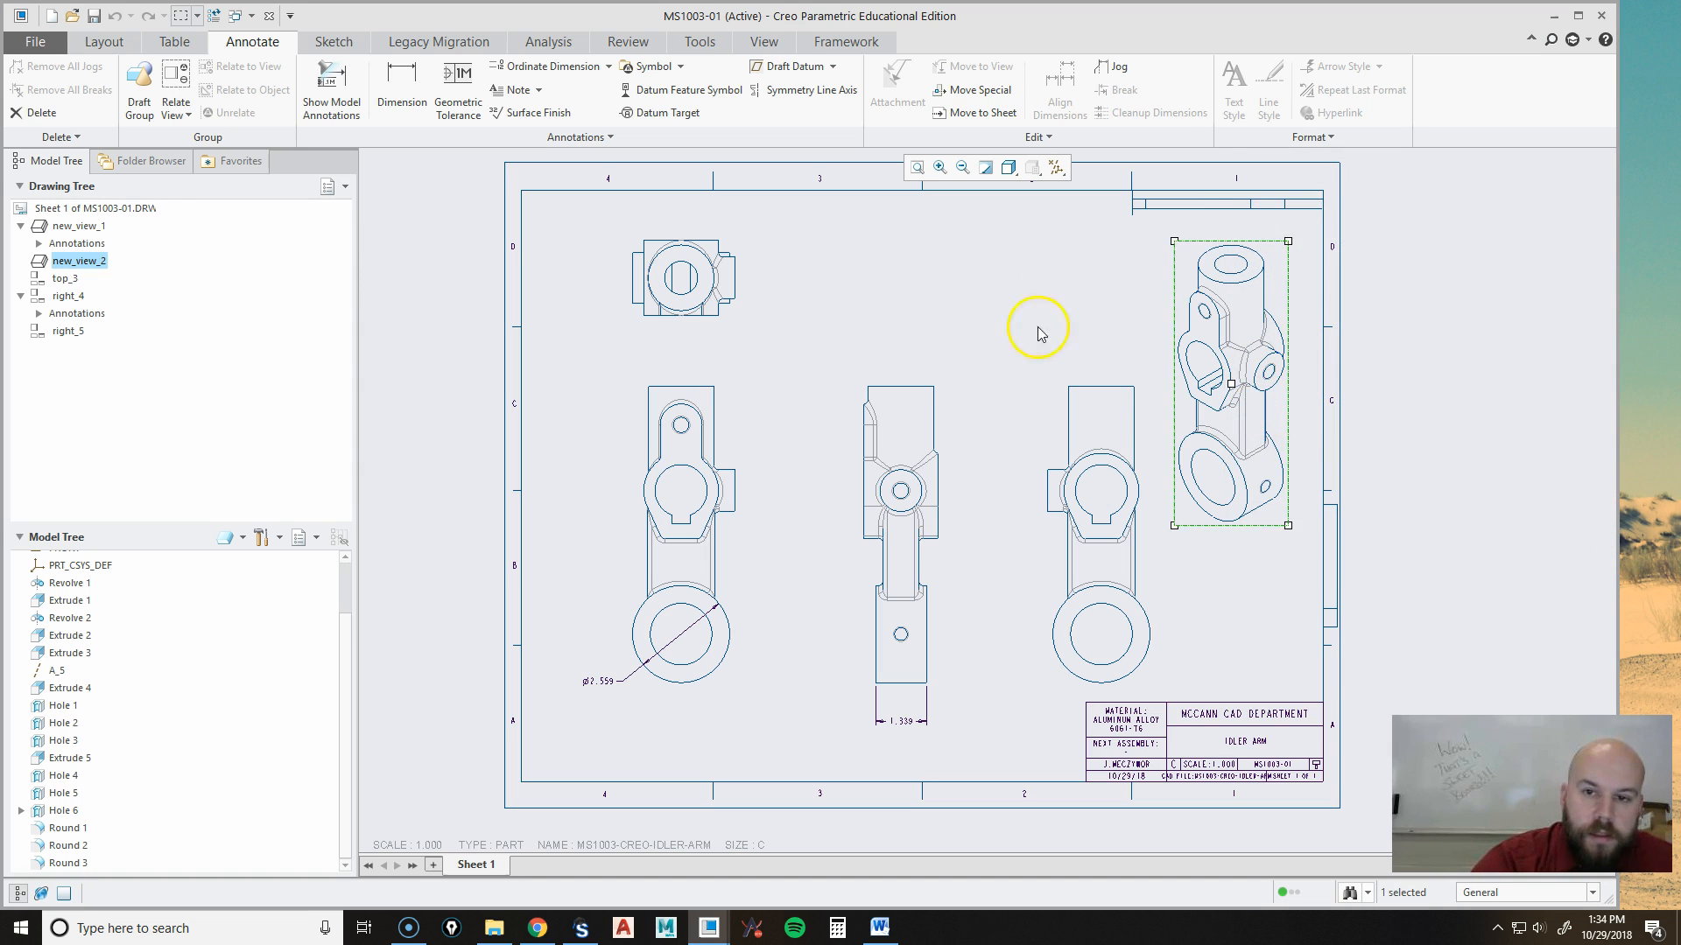
{"action": "left_click", "coordinate": [978, 303]}
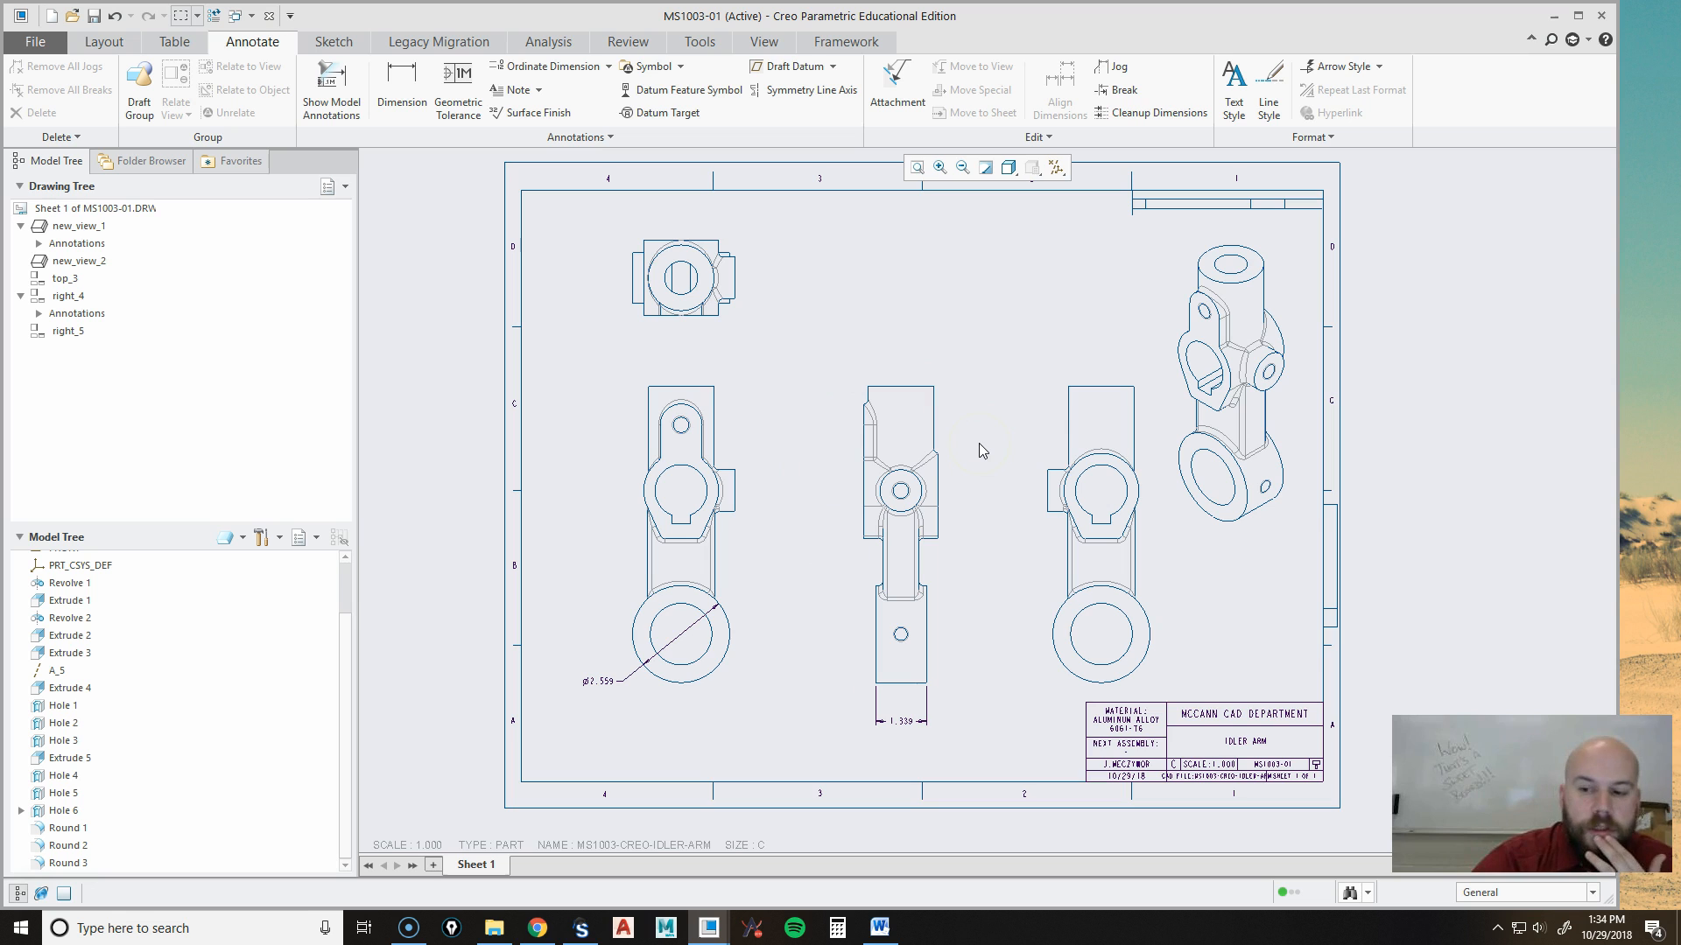
Show all three model dimensions of Extrude 1: its thickness, width and the center distance between the two bores.
{"action": "left_click", "coordinate": [333, 97]}
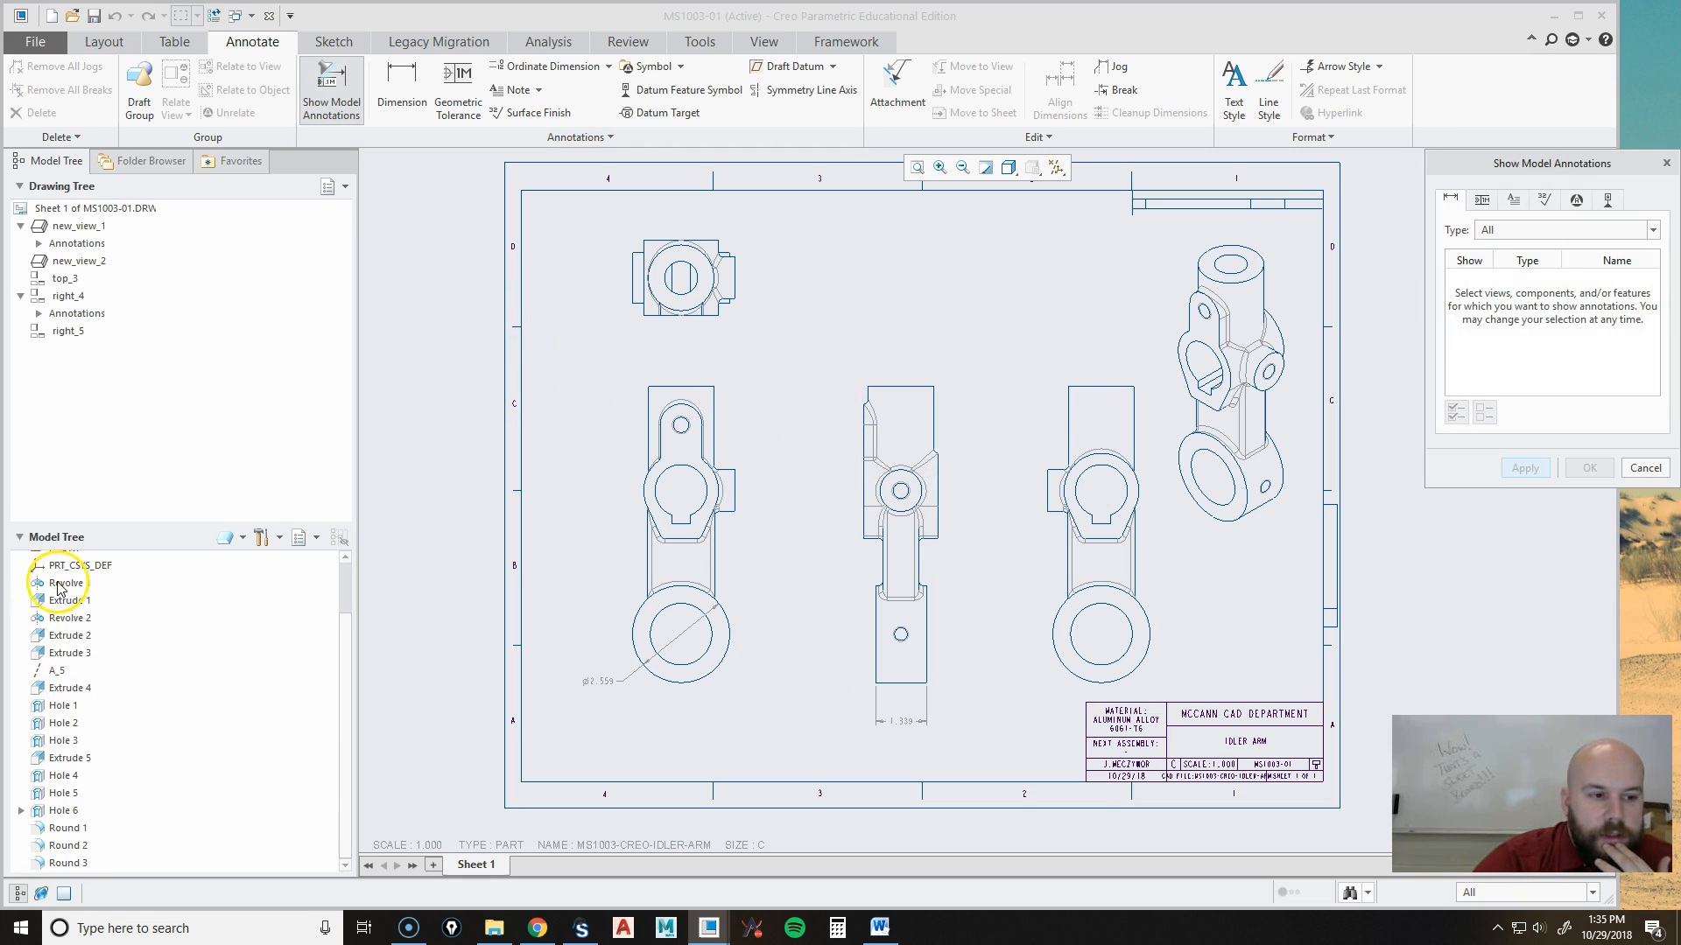
{"action": "left_click", "coordinate": [69, 604]}
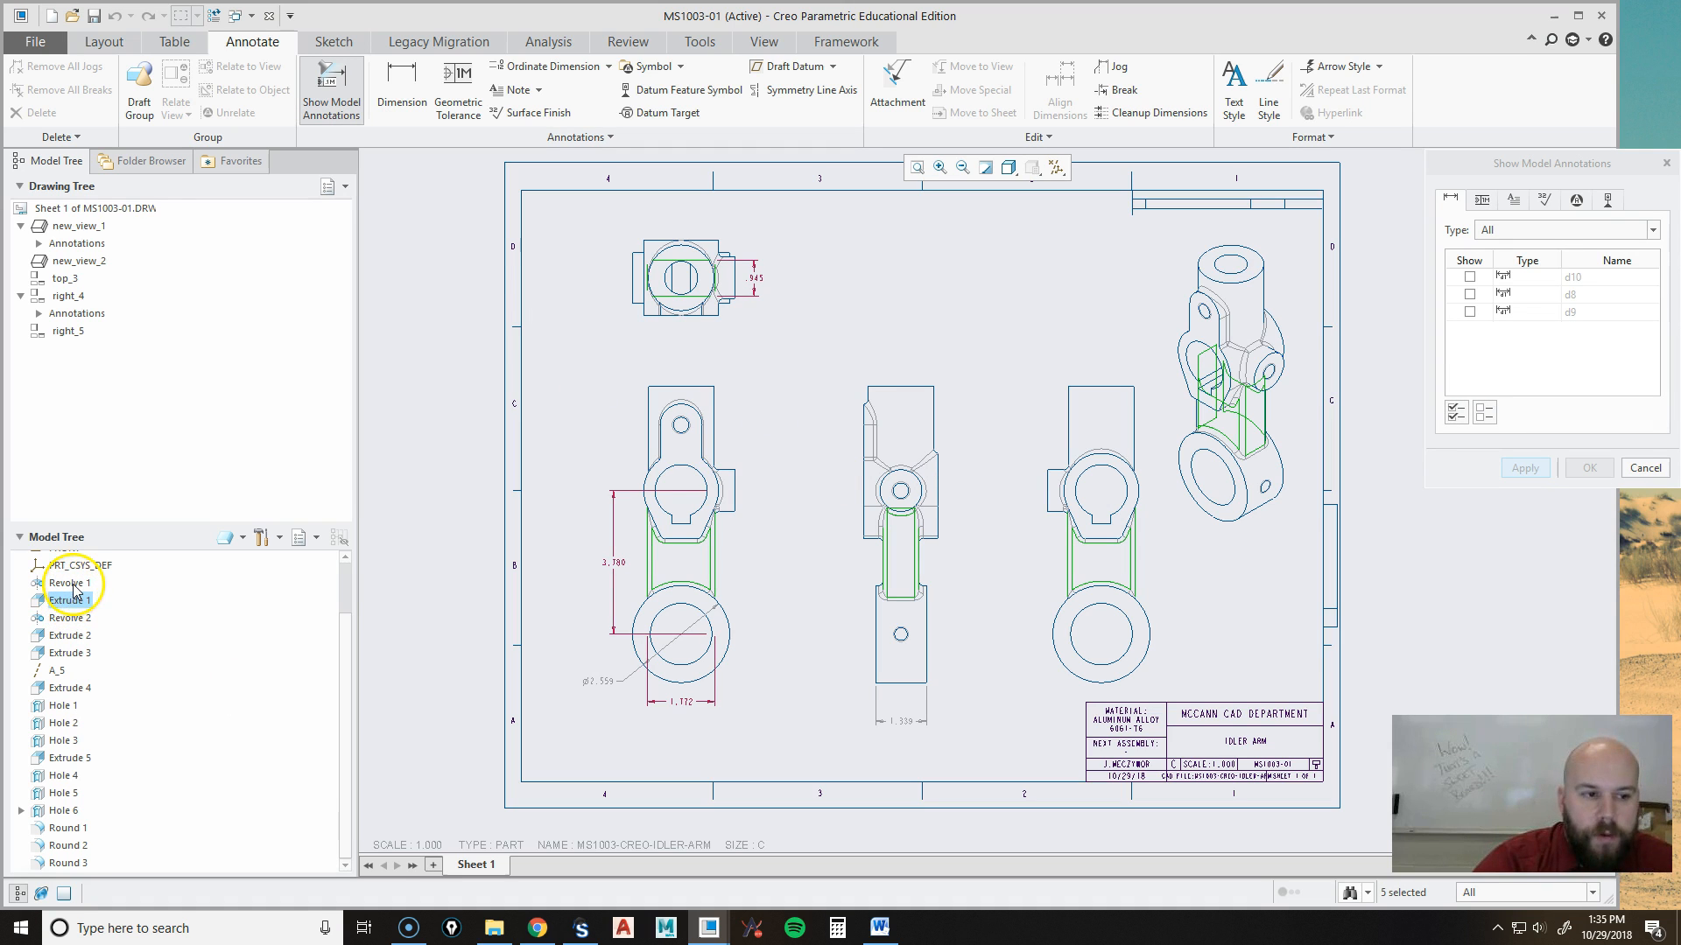
{"action": "left_click", "coordinate": [71, 585]}
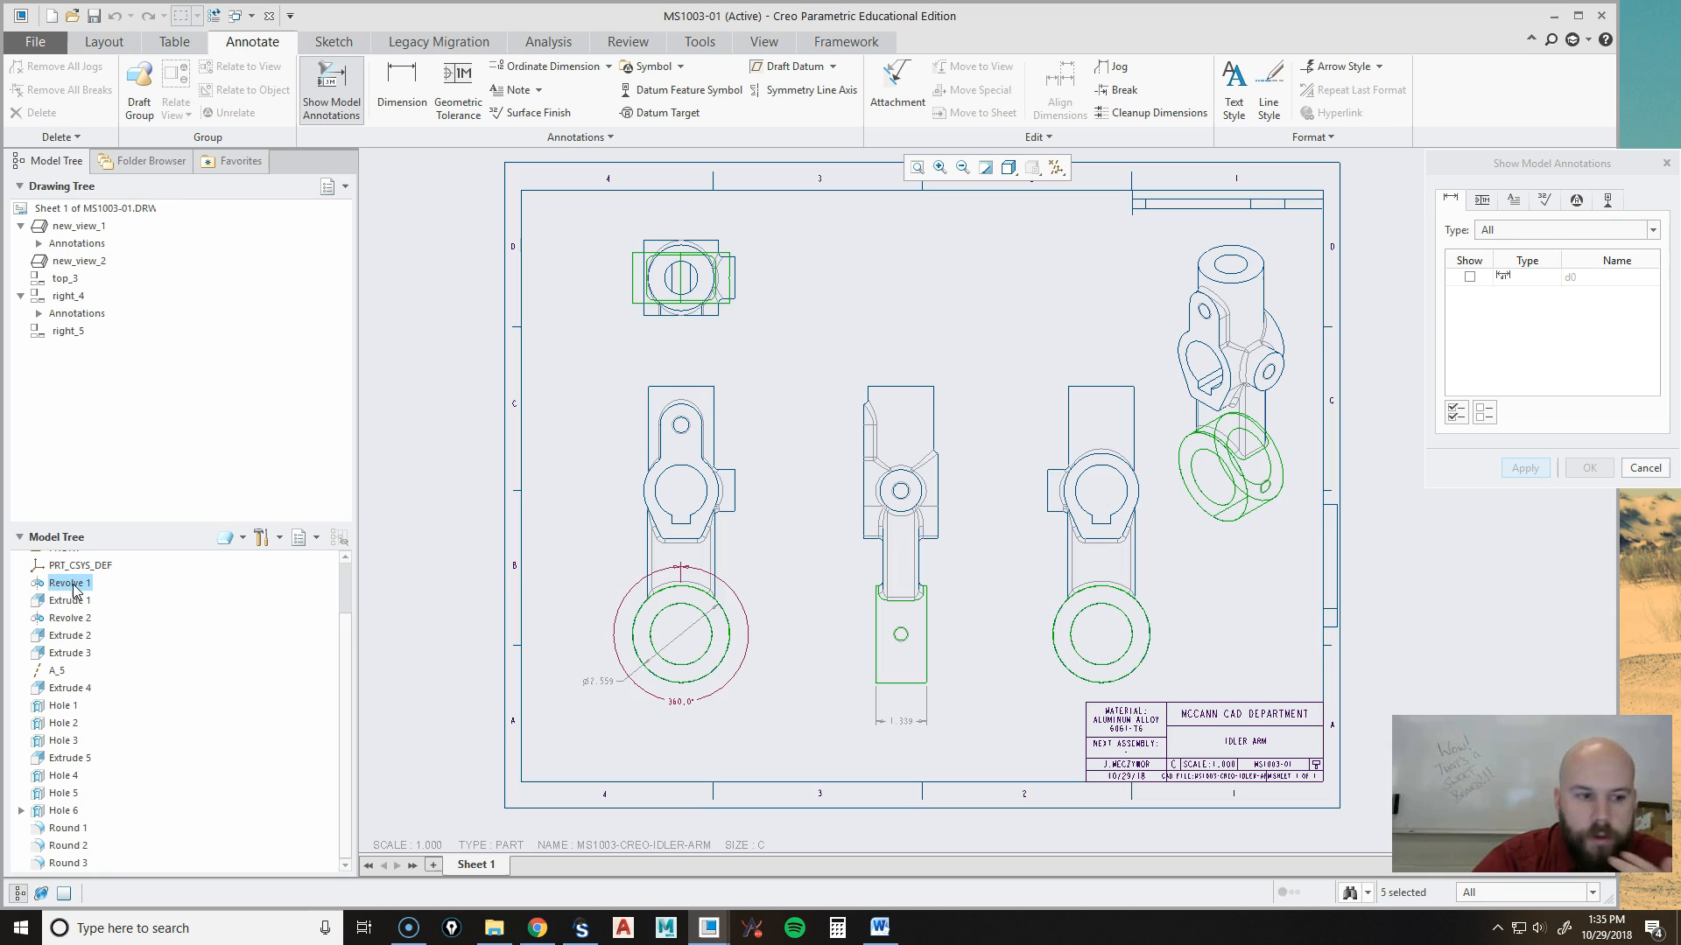
{"action": "left_click", "coordinate": [75, 613]}
{"action": "left_click", "coordinate": [77, 603]}
{"action": "left_click", "coordinate": [145, 594]}
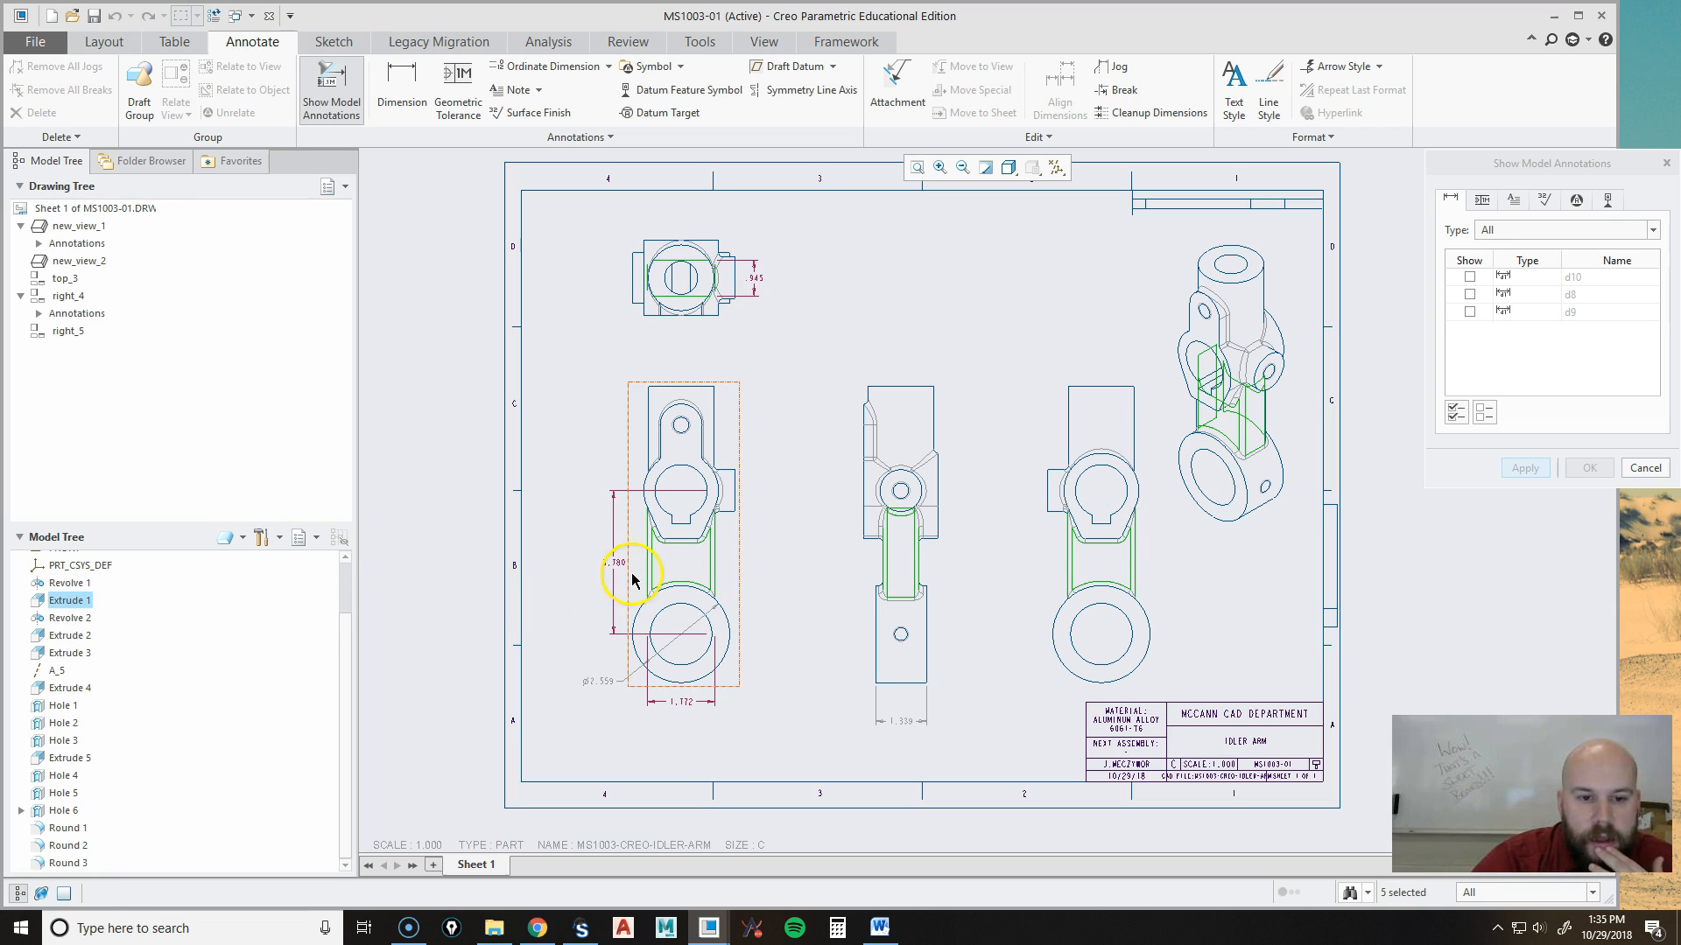
{"action": "left_click", "coordinate": [757, 280]}
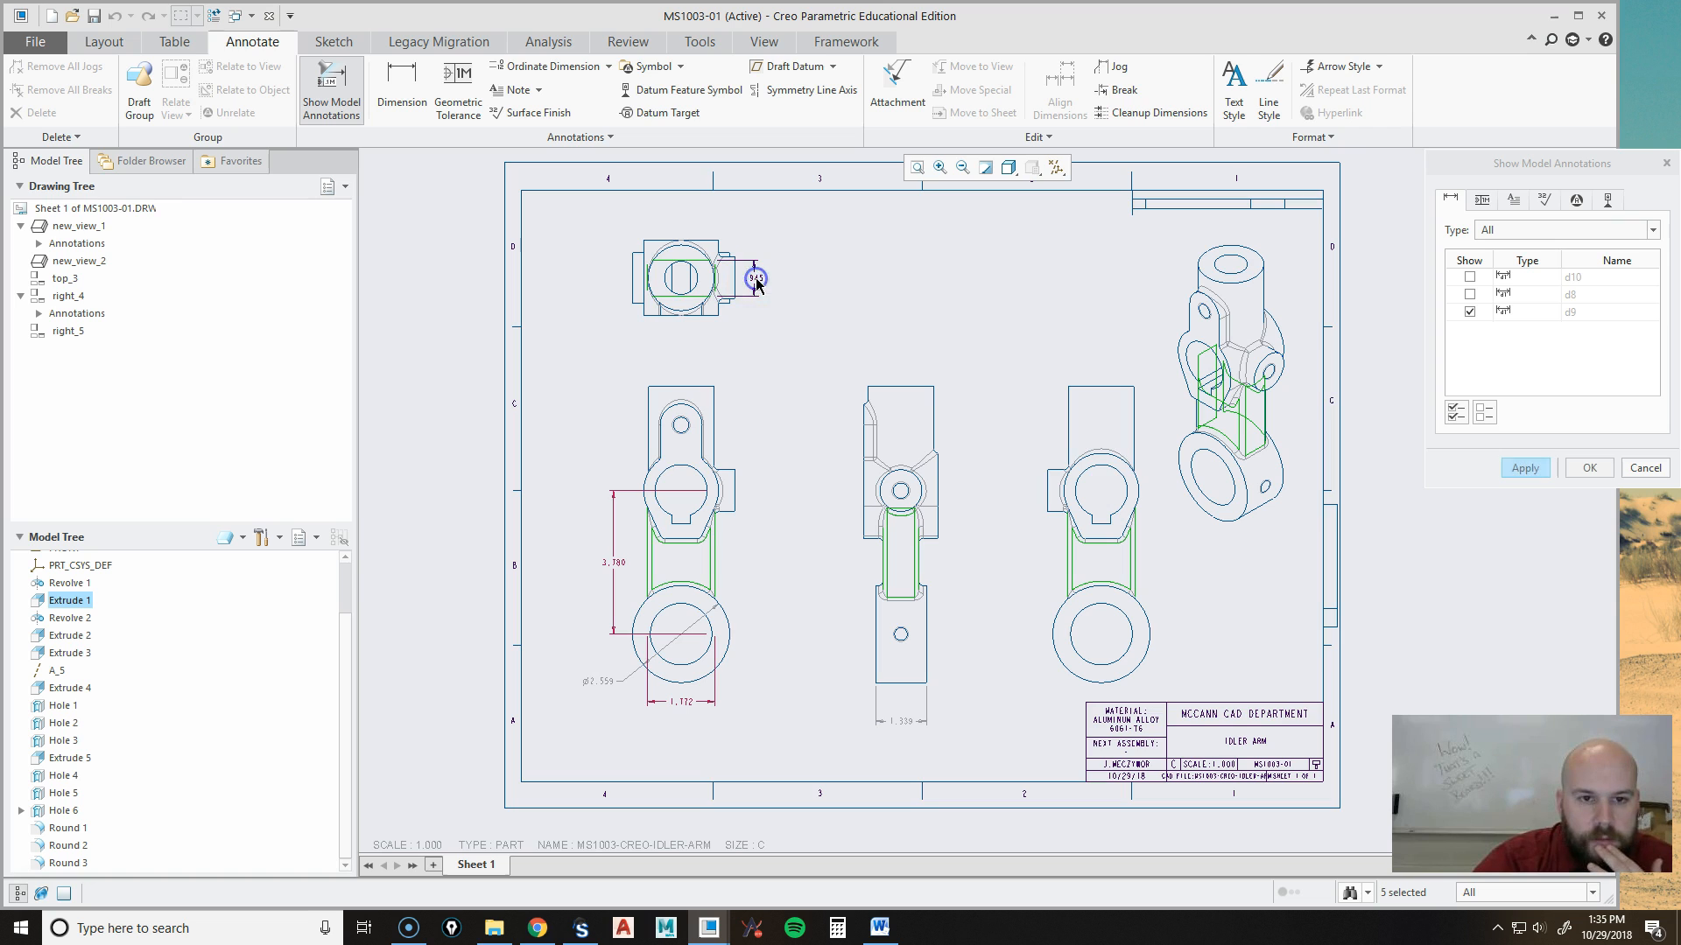
{"action": "left_click", "coordinate": [614, 564]}
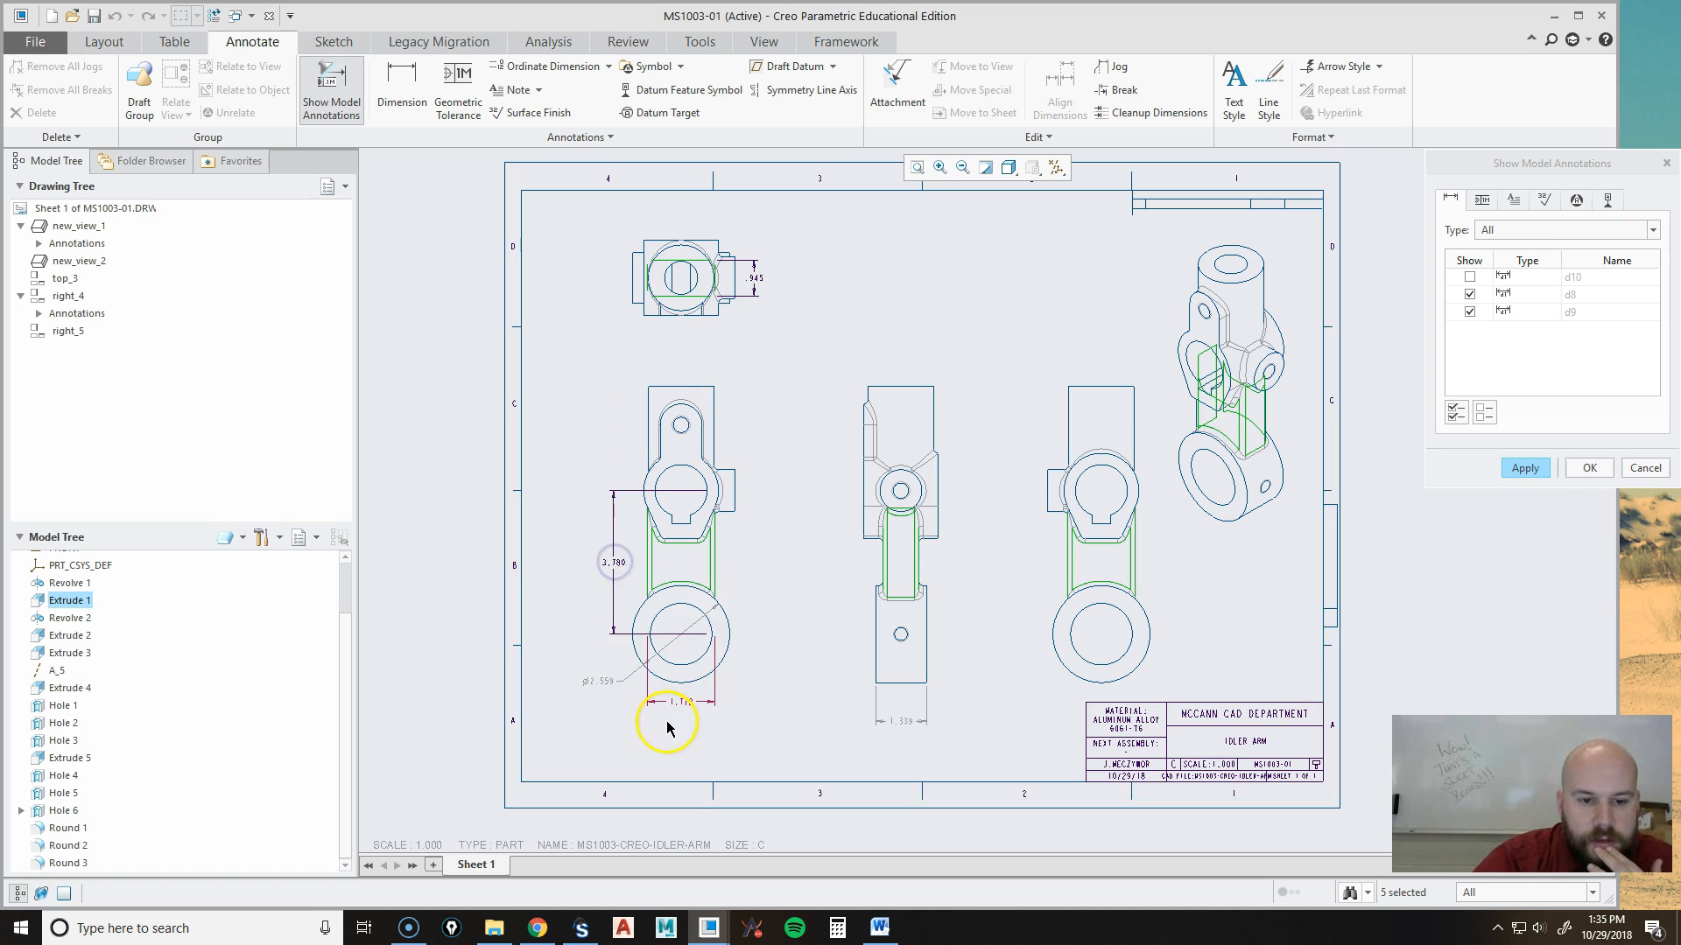
{"action": "left_click", "coordinate": [687, 705]}
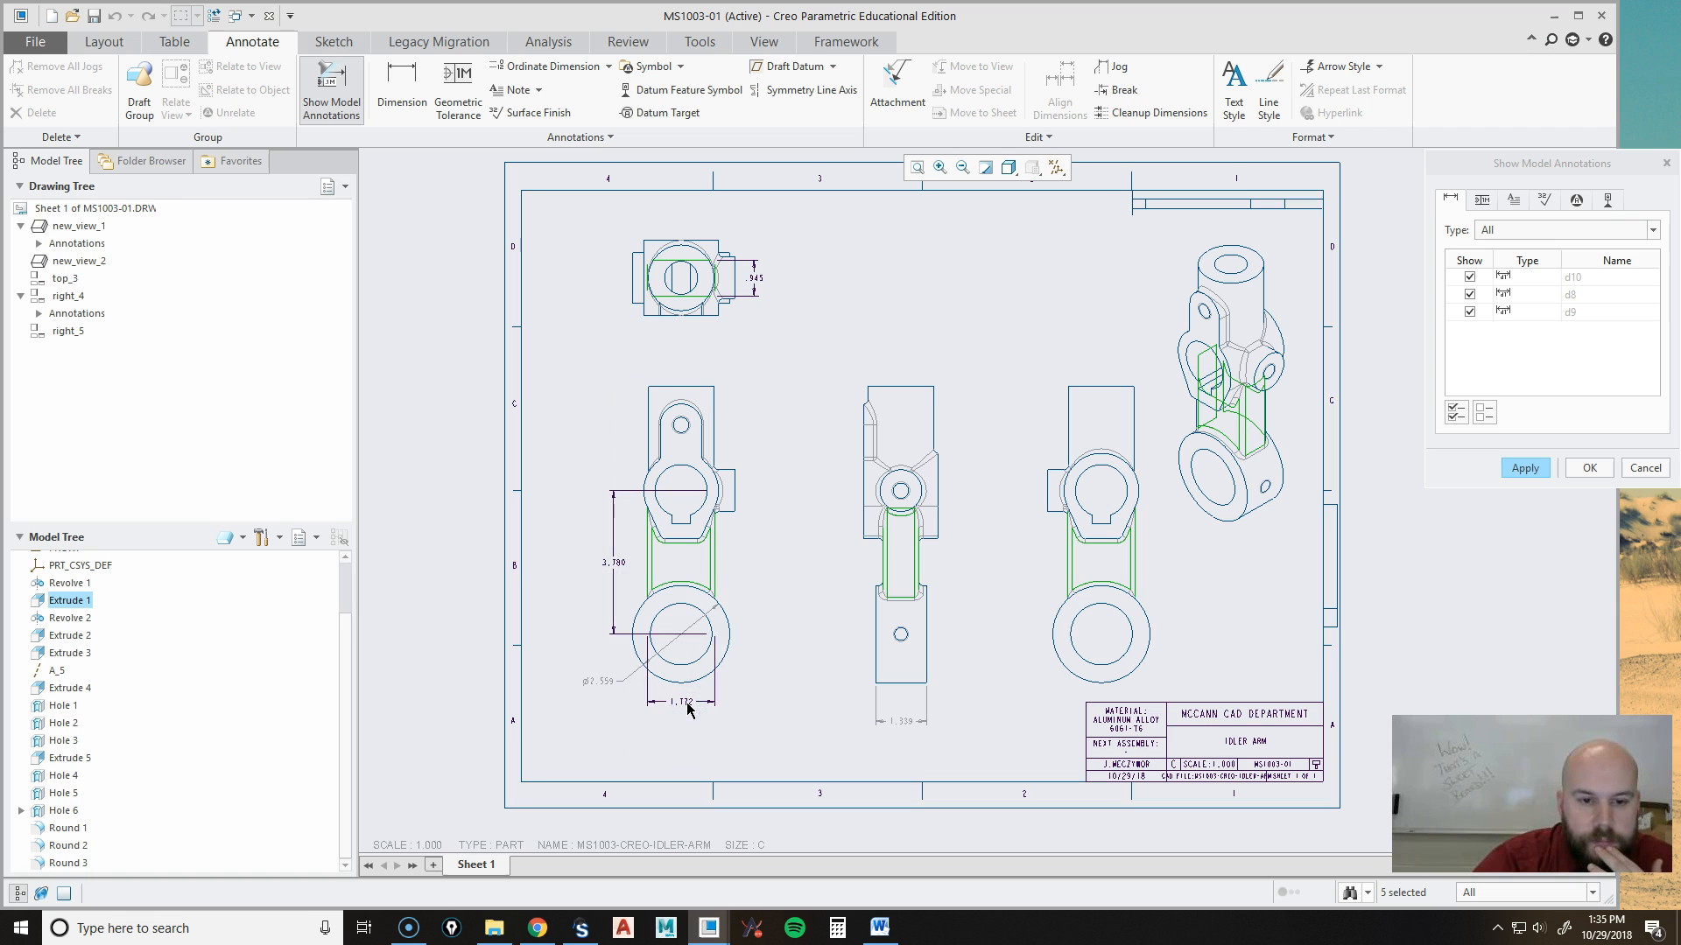
{"action": "left_click", "coordinate": [1589, 469]}
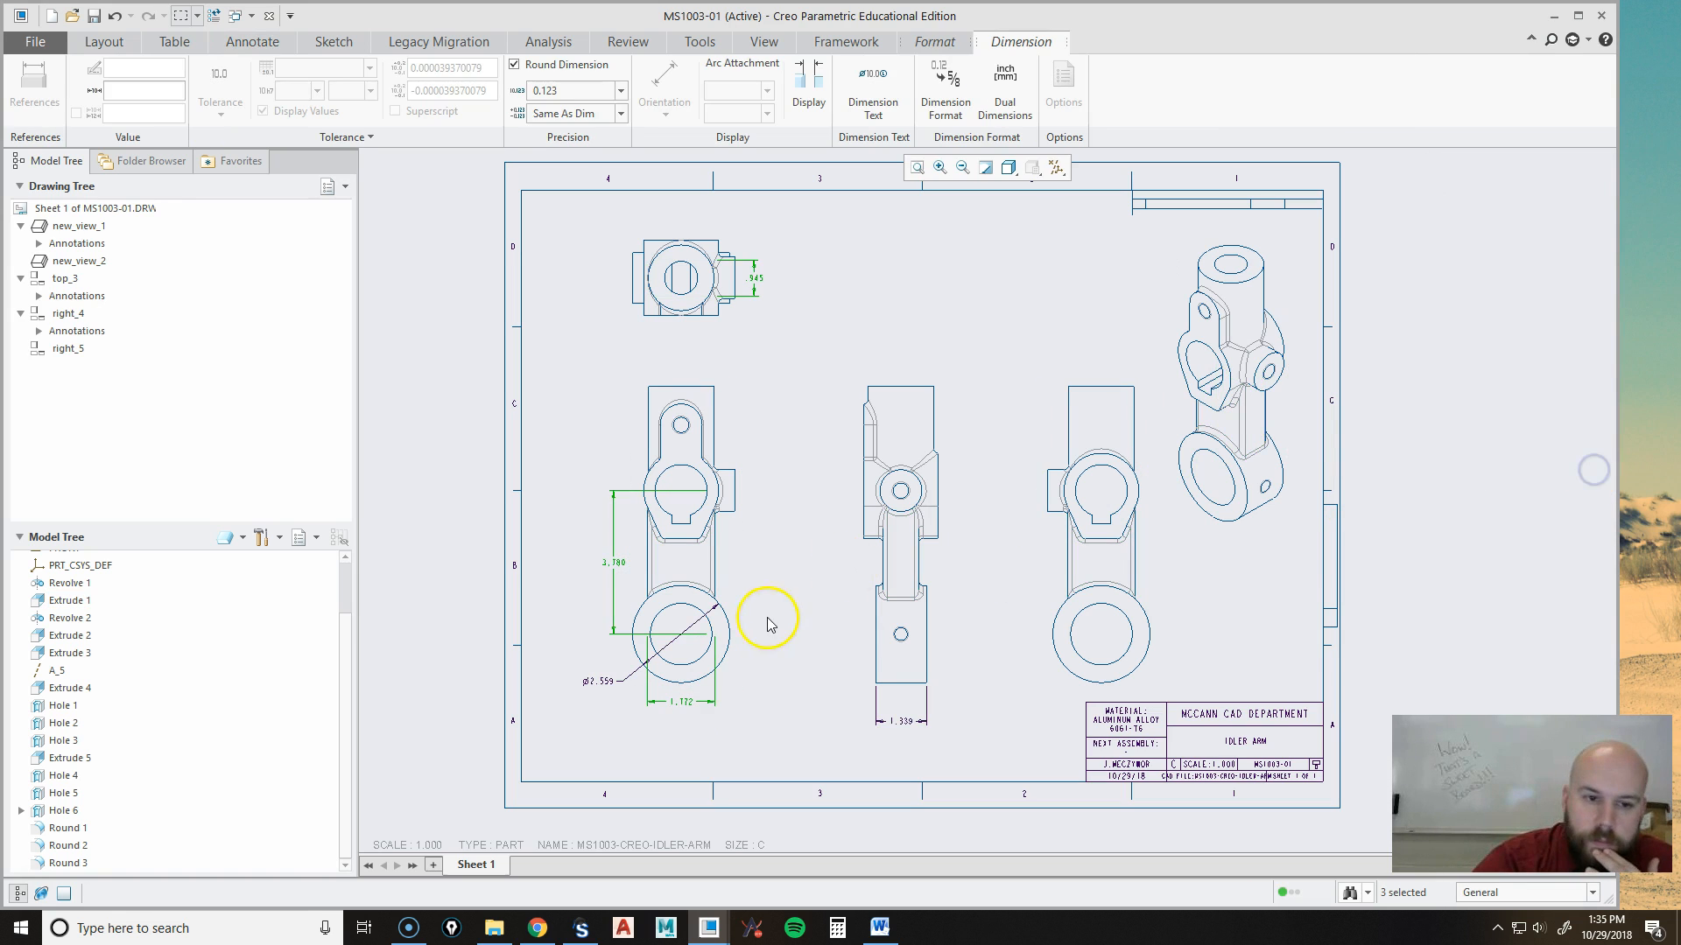
{"action": "left_click", "coordinate": [800, 614]}
Move the vertical center distance dimension farther out to the left of the front view.
{"action": "left_click", "coordinate": [615, 563]}
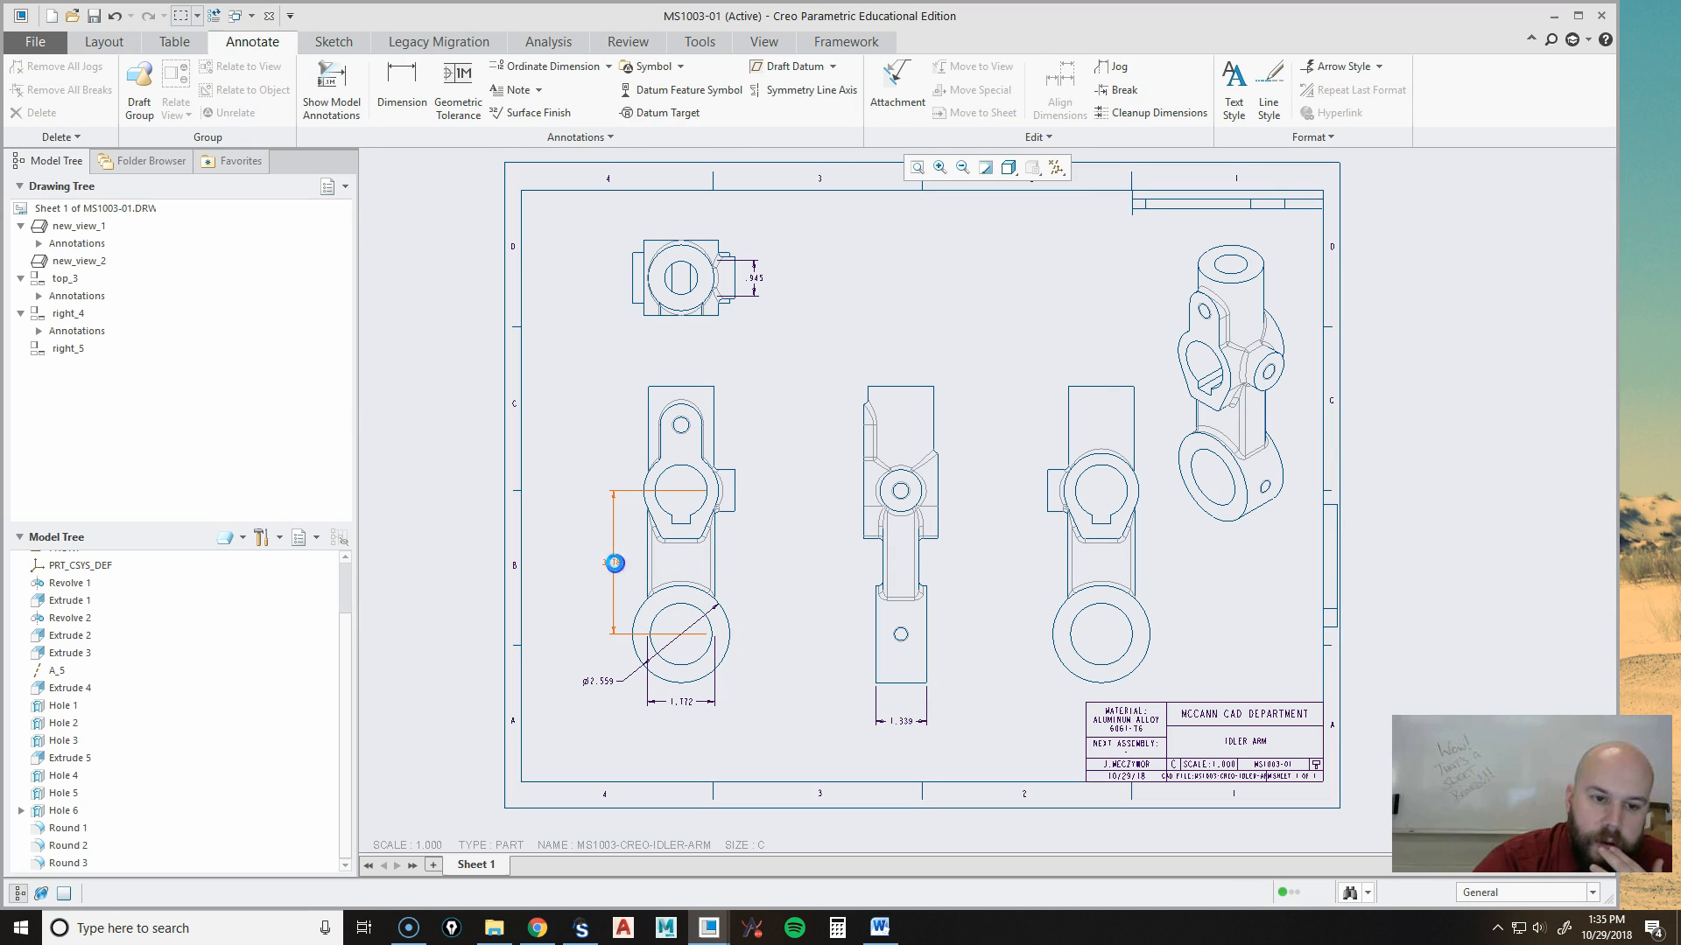
{"action": "left_click_drag", "start_coordinate": [619, 563], "coordinate": [578, 563]}
{"action": "left_click", "coordinate": [788, 551]}
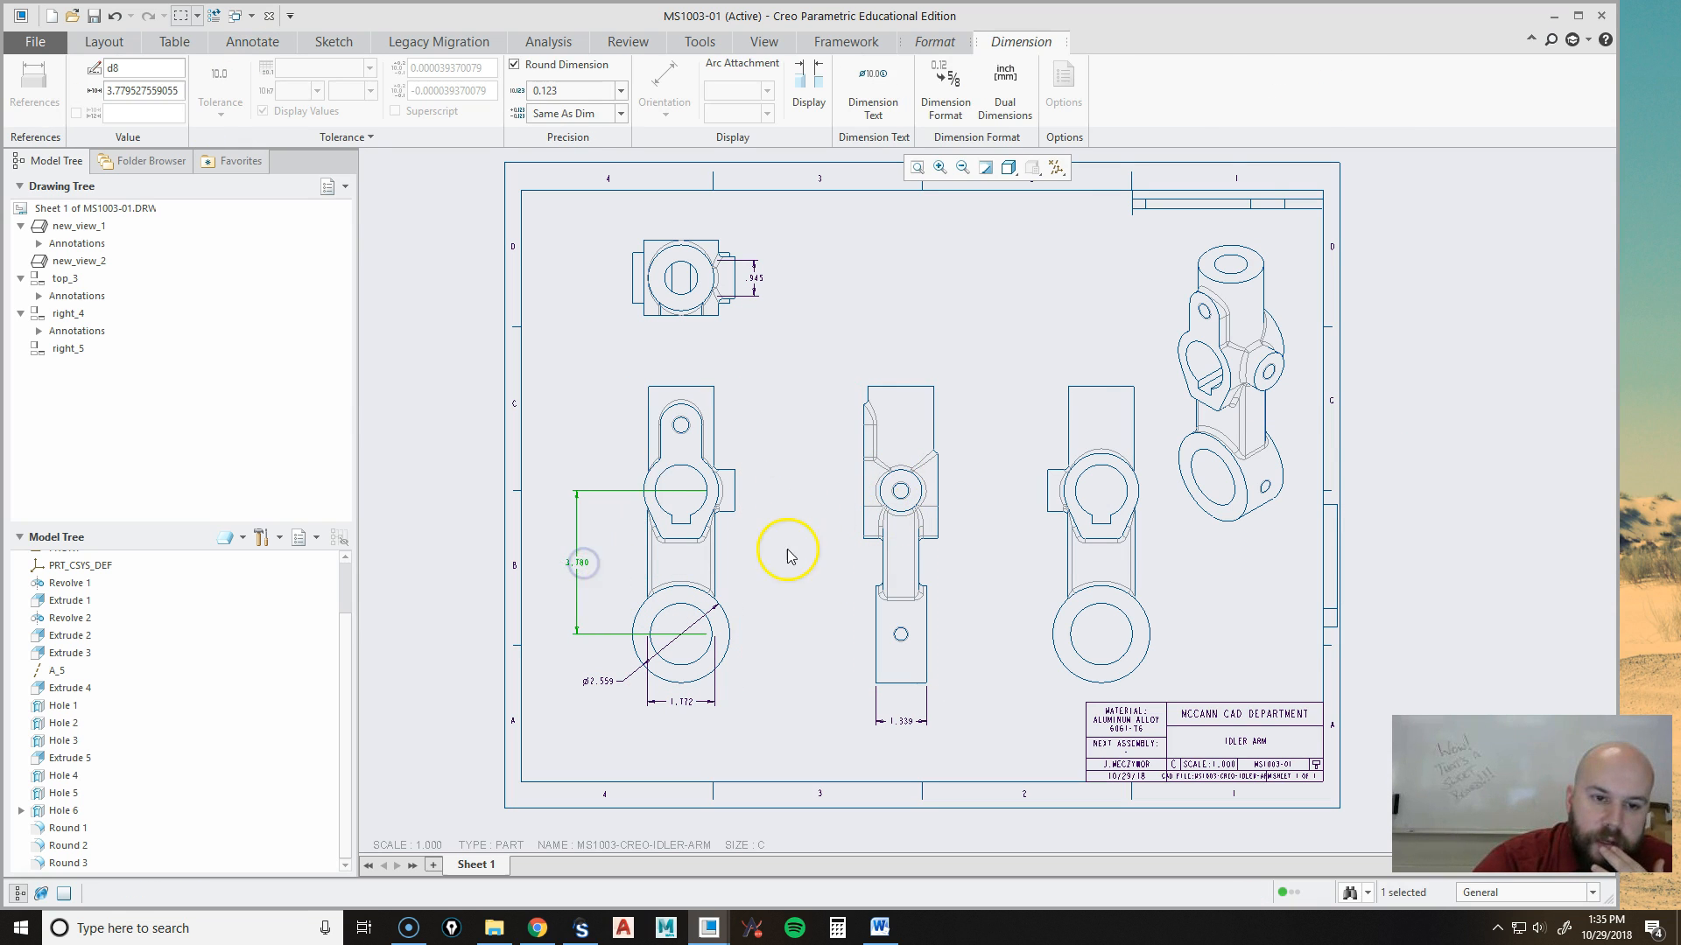
Move the arm's .945 thickness dimension from the top view to the right side view, placed across the web with its text outside.
{"action": "left_click", "coordinate": [752, 276]}
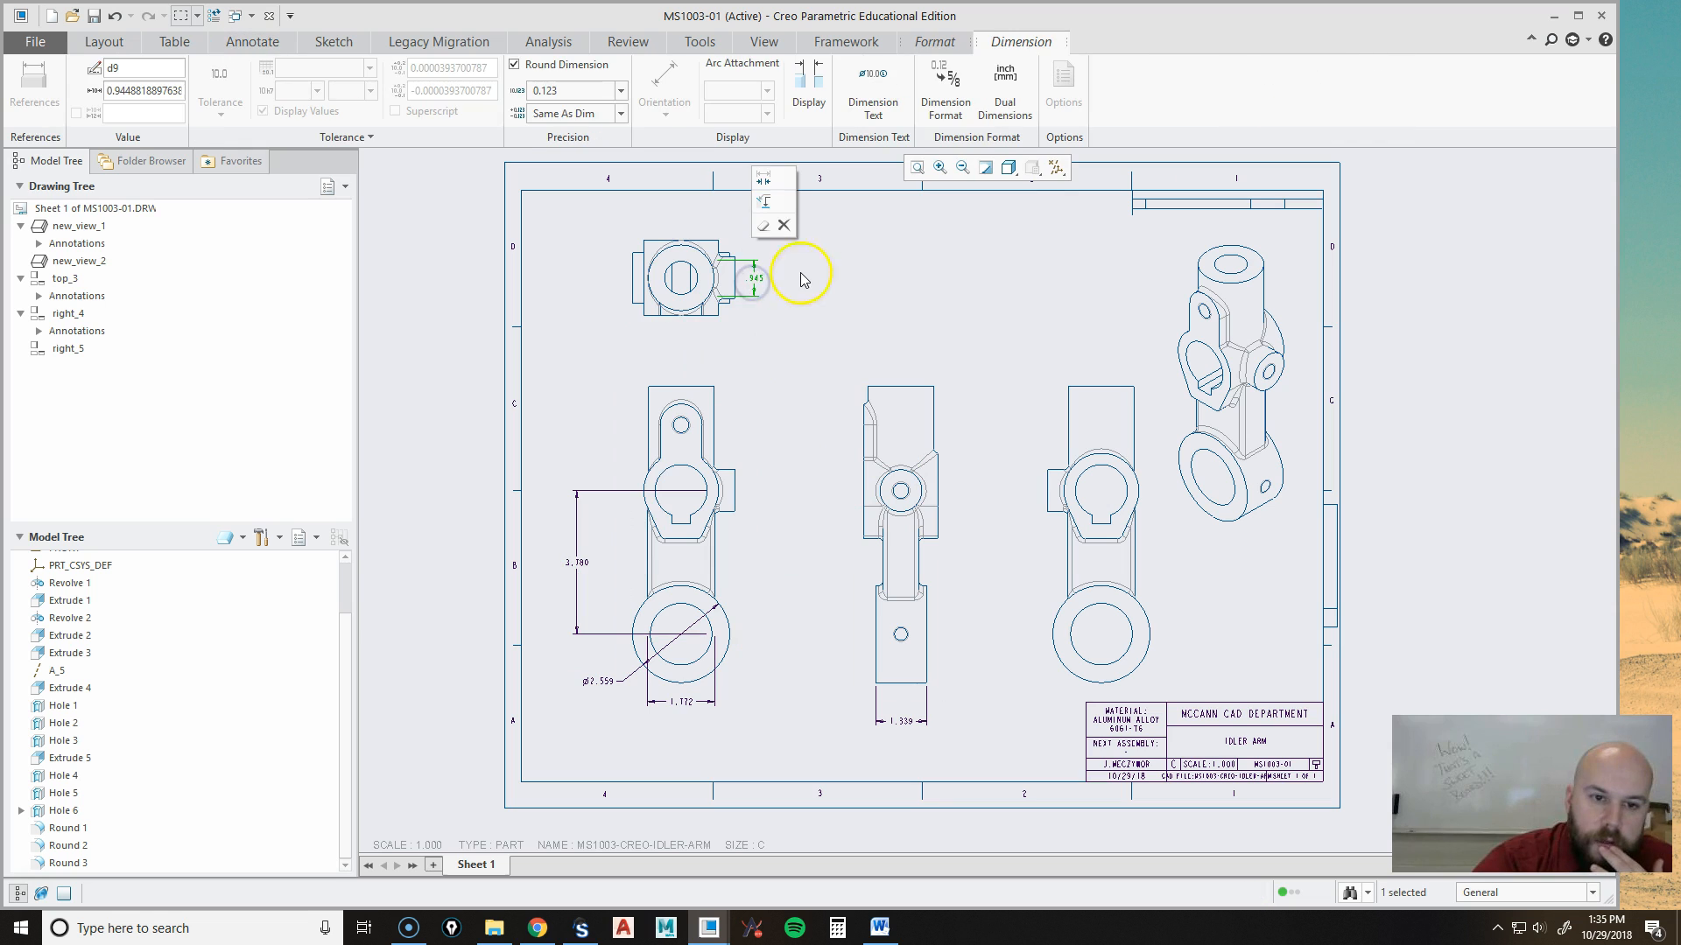
{"action": "right_click", "coordinate": [816, 276]}
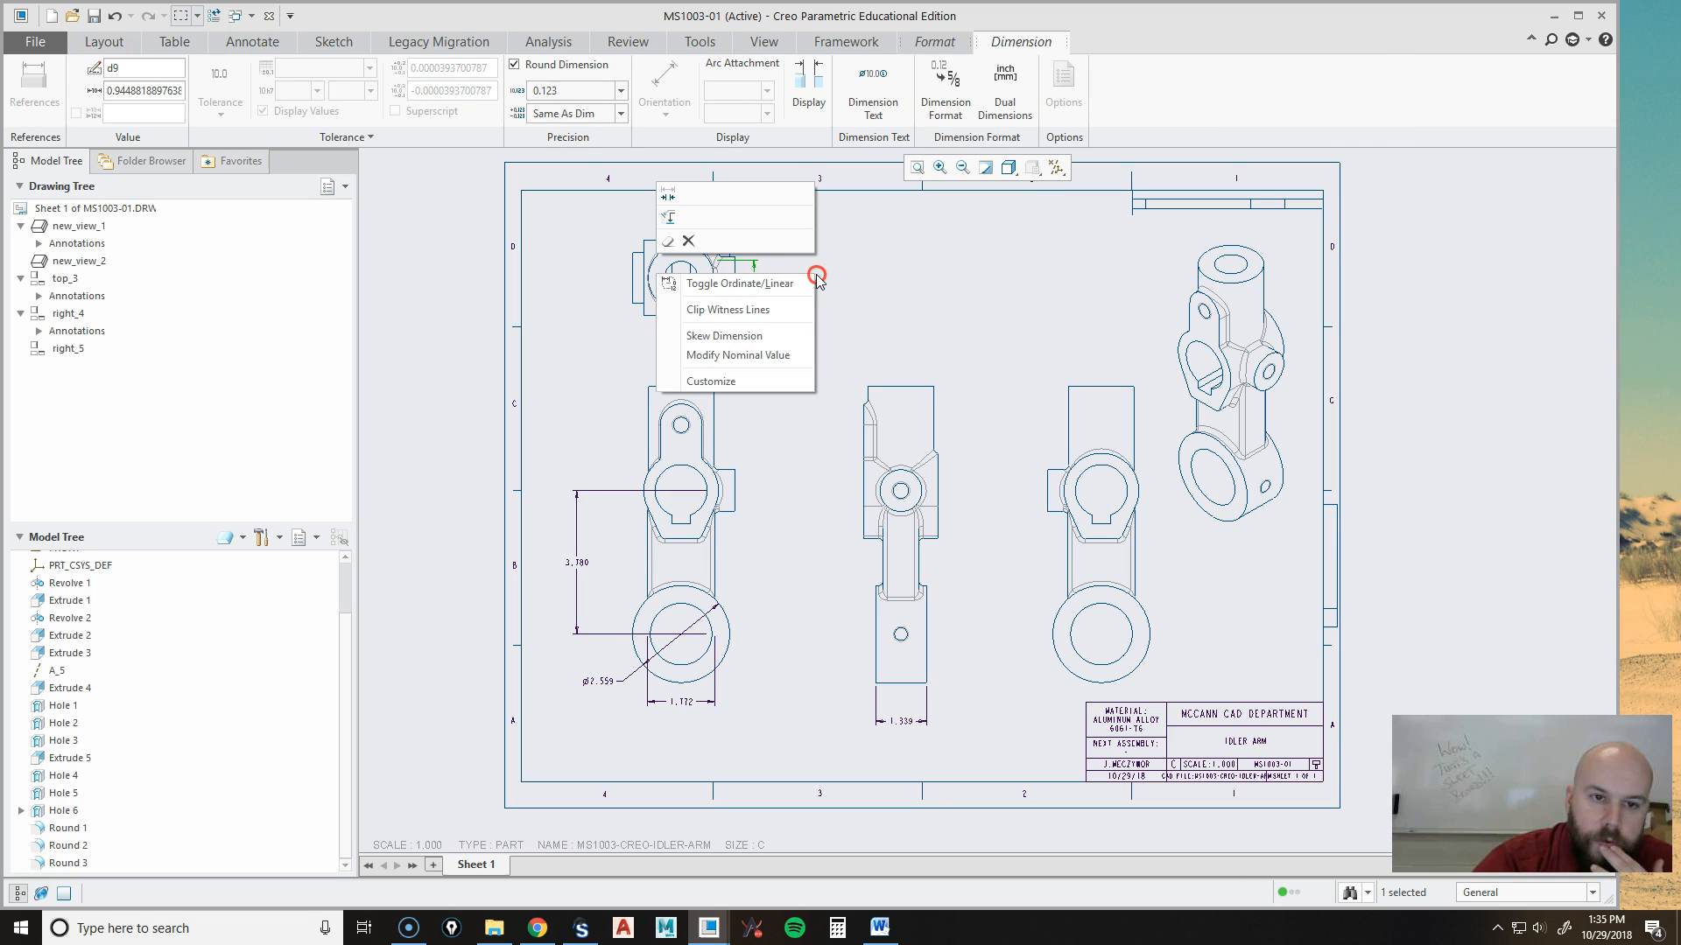
{"action": "left_click", "coordinate": [667, 216]}
{"action": "left_click", "coordinate": [920, 630]}
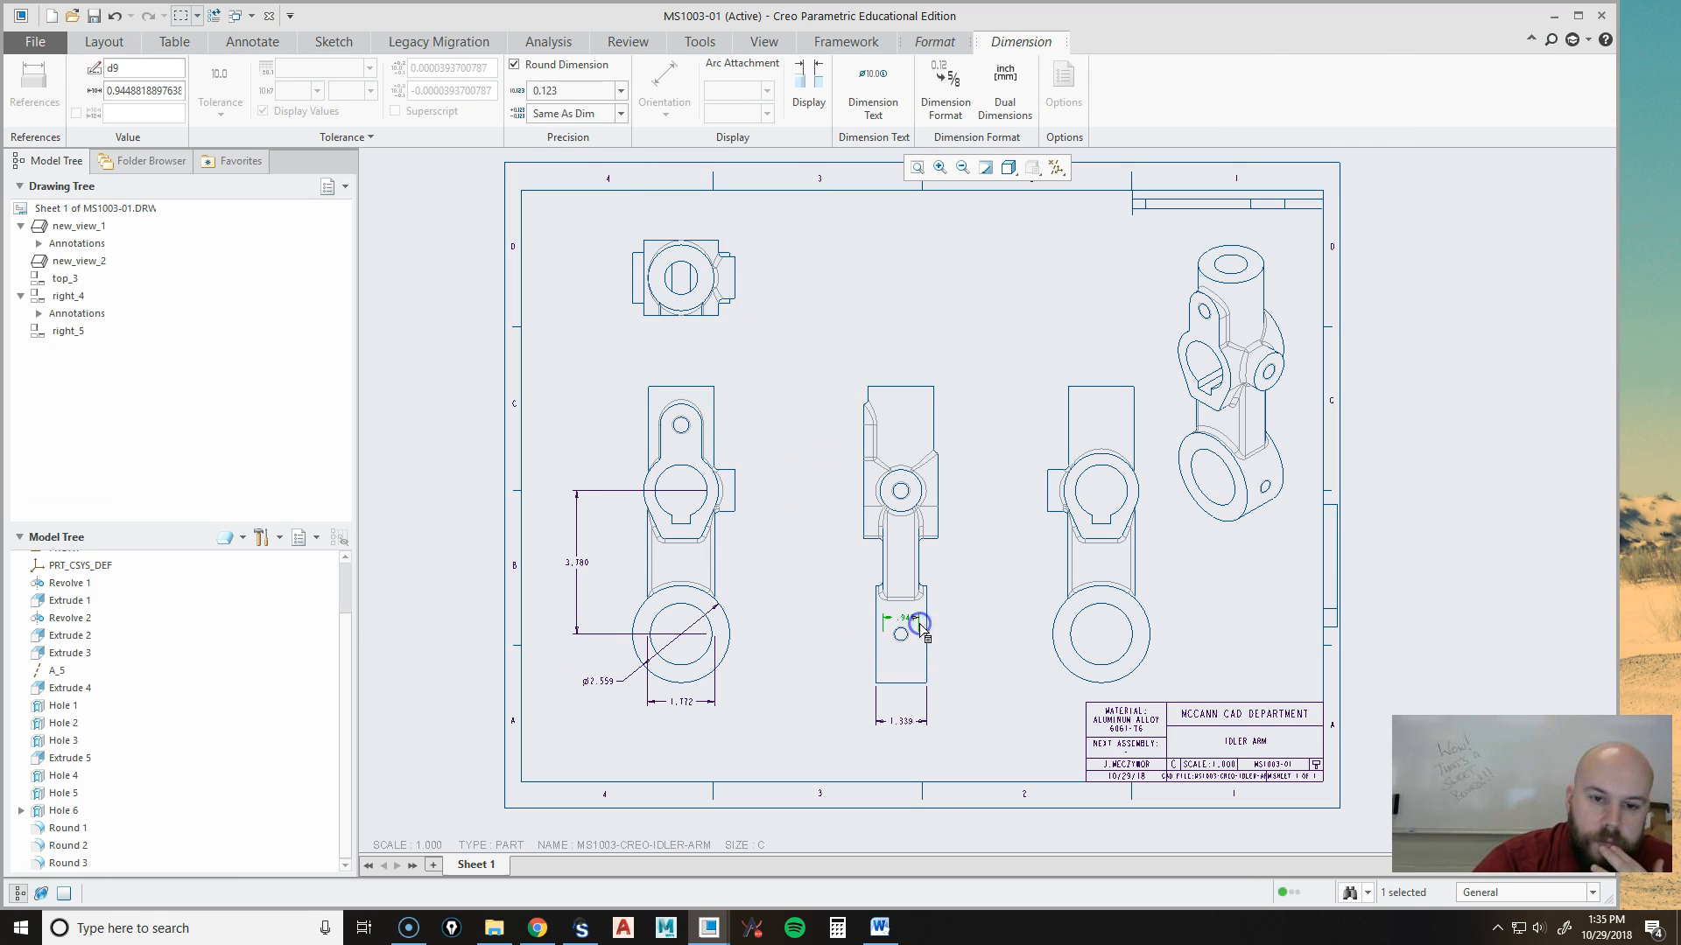
{"action": "left_click_drag", "start_coordinate": [900, 617], "coordinate": [853, 562]}
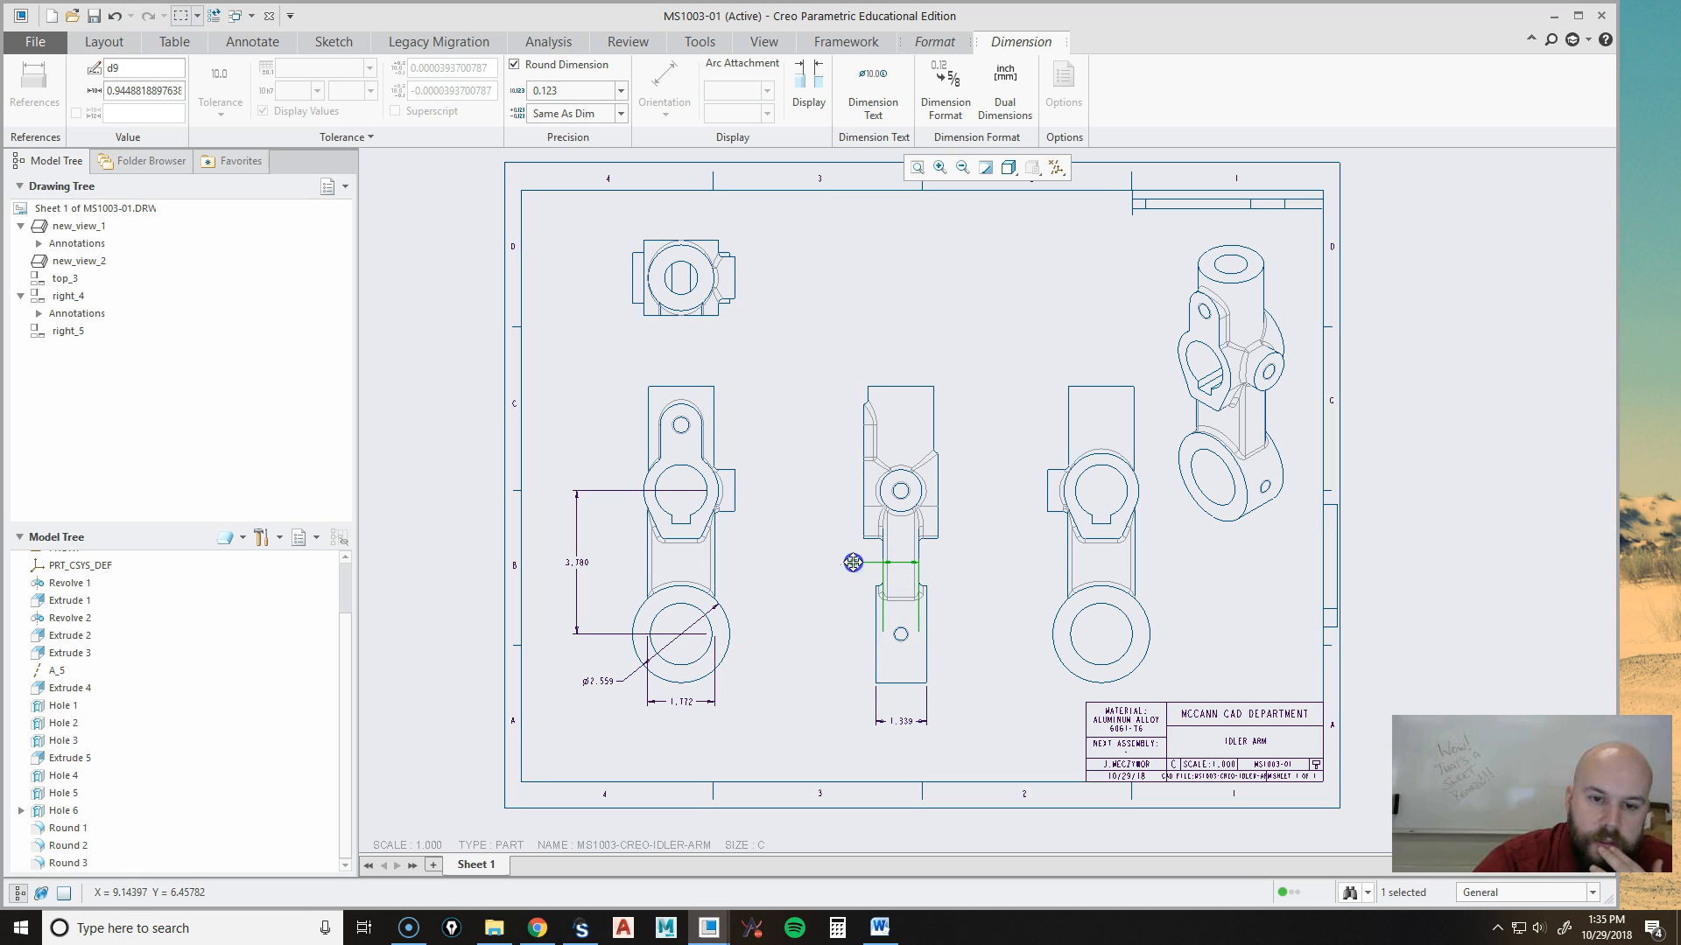
{"action": "left_click", "coordinate": [985, 581]}
Shorten both extension lines of the web's thickness dimension so they end close to the arrows in the side view.
{"action": "scroll", "coordinate": [984, 582], "scroll_direction": "up", "scroll_amount": 4}
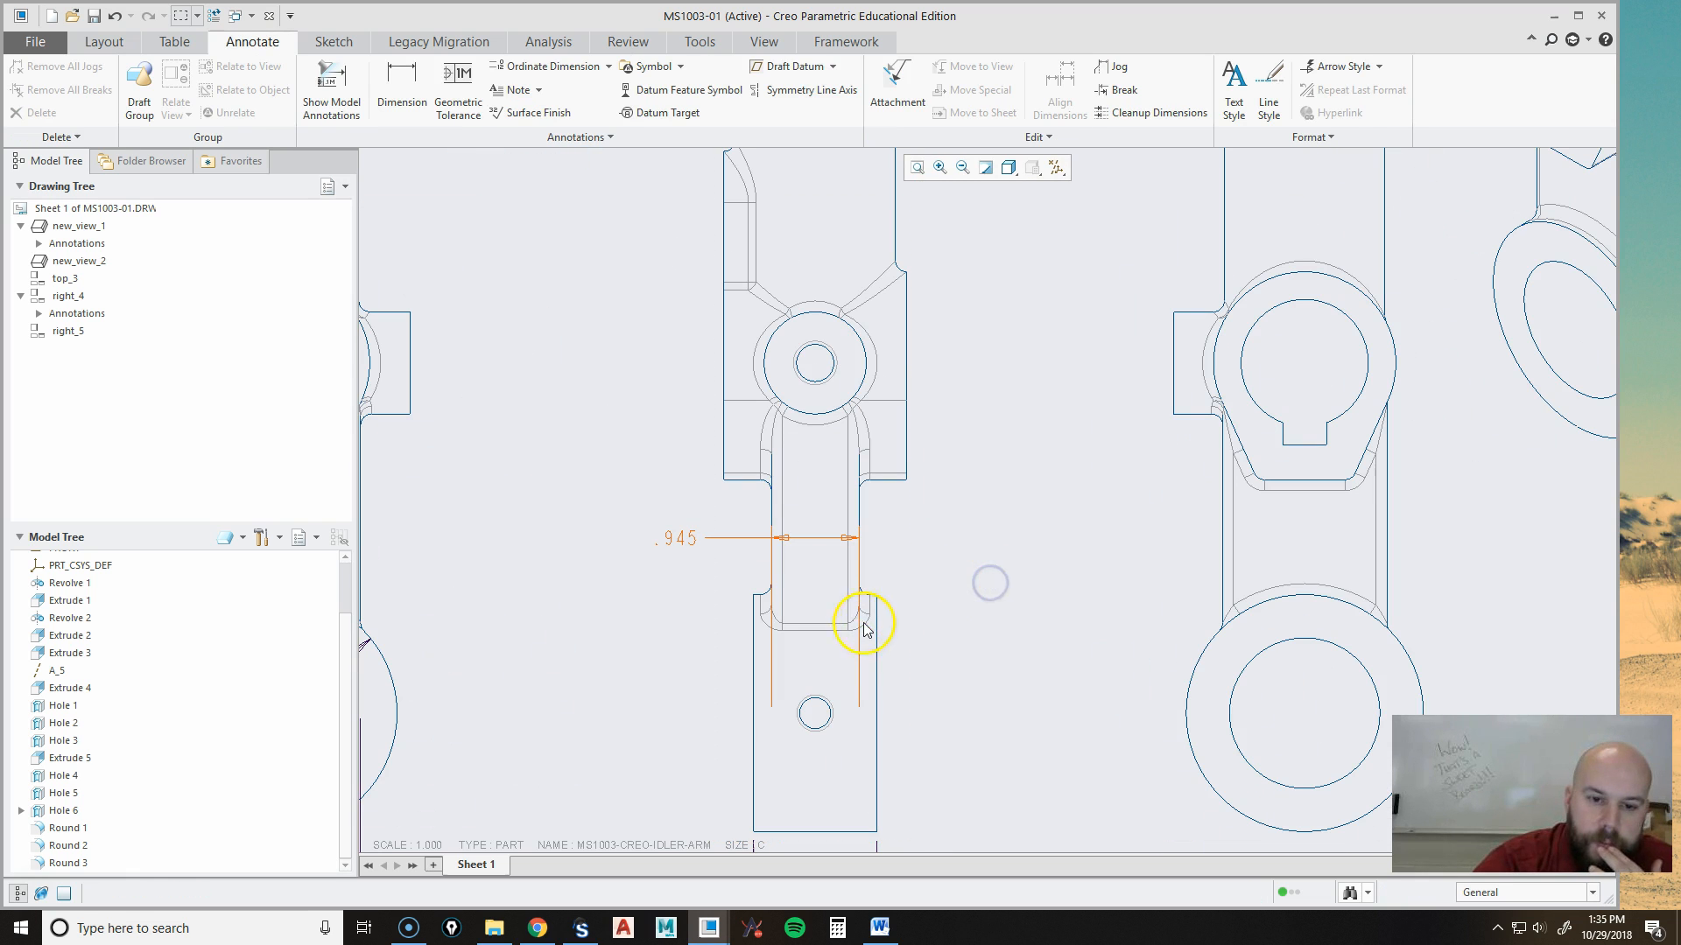
{"action": "left_click", "coordinate": [855, 688]}
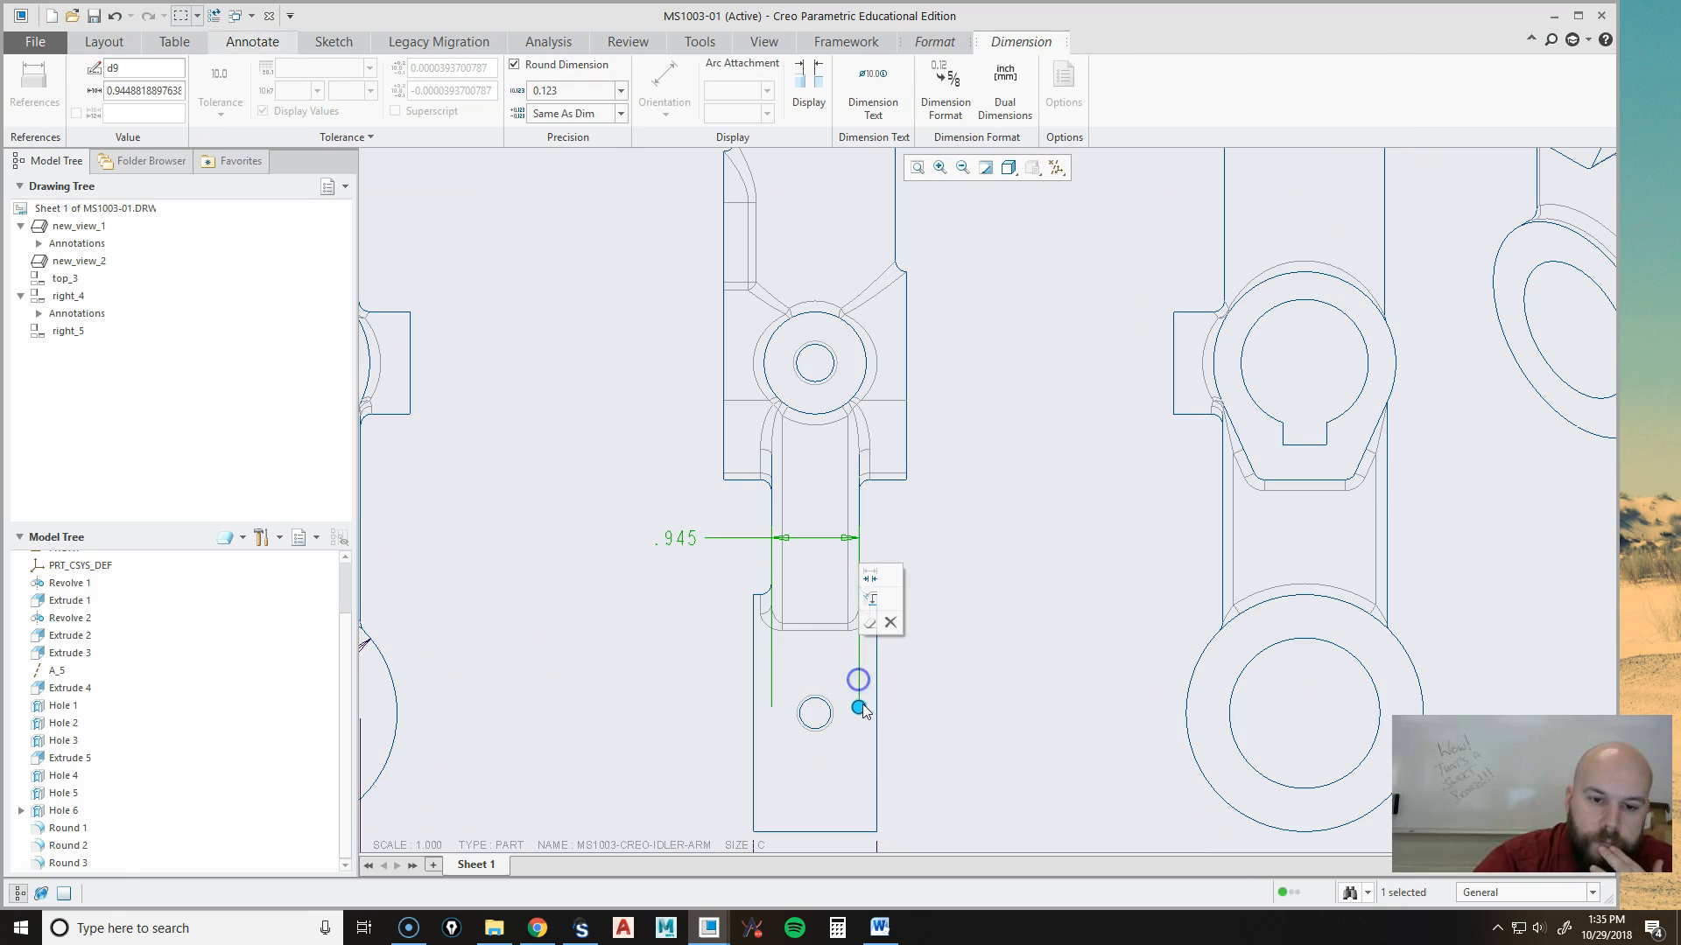
{"action": "left_click_drag", "start_coordinate": [858, 703], "coordinate": [871, 560]}
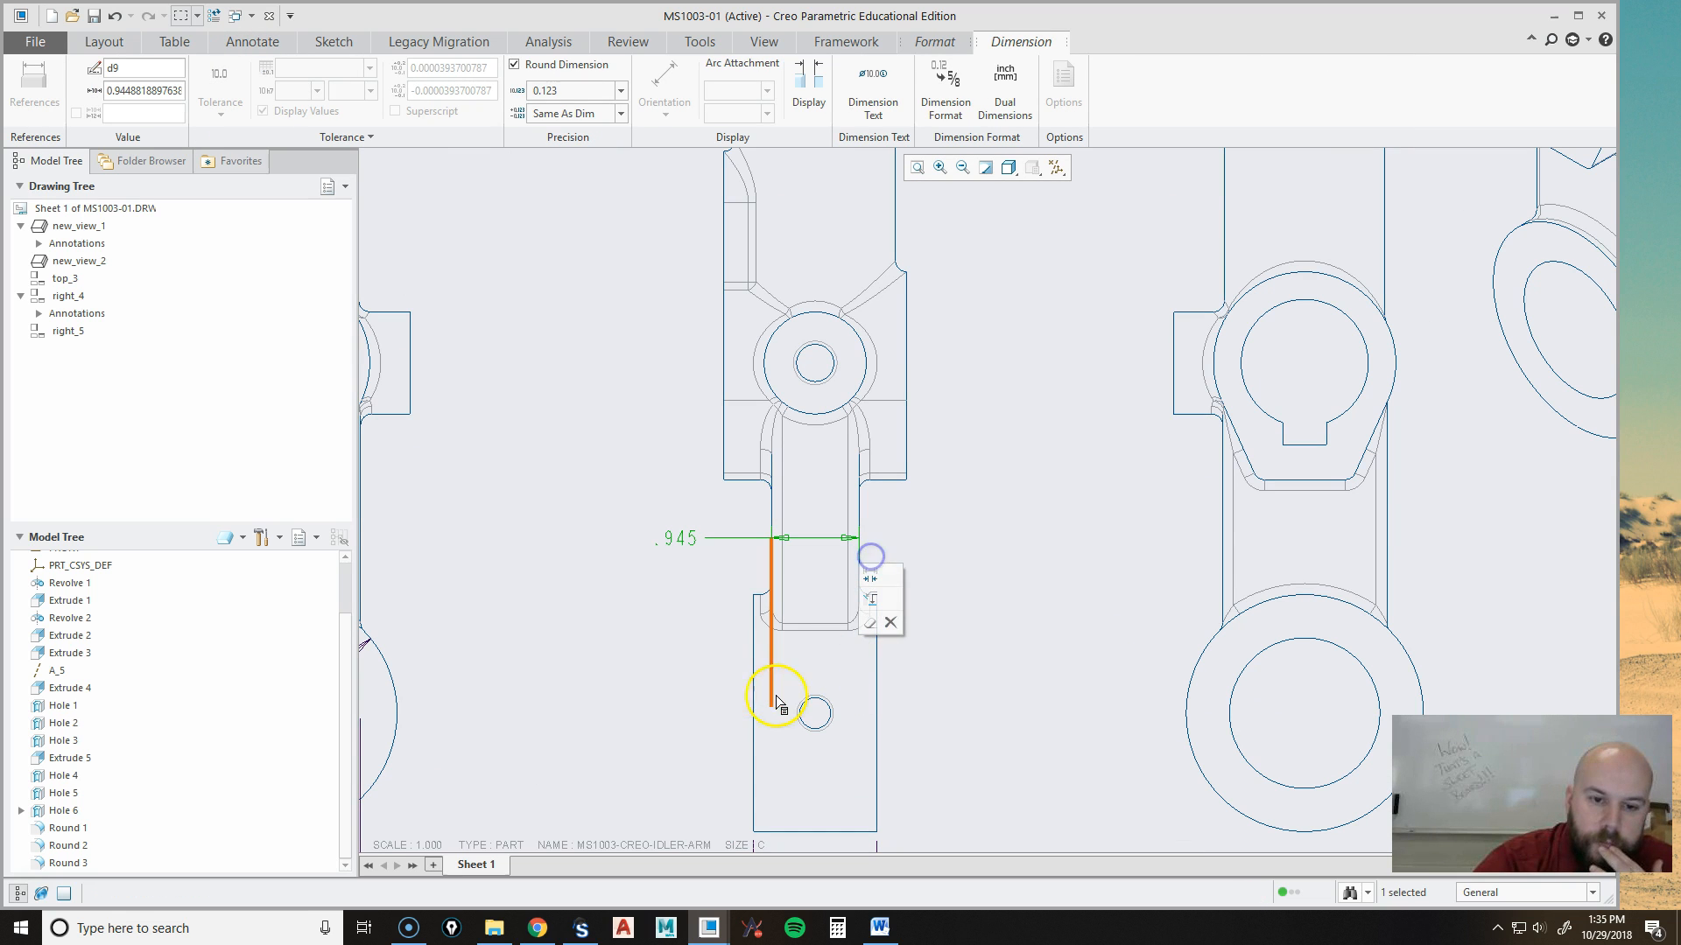
{"action": "mouse_move", "coordinate": [770, 705]}
{"action": "left_mouse_down"}
{"action": "mouse_move", "coordinate": [769, 601]}
{"action": "mouse_move", "coordinate": [790, 555]}
{"action": "left_mouse_up"}
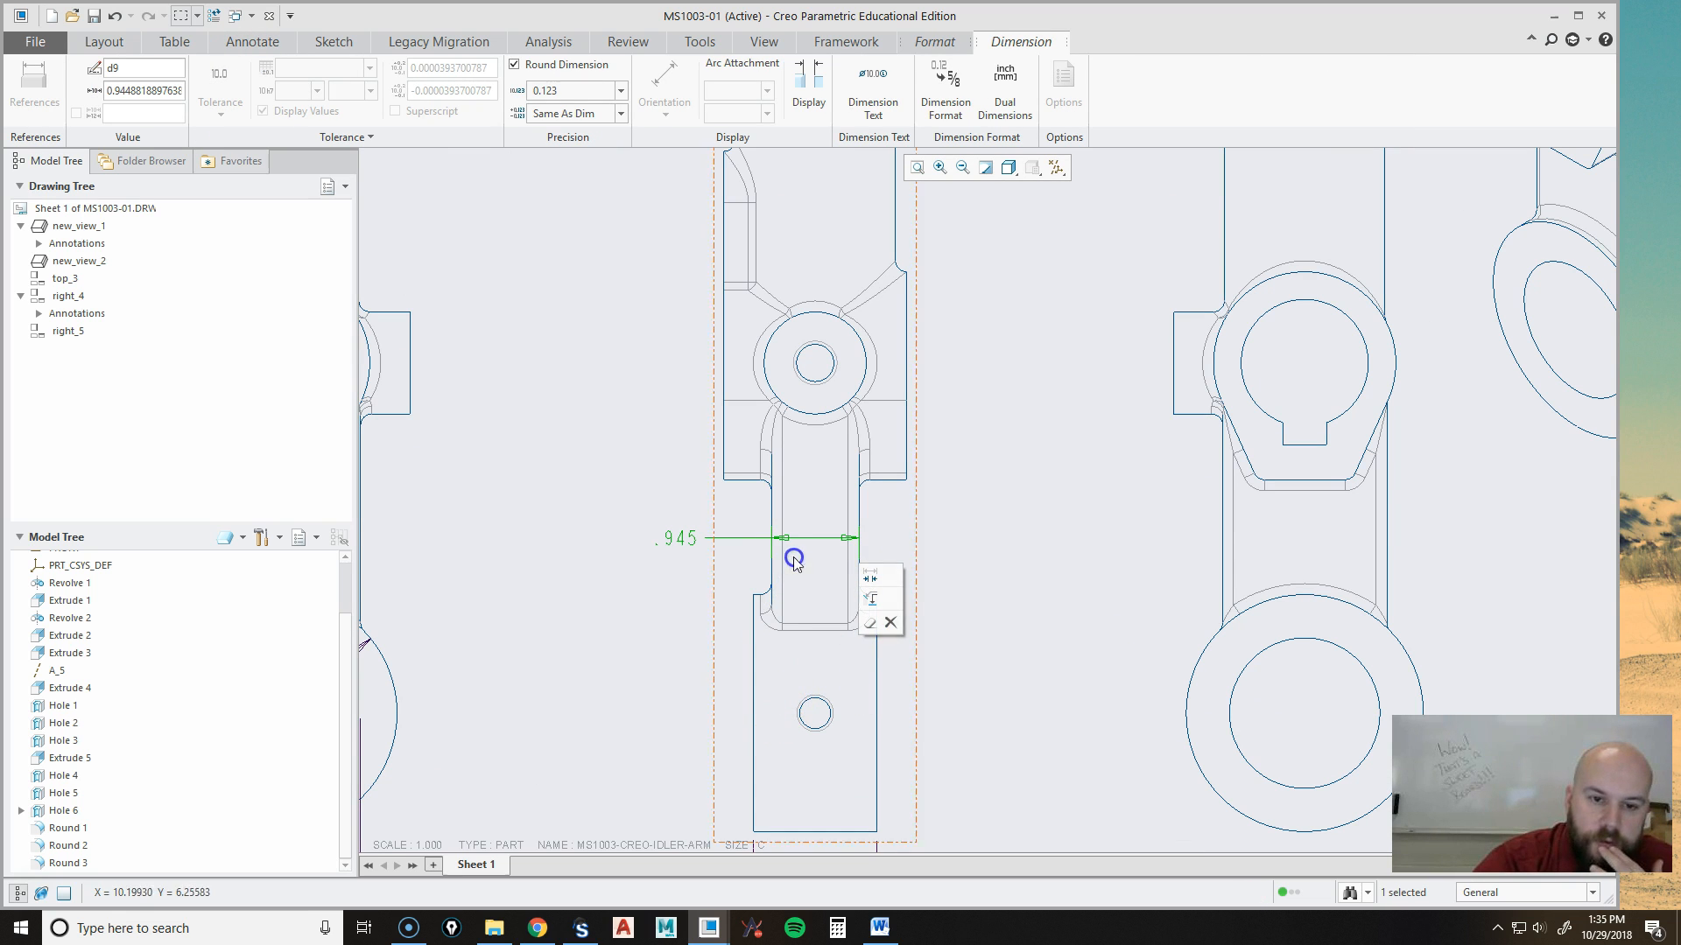
{"action": "left_click", "coordinate": [1062, 525]}
Move the arm's width dimension from below the front view up across the arm between the bores, with its text outside the outline.
{"action": "scroll", "coordinate": [1035, 601], "scroll_direction": "down", "scroll_amount": 2}
{"action": "middle_click_drag", "start_coordinate": [1036, 600], "coordinate": [1174, 559]}
{"action": "left_click", "coordinate": [681, 740]}
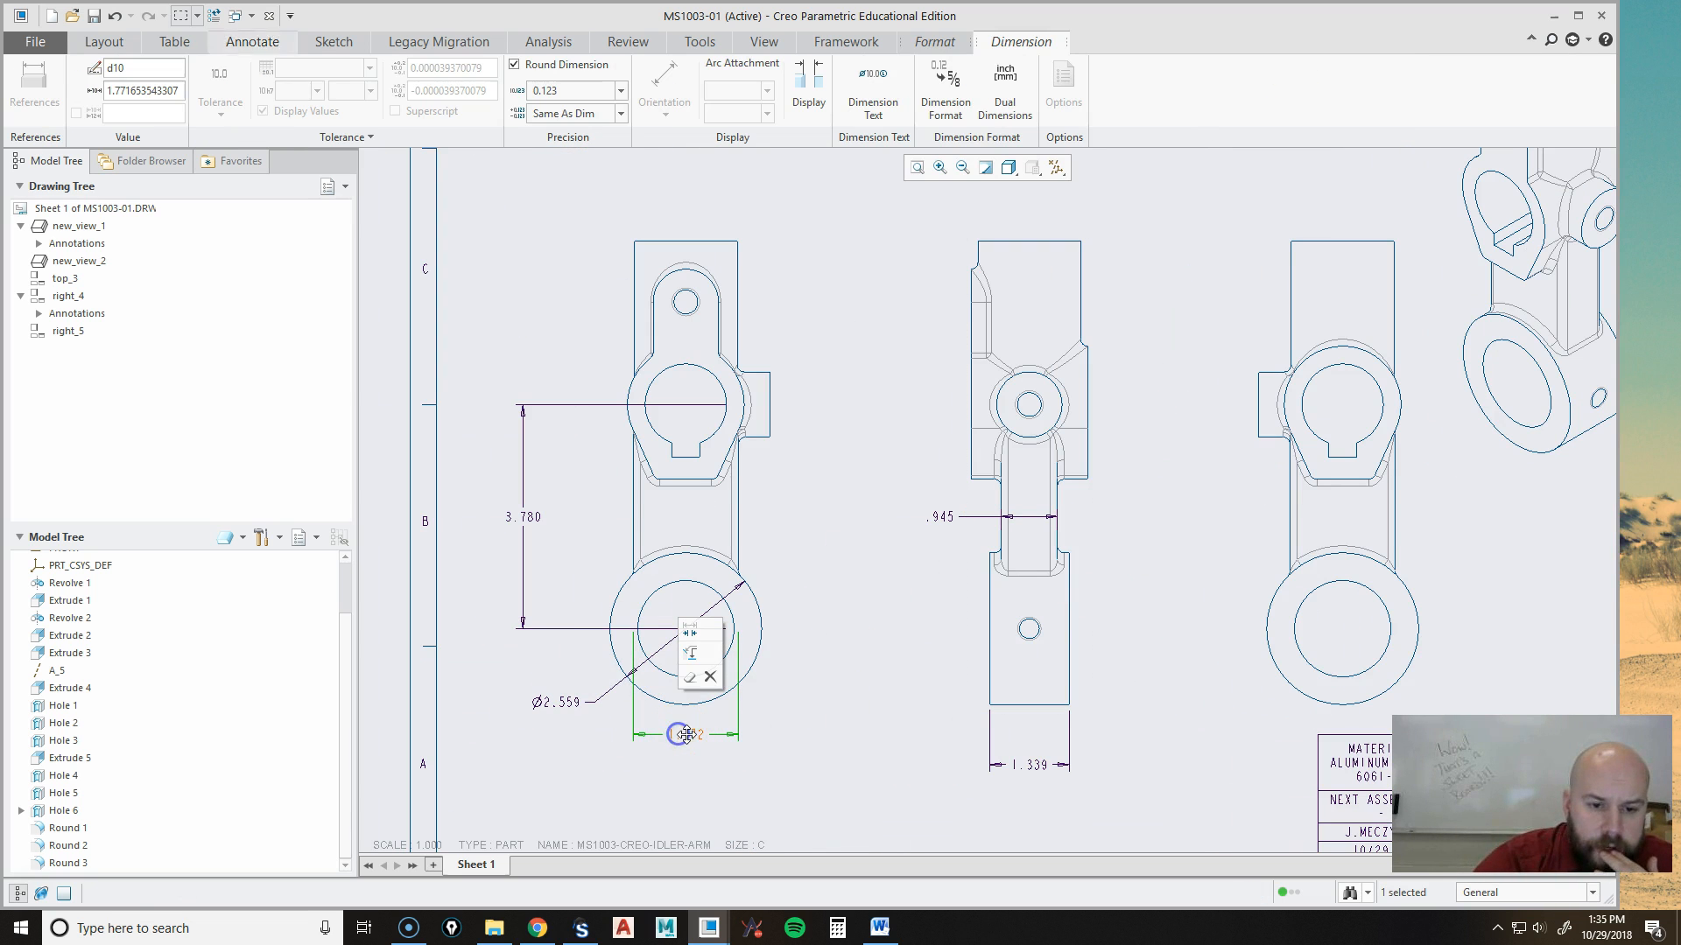
{"action": "left_click", "coordinate": [751, 705]}
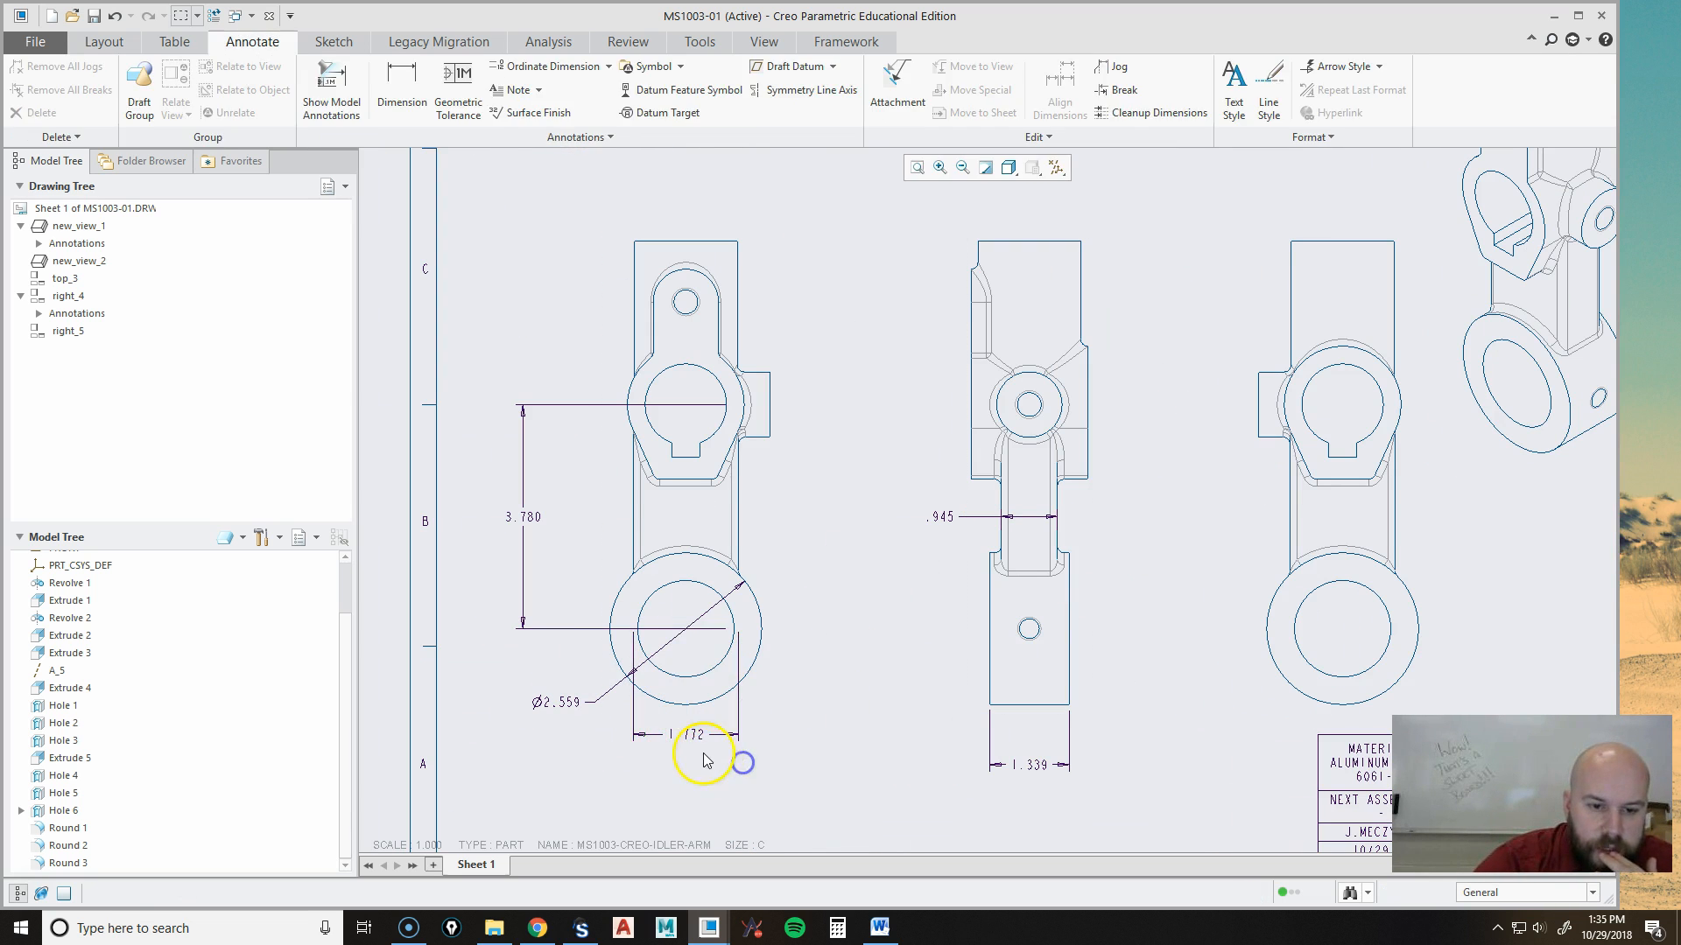
{"action": "left_click", "coordinate": [696, 736]}
{"action": "left_click_drag", "start_coordinate": [696, 735], "coordinate": [758, 521]}
{"action": "left_click", "coordinate": [727, 677]}
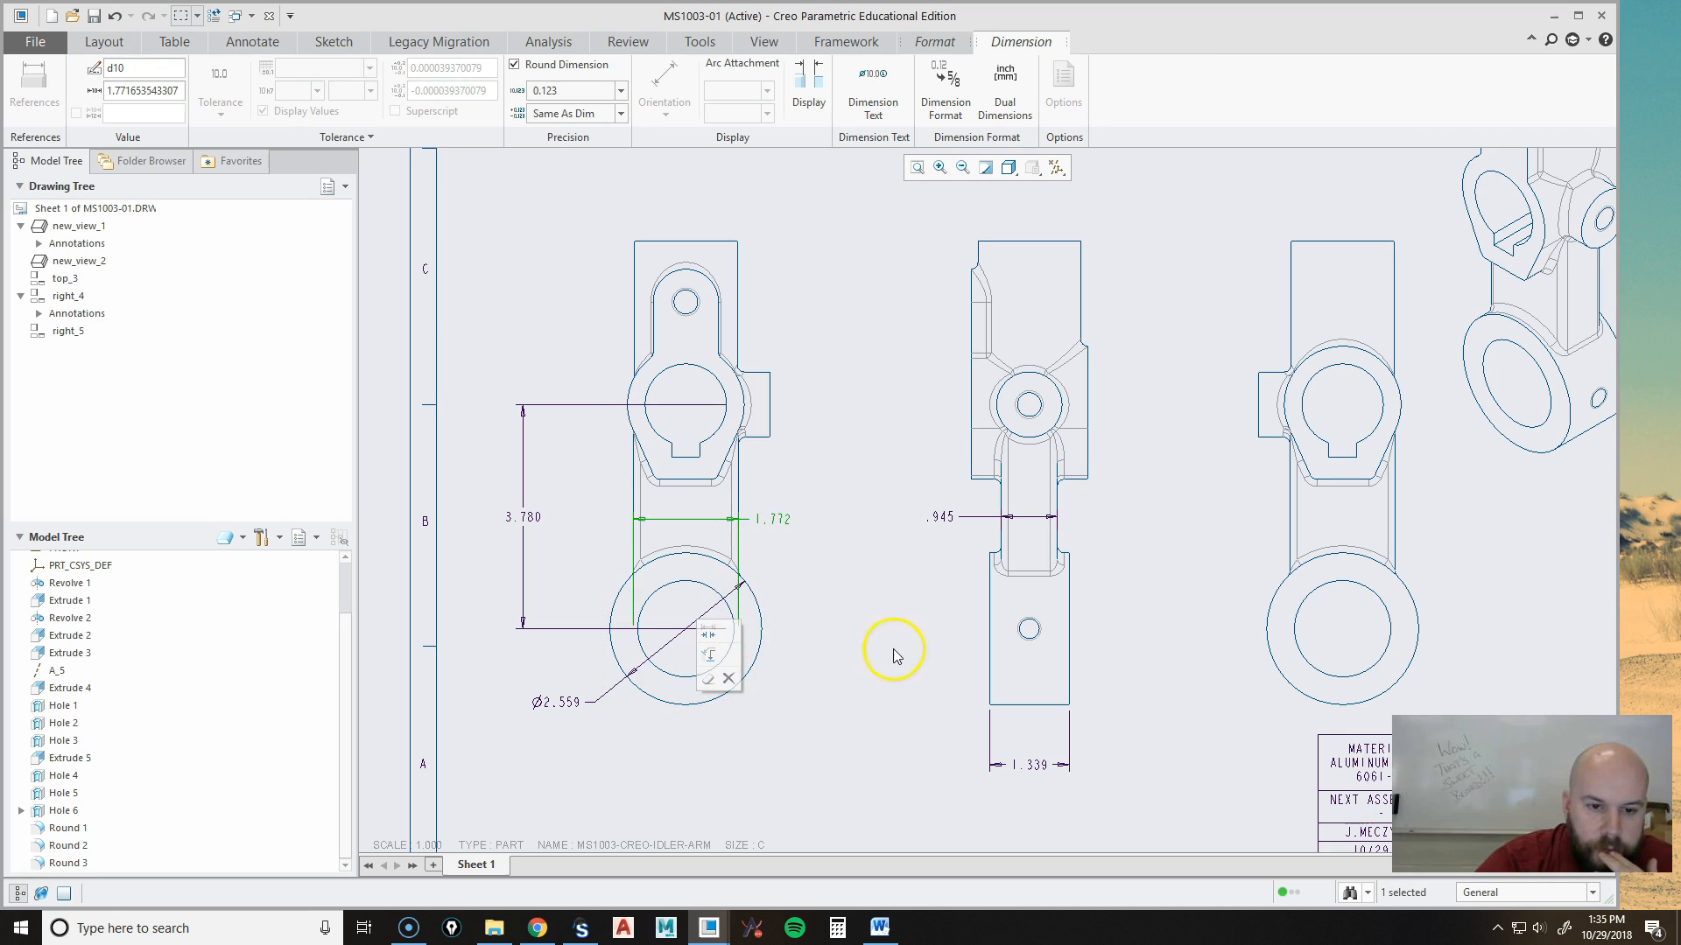
Shorten both extension lines of the arm's width dimension in the front view so they no longer run into the lower ring.
{"action": "middle_click_drag", "start_coordinate": [799, 642], "coordinate": [891, 726]}
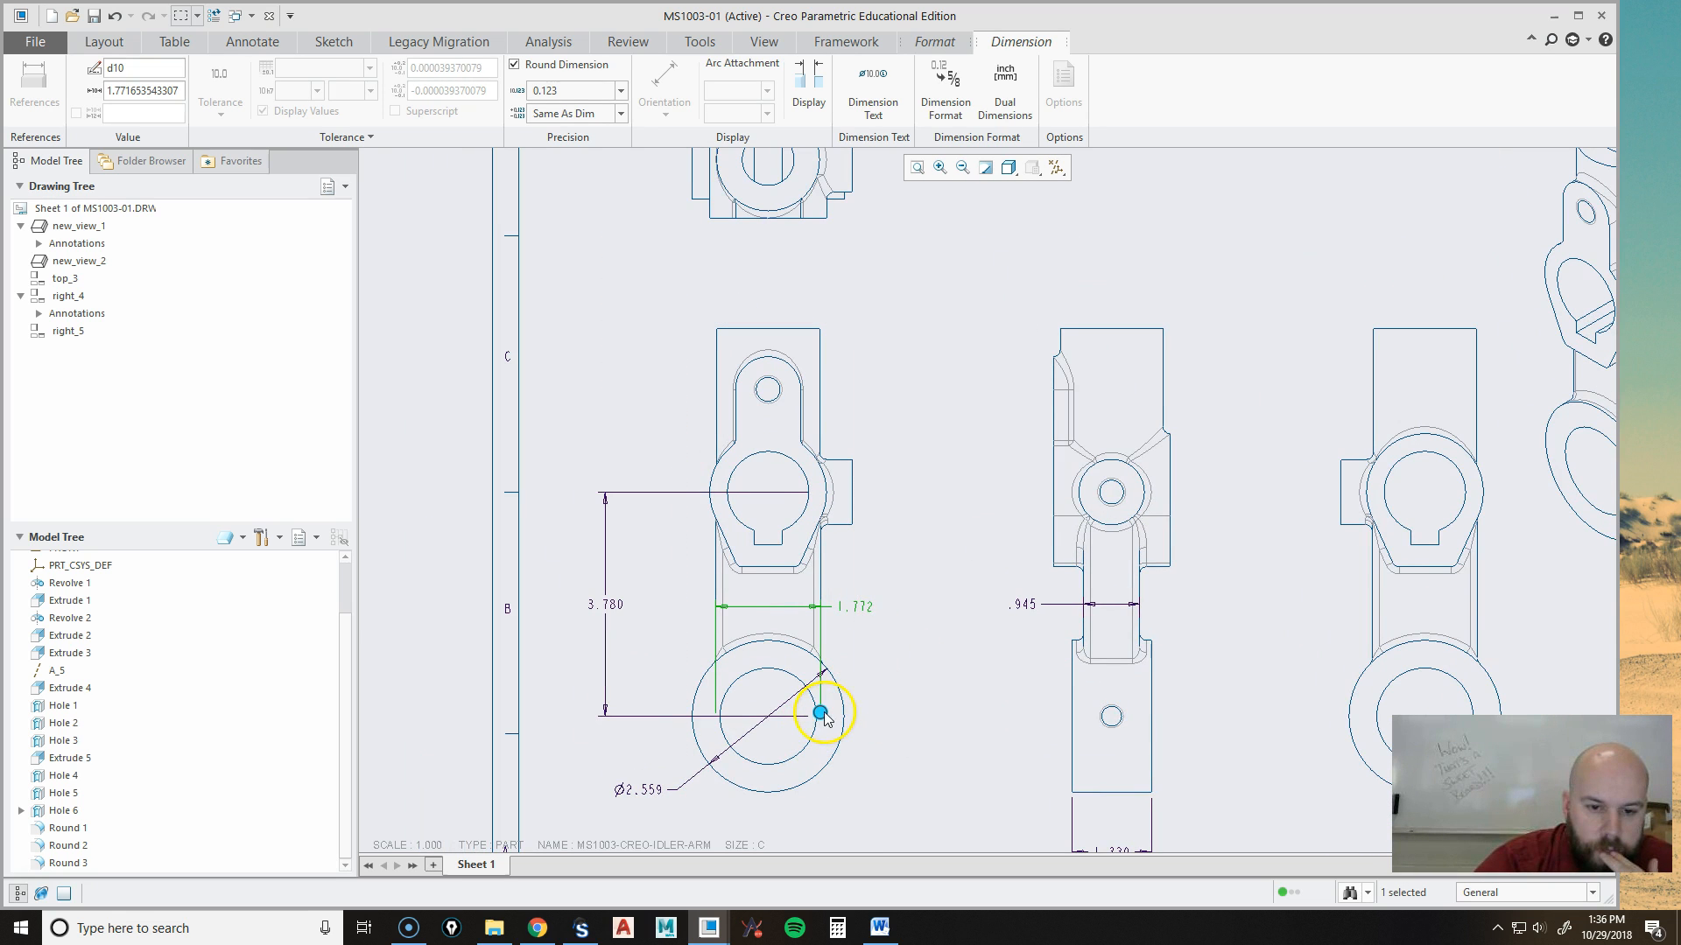
{"action": "left_click_drag", "start_coordinate": [827, 628], "coordinate": [833, 623]}
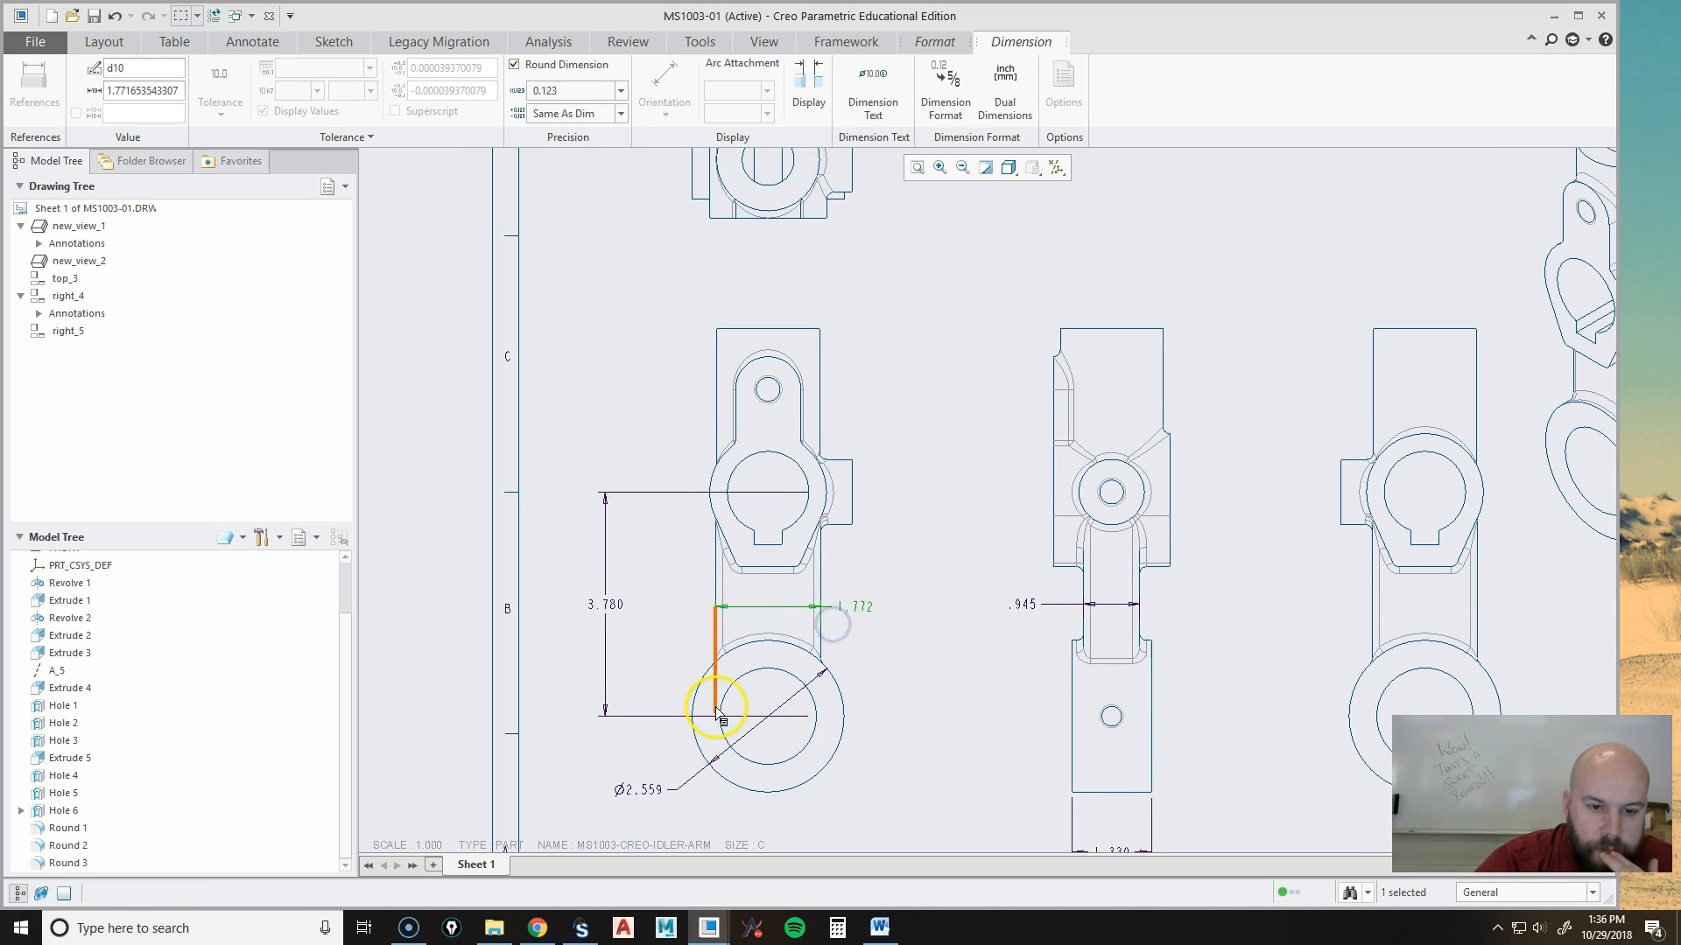
{"action": "mouse_move", "coordinate": [716, 713]}
{"action": "left_mouse_down"}
{"action": "mouse_move", "coordinate": [713, 645]}
{"action": "mouse_move", "coordinate": [733, 618]}
{"action": "left_mouse_up"}
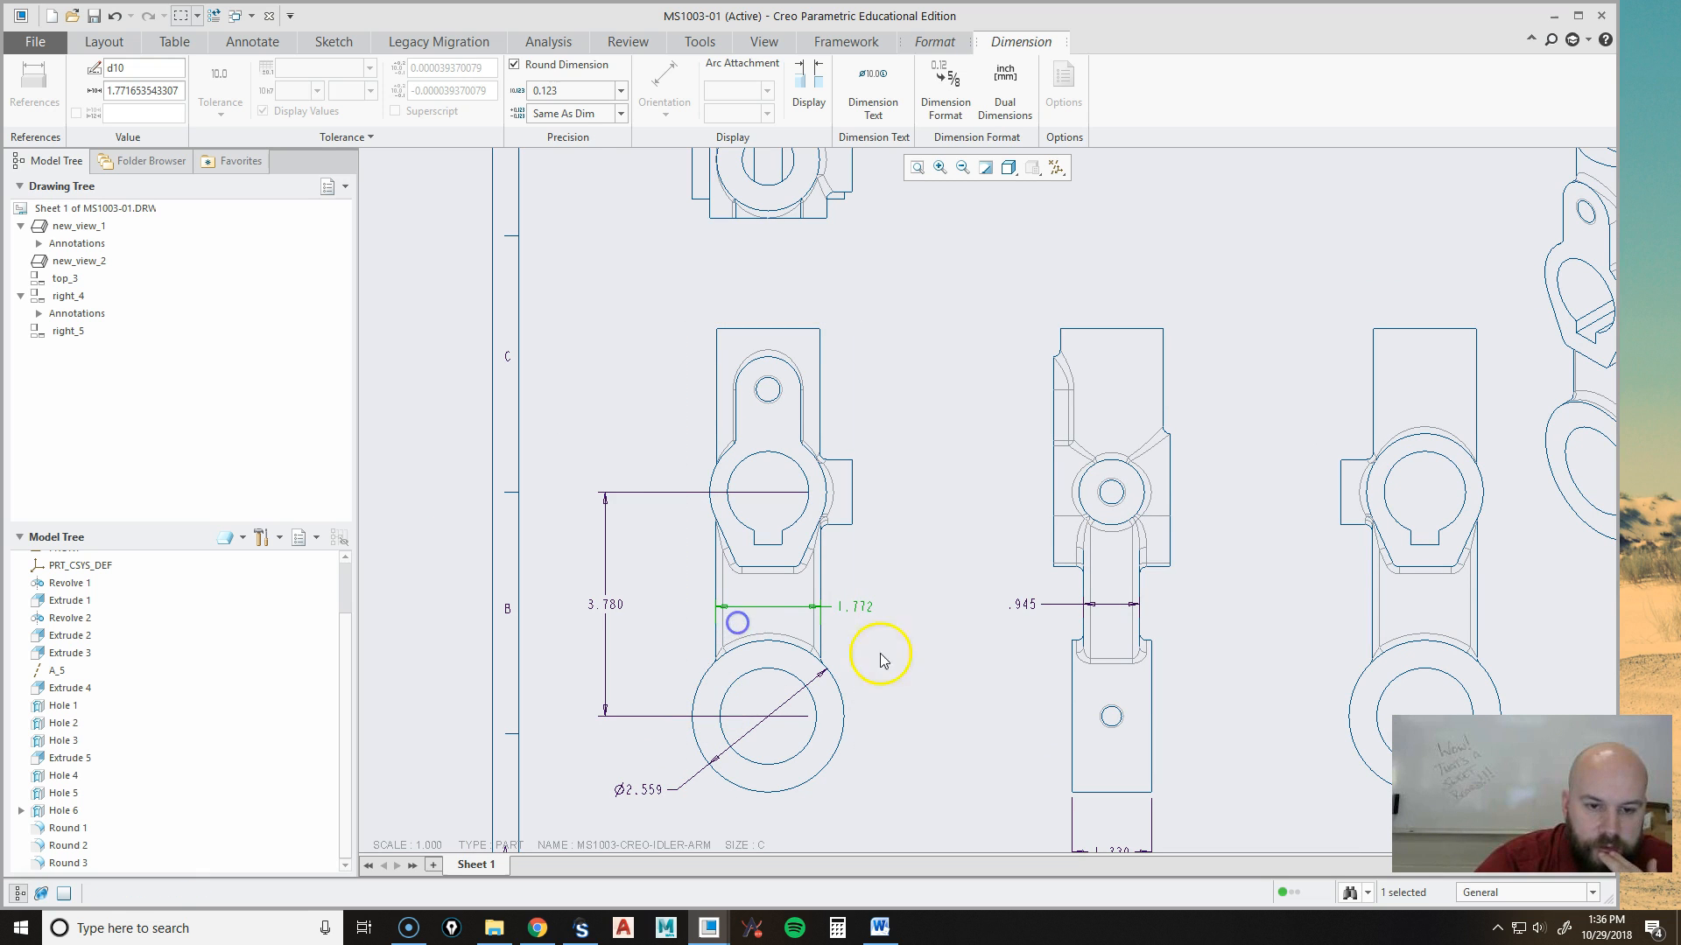
{"action": "left_click", "coordinate": [1017, 709]}
{"action": "scroll", "coordinate": [932, 703], "scroll_direction": "down", "scroll_amount": 2}
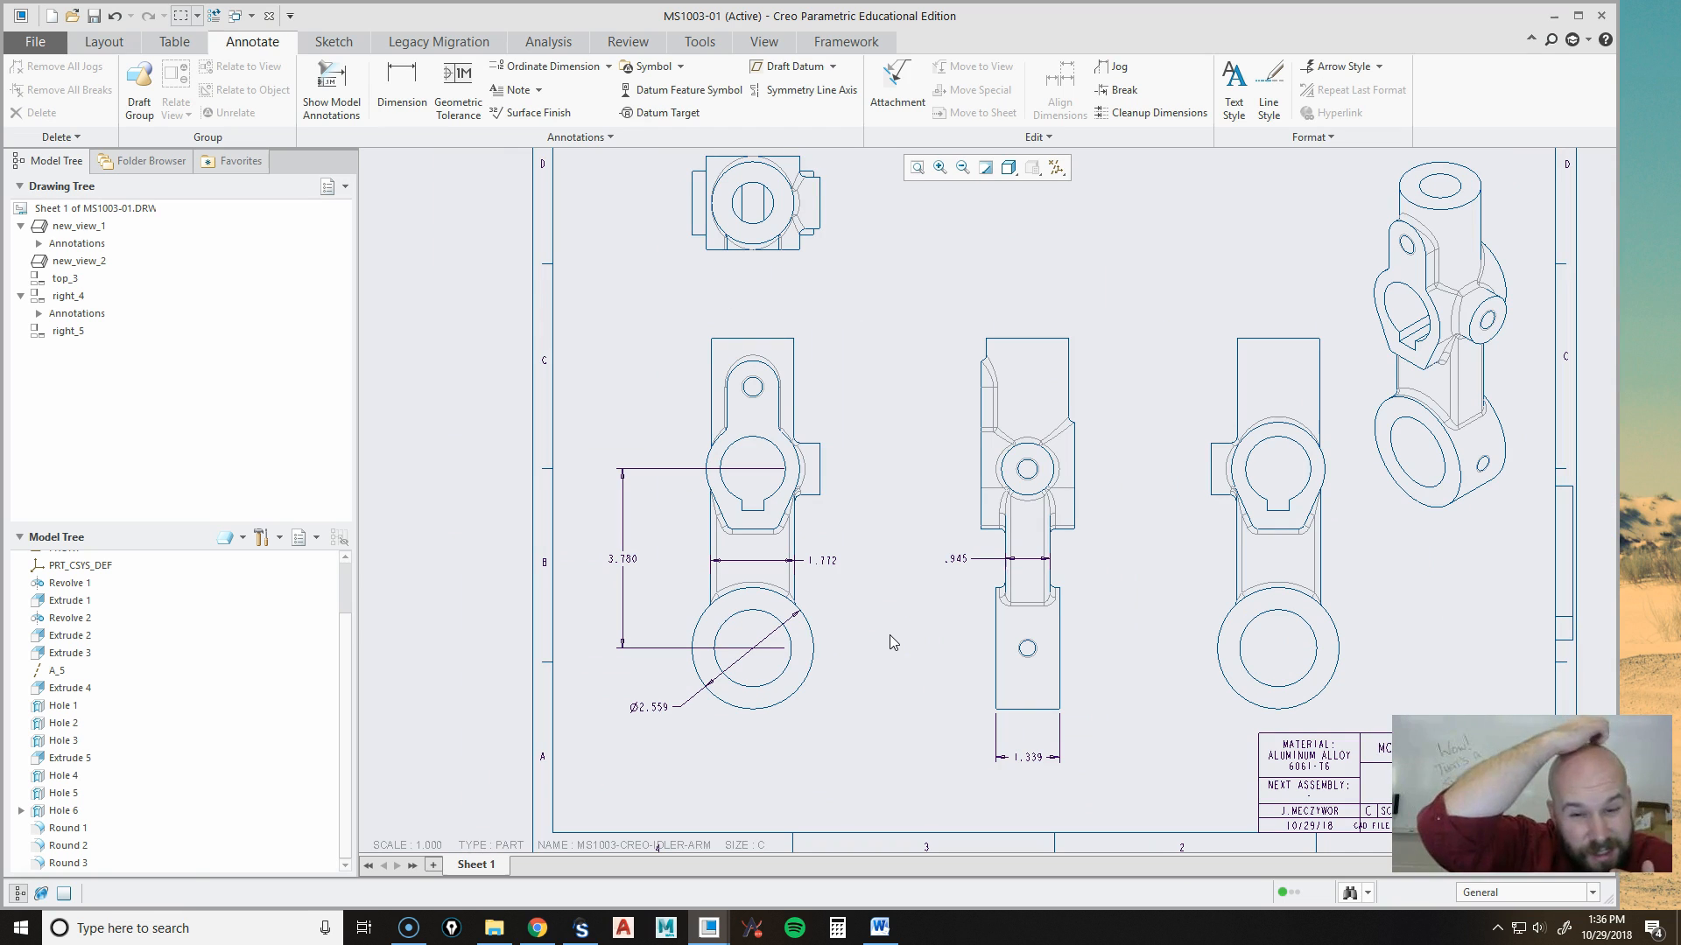
Start showing model annotations and list the datum axes available for the front view.
{"action": "left_click", "coordinate": [751, 471]}
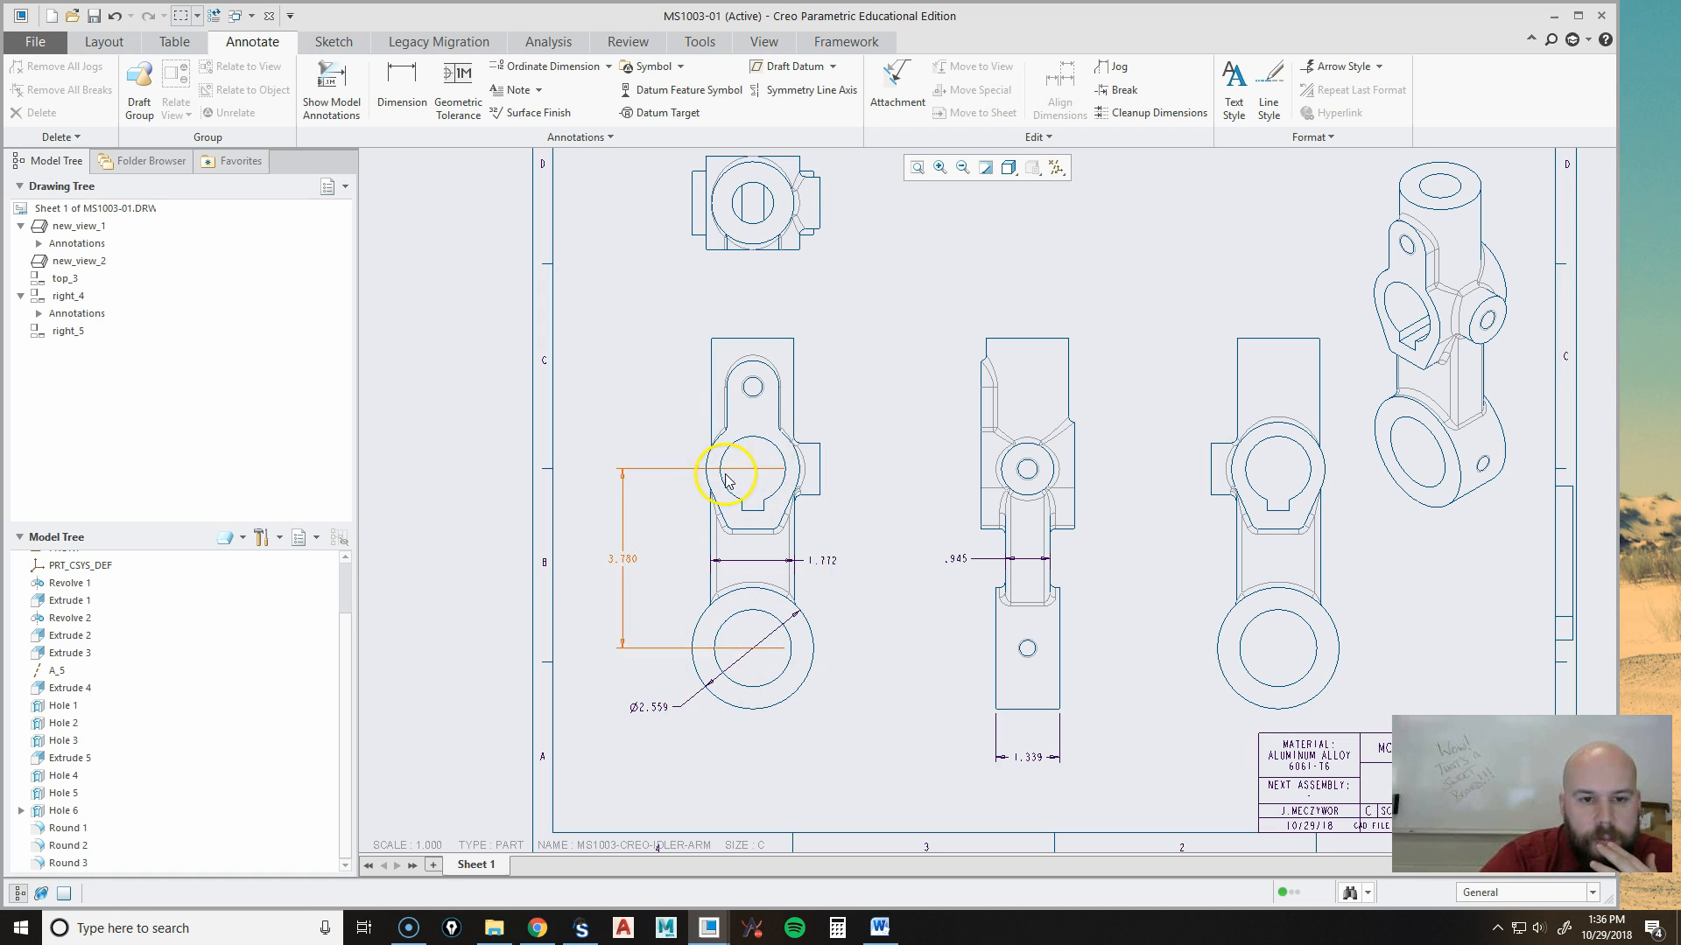
{"action": "left_click", "coordinate": [330, 87]}
{"action": "left_click", "coordinate": [1609, 203]}
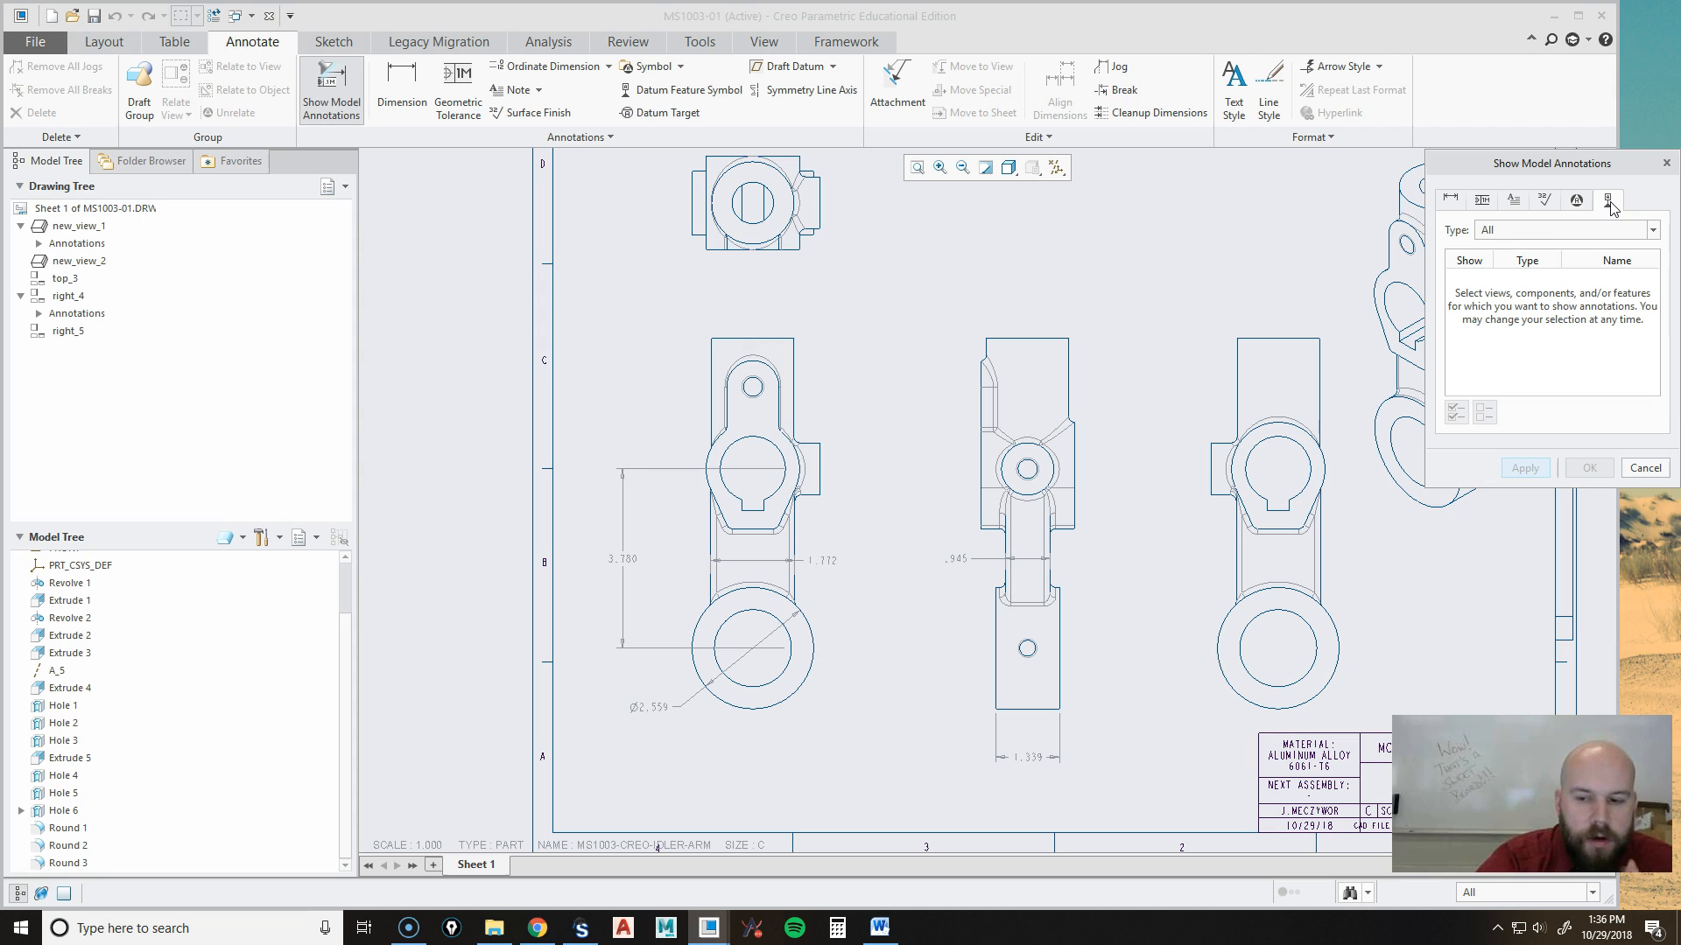
{"action": "left_click", "coordinate": [1513, 382]}
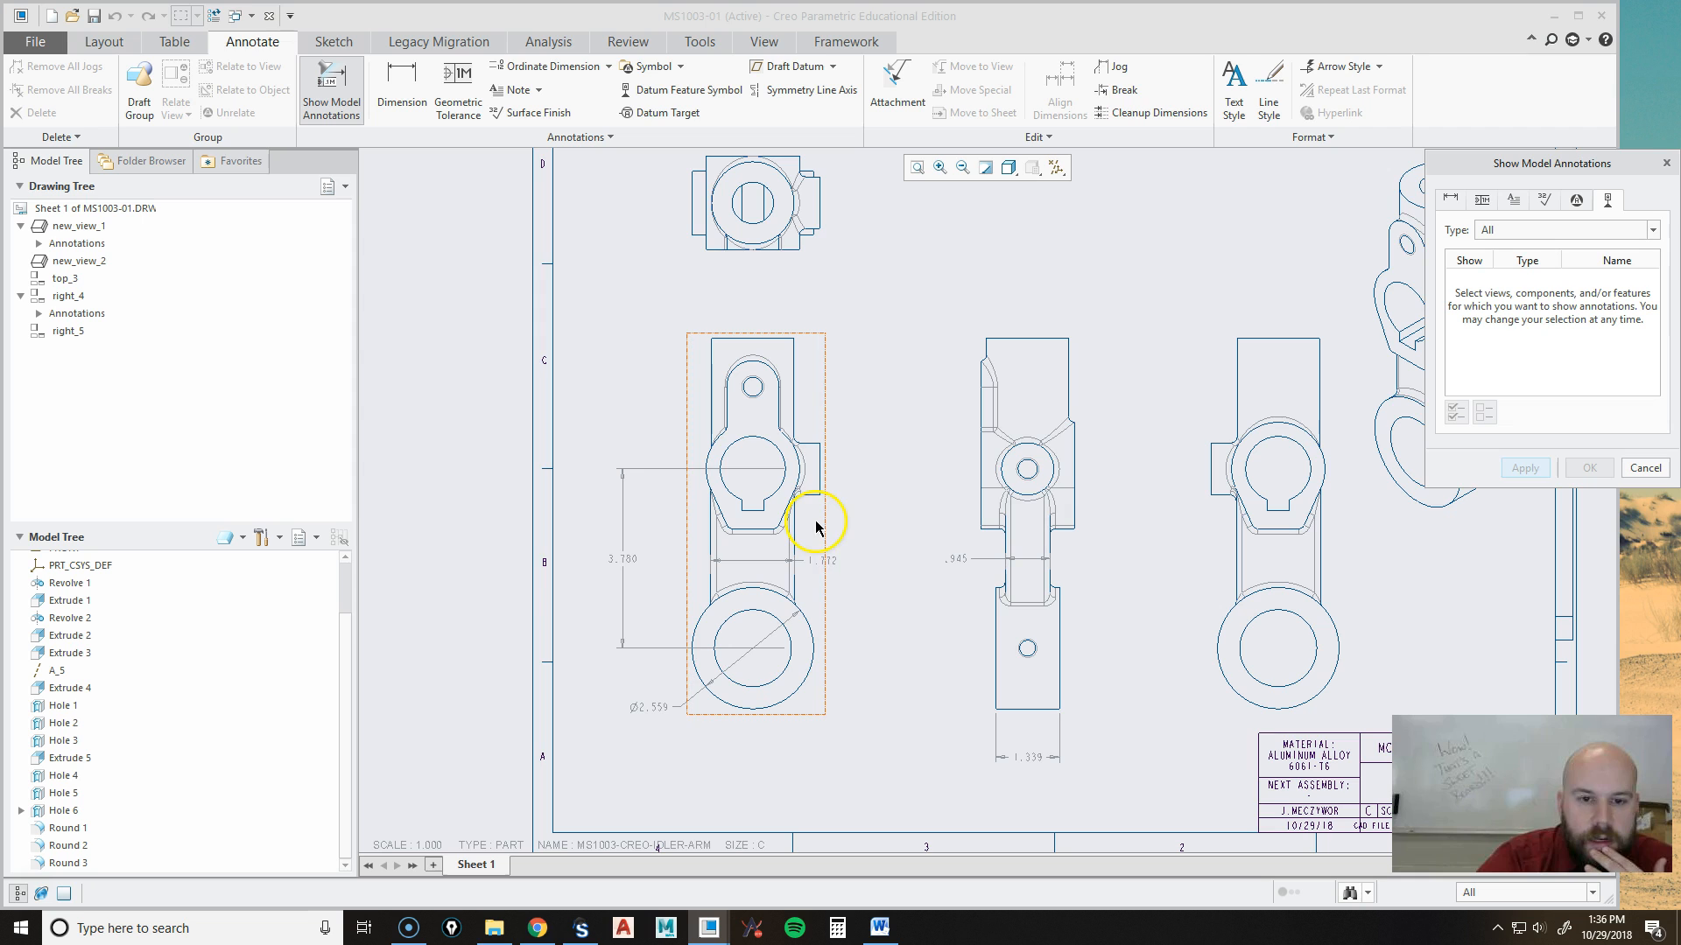
{"action": "left_click", "coordinate": [1446, 198]}
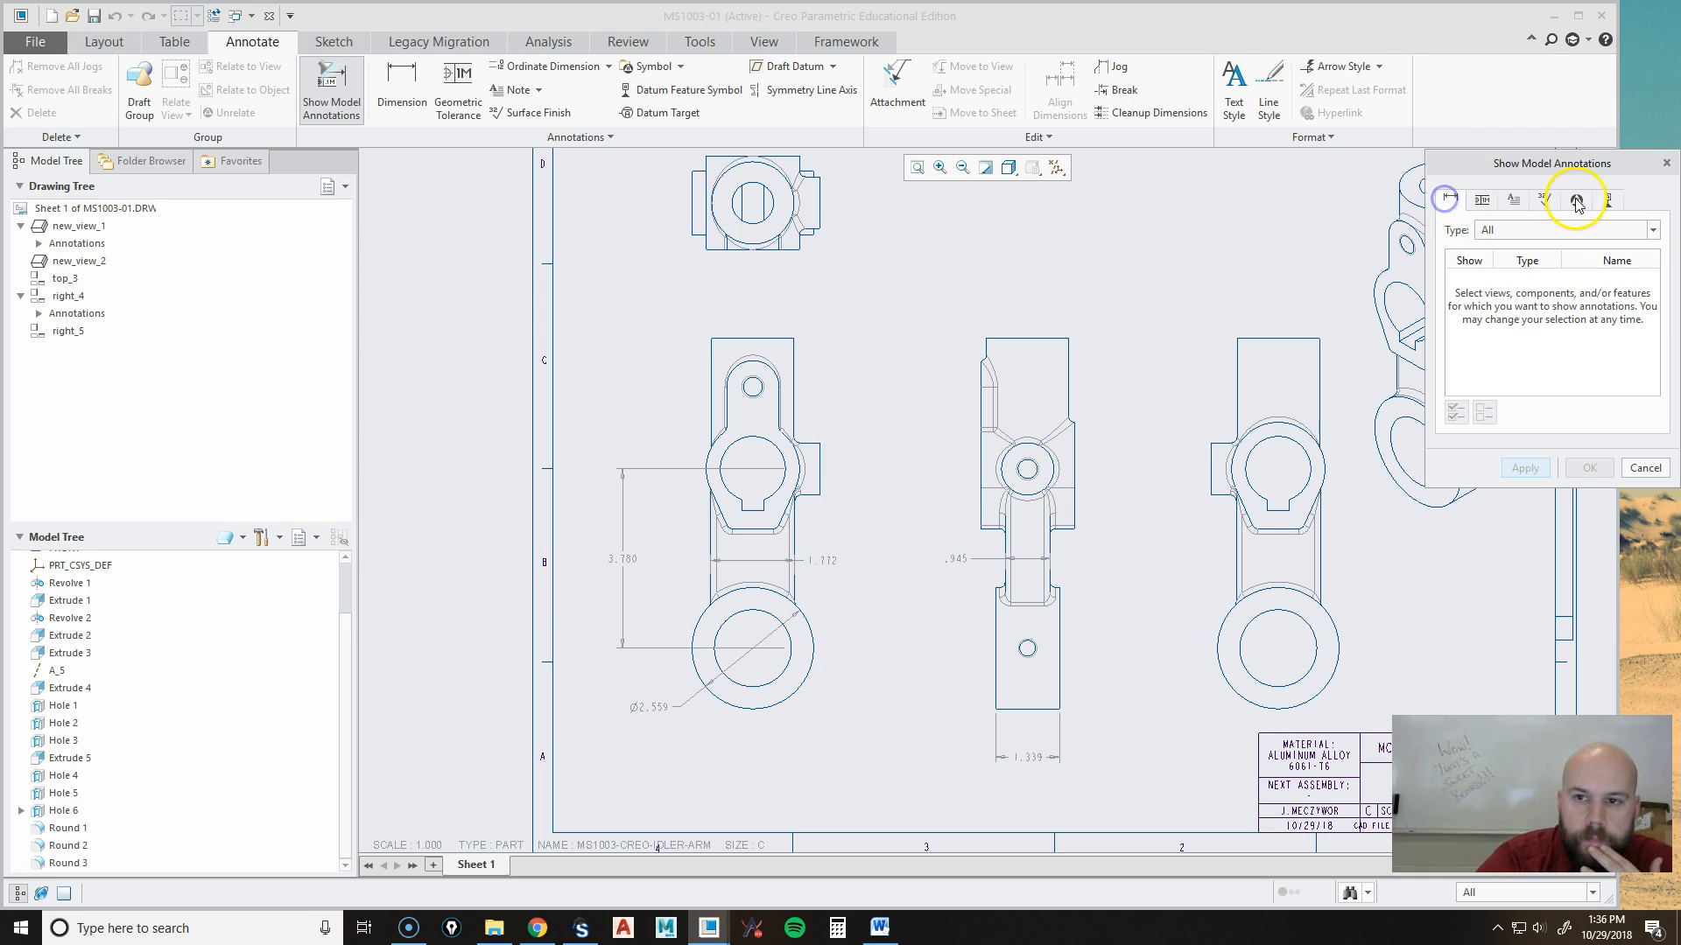
{"action": "left_click", "coordinate": [1609, 200]}
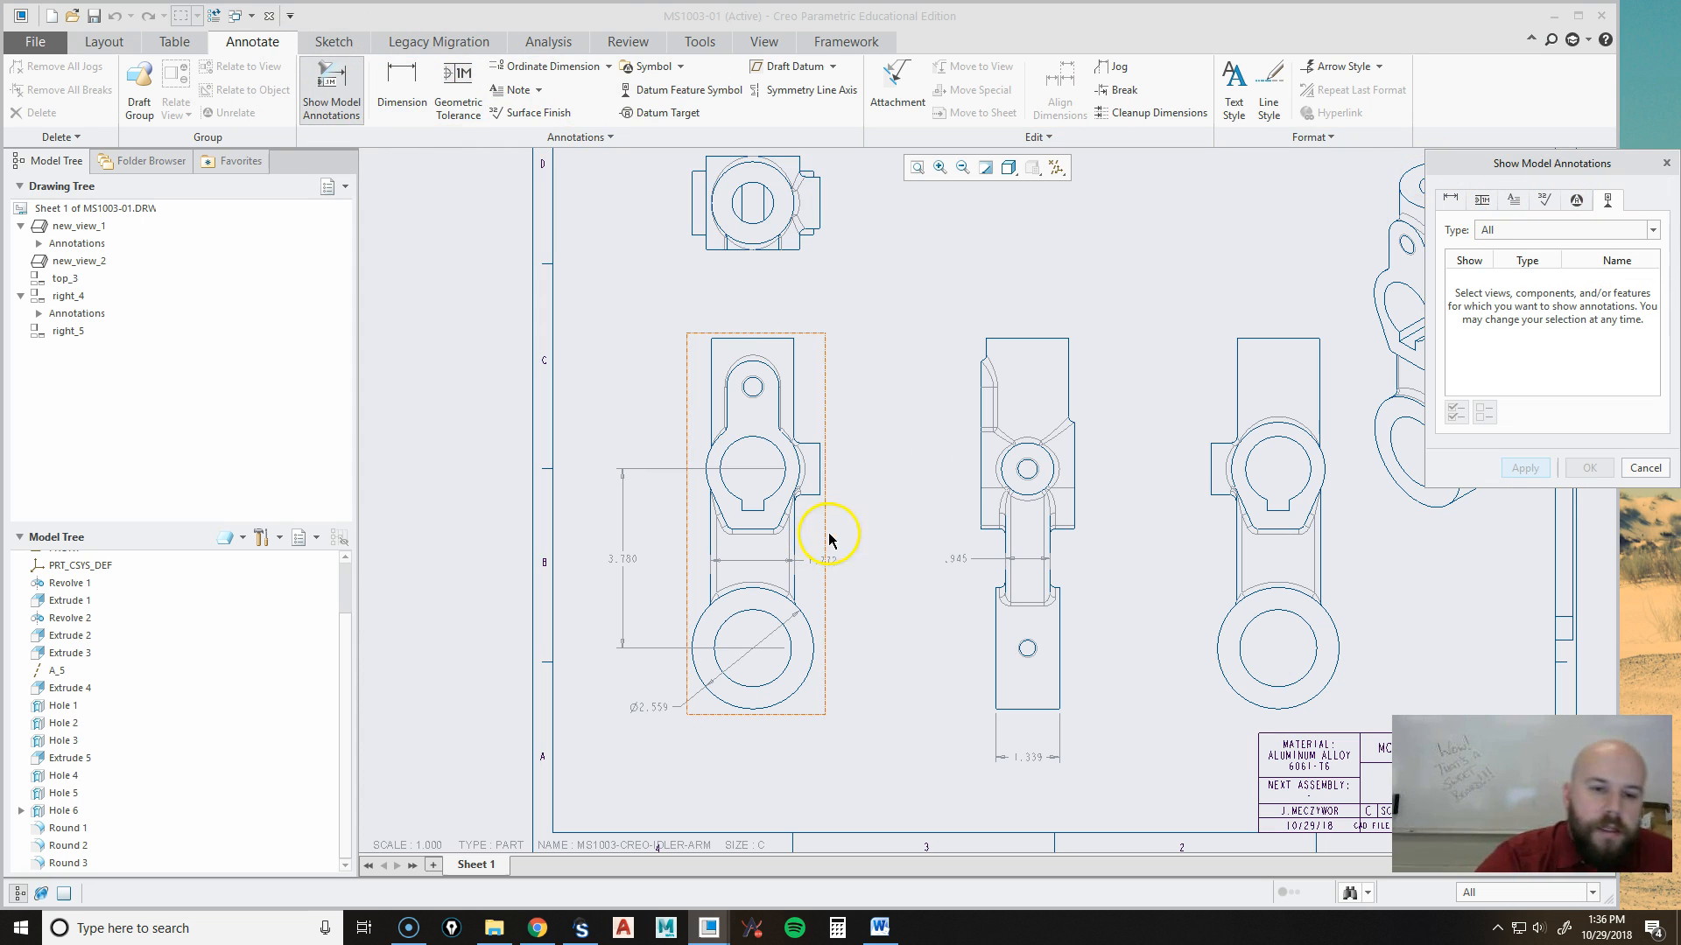
{"action": "left_click", "coordinate": [821, 541]}
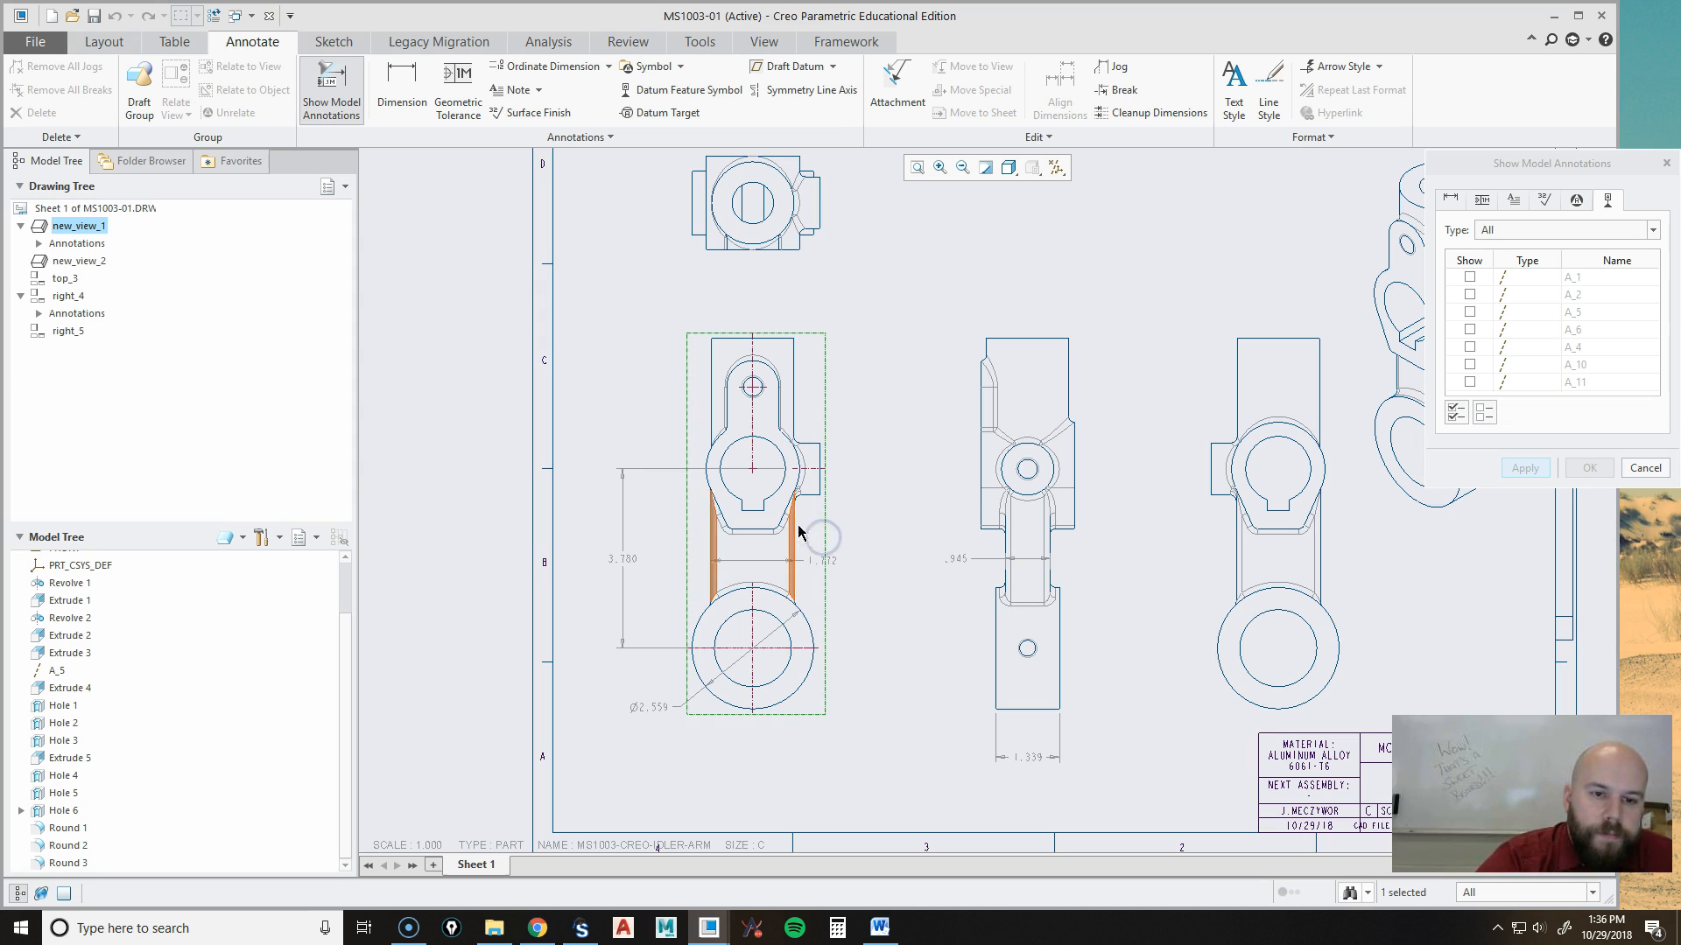
Show the axes of the lower ring, the keyed middle bore and the small upper hole in the front view.
{"action": "left_click", "coordinate": [767, 654]}
{"action": "scroll", "coordinate": [761, 448], "scroll_direction": "down", "scroll_amount": 5}
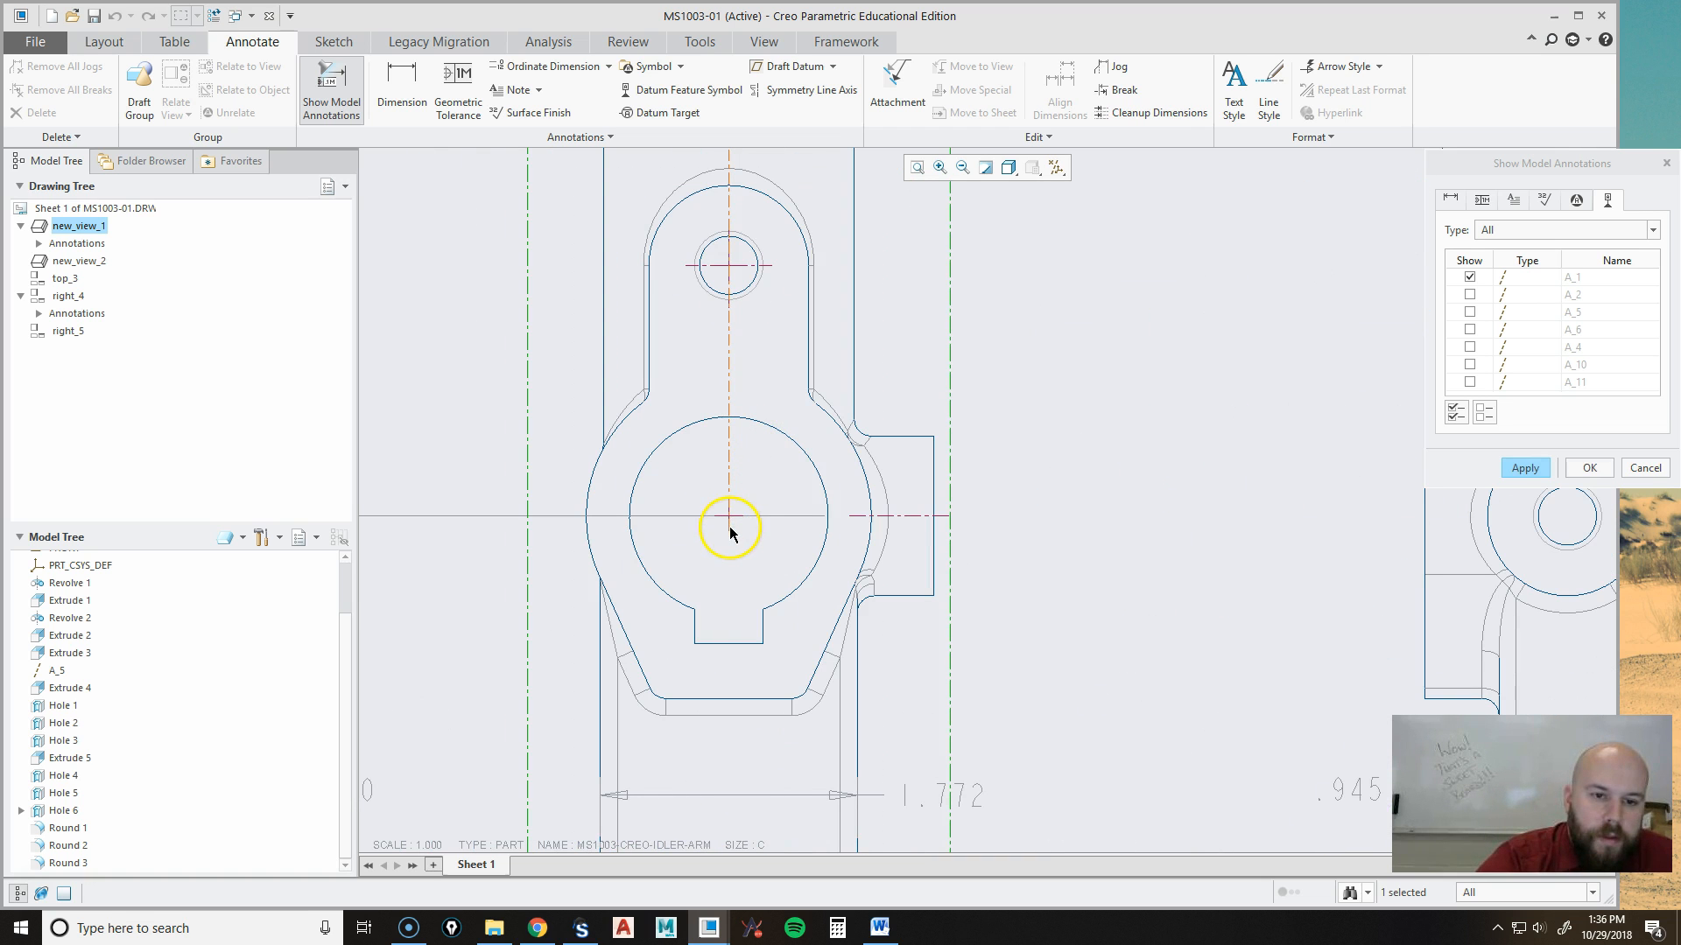
{"action": "left_click", "coordinate": [742, 518]}
{"action": "middle_click_drag", "start_coordinate": [885, 397], "coordinate": [923, 630]}
{"action": "left_click", "coordinate": [799, 492]}
{"action": "scroll", "coordinate": [755, 409], "scroll_direction": "up", "scroll_amount": 3}
{"action": "left_click", "coordinate": [1584, 465]}
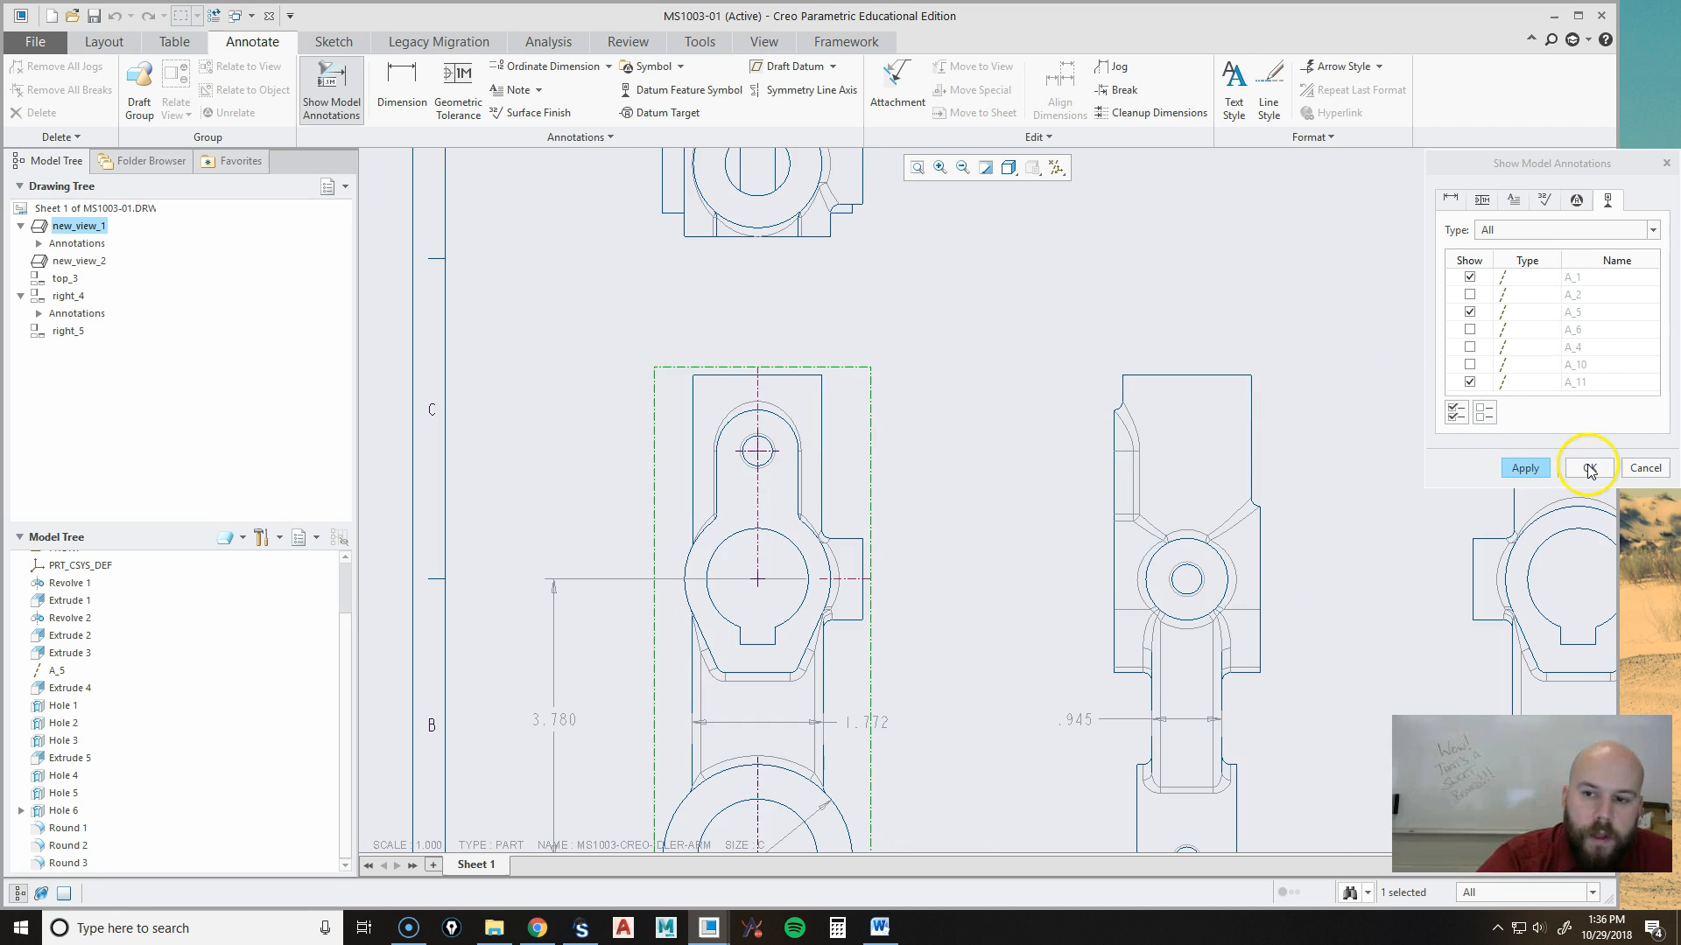
Try to lengthen the short center mark of the keyed middle bore in the front view.
{"action": "middle_click_drag", "start_coordinate": [979, 559], "coordinate": [1002, 438]}
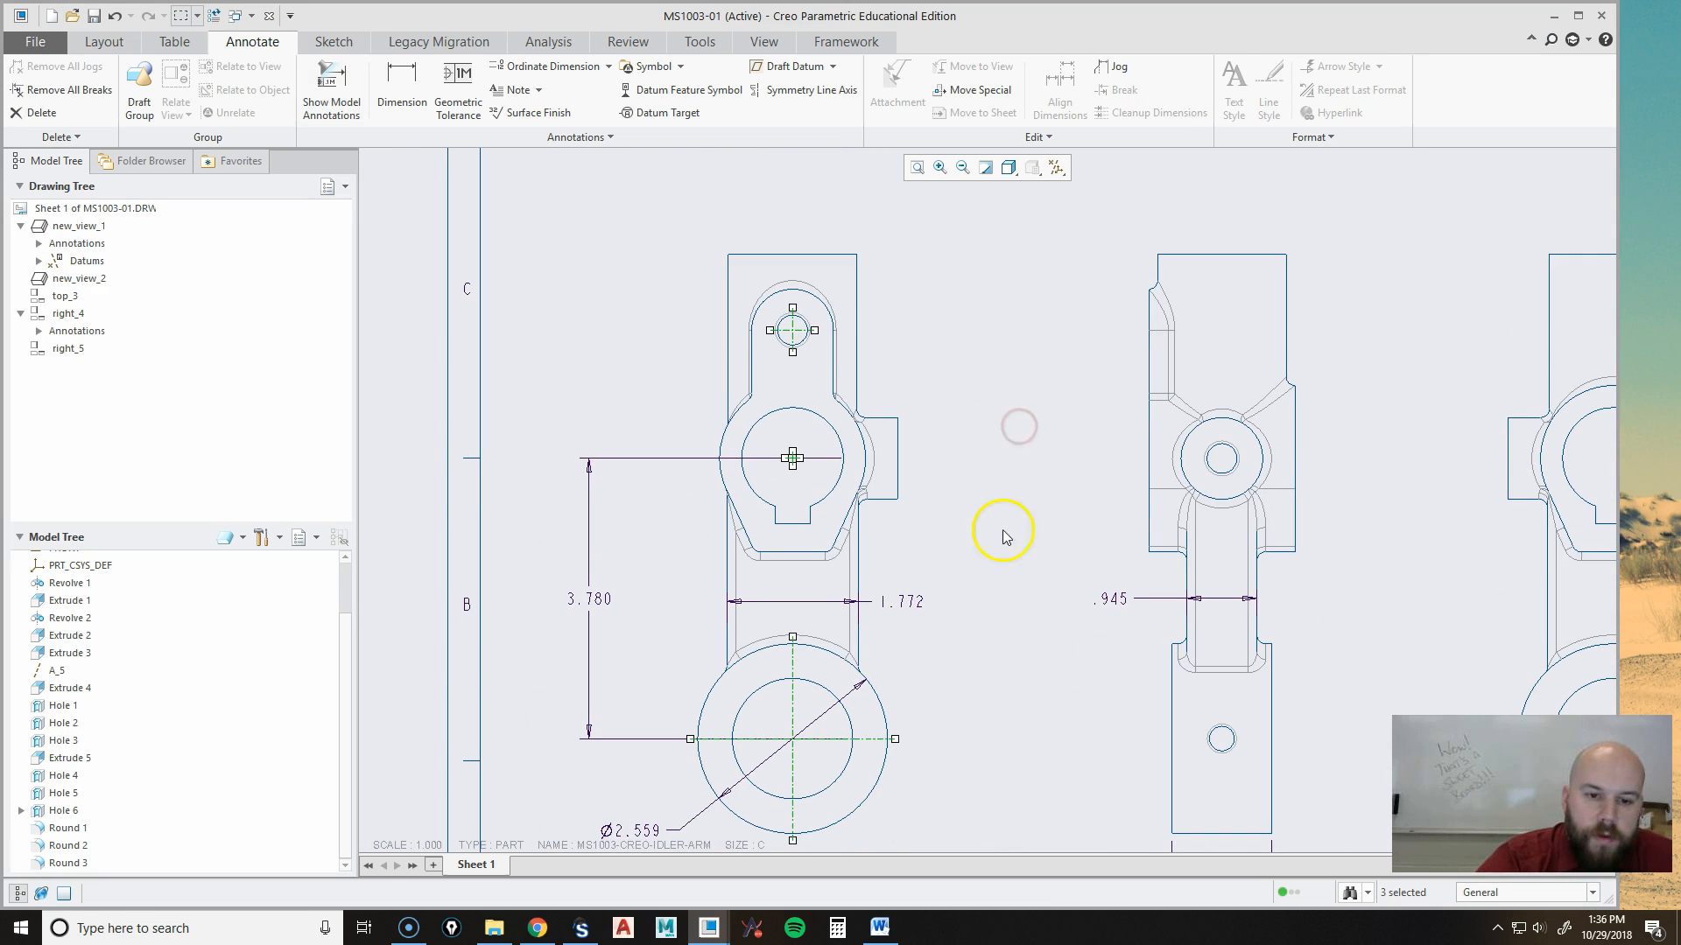
{"action": "scroll", "coordinate": [833, 469], "scroll_direction": "down", "scroll_amount": 4}
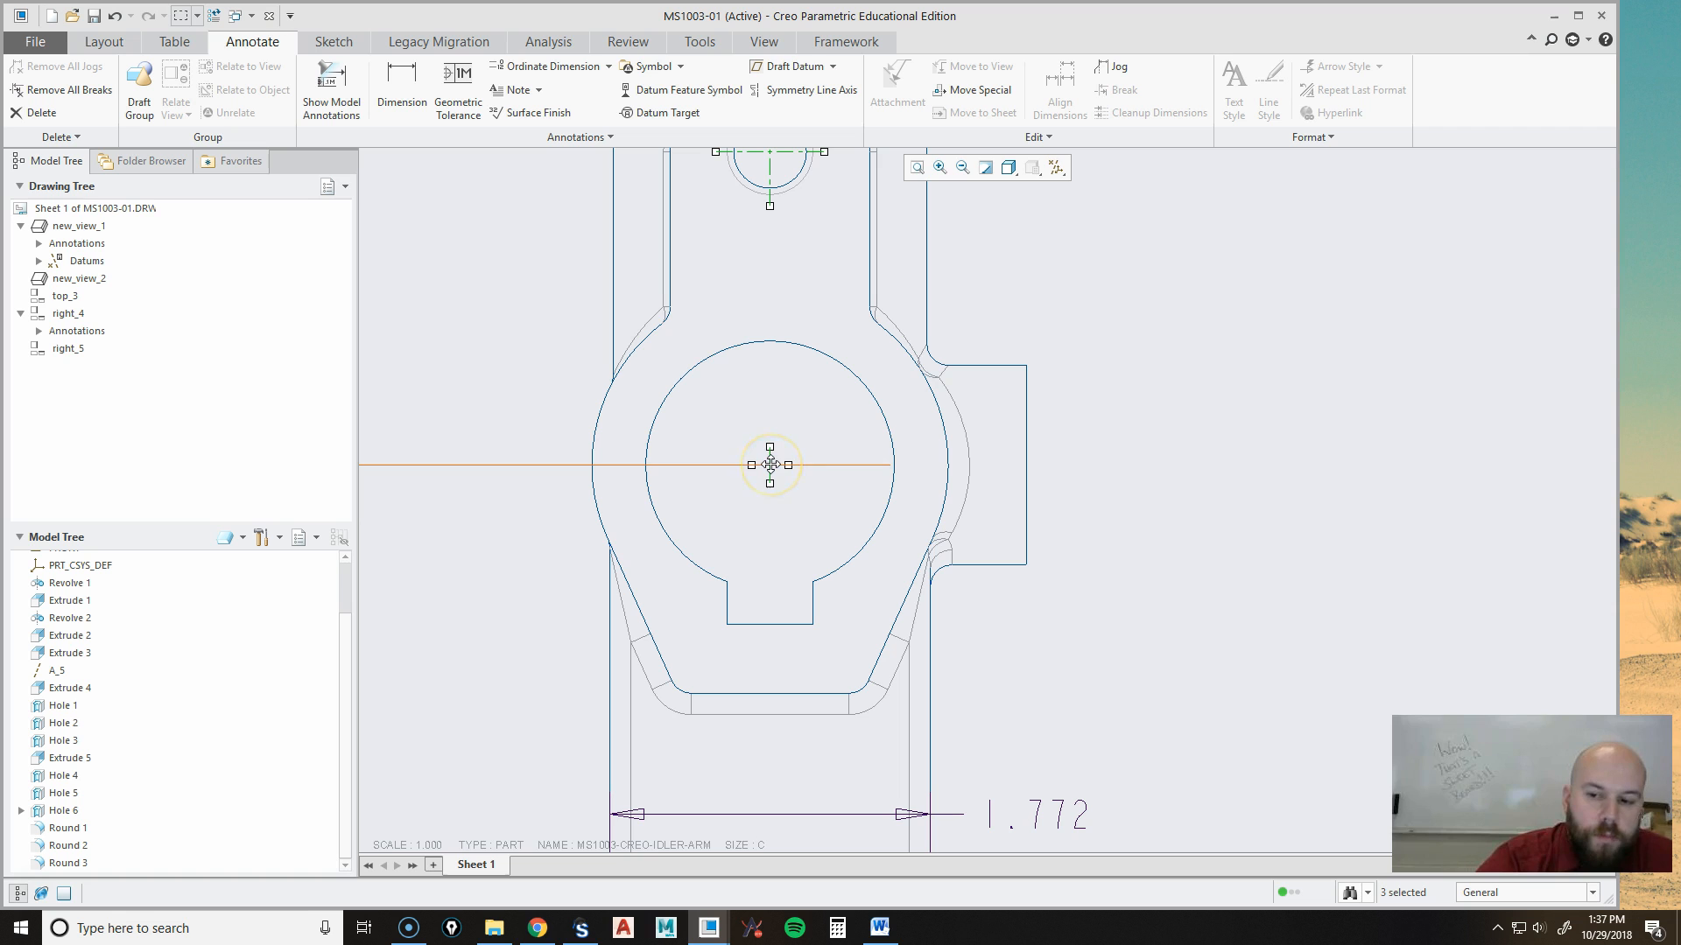
{"action": "left_click_drag", "start_coordinate": [770, 465], "coordinate": [862, 411]}
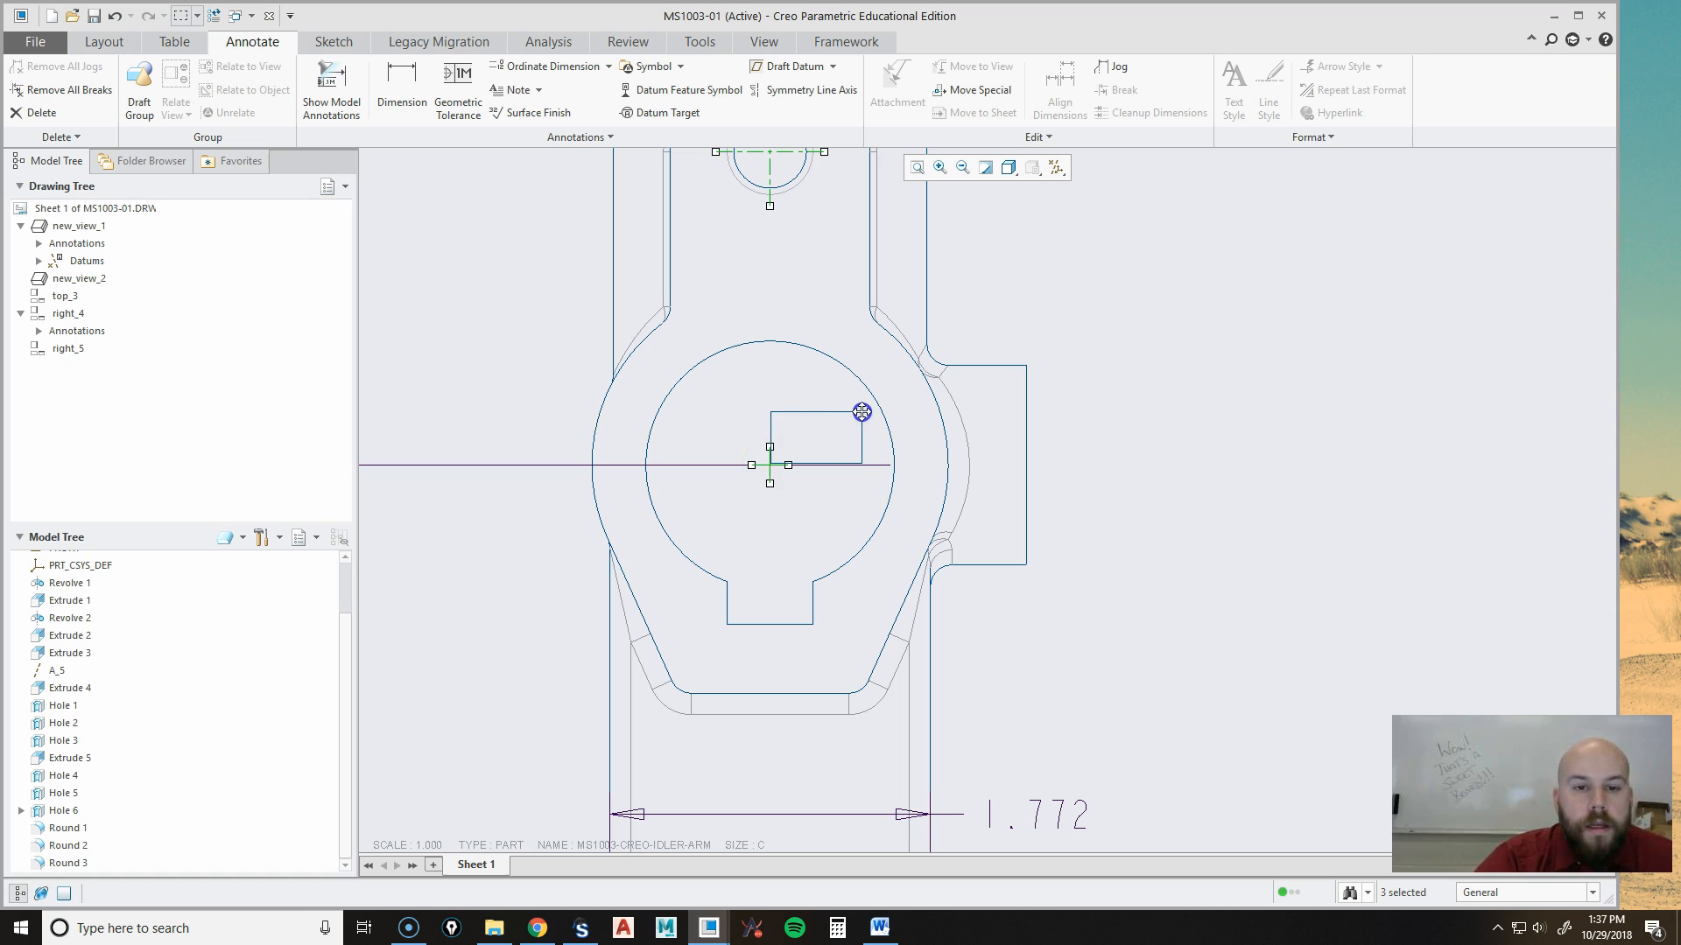
{"action": "left_click", "coordinate": [769, 462]}
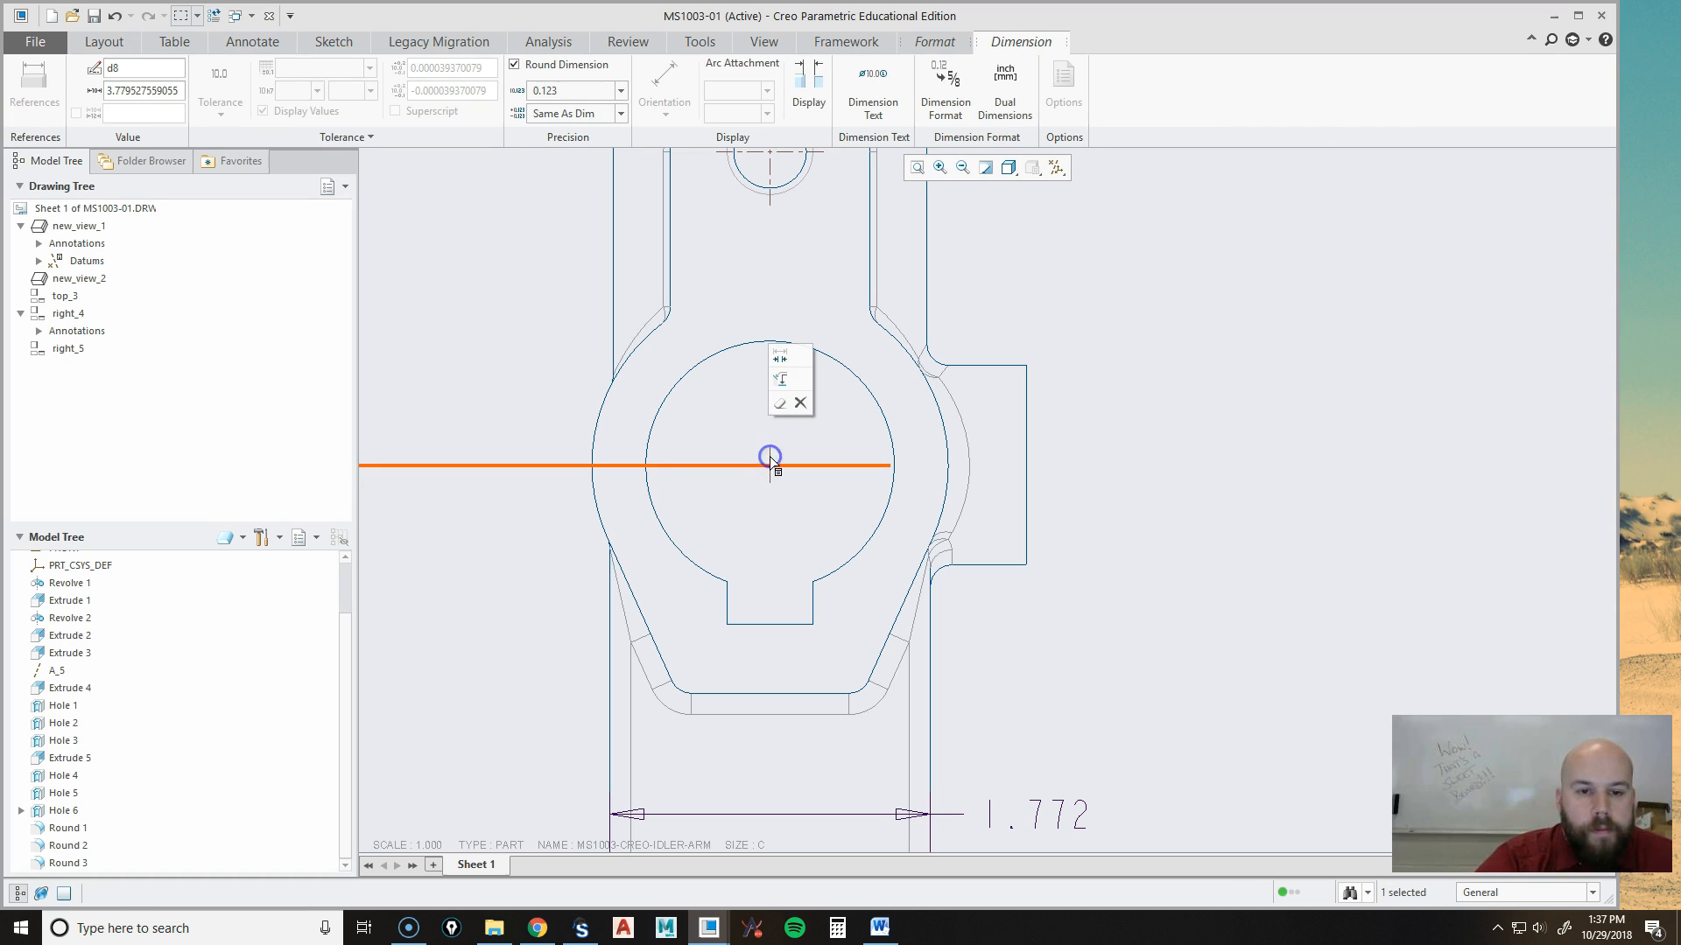
{"action": "left_click", "coordinate": [1051, 488]}
{"action": "left_click", "coordinate": [775, 478]}
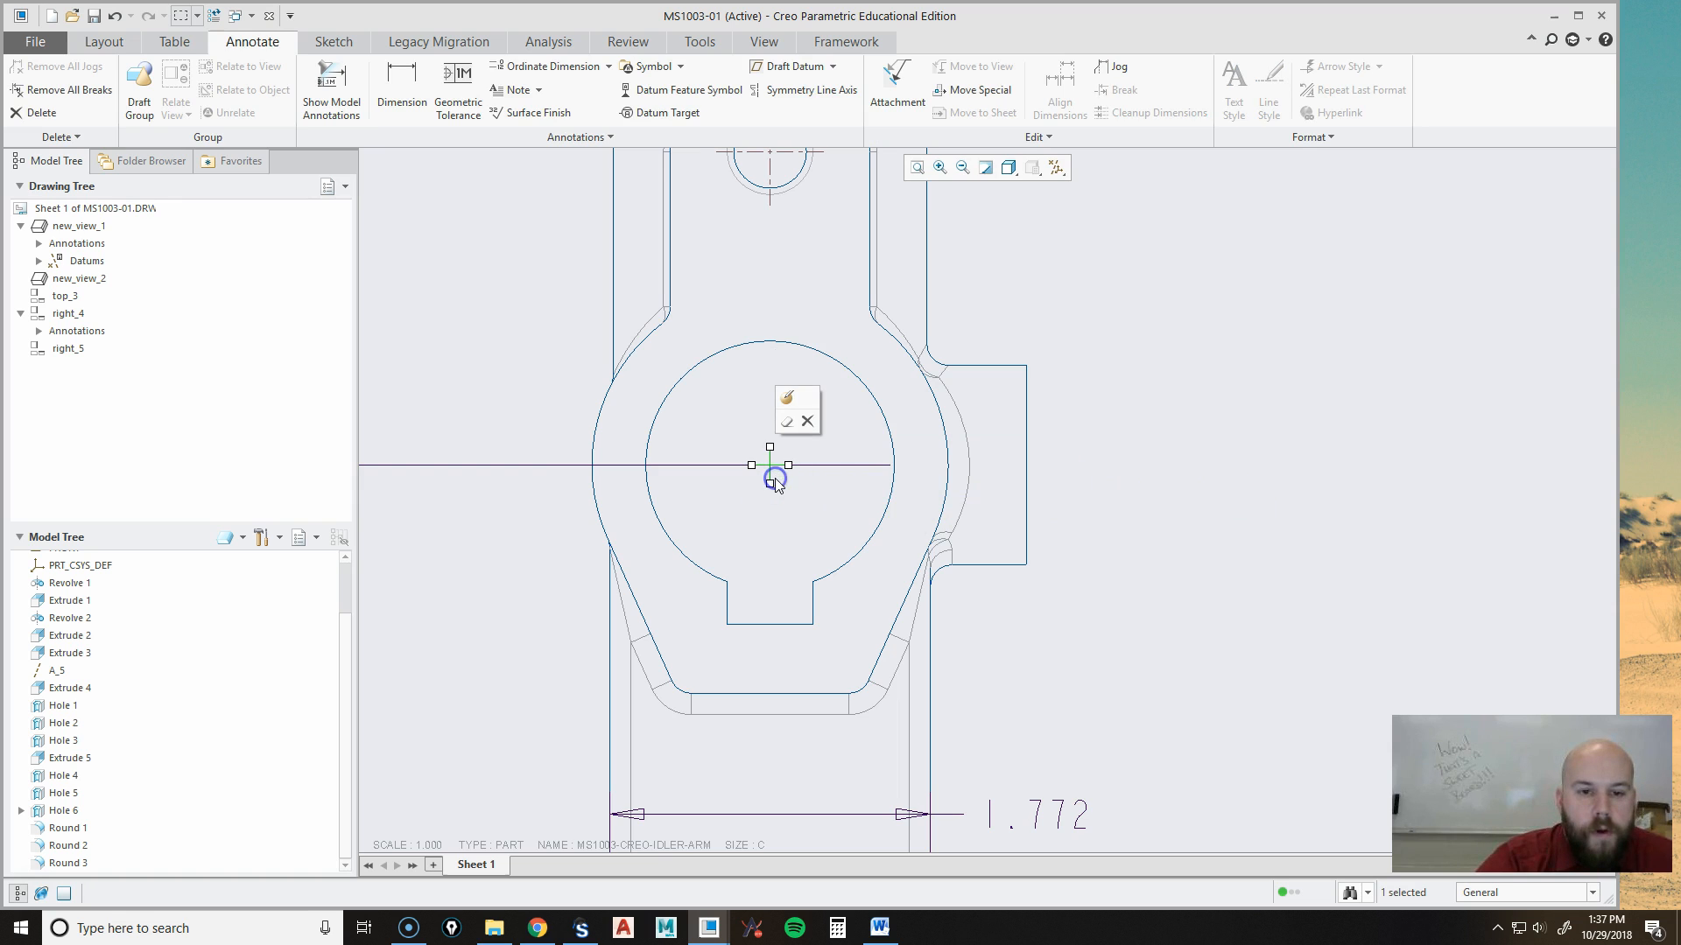
{"action": "left_click", "coordinate": [779, 482]}
{"action": "left_click", "coordinate": [774, 482]}
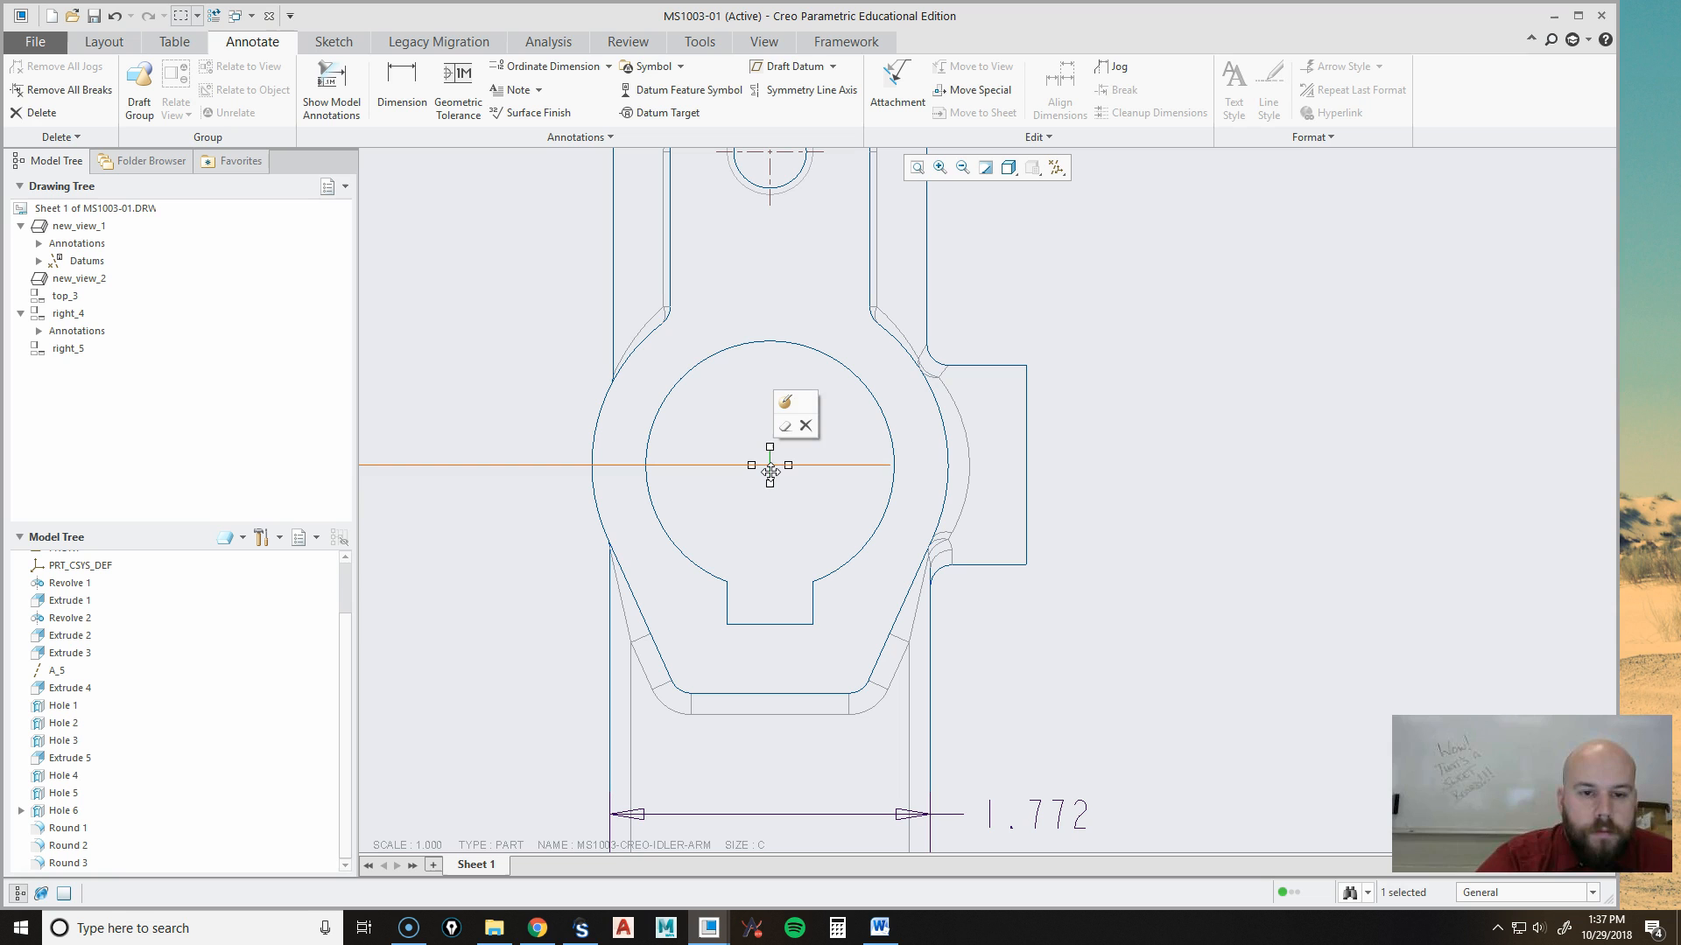
{"action": "left_click", "coordinate": [781, 479]}
{"action": "left_click", "coordinate": [770, 479]}
{"action": "left_click", "coordinate": [820, 413]}
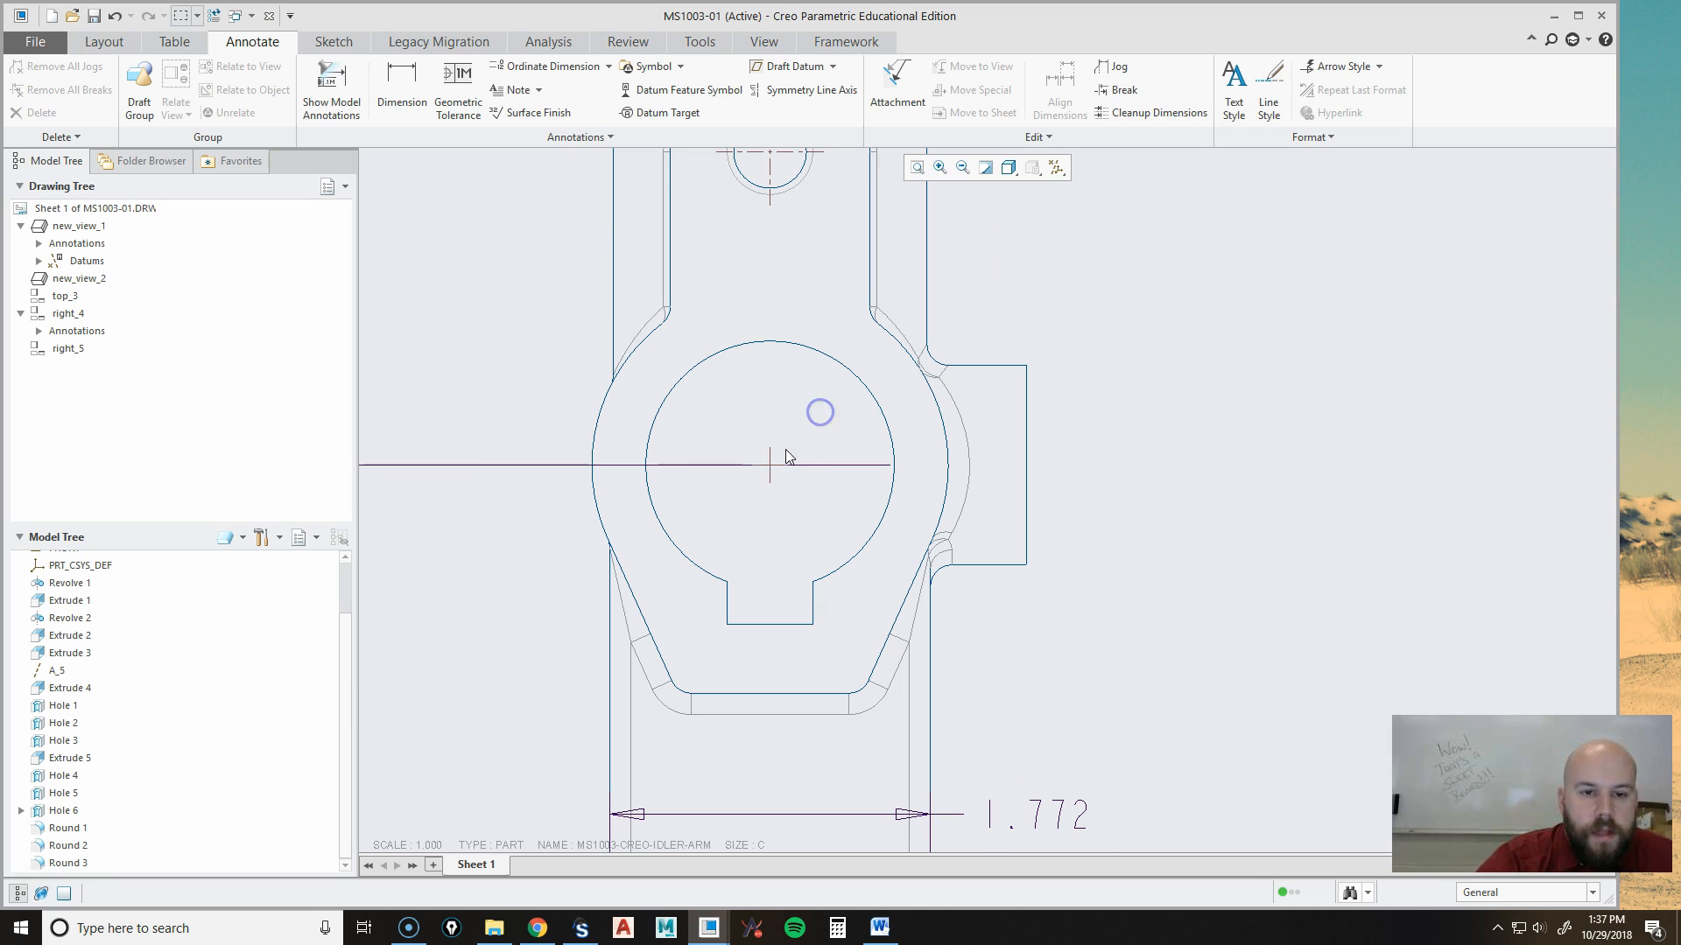
Stretch the middle bore's center mark so its centerlines extend beyond the surrounding boss in the front view.
{"action": "scroll", "coordinate": [786, 455], "scroll_direction": "down", "scroll_amount": 5}
{"action": "left_click", "coordinate": [749, 466]}
{"action": "left_click_drag", "start_coordinate": [748, 444], "coordinate": [754, 319]}
{"action": "middle_click_drag", "start_coordinate": [863, 435], "coordinate": [848, 598]}
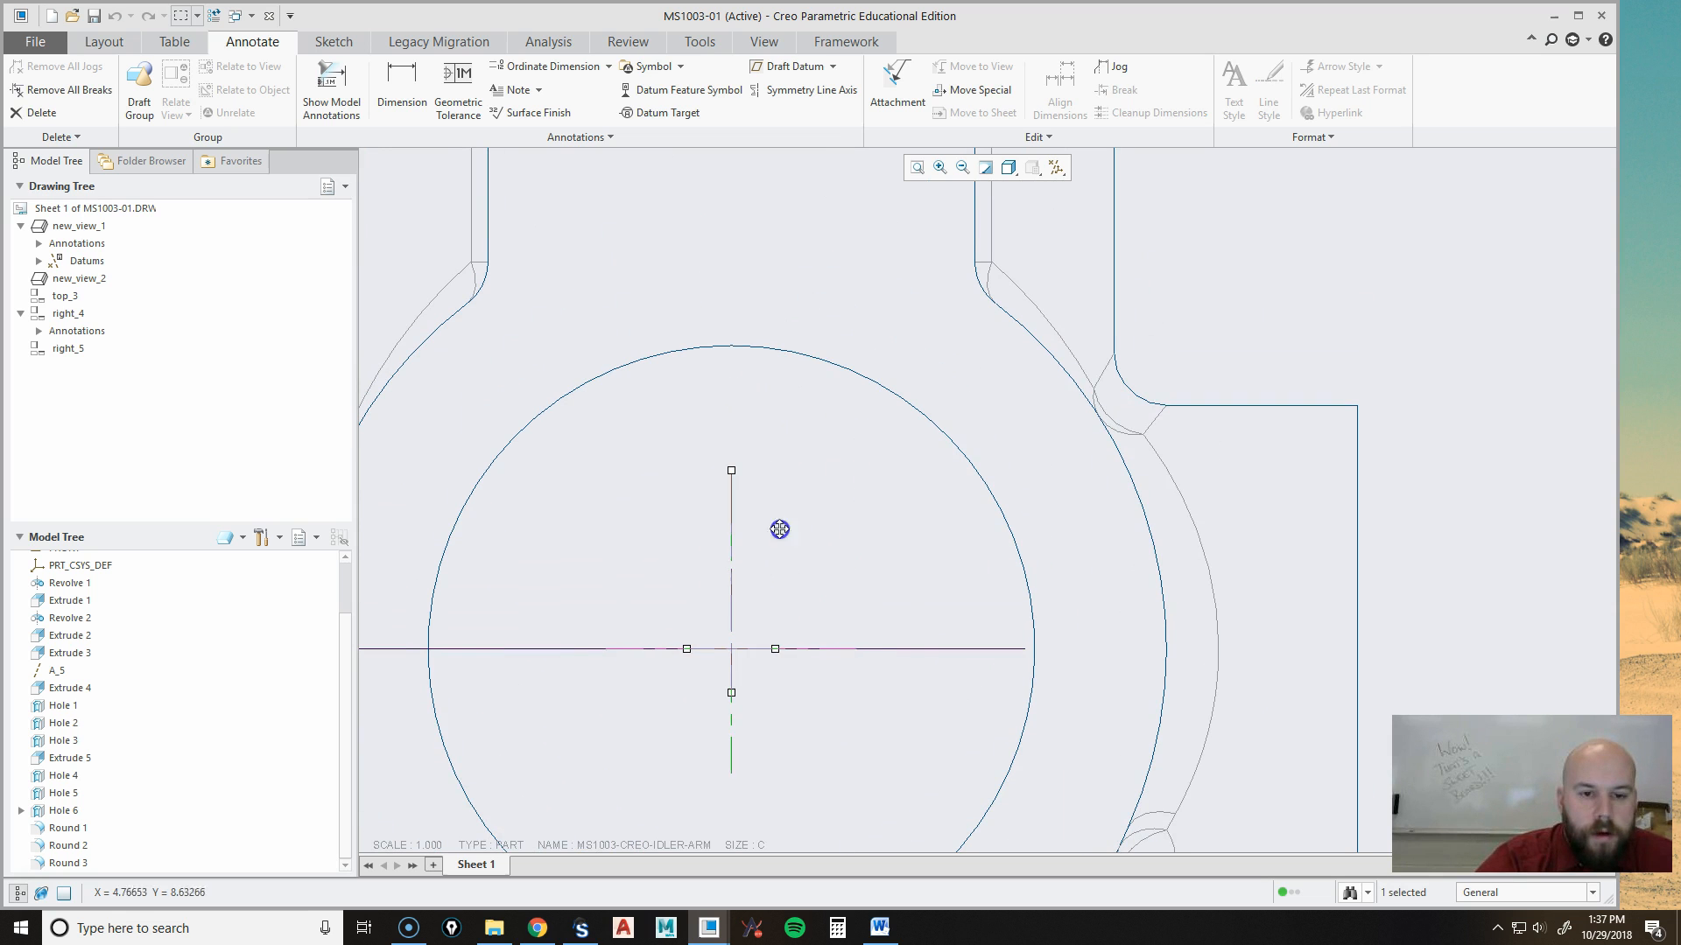
{"action": "left_click_drag", "start_coordinate": [1324, 310], "coordinate": [1540, 237]}
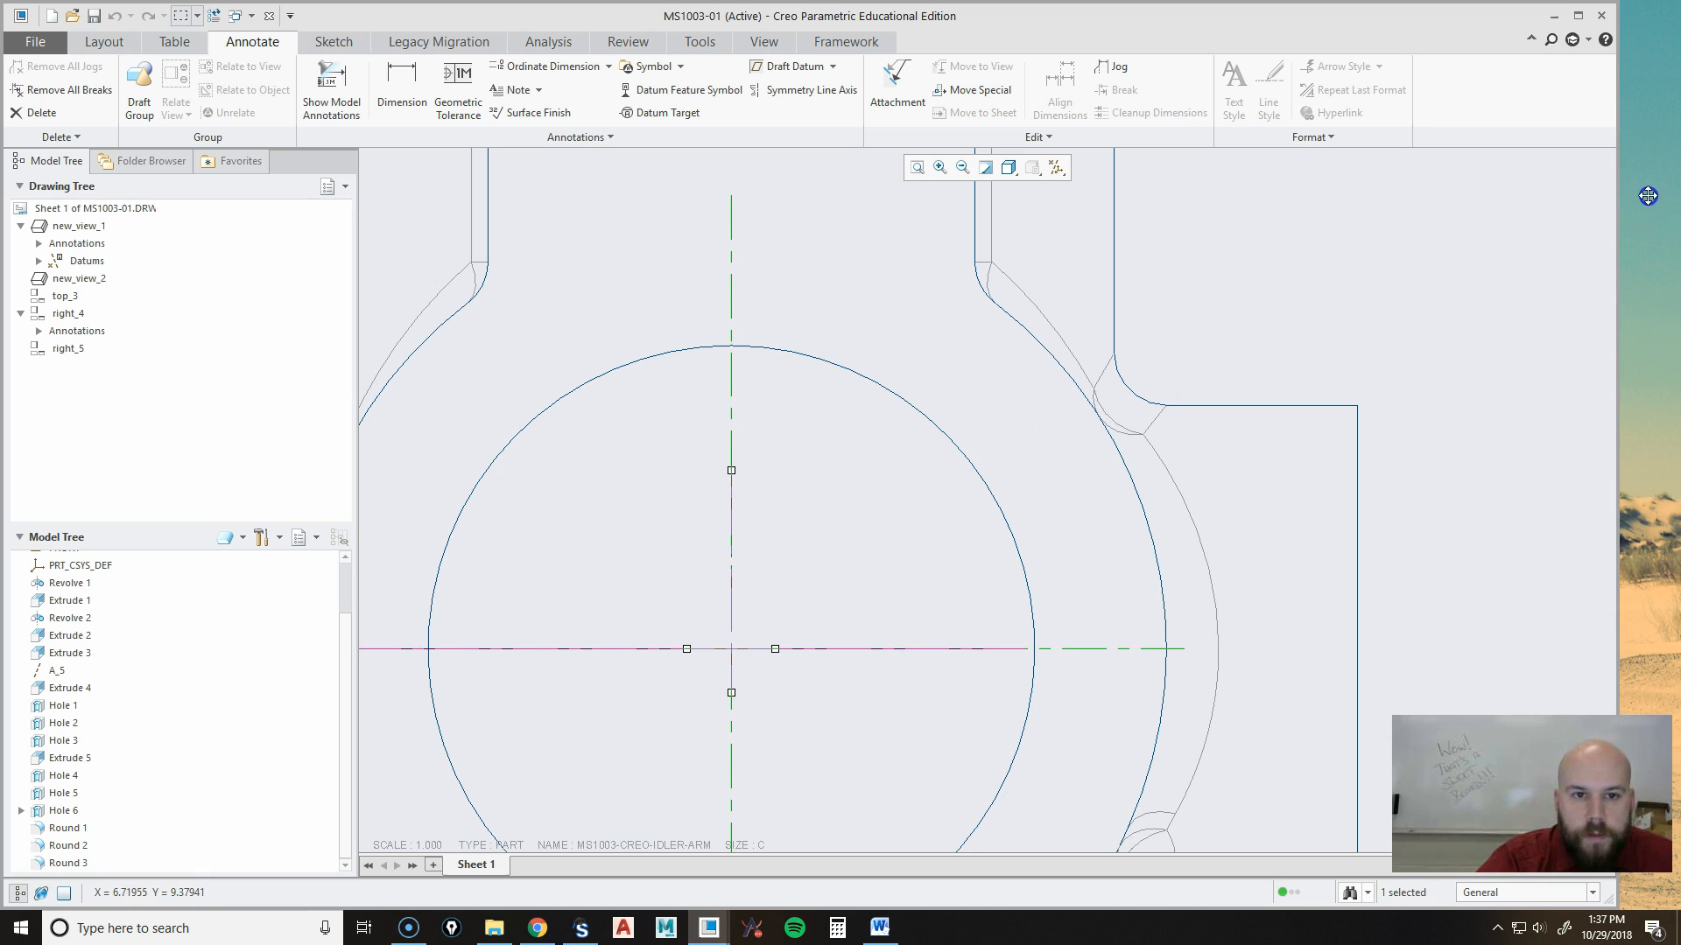
{"action": "left_click_drag", "start_coordinate": [1647, 195], "coordinate": [1647, 195]}
Shorten the middle bore's centerlines slightly so they reach just past the boss outline, and deselect them.
{"action": "scroll", "coordinate": [1182, 491], "scroll_direction": "up", "scroll_amount": 3}
{"action": "mouse_move", "coordinate": [1380, 432]}
{"action": "middle_mouse_down"}
{"action": "mouse_move", "coordinate": [1167, 393]}
{"action": "mouse_move", "coordinate": [1140, 348]}
{"action": "middle_mouse_up"}
{"action": "scroll", "coordinate": [1061, 705], "scroll_direction": "up", "scroll_amount": 2}
{"action": "scroll", "coordinate": [1067, 713], "scroll_direction": "up", "scroll_amount": 1}
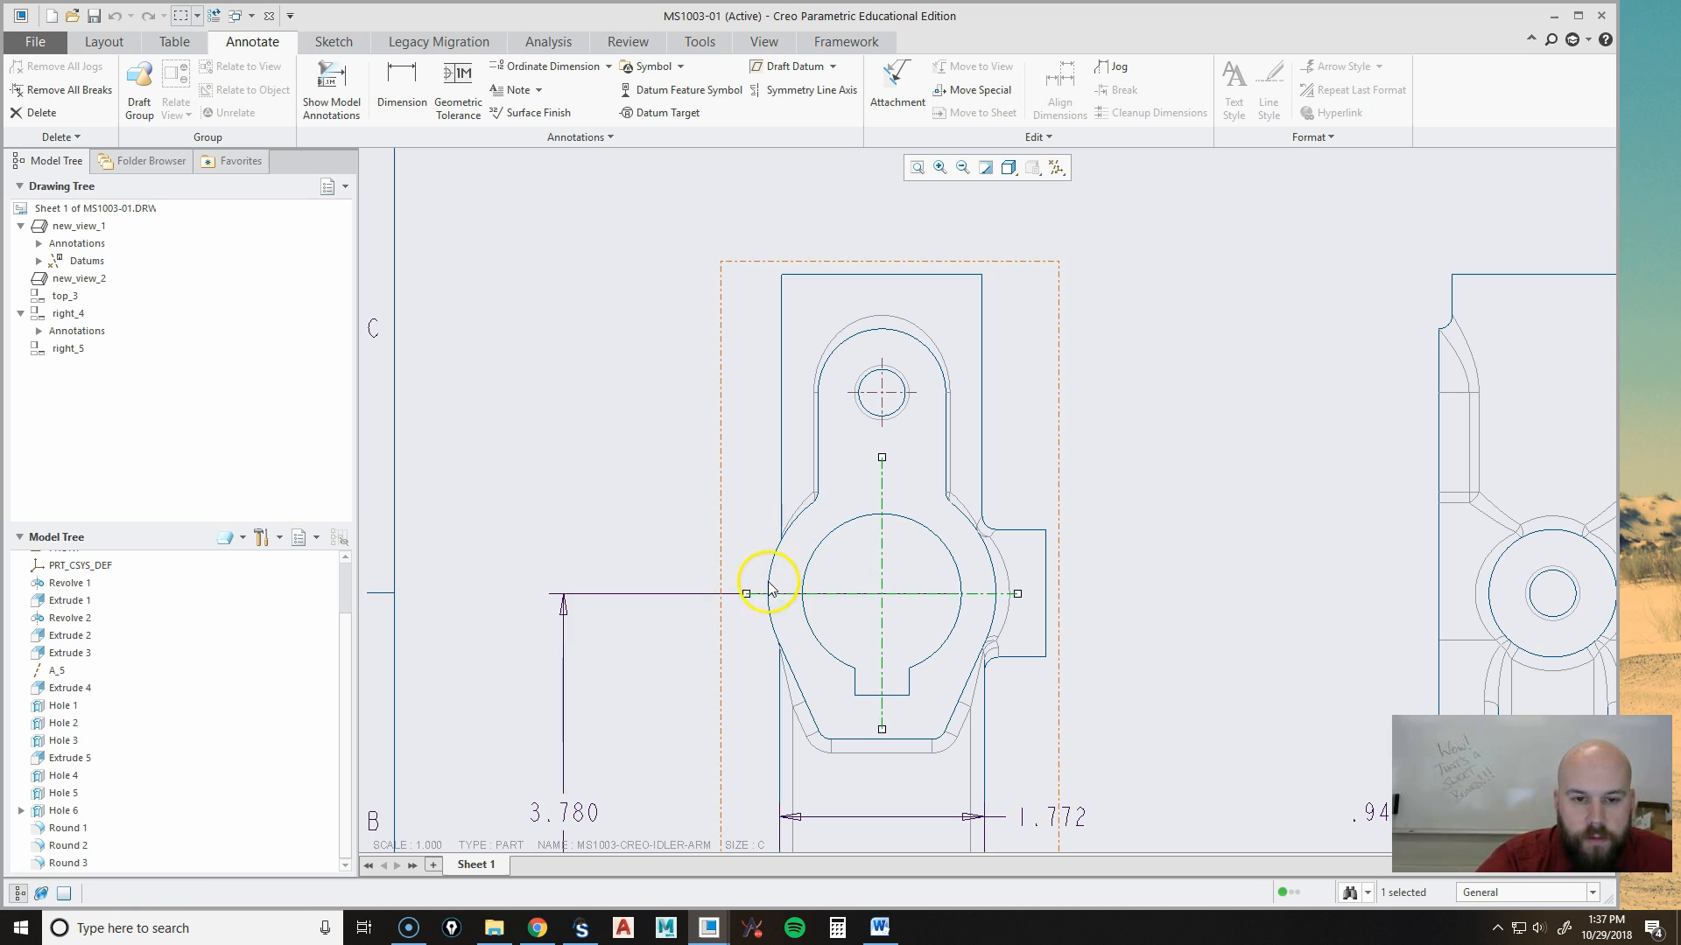
{"action": "left_click", "coordinate": [896, 588]}
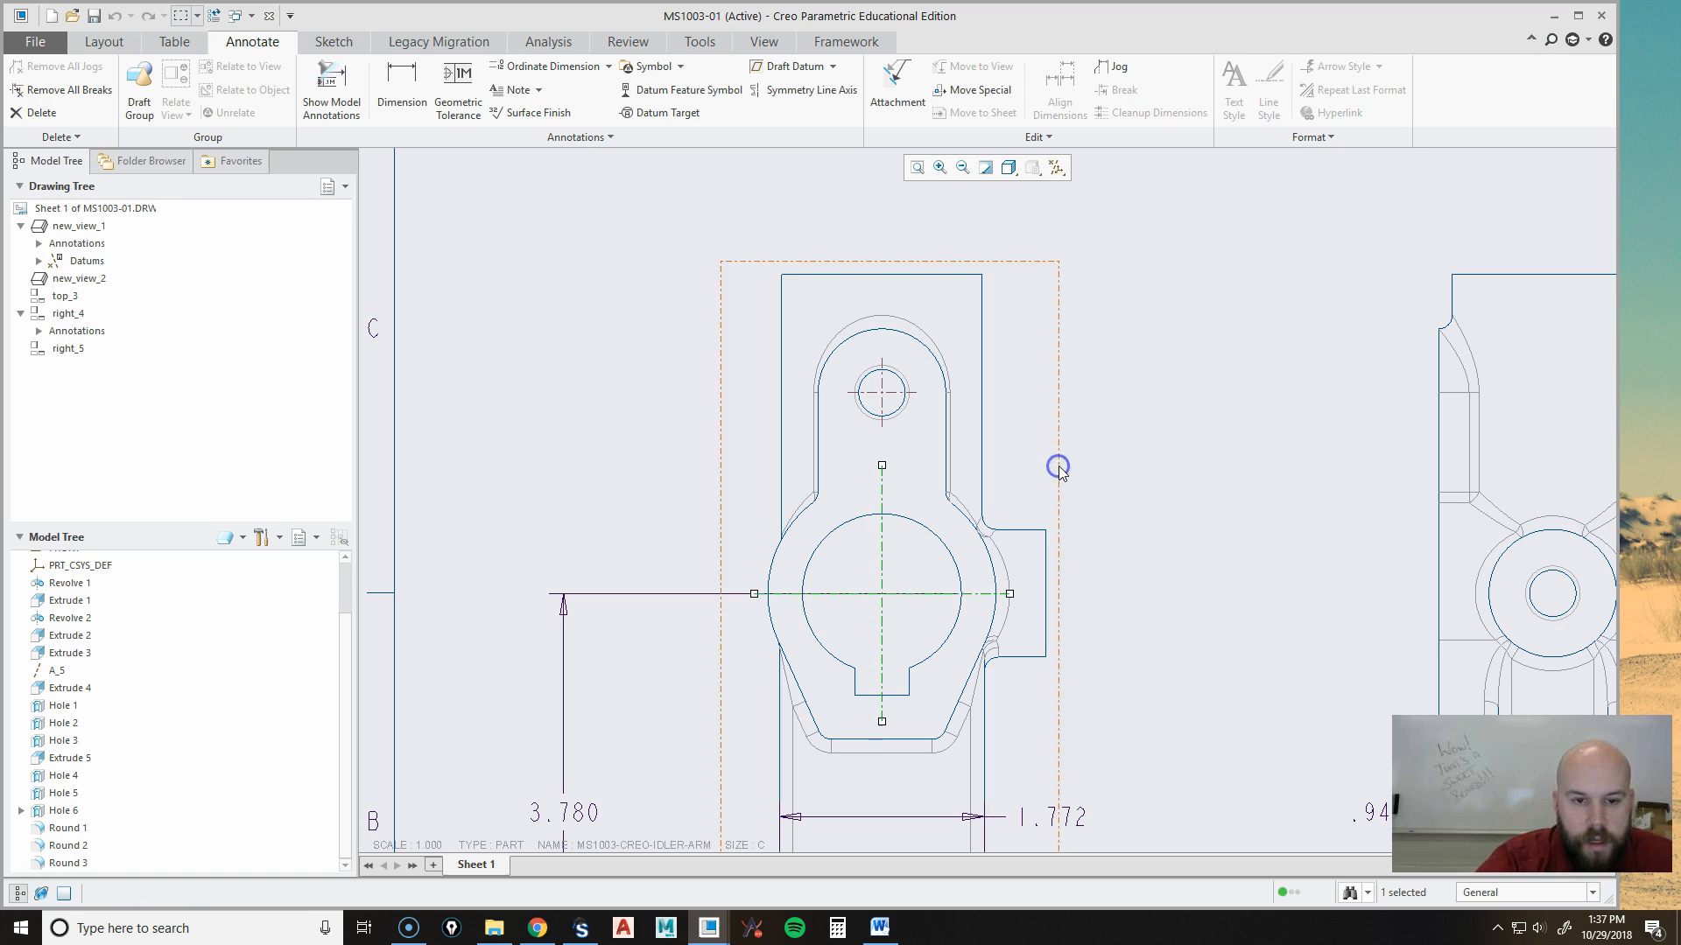
{"action": "left_click", "coordinate": [1208, 575]}
{"action": "middle_click_drag", "start_coordinate": [1164, 714], "coordinate": [1126, 497]}
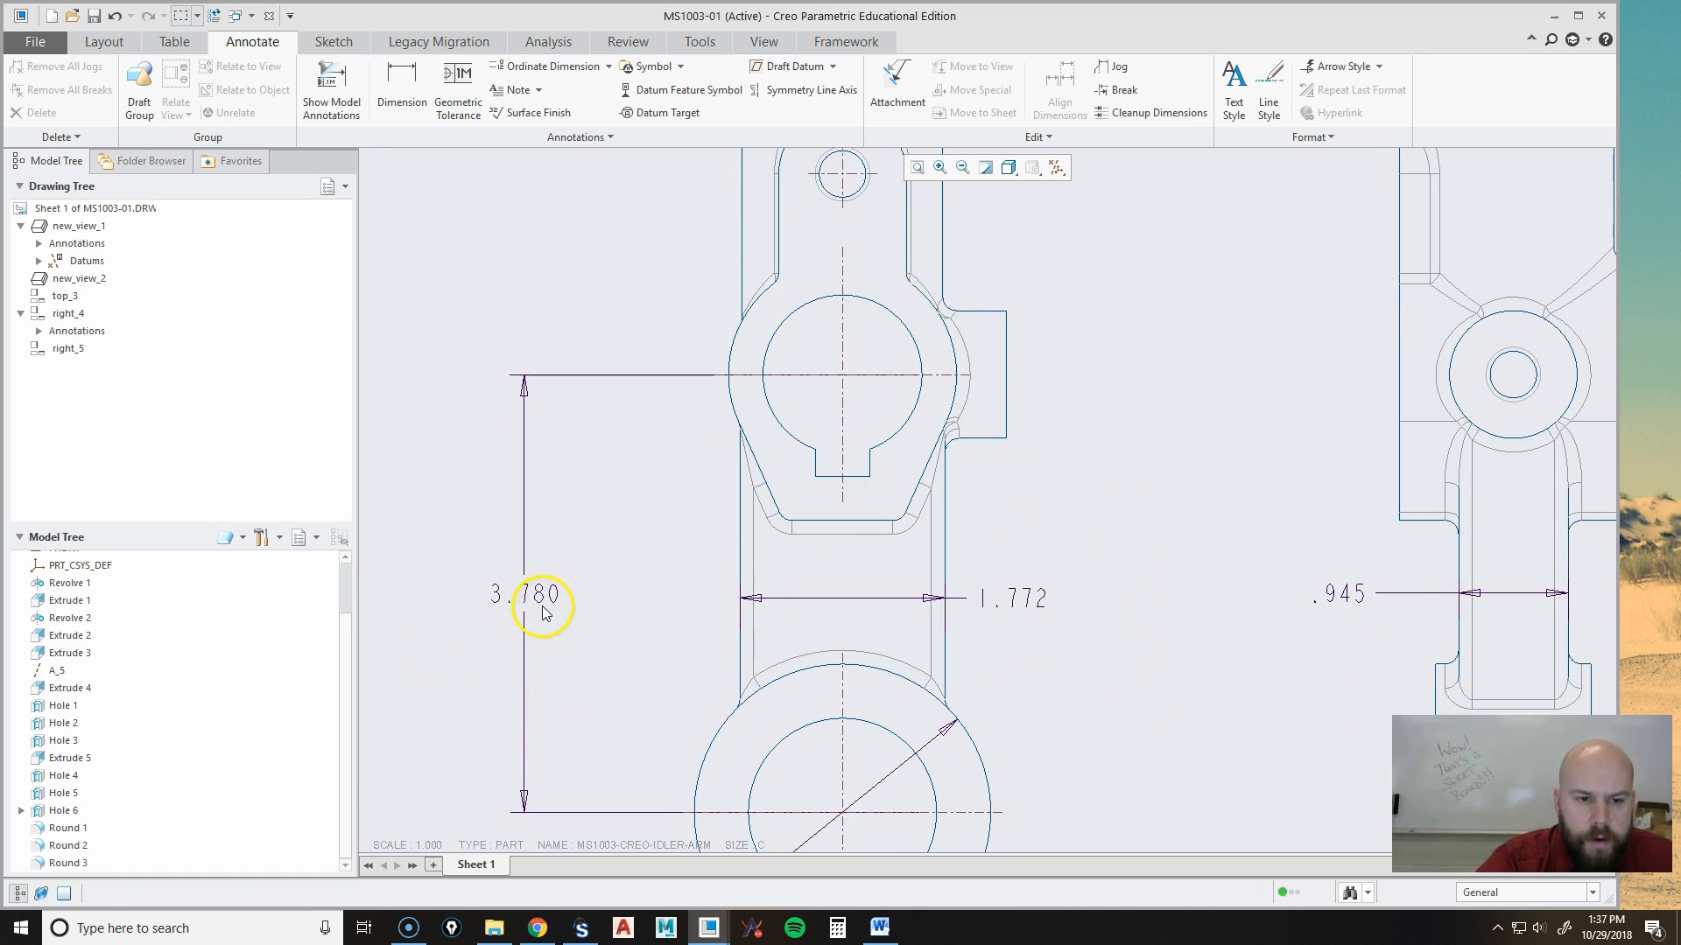
Shorten both extension lines of the bore-to-ring center distance dimension so they stop outside the front view's outline.
{"action": "left_click", "coordinate": [542, 598]}
{"action": "middle_click_drag", "start_coordinate": [665, 701], "coordinate": [711, 676]}
{"action": "left_click_drag", "start_coordinate": [1005, 368], "coordinate": [946, 363]}
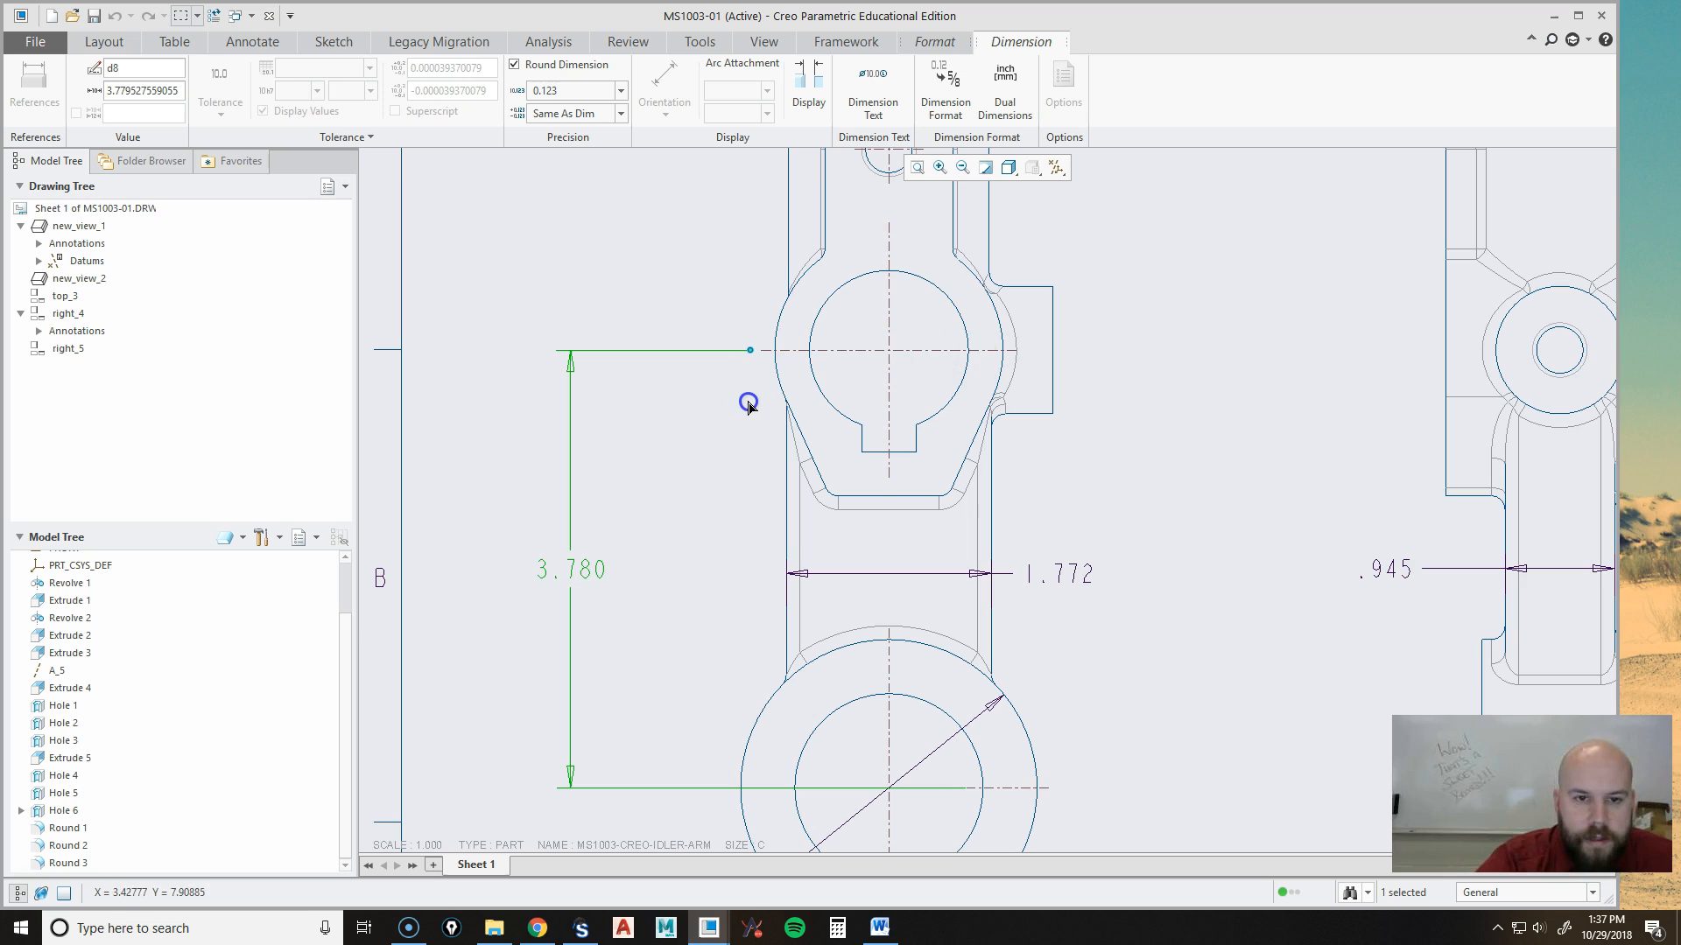
{"action": "middle_click_drag", "start_coordinate": [720, 565], "coordinate": [710, 395]}
{"action": "left_click_drag", "start_coordinate": [960, 620], "coordinate": [822, 642]}
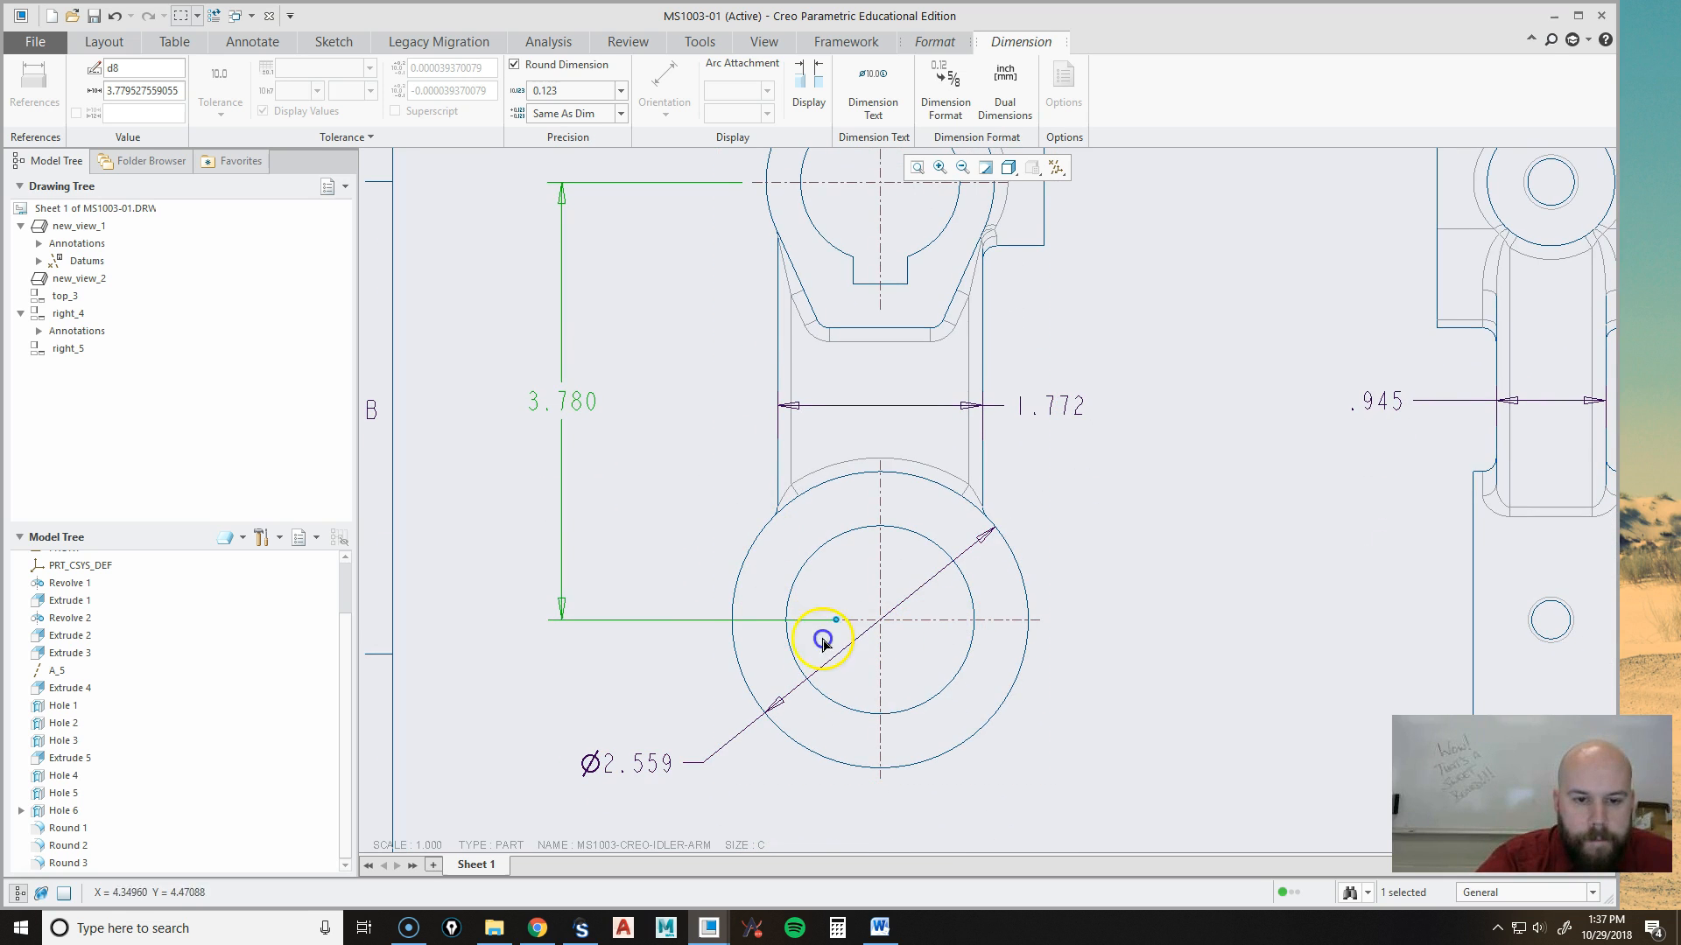
{"action": "left_click", "coordinate": [712, 661]}
{"action": "scroll", "coordinate": [1024, 800], "scroll_direction": "down", "scroll_amount": 5}
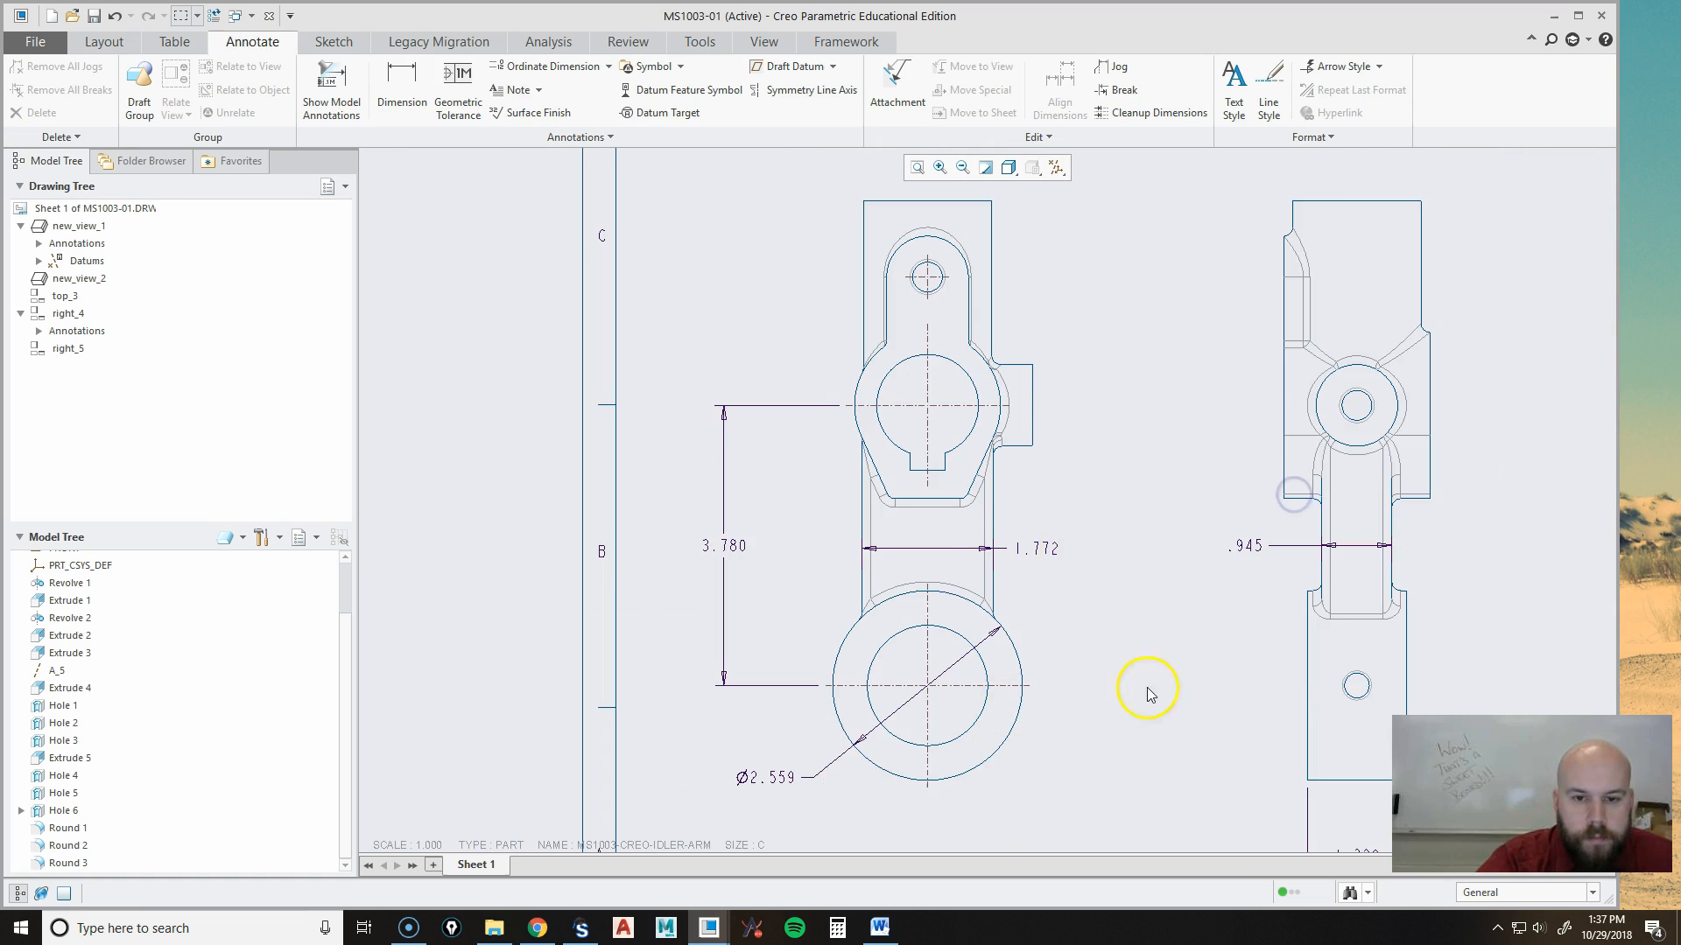
Show Revolve 2's diameter and height dimensions from the model annotations in the front view, leaving out the 360° angle.
{"action": "middle_click_drag", "start_coordinate": [964, 754], "coordinate": [871, 659]}
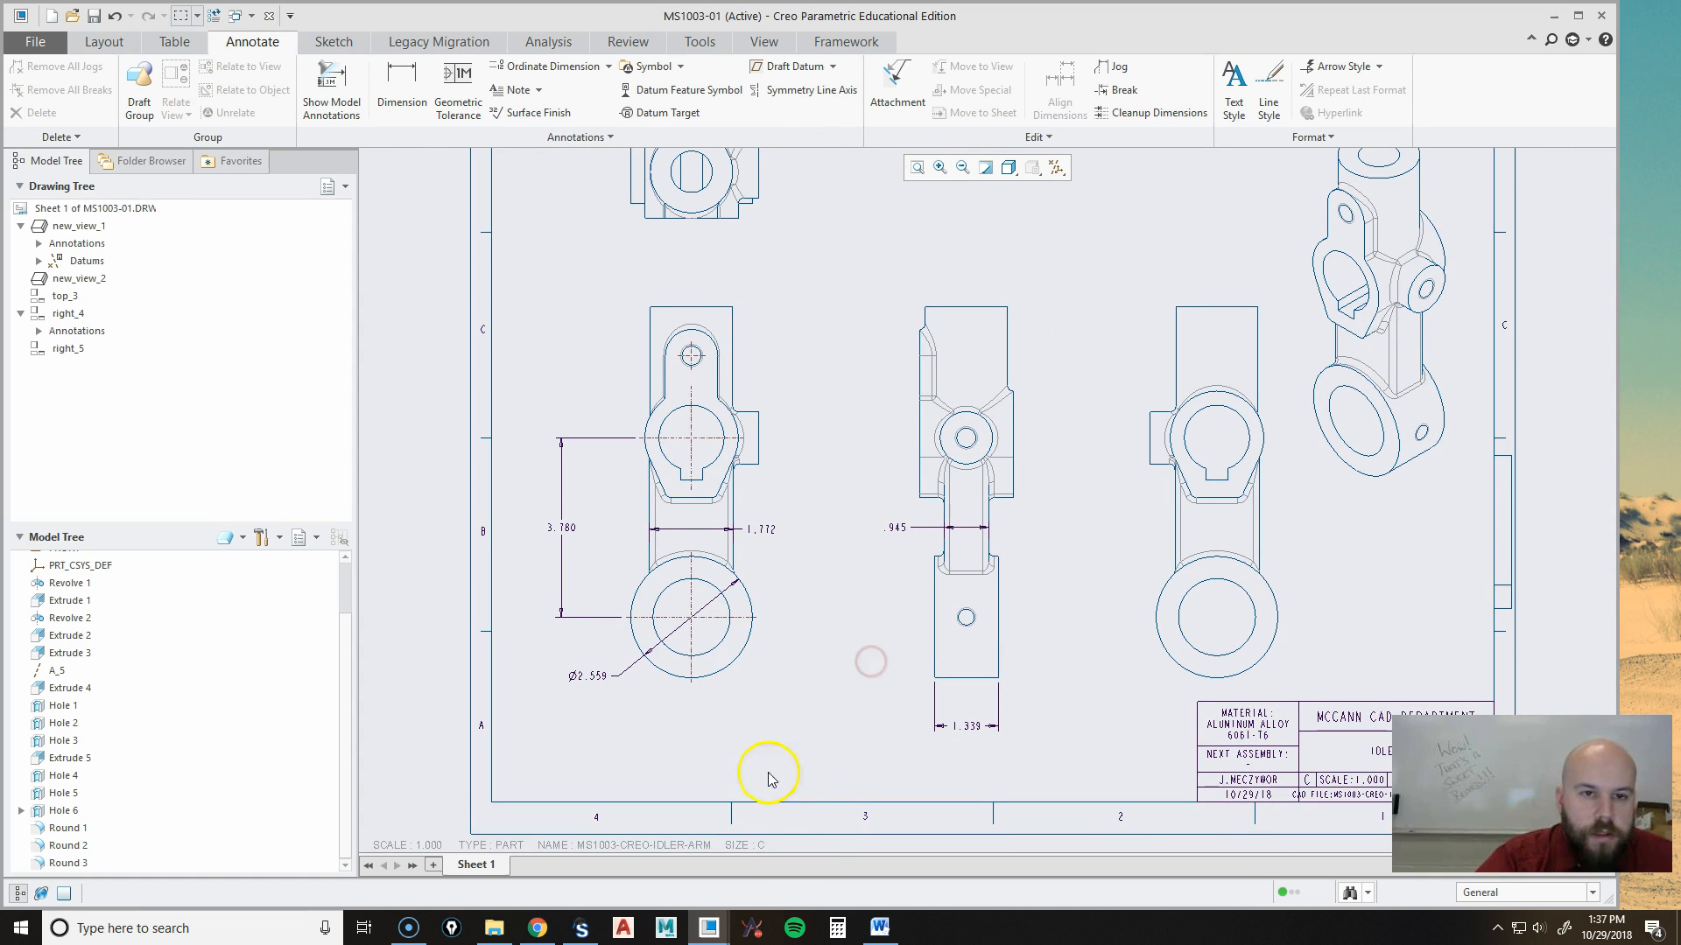
{"action": "left_click", "coordinate": [330, 87]}
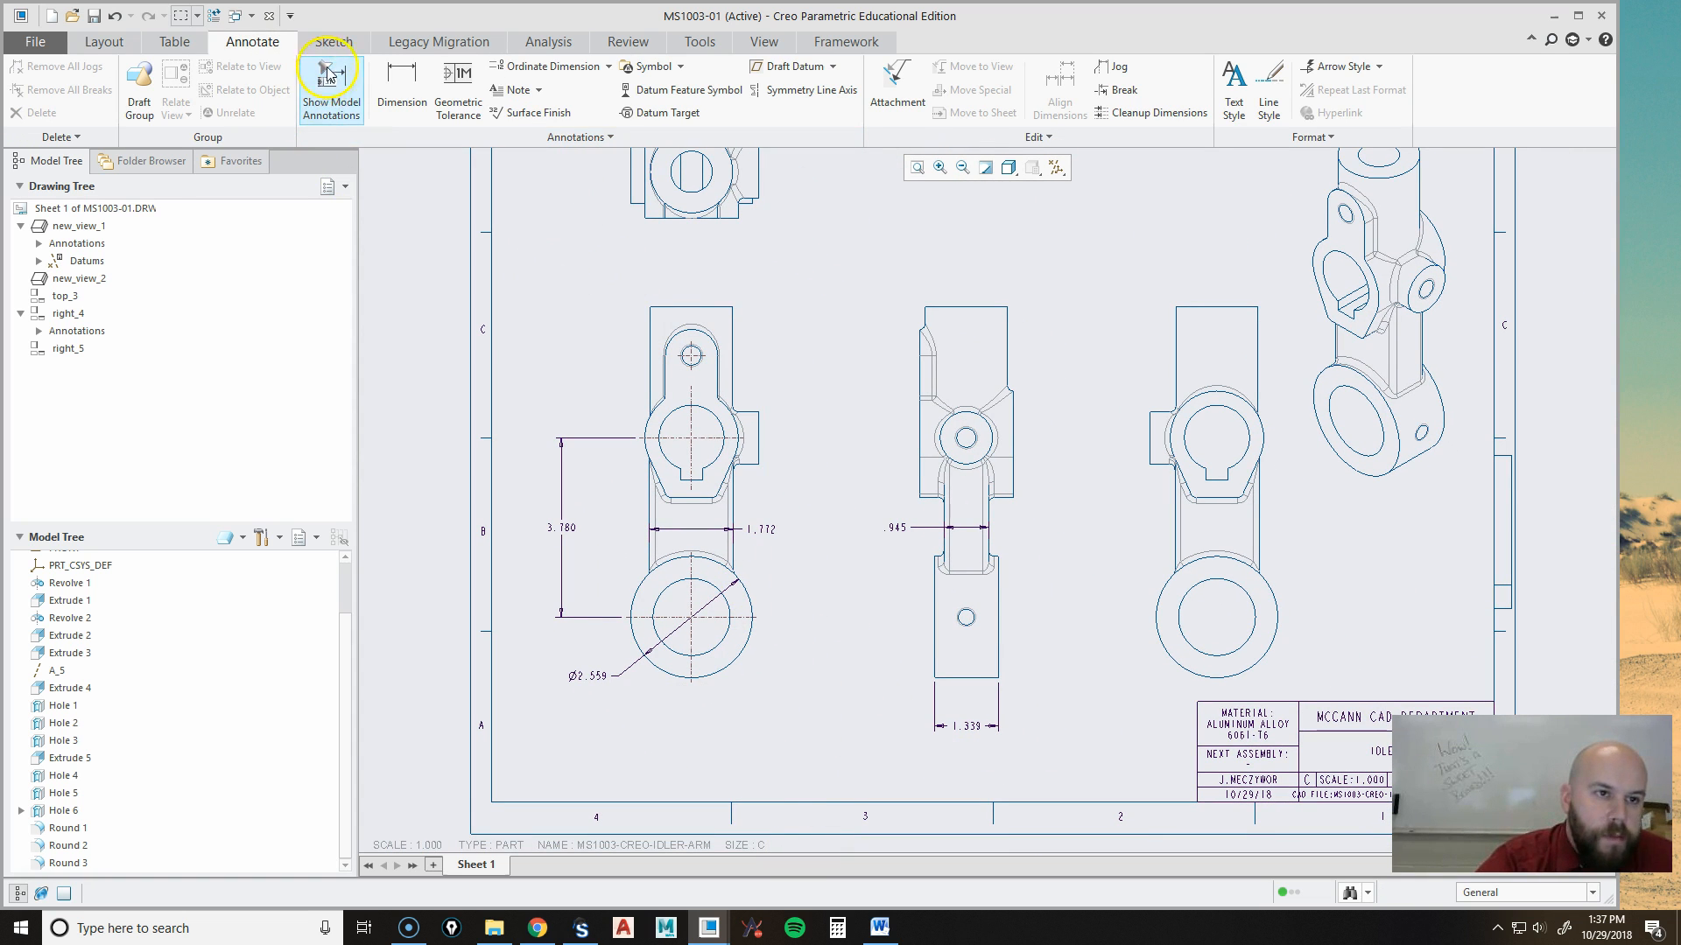
{"action": "left_click", "coordinate": [63, 619]}
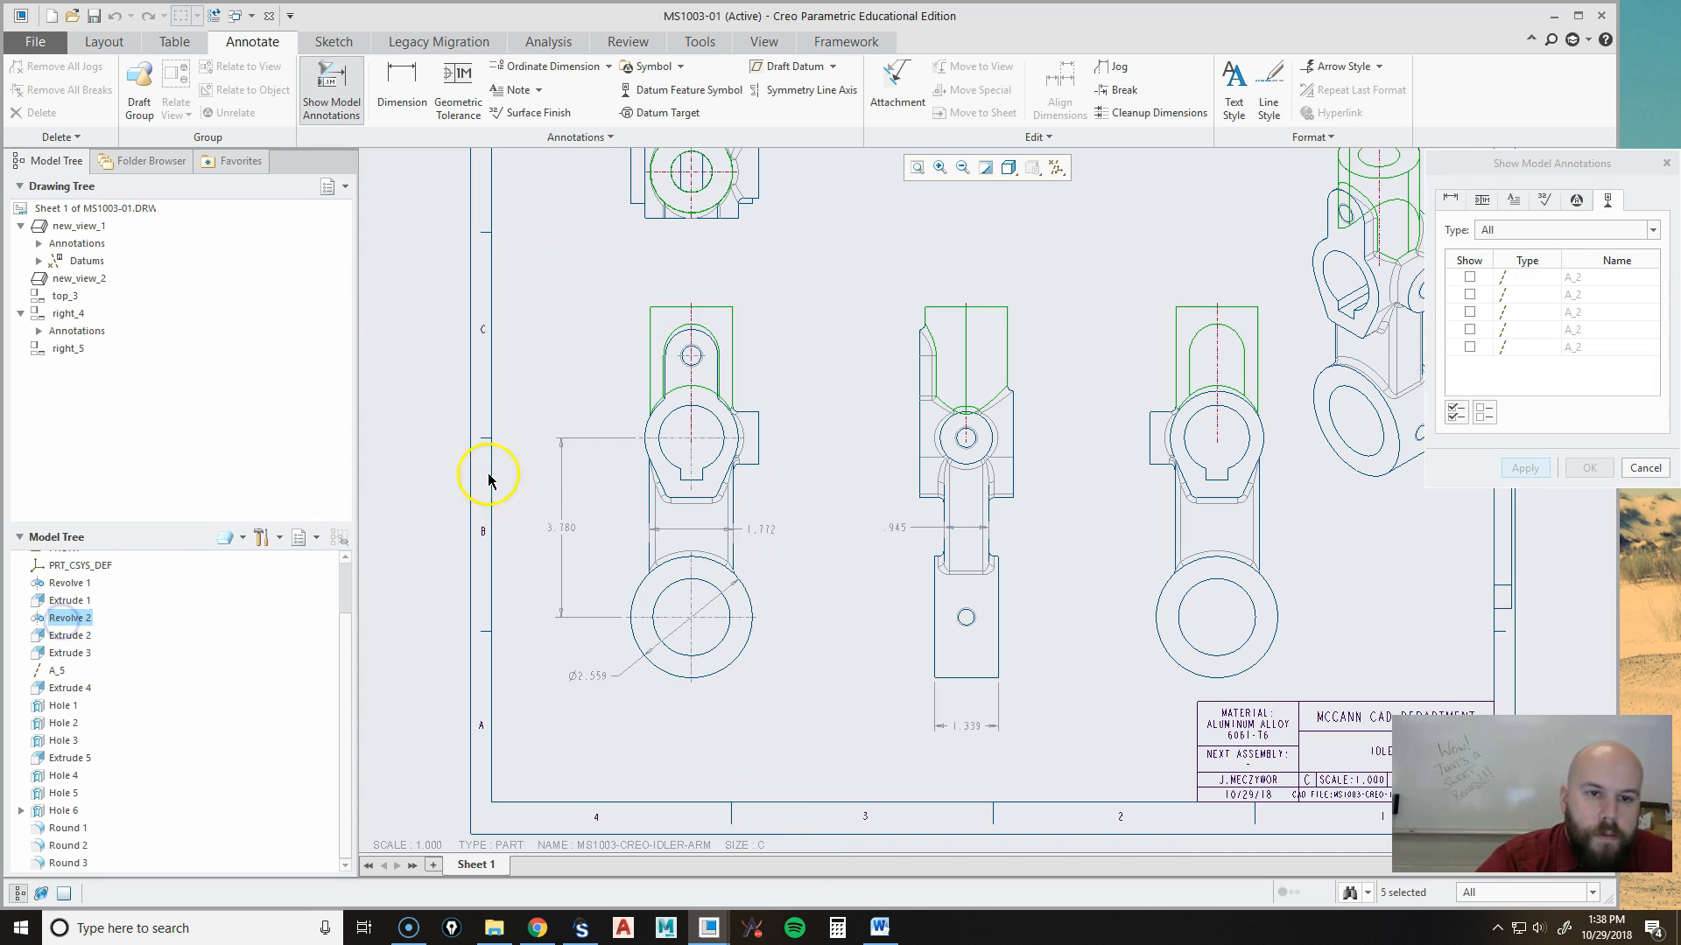
{"action": "left_click", "coordinate": [1451, 200]}
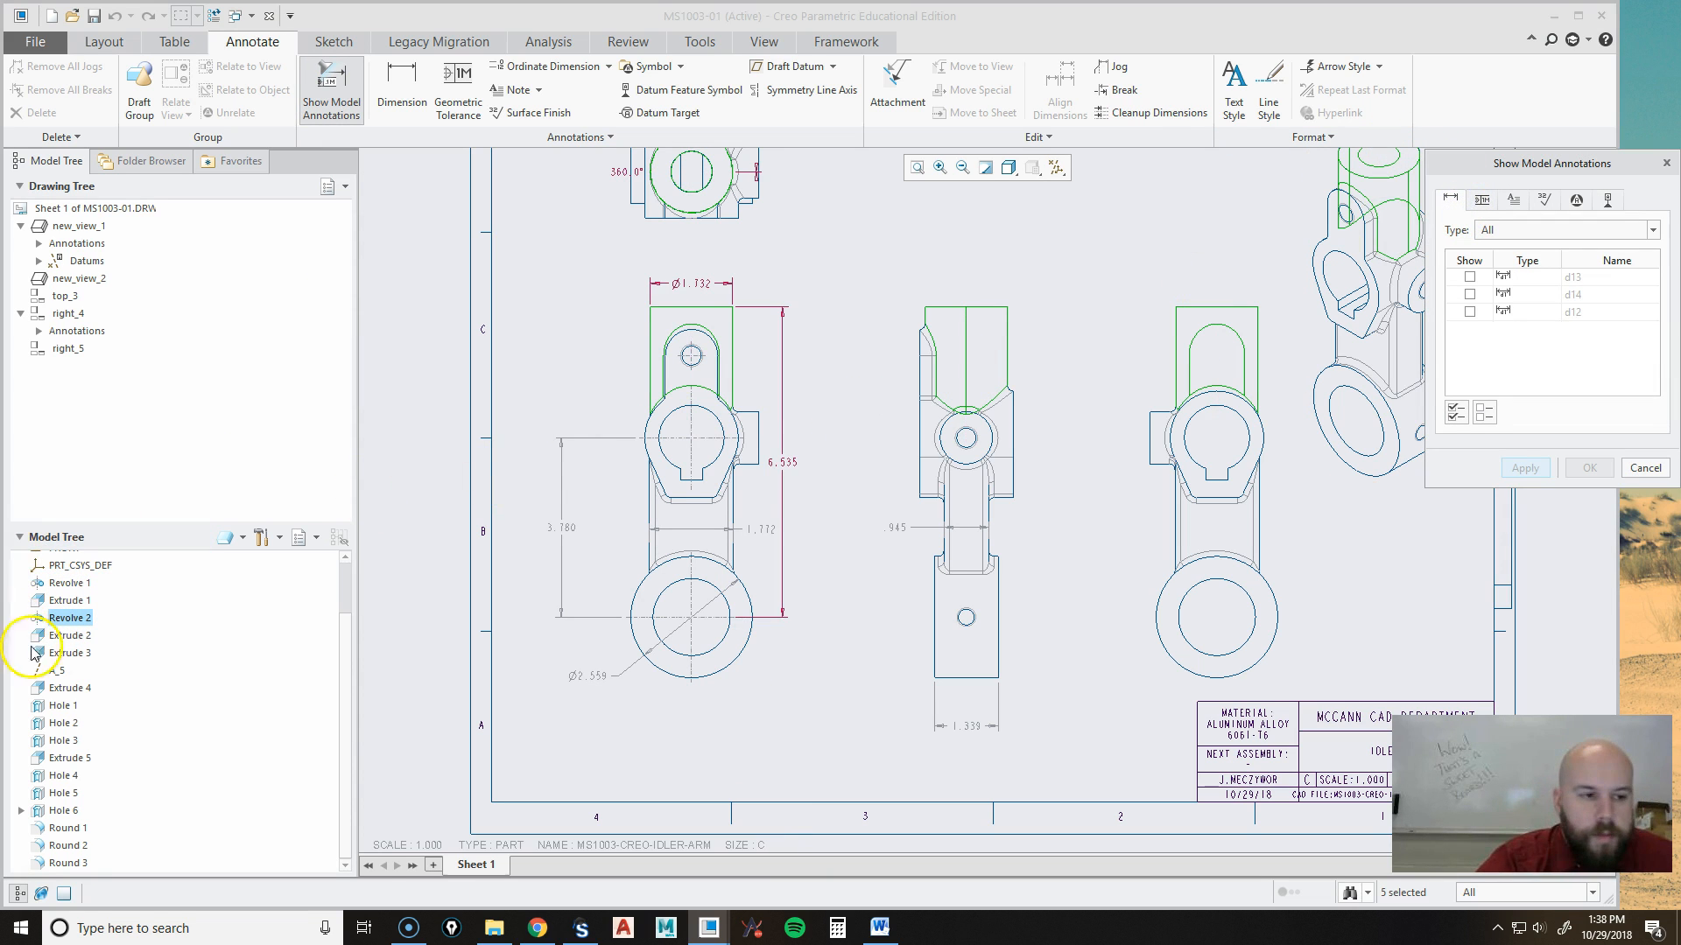
{"action": "left_click", "coordinate": [74, 602]}
{"action": "left_click", "coordinate": [69, 618]}
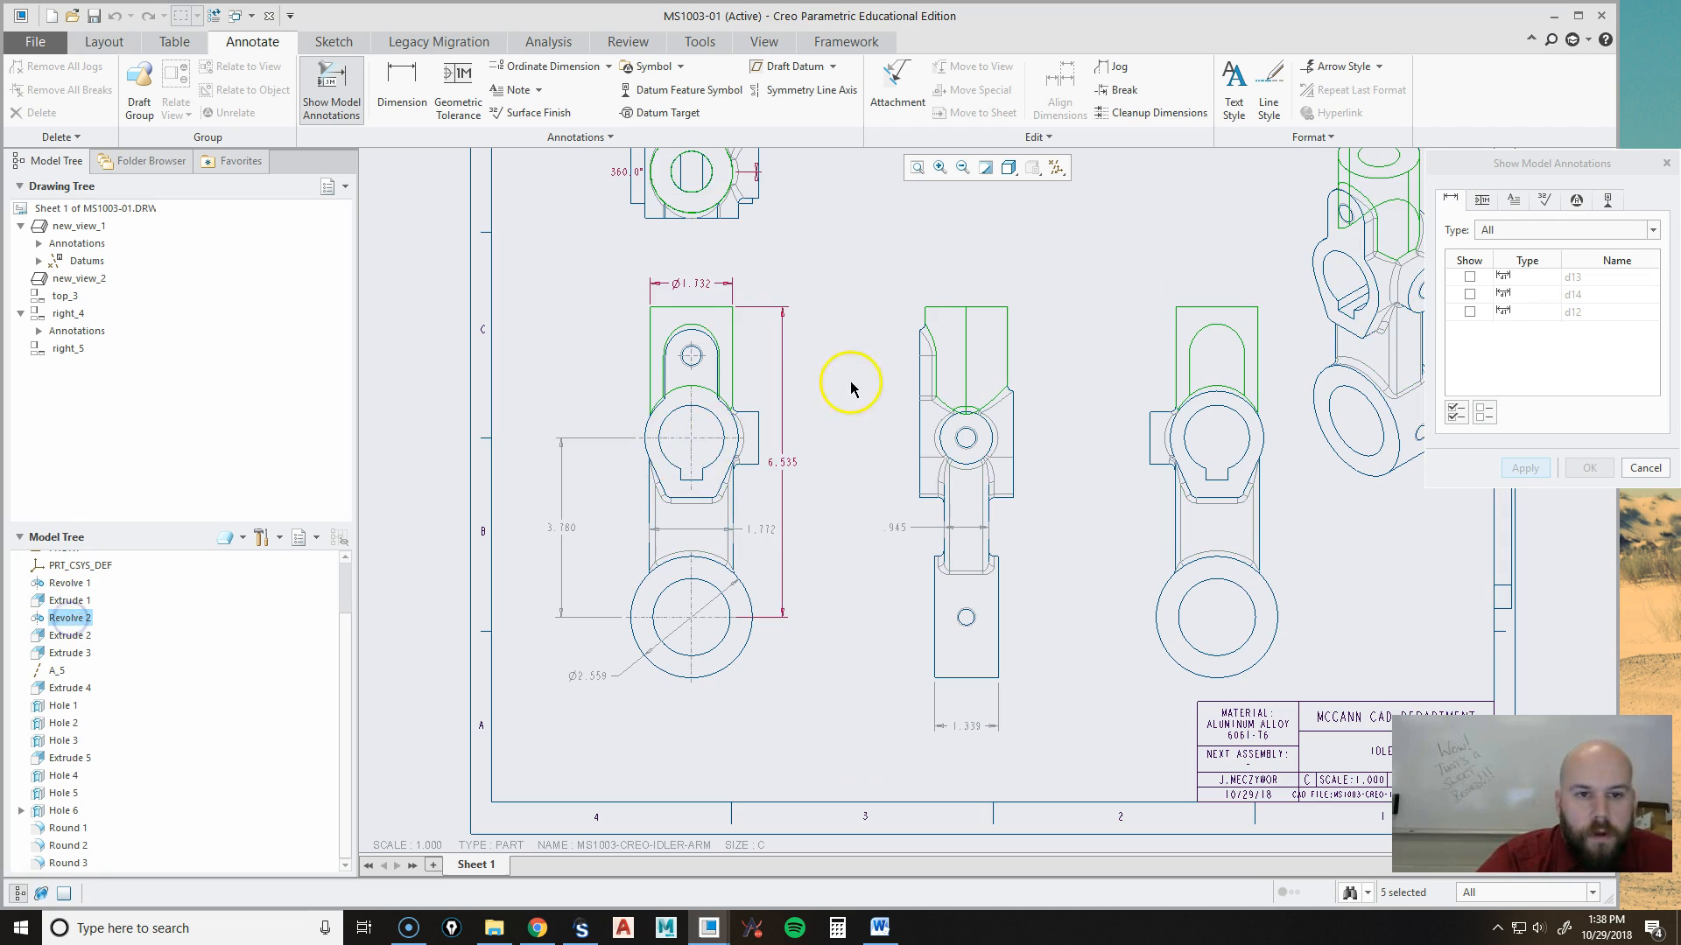
{"action": "middle_click_drag", "start_coordinate": [851, 387], "coordinate": [872, 544]}
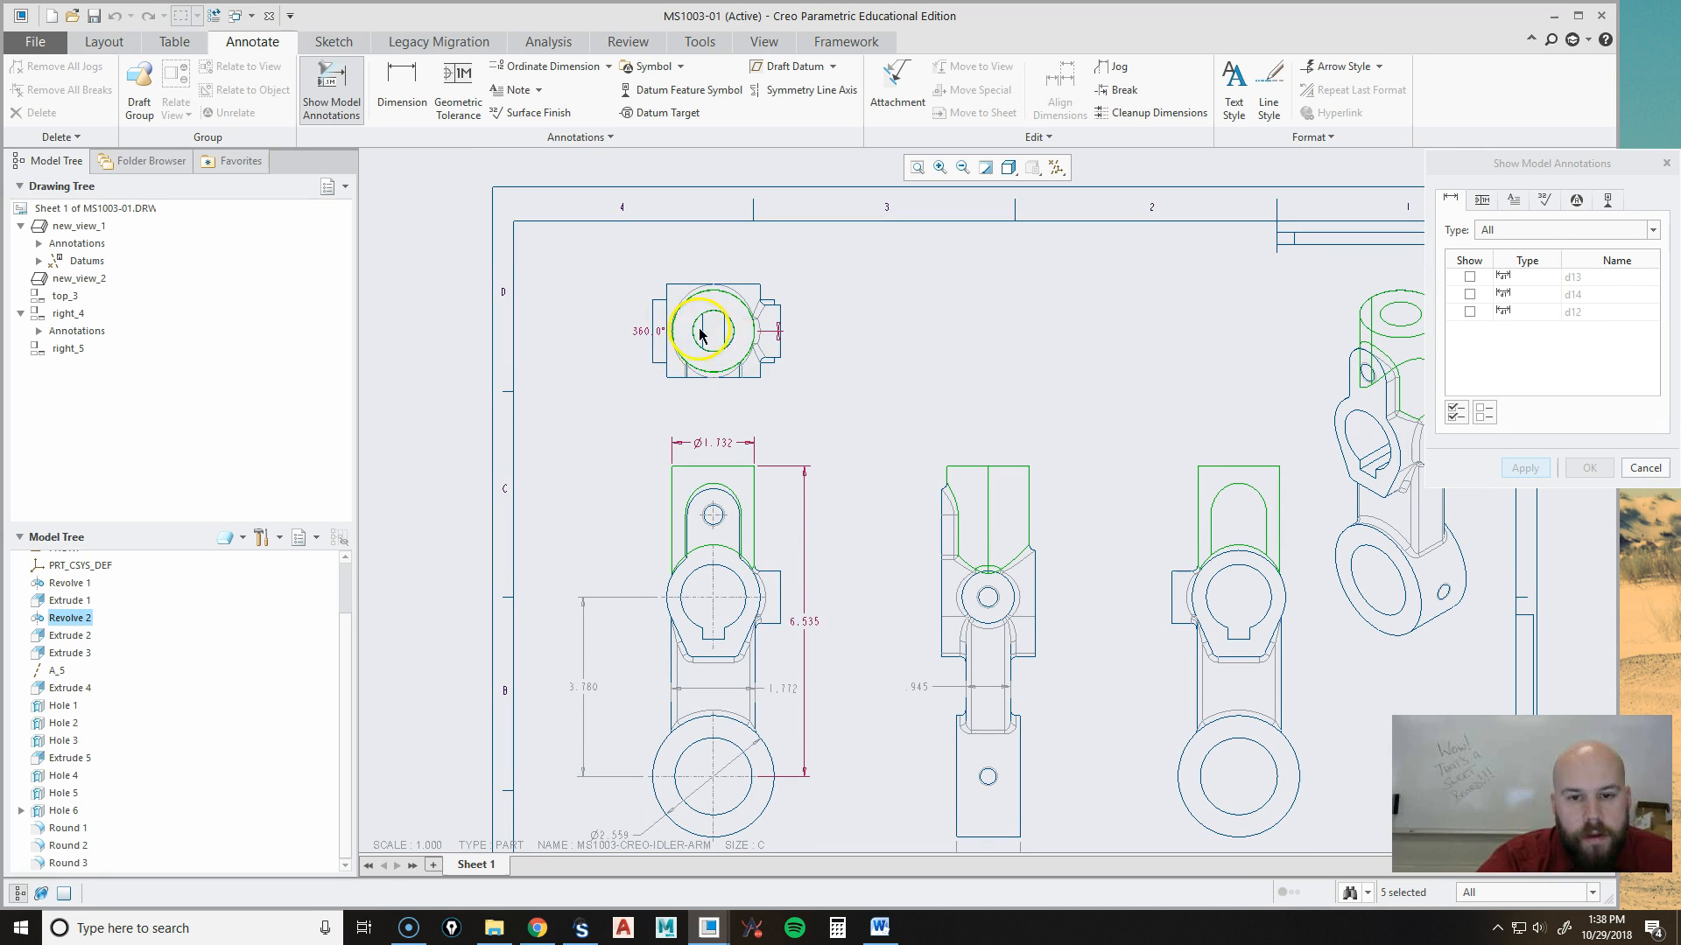
{"action": "left_click", "coordinate": [807, 622]}
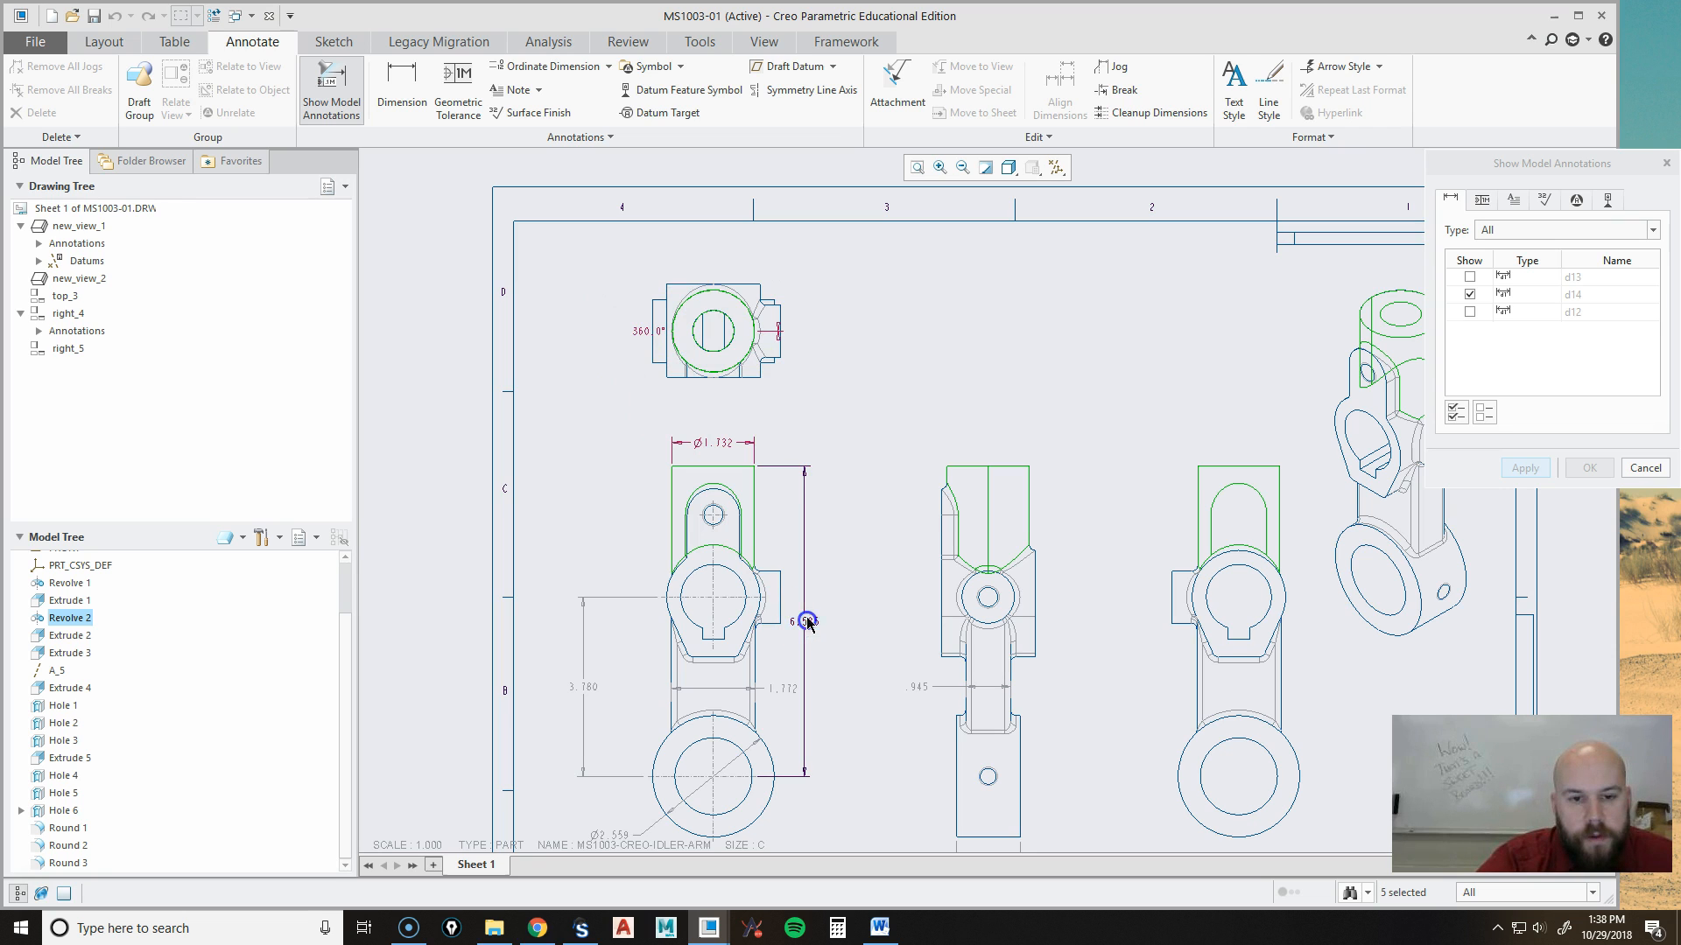
{"action": "left_click", "coordinate": [706, 444]}
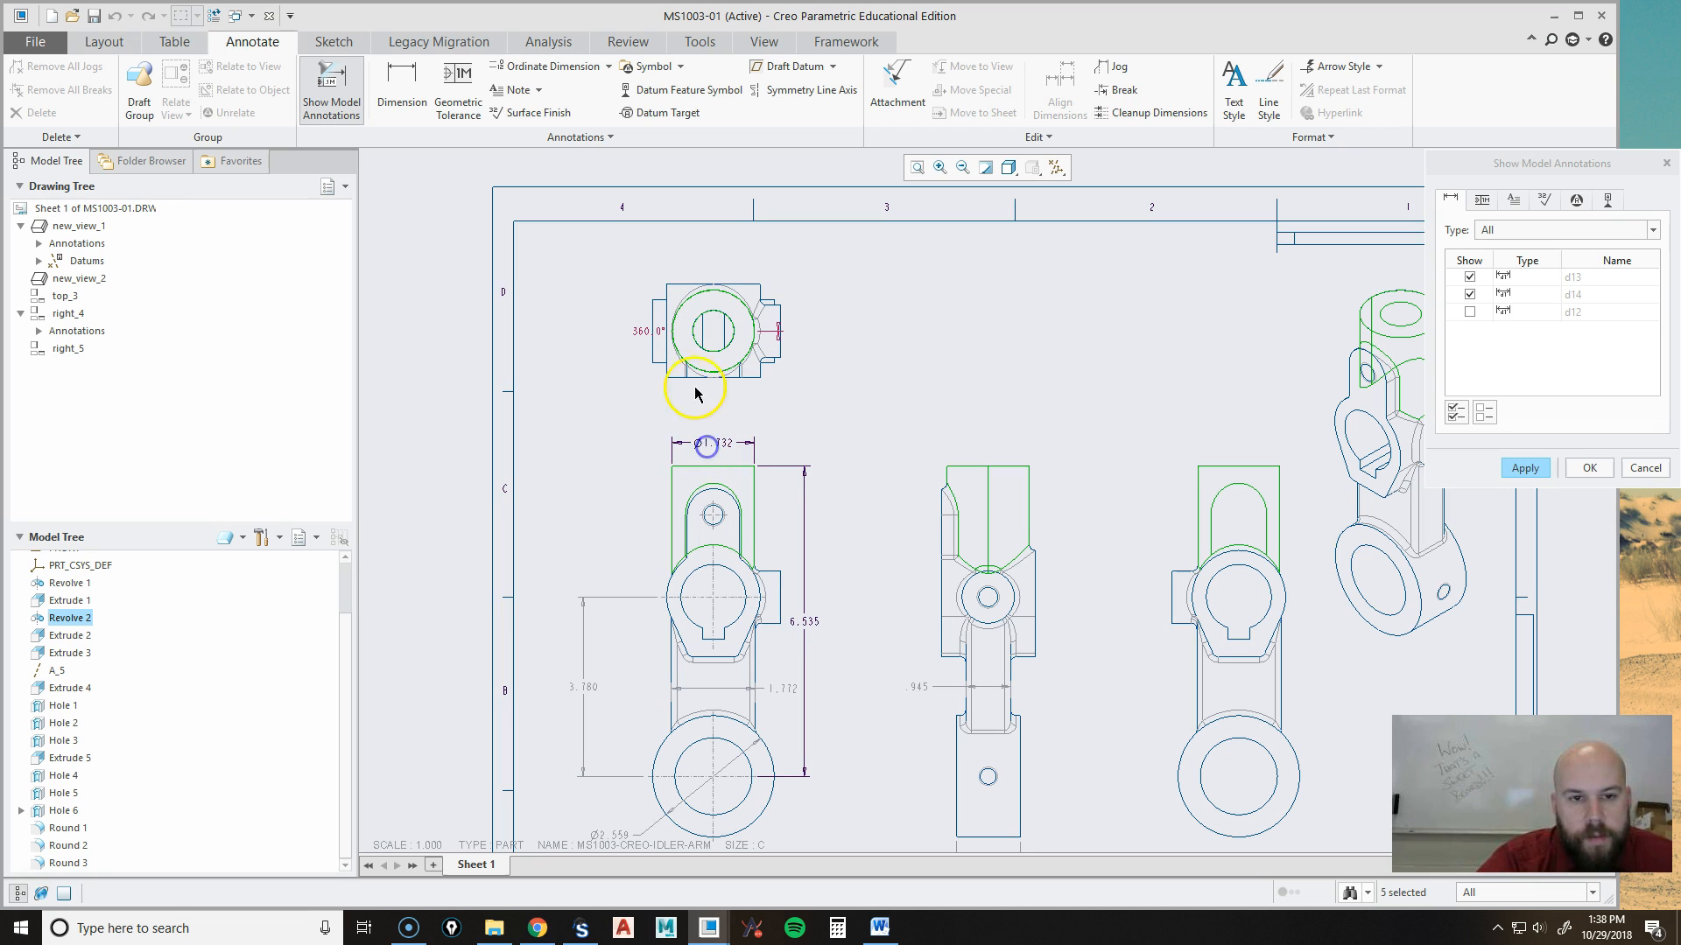
{"action": "mouse_move", "coordinate": [875, 450]}
{"action": "middle_mouse_down"}
{"action": "mouse_move", "coordinate": [915, 453]}
{"action": "mouse_move", "coordinate": [900, 426]}
{"action": "middle_mouse_up"}
{"action": "middle_click_drag", "start_coordinate": [1006, 452], "coordinate": [926, 432]}
{"action": "left_click", "coordinate": [1589, 469]}
Raise the upper cylinder's diameter dimension a little higher above the front view.
{"action": "middle_click_drag", "start_coordinate": [863, 319], "coordinate": [991, 401]}
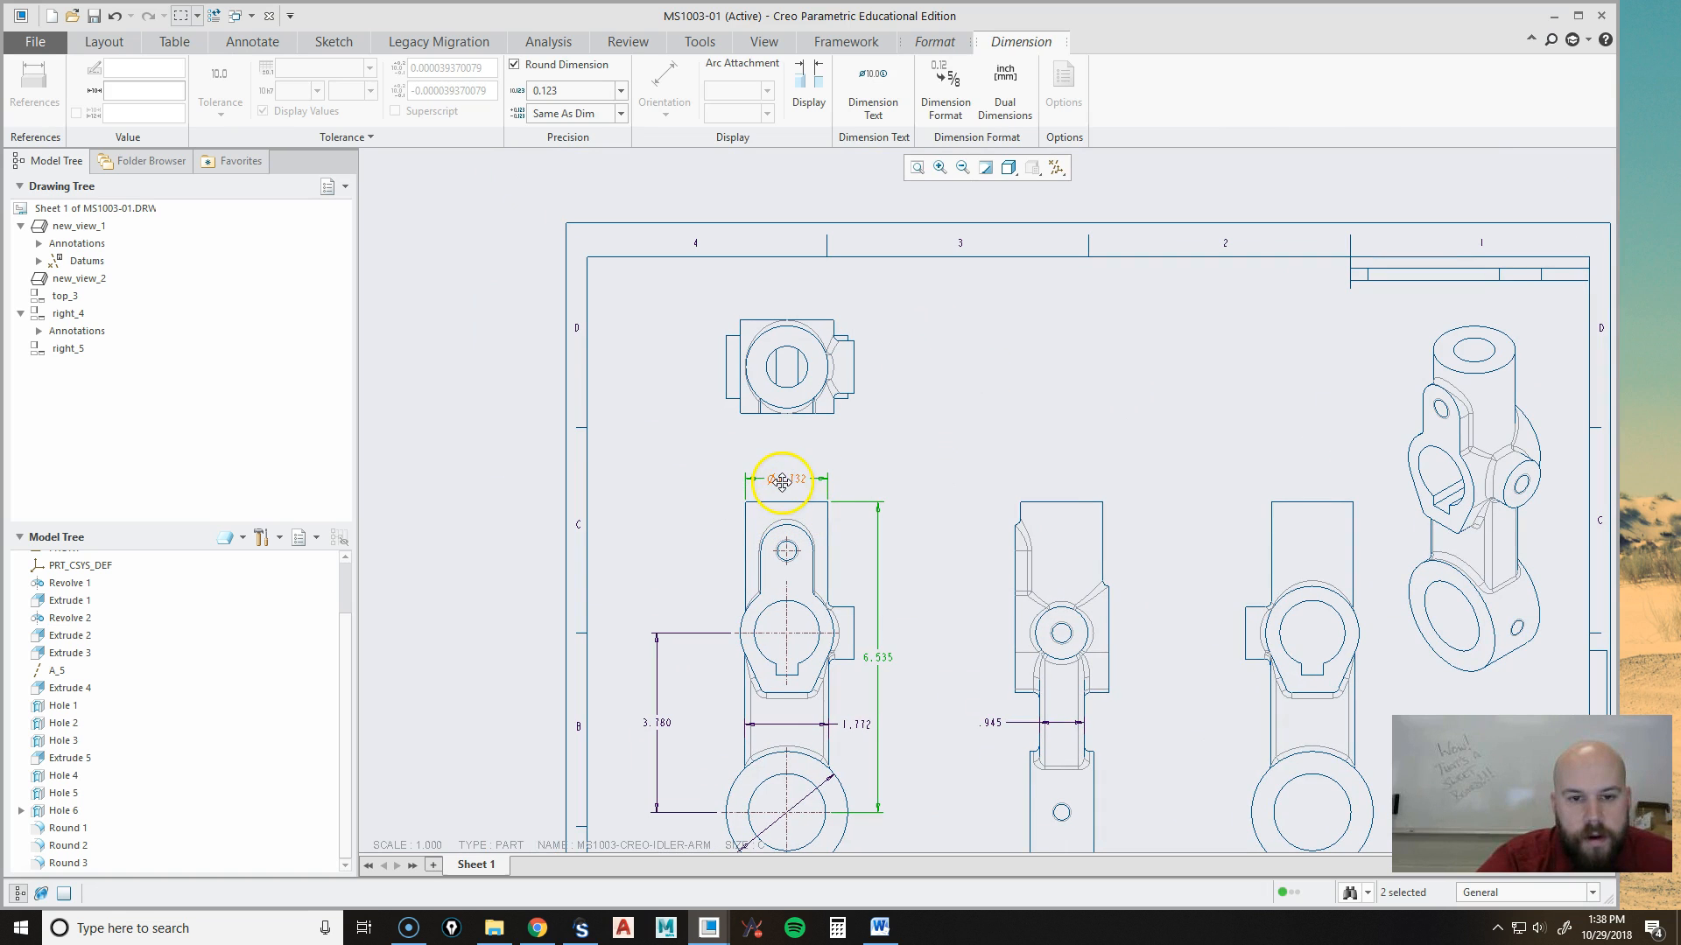
{"action": "left_click", "coordinate": [925, 451]}
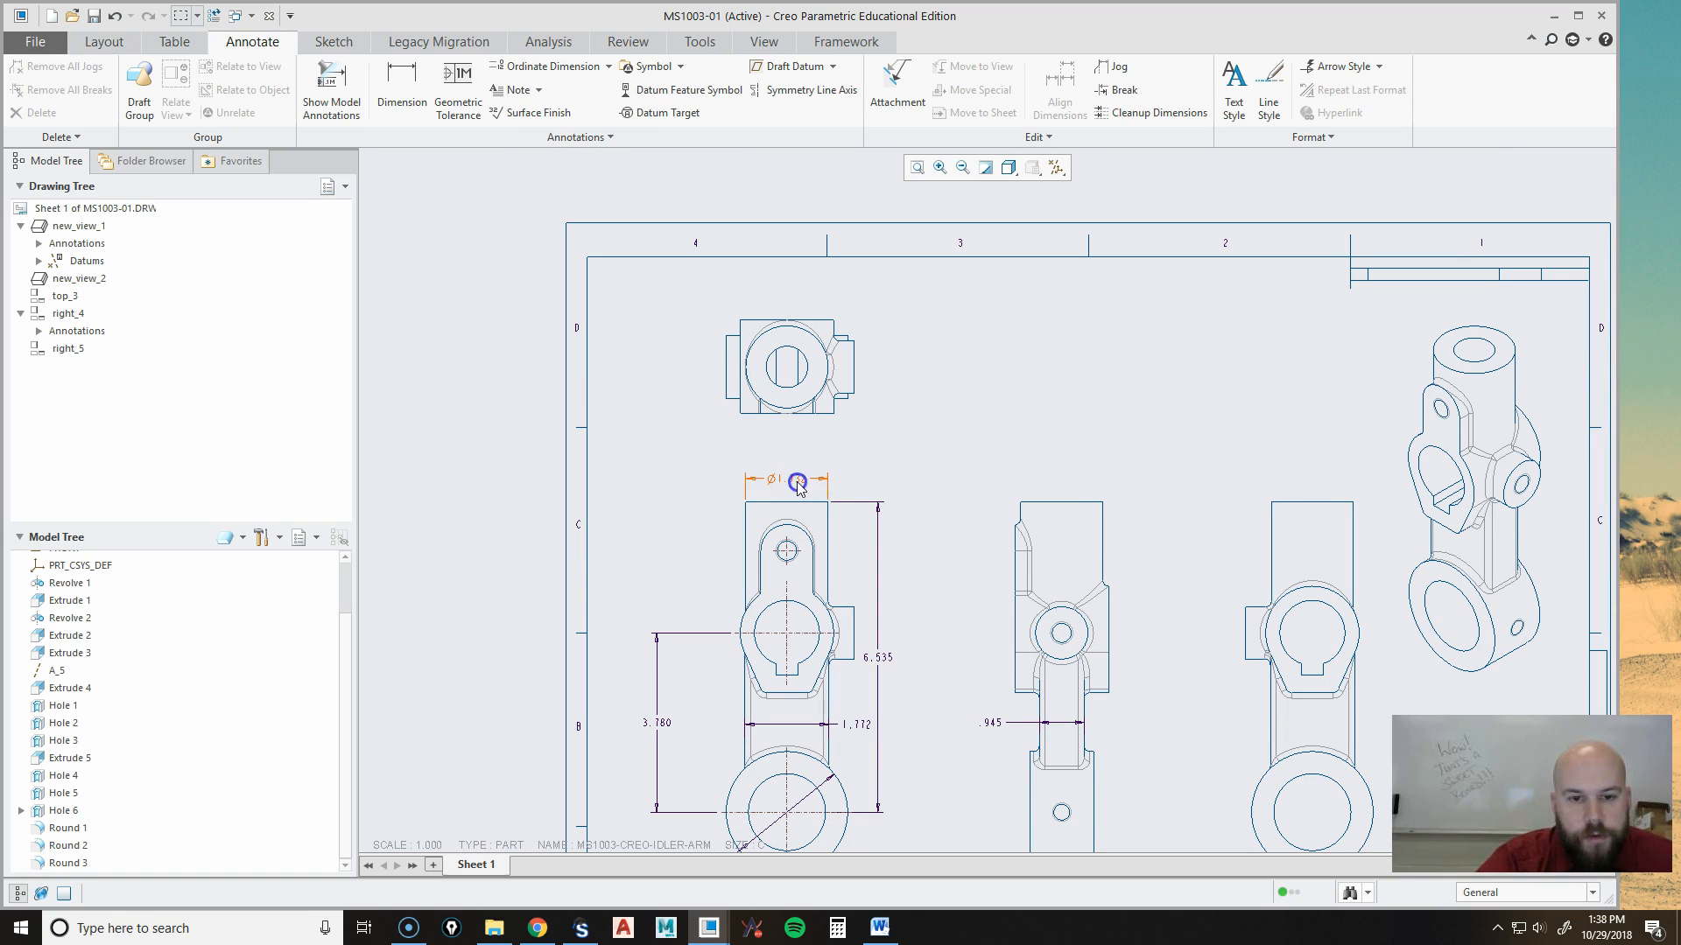
{"action": "left_click", "coordinate": [797, 484]}
{"action": "left_click_drag", "start_coordinate": [798, 482], "coordinate": [792, 459]}
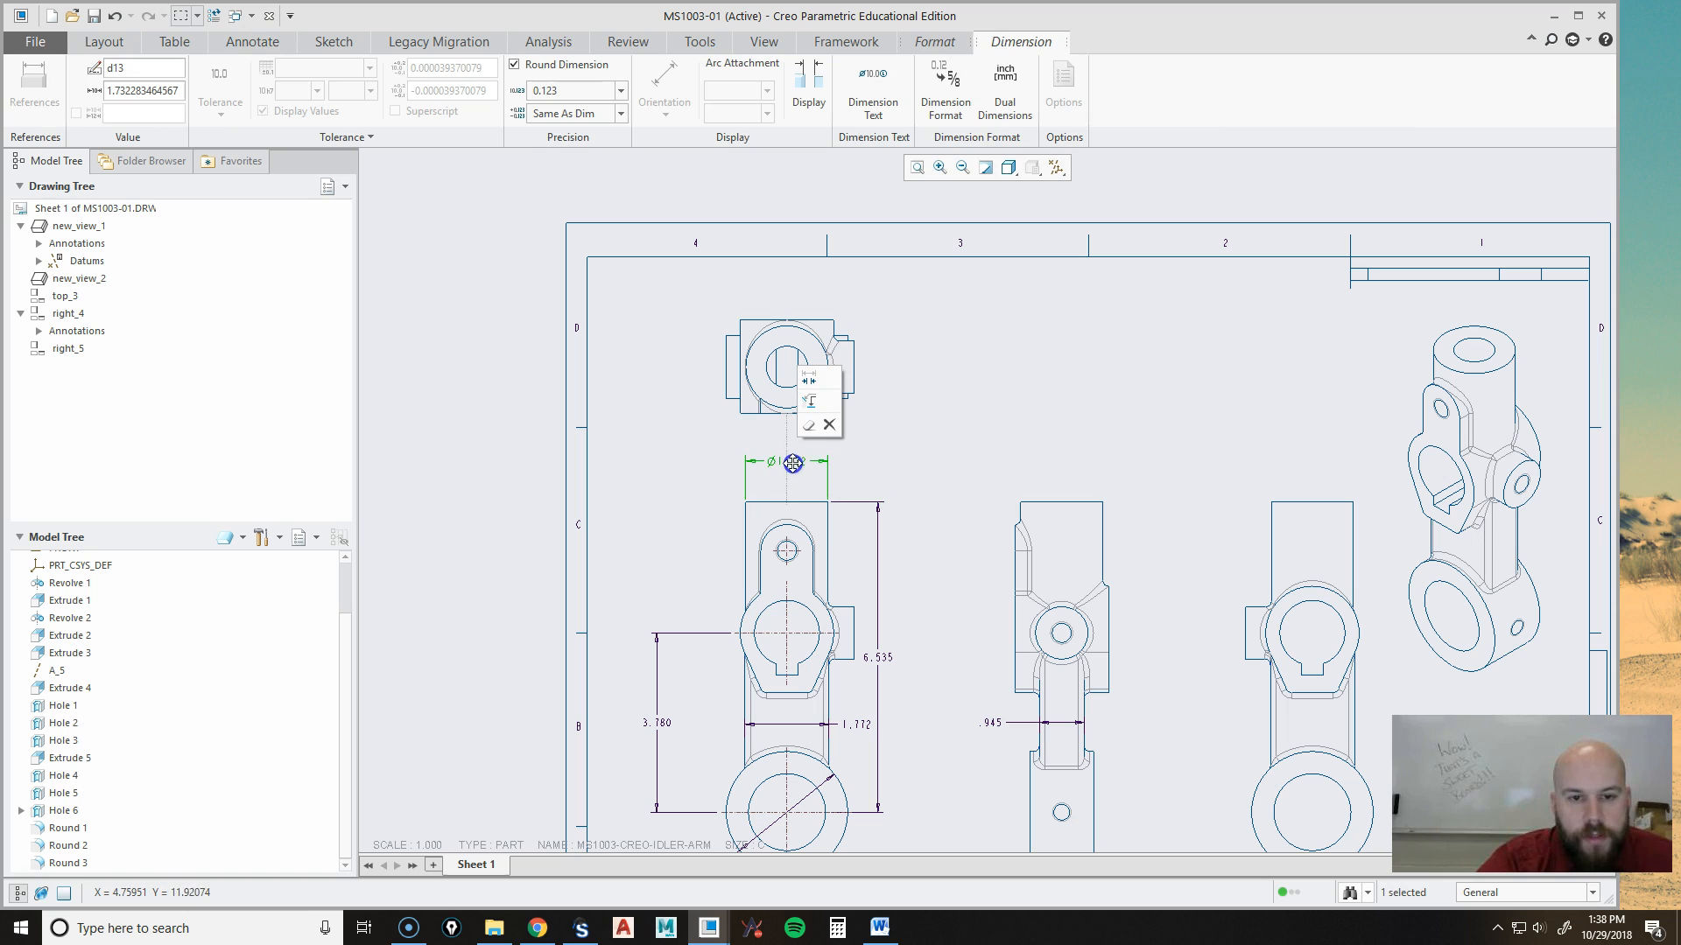
{"action": "left_click", "coordinate": [957, 465]}
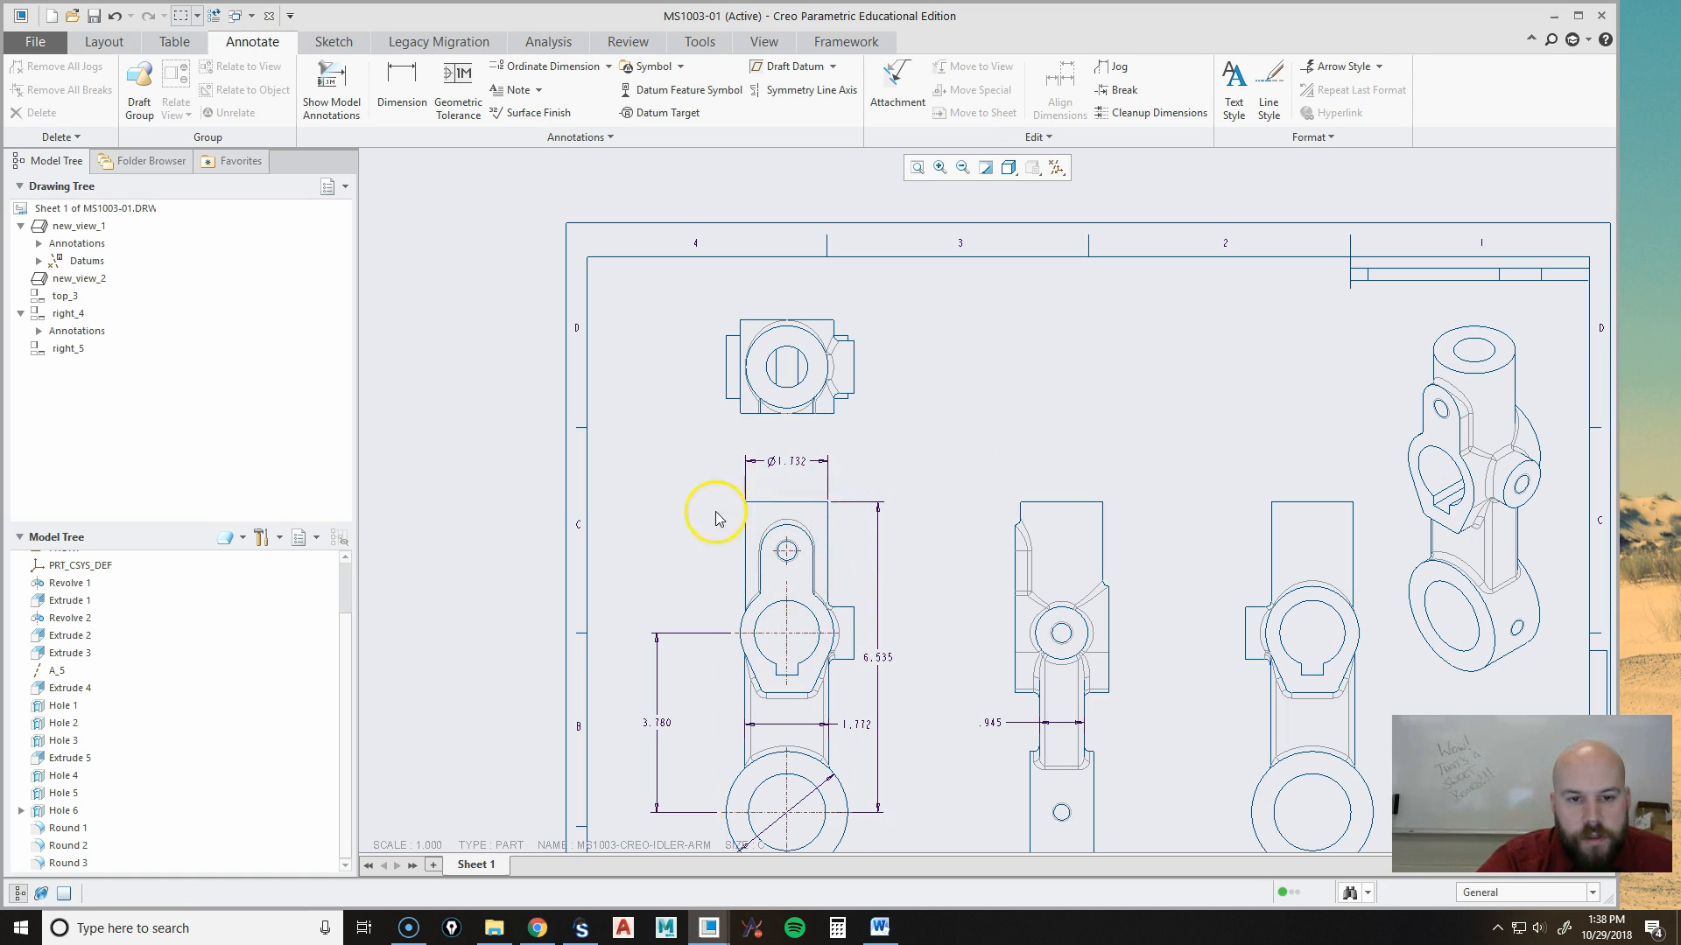
Move the upper cylinder's diameter dimension to the top view and place its text at the view's upper left.
{"action": "scroll", "coordinate": [726, 525], "scroll_direction": "up", "scroll_amount": 4}
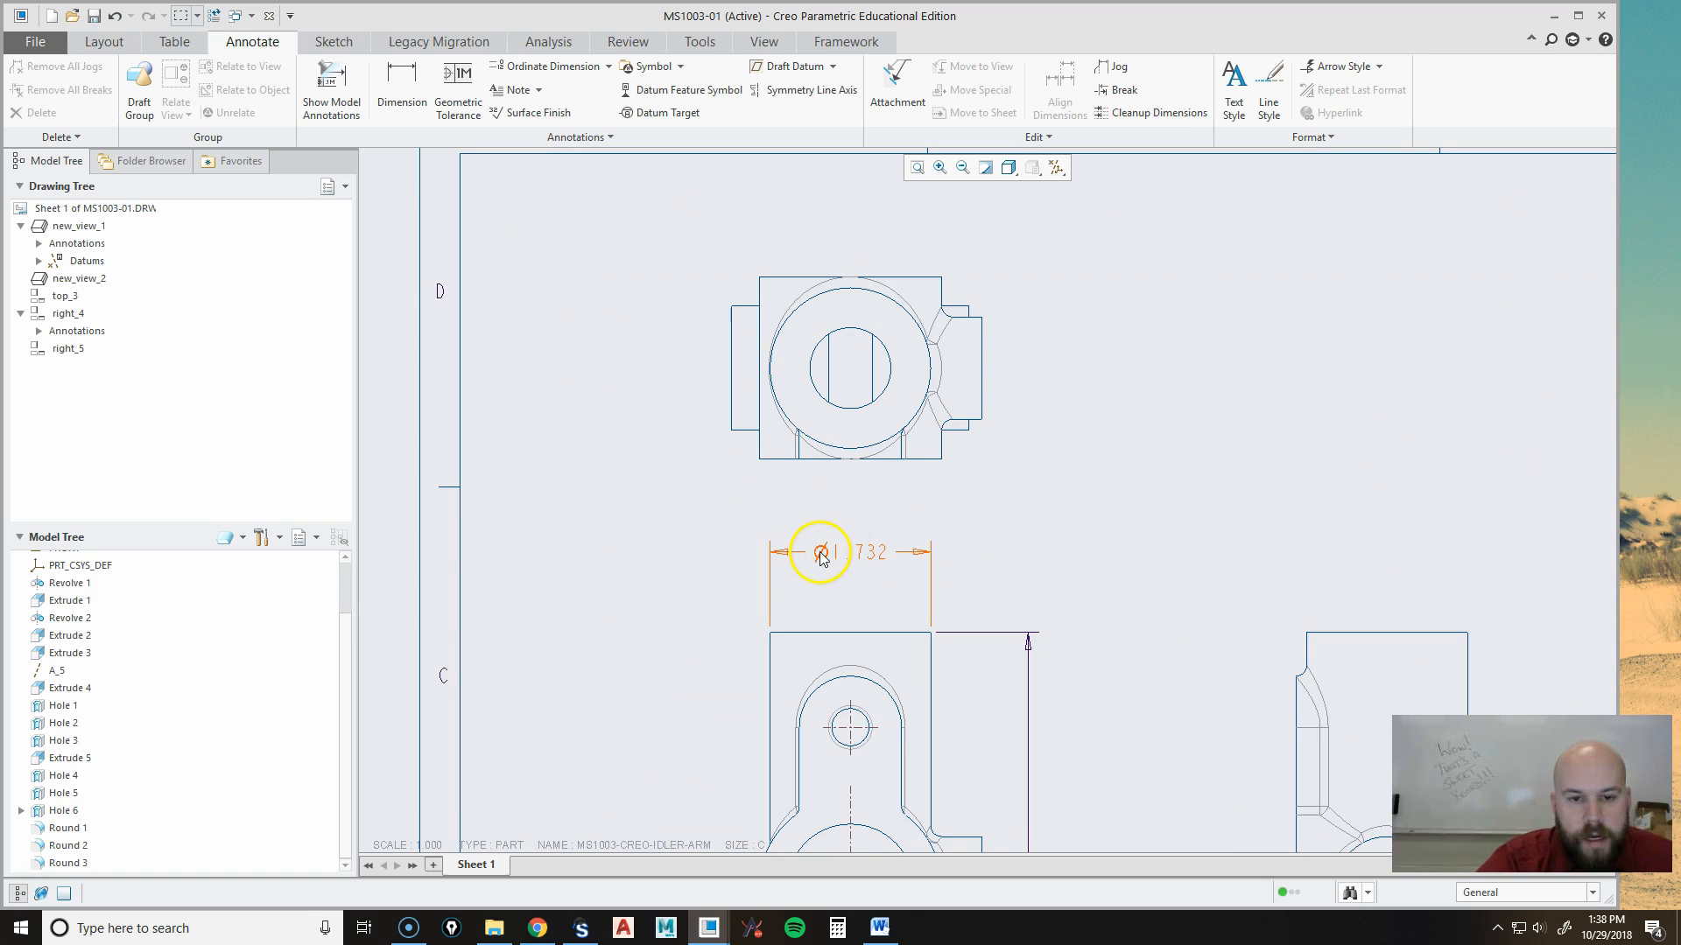
{"action": "left_click", "coordinate": [871, 554]}
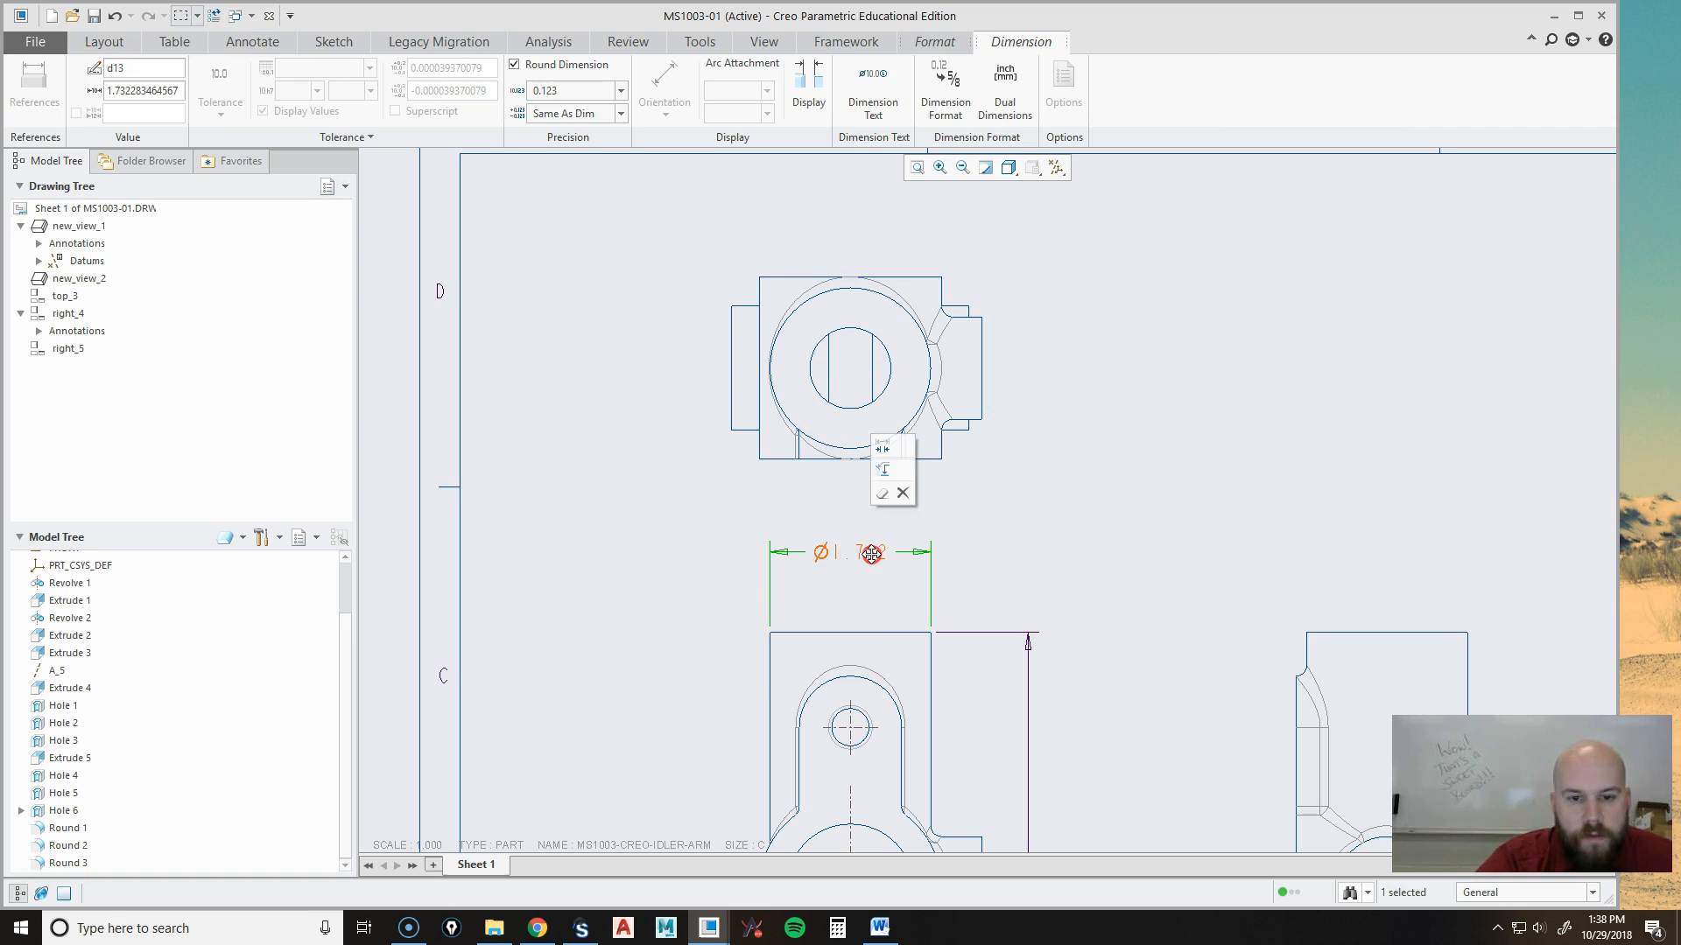
{"action": "right_click", "coordinate": [870, 554]}
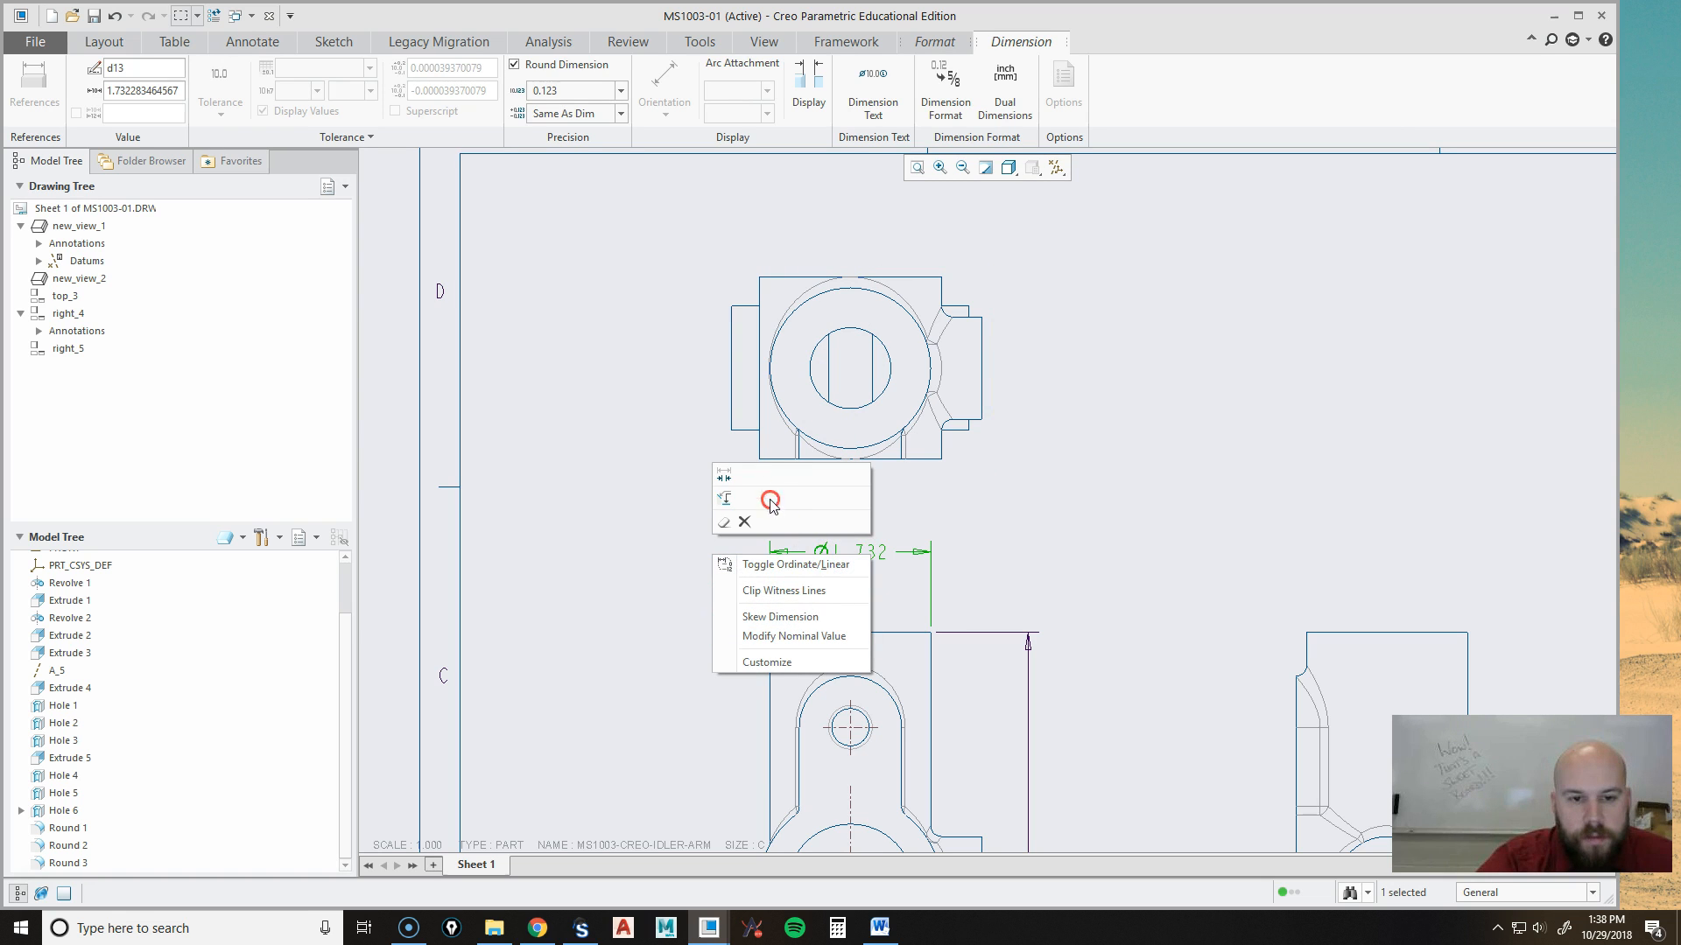
{"action": "left_click", "coordinate": [725, 495]}
{"action": "left_click", "coordinate": [812, 409]}
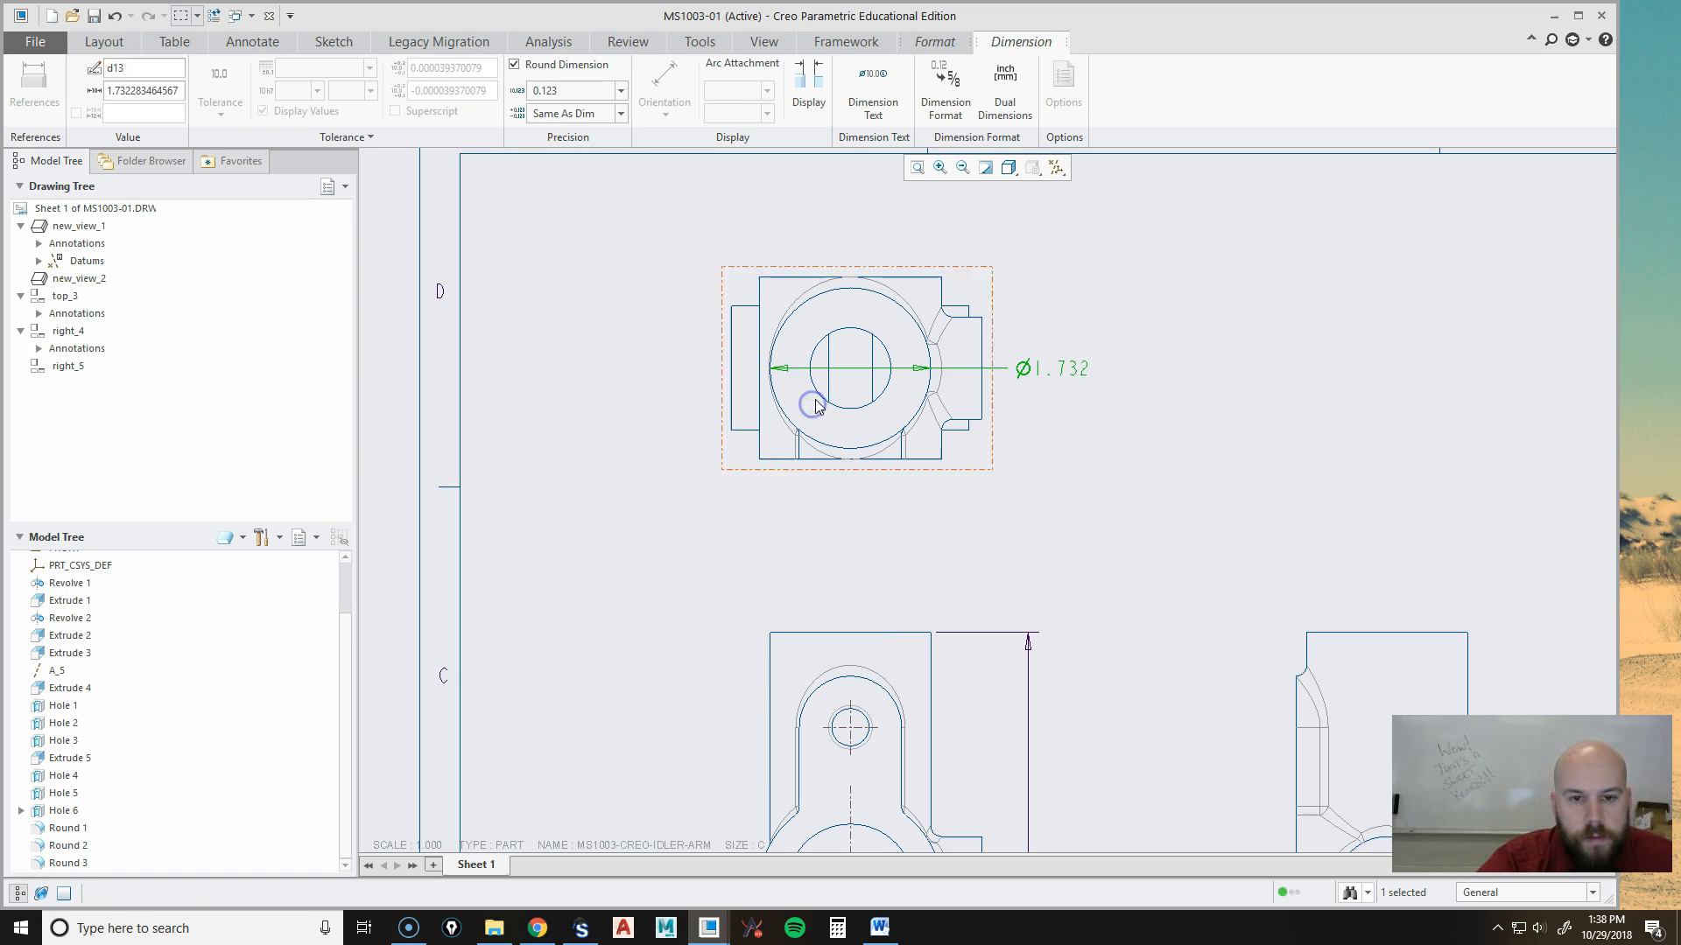
{"action": "left_click_drag", "start_coordinate": [1064, 366], "coordinate": [831, 235]}
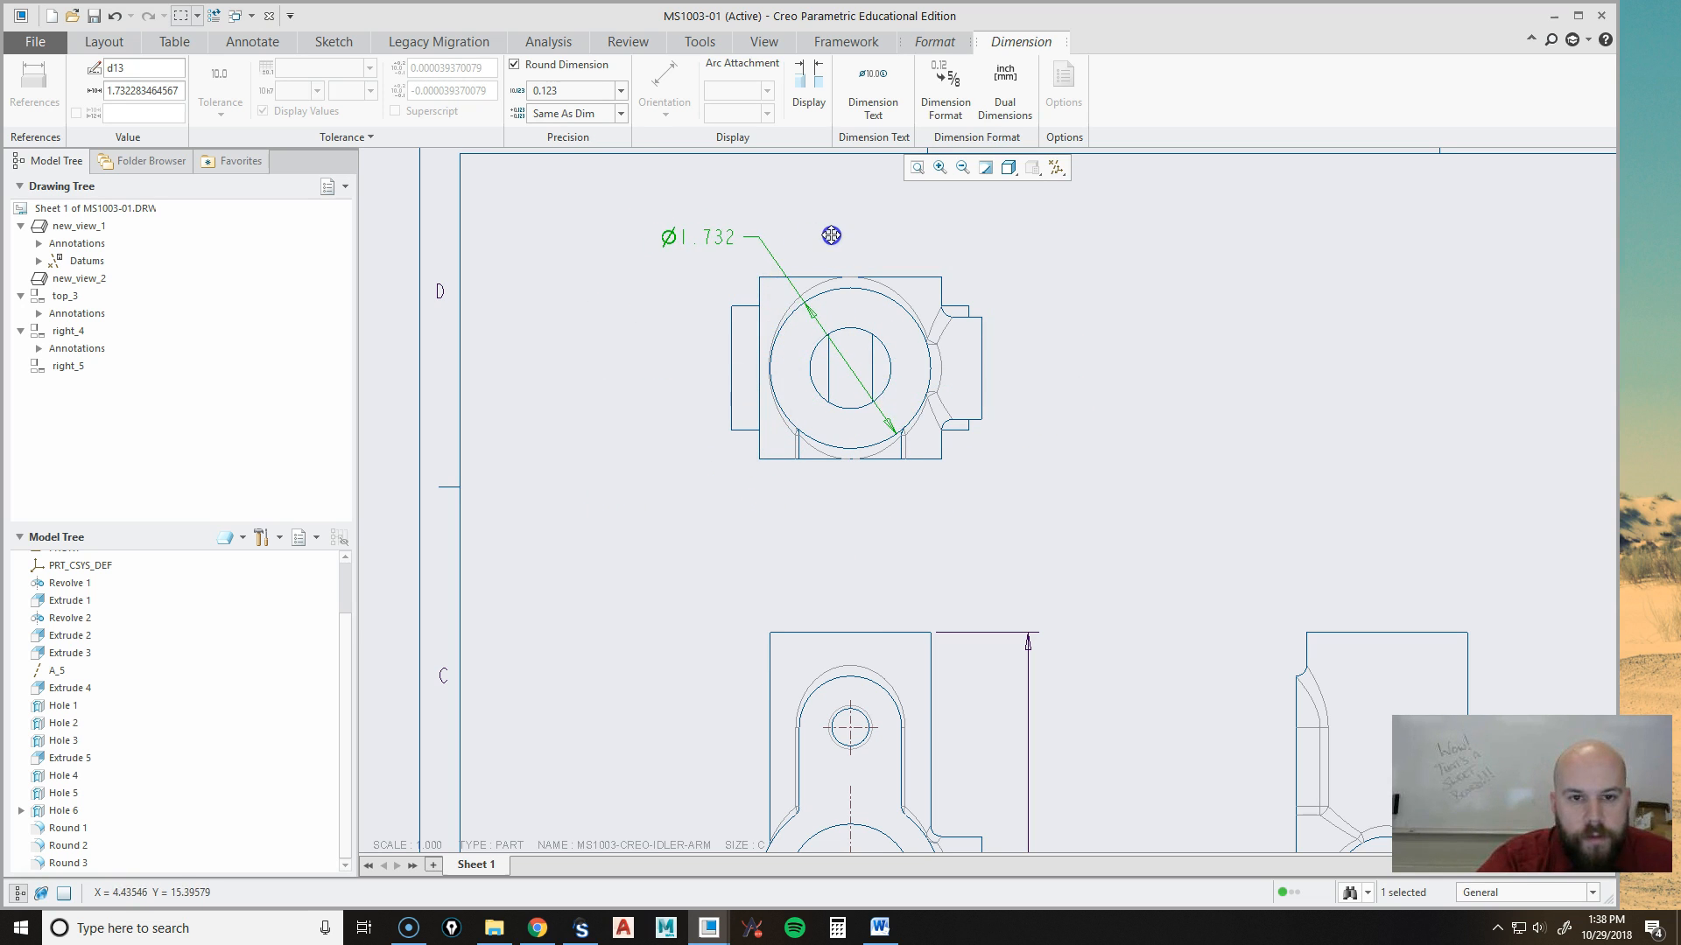
Place Revolve 2's height dimension left of the front view, outside the center distance dimension, and bring the latter closer to the part.
{"action": "scroll", "coordinate": [1166, 443], "scroll_direction": "up", "scroll_amount": 2}
{"action": "middle_click_drag", "start_coordinate": [1260, 476], "coordinate": [965, 369]}
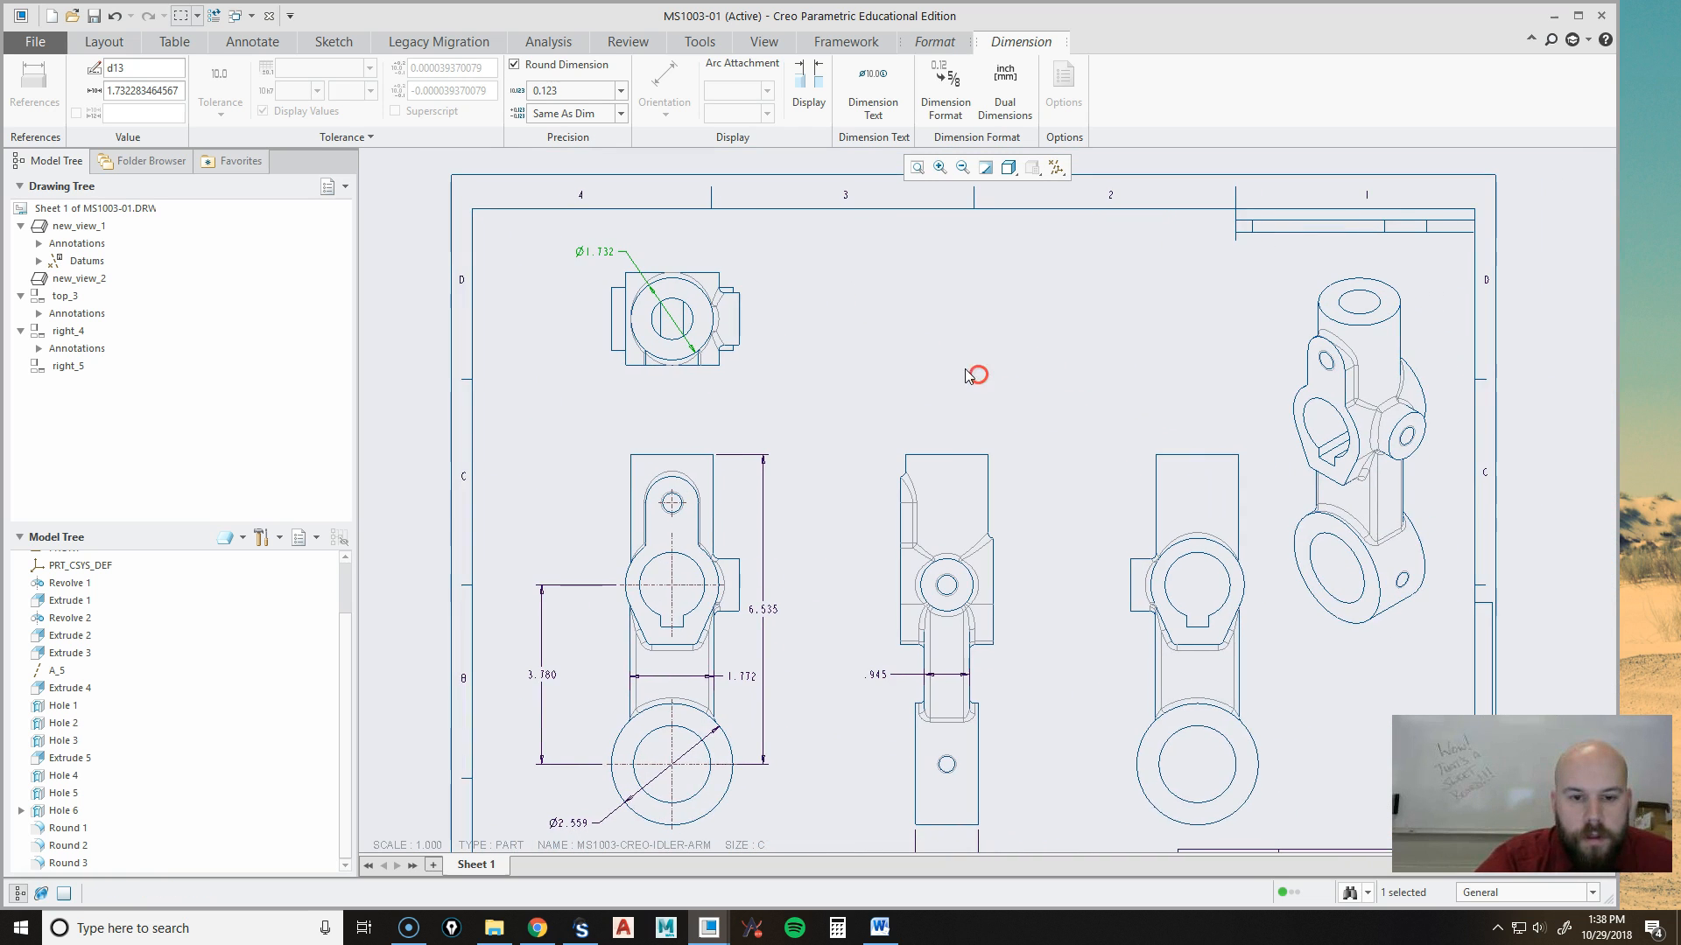
{"action": "middle_click_drag", "start_coordinate": [1103, 604], "coordinate": [1110, 555]}
{"action": "scroll", "coordinate": [745, 611], "scroll_direction": "up", "scroll_amount": 2}
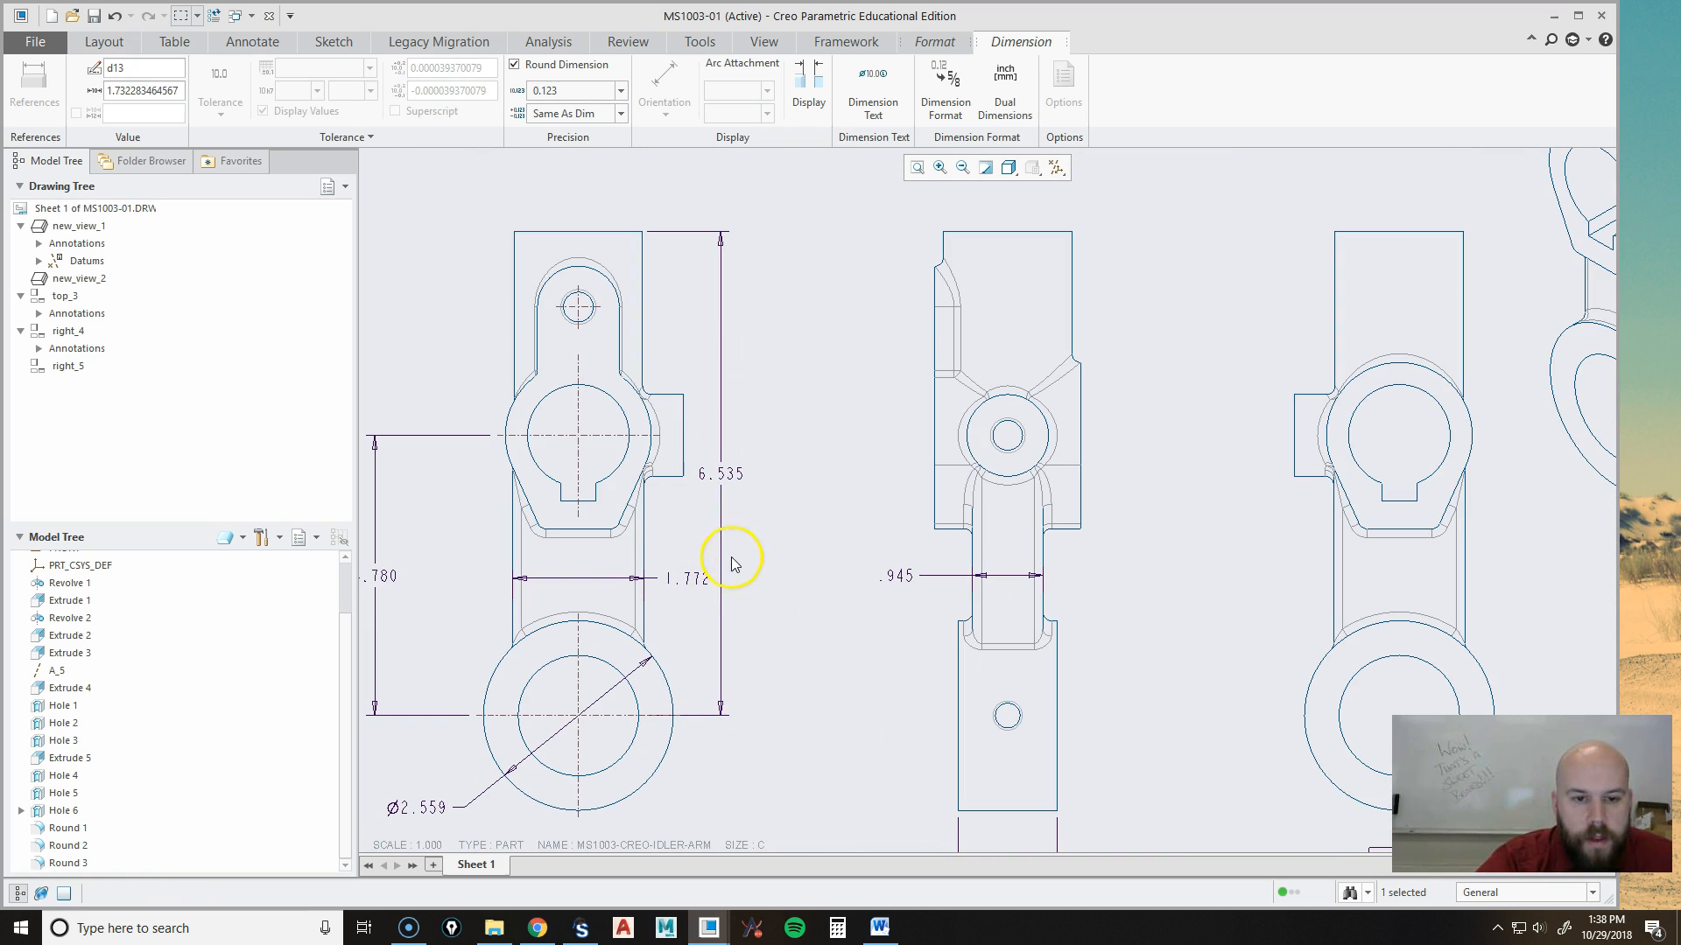
{"action": "left_click", "coordinate": [723, 480]}
{"action": "middle_click_drag", "start_coordinate": [804, 562], "coordinate": [1046, 598]}
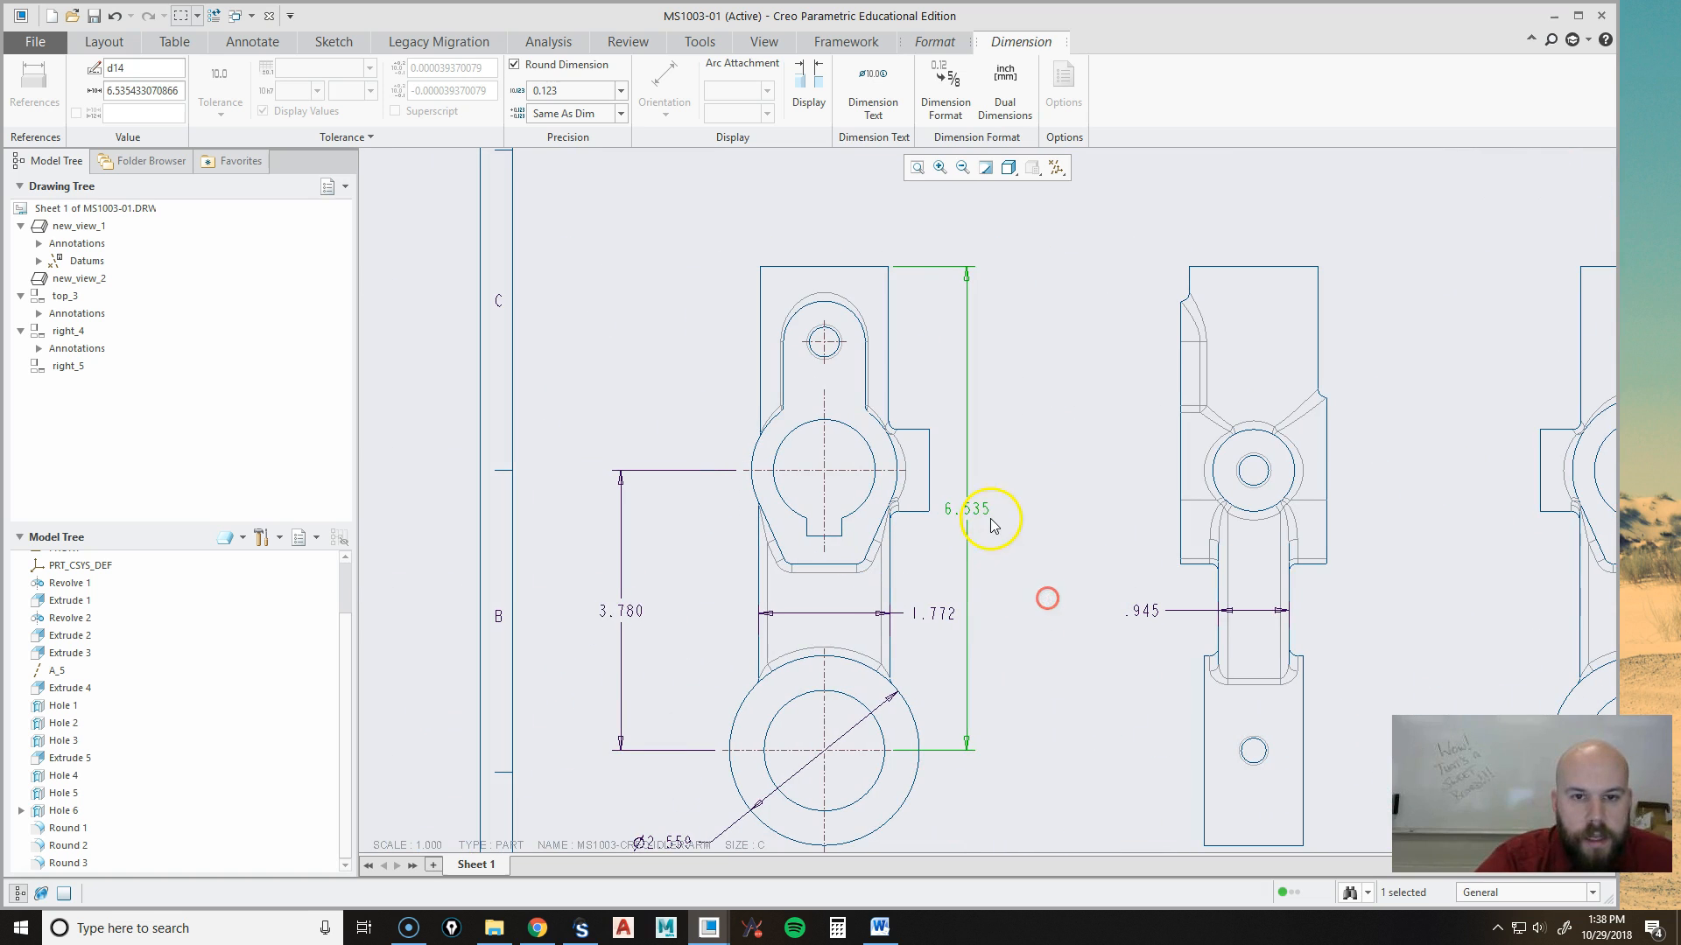
{"action": "left_click_drag", "start_coordinate": [974, 509], "coordinate": [561, 528]}
{"action": "left_click", "coordinate": [626, 612]}
{"action": "left_click_drag", "start_coordinate": [626, 612], "coordinate": [682, 610]}
{"action": "left_click", "coordinate": [555, 508]}
{"action": "left_click_drag", "start_coordinate": [555, 507], "coordinate": [608, 509]}
Shorten both extension lines of Revolve 2's height dimension so they end just left of the front view's outline.
{"action": "left_click_drag", "start_coordinate": [887, 267], "coordinate": [802, 280]}
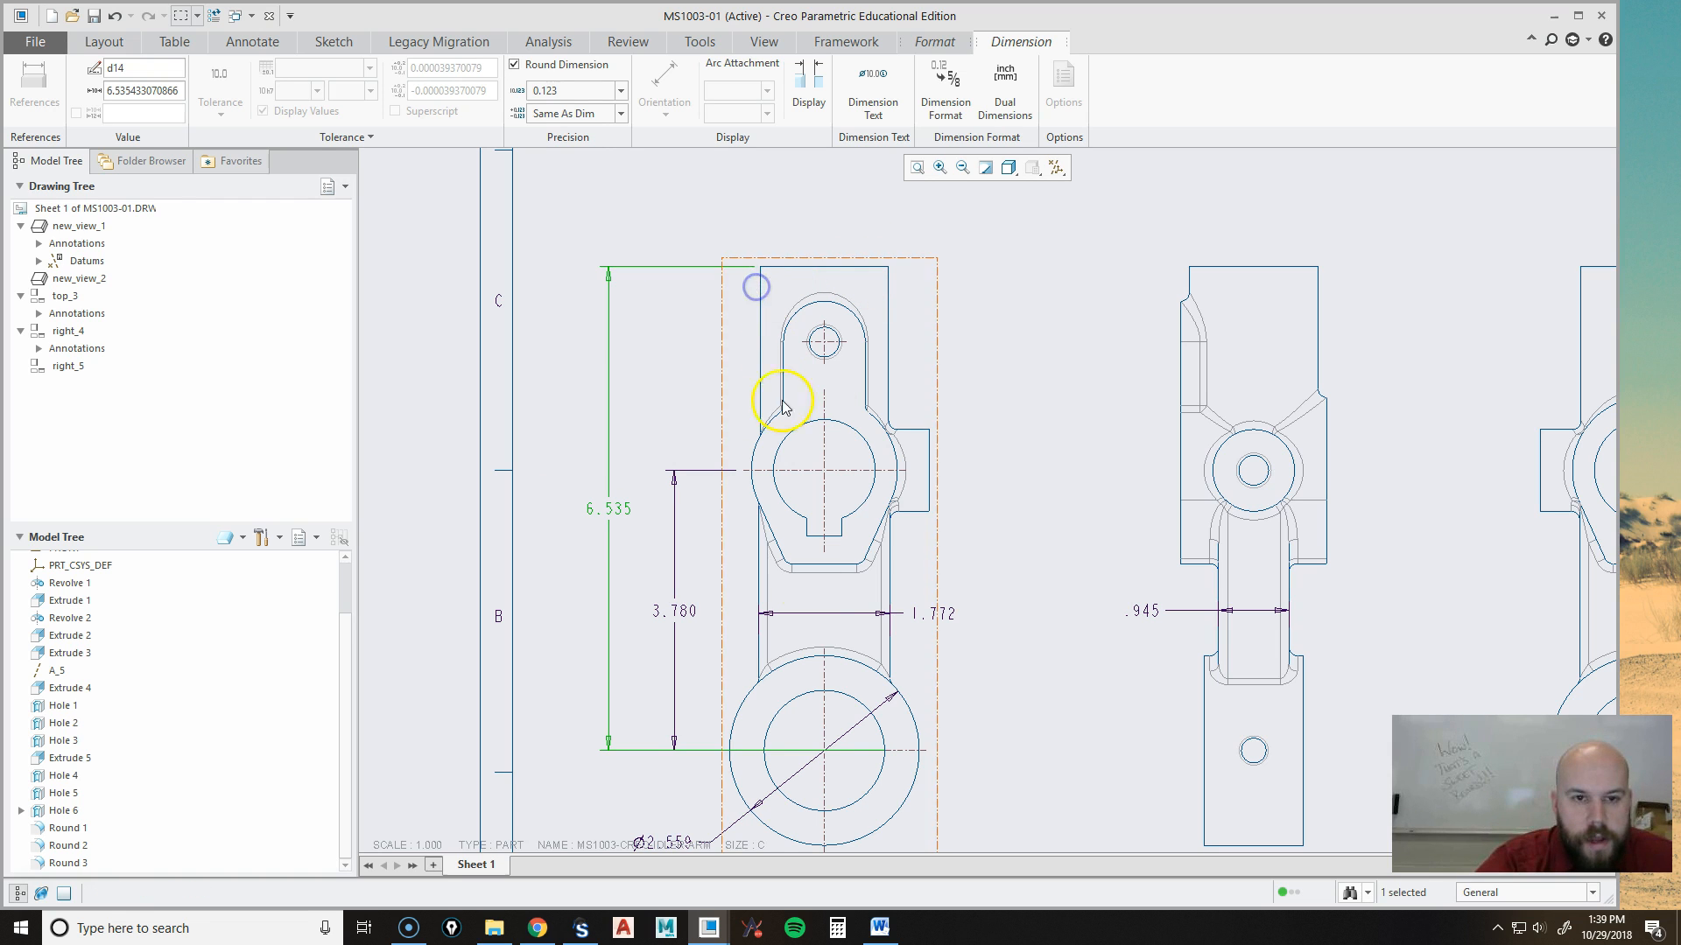
{"action": "left_click_drag", "start_coordinate": [885, 753], "coordinate": [777, 758]}
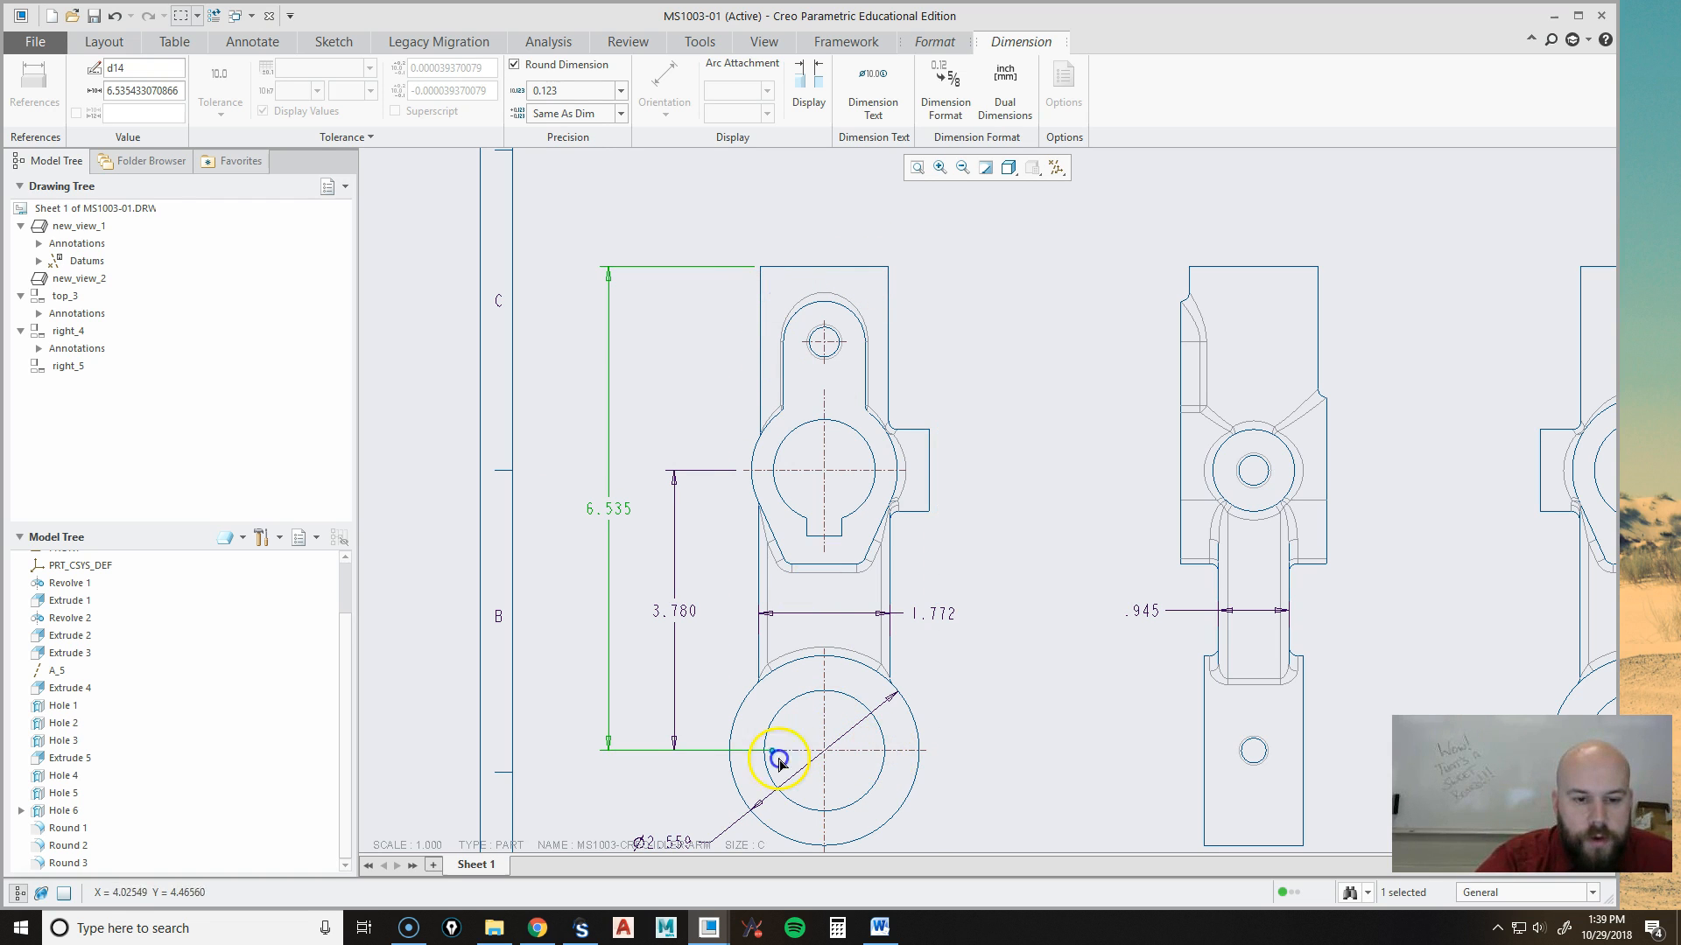
{"action": "left_click", "coordinate": [1086, 593]}
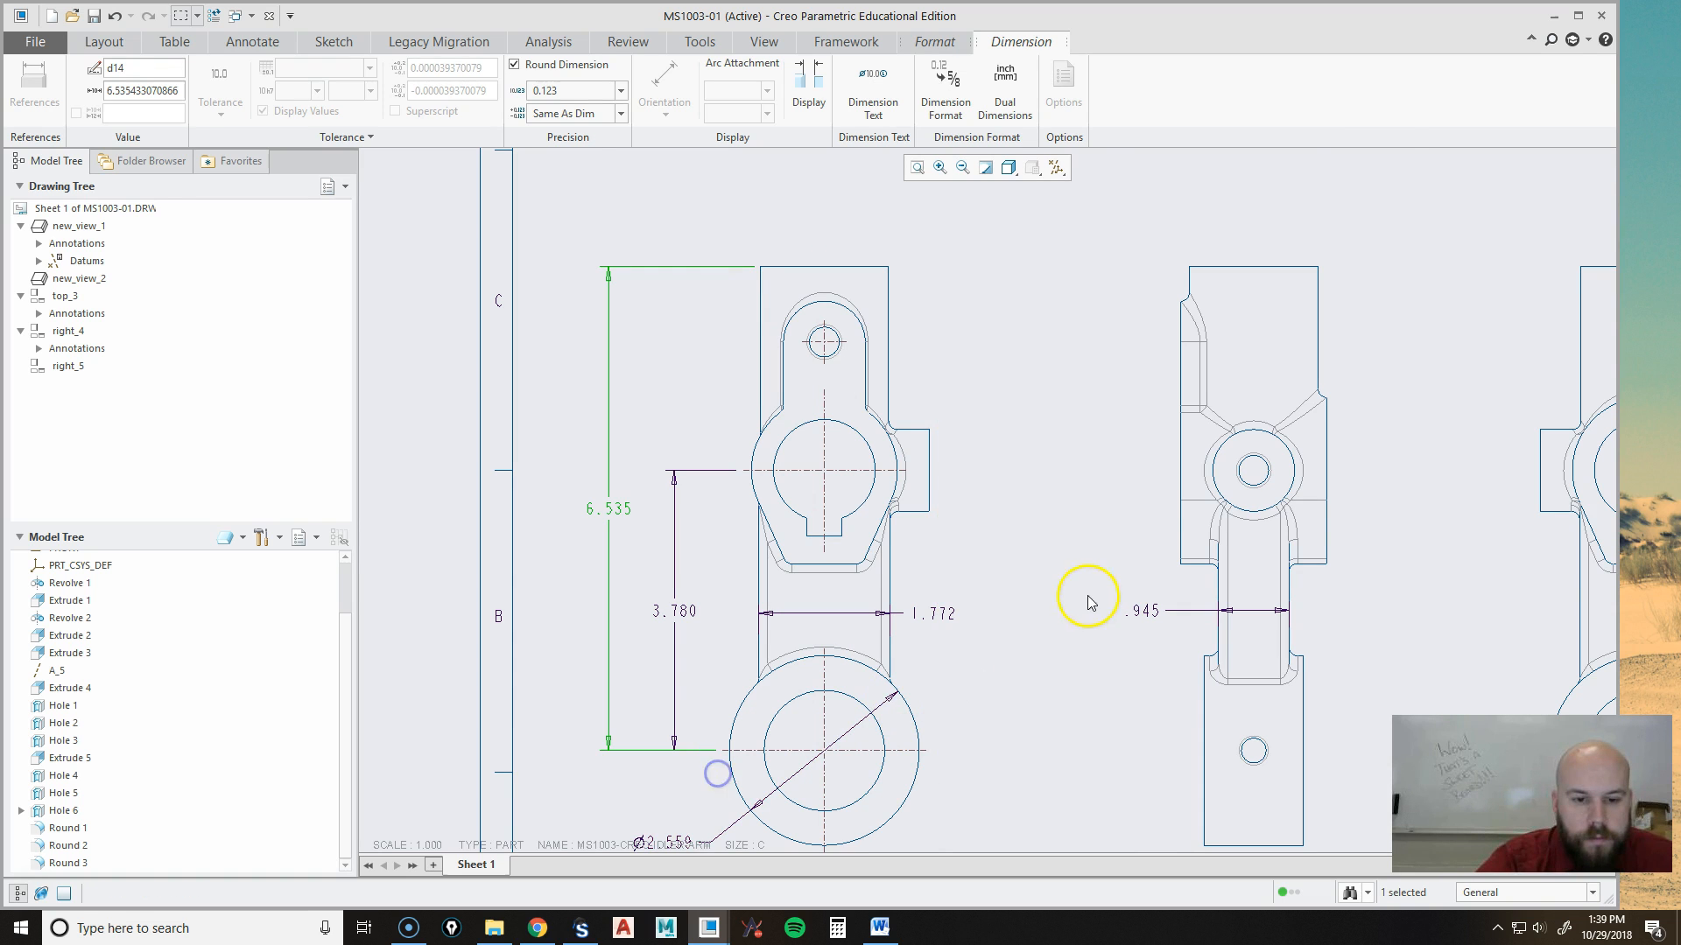
{"action": "scroll", "coordinate": [1032, 695], "scroll_direction": "down", "scroll_amount": 4}
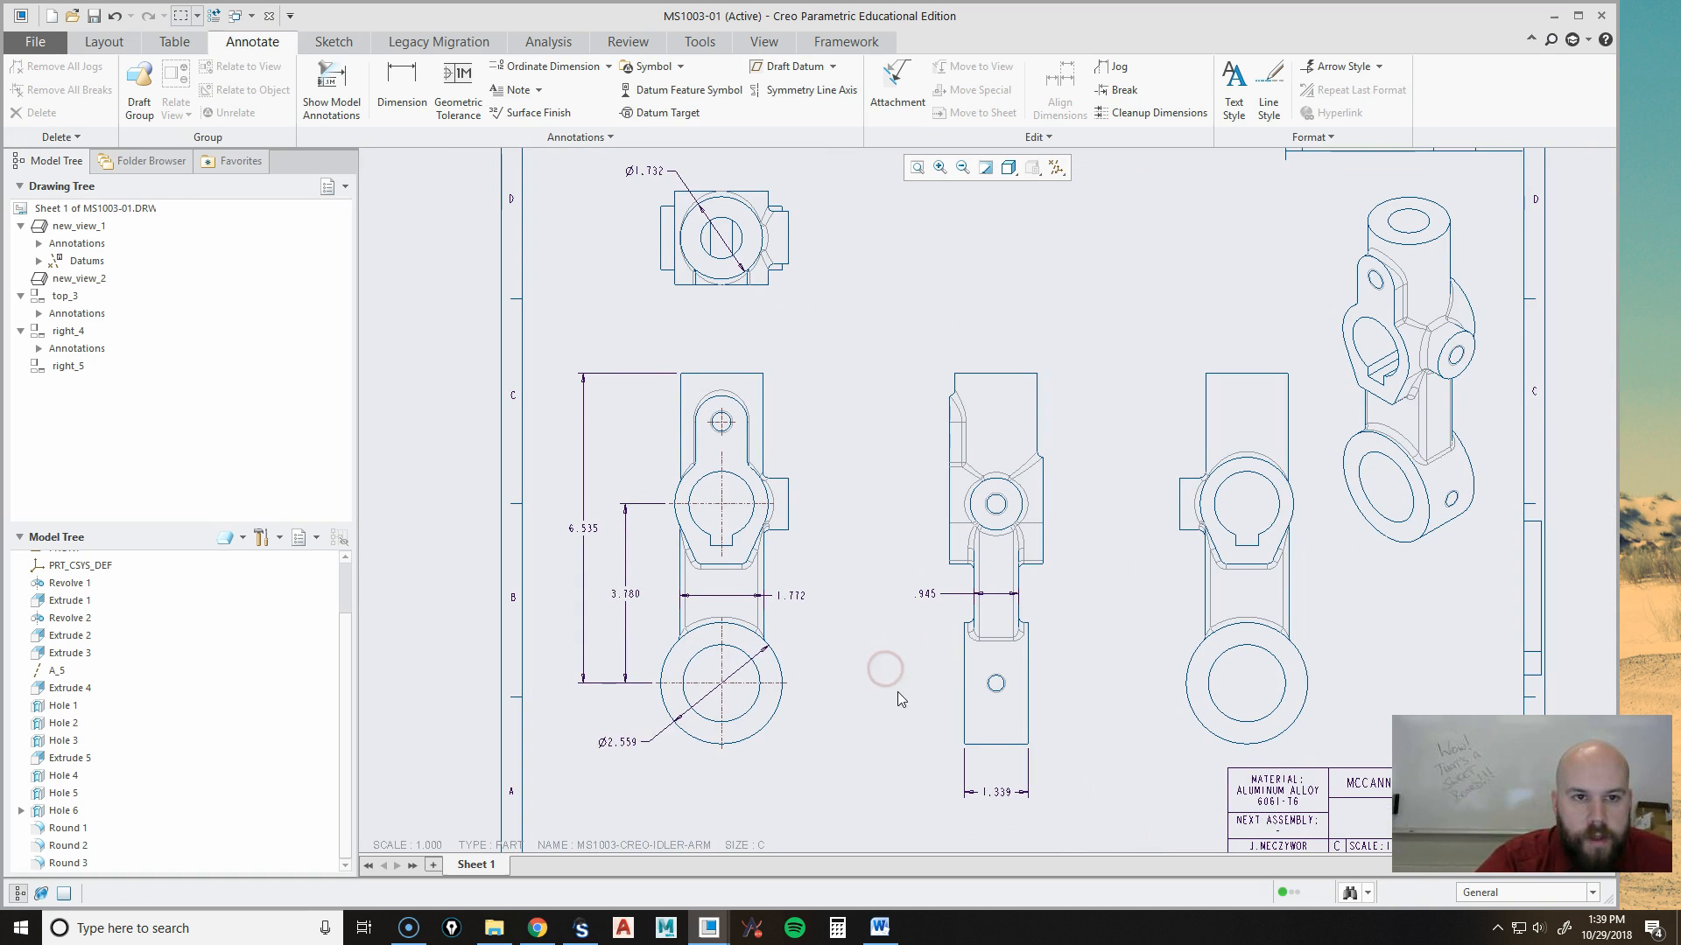
Show all four model dimensions of Extrude 2: its radius, bottom flat width, center-to-flat height and depth.
{"action": "middle_click_drag", "start_coordinate": [897, 692], "coordinate": [878, 720]}
{"action": "left_click", "coordinate": [917, 167]}
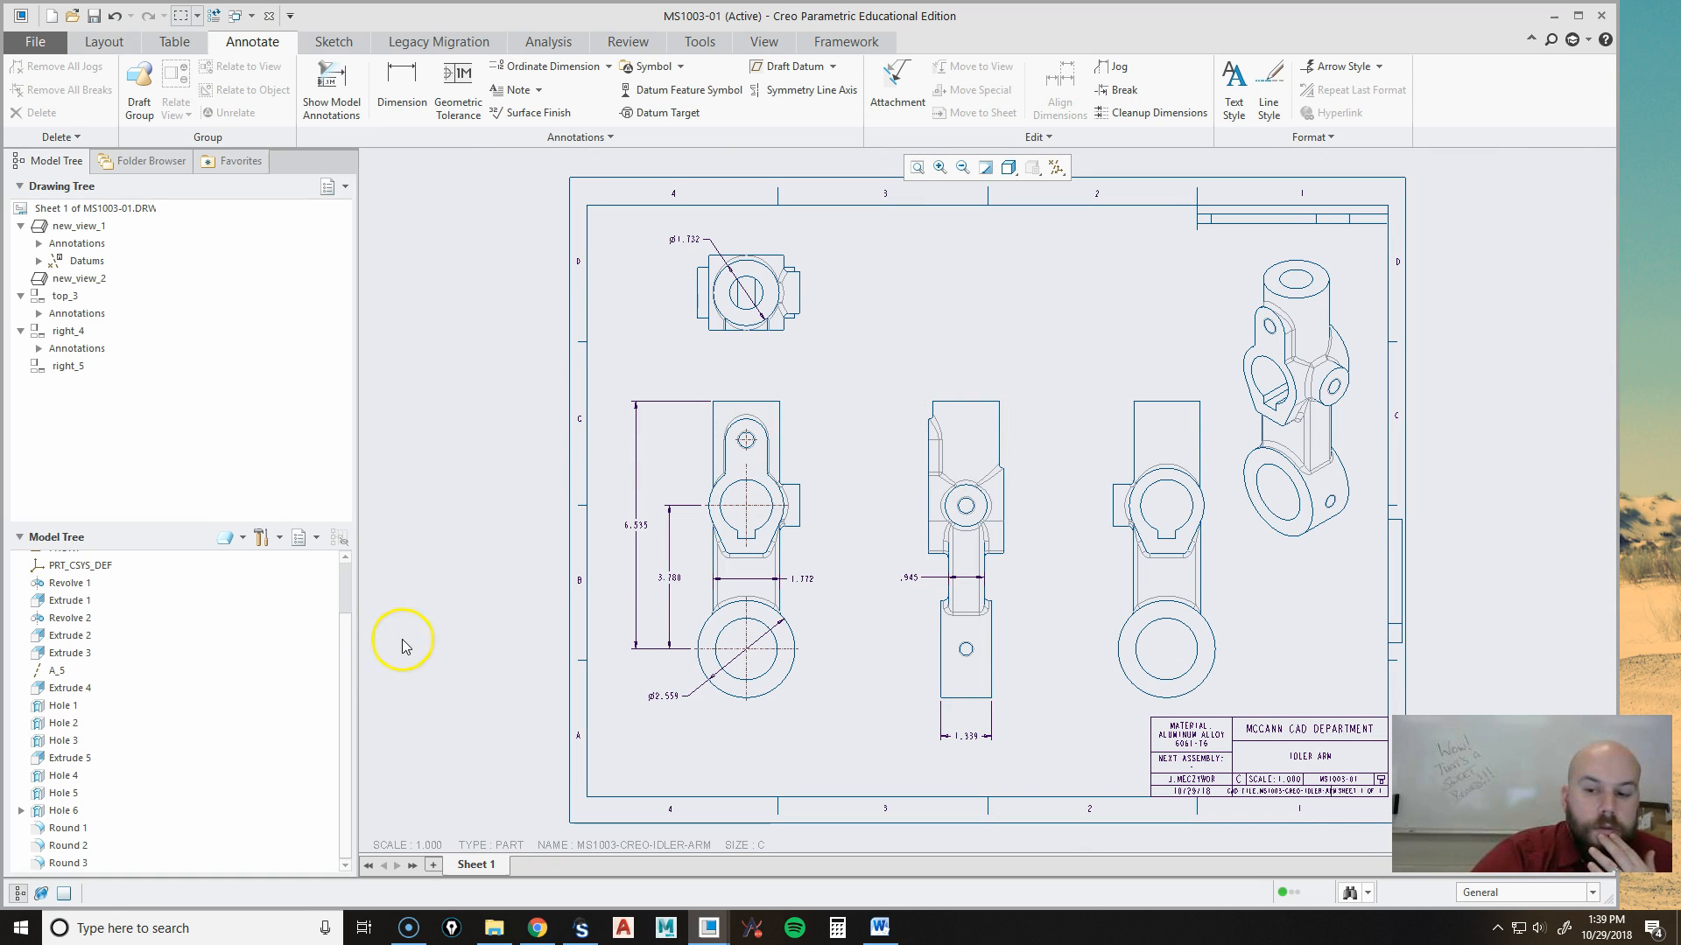
{"action": "left_click", "coordinate": [331, 98]}
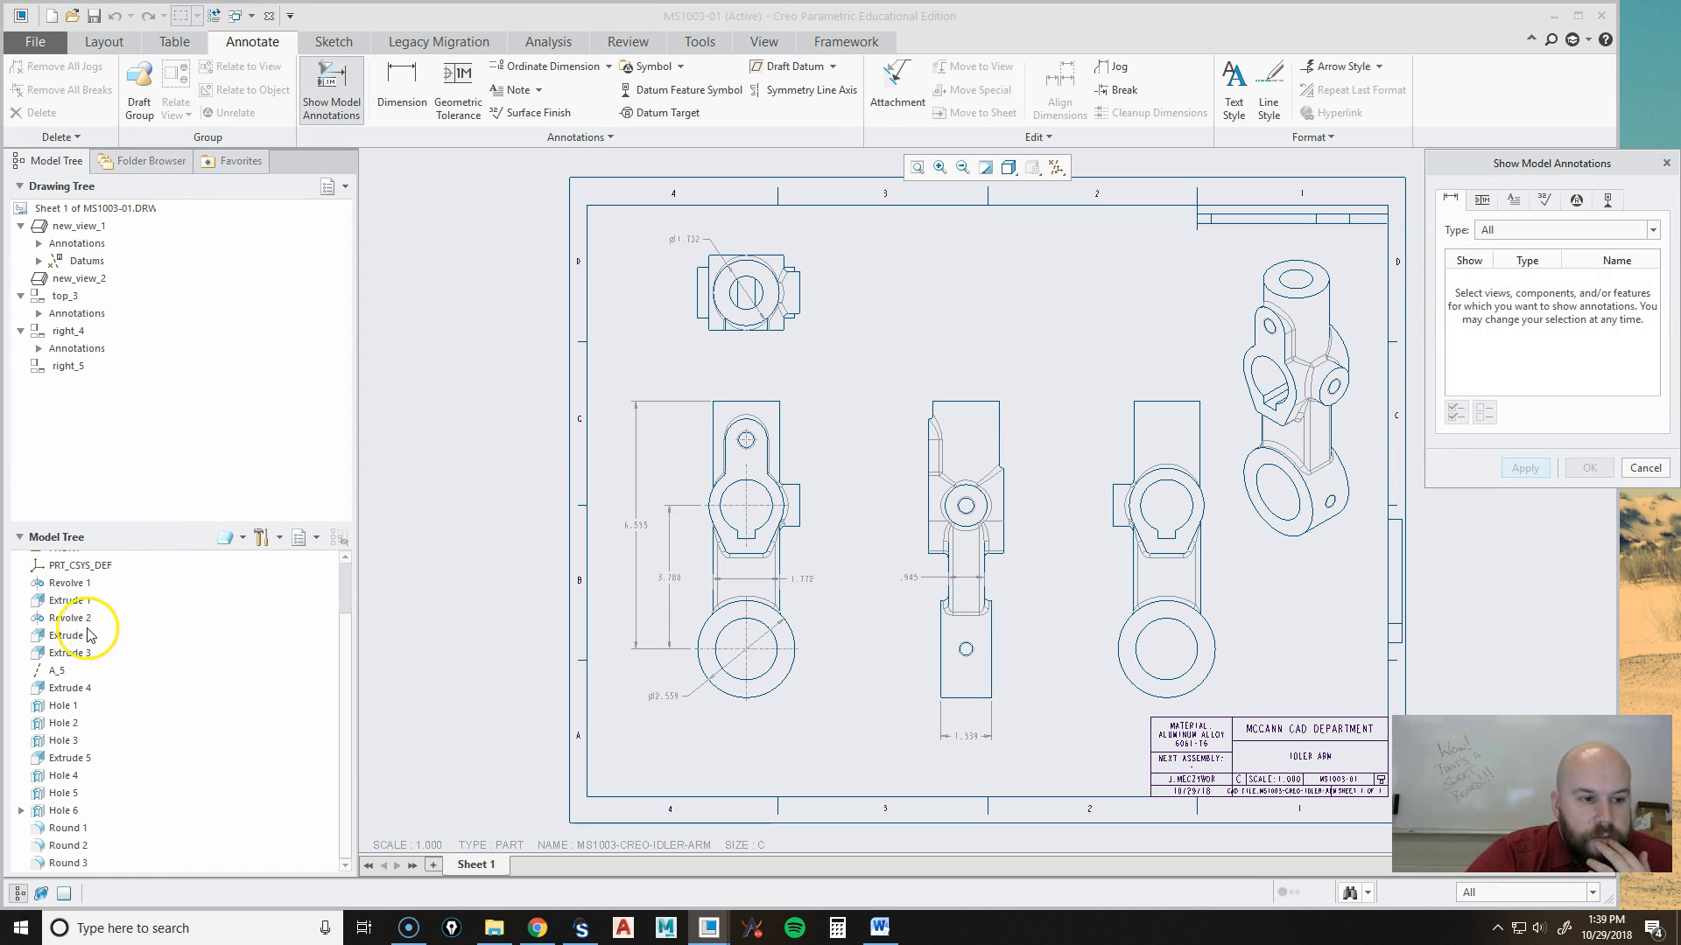
{"action": "left_click", "coordinate": [70, 636]}
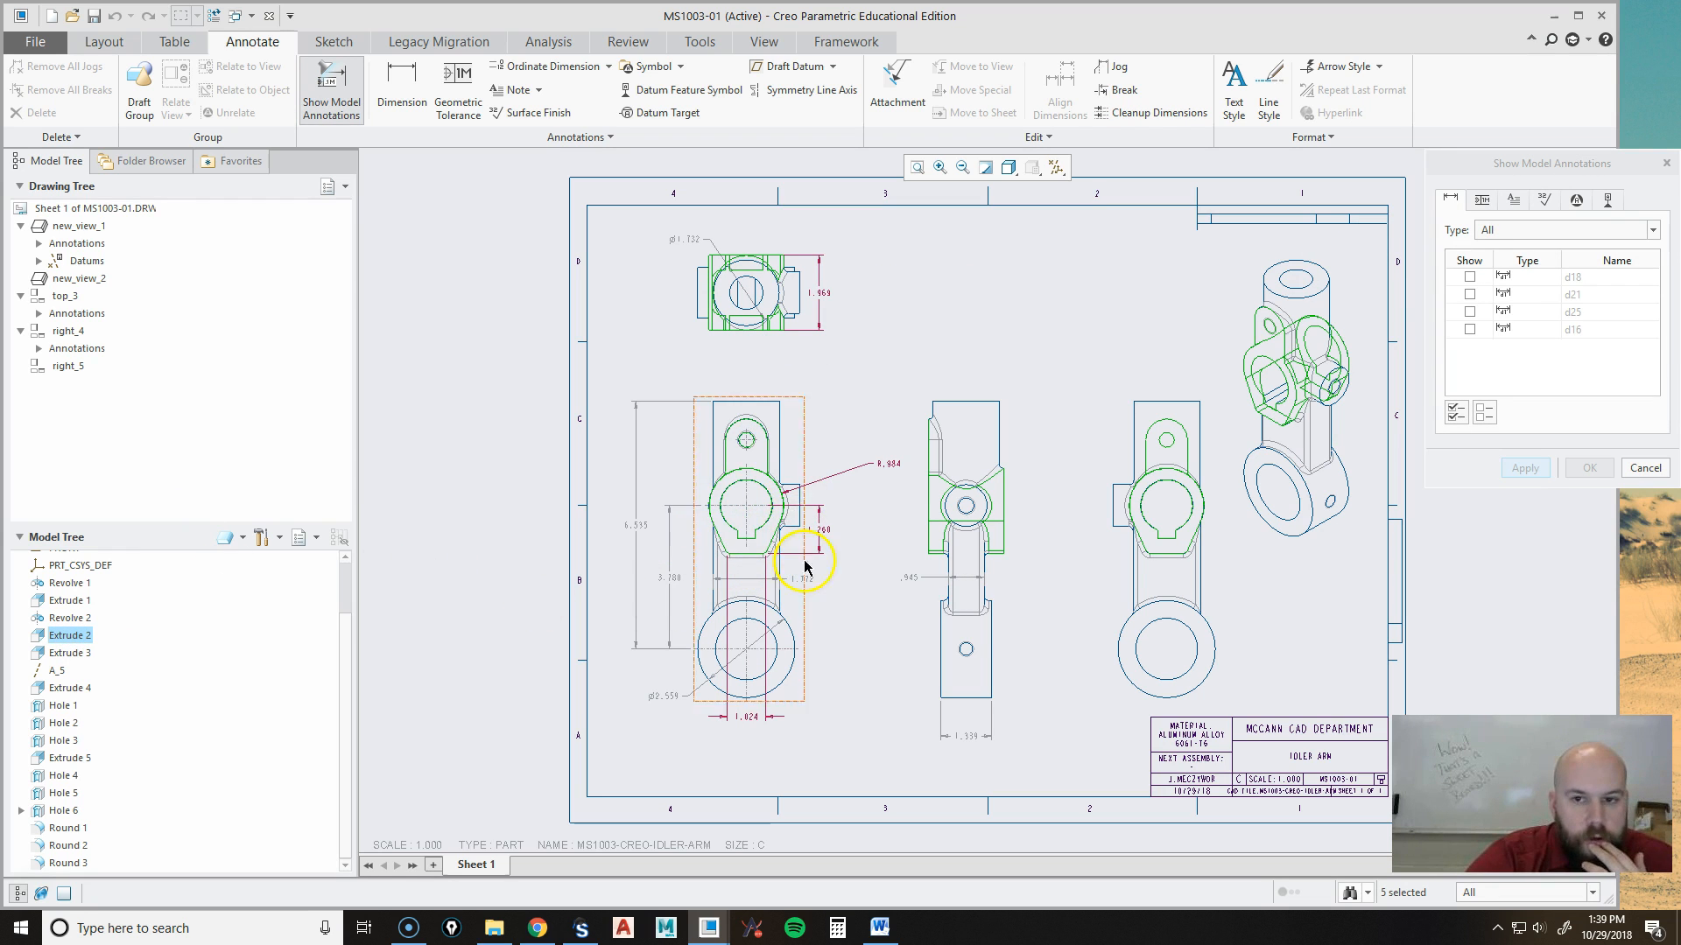
{"action": "scroll", "coordinate": [870, 568], "scroll_direction": "down", "scroll_amount": 2}
{"action": "mouse_move", "coordinate": [826, 602]}
{"action": "middle_mouse_down"}
{"action": "mouse_move", "coordinate": [838, 714]}
{"action": "mouse_move", "coordinate": [859, 653]}
{"action": "mouse_move", "coordinate": [968, 574]}
{"action": "middle_mouse_up"}
{"action": "scroll", "coordinate": [839, 716], "scroll_direction": "up", "scroll_amount": 1}
{"action": "scroll", "coordinate": [823, 536], "scroll_direction": "down", "scroll_amount": 2}
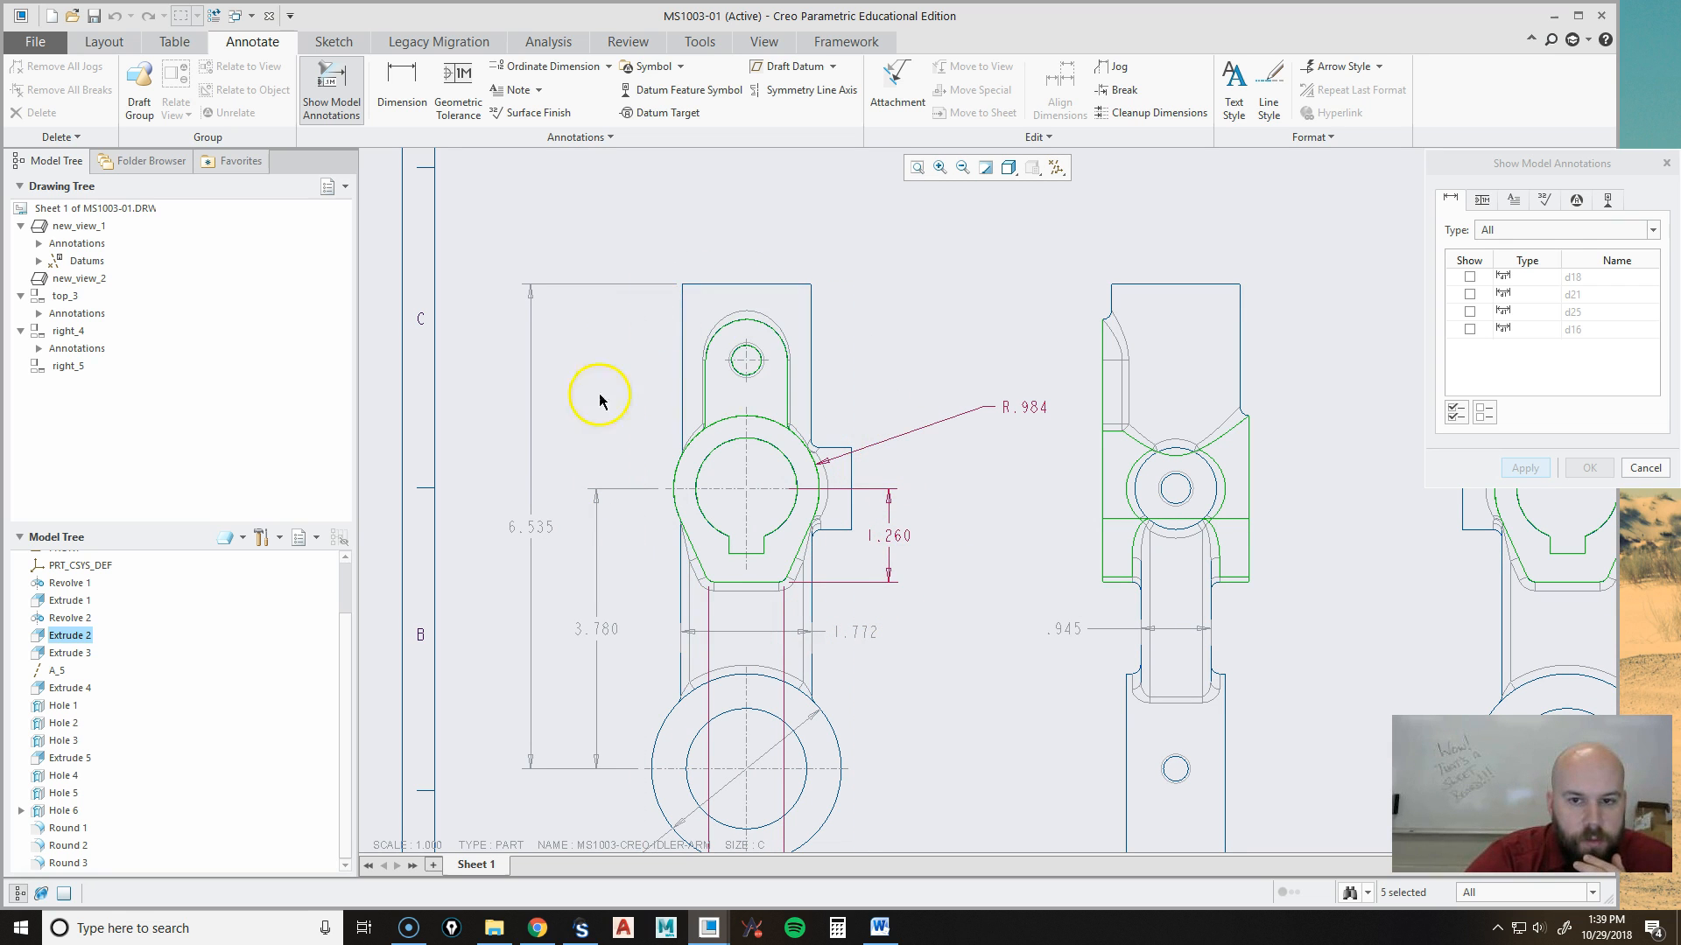
{"action": "scroll", "coordinate": [827, 620], "scroll_direction": "up", "scroll_amount": 2}
{"action": "middle_click_drag", "start_coordinate": [933, 664], "coordinate": [888, 551]}
{"action": "left_click", "coordinate": [726, 743]}
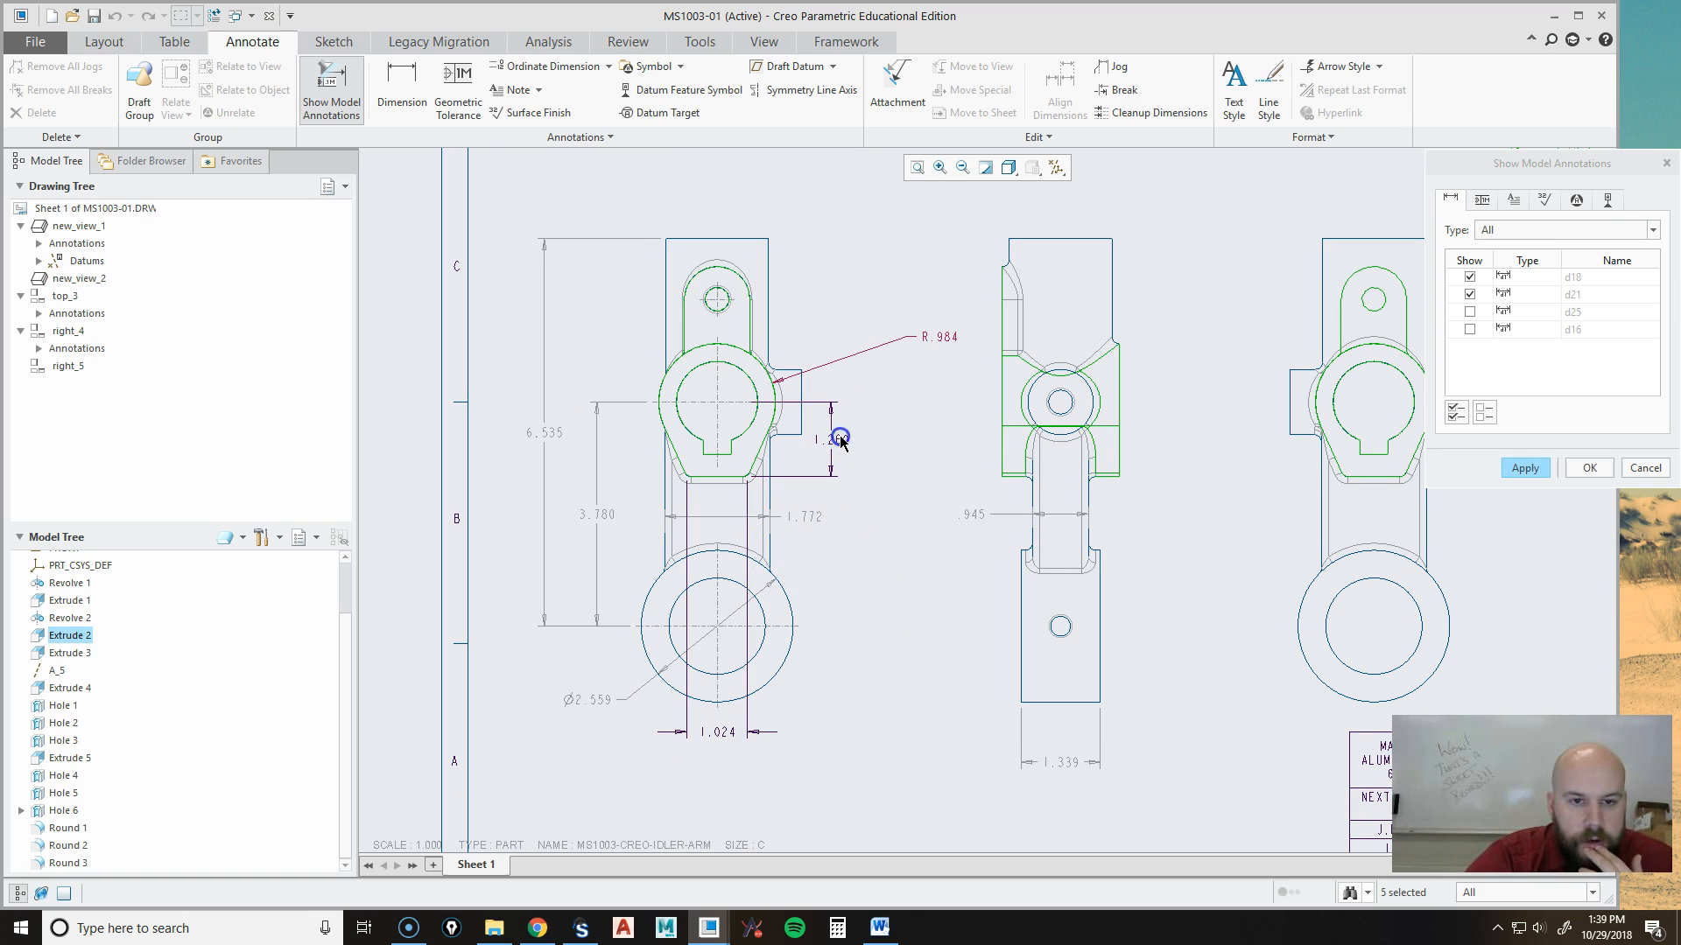
{"action": "left_click", "coordinate": [944, 343]}
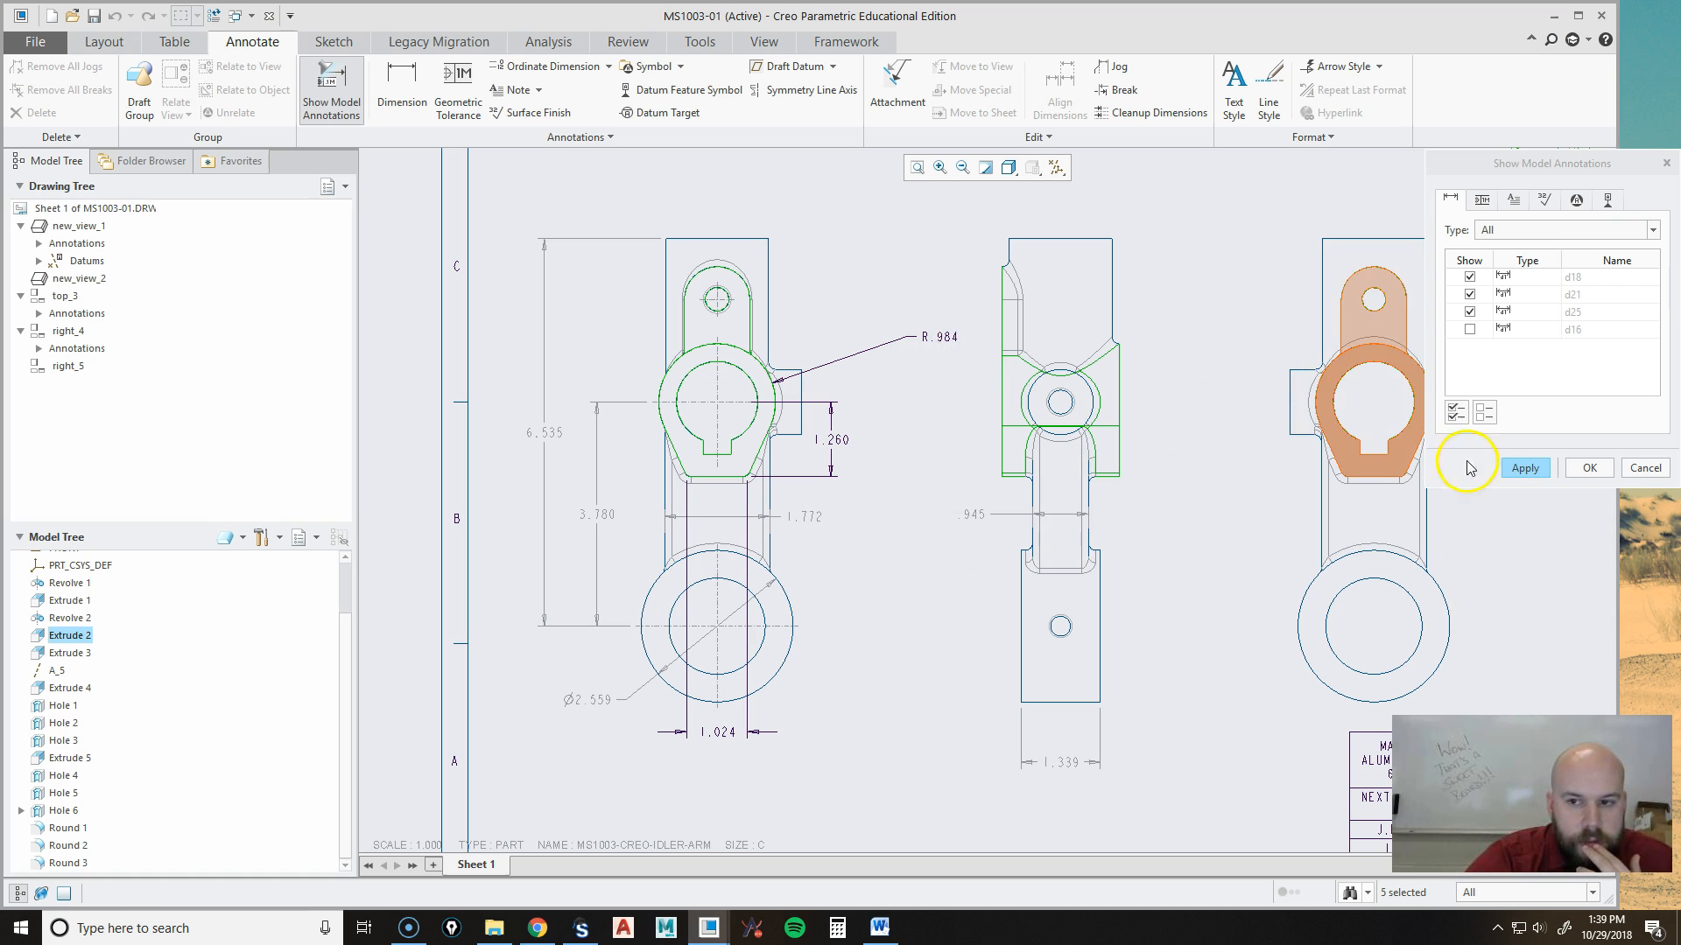
{"action": "scroll", "coordinate": [889, 611], "scroll_direction": "down", "scroll_amount": 2}
{"action": "scroll", "coordinate": [901, 525], "scroll_direction": "down", "scroll_amount": 1}
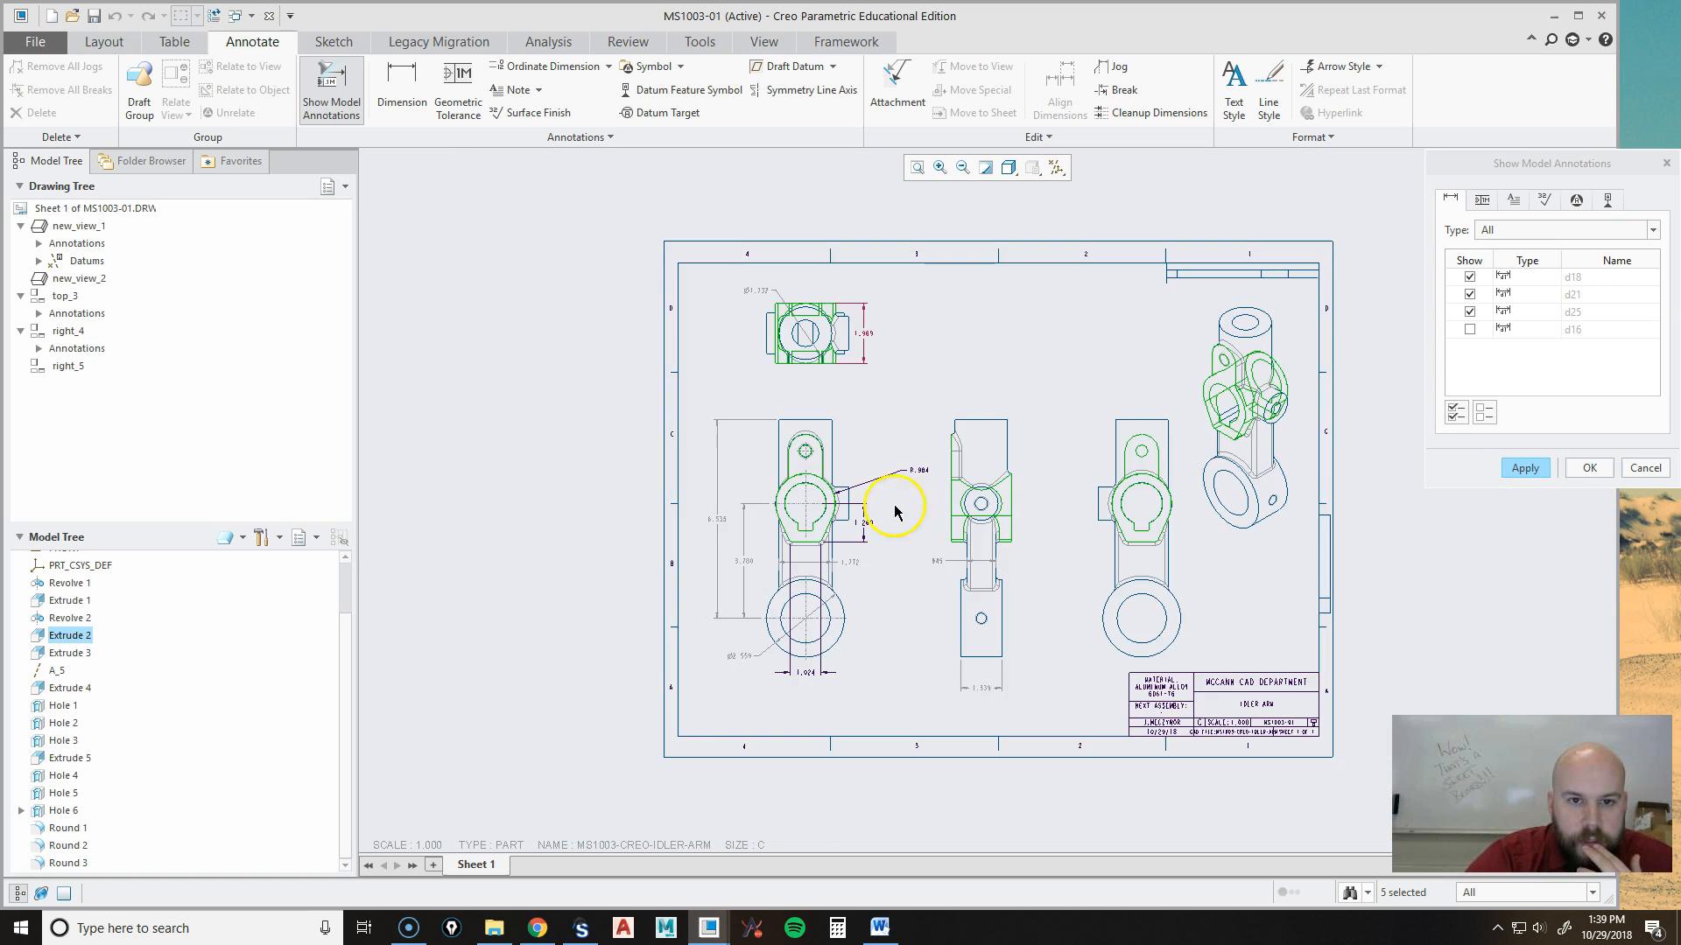
{"action": "scroll", "coordinate": [892, 344], "scroll_direction": "up", "scroll_amount": 2}
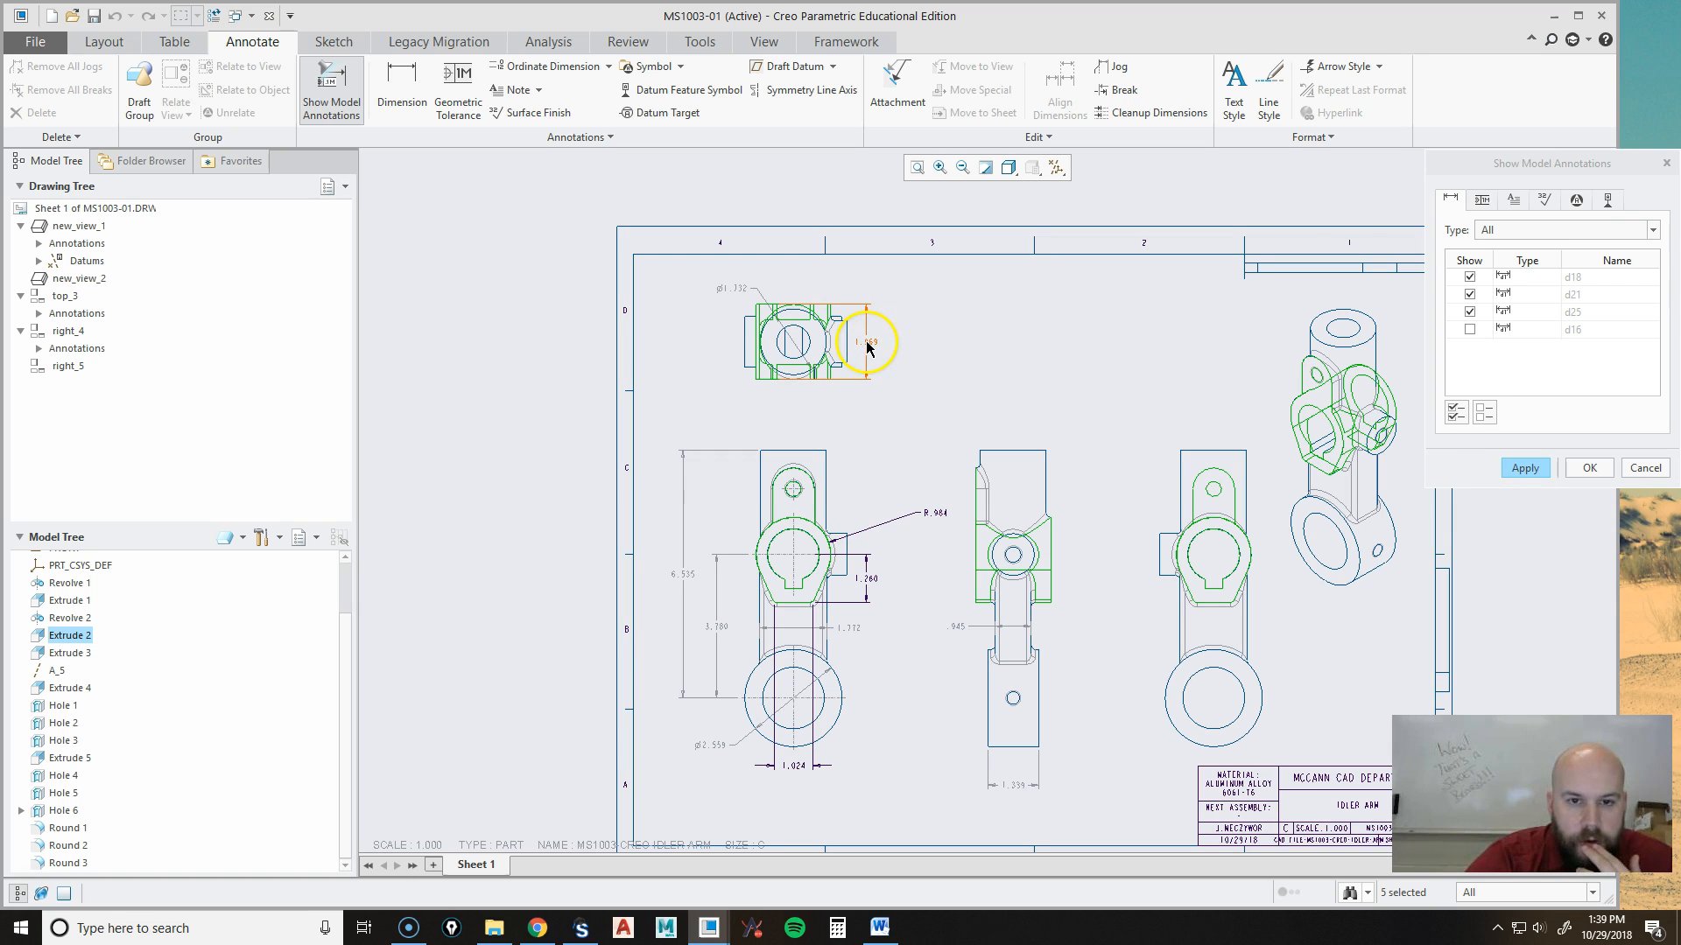
{"action": "left_click", "coordinate": [1590, 467]}
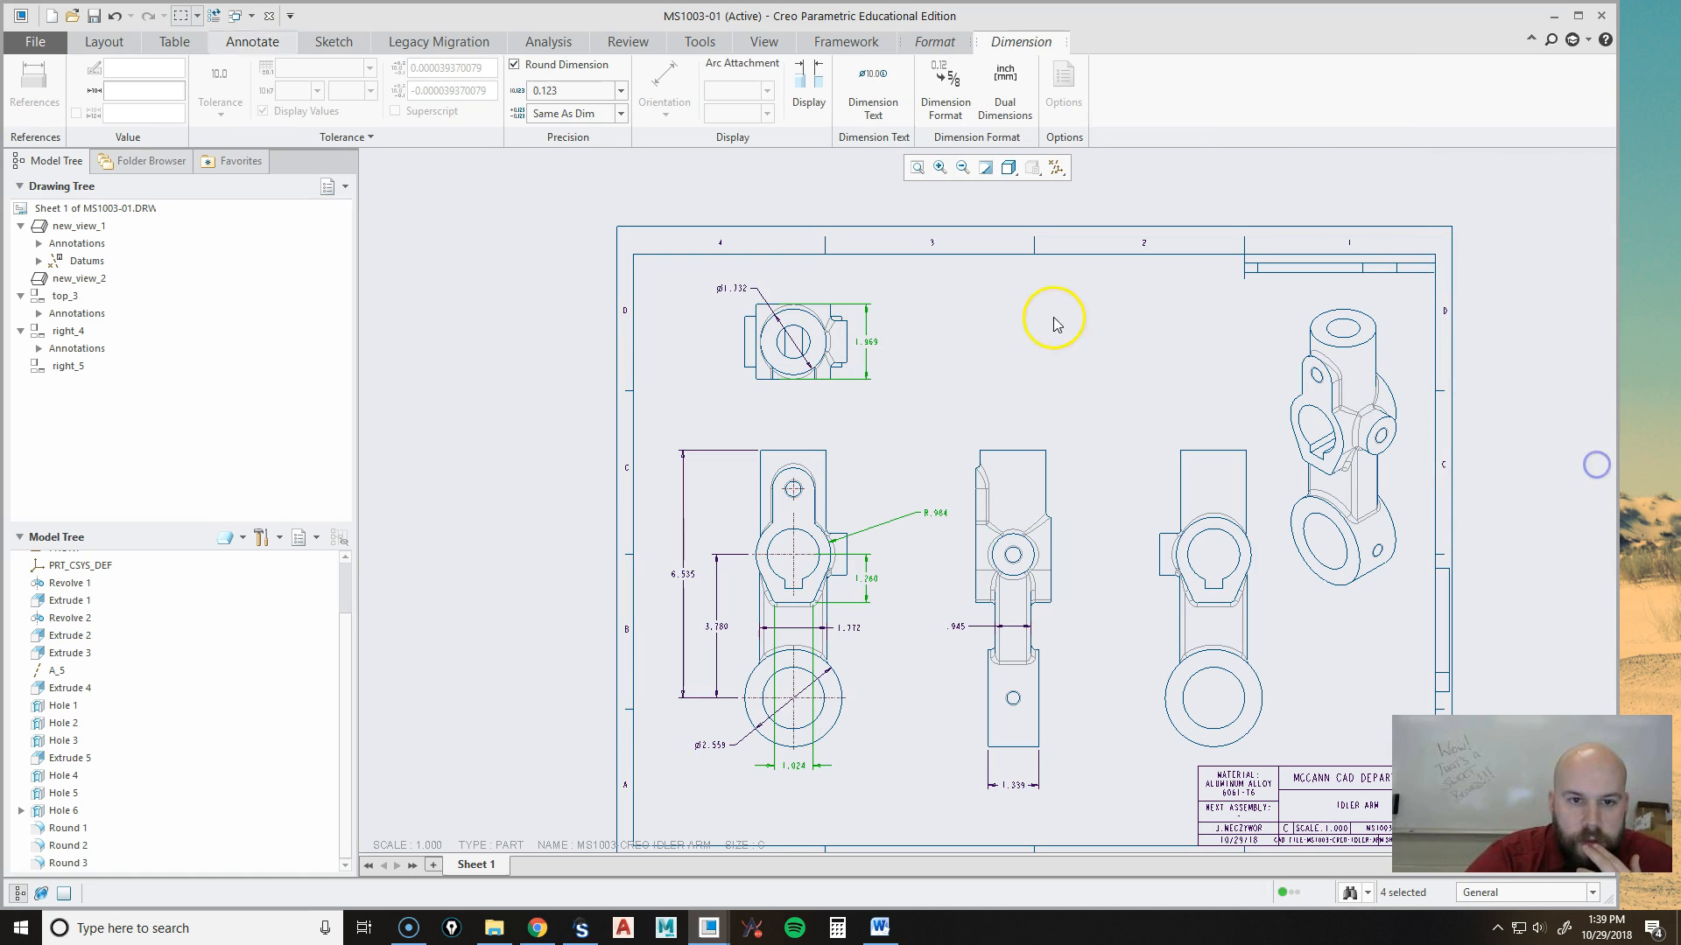
{"action": "left_click", "coordinate": [951, 353]}
Move Extrude 2's depth dimension from the top view to the adjacent side view and place it above that view.
{"action": "scroll", "coordinate": [919, 346], "scroll_direction": "up", "scroll_amount": 2}
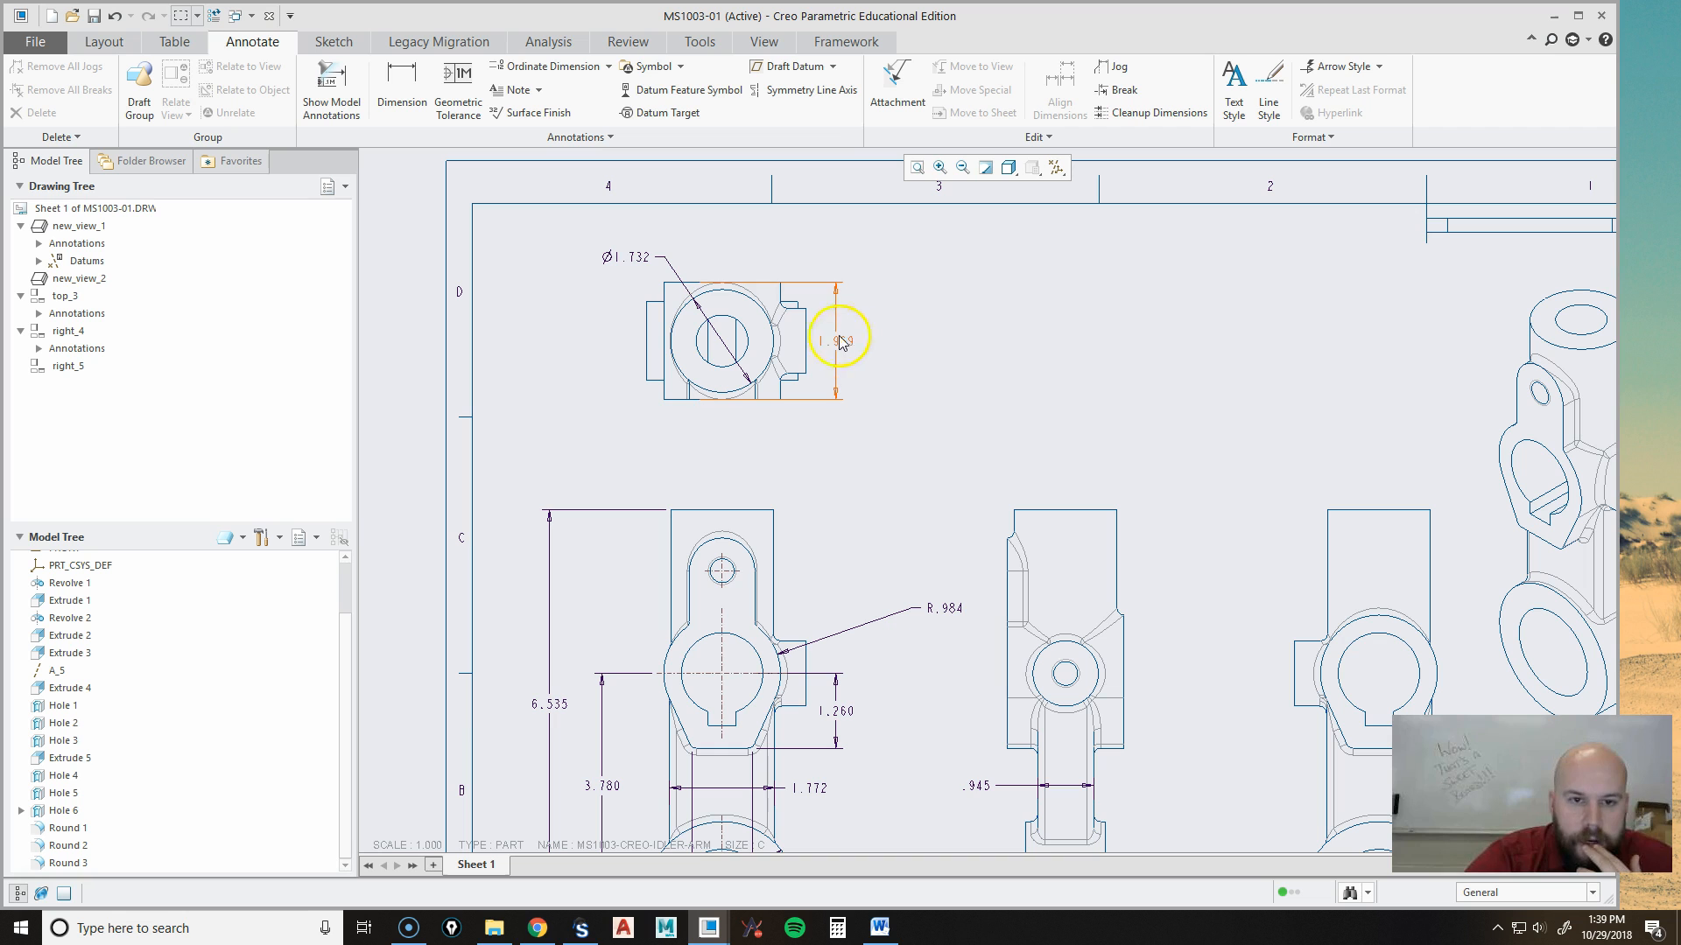
{"action": "left_click", "coordinate": [843, 342]}
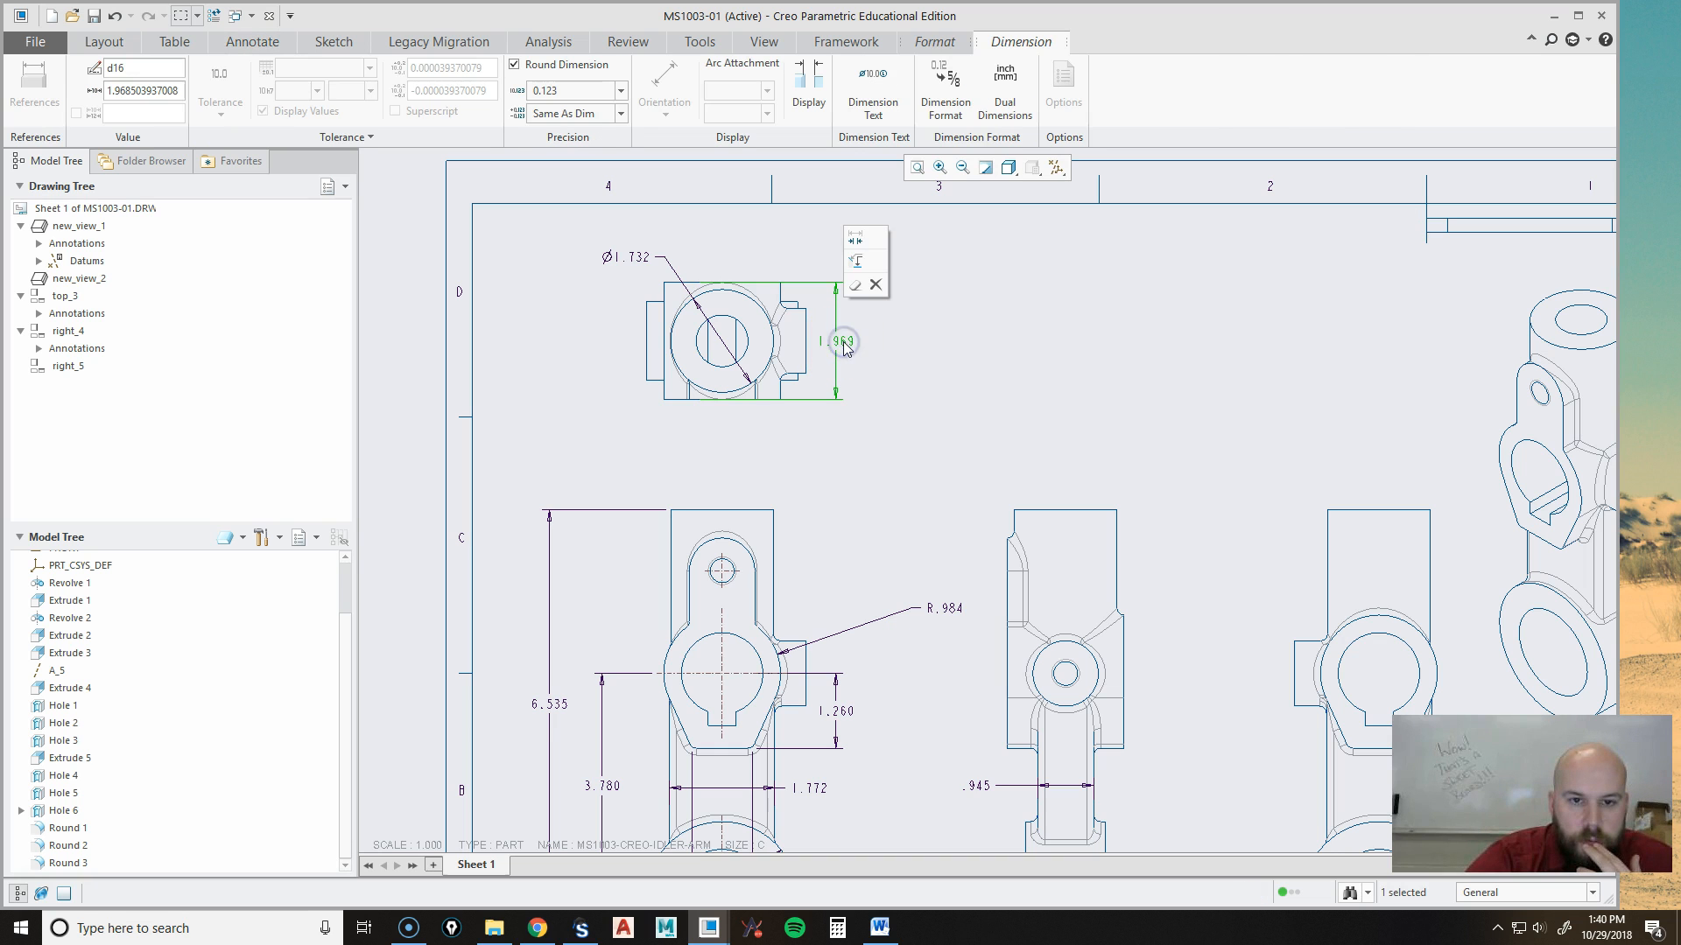
{"action": "left_click", "coordinate": [856, 262]}
{"action": "left_click", "coordinate": [1057, 556]}
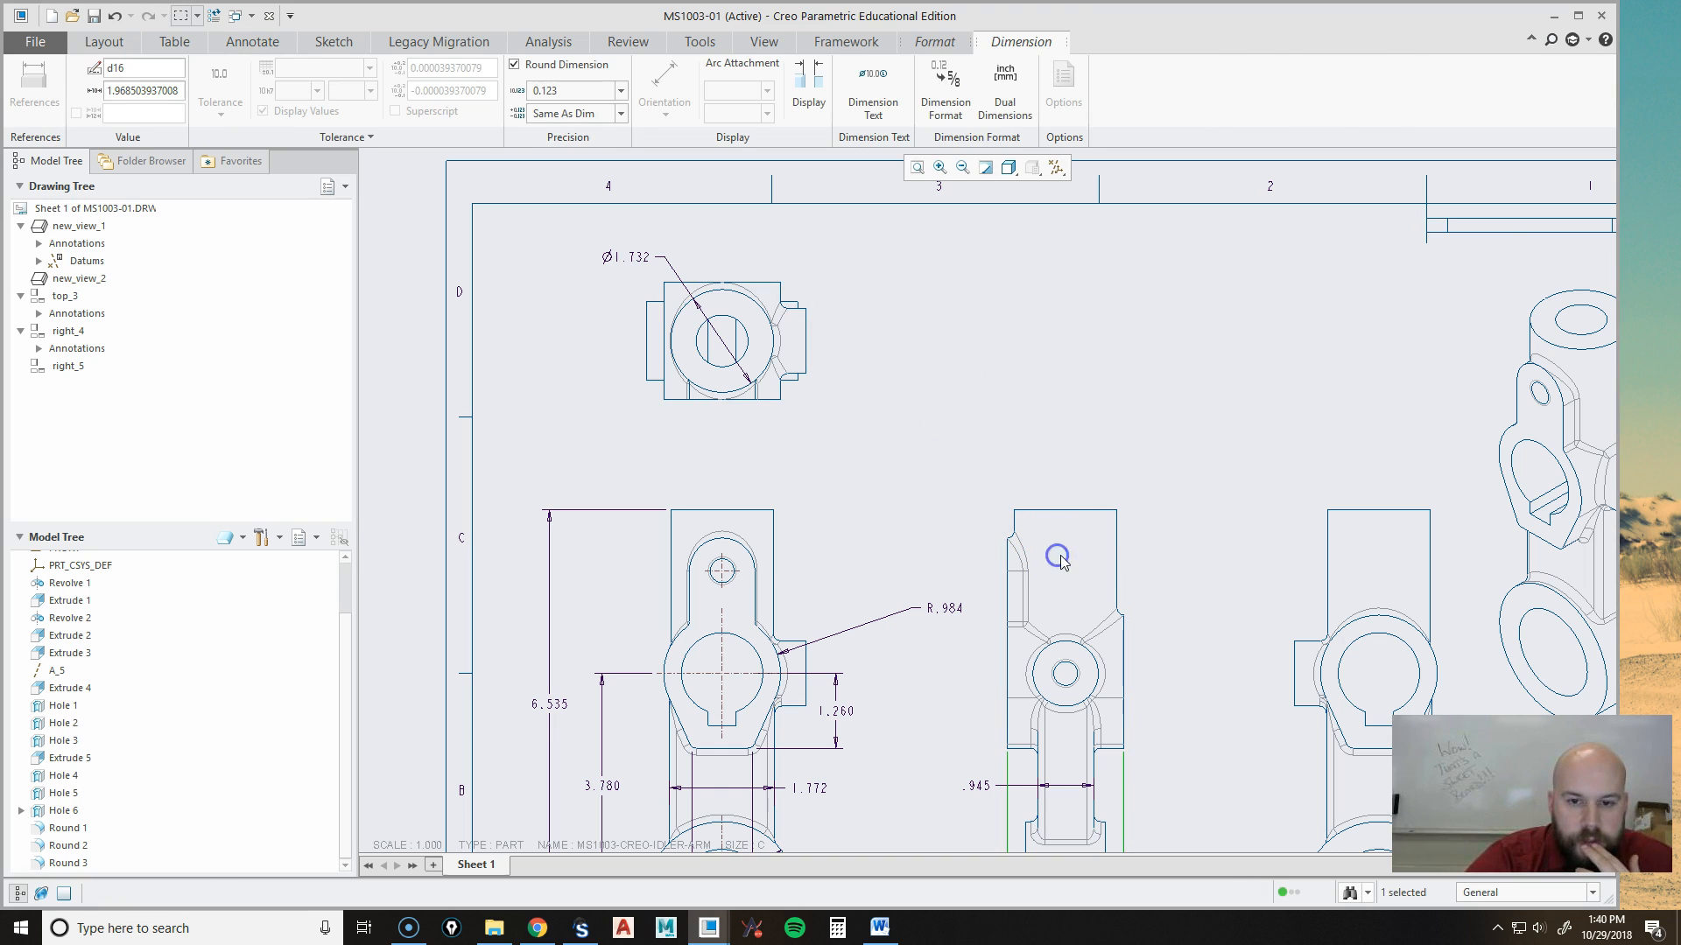
{"action": "middle_click_drag", "start_coordinate": [1099, 671], "coordinate": [956, 415]}
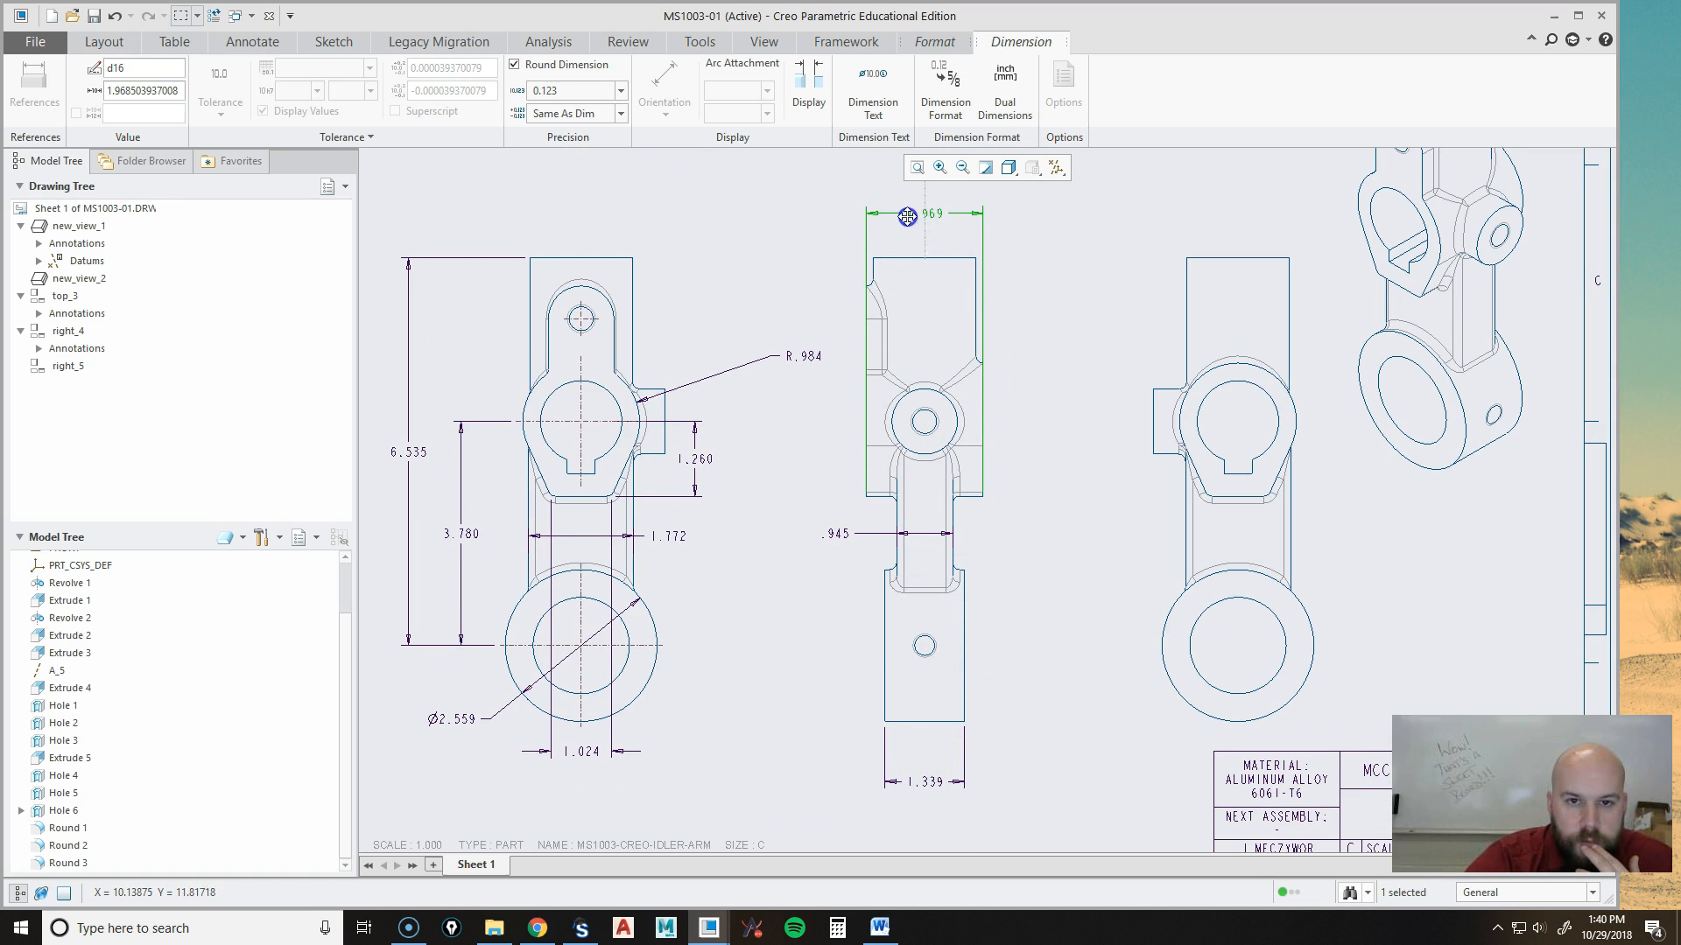
Shorten both extension lines of the side view's depth dimension so they end just above the edges they measure.
{"action": "scroll", "coordinate": [985, 349], "scroll_direction": "up", "scroll_amount": 2}
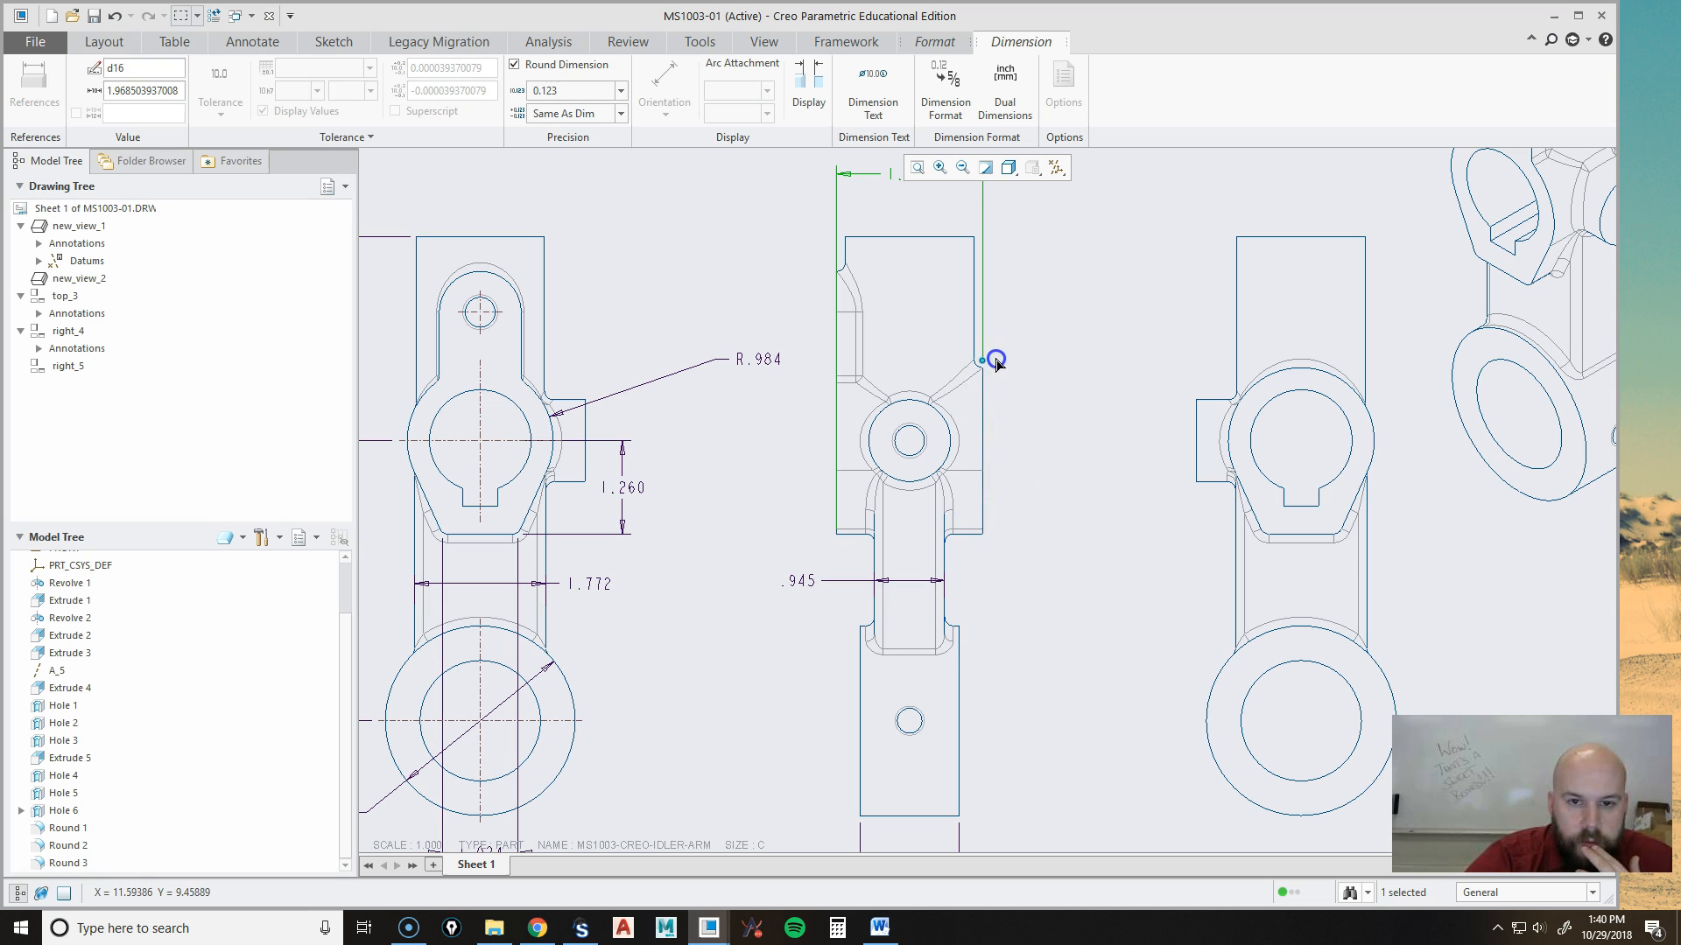
{"action": "middle_click_drag", "start_coordinate": [862, 411], "coordinate": [855, 595]}
{"action": "left_click_drag", "start_coordinate": [829, 716], "coordinate": [832, 451]}
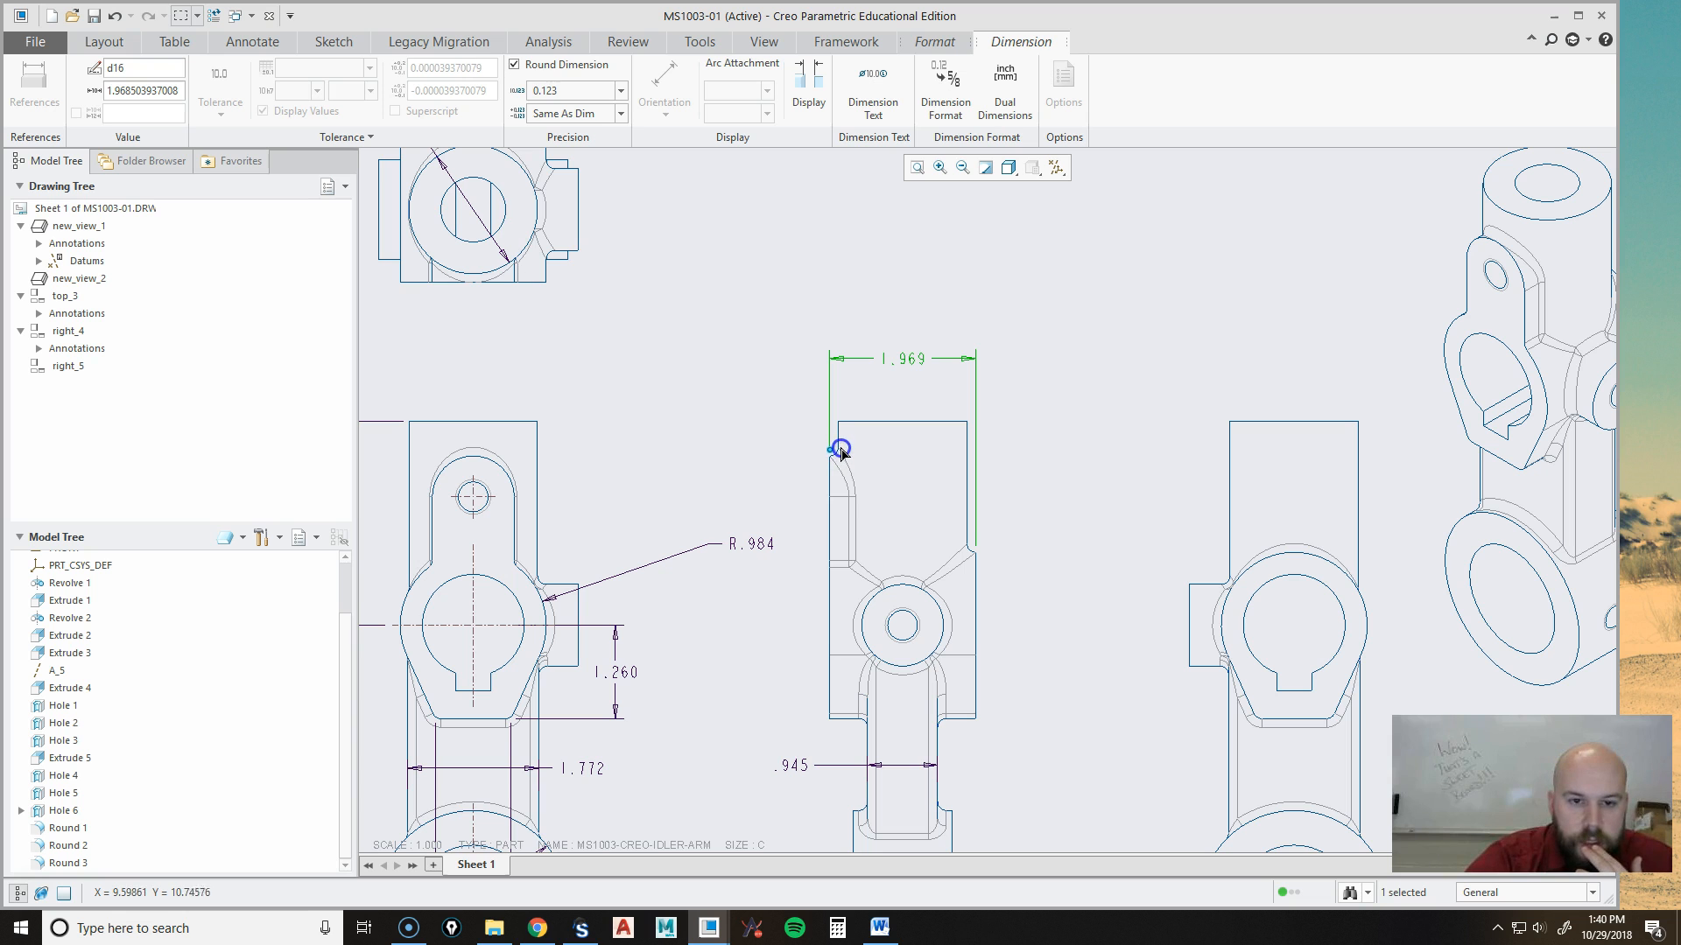
{"action": "left_click", "coordinate": [1196, 522]}
{"action": "scroll", "coordinate": [1077, 495], "scroll_direction": "down", "scroll_amount": 1}
{"action": "left_click", "coordinate": [1069, 491]}
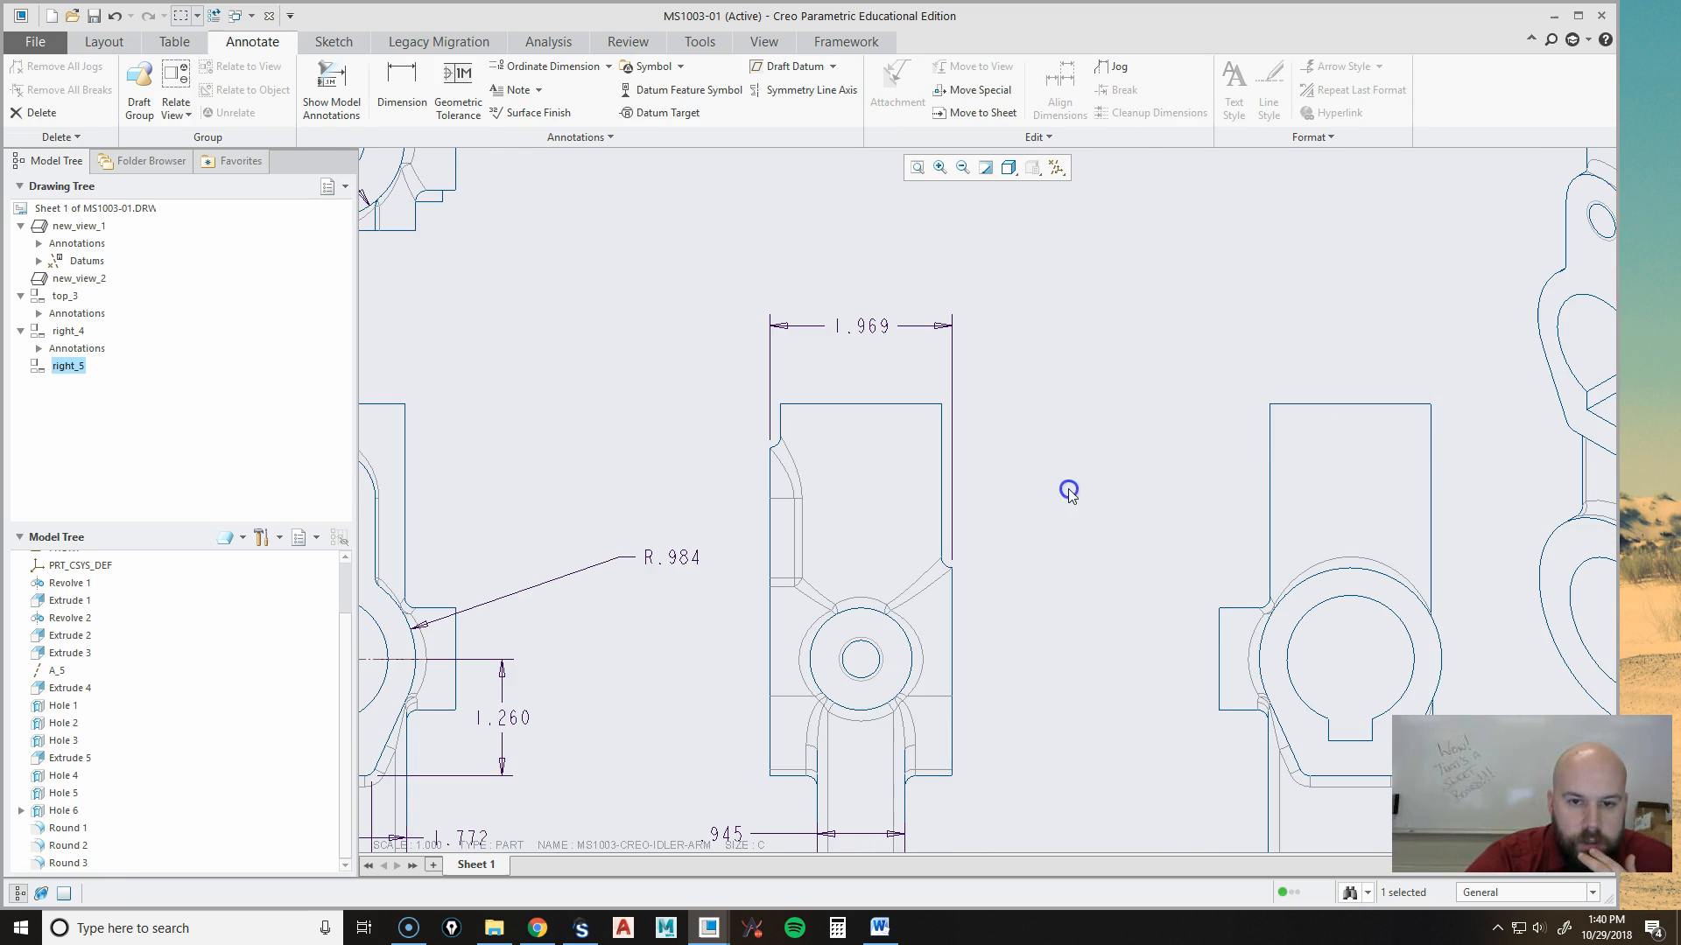
Bring the front view's radius dimension closer to the part, with its text just above the side boss.
{"action": "scroll", "coordinate": [1081, 607], "scroll_direction": "up", "scroll_amount": 2}
{"action": "mouse_move", "coordinate": [1137, 577]}
{"action": "middle_mouse_down"}
{"action": "mouse_move", "coordinate": [1132, 505]}
{"action": "mouse_move", "coordinate": [1106, 480]}
{"action": "middle_mouse_up"}
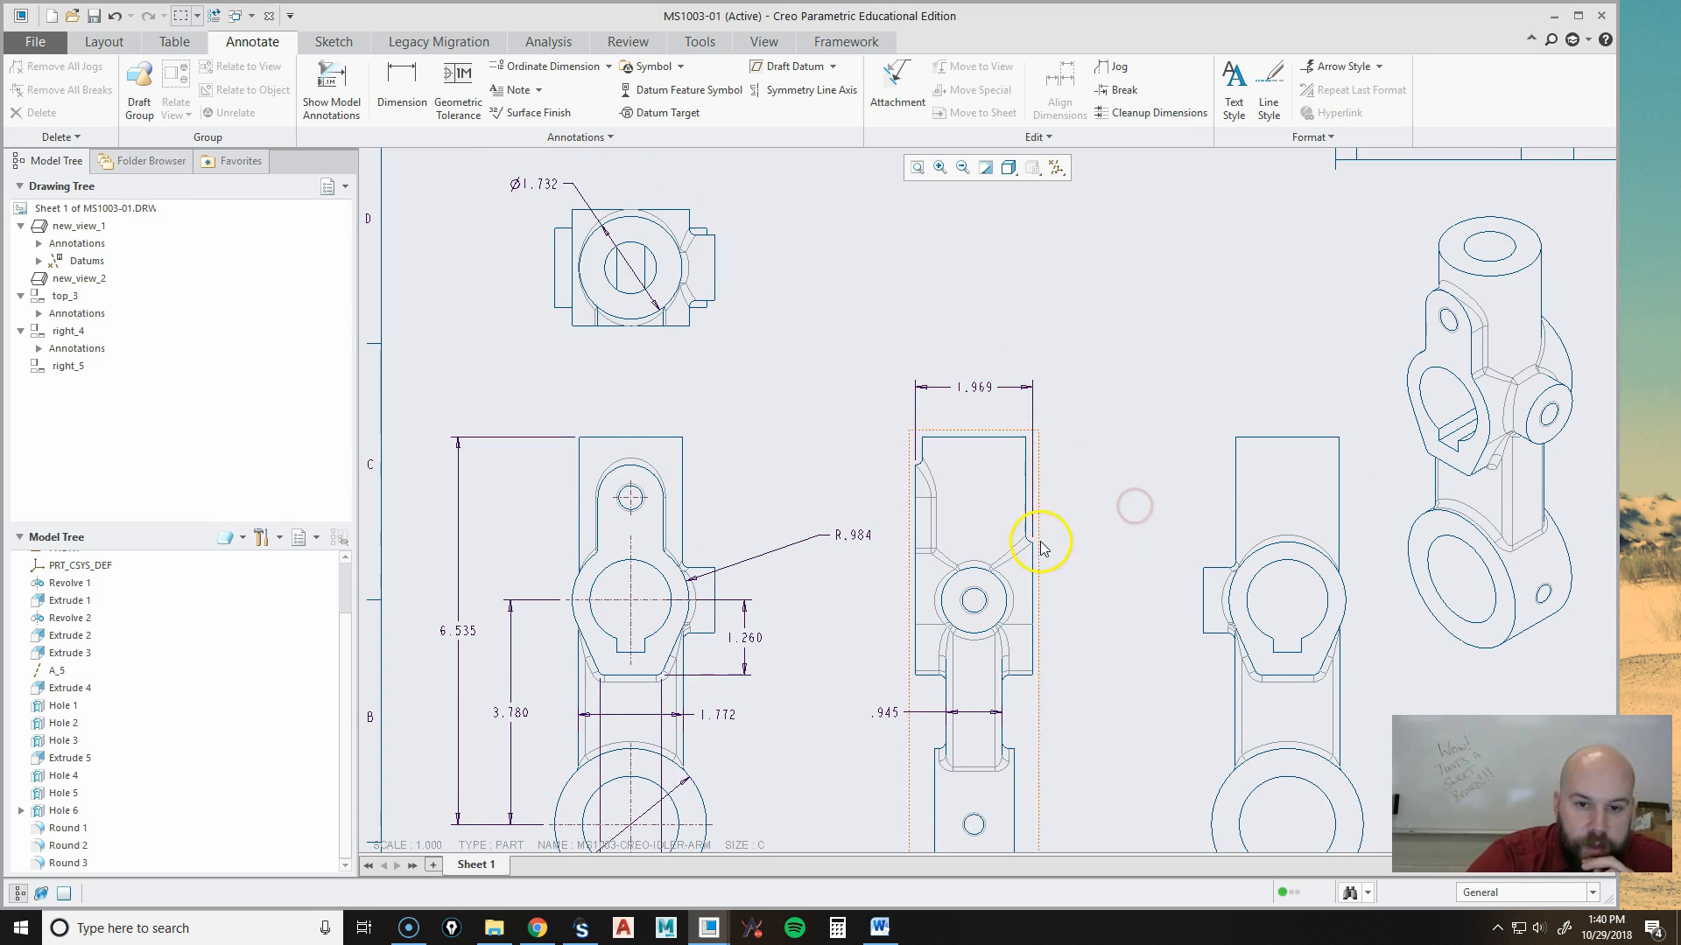
{"action": "middle_click_drag", "start_coordinate": [747, 391], "coordinate": [807, 434]}
{"action": "middle_click_drag", "start_coordinate": [878, 522], "coordinate": [878, 412]}
{"action": "left_click", "coordinate": [906, 465]}
{"action": "mouse_move", "coordinate": [905, 461]}
{"action": "left_mouse_down"}
{"action": "mouse_move", "coordinate": [824, 490]}
{"action": "mouse_move", "coordinate": [795, 449]}
{"action": "left_mouse_up"}
{"action": "scroll", "coordinate": [870, 525], "scroll_direction": "up", "scroll_amount": 3}
{"action": "left_click", "coordinate": [901, 538]}
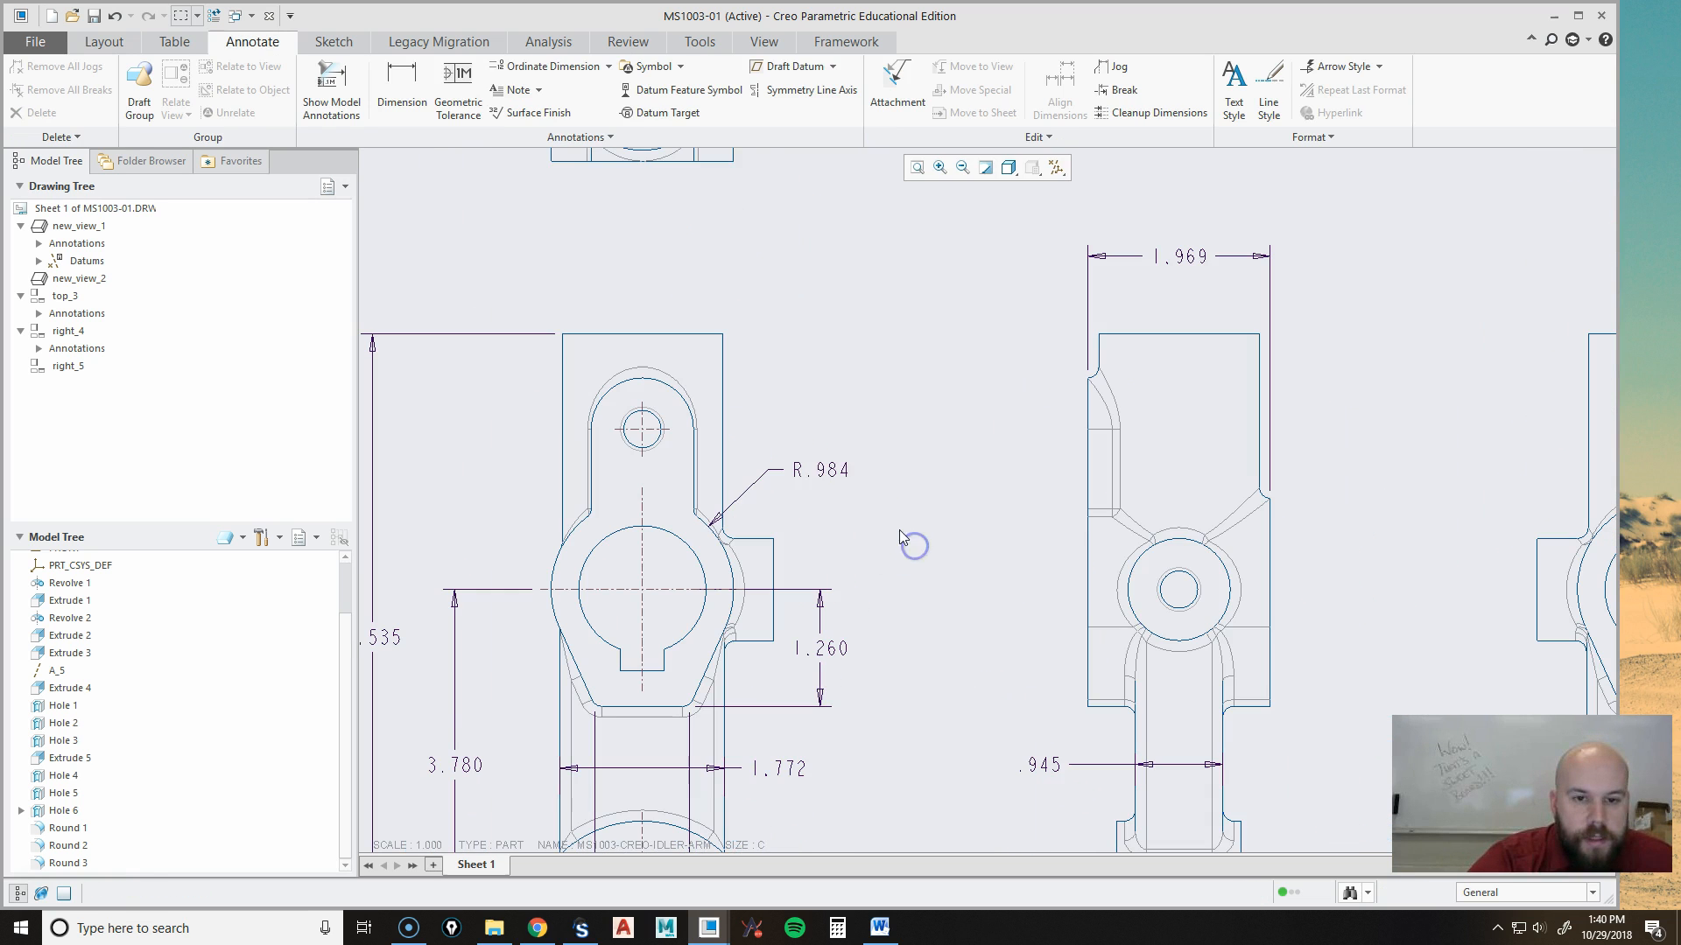
Add the prefix 2X before the R of the front view's radius dimension and nudge its text slightly.
{"action": "left_click", "coordinate": [801, 475]}
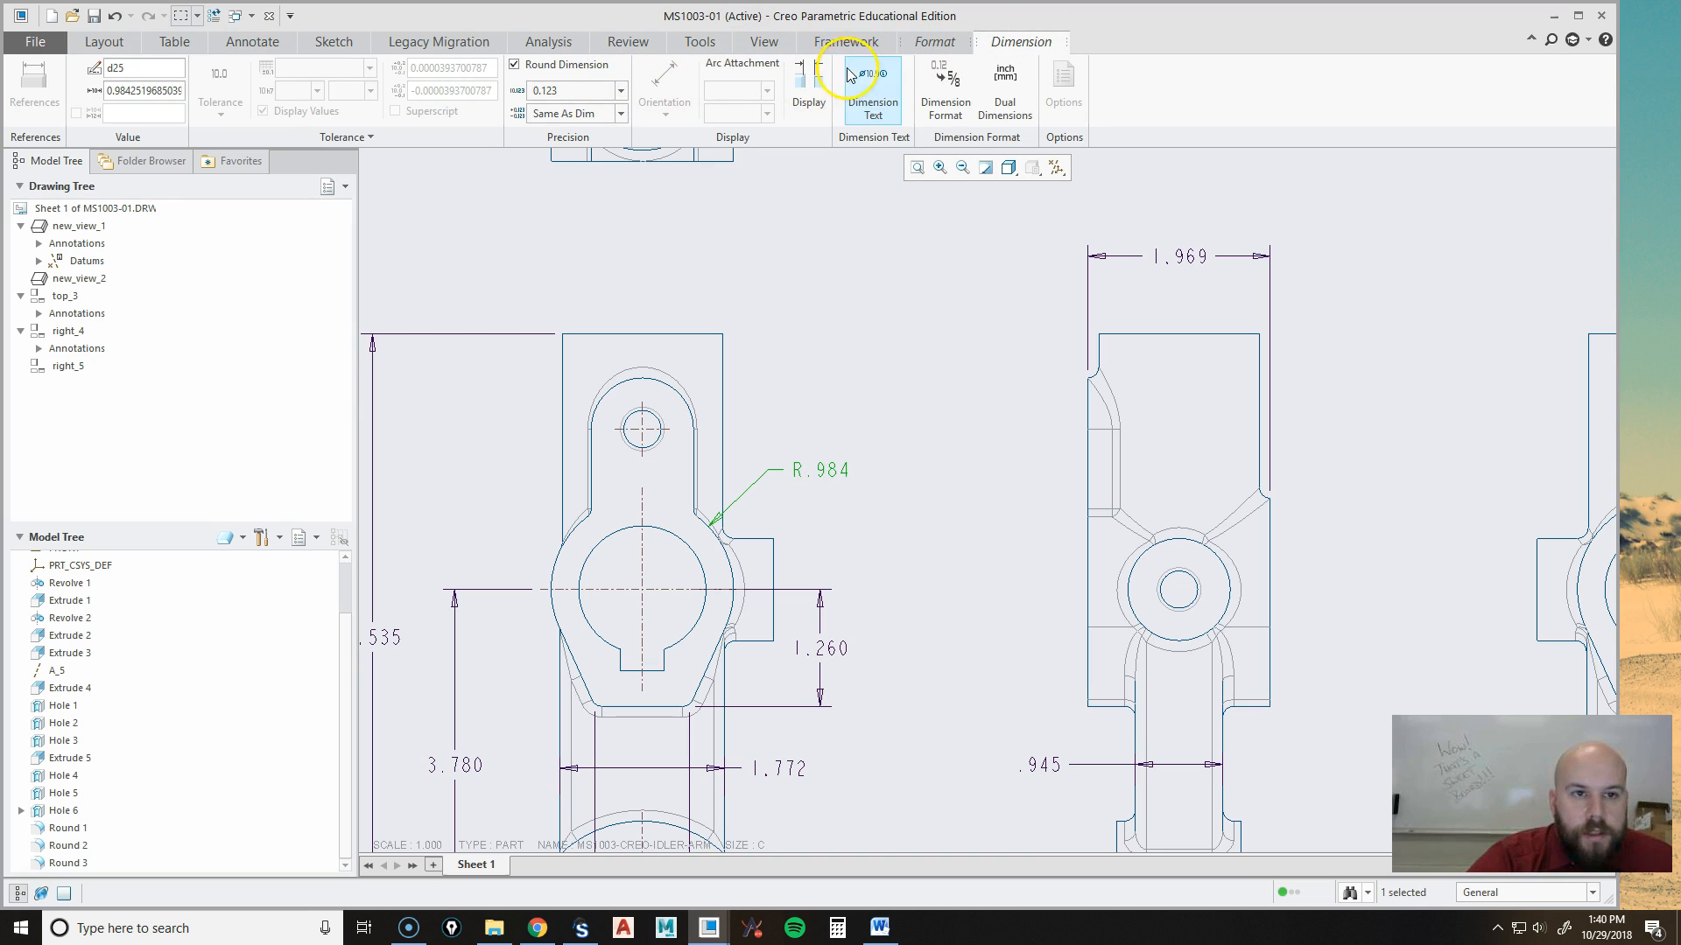
{"action": "left_click", "coordinate": [880, 110]}
{"action": "left_click", "coordinate": [902, 171]}
{"action": "type", "text": "R"}
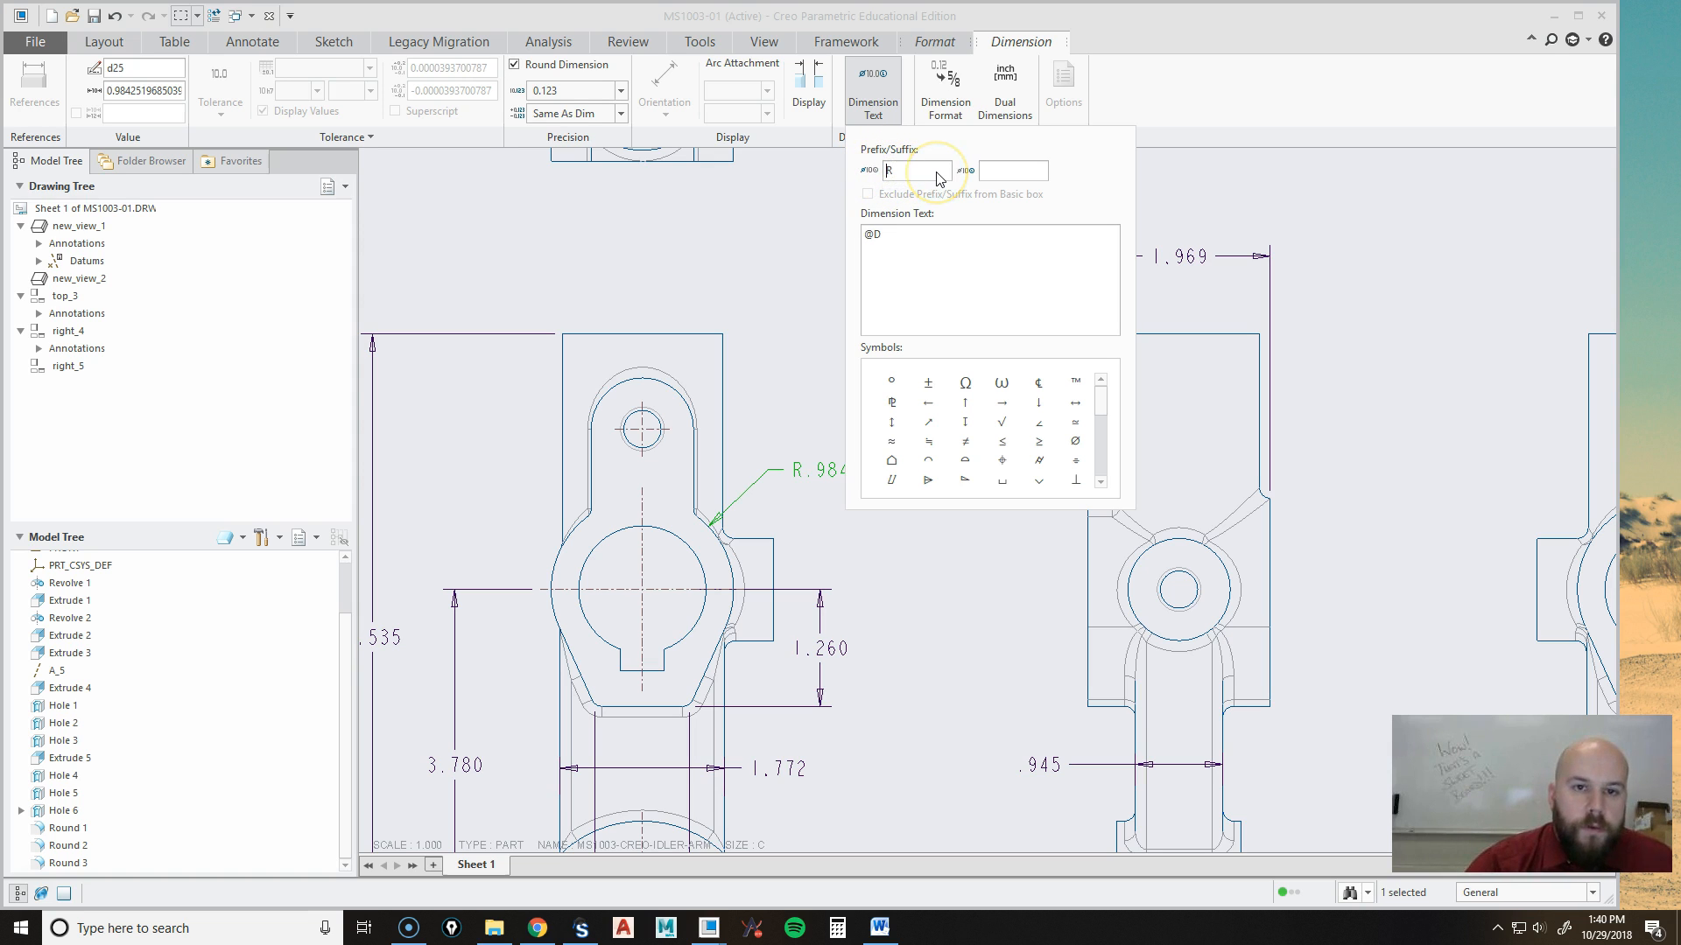
{"action": "type", "text": "2X"}
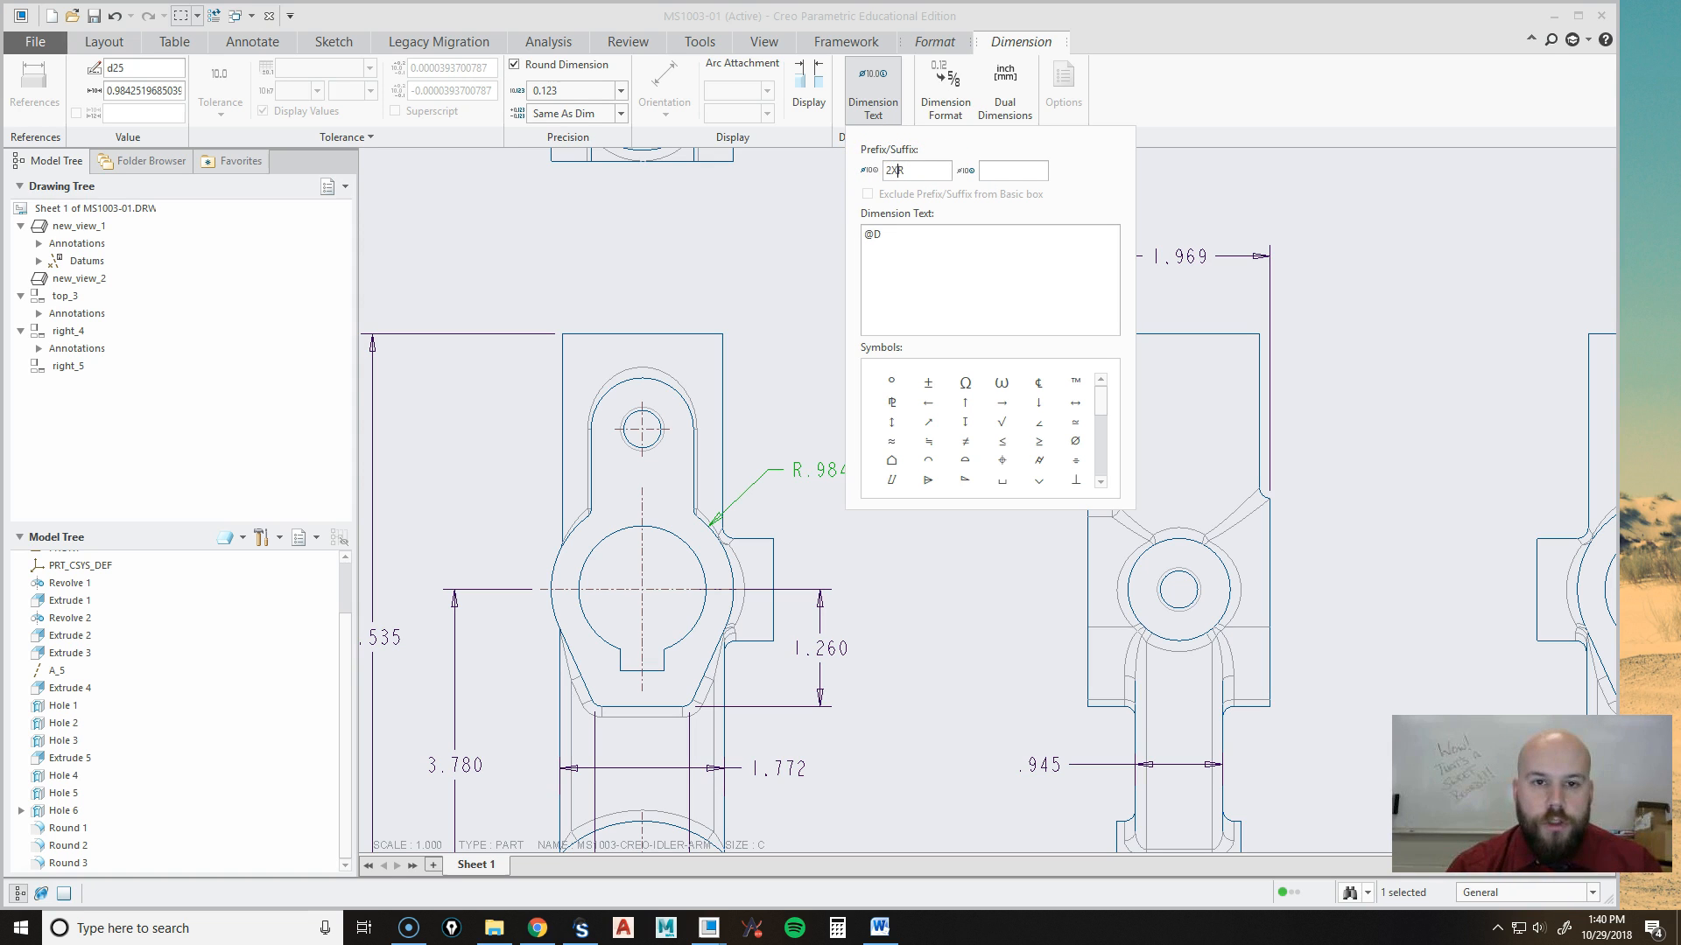
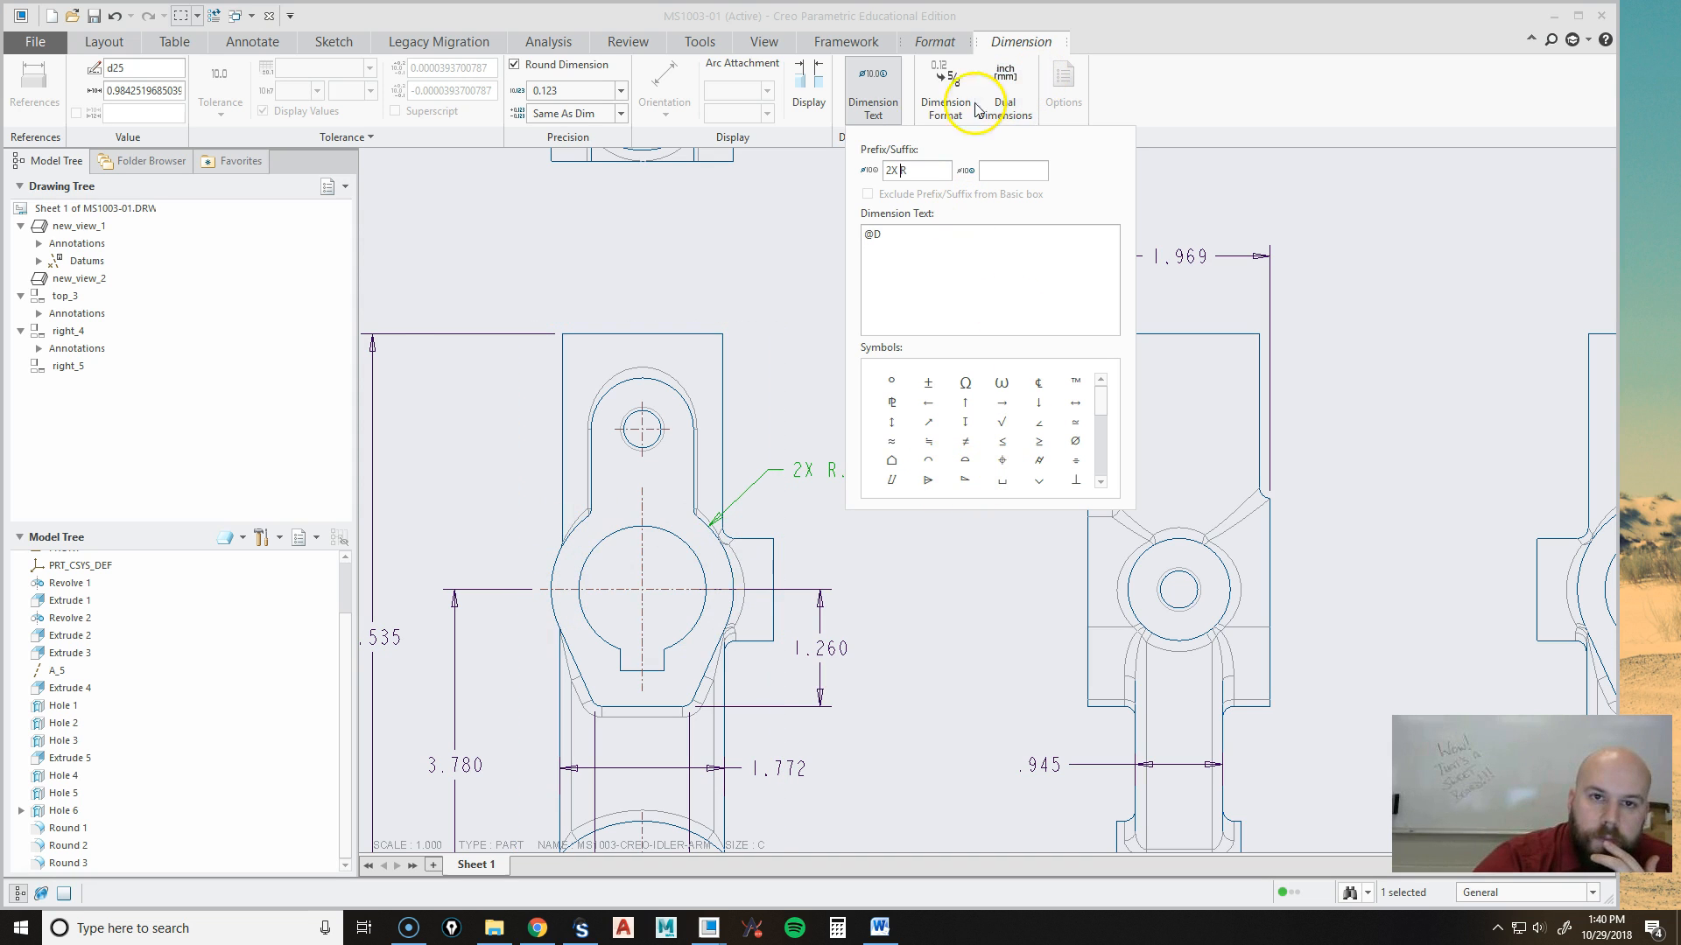
{"action": "left_click", "coordinate": [872, 83]}
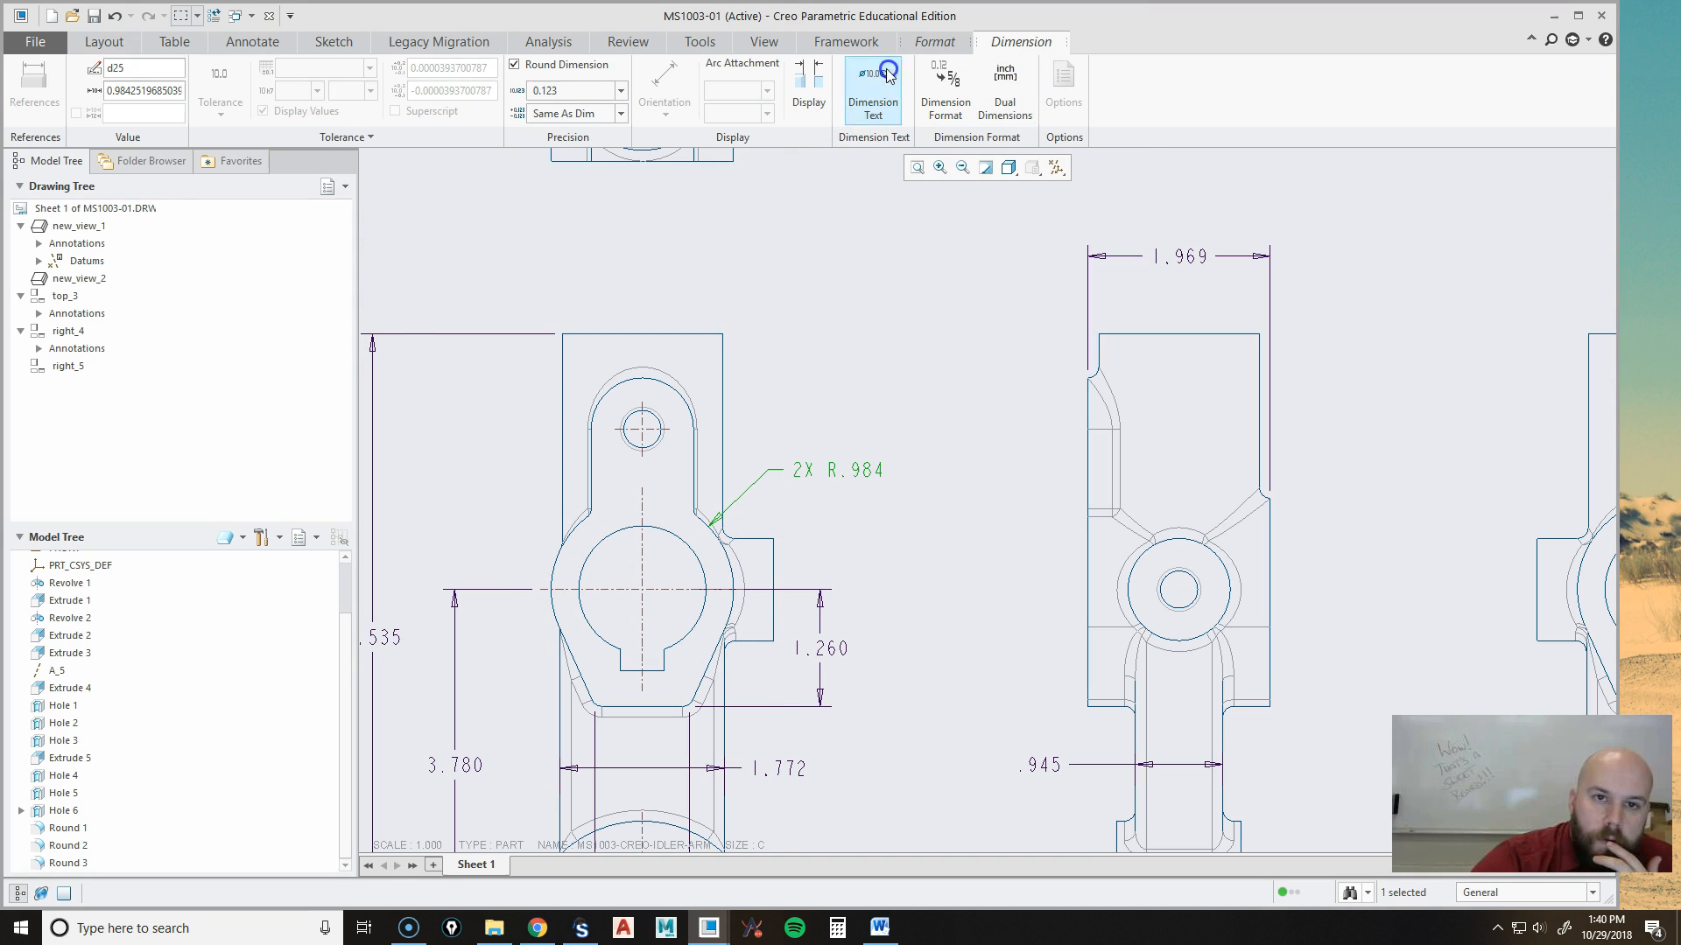
{"action": "mouse_move", "coordinate": [855, 471]}
{"action": "left_mouse_down"}
{"action": "mouse_move", "coordinate": [642, 454]}
{"action": "mouse_move", "coordinate": [589, 480]}
{"action": "mouse_move", "coordinate": [594, 547]}
{"action": "mouse_move", "coordinate": [623, 515]}
{"action": "mouse_move", "coordinate": [840, 466]}
{"action": "mouse_move", "coordinate": [838, 483]}
{"action": "left_mouse_up"}
Move the front view's center-to-flat height dimension slightly outward and shorten its upper extension line to clear the side boss.
{"action": "scroll", "coordinate": [714, 518], "scroll_direction": "down", "scroll_amount": 6}
{"action": "scroll", "coordinate": [954, 496], "scroll_direction": "up", "scroll_amount": 3}
{"action": "scroll", "coordinate": [1118, 555], "scroll_direction": "up", "scroll_amount": 5}
{"action": "scroll", "coordinate": [986, 379], "scroll_direction": "down", "scroll_amount": 3}
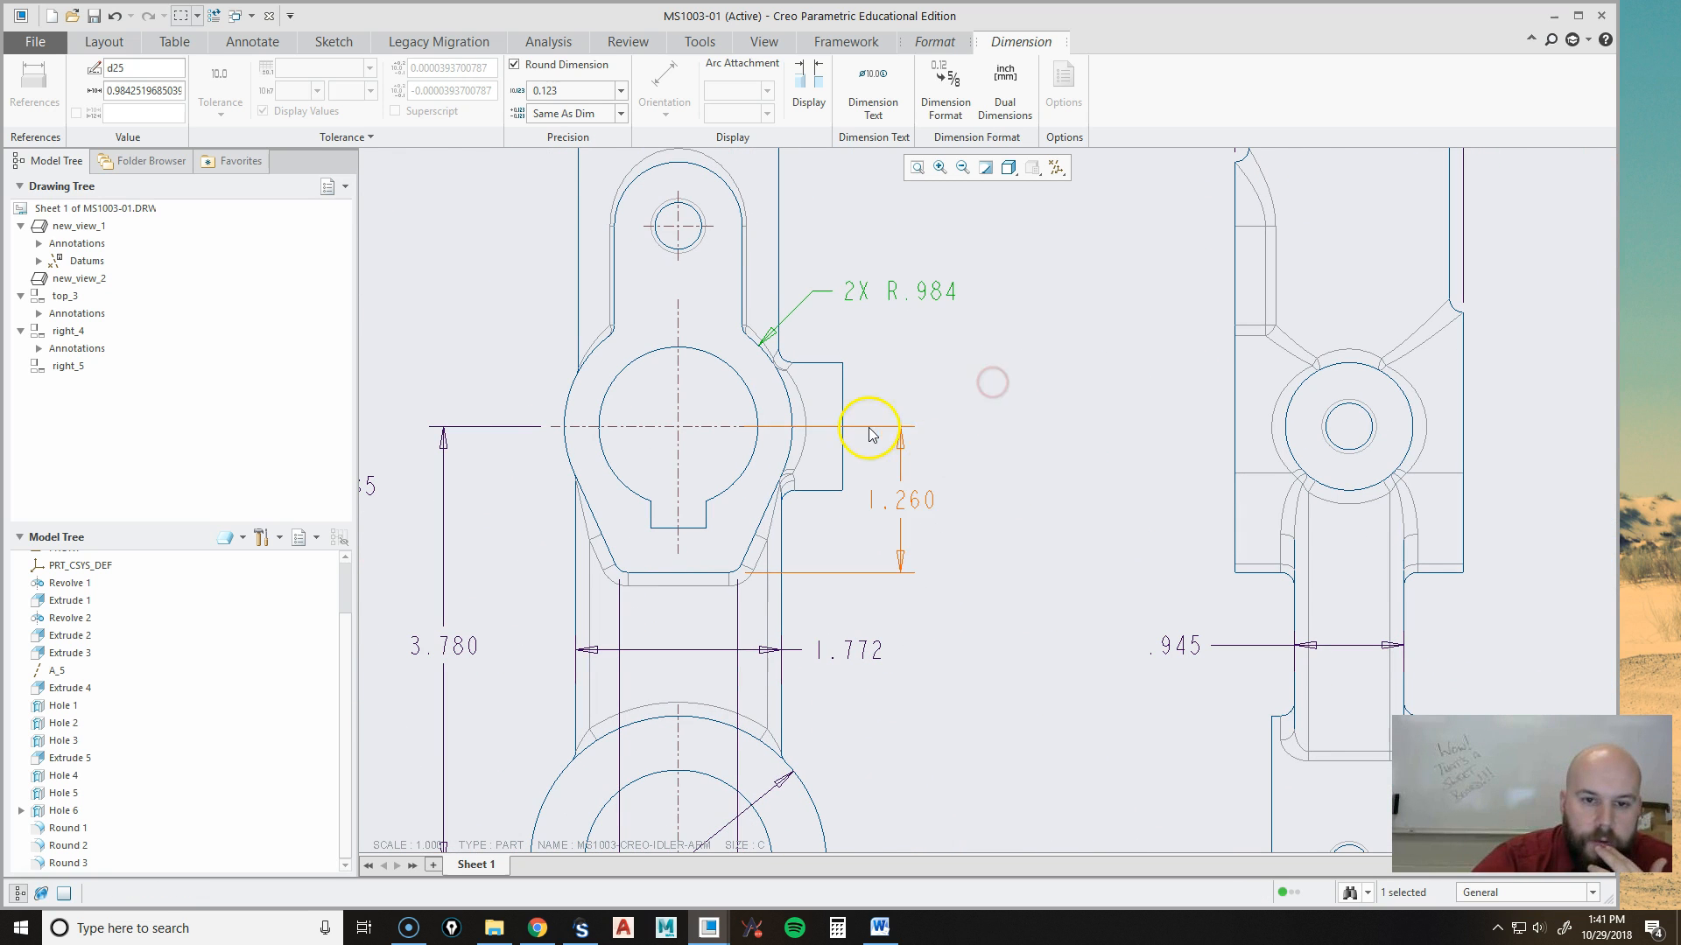
{"action": "left_click", "coordinate": [894, 499]}
{"action": "left_click_drag", "start_coordinate": [901, 497], "coordinate": [916, 500]}
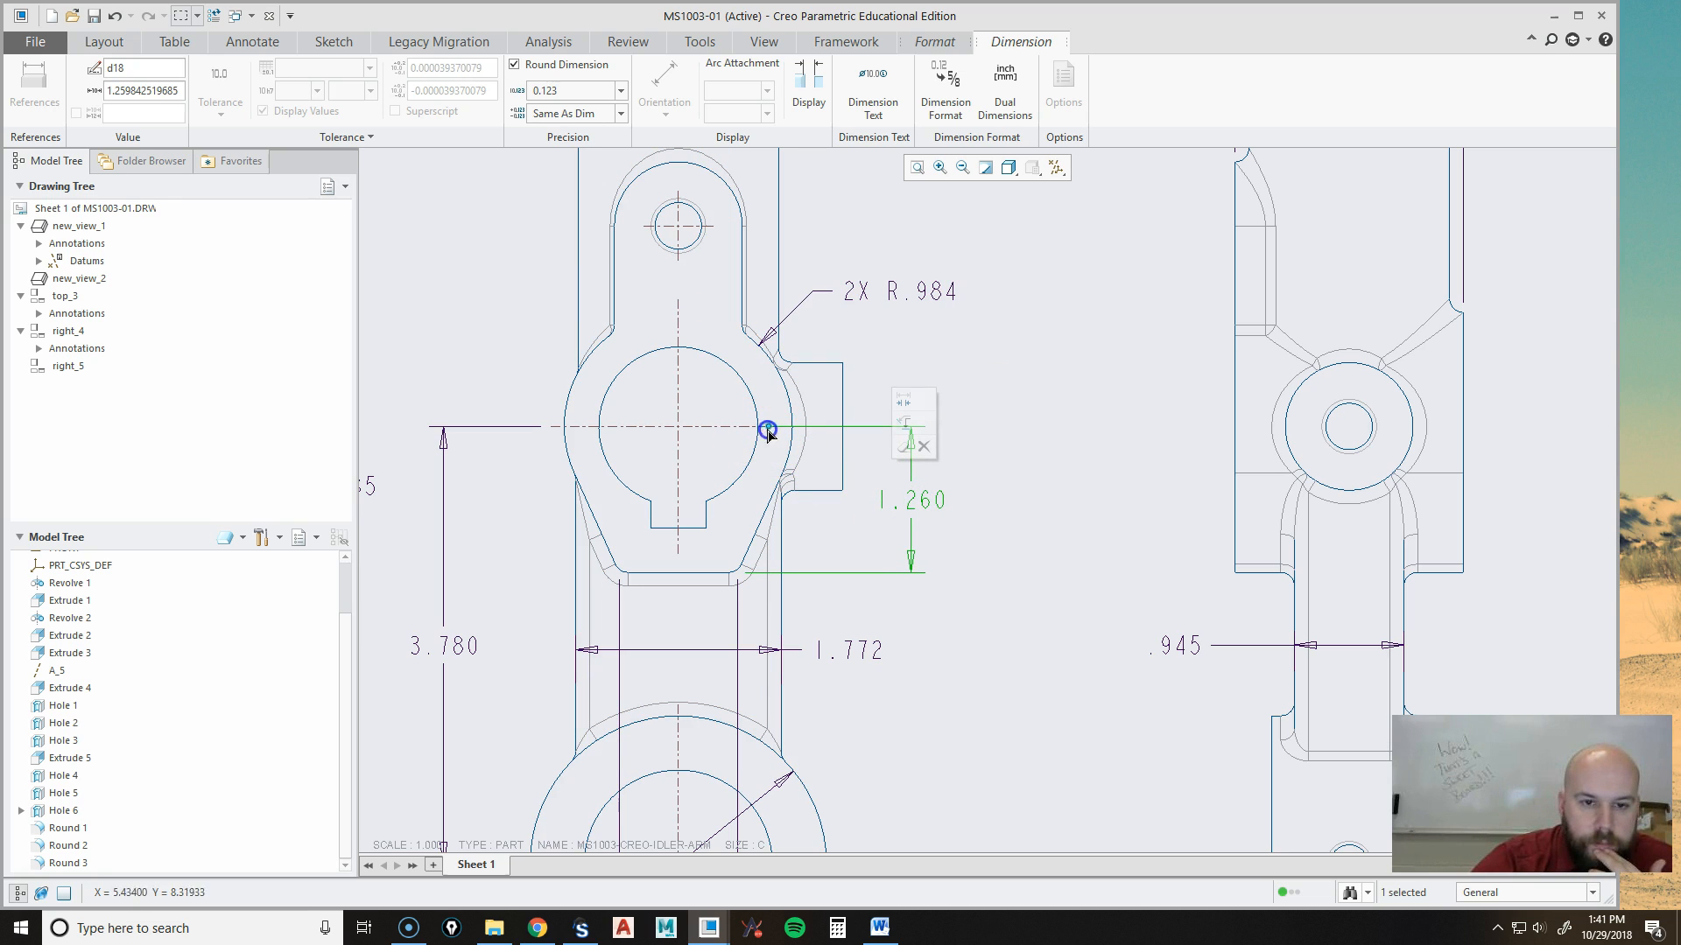
{"action": "left_click_drag", "start_coordinate": [829, 448], "coordinate": [863, 450]}
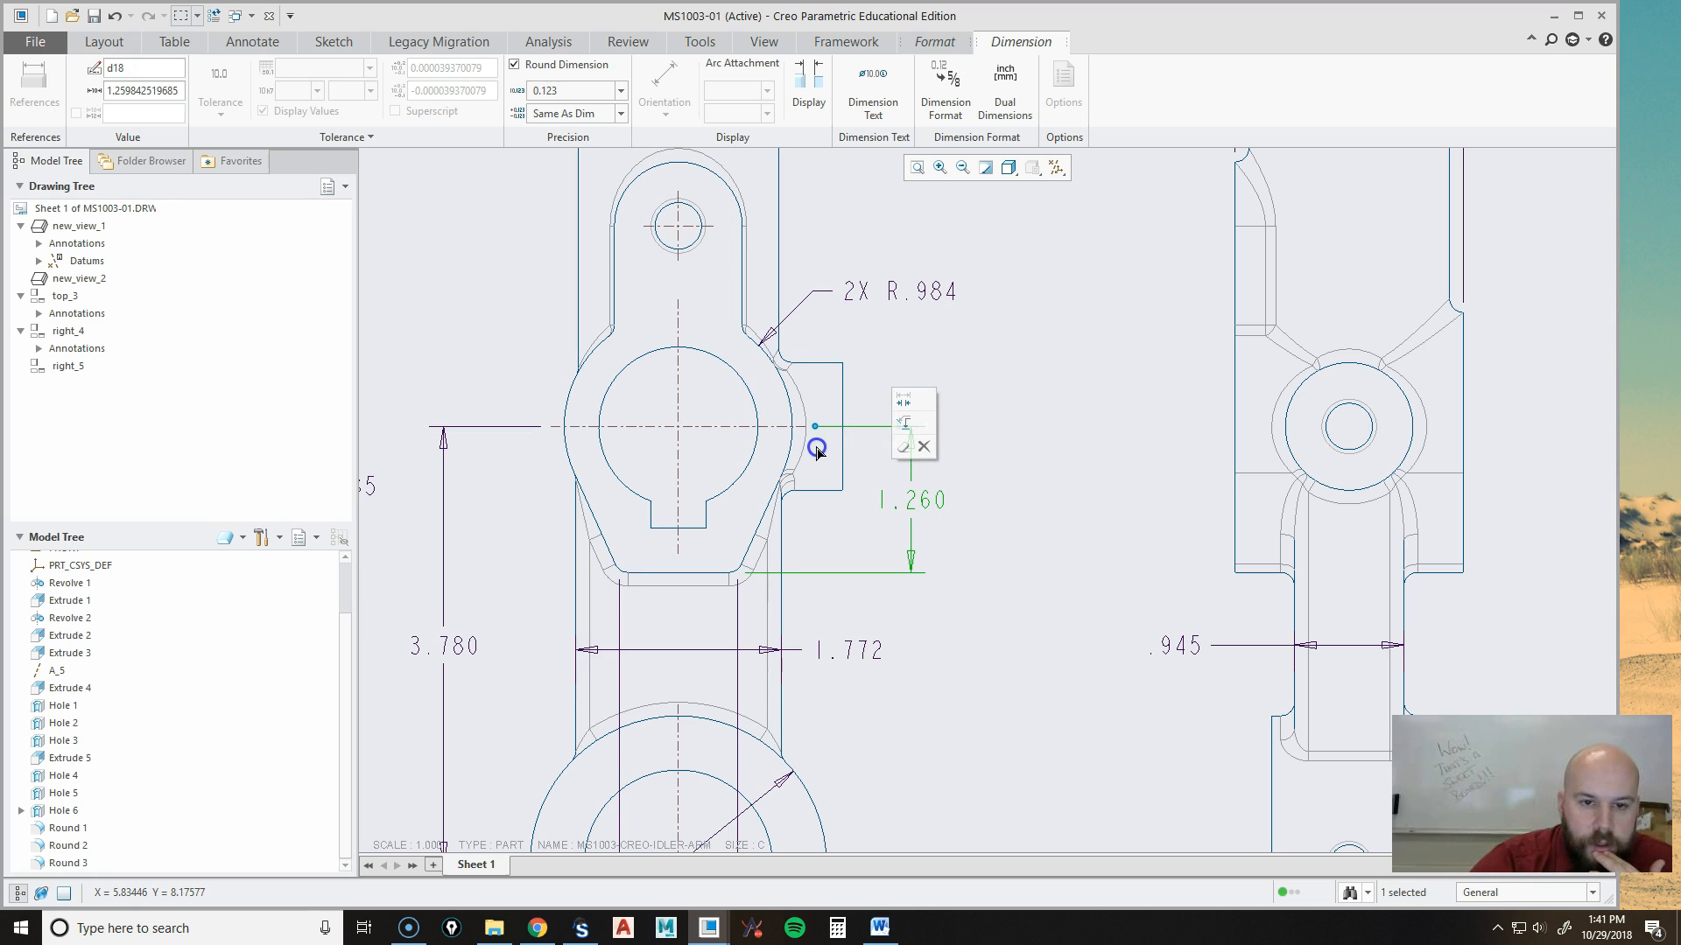
{"action": "left_click", "coordinate": [1032, 356]}
Move the bottom flat's width dimension from below the front view to just under the flat, with its text beside the arm.
{"action": "scroll", "coordinate": [1020, 501], "scroll_direction": "down", "scroll_amount": 2}
{"action": "middle_click_drag", "start_coordinate": [1095, 396], "coordinate": [1068, 445]}
{"action": "scroll", "coordinate": [1068, 446], "scroll_direction": "down", "scroll_amount": 1}
{"action": "scroll", "coordinate": [945, 307], "scroll_direction": "down", "scroll_amount": 1}
{"action": "scroll", "coordinate": [880, 636], "scroll_direction": "down", "scroll_amount": 1}
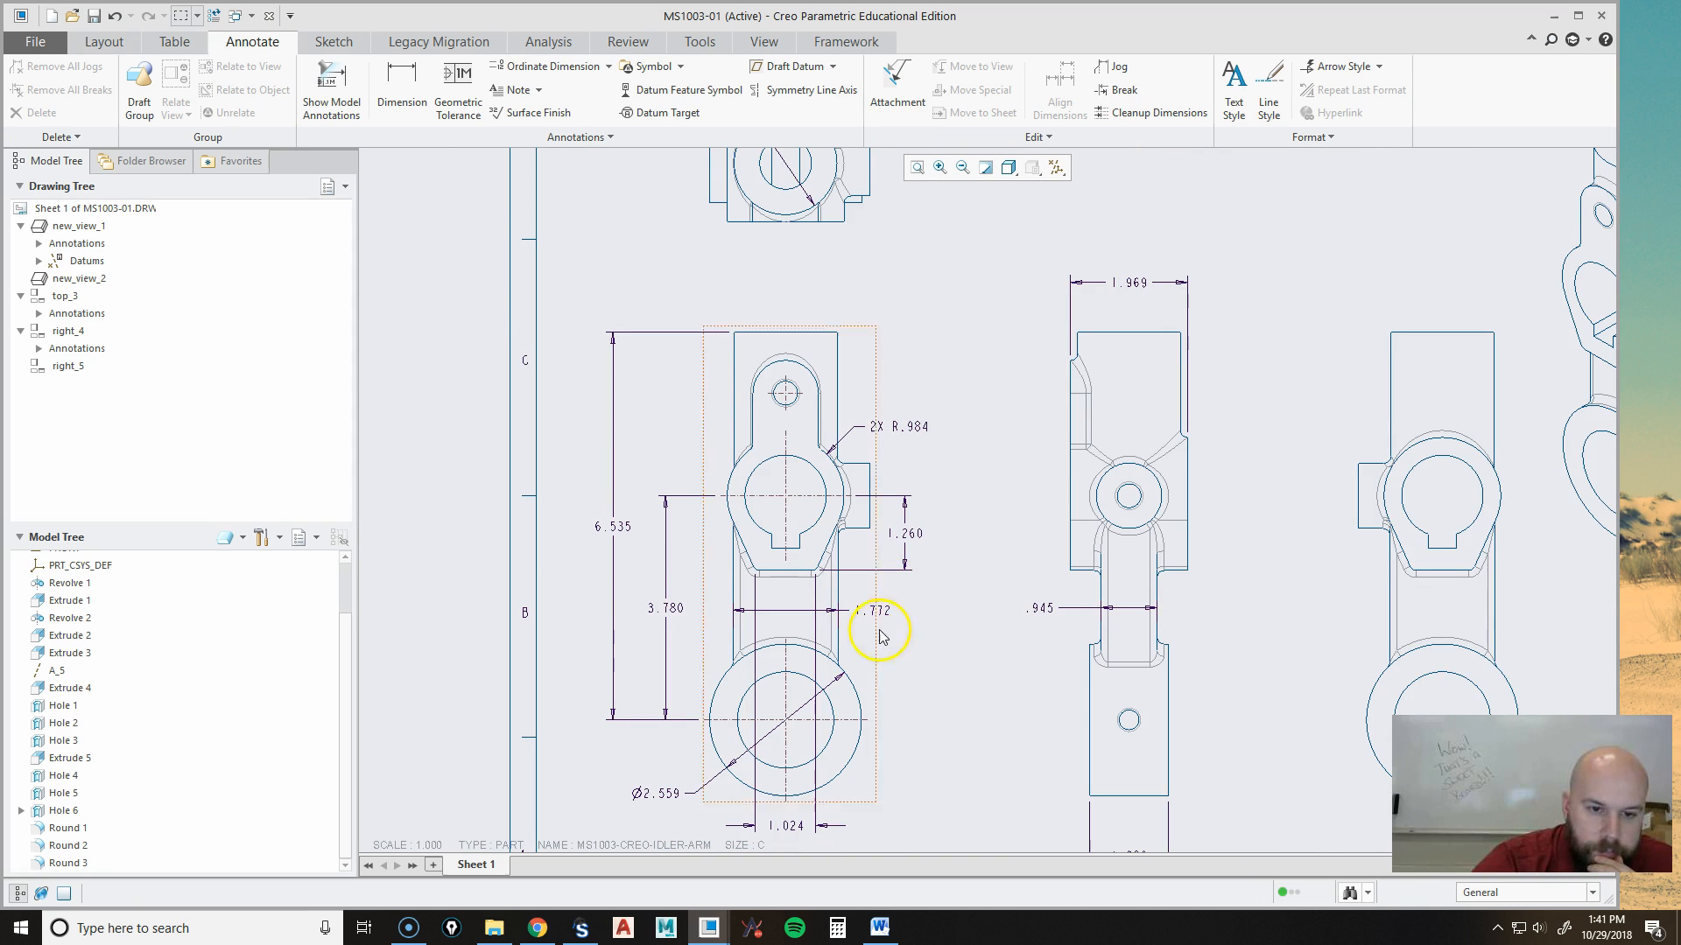
{"action": "middle_click_drag", "start_coordinate": [879, 636], "coordinate": [874, 581]}
{"action": "left_click", "coordinate": [744, 728]}
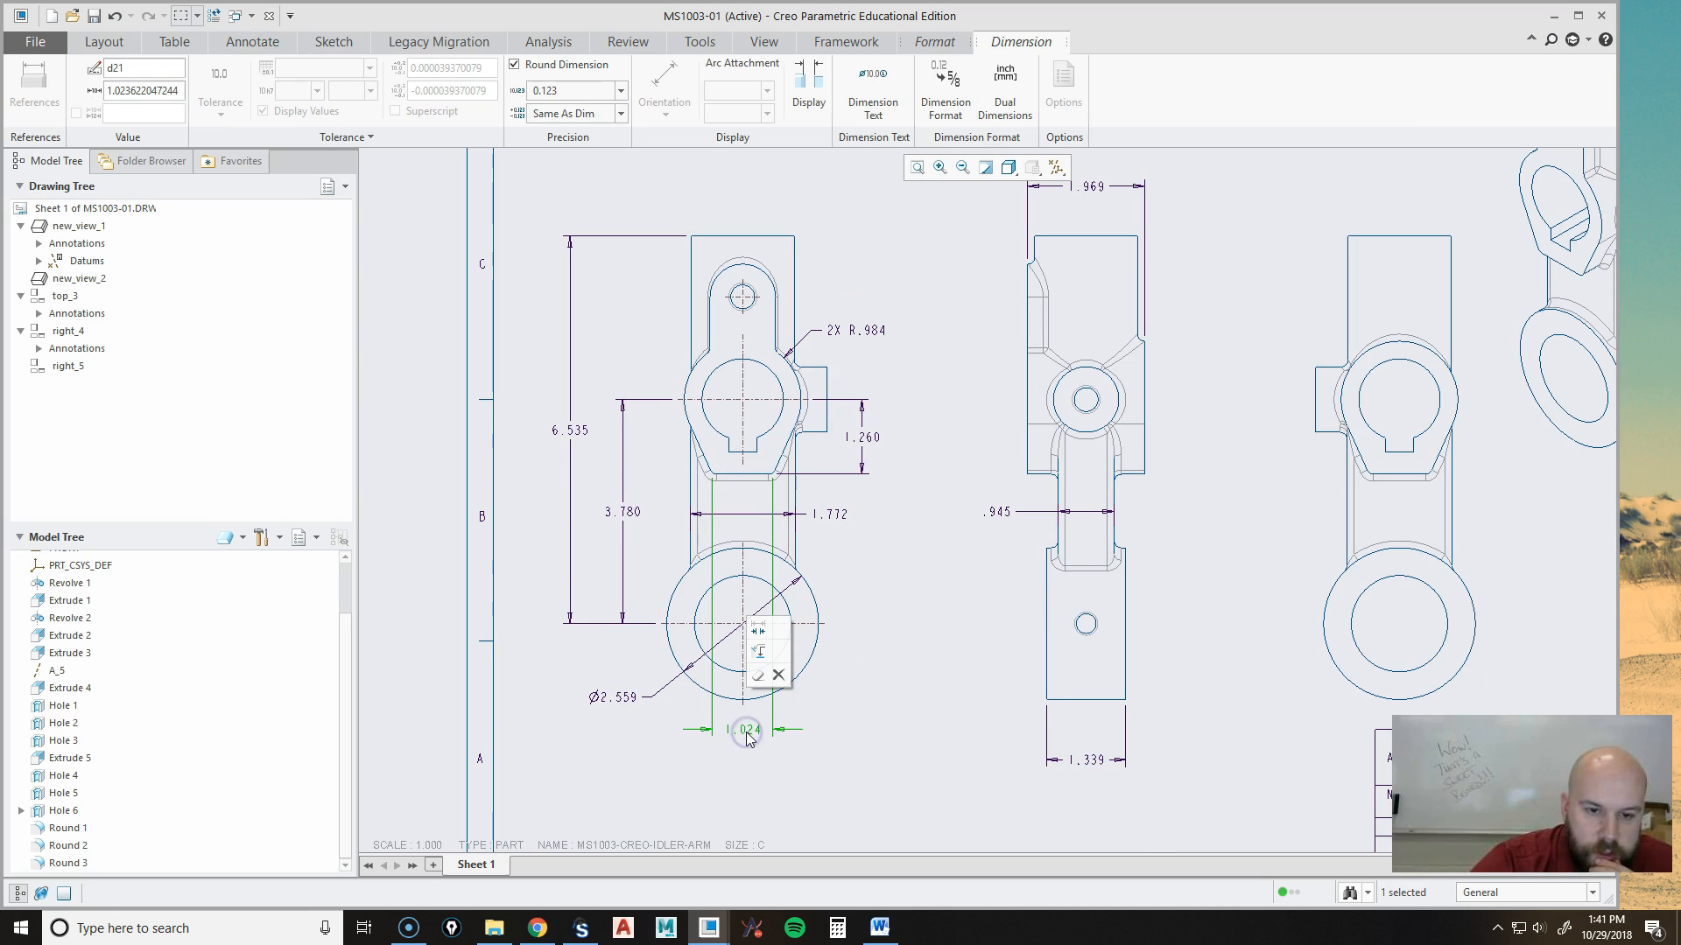
{"action": "mouse_move", "coordinate": [747, 728]}
{"action": "left_mouse_down"}
{"action": "mouse_move", "coordinate": [855, 499]}
{"action": "mouse_move", "coordinate": [814, 492]}
{"action": "mouse_move", "coordinate": [838, 566]}
{"action": "left_mouse_up"}
{"action": "scroll", "coordinate": [825, 511], "scroll_direction": "up", "scroll_amount": 2}
Lower the arm's width dimension in the front view and align the flat's width dimension text above it.
{"action": "left_click", "coordinate": [827, 525]}
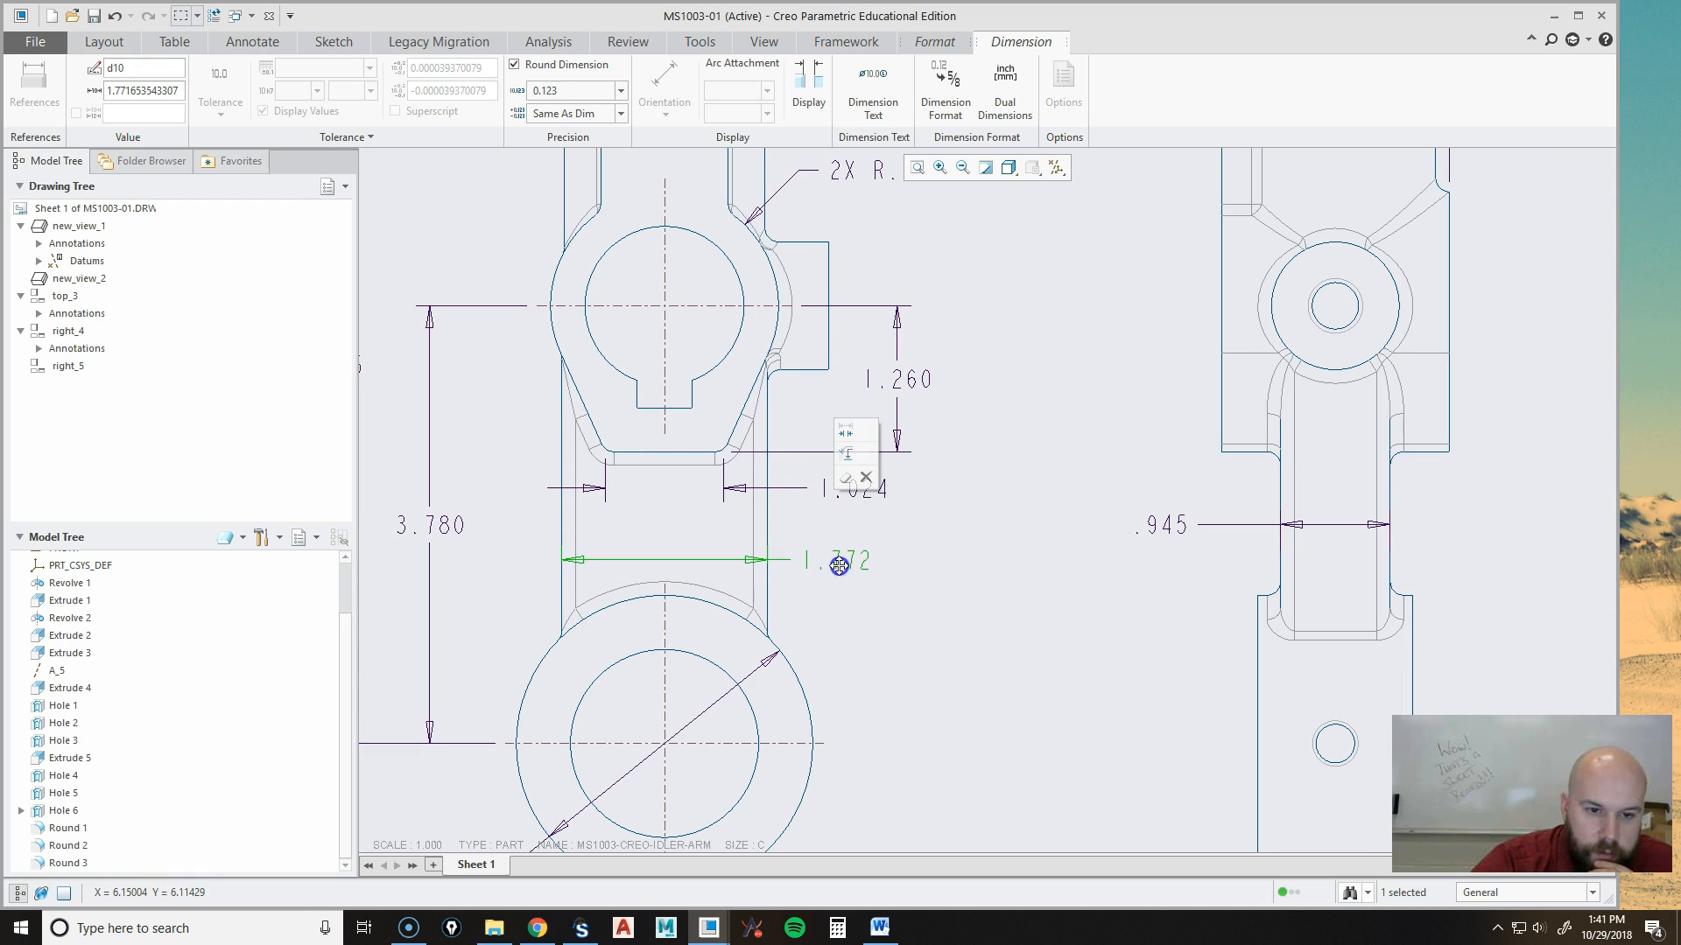
{"action": "left_click_drag", "start_coordinate": [872, 488], "coordinate": [856, 506]}
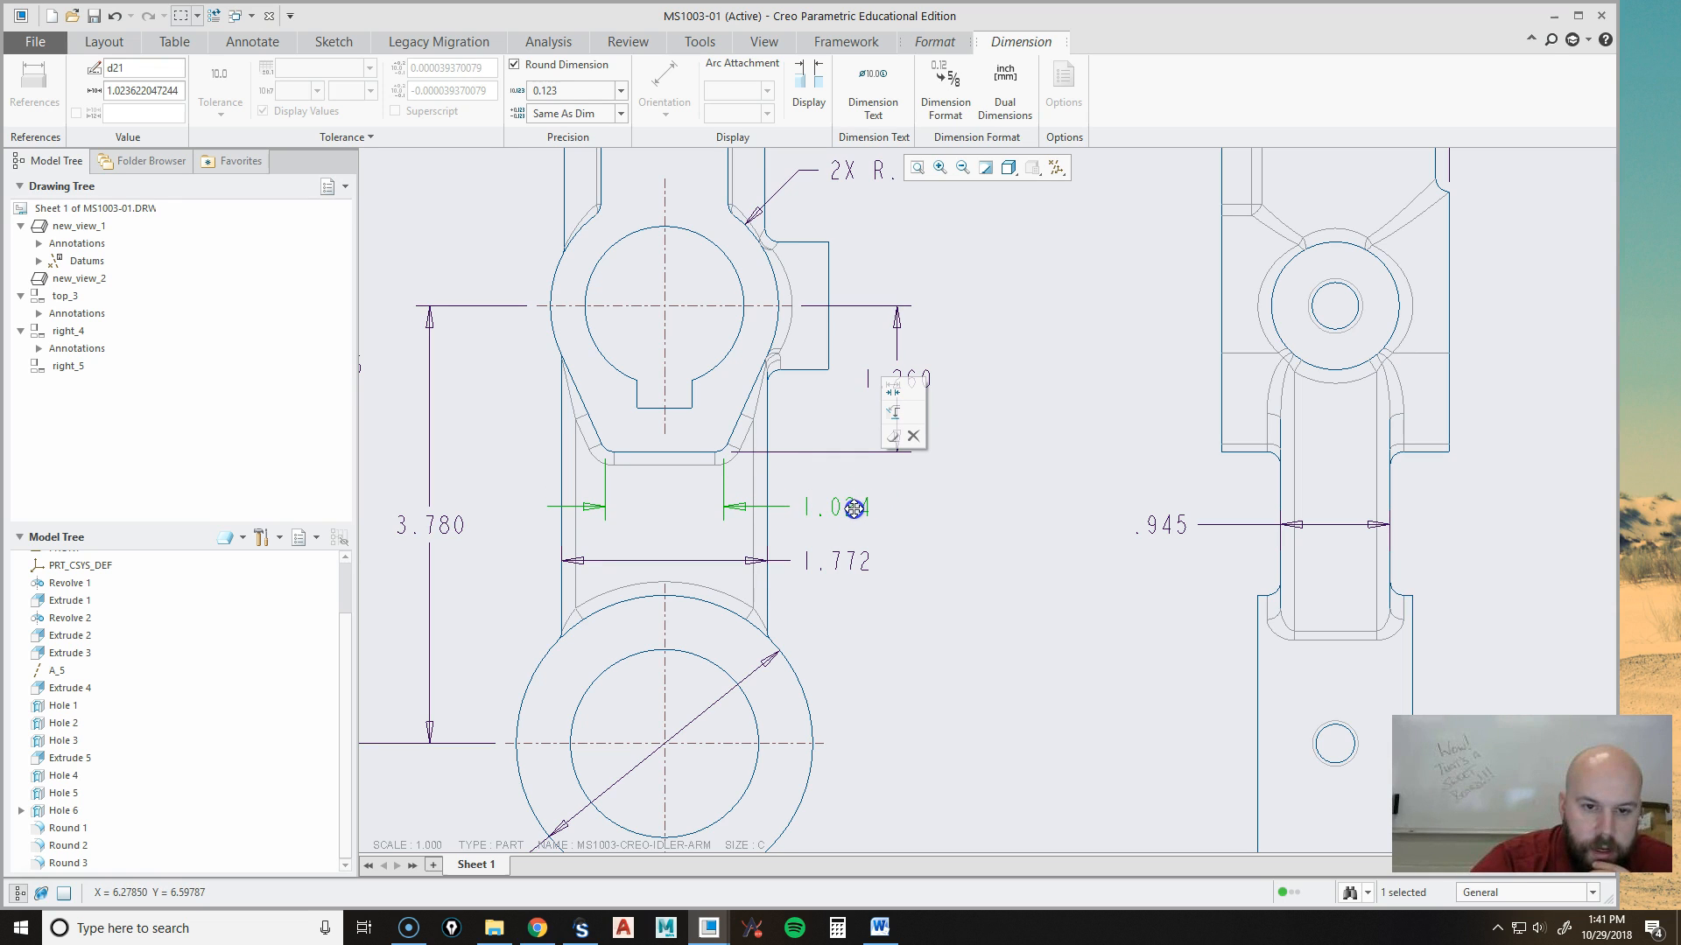
{"action": "mouse_move", "coordinate": [853, 508]}
{"action": "left_mouse_down"}
{"action": "mouse_move", "coordinate": [865, 538]}
{"action": "mouse_move", "coordinate": [1062, 443]}
{"action": "mouse_move", "coordinate": [1045, 397]}
{"action": "mouse_move", "coordinate": [1007, 456]}
{"action": "mouse_move", "coordinate": [1001, 504]}
{"action": "mouse_move", "coordinate": [1062, 351]}
{"action": "mouse_move", "coordinate": [987, 499]}
{"action": "mouse_move", "coordinate": [854, 508]}
{"action": "left_mouse_up"}
{"action": "left_click", "coordinate": [851, 507]}
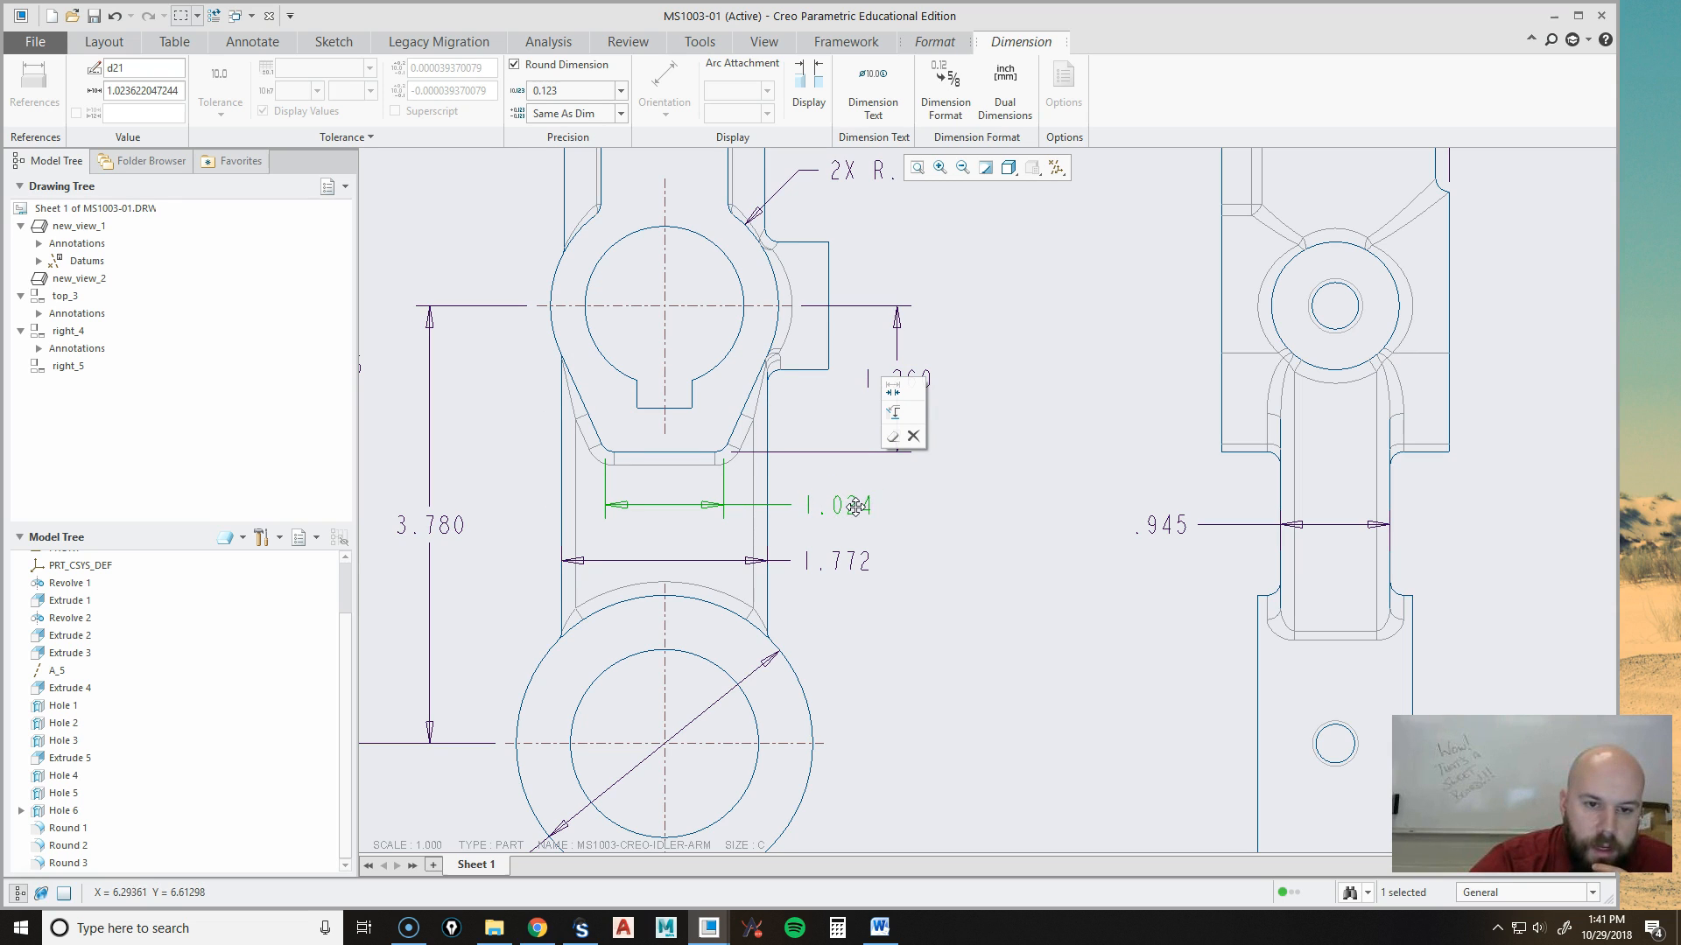
Flip the arrows of the flat's width dimension until they sit between its extension lines.
{"action": "left_click", "coordinate": [894, 396]}
{"action": "left_click", "coordinate": [895, 393]}
{"action": "left_click", "coordinate": [844, 506]}
{"action": "left_click", "coordinate": [858, 400]}
{"action": "left_click", "coordinate": [908, 459]}
{"action": "scroll", "coordinate": [1021, 611], "scroll_direction": "up", "scroll_amount": 3}
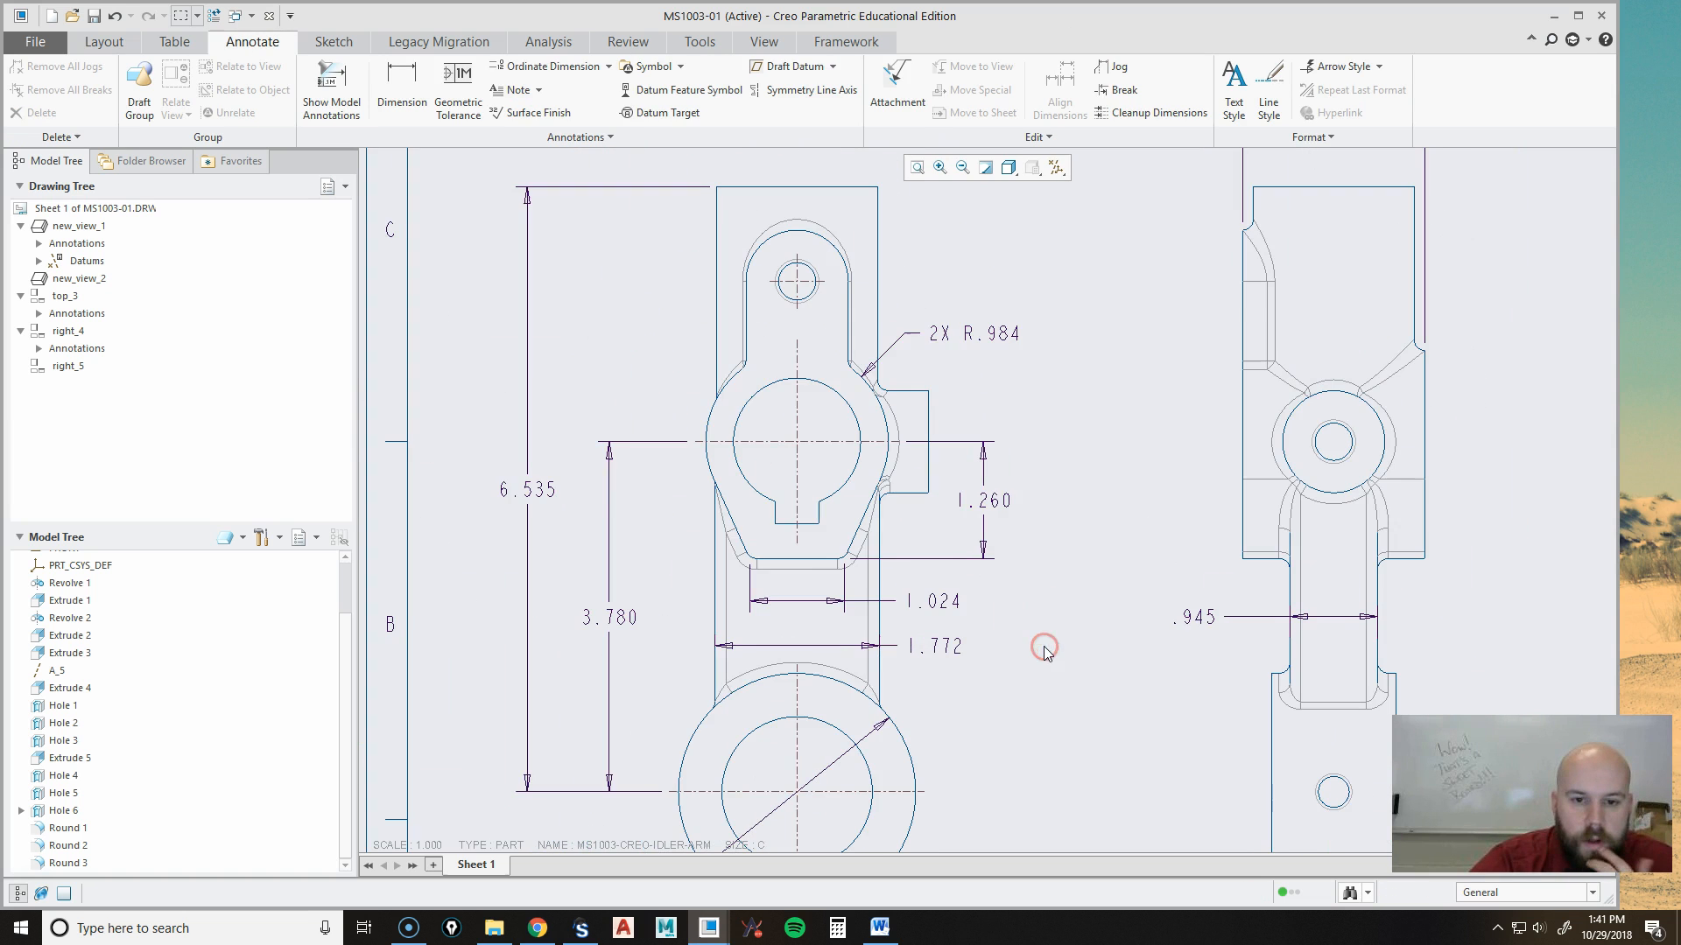
Show Extrude 3's model dimensions, the R.551 radius and the 1.732 height, in the front view.
{"action": "scroll", "coordinate": [1068, 641], "scroll_direction": "up", "scroll_amount": 3}
{"action": "scroll", "coordinate": [875, 560], "scroll_direction": "up", "scroll_amount": 3}
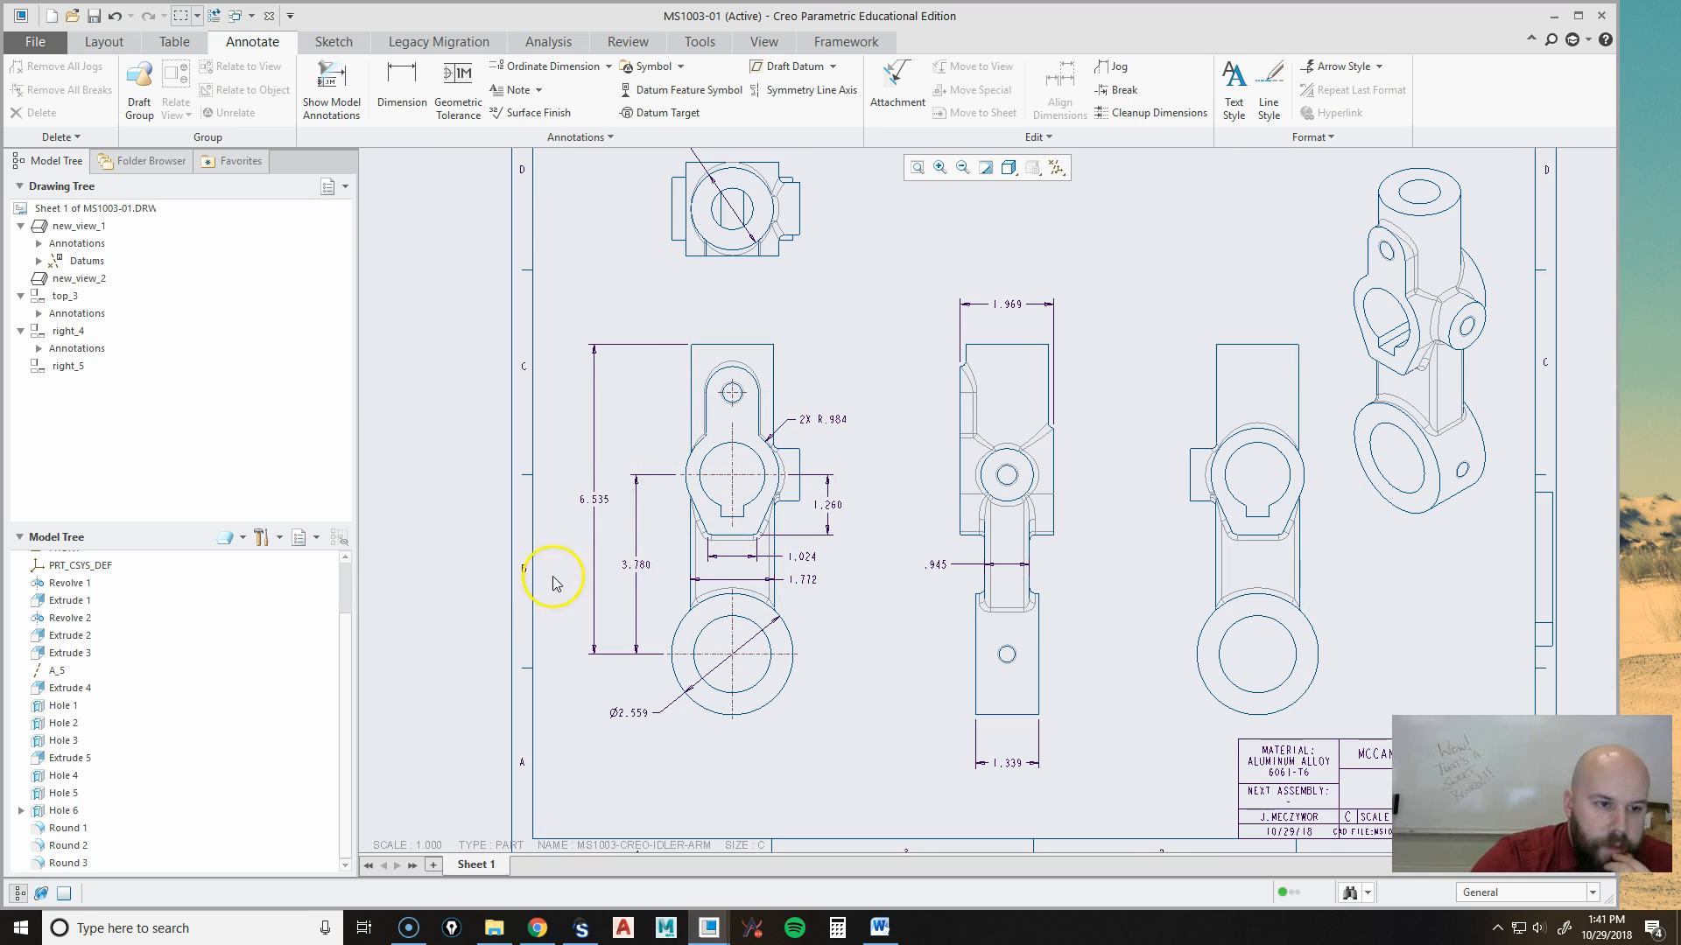
{"action": "scroll", "coordinate": [726, 451], "scroll_direction": "down", "scroll_amount": 3}
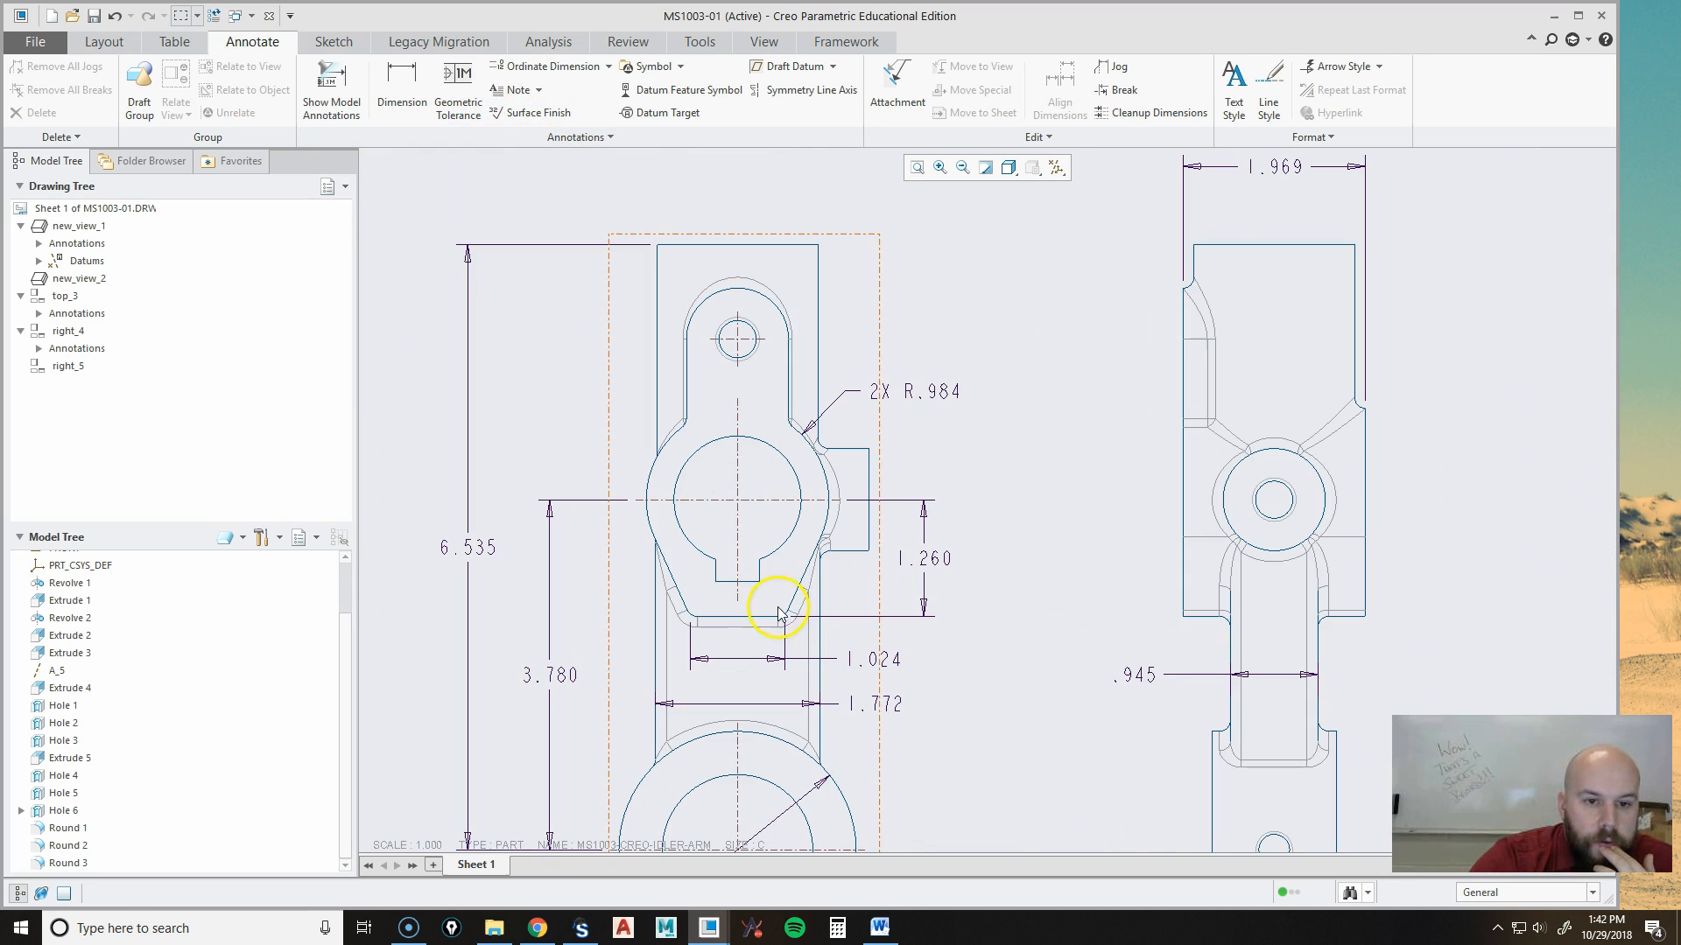
{"action": "scroll", "coordinate": [739, 581], "scroll_direction": "up", "scroll_amount": 3}
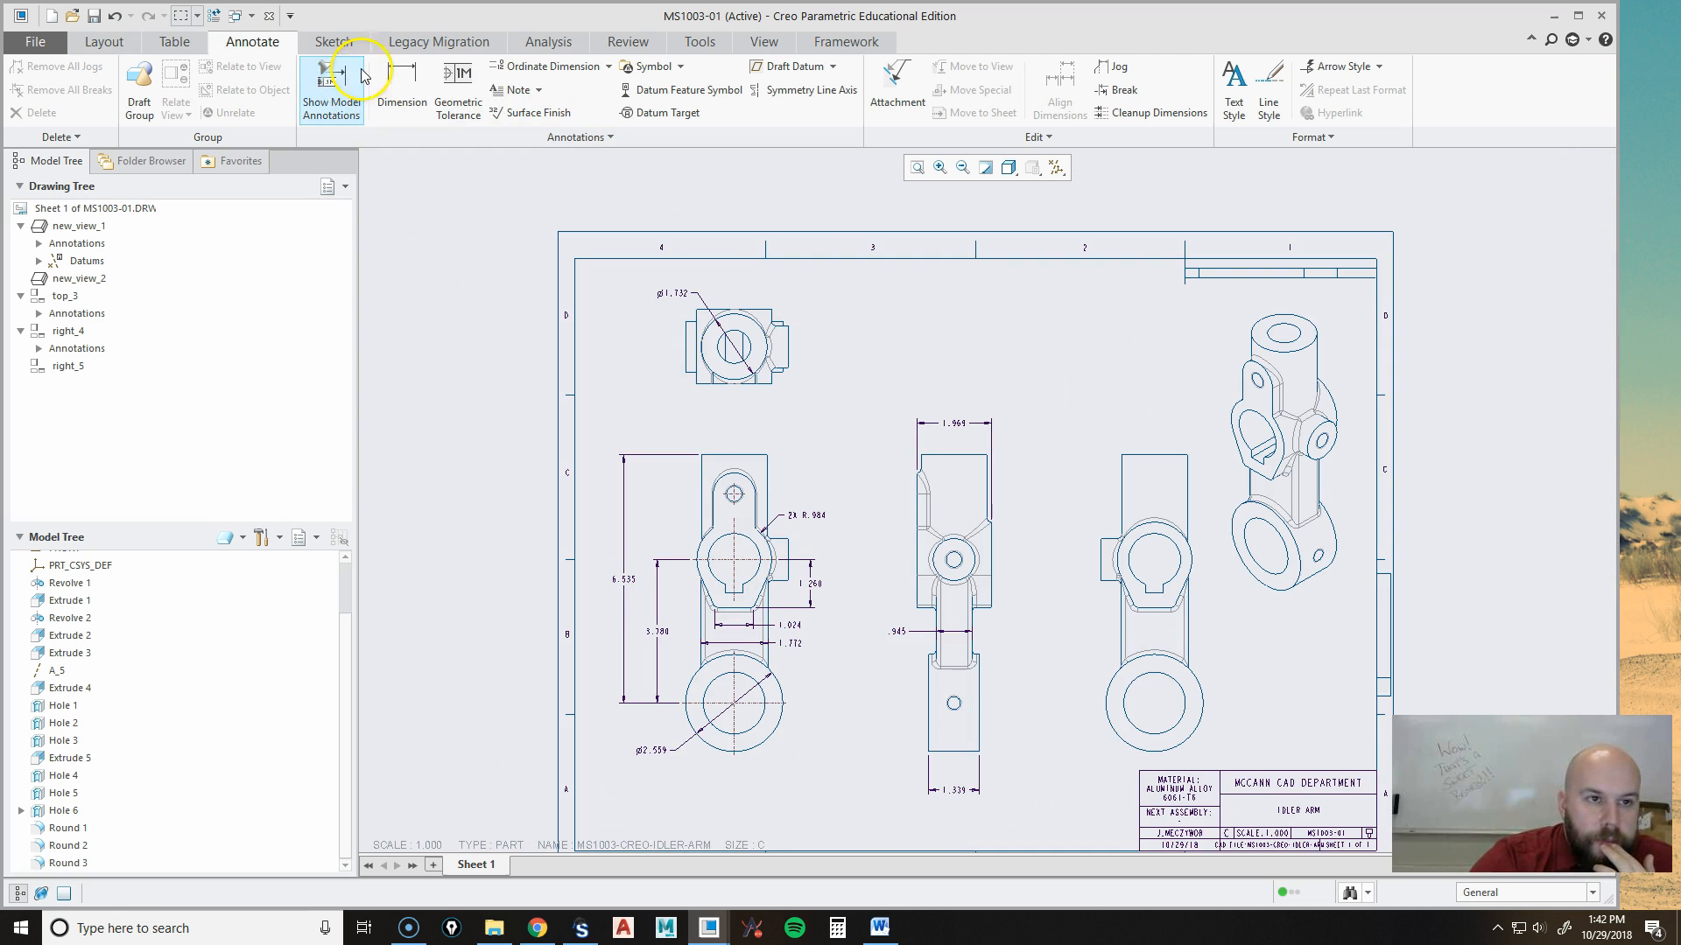
{"action": "left_click", "coordinate": [340, 87]}
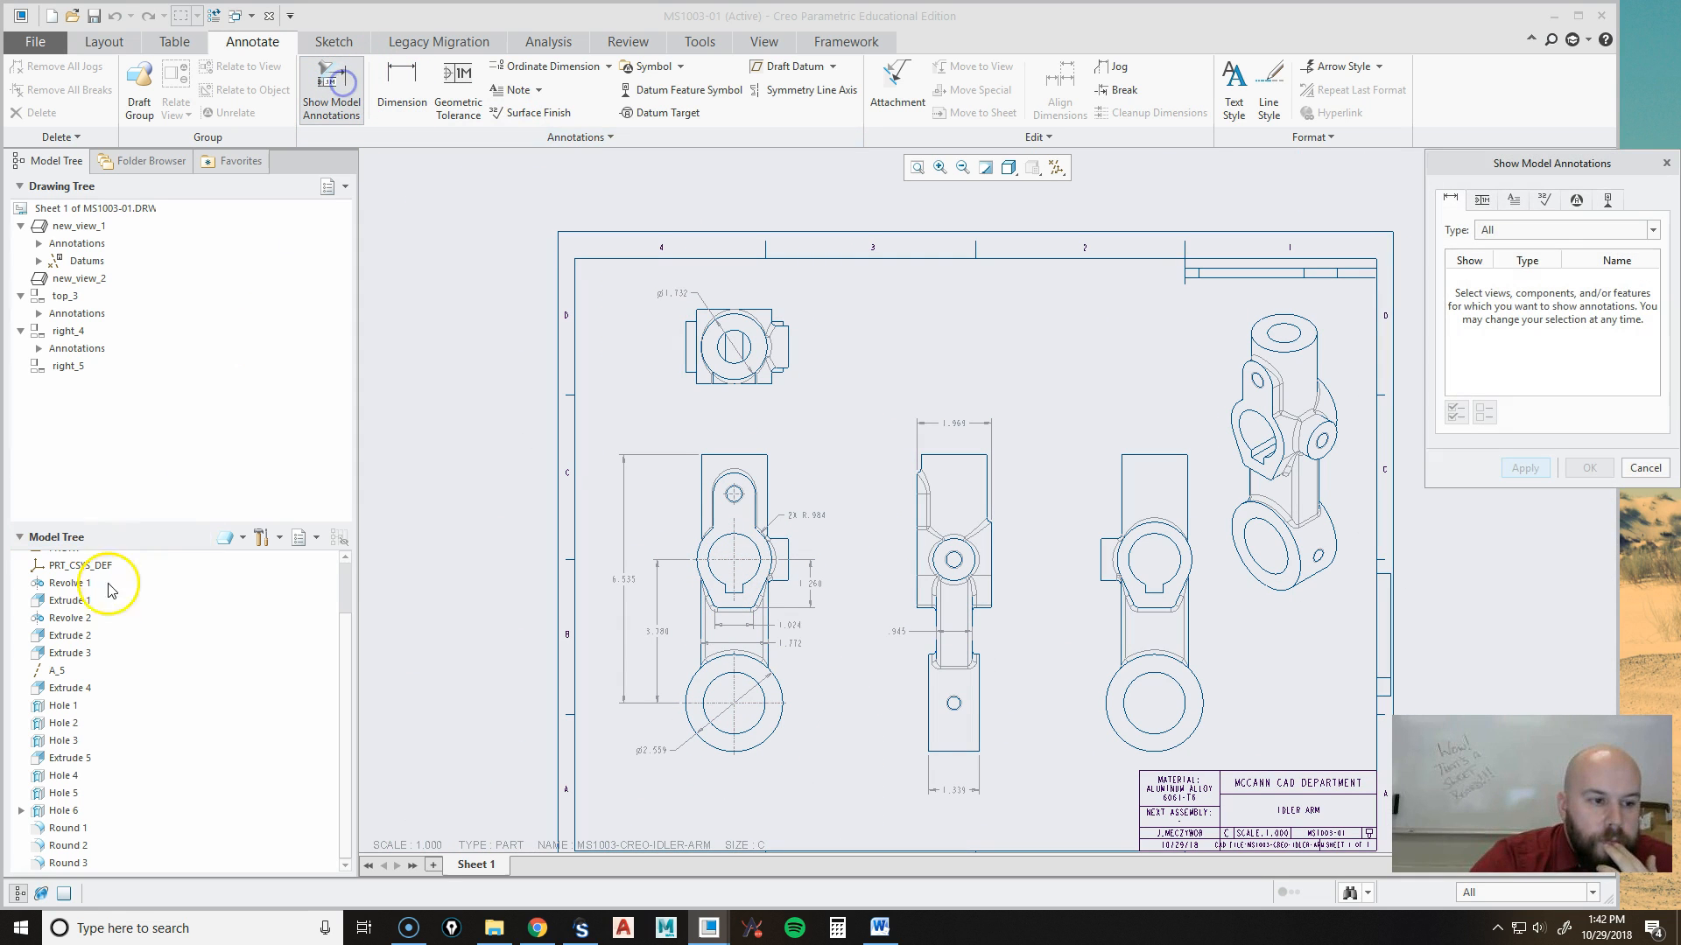
{"action": "left_click", "coordinate": [70, 635]}
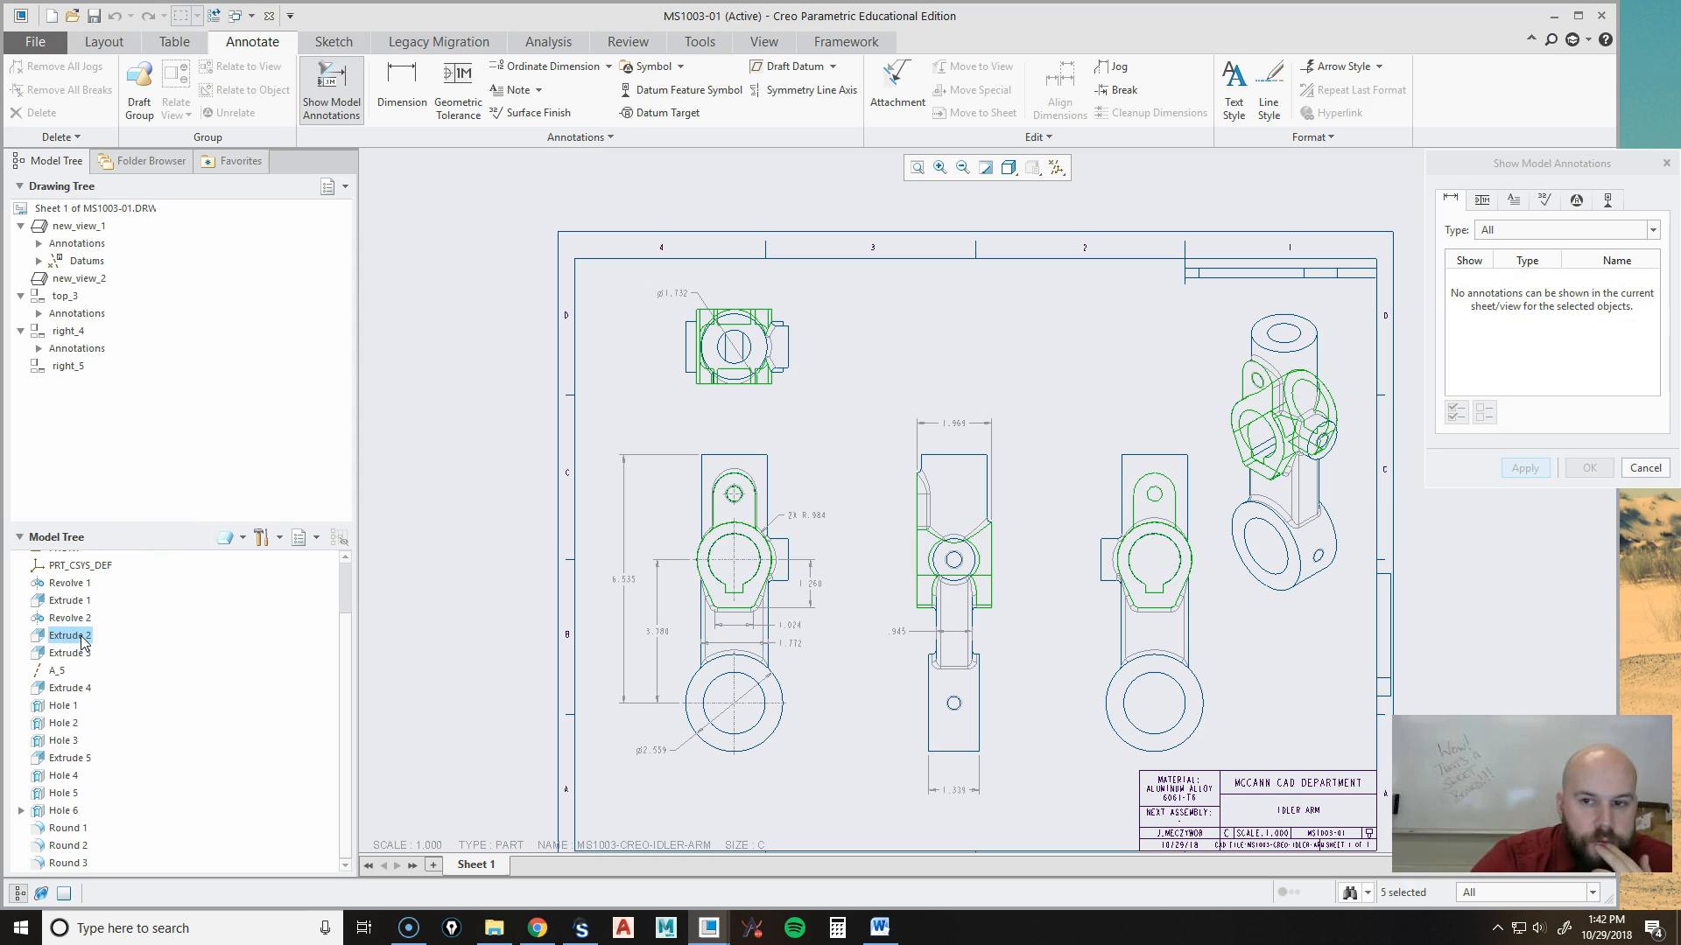
{"action": "left_click", "coordinate": [74, 653]}
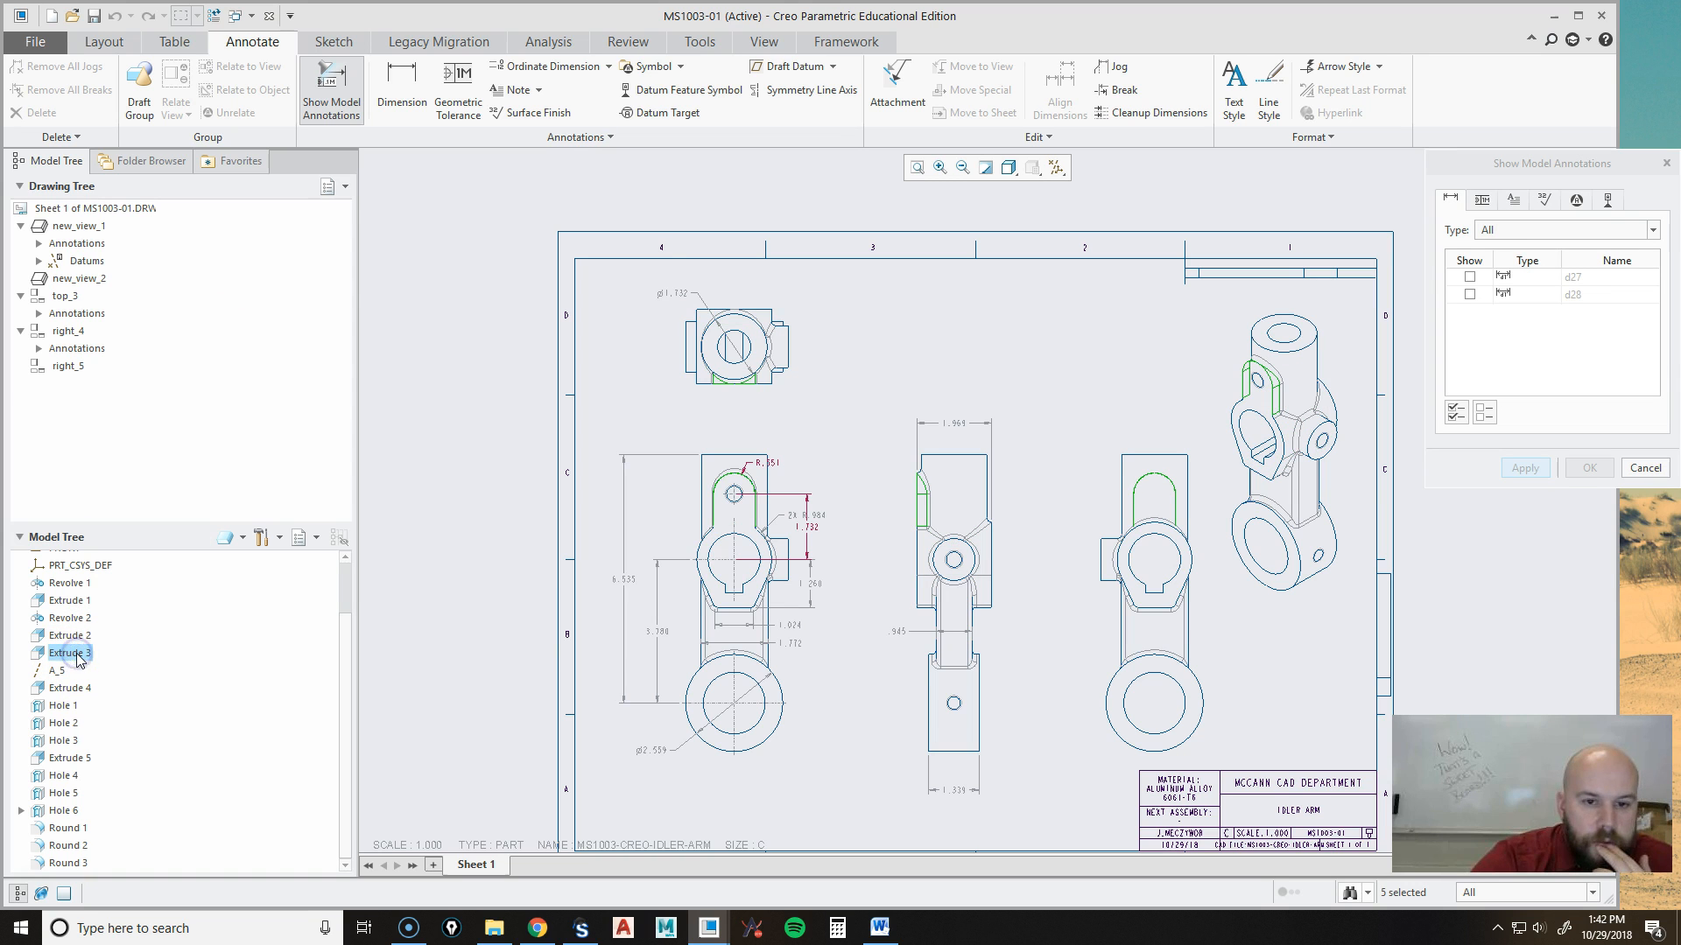
{"action": "scroll", "coordinate": [798, 484], "scroll_direction": "down", "scroll_amount": 3}
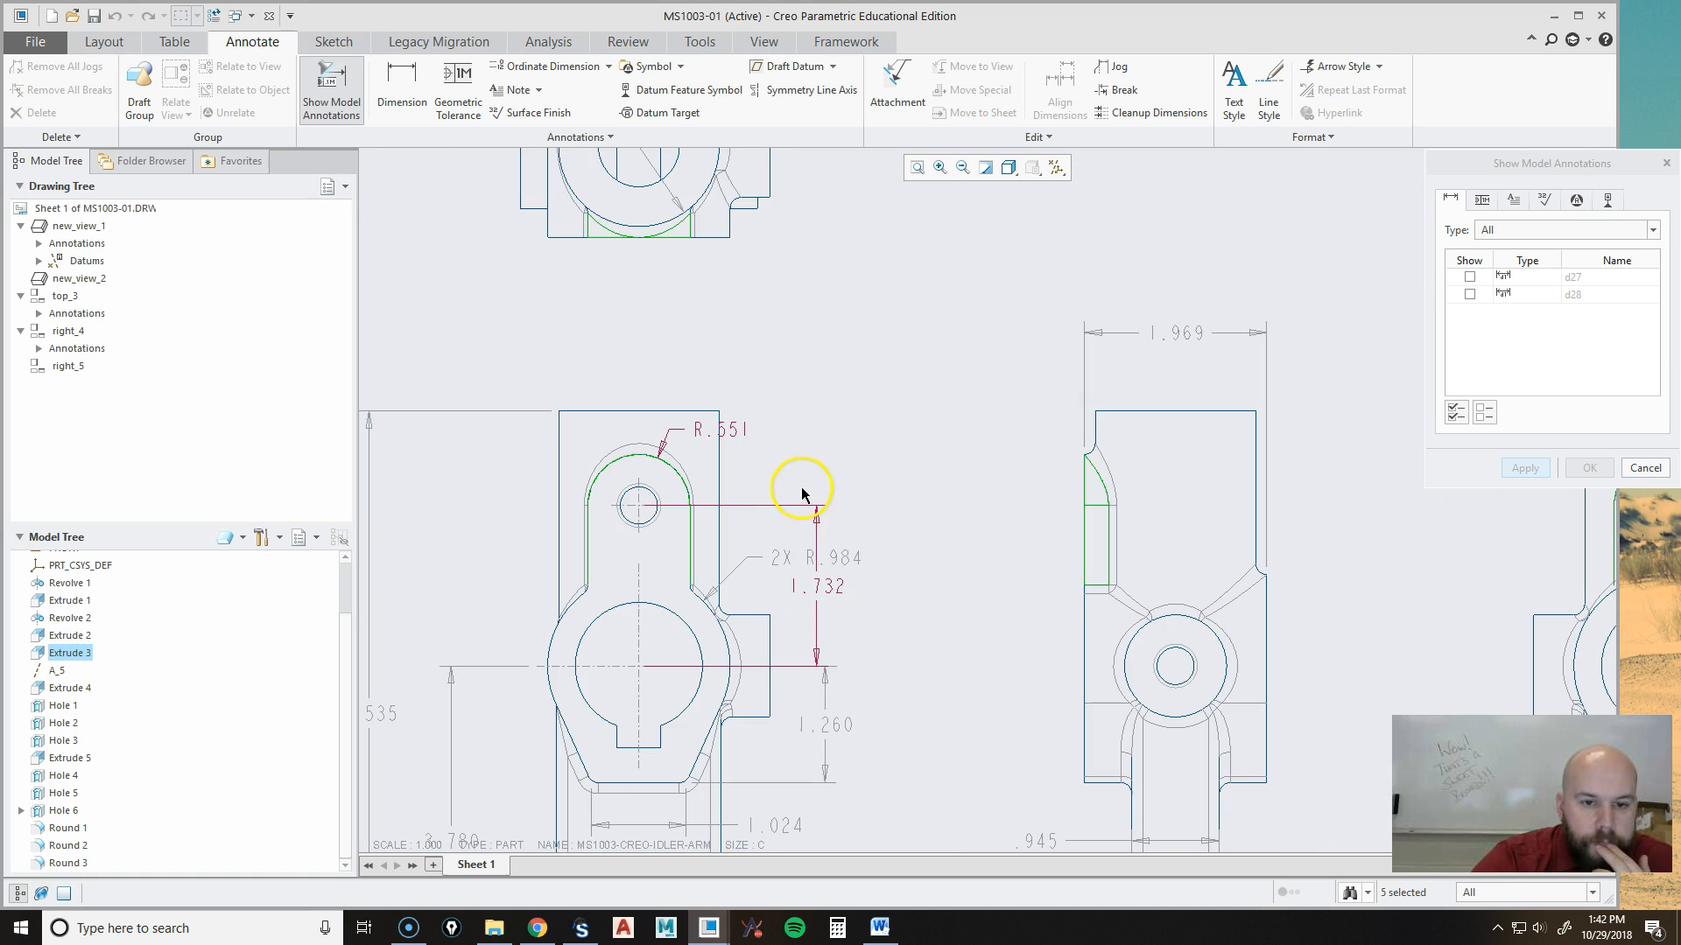
{"action": "left_click", "coordinate": [833, 594]}
{"action": "left_click", "coordinate": [727, 431]}
{"action": "scroll", "coordinate": [985, 573], "scroll_direction": "up", "scroll_amount": 3}
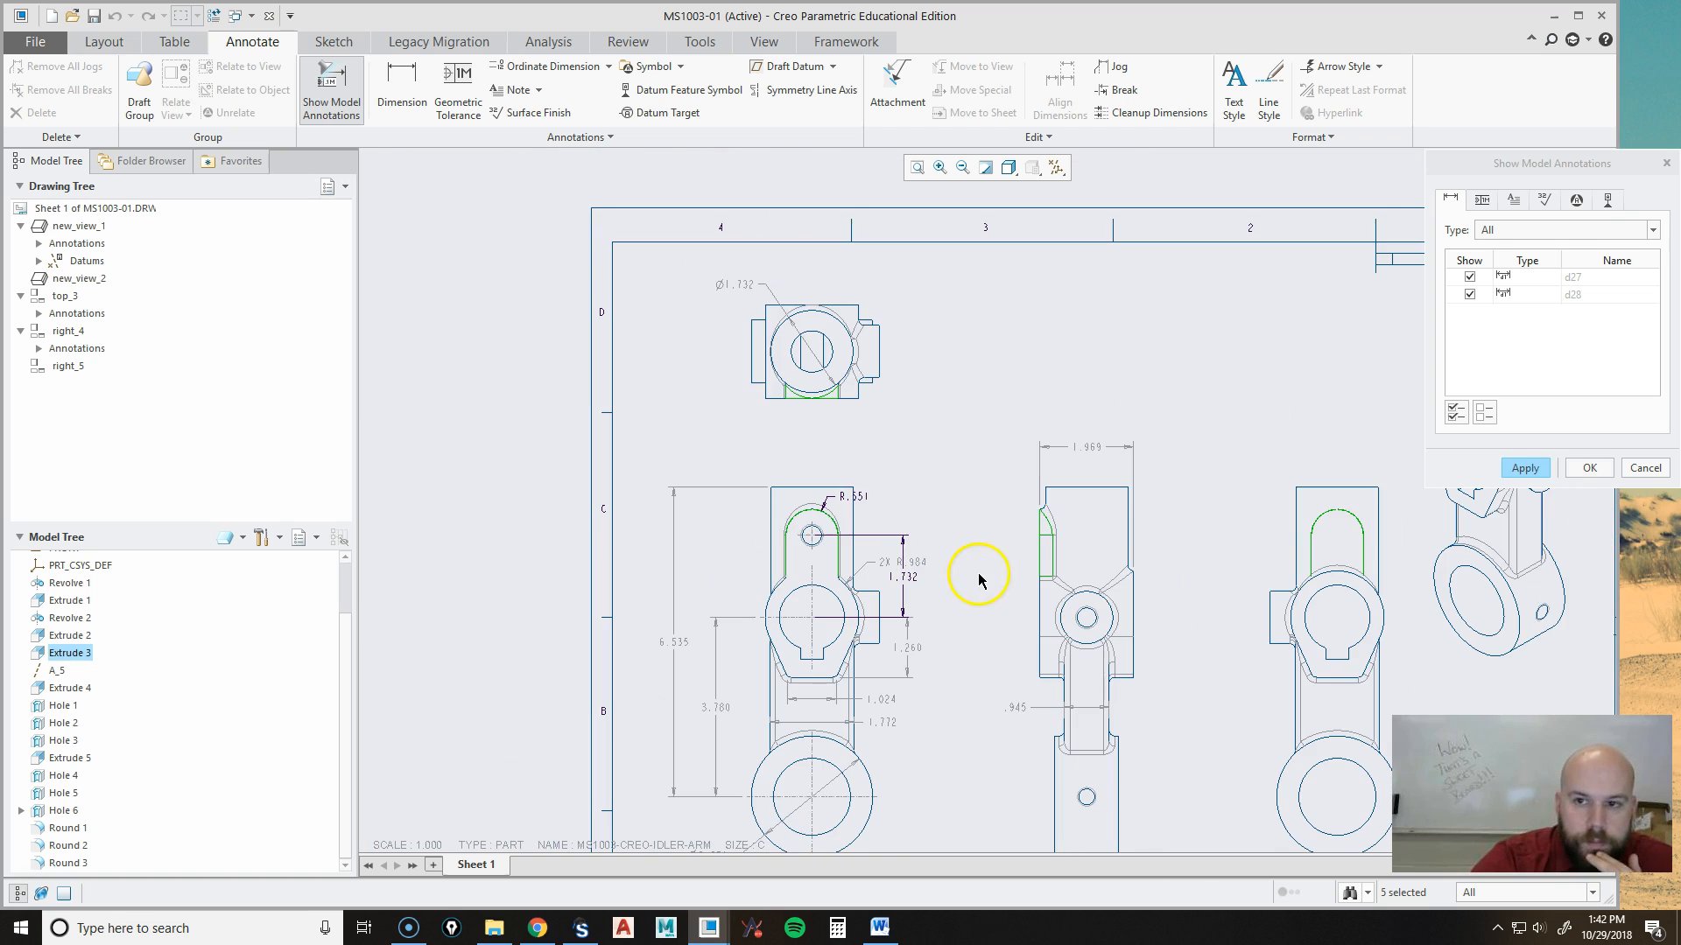
{"action": "left_click", "coordinate": [1588, 469]}
Move the 1.732 dimension to the left of the front view, in line with 3.780, and shorten its lower witness line.
{"action": "scroll", "coordinate": [963, 578], "scroll_direction": "down", "scroll_amount": 2}
{"action": "left_click", "coordinate": [957, 632]}
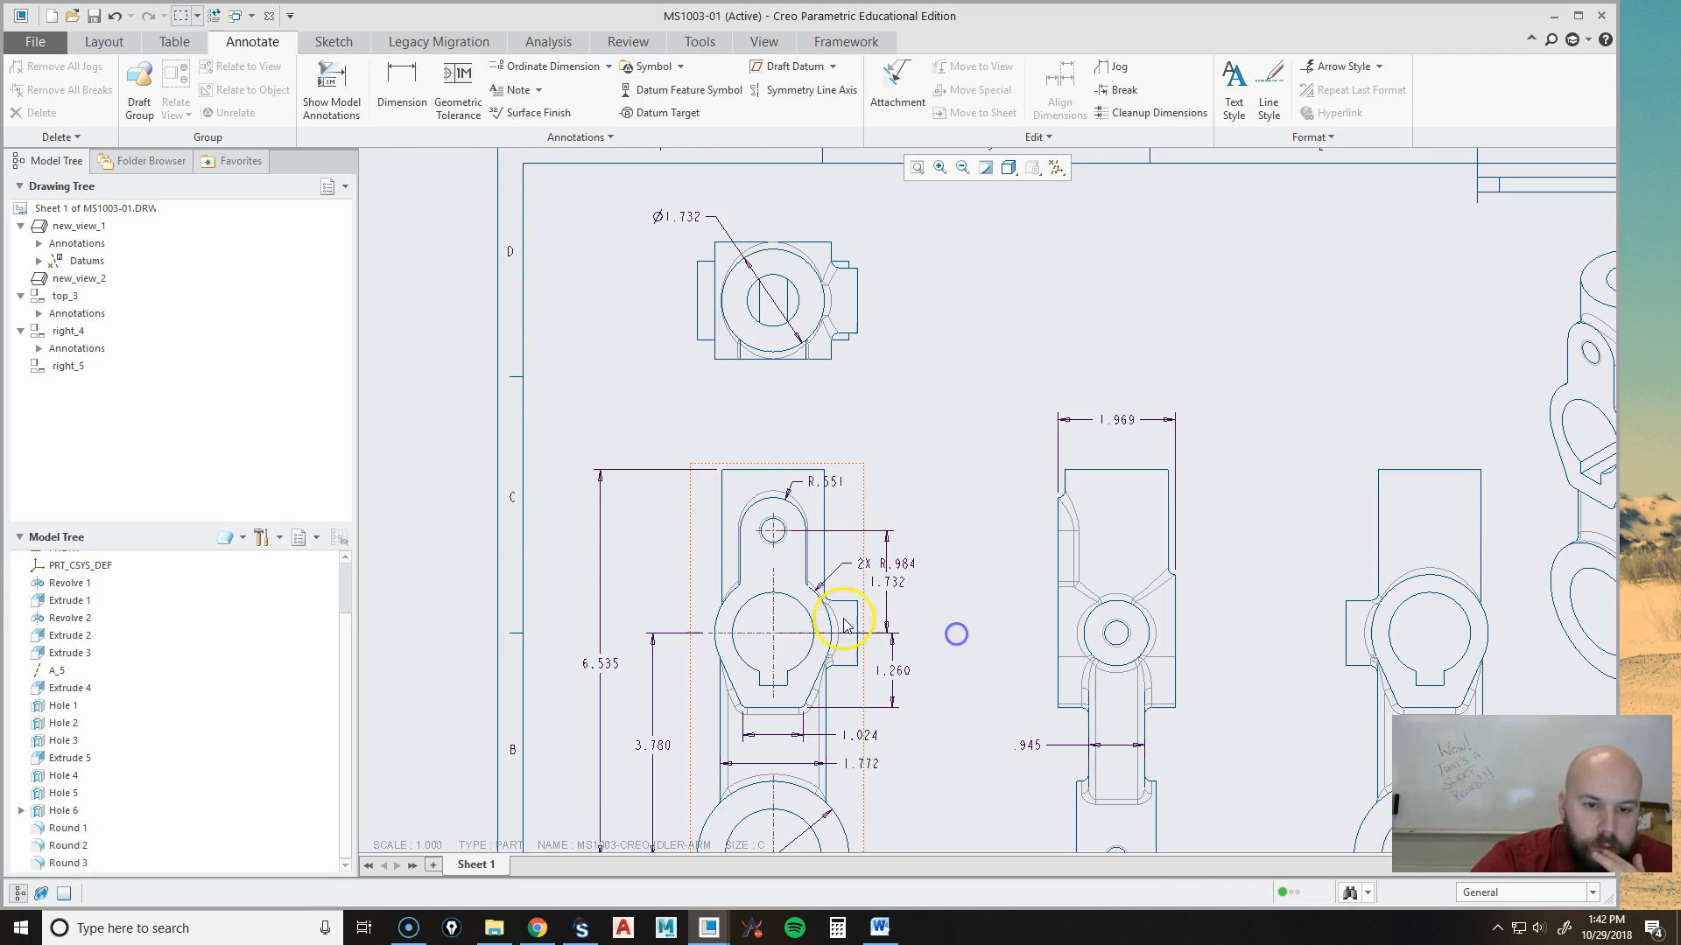
{"action": "left_click", "coordinate": [888, 591]}
{"action": "left_click_drag", "start_coordinate": [891, 584], "coordinate": [657, 580]}
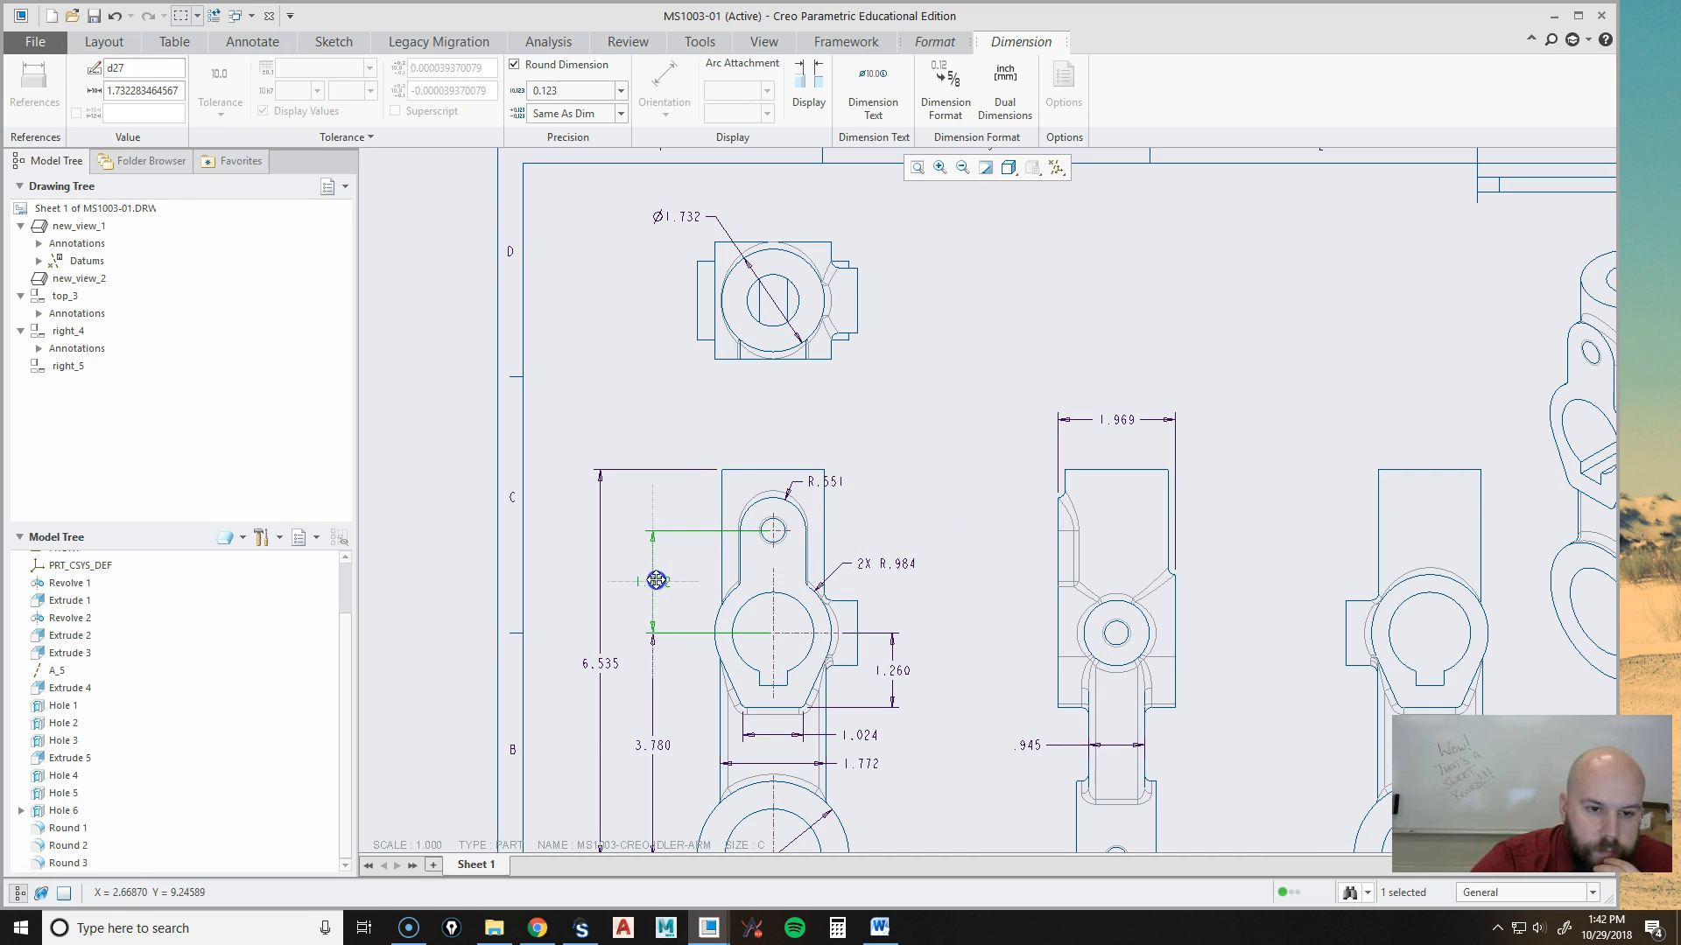
{"action": "left_click_drag", "start_coordinate": [767, 637], "coordinate": [696, 648]}
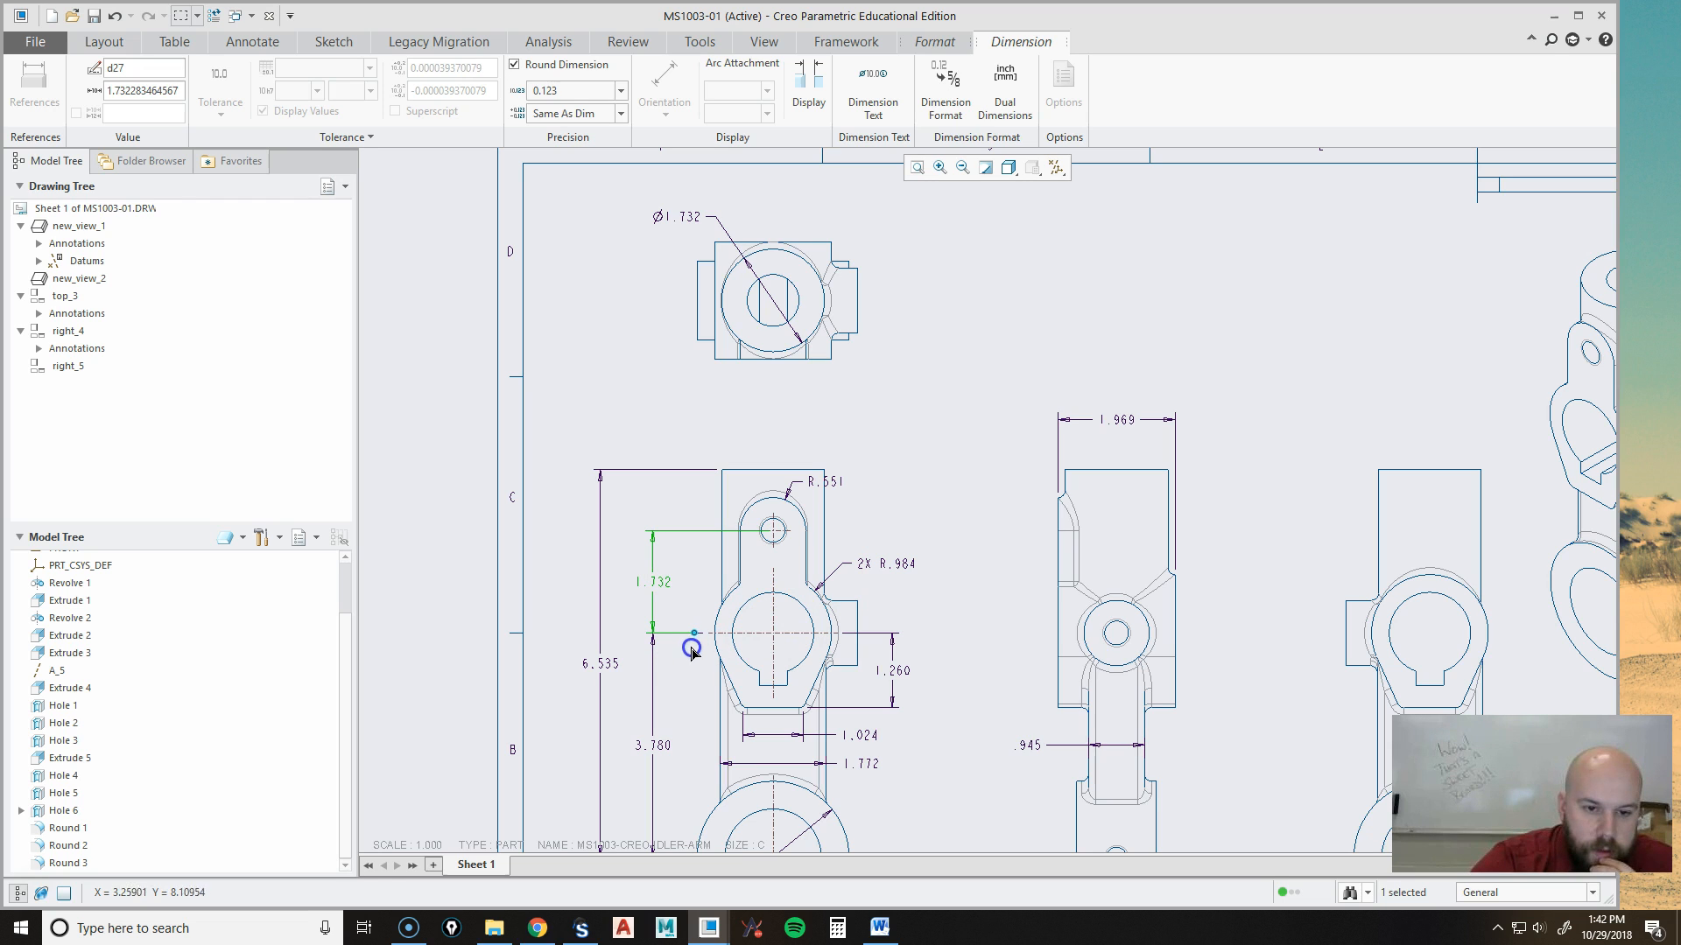
Move the 1.260 dimension to the left of the front view, between the arm outline and the 3.780 dimension.
{"action": "left_click", "coordinate": [897, 670]}
{"action": "left_click_drag", "start_coordinate": [897, 670], "coordinate": [699, 672]}
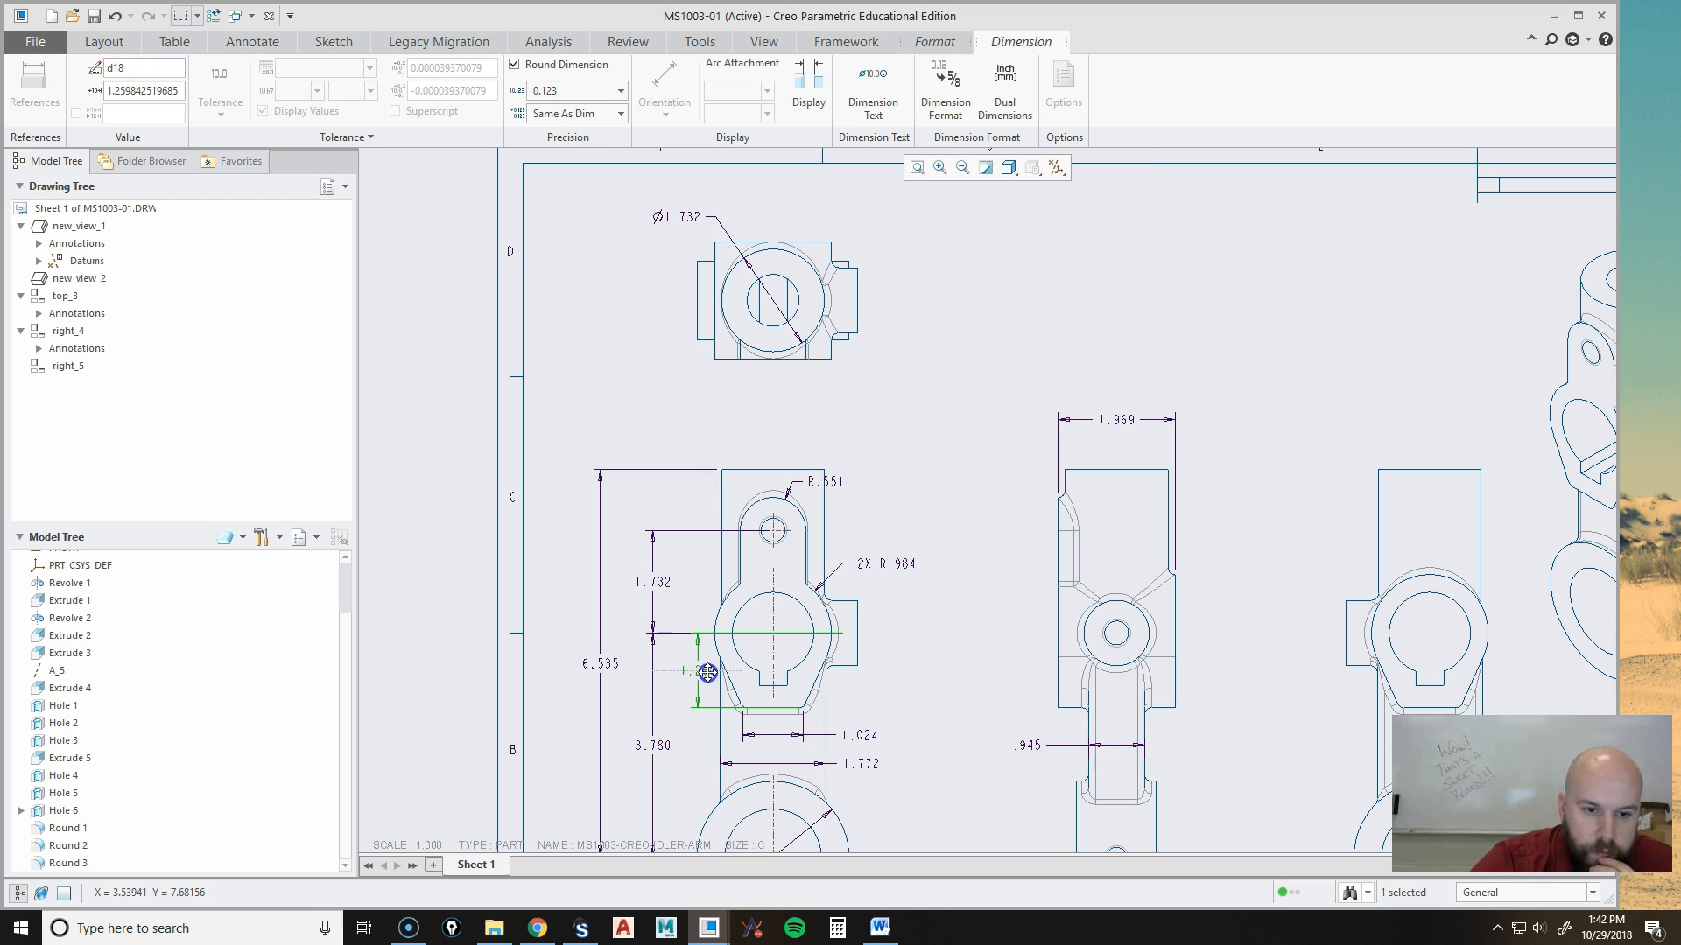
{"action": "left_click_drag", "start_coordinate": [707, 672], "coordinate": [707, 671]}
Shift the front view slightly to the right on the sheet.
{"action": "mouse_move", "coordinate": [1049, 685]}
{"action": "middle_mouse_down"}
{"action": "mouse_move", "coordinate": [983, 525]}
{"action": "mouse_move", "coordinate": [996, 539]}
{"action": "middle_mouse_up"}
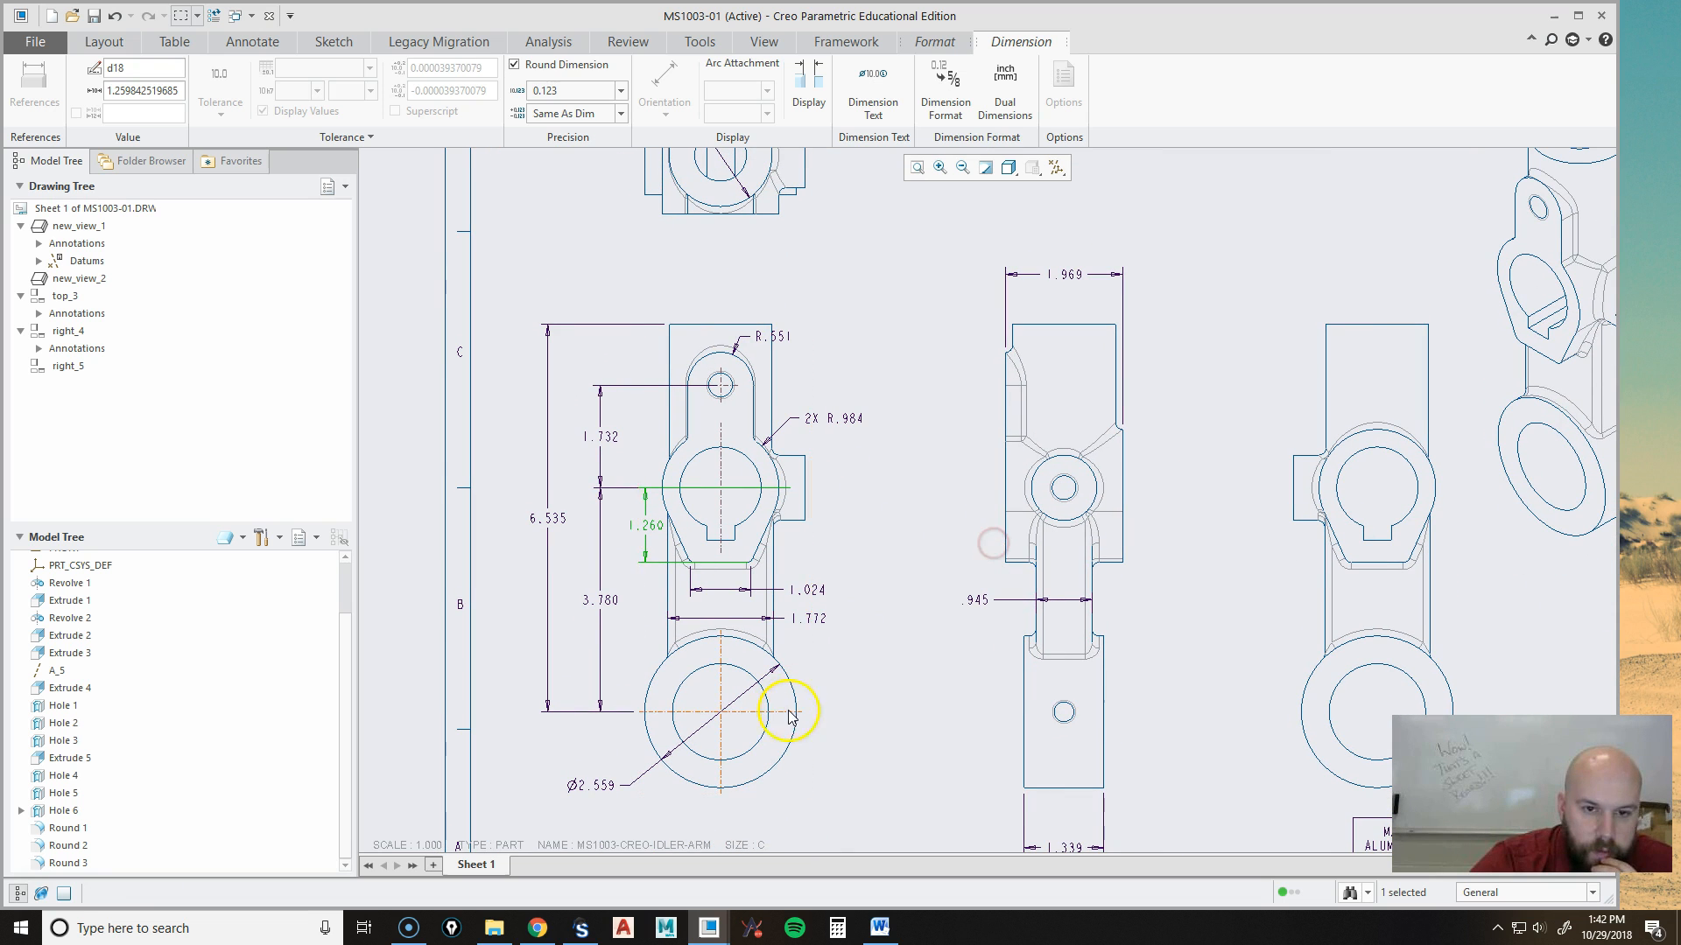
{"action": "left_click", "coordinate": [811, 673]}
{"action": "left_click_drag", "start_coordinate": [803, 660], "coordinate": [826, 660]}
{"action": "left_click", "coordinate": [941, 447]}
Move the 1.260, 3.780, 1.732 and 6.535 vertical dimensions together farther left, away from the front view's outline.
{"action": "left_click", "coordinate": [668, 523]}
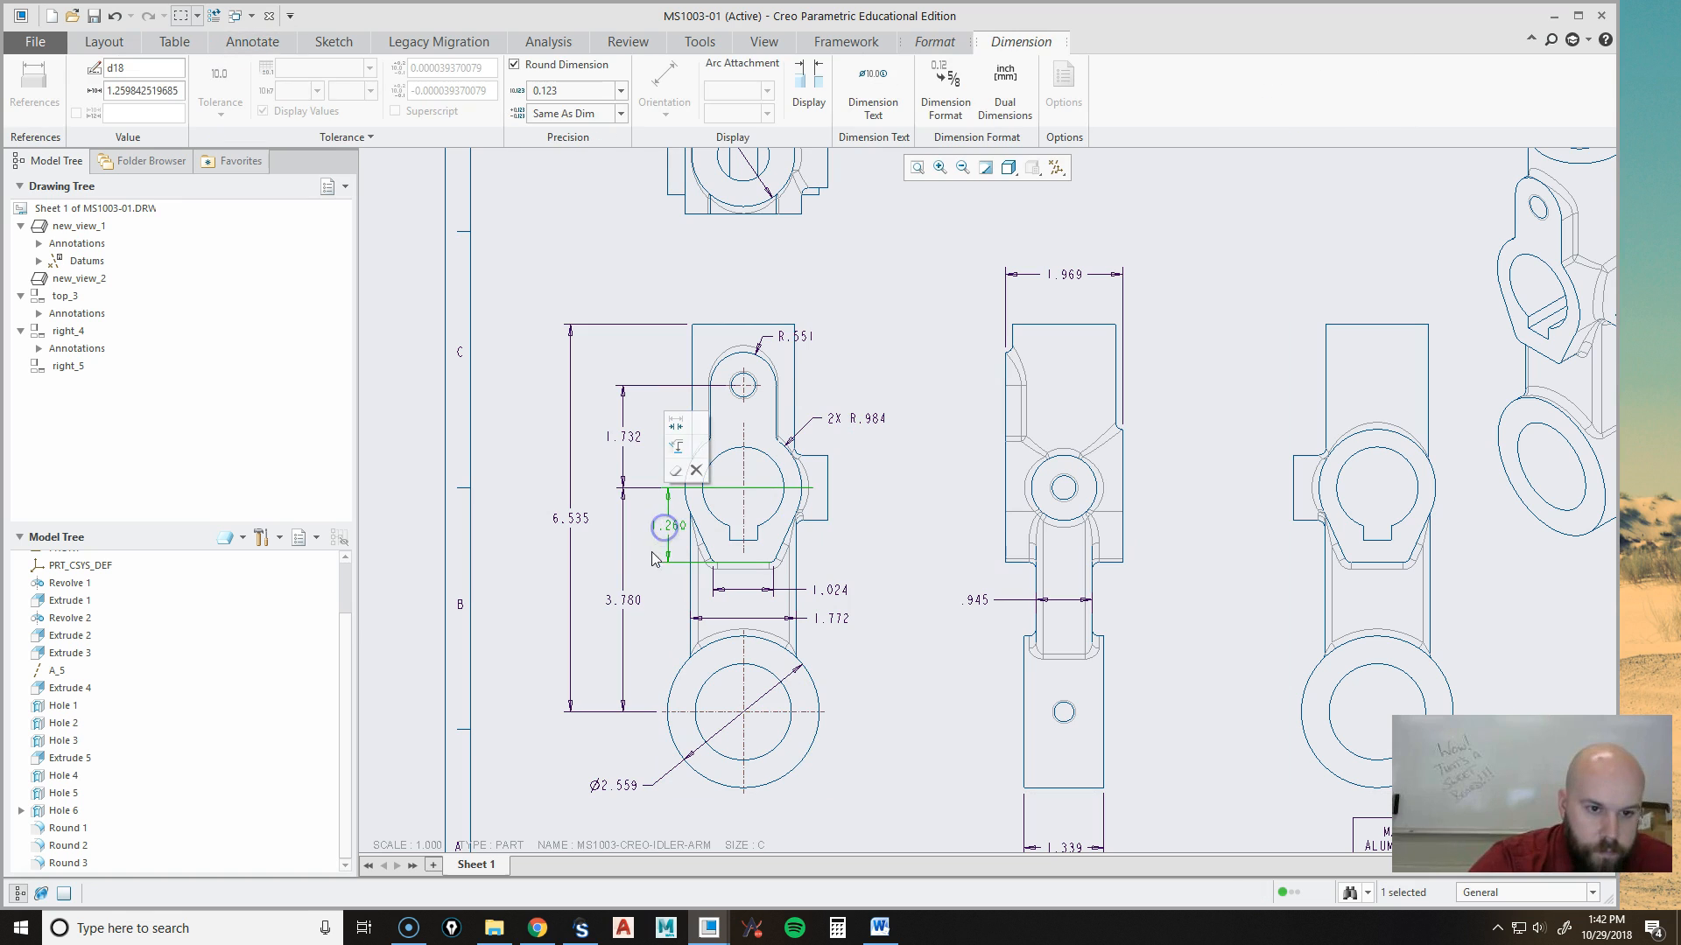
{"action": "left_click", "coordinate": [637, 603], "text": "ctrl"}
{"action": "left_click", "coordinate": [623, 437], "text": "ctrl"}
{"action": "left_click", "coordinate": [578, 519], "text": "ctrl"}
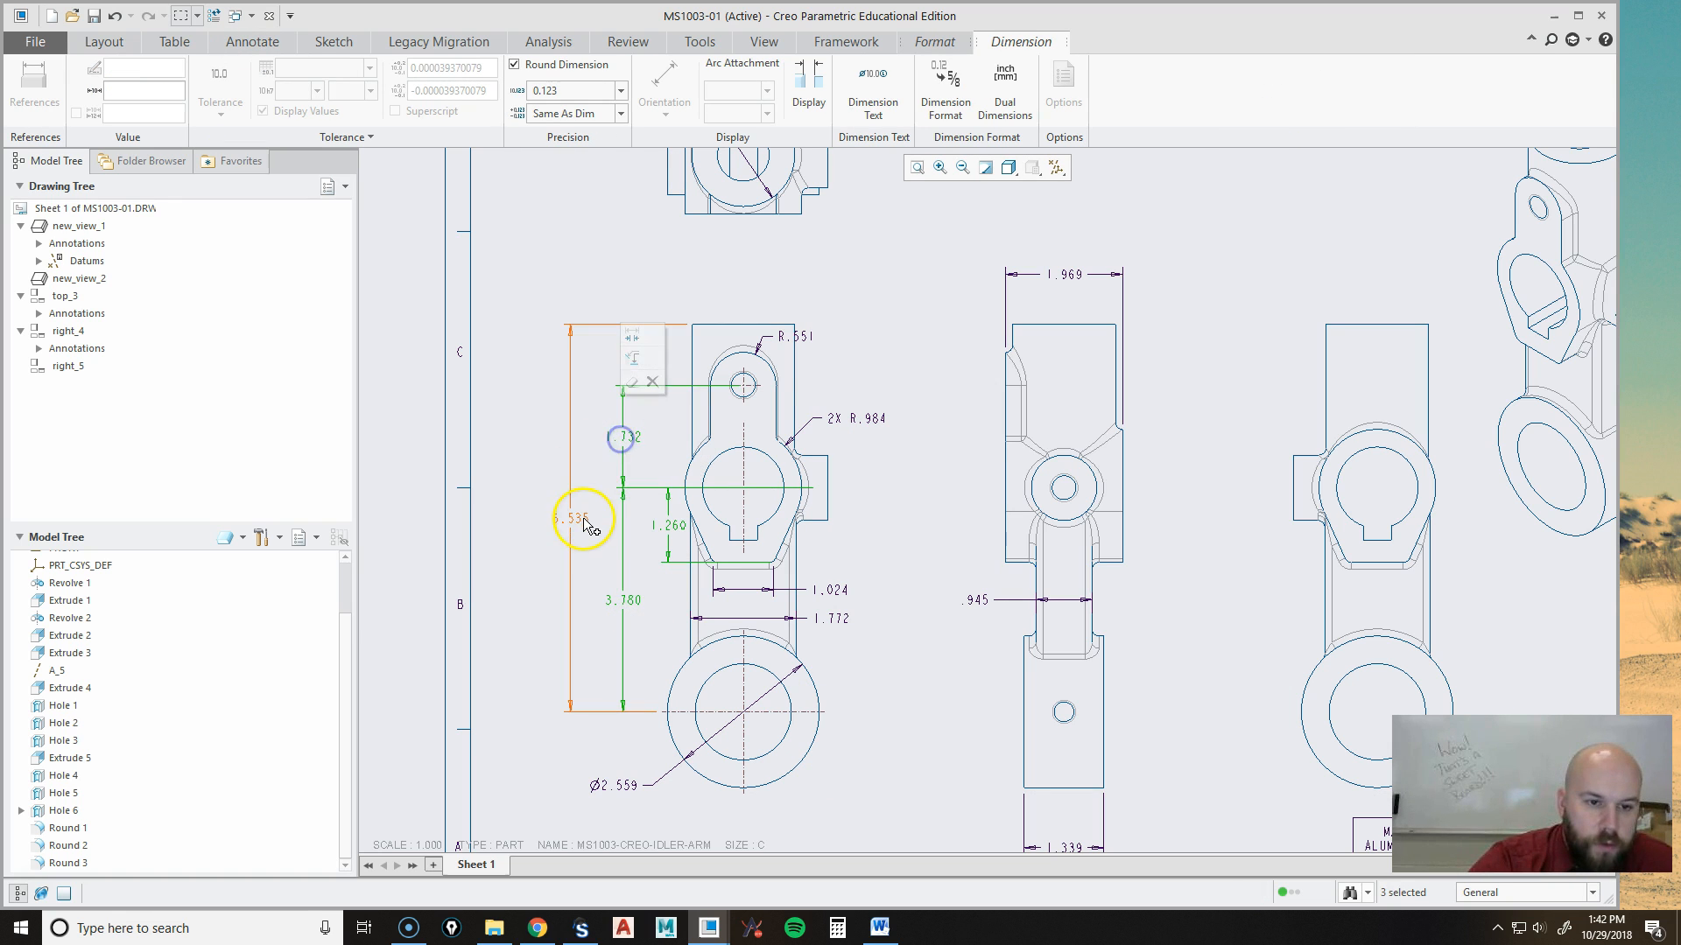
{"action": "left_click_drag", "start_coordinate": [574, 517], "coordinate": [549, 517]}
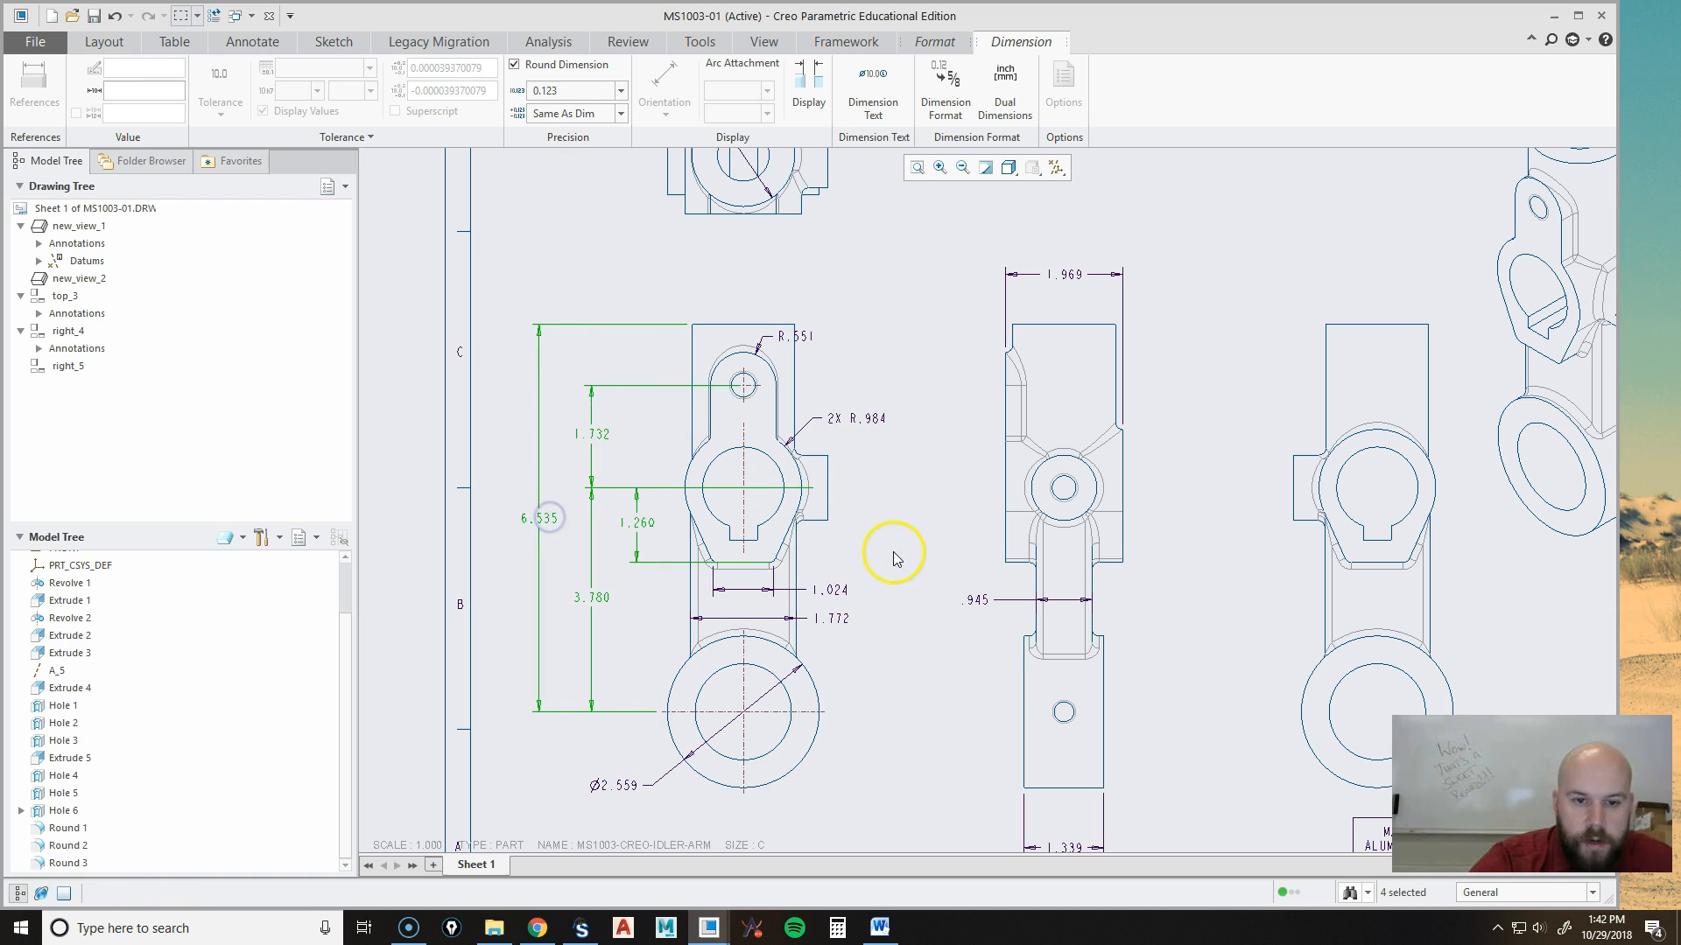
{"action": "left_click", "coordinate": [933, 542]}
Shorten the 1.260 dimension's upper witness line so it ends near the left edge of the arm's outline.
{"action": "left_click", "coordinate": [638, 523]}
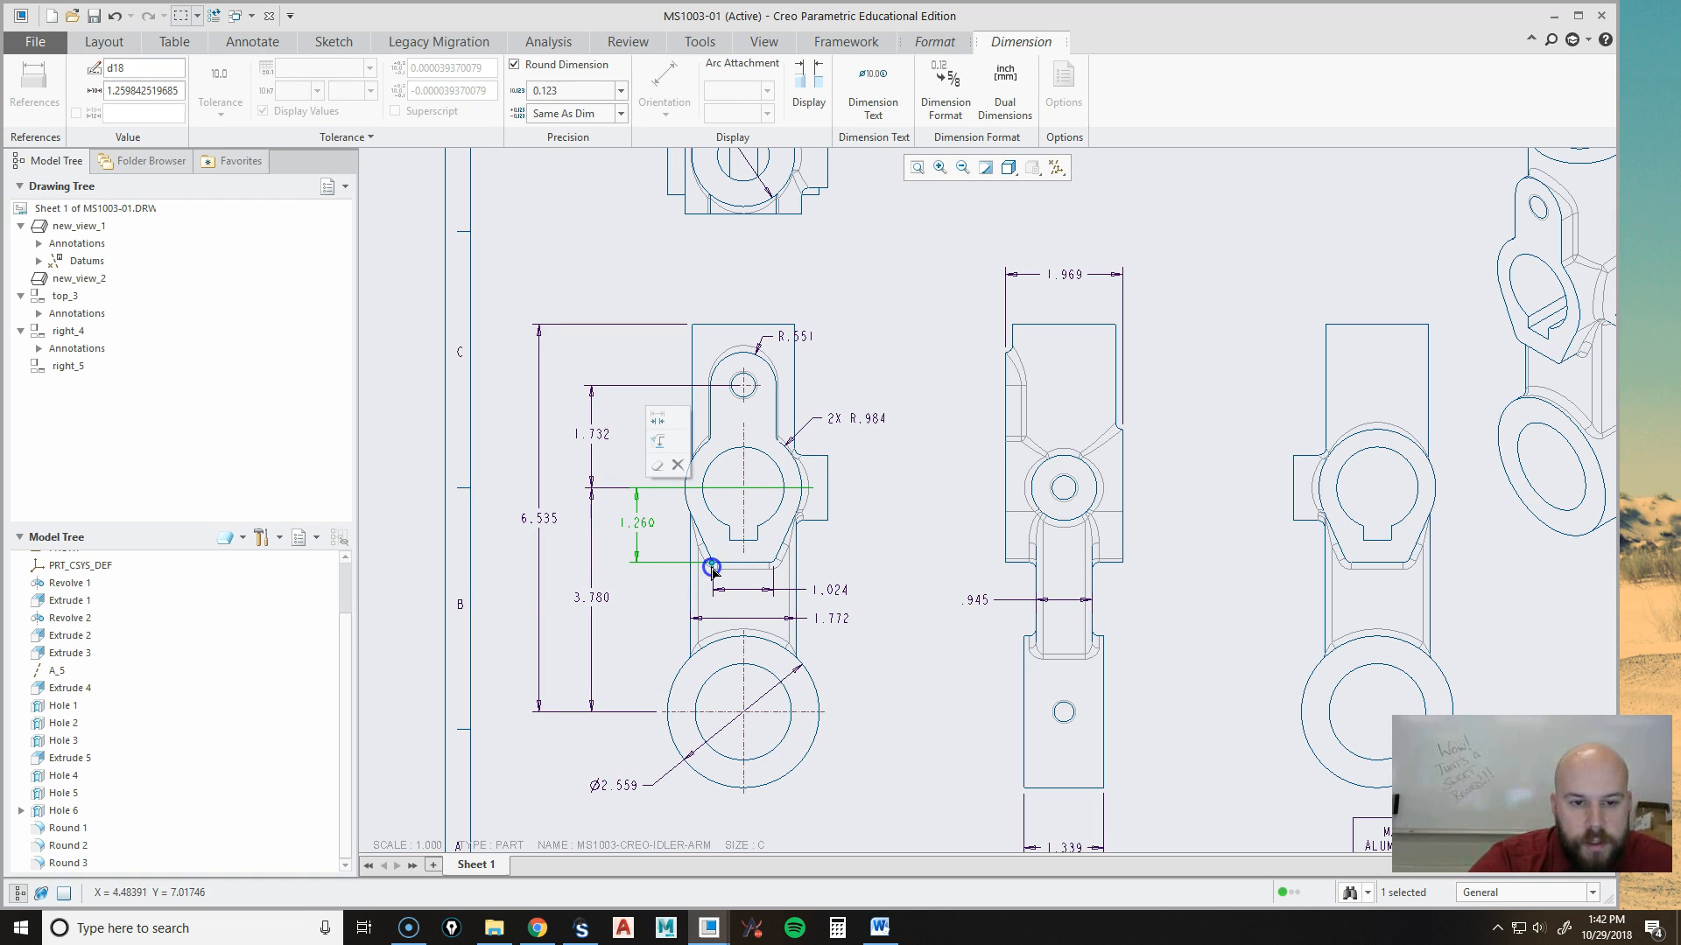
{"action": "left_click_drag", "start_coordinate": [806, 483], "coordinate": [687, 496]}
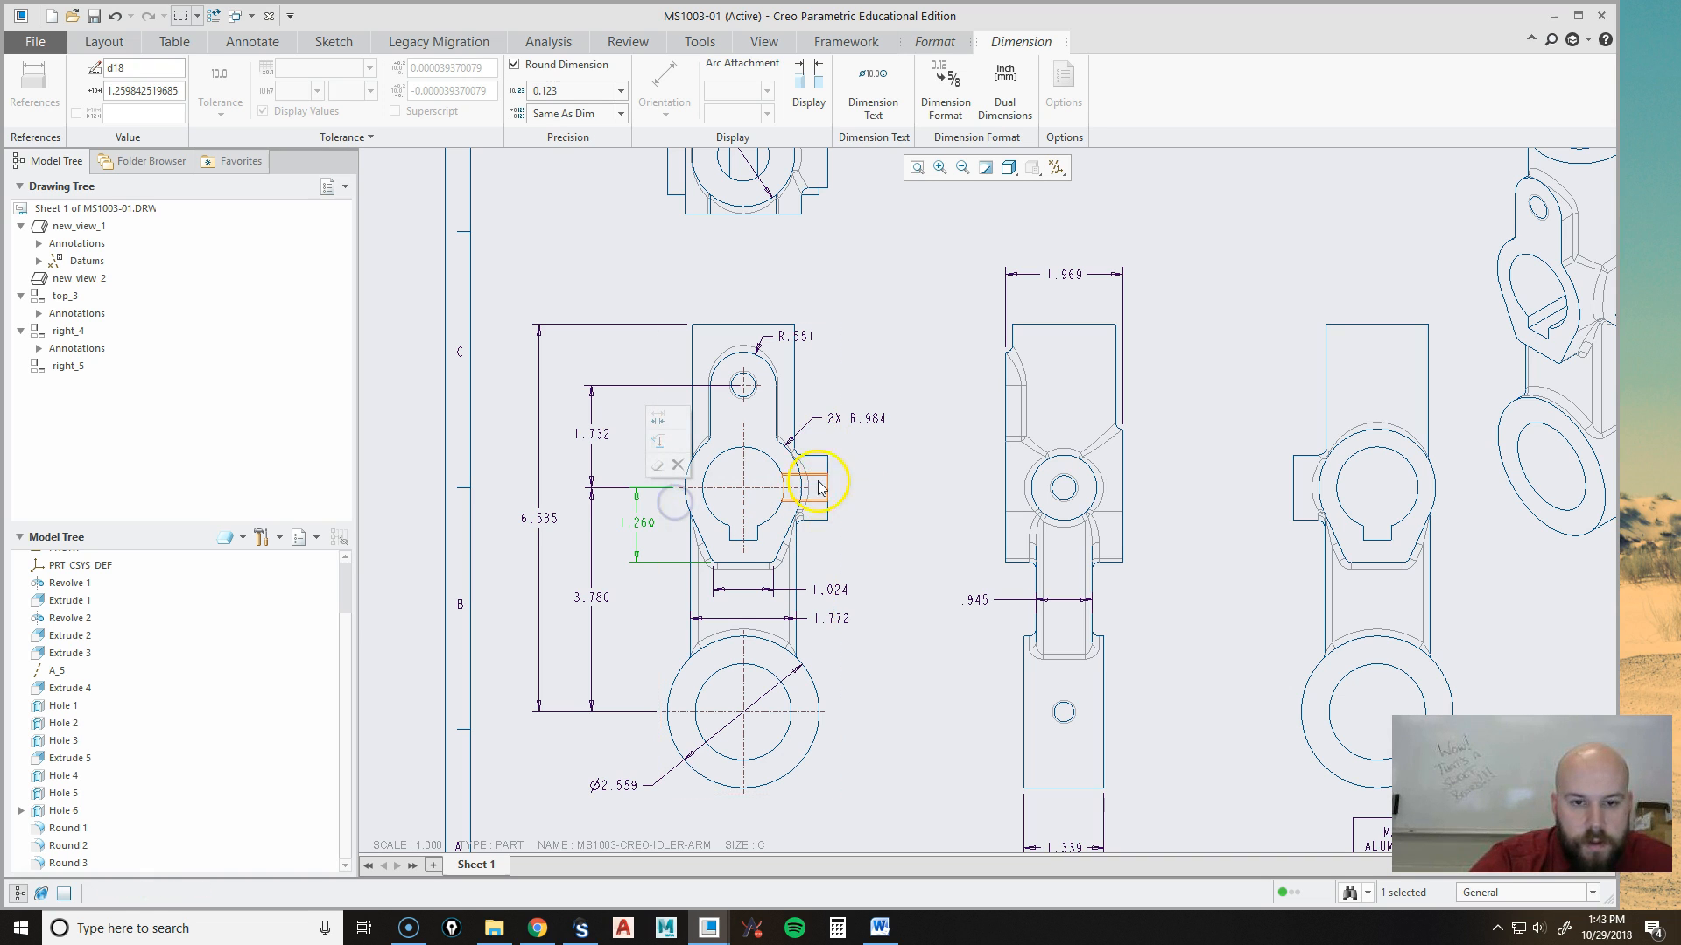
{"action": "left_click", "coordinate": [914, 542]}
Move the R.551 radius dimension outside the front view's outline, roughly above the 2X R.984 note.
{"action": "middle_click_drag", "start_coordinate": [893, 469], "coordinate": [885, 588]}
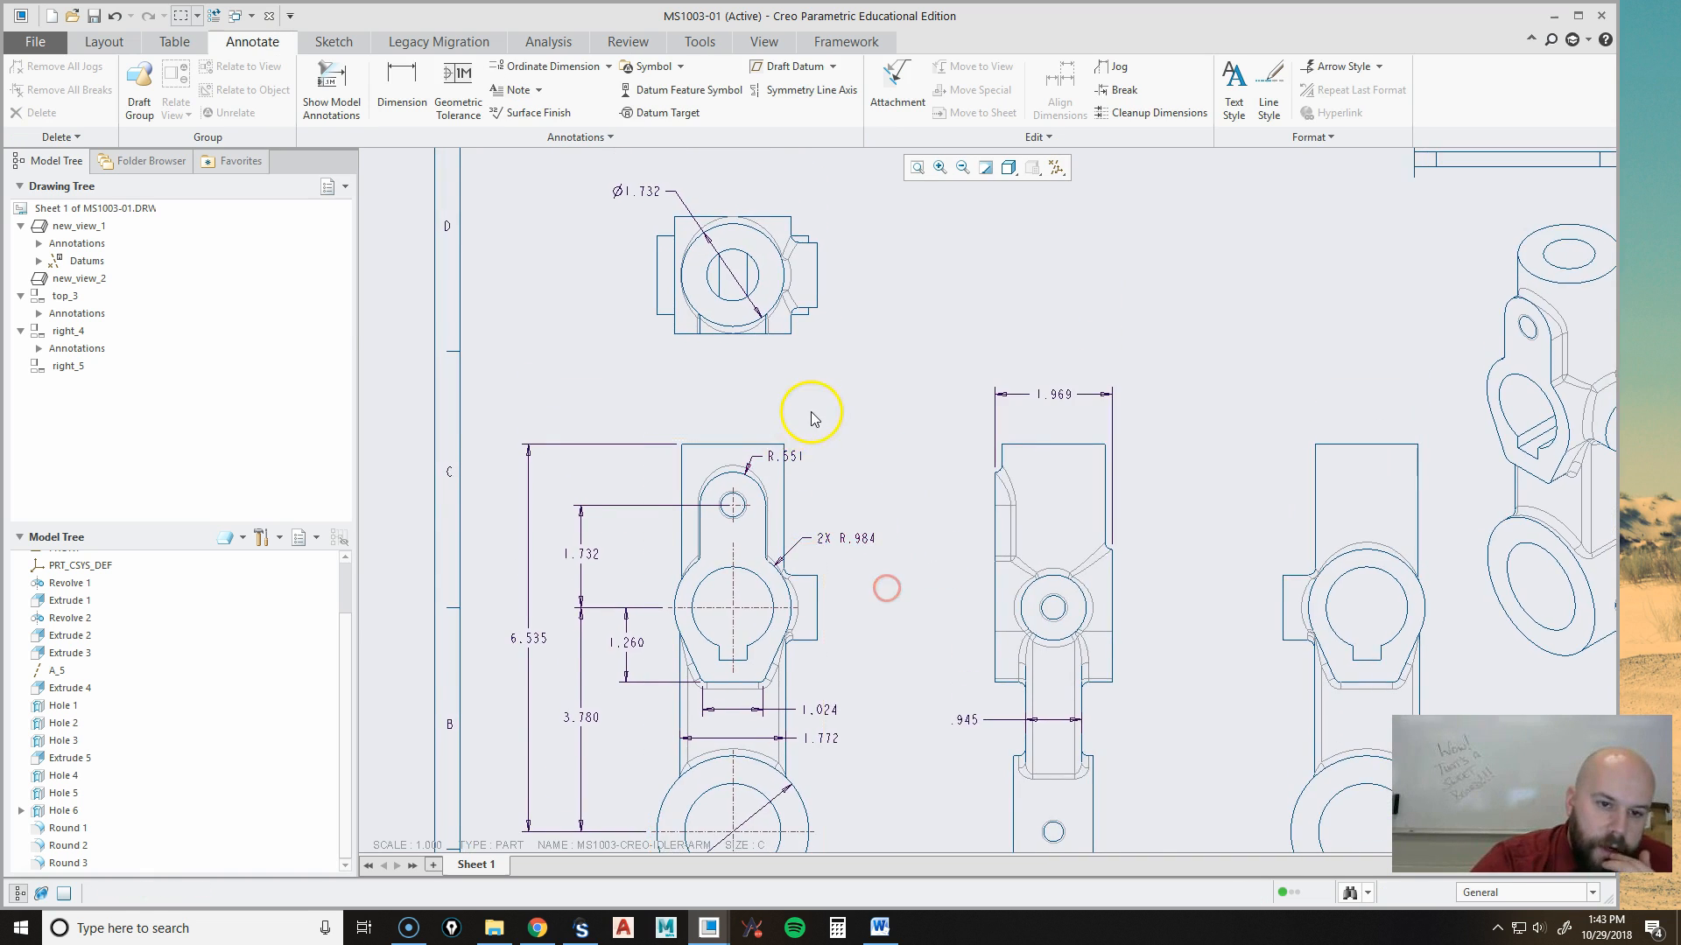
{"action": "scroll", "coordinate": [814, 411], "scroll_direction": "down", "scroll_amount": 1}
{"action": "left_click", "coordinate": [794, 471]}
{"action": "left_click_drag", "start_coordinate": [782, 470], "coordinate": [846, 465]}
{"action": "left_click", "coordinate": [969, 541]}
{"action": "left_click", "coordinate": [847, 582]}
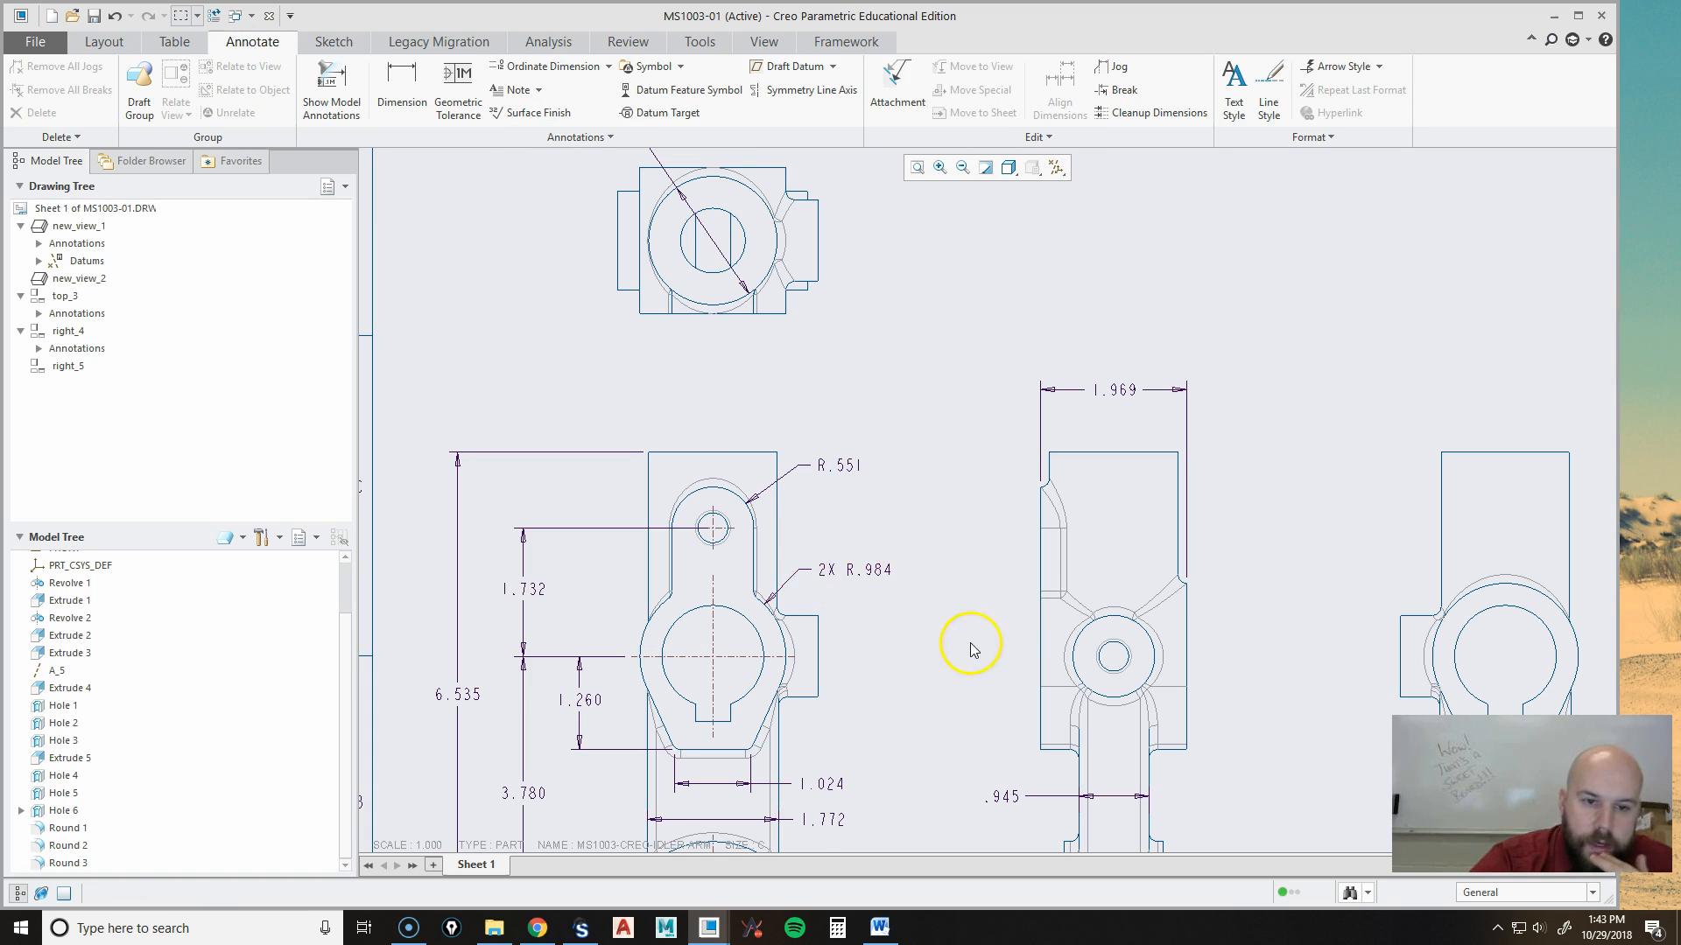
Adjust the 1.732 dimension's upper witness line so it ends just short of the small hole.
{"action": "middle_click_drag", "start_coordinate": [971, 649], "coordinate": [948, 442]}
{"action": "left_click", "coordinate": [646, 302]}
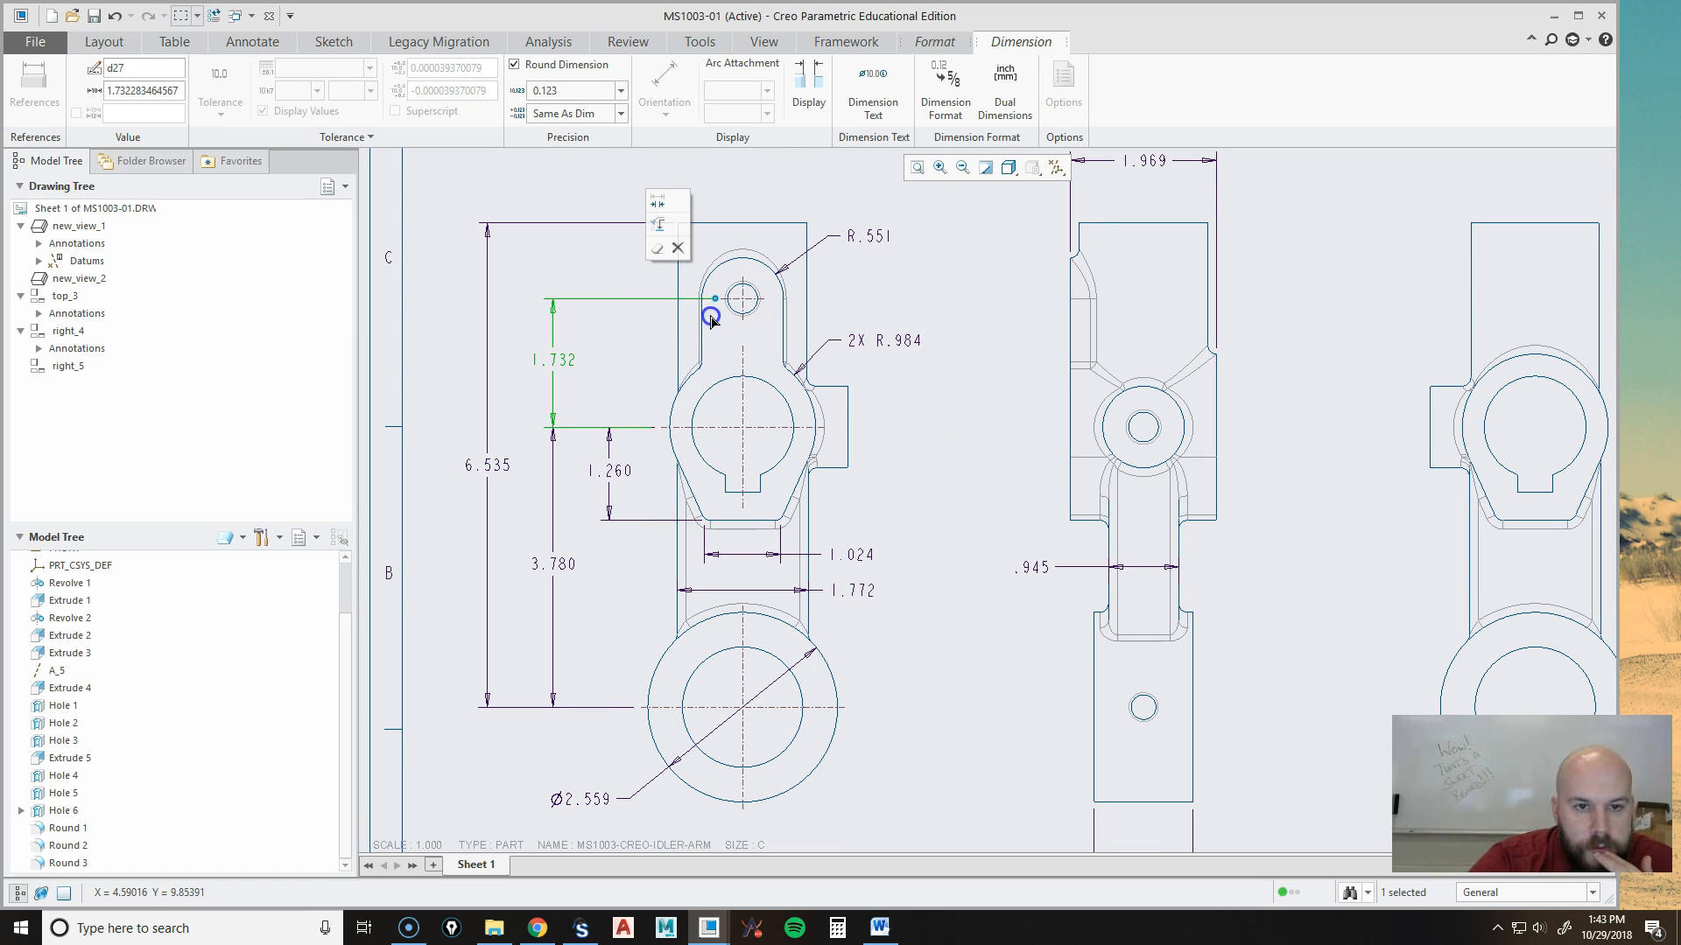
{"action": "left_click", "coordinate": [961, 456]}
Show Extrude 4's model dimensions, the 1.417 length and the Ø1.102 boss diameter, in the front view.
{"action": "scroll", "coordinate": [970, 533], "scroll_direction": "up", "scroll_amount": 1}
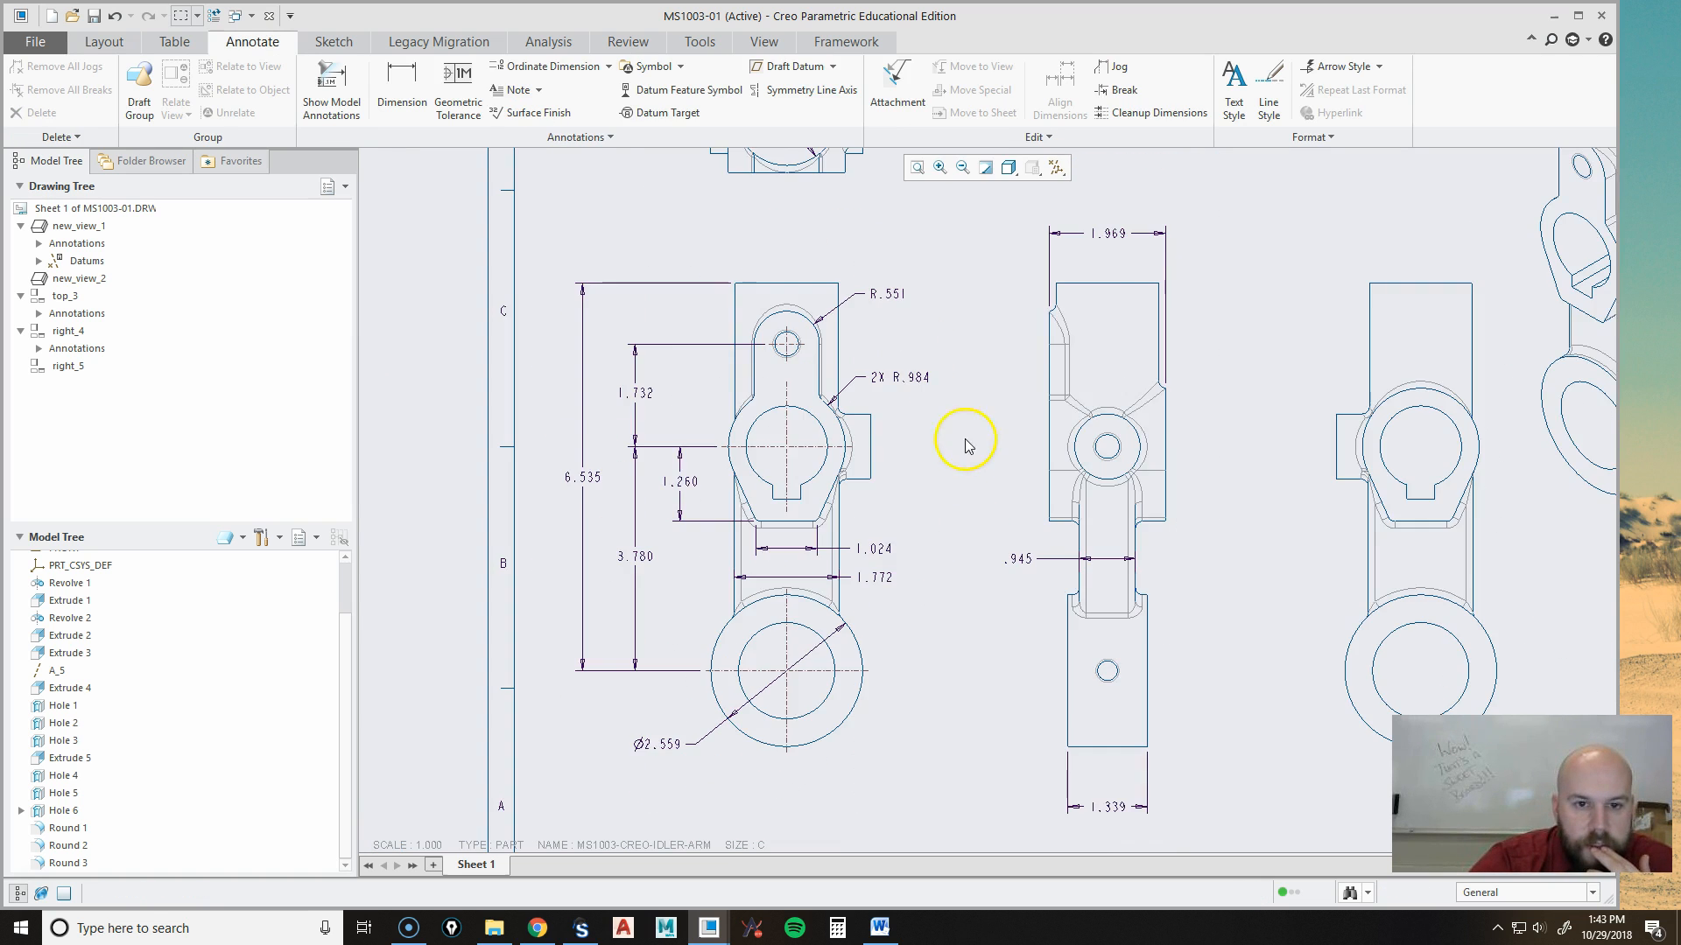
{"action": "middle_click_drag", "start_coordinate": [965, 446], "coordinate": [978, 522]}
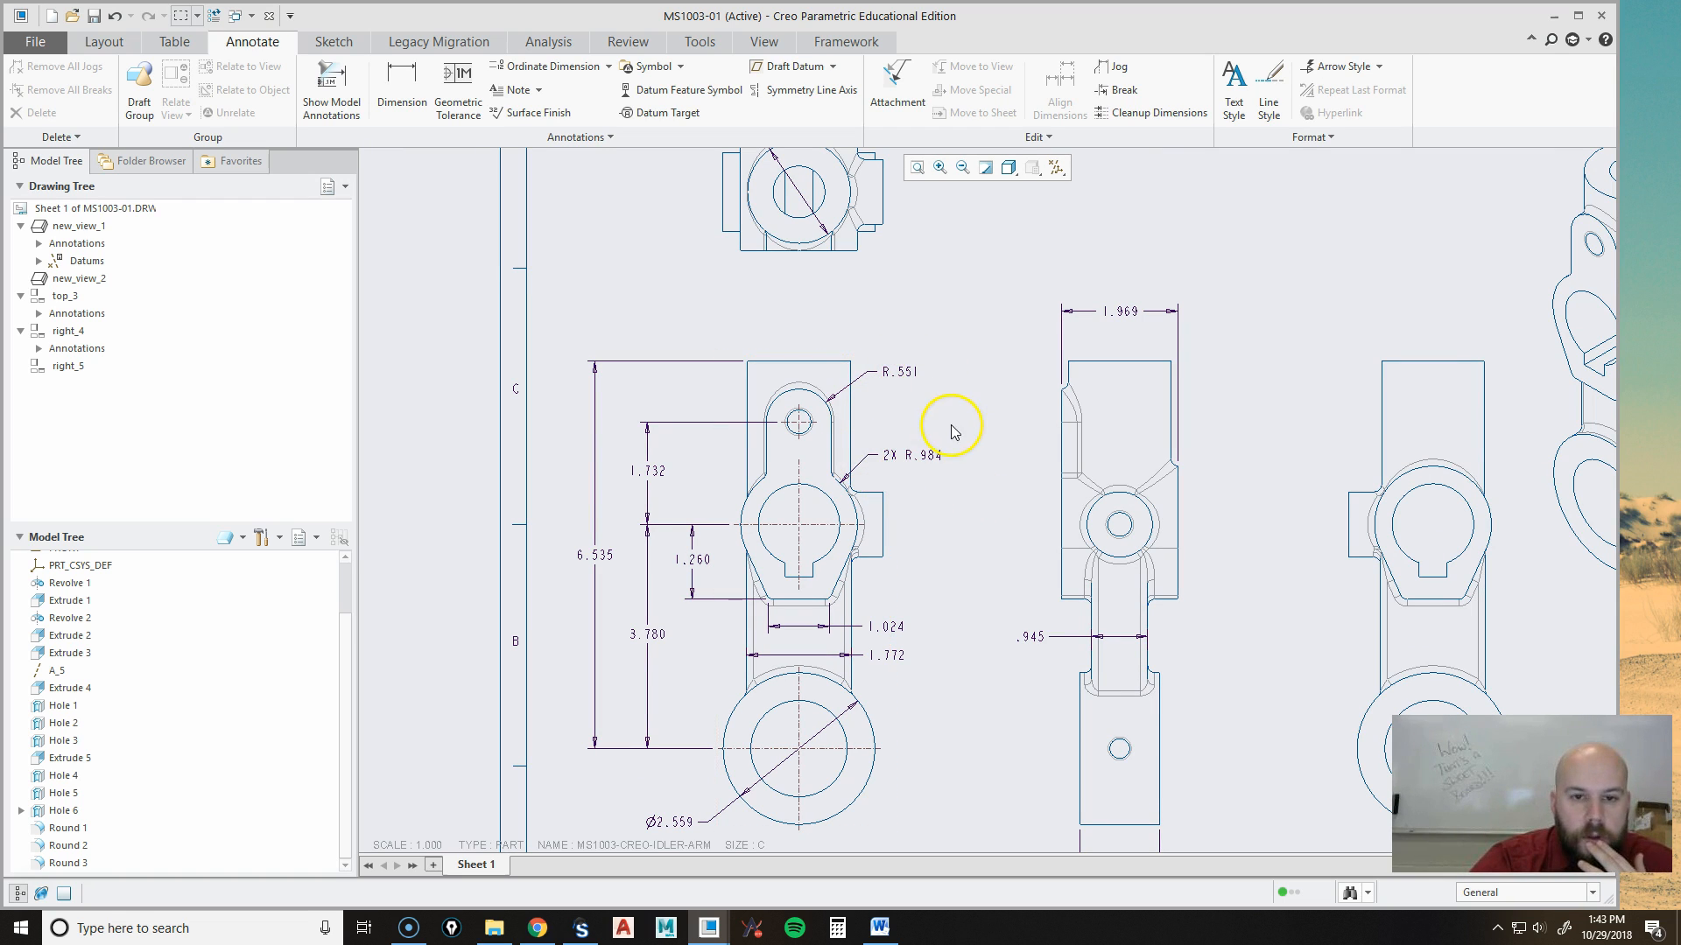
{"action": "middle_click_drag", "start_coordinate": [957, 464], "coordinate": [938, 442]}
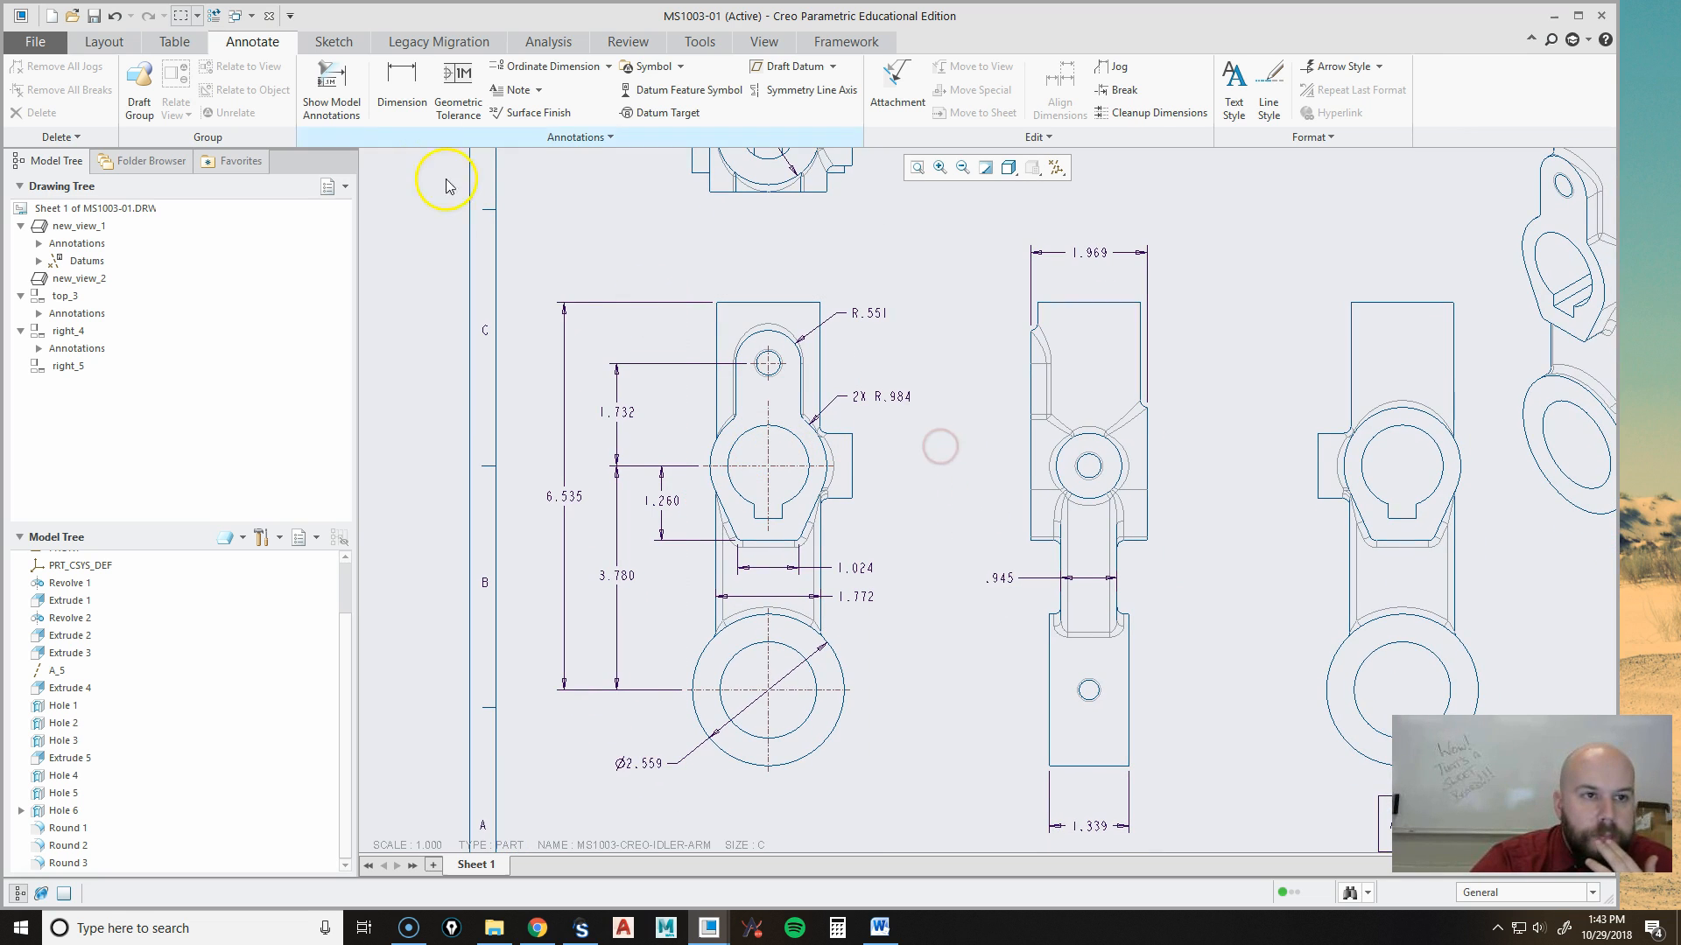
{"action": "left_click", "coordinate": [333, 96]}
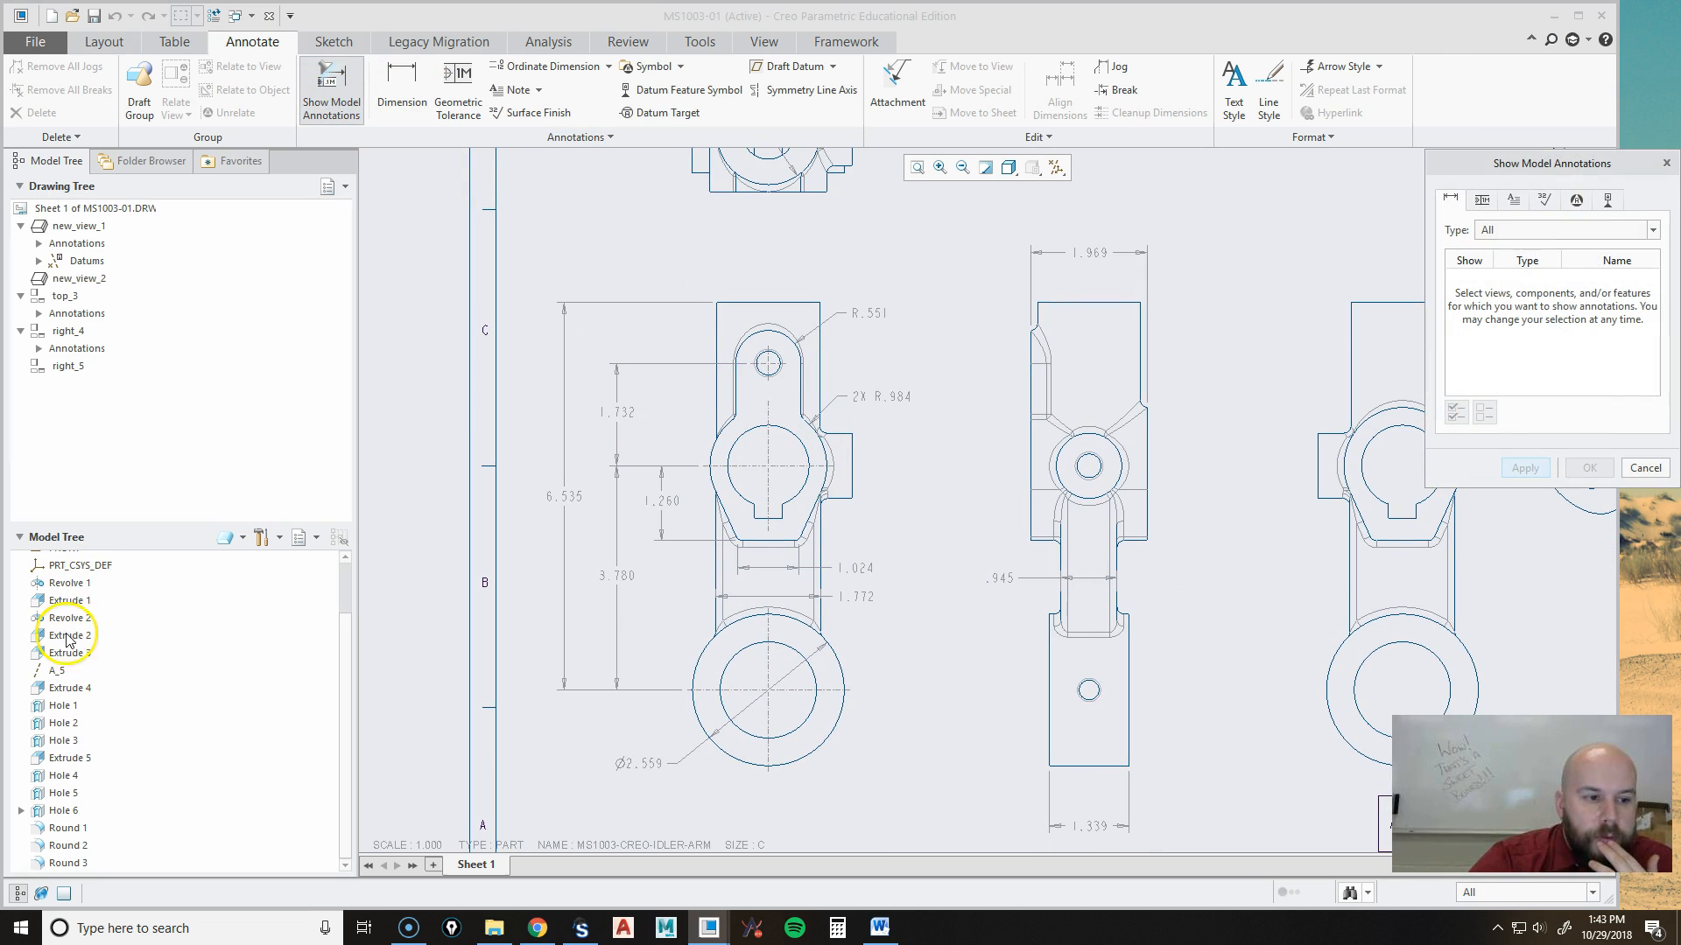
{"action": "left_click", "coordinate": [57, 673]}
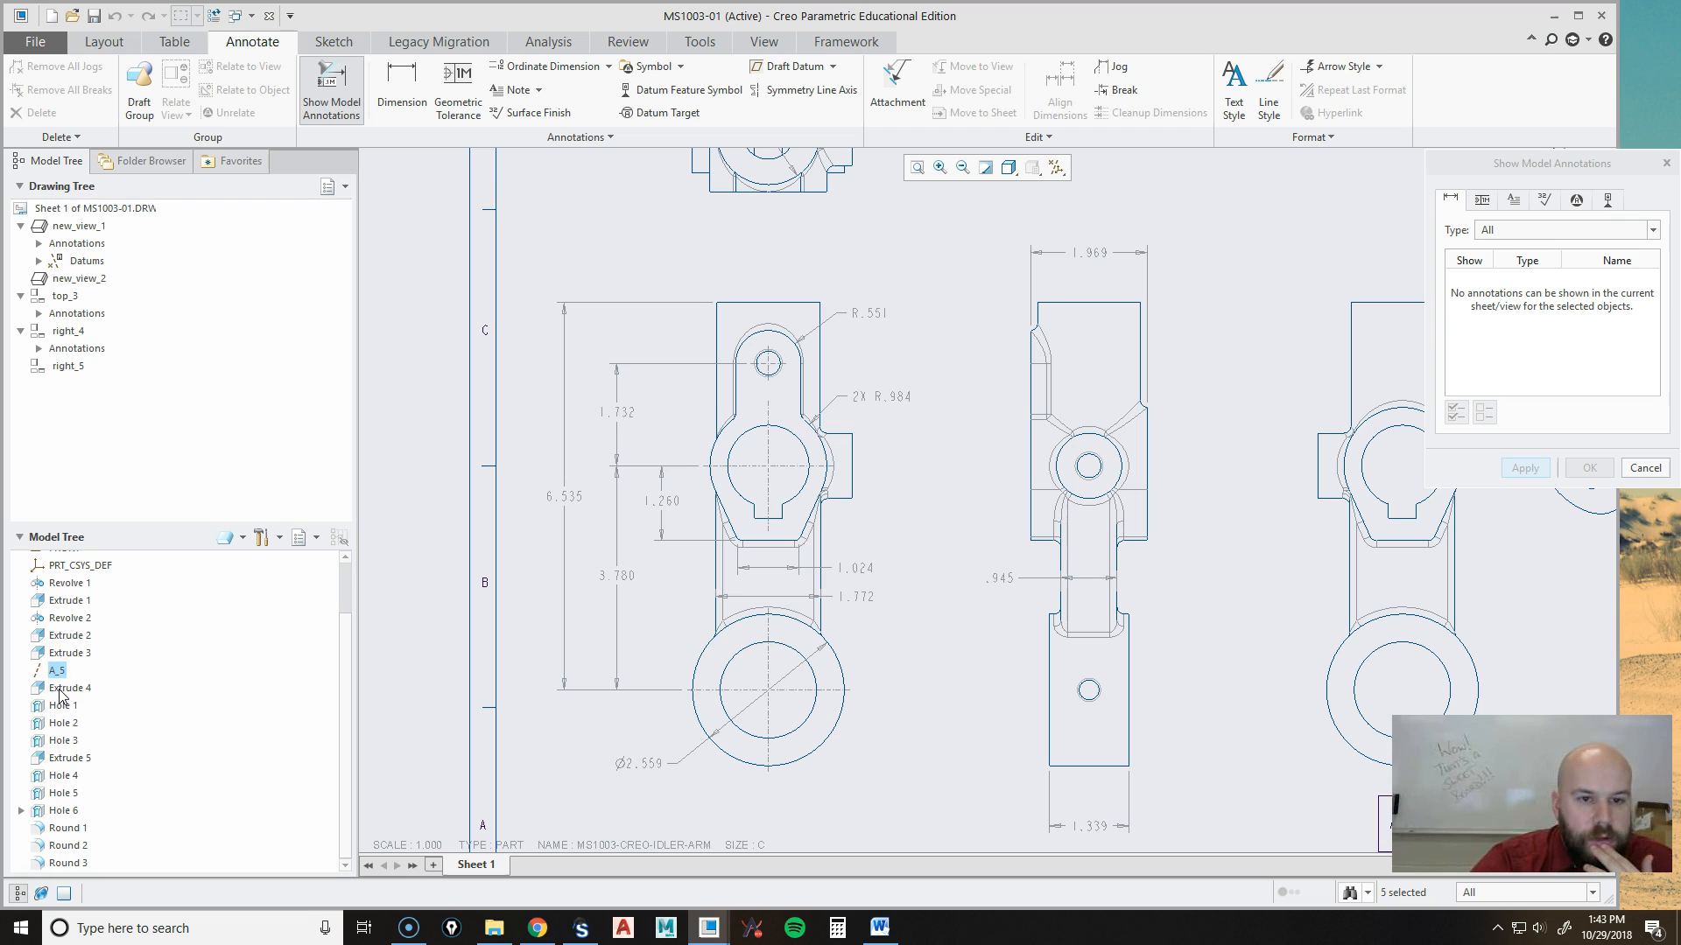
{"action": "left_click", "coordinate": [63, 689]}
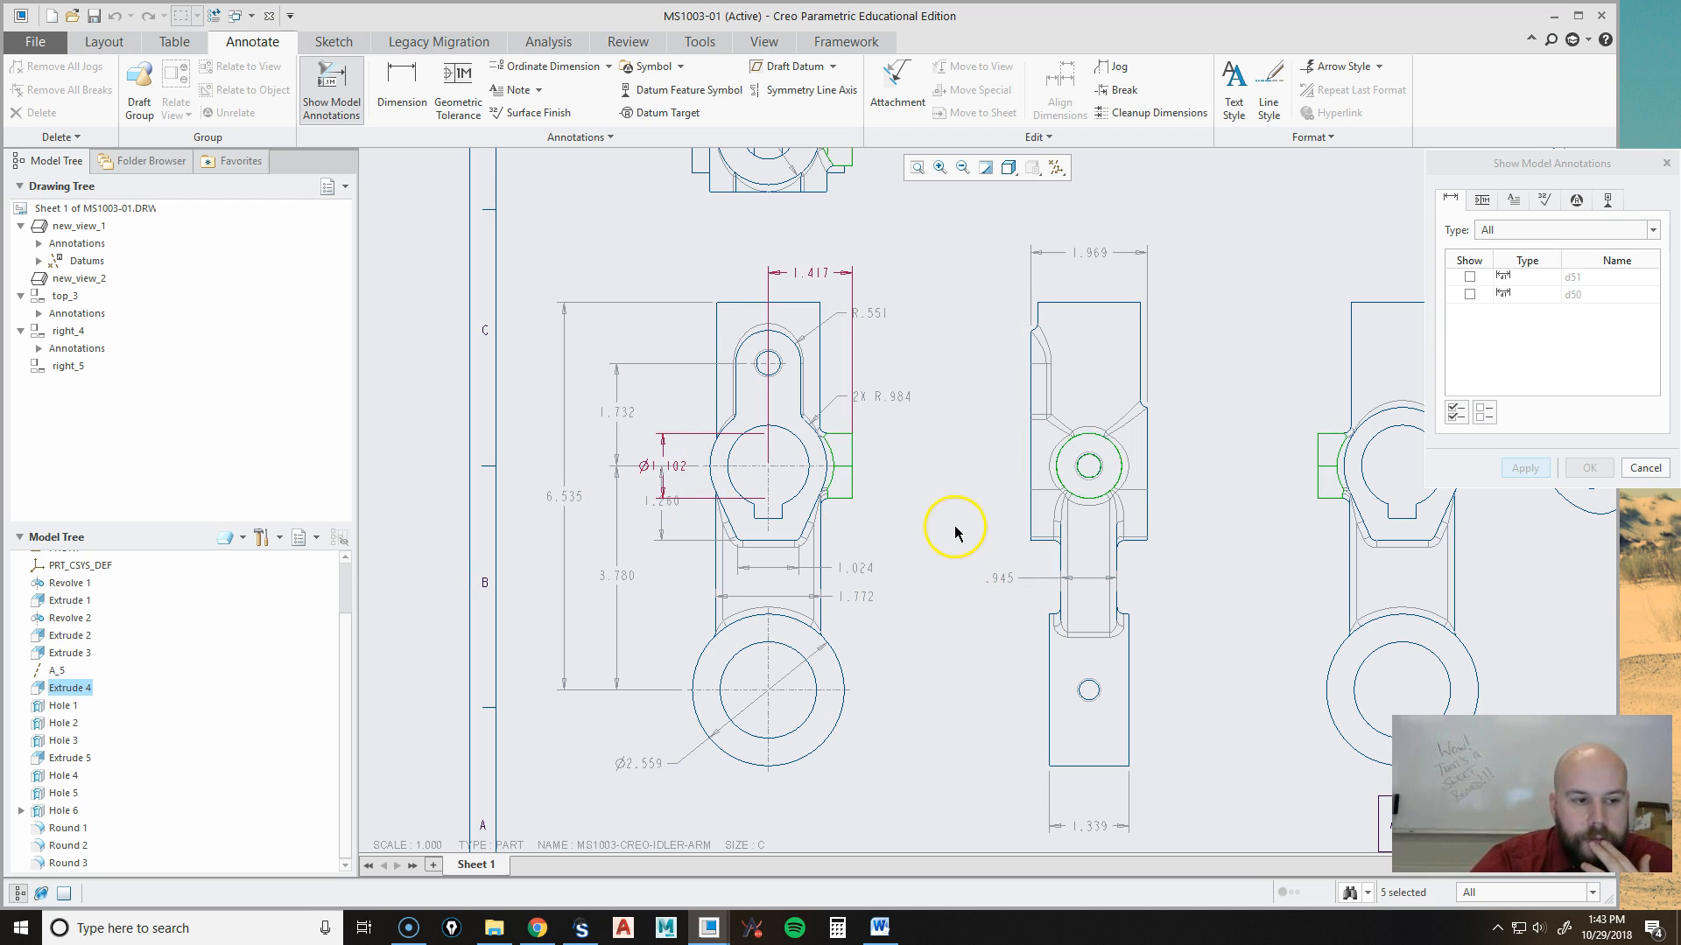
{"action": "middle_click_drag", "start_coordinate": [956, 533], "coordinate": [869, 551]}
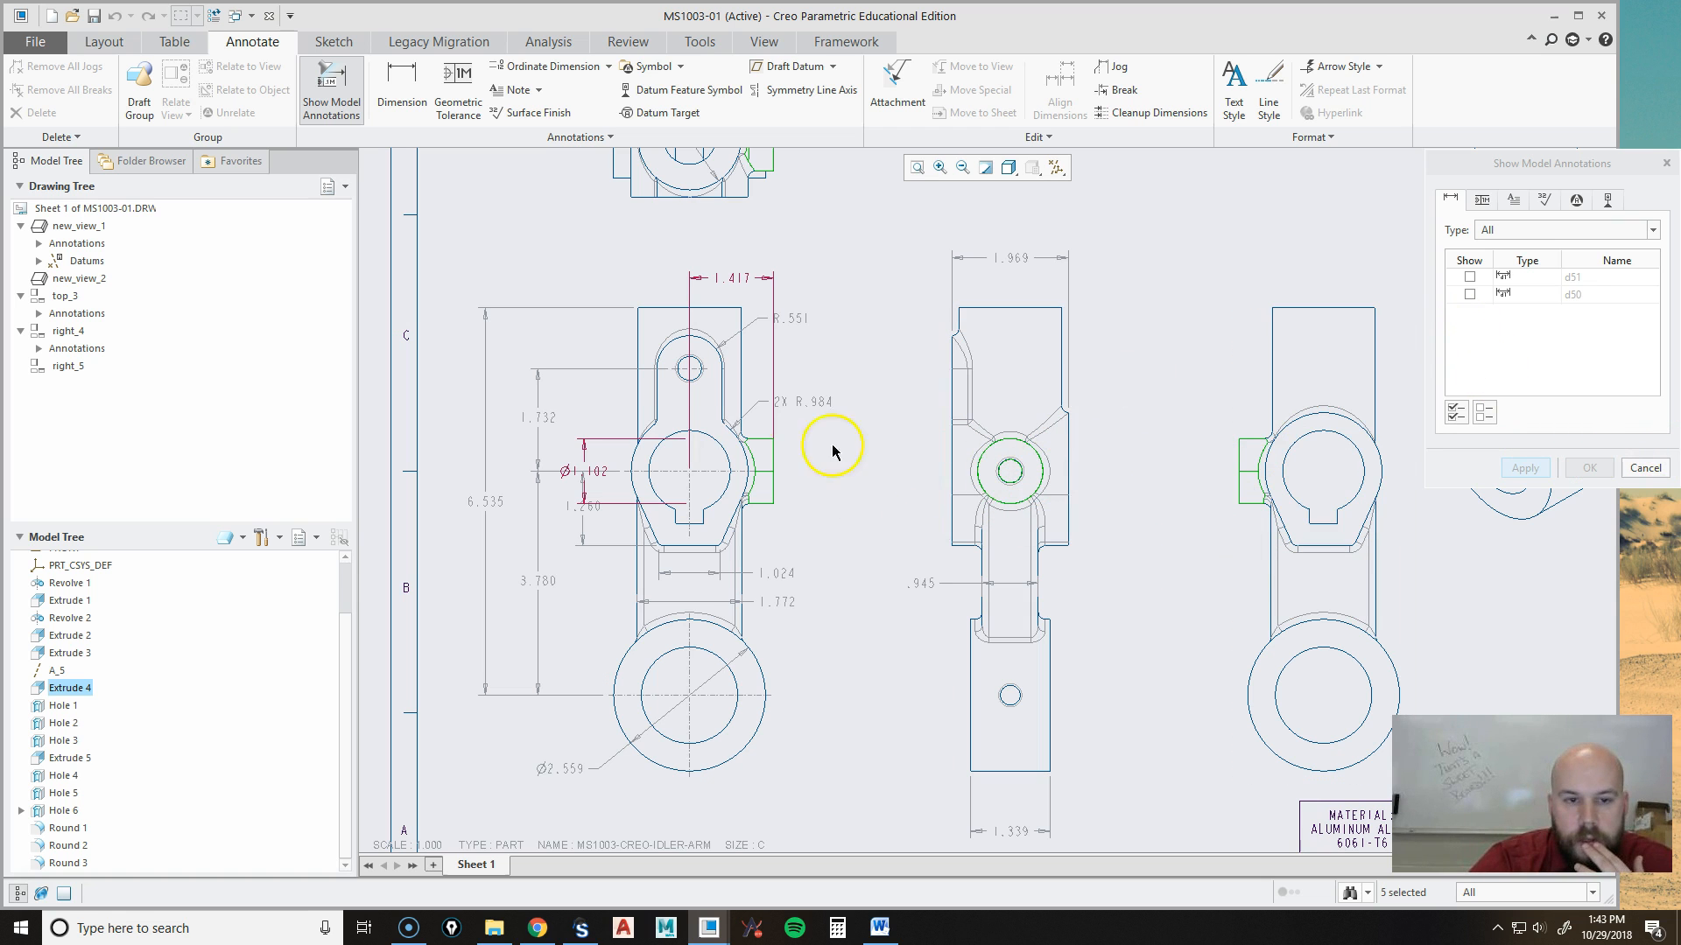
{"action": "middle_click_drag", "start_coordinate": [879, 348], "coordinate": [884, 410]}
{"action": "left_click", "coordinate": [746, 341]}
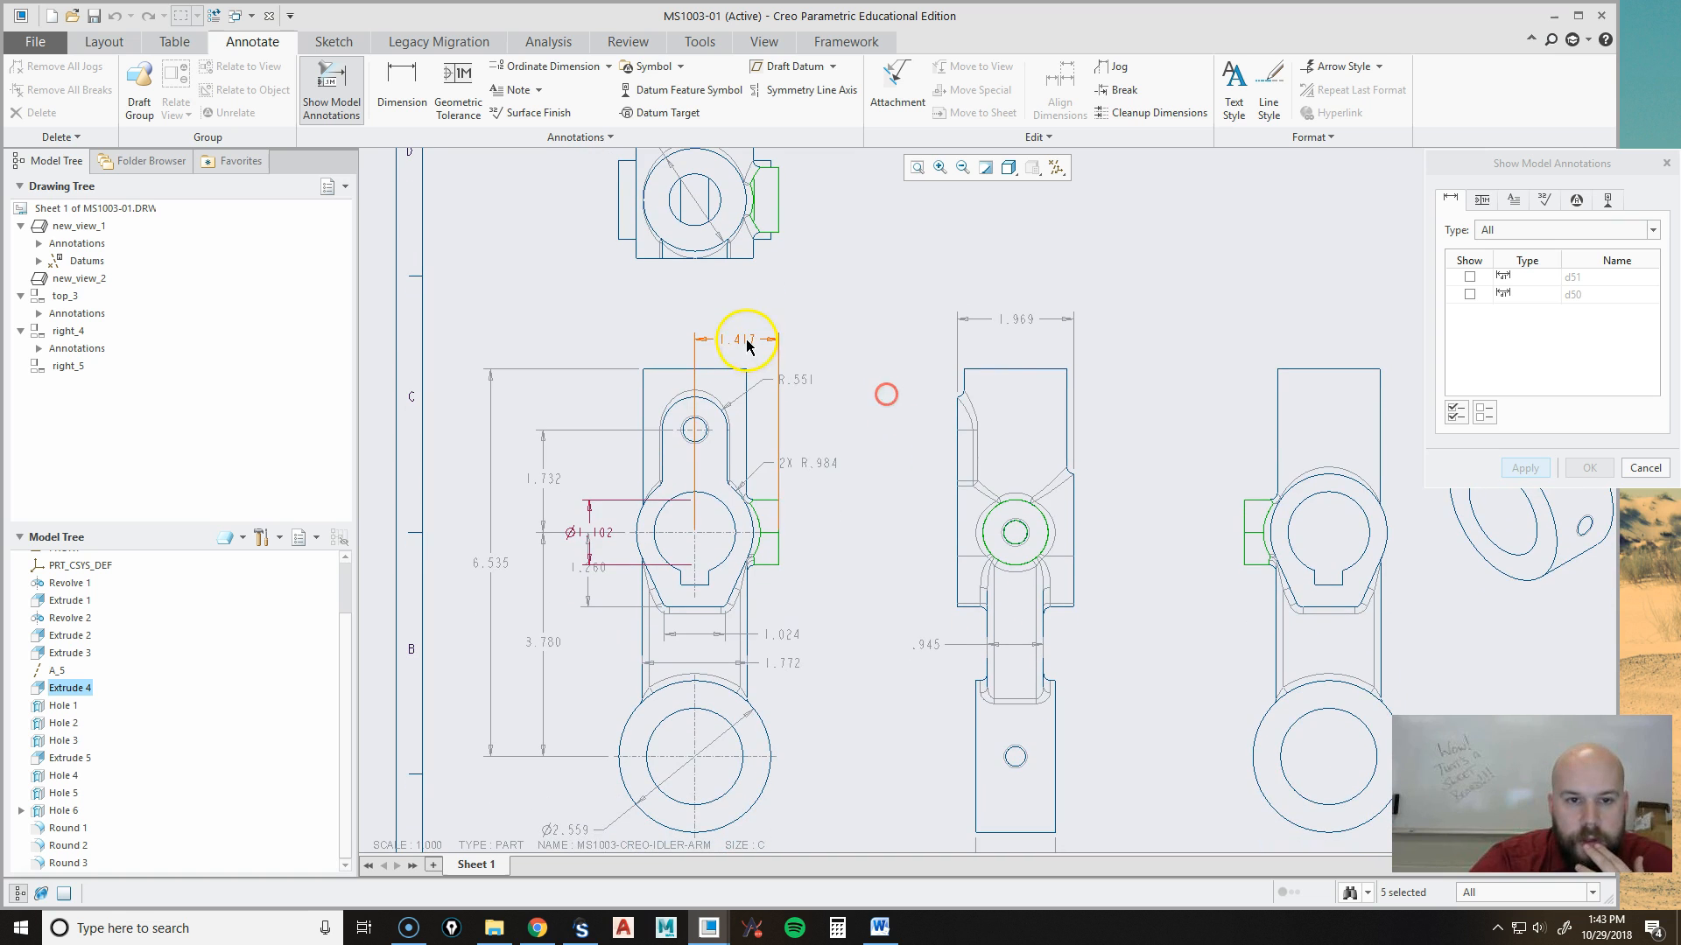
{"action": "left_click", "coordinate": [592, 534]}
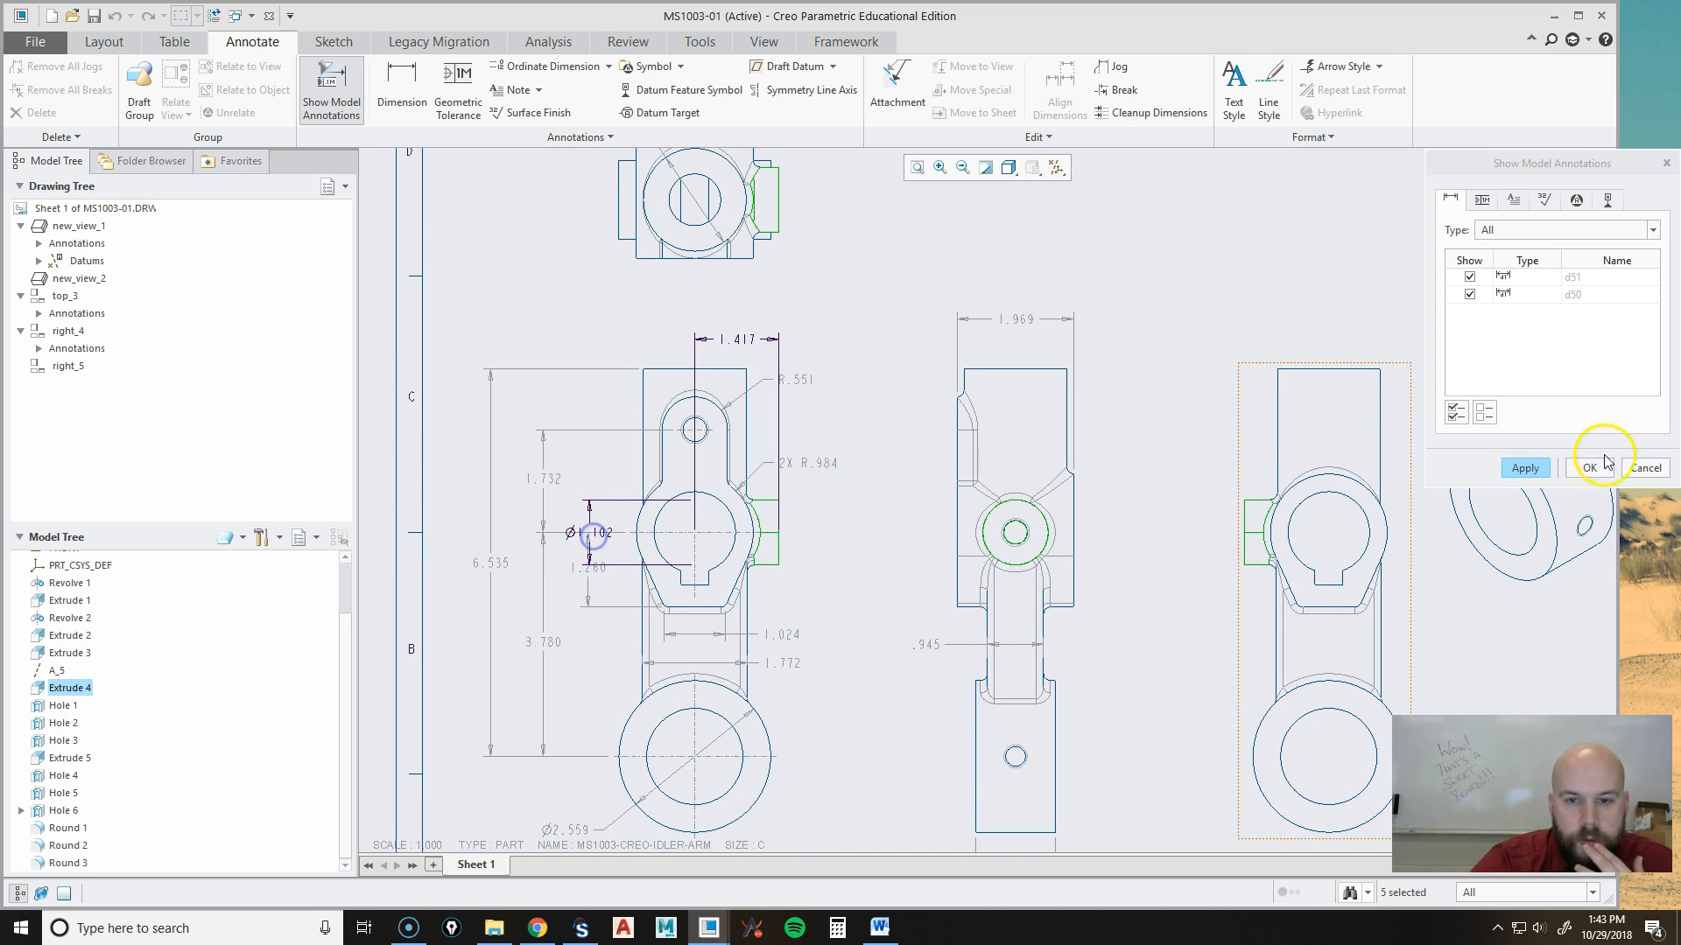
{"action": "left_click", "coordinate": [1590, 472]}
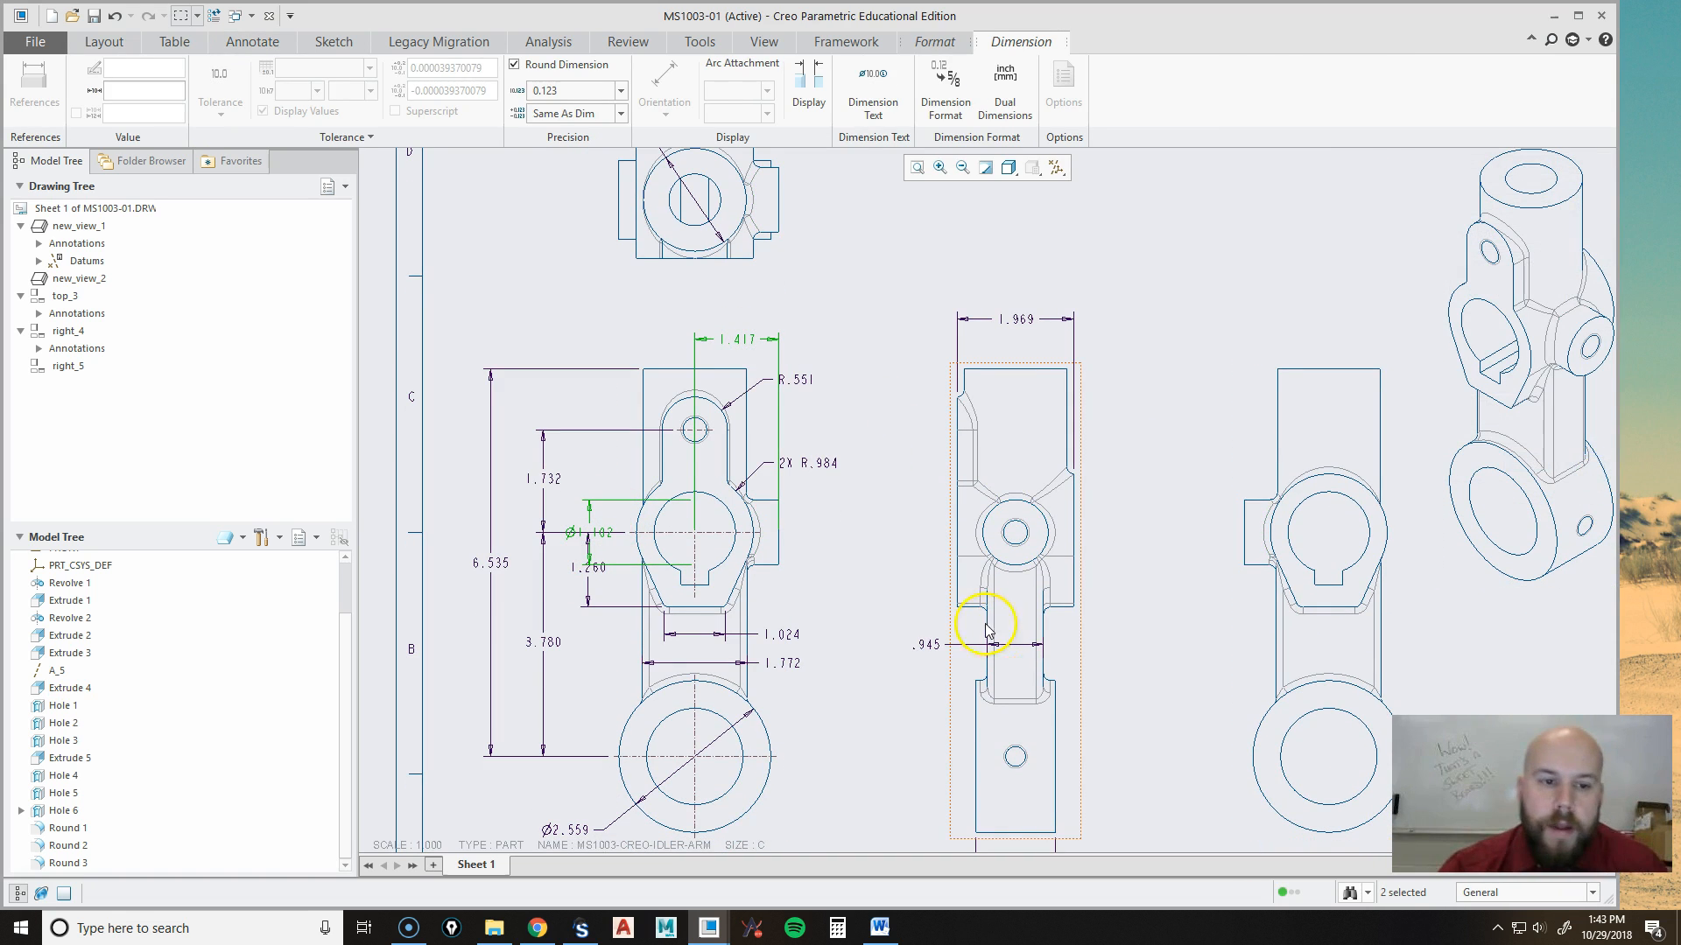
Move the new Extrude 4 dimensions to the middle side view, so the Ø1.102 diameter sits on the round boss.
{"action": "right_click", "coordinate": [866, 418]}
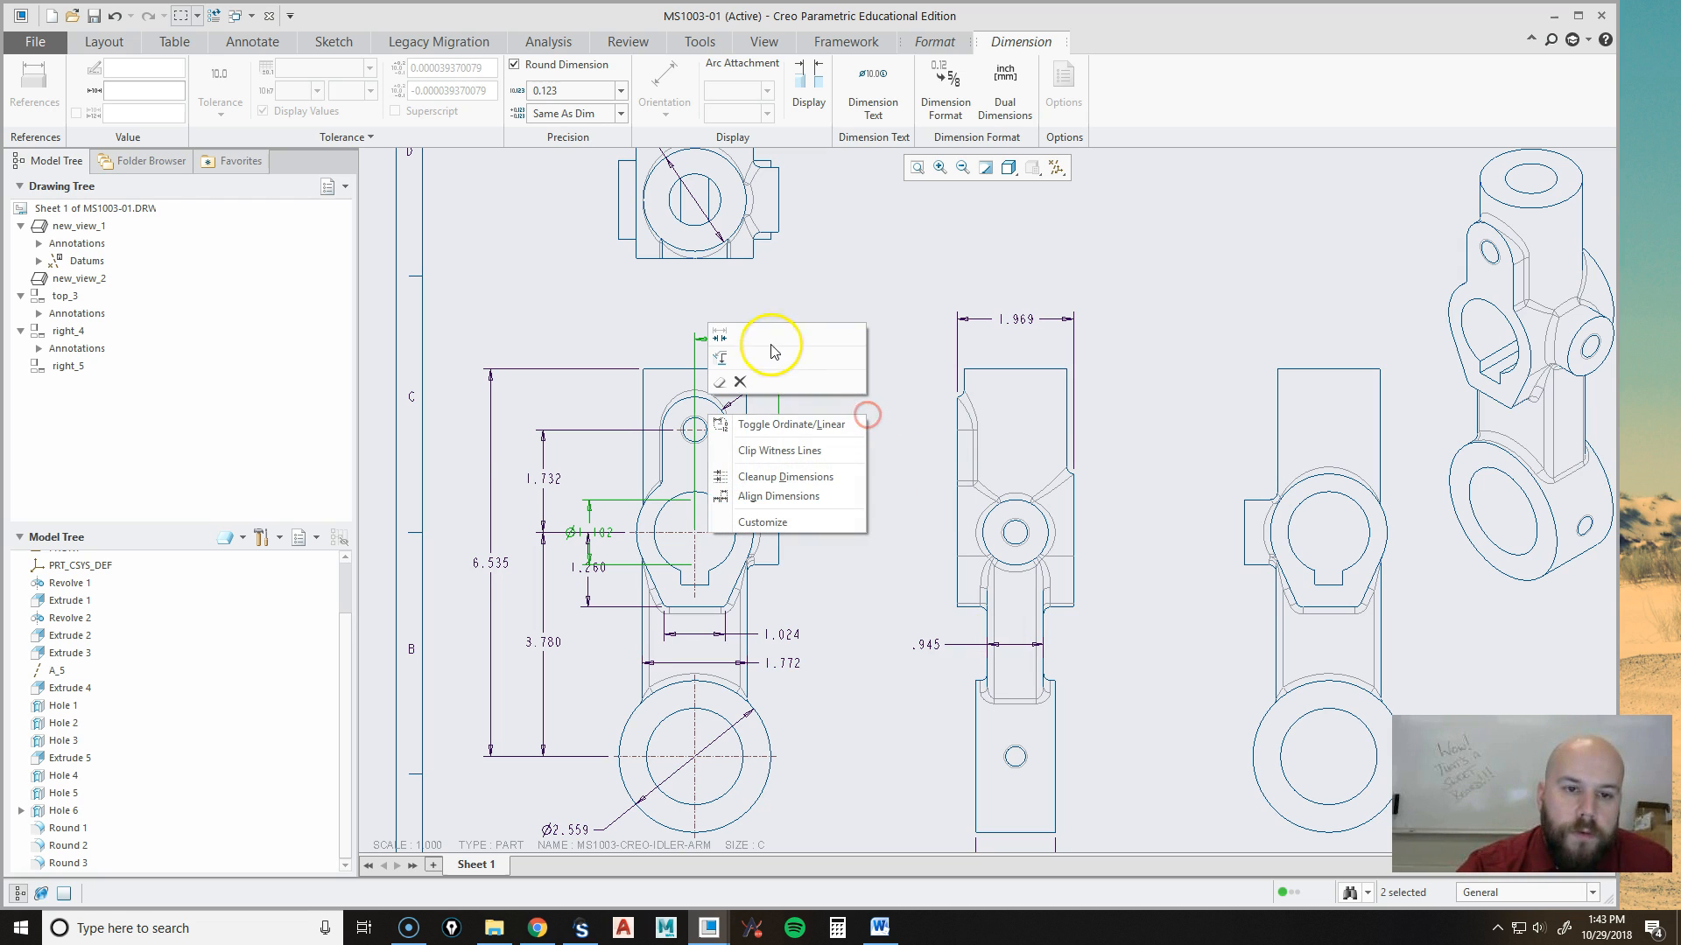
{"action": "left_click", "coordinate": [721, 361]}
{"action": "left_click", "coordinate": [1012, 443]}
{"action": "left_click", "coordinate": [836, 304]}
Move the 1.417 dimension from the front view to the rear view beside the isometric and place it above that view.
{"action": "left_click", "coordinate": [739, 340]}
{"action": "right_click", "coordinate": [738, 341]}
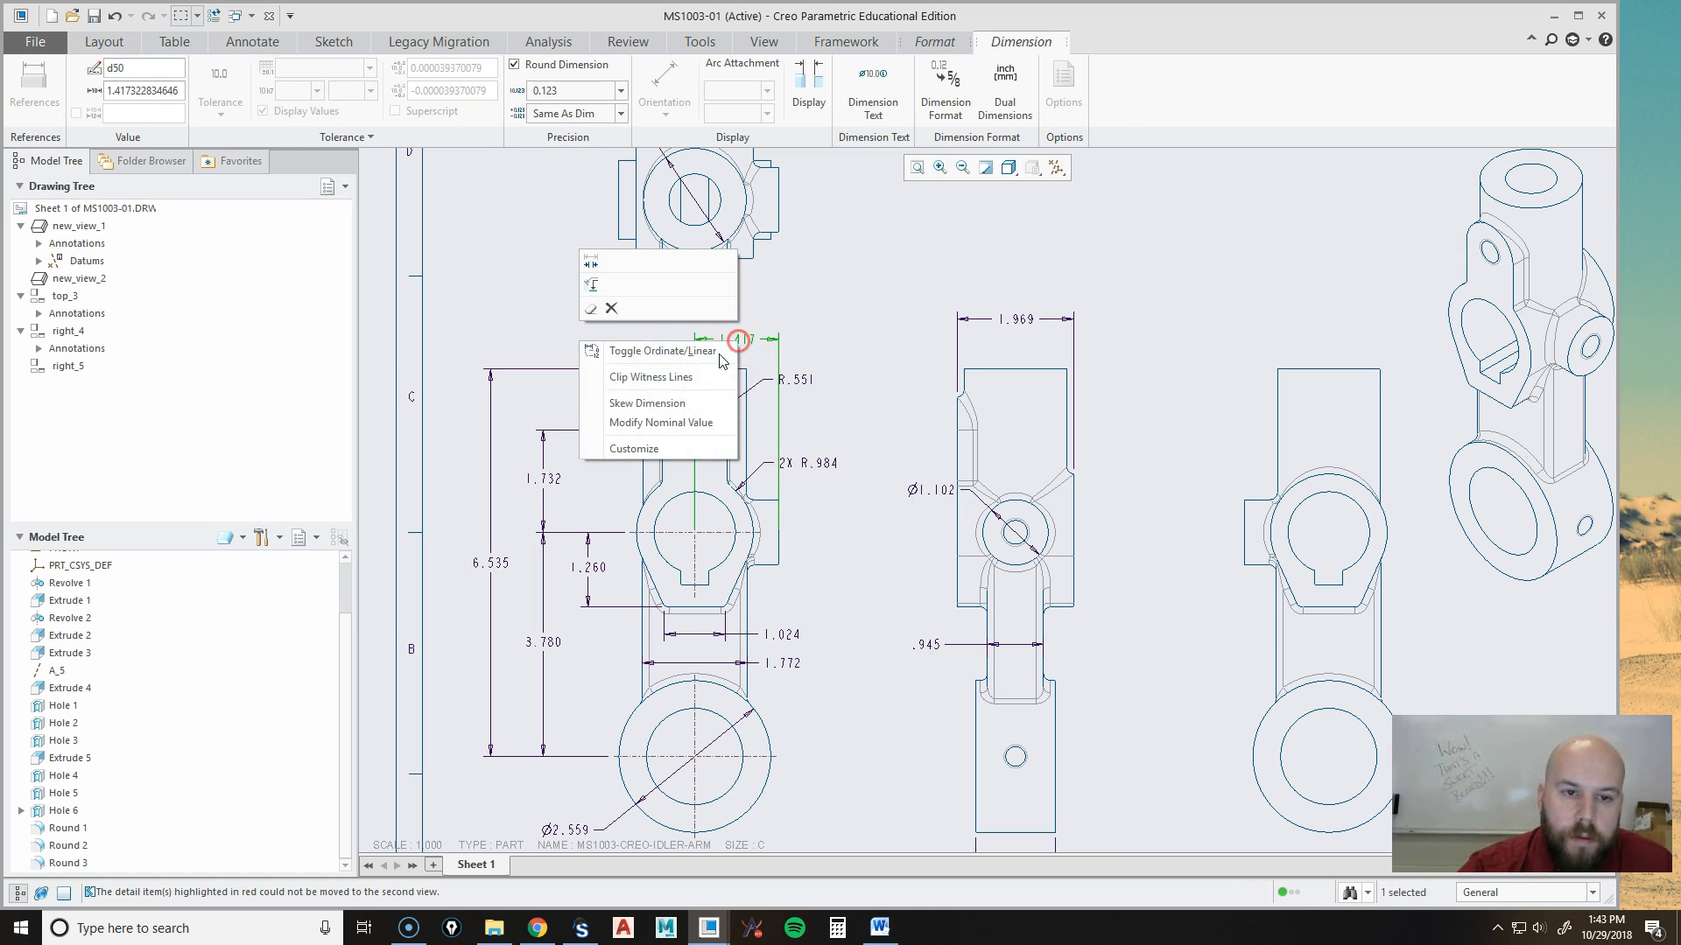
{"action": "left_click", "coordinate": [592, 284]}
{"action": "left_click", "coordinate": [1313, 422]}
{"action": "mouse_move", "coordinate": [1290, 565]}
{"action": "middle_mouse_down"}
{"action": "mouse_move", "coordinate": [1135, 574]}
{"action": "mouse_move", "coordinate": [1100, 491]}
{"action": "middle_mouse_up"}
{"action": "left_click", "coordinate": [1085, 791]}
{"action": "left_click_drag", "start_coordinate": [1086, 774], "coordinate": [1076, 231]}
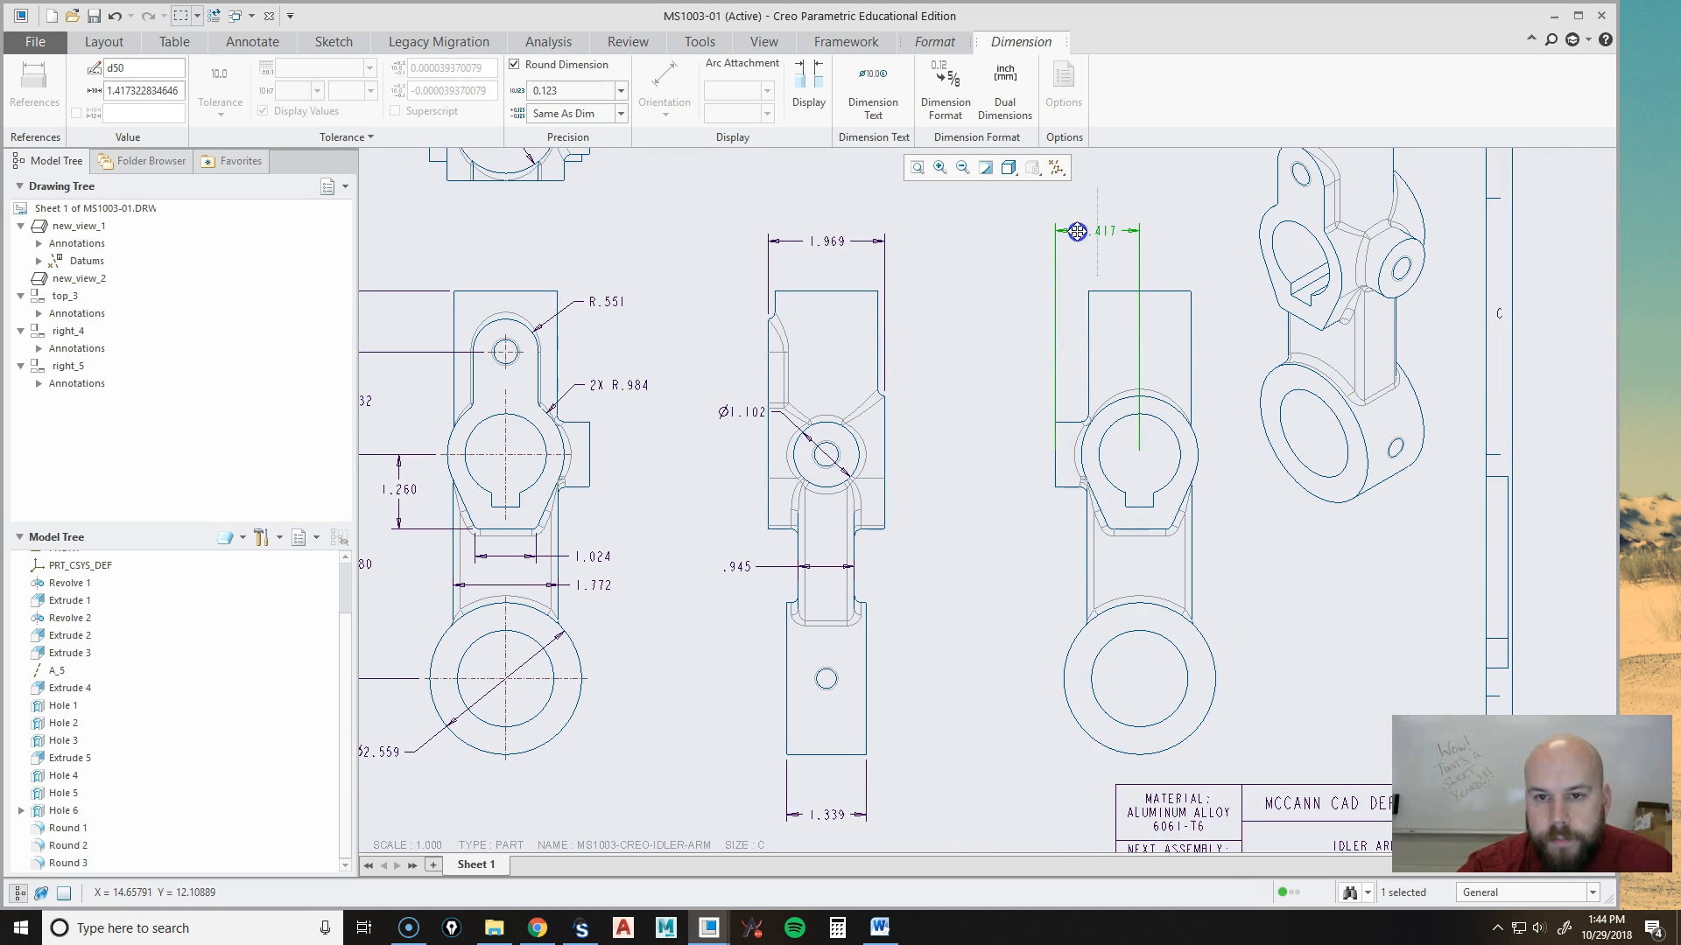
{"action": "middle_click_drag", "start_coordinate": [1208, 423], "coordinate": [1172, 499]}
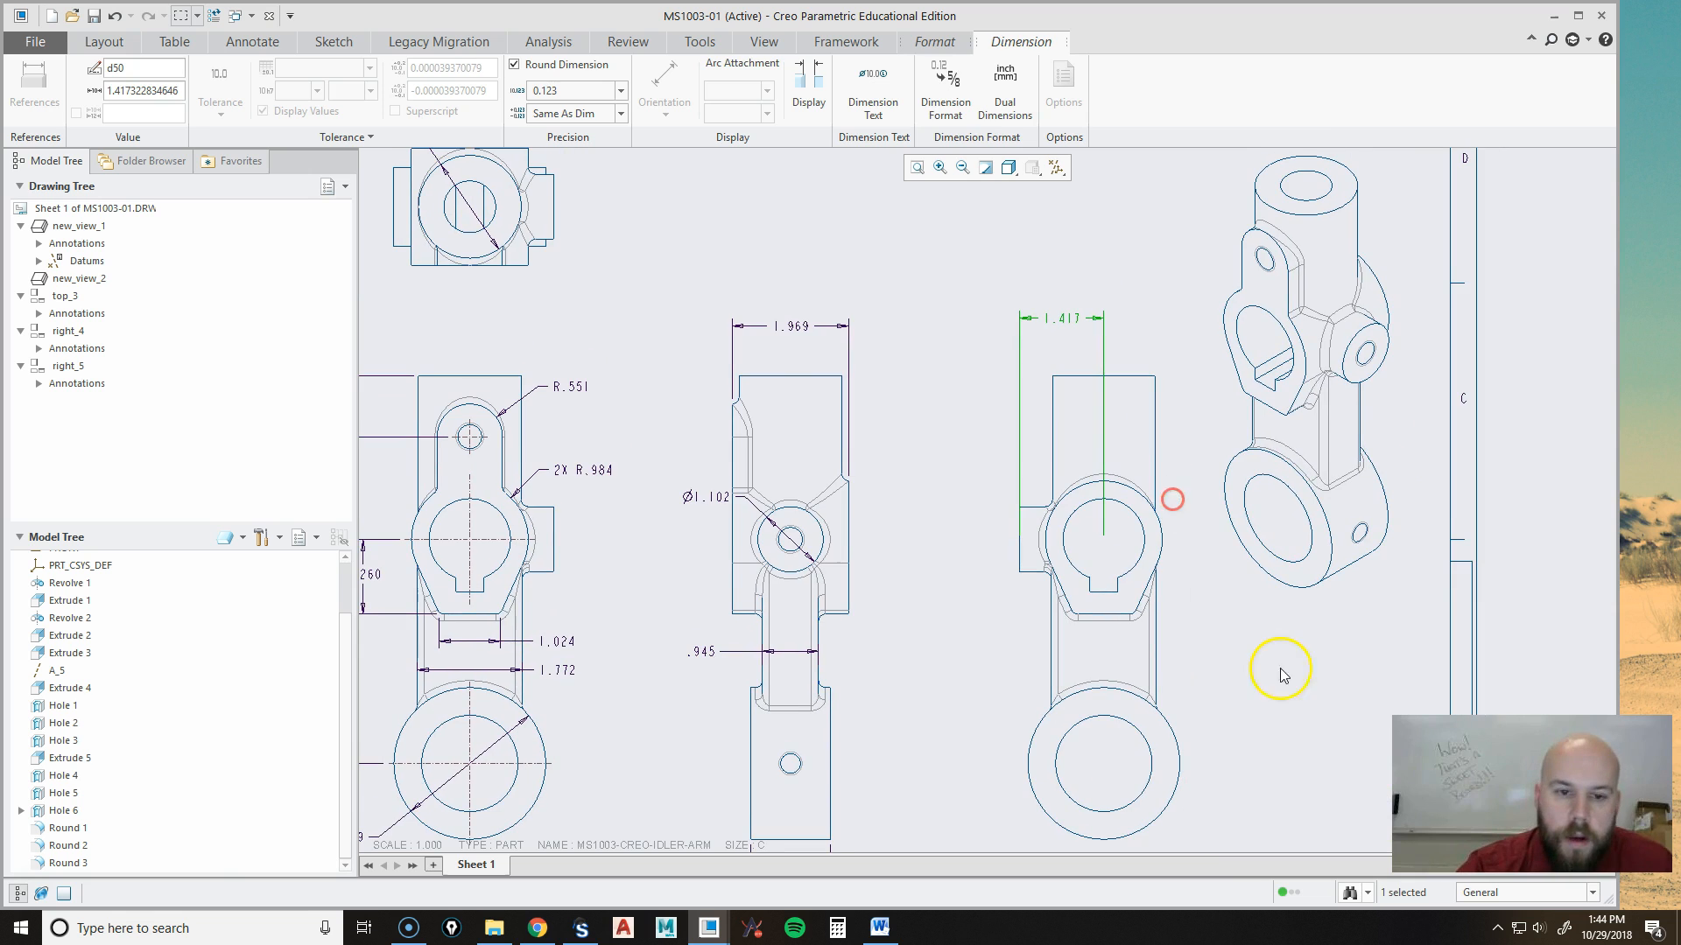
Move the Ø1.102 boss diameter to the other side of the middle side view, clear of the part outline.
{"action": "left_click", "coordinate": [1254, 671]}
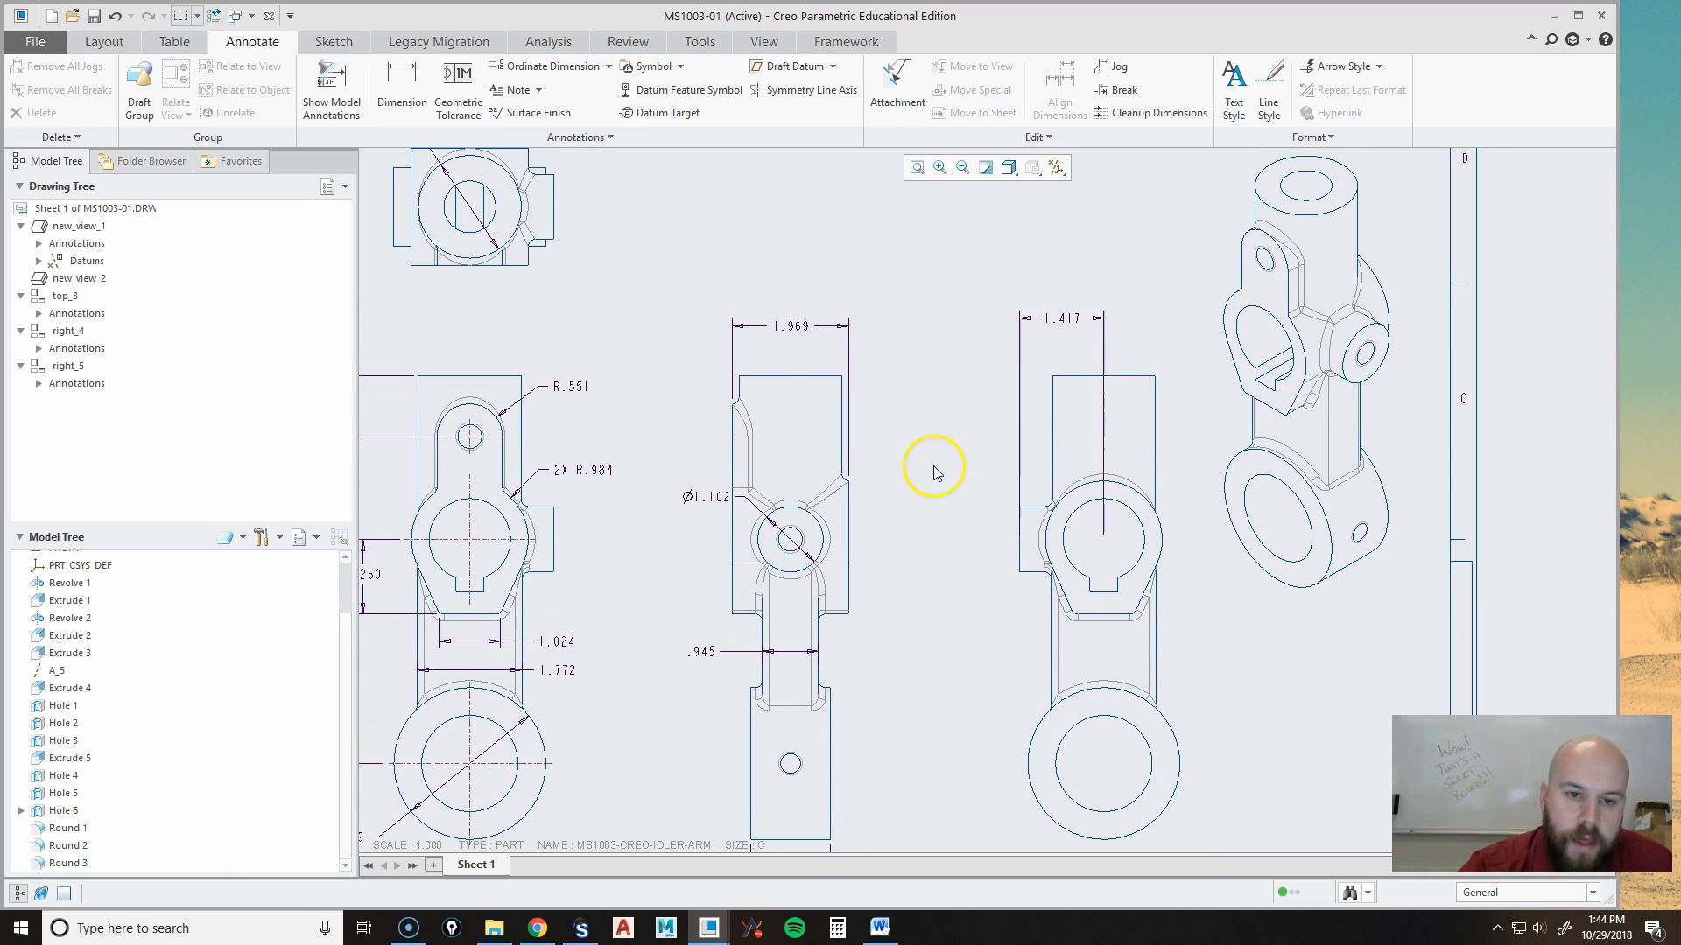
{"action": "left_click", "coordinate": [703, 497]}
{"action": "left_click_drag", "start_coordinate": [704, 497], "coordinate": [827, 494]}
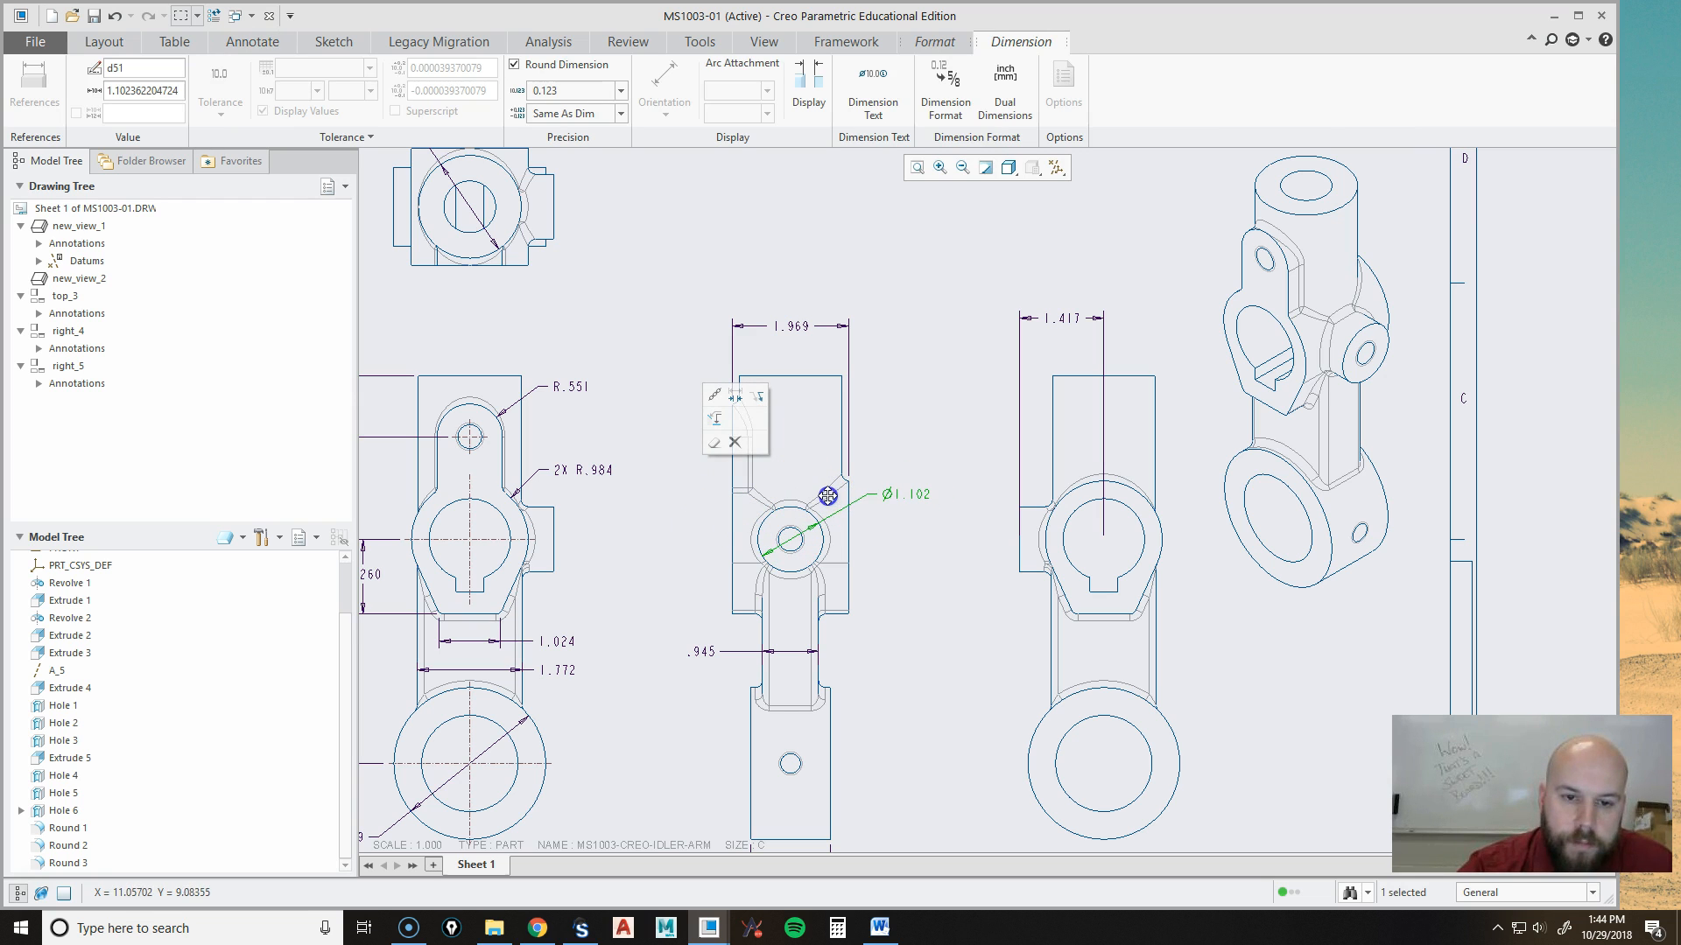
{"action": "left_click", "coordinate": [901, 565]}
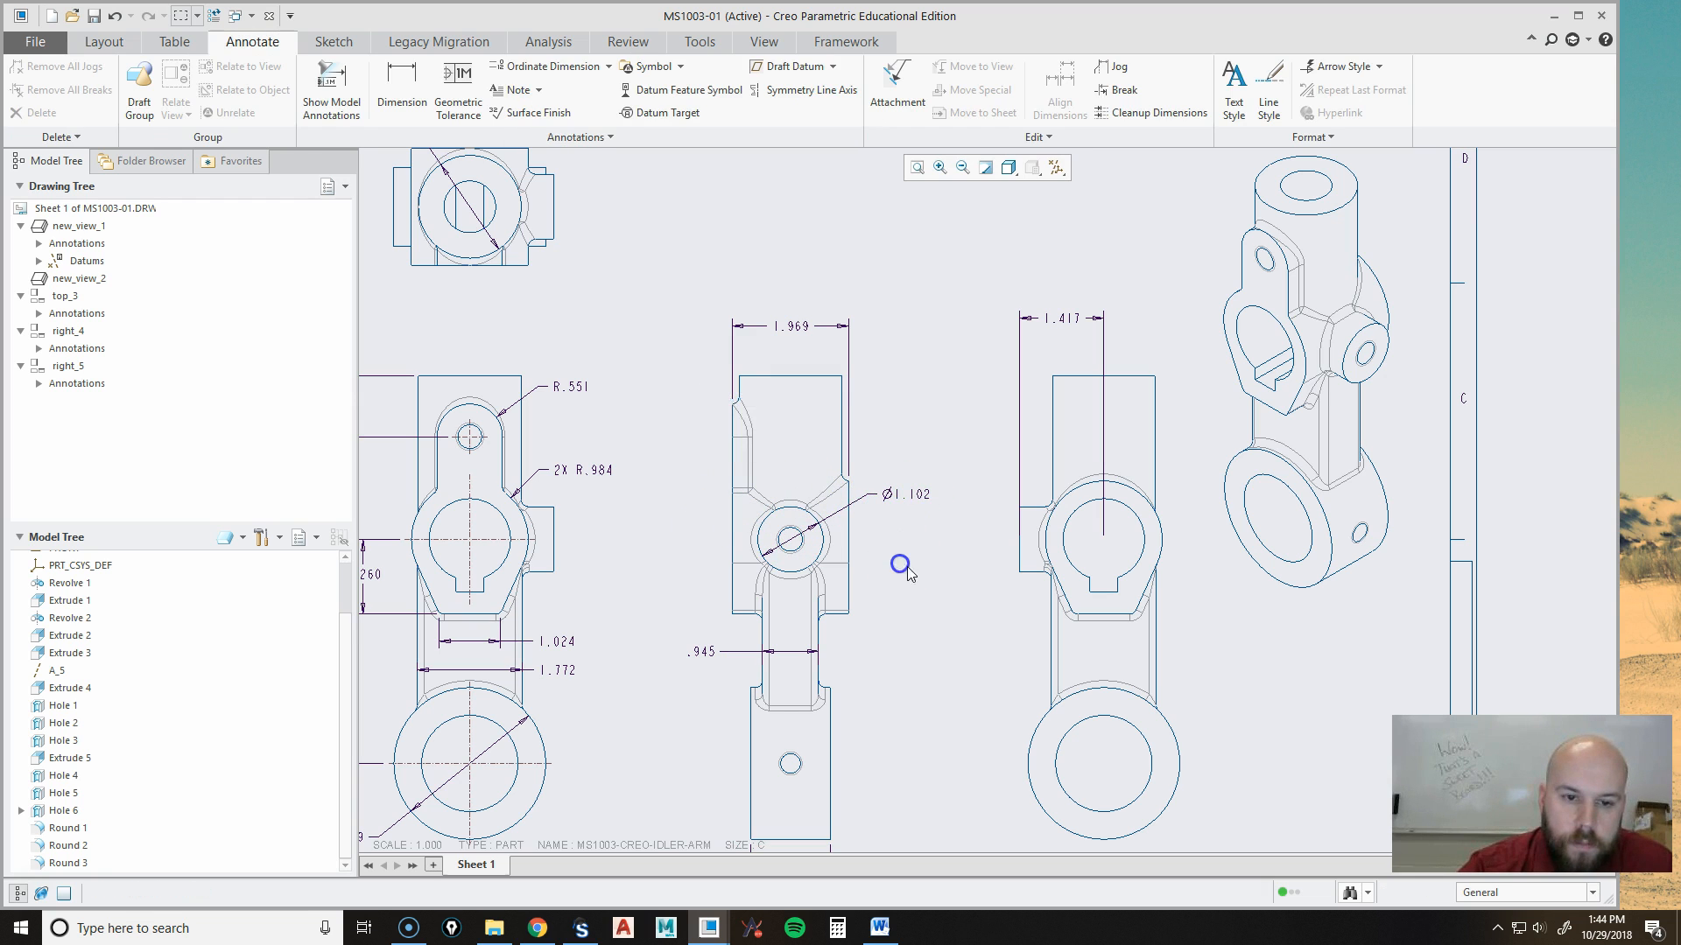
Set Show Model Annotations to datum axes for the middle side view and select axes A_5 and A_6 at the round boss.
{"action": "left_click", "coordinate": [351, 90]}
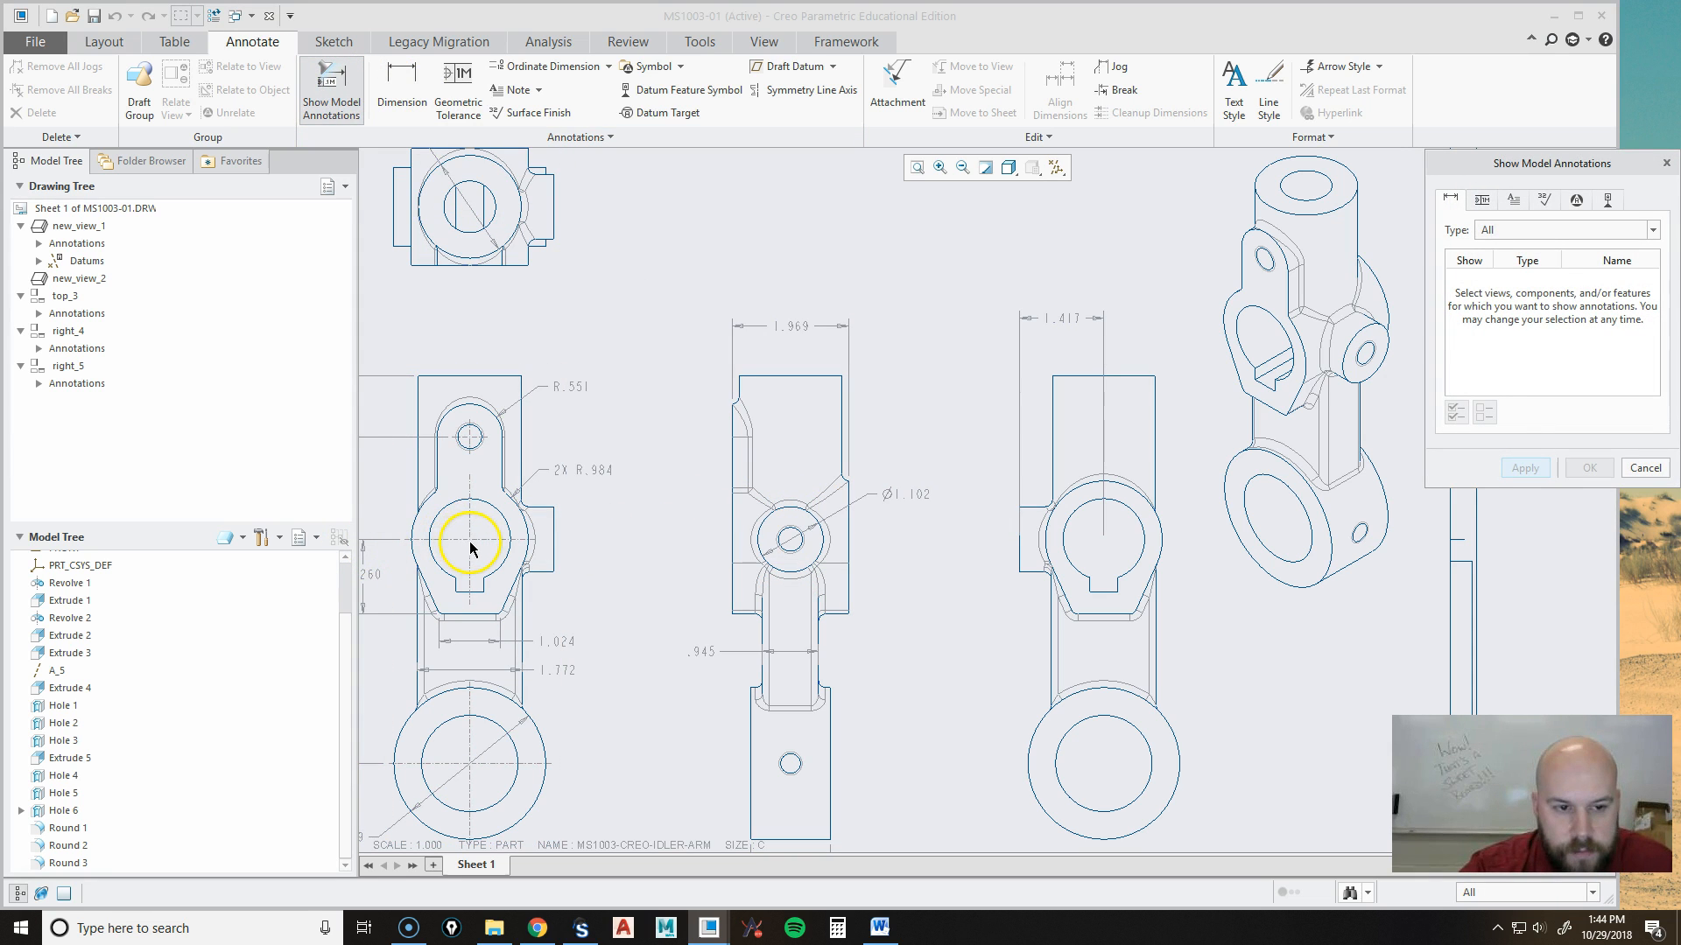
{"action": "left_click", "coordinate": [1608, 202]}
{"action": "left_click", "coordinate": [803, 512]}
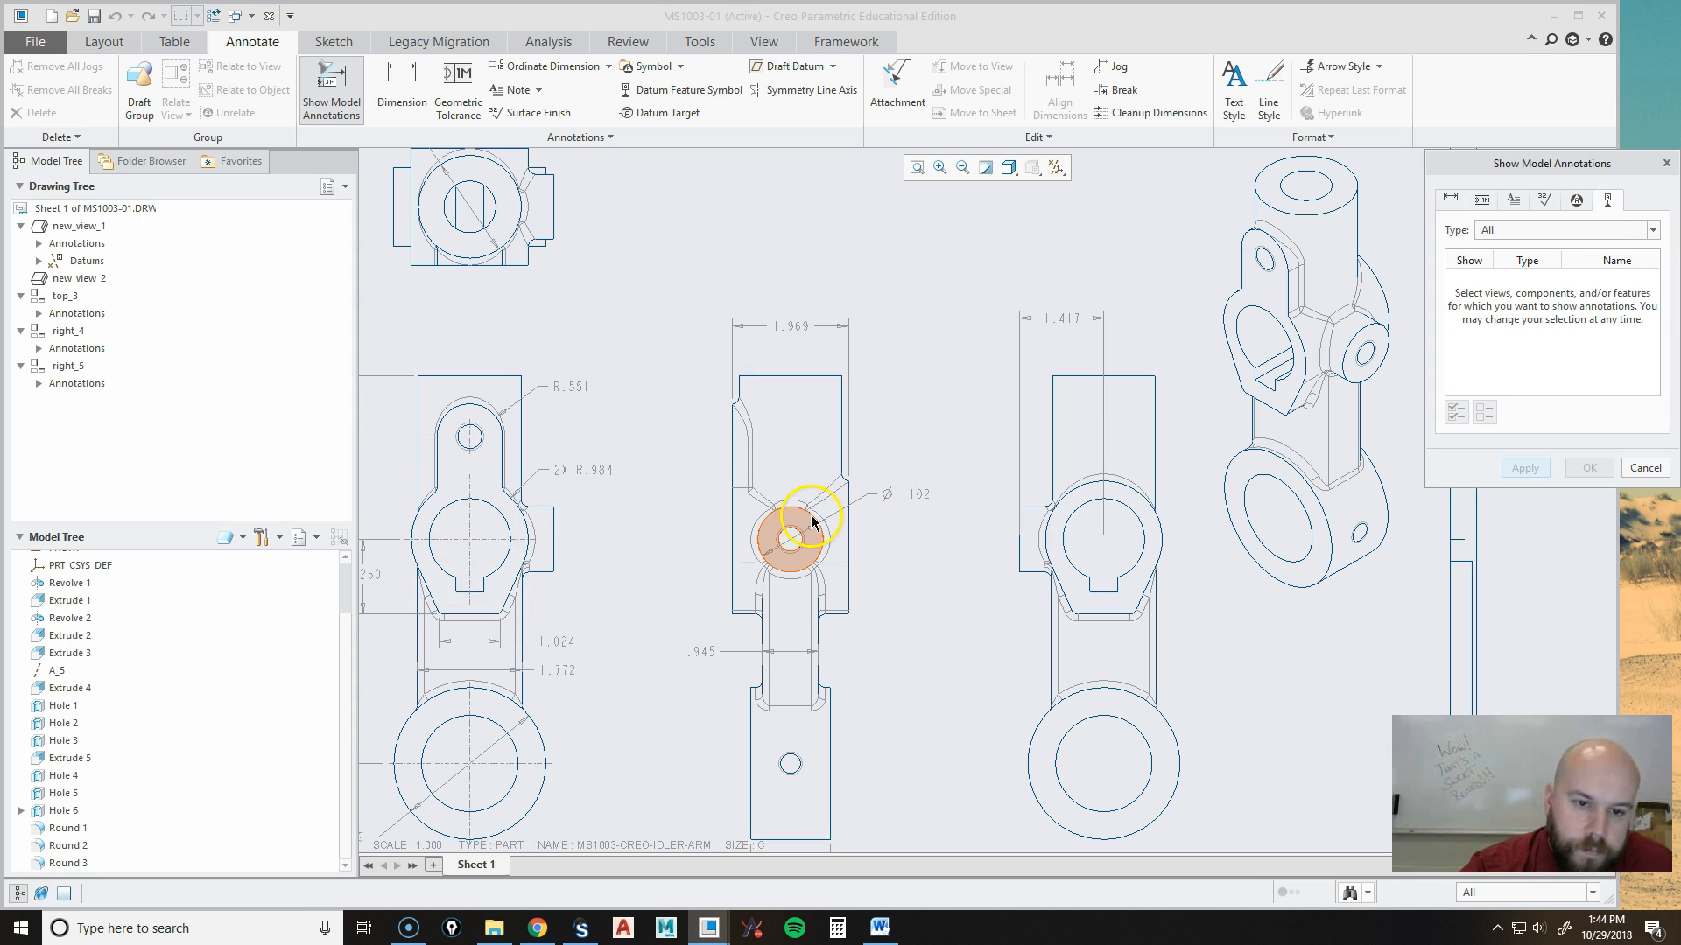
{"action": "left_click", "coordinate": [858, 412]}
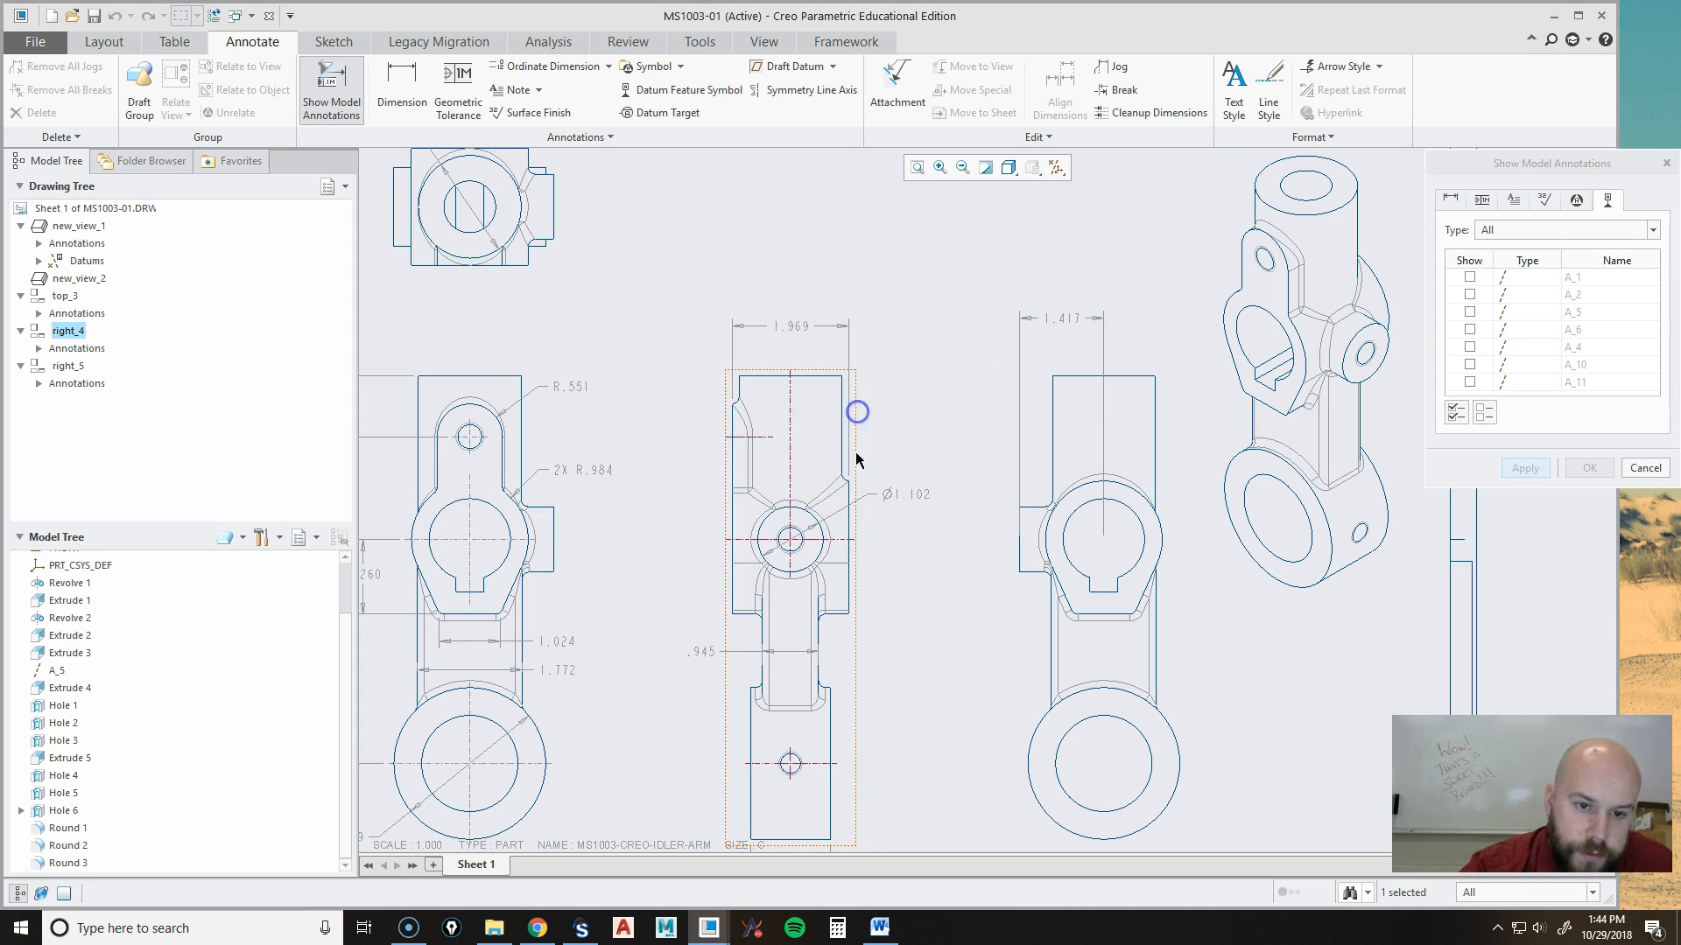
{"action": "scroll", "coordinate": [847, 482], "scroll_direction": "up", "scroll_amount": 2}
{"action": "left_click", "coordinate": [814, 550]}
{"action": "left_click", "coordinate": [751, 571]}
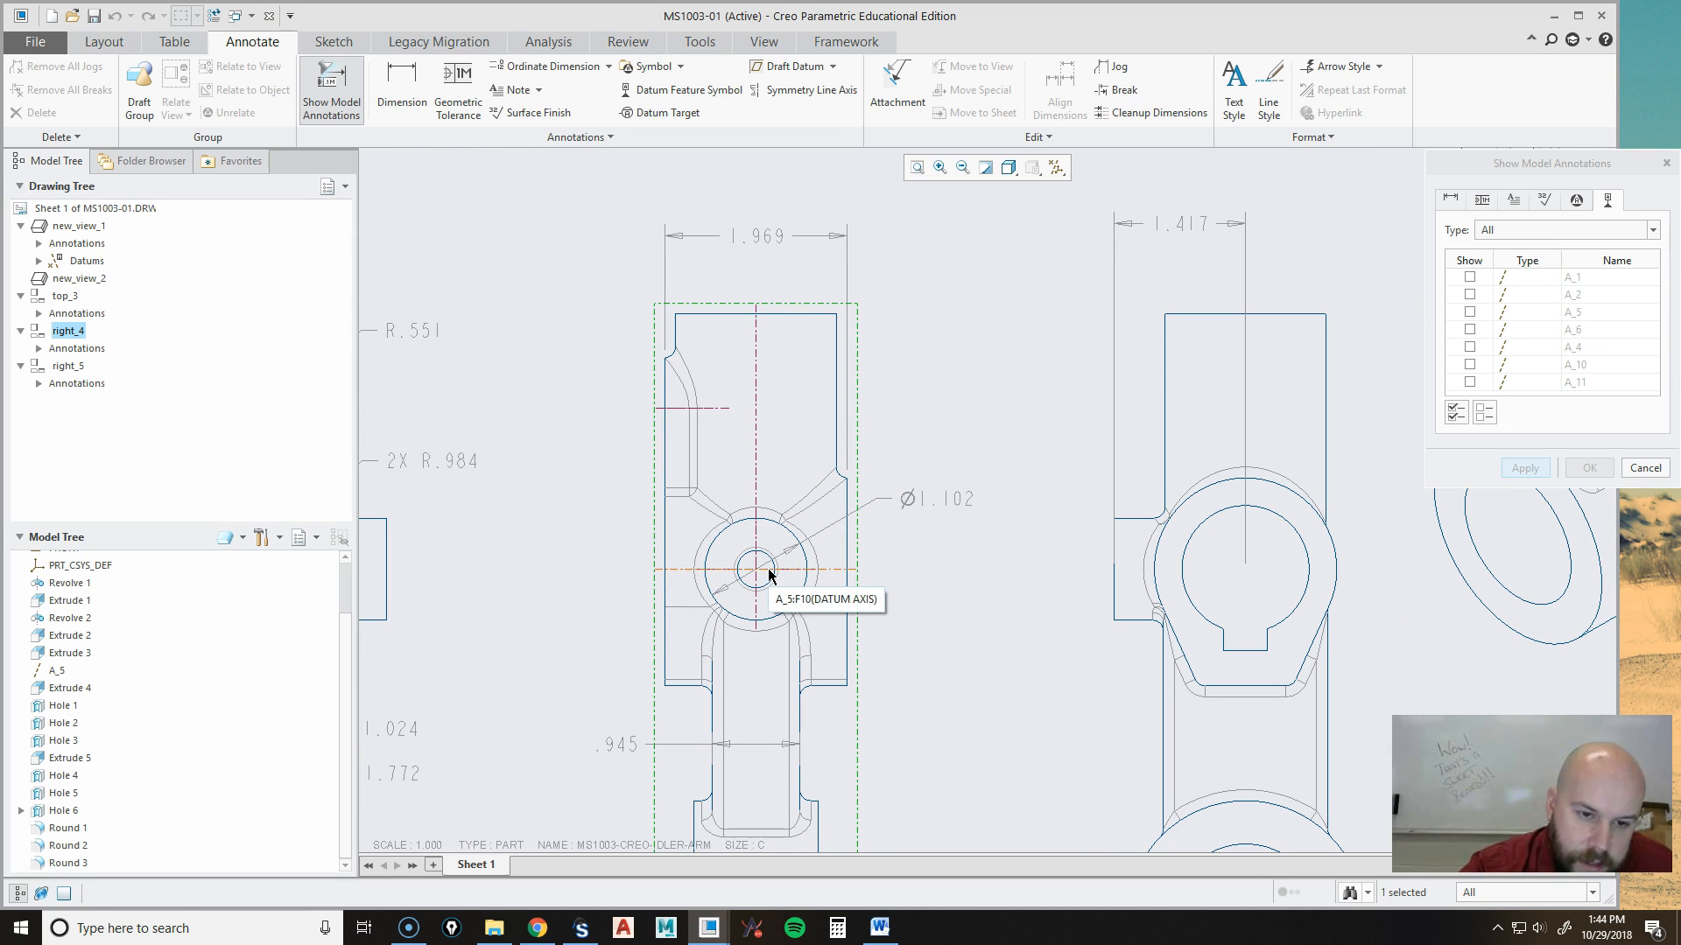
{"action": "left_click", "coordinate": [755, 602]}
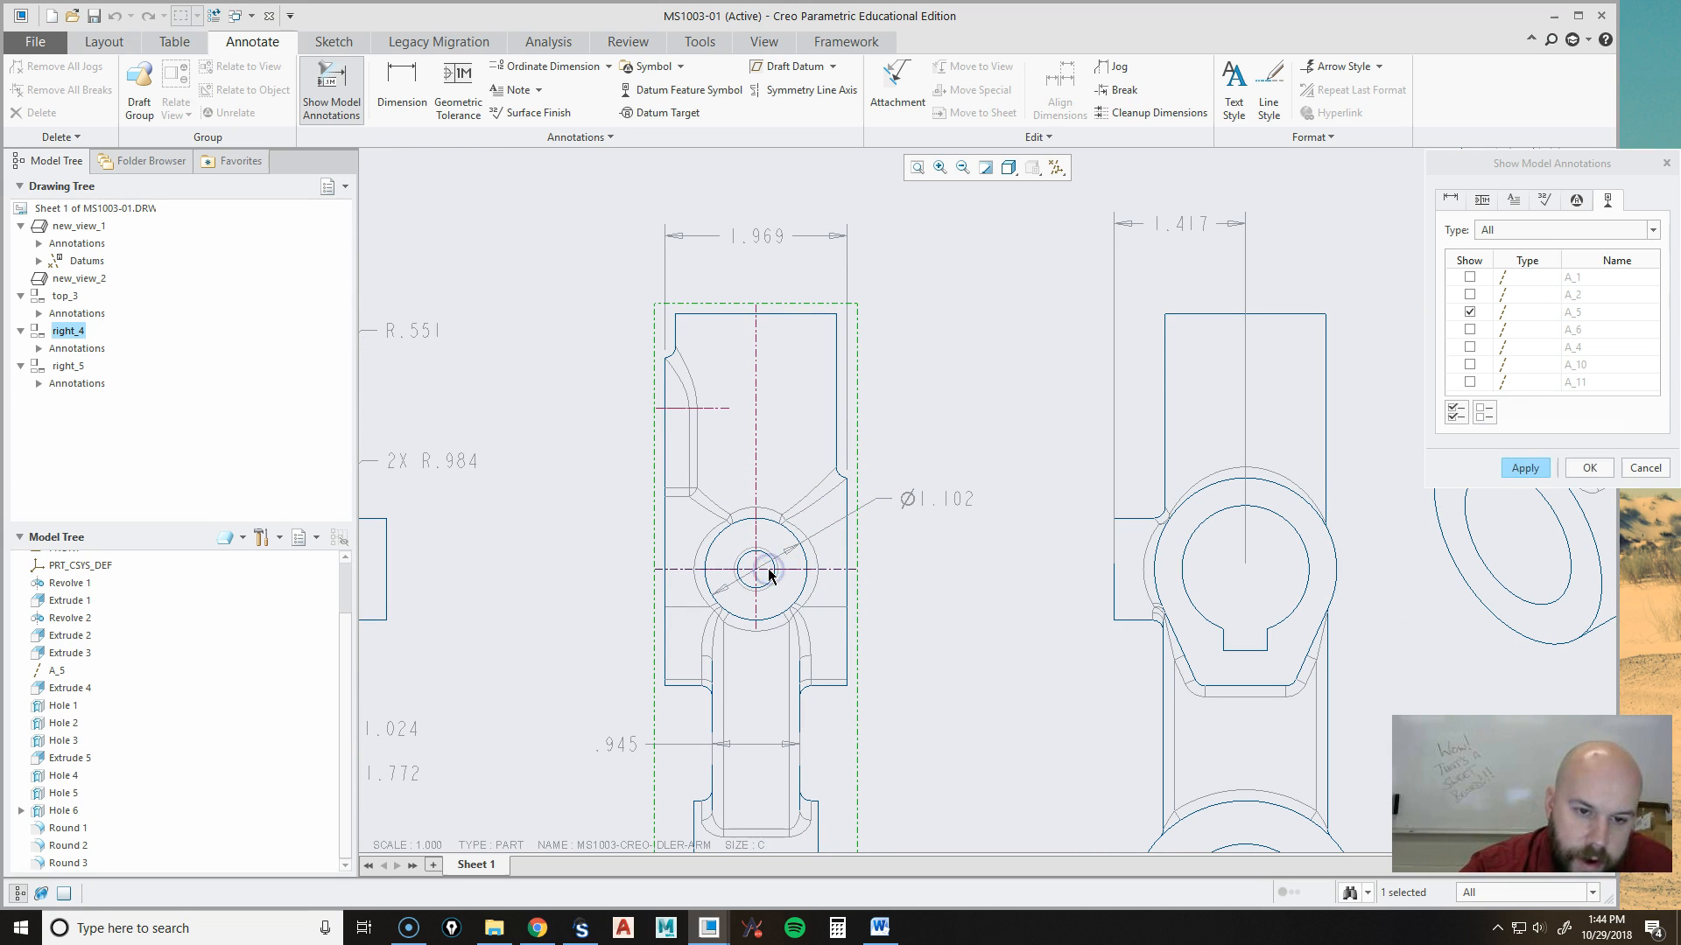
{"action": "left_click", "coordinate": [755, 612]}
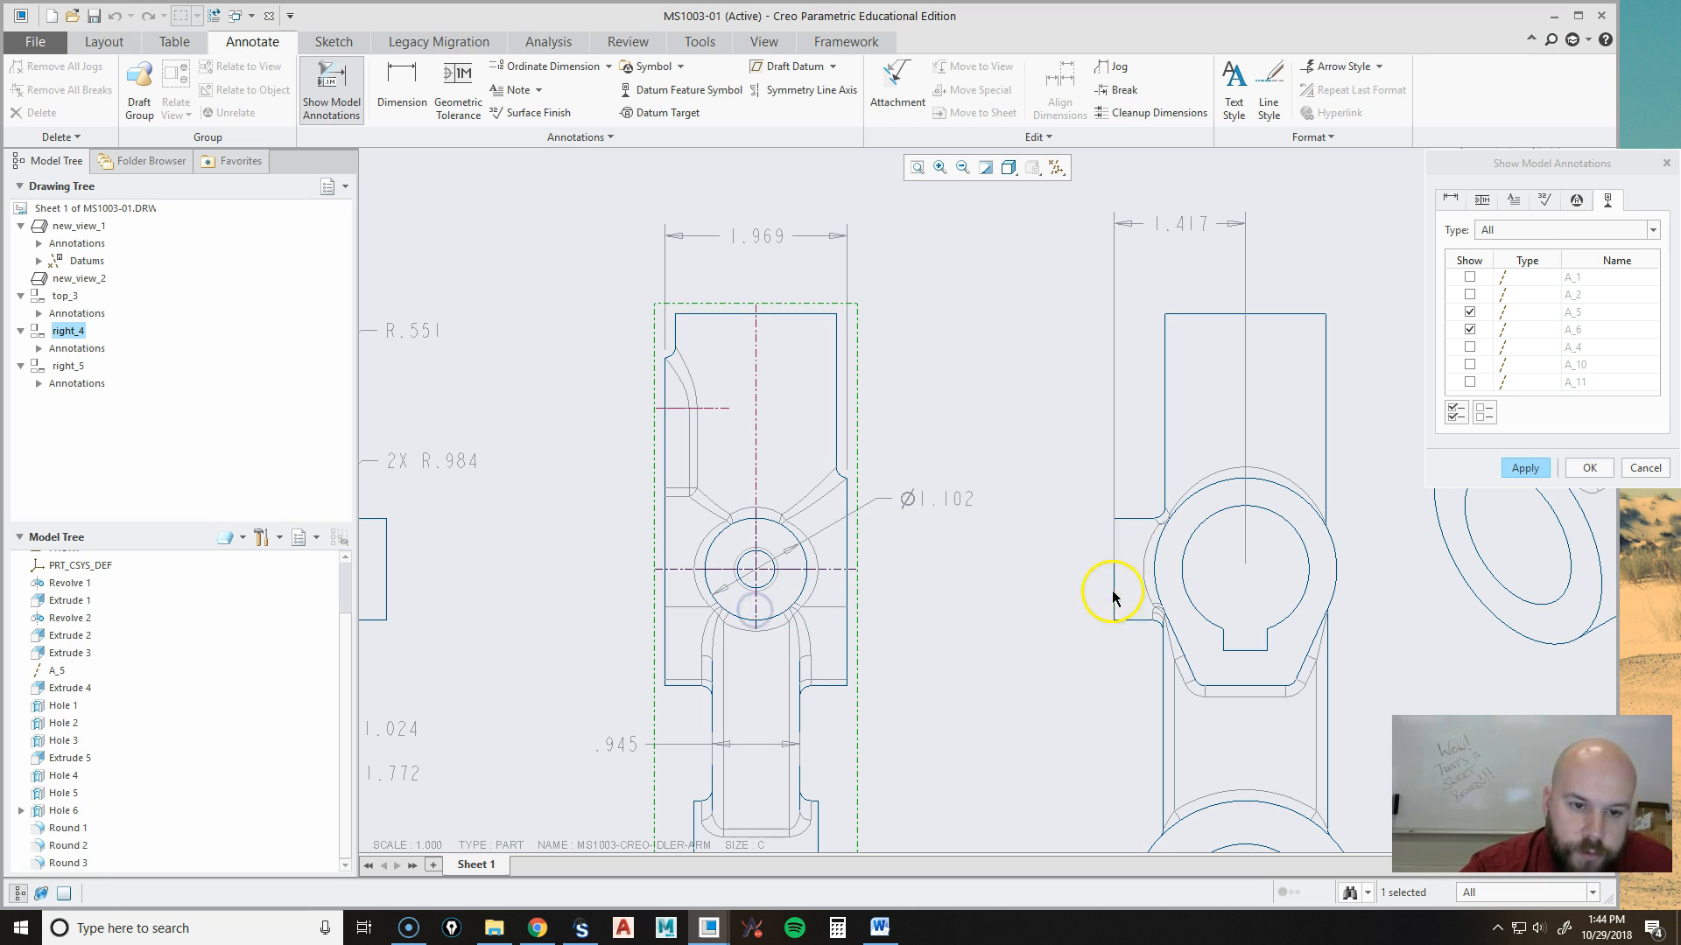
Clear the A_5 and A_6 selections and choose only axis A_6 for the middle side view's round boss.
{"action": "scroll", "coordinate": [968, 592], "scroll_direction": "down", "scroll_amount": 3}
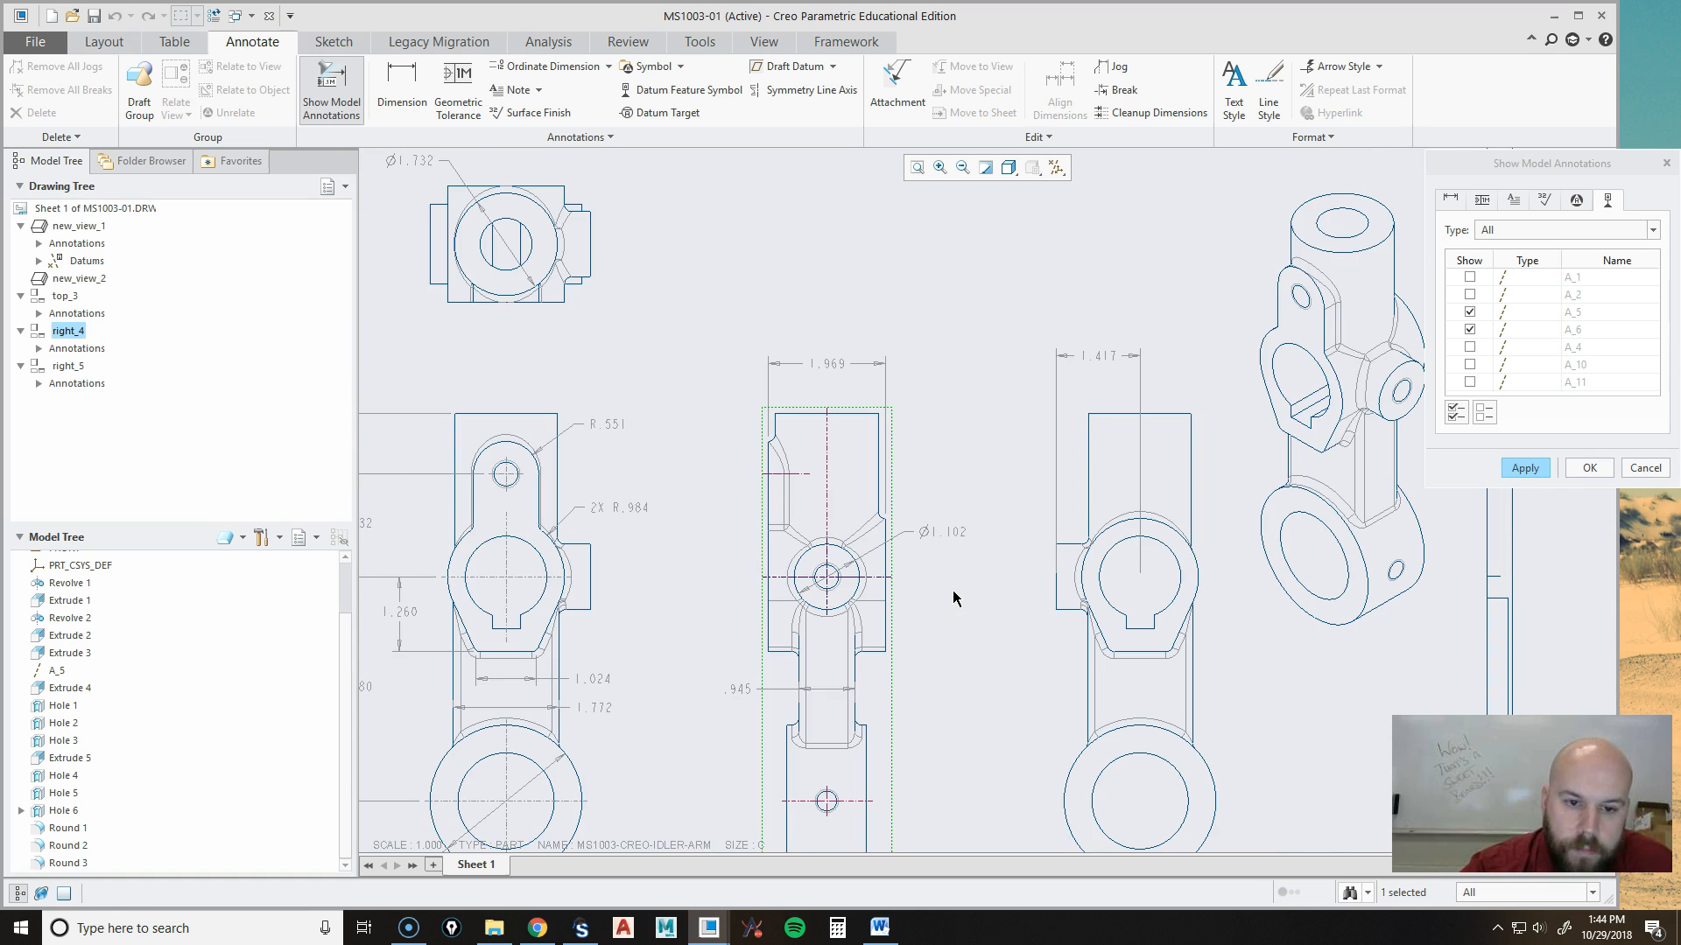
{"action": "scroll", "coordinate": [954, 599], "scroll_direction": "up", "scroll_amount": 2}
{"action": "left_click", "coordinate": [1470, 313]}
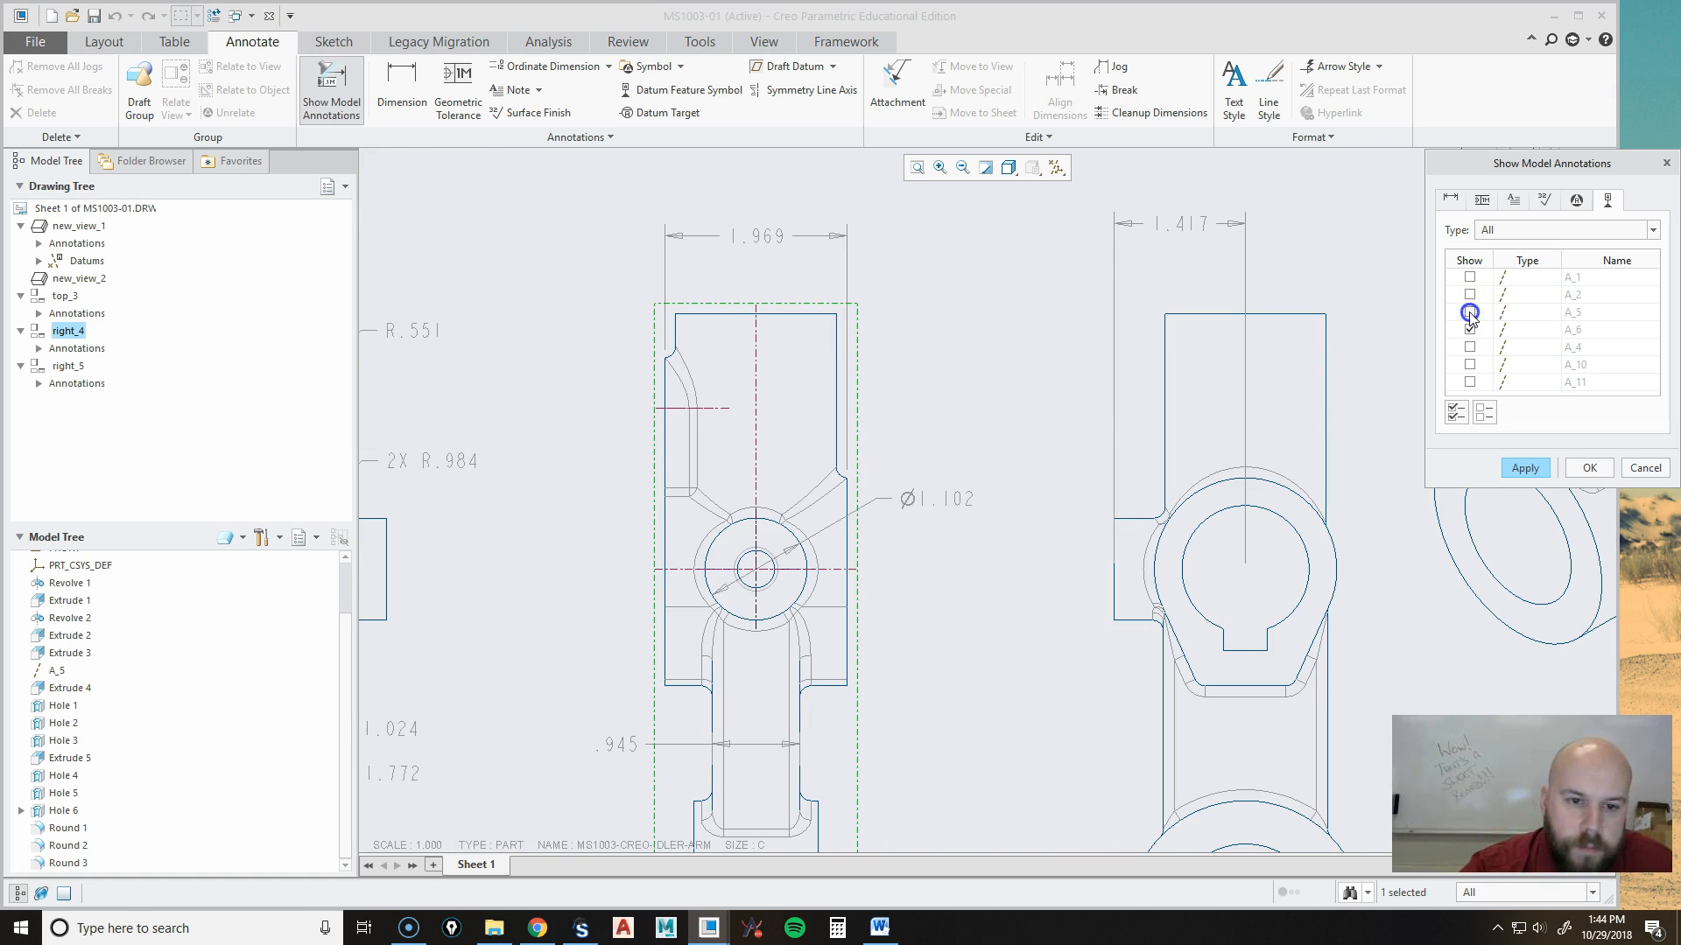
{"action": "left_click", "coordinate": [1470, 329]}
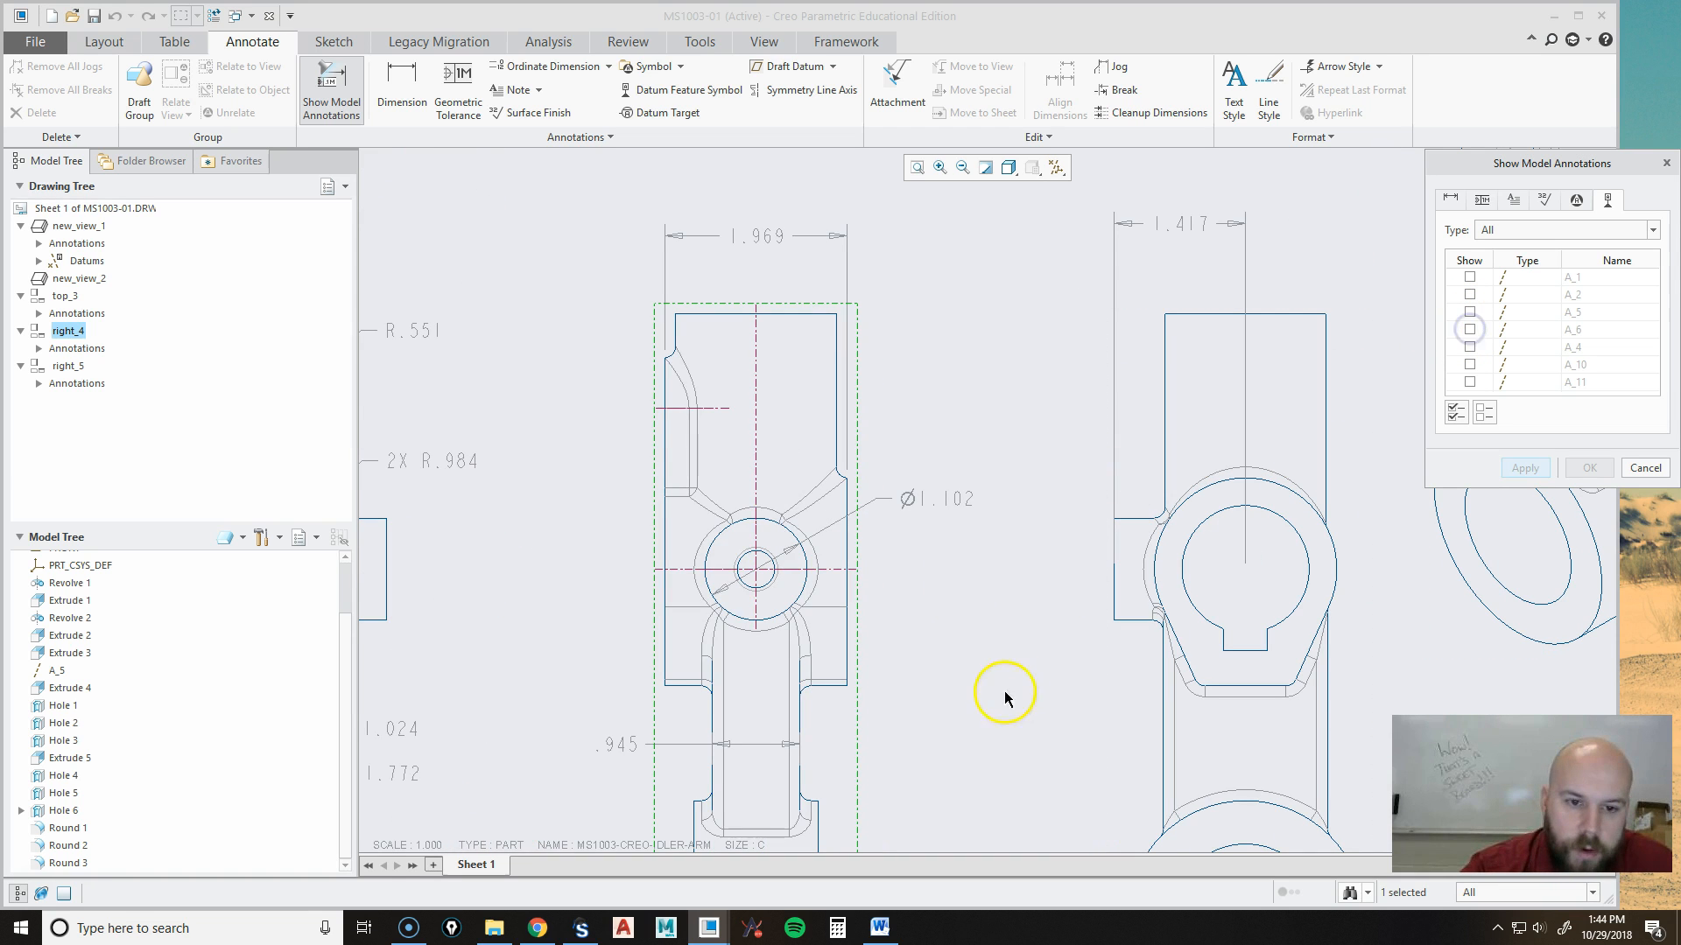
{"action": "left_click", "coordinate": [758, 620]}
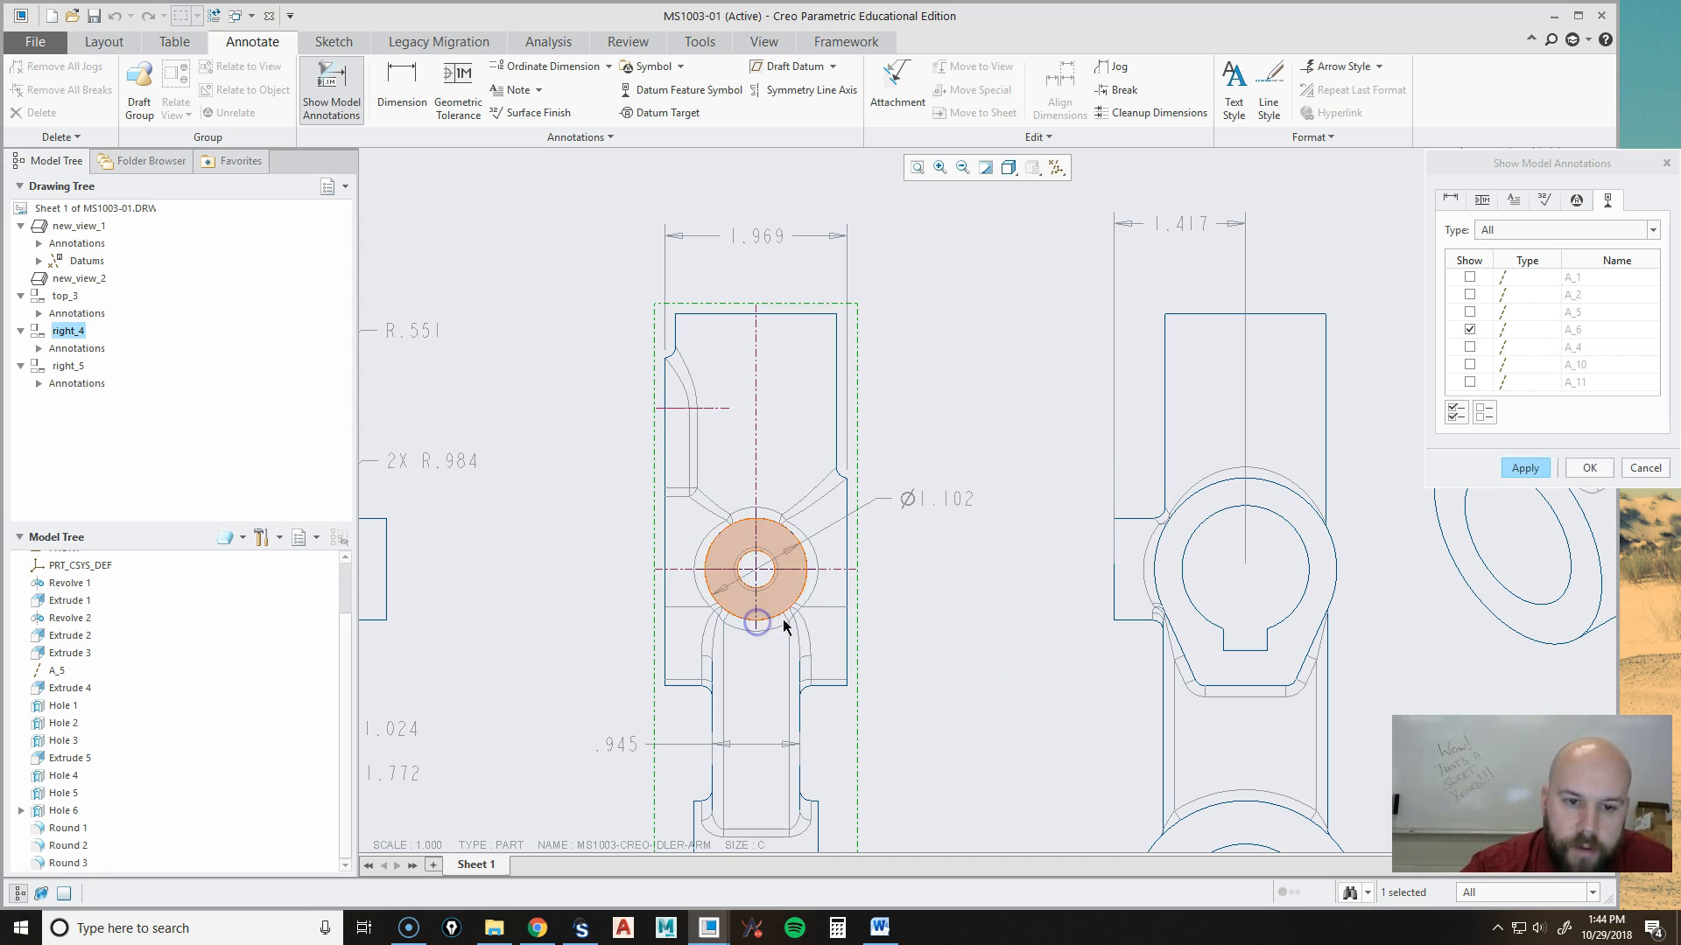
{"action": "scroll", "coordinate": [868, 490], "scroll_direction": "down", "scroll_amount": 2}
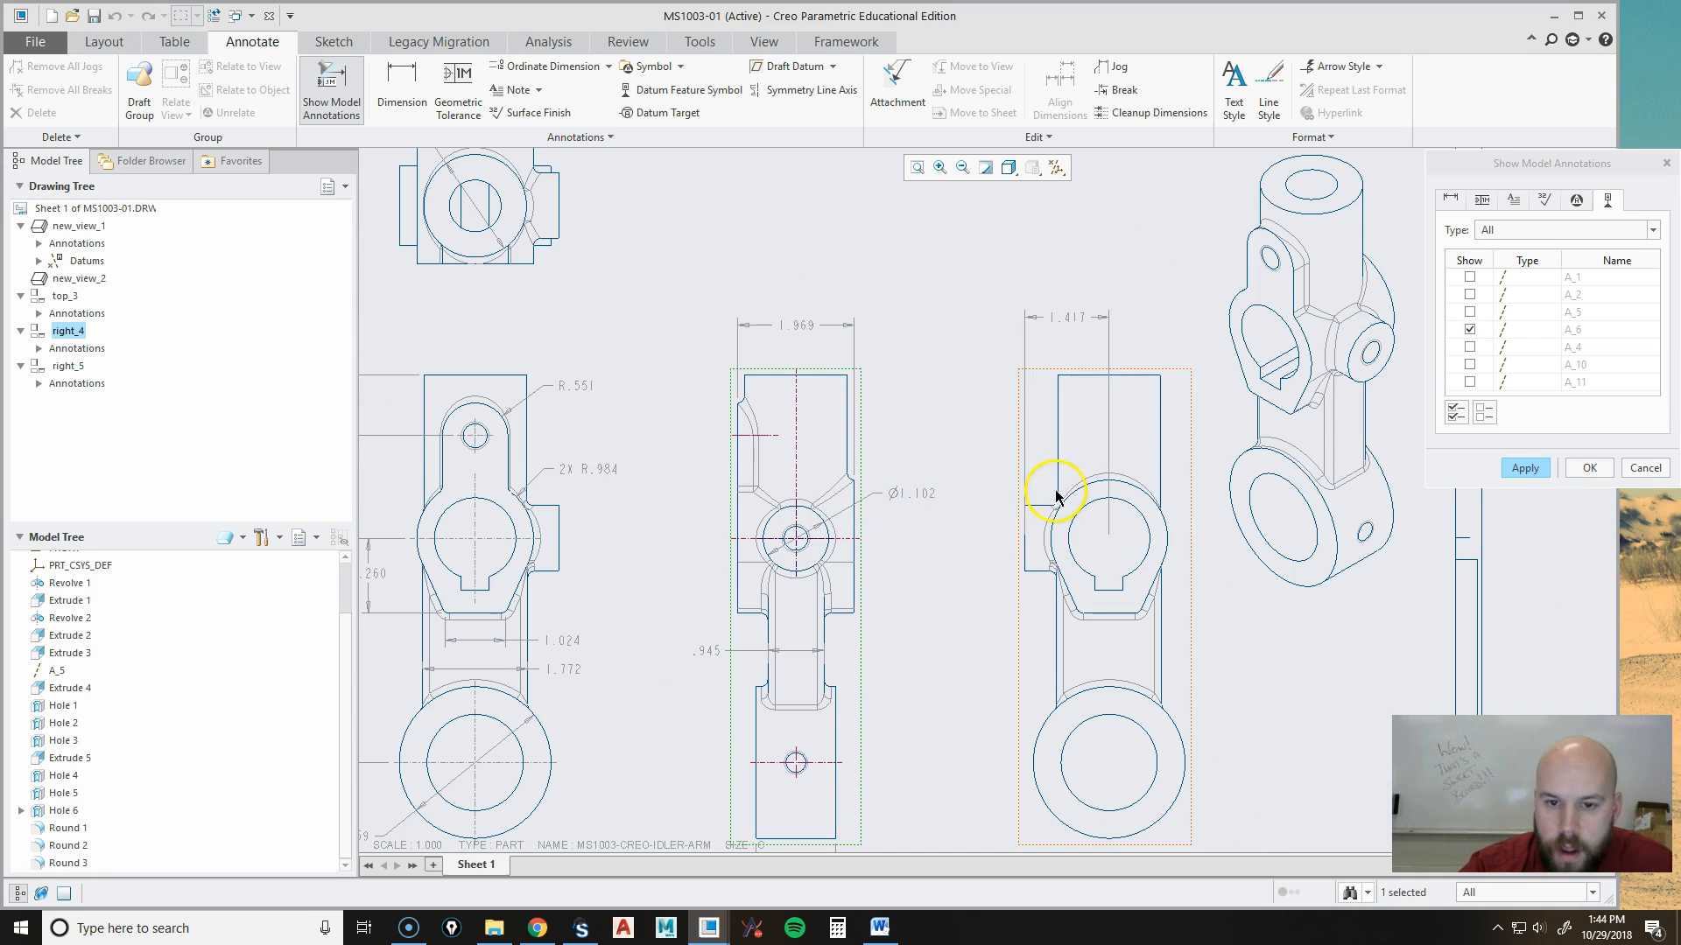
Show axis A_5 at the keyed bore in the rear view and accept the shown axes.
{"action": "left_click", "coordinate": [1045, 456]}
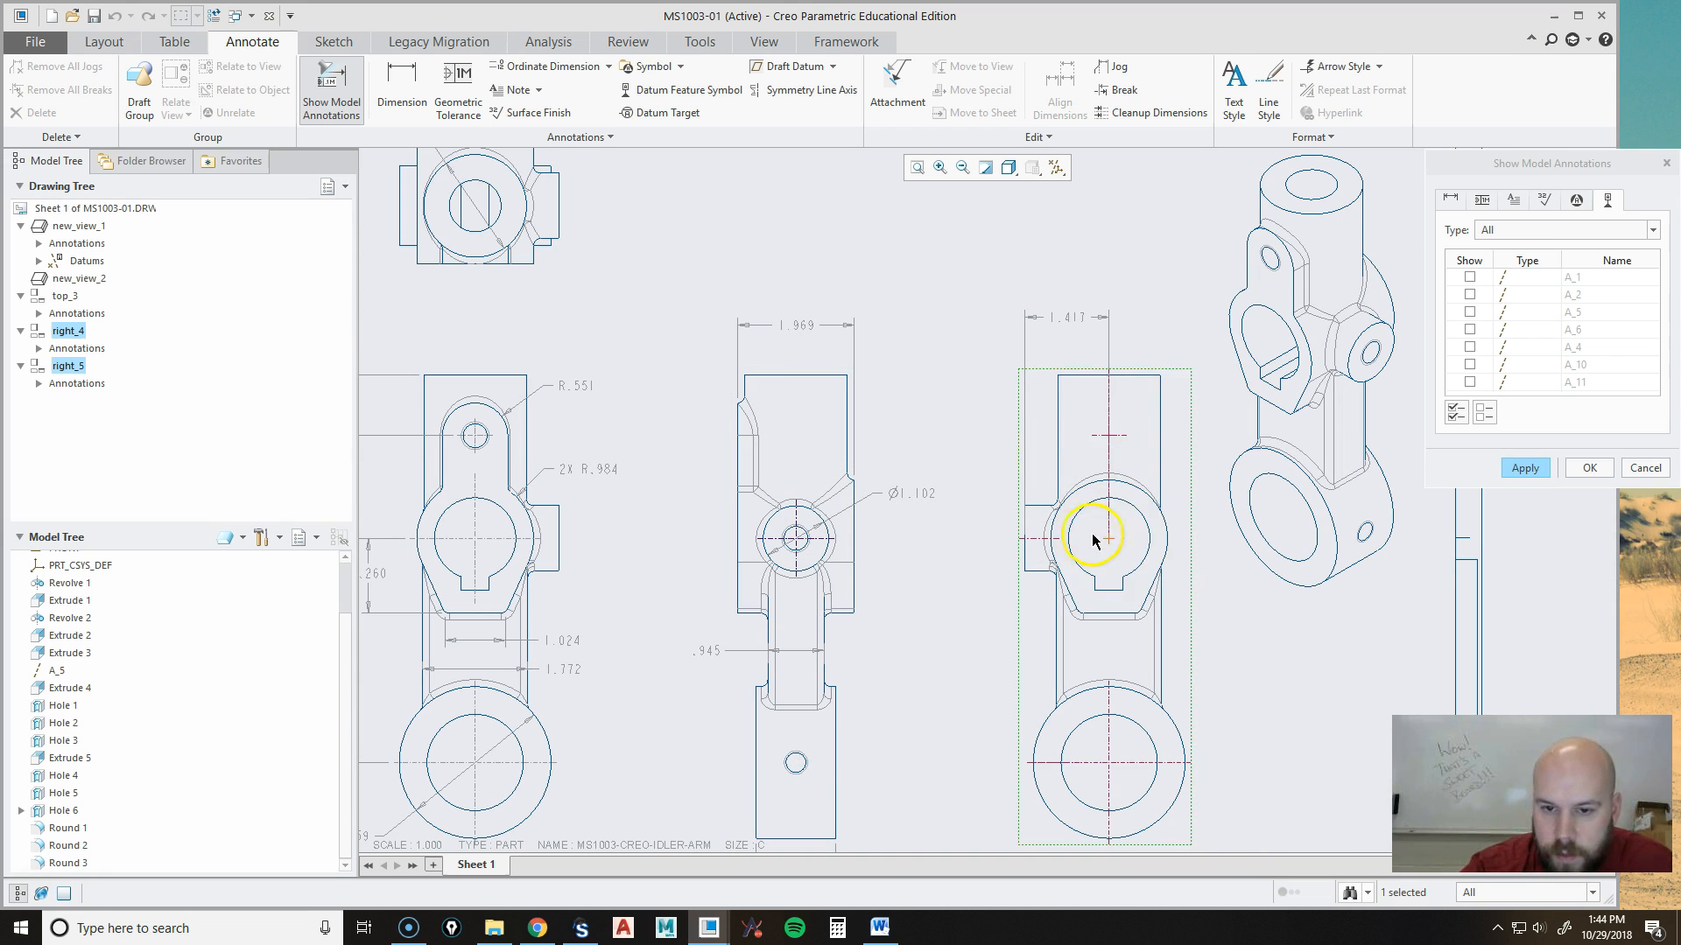
{"action": "scroll", "coordinate": [1092, 540], "scroll_direction": "up", "scroll_amount": 3}
{"action": "left_click", "coordinate": [1131, 544]}
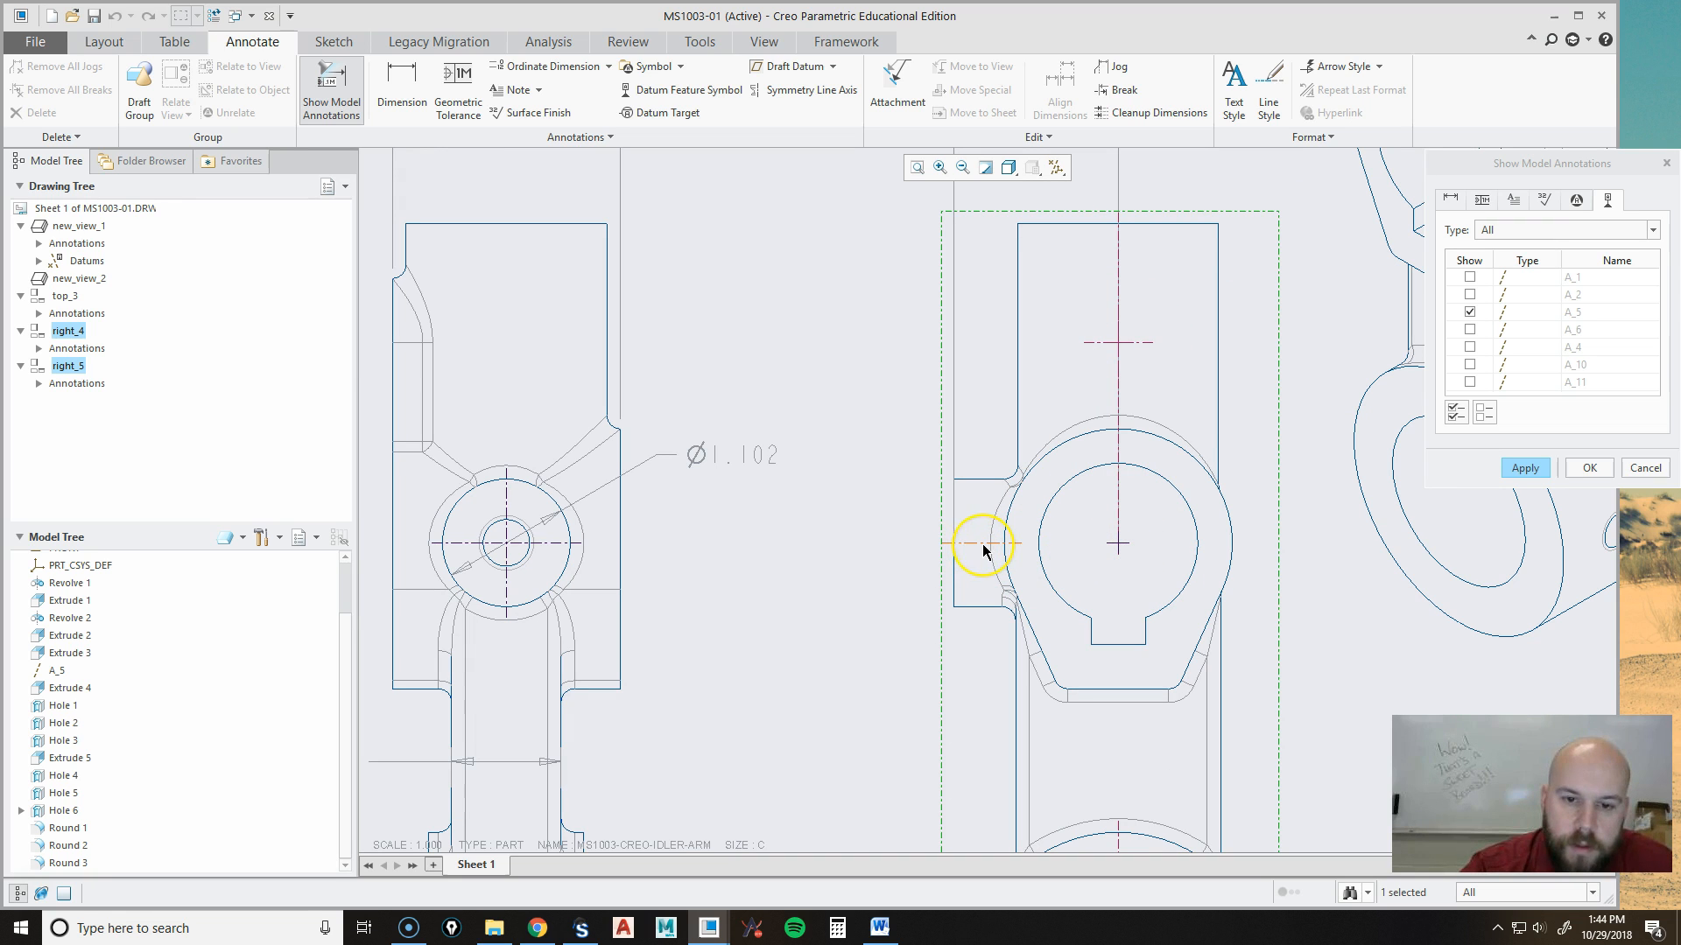
{"action": "left_click", "coordinate": [1121, 545]}
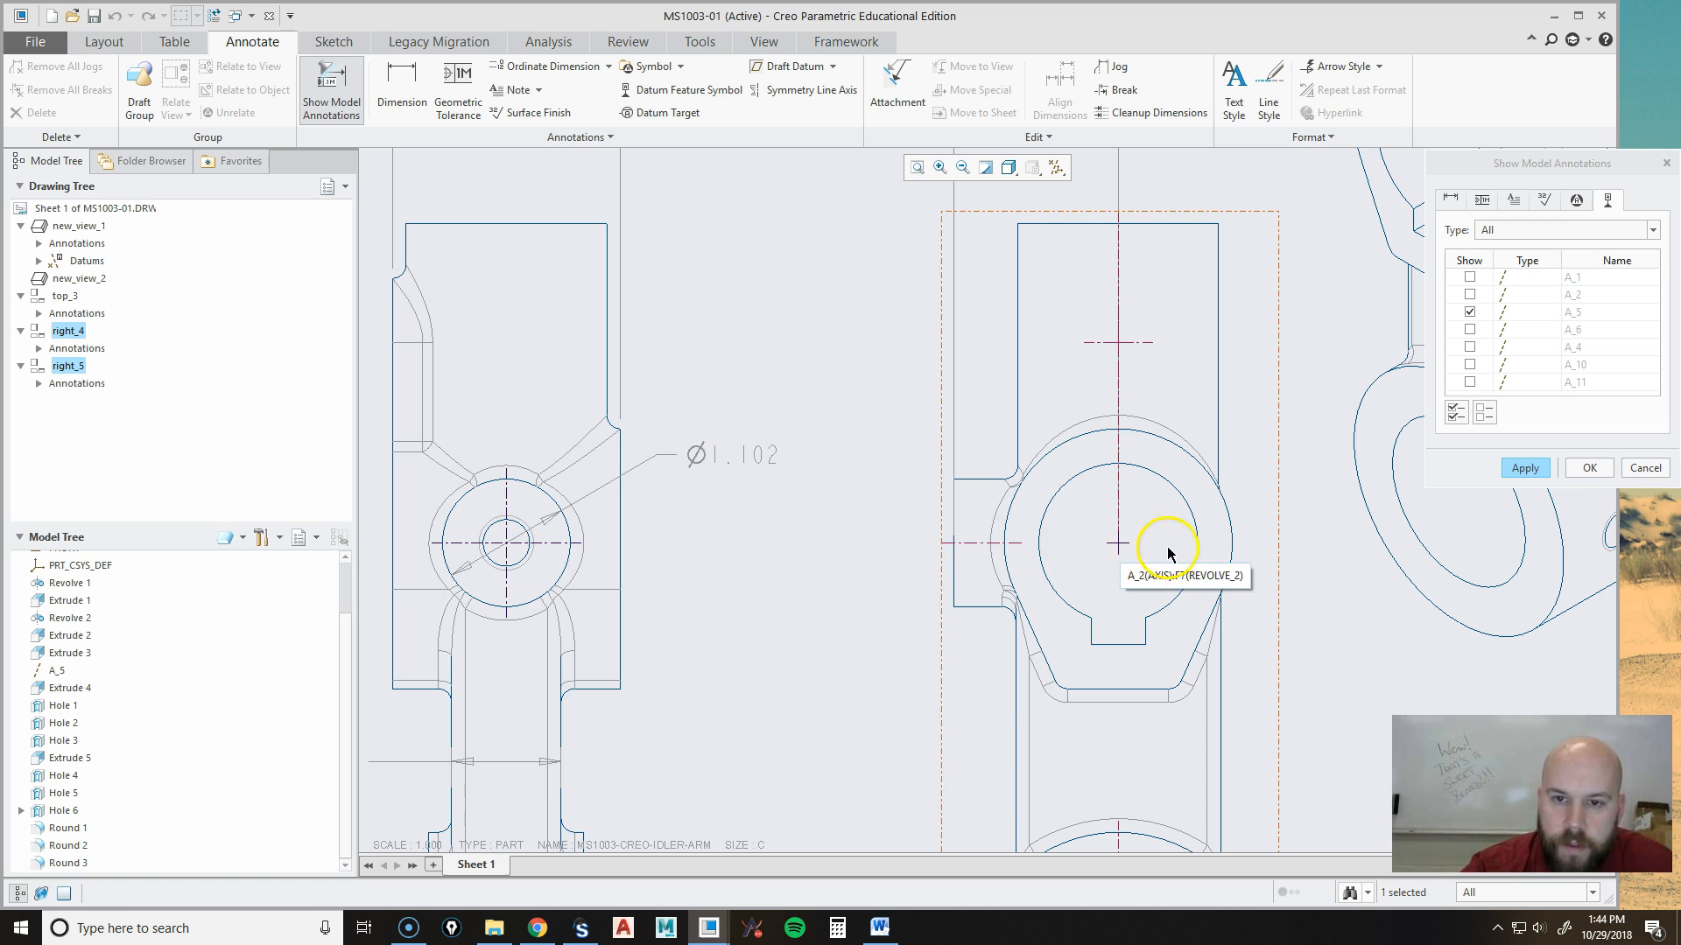
{"action": "scroll", "coordinate": [694, 514], "scroll_direction": "down", "scroll_amount": 3}
{"action": "left_click", "coordinate": [1589, 469]}
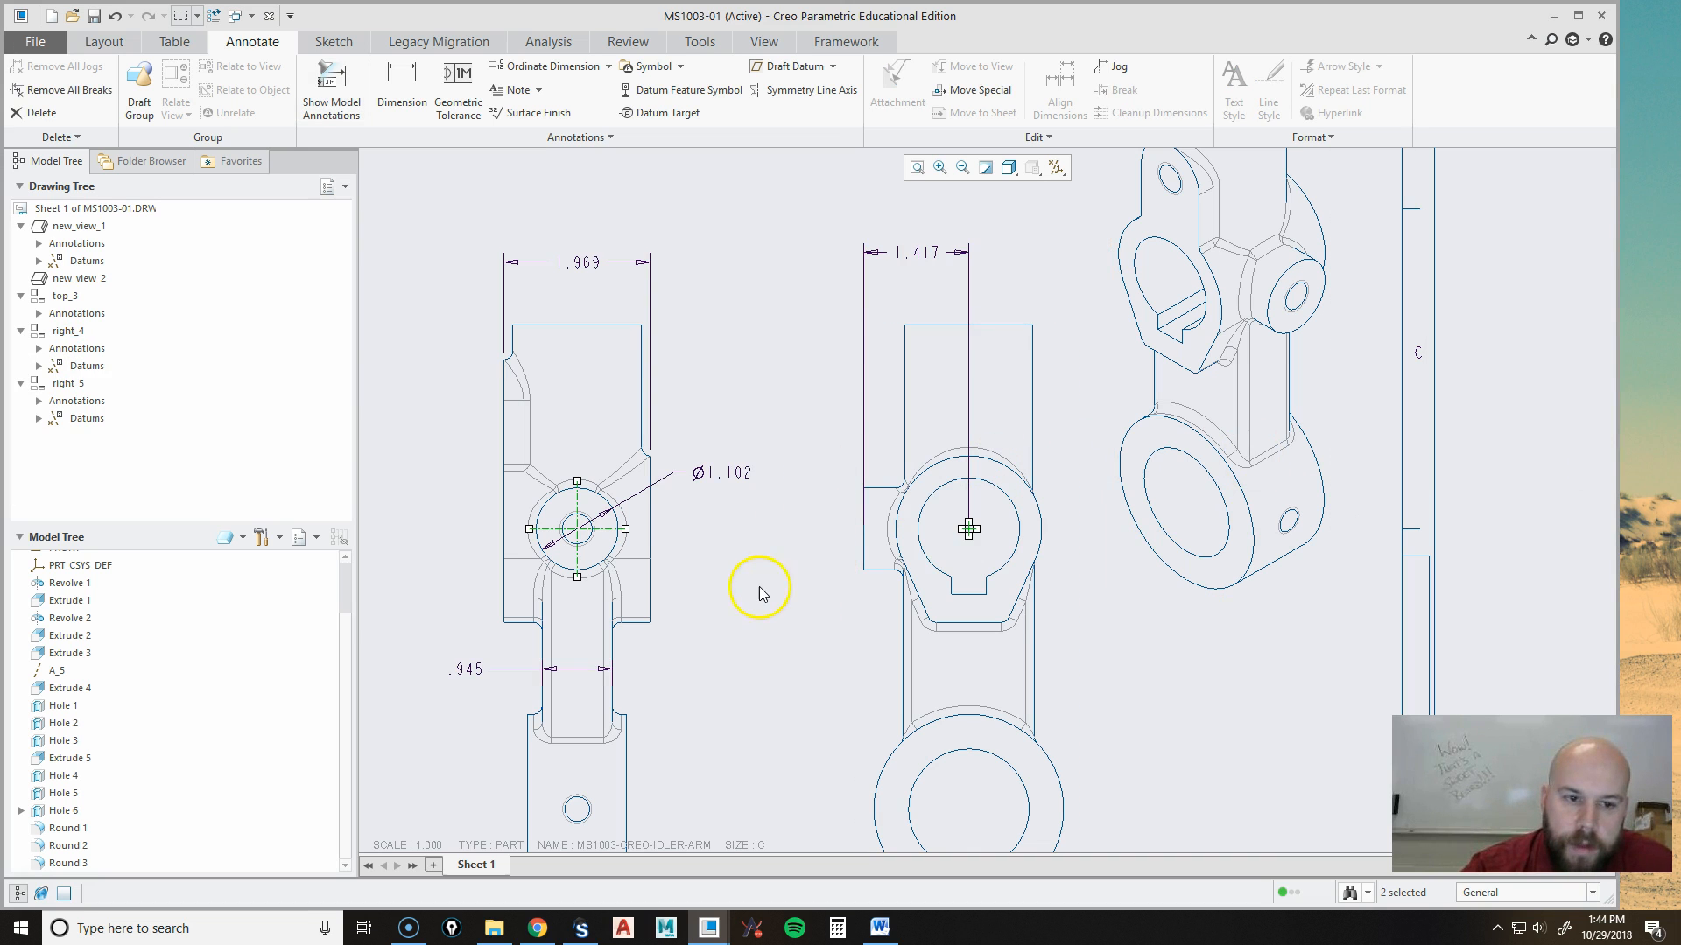
Extend both ends of the boss's horizontal centerline in the middle side view just past the part's side edges.
{"action": "scroll", "coordinate": [829, 596], "scroll_direction": "up", "scroll_amount": 3}
{"action": "left_click", "coordinate": [670, 534]}
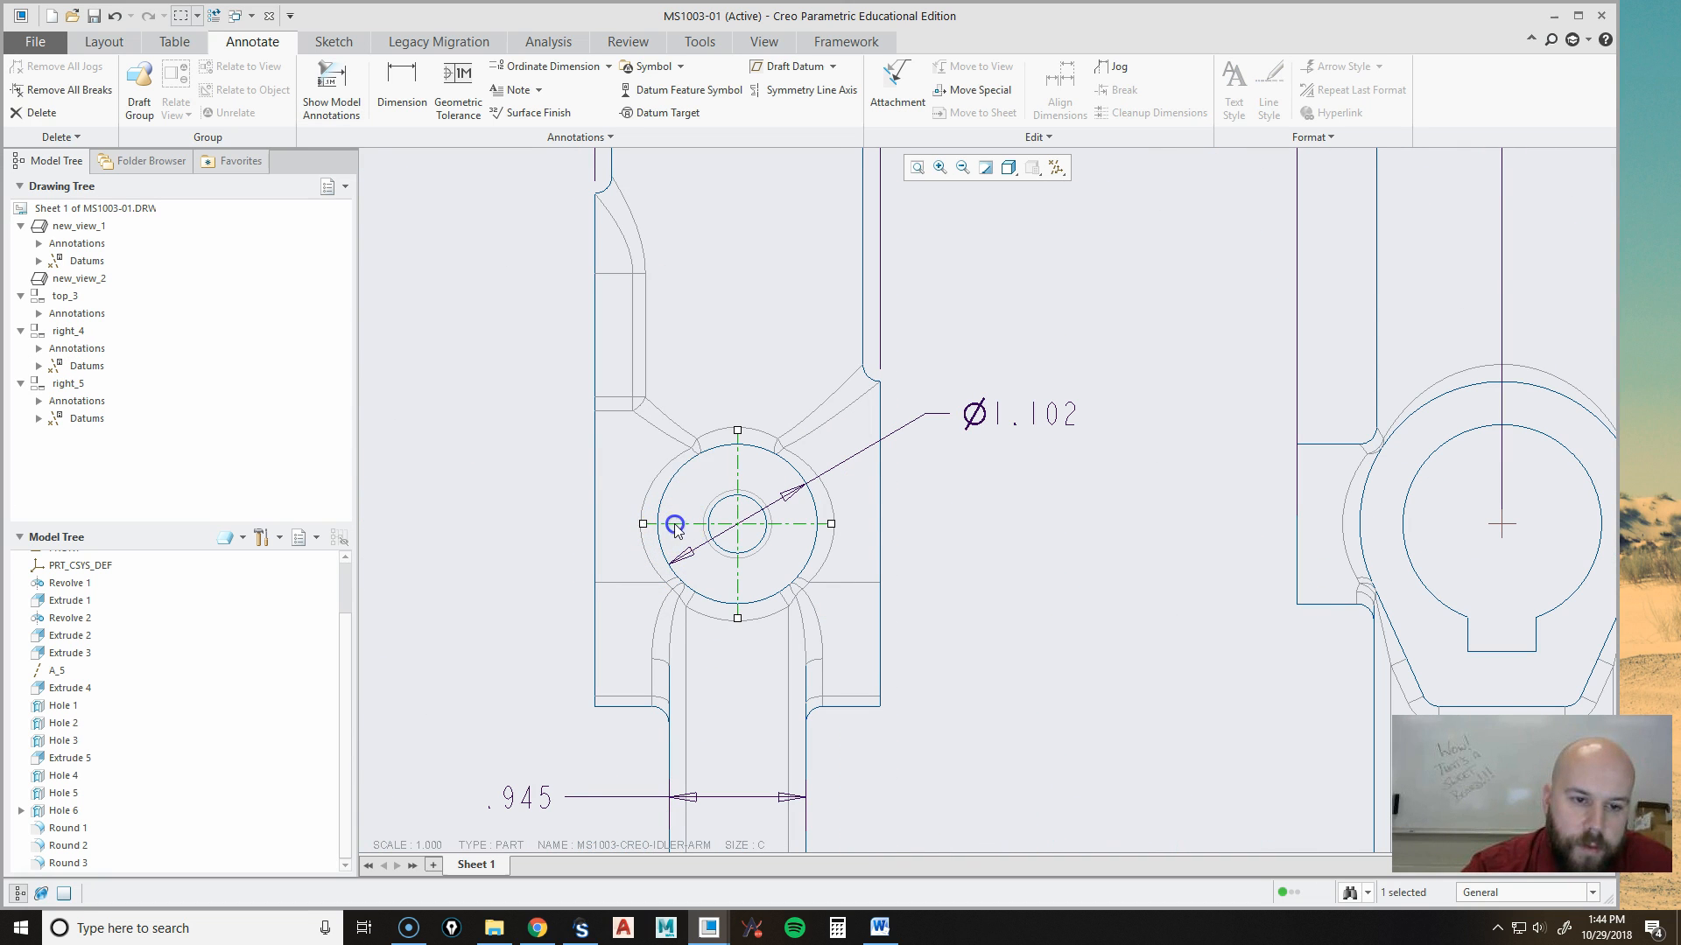
{"action": "left_click_drag", "start_coordinate": [641, 523], "coordinate": [582, 529]}
{"action": "left_click_drag", "start_coordinate": [832, 525], "coordinate": [867, 525]}
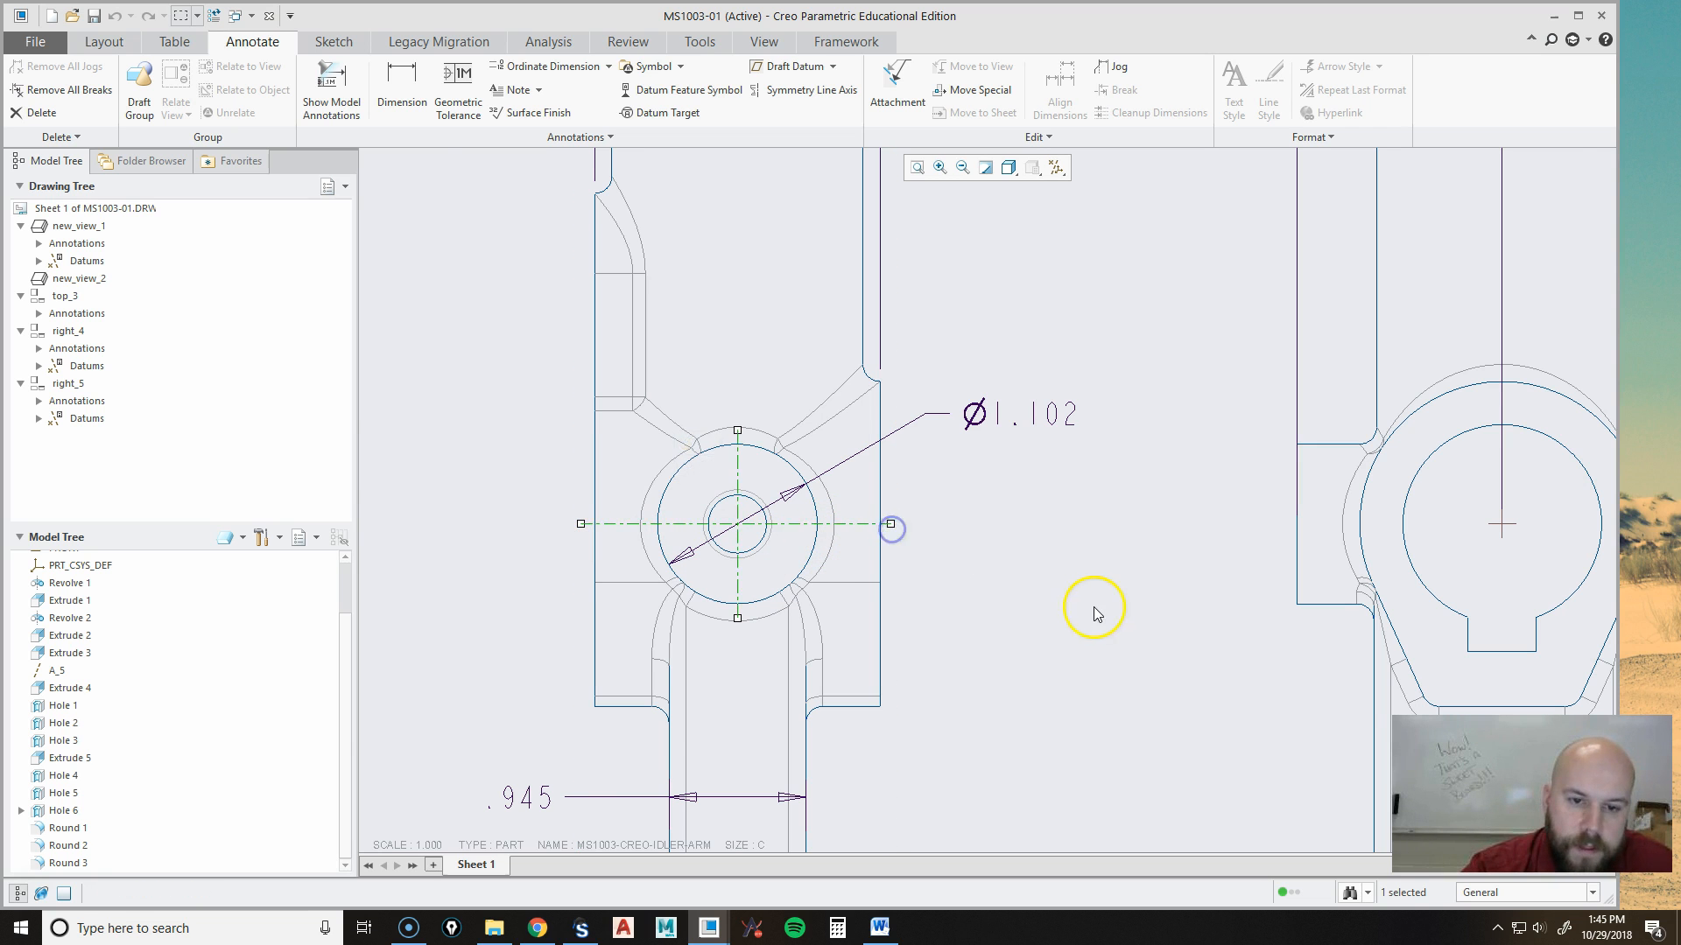
Enlarge the keyed bore's center mark in the rear view past the hub outline, extending its horizontal line beyond the side boss.
{"action": "scroll", "coordinate": [1094, 607], "scroll_direction": "up", "scroll_amount": 5}
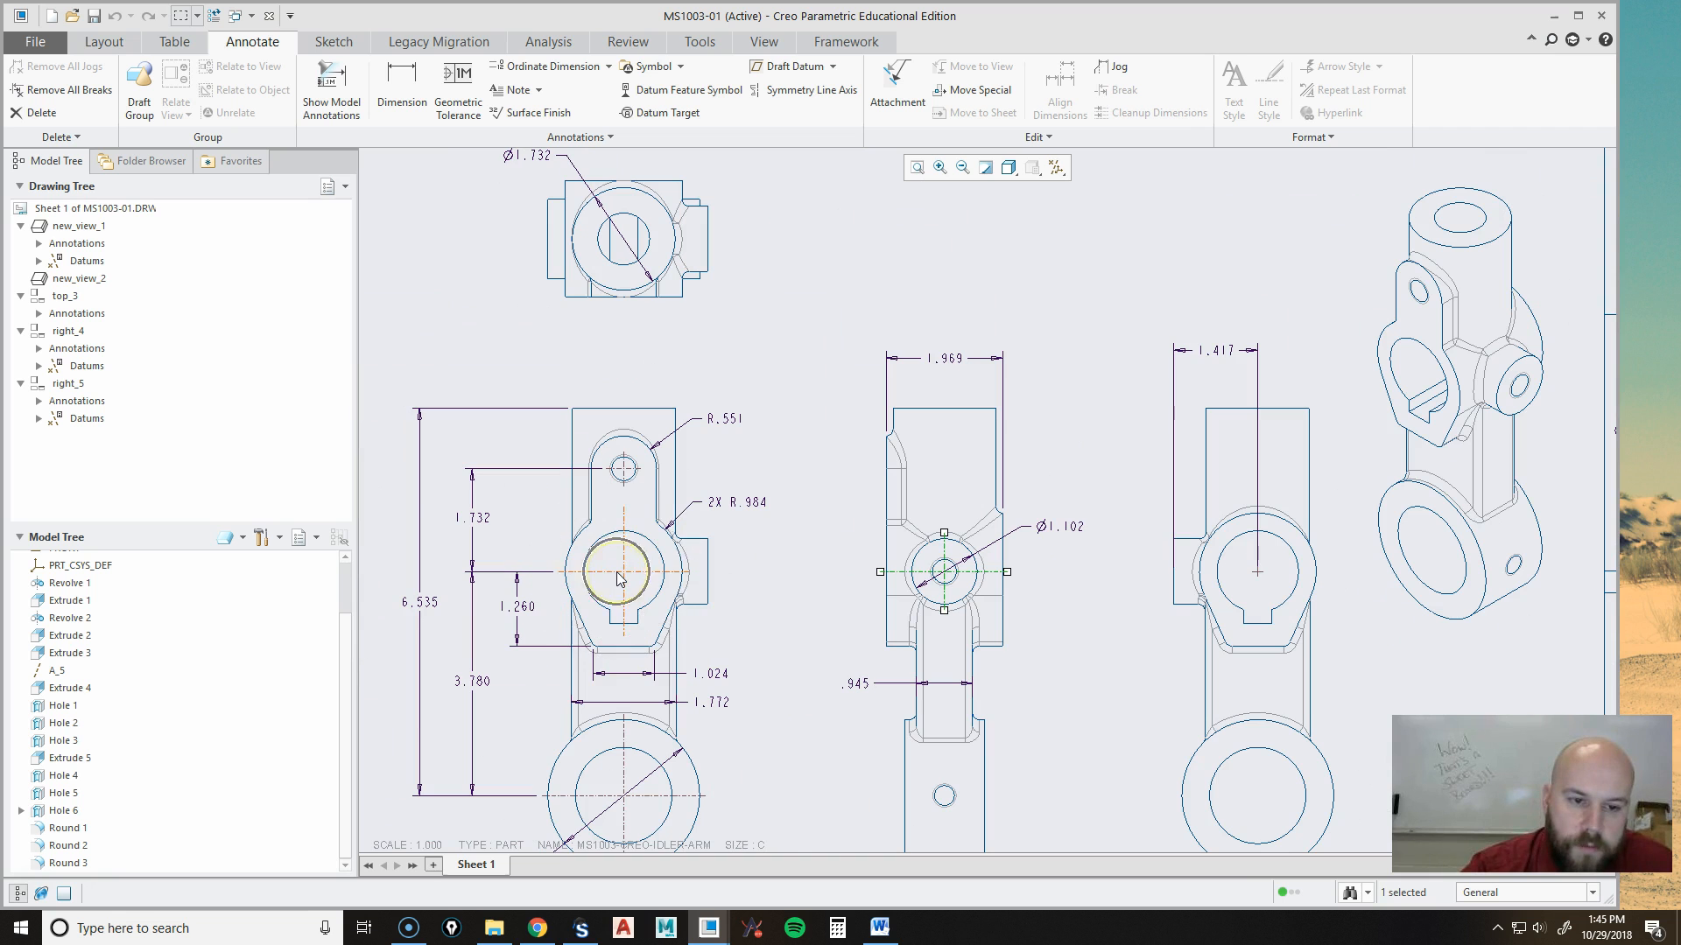
{"action": "mouse_move", "coordinate": [1257, 578]}
{"action": "middle_mouse_down"}
{"action": "mouse_move", "coordinate": [1108, 602]}
{"action": "mouse_move", "coordinate": [1089, 569]}
{"action": "middle_mouse_up"}
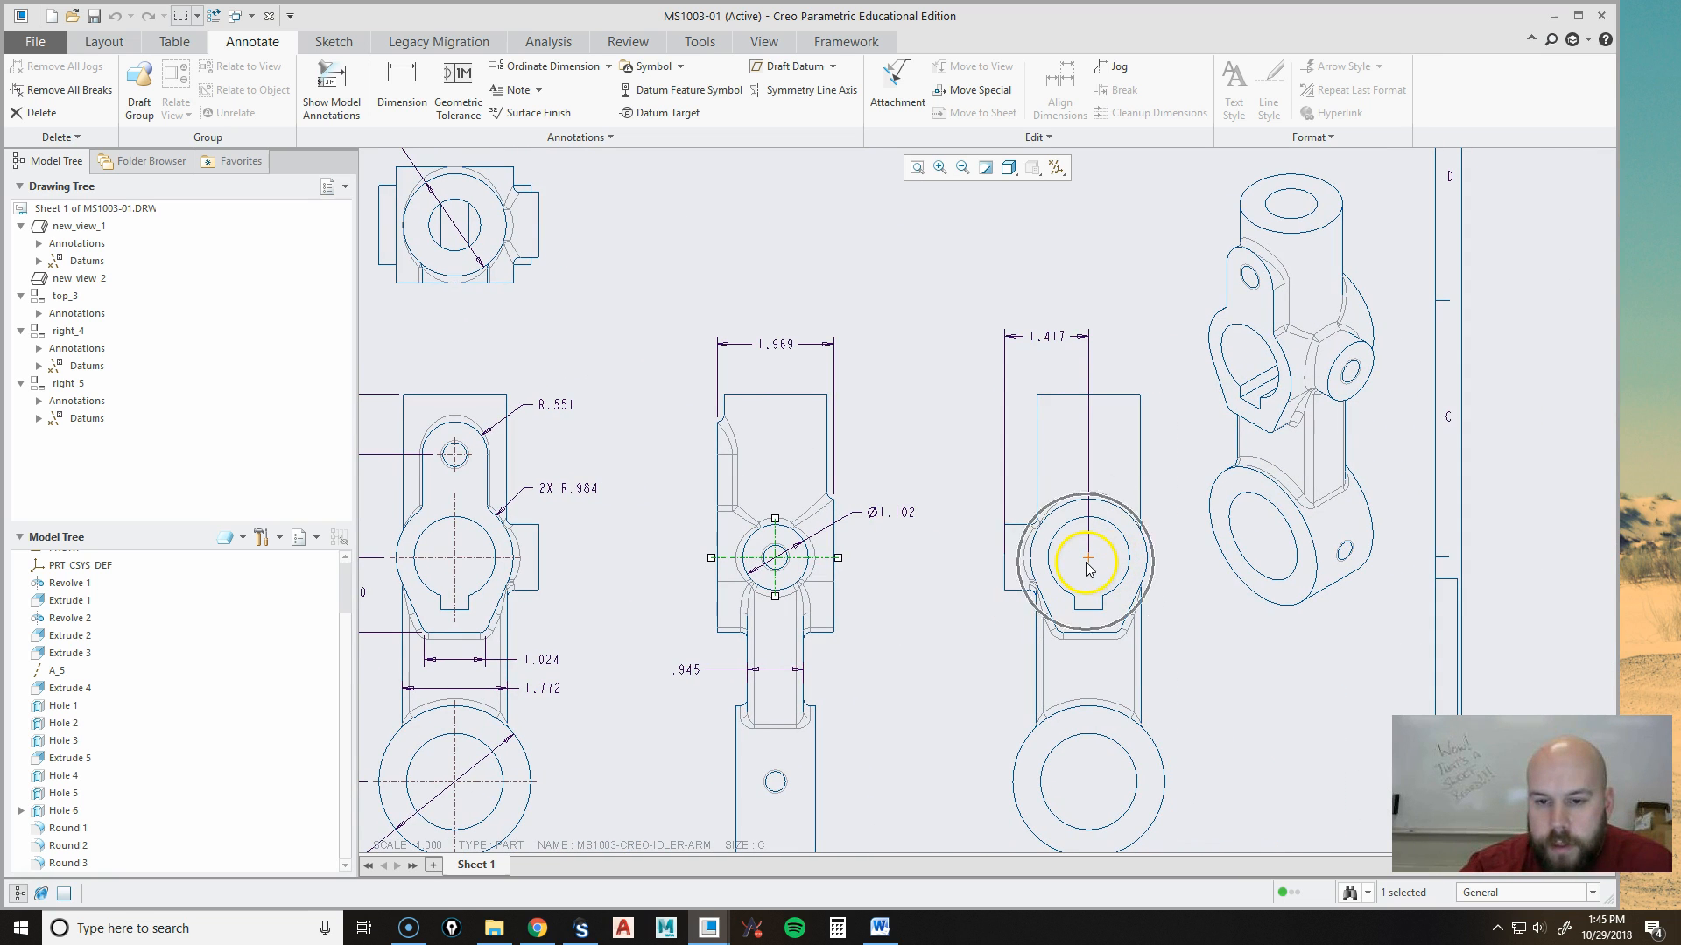
{"action": "scroll", "coordinate": [1089, 568], "scroll_direction": "down", "scroll_amount": 4}
{"action": "left_click", "coordinate": [1055, 567]}
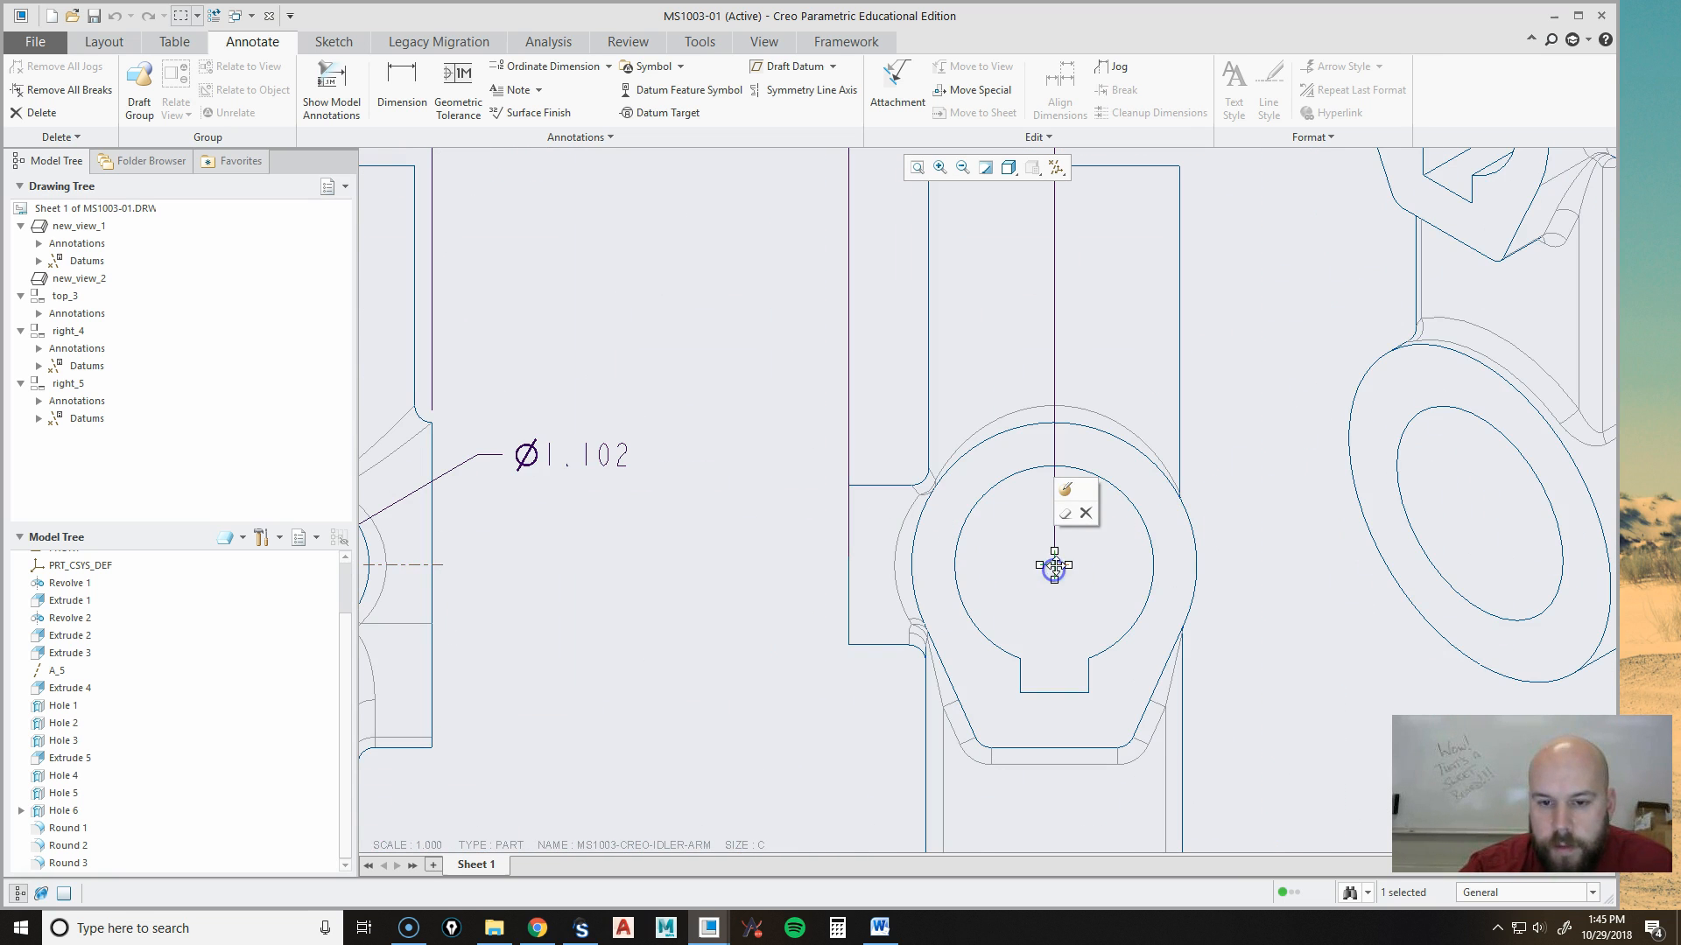
{"action": "left_click_drag", "start_coordinate": [1057, 570], "coordinate": [1189, 671]}
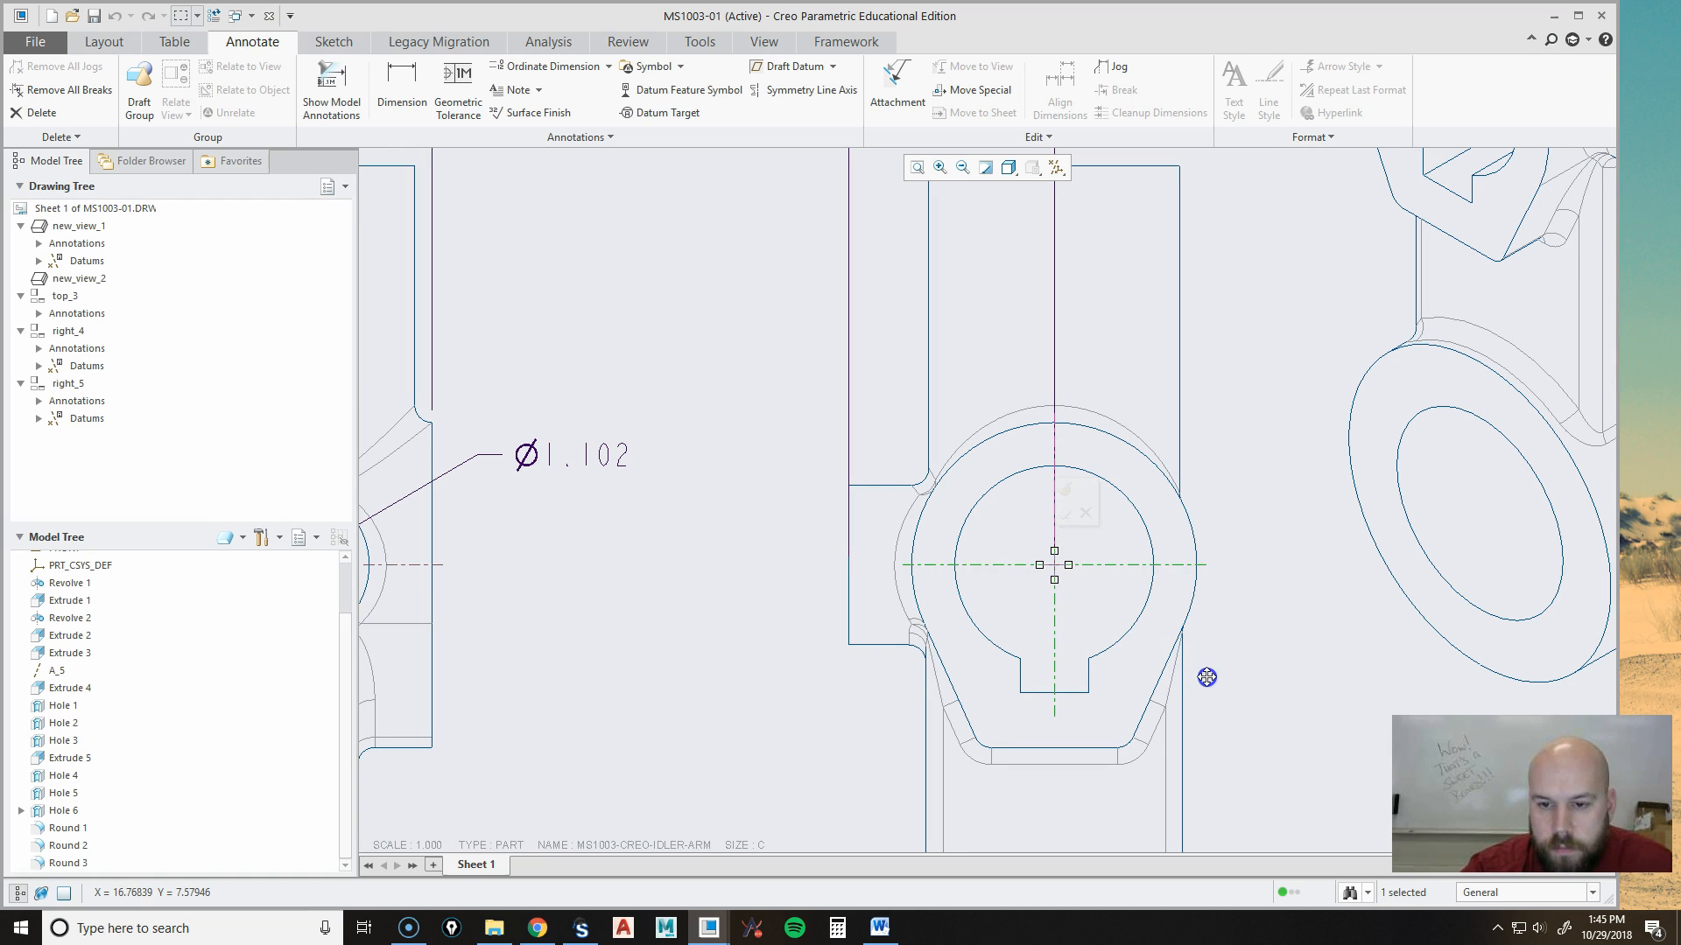
{"action": "left_click", "coordinate": [903, 566]}
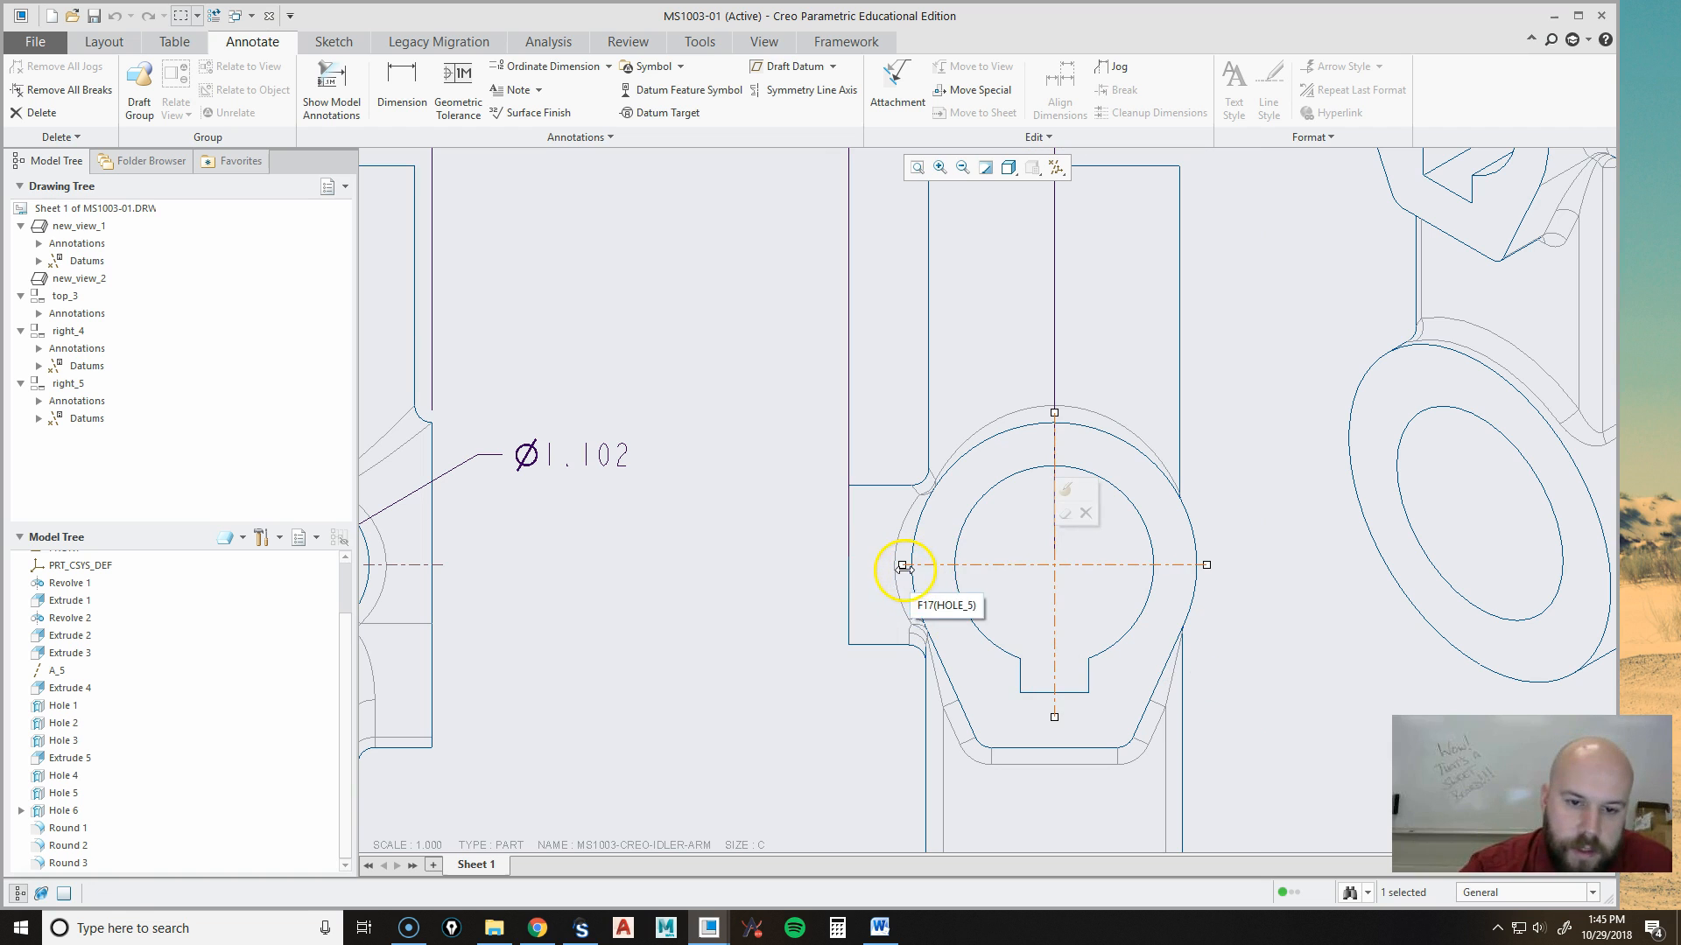
{"action": "left_click_drag", "start_coordinate": [904, 567], "coordinate": [832, 578]}
{"action": "left_click", "coordinate": [645, 620]}
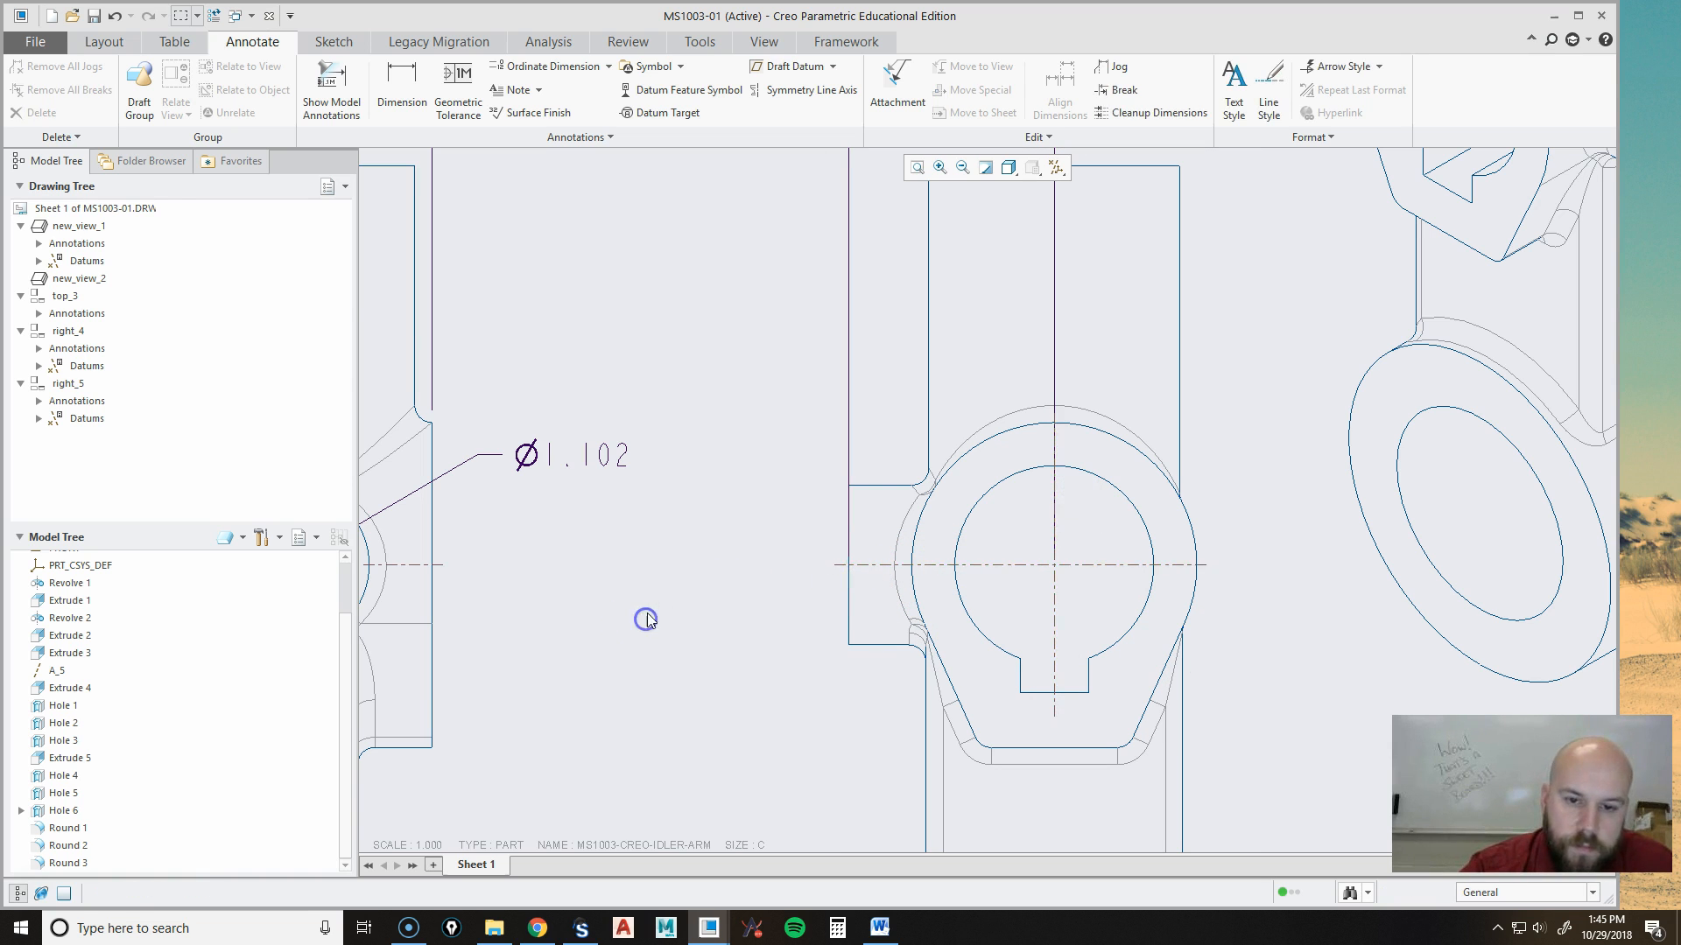
Shorten both witness lines of the rear view's 1.417 dimension so they end just above the hub and the side boss.
{"action": "scroll", "coordinate": [735, 573], "scroll_direction": "up", "scroll_amount": 4}
{"action": "middle_click_drag", "start_coordinate": [986, 695], "coordinate": [1036, 713]}
{"action": "left_click", "coordinate": [882, 368]}
{"action": "left_click", "coordinate": [917, 585]}
{"action": "left_click_drag", "start_coordinate": [919, 585], "coordinate": [944, 518]}
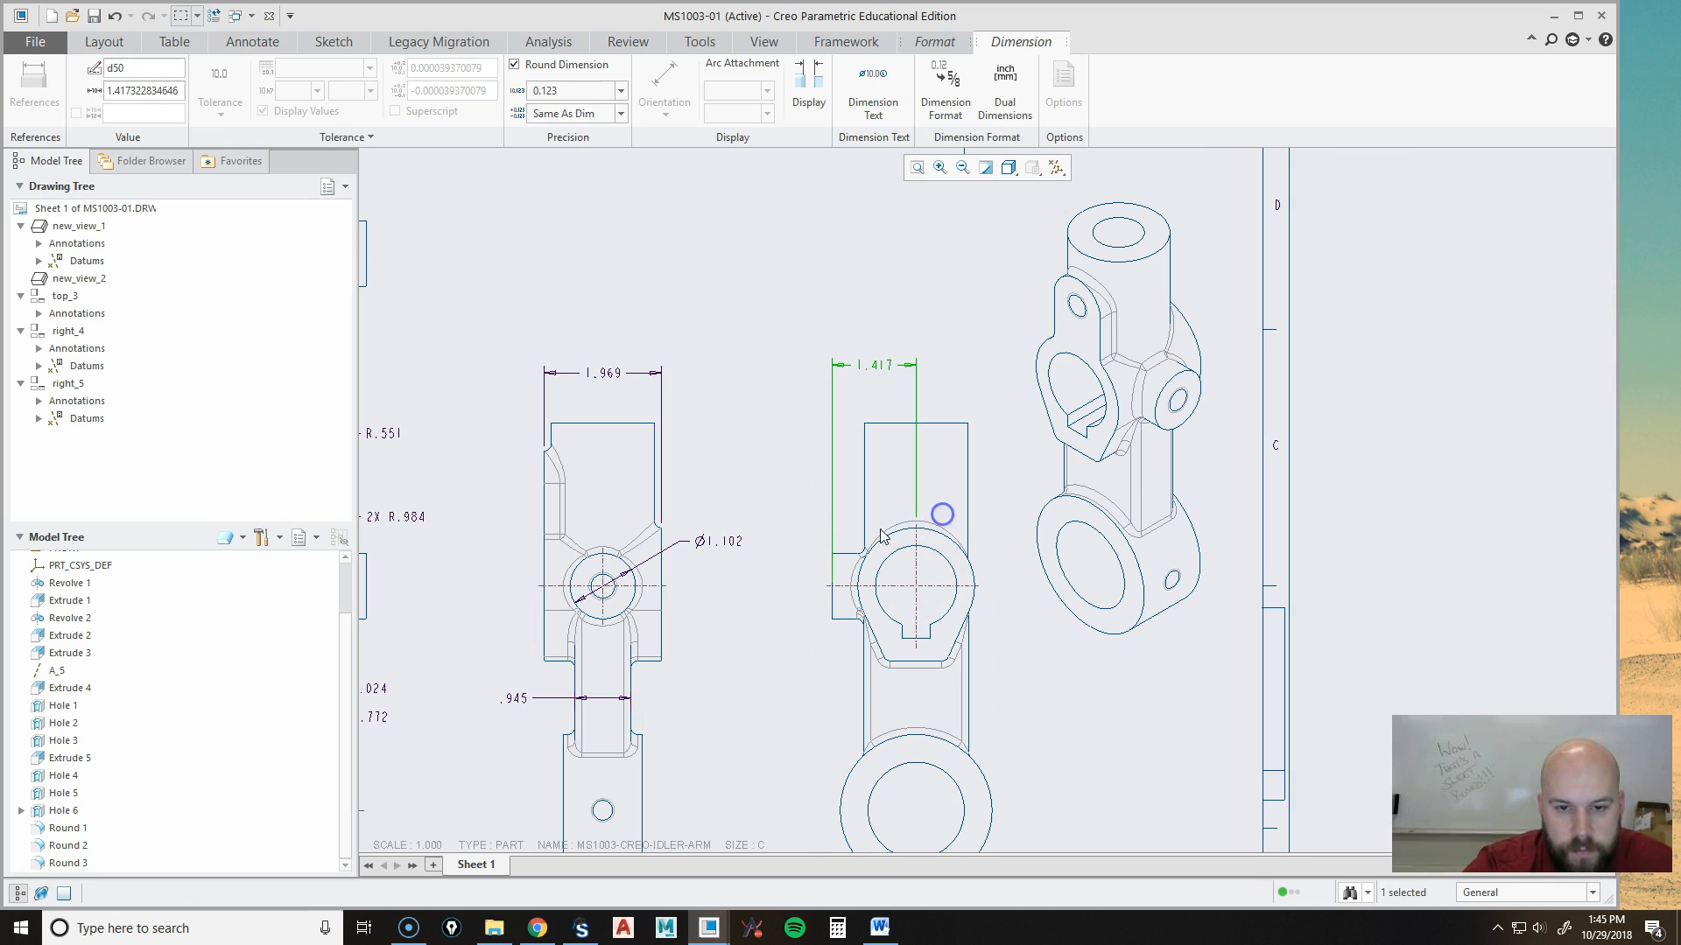
{"action": "left_click_drag", "start_coordinate": [831, 587], "coordinate": [850, 550]}
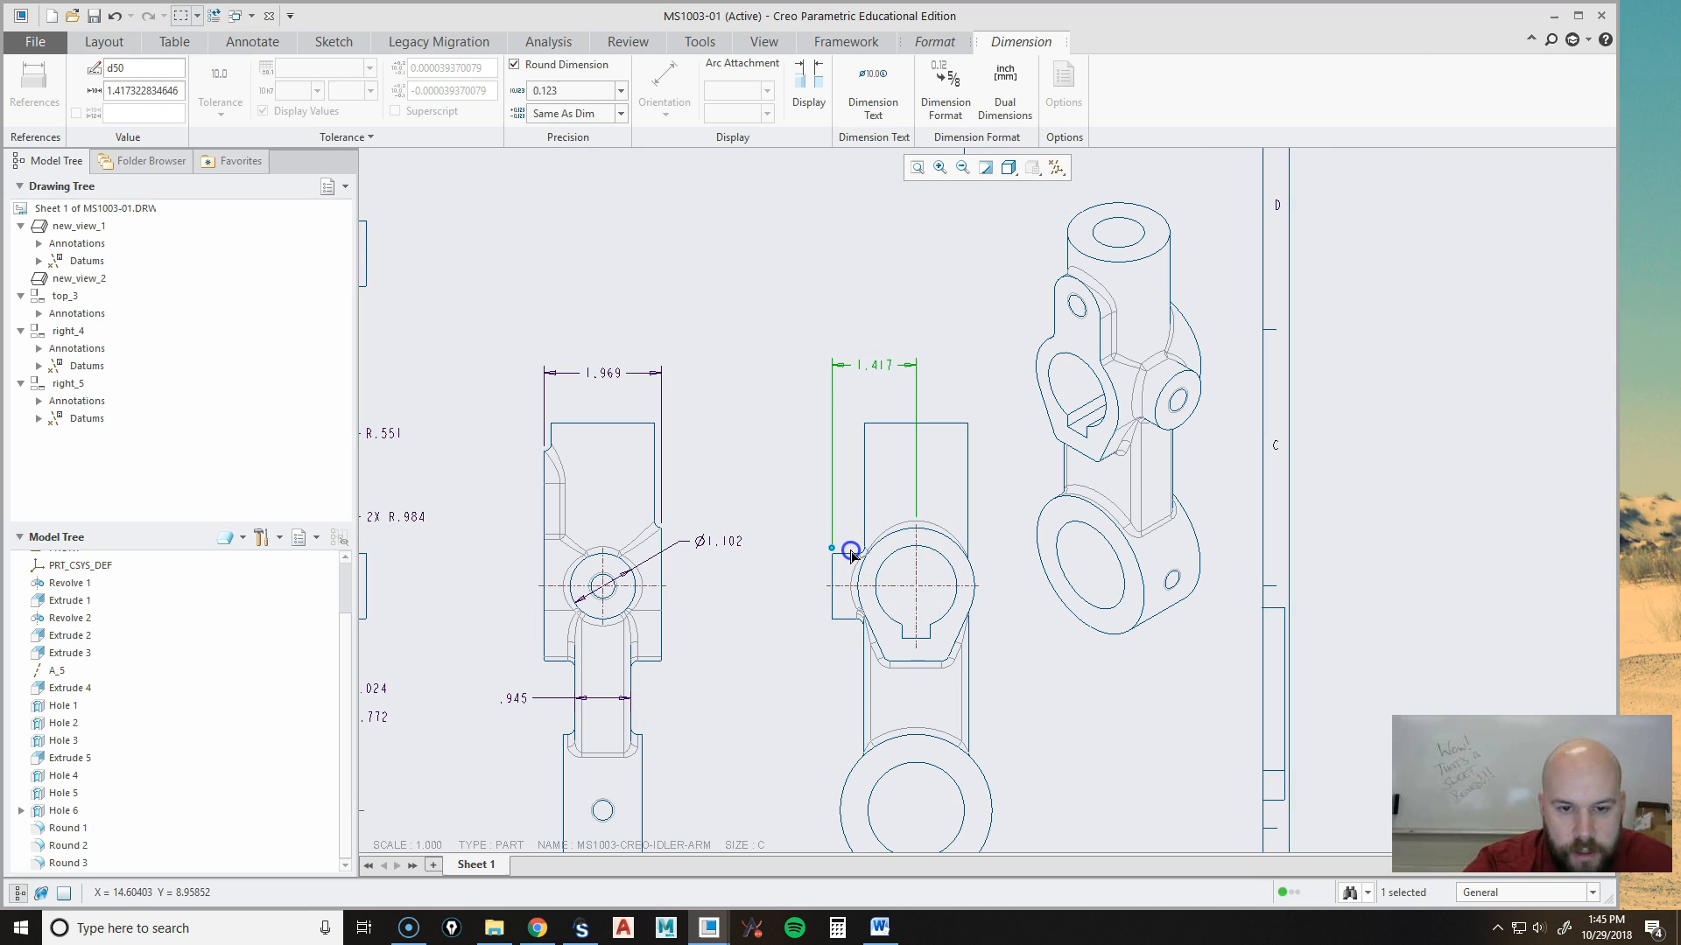
{"action": "left_click", "coordinate": [779, 617]}
Raise the 1.969 width dimension above the middle side view to line up with the 1.417 dimension.
{"action": "middle_click_drag", "start_coordinate": [764, 613], "coordinate": [875, 617]}
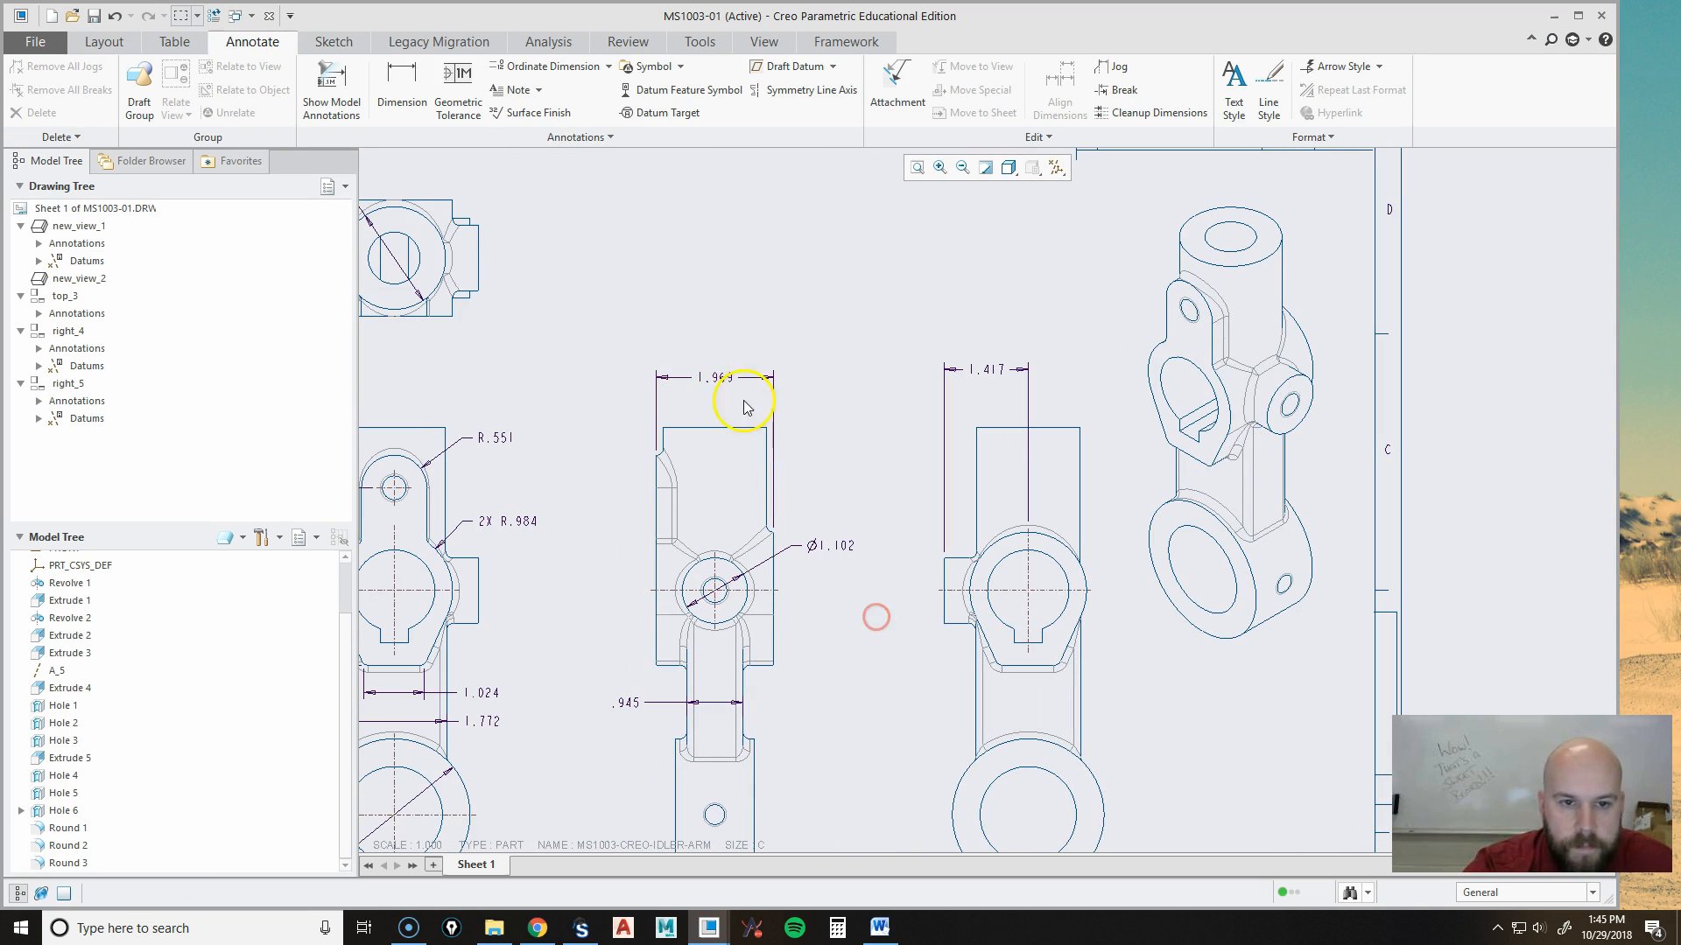
{"action": "left_click", "coordinate": [701, 376]}
{"action": "left_click_drag", "start_coordinate": [708, 378], "coordinate": [713, 371]}
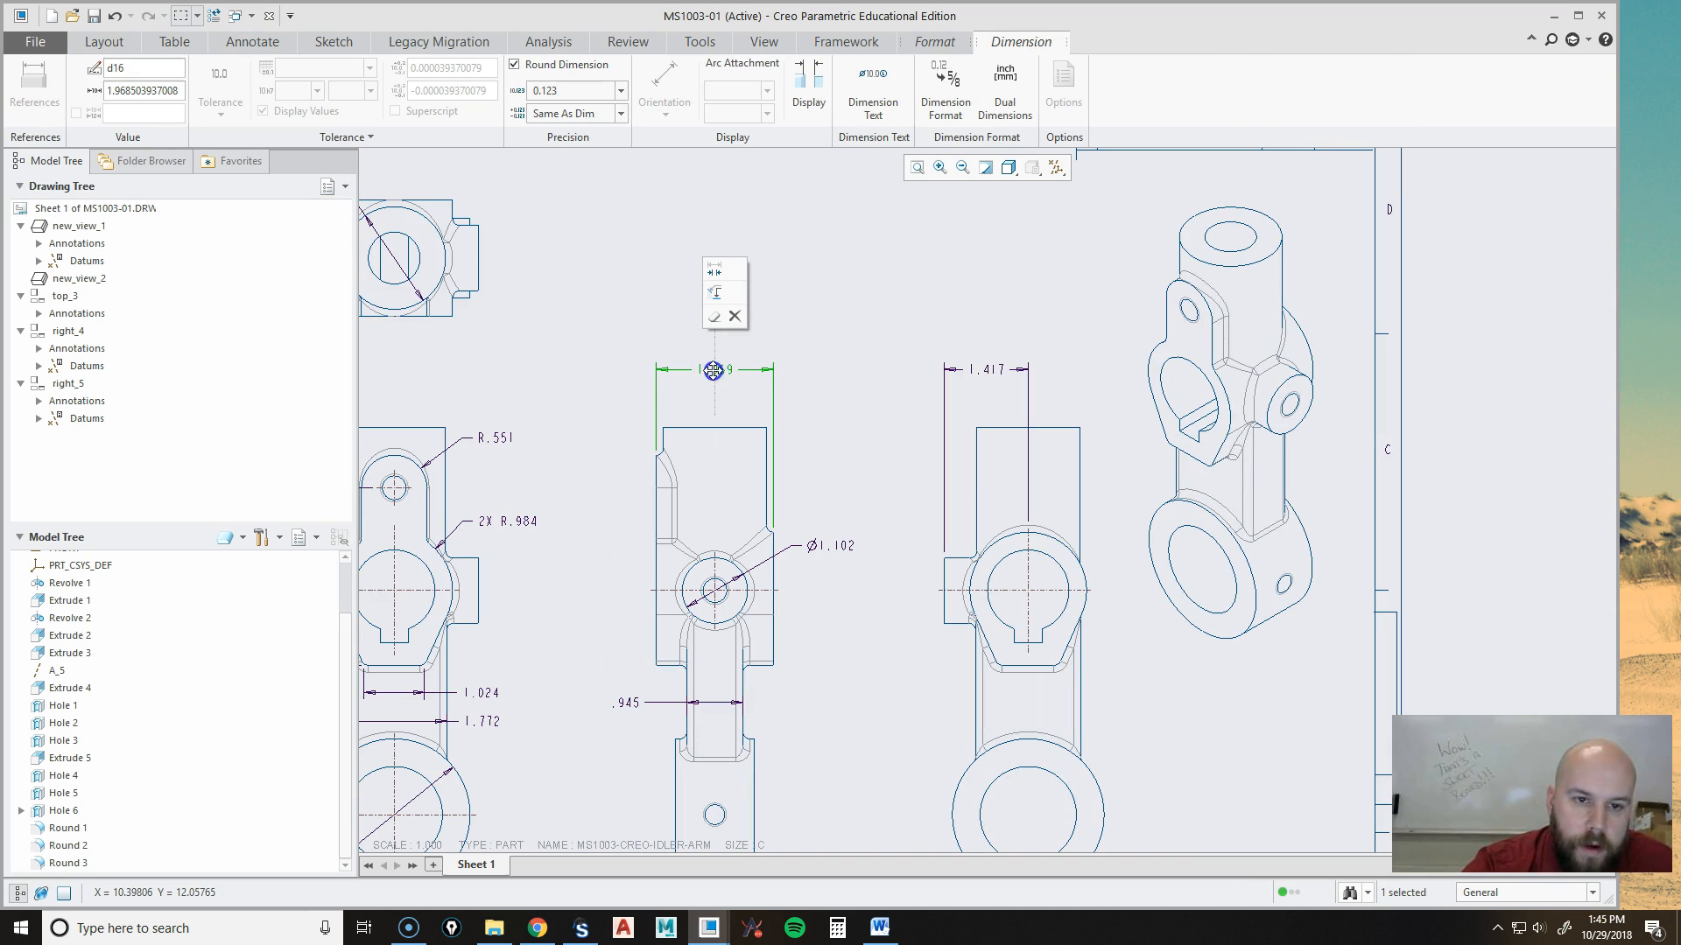
{"action": "left_click", "coordinate": [837, 394]}
Nudge the Ø1.102 text slightly lower and farther from the boss in the middle side view.
{"action": "middle_click_drag", "start_coordinate": [875, 450], "coordinate": [845, 464]}
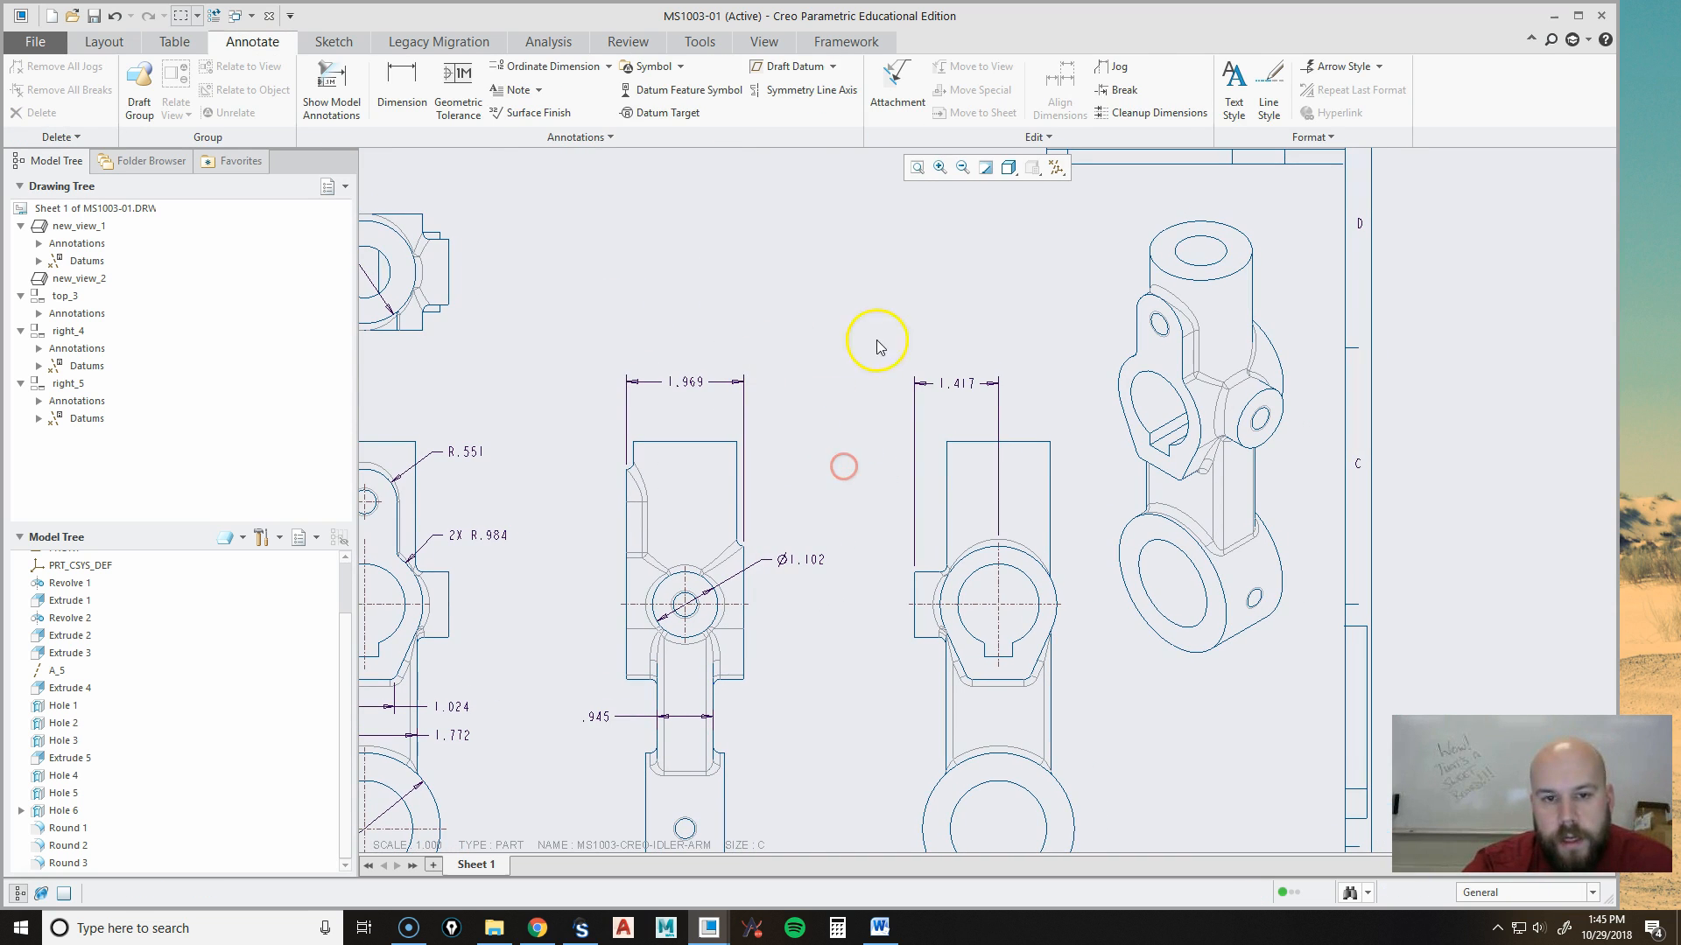
{"action": "middle_click_drag", "start_coordinate": [810, 629], "coordinate": [878, 627]}
{"action": "scroll", "coordinate": [853, 617], "scroll_direction": "down", "scroll_amount": 3}
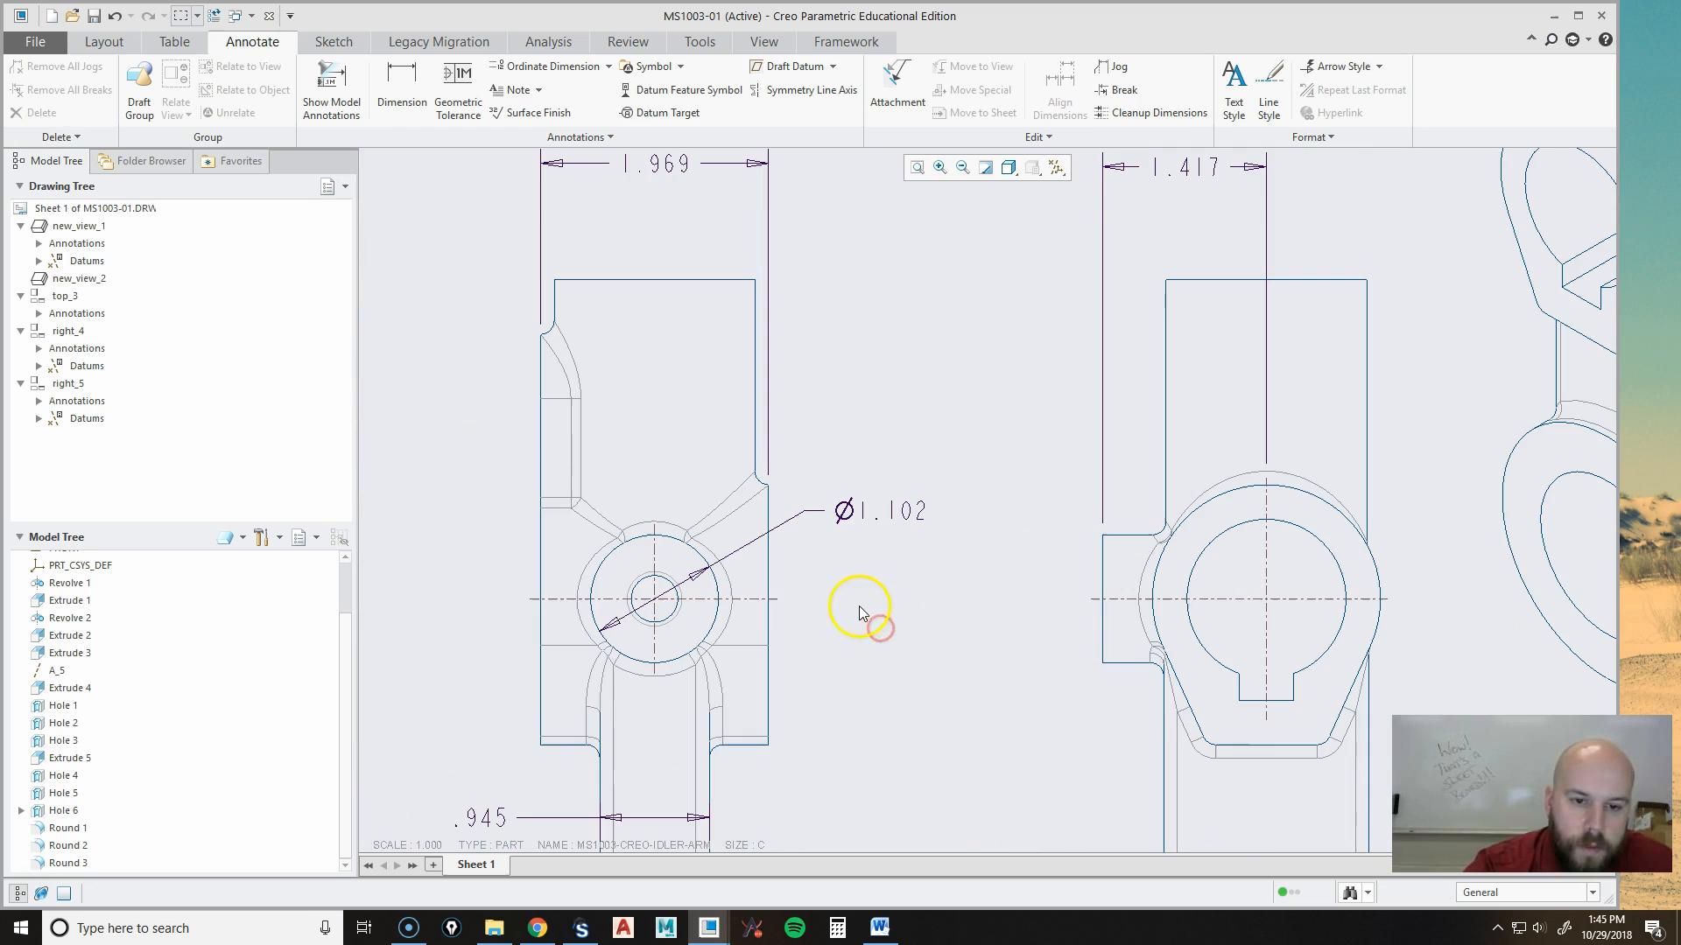
{"action": "left_click", "coordinate": [887, 516]}
{"action": "left_click_drag", "start_coordinate": [887, 516], "coordinate": [893, 526]}
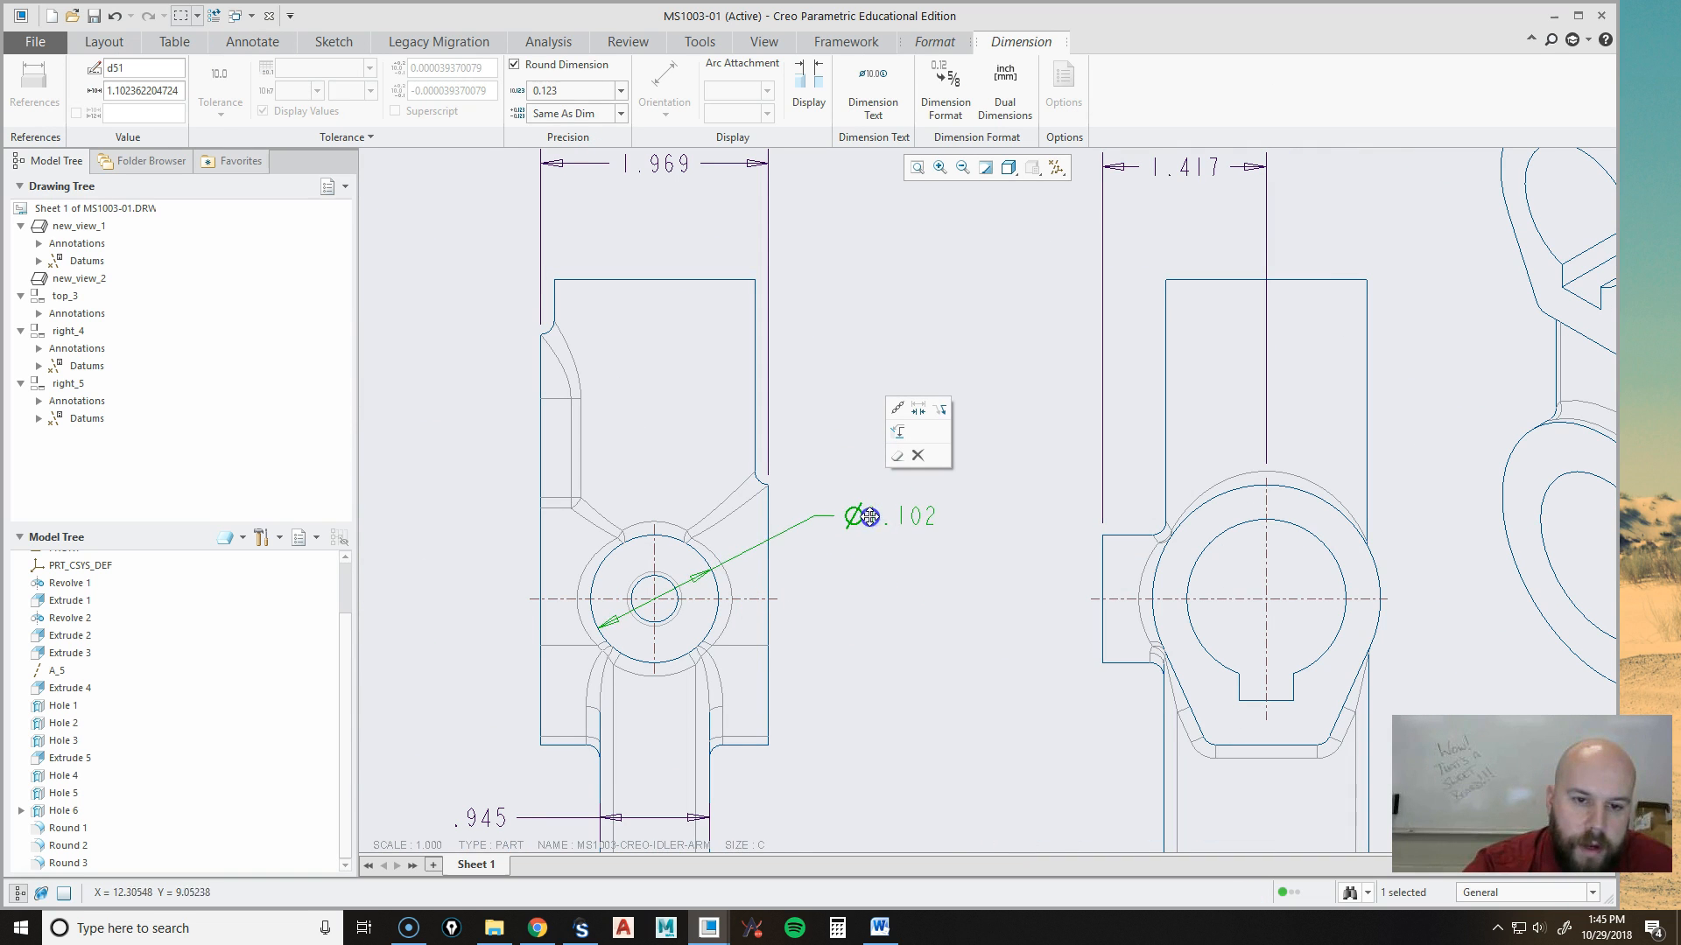
{"action": "left_click", "coordinate": [806, 437]}
{"action": "scroll", "coordinate": [911, 517], "scroll_direction": "up", "scroll_amount": 5}
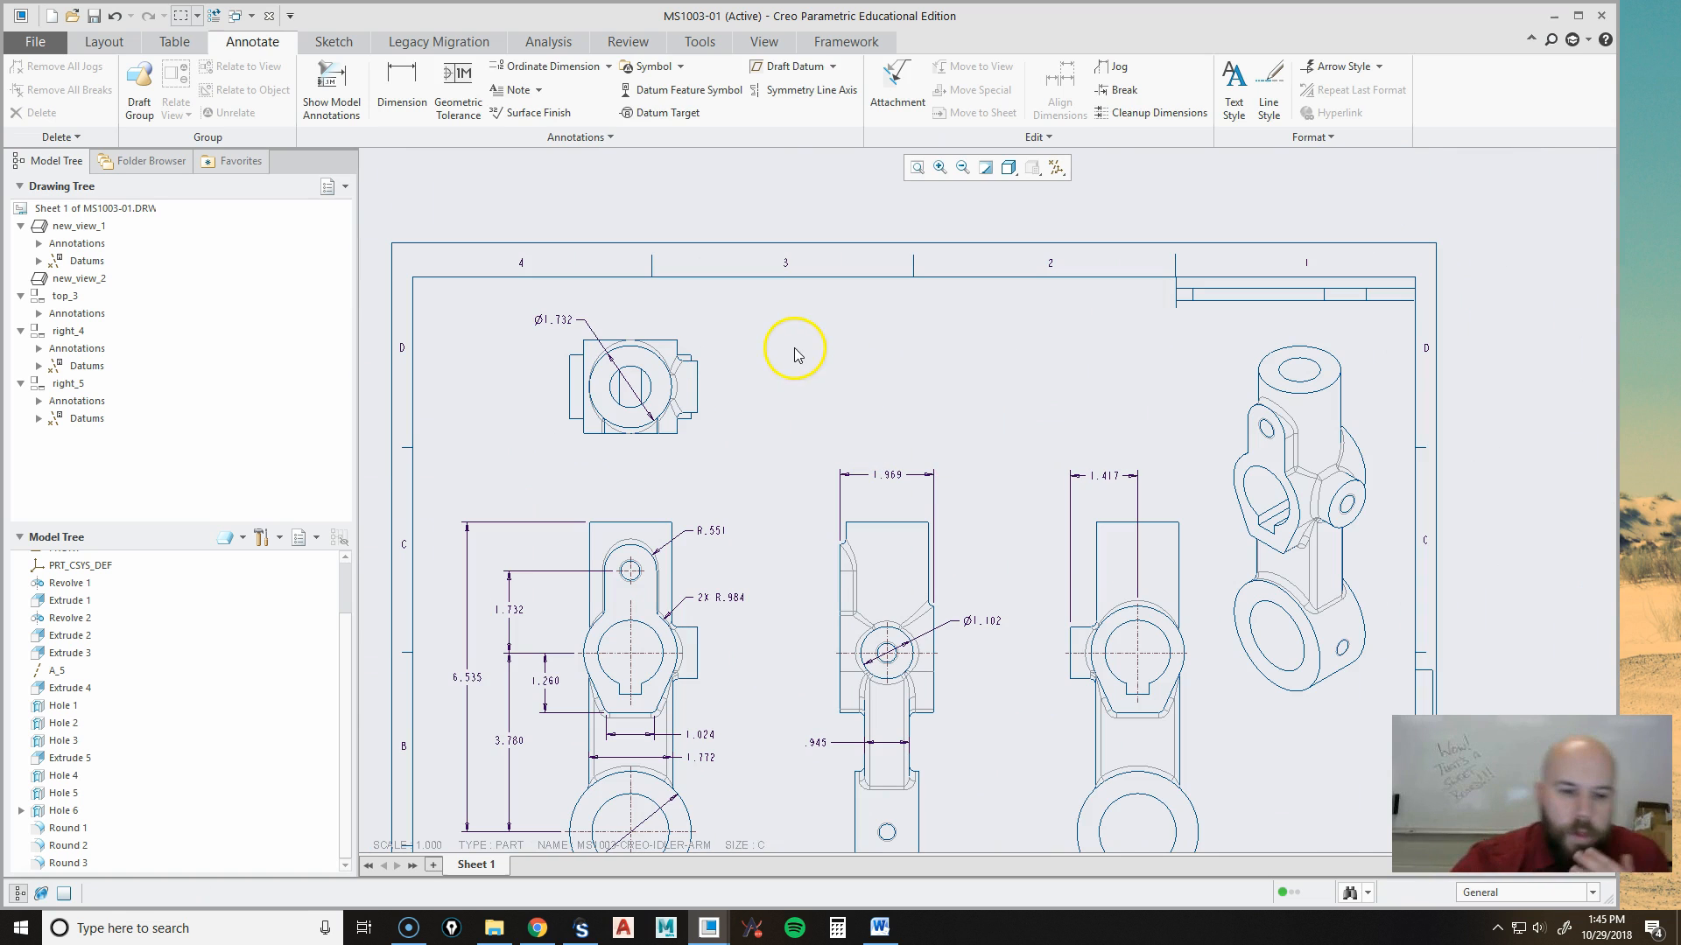
{"action": "scroll", "coordinate": [794, 421], "scroll_direction": "up", "scroll_amount": 1}
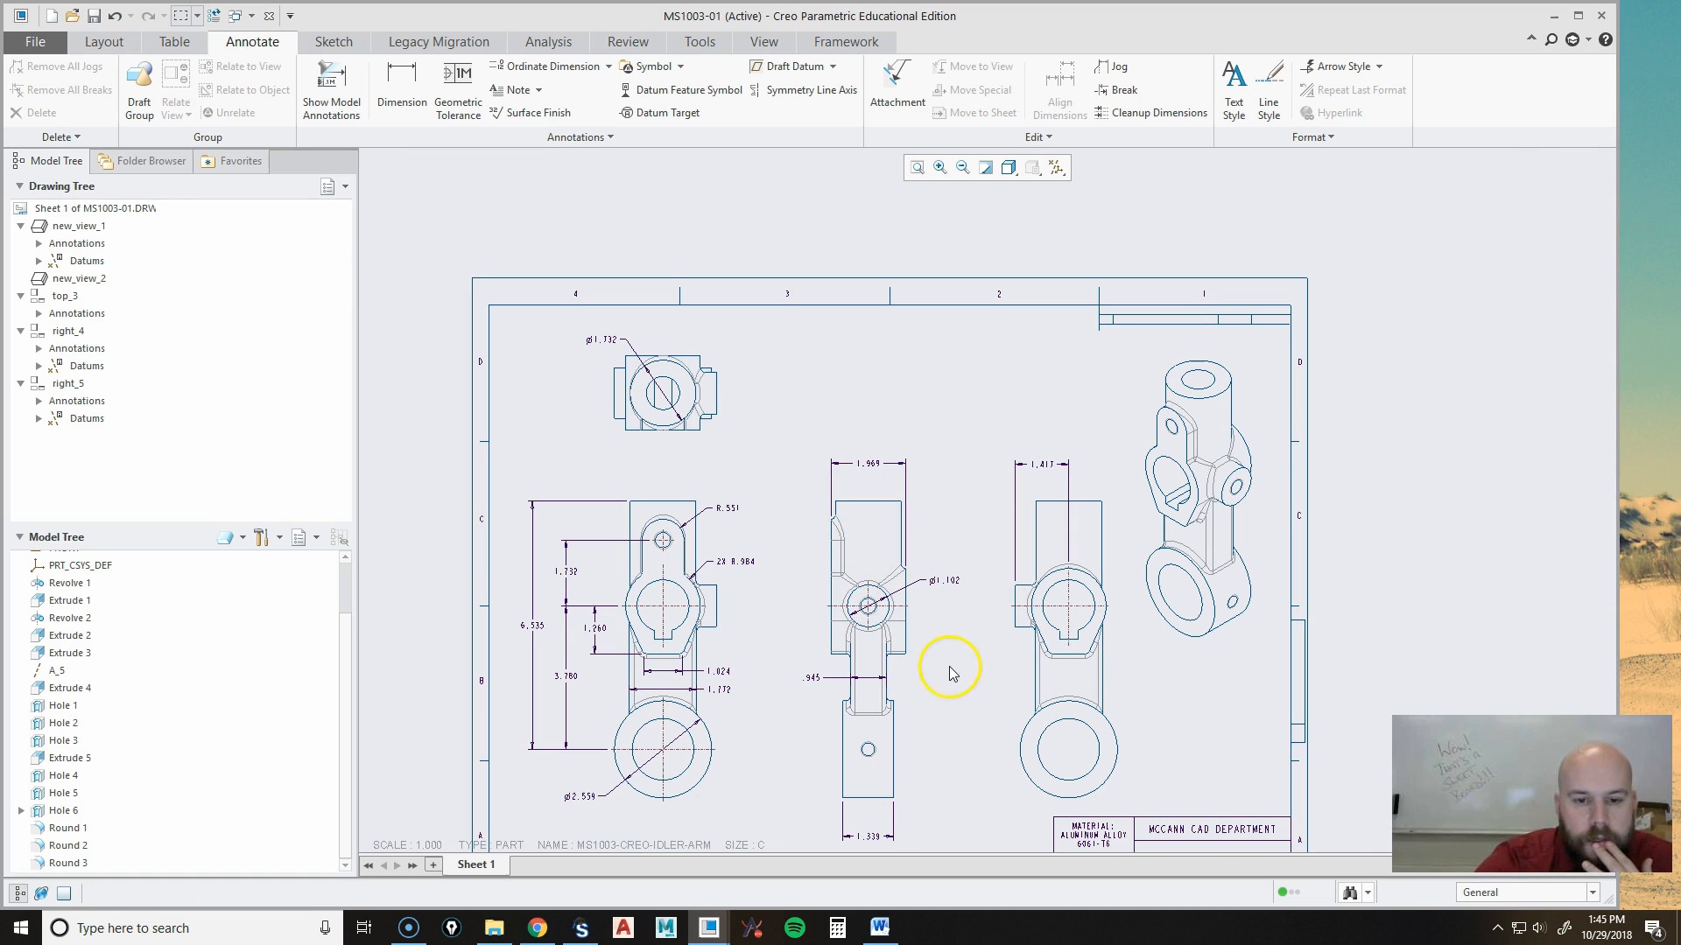
Show the model diameter dimension of Hole 1, the lower ring's bore, in the front view.
{"action": "middle_click_drag", "start_coordinate": [950, 672], "coordinate": [942, 620]}
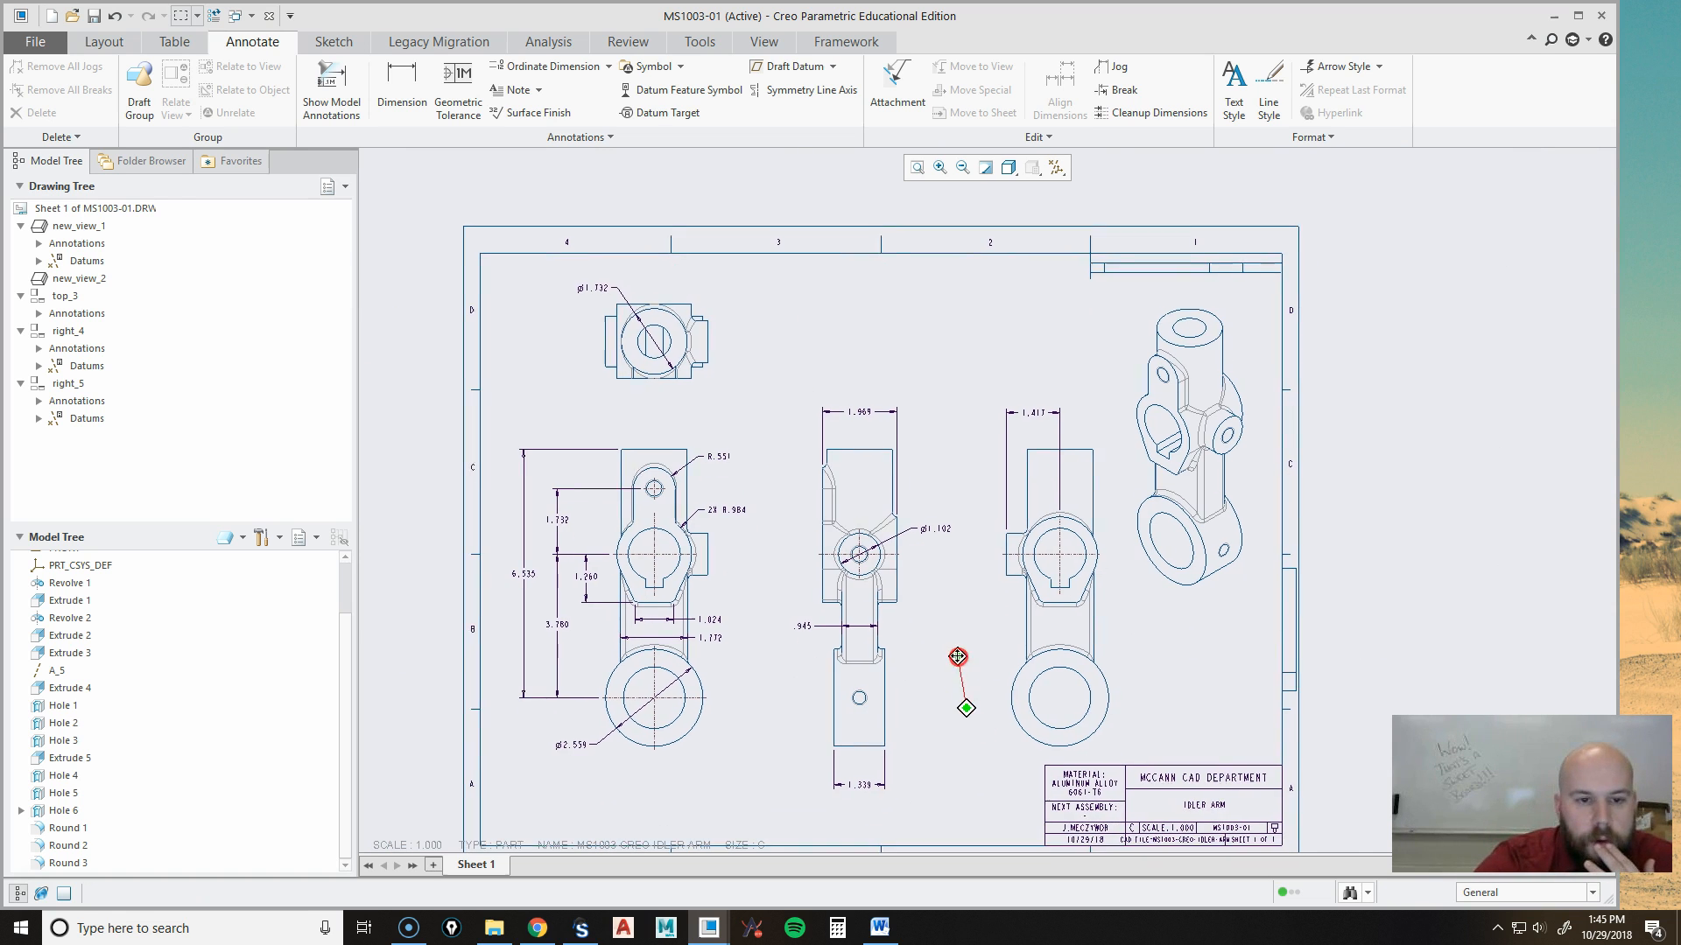
{"action": "left_click", "coordinate": [330, 82]}
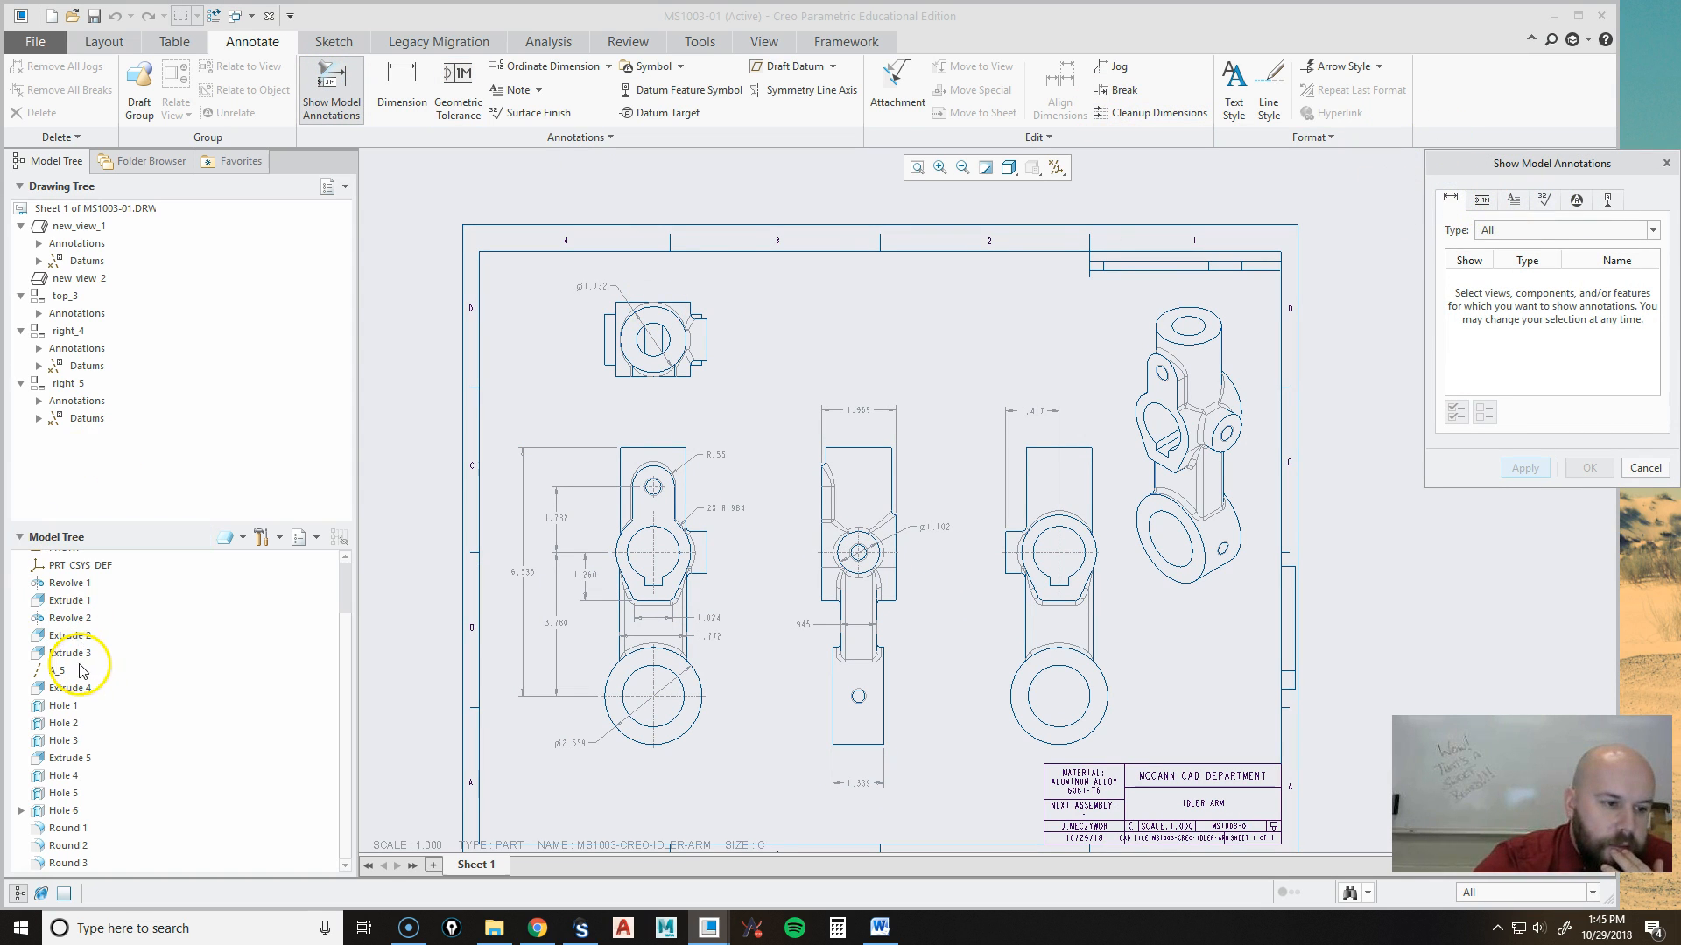
{"action": "left_click", "coordinate": [70, 689]}
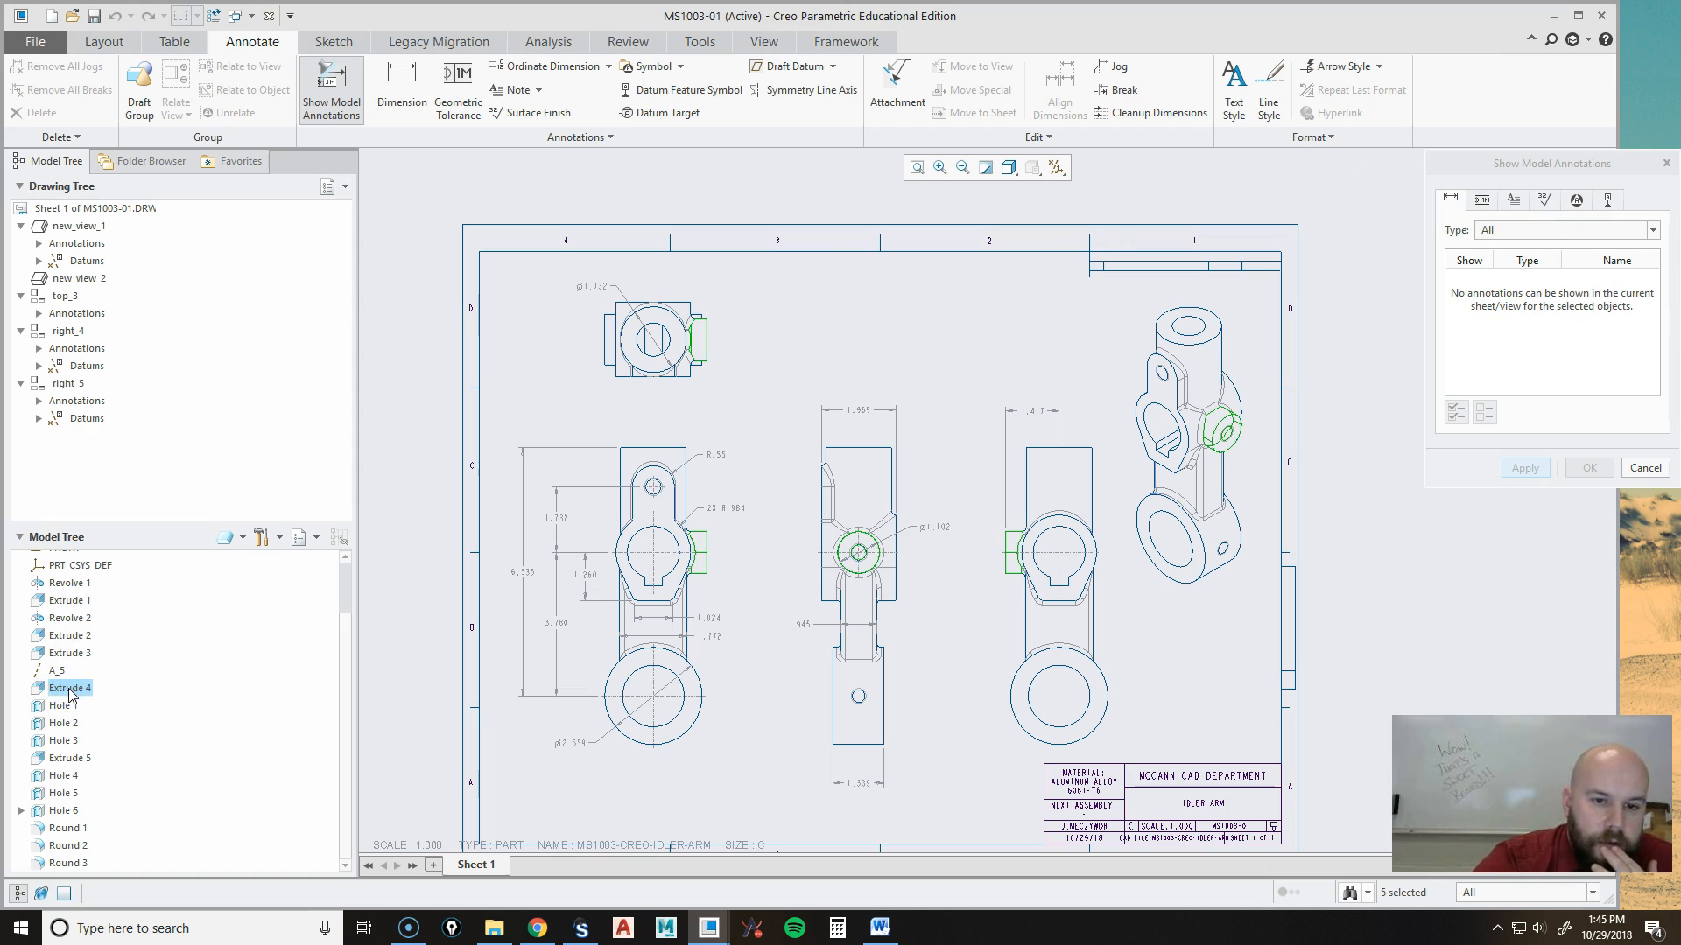
{"action": "left_click", "coordinate": [63, 706]}
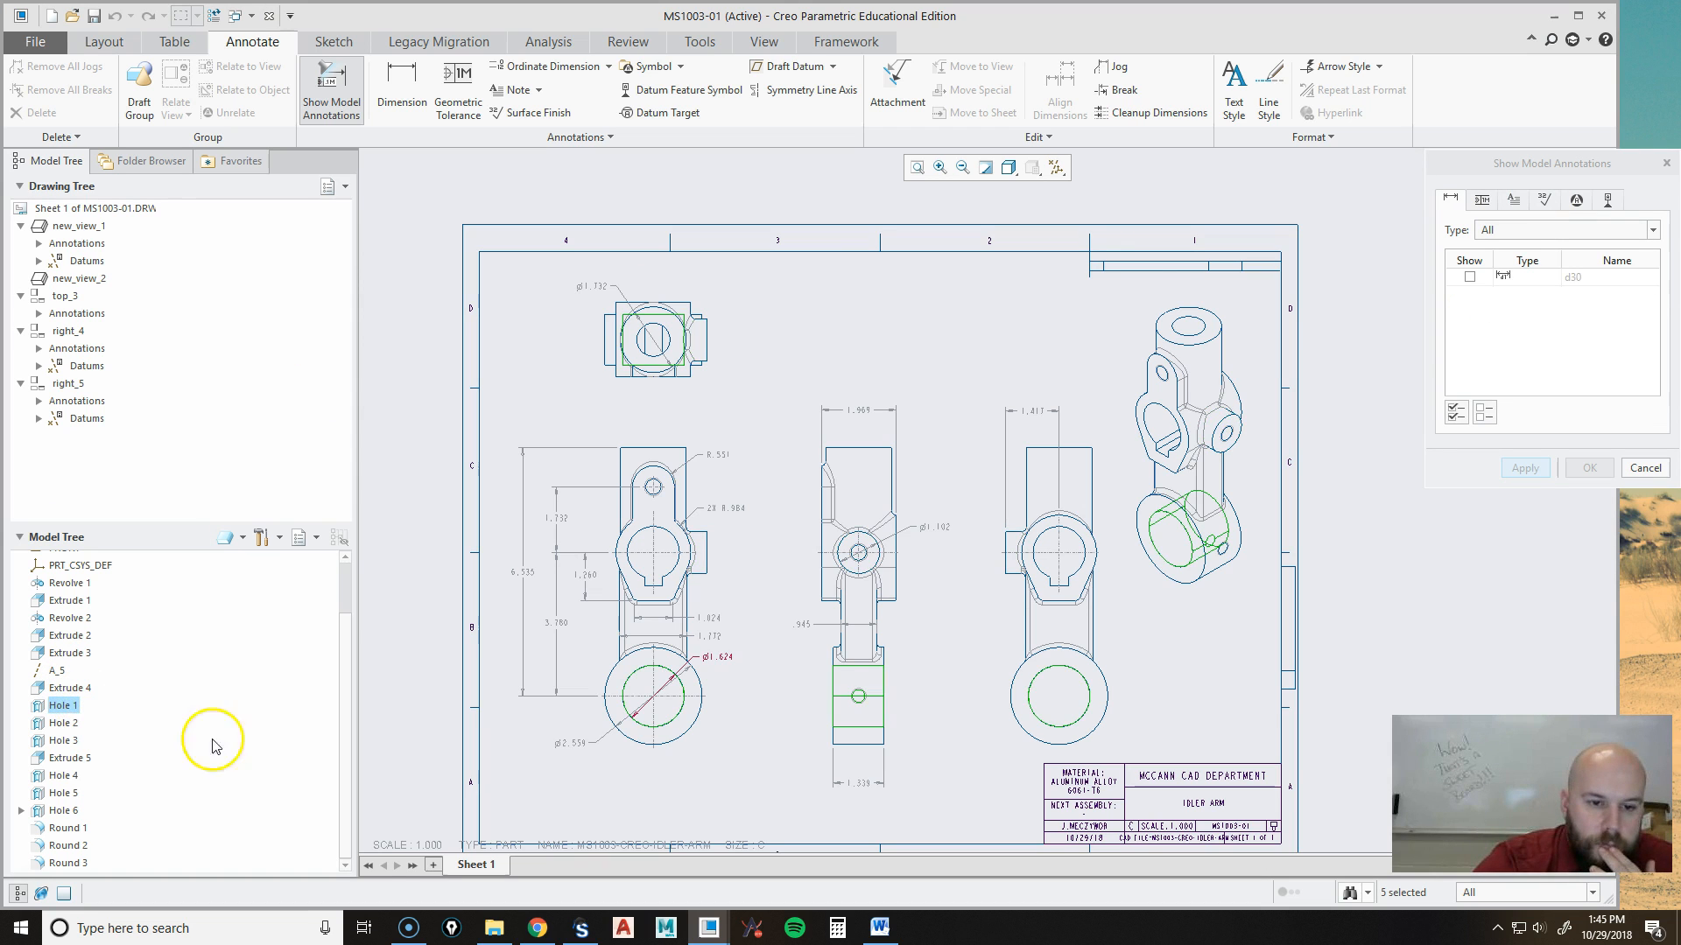
{"action": "scroll", "coordinate": [744, 740], "scroll_direction": "up", "scroll_amount": 3}
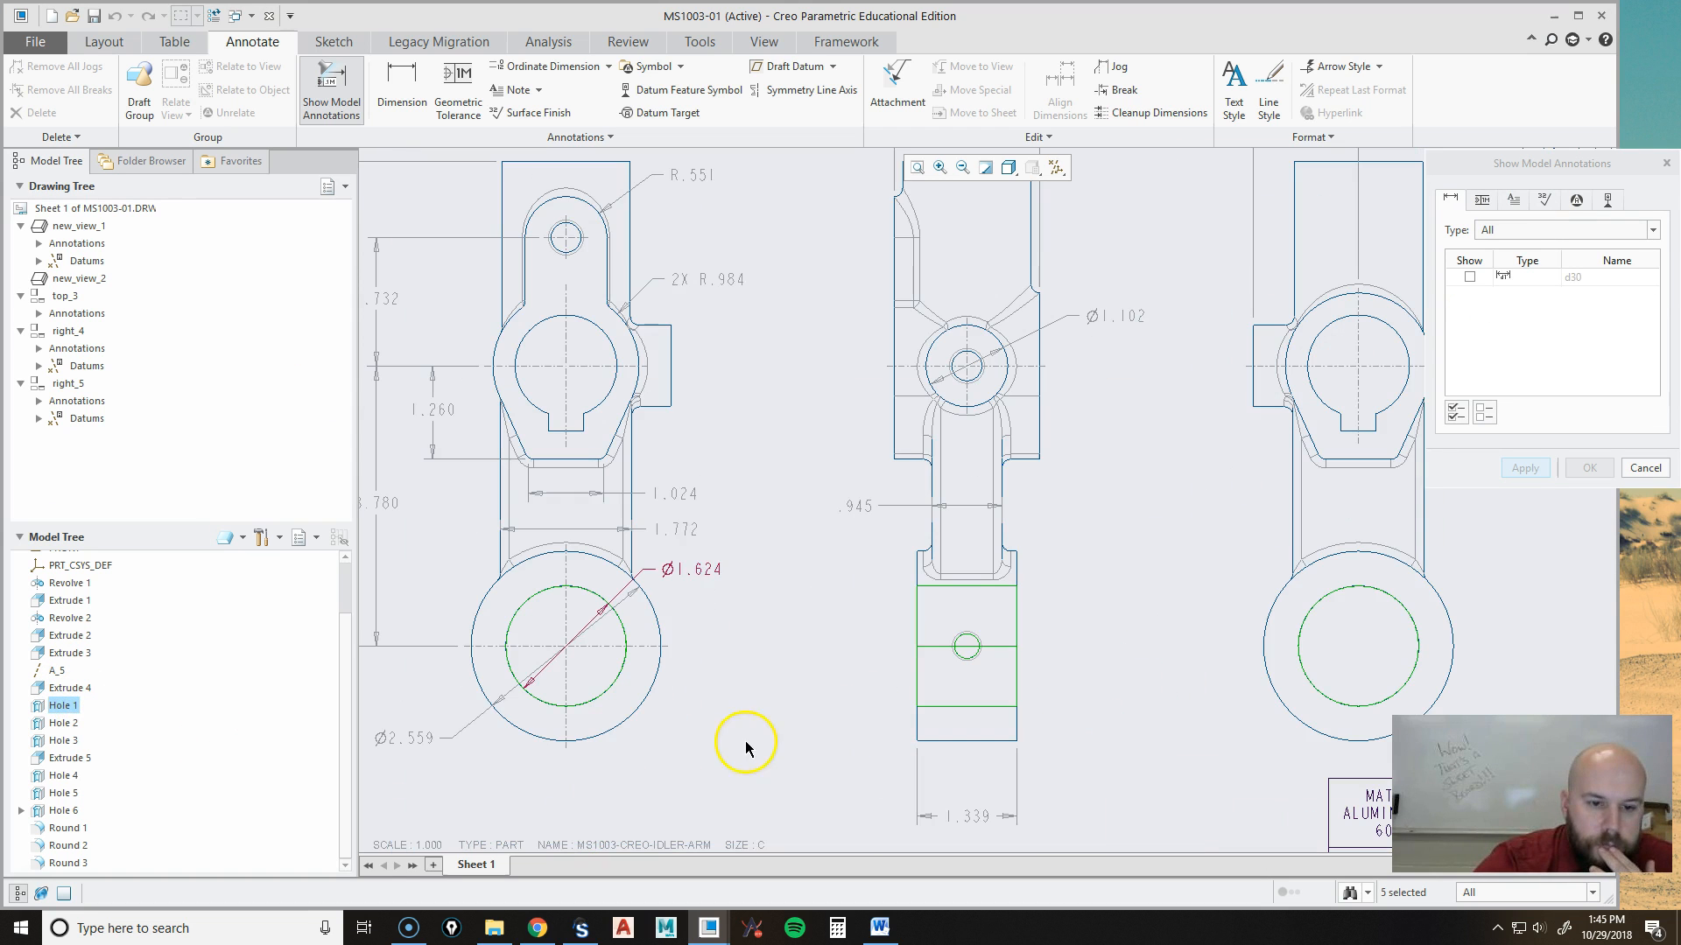
{"action": "left_click", "coordinate": [696, 573]}
{"action": "left_click", "coordinate": [1523, 468]}
{"action": "left_click", "coordinate": [1587, 467]}
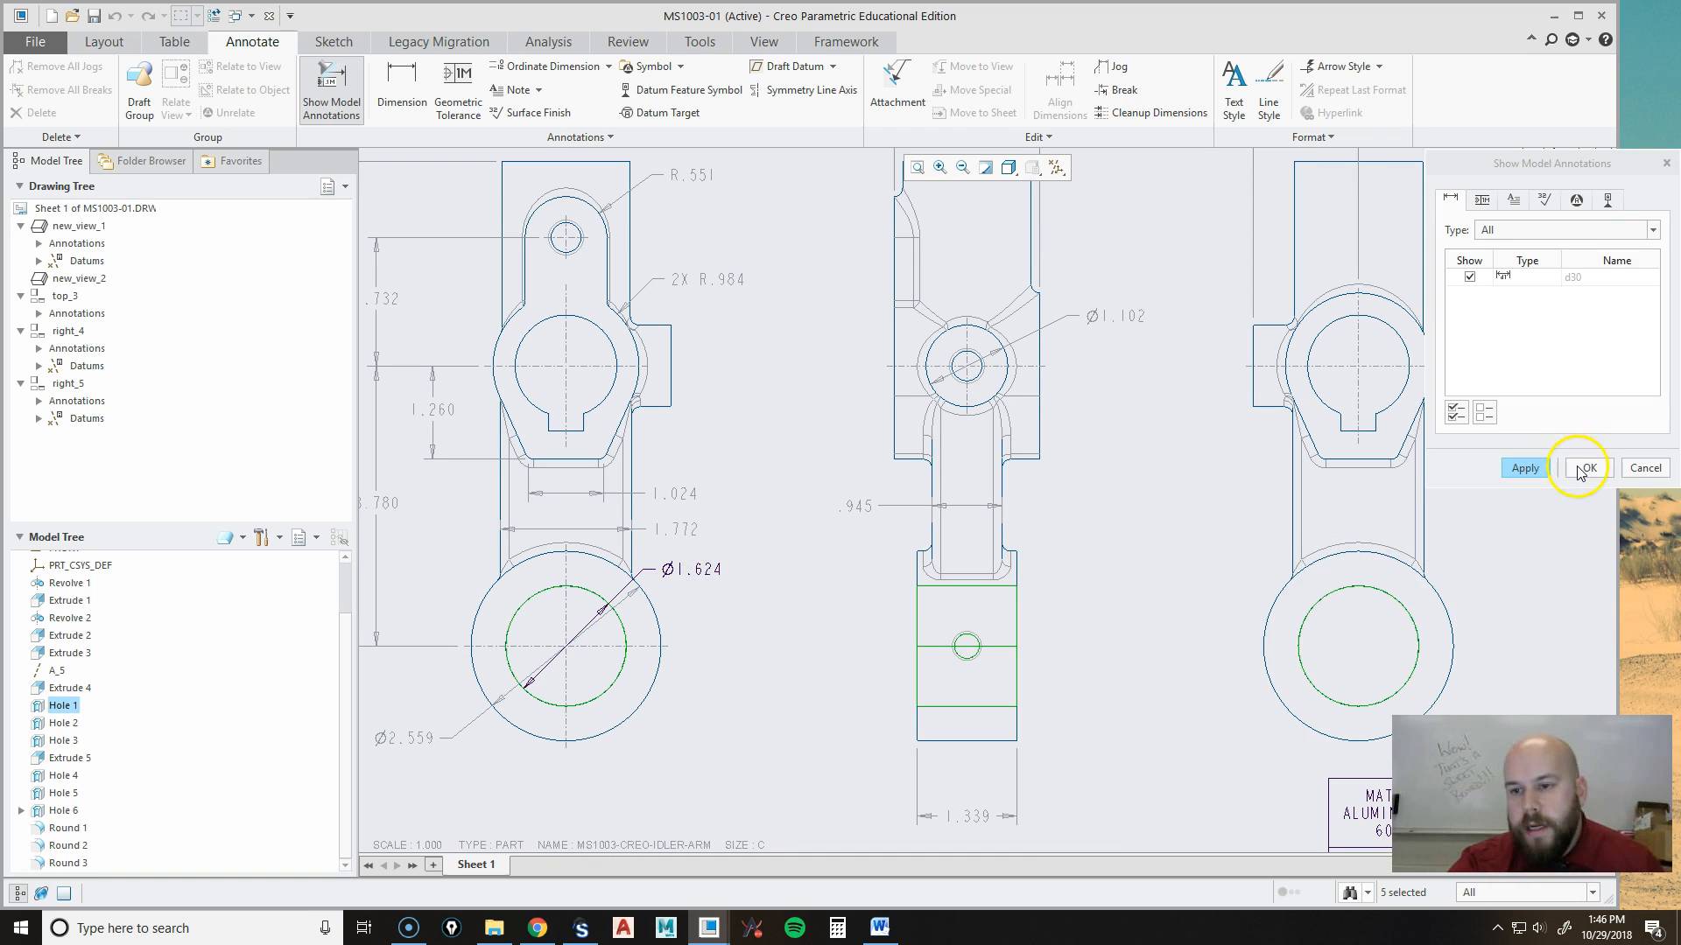
Move the lower bore's diameter text below and outside the ring in the front view and add the suffix THRU.
{"action": "left_click_drag", "start_coordinate": [712, 567], "coordinate": [718, 733]}
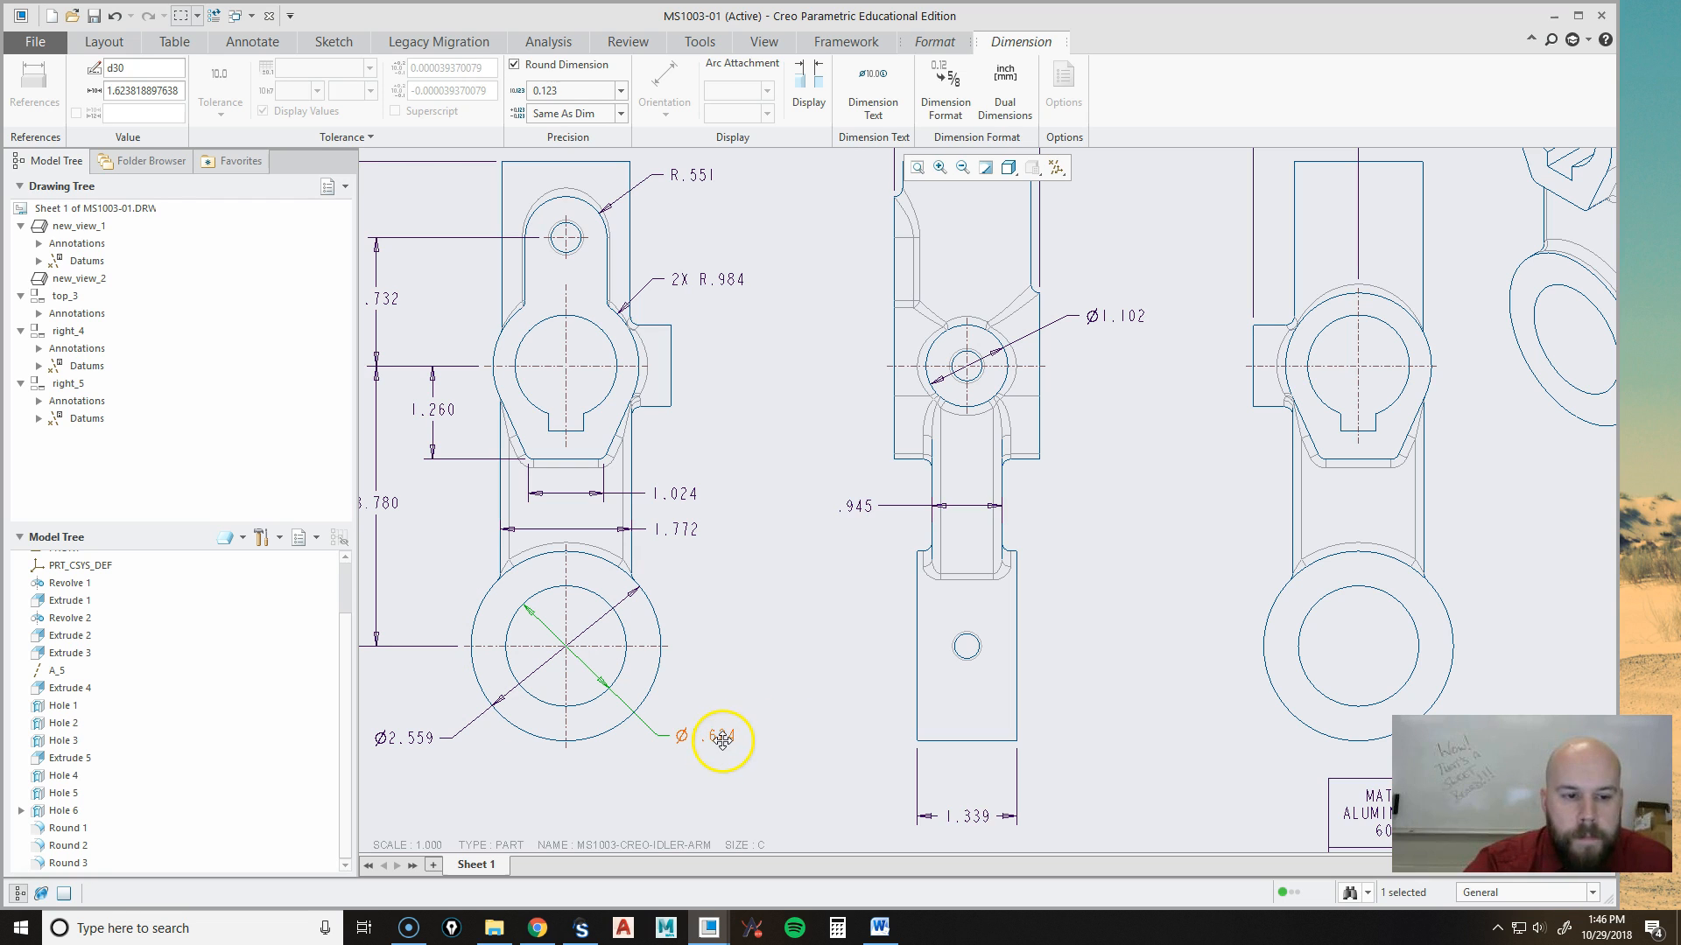
{"action": "left_click_drag", "start_coordinate": [721, 738], "coordinate": [726, 737]}
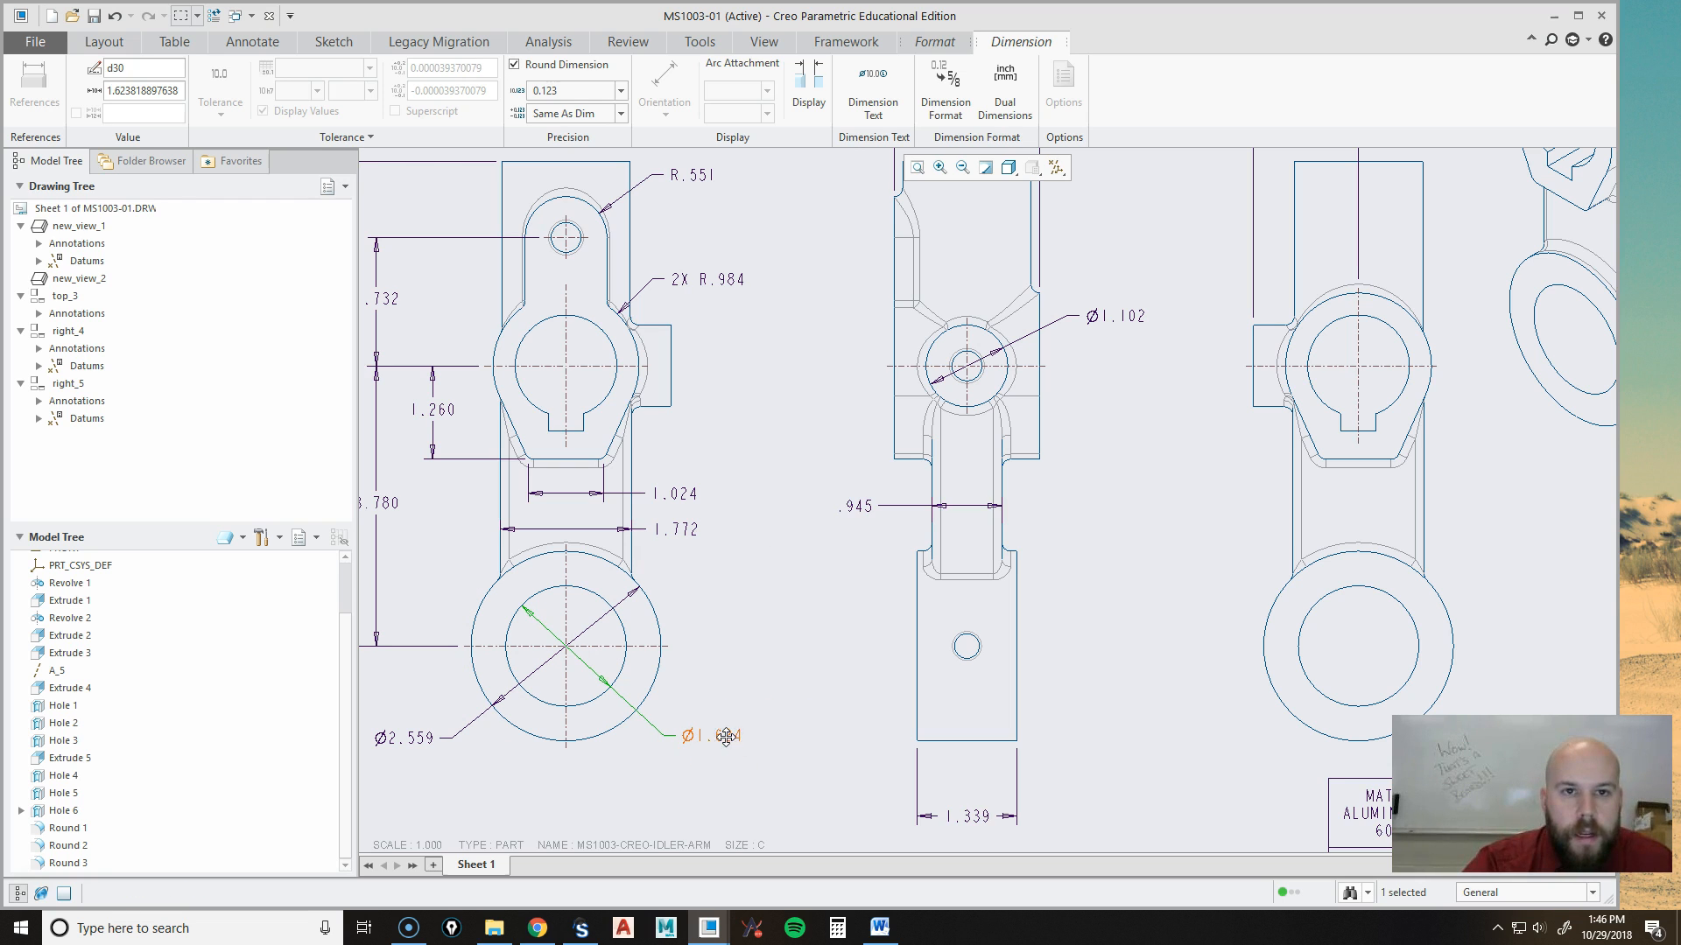
{"action": "left_click", "coordinate": [872, 85]}
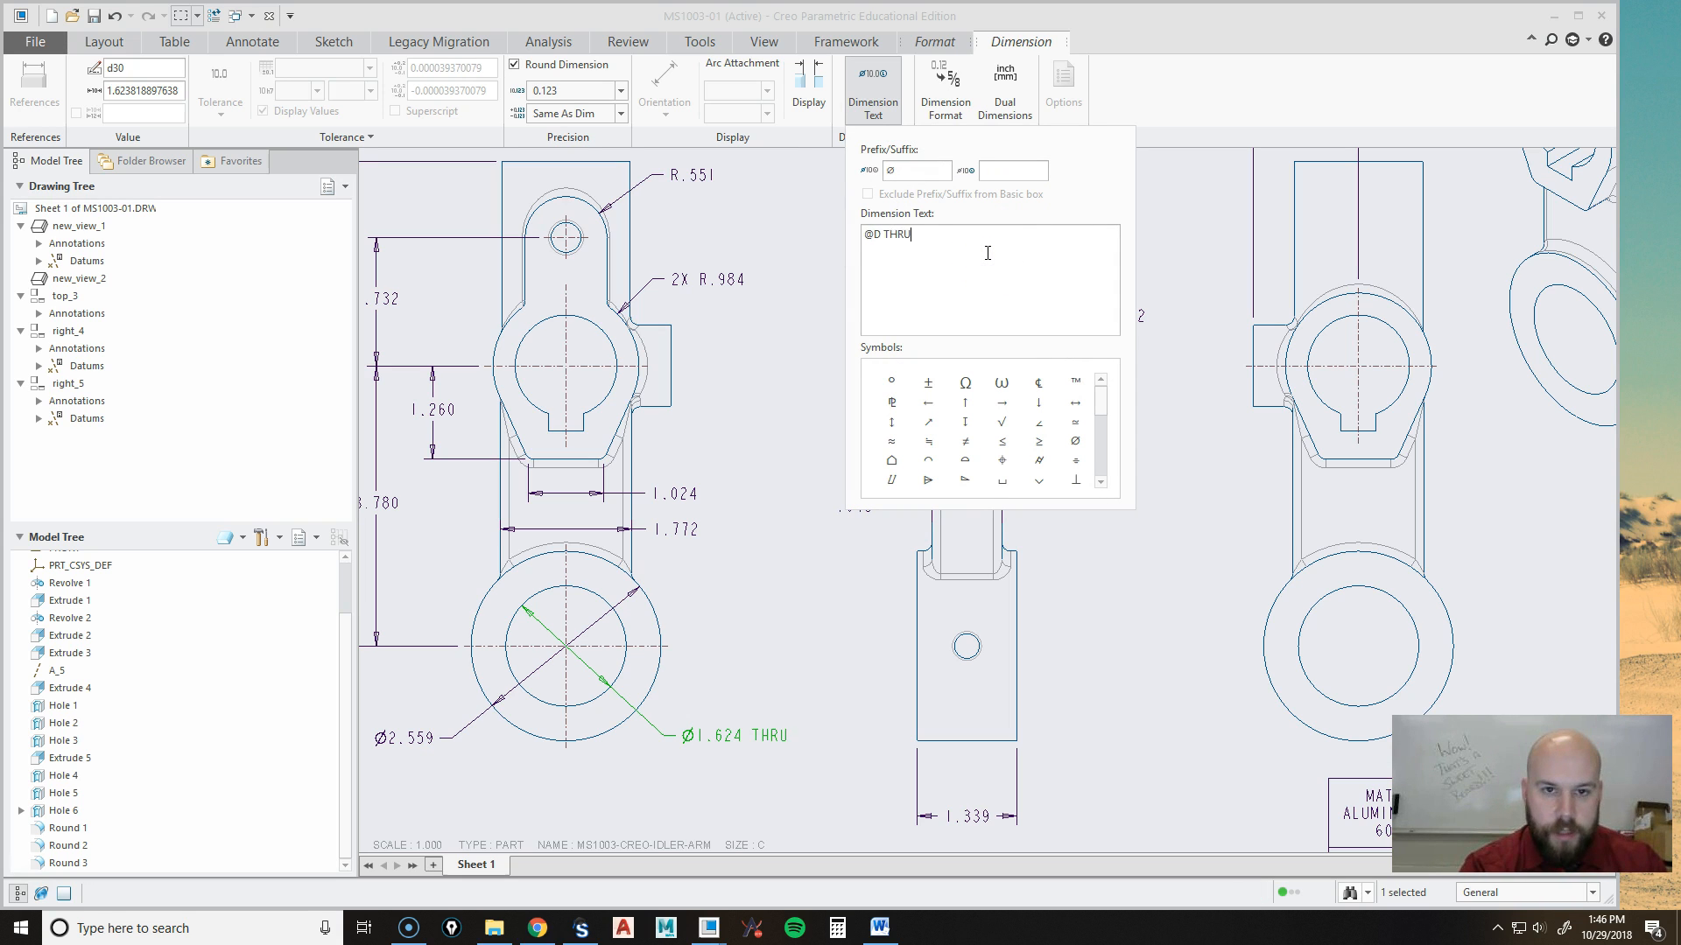
{"action": "left_click", "coordinate": [1036, 166]}
{"action": "left_click", "coordinate": [924, 253]}
{"action": "left_click", "coordinate": [1009, 172]}
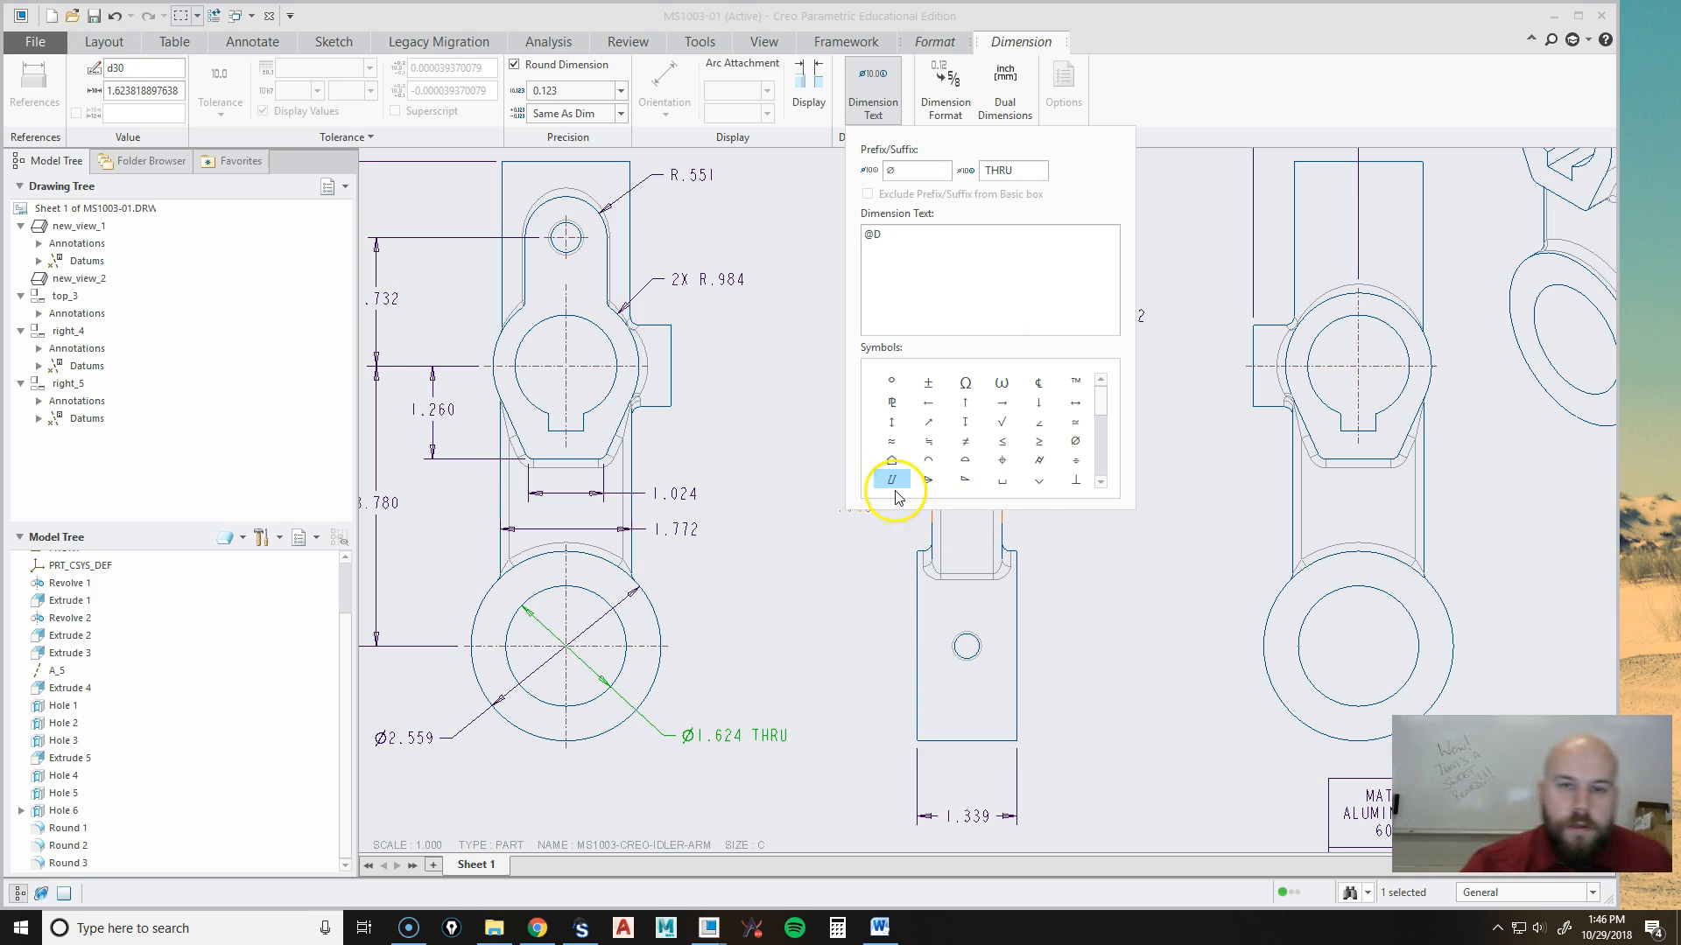
{"action": "left_click", "coordinate": [873, 97]}
{"action": "left_click", "coordinate": [753, 564]}
Examine the model dimensions available for Hole 2 around the front view's lower ring without showing any of them.
{"action": "scroll", "coordinate": [821, 648], "scroll_direction": "up", "scroll_amount": 1}
{"action": "mouse_move", "coordinate": [812, 620]}
{"action": "middle_mouse_down"}
{"action": "mouse_move", "coordinate": [947, 620]}
{"action": "mouse_move", "coordinate": [834, 625]}
{"action": "middle_mouse_up"}
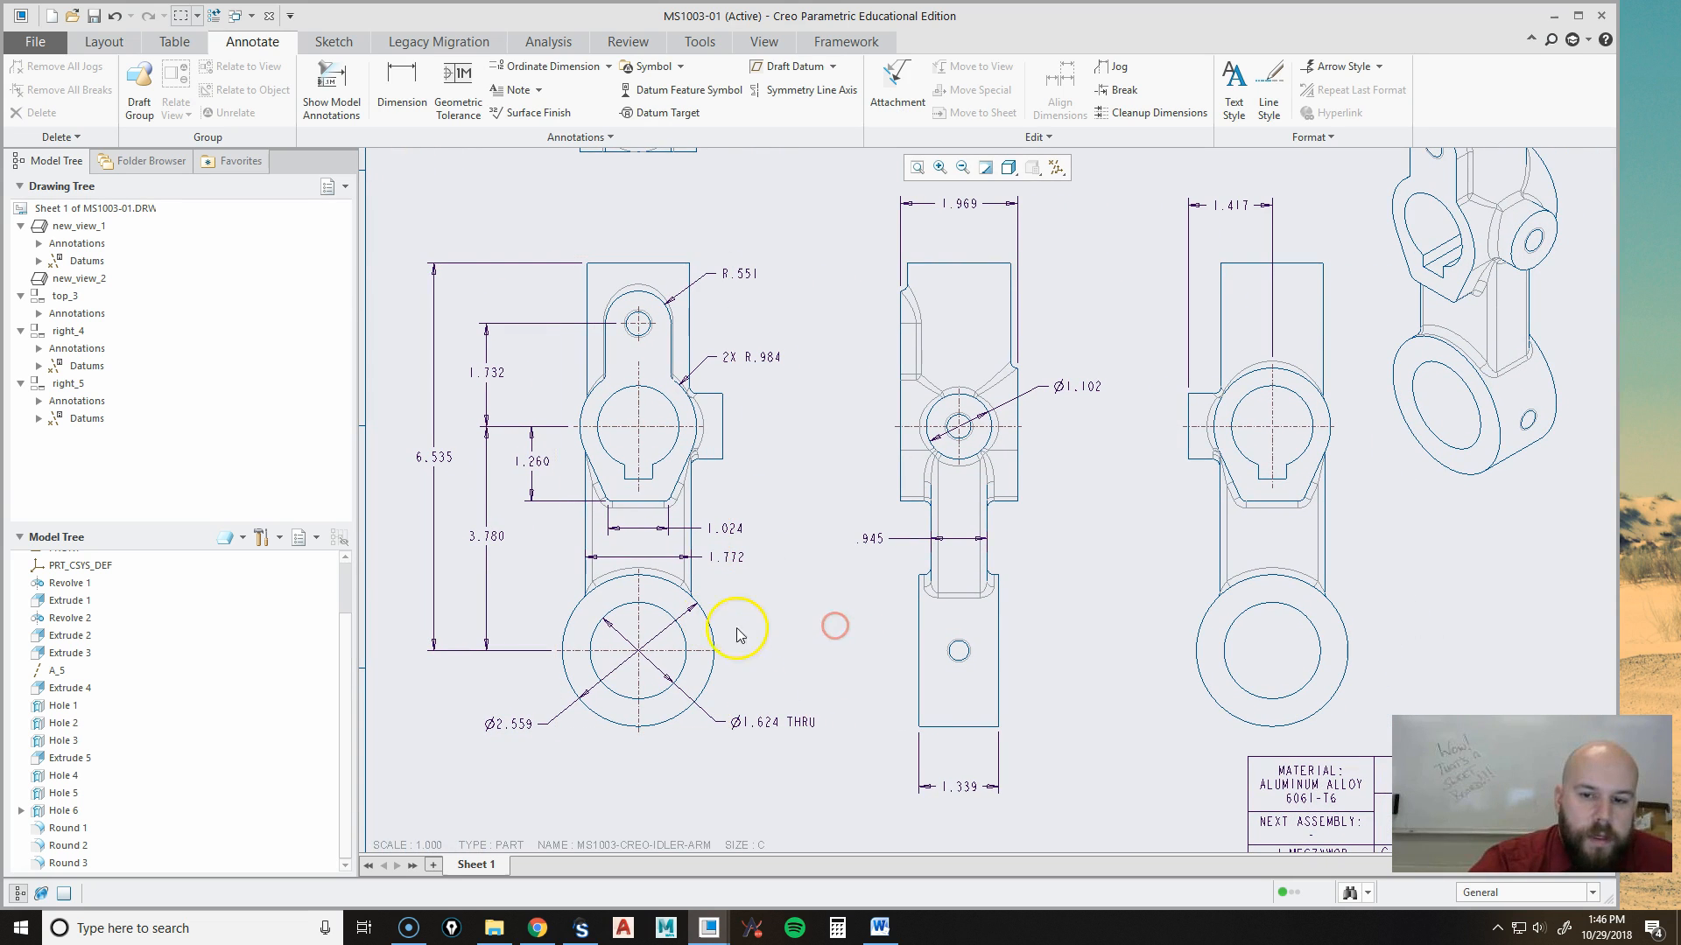
{"action": "left_click", "coordinate": [318, 97]}
{"action": "left_click", "coordinate": [63, 723]}
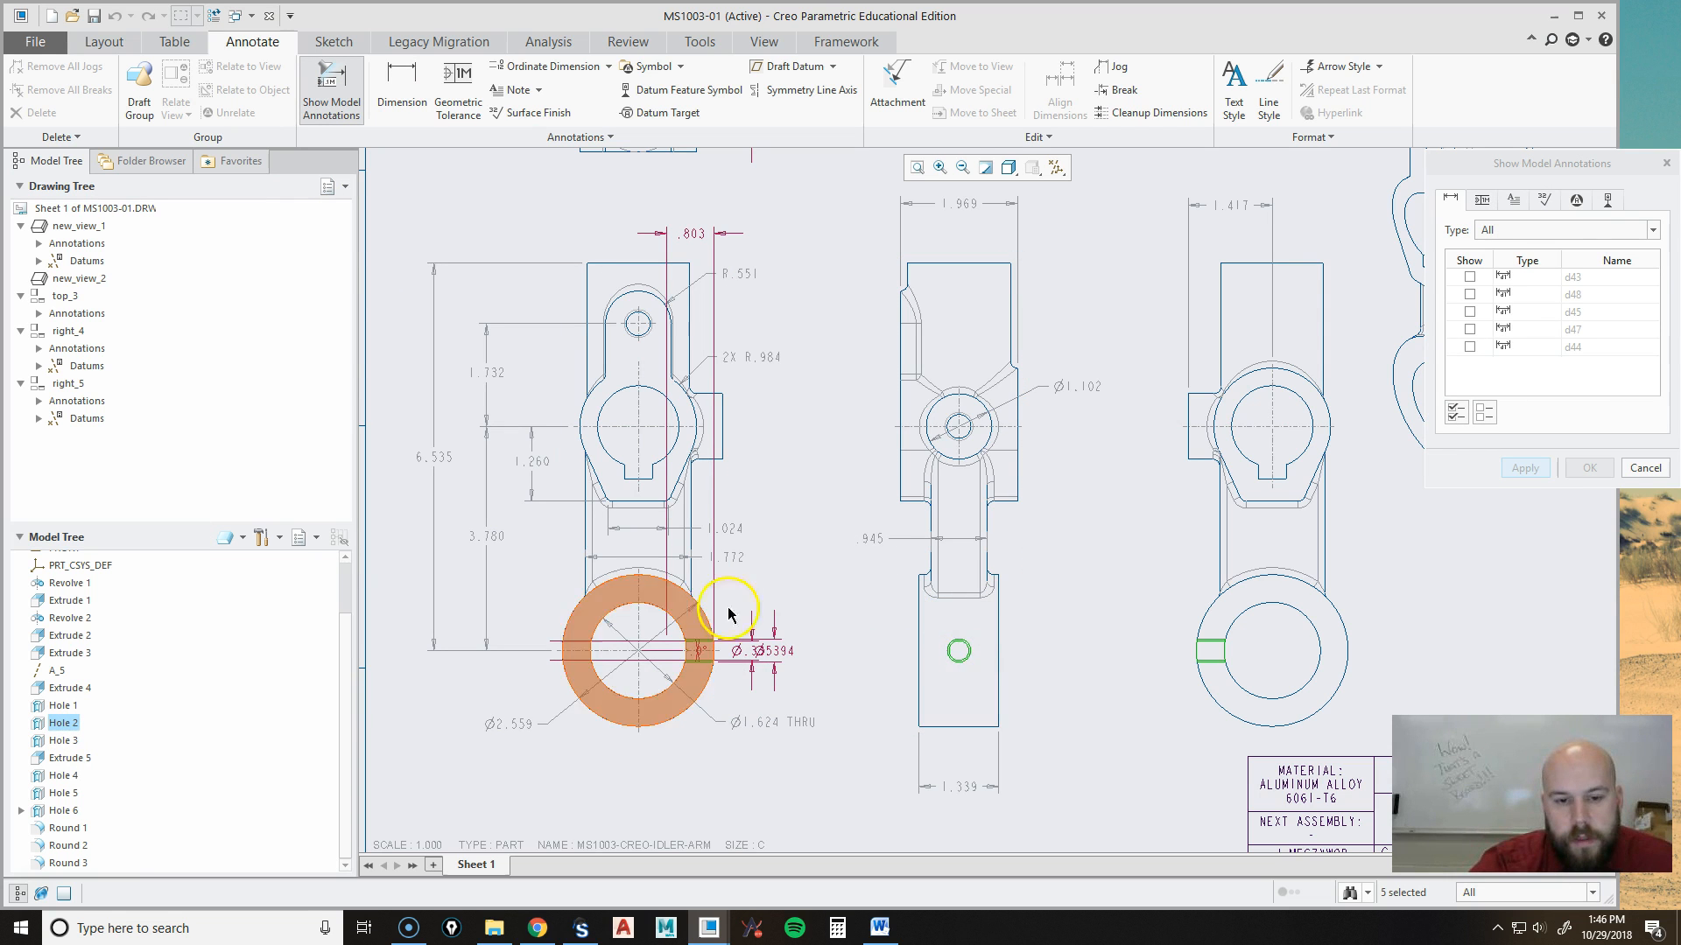
{"action": "scroll", "coordinate": [817, 657], "scroll_direction": "down", "scroll_amount": 3}
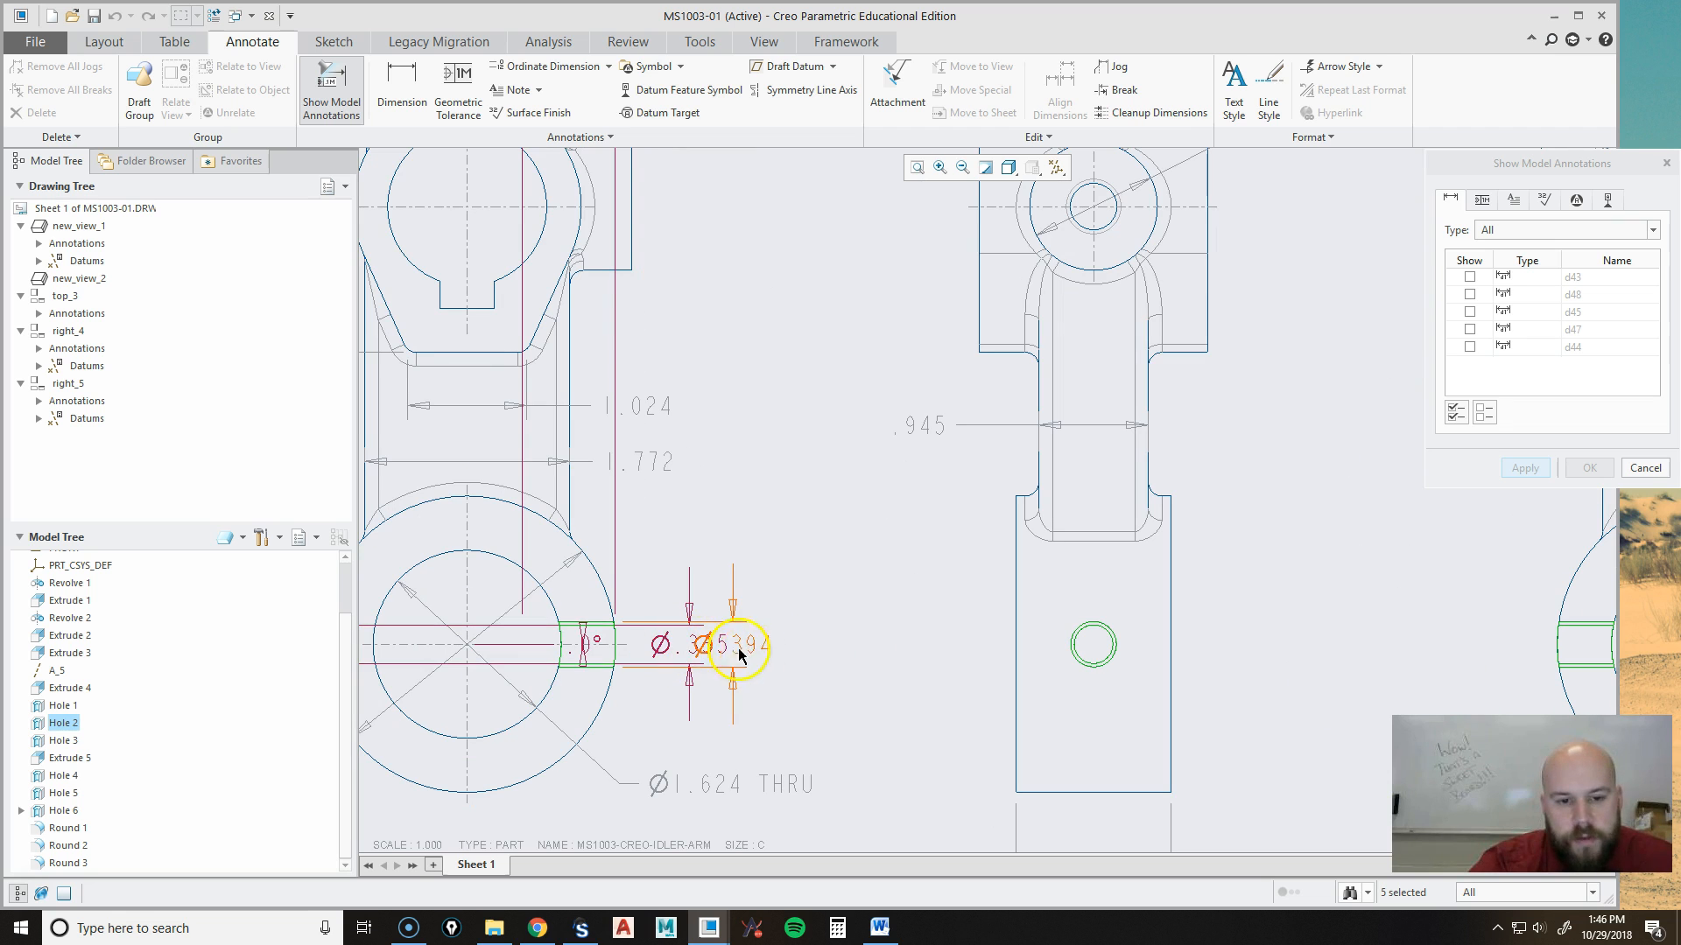
{"action": "scroll", "coordinate": [853, 645], "scroll_direction": "up", "scroll_amount": 3}
{"action": "middle_click_drag", "start_coordinate": [829, 536], "coordinate": [801, 595]}
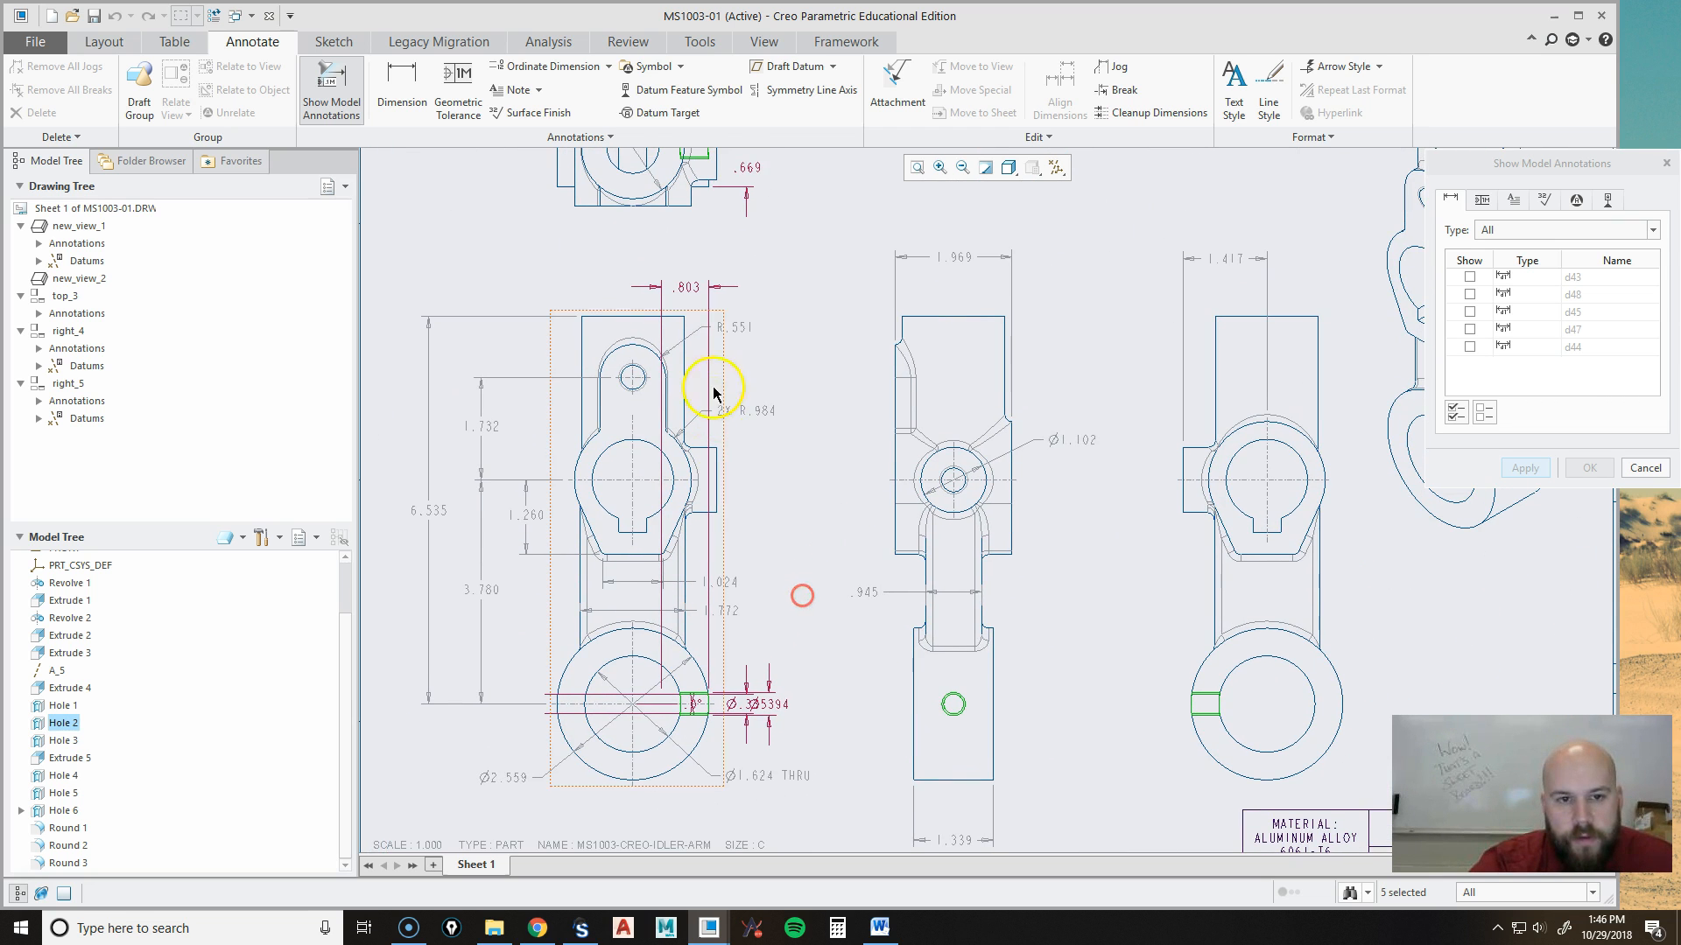
{"action": "left_click", "coordinate": [687, 293]}
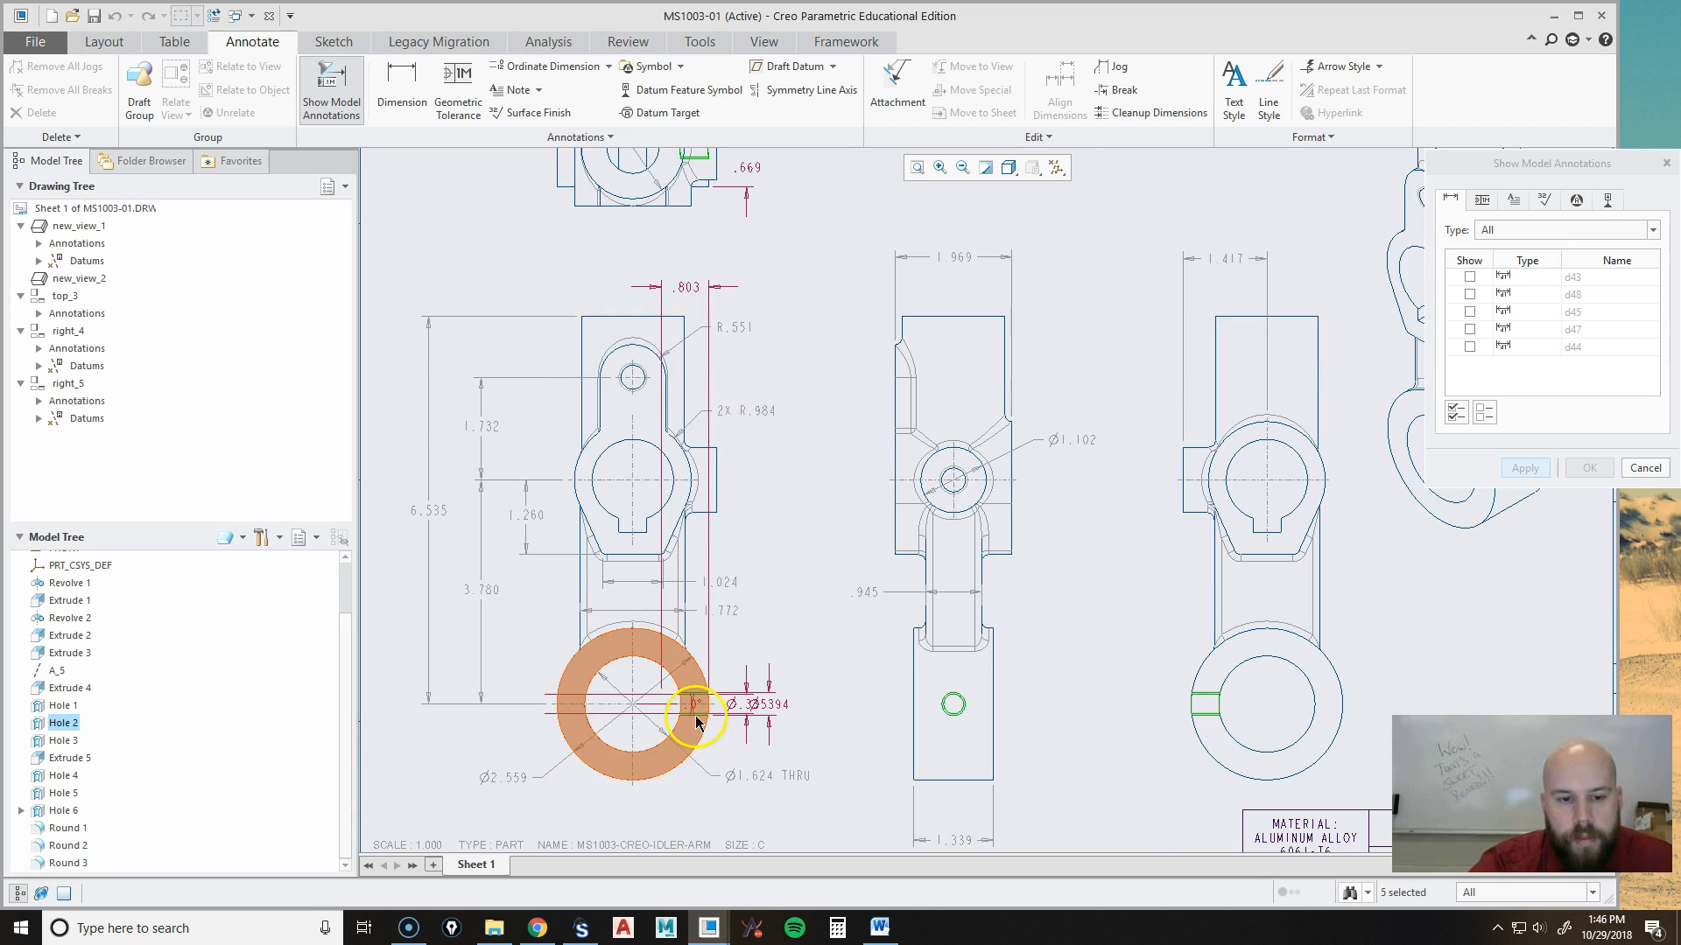
{"action": "scroll", "coordinate": [713, 700], "scroll_direction": "down", "scroll_amount": 3}
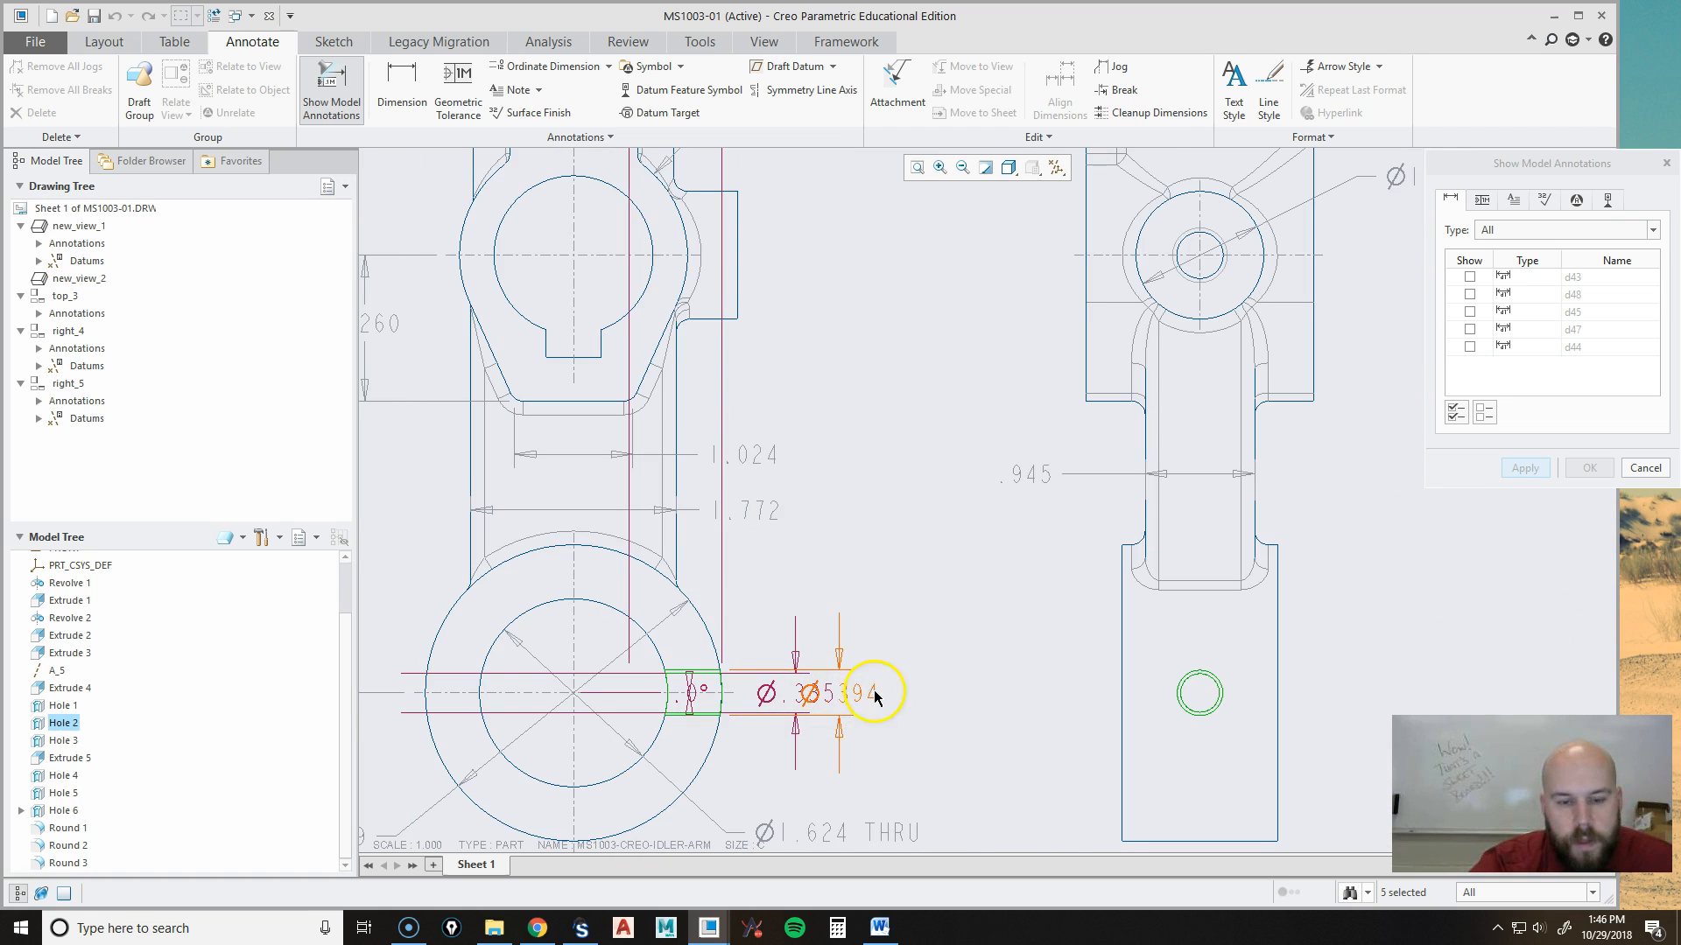
{"action": "left_click", "coordinate": [1642, 472]}
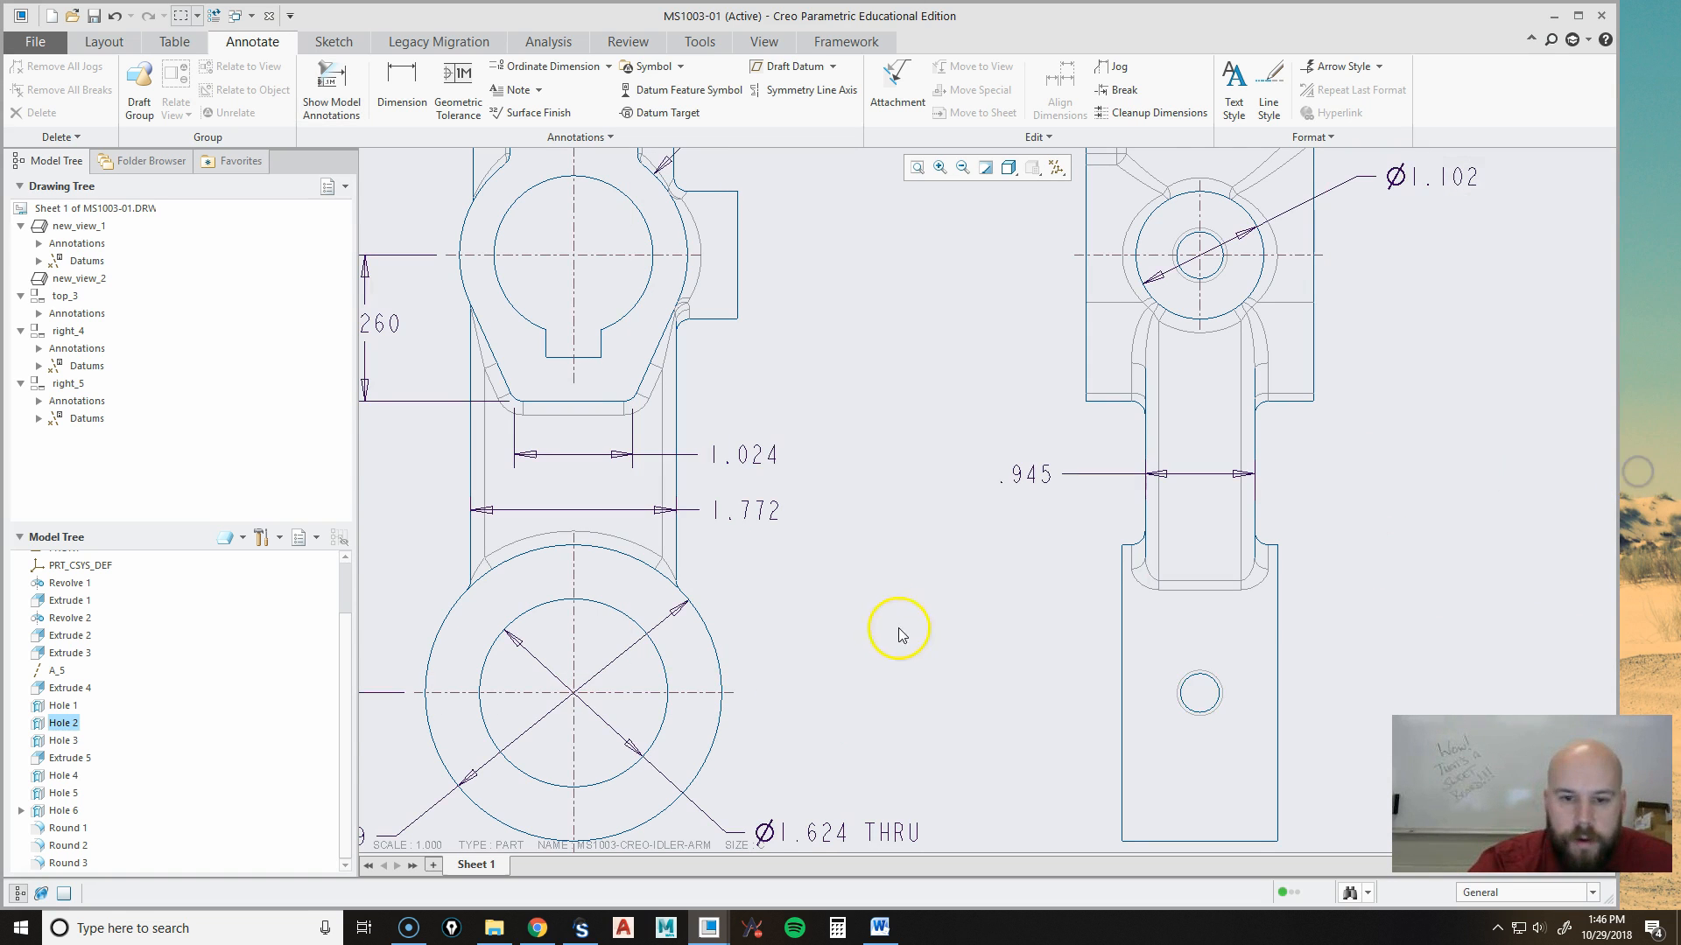
Open the reference PDF MS1003-CREO IDLER ARM in Acrobat Reader, move its window clear of the drawing and return to Creo Parametric.
{"action": "middle_click_drag", "start_coordinate": [915, 639], "coordinate": [880, 574]}
{"action": "left_click", "coordinate": [494, 928]}
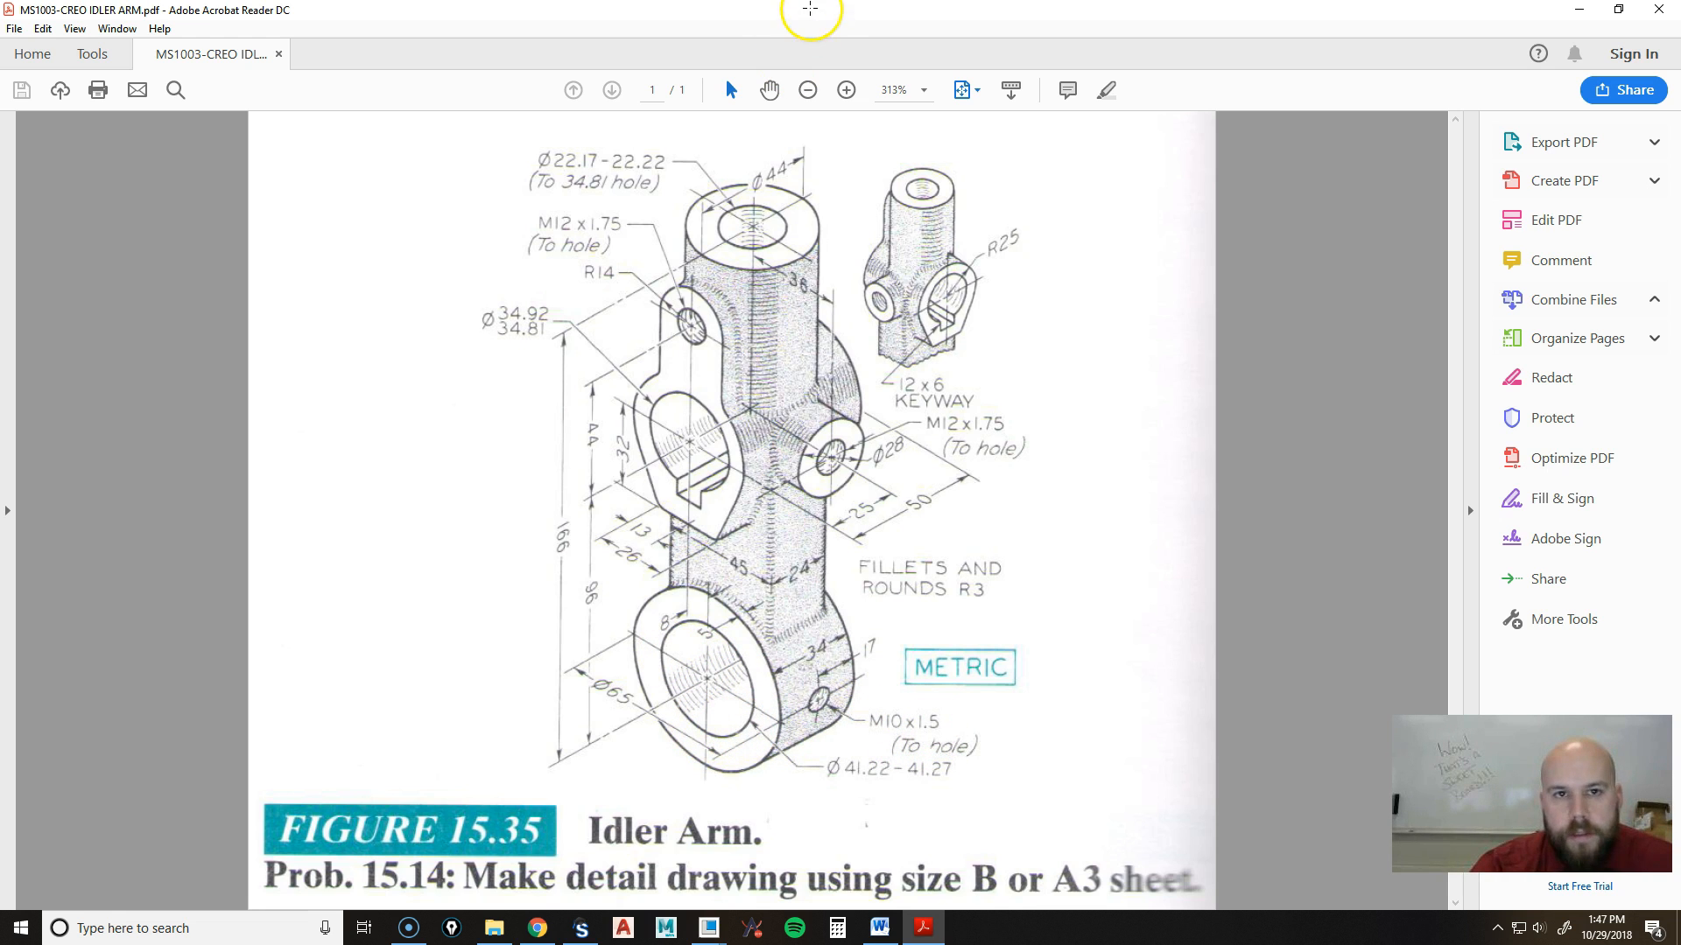
{"action": "left_click", "coordinate": [1617, 11]}
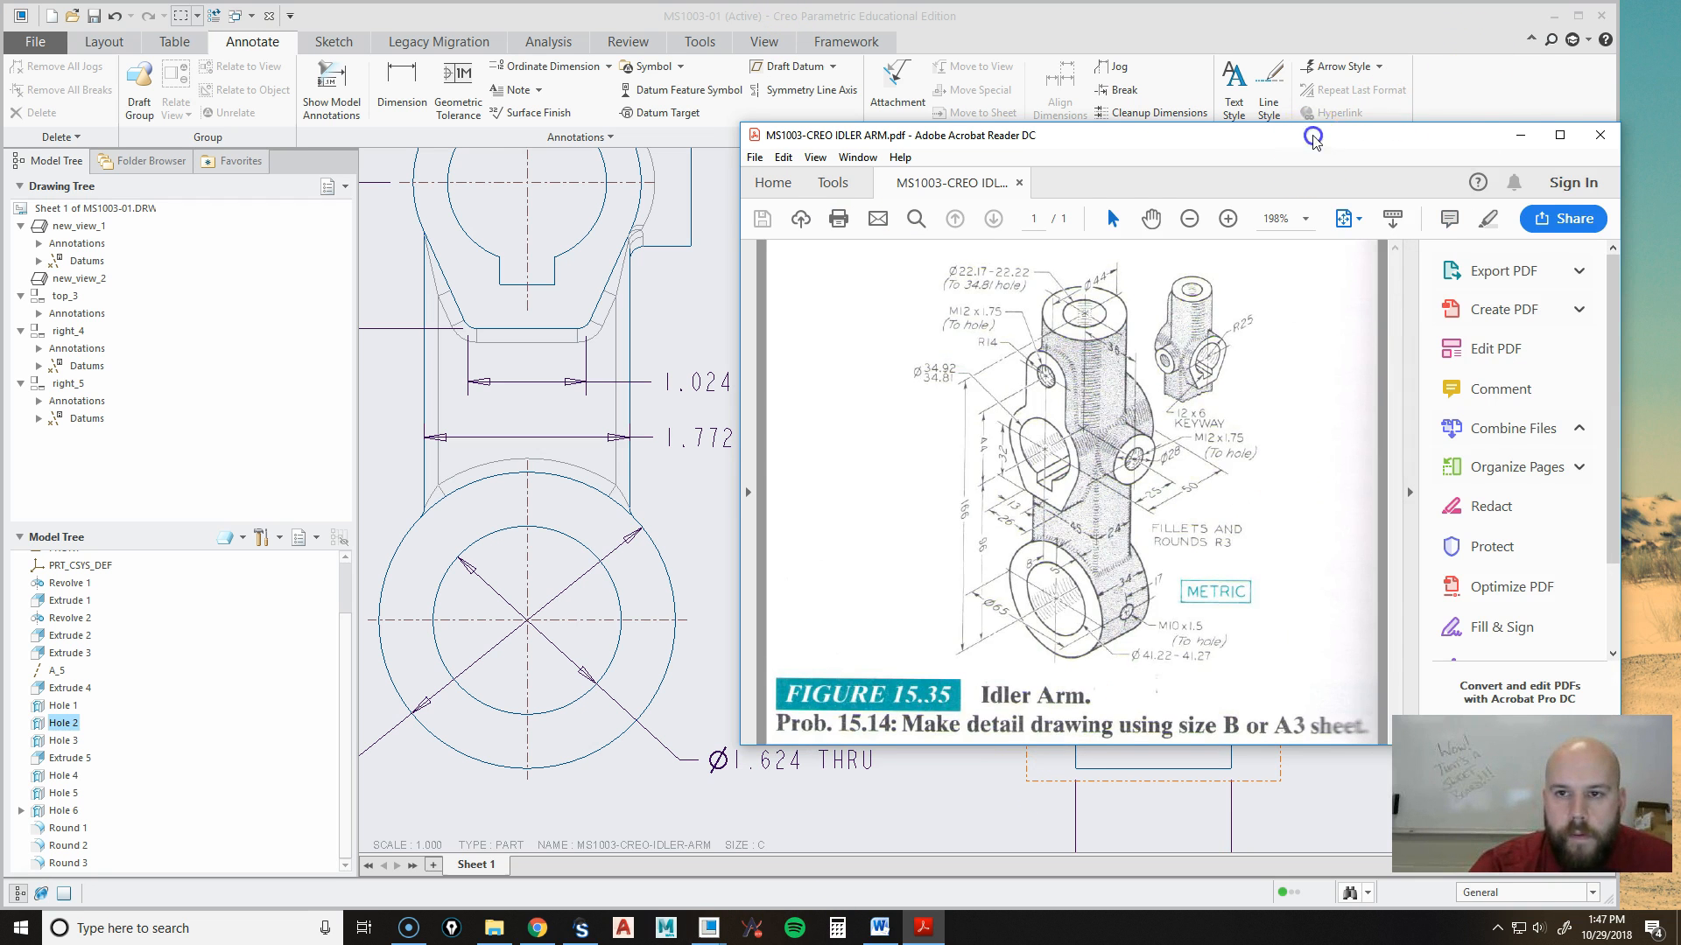
{"action": "left_click_drag", "start_coordinate": [1312, 137], "coordinate": [1680, 223]}
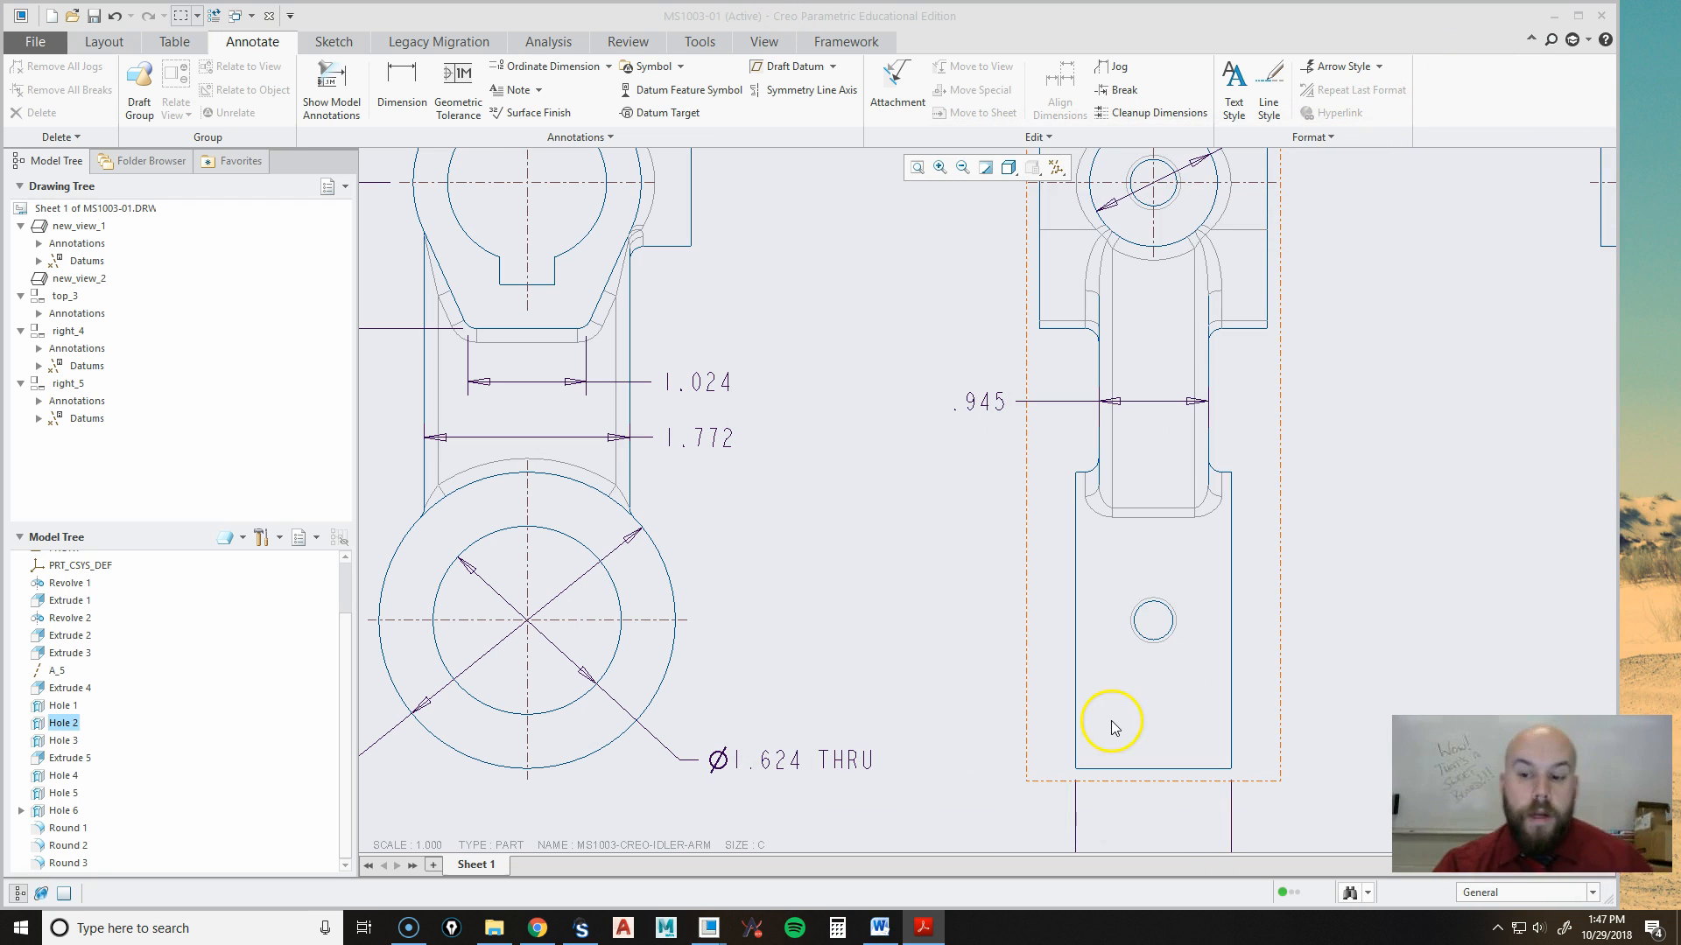
{"action": "left_click", "coordinate": [972, 614]}
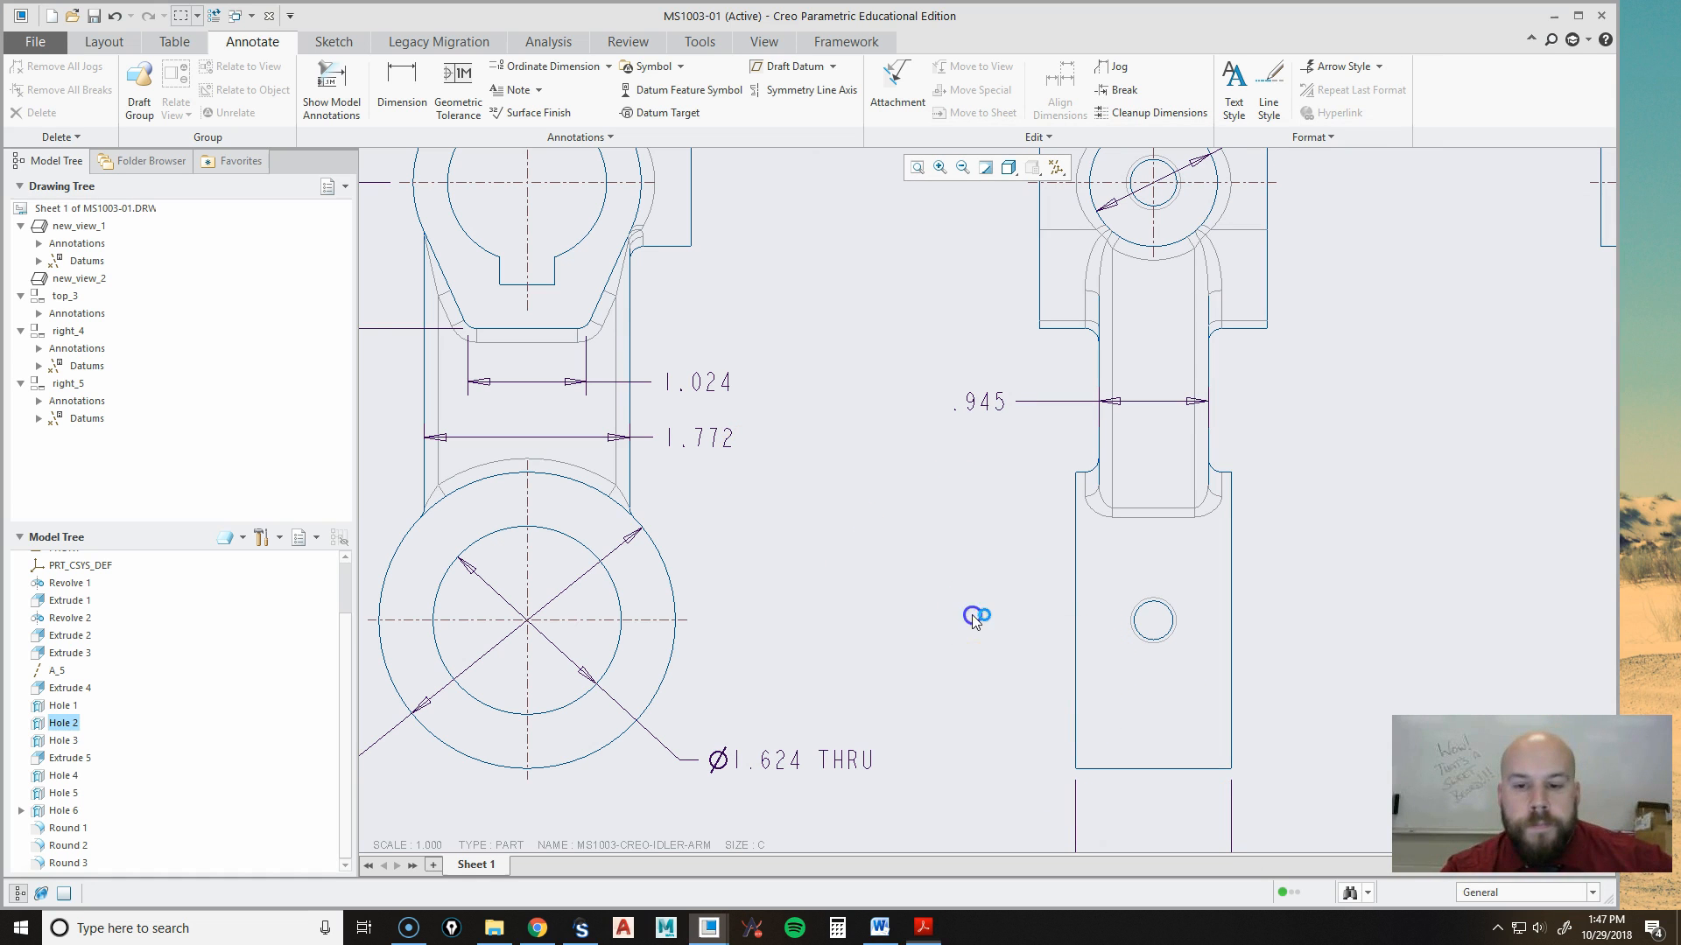
Show the axis of the small threaded hole in the lower block of the middle side view.
{"action": "middle_click_drag", "start_coordinate": [875, 477], "coordinate": [739, 370]}
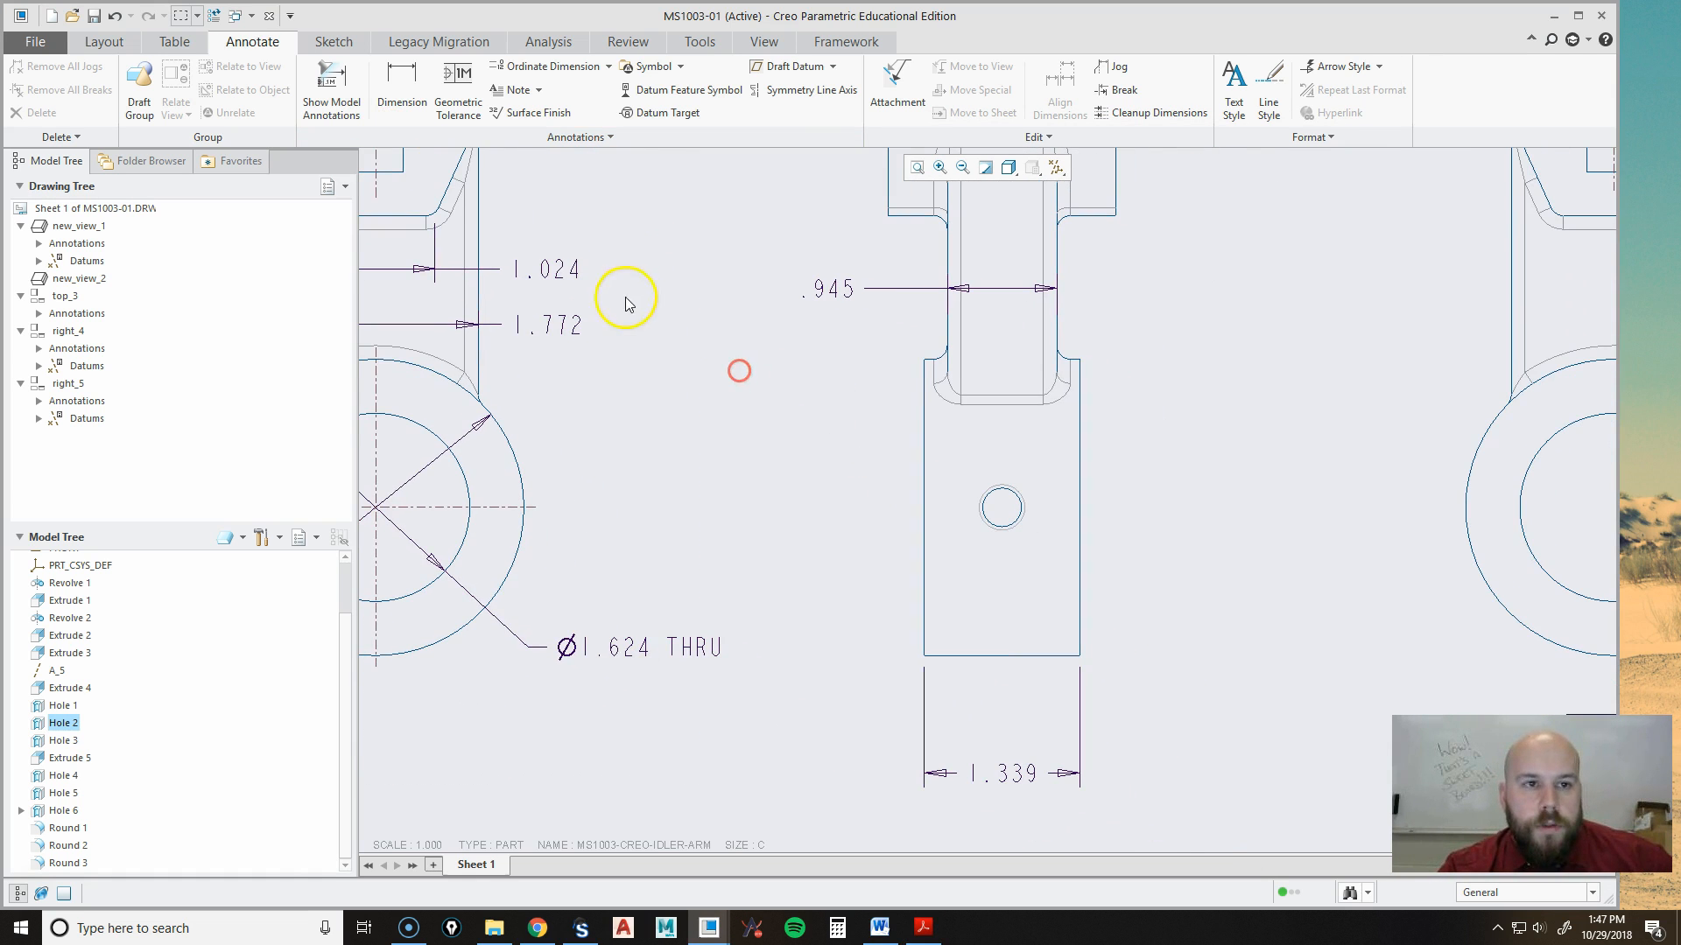
{"action": "left_click", "coordinate": [352, 99]}
{"action": "left_click", "coordinate": [1608, 198]}
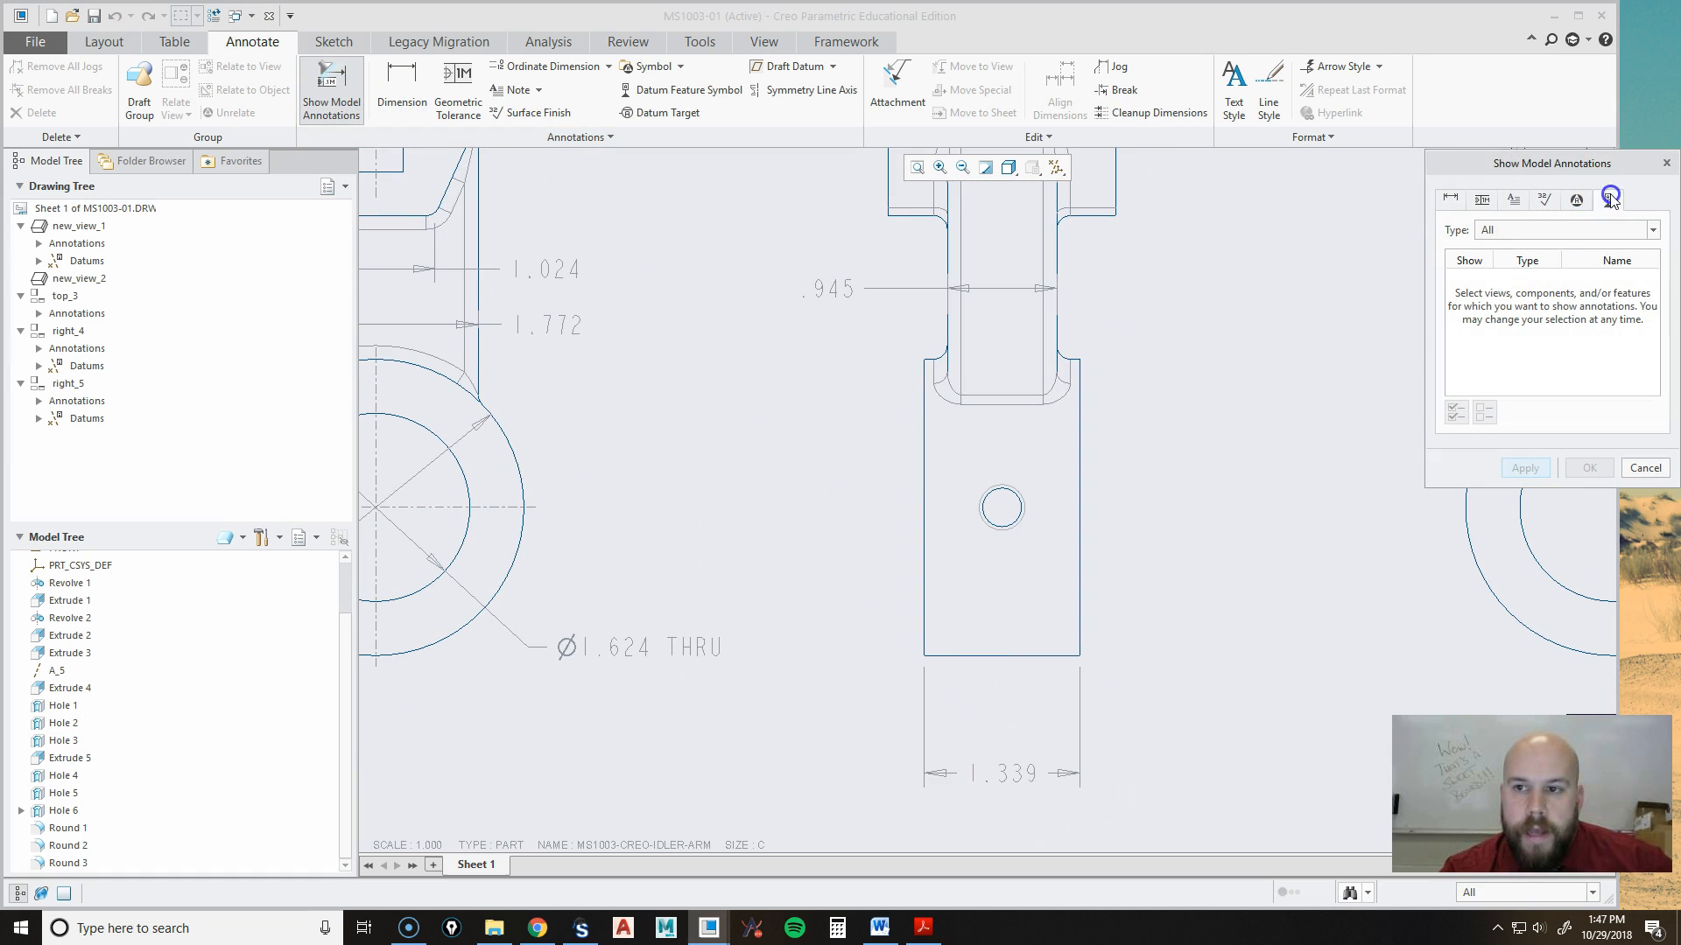
{"action": "left_click", "coordinate": [1115, 513]}
{"action": "left_click", "coordinate": [1004, 490]}
{"action": "left_click", "coordinate": [1589, 469]}
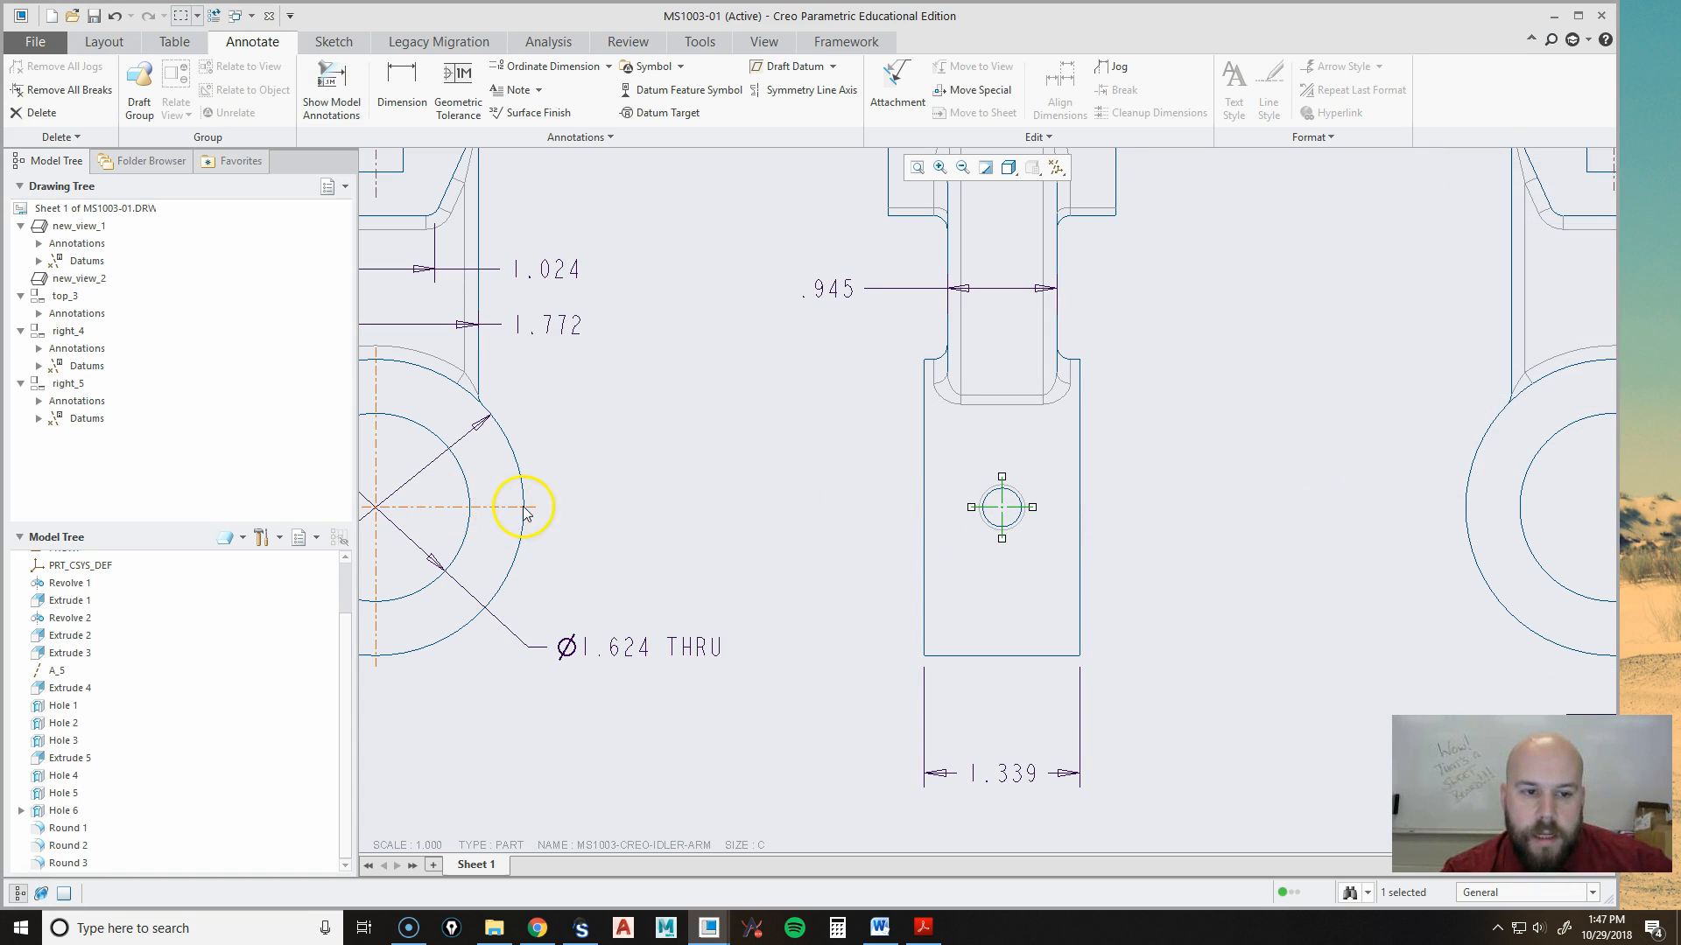
Extend the threaded hole's horizontal center line slightly past both side edges of the lower block in the middle side view.
{"action": "left_click_drag", "start_coordinate": [971, 507], "coordinate": [931, 519]}
{"action": "left_click", "coordinate": [1026, 507]}
{"action": "left_click_drag", "start_coordinate": [1034, 507], "coordinate": [1091, 512]}
{"action": "left_click", "coordinate": [961, 528]}
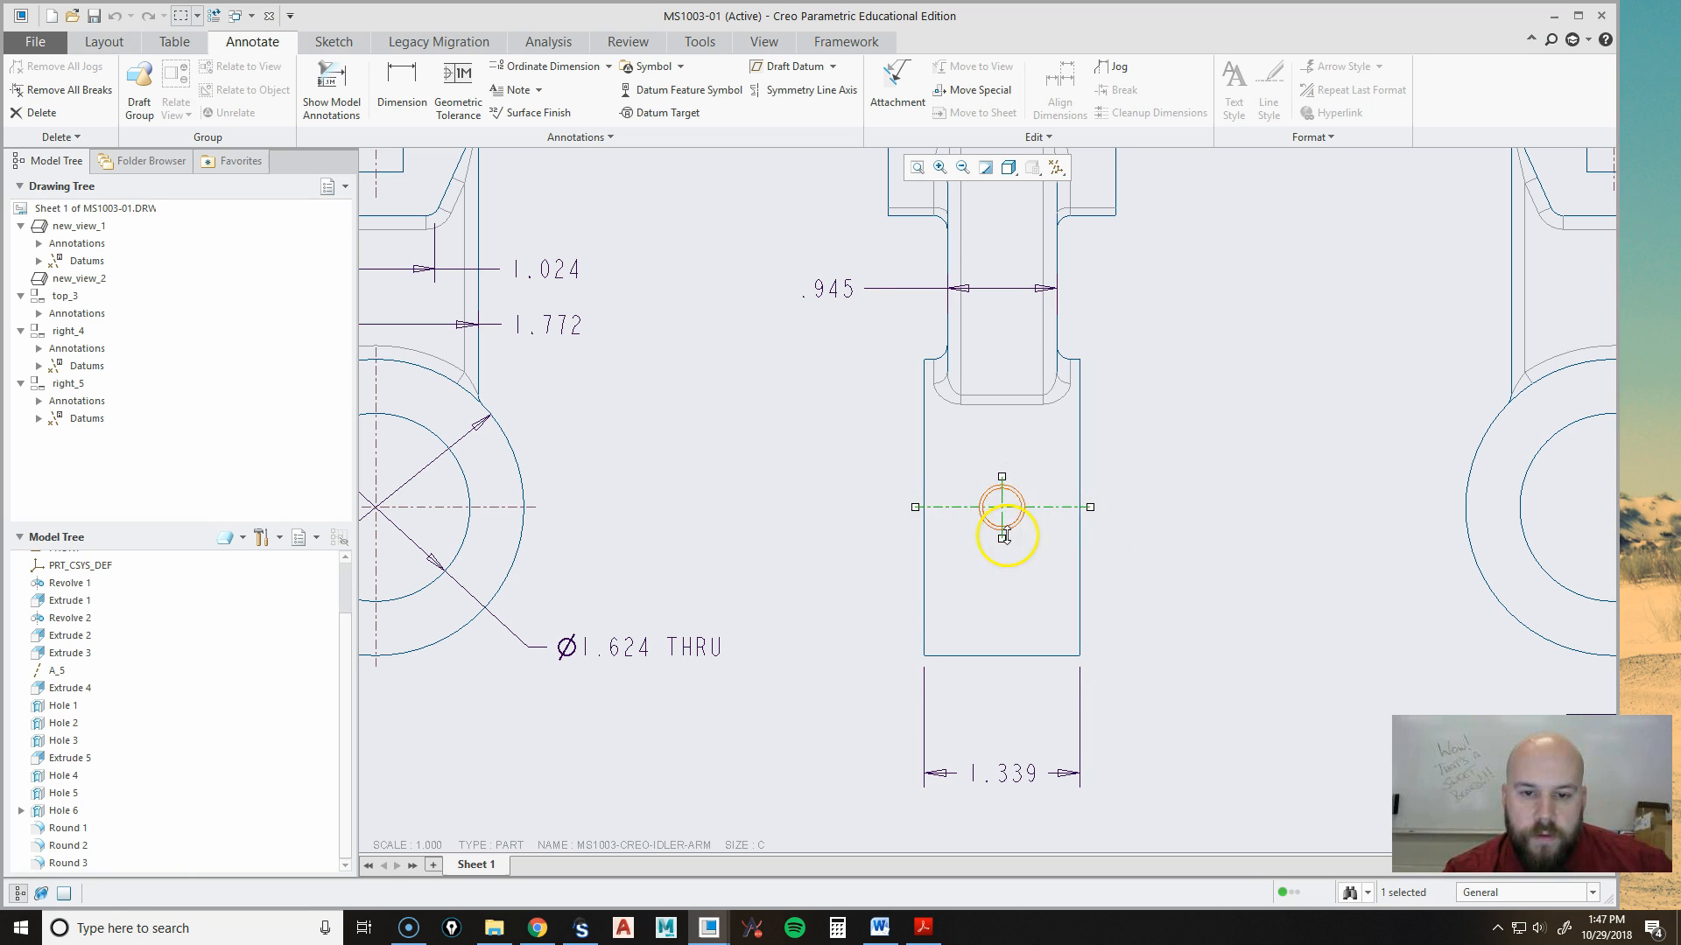
{"action": "scroll", "coordinate": [1005, 477], "scroll_direction": "down", "scroll_amount": 6}
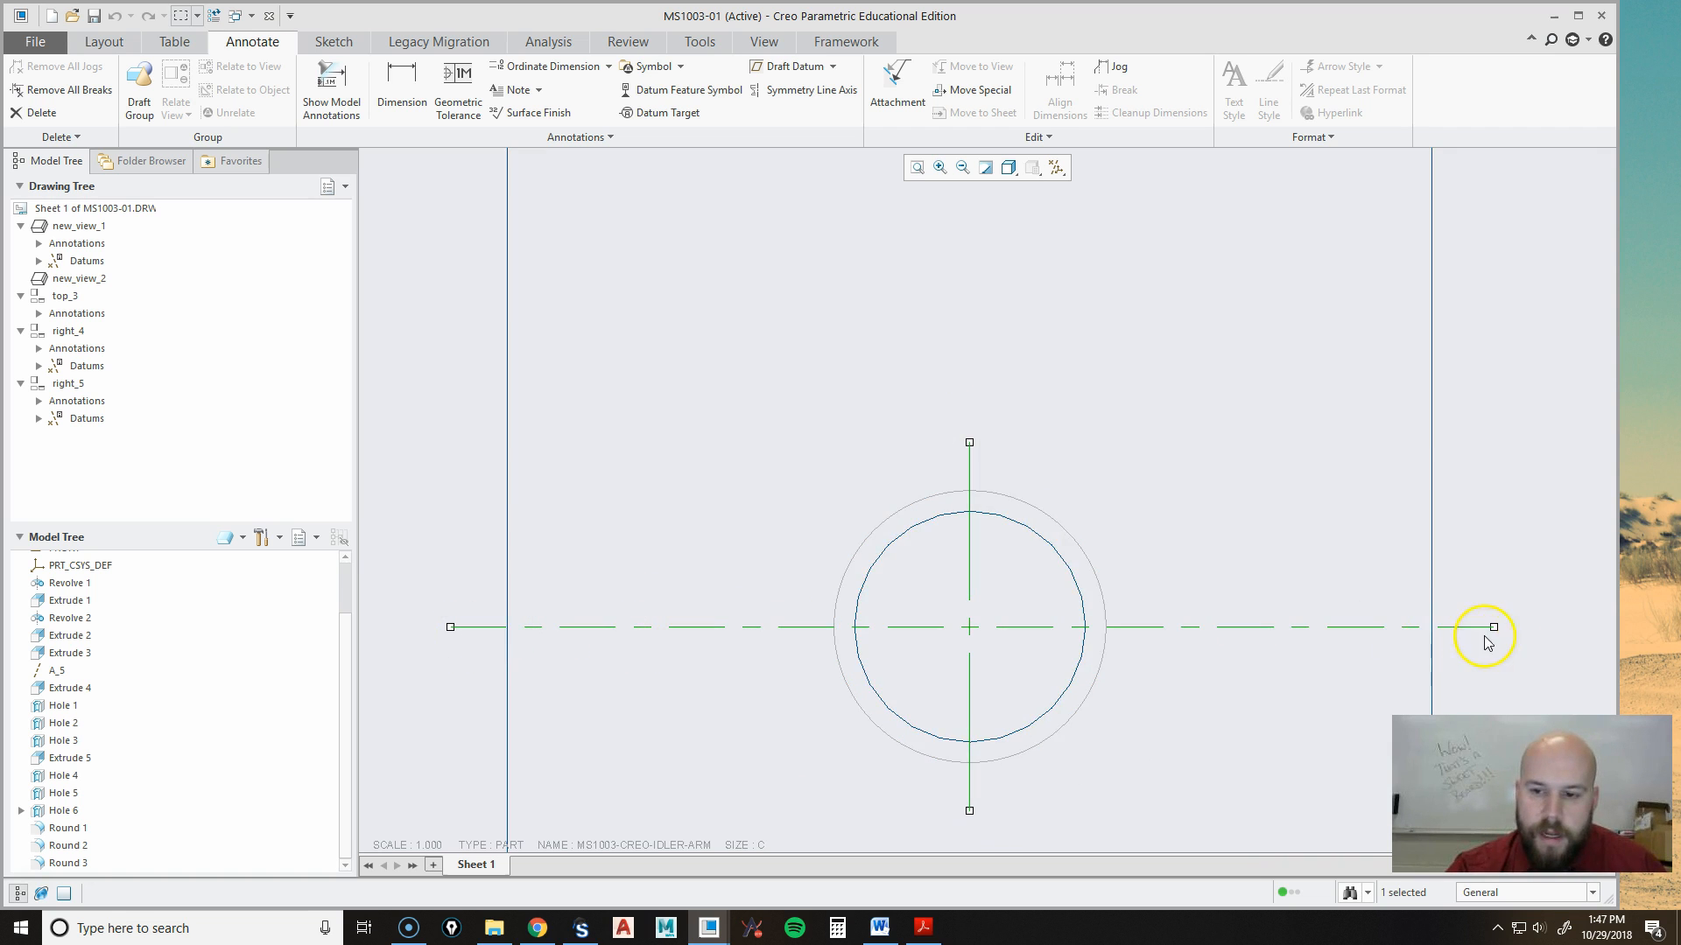
{"action": "scroll", "coordinate": [1405, 494], "scroll_direction": "up", "scroll_amount": 2}
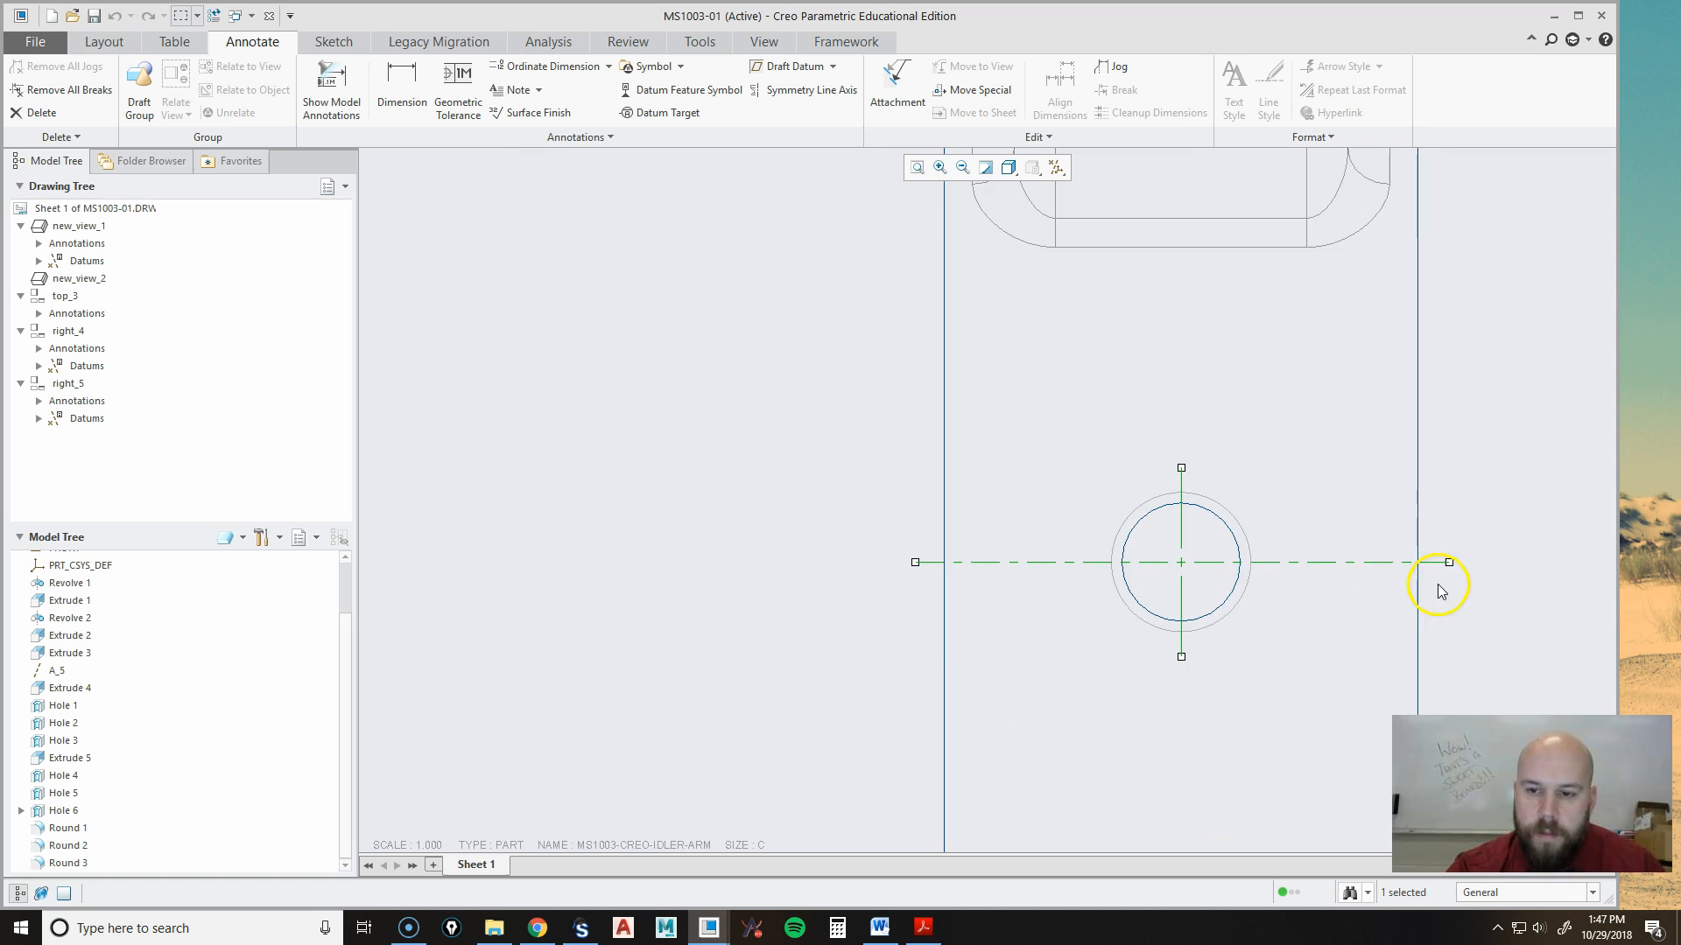
{"action": "scroll", "coordinate": [756, 474], "scroll_direction": "up", "scroll_amount": 1}
{"action": "scroll", "coordinate": [754, 472], "scroll_direction": "up", "scroll_amount": 2}
{"action": "scroll", "coordinate": [1145, 601], "scroll_direction": "up", "scroll_amount": 1}
{"action": "left_click", "coordinate": [1298, 602]}
Attach a leader note to the lower block's threaded hole reading "M10 X 1.5" over "THRU TO BORE", placed outside the block's lower corner.
{"action": "middle_click_drag", "start_coordinate": [1297, 649], "coordinate": [1174, 566]}
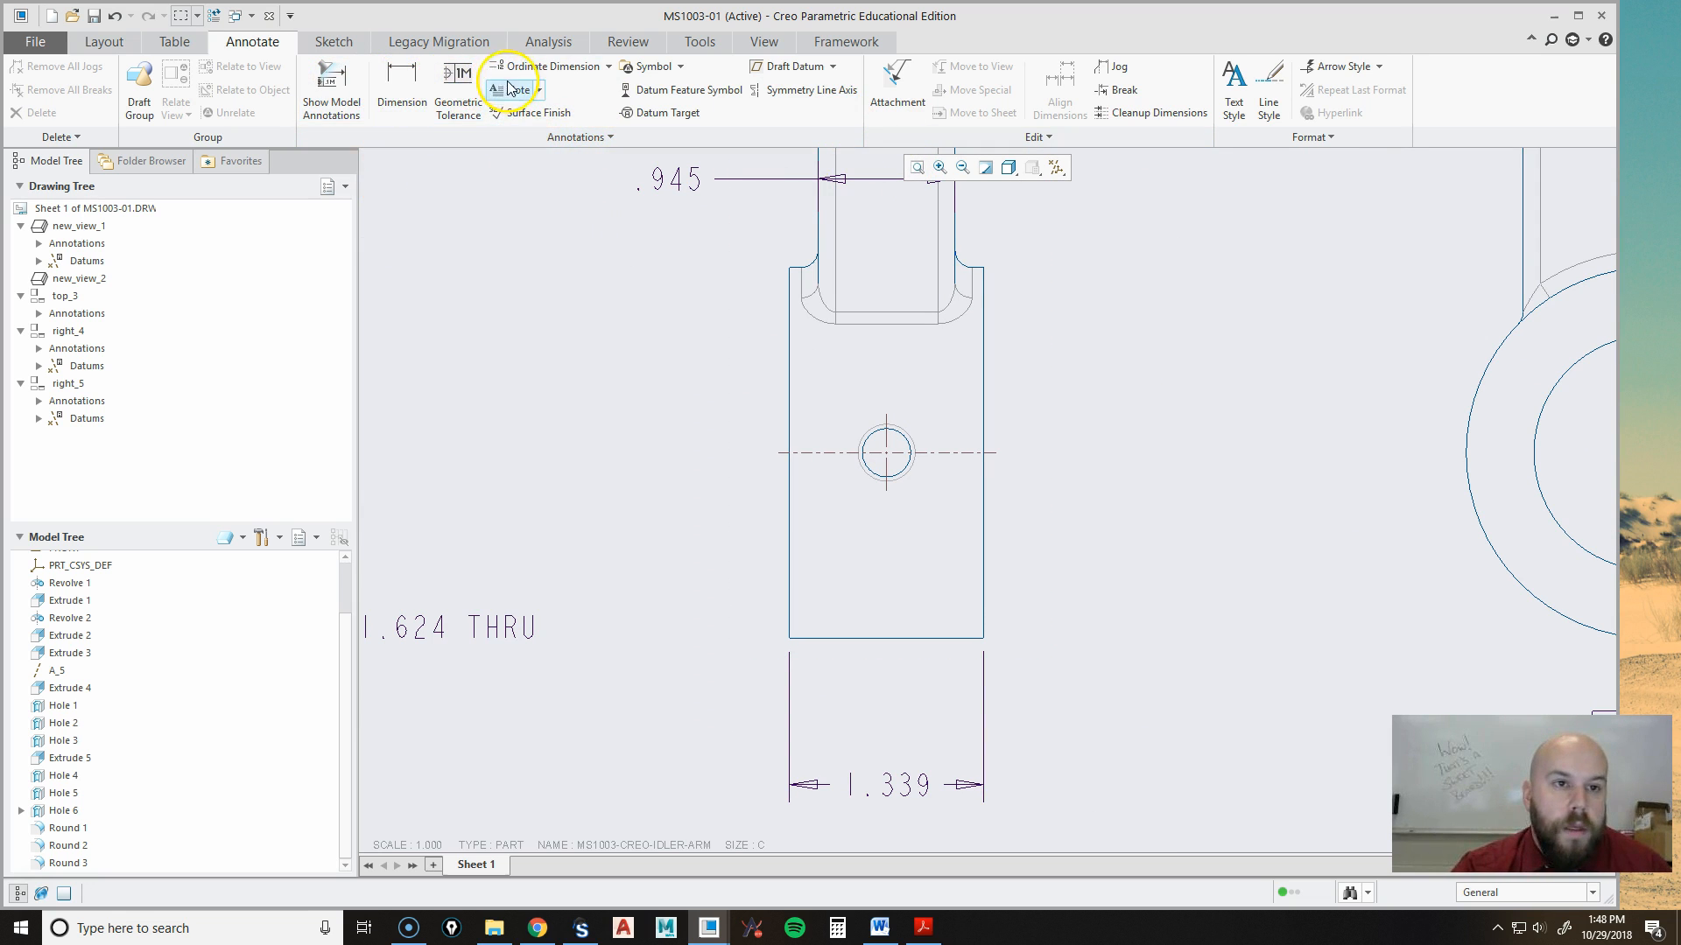
{"action": "left_click", "coordinate": [539, 91]}
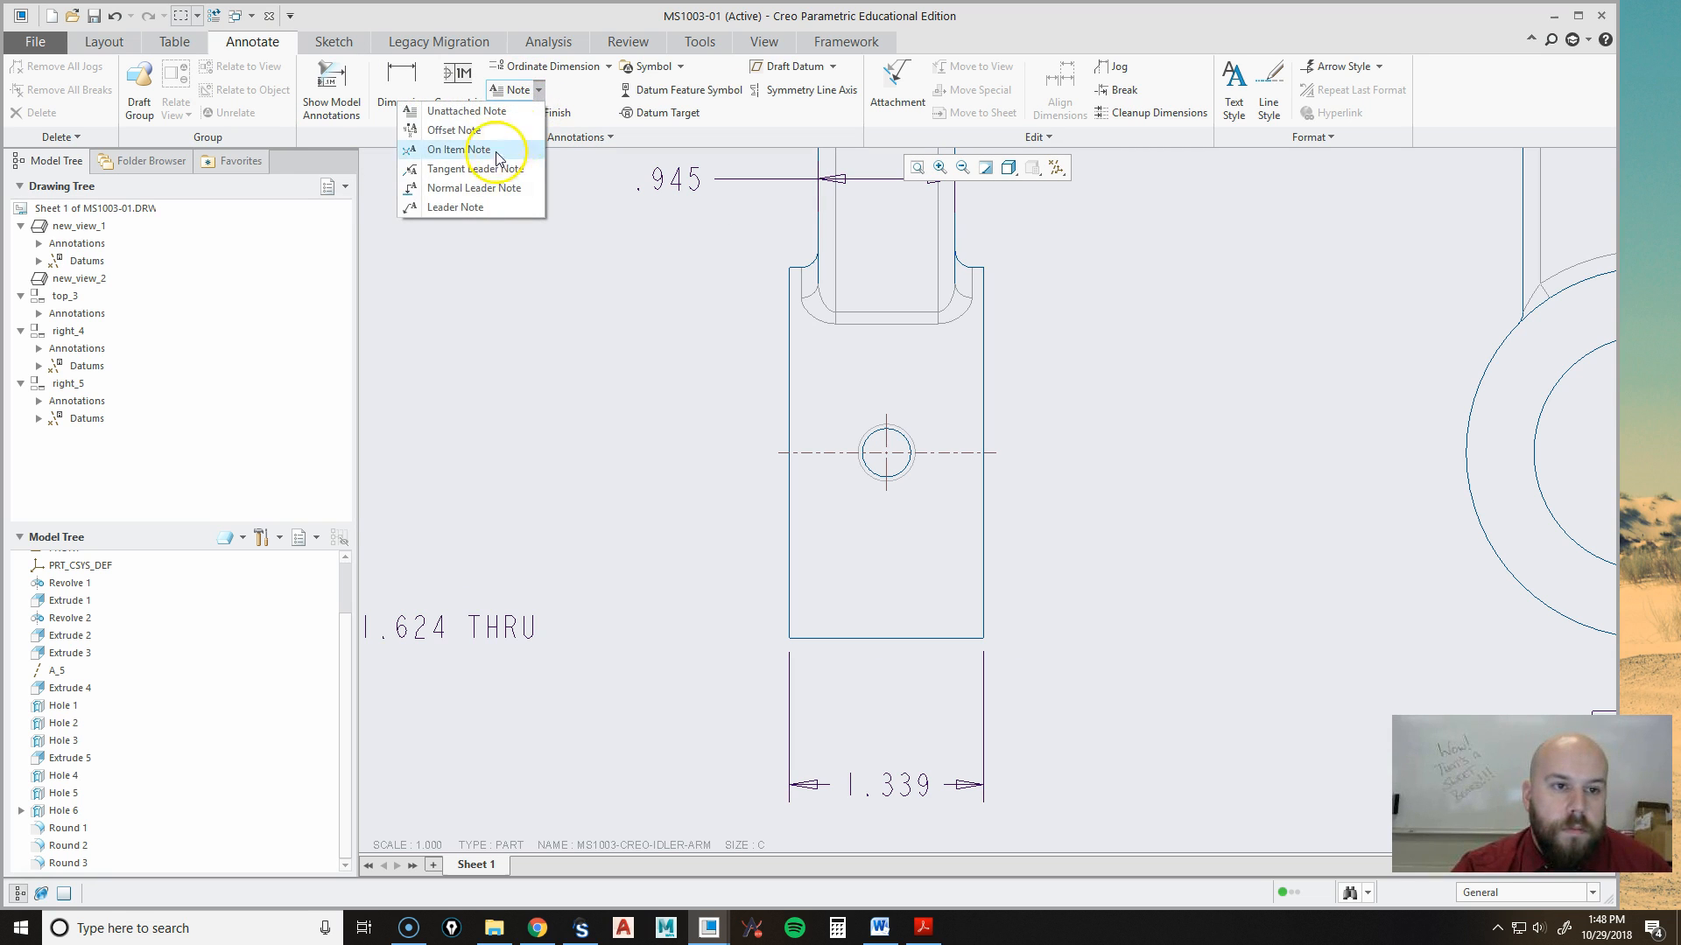
{"action": "left_click", "coordinate": [539, 91]}
{"action": "left_click", "coordinate": [539, 91]}
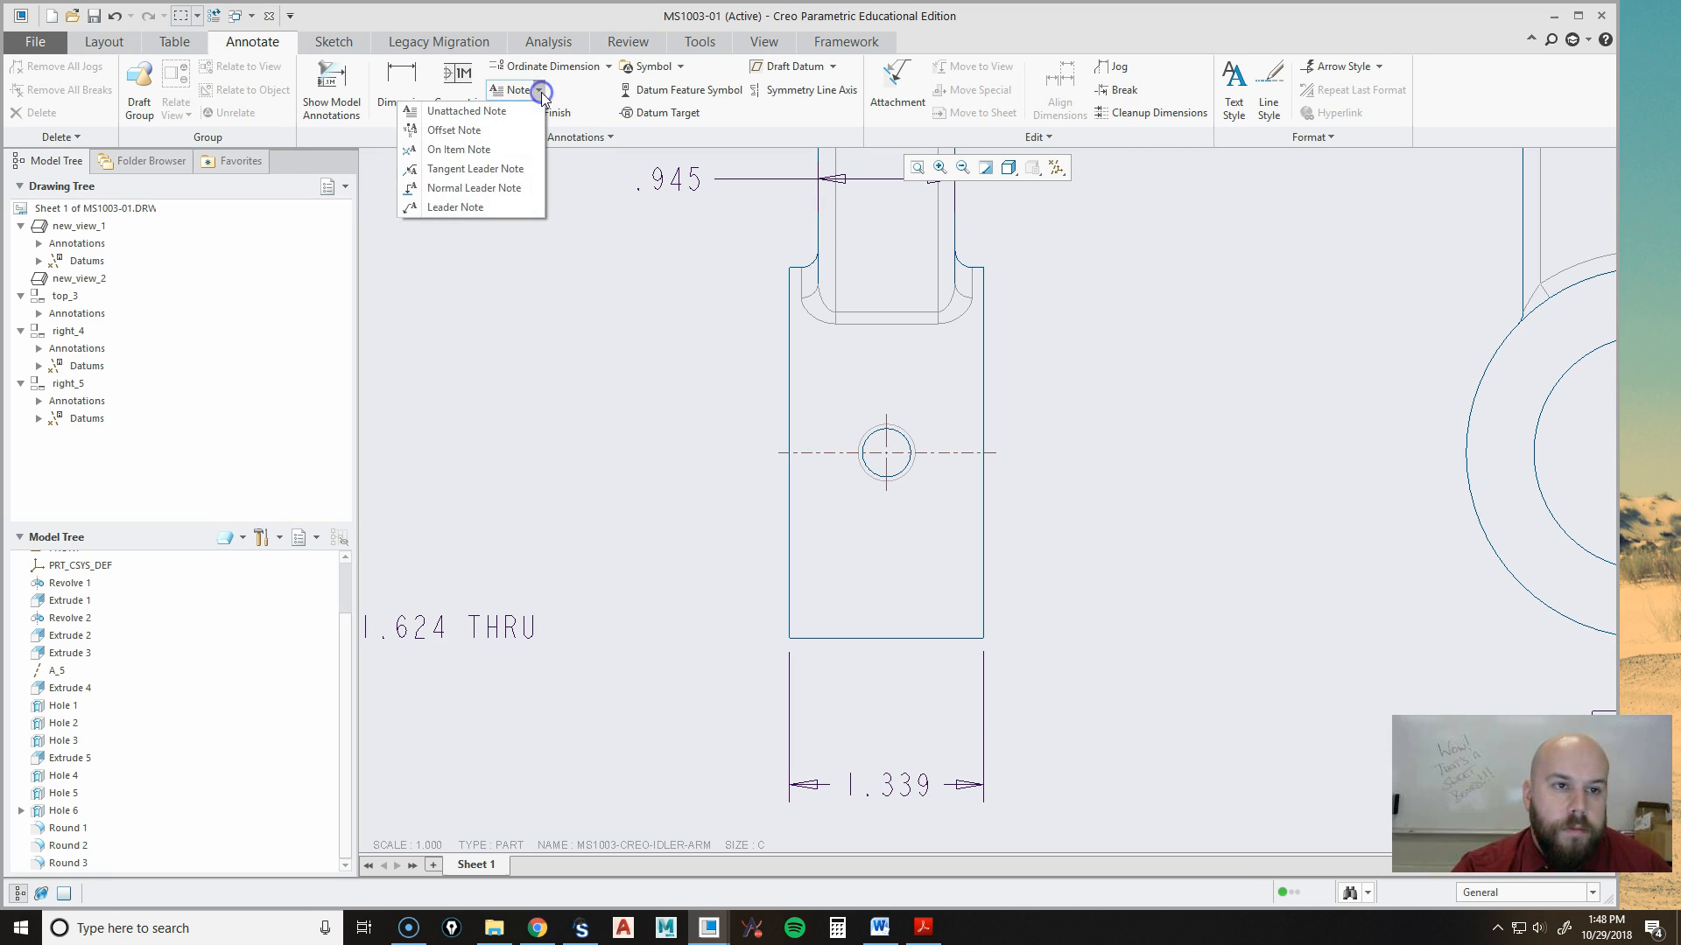
{"action": "left_click", "coordinate": [502, 210]}
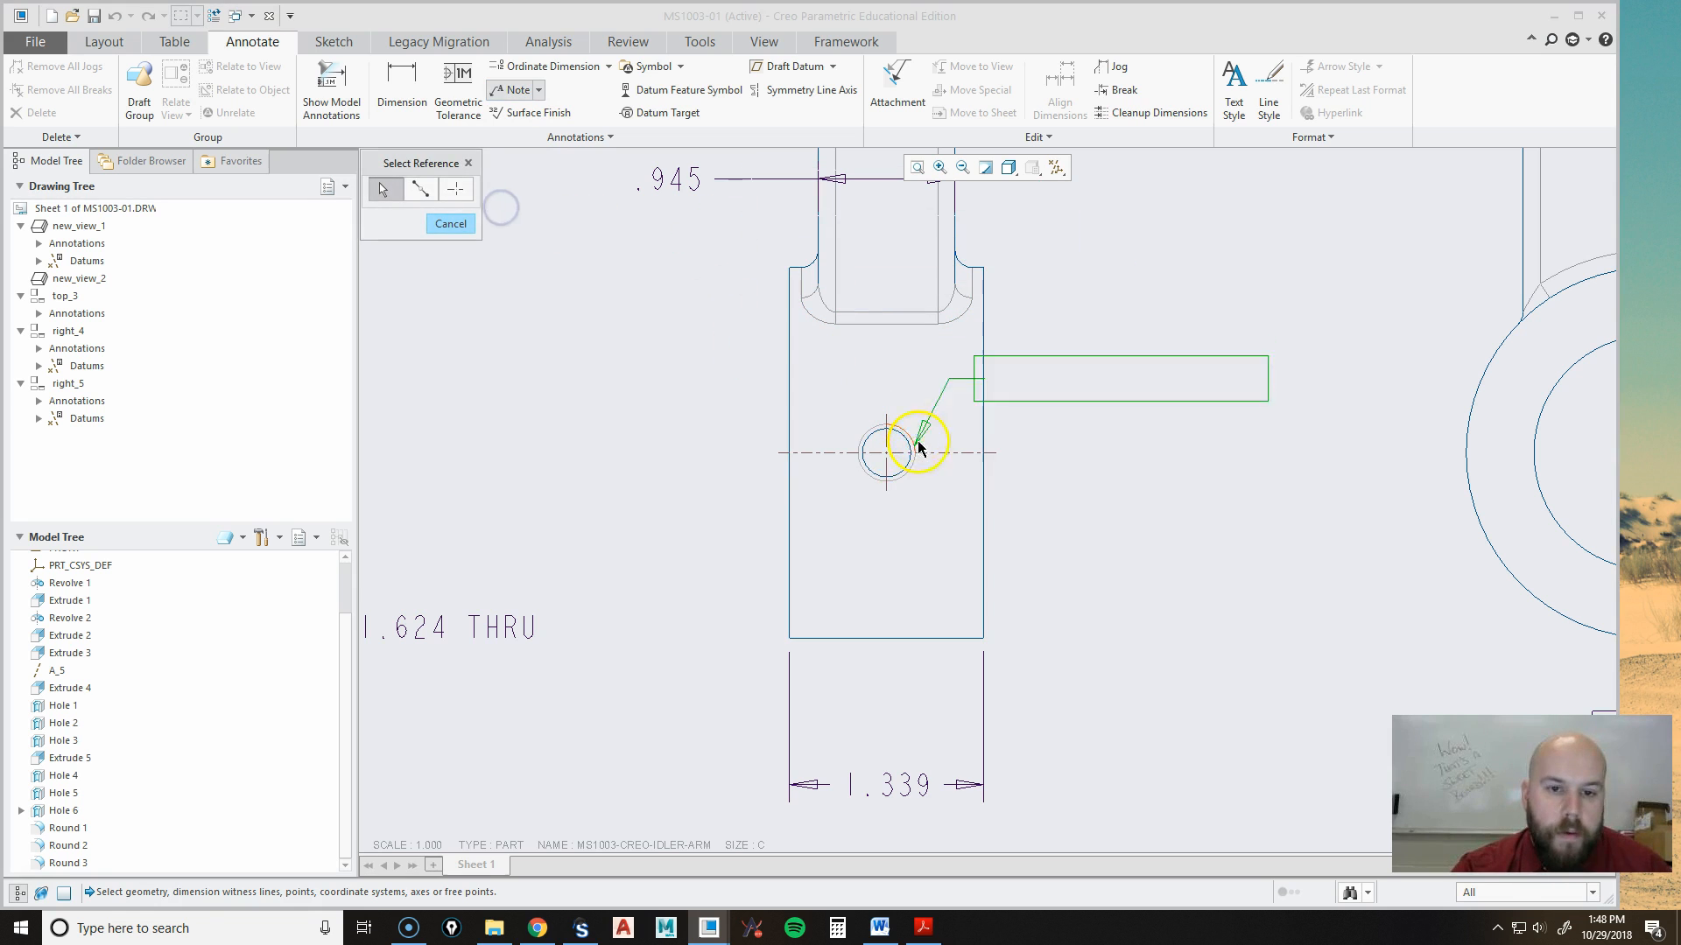
{"action": "scroll", "coordinate": [905, 473], "scroll_direction": "up", "scroll_amount": 3}
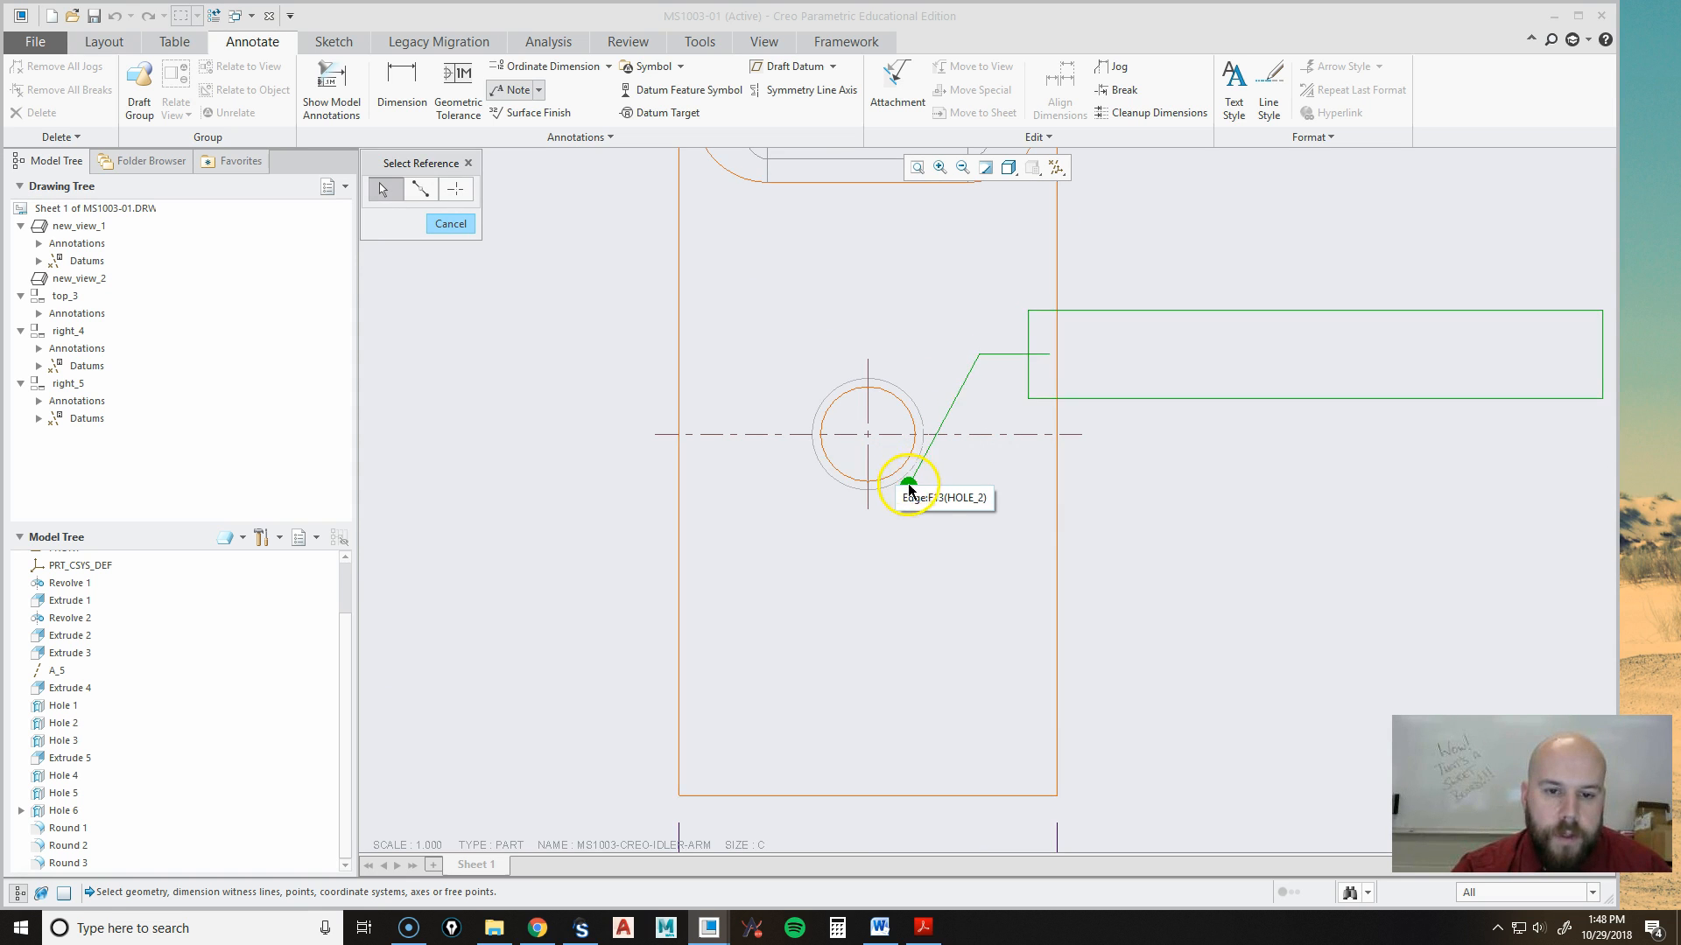
{"action": "left_click", "coordinate": [903, 480]}
{"action": "scroll", "coordinate": [770, 452], "scroll_direction": "down", "scroll_amount": 5}
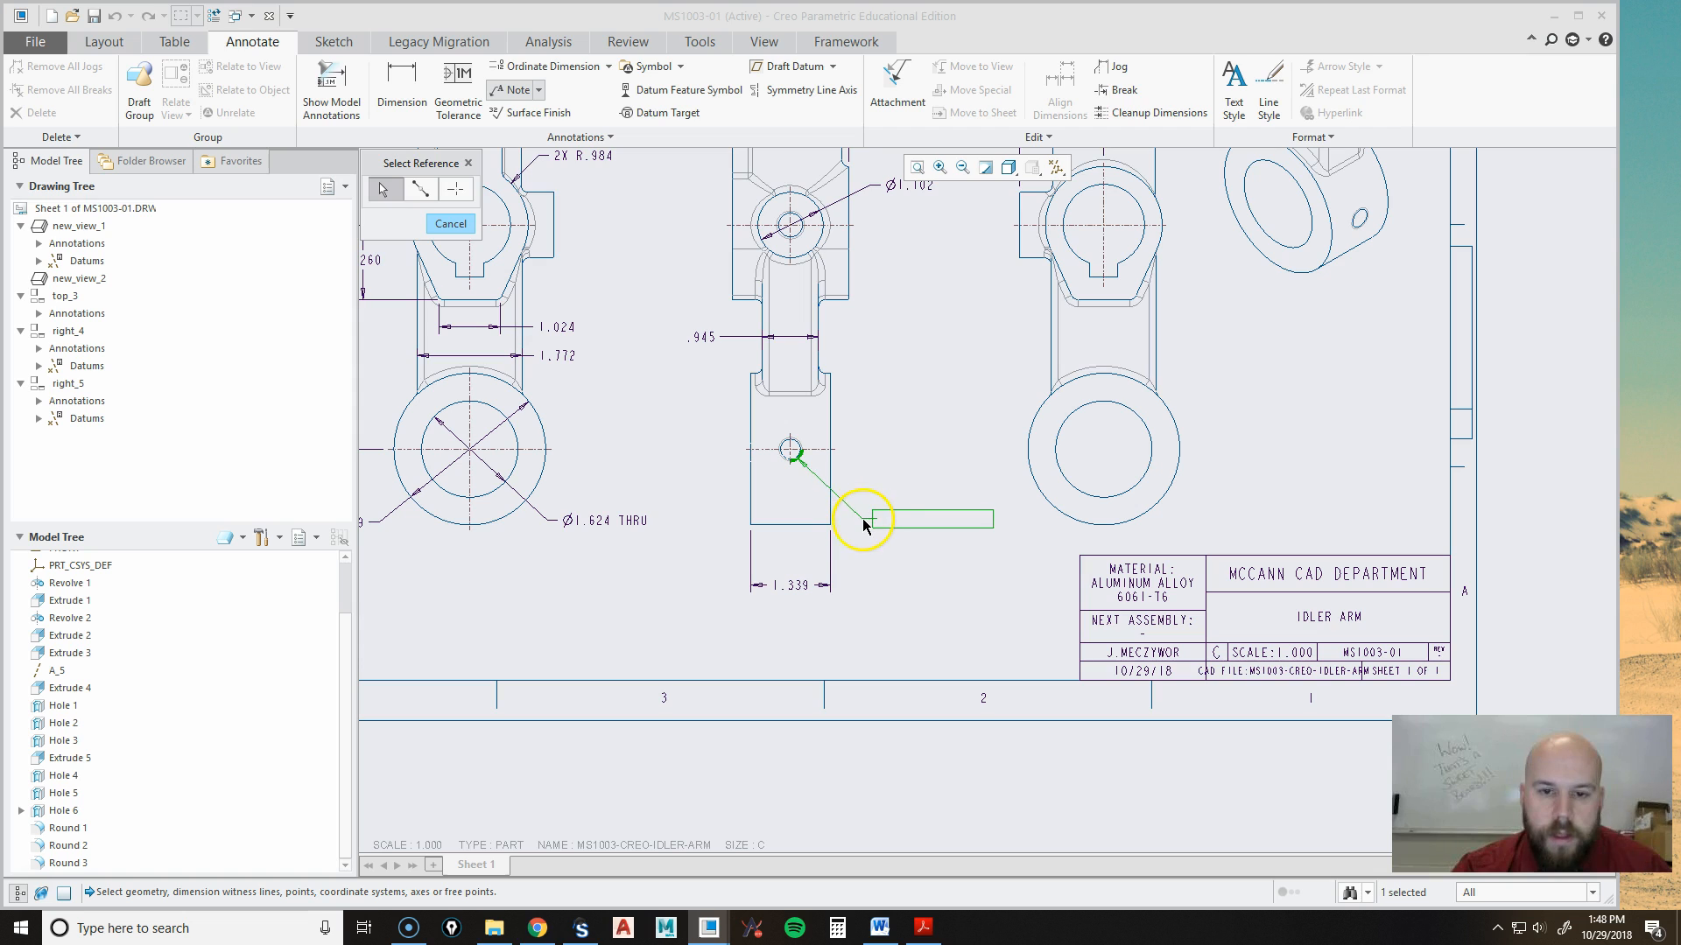
{"action": "left_click", "coordinate": [866, 522]}
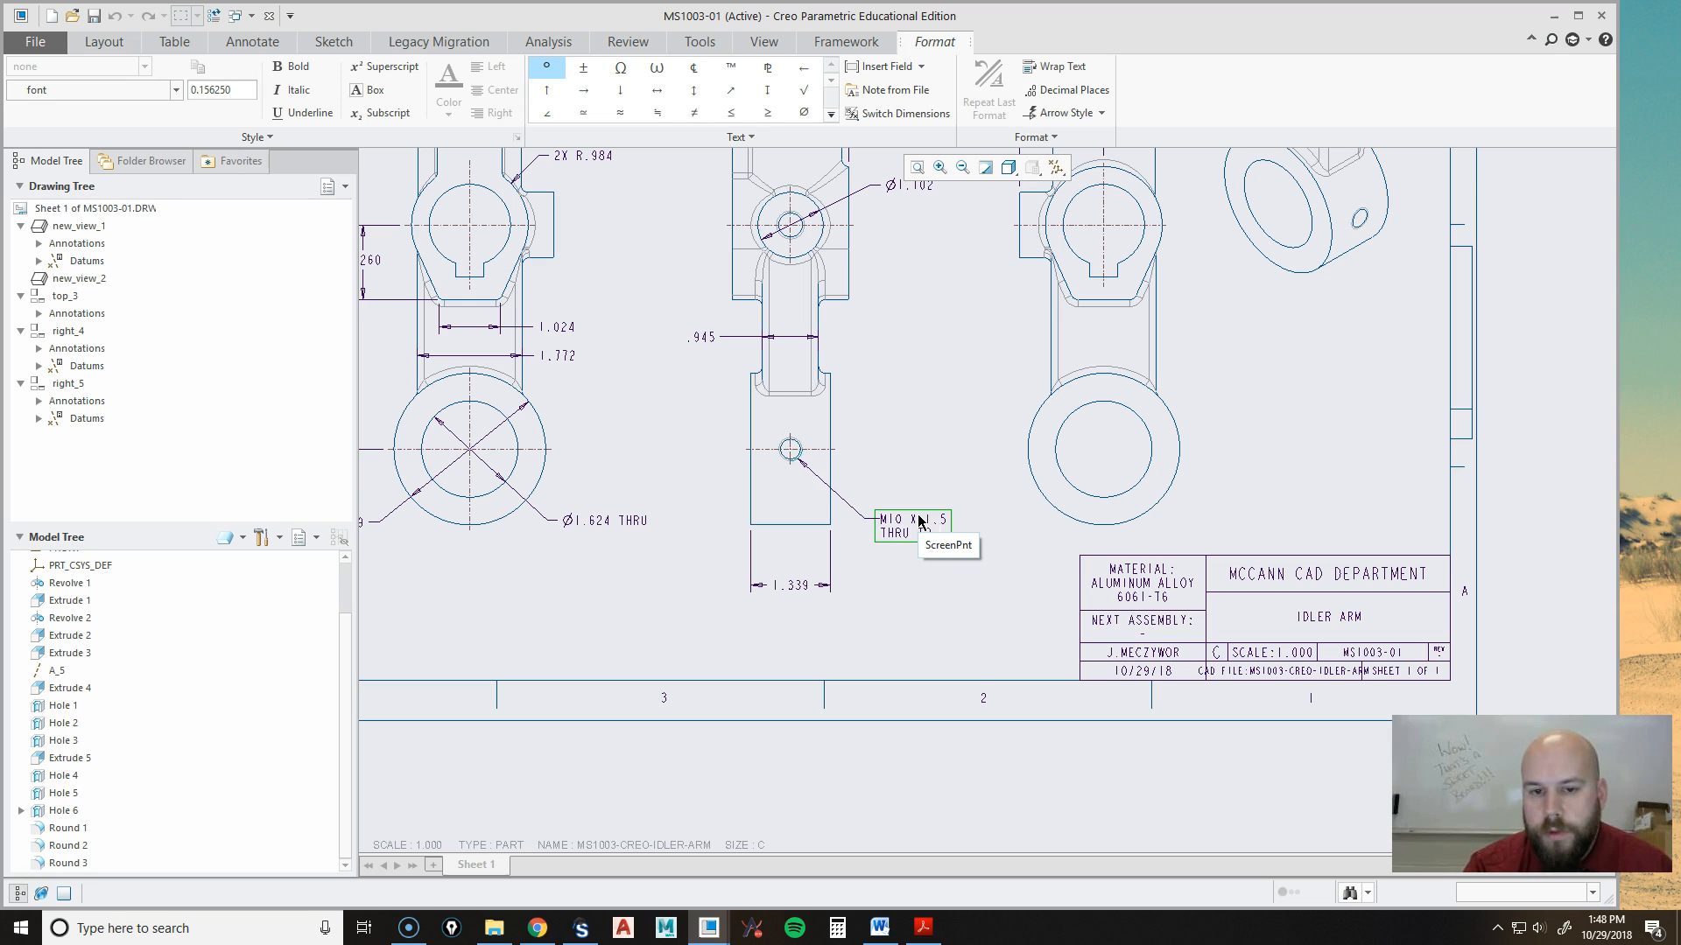
{"action": "left_click", "coordinate": [932, 431]}
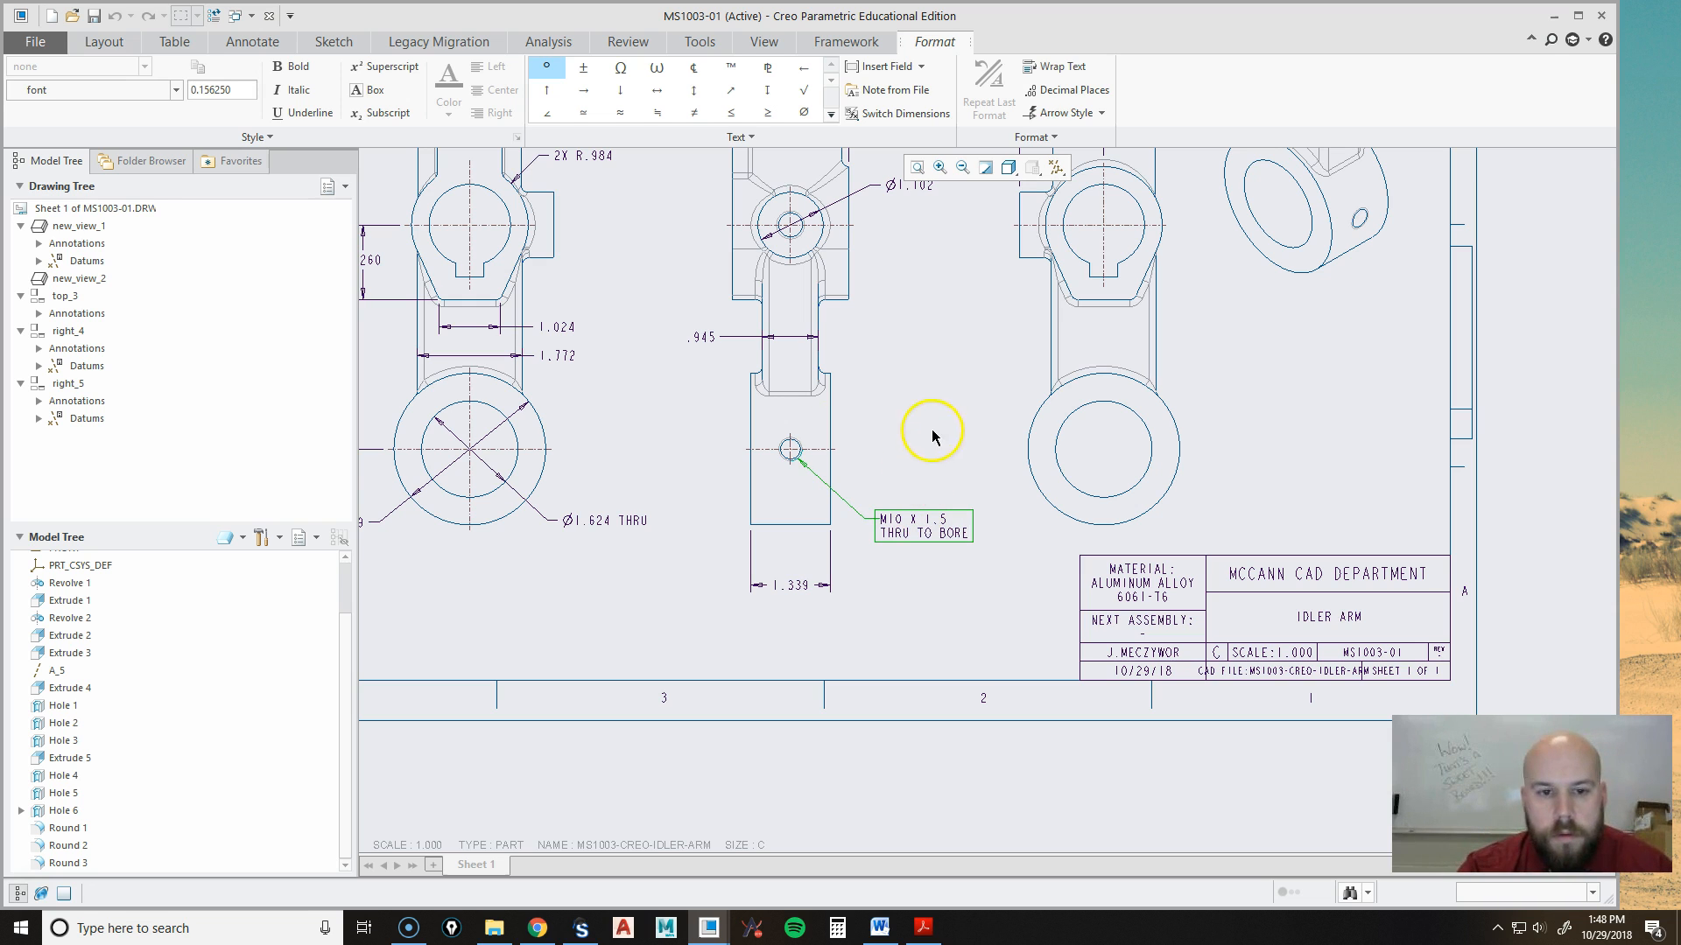
Shift the arrow of the M10 X 1.5 note slightly along the threaded hole's circle so the leader points toward the hole's center.
{"action": "middle_click_drag", "start_coordinate": [906, 385], "coordinate": [991, 415]}
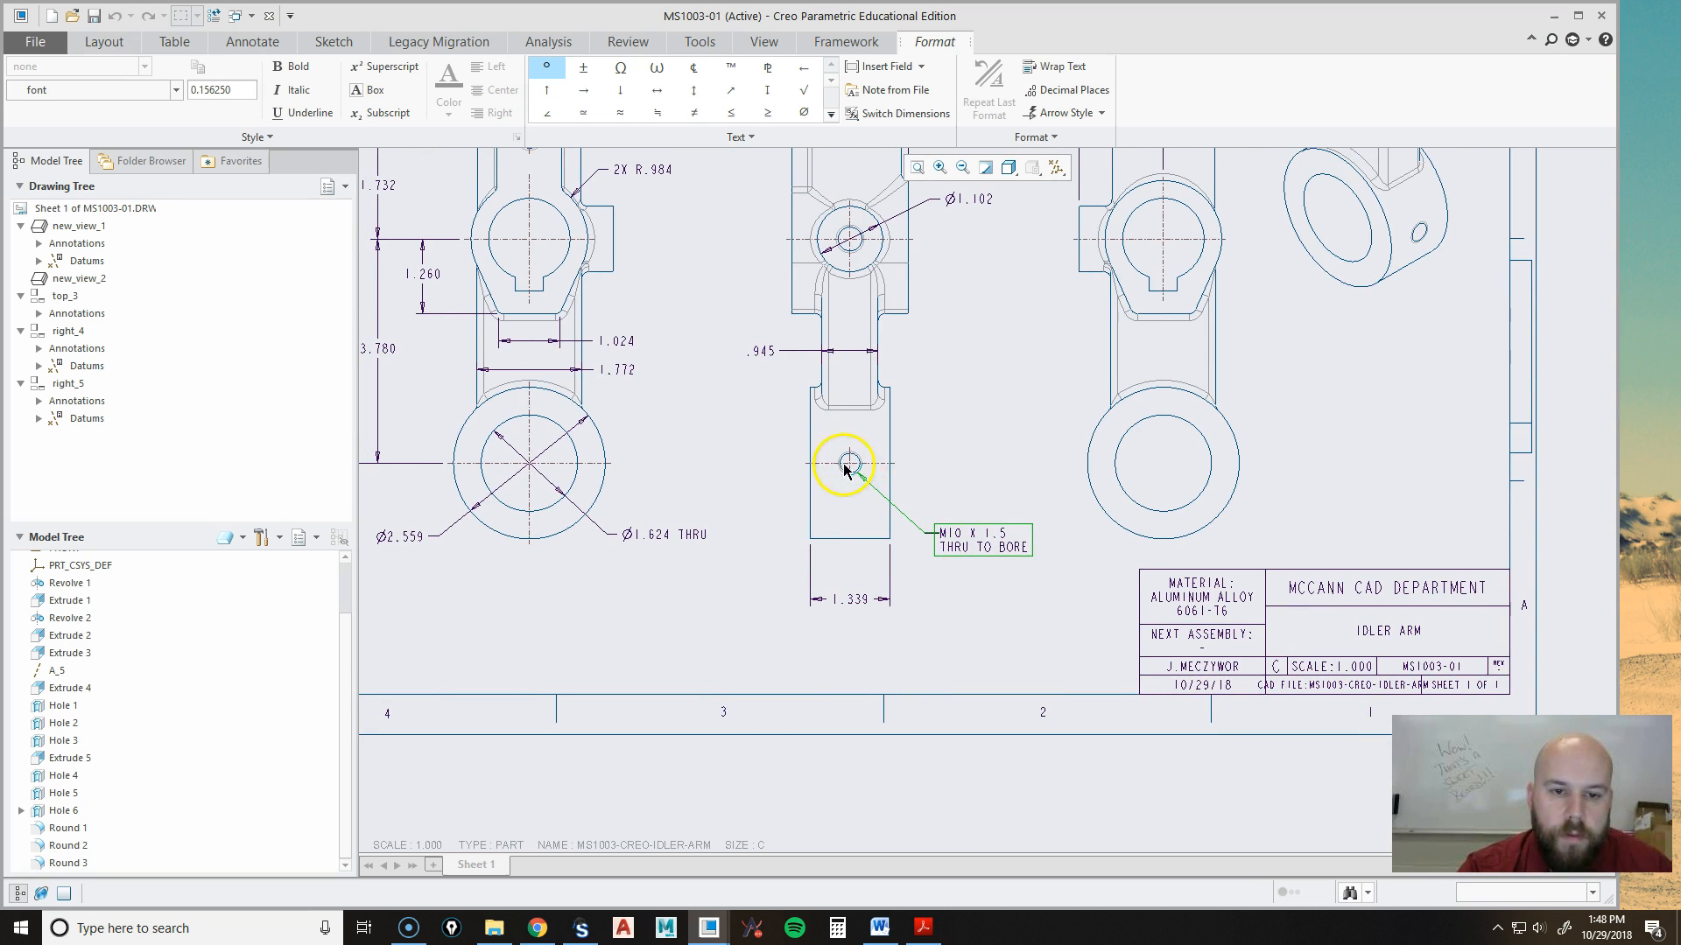
{"action": "scroll", "coordinate": [1011, 503], "scroll_direction": "up", "scroll_amount": 2}
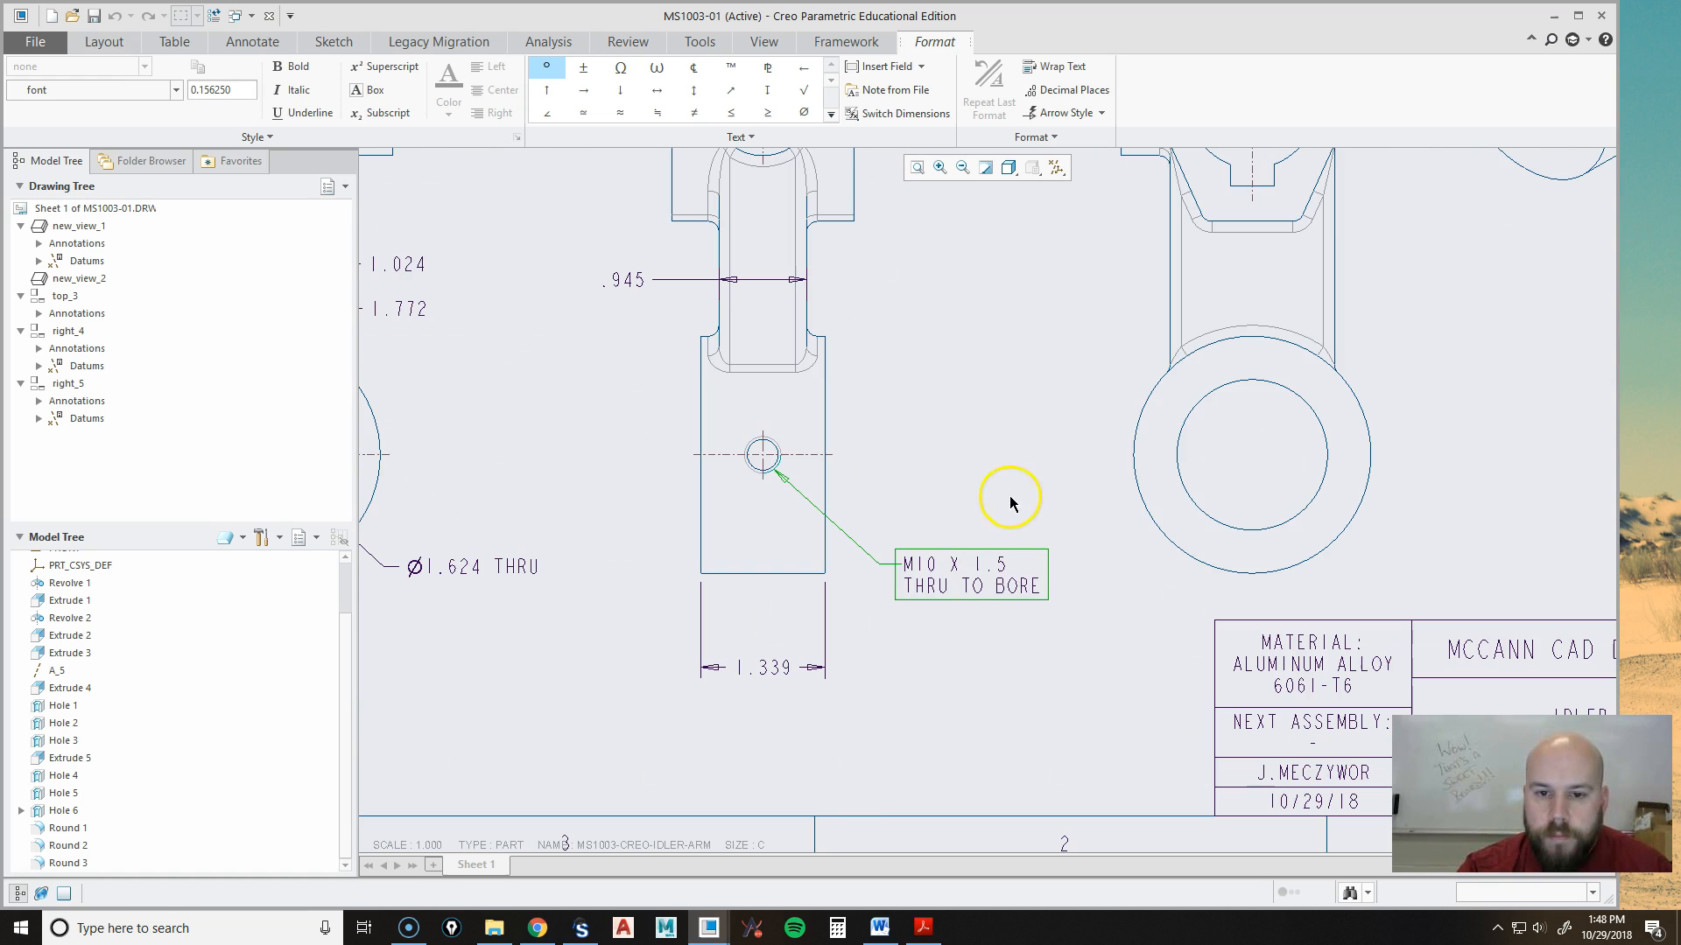
{"action": "left_click", "coordinate": [1043, 470]}
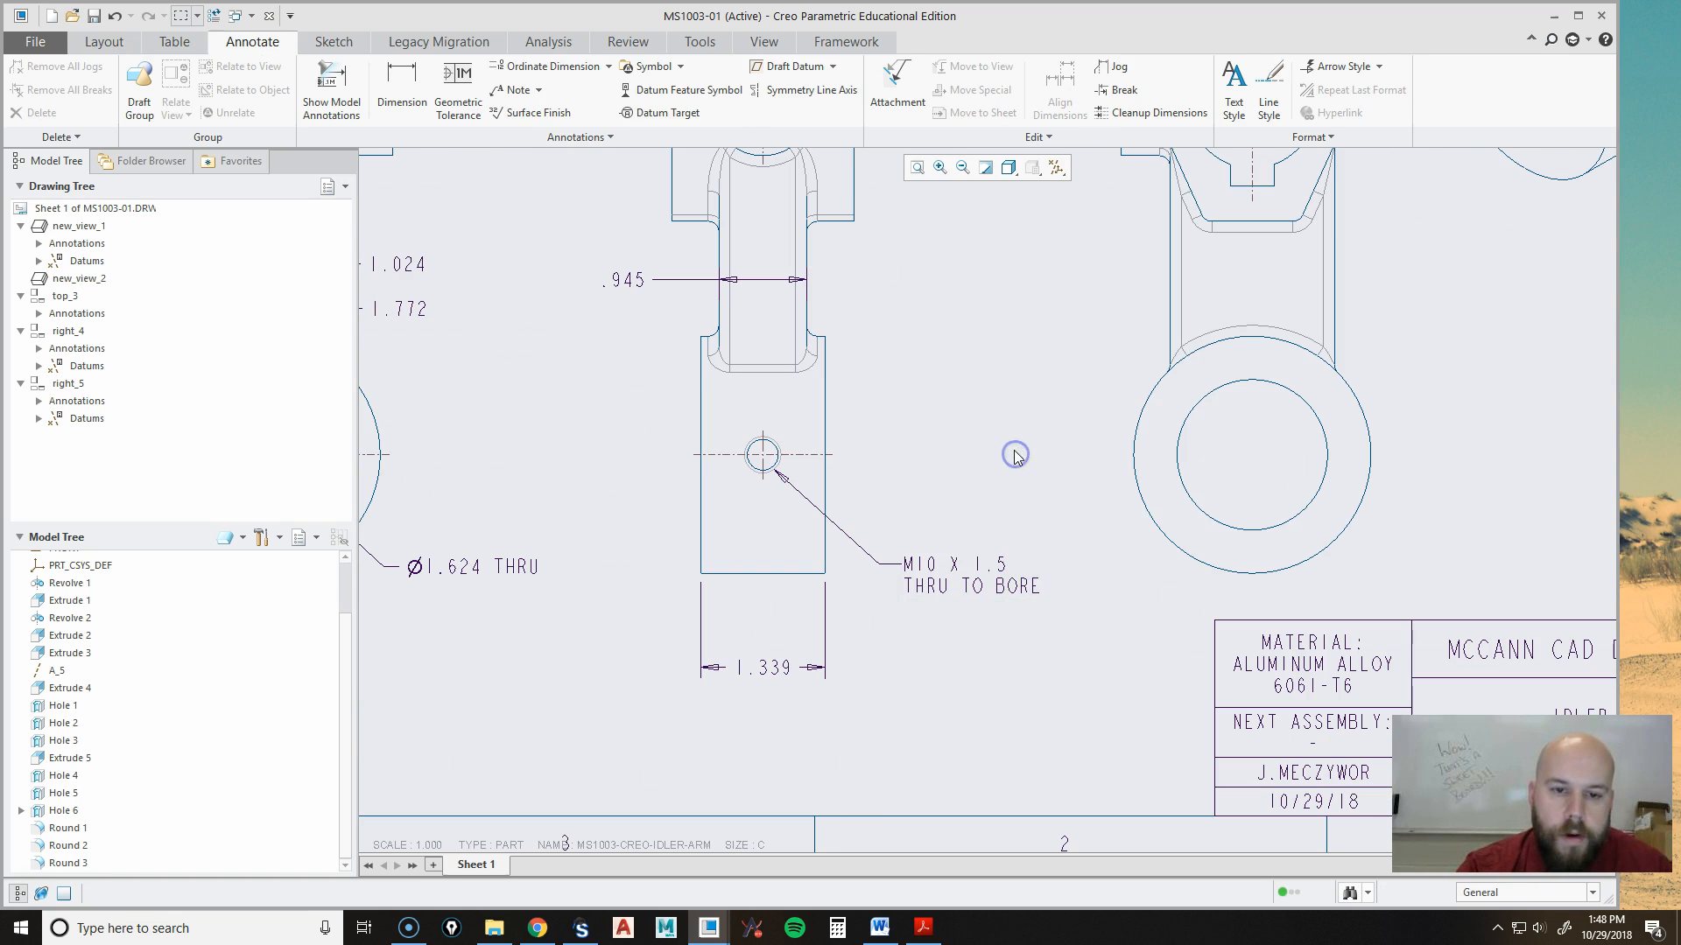
{"action": "middle_click_drag", "start_coordinate": [1019, 705], "coordinate": [1077, 724]}
{"action": "scroll", "coordinate": [832, 507], "scroll_direction": "up", "scroll_amount": 5}
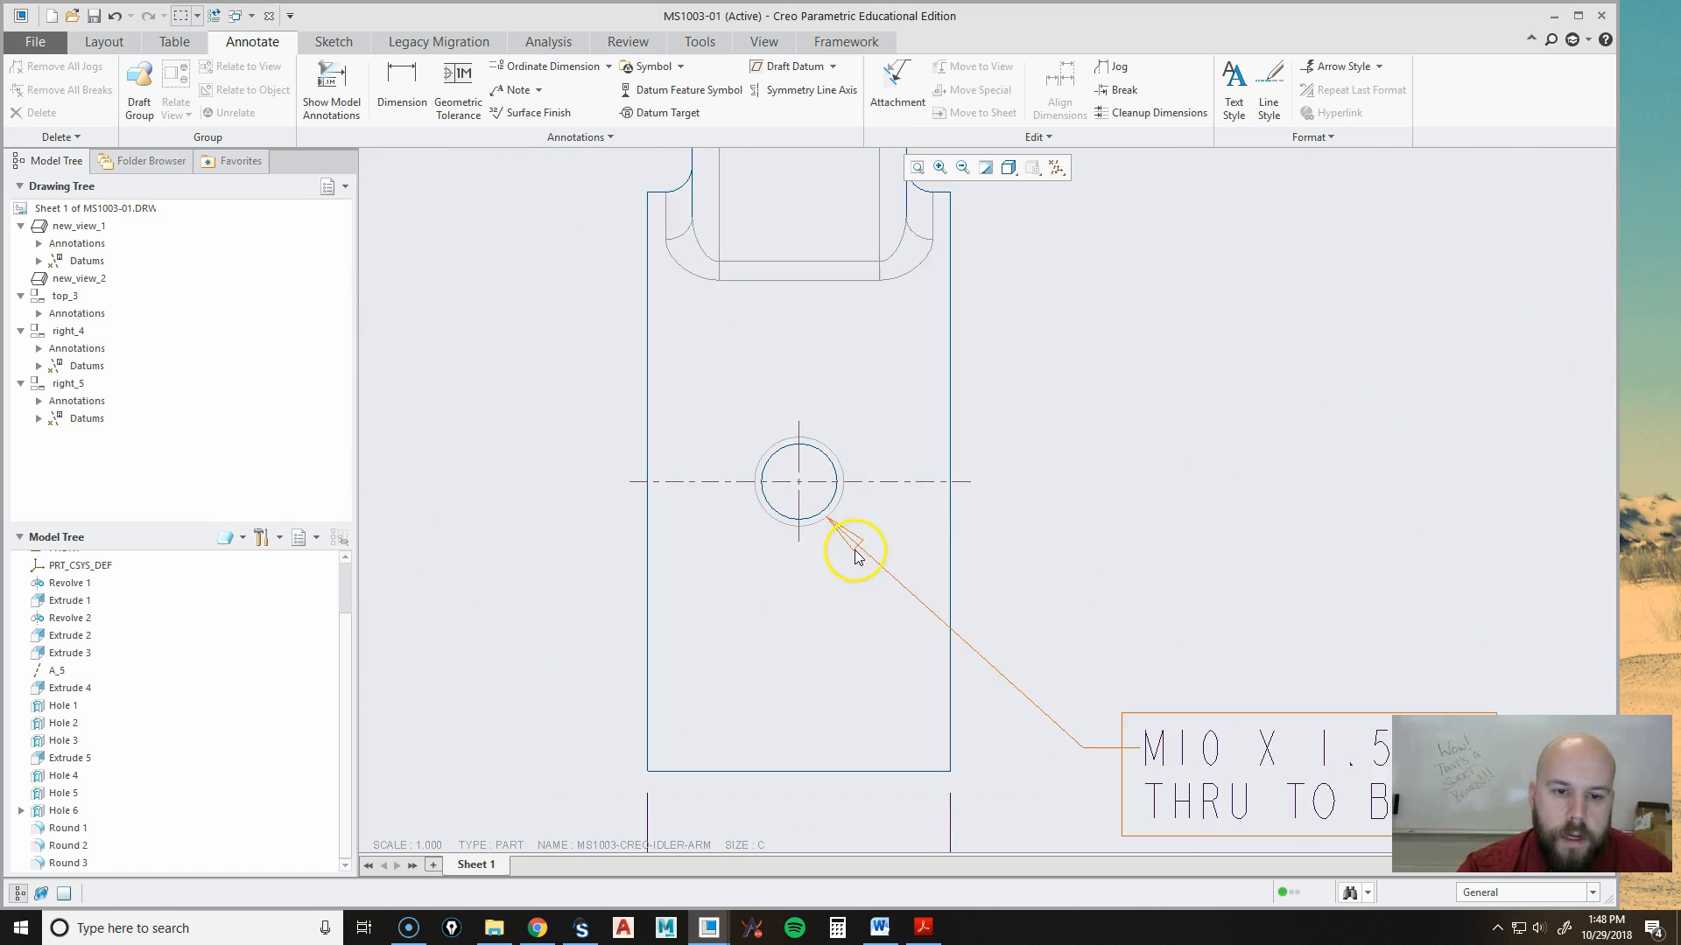
{"action": "left_click", "coordinate": [856, 533]}
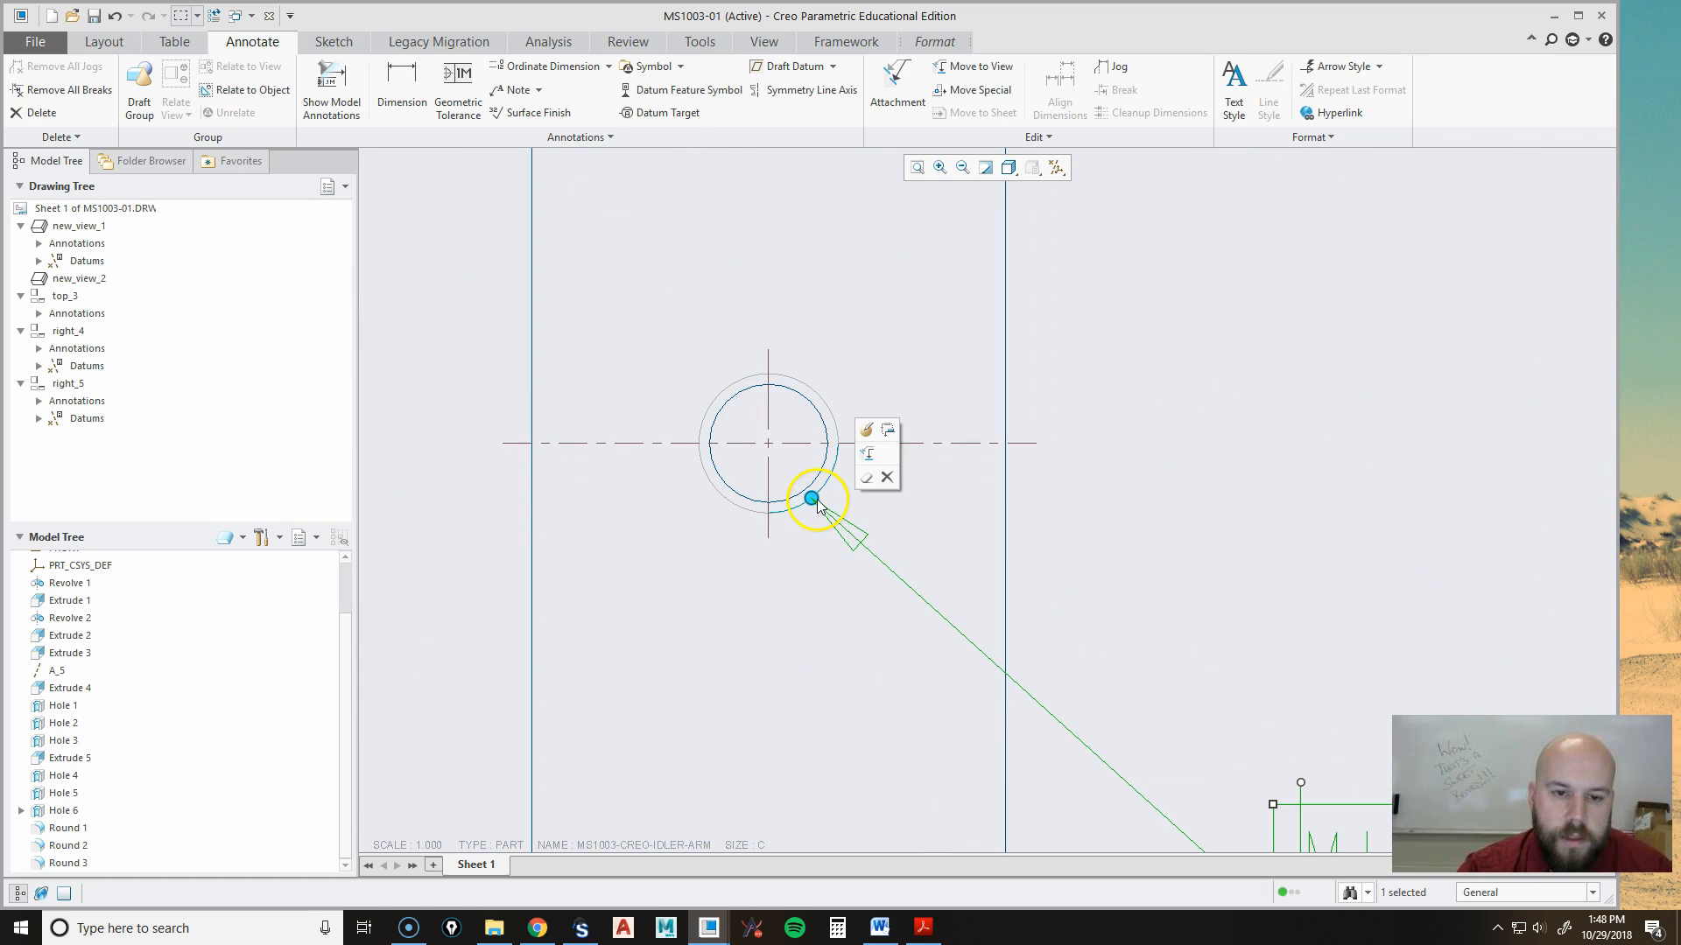
{"action": "left_click_drag", "start_coordinate": [812, 500], "coordinate": [818, 506]}
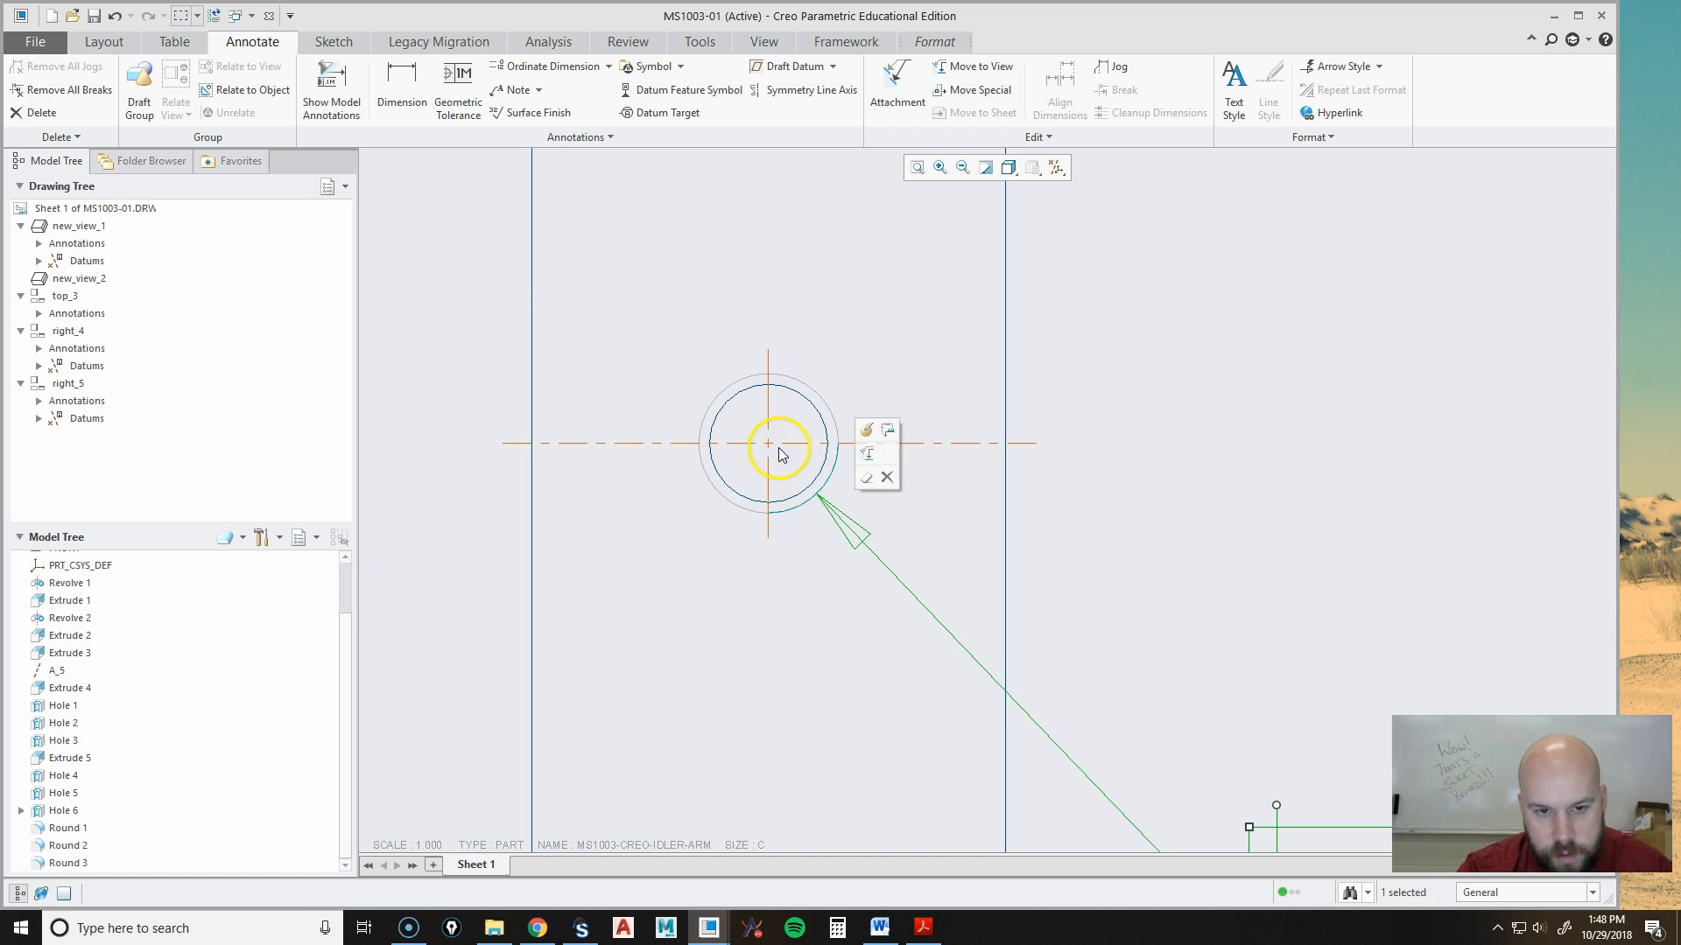
{"action": "scroll", "coordinate": [770, 450], "scroll_direction": "down", "scroll_amount": 4}
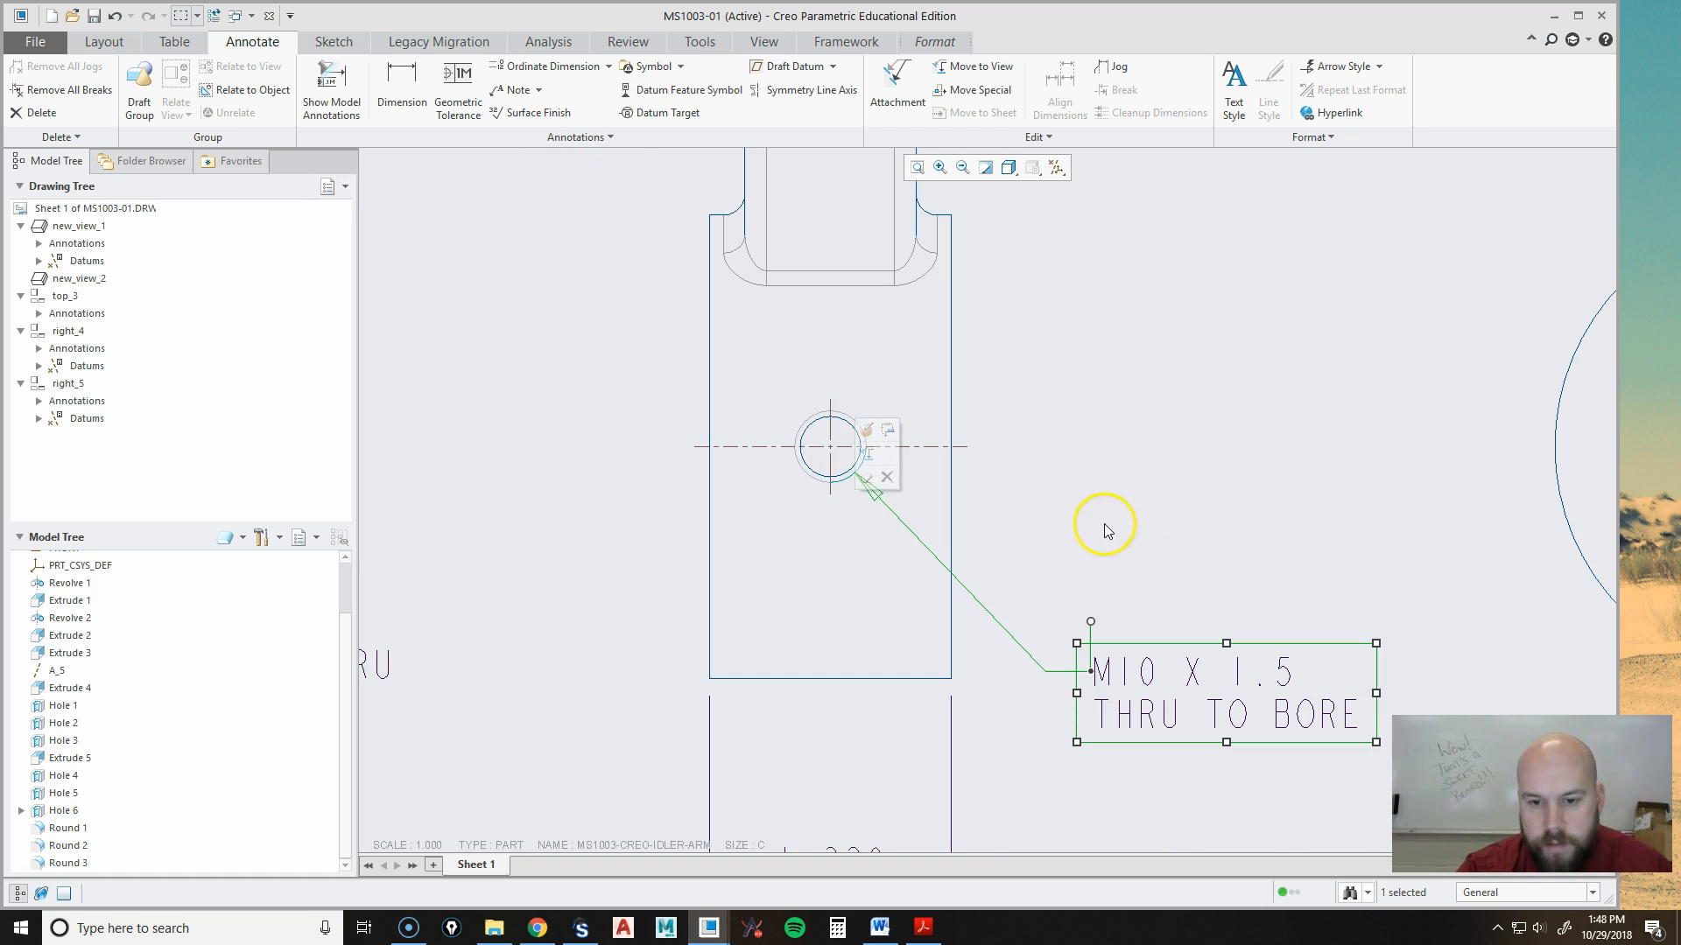
{"action": "left_click", "coordinate": [1160, 503]}
{"action": "middle_click_drag", "start_coordinate": [1268, 505], "coordinate": [934, 325]}
{"action": "scroll", "coordinate": [1082, 637], "scroll_direction": "down", "scroll_amount": 4}
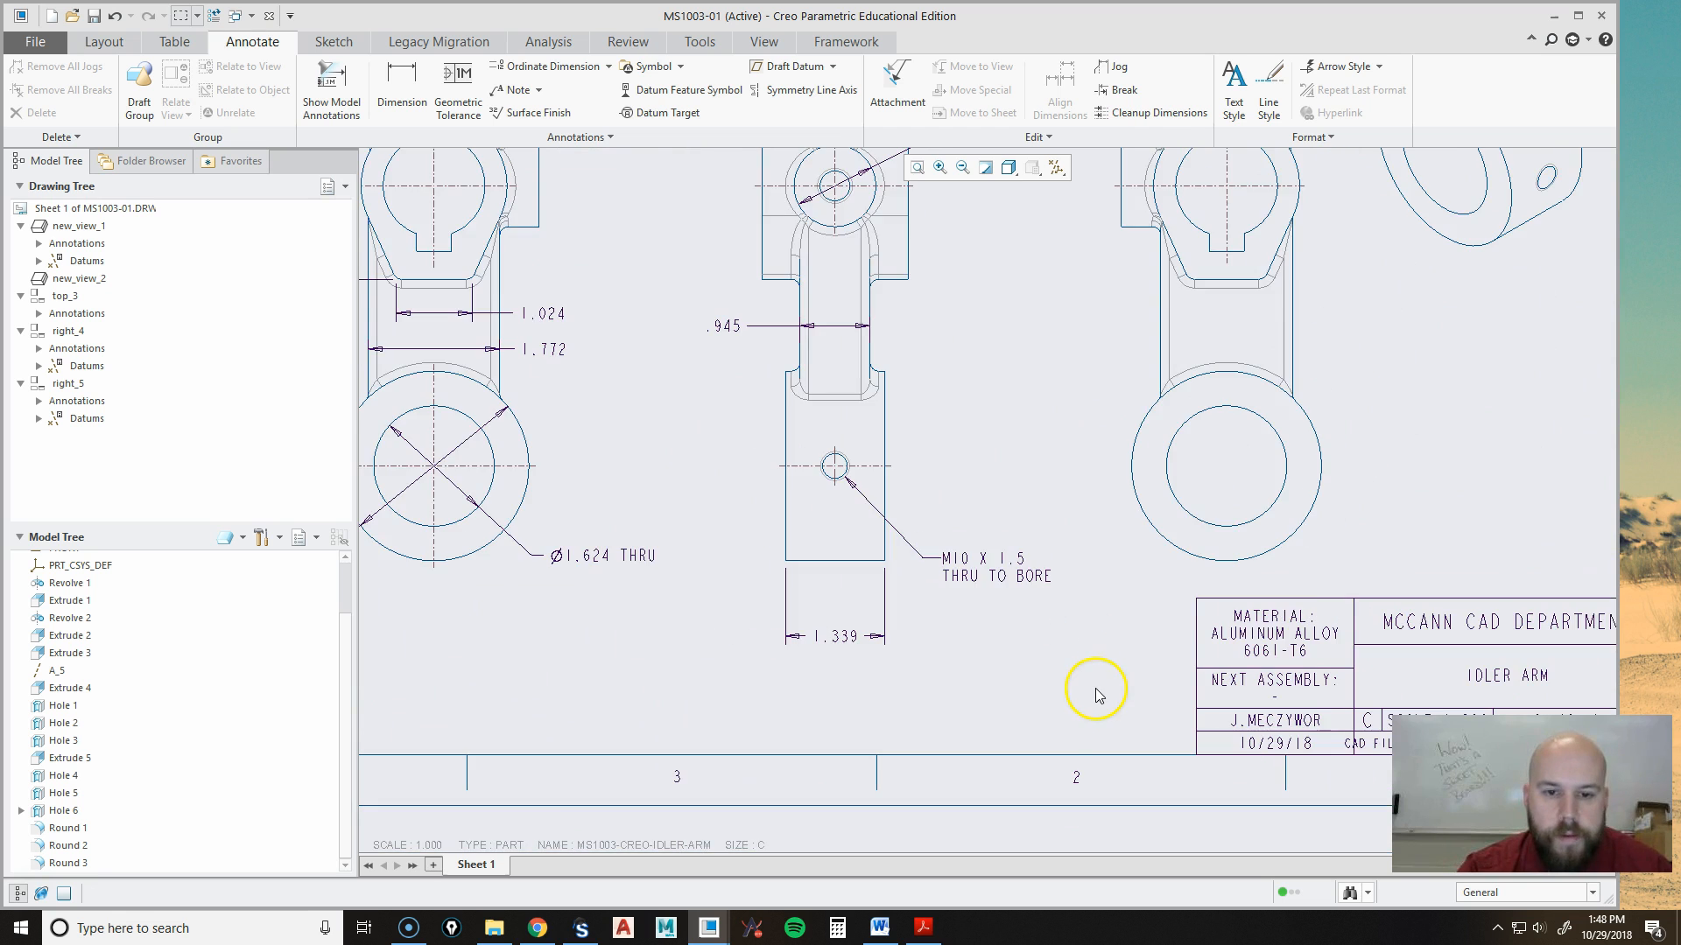
{"action": "scroll", "coordinate": [1096, 696], "scroll_direction": "down", "scroll_amount": 3}
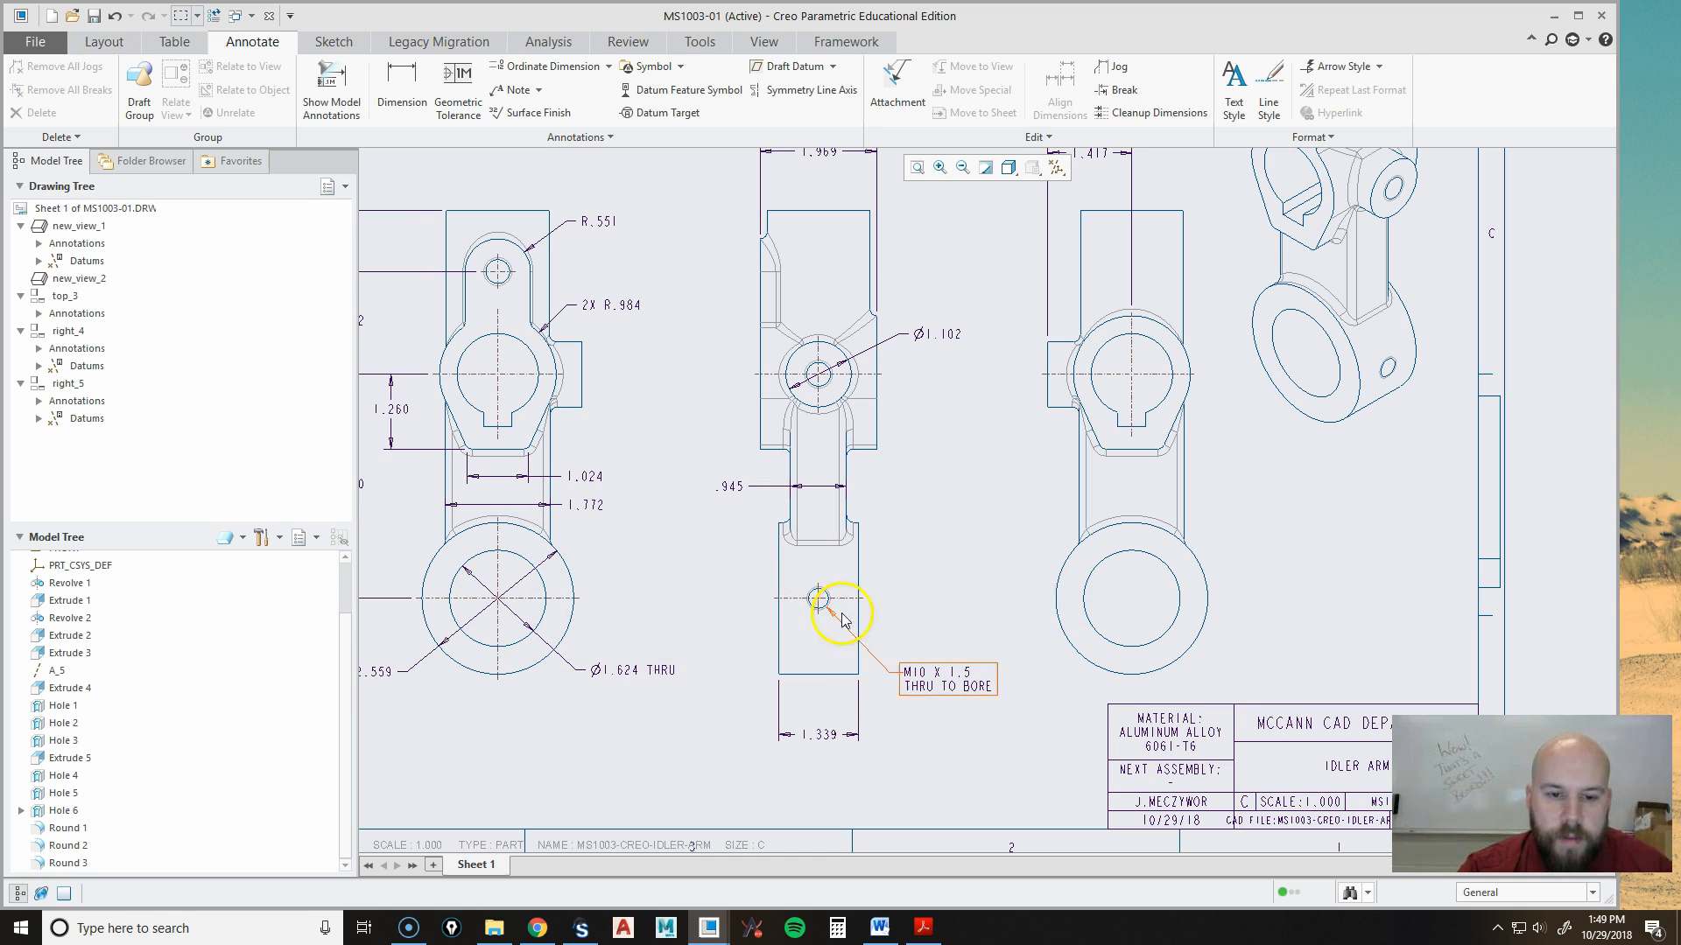
{"action": "scroll", "coordinate": [968, 630], "scroll_direction": "up", "scroll_amount": 1}
{"action": "scroll", "coordinate": [927, 535], "scroll_direction": "down", "scroll_amount": 1}
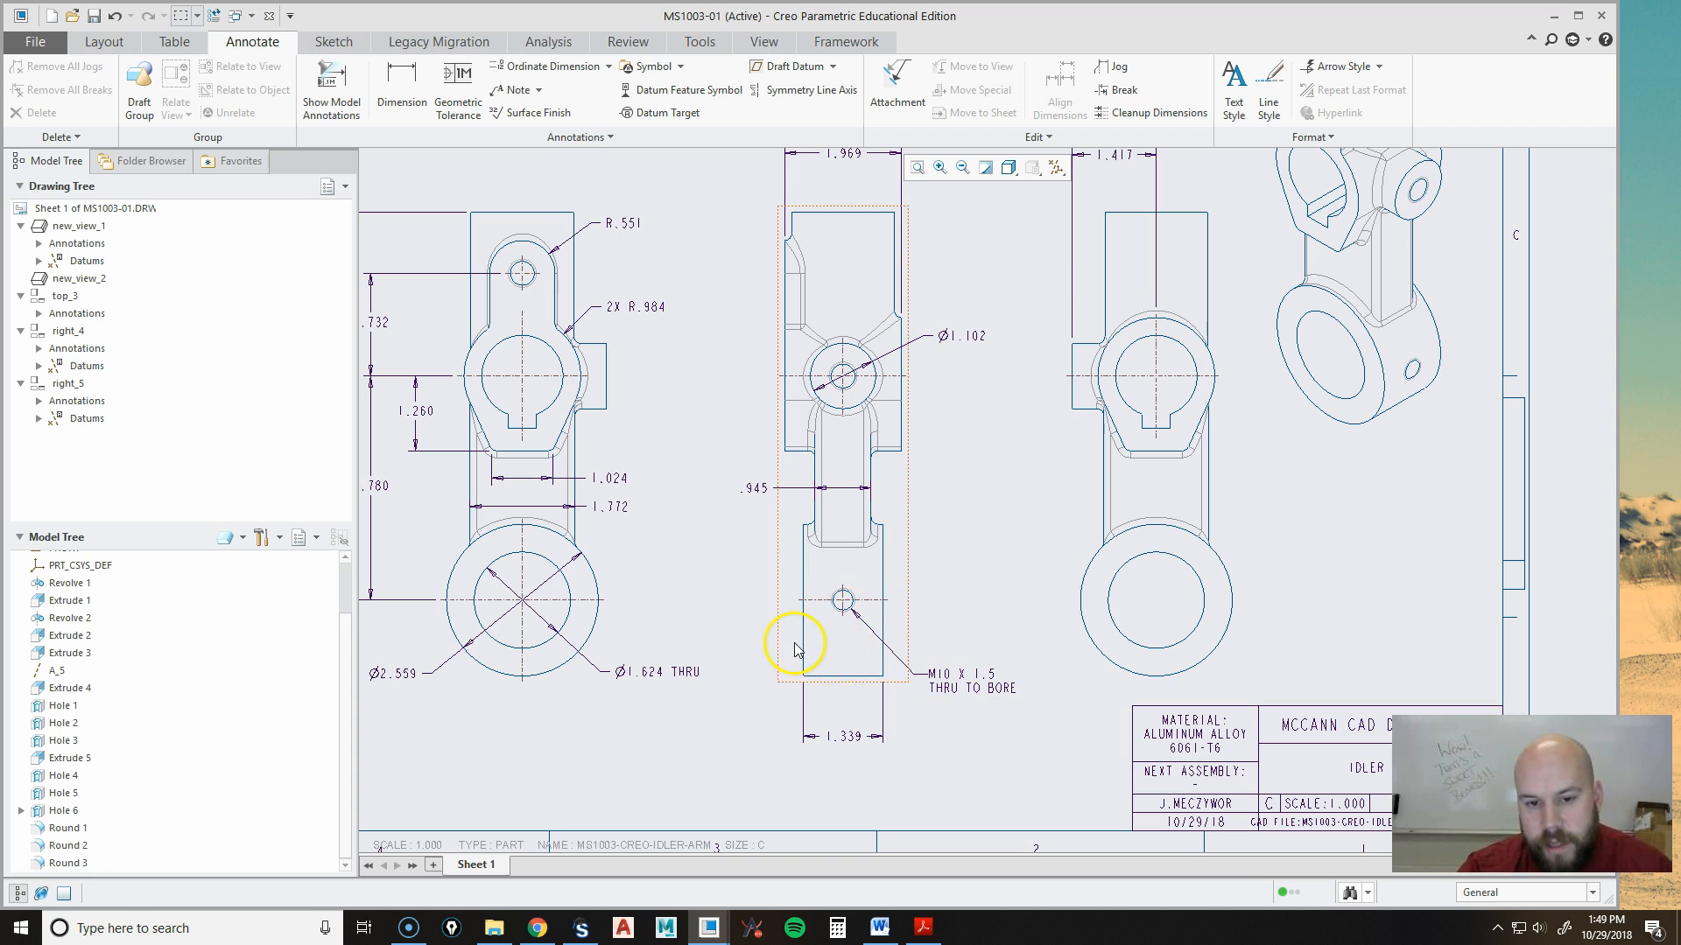
{"action": "left_click", "coordinate": [331, 86]}
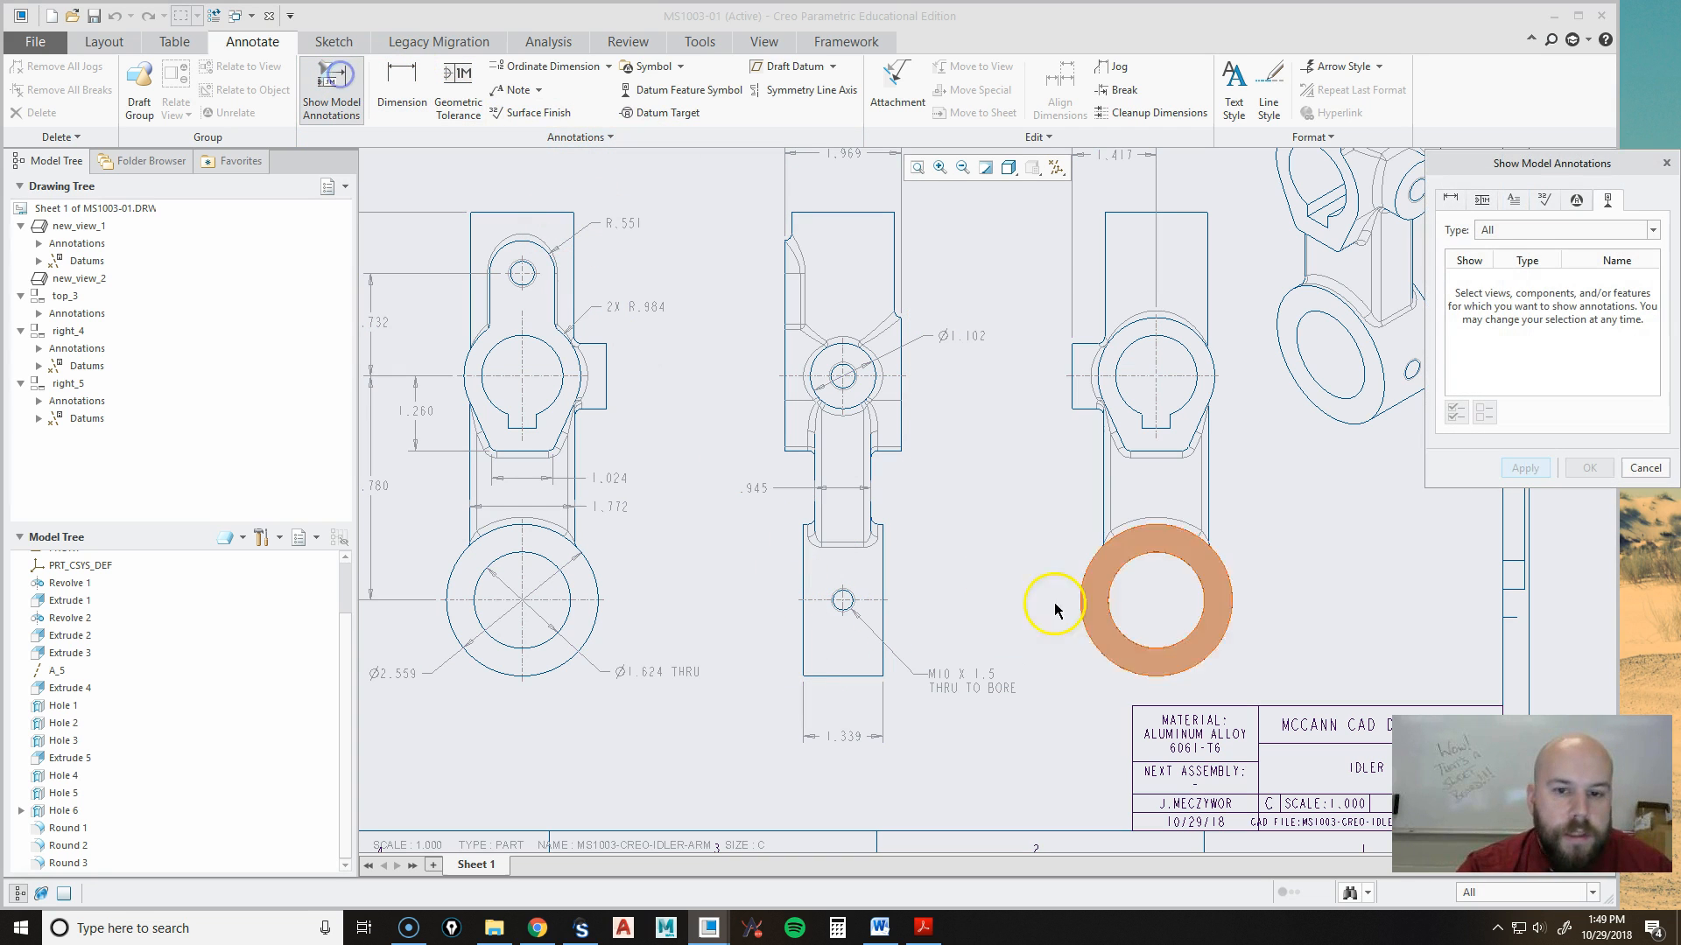
{"action": "left_click", "coordinate": [1644, 468]}
Open the idler arm part, review the definition of the threaded hole in the lower boss, and return to the drawing.
{"action": "scroll", "coordinate": [114, 573], "scroll_direction": "up", "scroll_amount": 3}
{"action": "right_click", "coordinate": [97, 560]}
{"action": "left_click", "coordinate": [127, 576]}
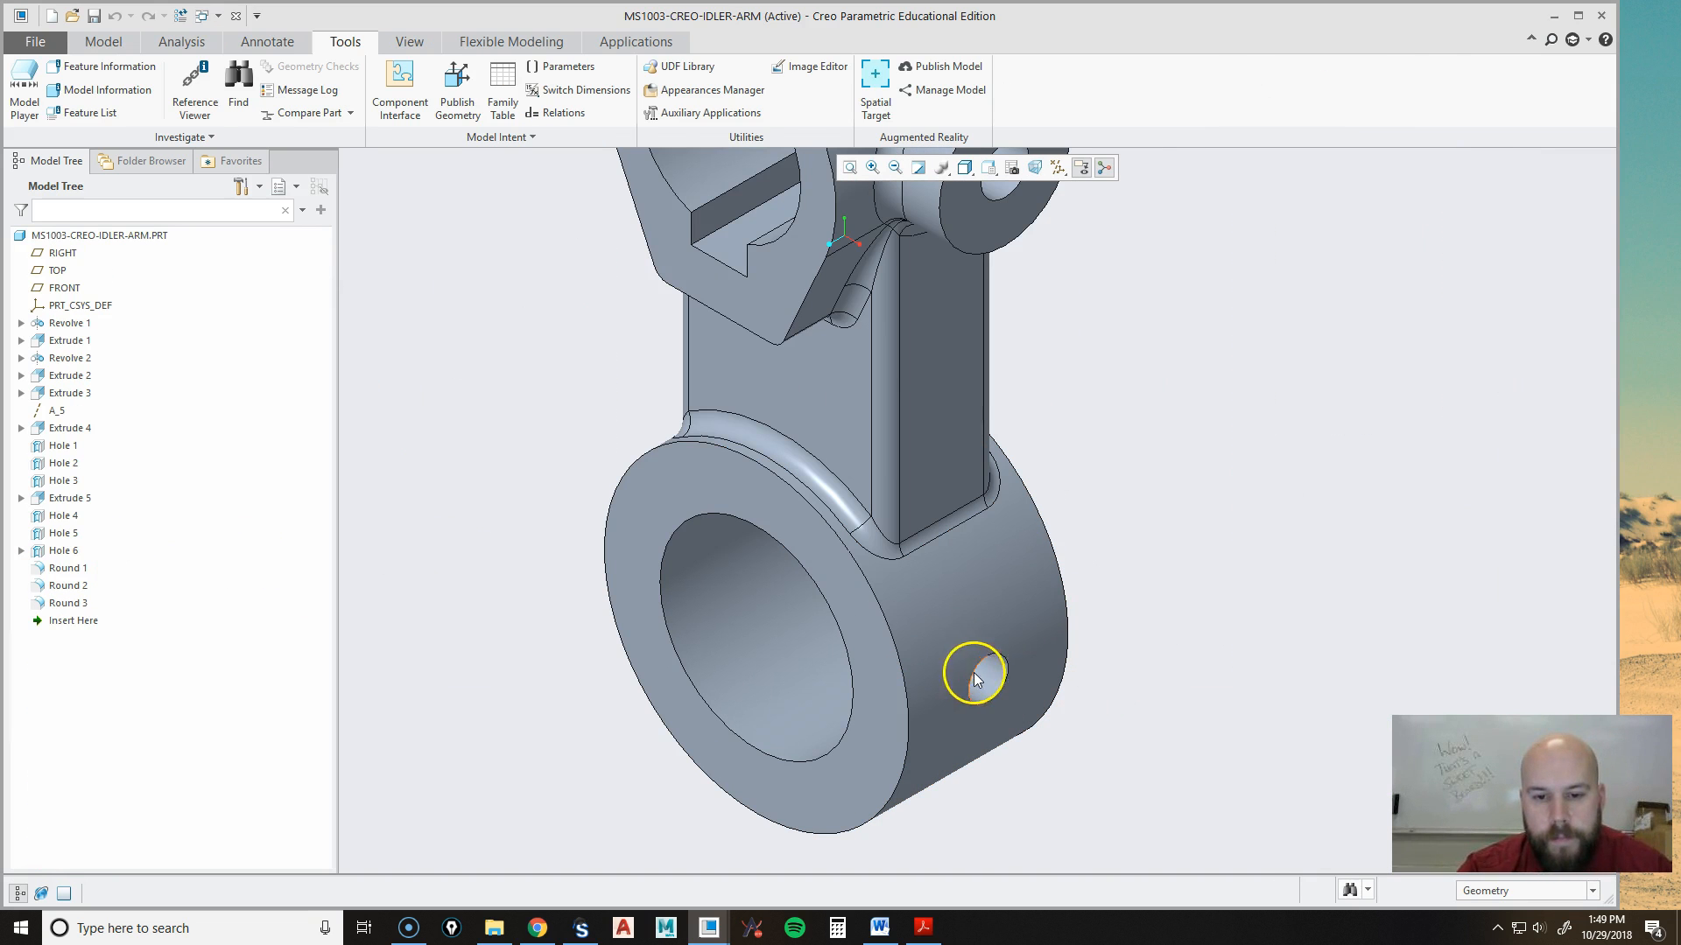
{"action": "left_click", "coordinate": [999, 677]}
{"action": "right_click", "coordinate": [989, 679]}
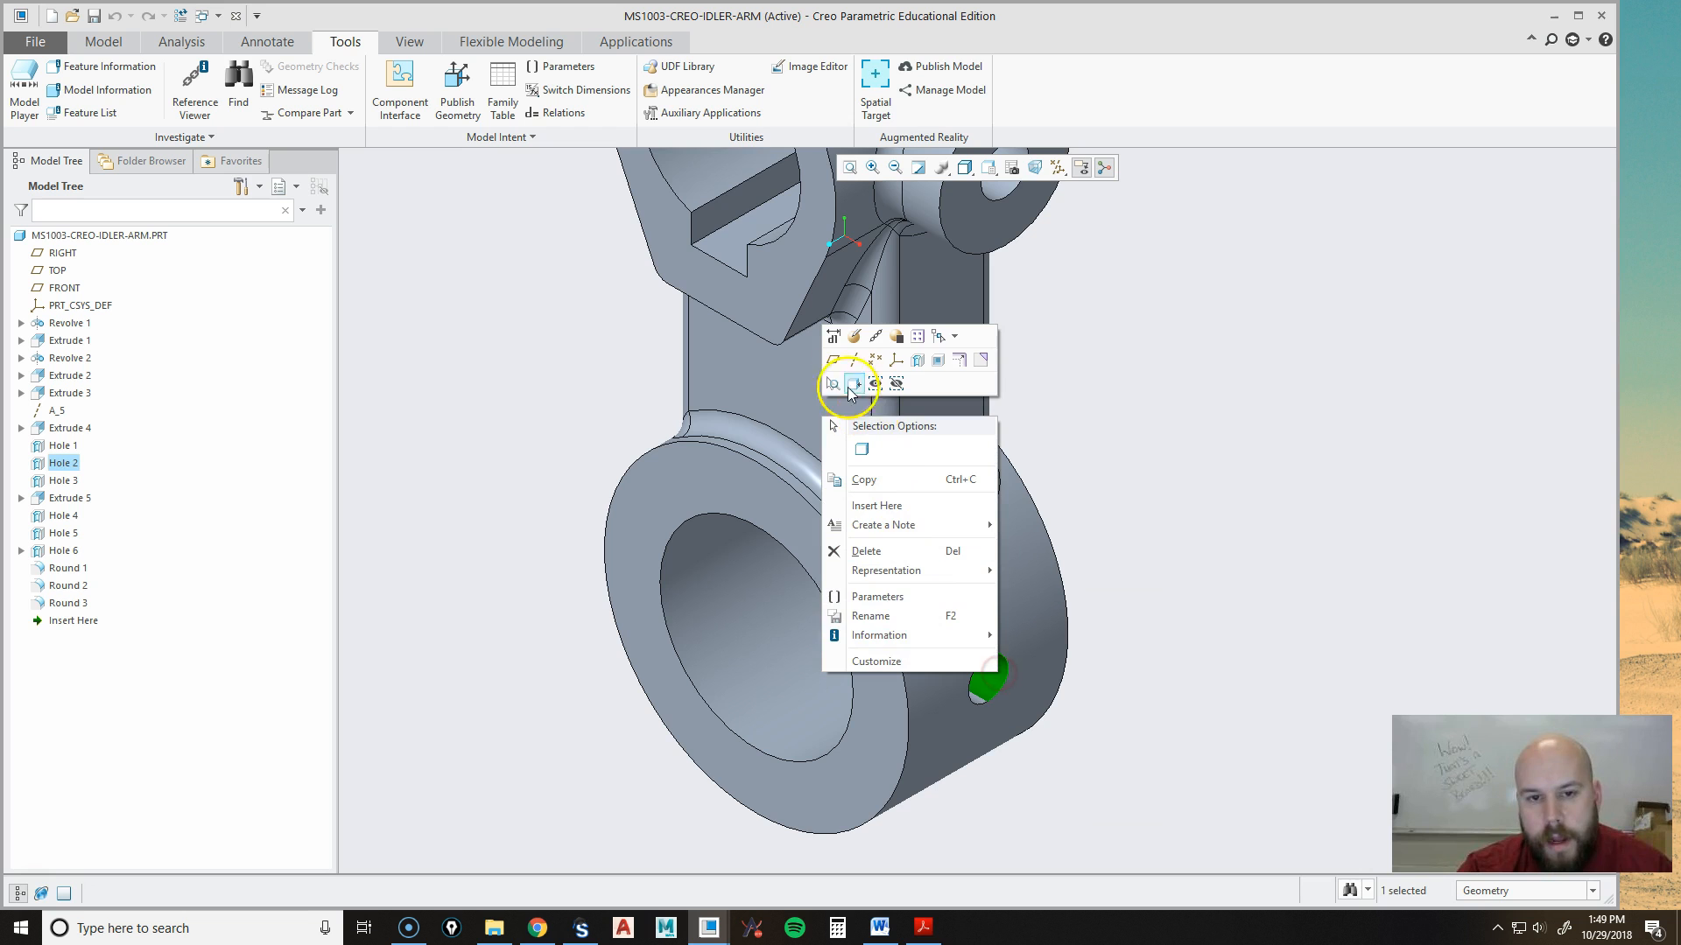
{"action": "left_click", "coordinate": [855, 337]}
{"action": "middle_click_drag", "start_coordinate": [1171, 731], "coordinate": [1110, 769]}
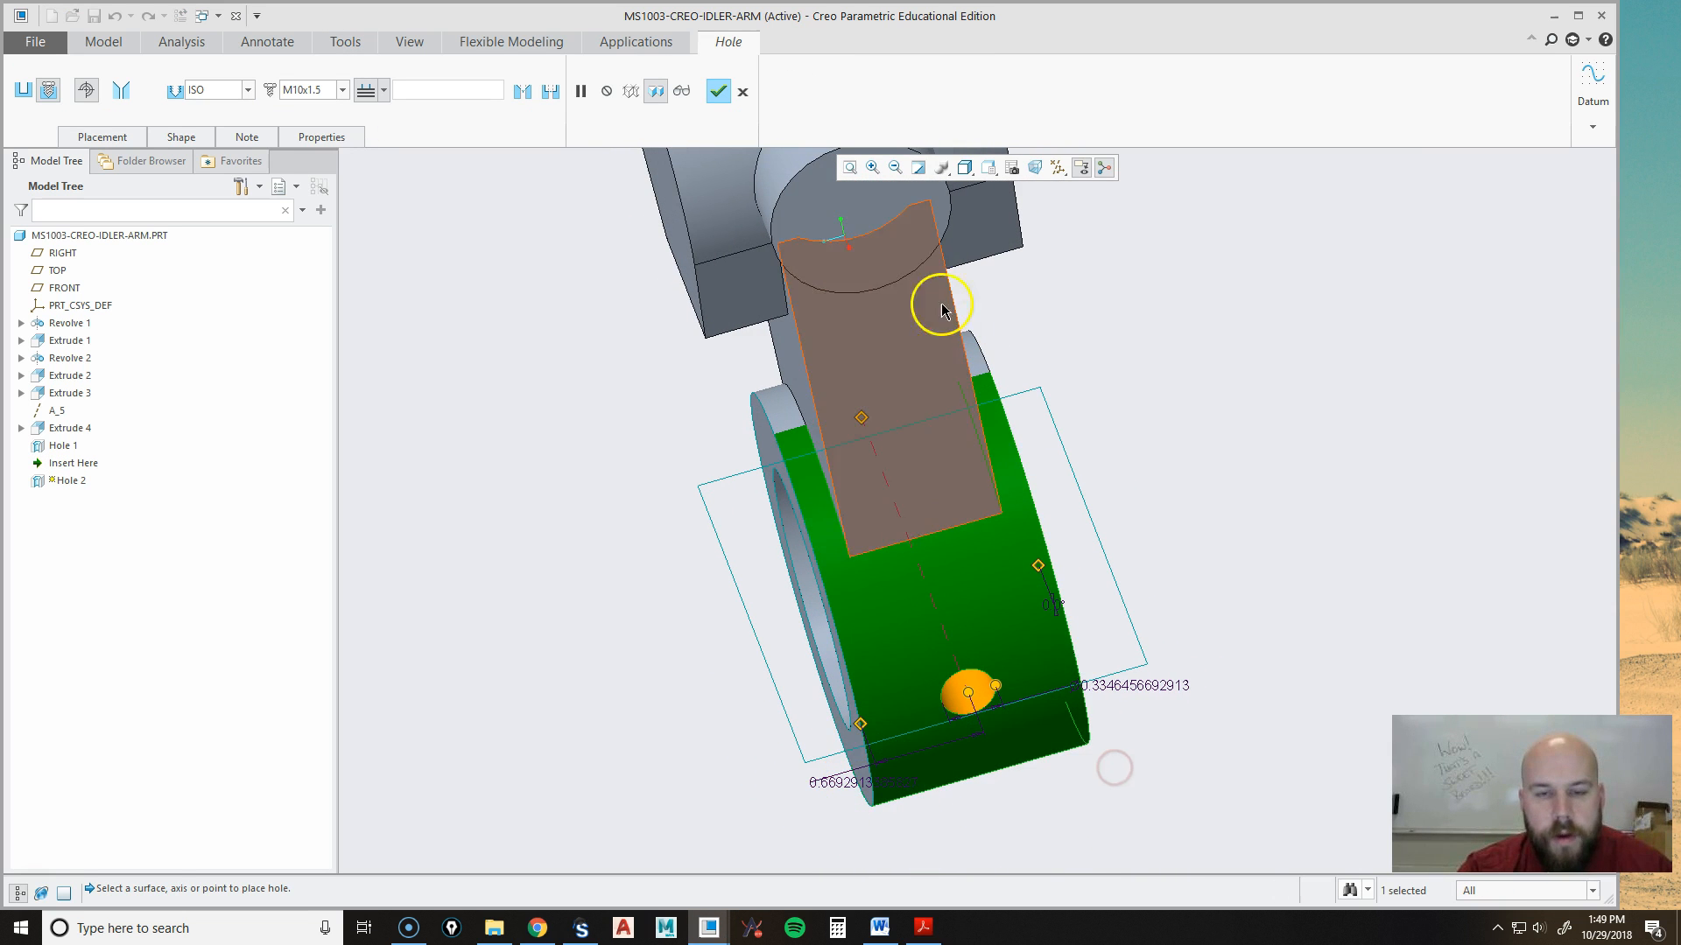
{"action": "left_click", "coordinate": [716, 93]}
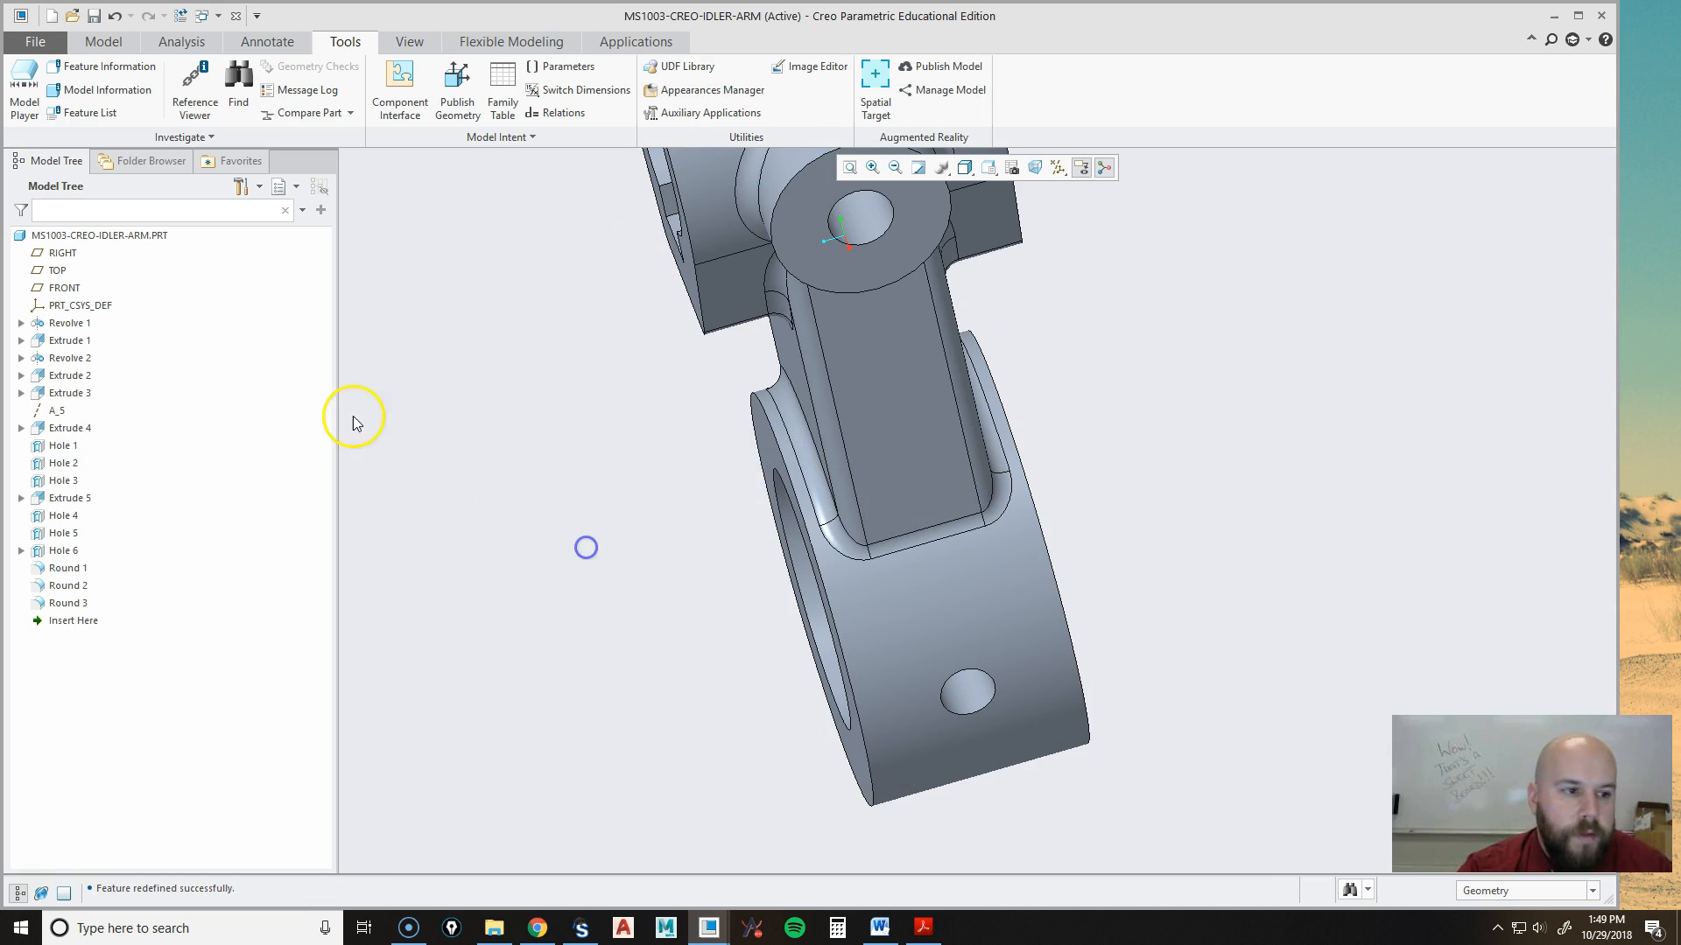
{"action": "left_click", "coordinate": [236, 16]}
{"action": "scroll", "coordinate": [1019, 679], "scroll_direction": "up", "scroll_amount": 3}
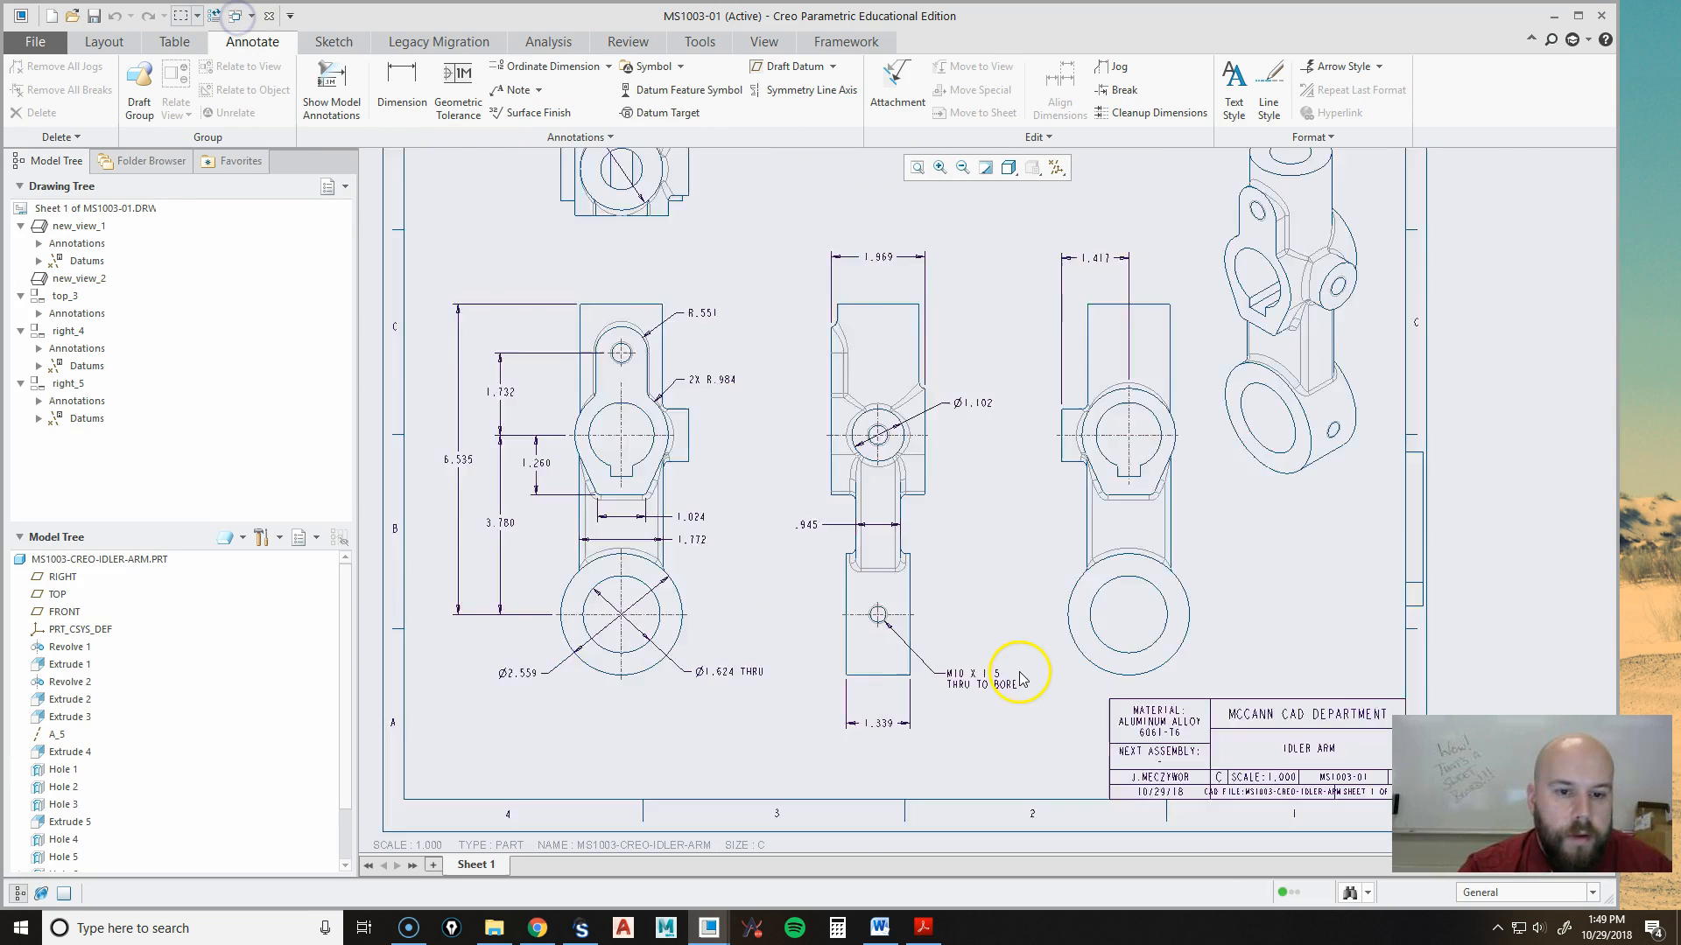
{"action": "middle_click_drag", "start_coordinate": [992, 576], "coordinate": [1010, 618]}
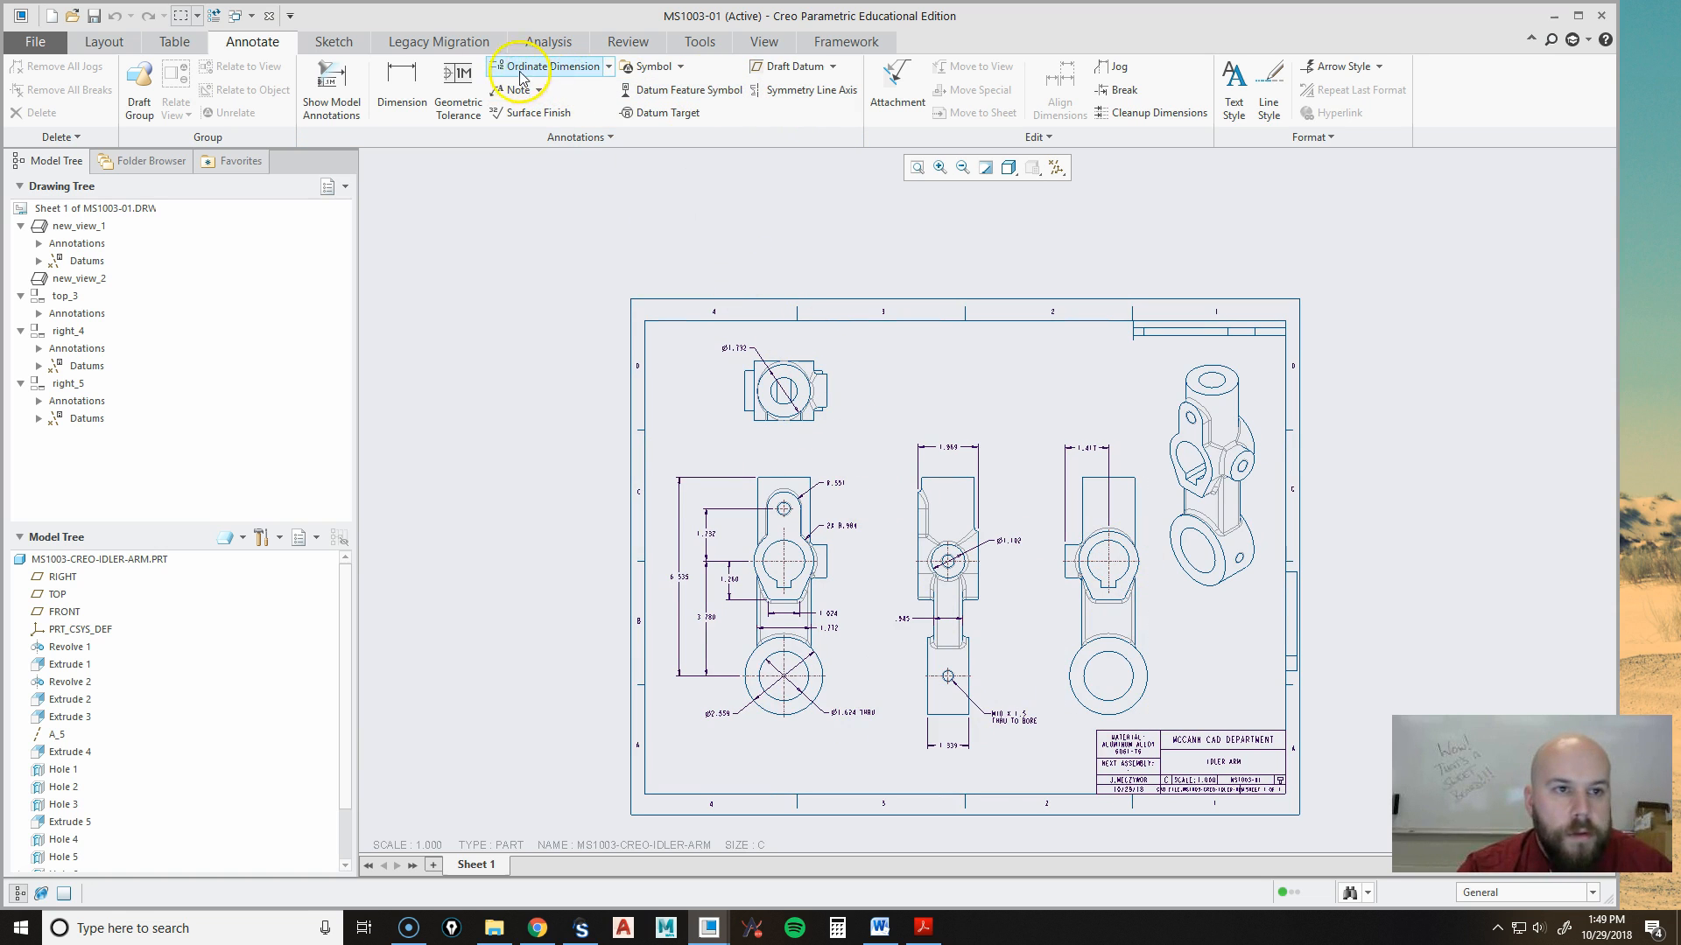
{"action": "left_click", "coordinate": [330, 85]}
{"action": "left_click", "coordinate": [1450, 200]}
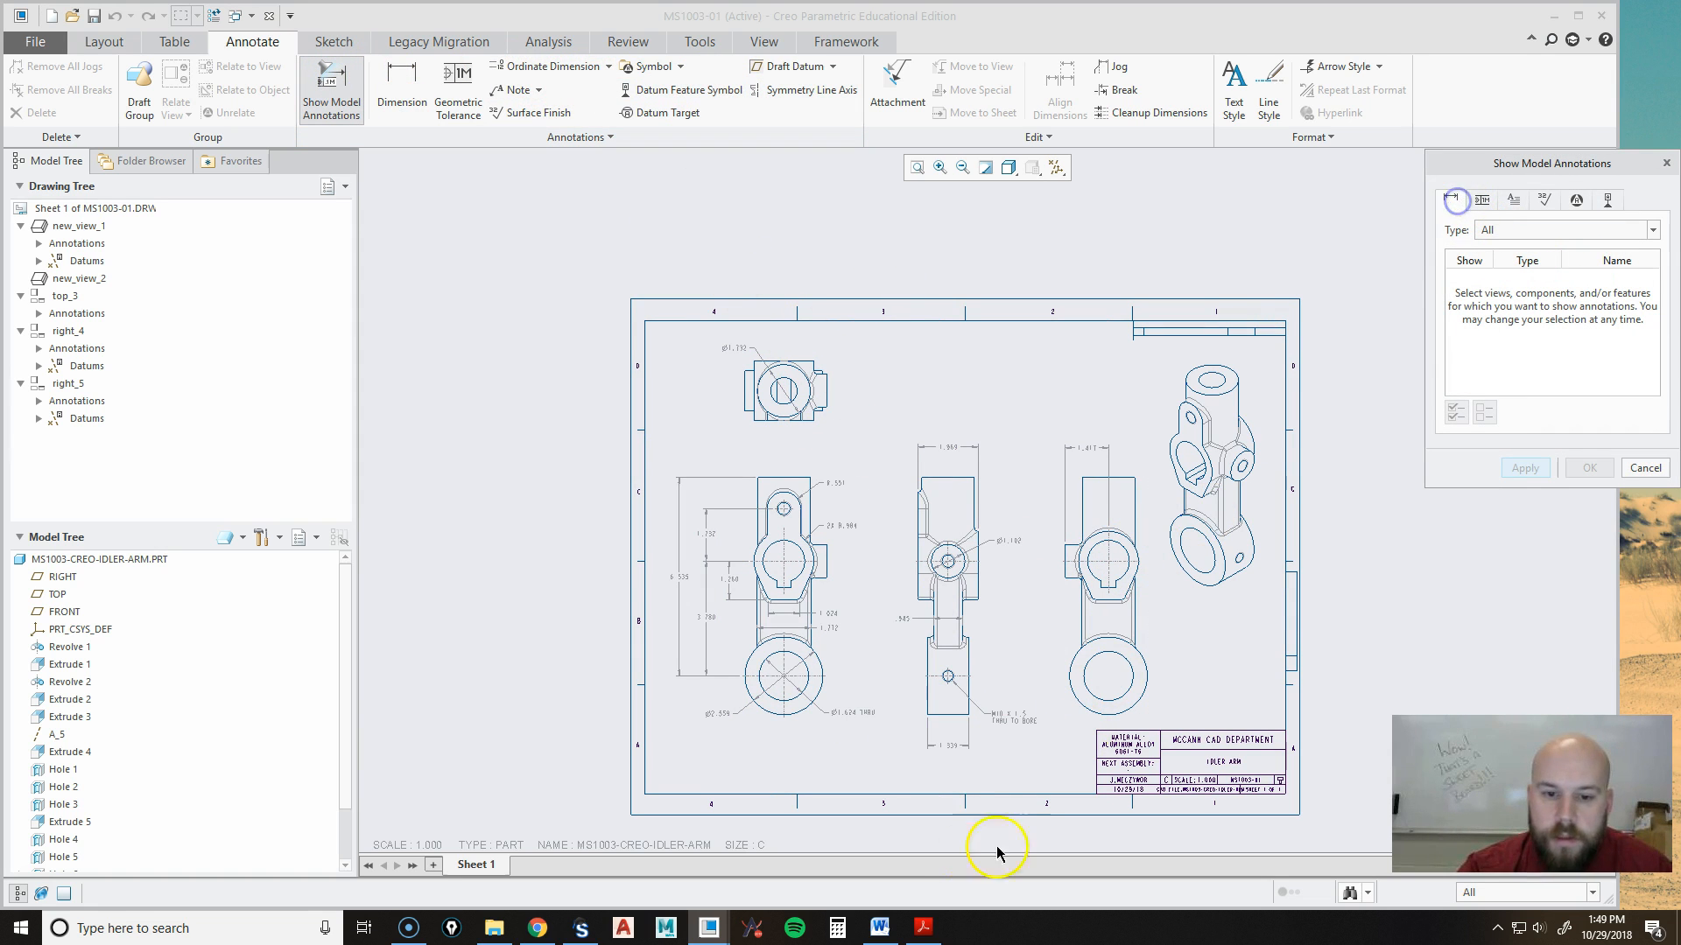
{"action": "left_click", "coordinate": [62, 787]}
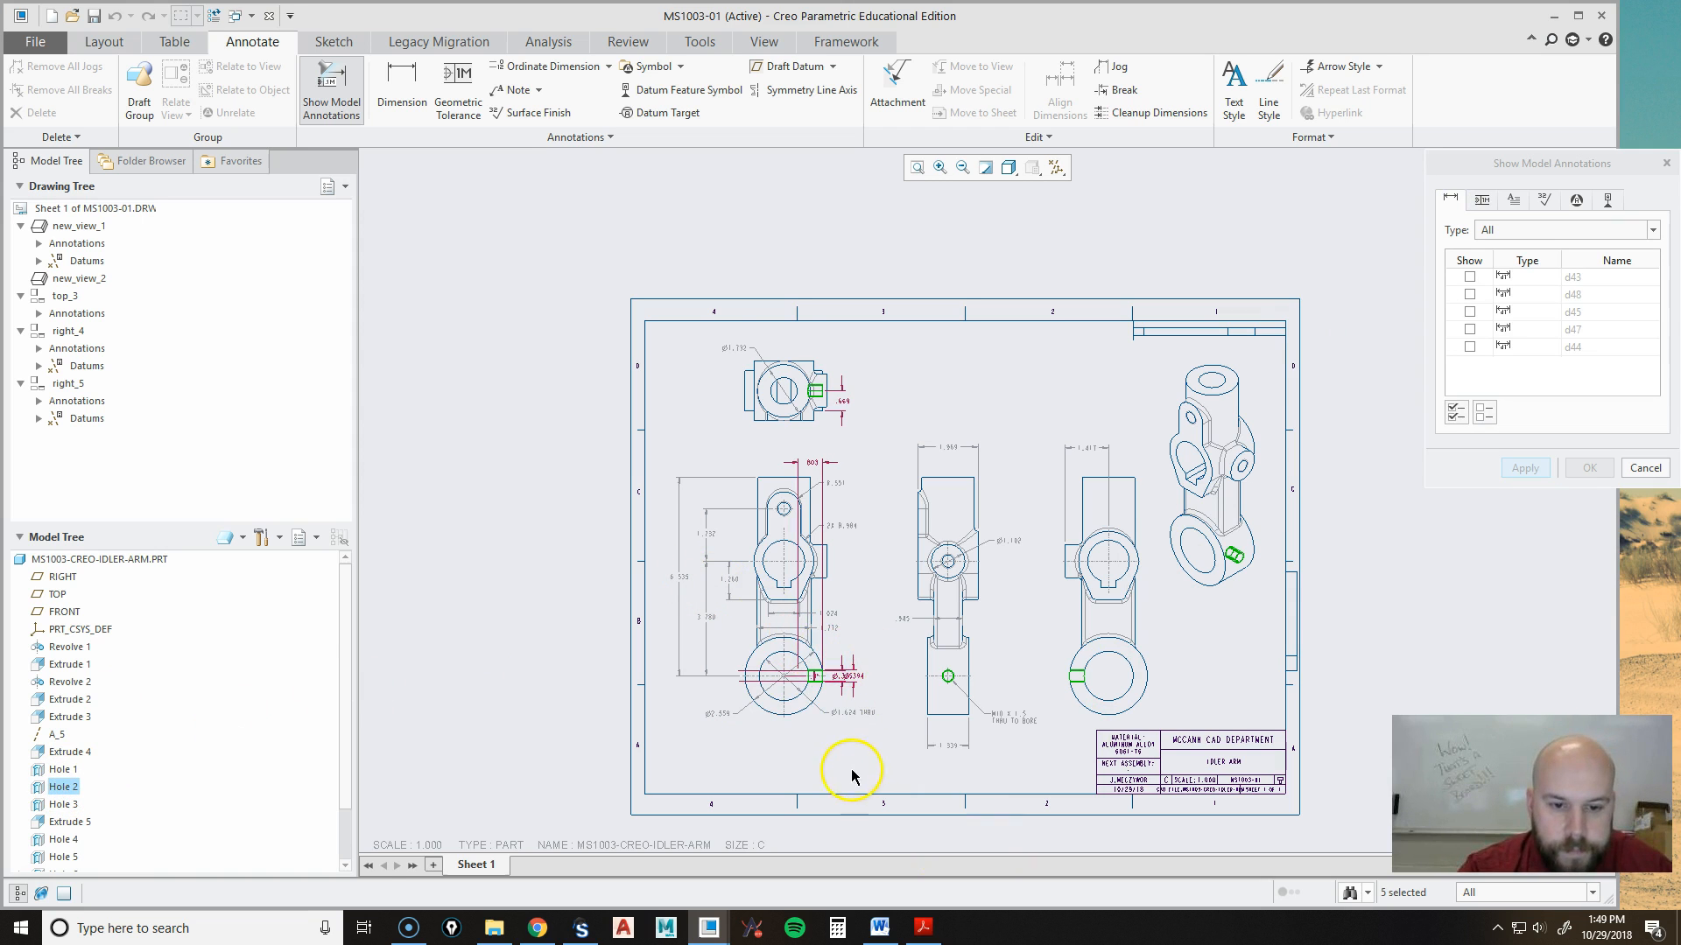
{"action": "scroll", "coordinate": [858, 766], "scroll_direction": "down", "scroll_amount": 2}
{"action": "middle_click_drag", "start_coordinate": [1190, 800], "coordinate": [1065, 784]}
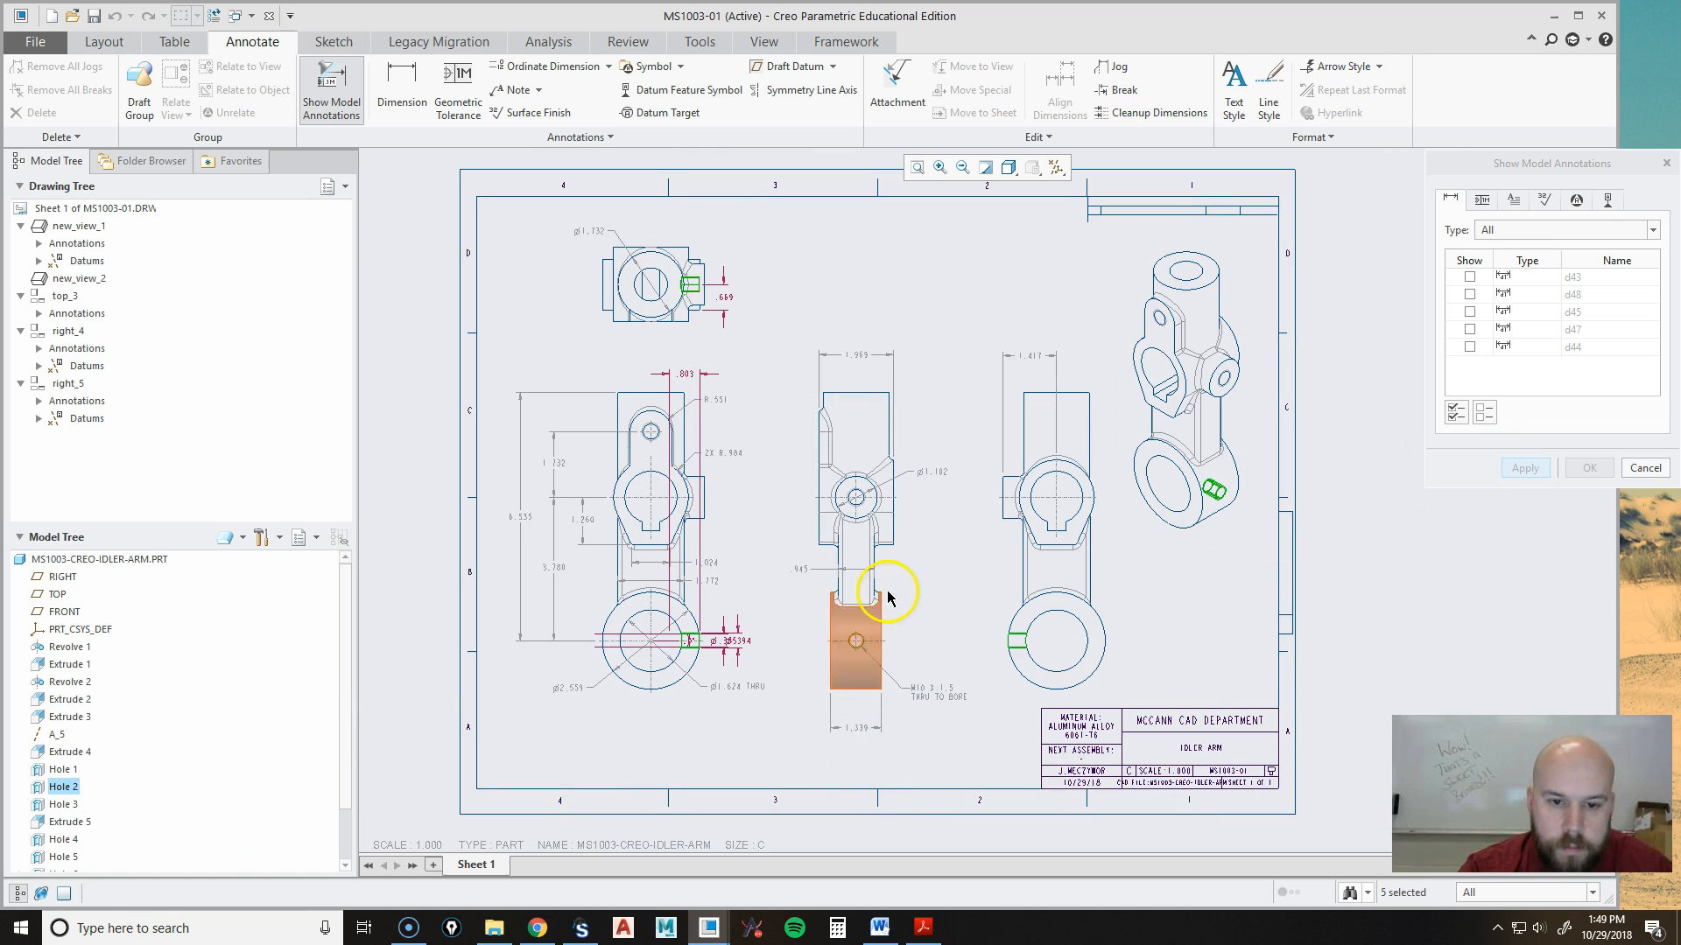
{"action": "left_click", "coordinate": [882, 557]}
{"action": "scroll", "coordinate": [870, 696], "scroll_direction": "down", "scroll_amount": 3}
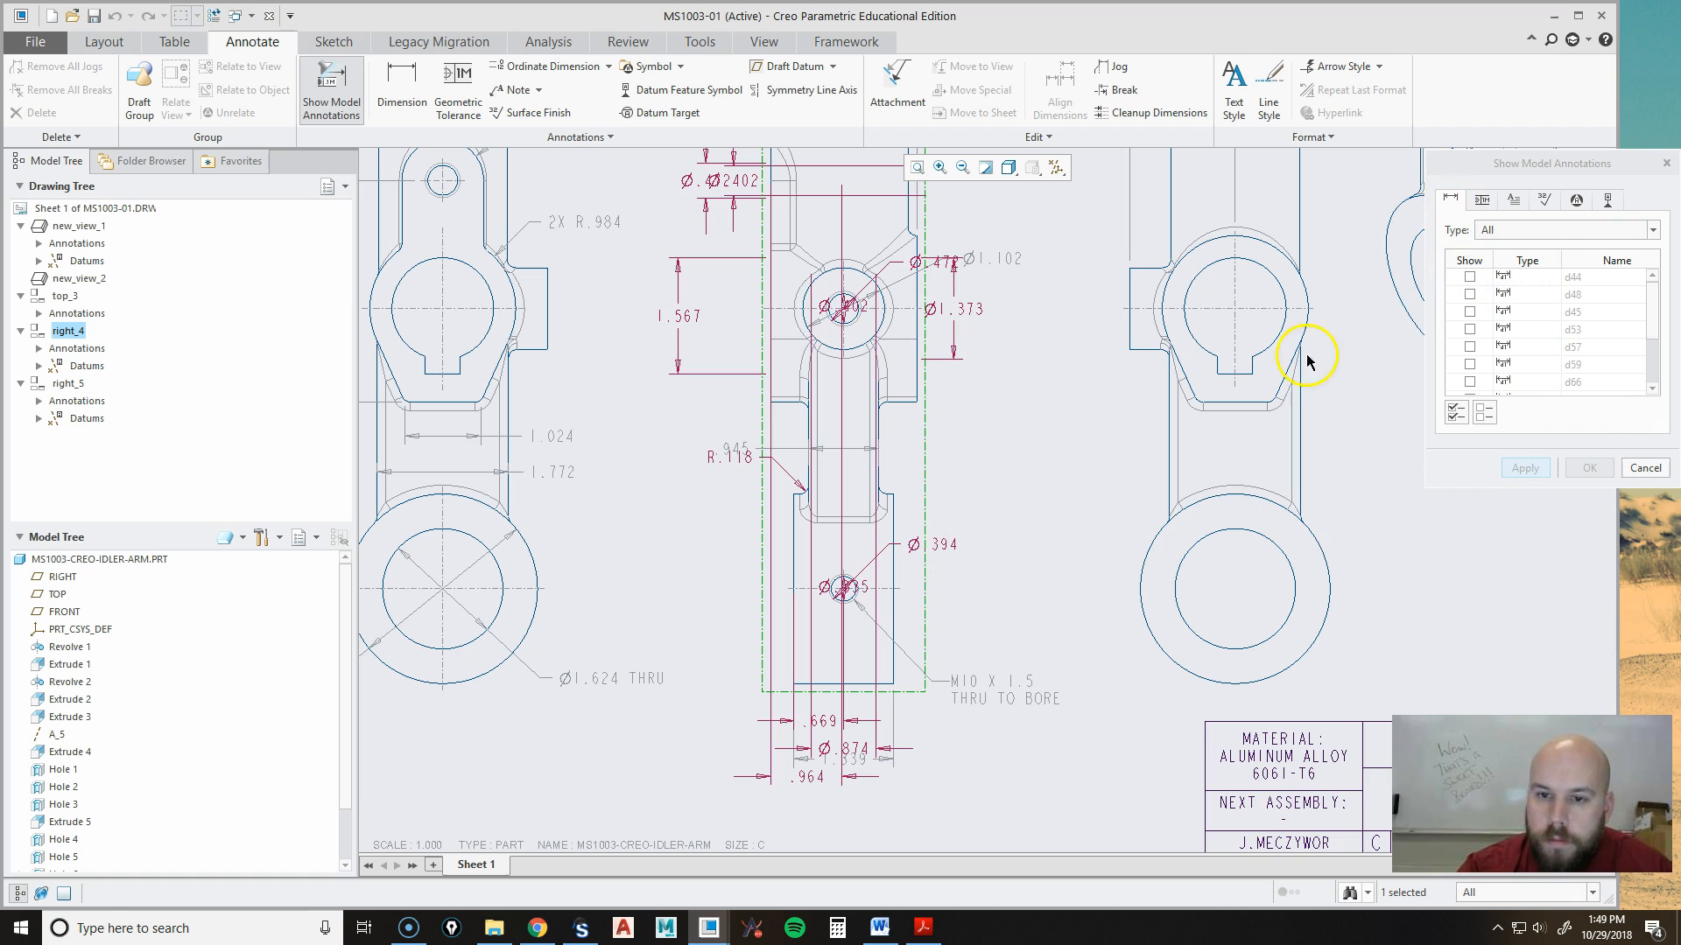
{"action": "left_click", "coordinate": [1642, 469]}
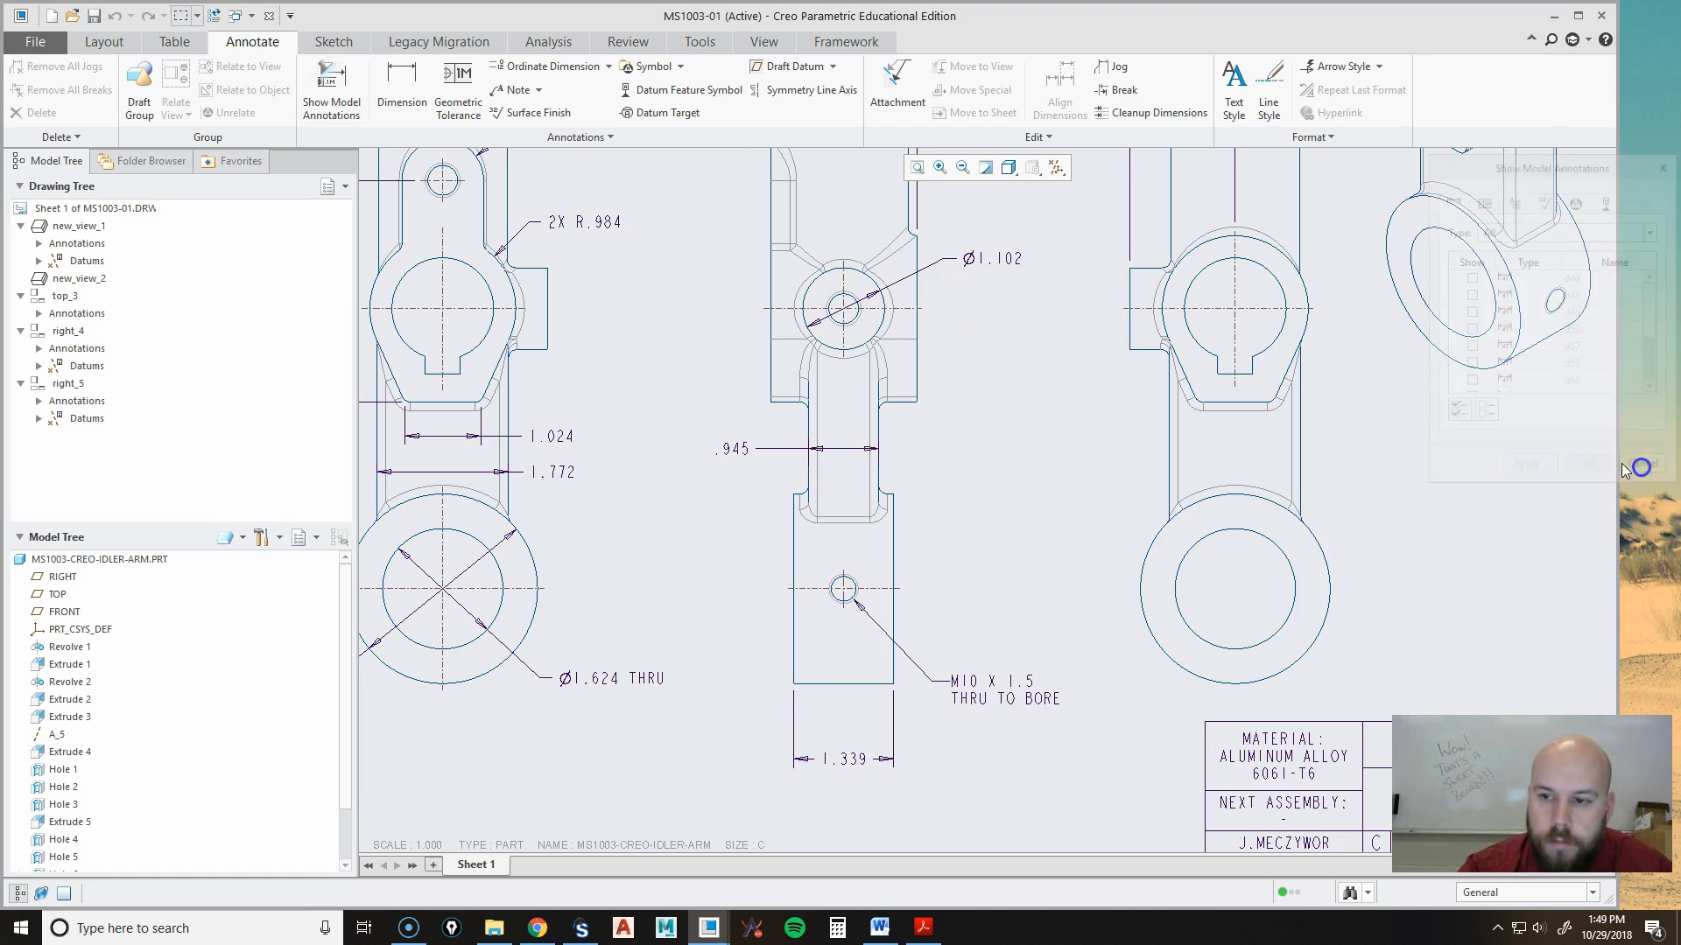
Show the model dimension locating the threaded hole from the lower block's side edge in the middle side view.
{"action": "left_click", "coordinate": [331, 101]}
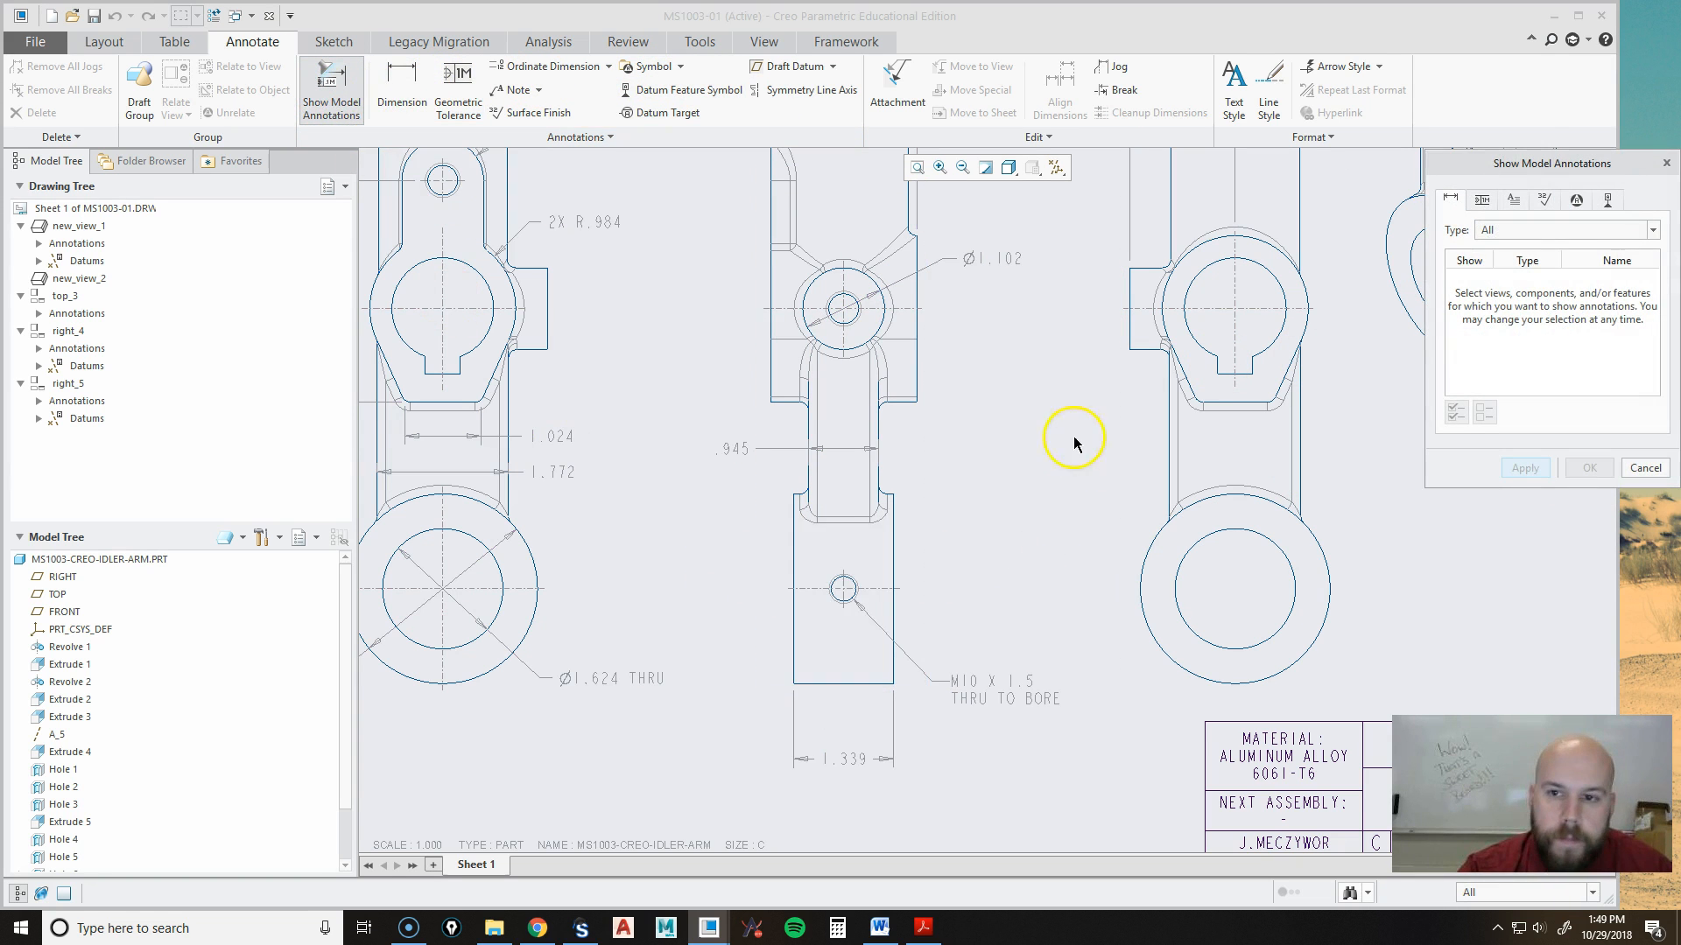
{"action": "scroll", "coordinate": [811, 639], "scroll_direction": "down", "scroll_amount": 4}
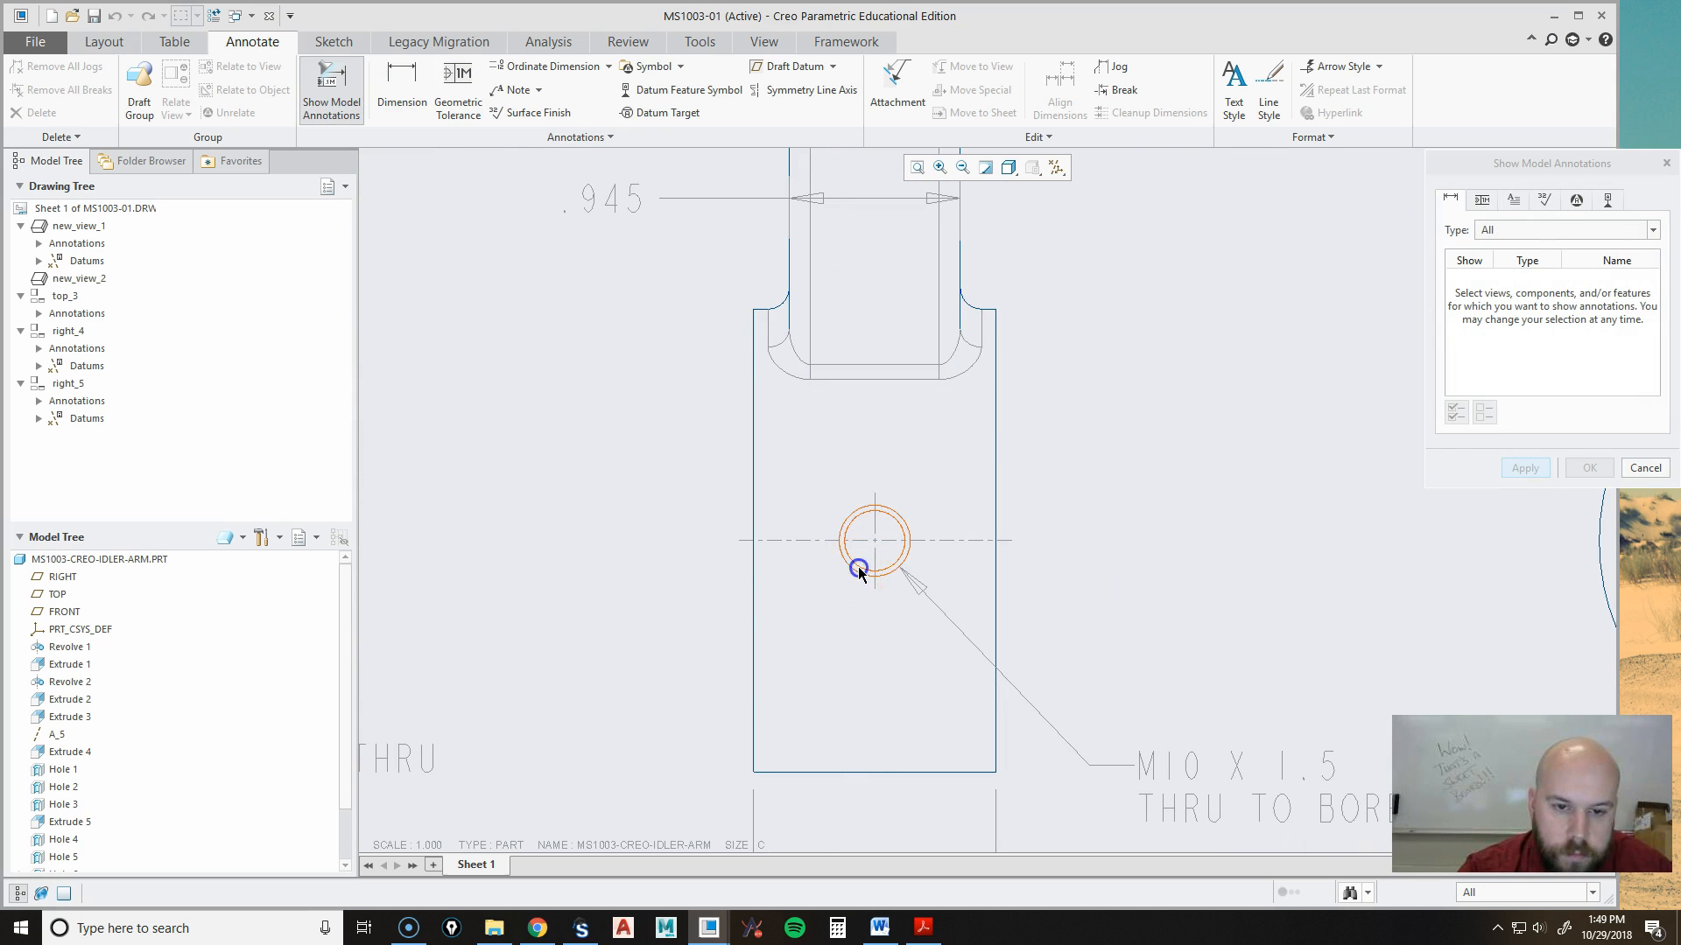
{"action": "left_click", "coordinate": [853, 572]}
{"action": "scroll", "coordinate": [851, 569], "scroll_direction": "up", "scroll_amount": 3}
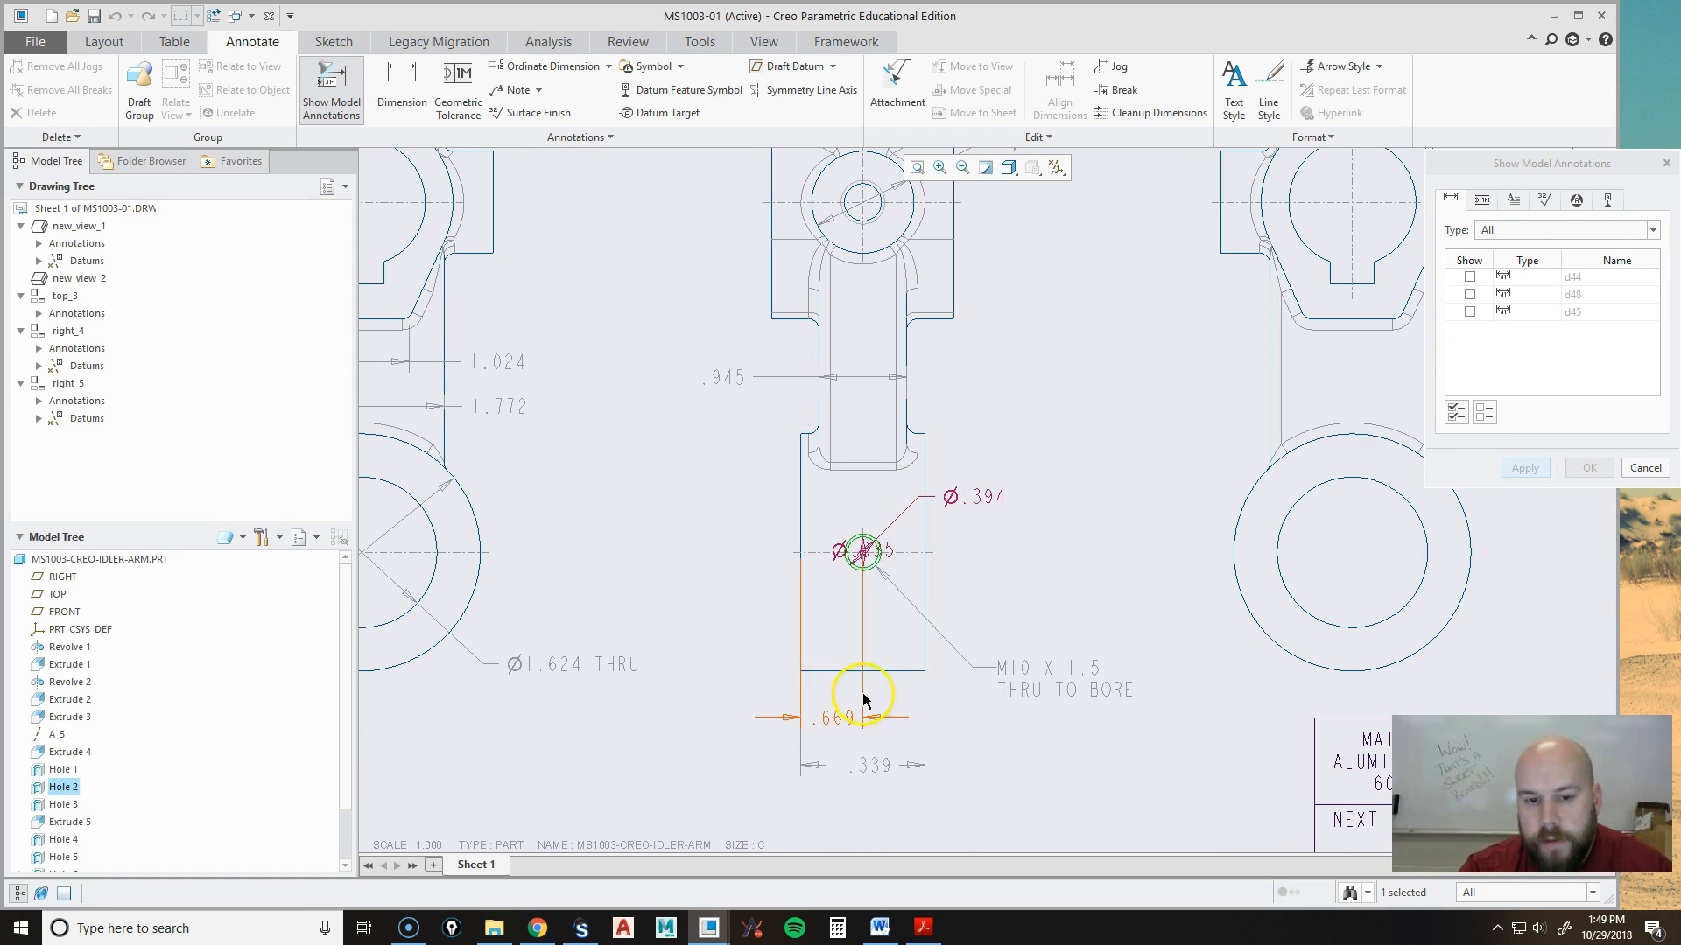
{"action": "left_click", "coordinate": [832, 717]}
{"action": "scroll", "coordinate": [981, 718], "scroll_direction": "up", "scroll_amount": 3}
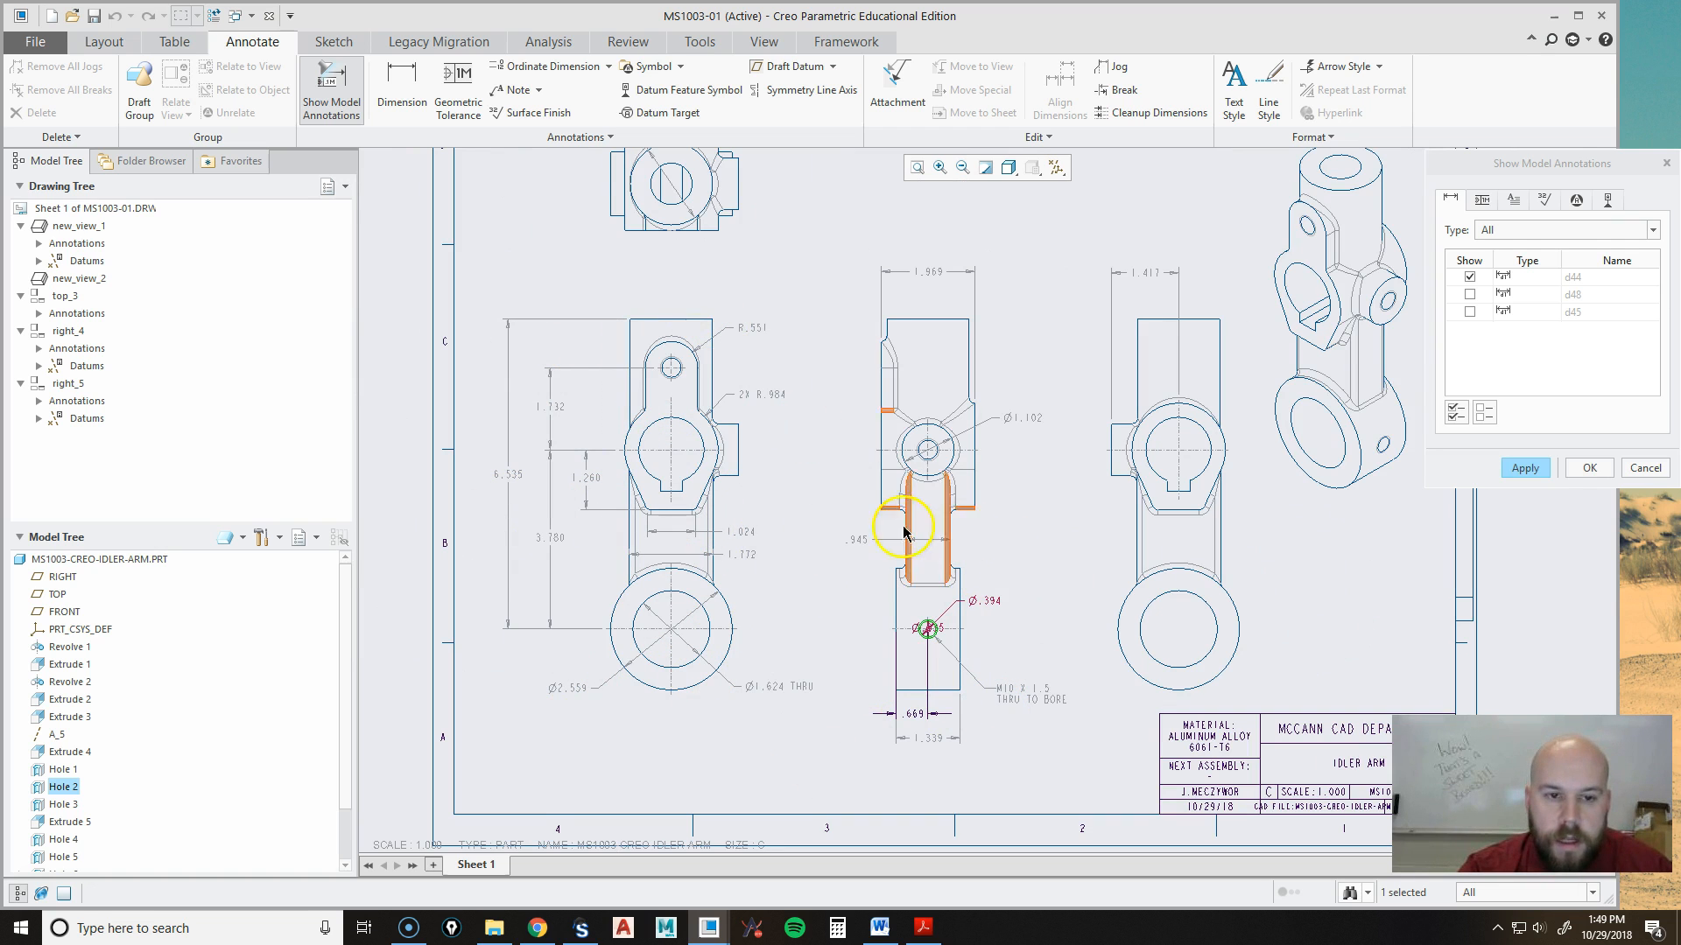
{"action": "left_click", "coordinate": [63, 803]}
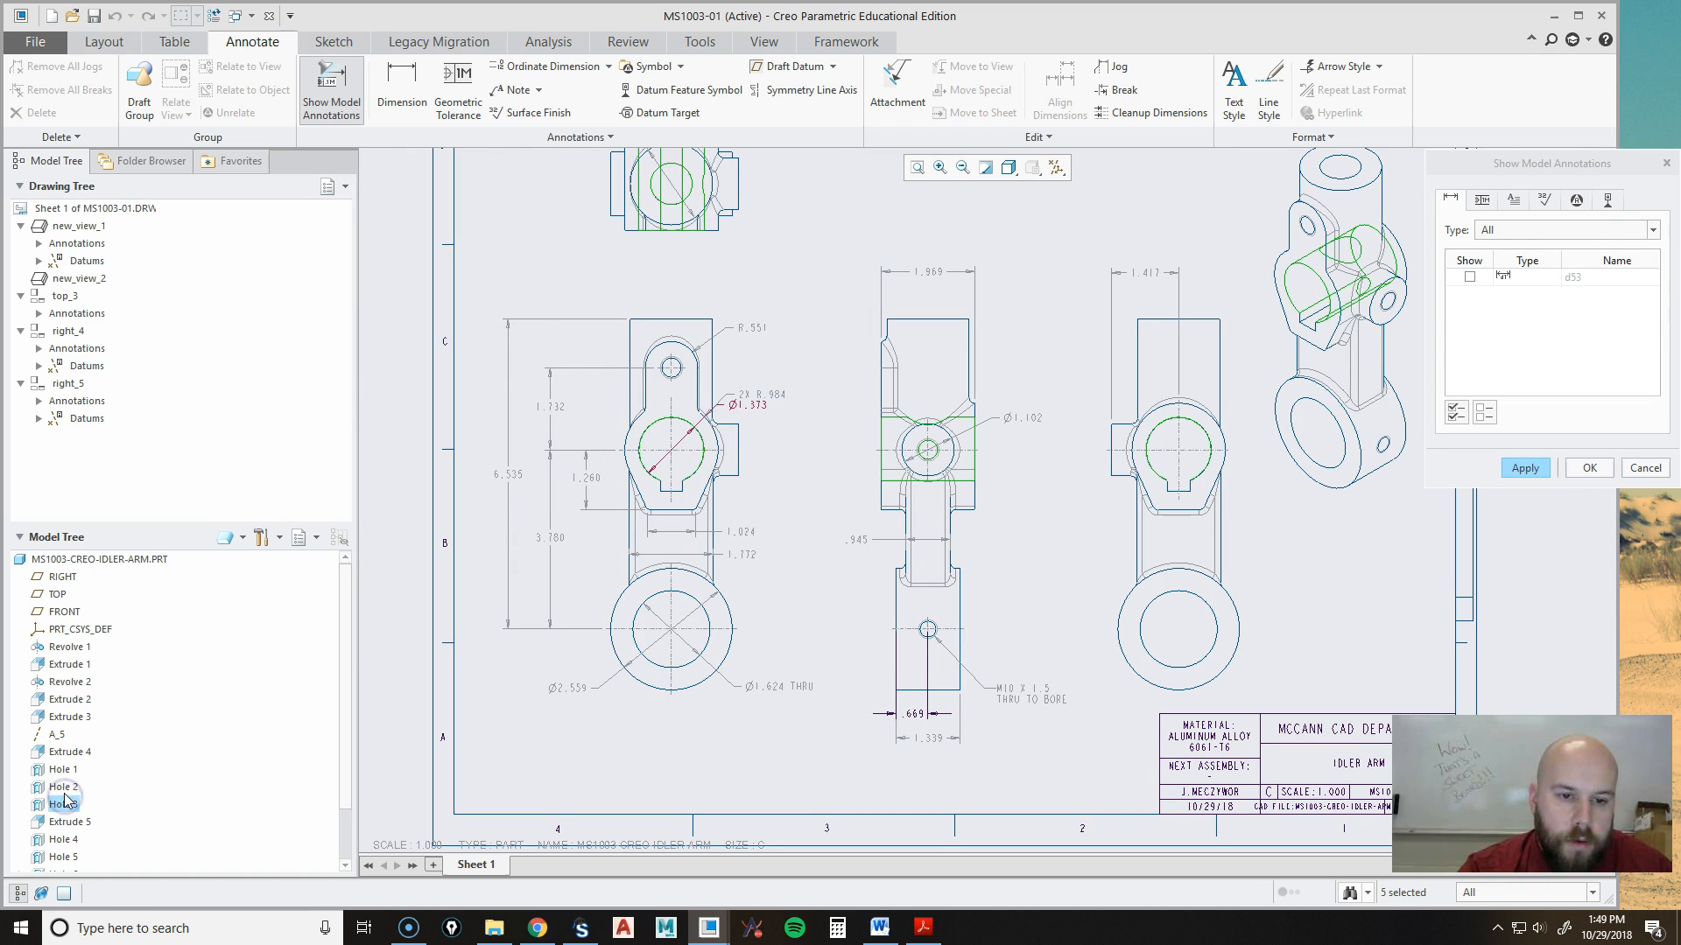
{"action": "left_click", "coordinate": [63, 787]}
{"action": "left_click", "coordinate": [1590, 465]}
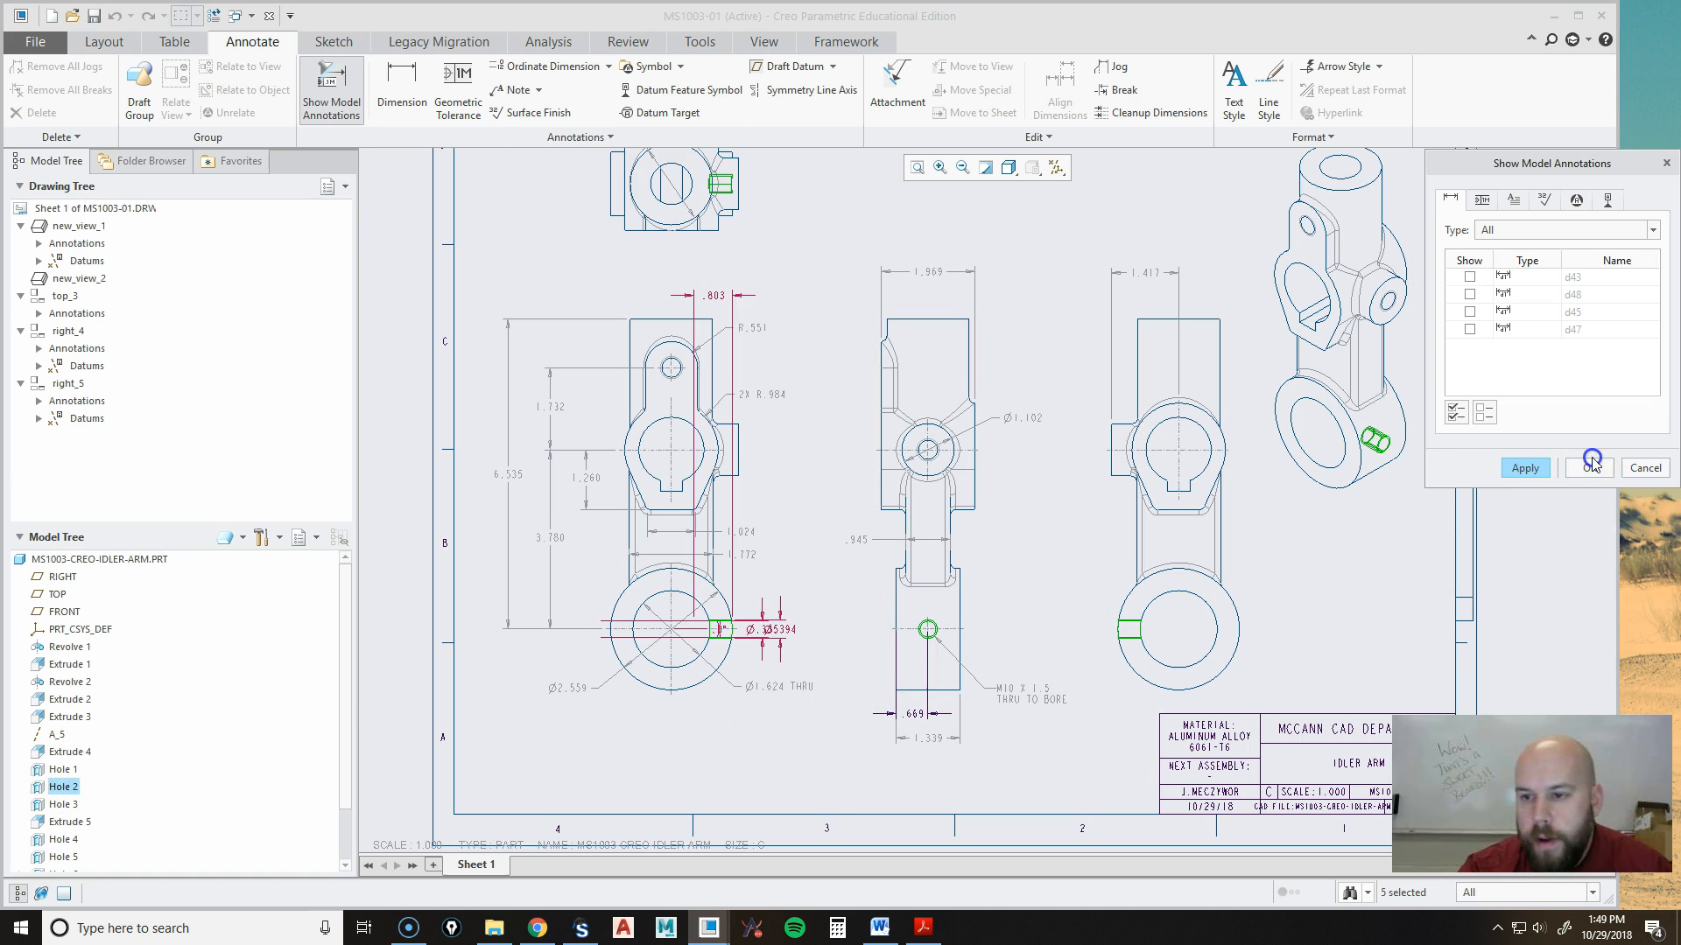
Place the hole location dimension's text outside the block's left edge and shorten both extension lines to clear the hole and the block outline.
{"action": "middle_click_drag", "start_coordinate": [1058, 679], "coordinate": [1063, 545]}
{"action": "scroll", "coordinate": [1030, 484], "scroll_direction": "down", "scroll_amount": 3}
{"action": "scroll", "coordinate": [951, 595], "scroll_direction": "down", "scroll_amount": 1}
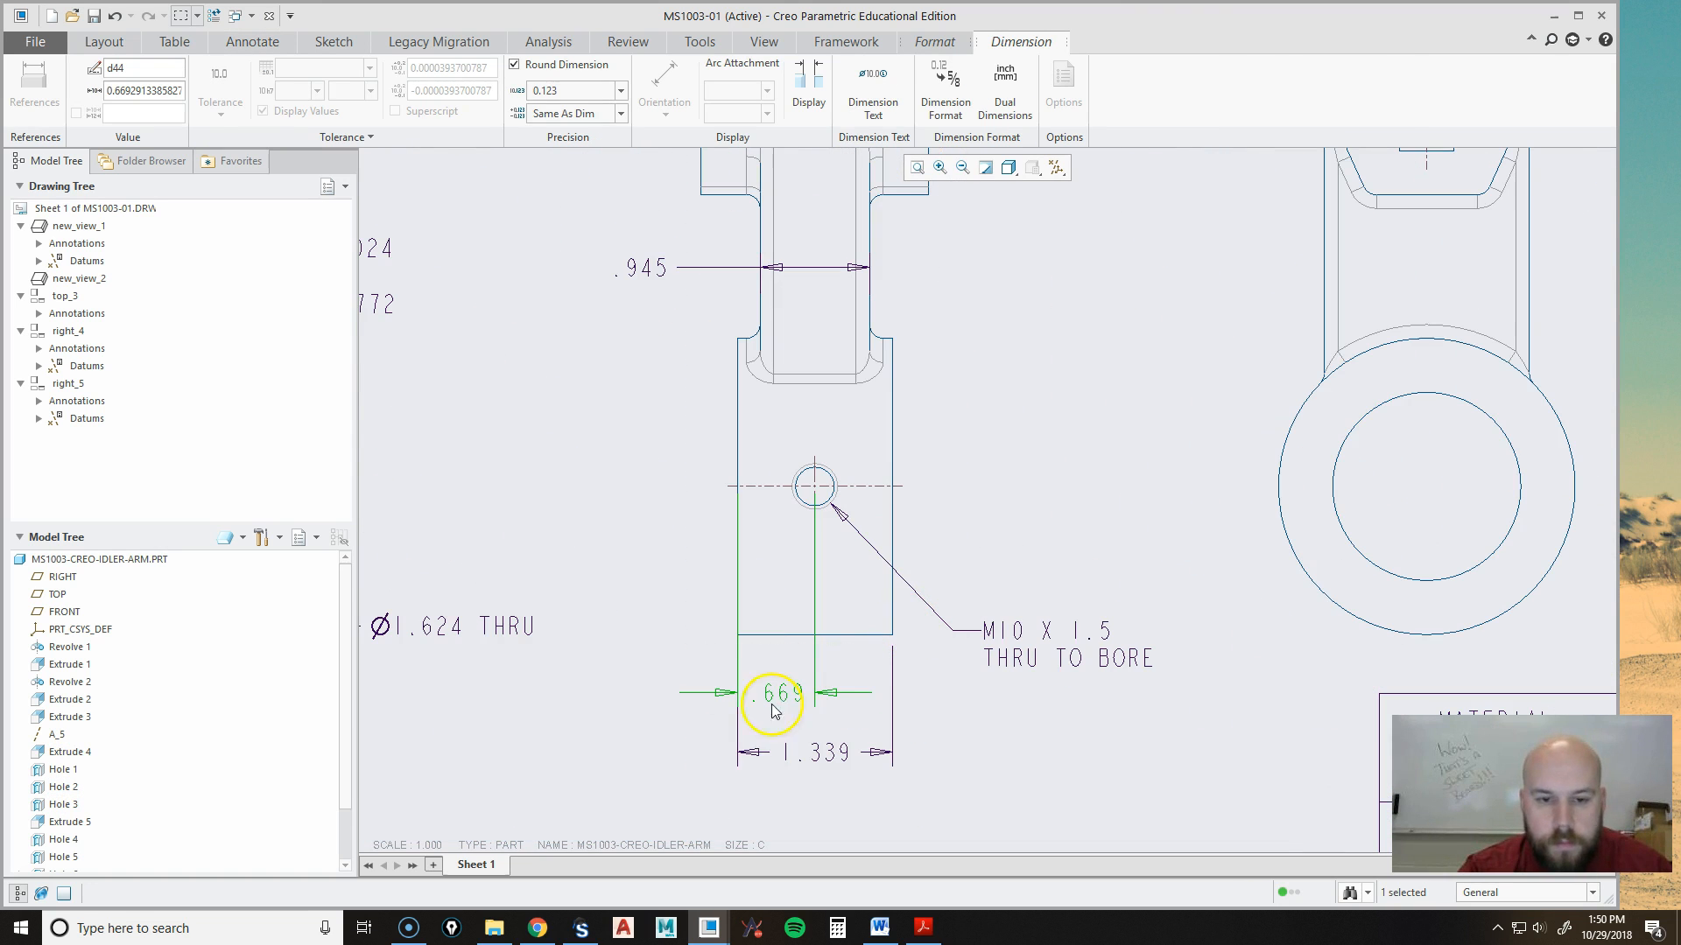
{"action": "left_click", "coordinate": [1014, 733]}
{"action": "left_click", "coordinate": [784, 699]}
{"action": "left_click_drag", "start_coordinate": [784, 699], "coordinate": [700, 694]}
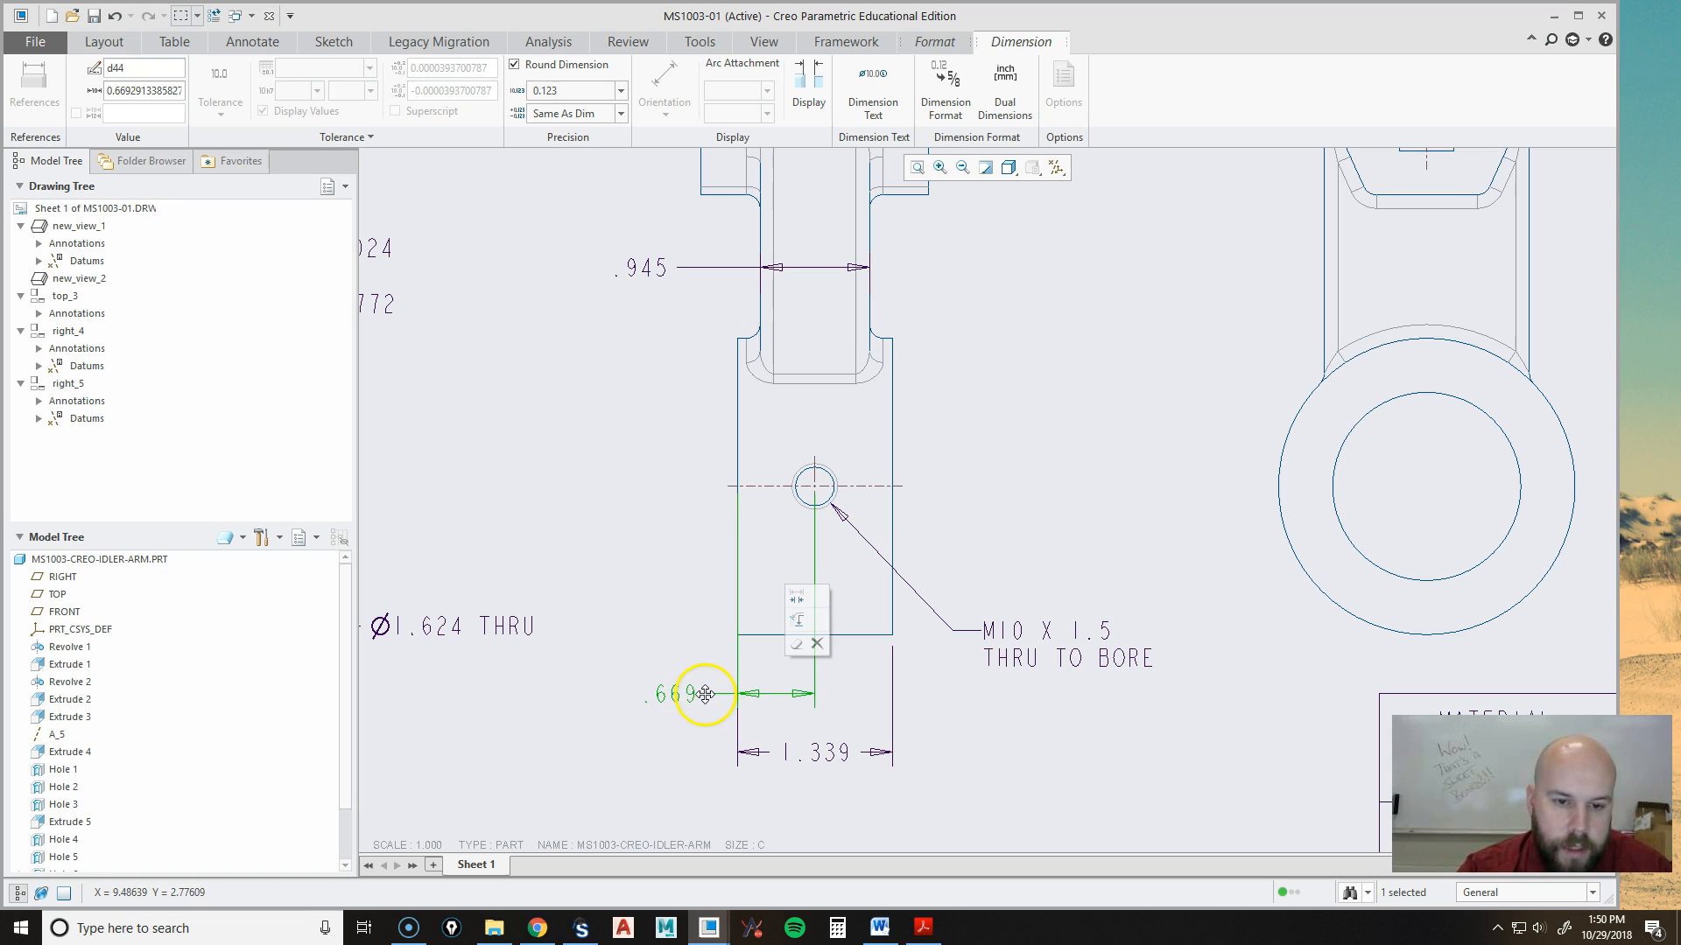
{"action": "left_click_drag", "start_coordinate": [814, 497], "coordinate": [815, 549]}
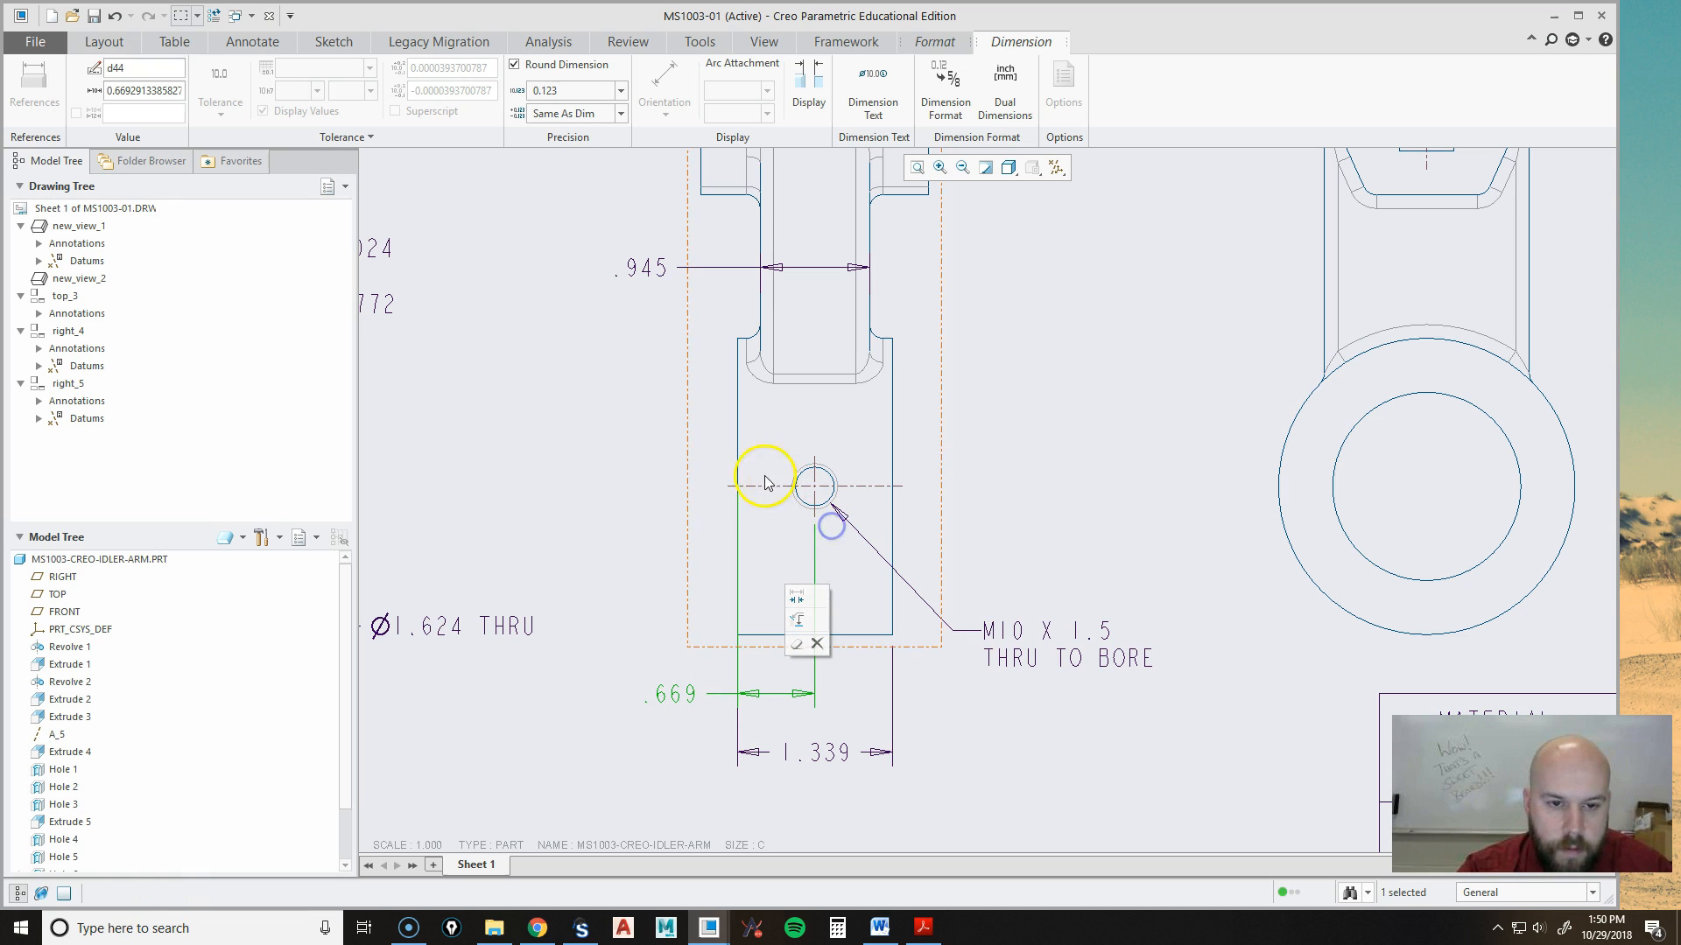
{"action": "left_click_drag", "start_coordinate": [737, 497], "coordinate": [739, 646]}
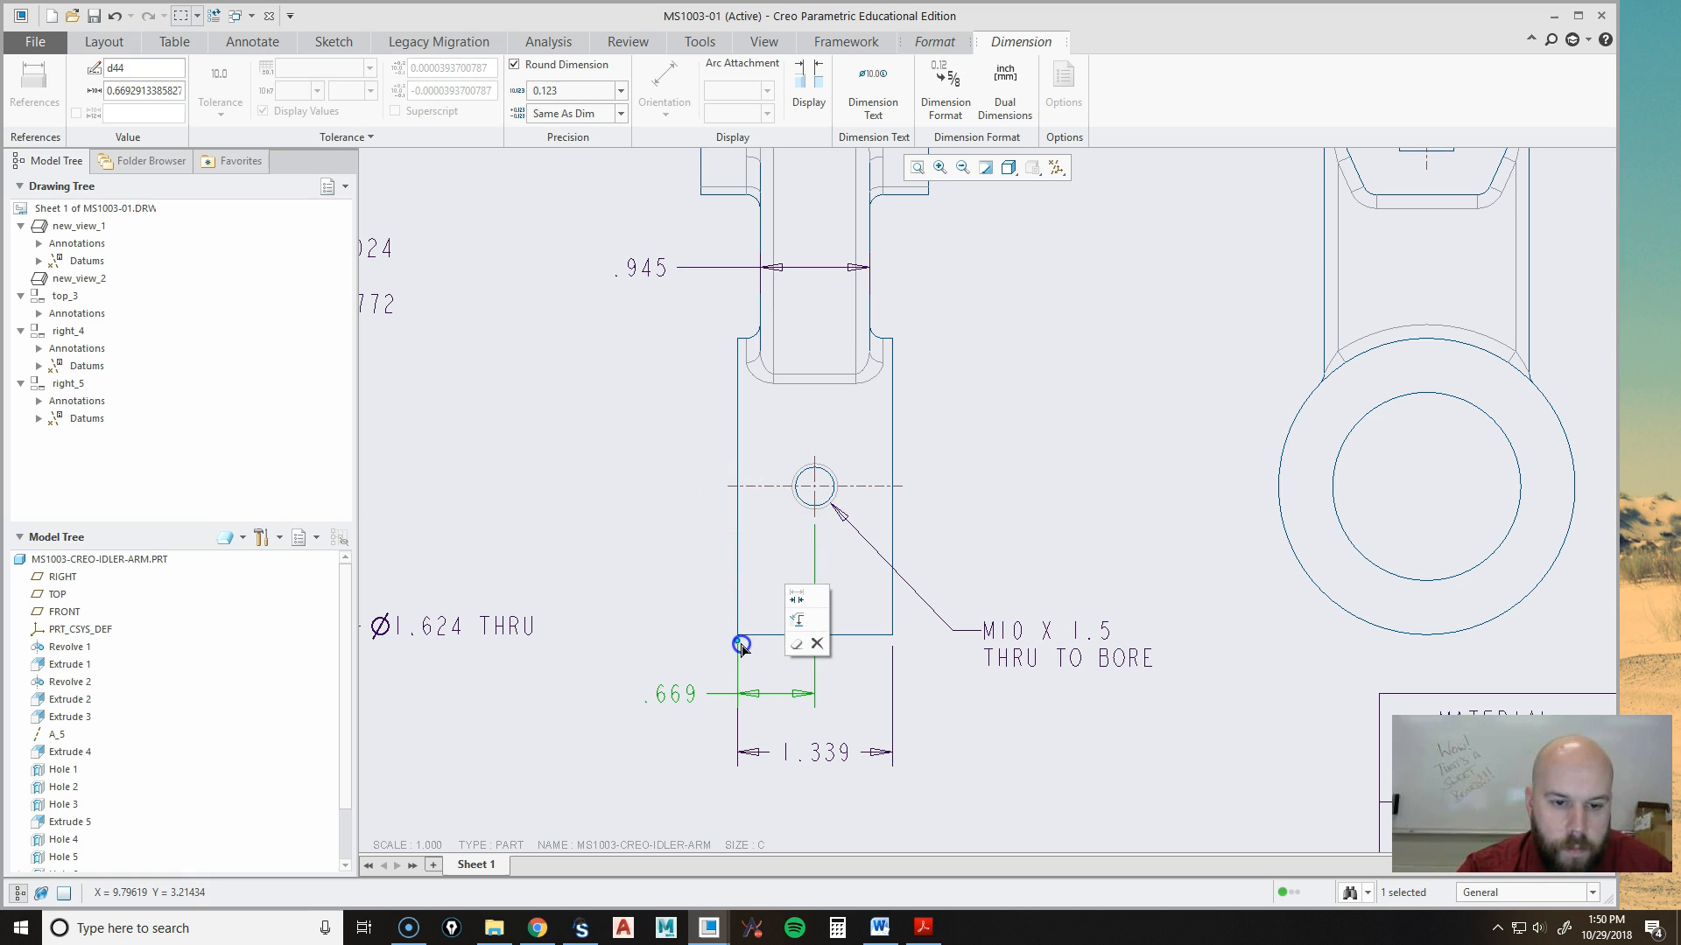
{"action": "left_click", "coordinate": [972, 739]}
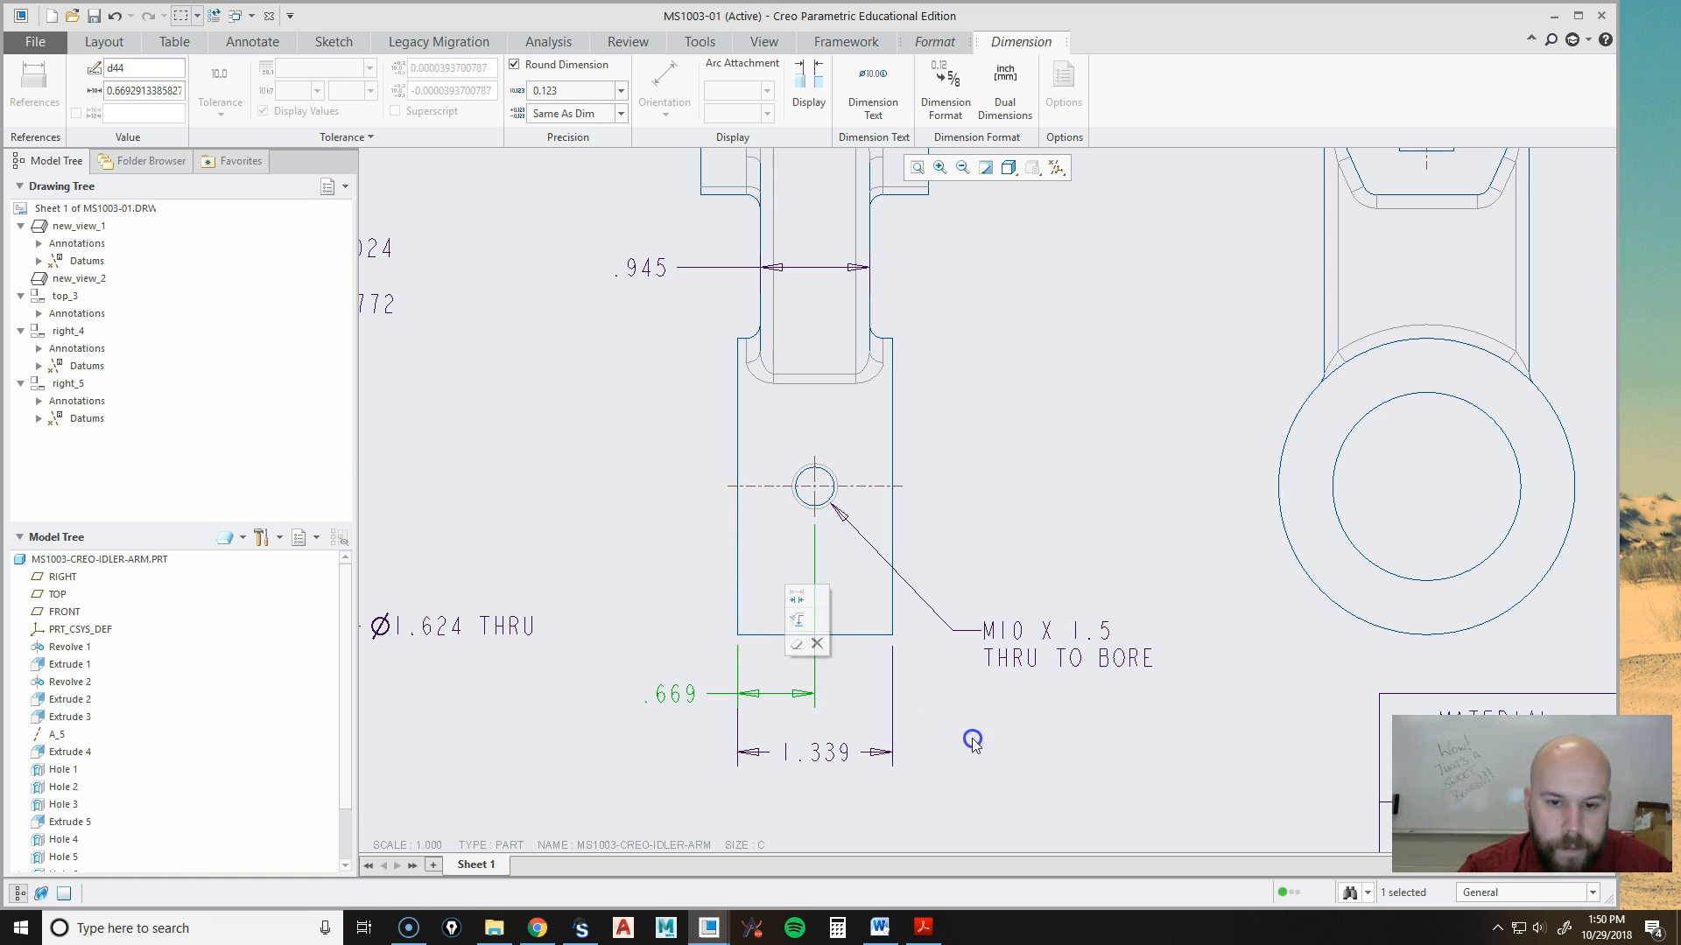
{"action": "scroll", "coordinate": [1102, 737], "scroll_direction": "up", "scroll_amount": 2}
{"action": "mouse_move", "coordinate": [1136, 789]}
{"action": "middle_mouse_down"}
{"action": "mouse_move", "coordinate": [1046, 675]}
{"action": "mouse_move", "coordinate": [1043, 727]}
{"action": "middle_mouse_up"}
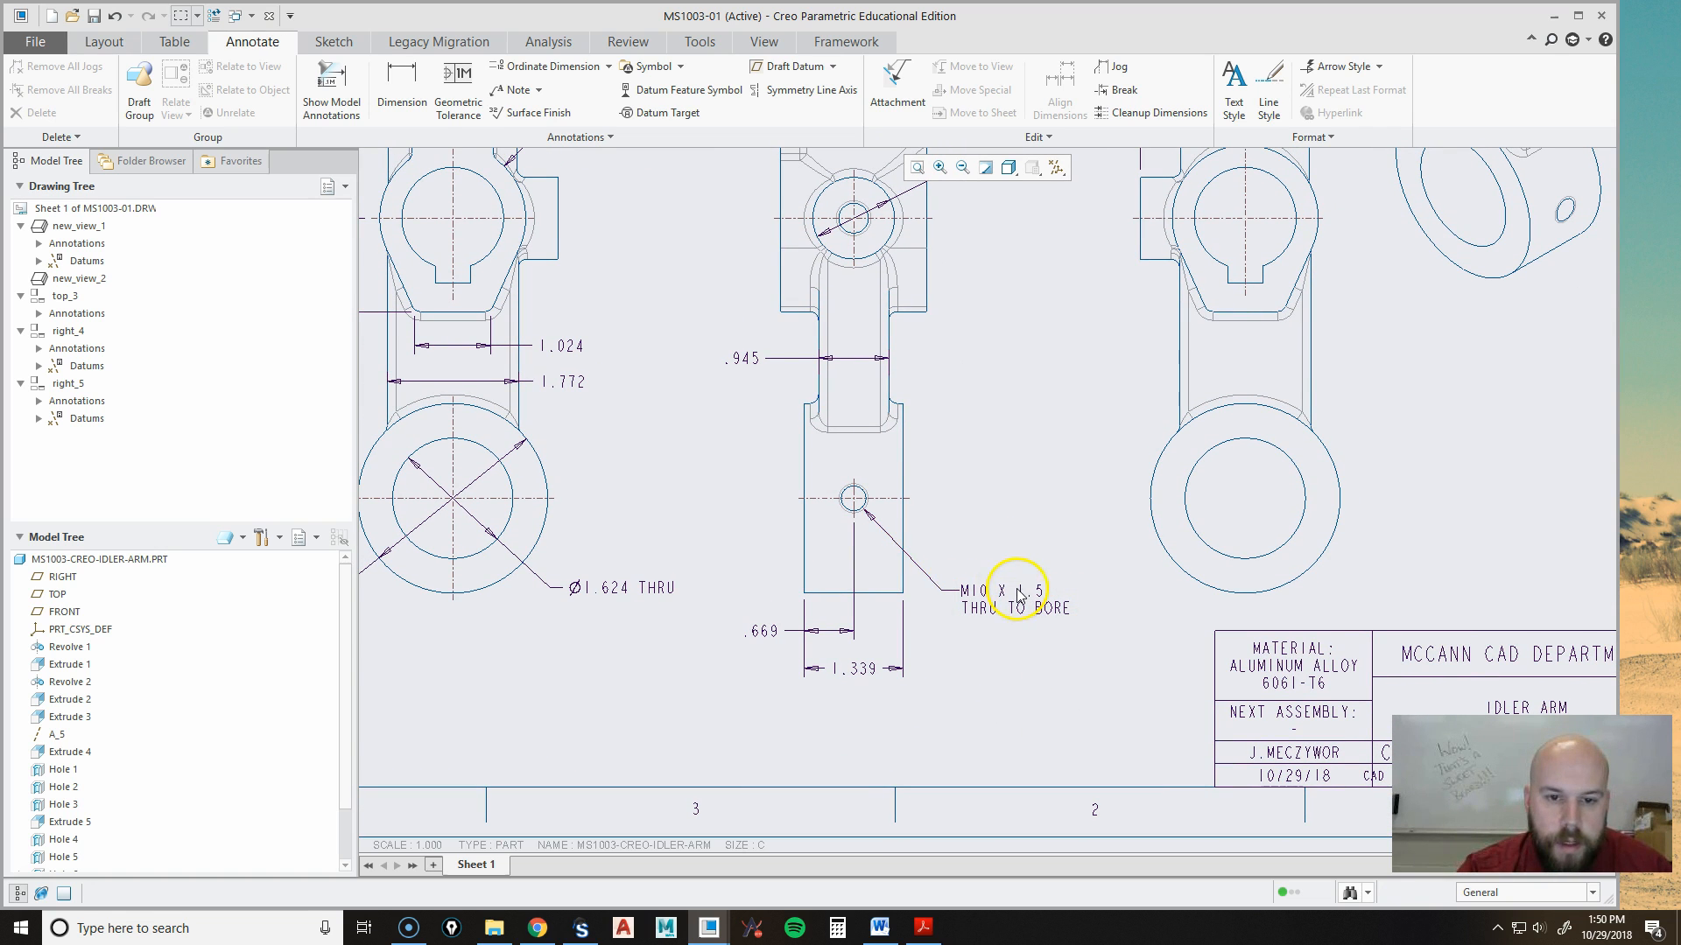
Shift the middle side view slightly to the right, away from the front view.
{"action": "left_click", "coordinate": [909, 383]}
{"action": "left_click_drag", "start_coordinate": [916, 394], "coordinate": [932, 396]}
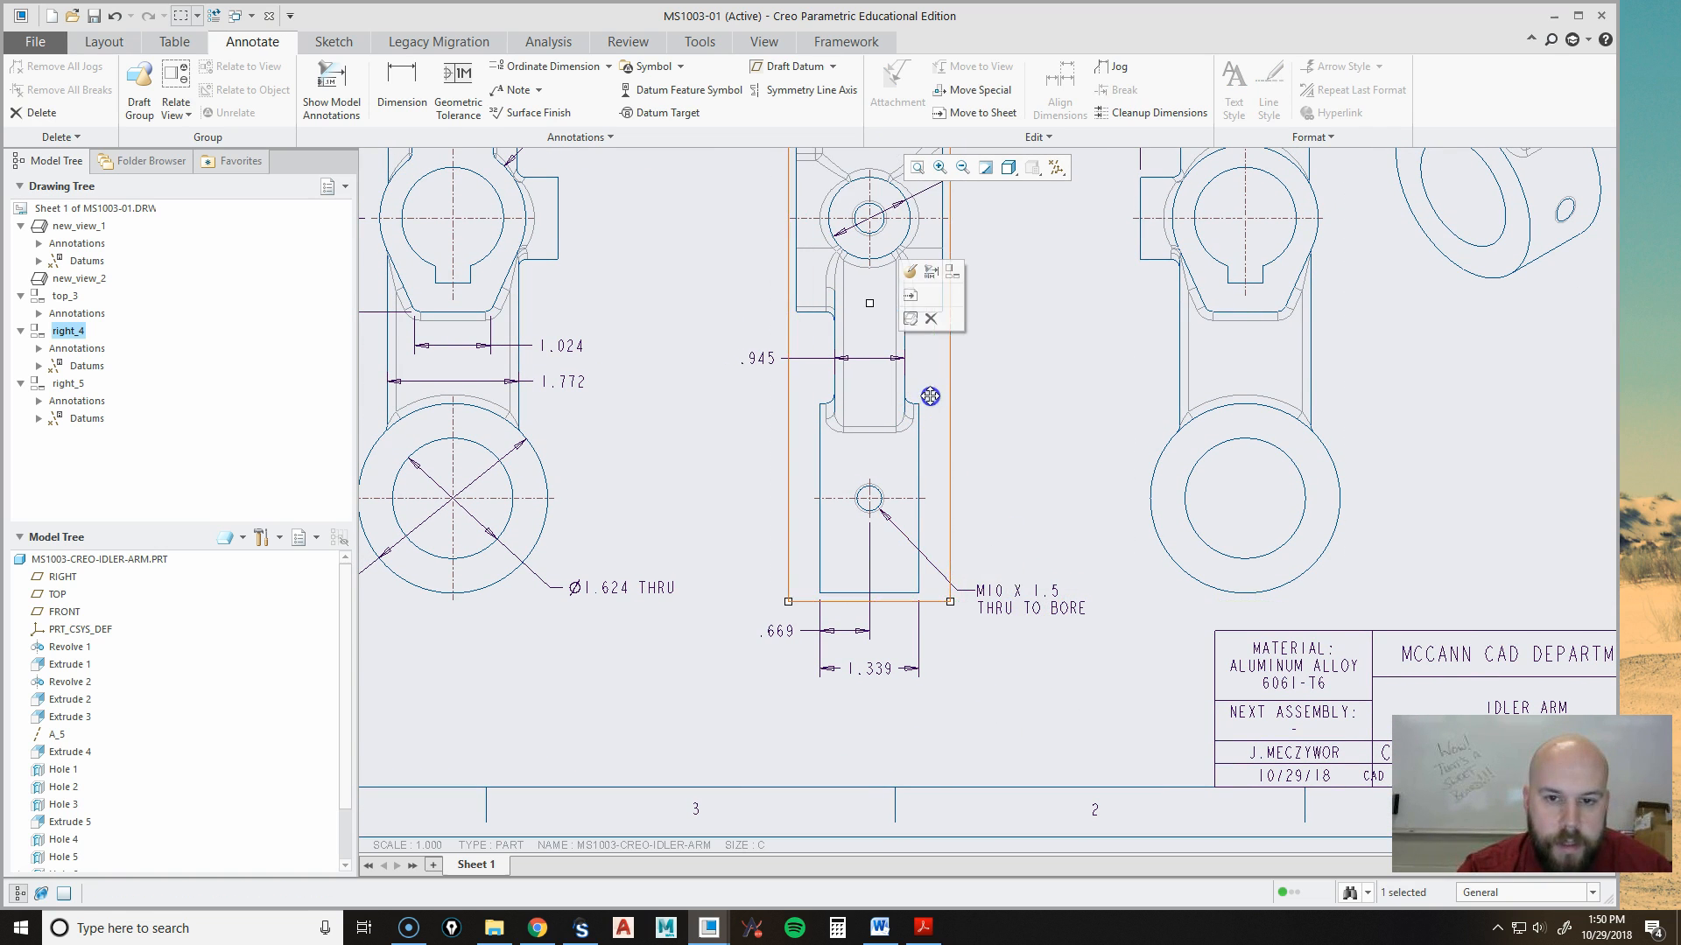
{"action": "left_click", "coordinate": [1025, 586]}
{"action": "left_click", "coordinate": [1025, 710]}
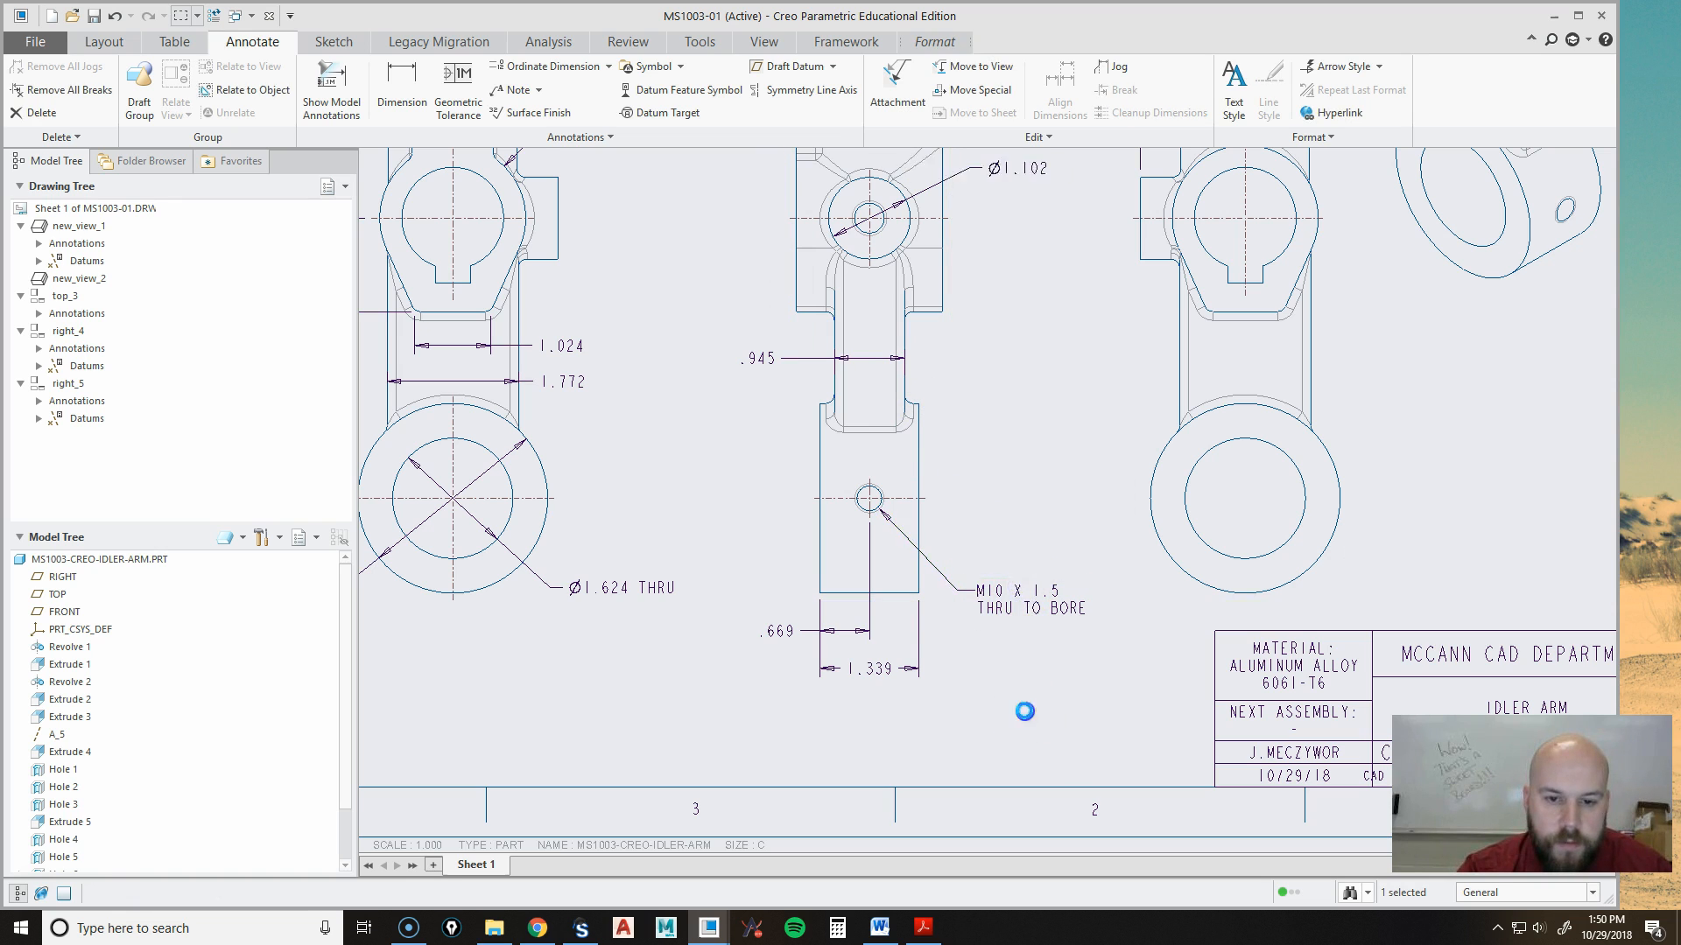
{"action": "left_click", "coordinate": [994, 591]}
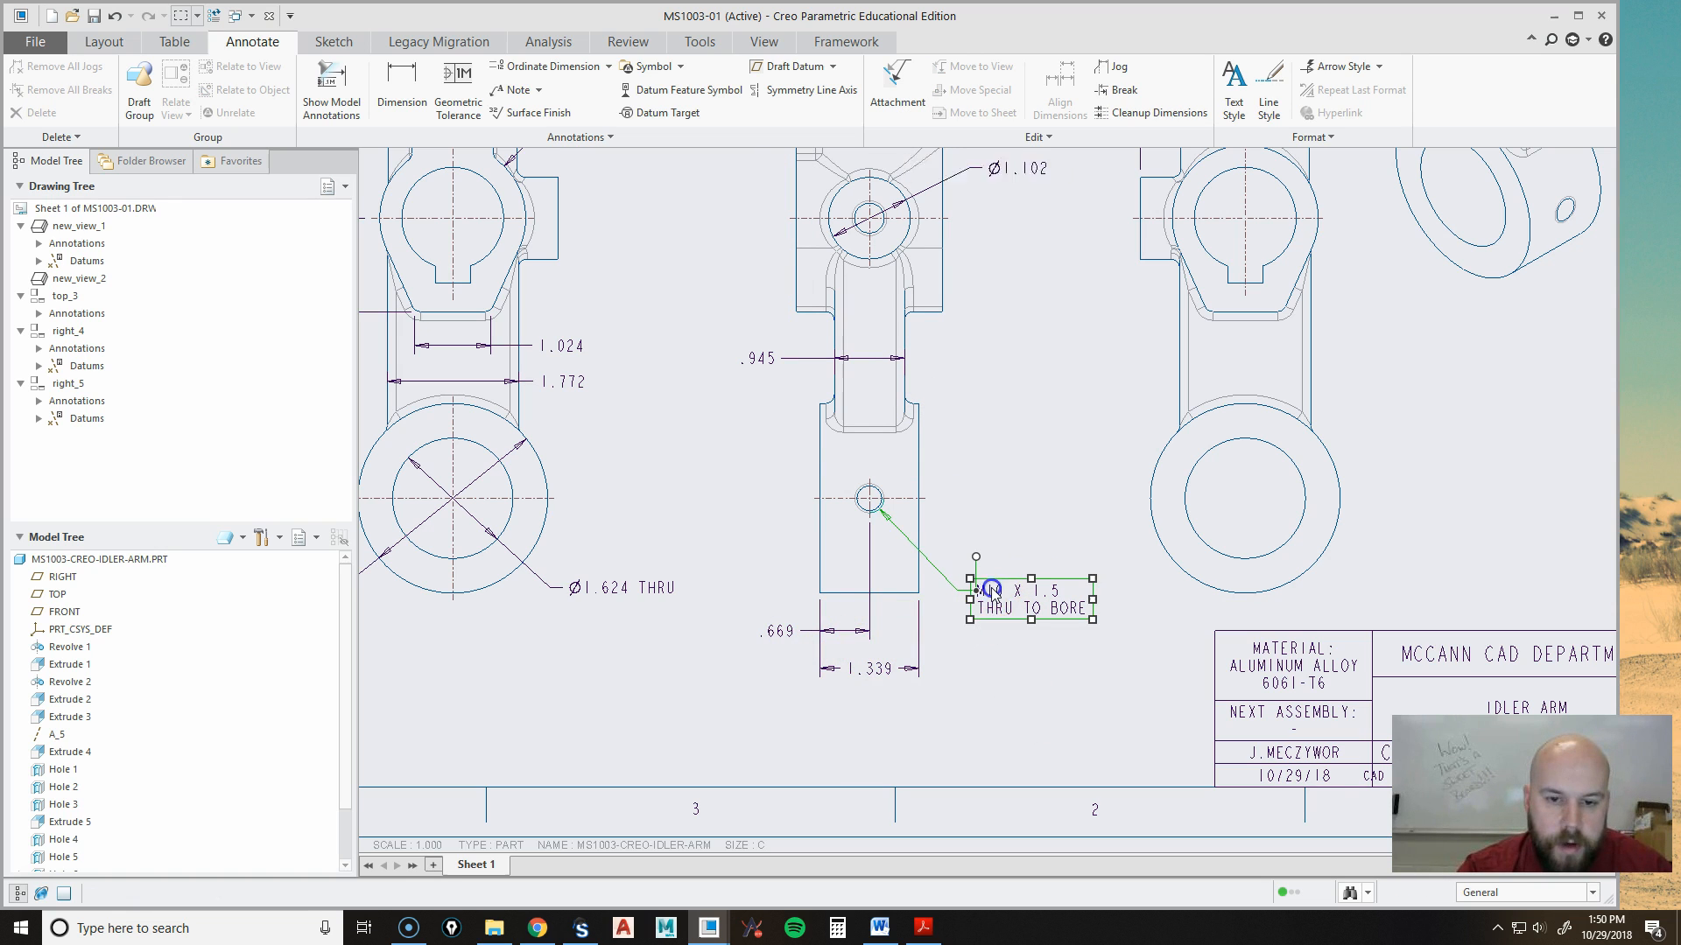
{"action": "left_click_drag", "start_coordinate": [1009, 580], "coordinate": [926, 594]}
{"action": "left_click", "coordinate": [1113, 610]}
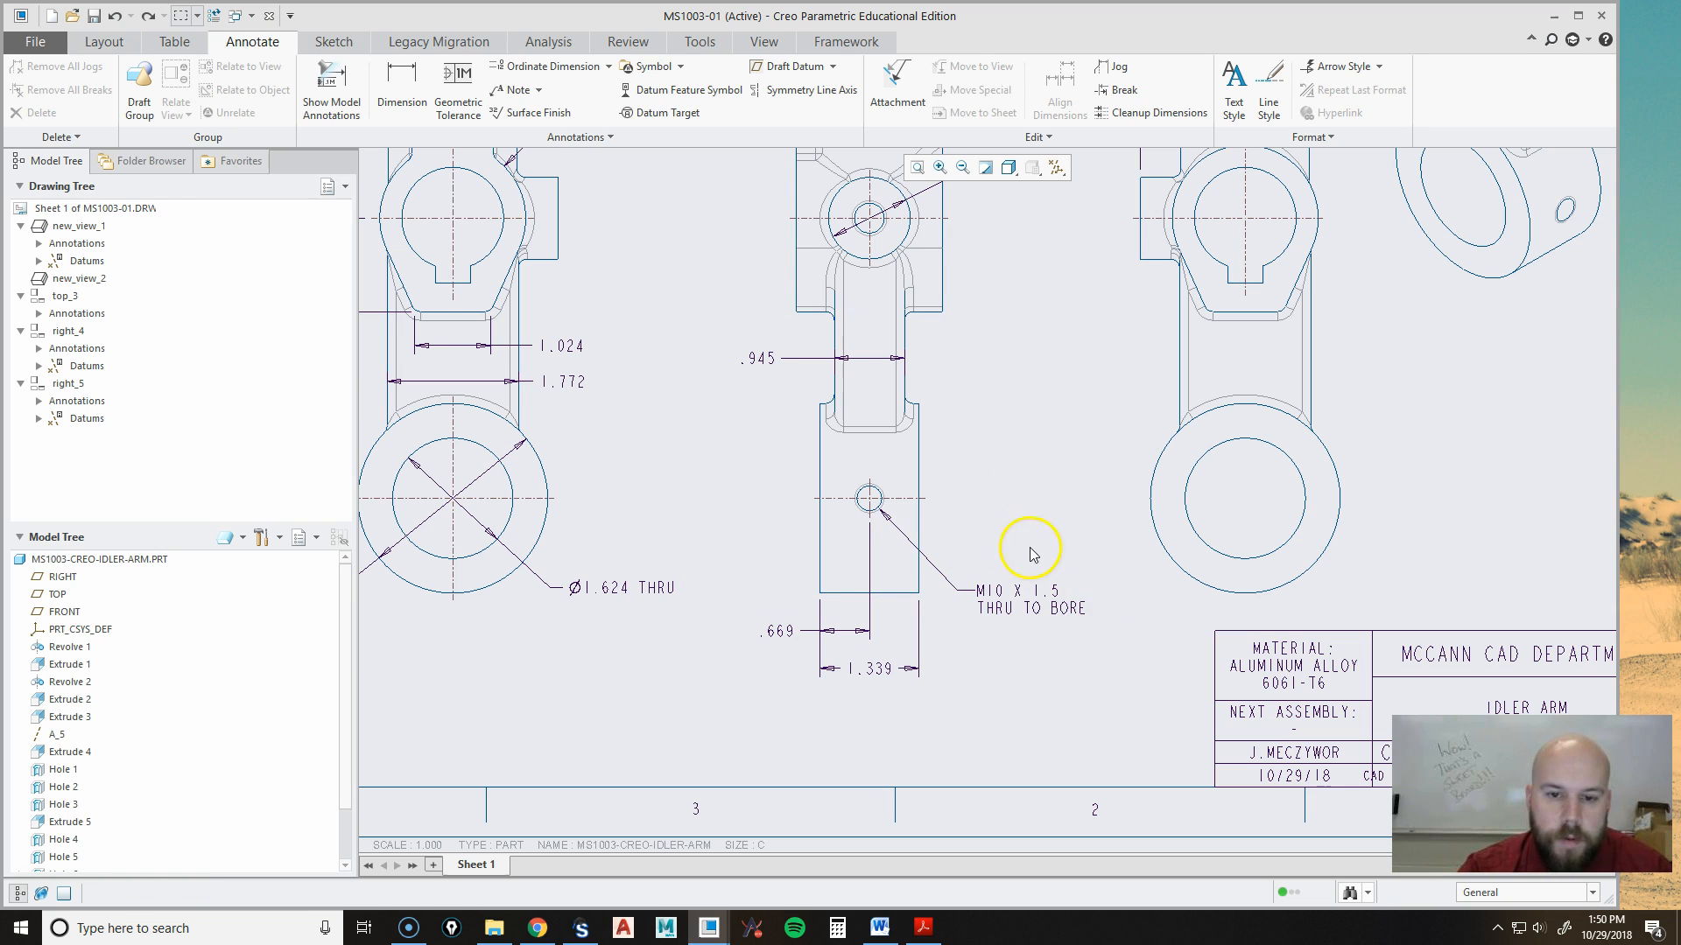
{"action": "scroll", "coordinate": [836, 742], "scroll_direction": "up", "scroll_amount": 3}
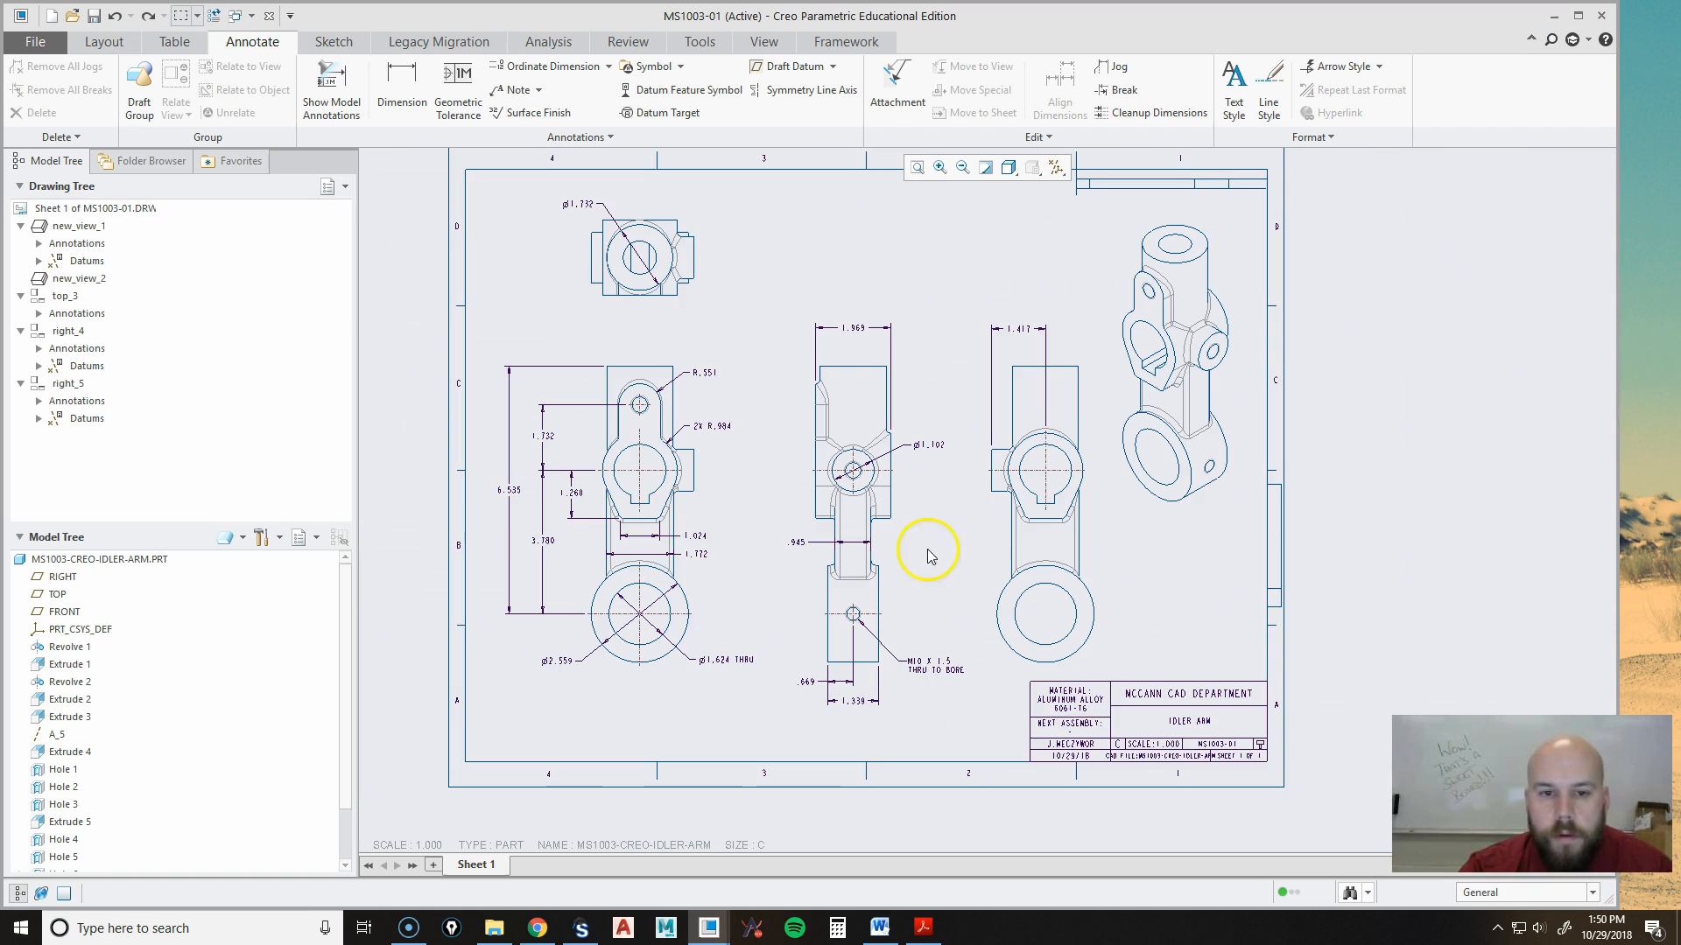
{"action": "middle_click_drag", "start_coordinate": [929, 556], "coordinate": [882, 553]}
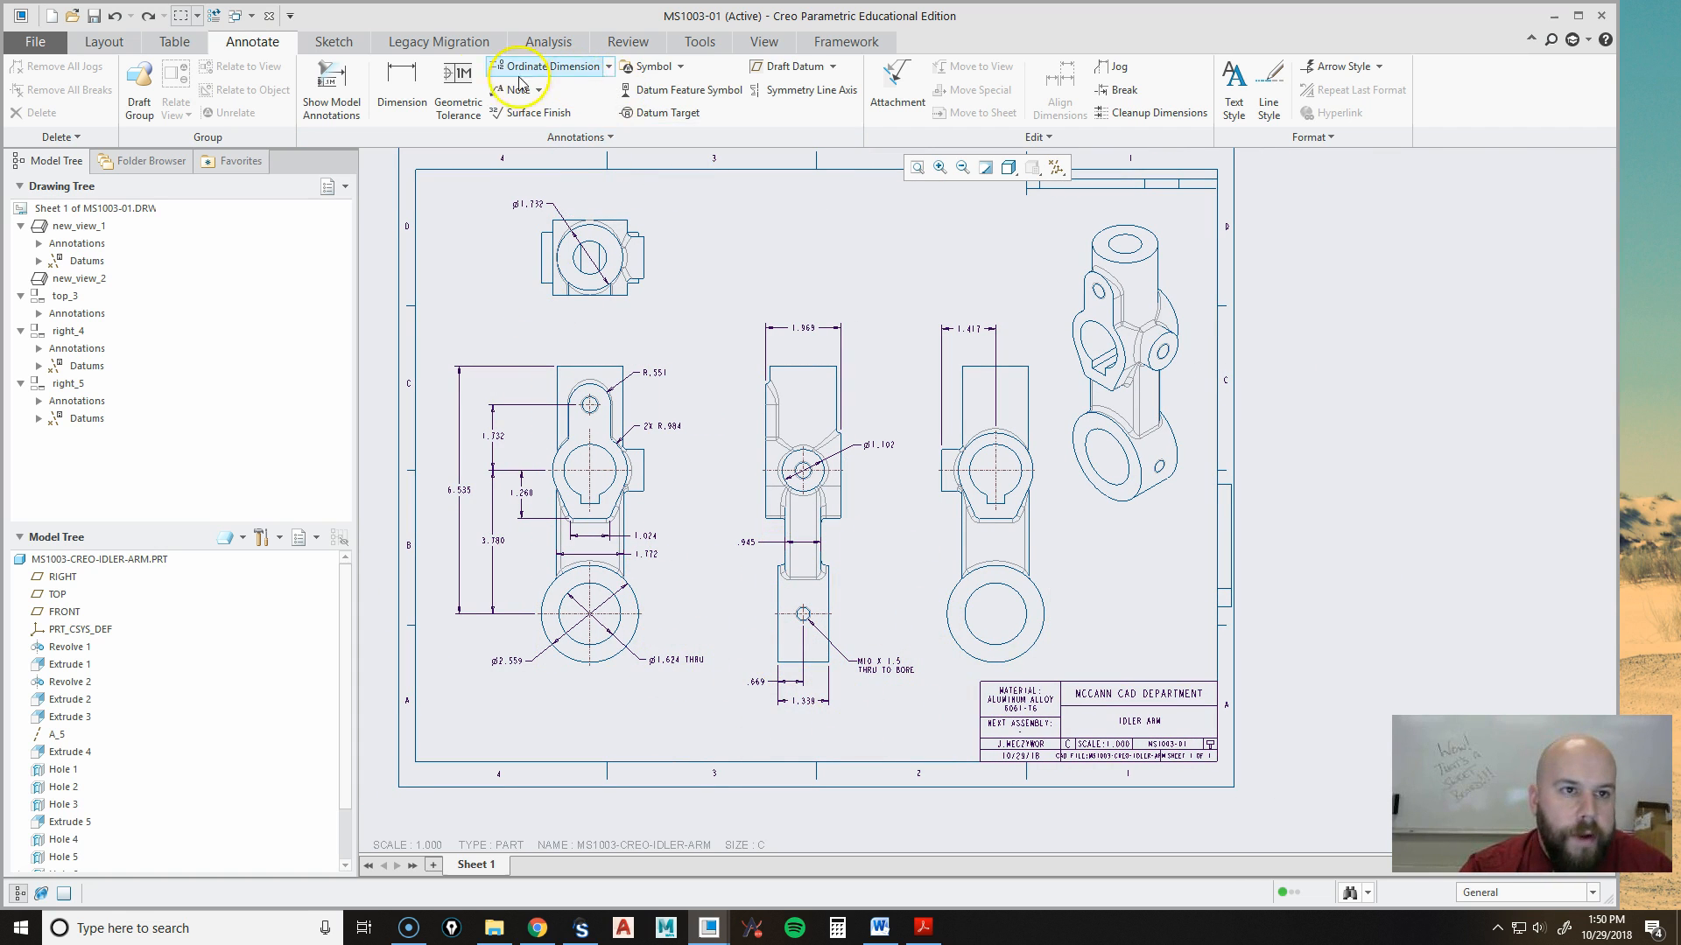
Show the model's diameter dimension for the large keyed bore (Hole 3) in the front view.
{"action": "left_click", "coordinate": [332, 92]}
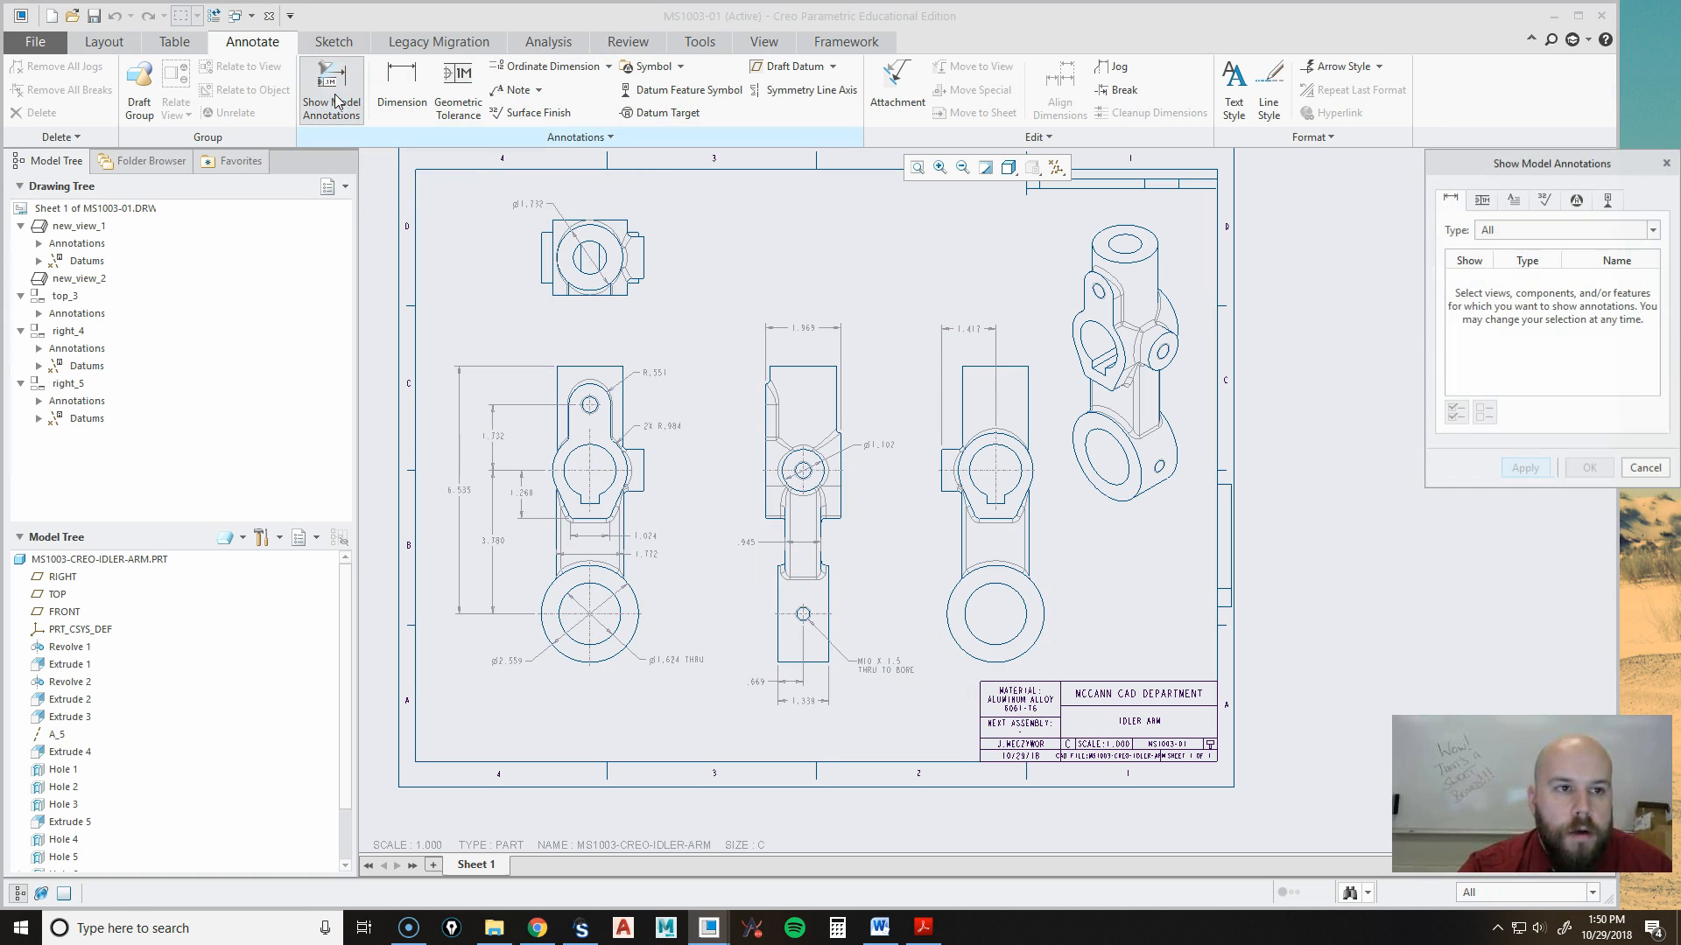
{"action": "scroll", "coordinate": [112, 788], "scroll_direction": "down", "scroll_amount": 2}
{"action": "left_click", "coordinate": [63, 742]}
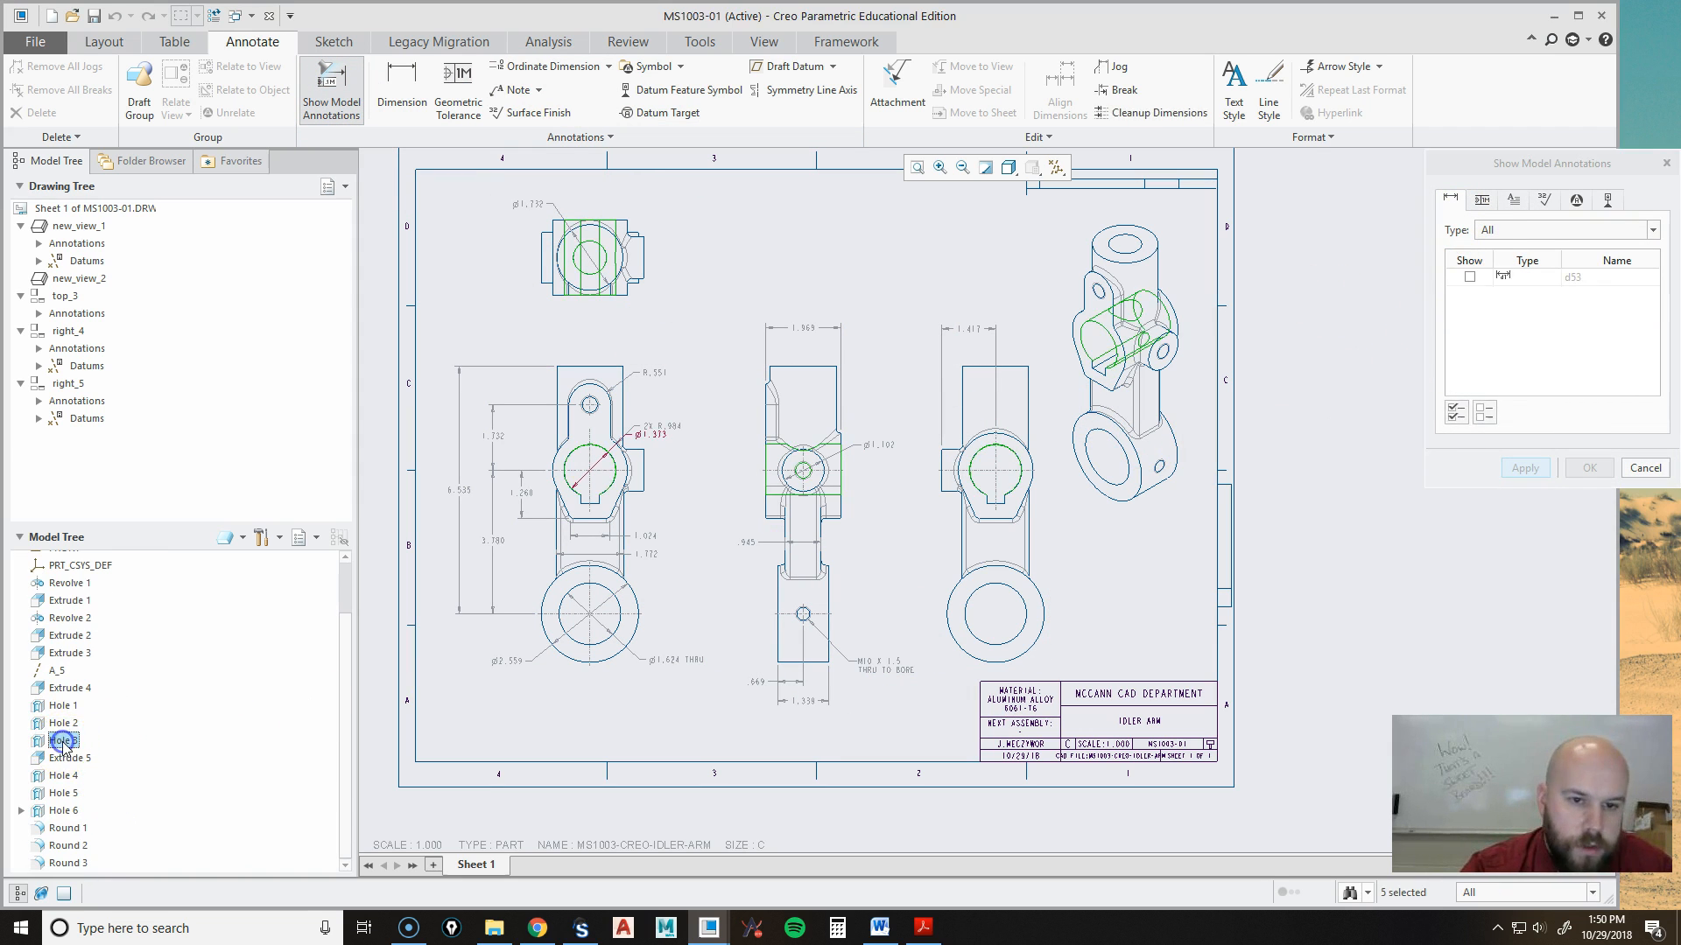
{"action": "scroll", "coordinate": [617, 468], "scroll_direction": "up", "scroll_amount": 4}
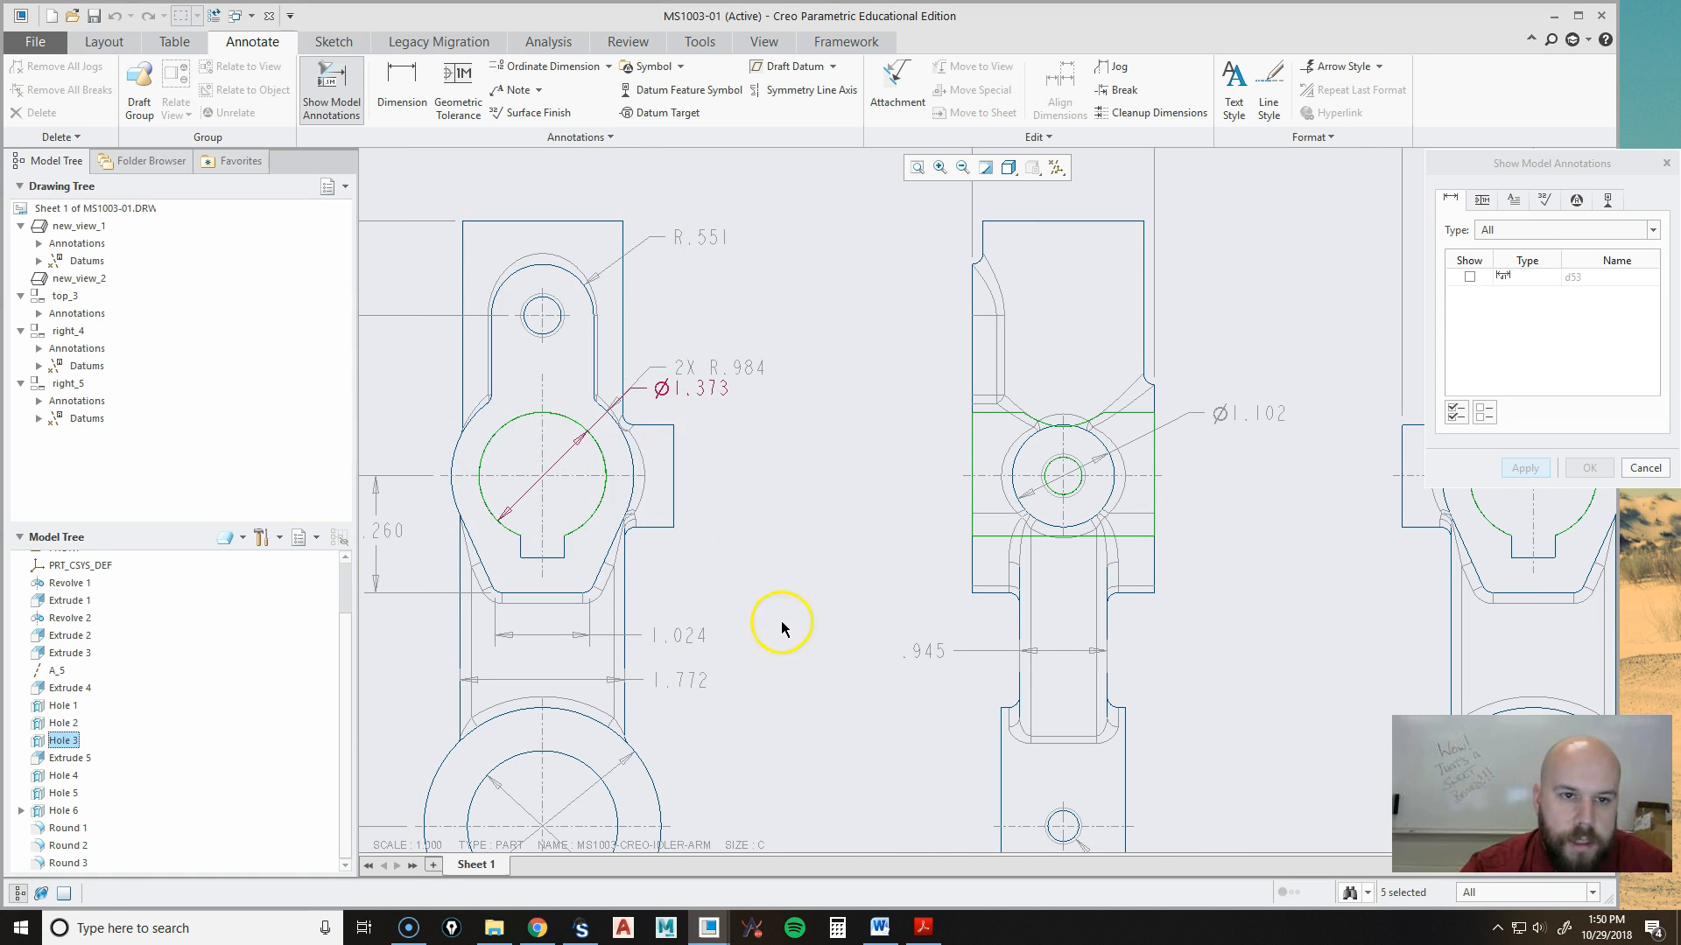
{"action": "scroll", "coordinate": [782, 628], "scroll_direction": "down", "scroll_amount": 3}
{"action": "scroll", "coordinate": [788, 578], "scroll_direction": "up", "scroll_amount": 1}
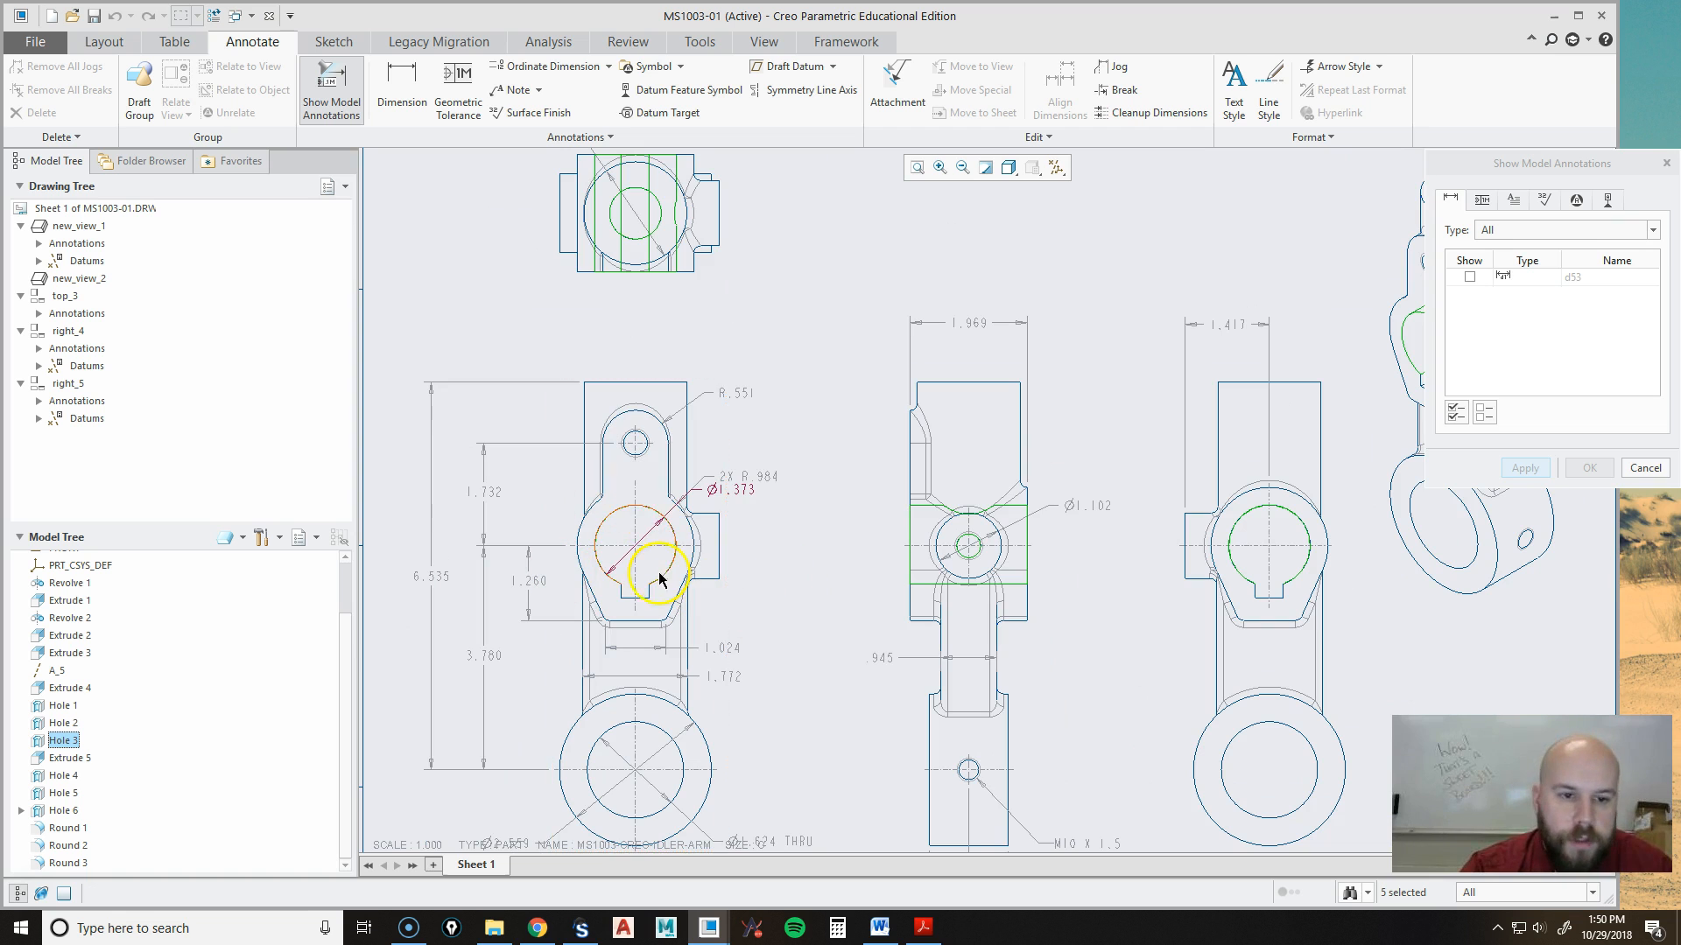
{"action": "left_click", "coordinate": [743, 496]}
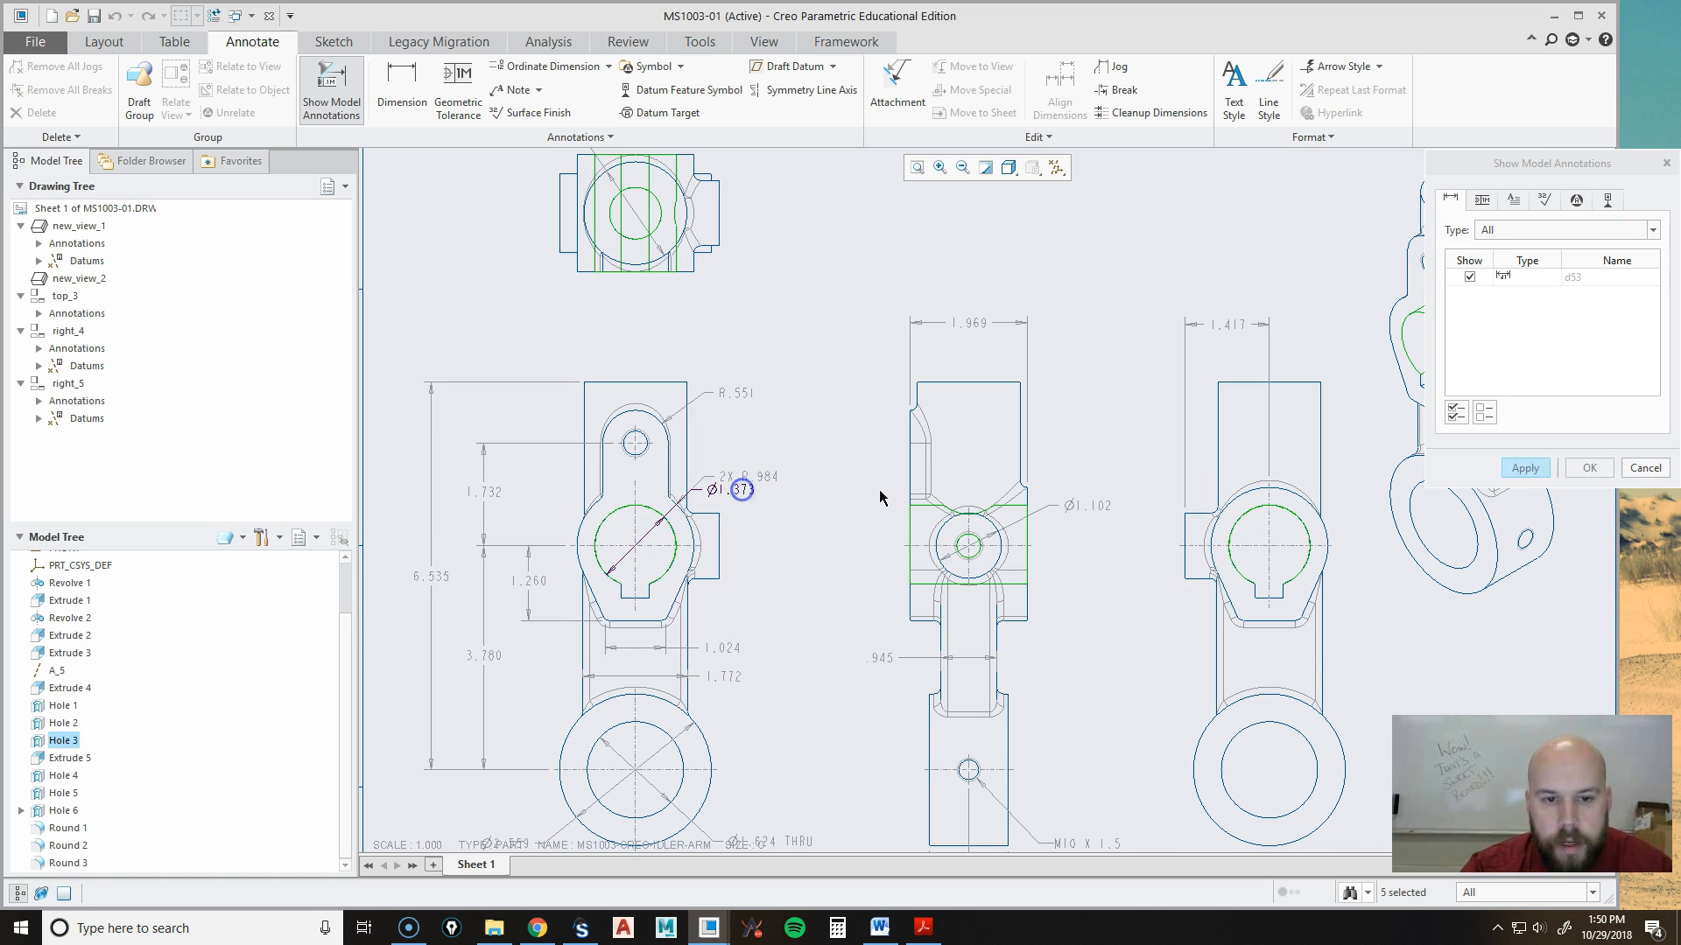
{"action": "left_click", "coordinate": [1591, 468]}
Place the keyed bore's diameter text below the side boss, with its leader running down and right from the bore.
{"action": "mouse_move", "coordinate": [742, 491]}
{"action": "left_mouse_down"}
{"action": "mouse_move", "coordinate": [774, 622]}
{"action": "mouse_move", "coordinate": [732, 601]}
{"action": "mouse_move", "coordinate": [765, 592]}
{"action": "mouse_move", "coordinate": [767, 538]}
{"action": "left_mouse_up"}
{"action": "scroll", "coordinate": [750, 608], "scroll_direction": "up", "scroll_amount": 5}
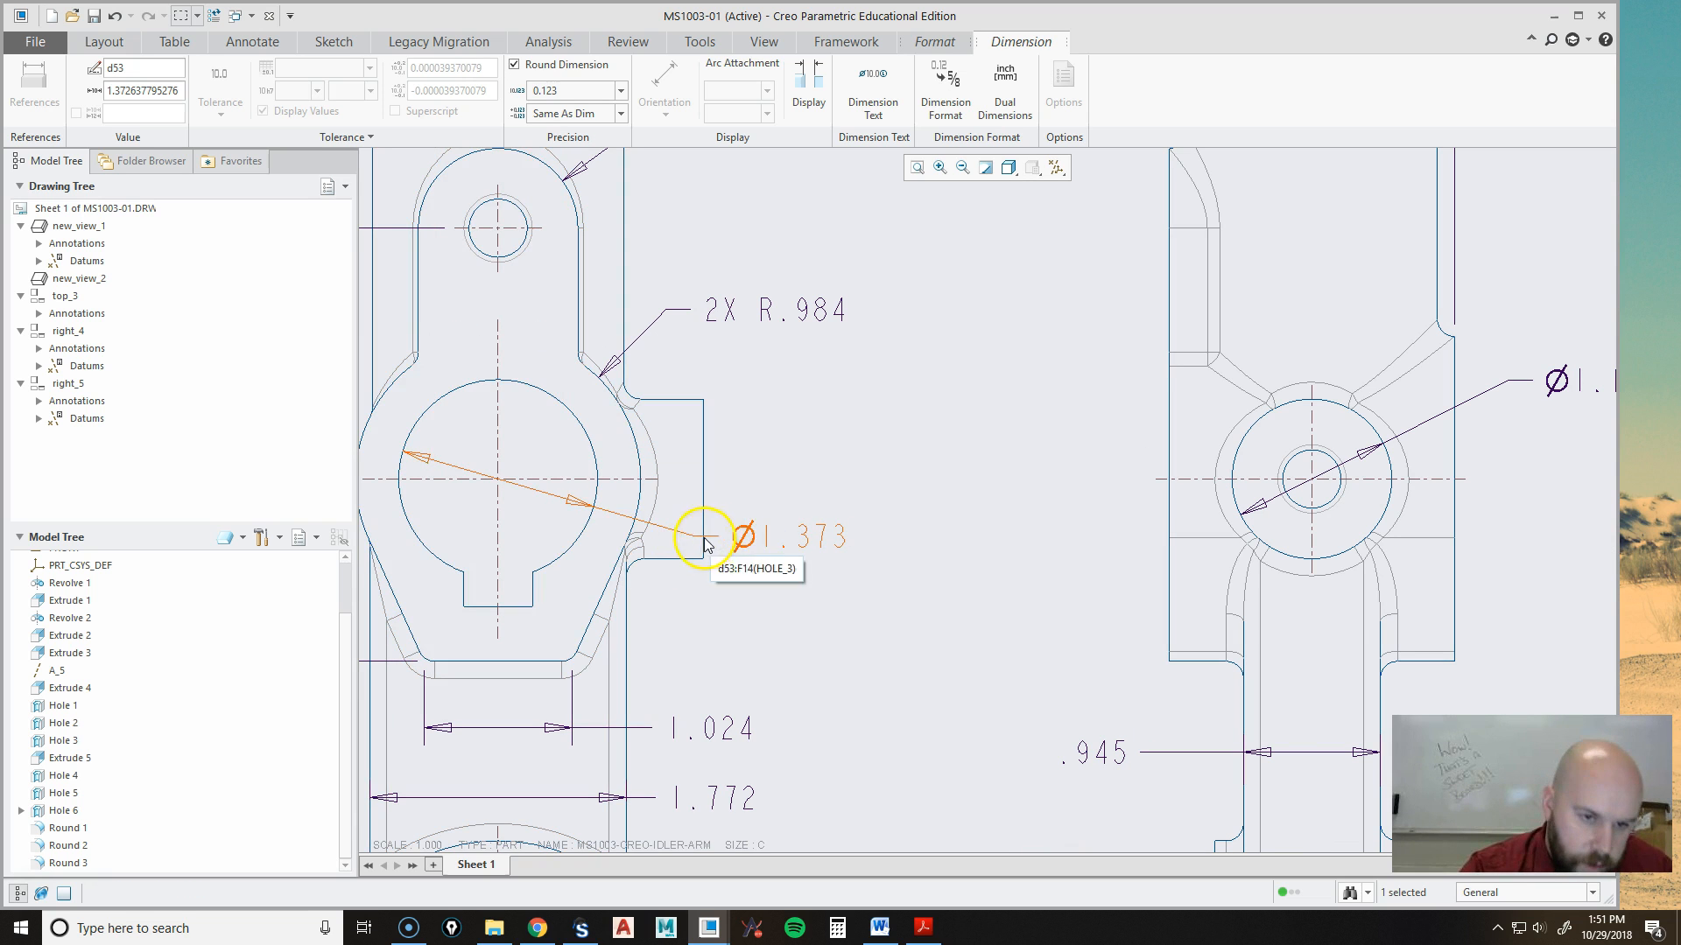
{"action": "left_click_drag", "start_coordinate": [768, 544], "coordinate": [757, 628]}
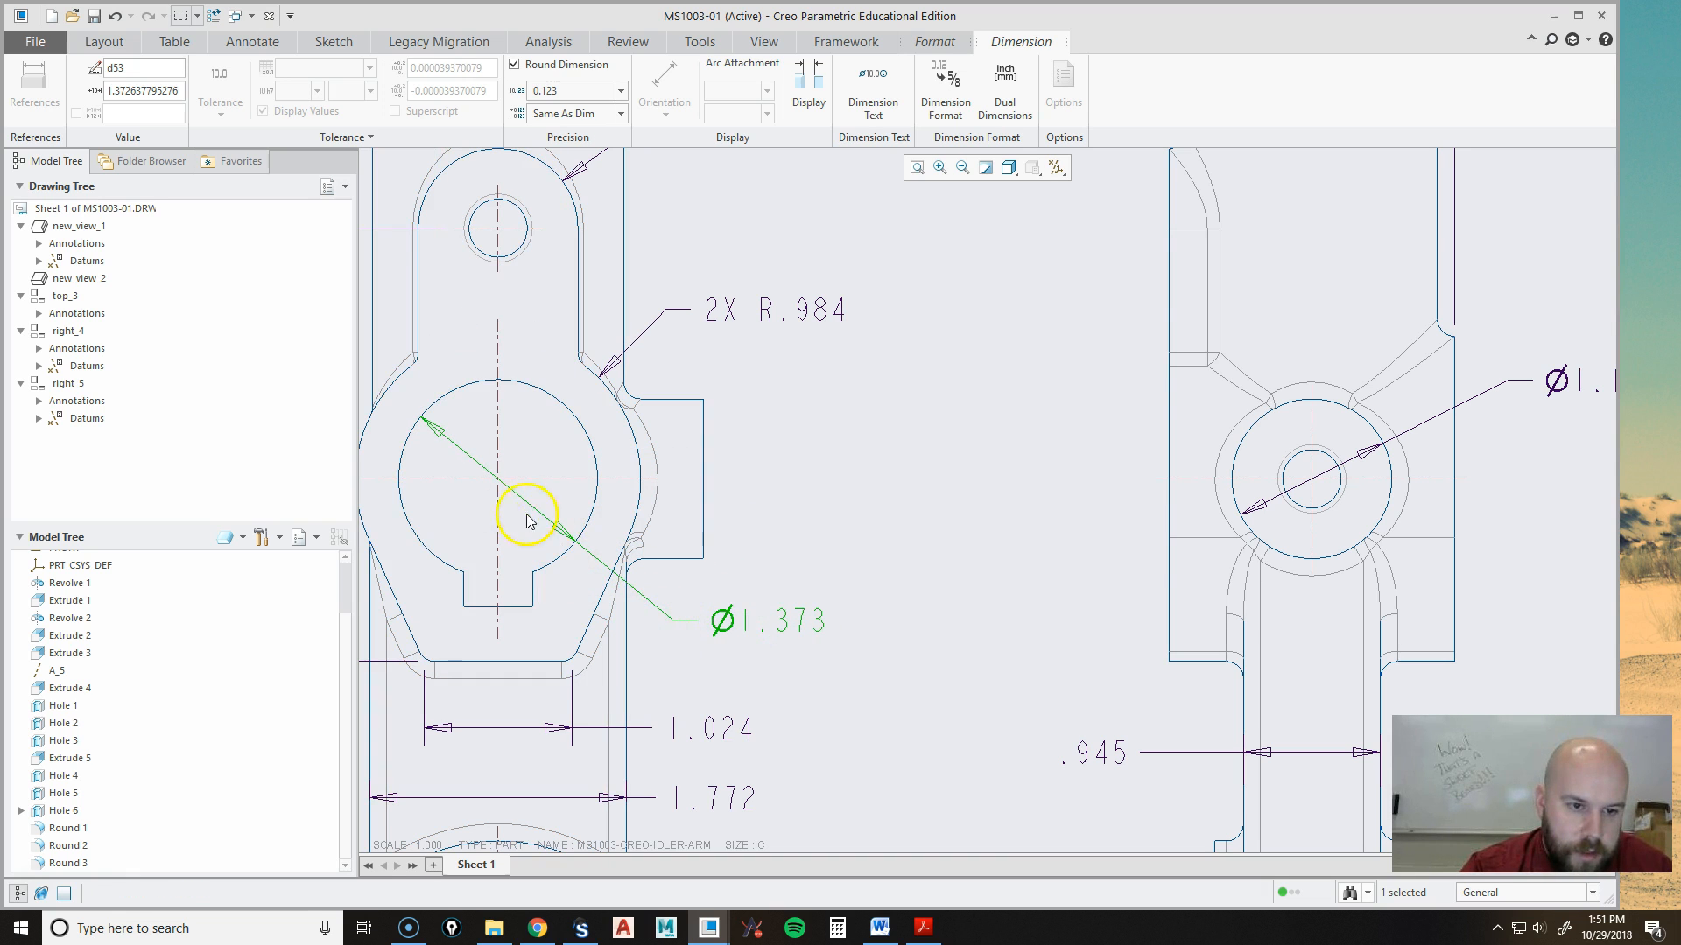
{"action": "scroll", "coordinate": [911, 613], "scroll_direction": "up", "scroll_amount": 1}
{"action": "left_click", "coordinate": [915, 620]}
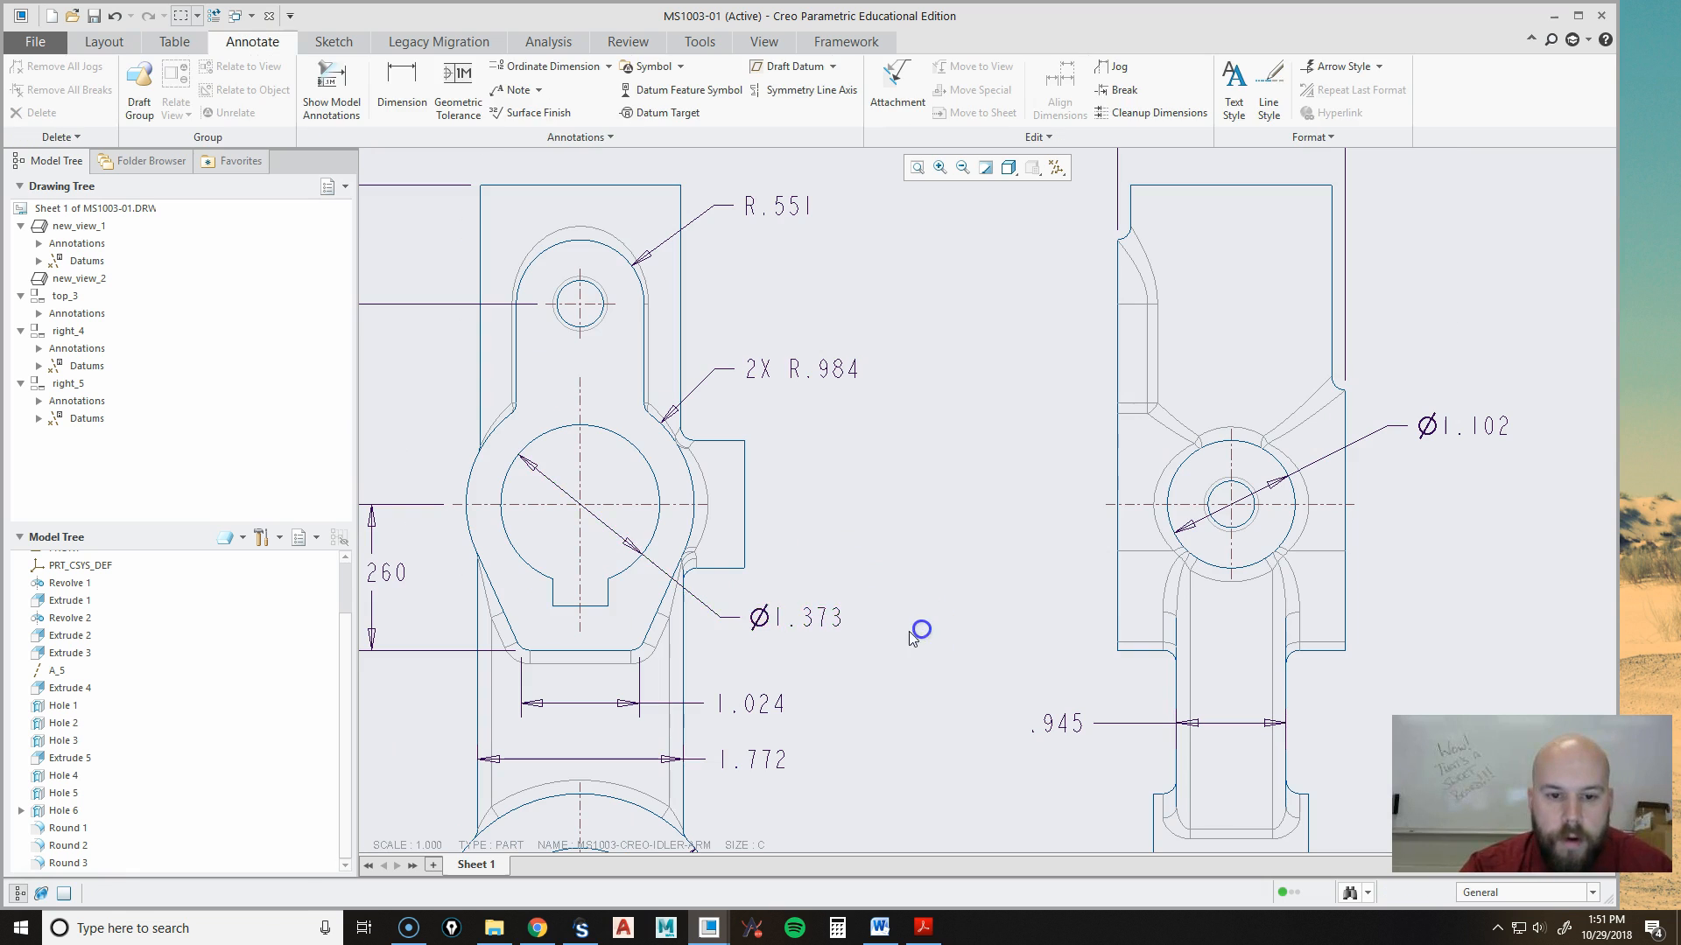
Append THRU to the keyed bore's diameter dimension text in the front view.
{"action": "double_click", "coordinate": [806, 619]}
{"action": "left_click", "coordinate": [876, 477]}
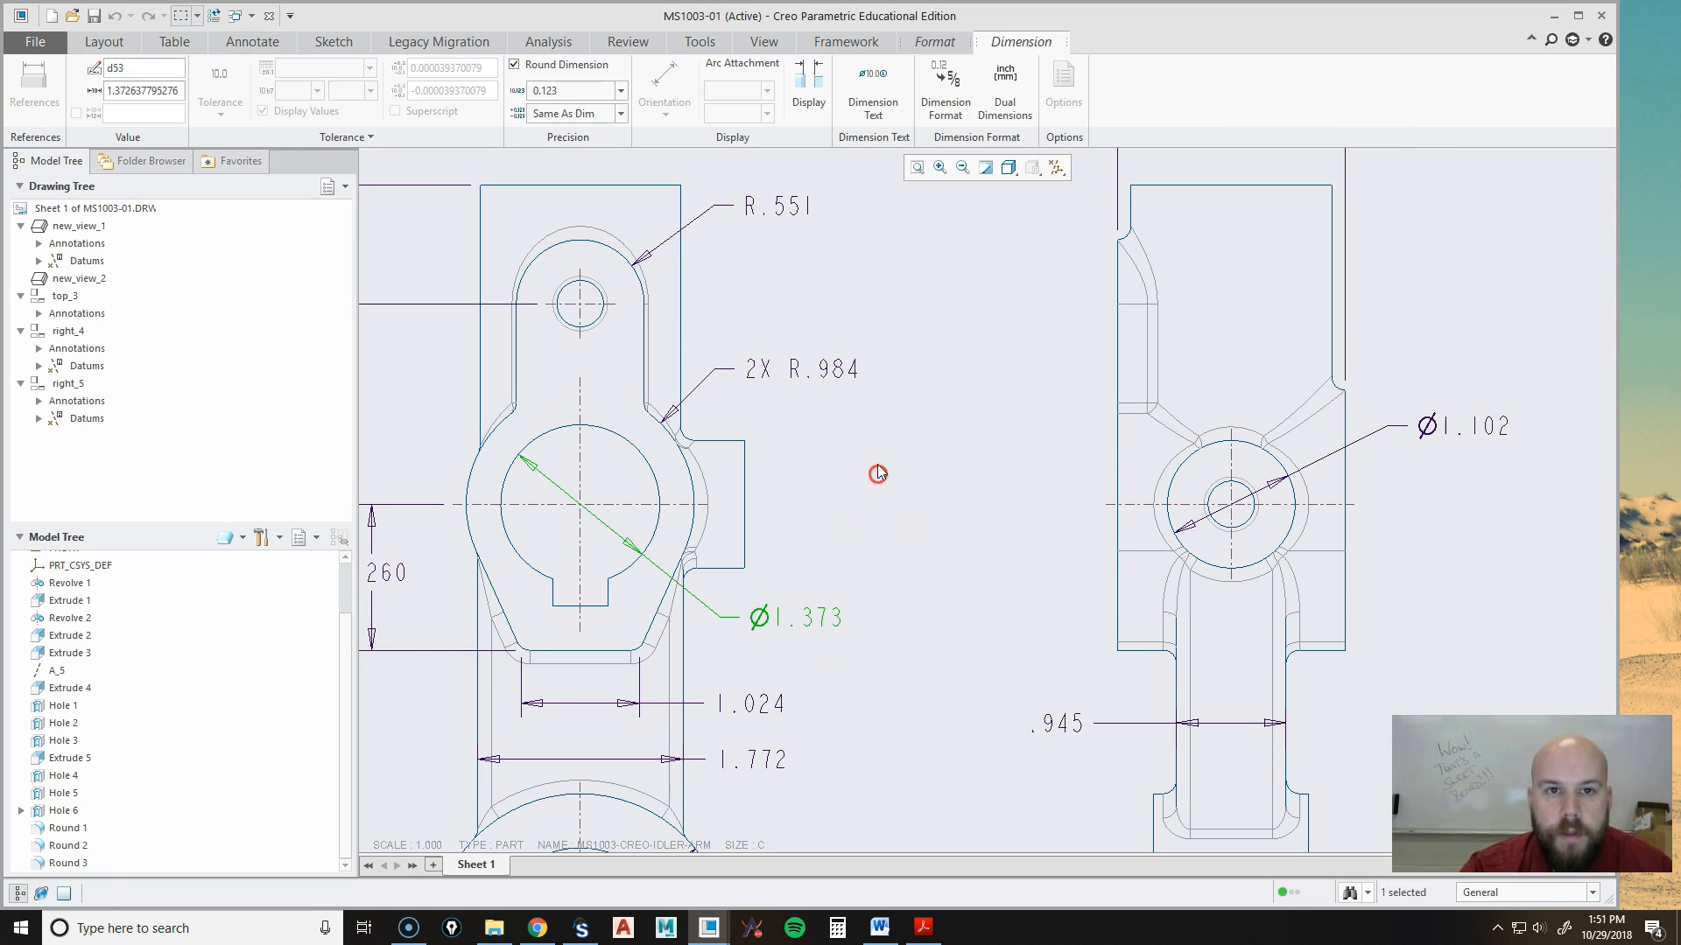
{"action": "left_click", "coordinate": [873, 87]}
{"action": "left_click", "coordinate": [921, 239]}
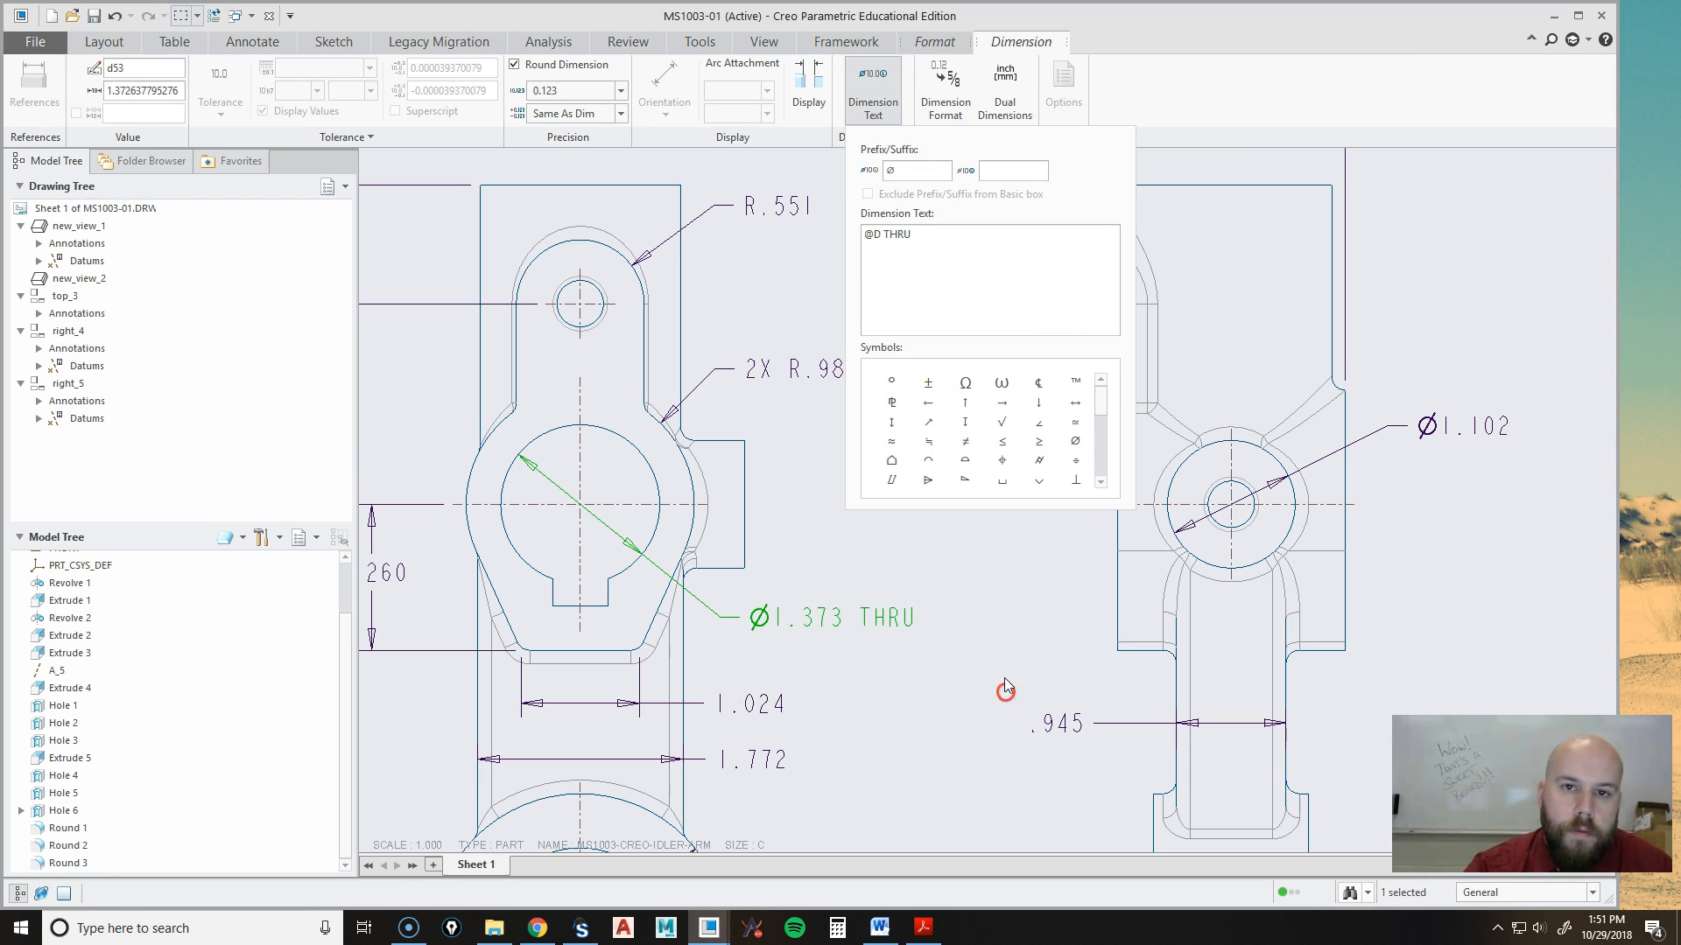
{"action": "left_click", "coordinate": [871, 70]}
{"action": "left_click", "coordinate": [950, 484]}
{"action": "scroll", "coordinate": [951, 521], "scroll_direction": "up", "scroll_amount": 2}
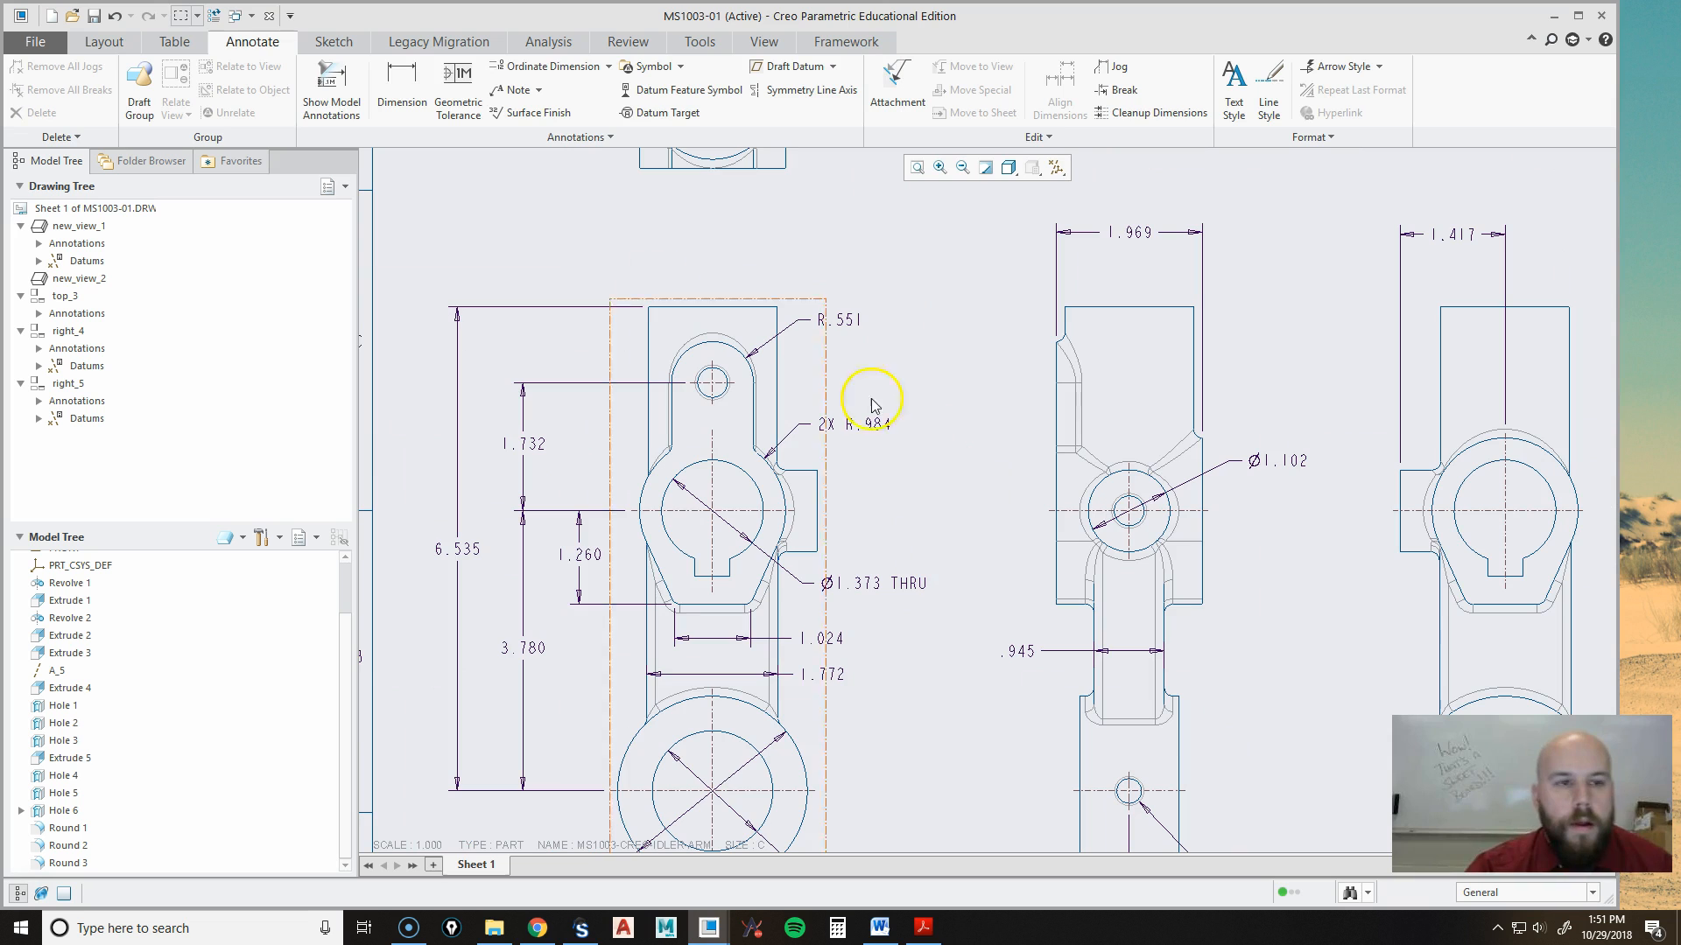
Show the model dimensions for the keyway cut's width and its height across the bore (Extrude 5) in the front view.
{"action": "left_click", "coordinate": [330, 88]}
{"action": "left_click", "coordinate": [63, 758]}
{"action": "mouse_move", "coordinate": [973, 617]}
{"action": "middle_mouse_down"}
{"action": "mouse_move", "coordinate": [892, 616]}
{"action": "mouse_move", "coordinate": [817, 712]}
{"action": "mouse_move", "coordinate": [882, 565]}
{"action": "mouse_move", "coordinate": [920, 619]}
{"action": "middle_mouse_up"}
{"action": "scroll", "coordinate": [818, 717], "scroll_direction": "up", "scroll_amount": 4}
{"action": "scroll", "coordinate": [817, 717], "scroll_direction": "down", "scroll_amount": 3}
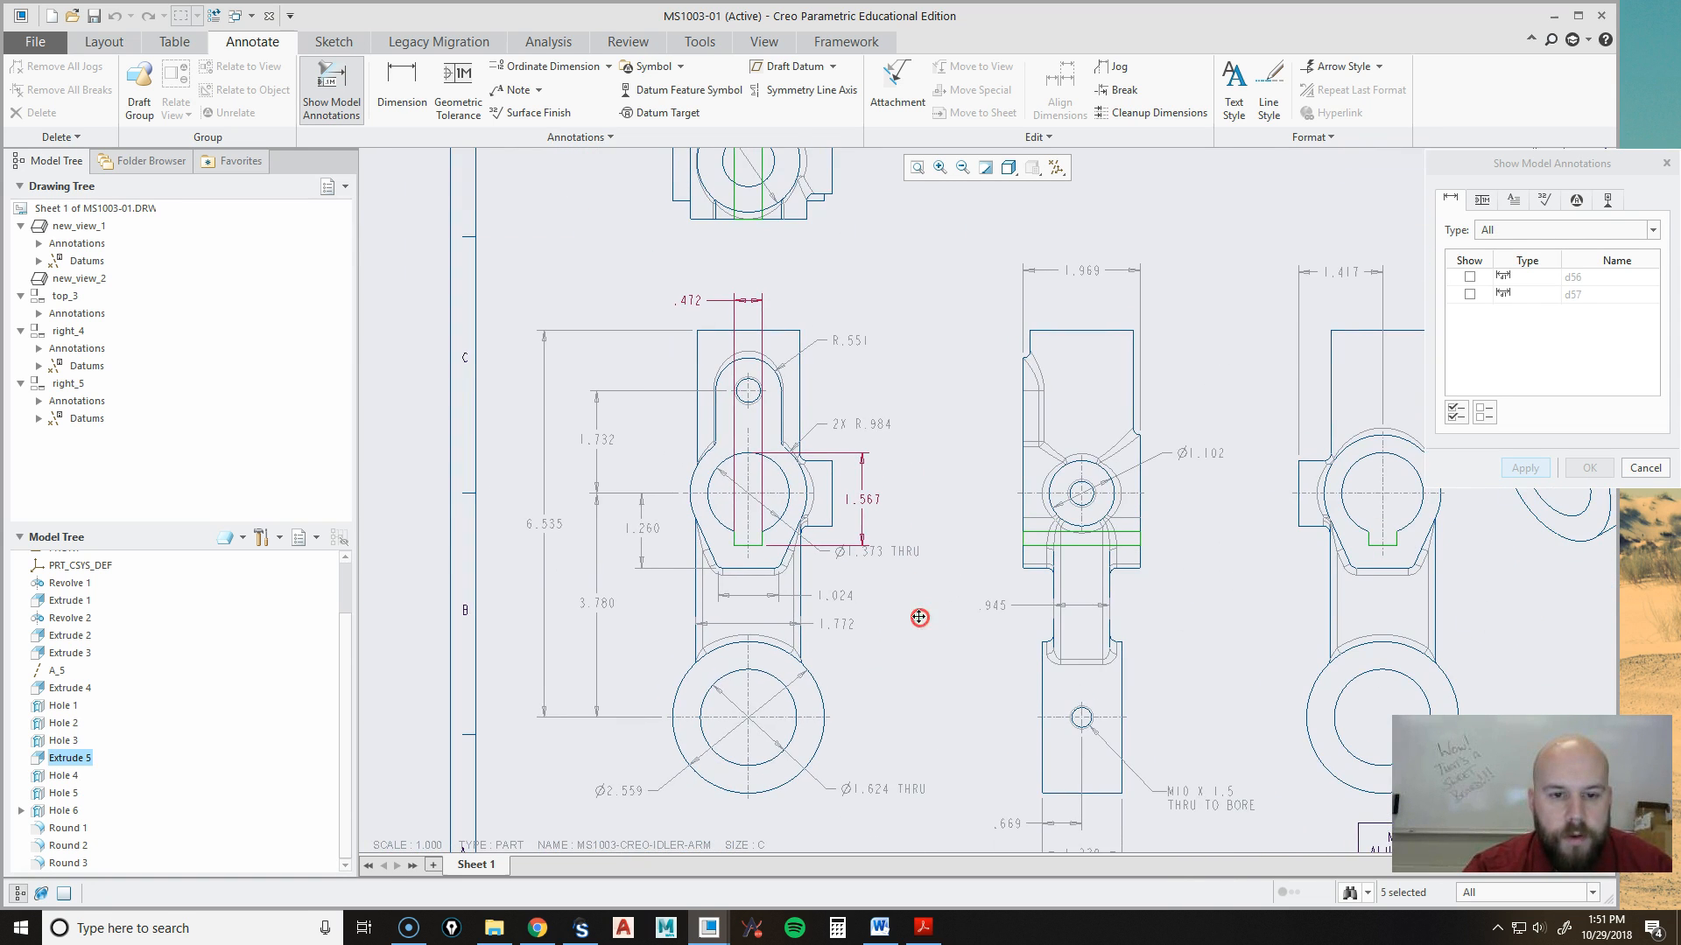
{"action": "scroll", "coordinate": [841, 473], "scroll_direction": "down", "scroll_amount": 2}
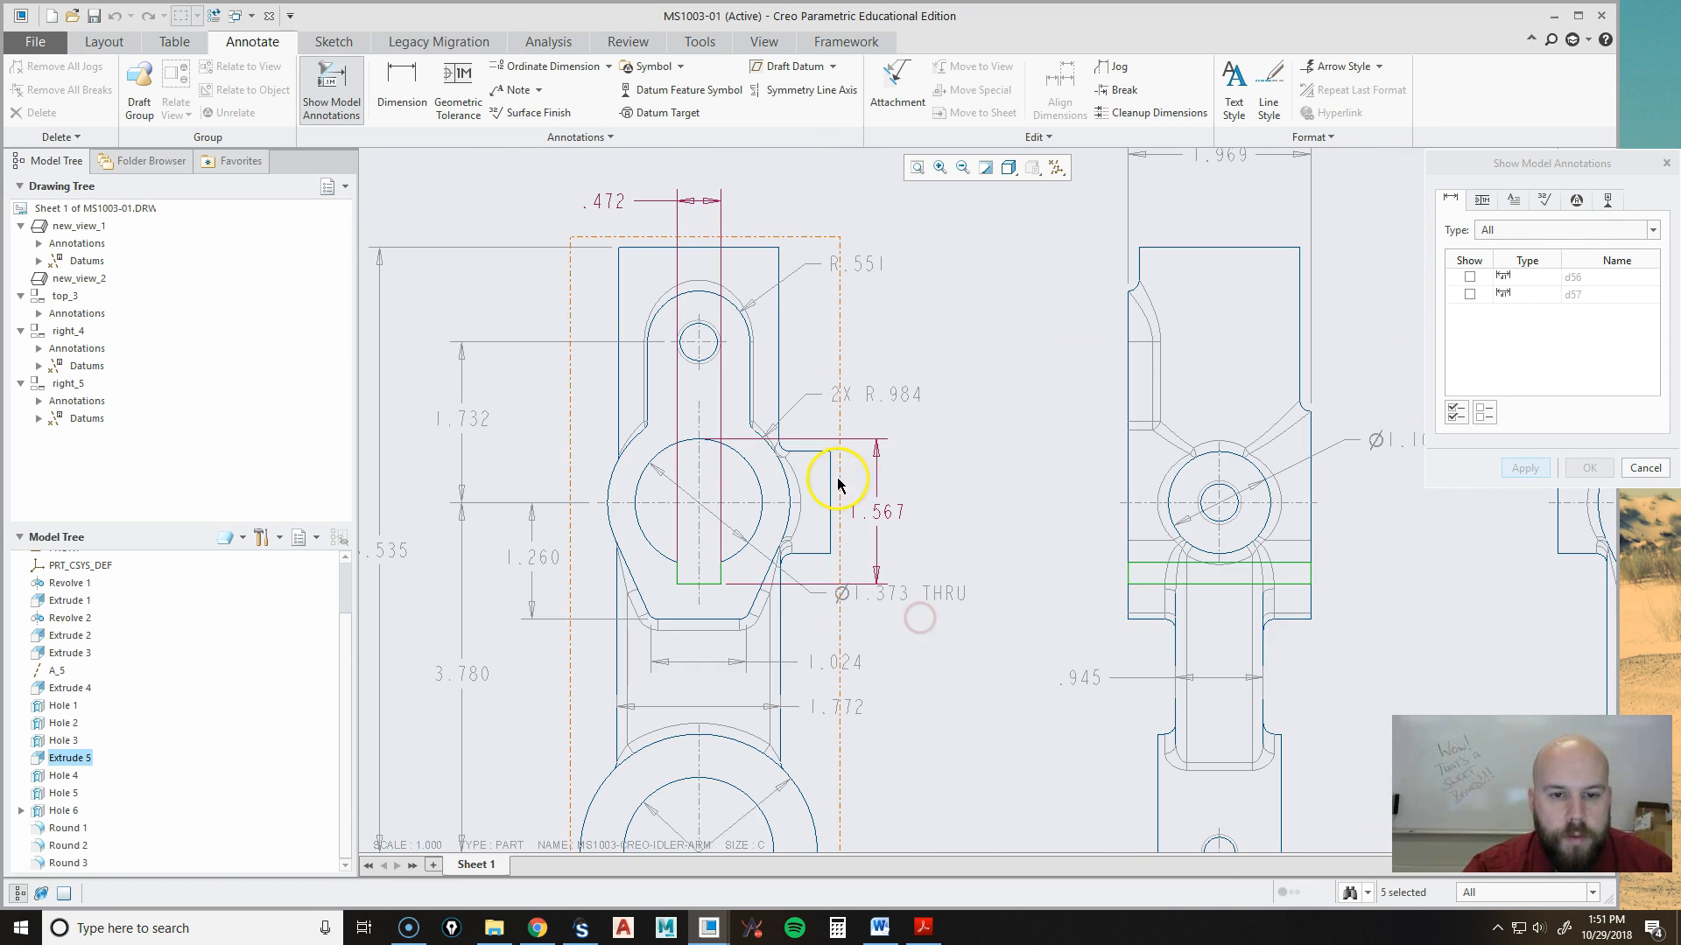
{"action": "left_click", "coordinate": [886, 516]}
{"action": "left_click", "coordinate": [608, 206]}
{"action": "left_click", "coordinate": [1588, 468]}
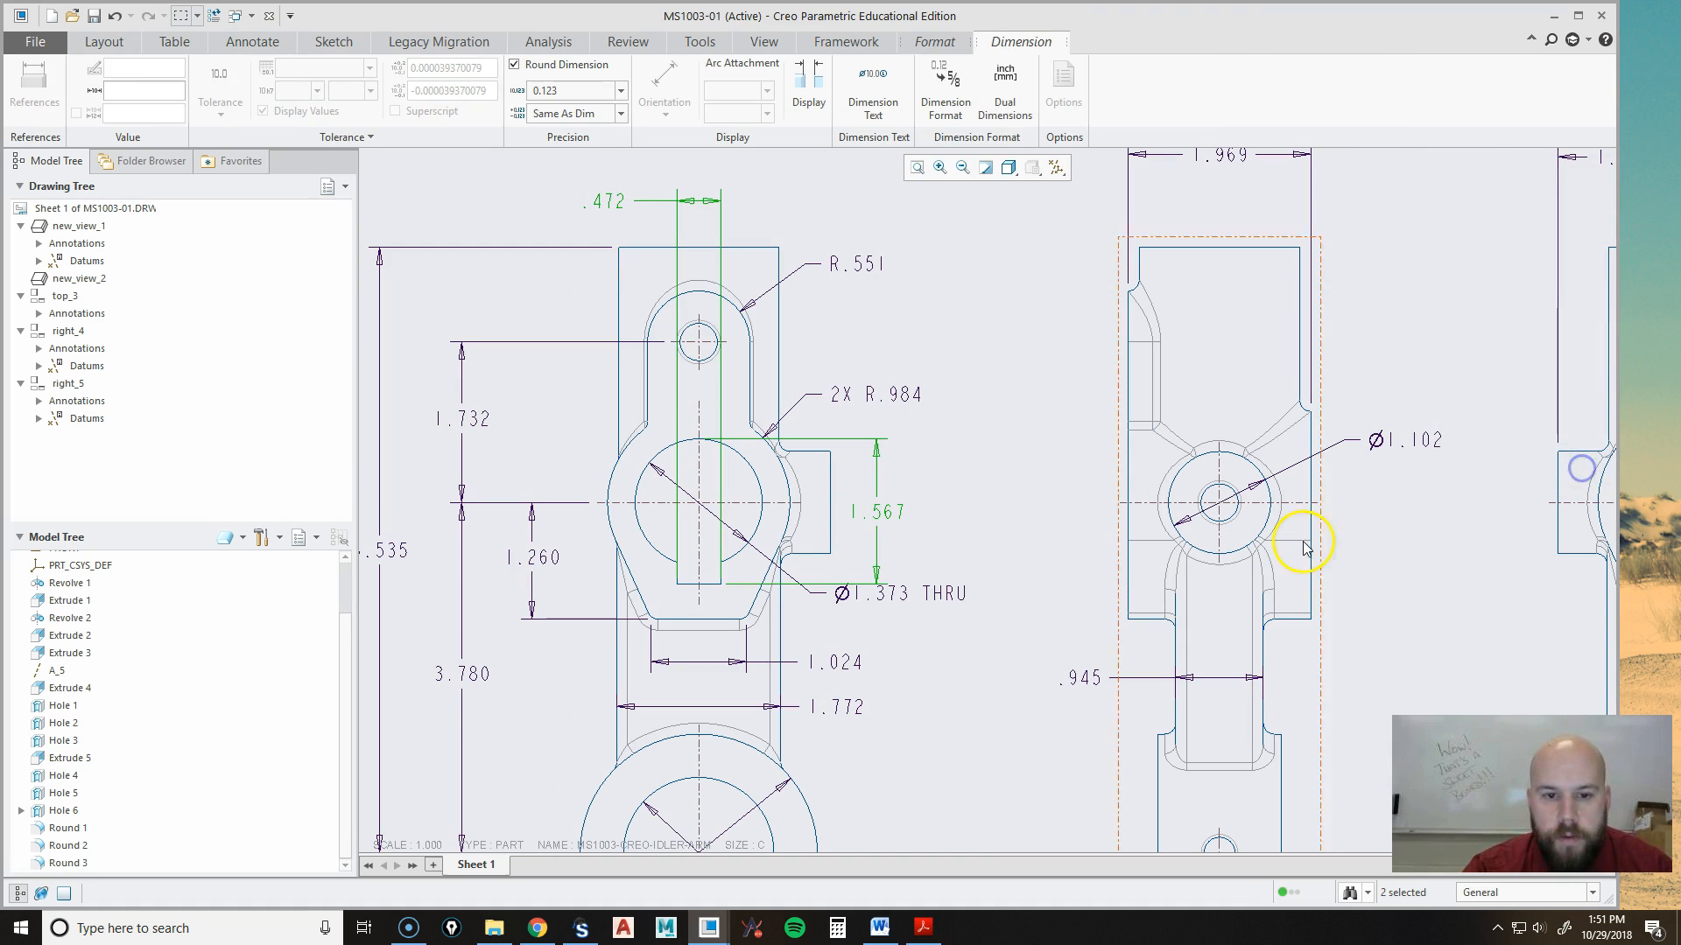
{"action": "left_click", "coordinate": [983, 684]}
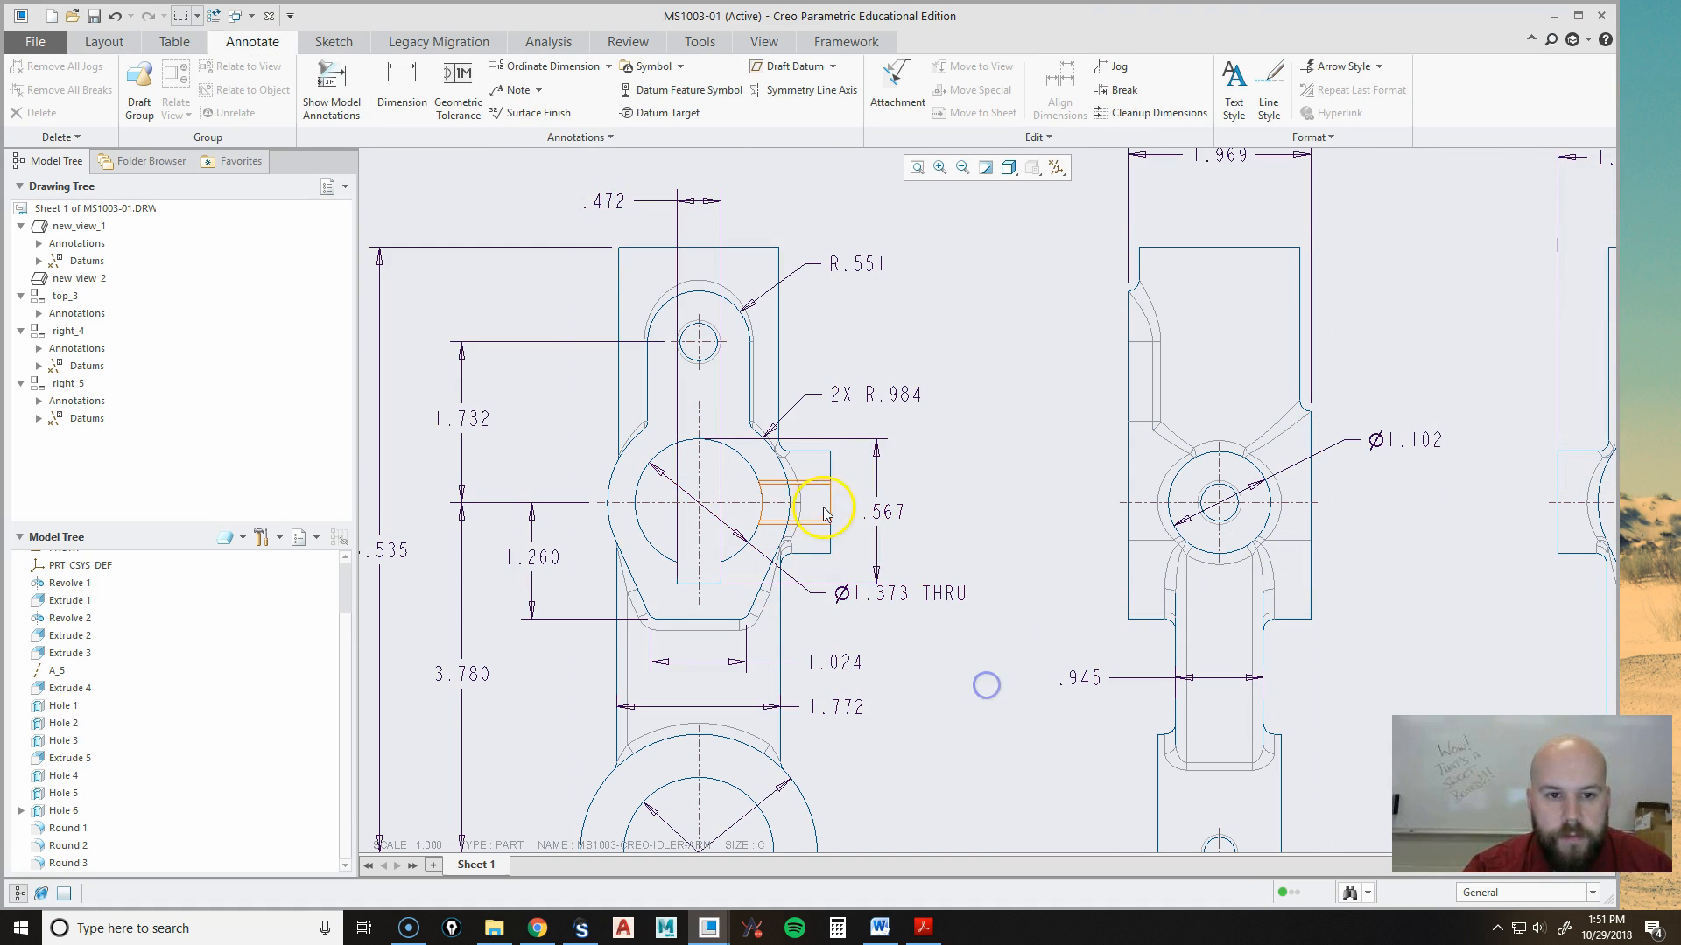
Move the keyway width dimension from above the front view to just below the keyed boss, with its text outside the part.
{"action": "left_click", "coordinate": [610, 204]}
{"action": "left_click_drag", "start_coordinate": [606, 200], "coordinate": [851, 639]}
{"action": "scroll", "coordinate": [869, 709], "scroll_direction": "up", "scroll_amount": 2}
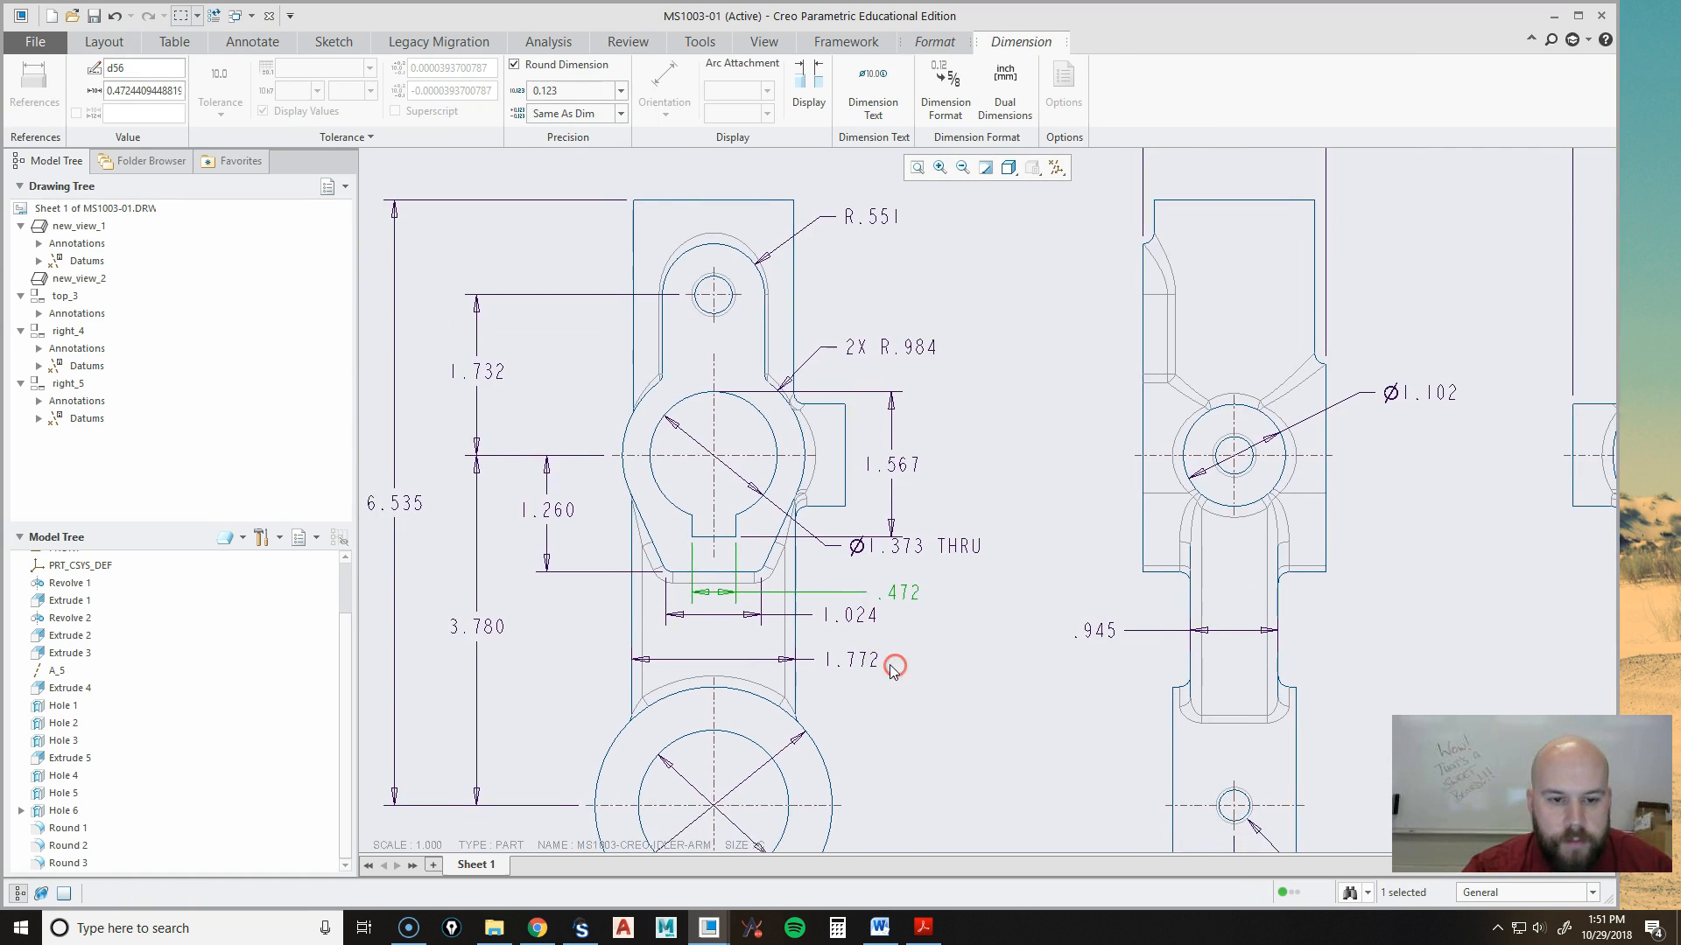
Space the keyway, boss flat and arm width dimensions evenly below the keyed boss and line up their texts.
{"action": "left_click", "coordinate": [829, 668]}
{"action": "left_click_drag", "start_coordinate": [830, 667], "coordinate": [823, 677]}
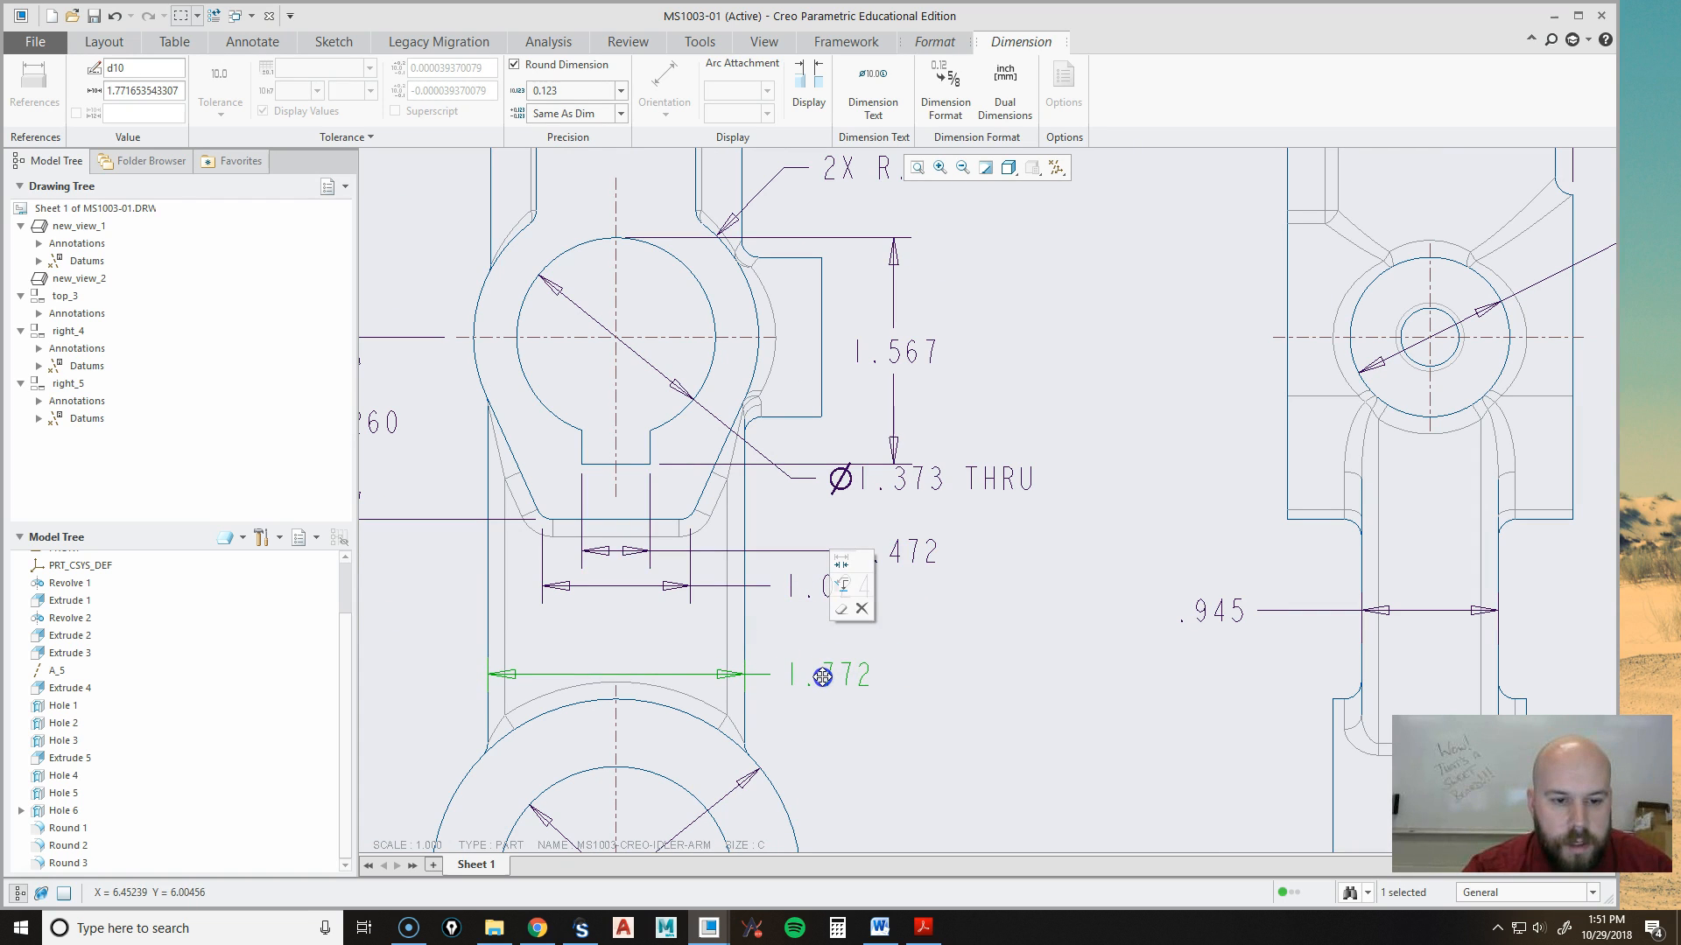
{"action": "left_click", "coordinate": [806, 585]}
{"action": "left_click_drag", "start_coordinate": [826, 585], "coordinate": [825, 619]}
{"action": "left_click", "coordinate": [910, 551]}
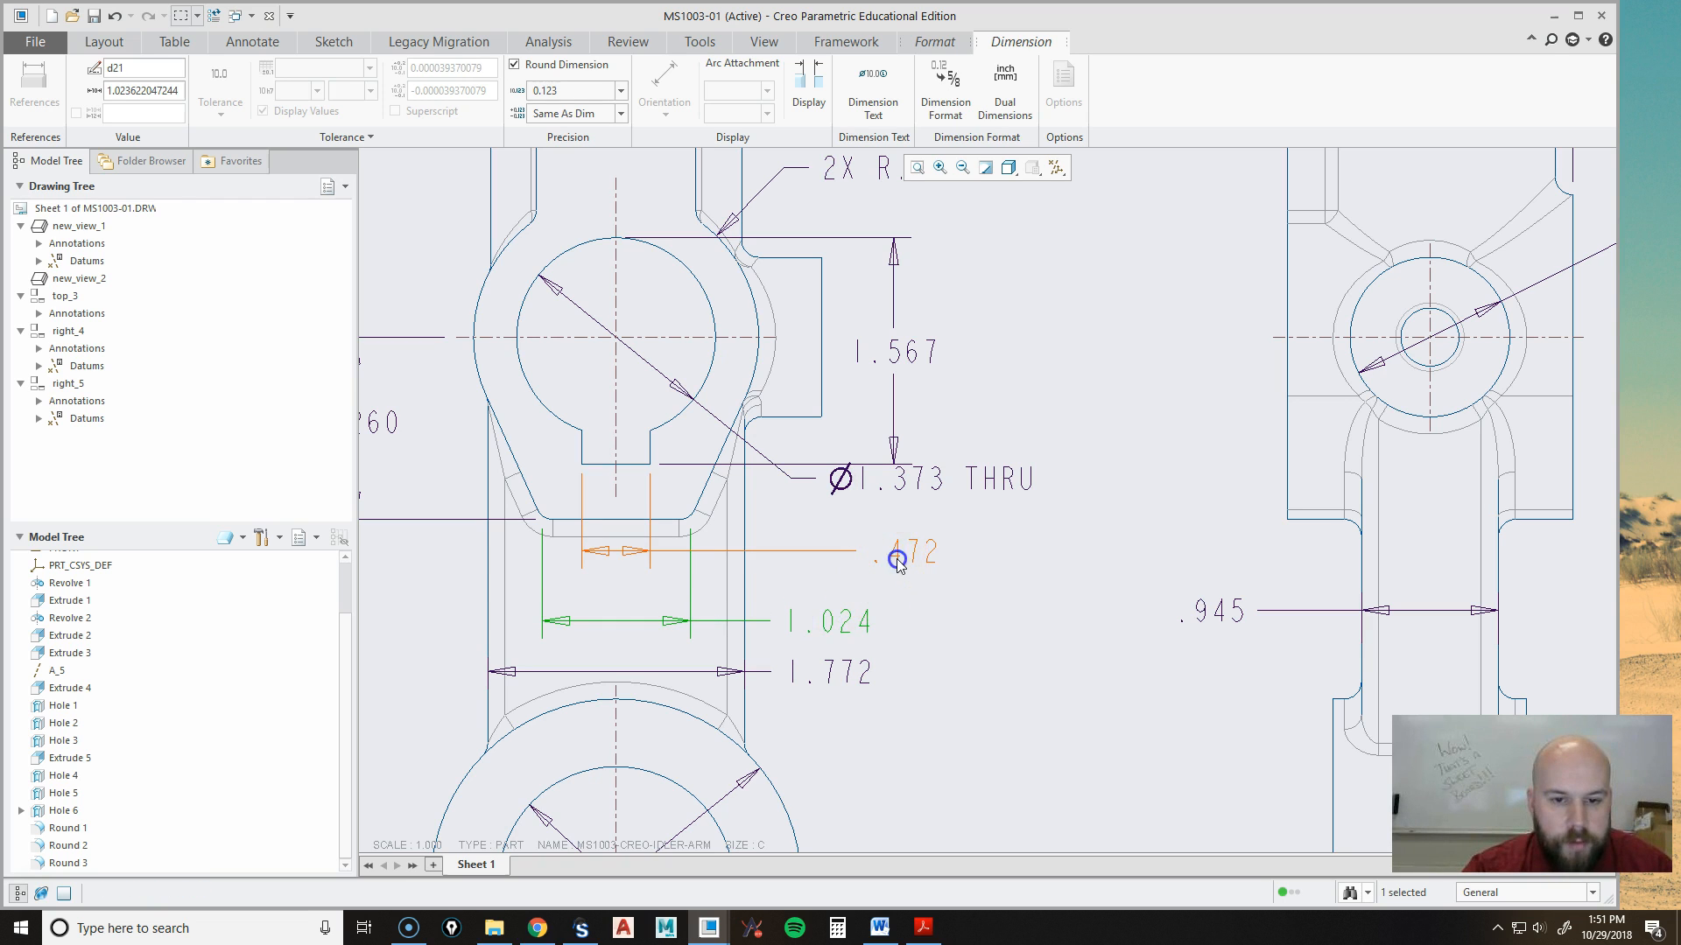
{"action": "left_click_drag", "start_coordinate": [915, 551], "coordinate": [852, 571]}
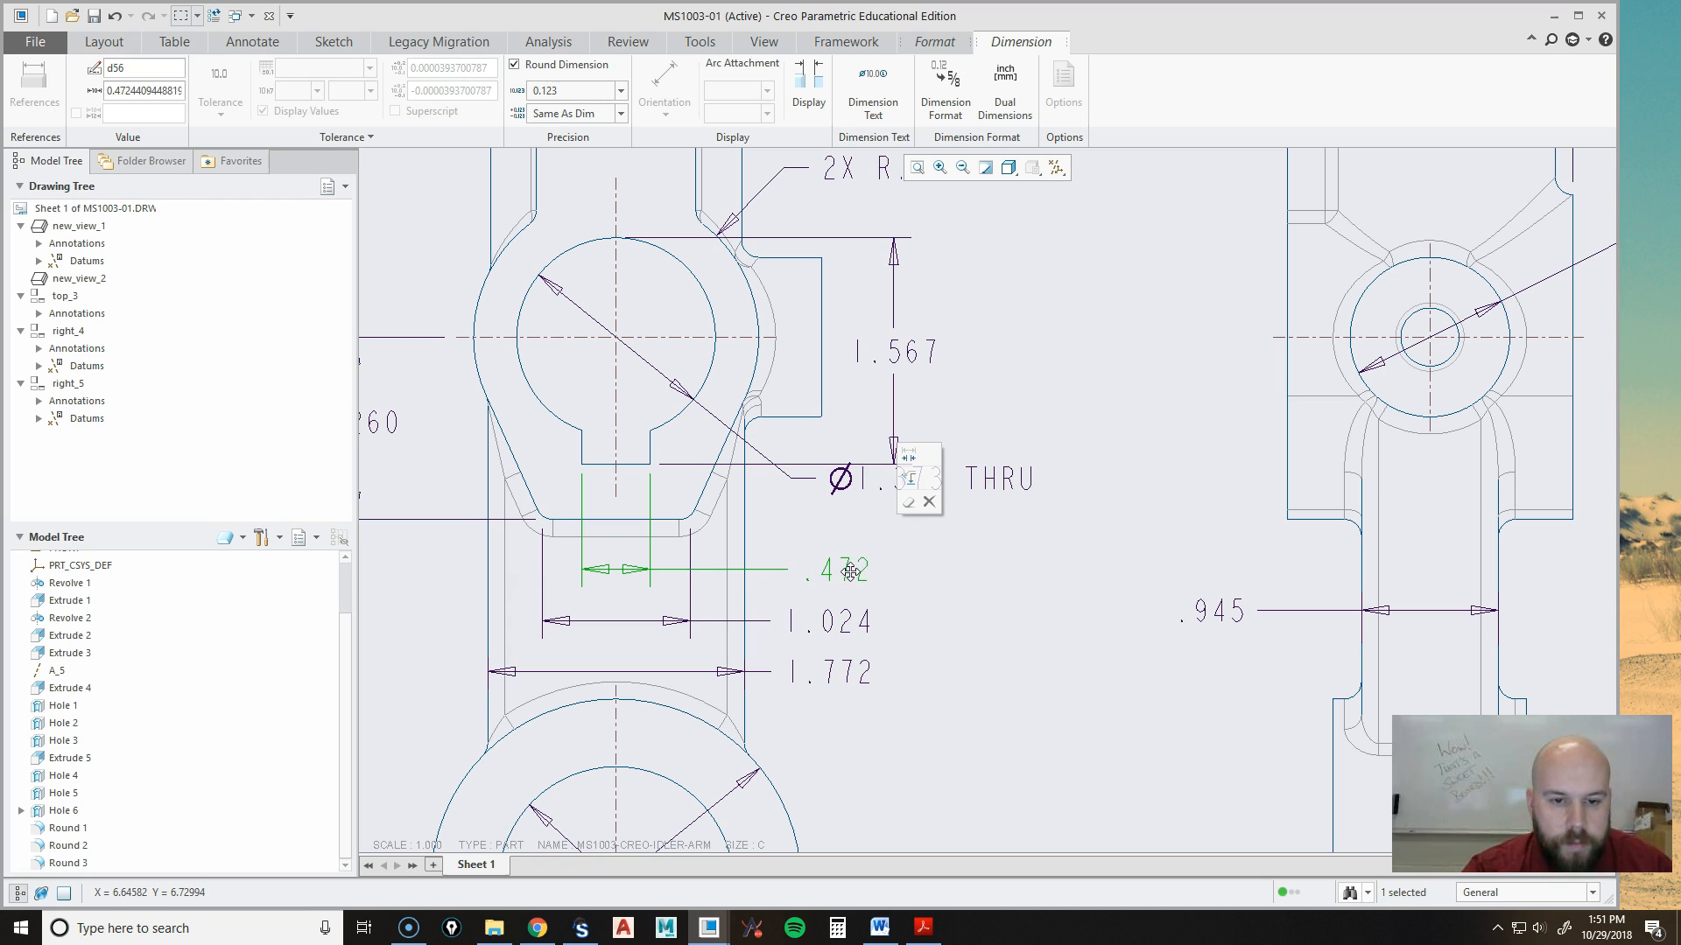
{"action": "left_click", "coordinate": [961, 632]}
Shift the keyway height dimension farther right of the side boss and lower the keyed bore's THRU callout clear of it.
{"action": "middle_click_drag", "start_coordinate": [1032, 663], "coordinate": [1034, 714]}
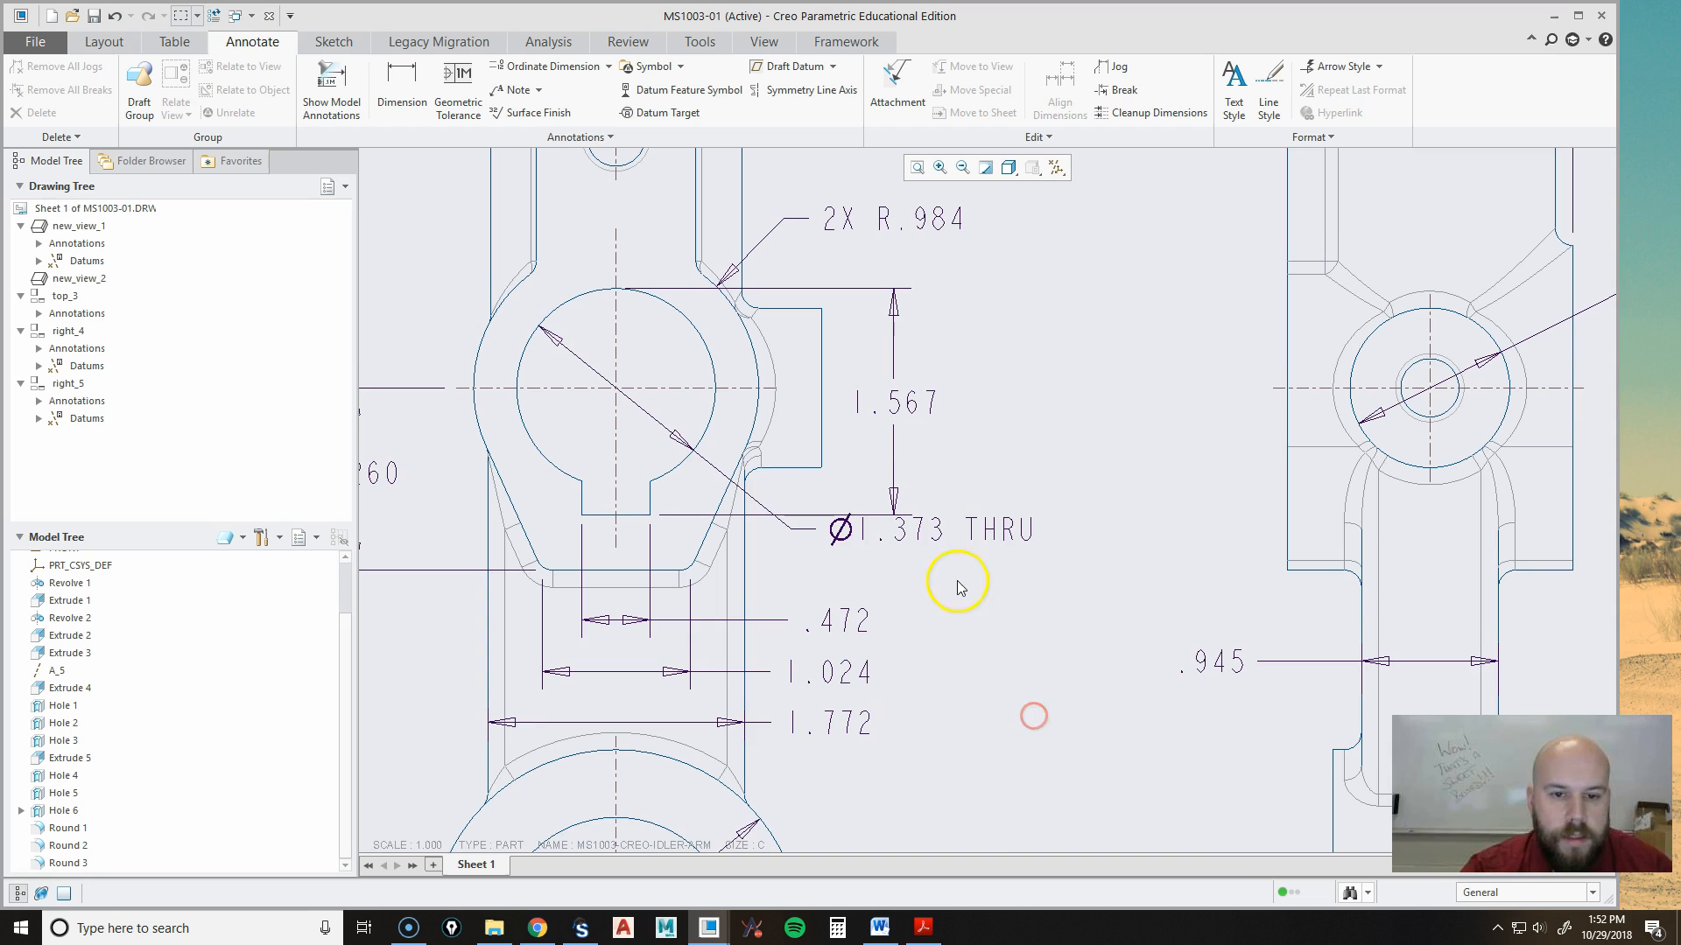
{"action": "left_click", "coordinate": [900, 536]}
{"action": "middle_click_drag", "start_coordinate": [987, 625], "coordinate": [1003, 690]}
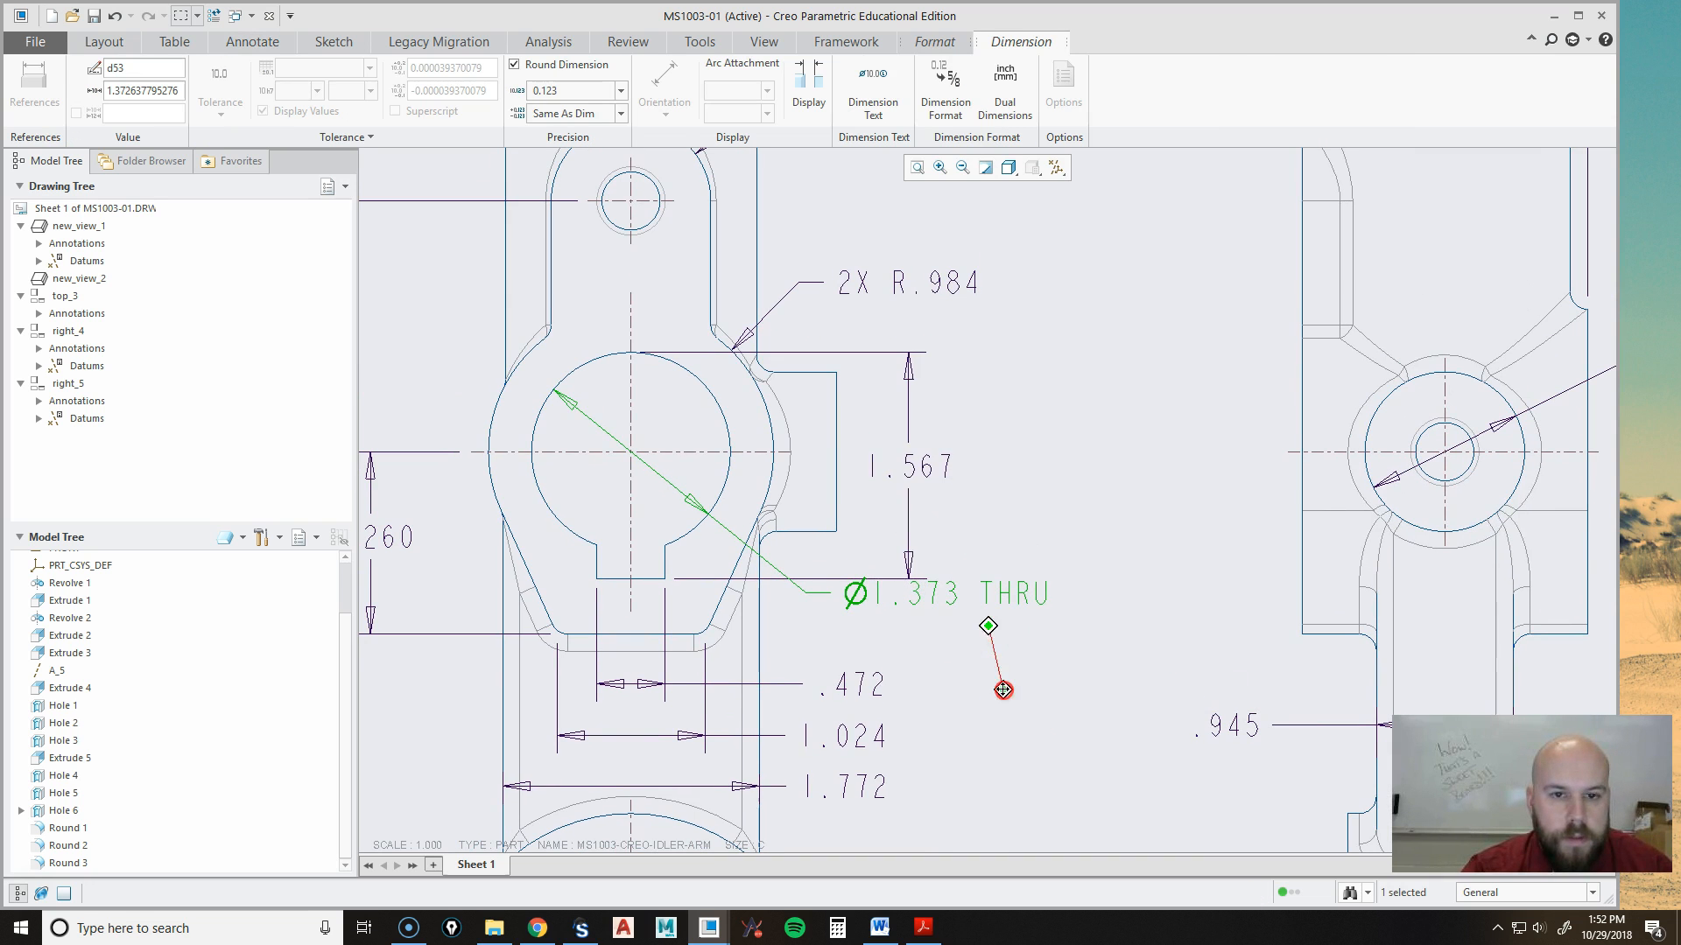
{"action": "left_click", "coordinate": [898, 469]}
{"action": "left_click_drag", "start_coordinate": [908, 468], "coordinate": [930, 467]}
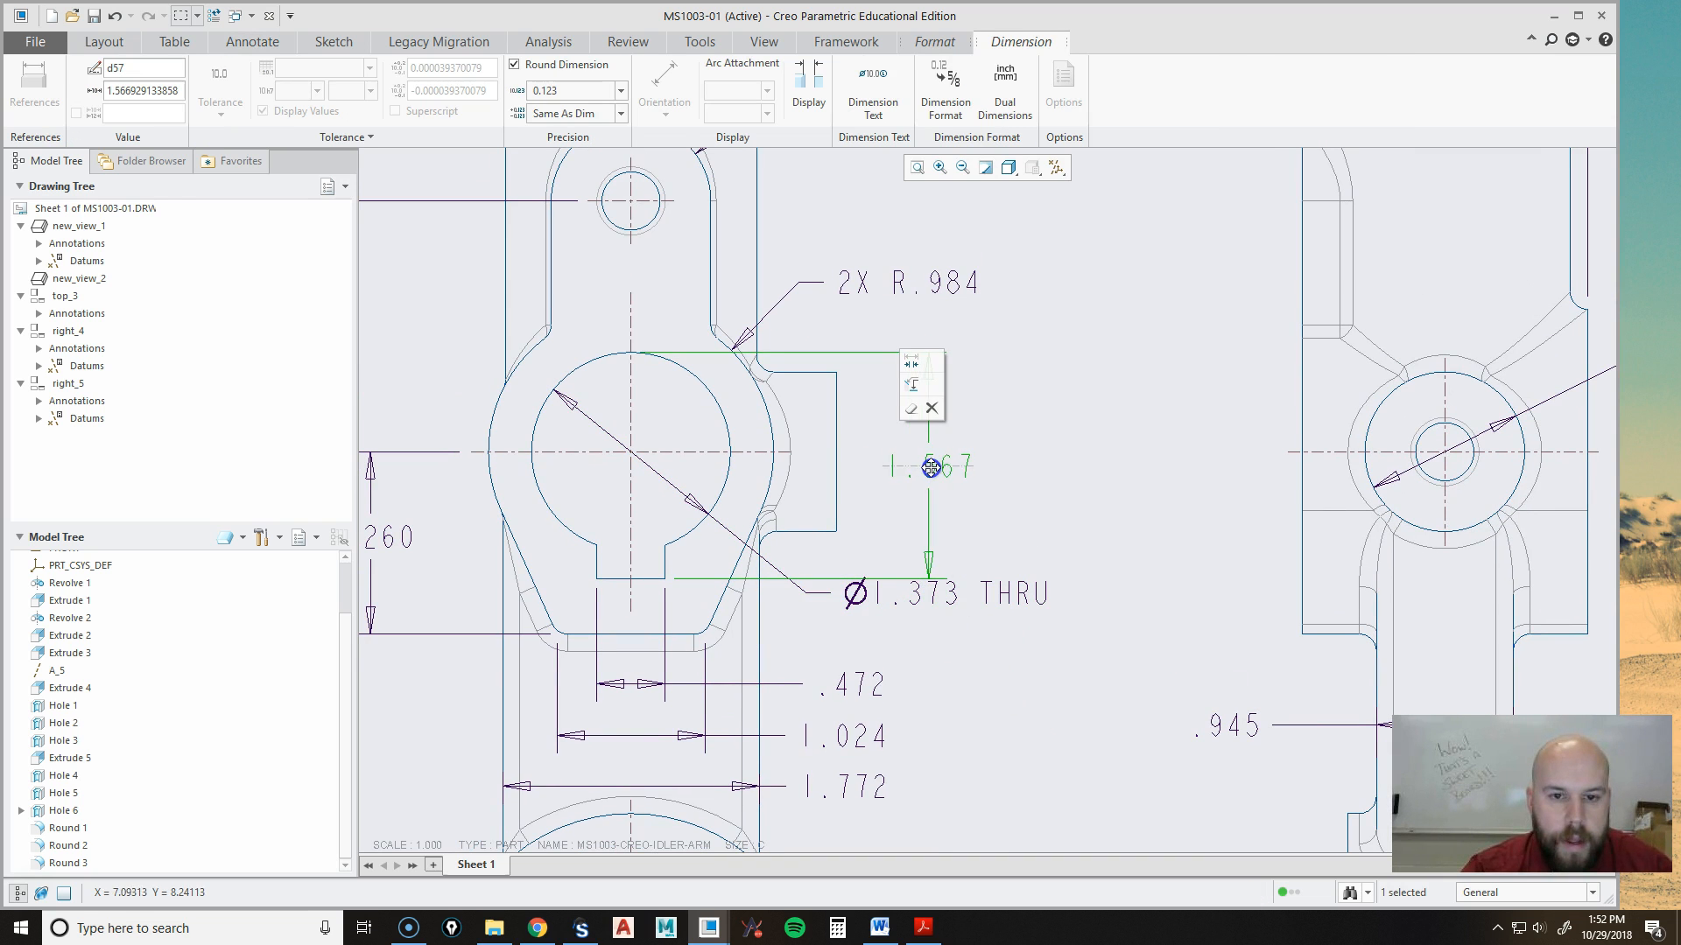
{"action": "left_click", "coordinate": [998, 589]}
{"action": "left_click_drag", "start_coordinate": [1004, 589], "coordinate": [978, 627]}
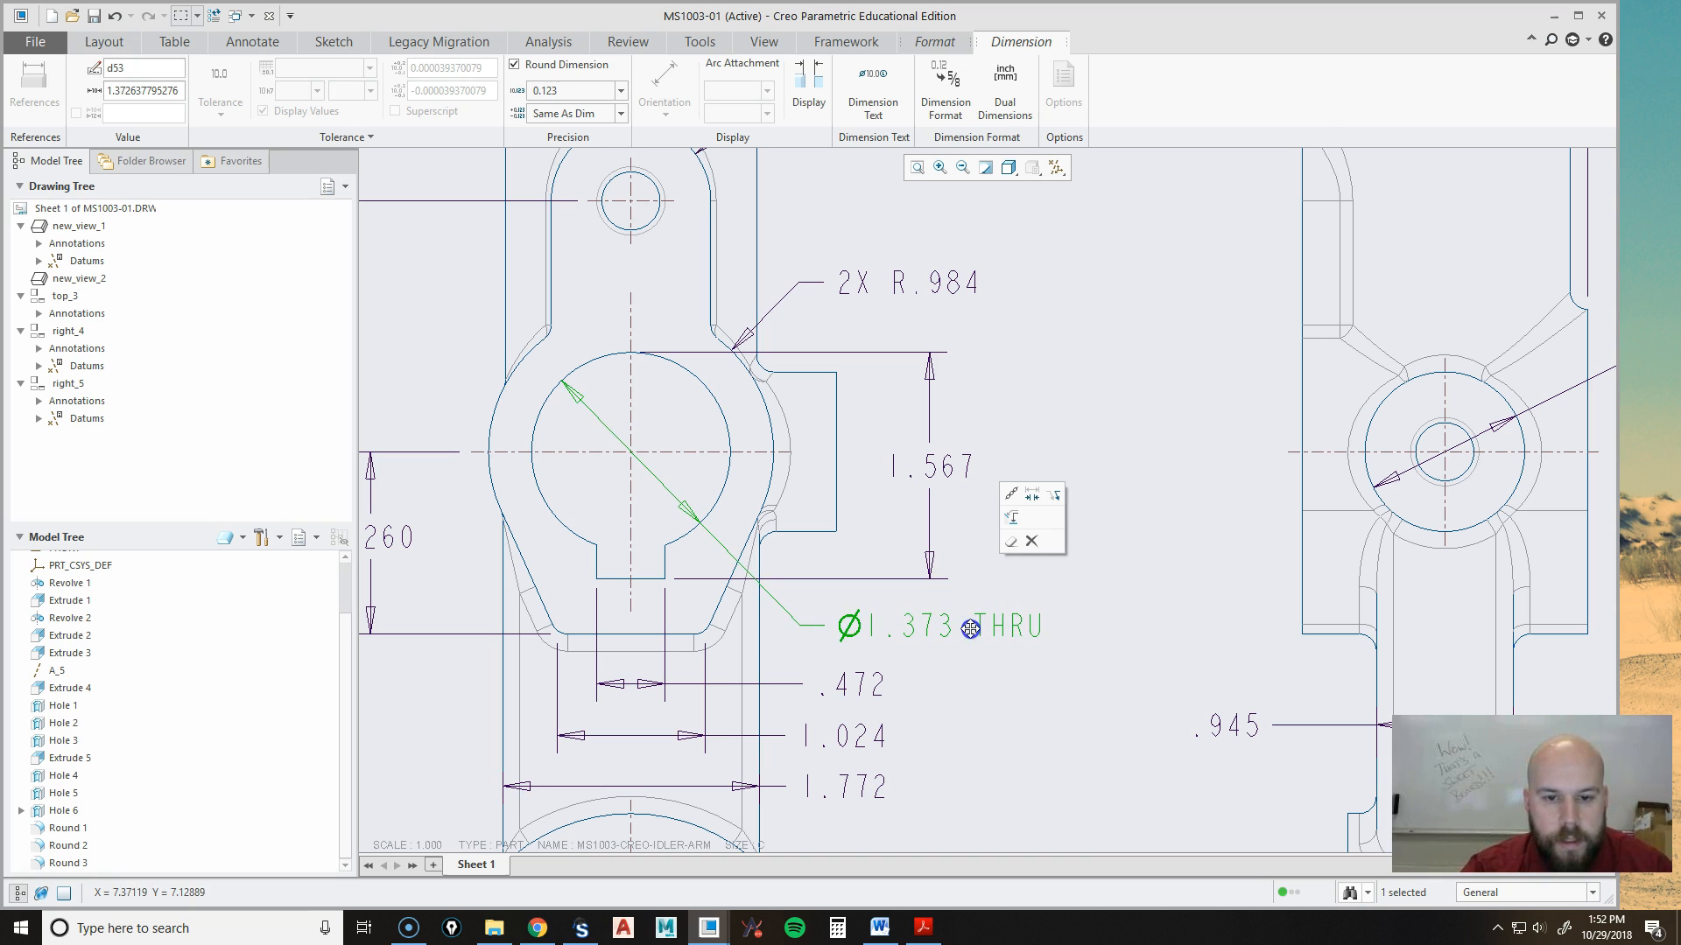
{"action": "left_click", "coordinate": [982, 734]}
Show the model's diameter dimension for the vertical bore in the upper cylinder (Hole 4).
{"action": "scroll", "coordinate": [1029, 743], "scroll_direction": "down", "scroll_amount": 3}
{"action": "middle_click_drag", "start_coordinate": [1027, 738], "coordinate": [968, 537]}
{"action": "middle_click_drag", "start_coordinate": [961, 646], "coordinate": [956, 571]}
{"action": "scroll", "coordinate": [953, 616], "scroll_direction": "up", "scroll_amount": 3}
{"action": "mouse_move", "coordinate": [986, 708]}
{"action": "middle_mouse_down"}
{"action": "mouse_move", "coordinate": [885, 780]}
{"action": "mouse_move", "coordinate": [837, 728]}
{"action": "middle_mouse_up"}
{"action": "scroll", "coordinate": [789, 600], "scroll_direction": "down", "scroll_amount": 1}
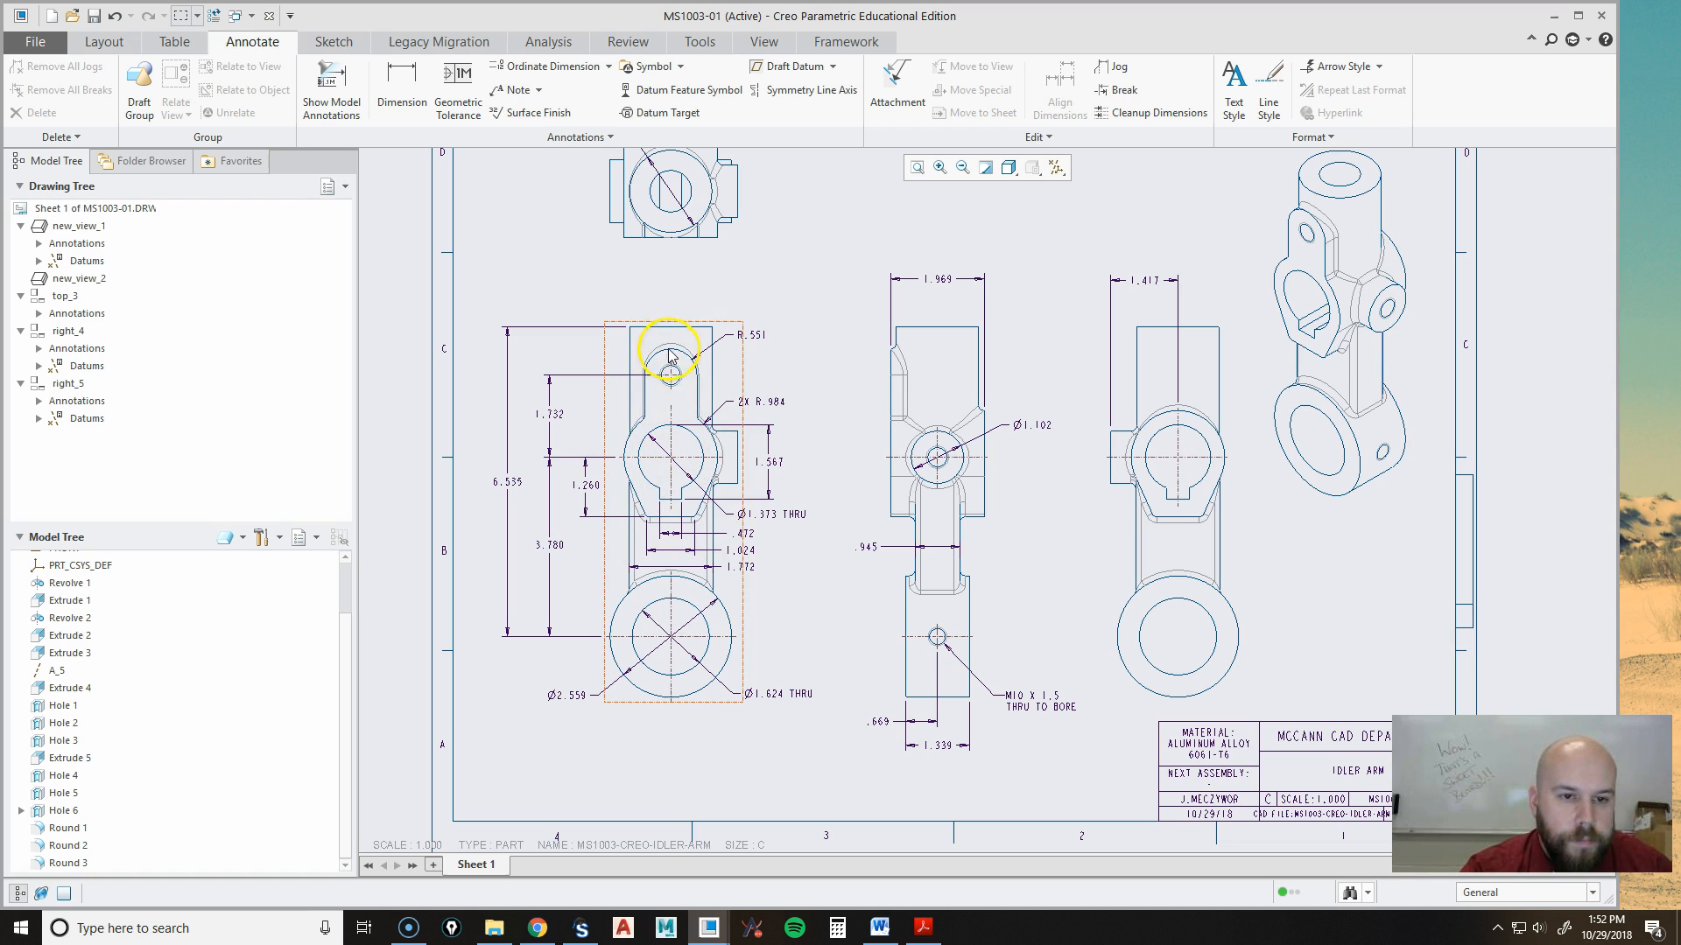
{"action": "left_click", "coordinate": [674, 384]}
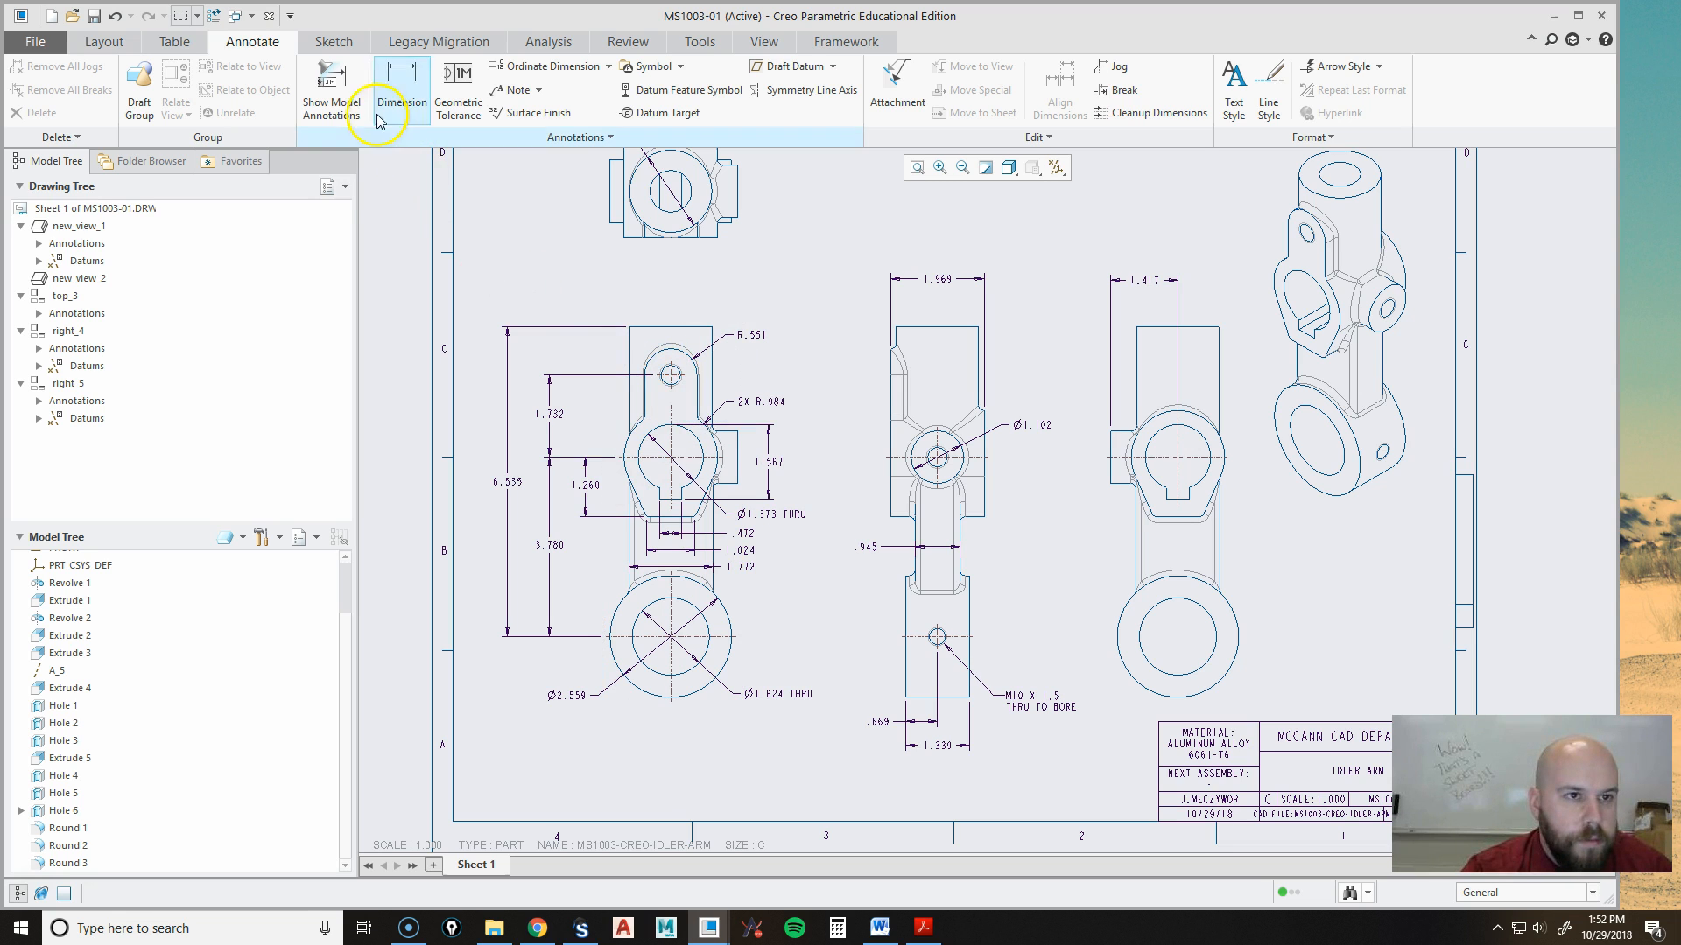
{"action": "left_click", "coordinate": [331, 87]}
{"action": "left_click", "coordinate": [80, 720]}
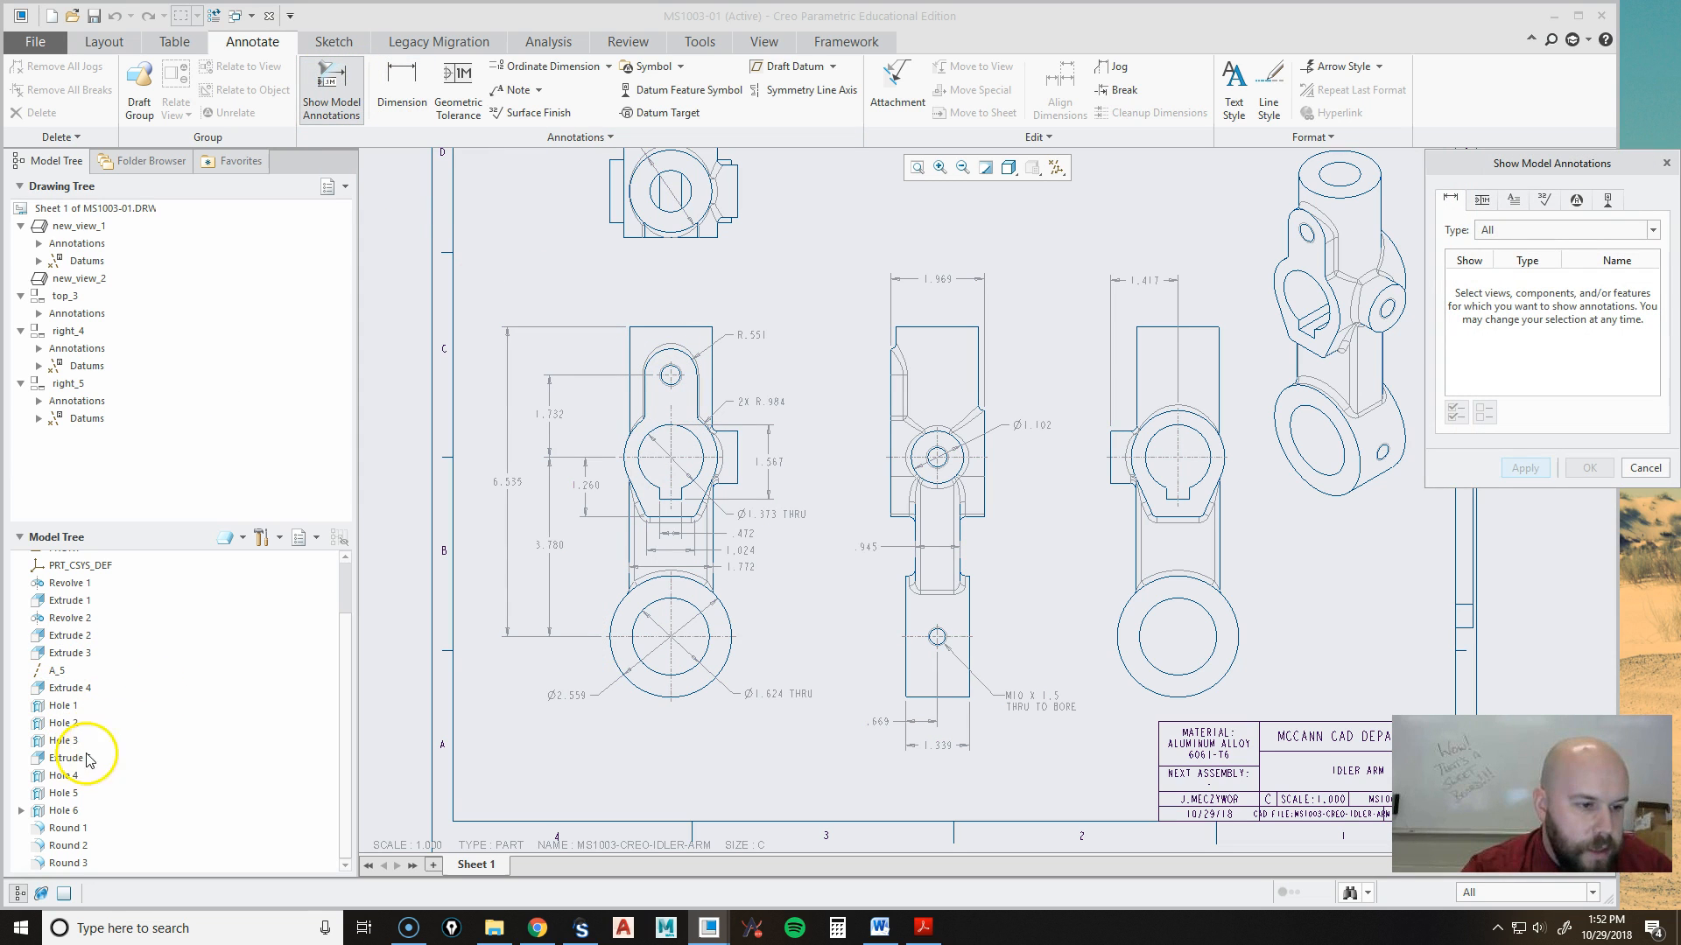
{"action": "left_click", "coordinate": [74, 777]}
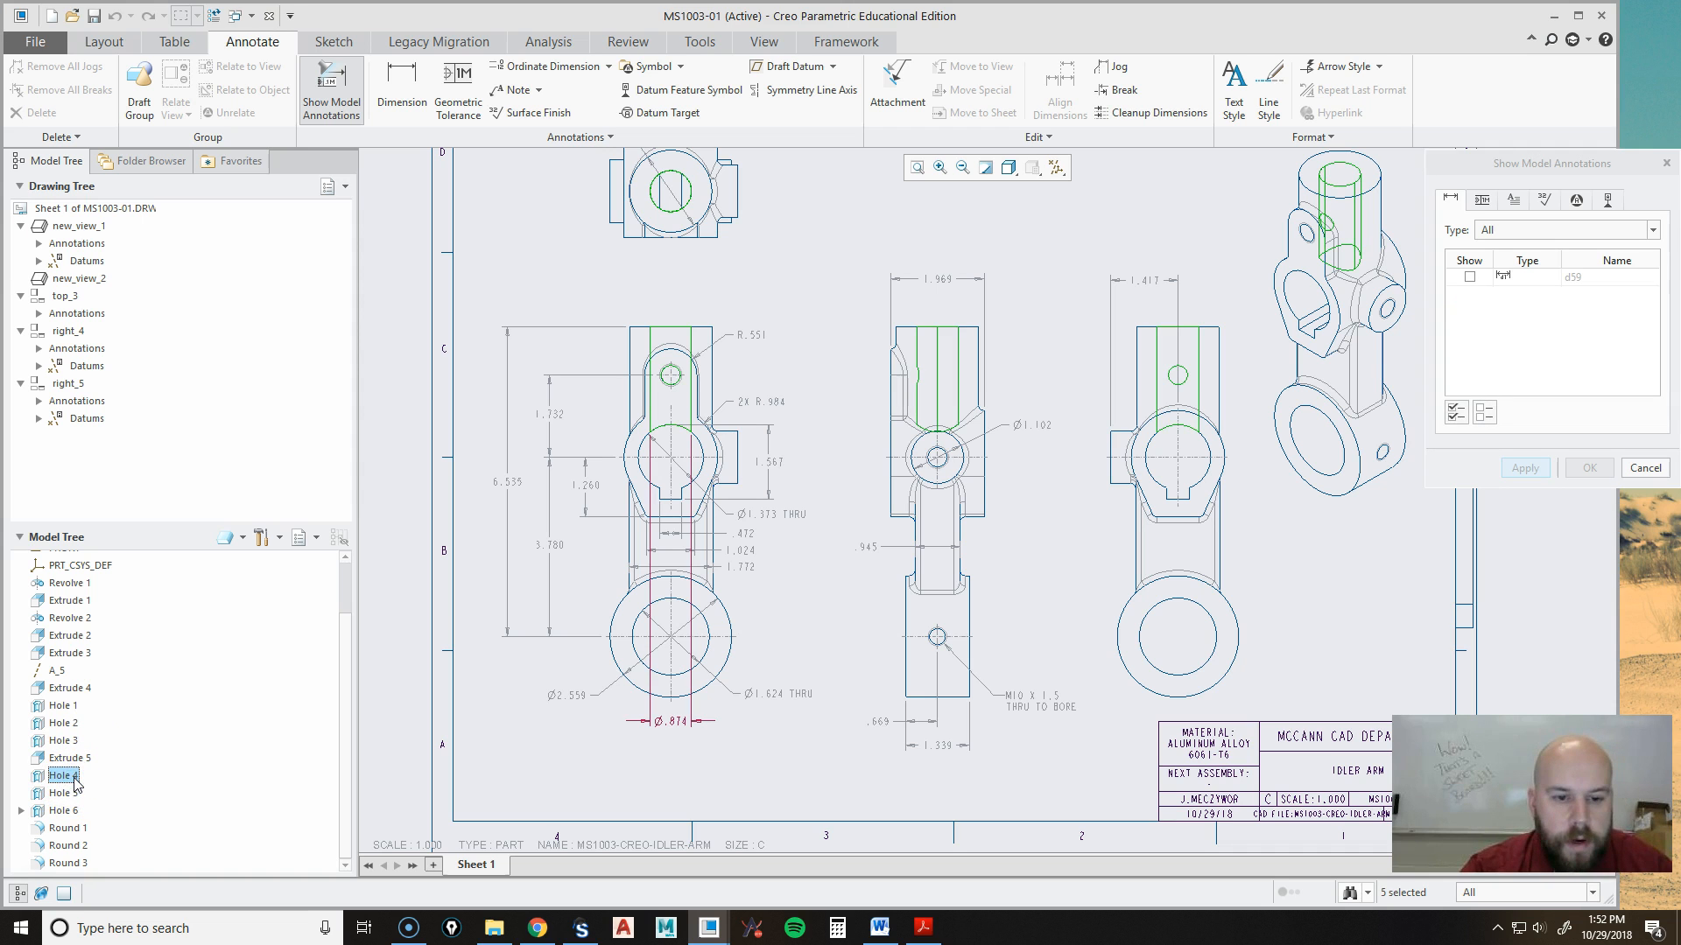
{"action": "middle_click_drag", "start_coordinate": [814, 666], "coordinate": [858, 766]}
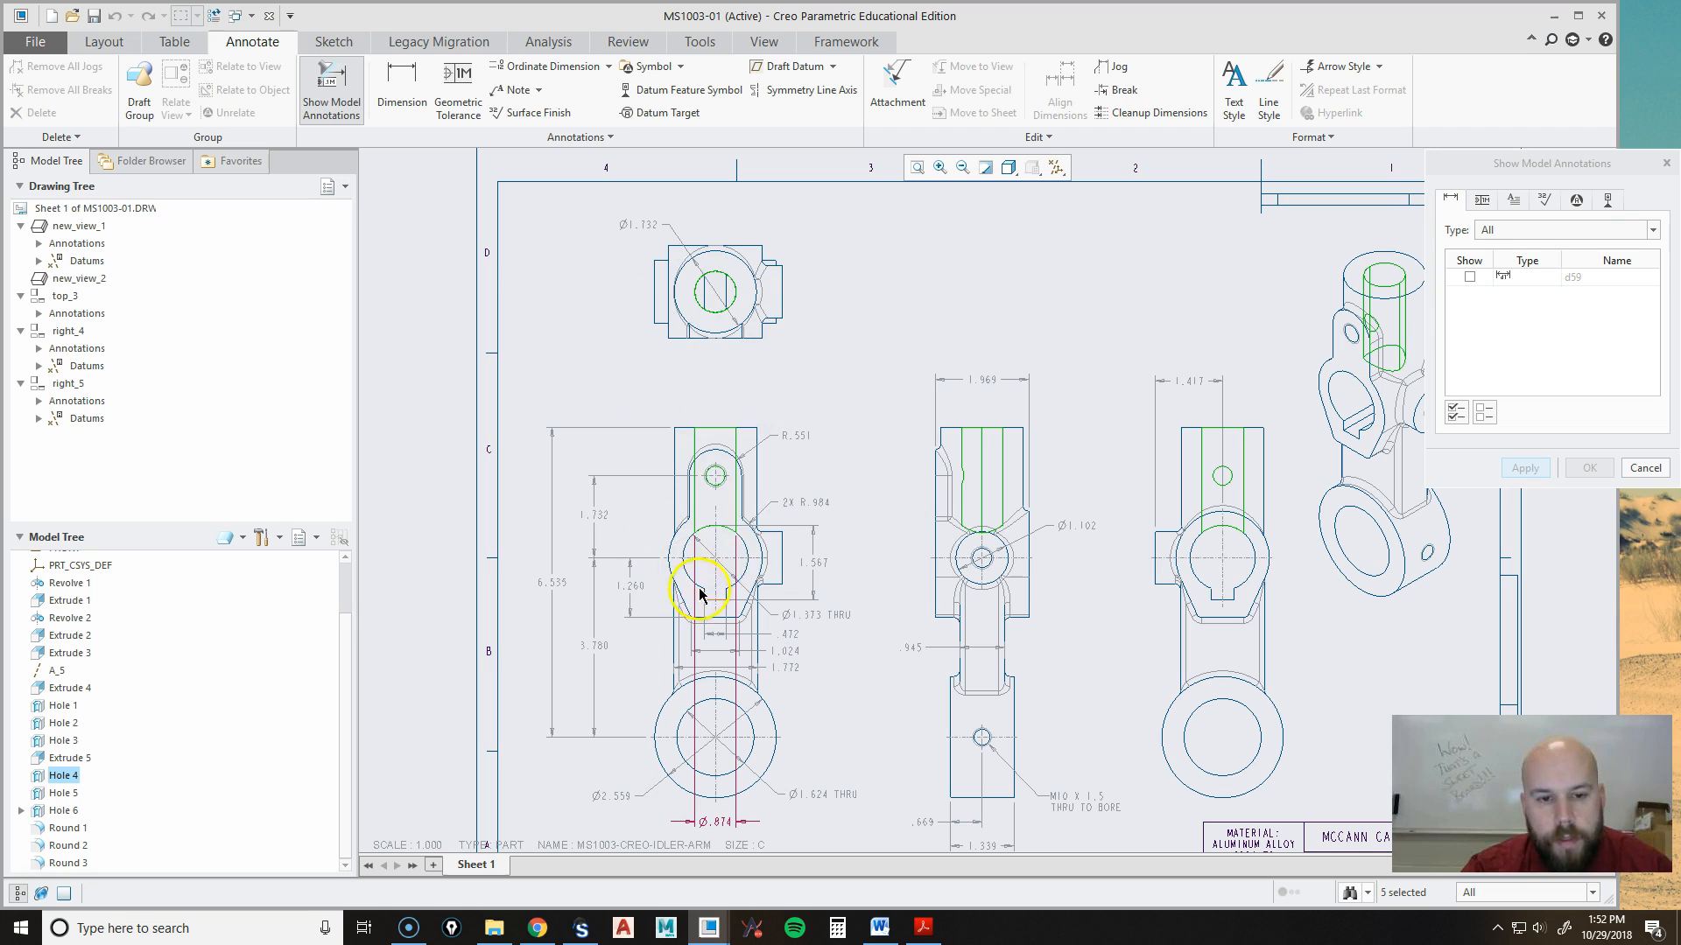
{"action": "left_click", "coordinate": [720, 823]}
{"action": "left_click", "coordinate": [1588, 468]}
Move the vertical bore's Ø.874 diameter dimension from the front view to the top view.
{"action": "right_click", "coordinate": [842, 377]}
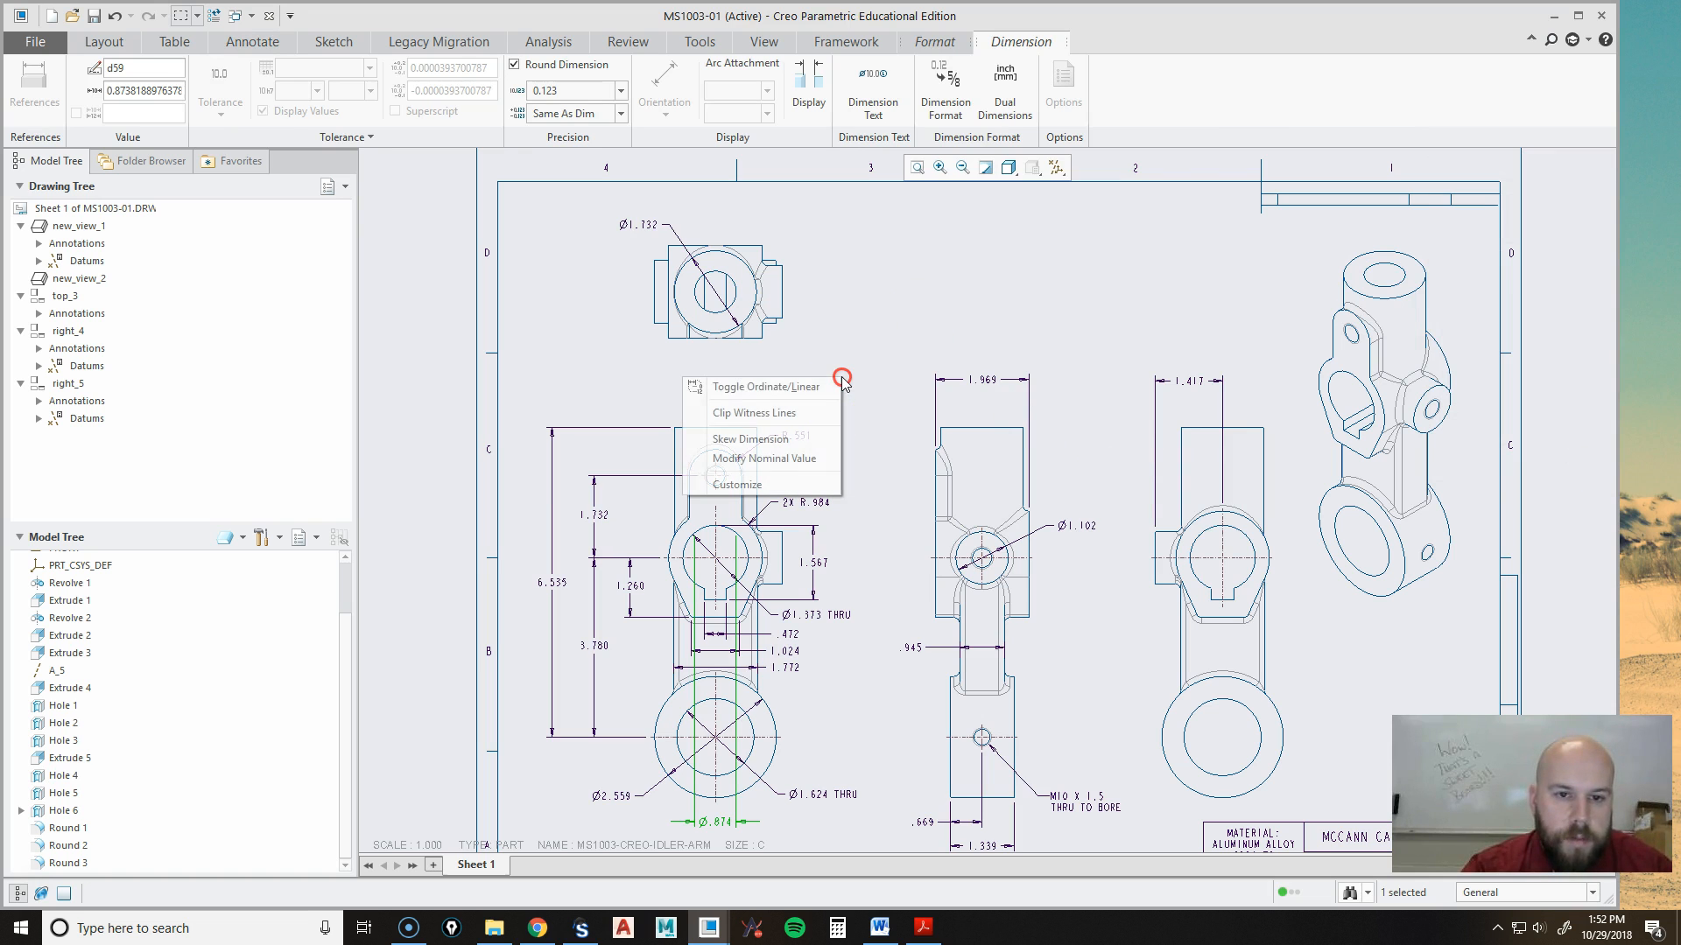
{"action": "left_click", "coordinate": [696, 320]}
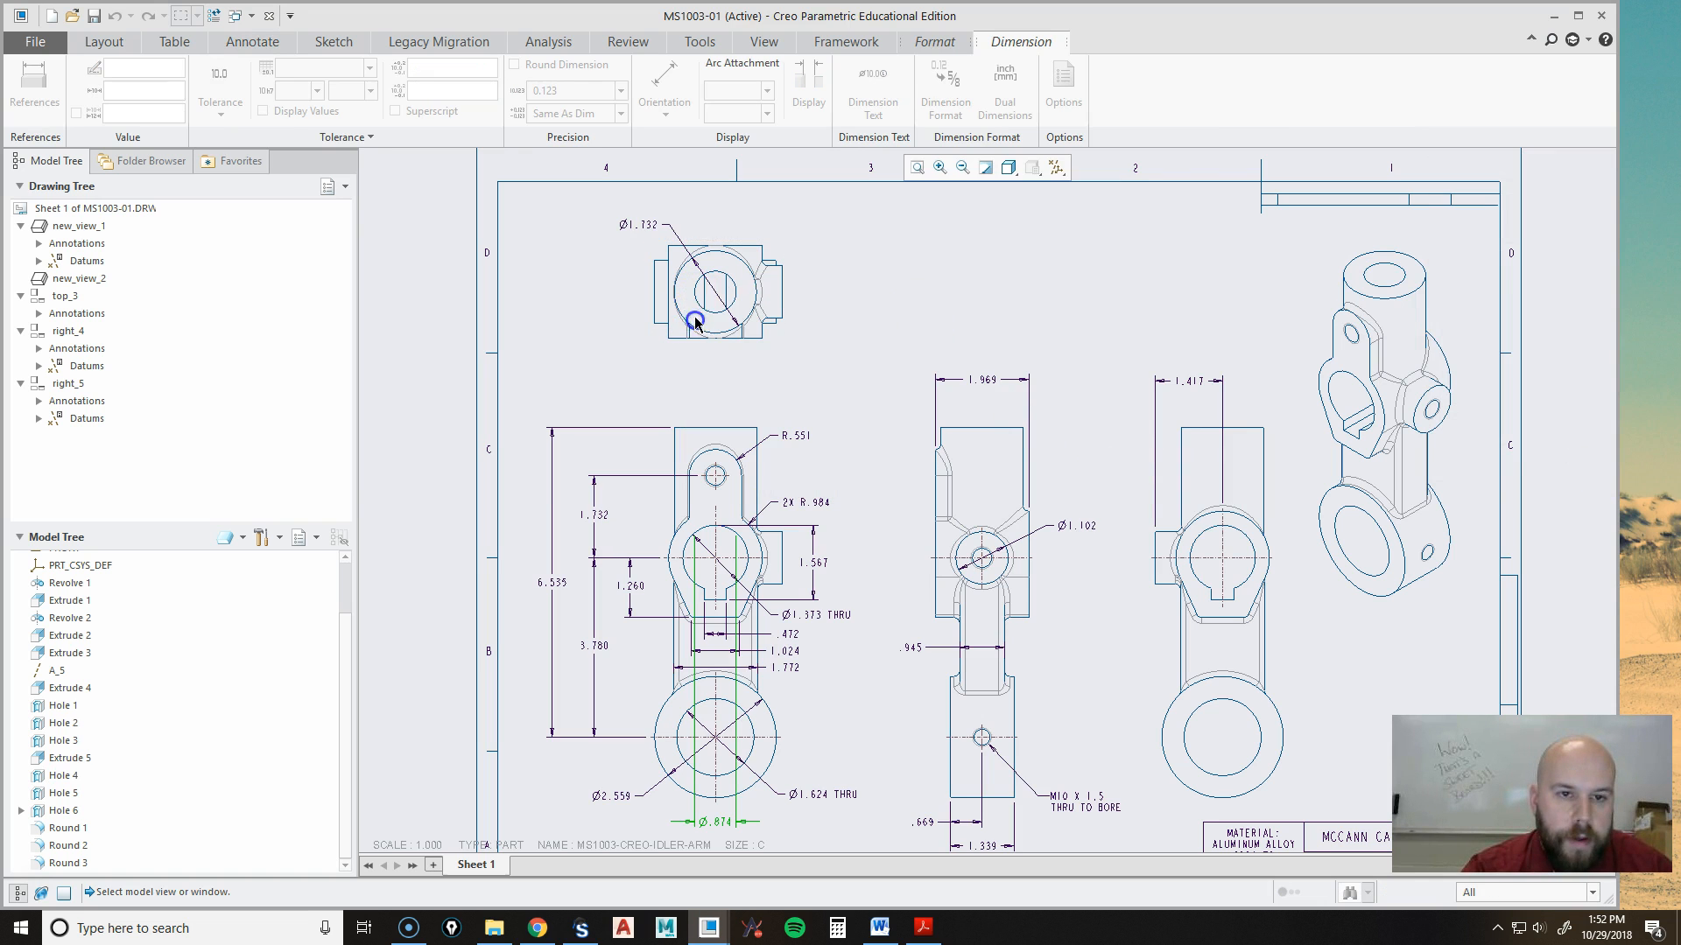
{"action": "left_click", "coordinate": [770, 262]}
{"action": "scroll", "coordinate": [793, 258], "scroll_direction": "up", "scroll_amount": 3}
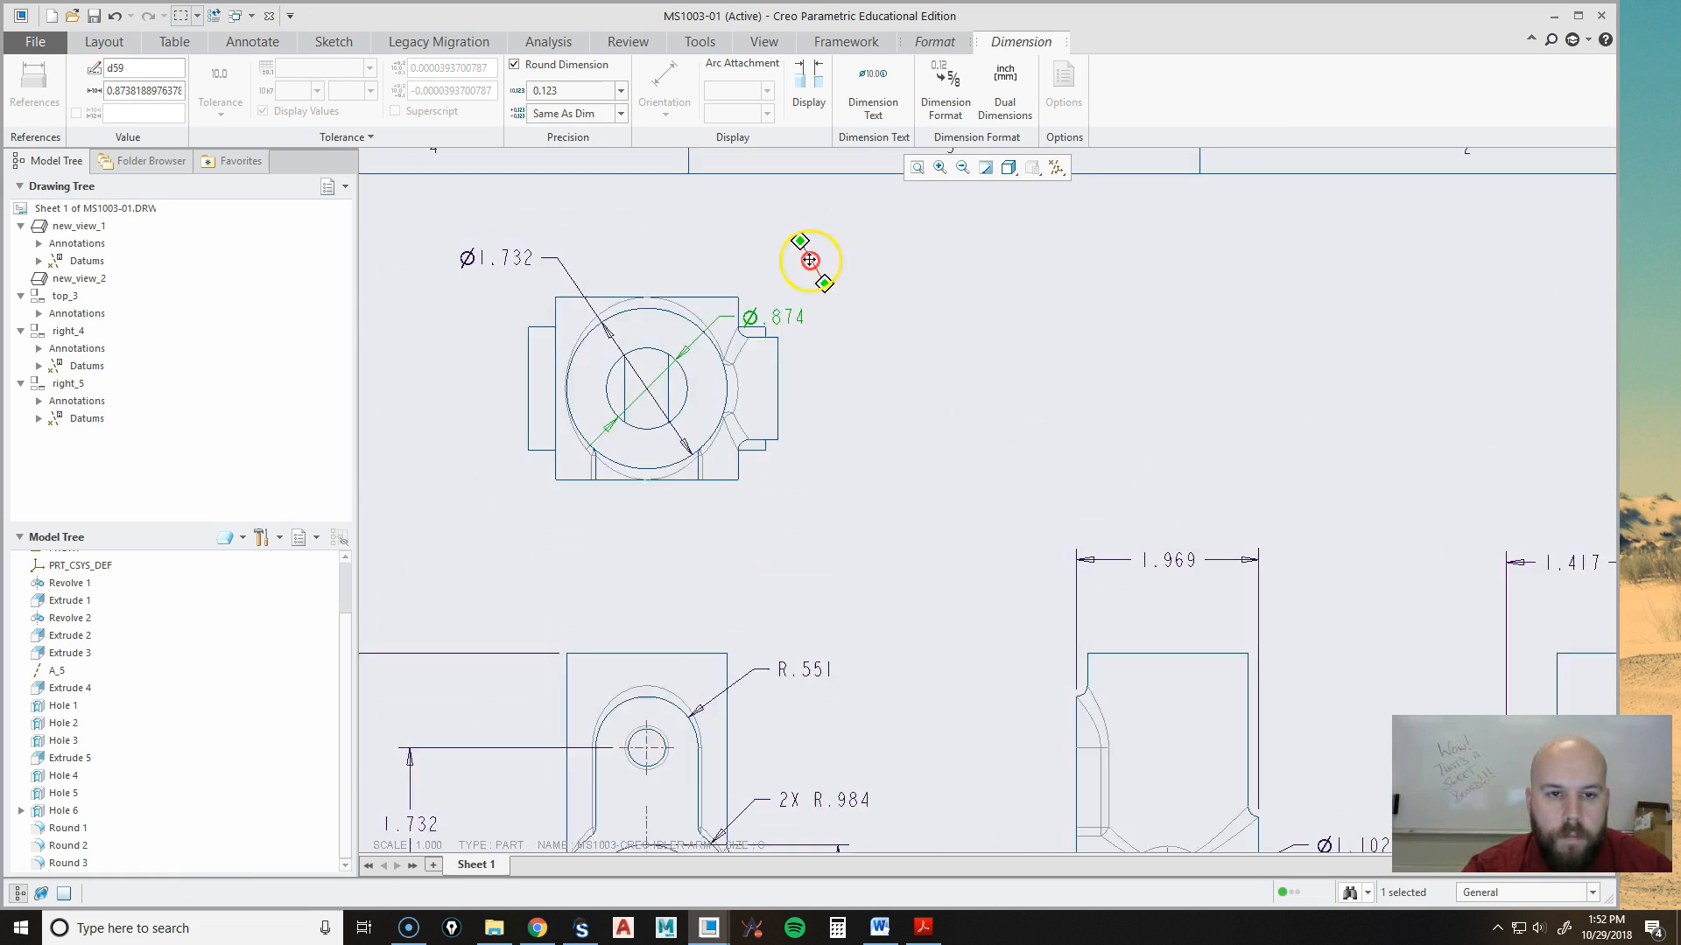
Place the vertical bore's diameter dimension above and to the right of the top view, clear of the part outline.
{"action": "left_click_drag", "start_coordinate": [853, 450], "coordinate": [838, 378]}
{"action": "left_click", "coordinate": [972, 485]}
{"action": "scroll", "coordinate": [985, 562], "scroll_direction": "up", "scroll_amount": 1}
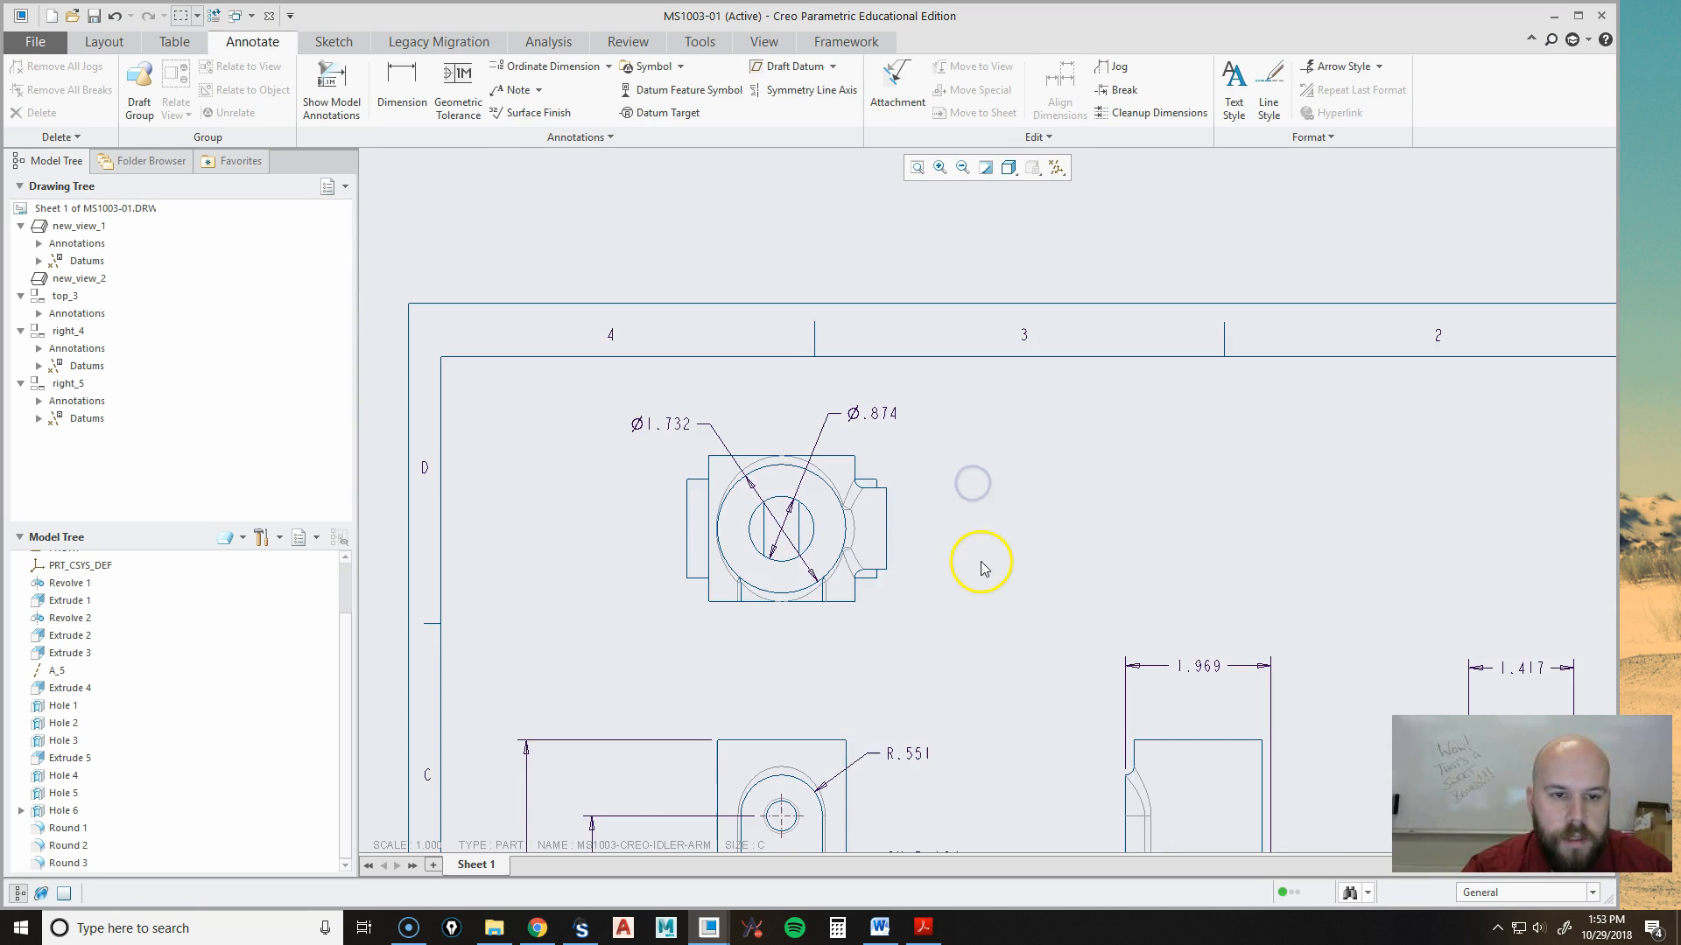
{"action": "middle_click_drag", "start_coordinate": [983, 548], "coordinate": [1036, 598]}
{"action": "left_click", "coordinate": [940, 469]}
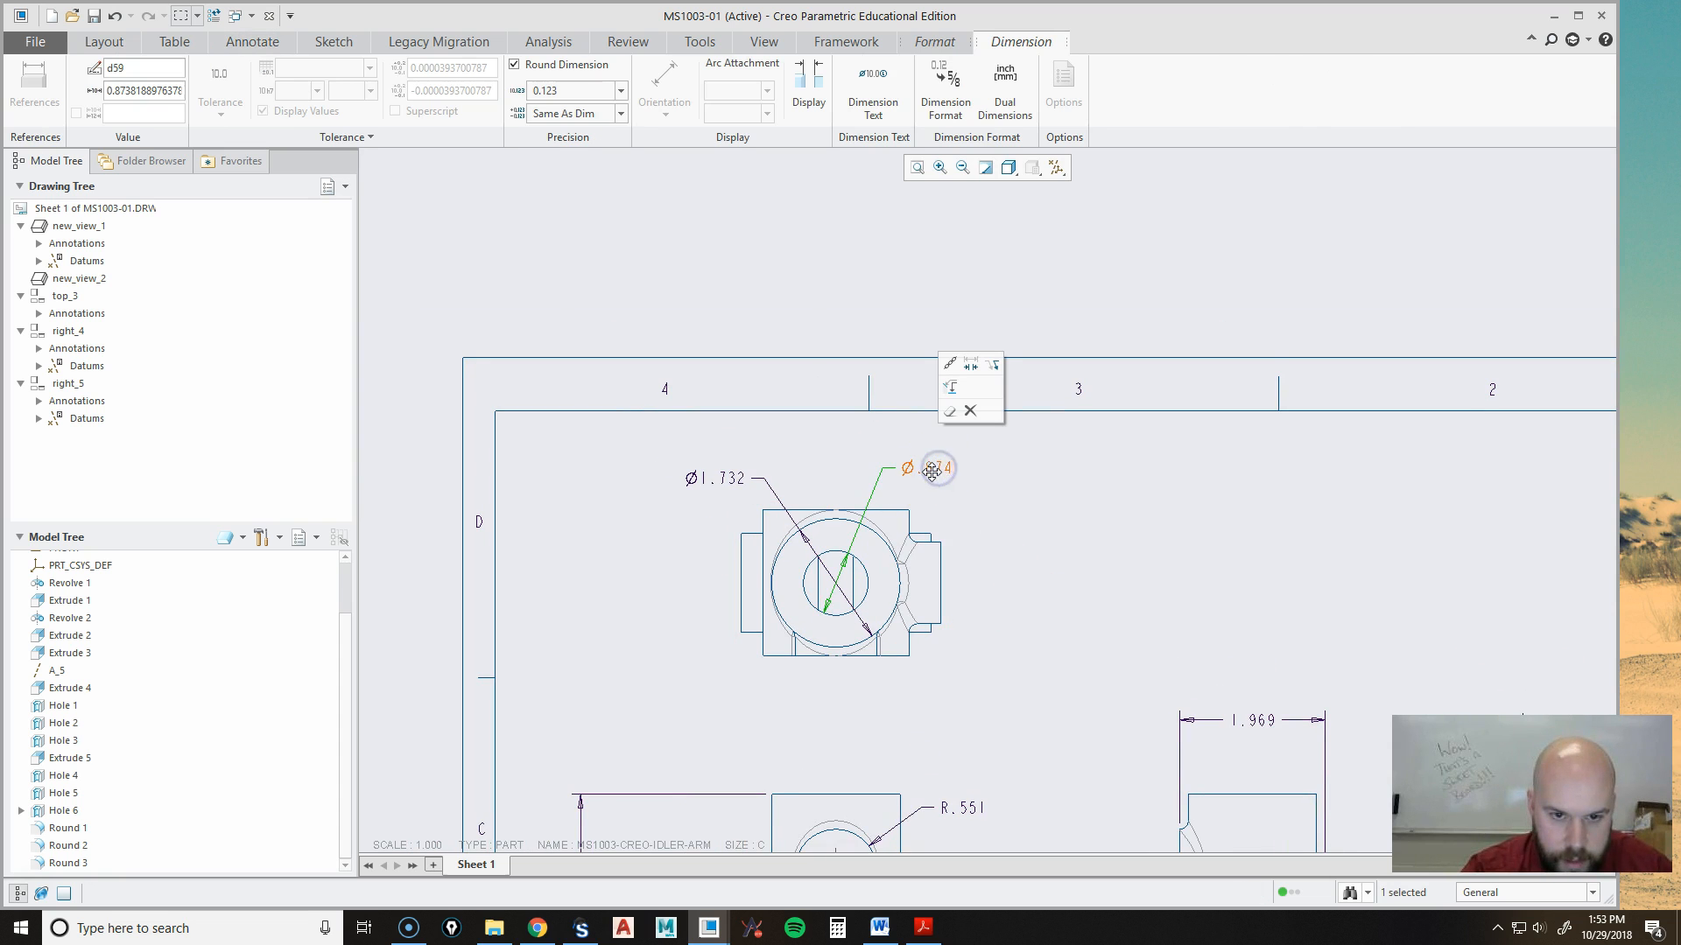
{"action": "left_click_drag", "start_coordinate": [939, 484], "coordinate": [942, 470]}
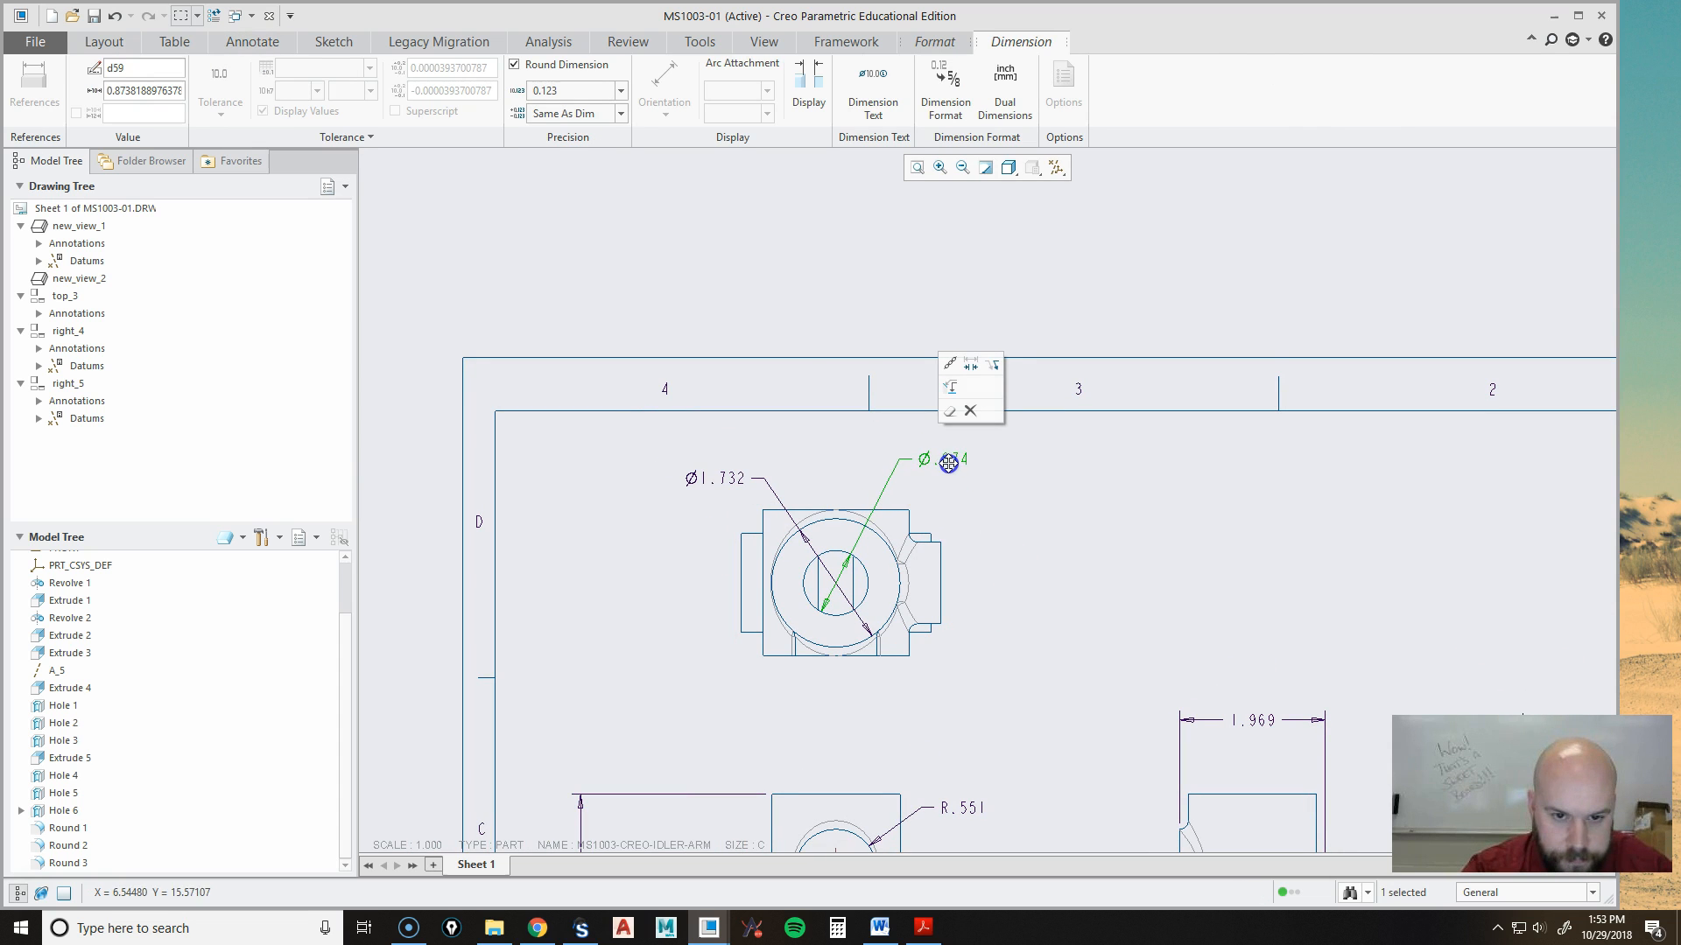
{"action": "left_click", "coordinate": [983, 544]}
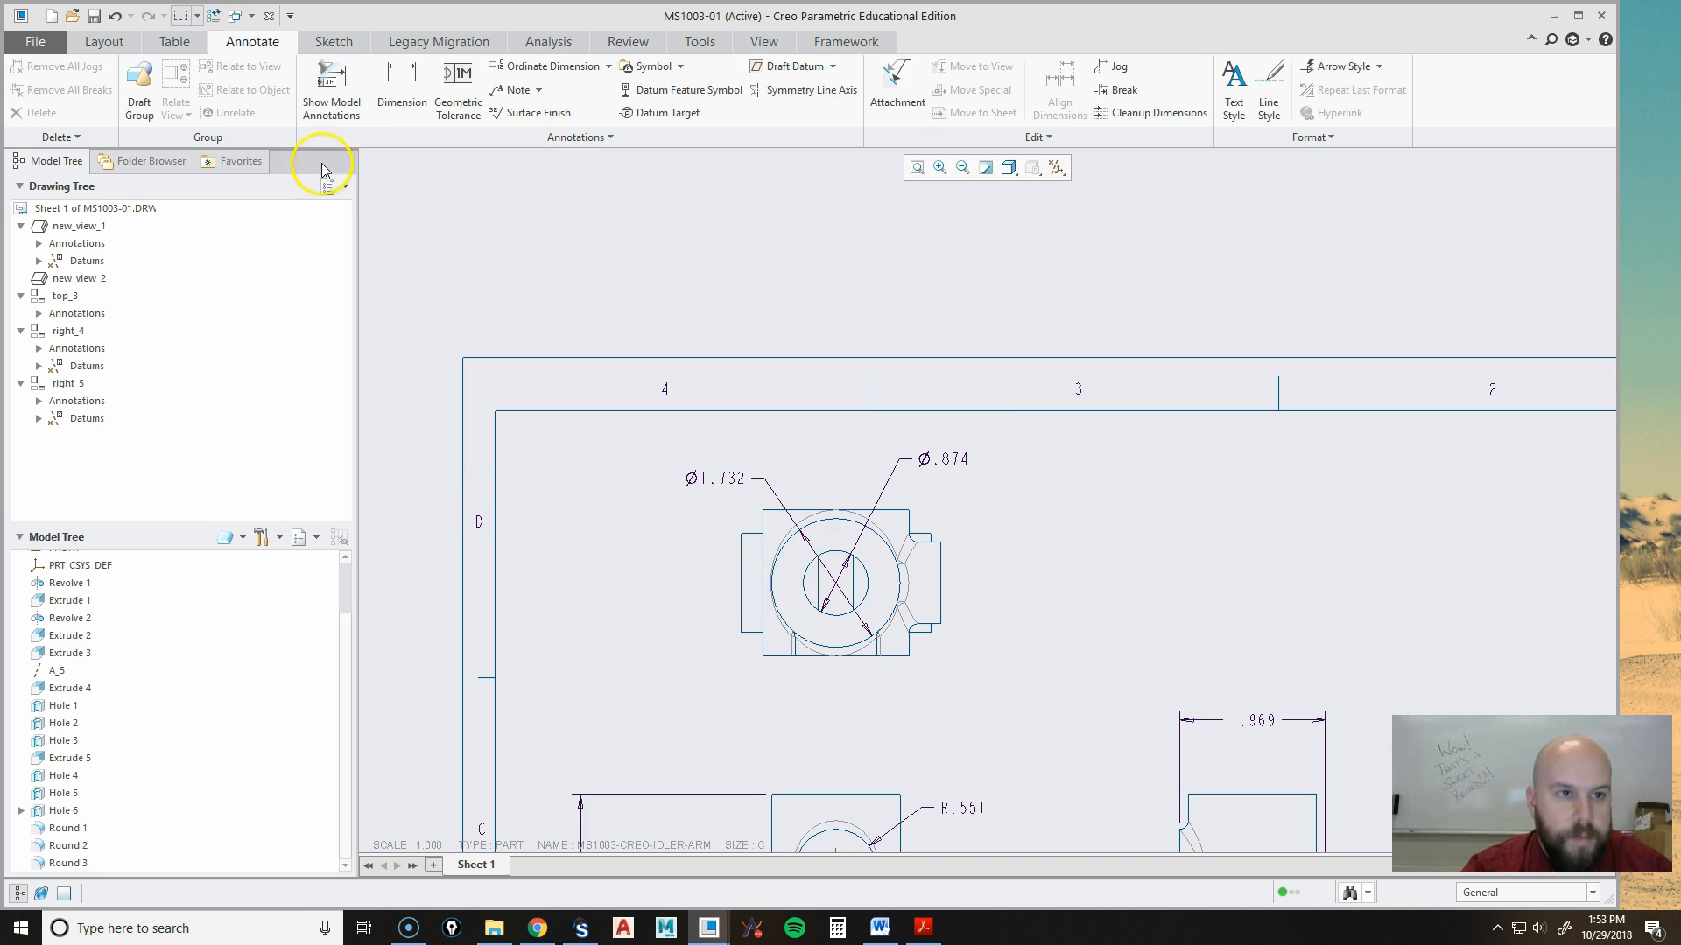
Show the model axes in the top view as horizontal and vertical centerlines through the bore.
{"action": "left_click", "coordinate": [328, 102]}
{"action": "left_click", "coordinate": [1607, 200]}
{"action": "left_click", "coordinate": [953, 528]}
{"action": "scroll", "coordinate": [884, 579], "scroll_direction": "down", "scroll_amount": 2}
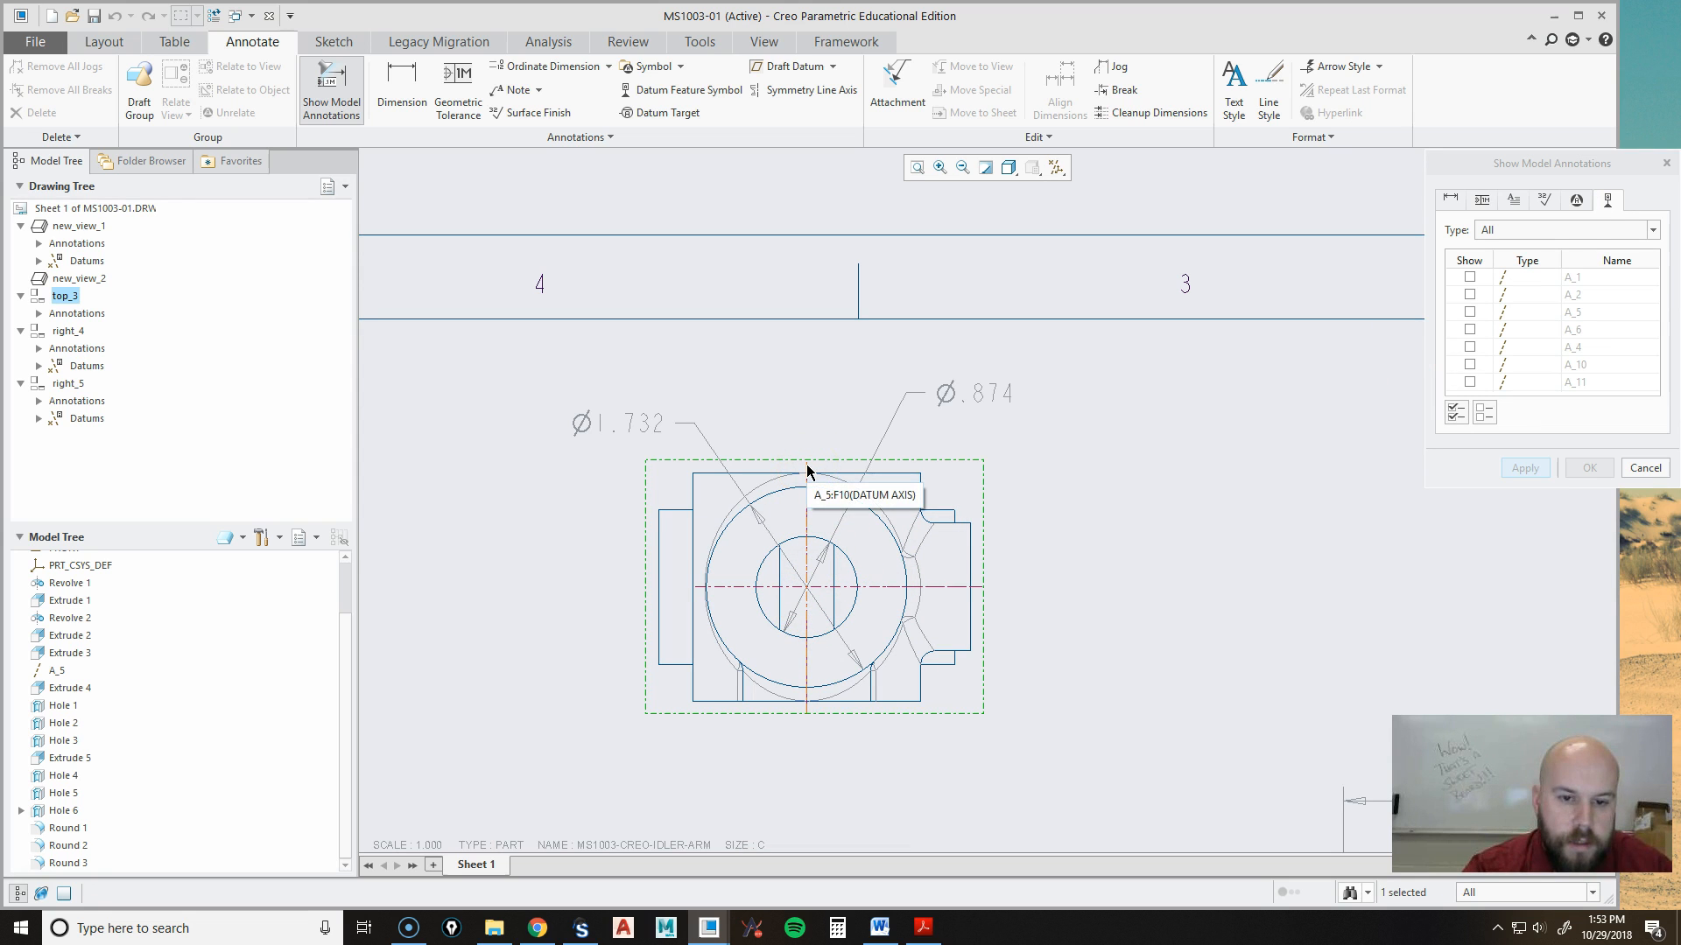
{"action": "left_click", "coordinate": [734, 589]}
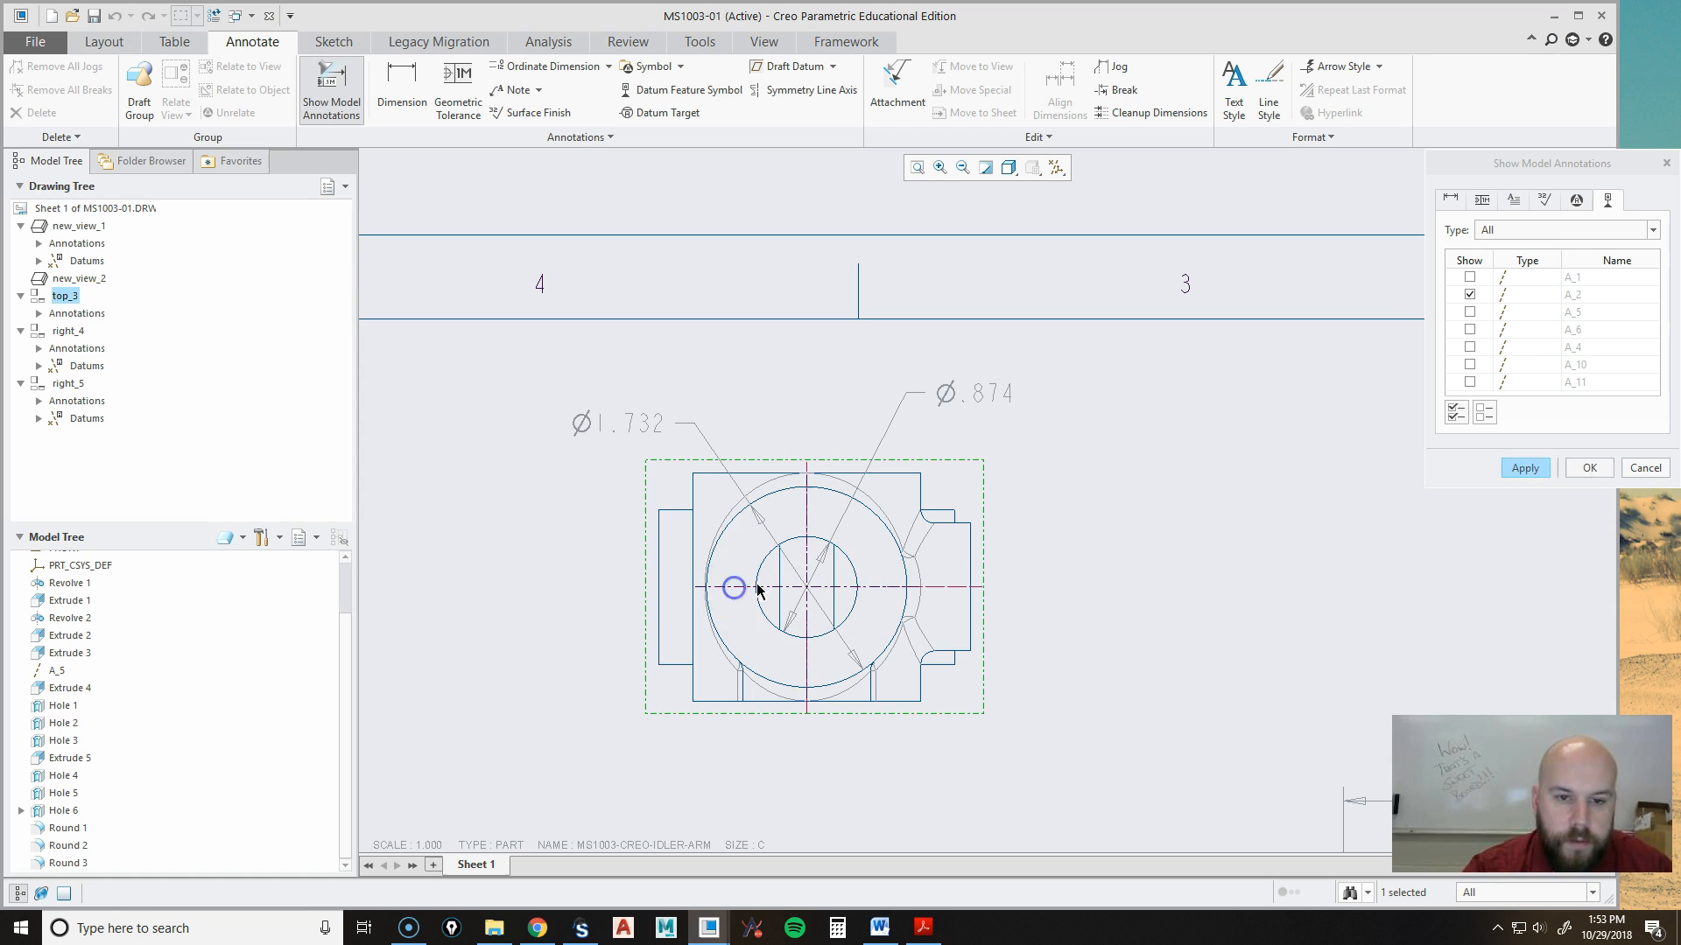
{"action": "left_click", "coordinate": [1528, 470]}
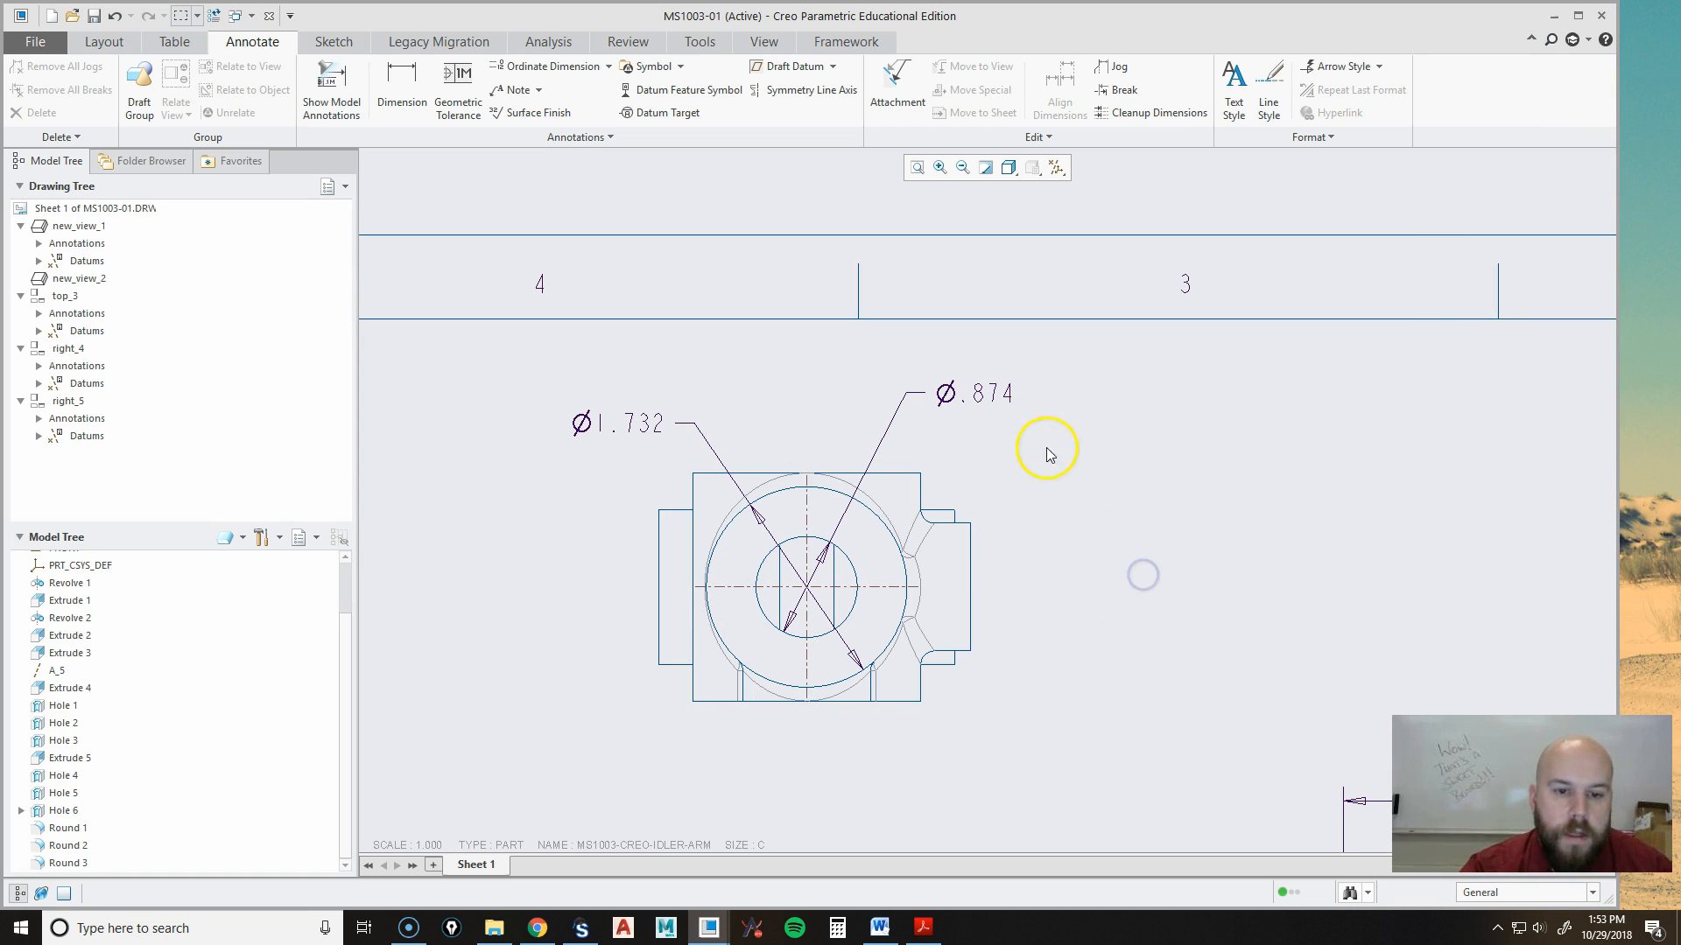
Add THRU TO BORE as a second line beneath the vertical bore's diameter dimension in the top view.
{"action": "double_click", "coordinate": [985, 393]}
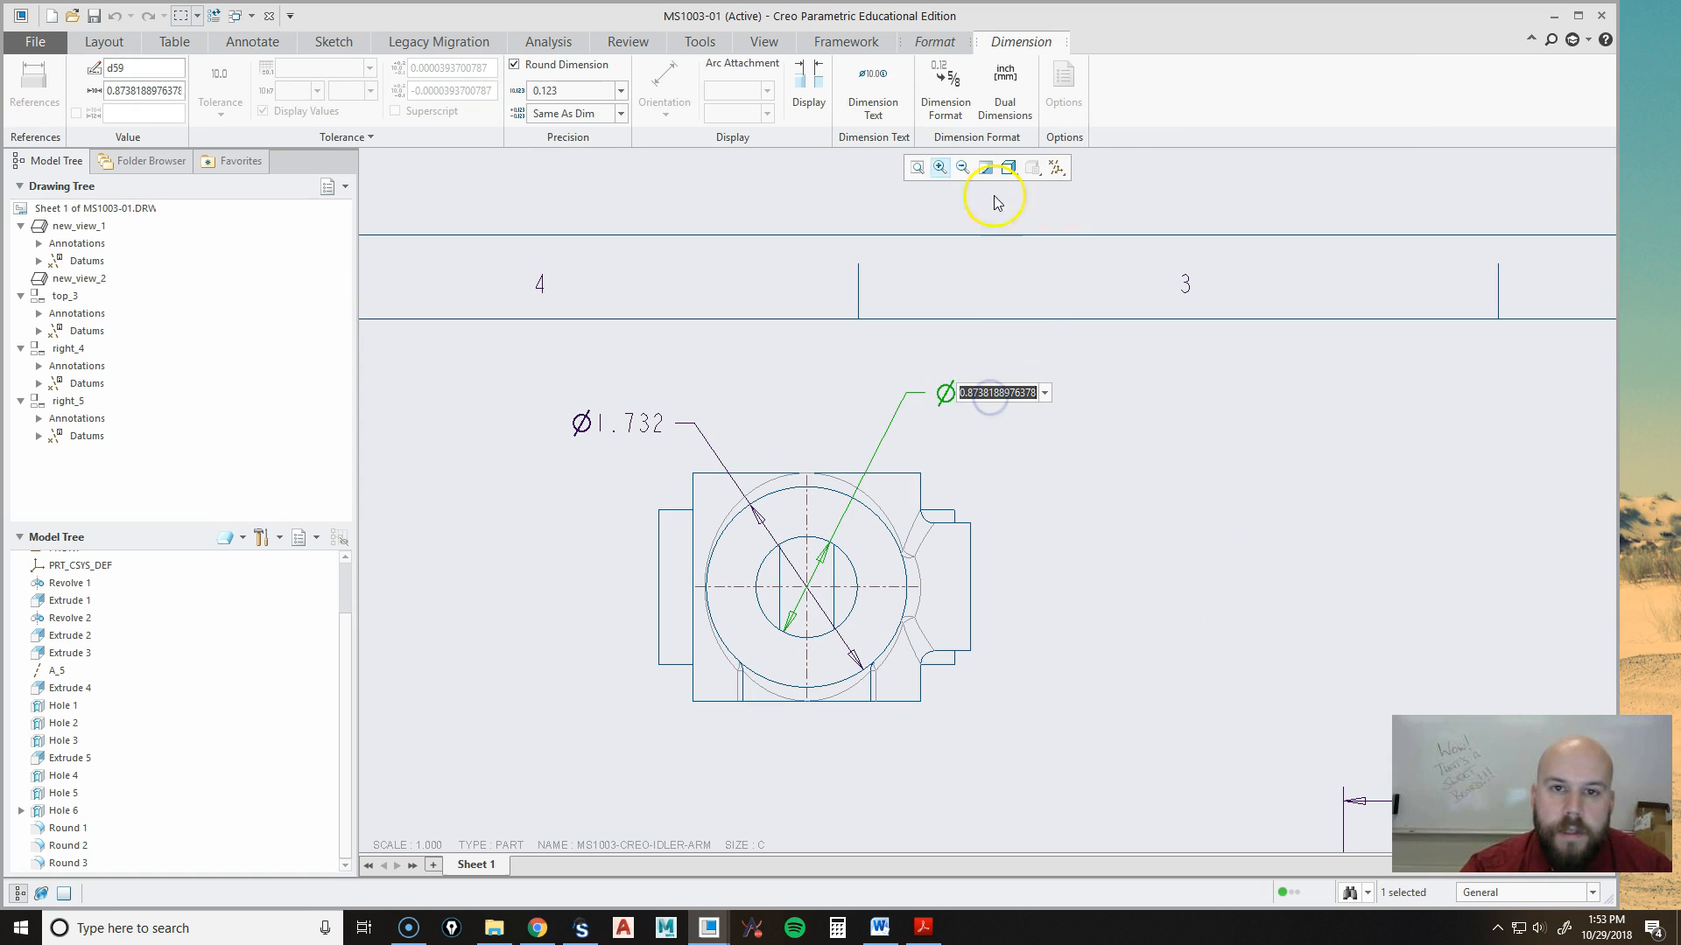
{"action": "left_click", "coordinate": [902, 93]}
{"action": "left_click", "coordinate": [919, 255]}
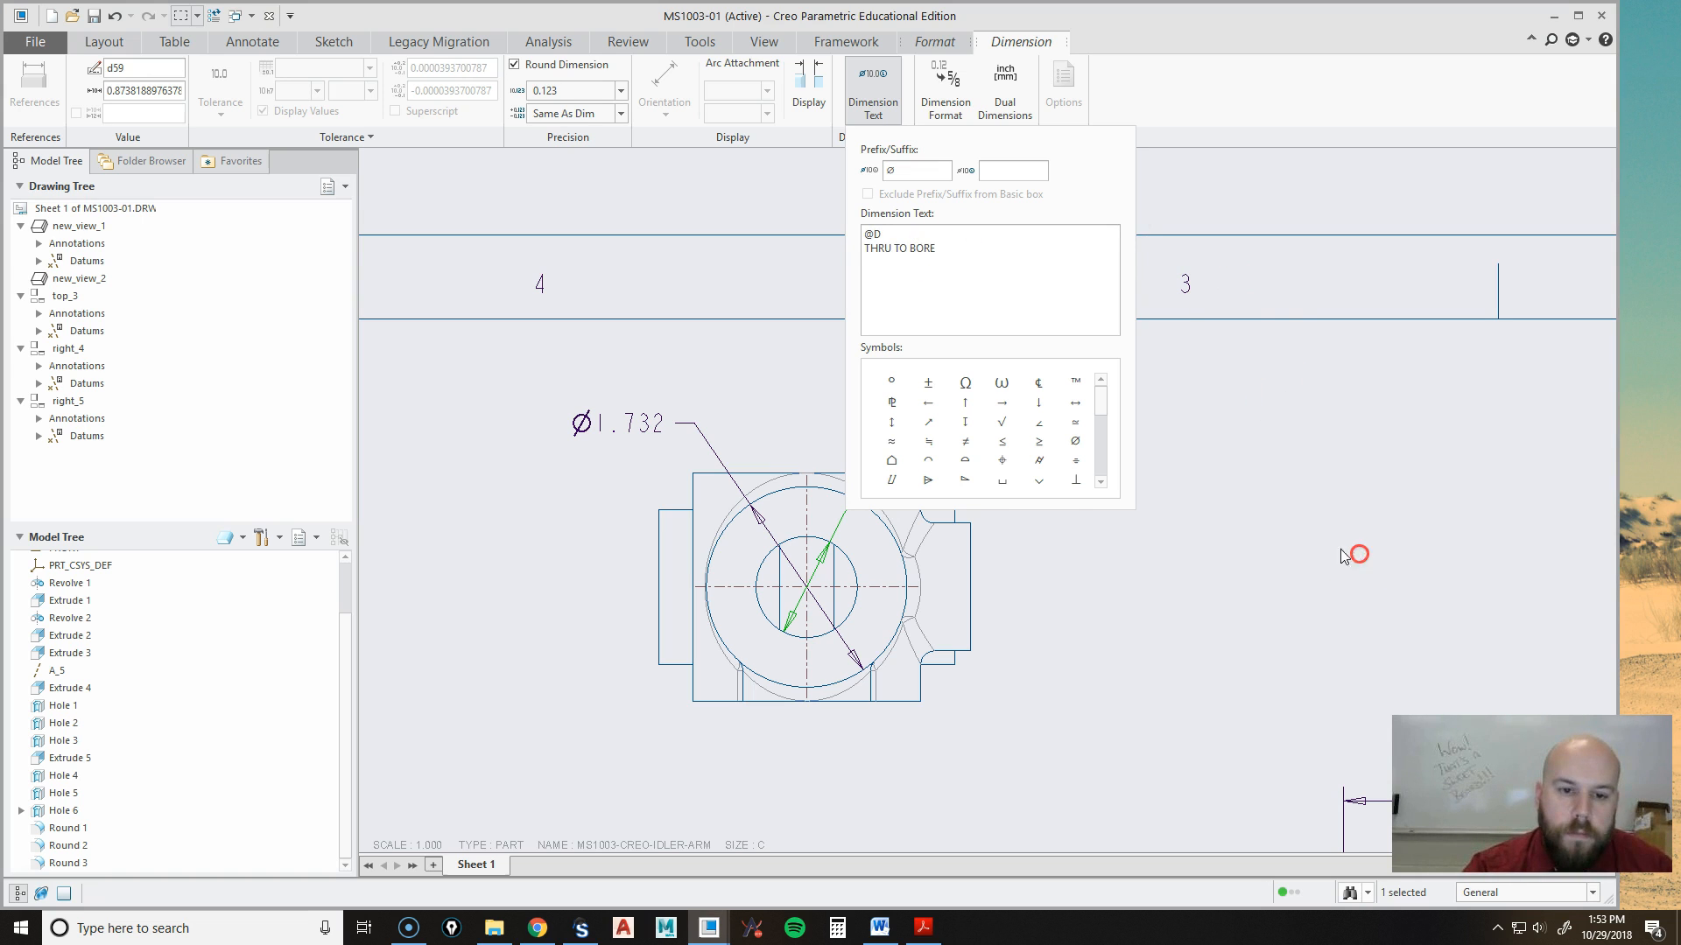
{"action": "left_click", "coordinate": [1208, 503]}
Raise the top view's Ø1.732 cylinder diameter dimension so its text sits about level with the bore callout.
{"action": "scroll", "coordinate": [1156, 561], "scroll_direction": "up", "scroll_amount": 3}
{"action": "middle_click_drag", "start_coordinate": [1208, 641], "coordinate": [1144, 458]}
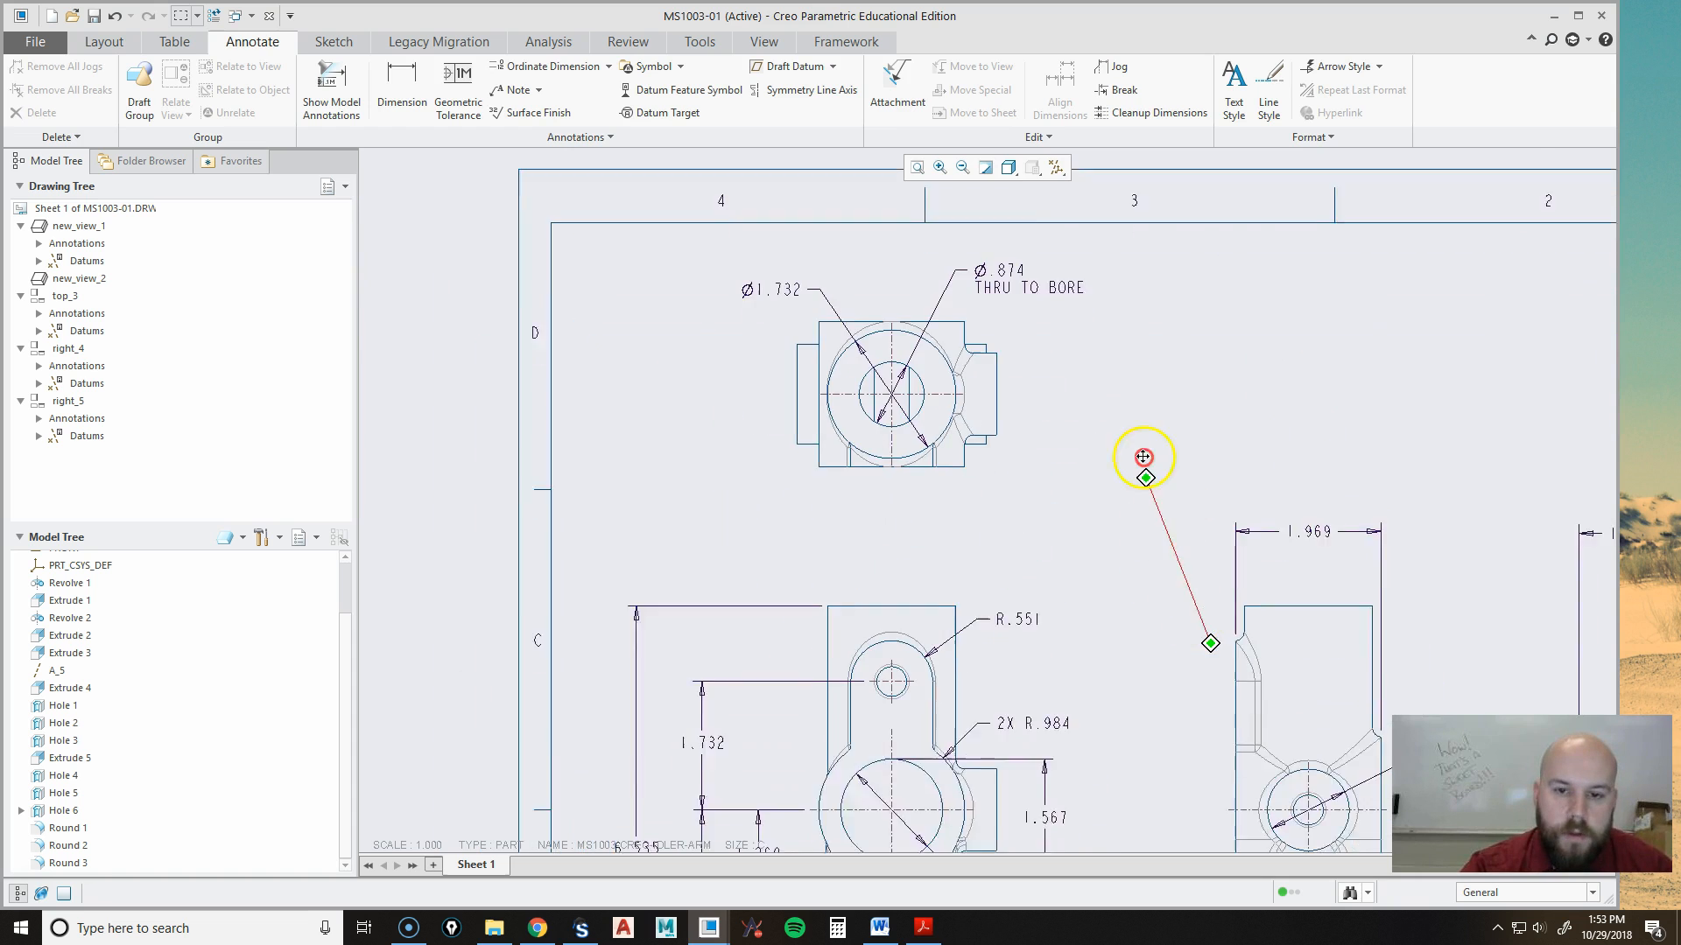
{"action": "middle_click_drag", "start_coordinate": [1066, 627], "coordinate": [1034, 425]}
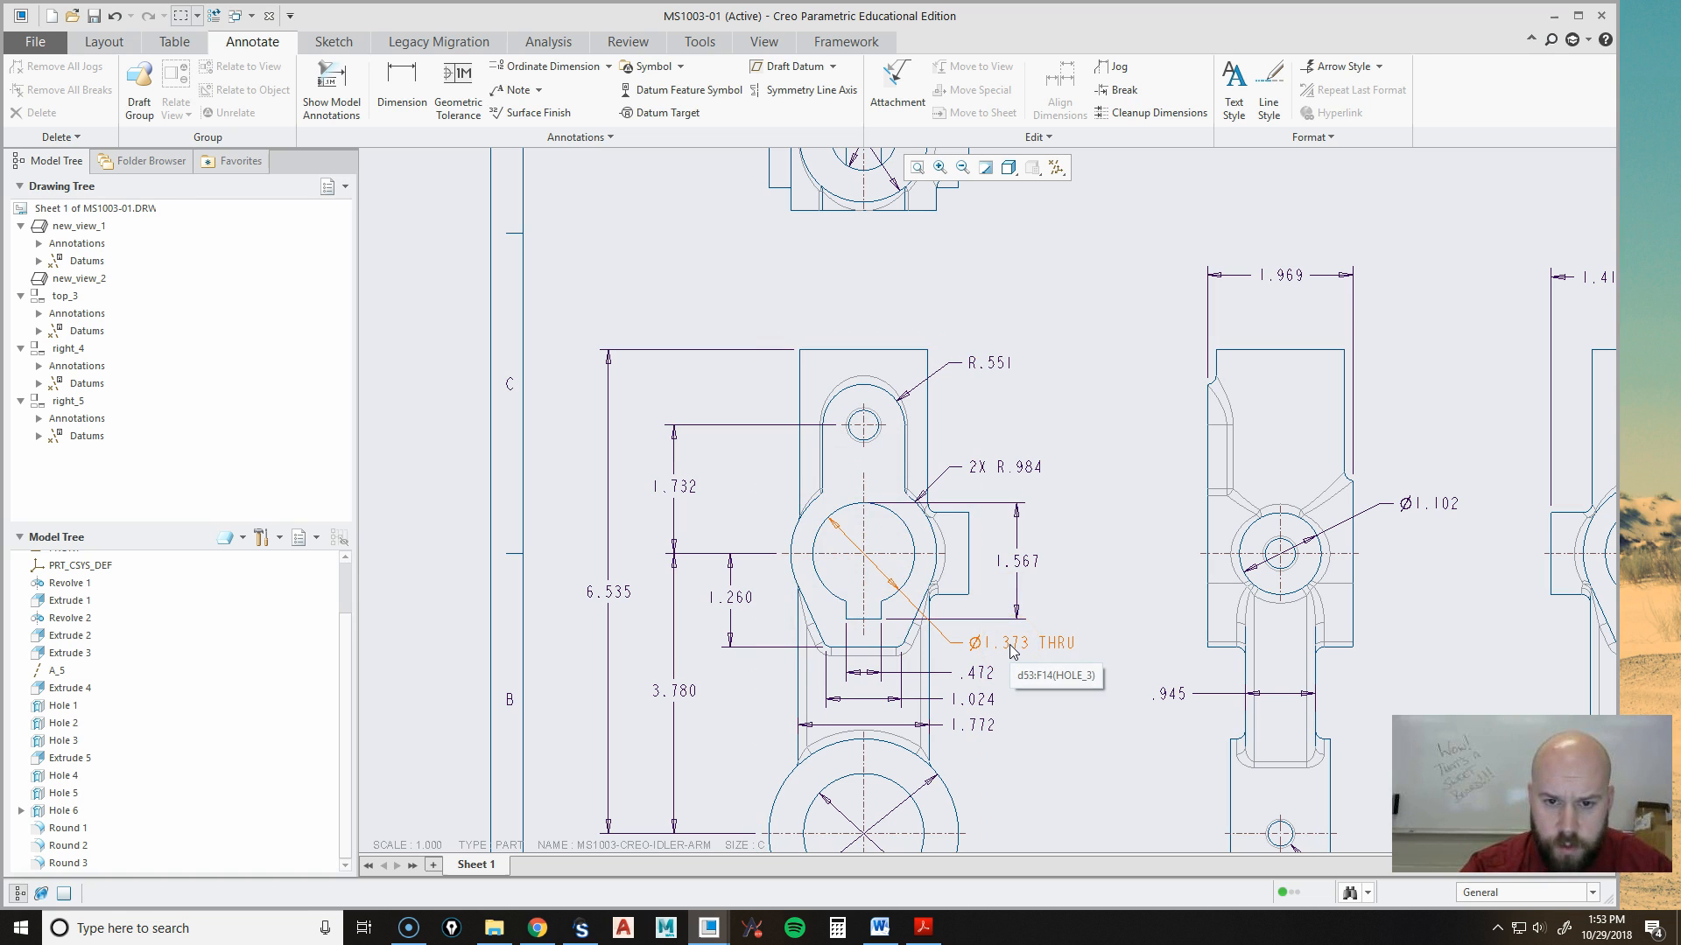
{"action": "left_click", "coordinate": [1118, 645]}
{"action": "middle_click_drag", "start_coordinate": [1098, 425], "coordinate": [1147, 544]}
{"action": "scroll", "coordinate": [1142, 503], "scroll_direction": "up", "scroll_amount": 2}
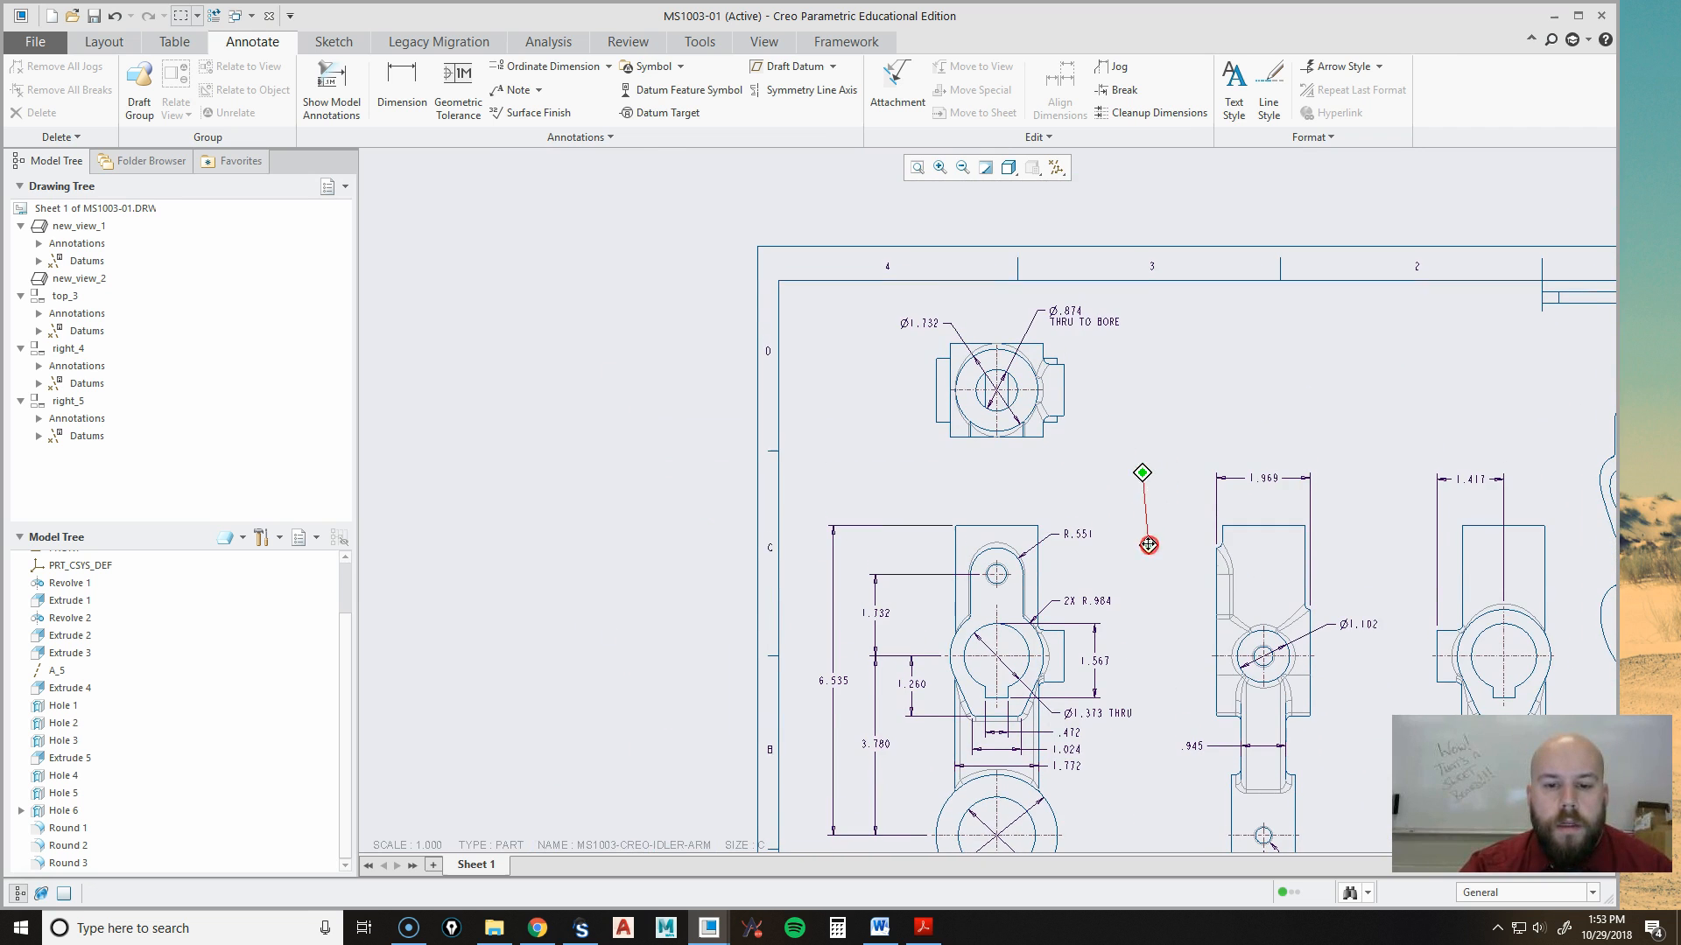
{"action": "left_click", "coordinate": [916, 169]}
{"action": "middle_click_drag", "start_coordinate": [943, 278], "coordinate": [968, 329]}
{"action": "scroll", "coordinate": [714, 277], "scroll_direction": "down", "scroll_amount": 2}
{"action": "left_click_drag", "start_coordinate": [742, 303], "coordinate": [747, 292]}
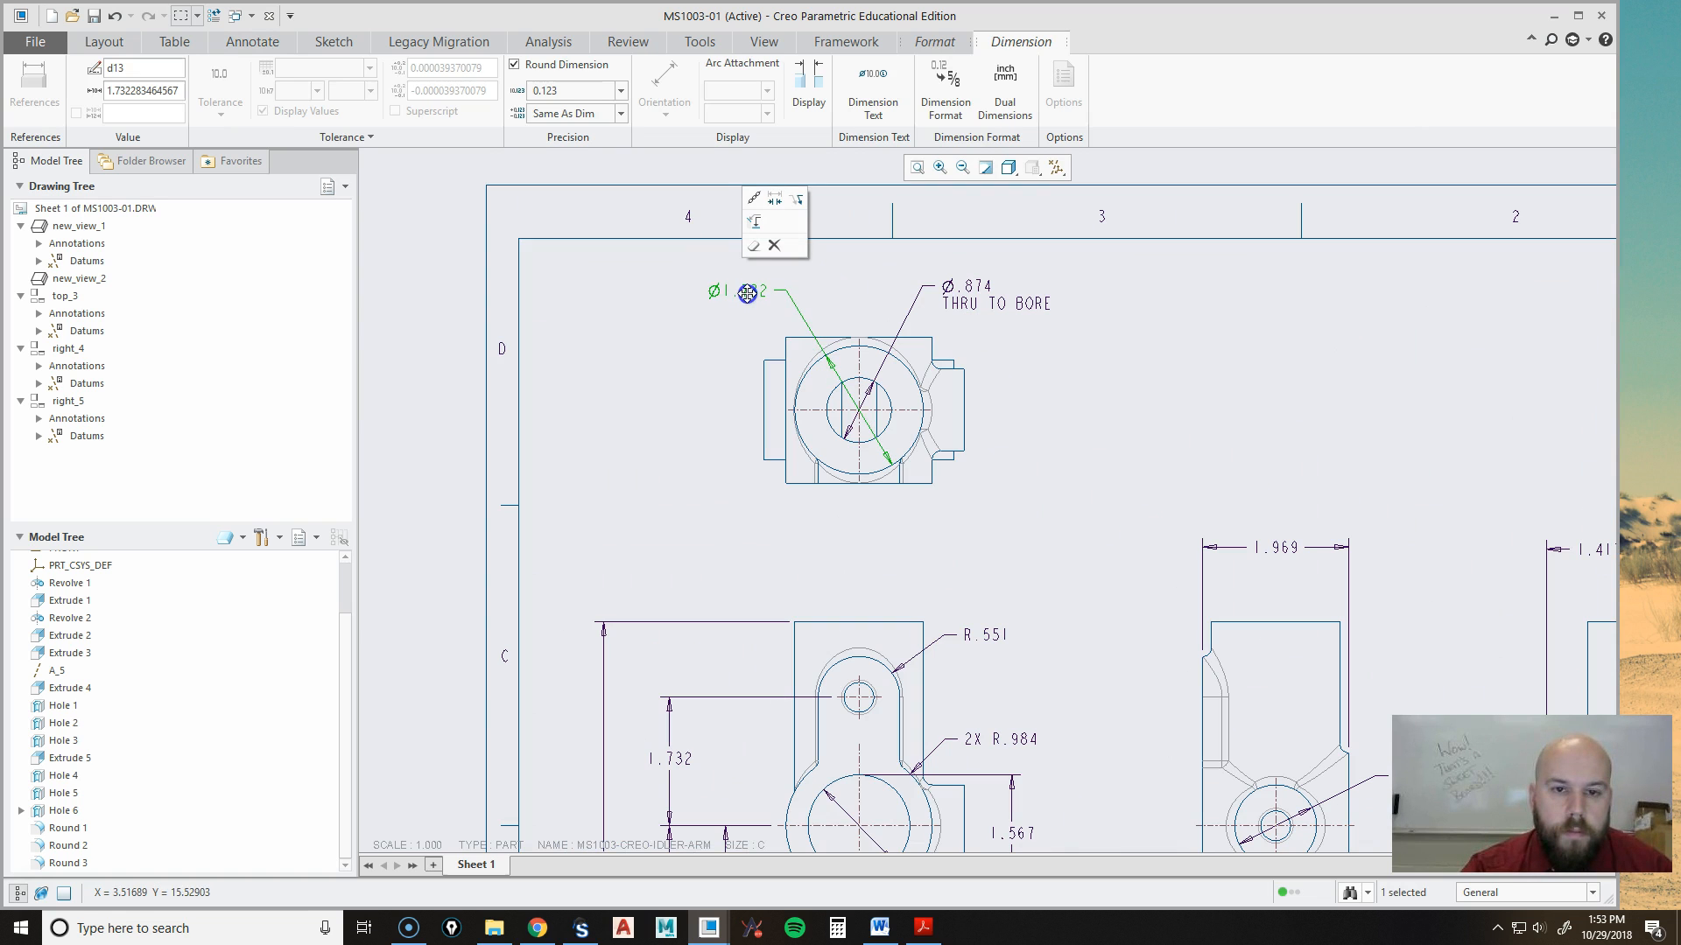
{"action": "left_click", "coordinate": [986, 380]}
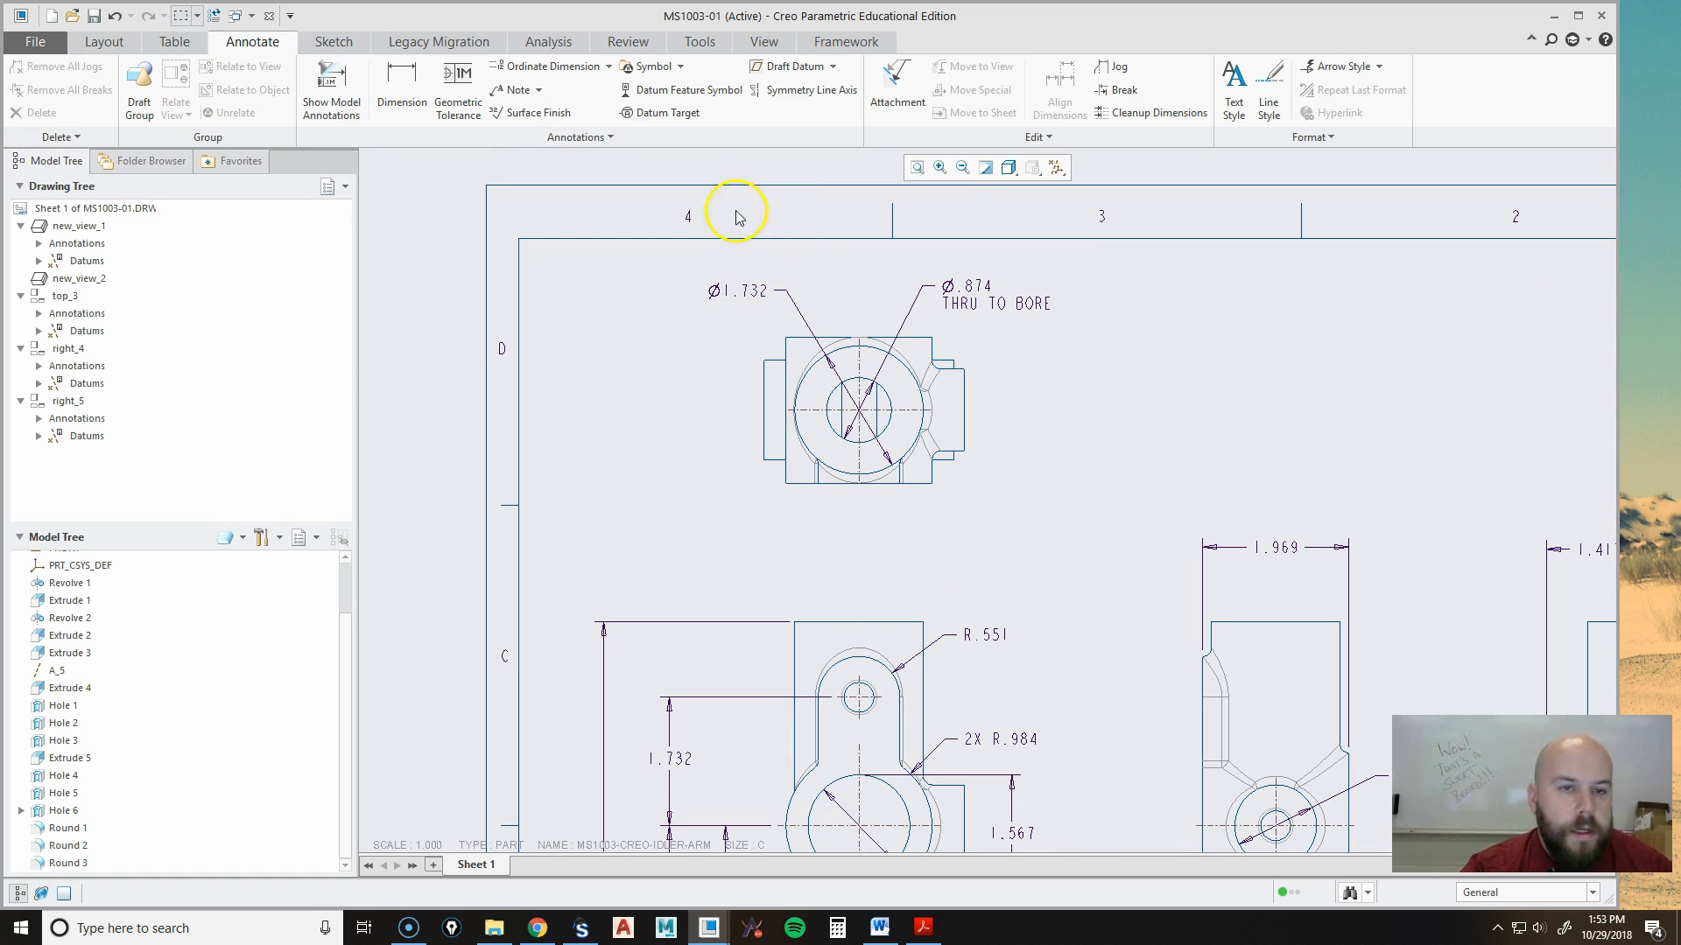
Preview the model dimensions of Hole 5, the threaded hole in the side boss, without adding any to the drawing.
{"action": "left_click", "coordinate": [331, 88]}
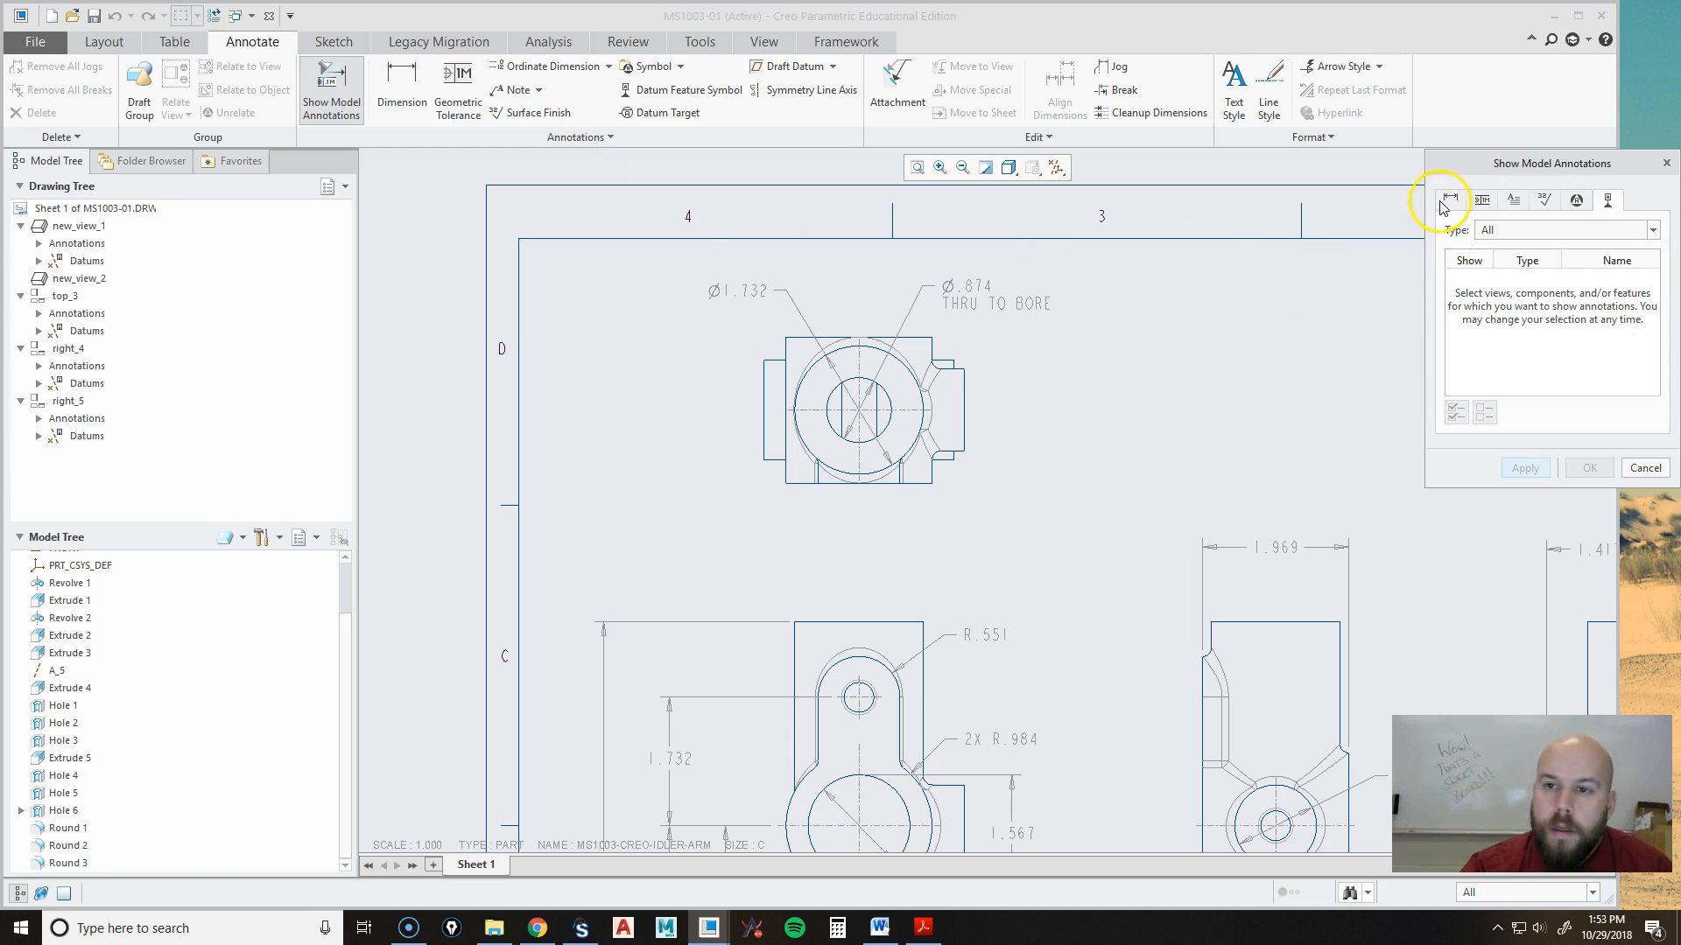
{"action": "left_click", "coordinate": [64, 793]}
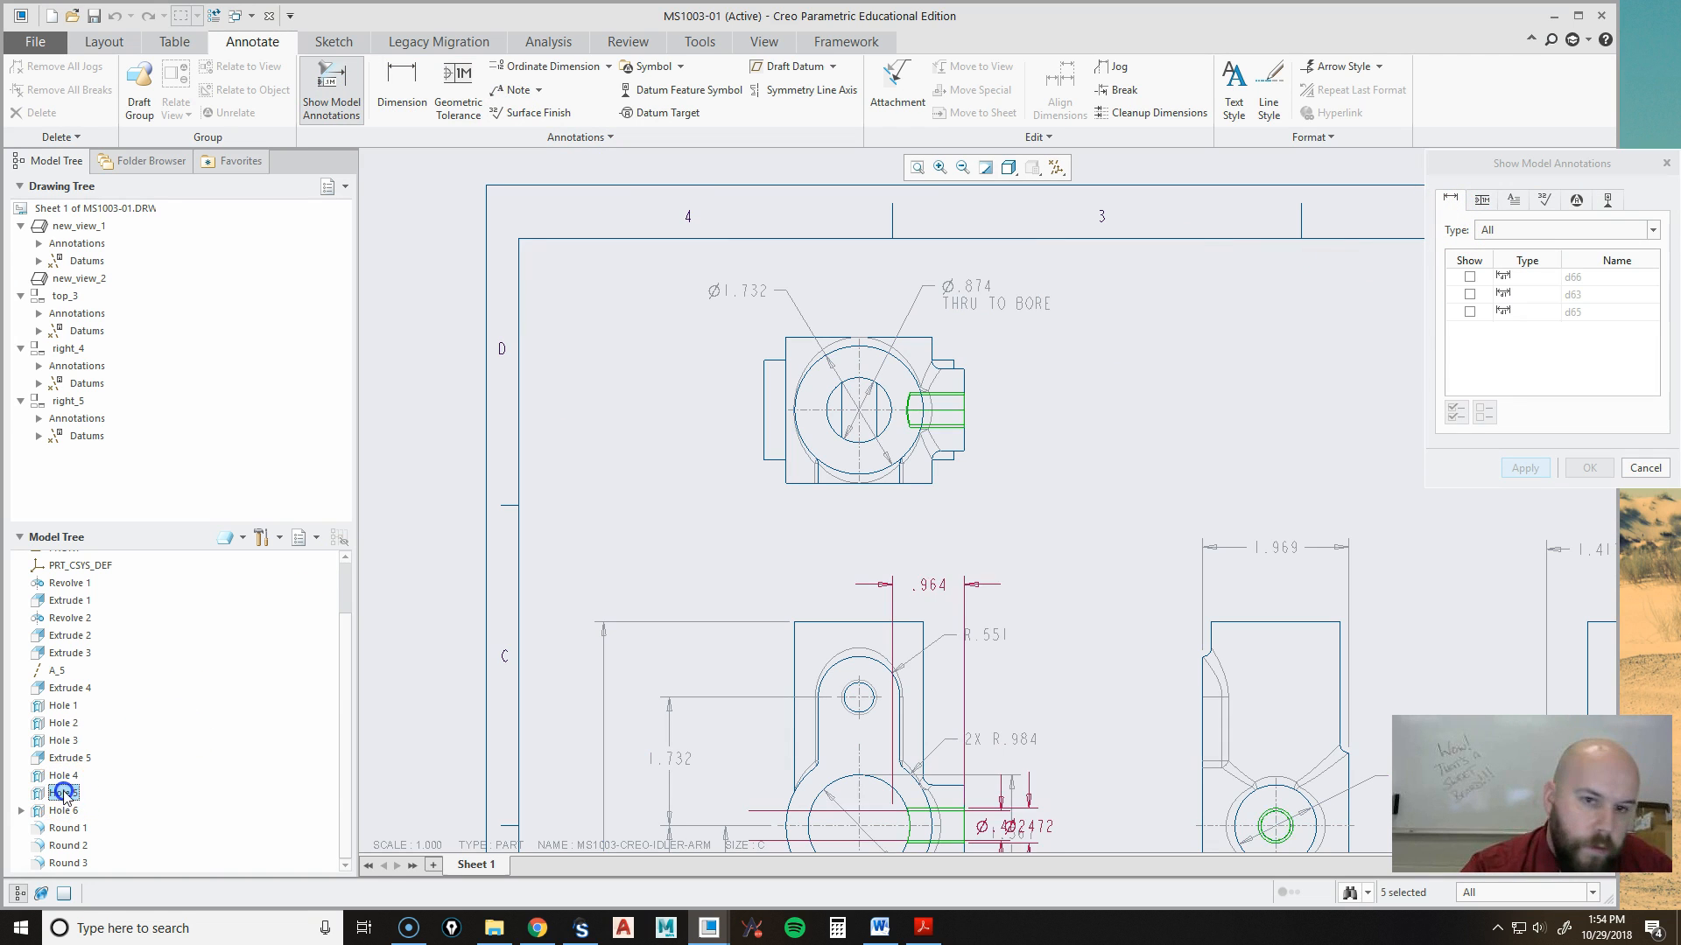
{"action": "scroll", "coordinate": [508, 464], "scroll_direction": "down", "scroll_amount": 3}
{"action": "middle_click_drag", "start_coordinate": [767, 707], "coordinate": [767, 597]}
{"action": "scroll", "coordinate": [780, 502], "scroll_direction": "down", "scroll_amount": 2}
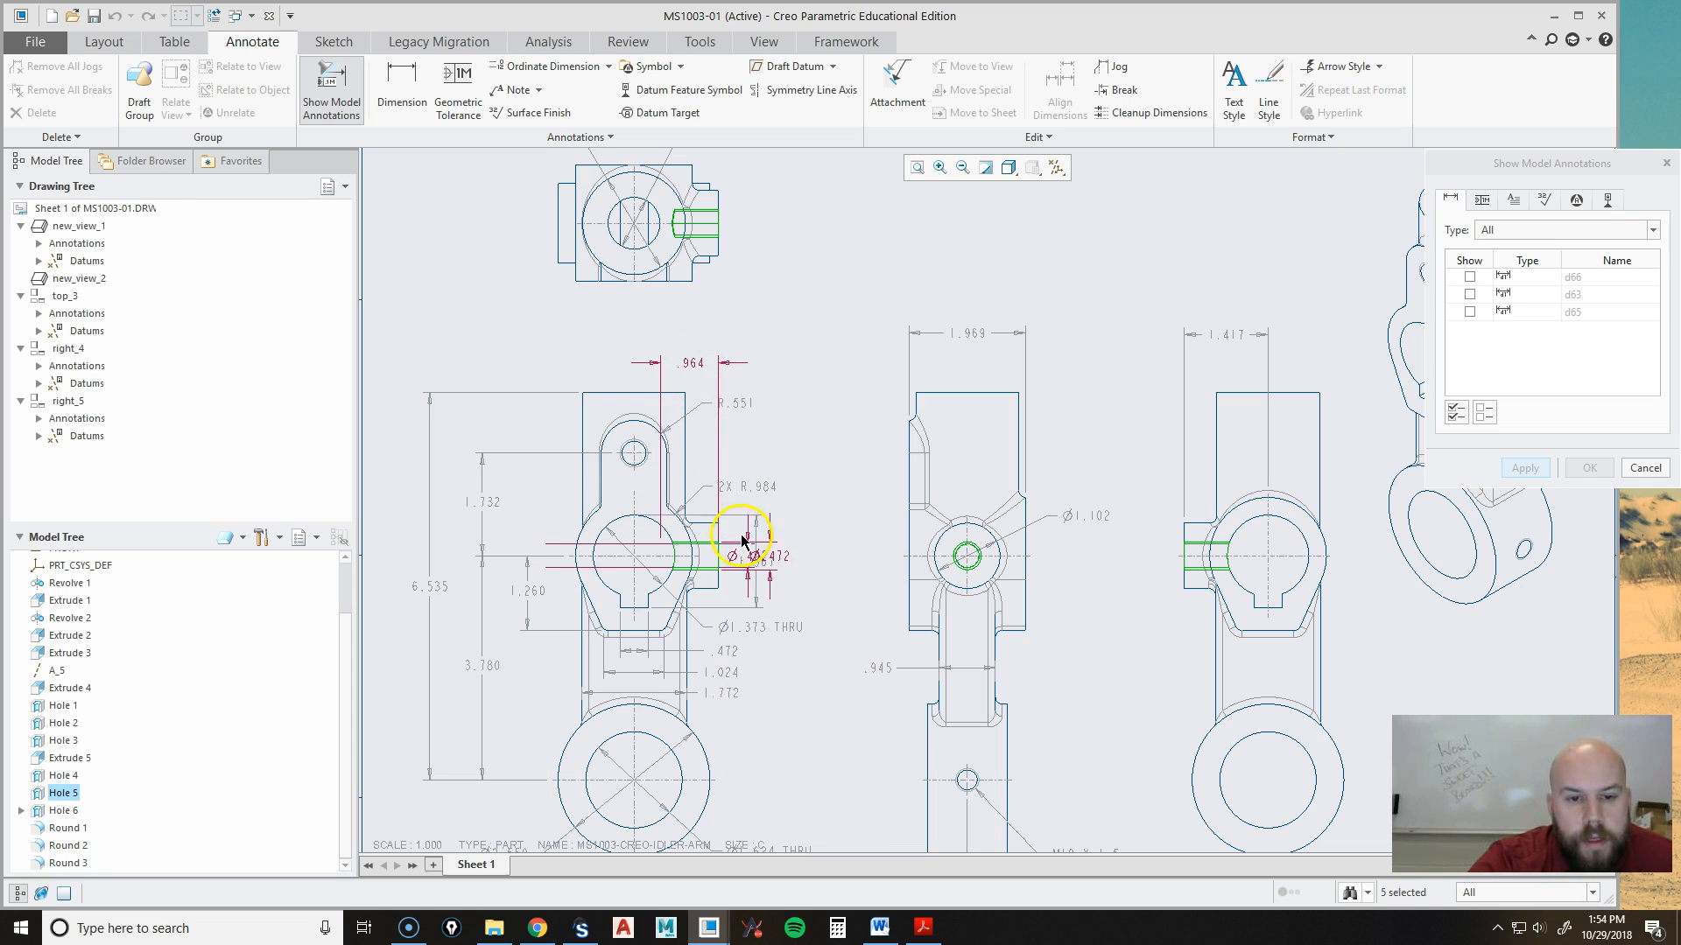
{"action": "scroll", "coordinate": [862, 496], "scroll_direction": "down", "scroll_amount": 5}
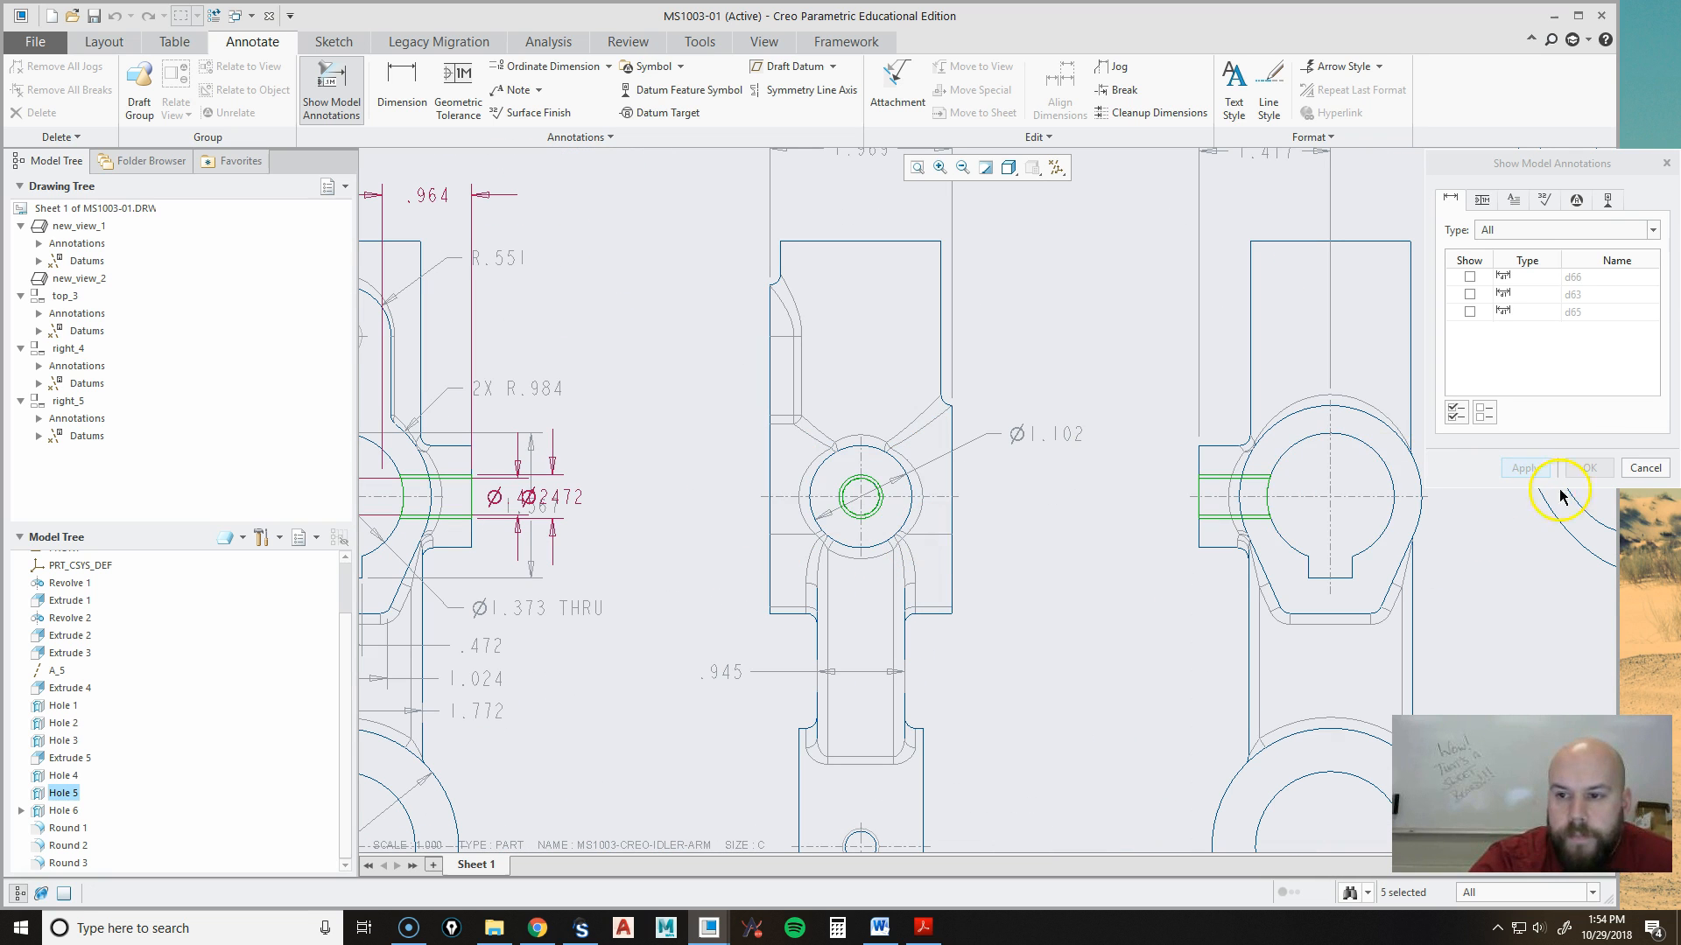
{"action": "left_click", "coordinate": [1646, 468]}
Add a leader note reading M12 X 1.75 and THRU TO BORE on two lines to the side boss's threaded hole in the right view.
{"action": "mouse_move", "coordinate": [1069, 642]}
{"action": "middle_mouse_down"}
{"action": "mouse_move", "coordinate": [1040, 568]}
{"action": "mouse_move", "coordinate": [1000, 571]}
{"action": "middle_mouse_up"}
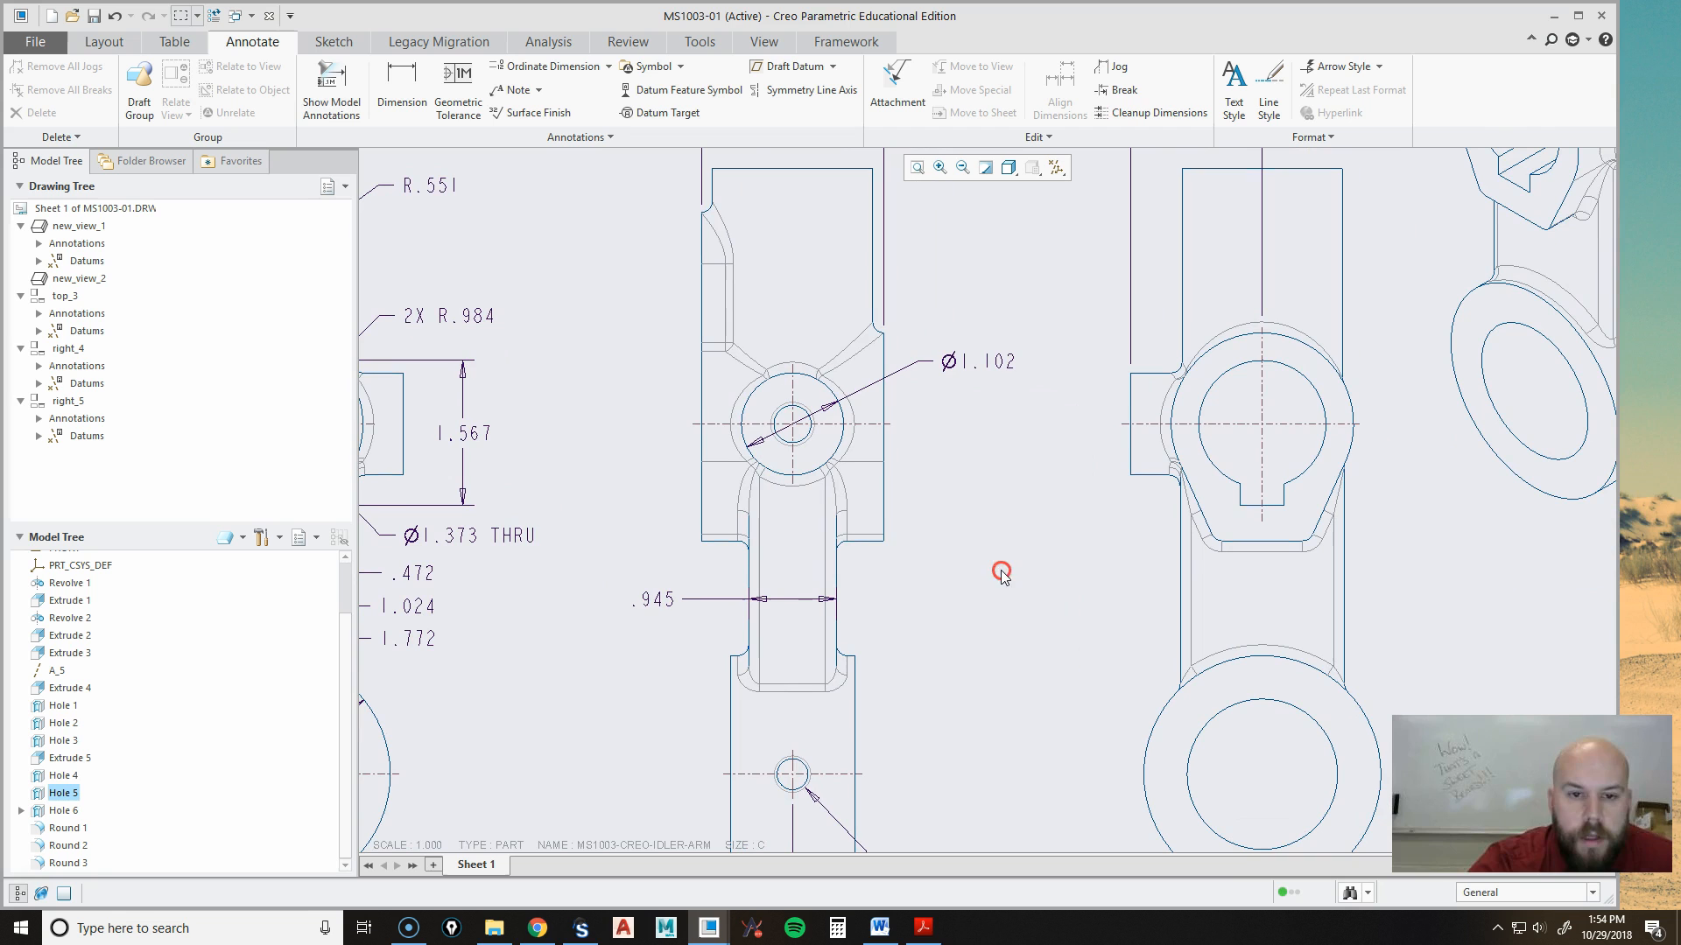
{"action": "left_click", "coordinate": [518, 91]}
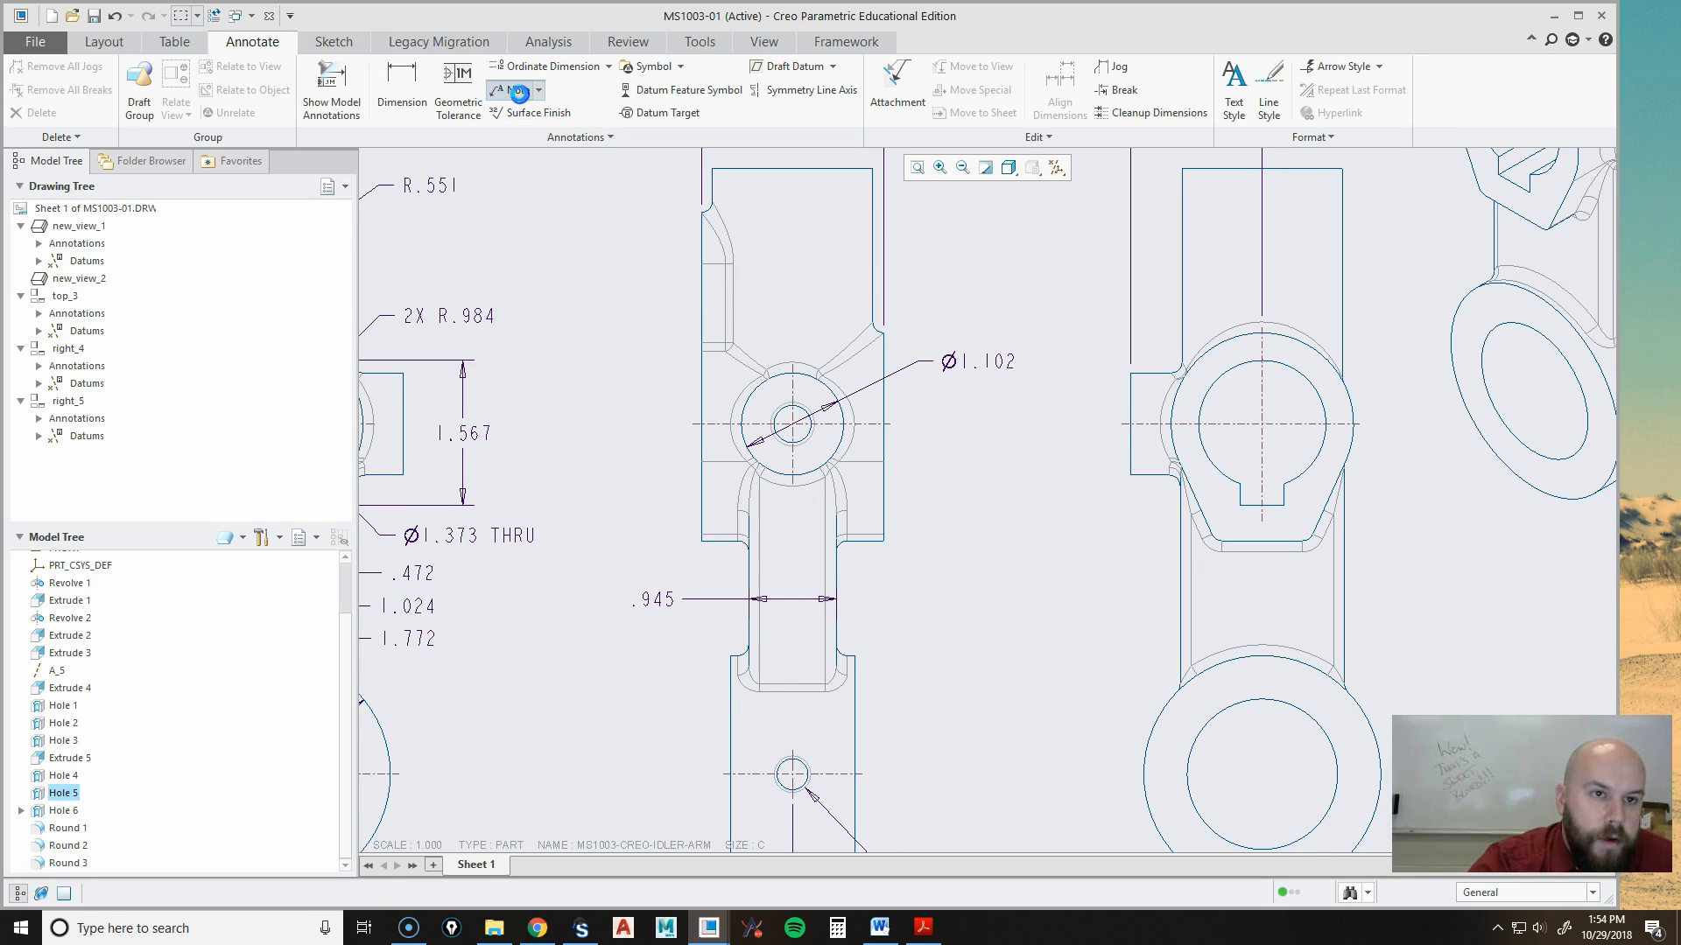
{"action": "left_click", "coordinate": [810, 452]}
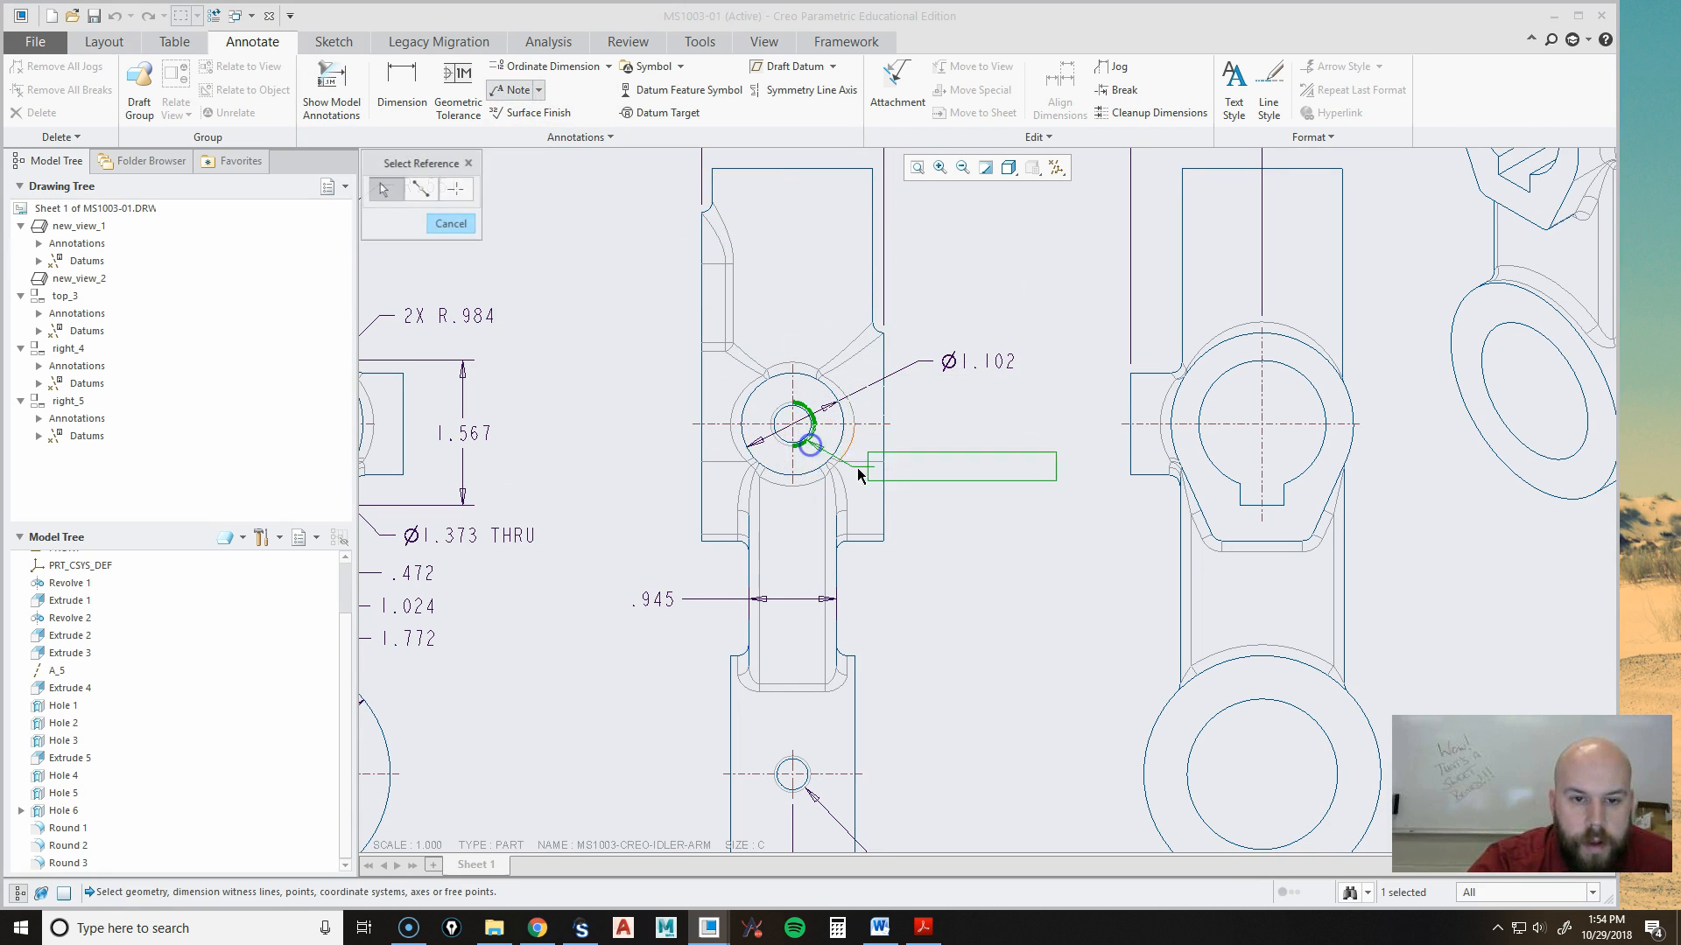
{"action": "left_click", "coordinate": [898, 500]}
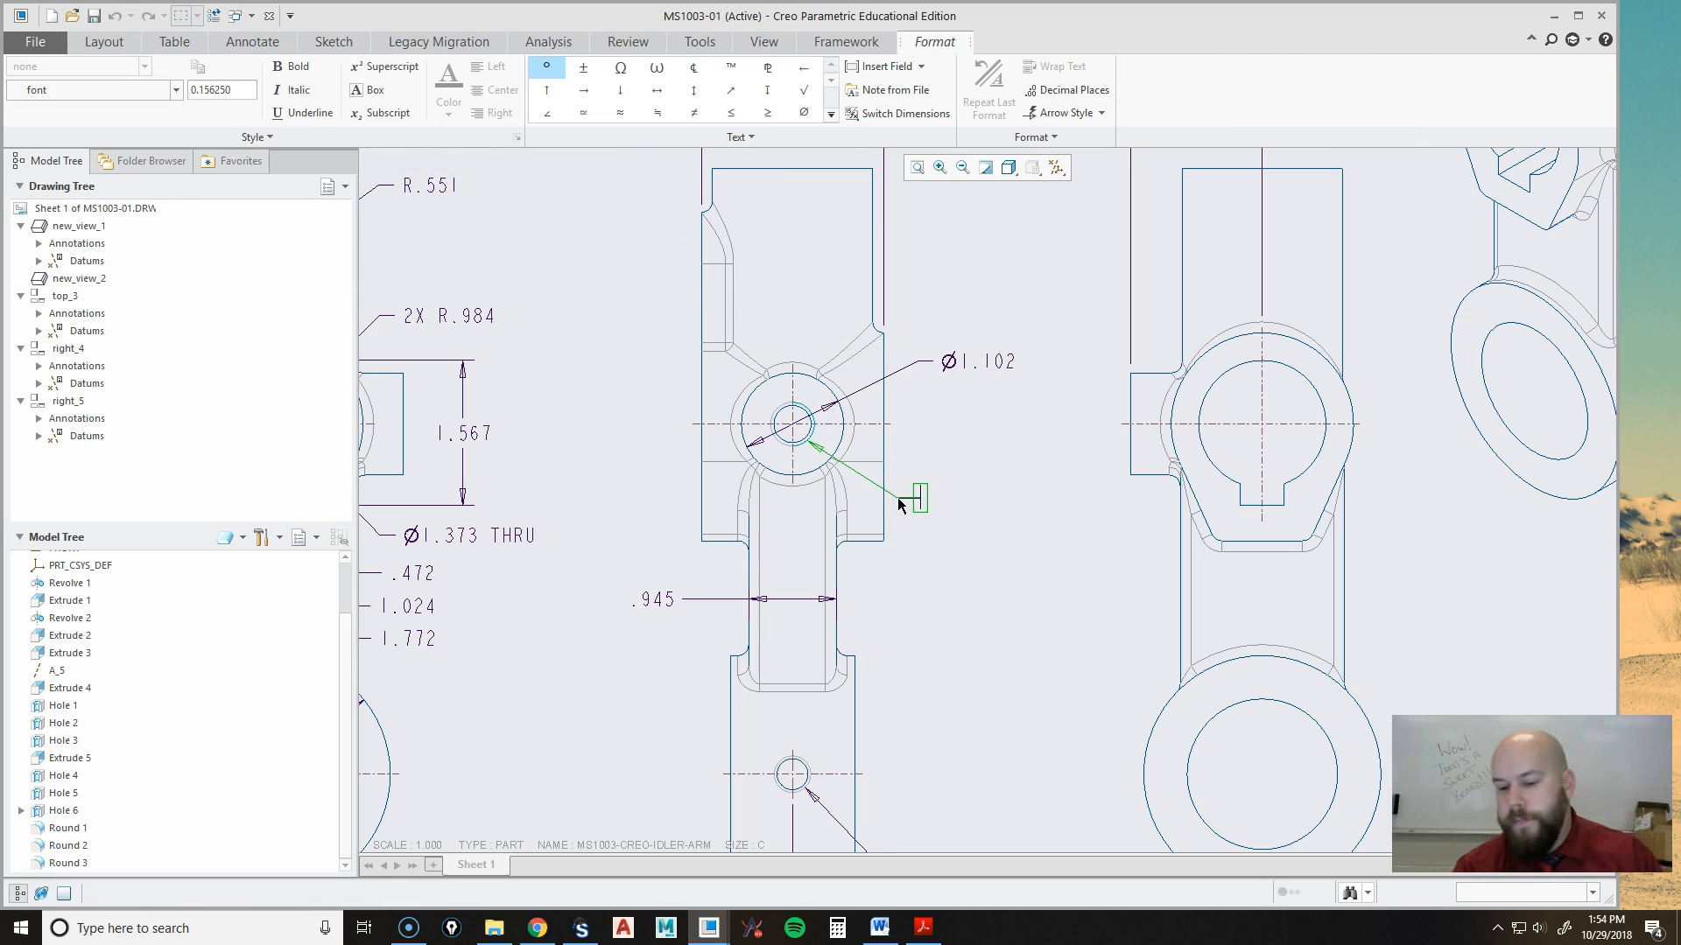
{"action": "type", "text": "M12 X 1.75"}
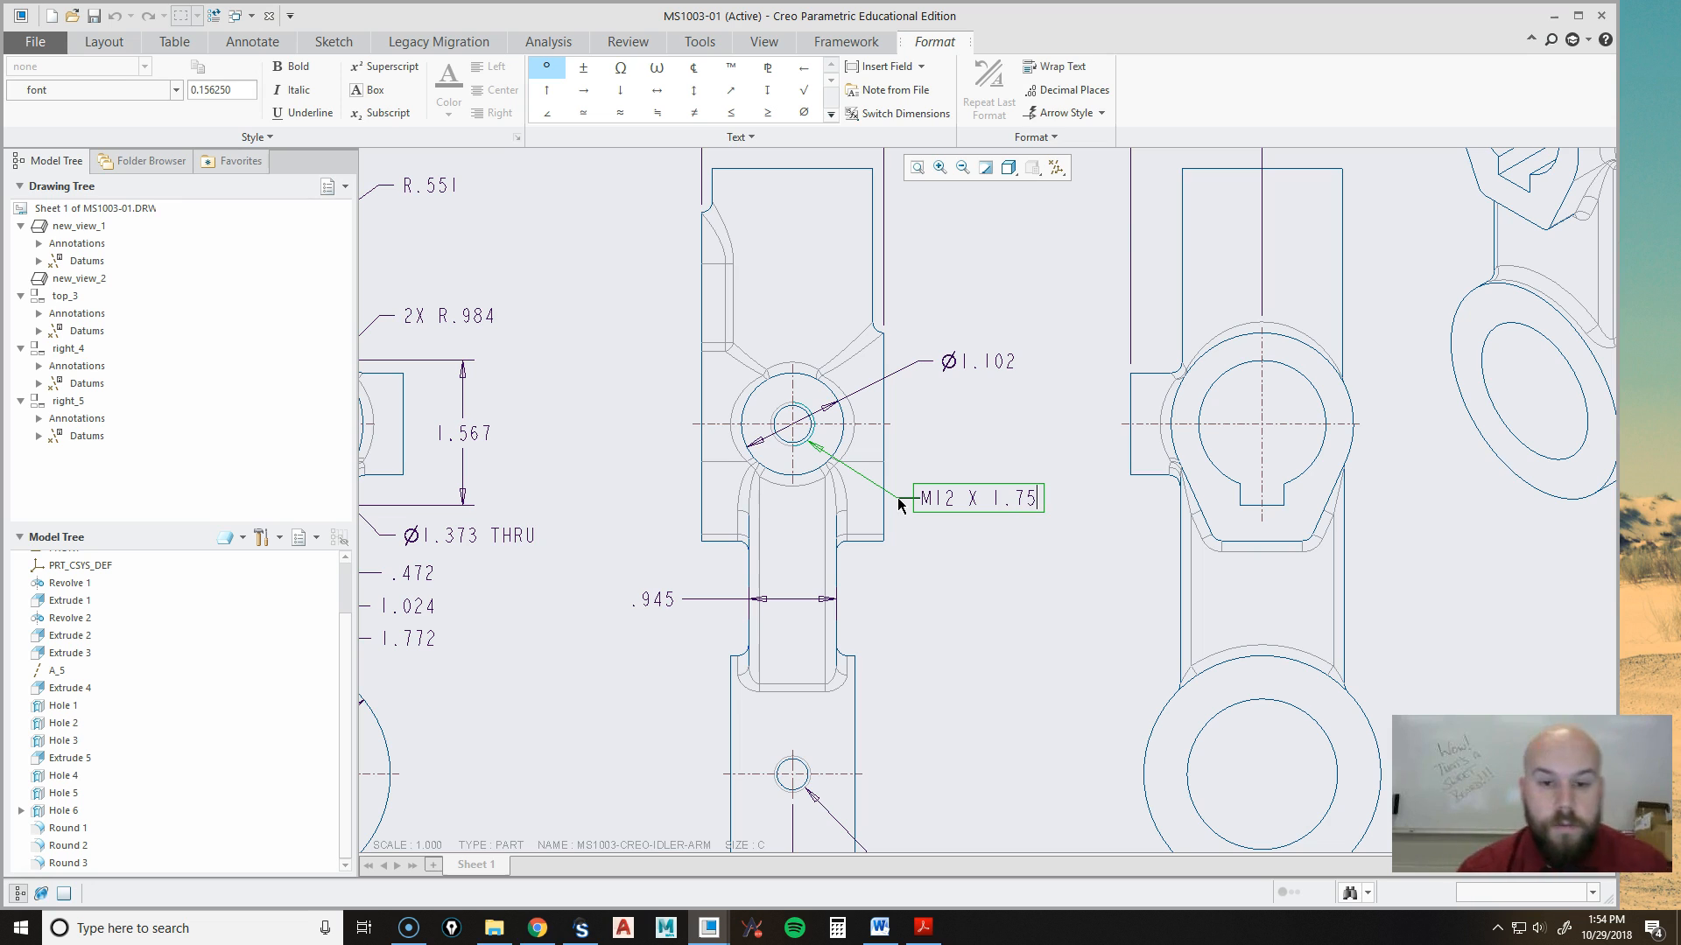
{"action": "key", "text": "Return"}
{"action": "type", "text": "THRU TO BORE"}
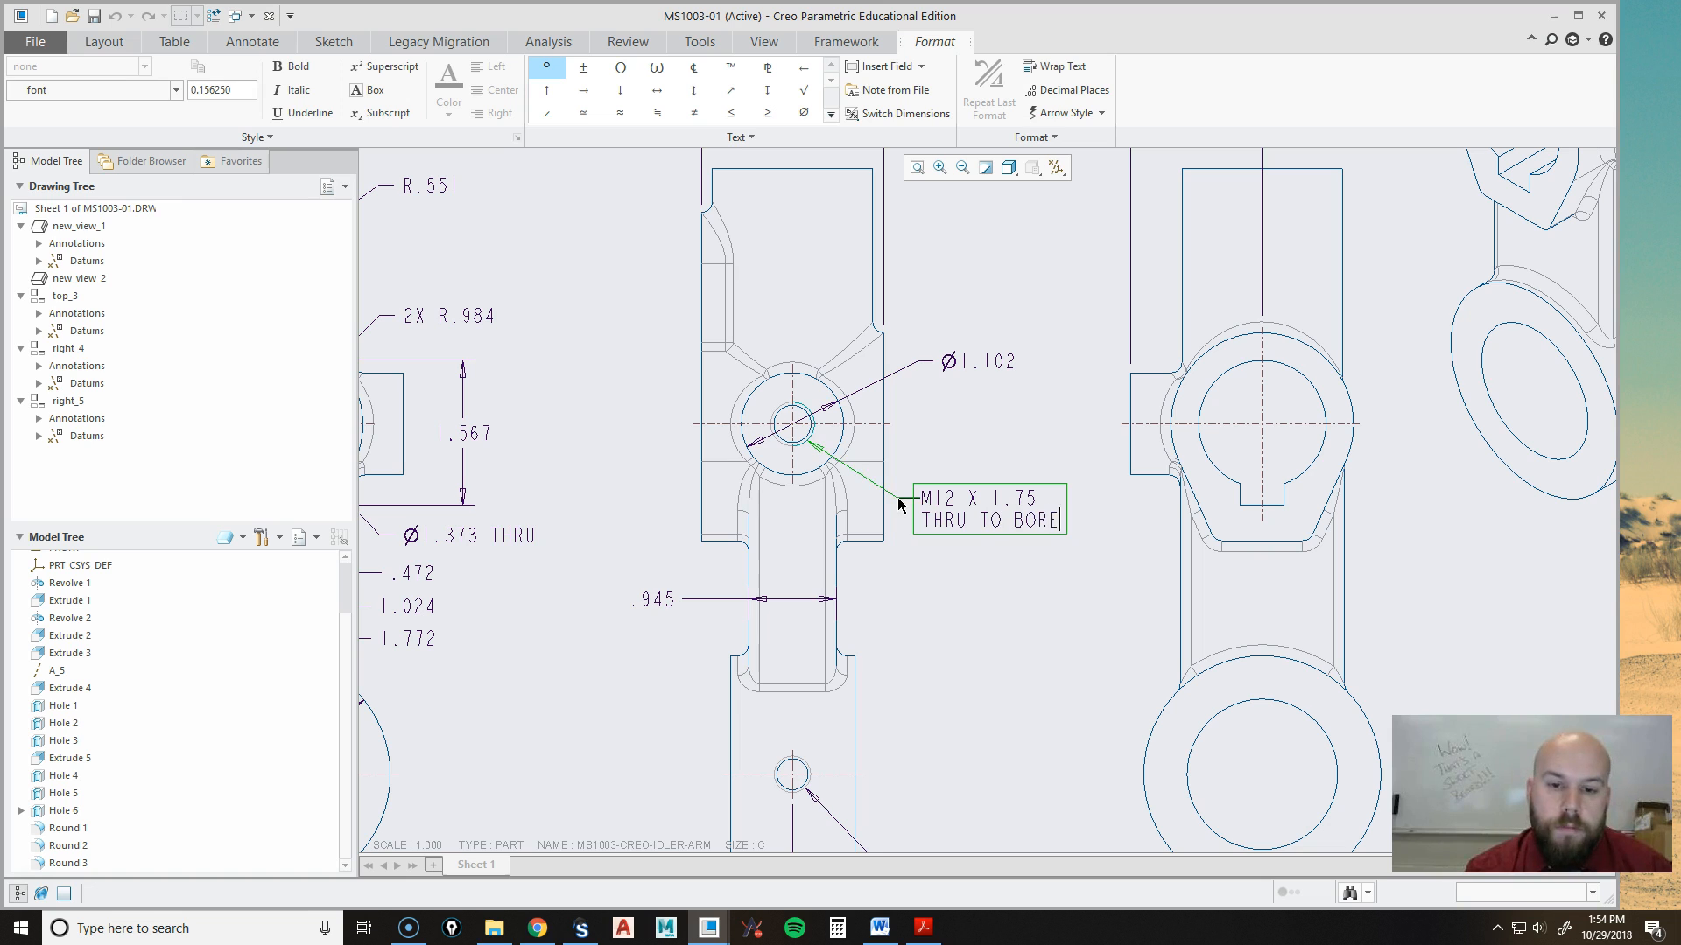
Adjust where the M12 X 1.75 thread note's leader arrow touches the side boss's hole edge.
{"action": "left_click", "coordinate": [954, 435]}
{"action": "left_click_drag", "start_coordinate": [811, 445], "coordinate": [806, 431]}
{"action": "left_click", "coordinate": [810, 437]}
{"action": "left_click", "coordinate": [1024, 432]}
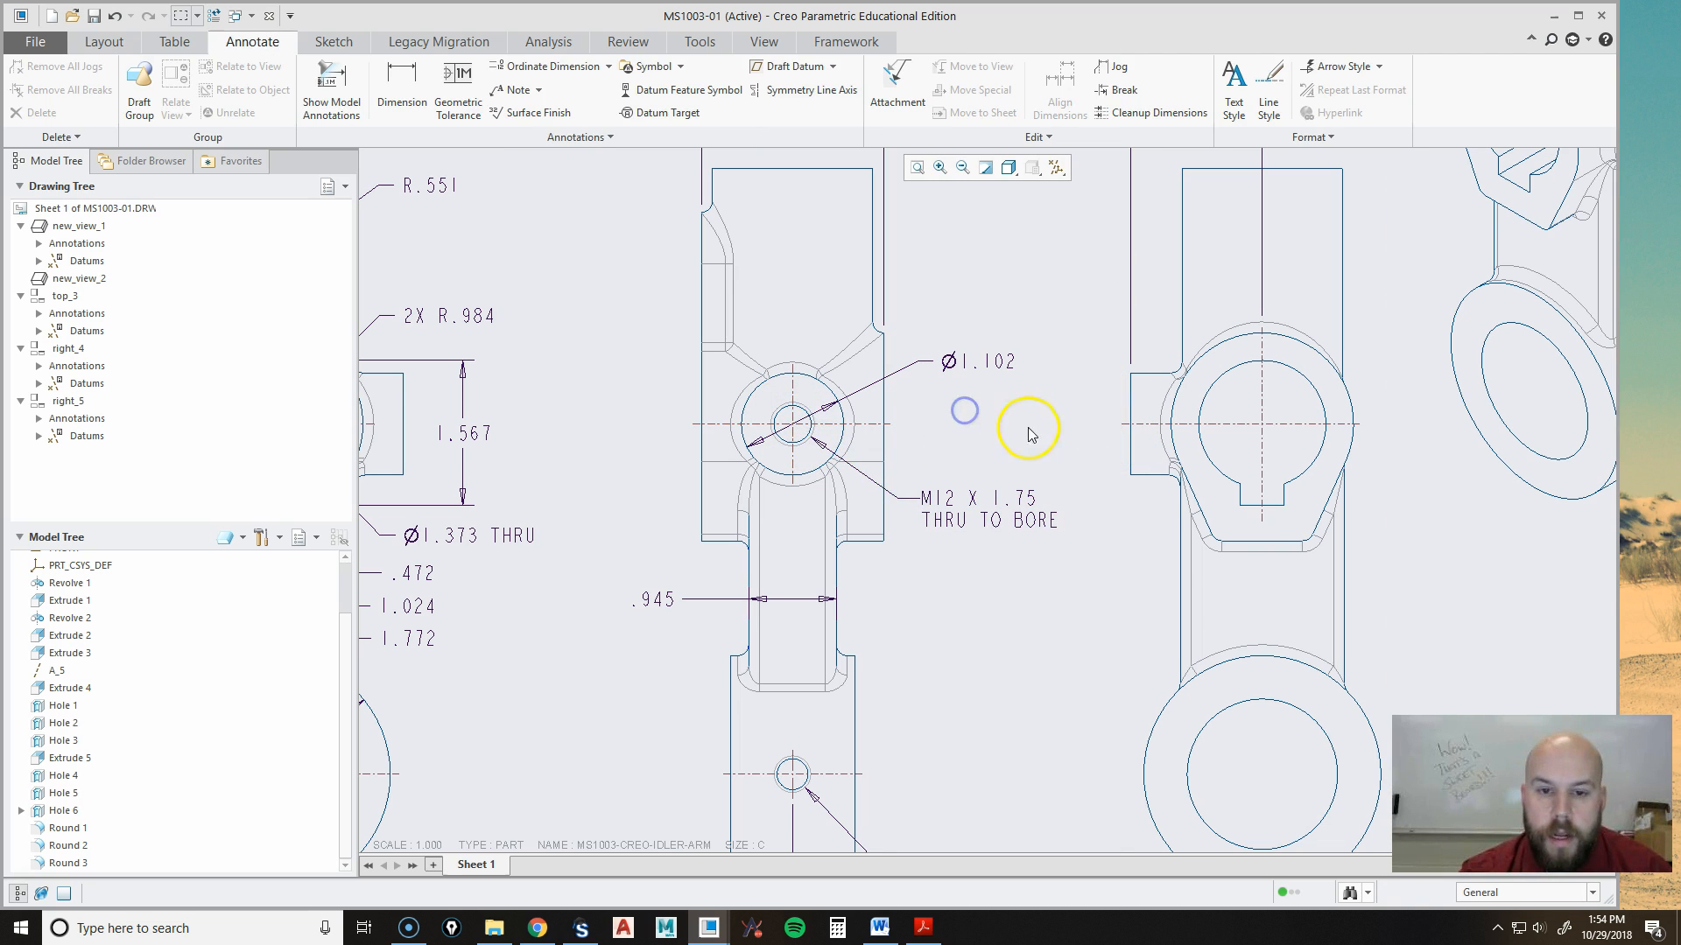
Preview the model dimensions of Hole 5 and Hole 6 across the views without adding any to the drawing.
{"action": "scroll", "coordinate": [1032, 439], "scroll_direction": "down", "scroll_amount": 2}
{"action": "mouse_move", "coordinate": [1039, 619]}
{"action": "middle_mouse_down"}
{"action": "mouse_move", "coordinate": [1055, 552]}
{"action": "mouse_move", "coordinate": [1053, 692]}
{"action": "middle_mouse_up"}
{"action": "scroll", "coordinate": [1053, 691], "scroll_direction": "down", "scroll_amount": 3}
{"action": "scroll", "coordinate": [980, 639], "scroll_direction": "up", "scroll_amount": 1}
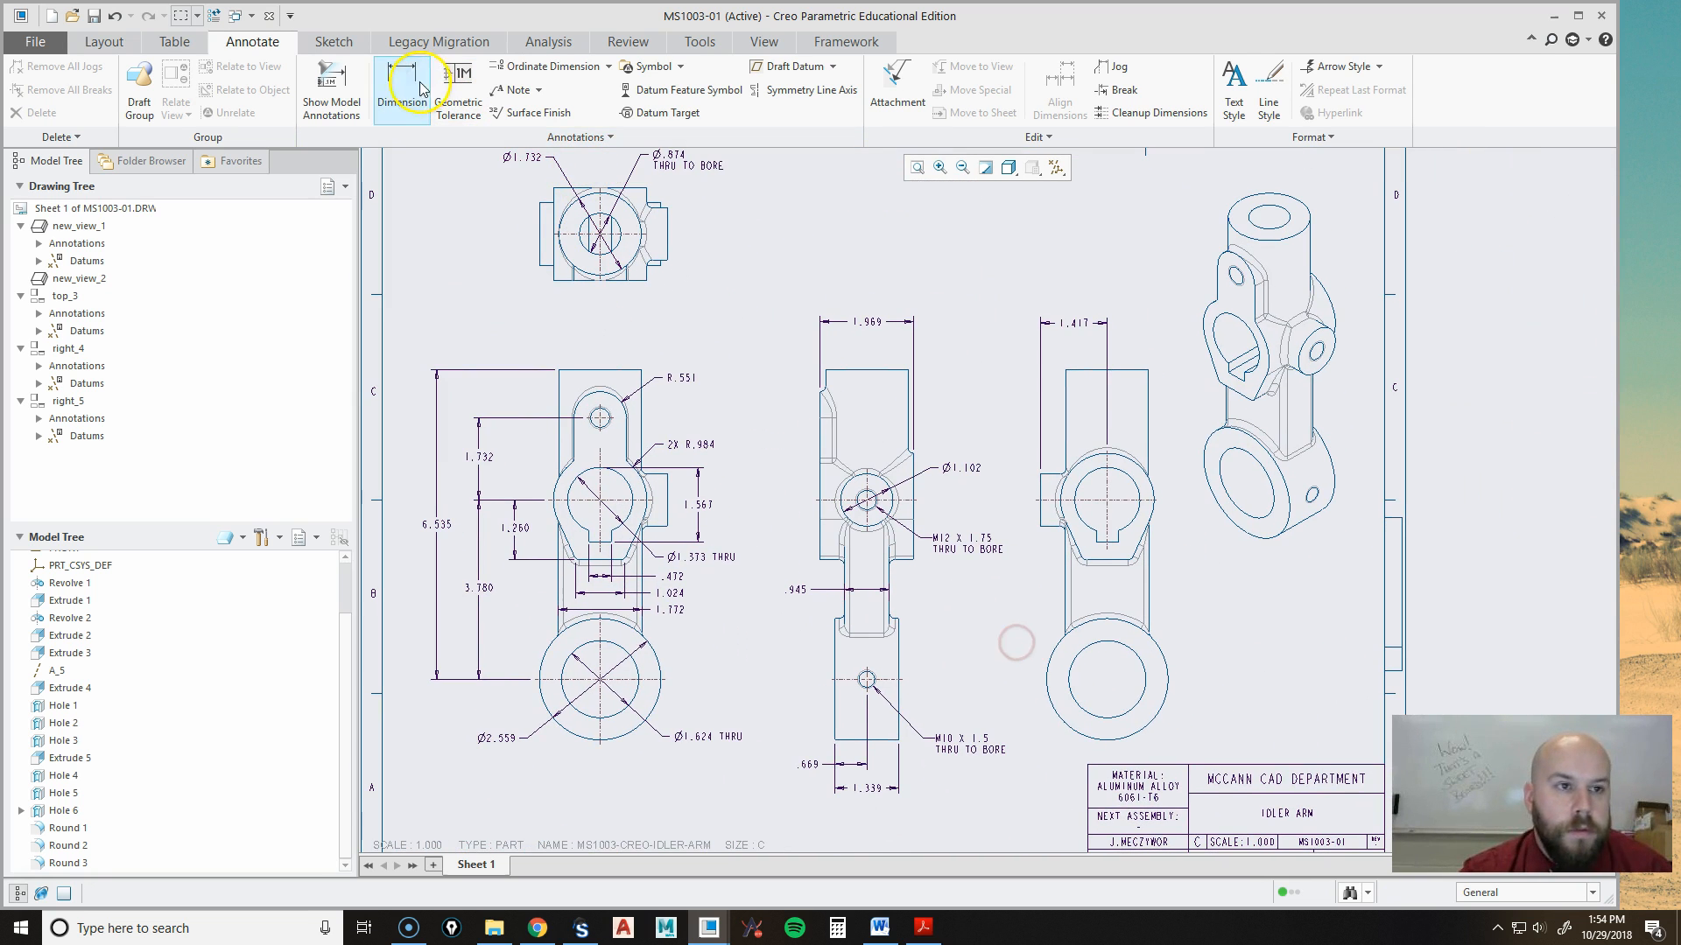
{"action": "left_click", "coordinate": [329, 99]}
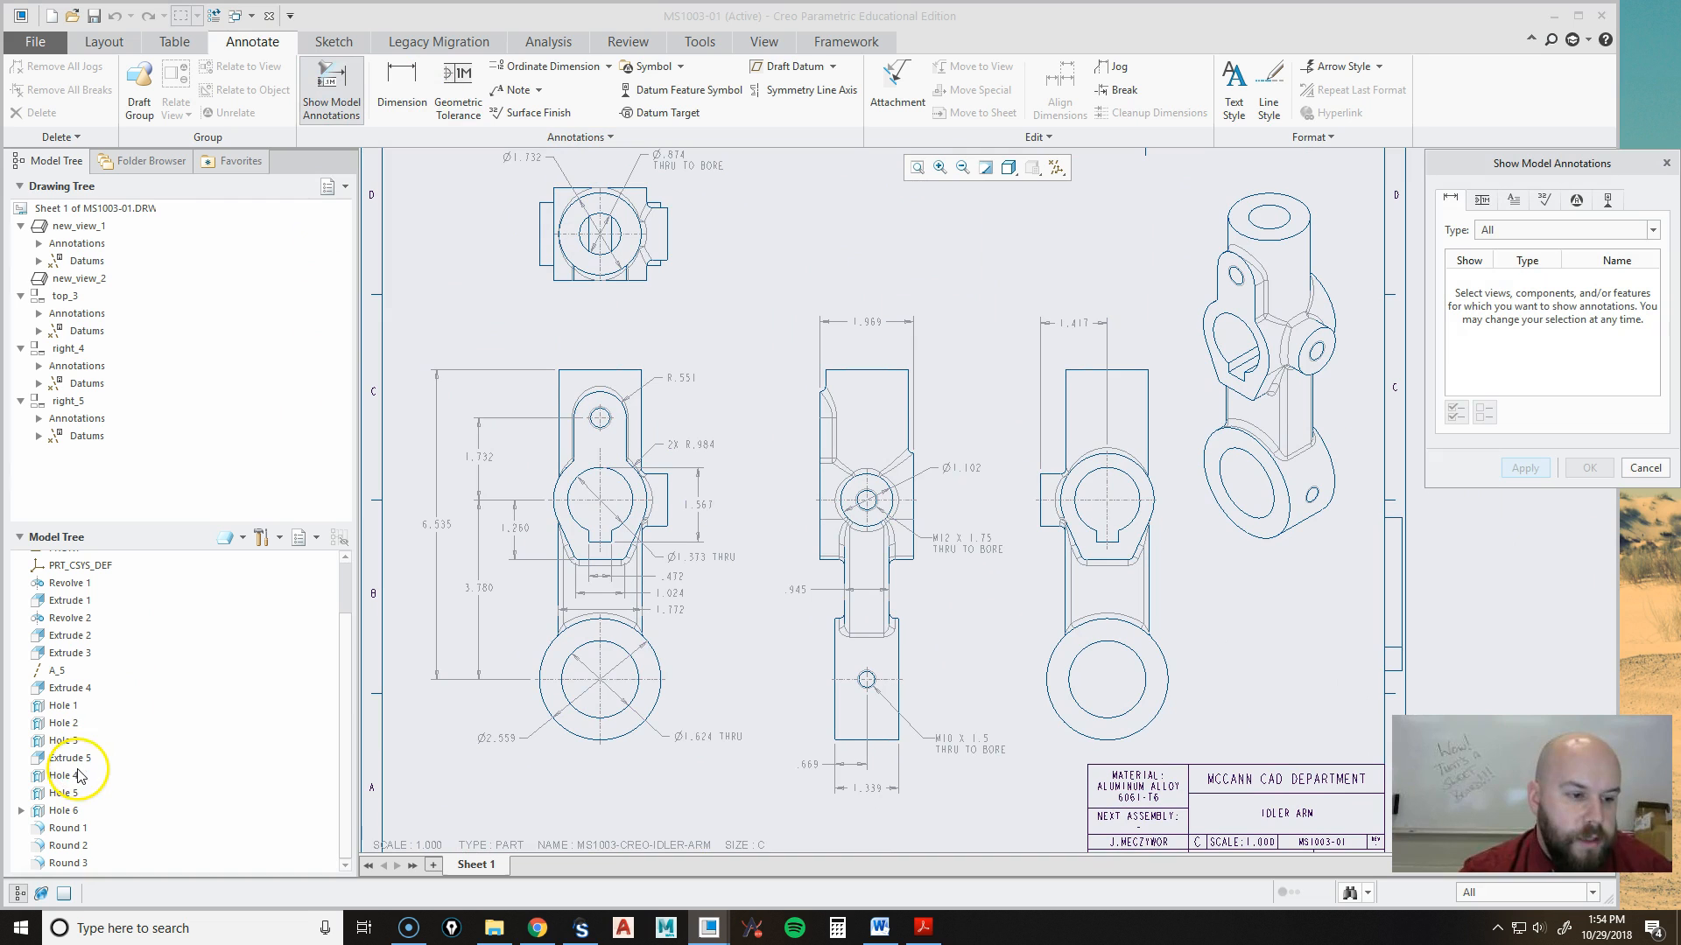
{"action": "left_click", "coordinate": [61, 793]}
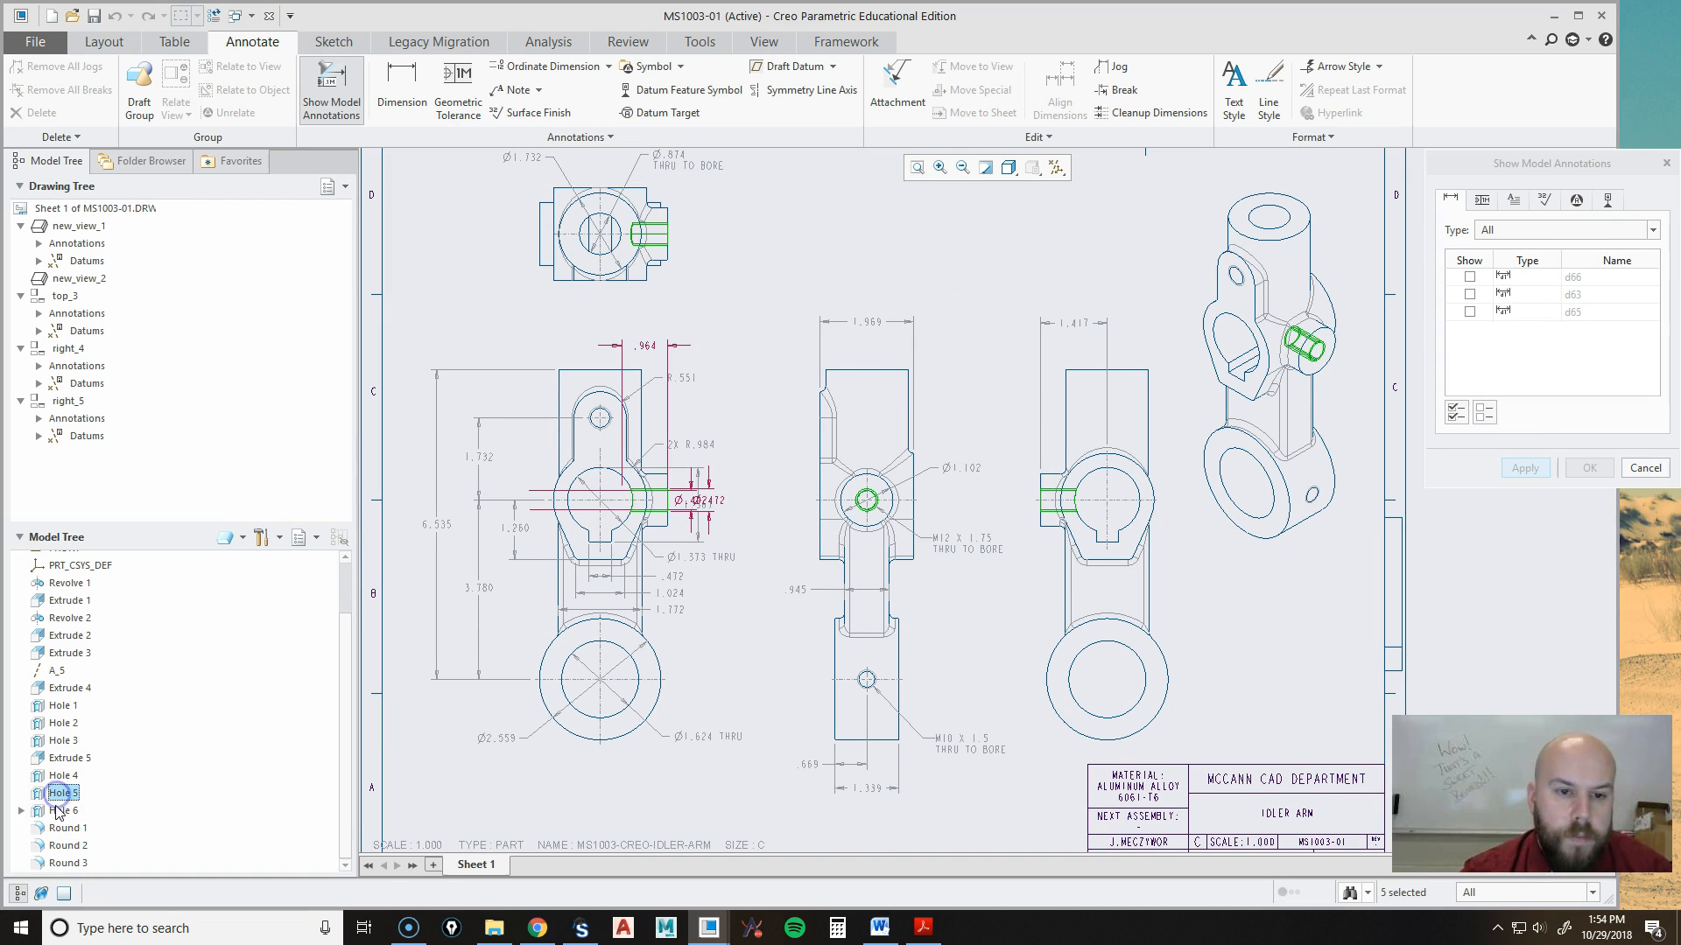
{"action": "left_click", "coordinate": [59, 810]}
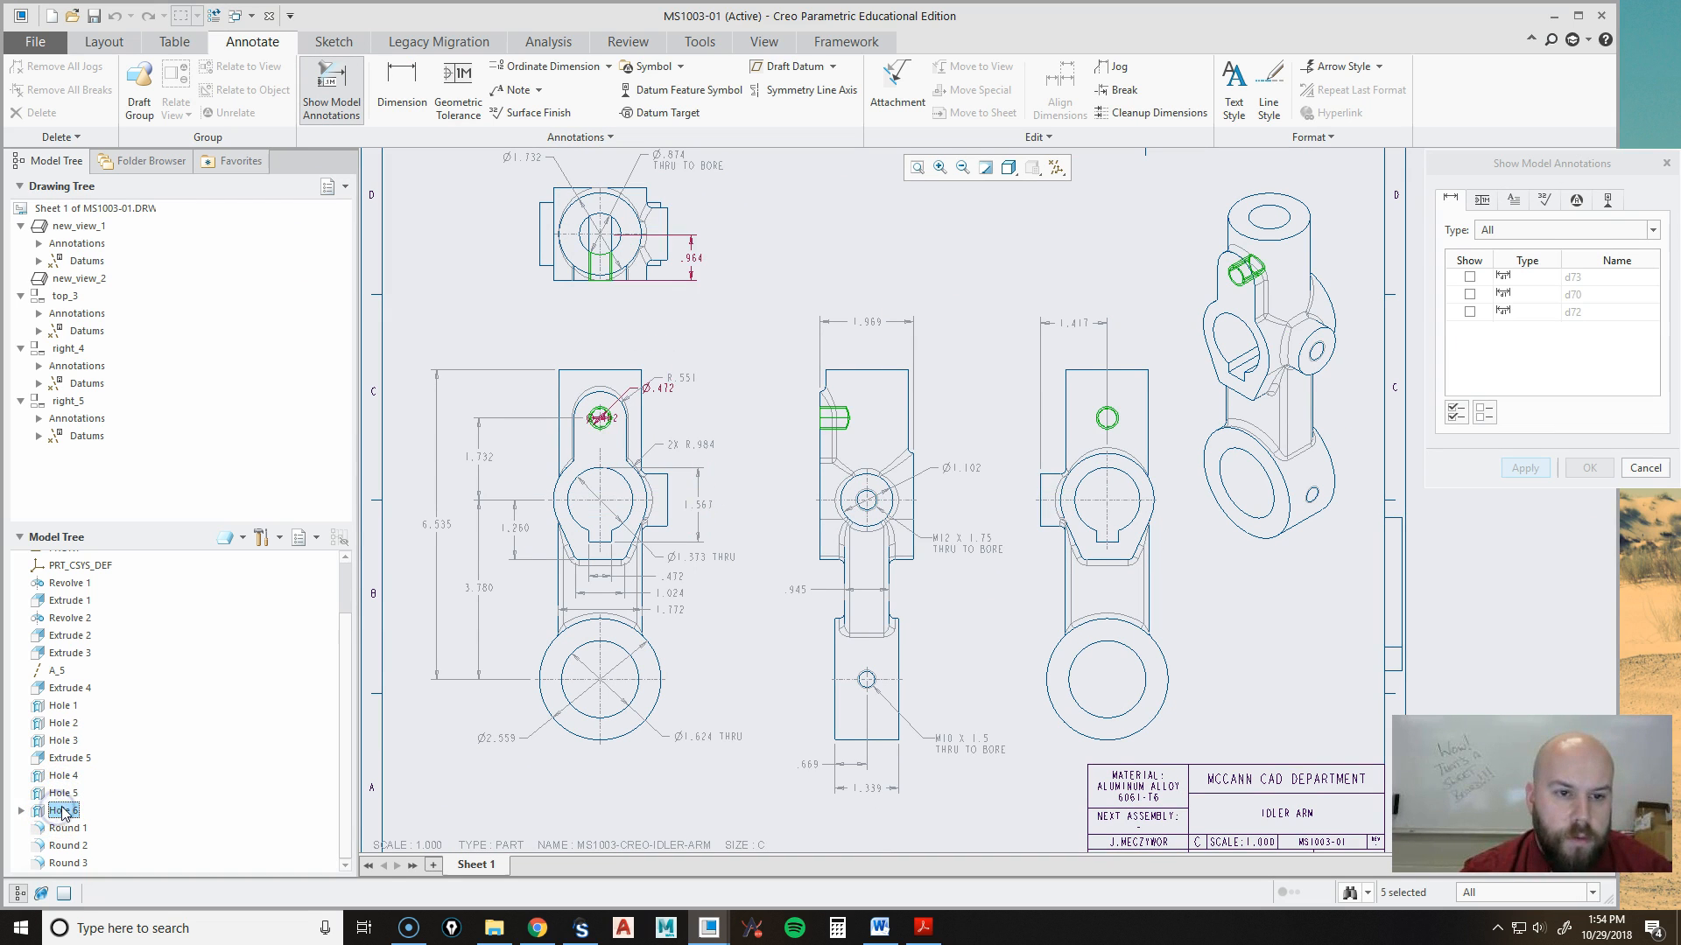
{"action": "scroll", "coordinate": [579, 396], "scroll_direction": "up", "scroll_amount": 3}
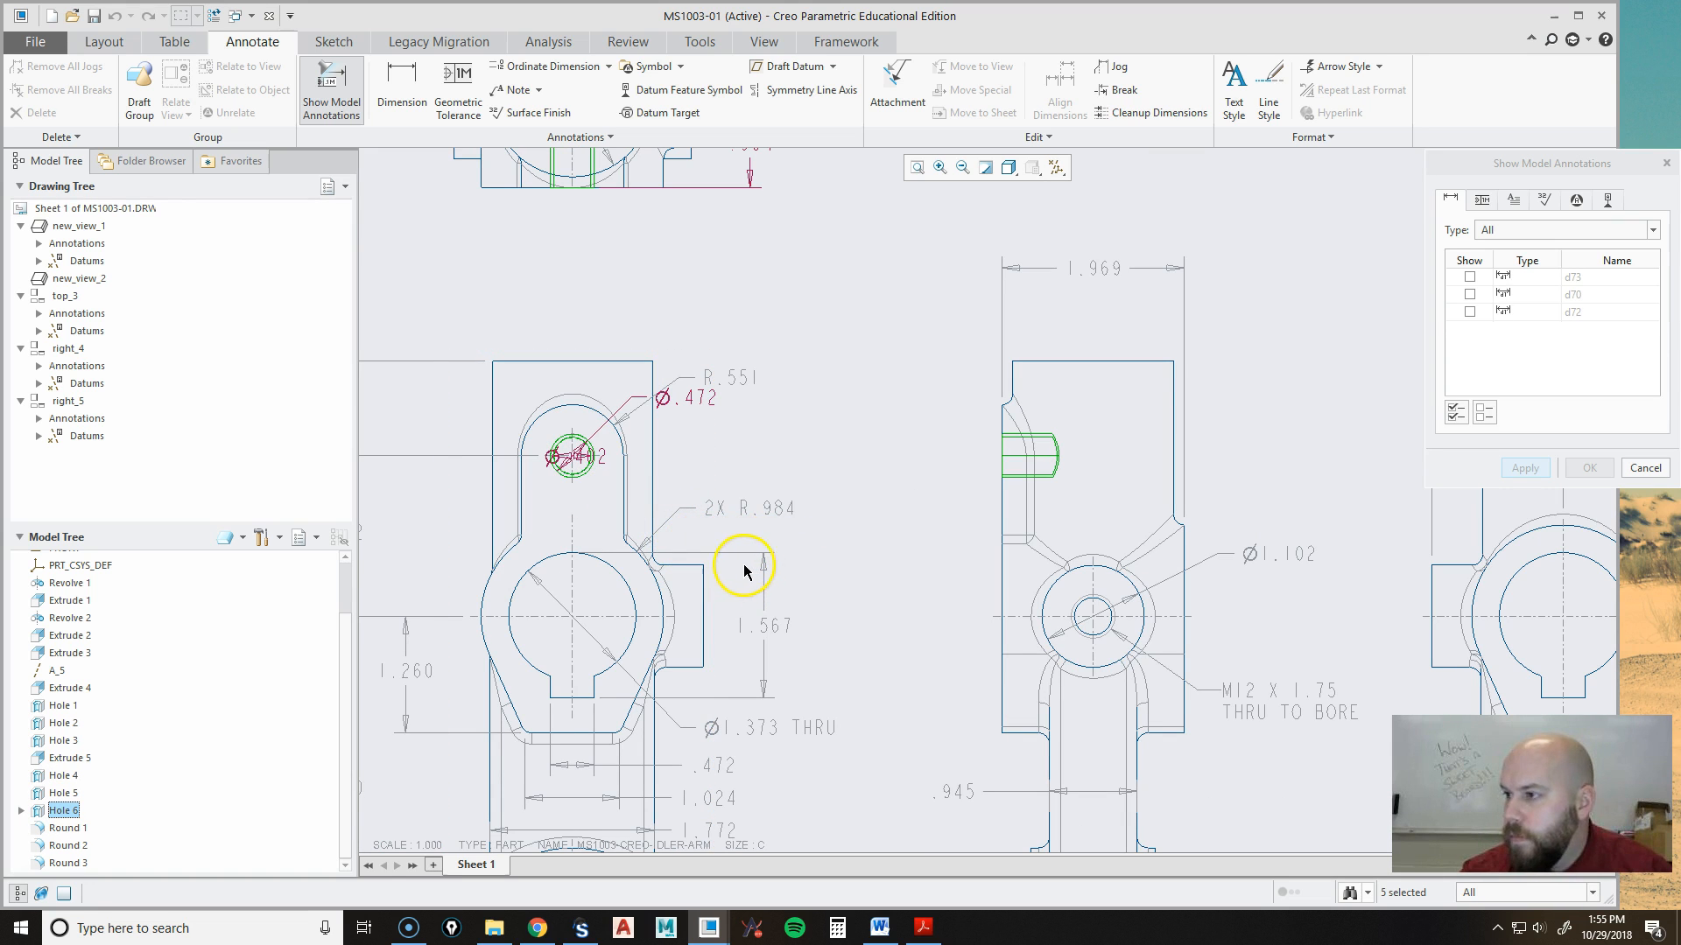
{"action": "middle_click_drag", "start_coordinate": [593, 263], "coordinate": [681, 453]}
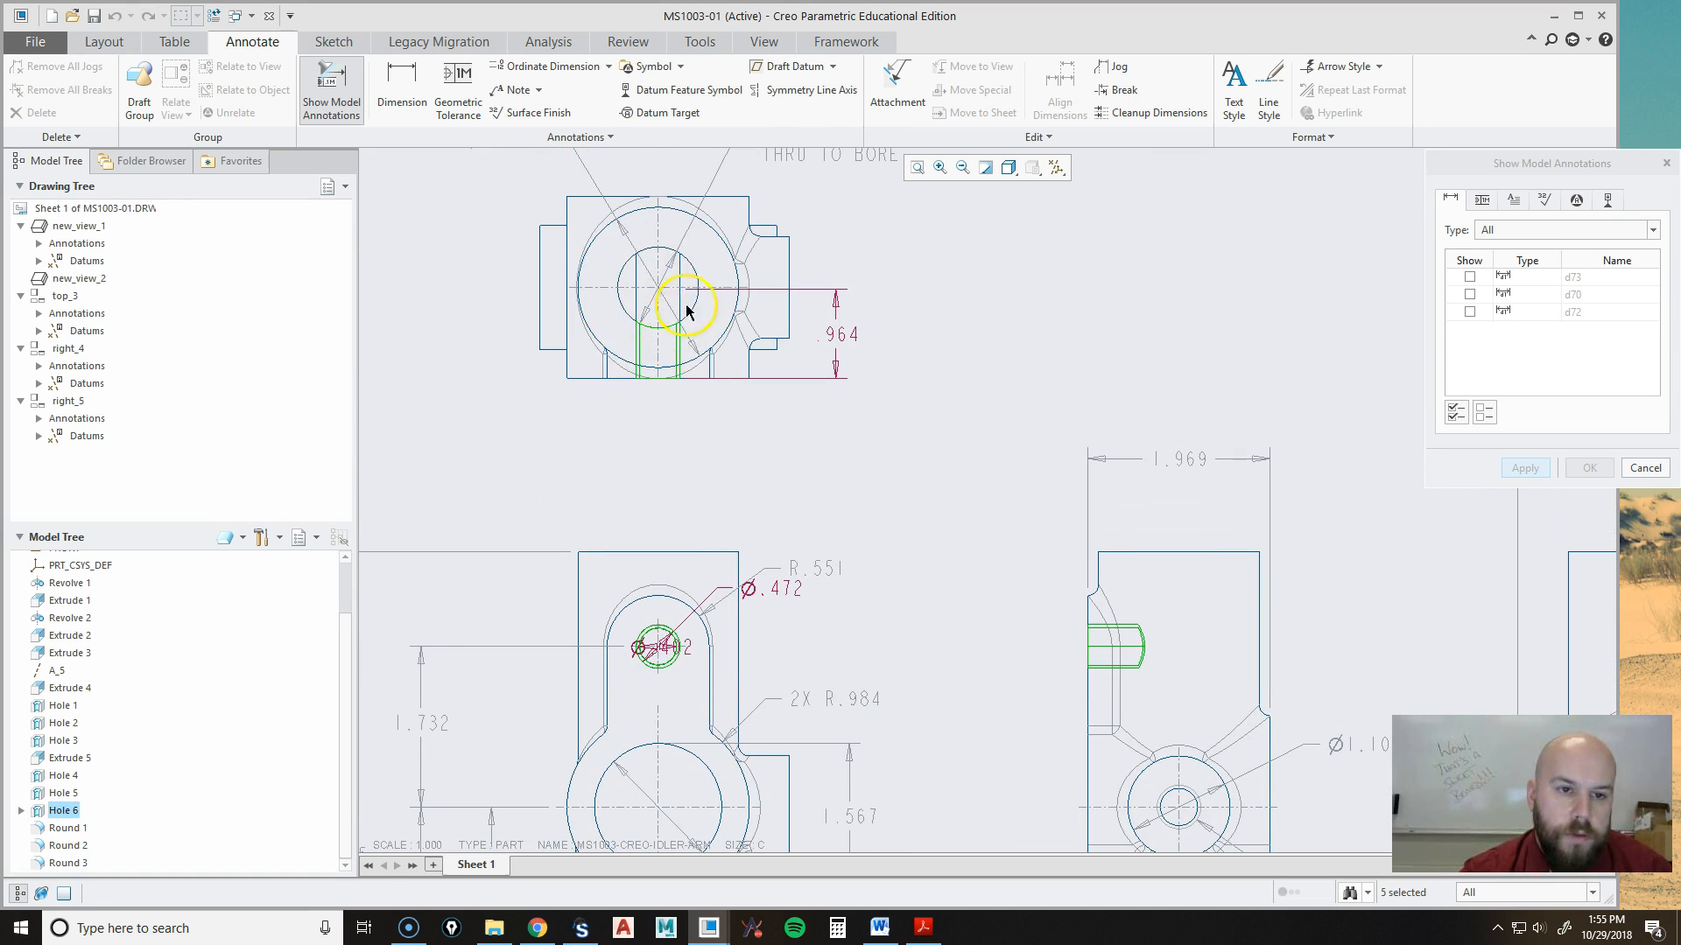
{"action": "middle_click_drag", "start_coordinate": [840, 555], "coordinate": [893, 493]}
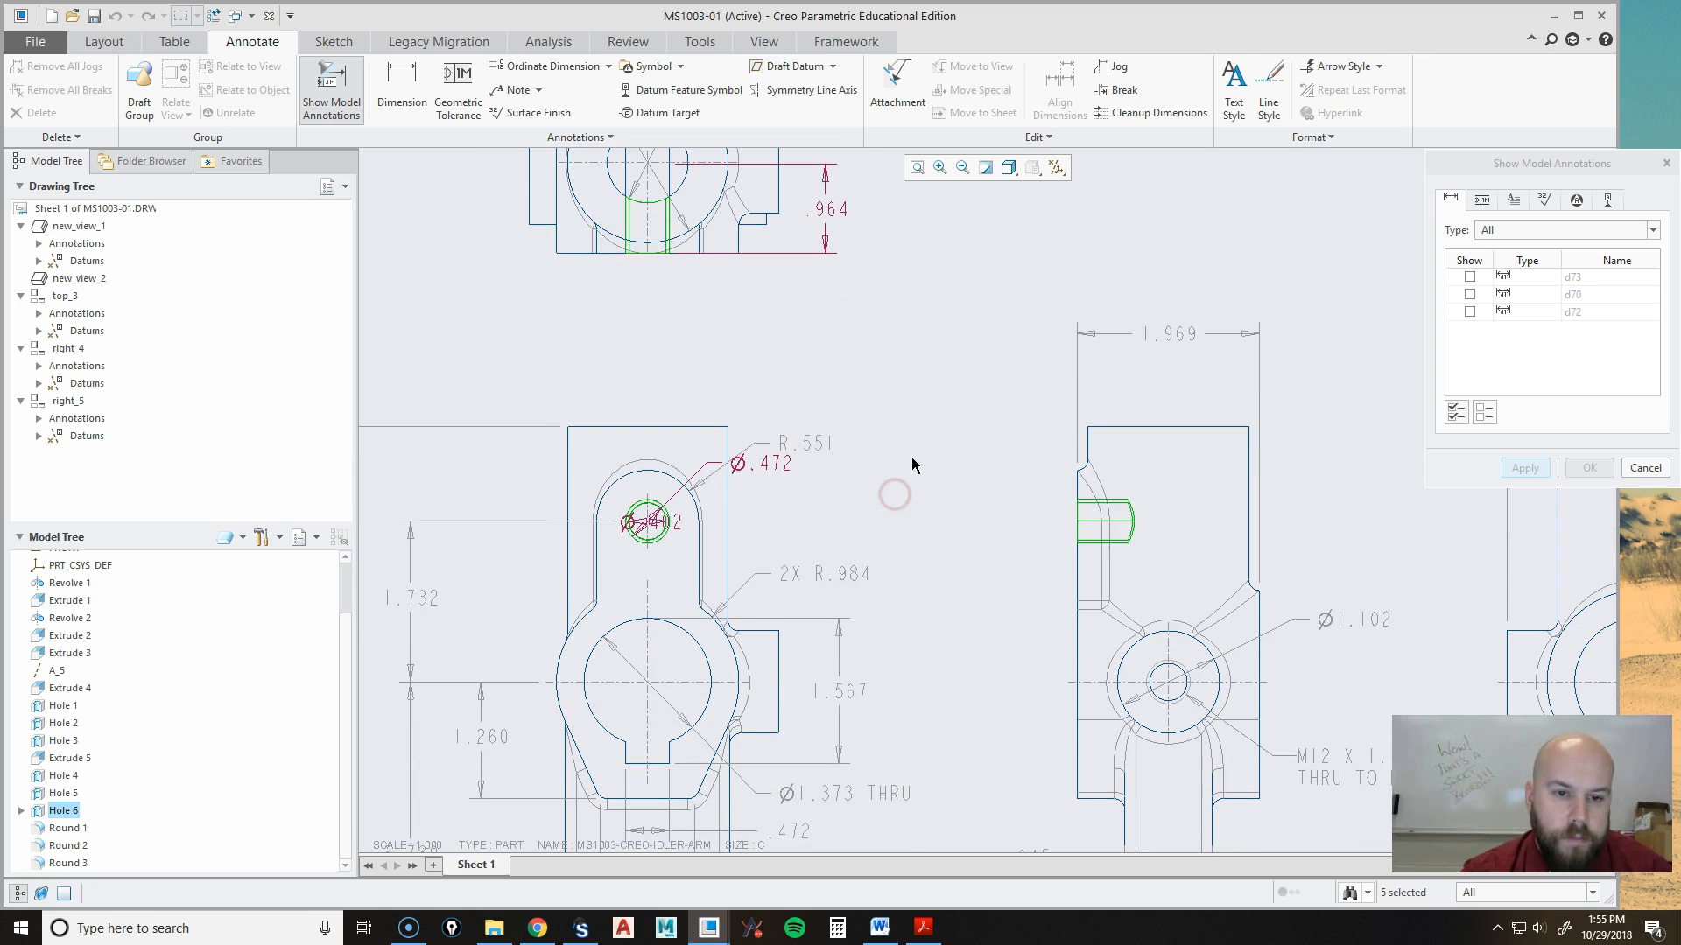
{"action": "left_click", "coordinate": [1644, 467]}
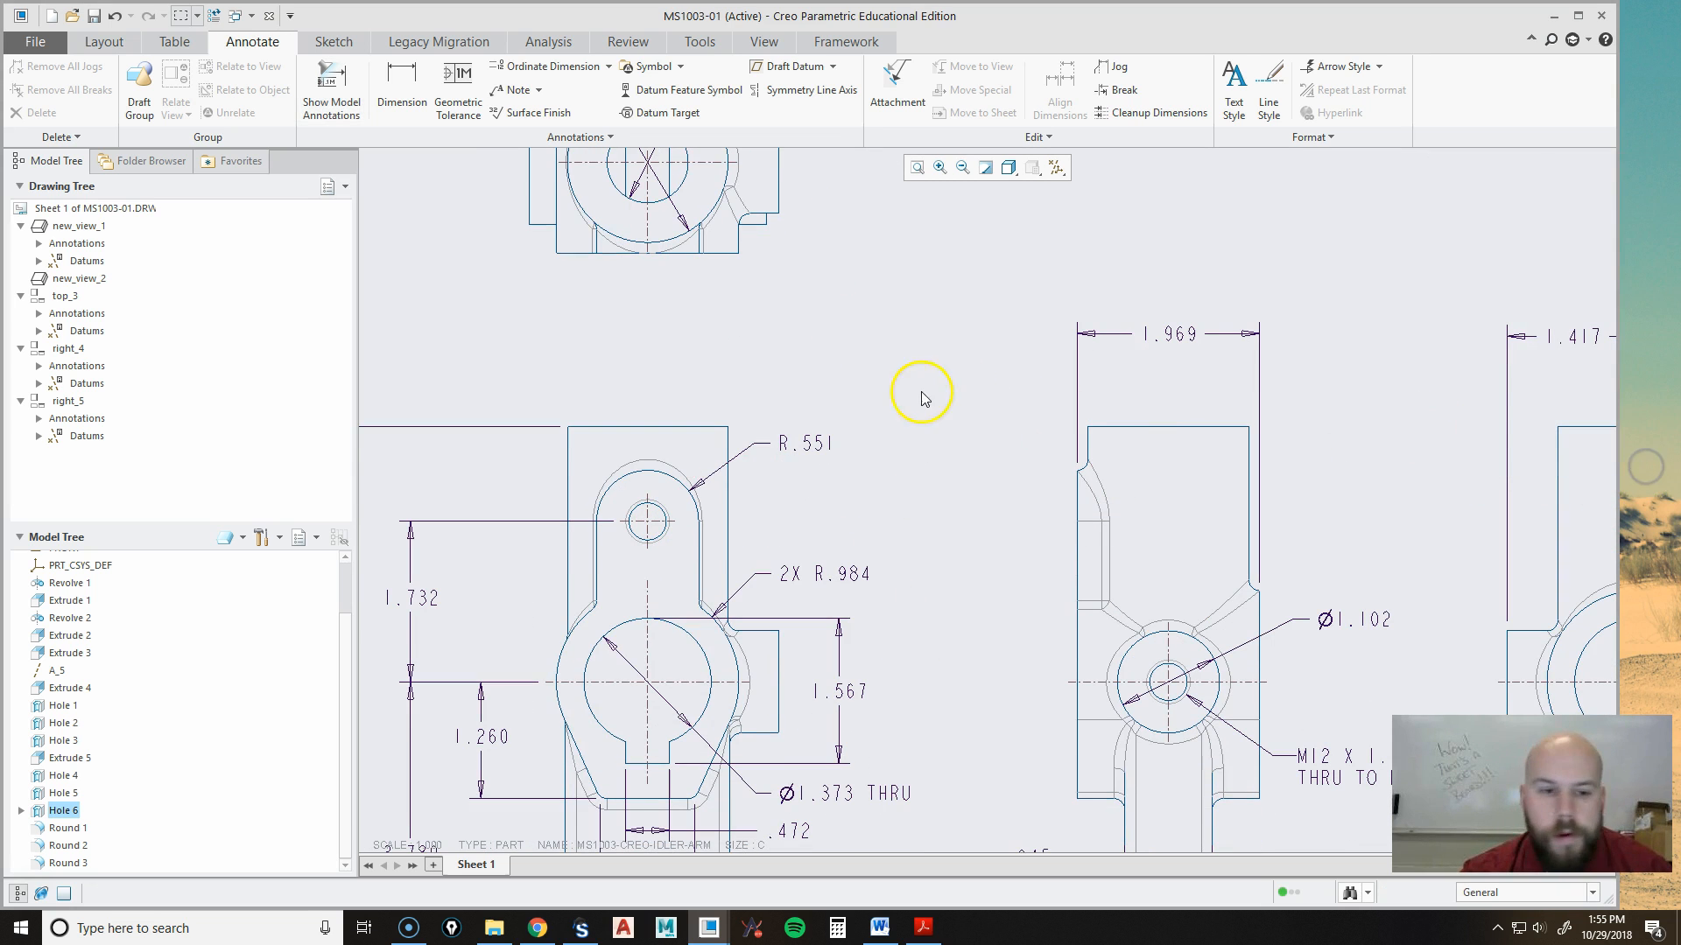
Add a two-line leader note reading M12 X 1.75 and THRU TO BORE to the upper lug's threaded hole in the front view.
{"action": "middle_click_drag", "start_coordinate": [835, 355], "coordinate": [938, 424]}
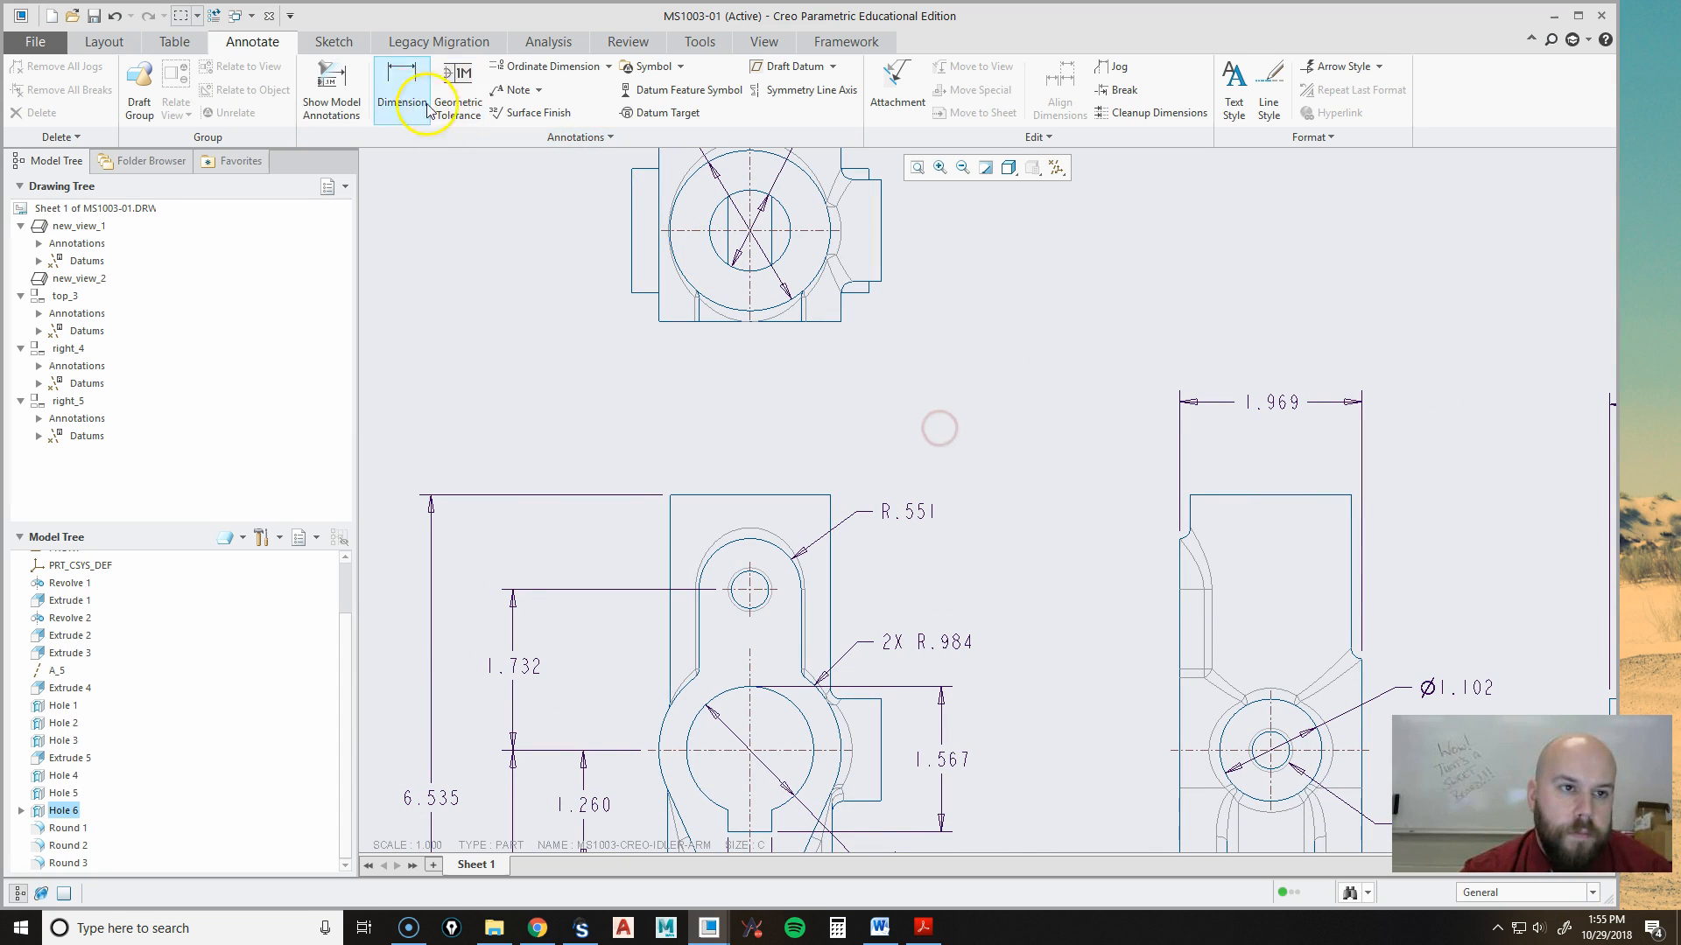
{"action": "left_click", "coordinate": [516, 89]}
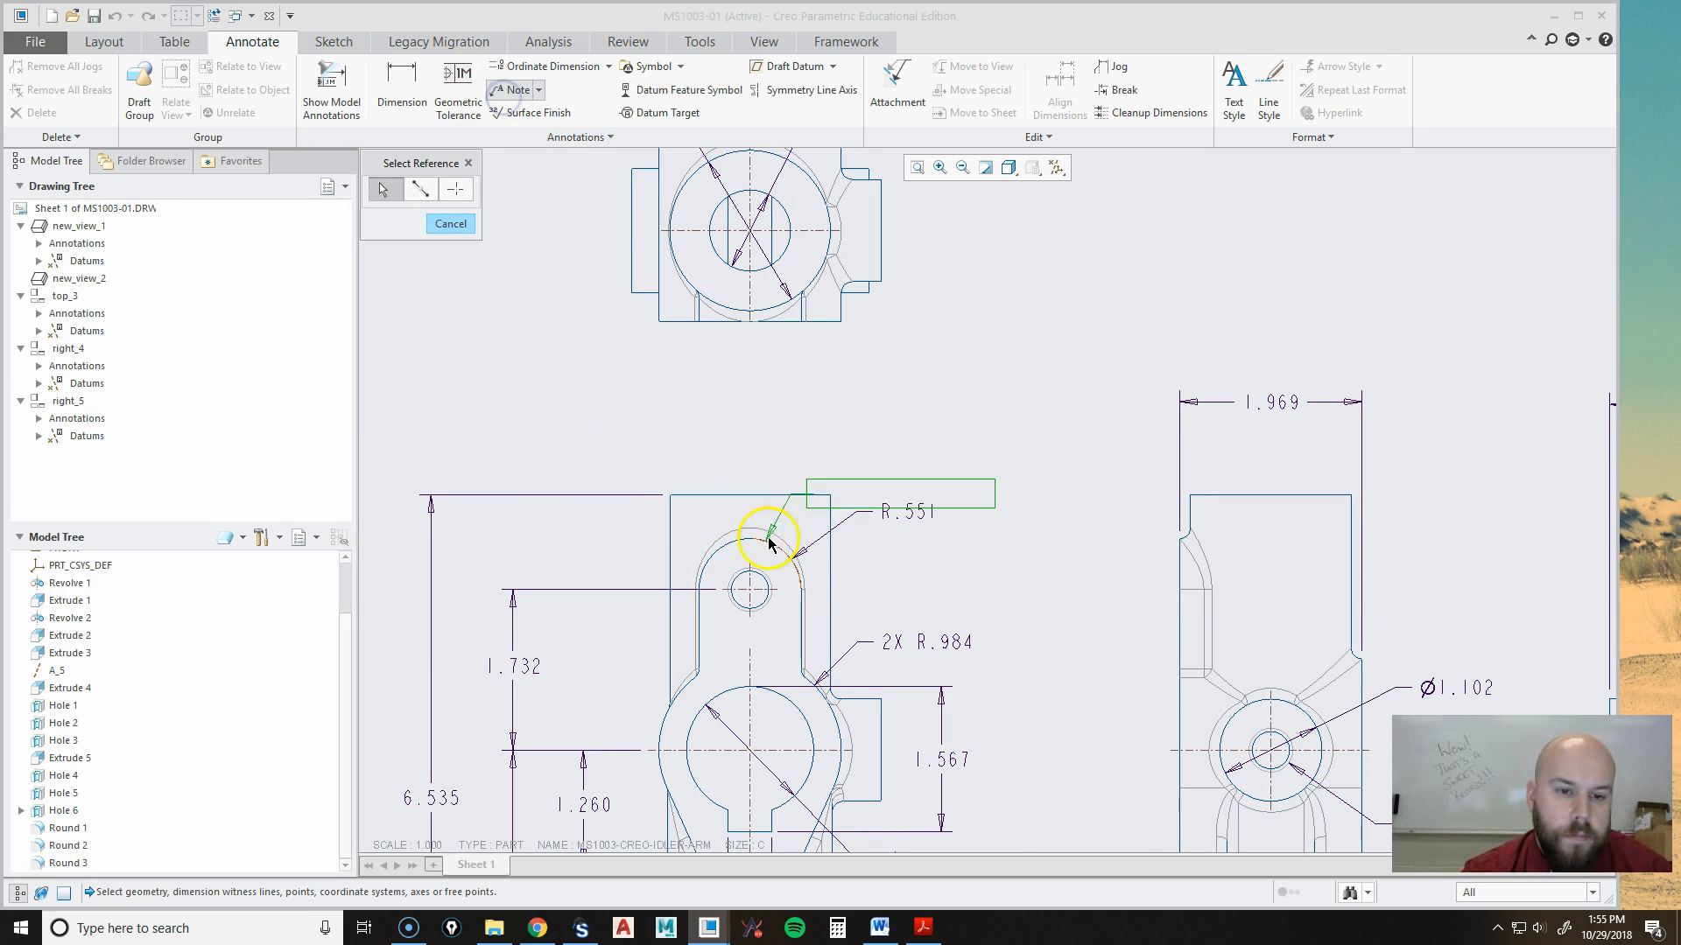
{"action": "scroll", "coordinate": [872, 563], "scroll_direction": "down", "scroll_amount": 1}
{"action": "mouse_move", "coordinate": [917, 594]}
{"action": "middle_mouse_down"}
{"action": "mouse_move", "coordinate": [864, 556]}
{"action": "mouse_move", "coordinate": [918, 519]}
{"action": "middle_mouse_up"}
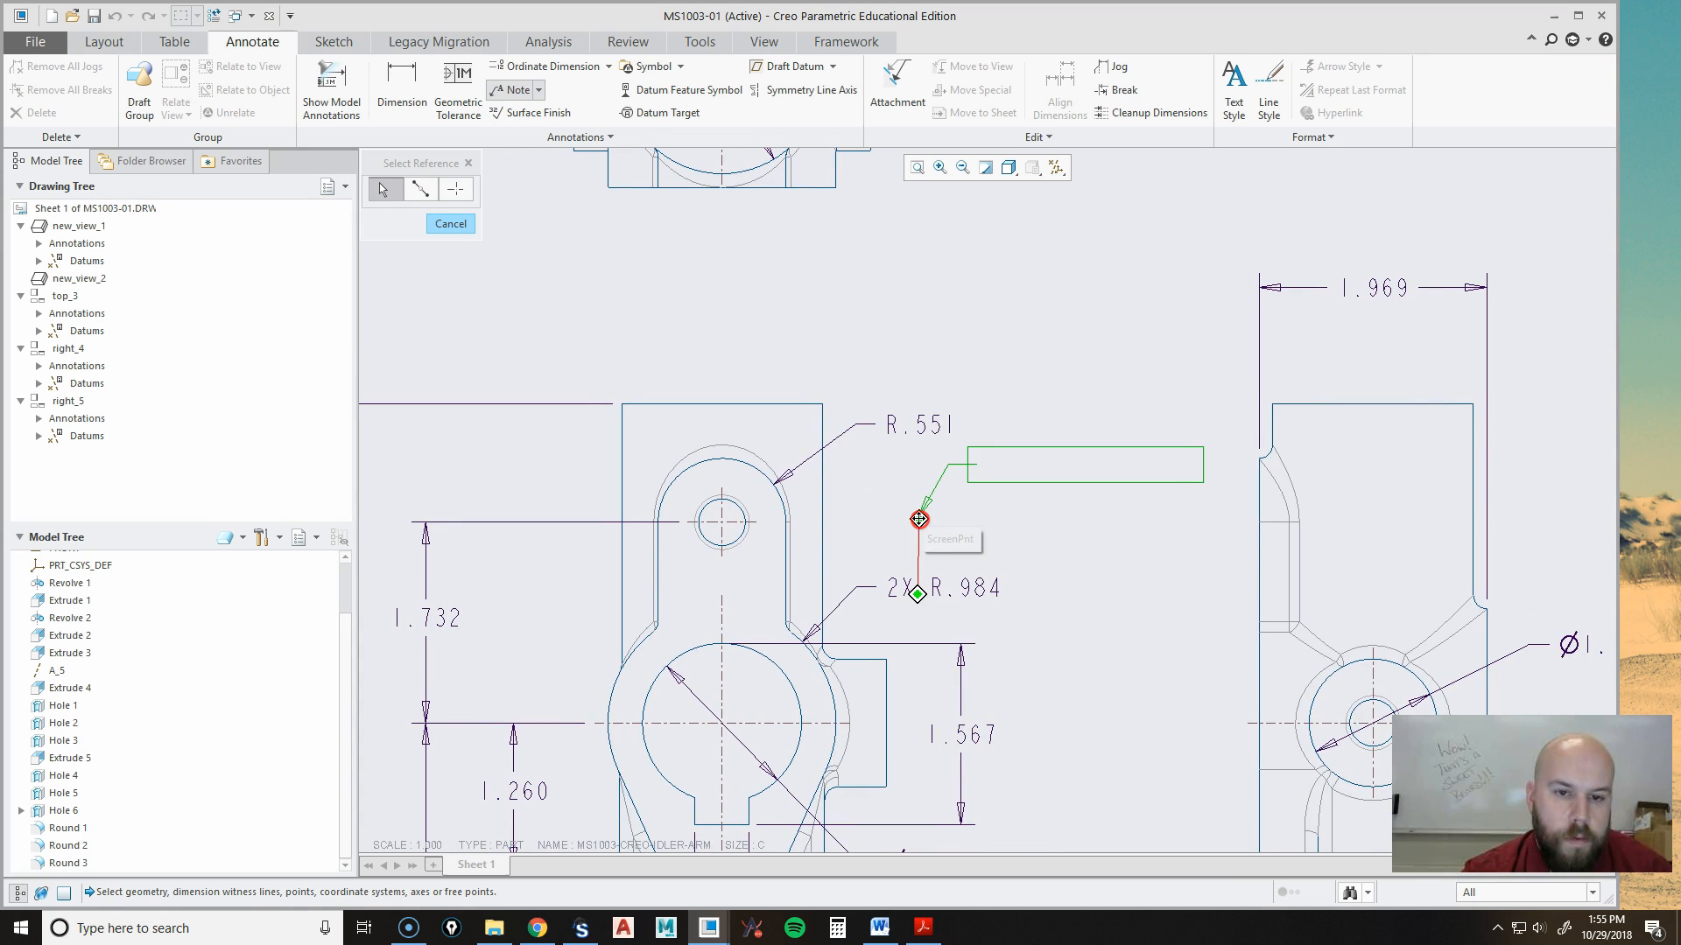
{"action": "left_click", "coordinate": [734, 505]}
{"action": "left_click", "coordinate": [817, 347]}
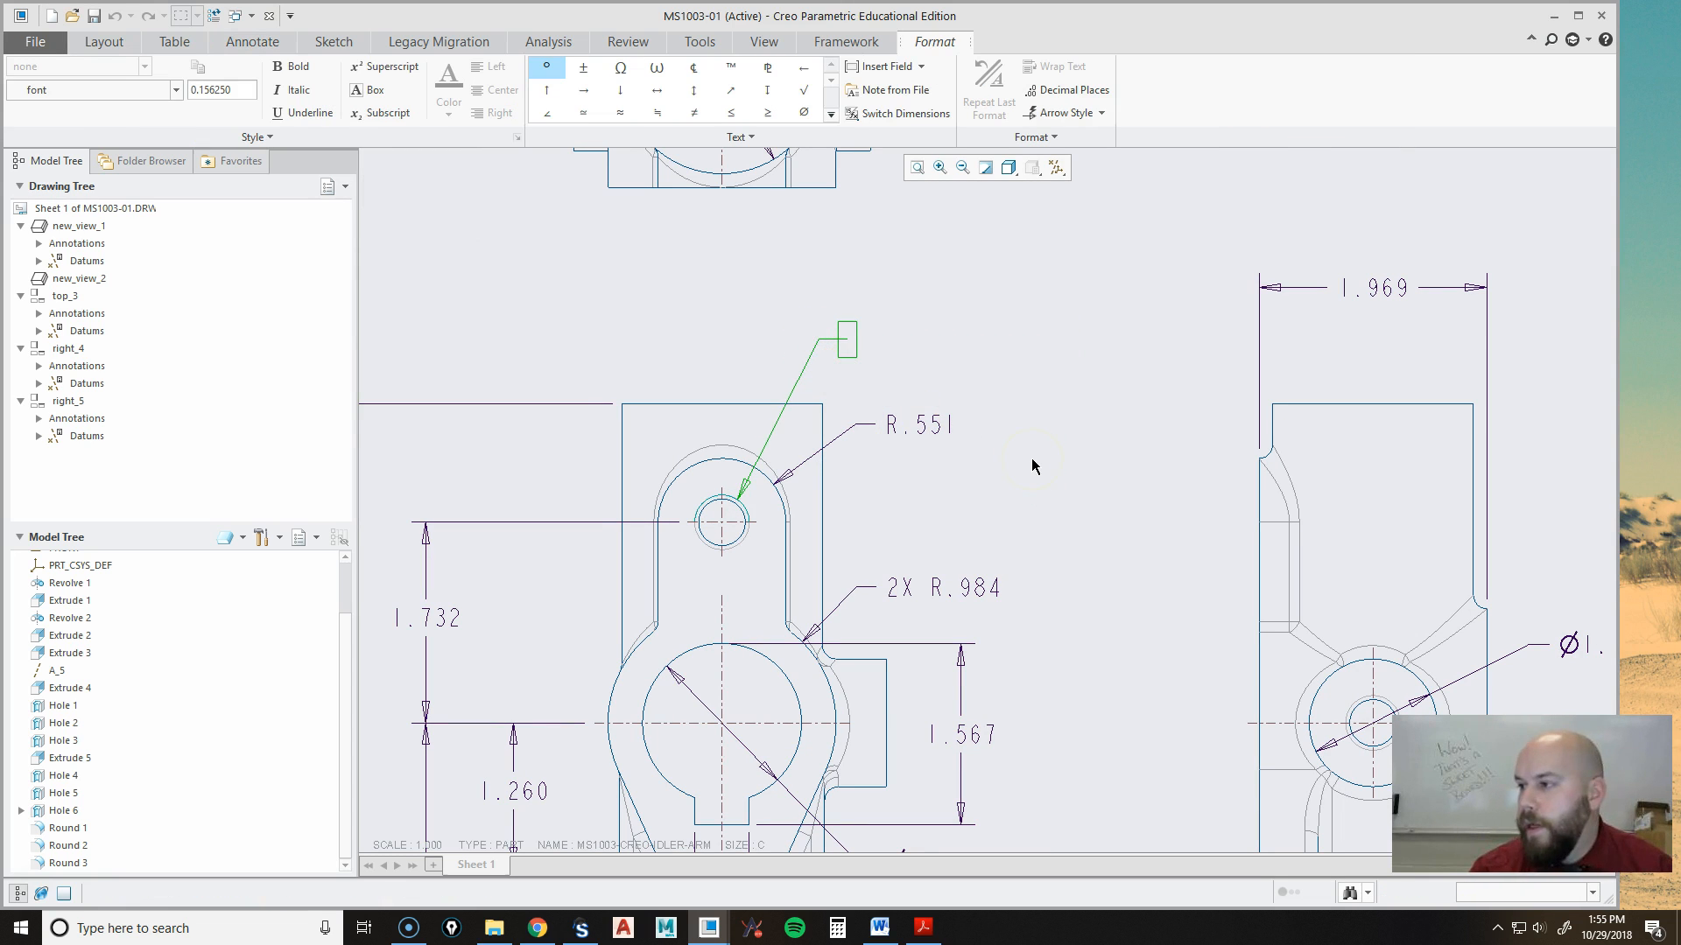
{"action": "type", "text": "M"}
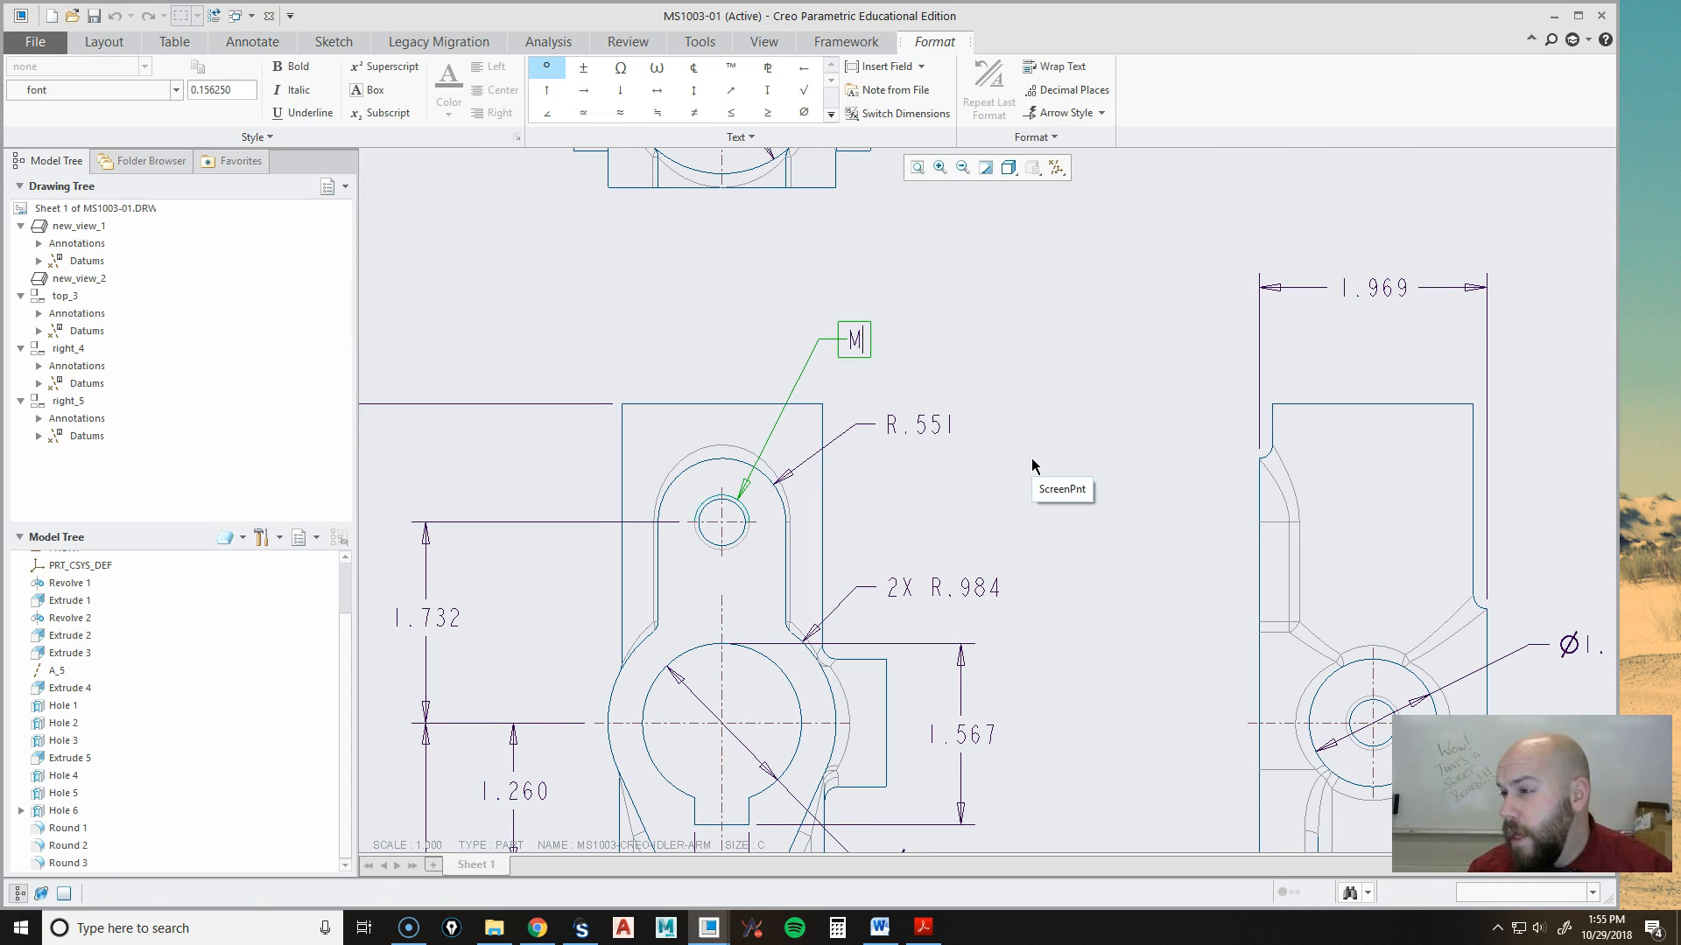
{"action": "type", "text": "12 X 1.75"}
{"action": "key", "text": "Return"}
{"action": "type", "text": "THRU TO BORE"}
{"action": "left_click", "coordinate": [1015, 477]}
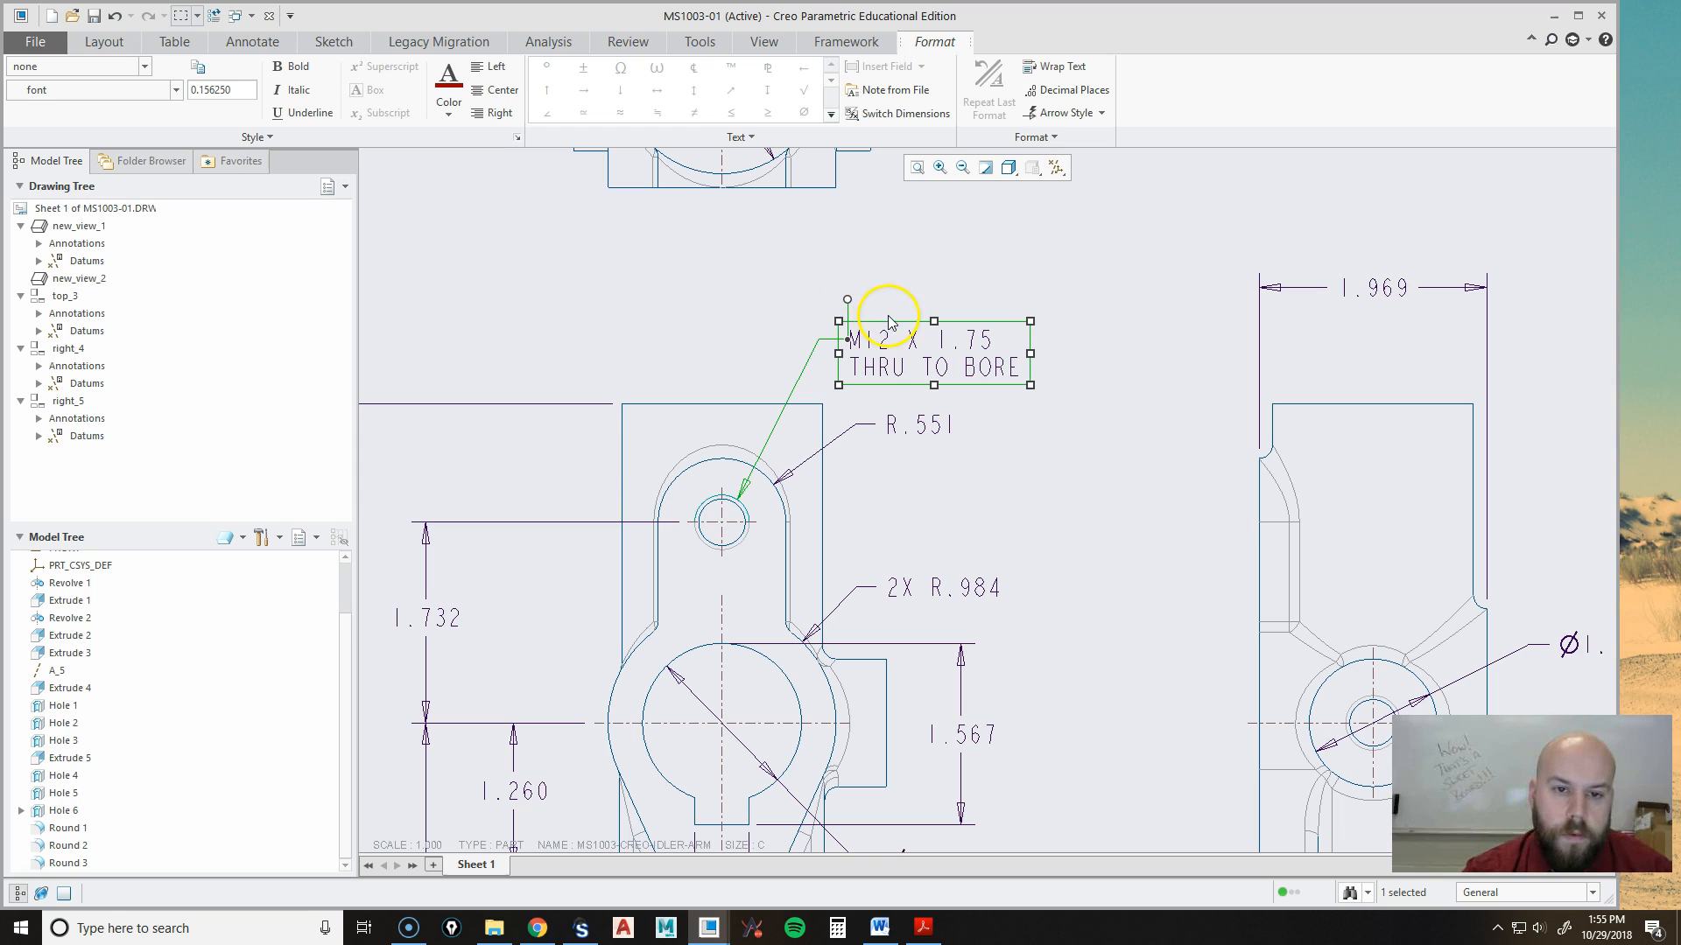
Shift the upper lug's M12 X 1.75 note slightly outward, just above the R.551 dimension.
{"action": "left_click_drag", "start_coordinate": [892, 328], "coordinate": [913, 314]}
{"action": "left_click", "coordinate": [944, 262]}
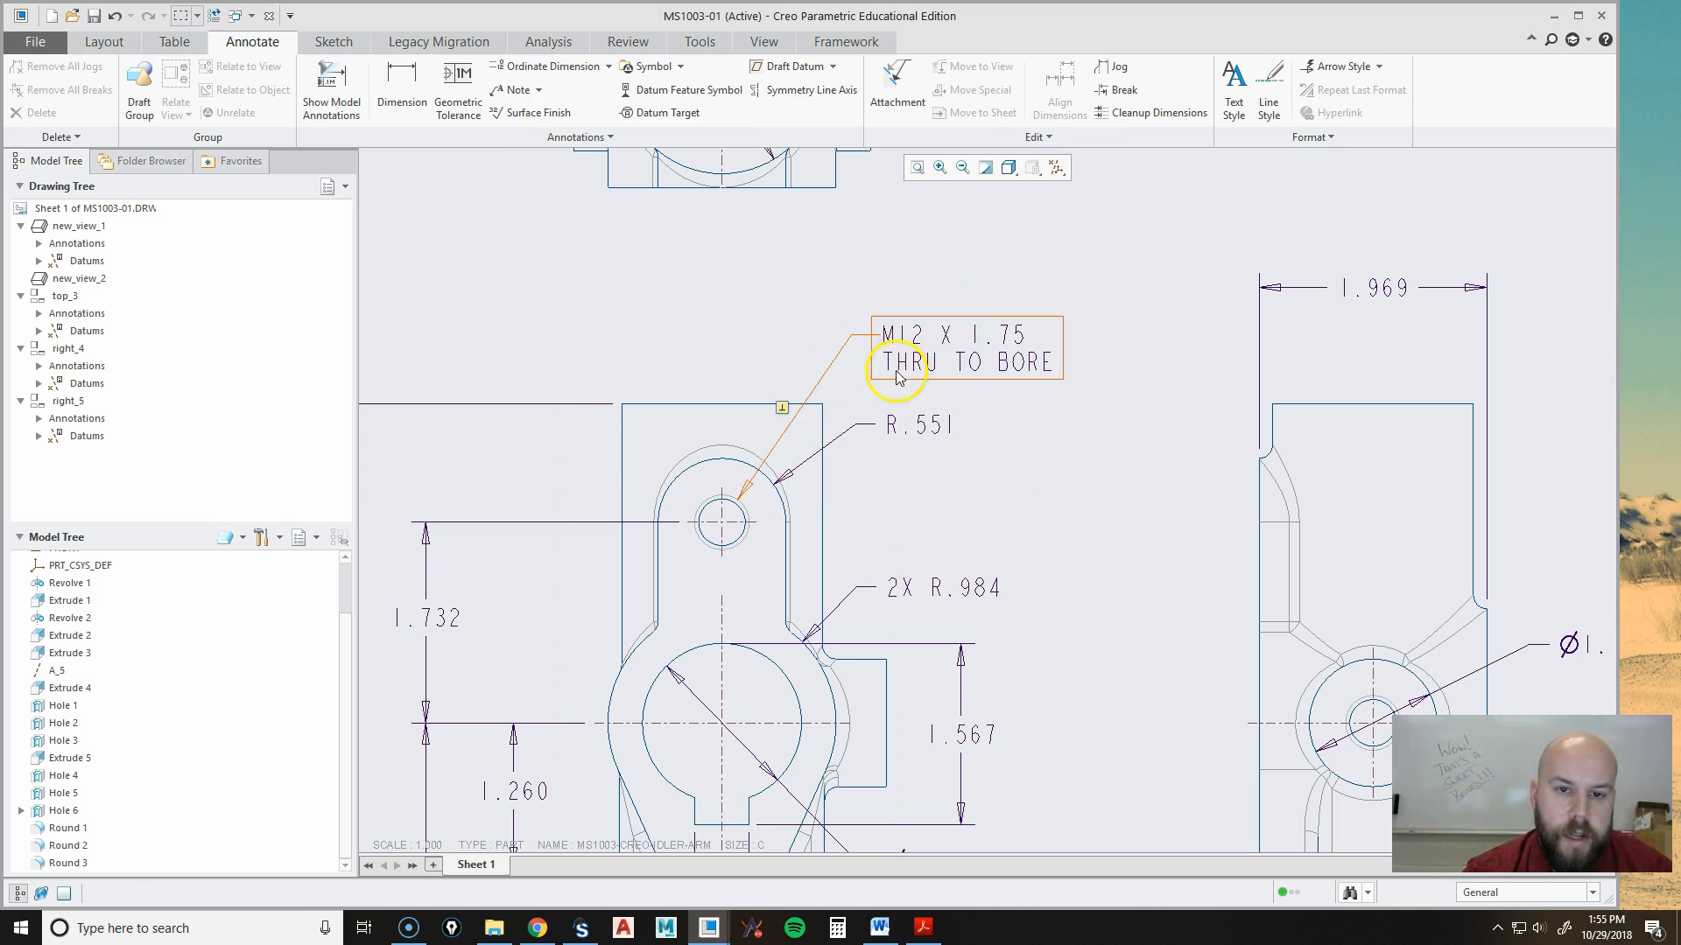
{"action": "scroll", "coordinate": [985, 557], "scroll_direction": "up", "scroll_amount": 2}
{"action": "middle_click_drag", "start_coordinate": [966, 383], "coordinate": [902, 542]}
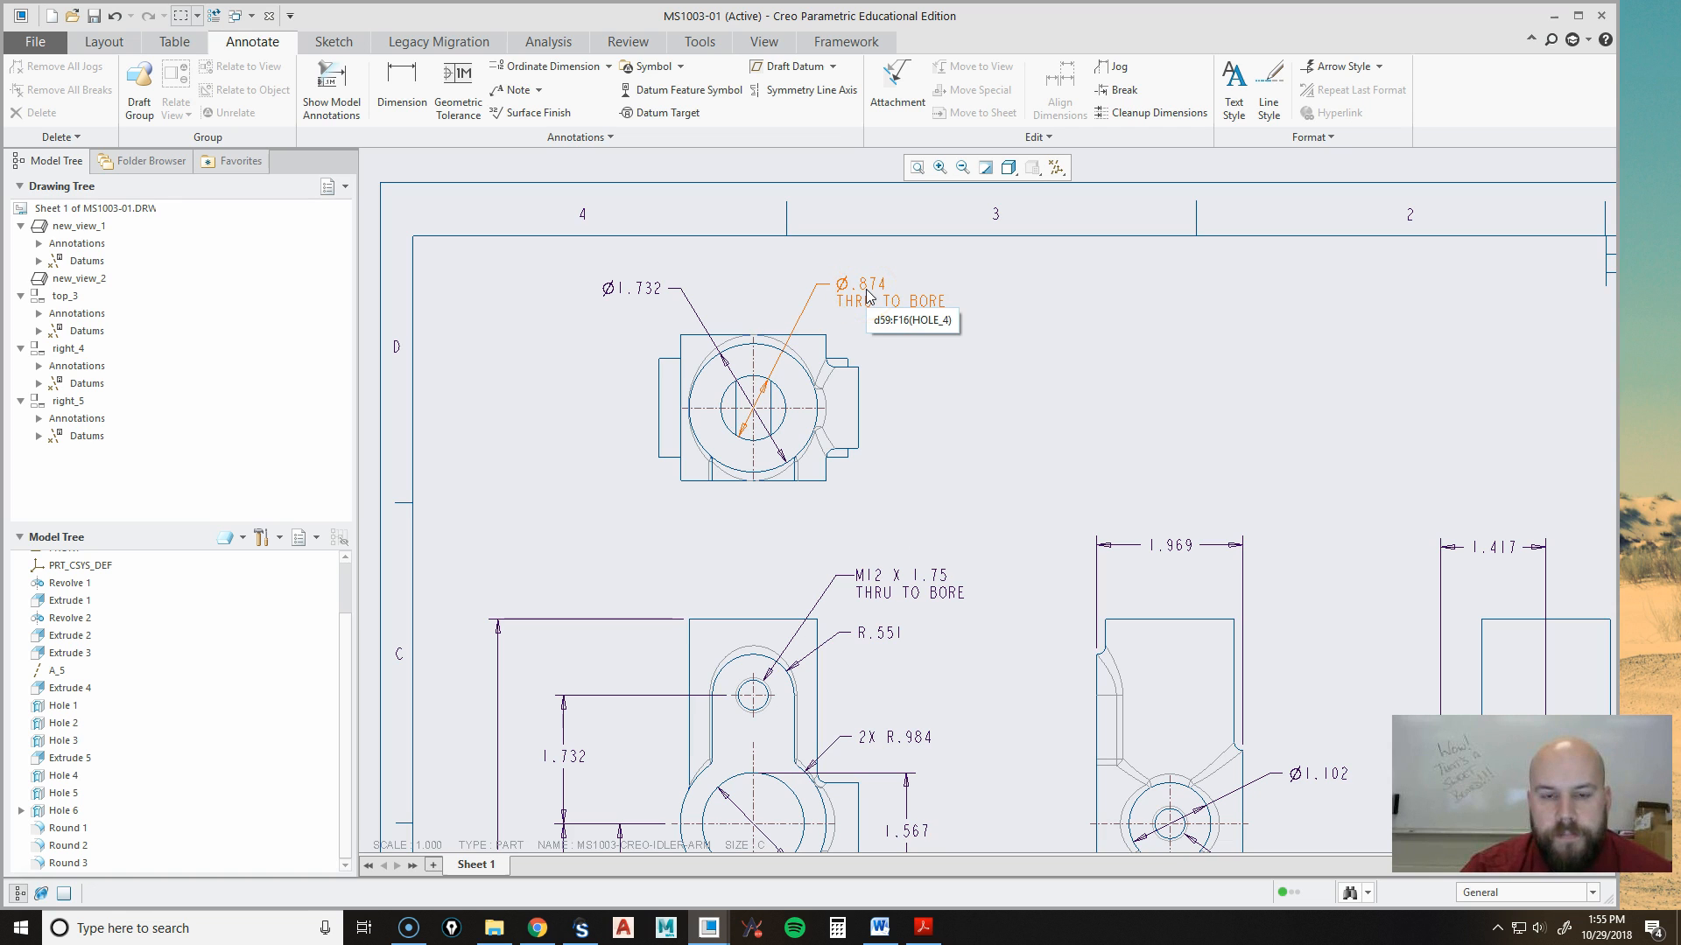
{"action": "left_click", "coordinate": [1061, 337]}
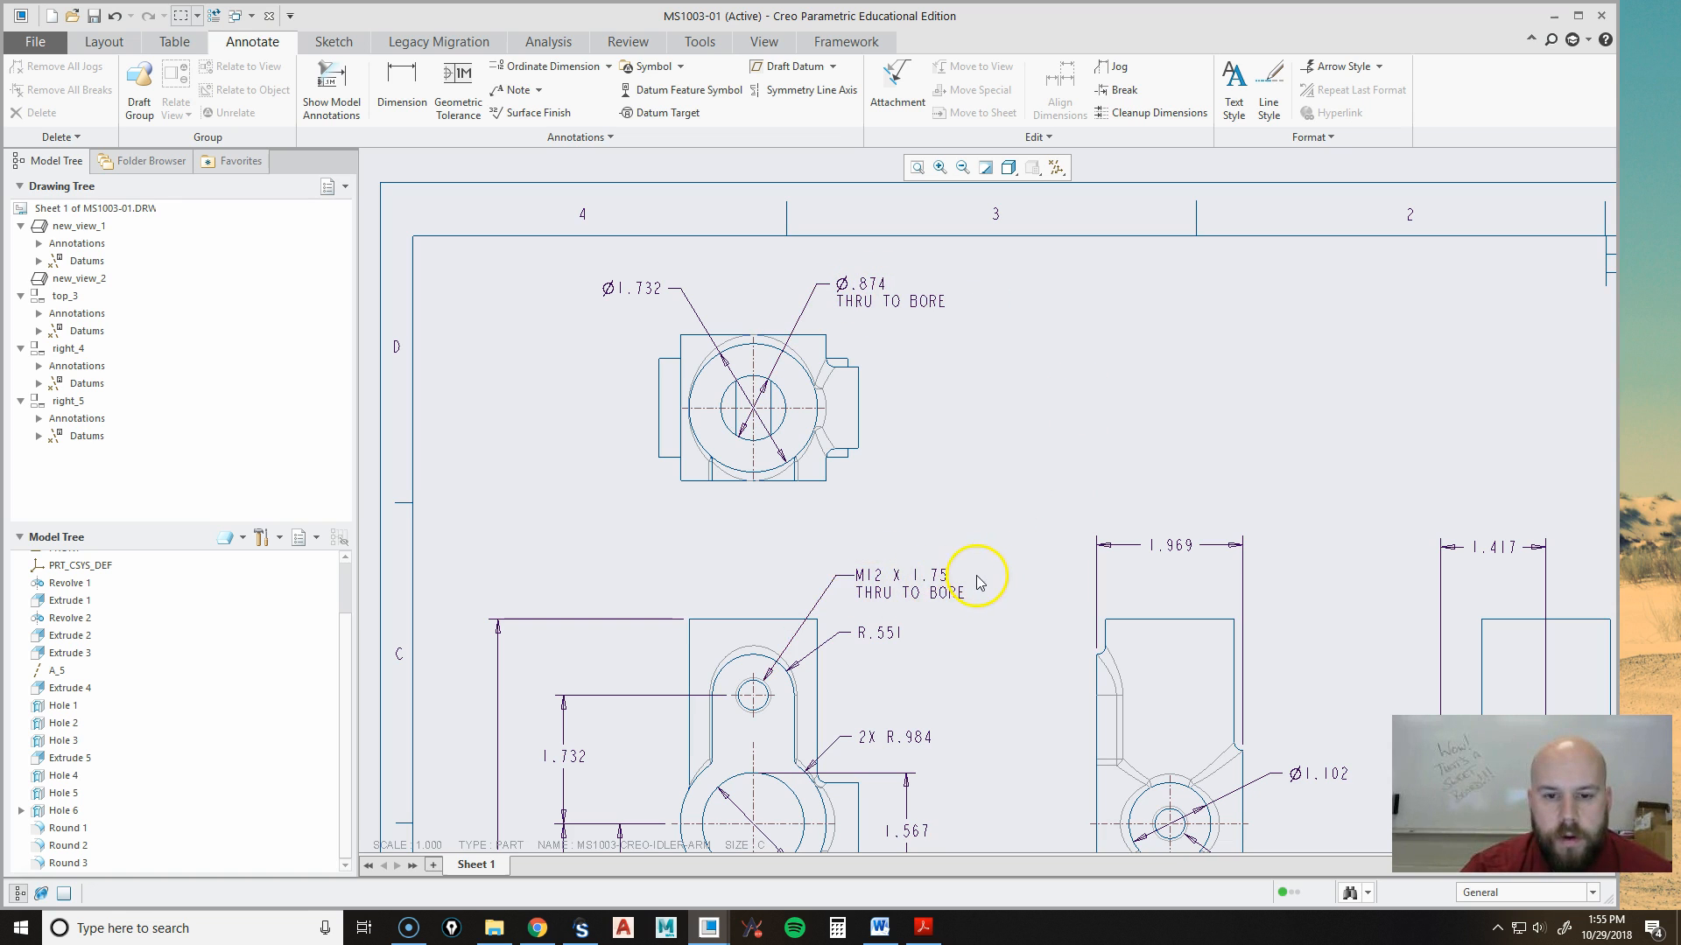
{"action": "left_click", "coordinate": [886, 600]}
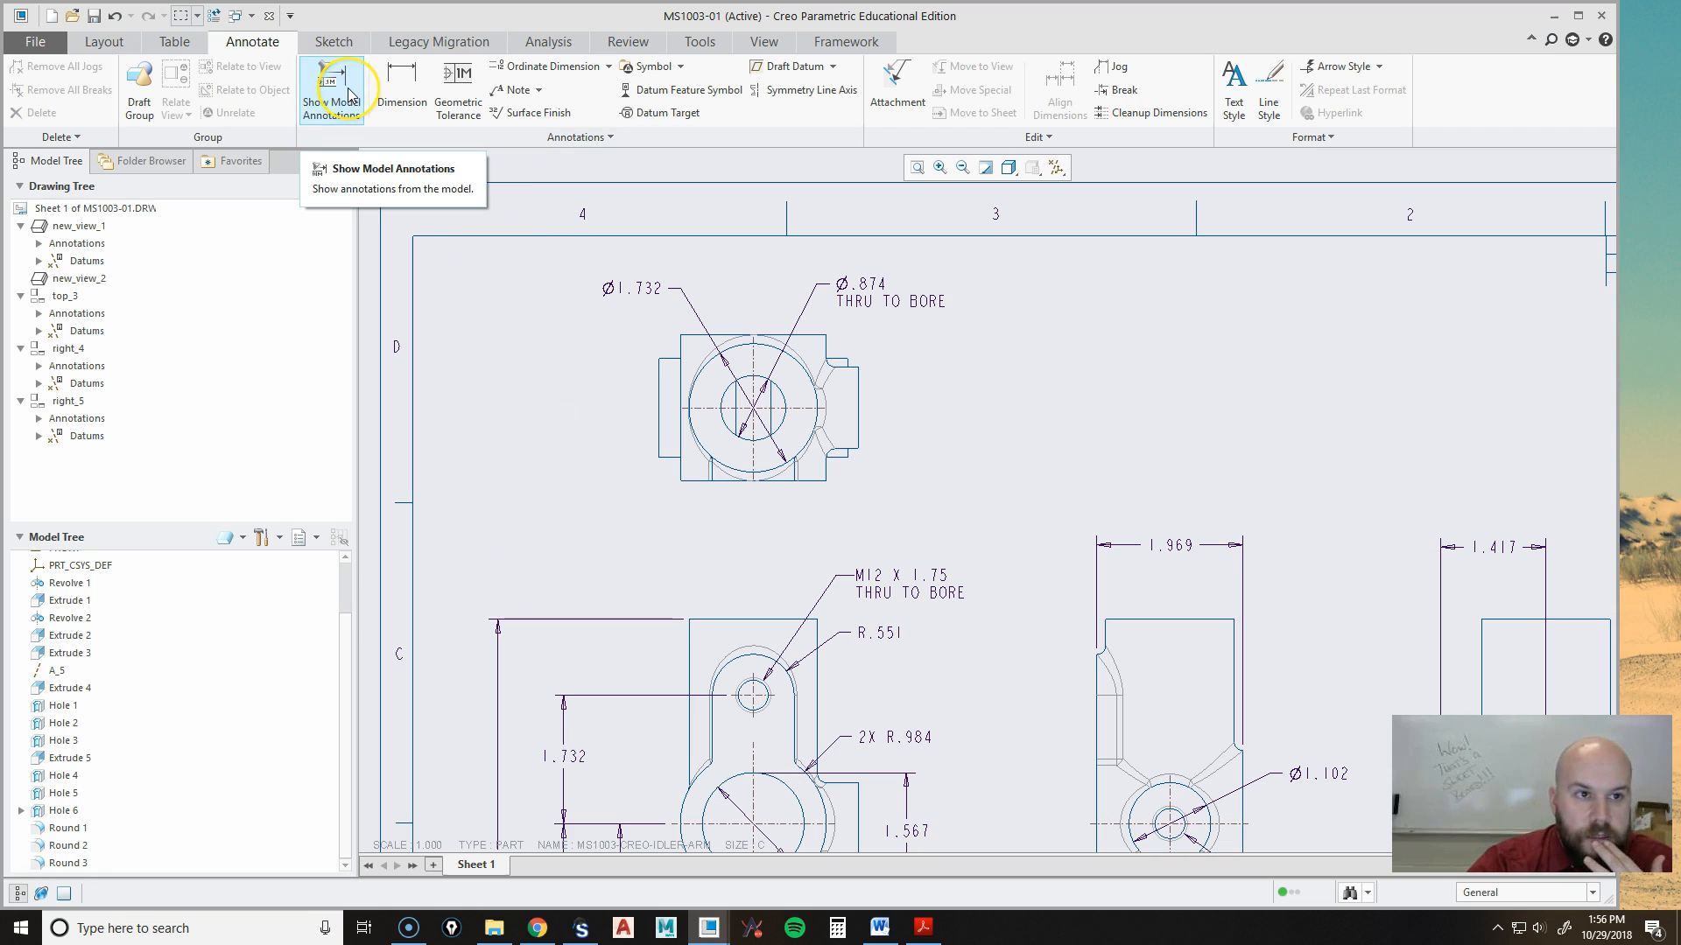
Preview the model dimensions of Round 1, Round 2 and Round 3 without adding any to the drawing.
{"action": "mouse_move", "coordinate": [1048, 349]}
{"action": "middle_mouse_down"}
{"action": "mouse_move", "coordinate": [1005, 315]}
{"action": "mouse_move", "coordinate": [987, 262]}
{"action": "middle_mouse_up"}
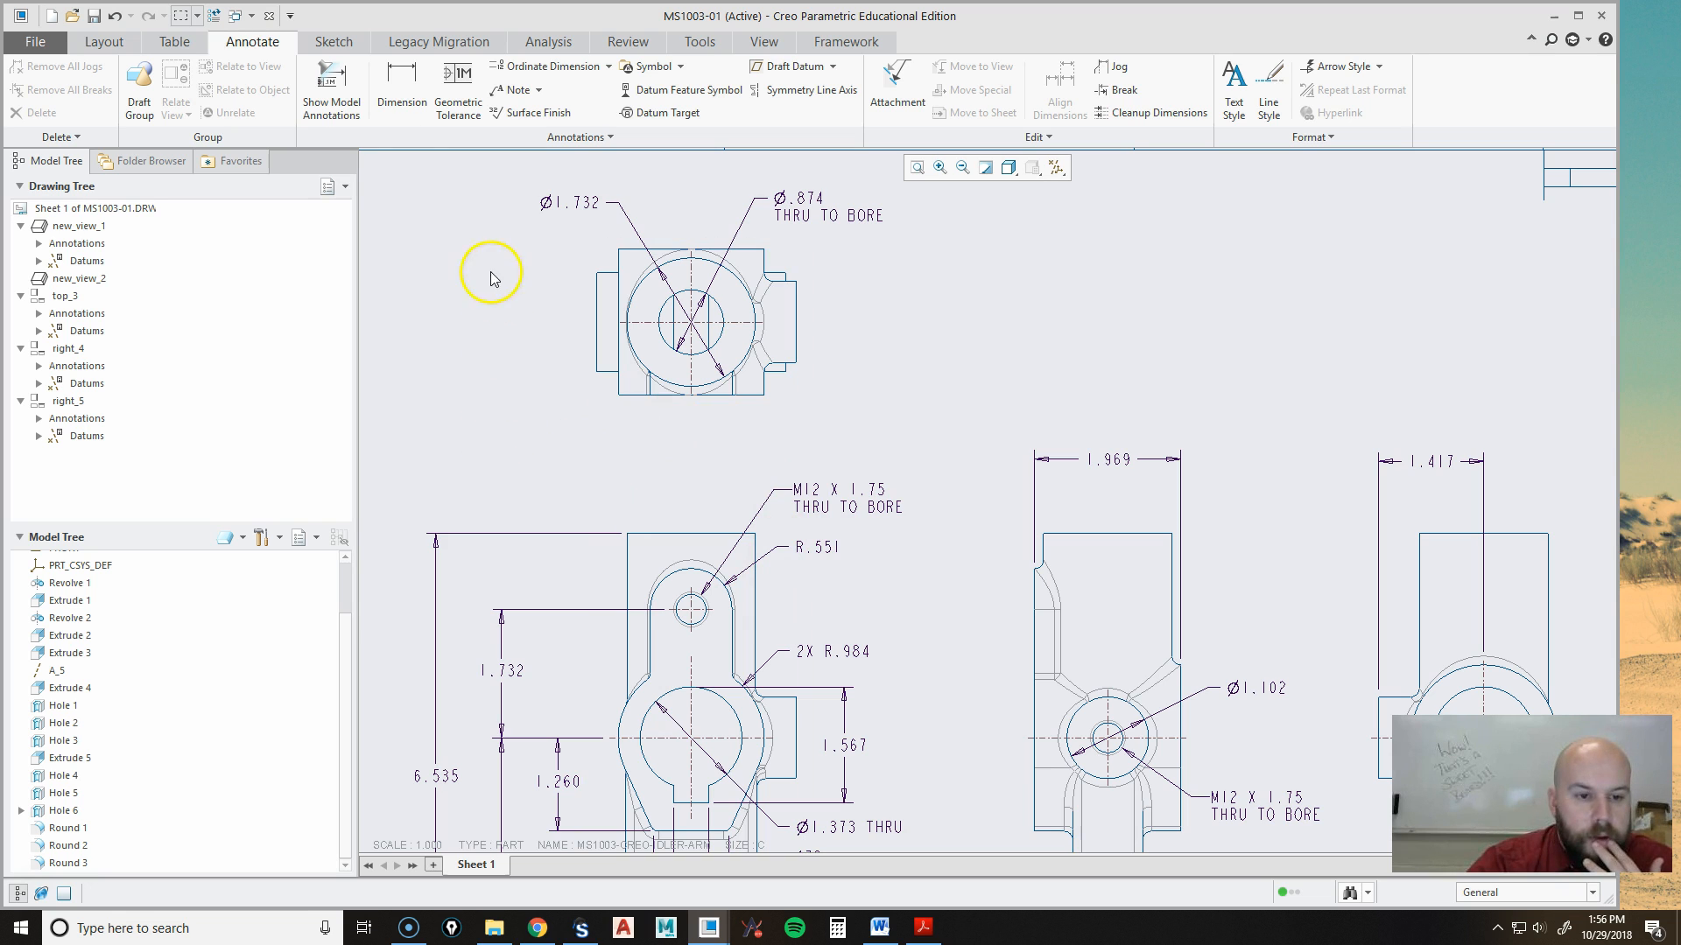
{"action": "left_click", "coordinate": [333, 95]}
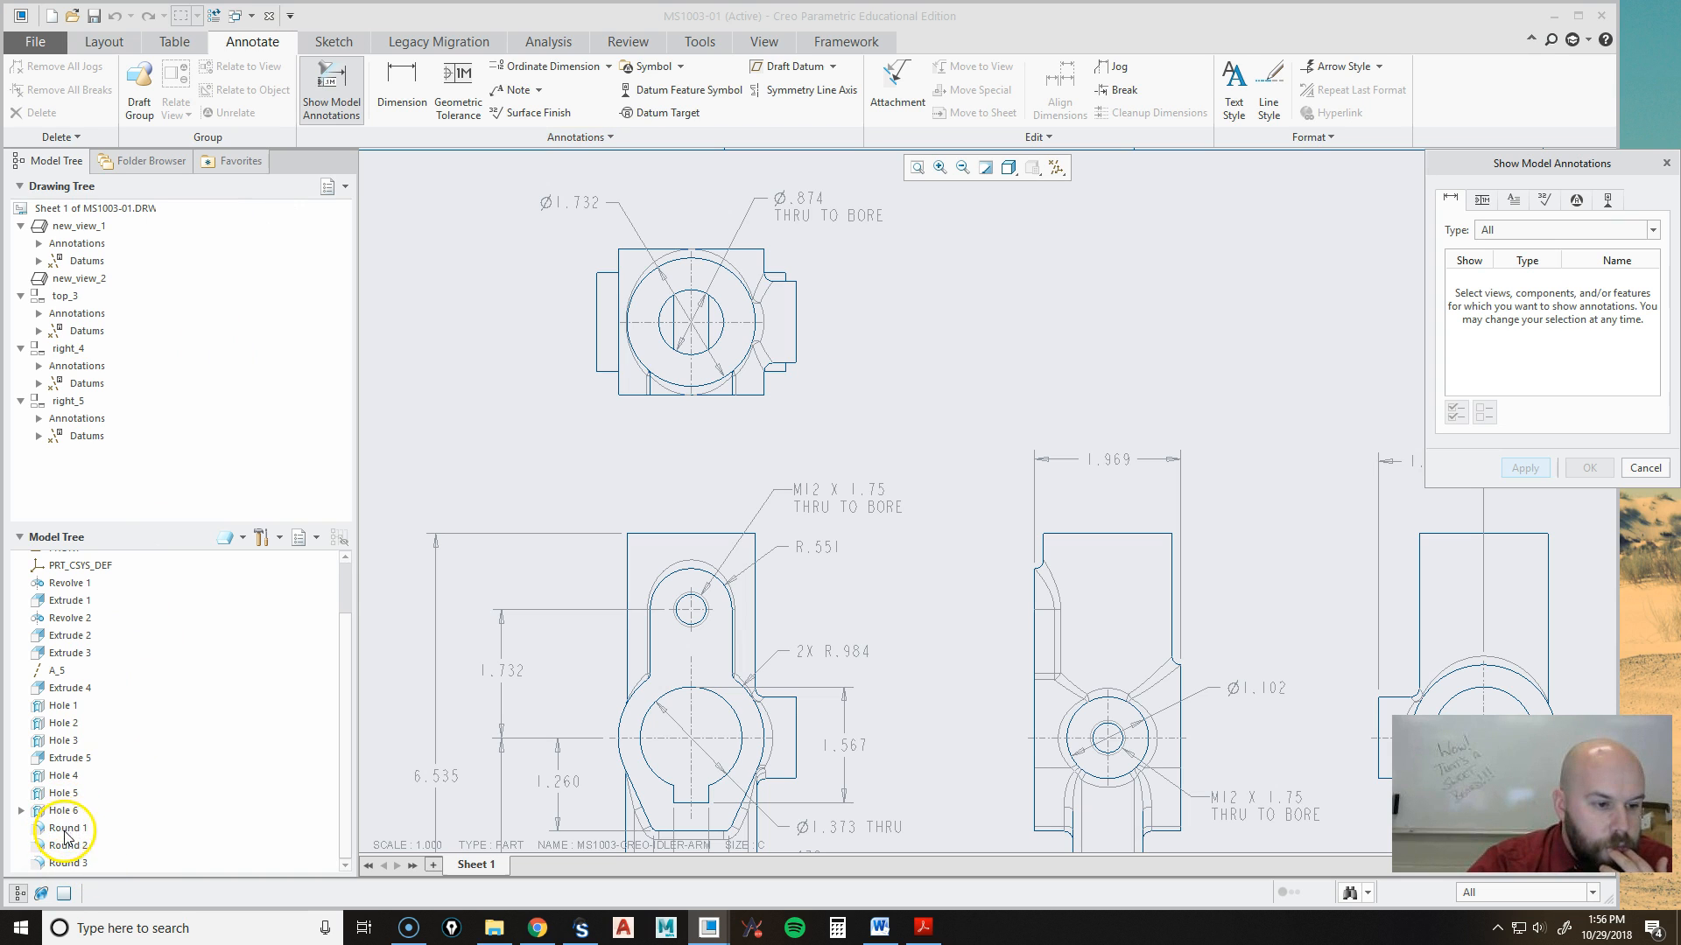
{"action": "left_click", "coordinate": [342, 667]}
{"action": "left_click_drag", "start_coordinate": [341, 663], "coordinate": [341, 670]}
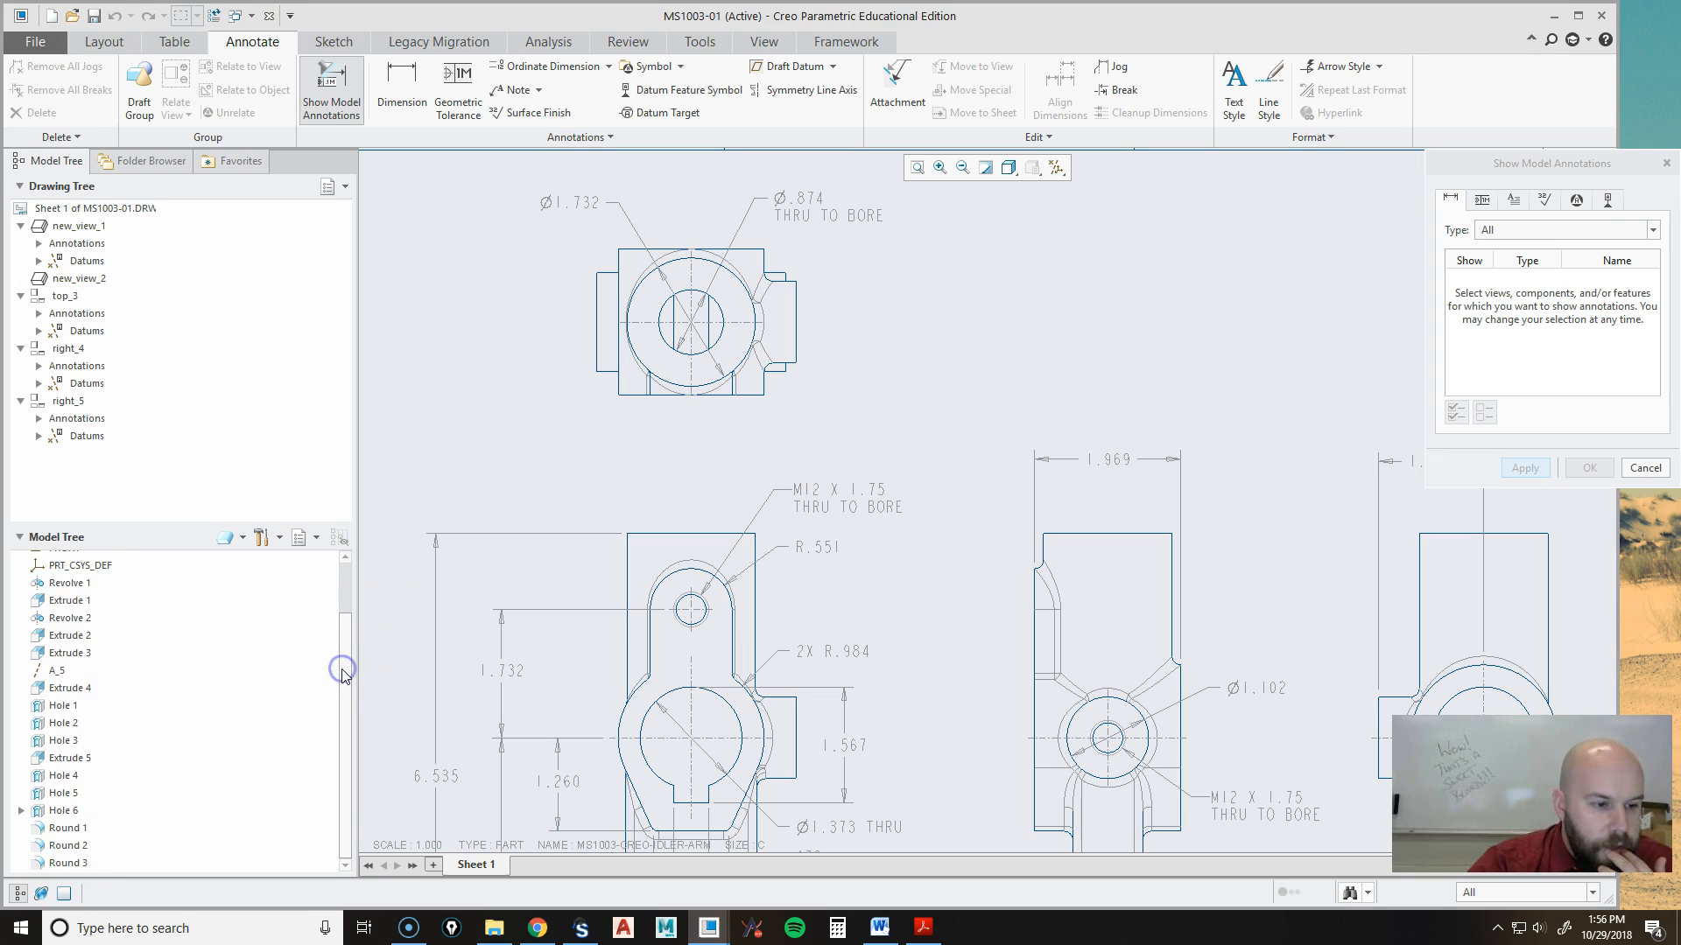
{"action": "left_click", "coordinate": [68, 827]}
{"action": "scroll", "coordinate": [715, 419], "scroll_direction": "up", "scroll_amount": 1}
{"action": "middle_click_drag", "start_coordinate": [814, 696], "coordinate": [816, 574]}
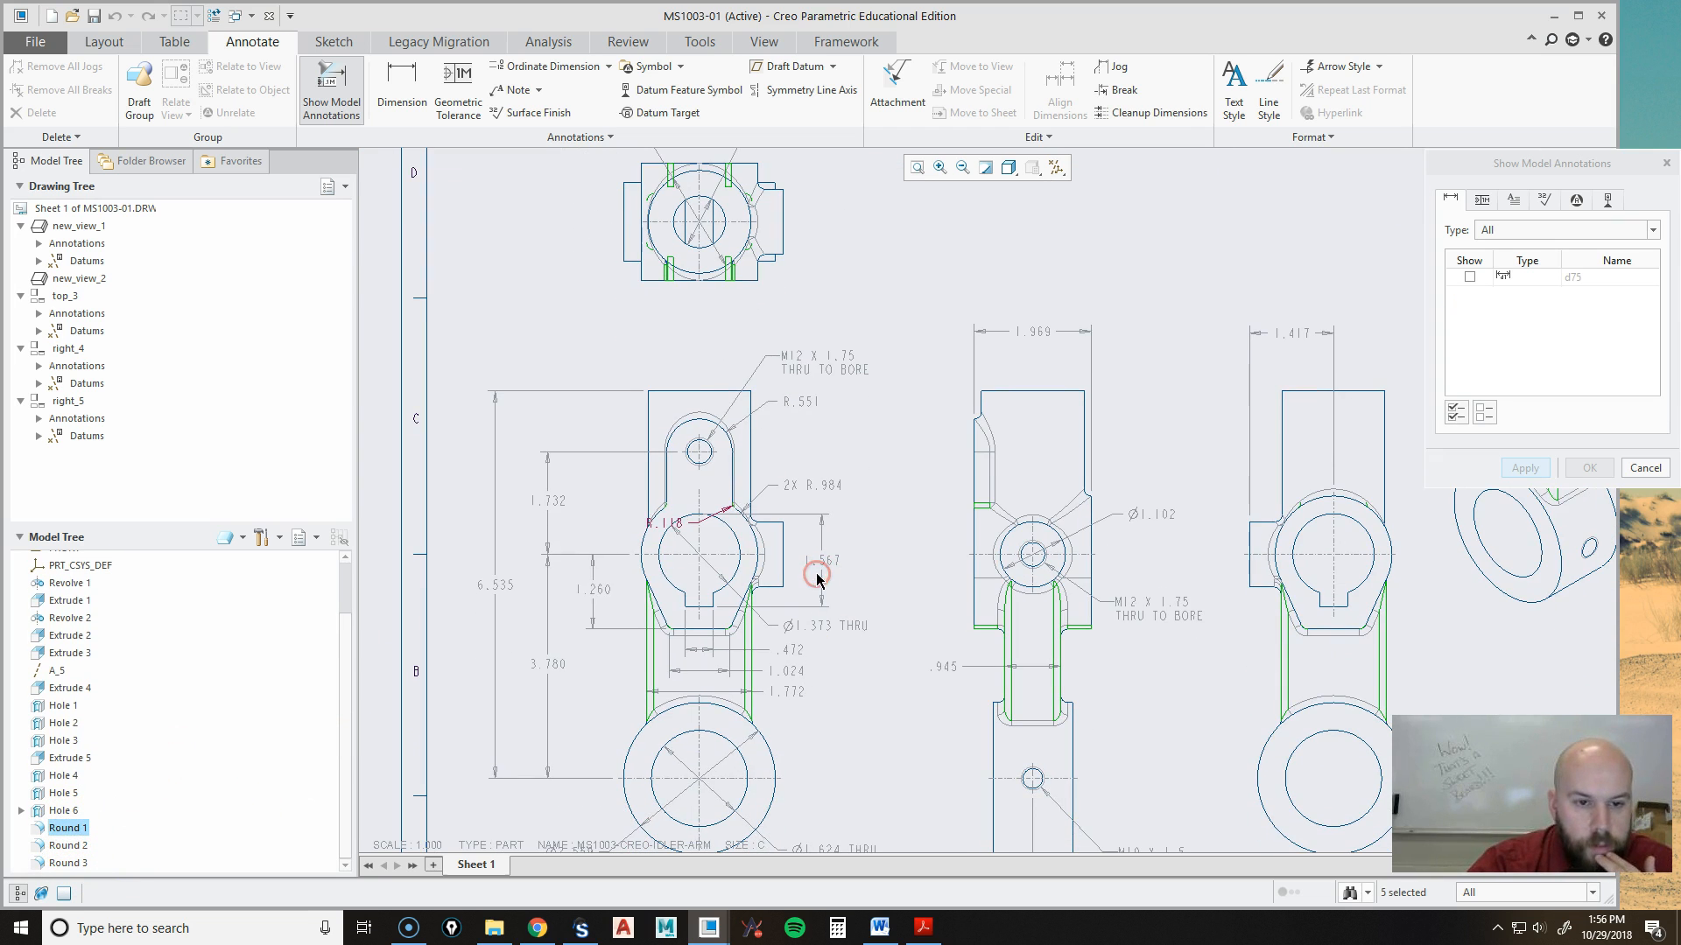
{"action": "left_click", "coordinate": [68, 846]}
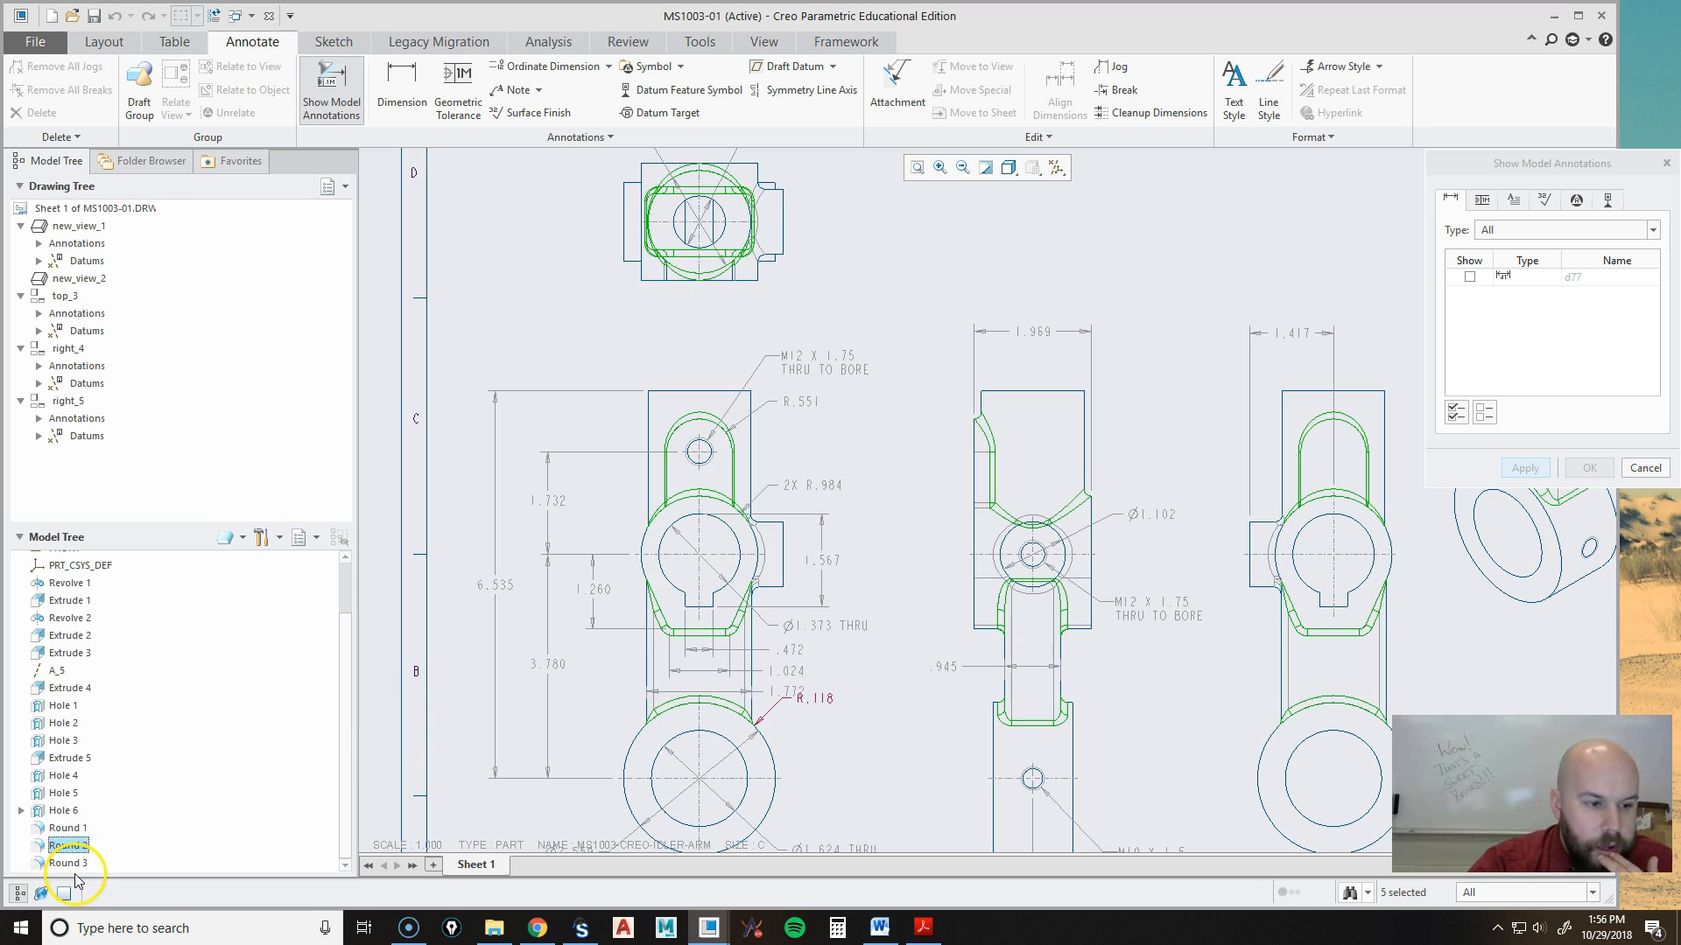
{"action": "left_click", "coordinate": [69, 863]}
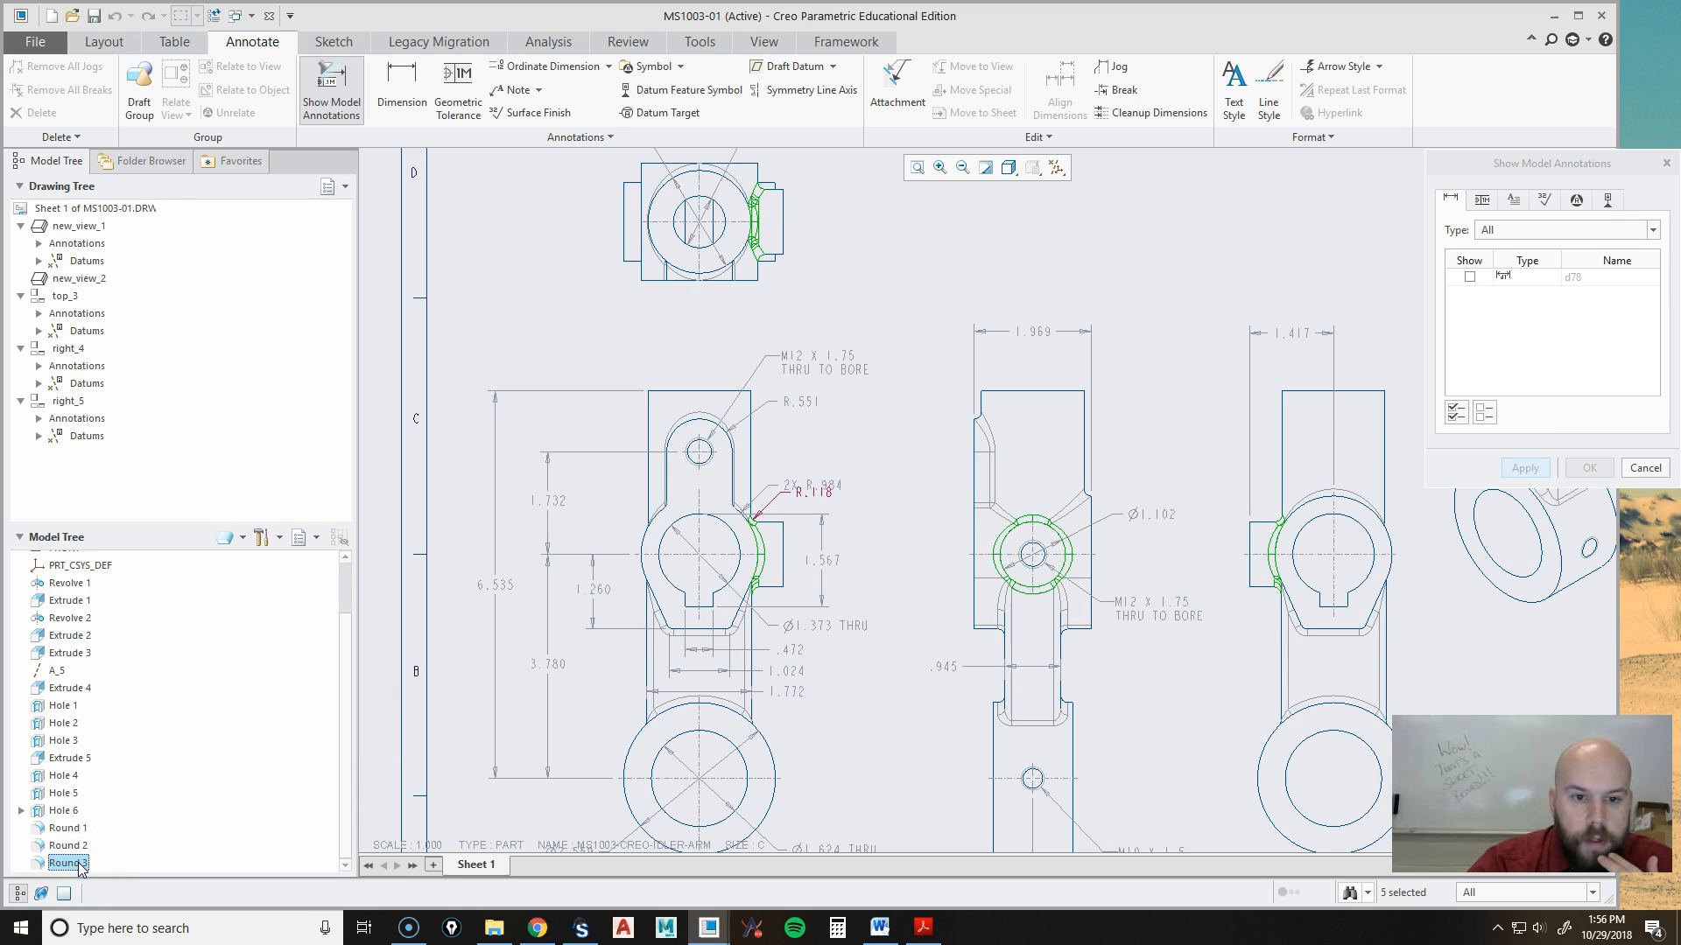
{"action": "left_click", "coordinate": [1645, 468]}
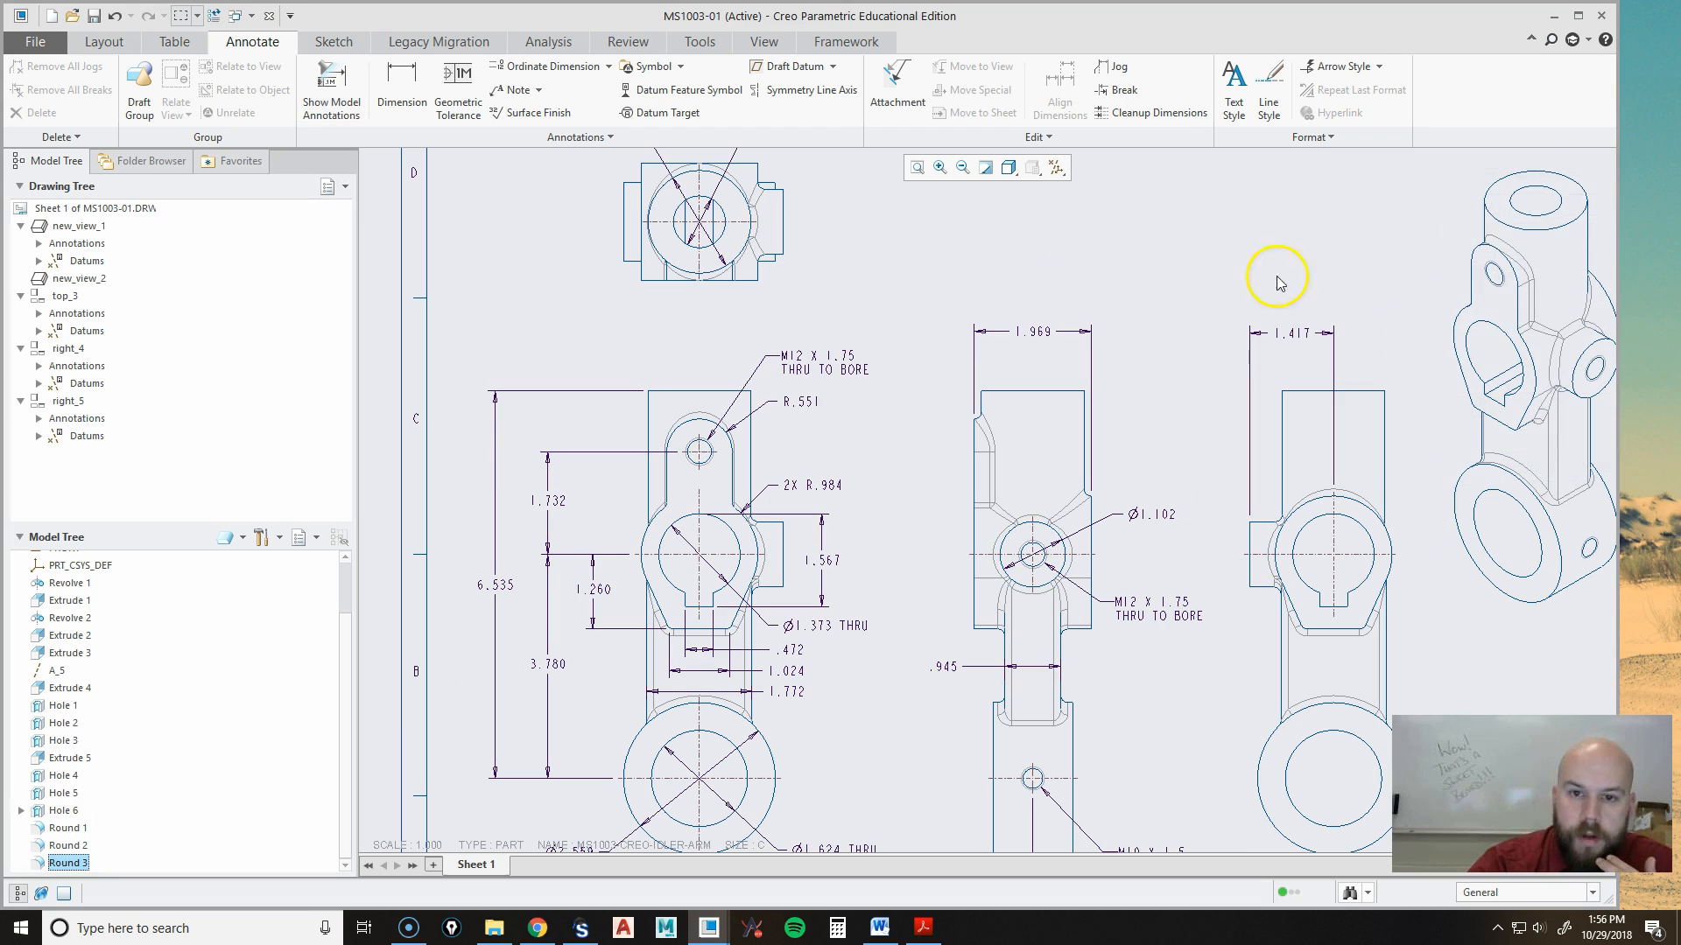
Examine the whole sheet and the second side view to check the dimension layout and how much of each view is needed.
{"action": "middle_click_drag", "start_coordinate": [1254, 290], "coordinate": [1015, 205]}
{"action": "scroll", "coordinate": [969, 518], "scroll_direction": "up", "scroll_amount": 2}
{"action": "middle_click_drag", "start_coordinate": [1246, 606], "coordinate": [1287, 665]}
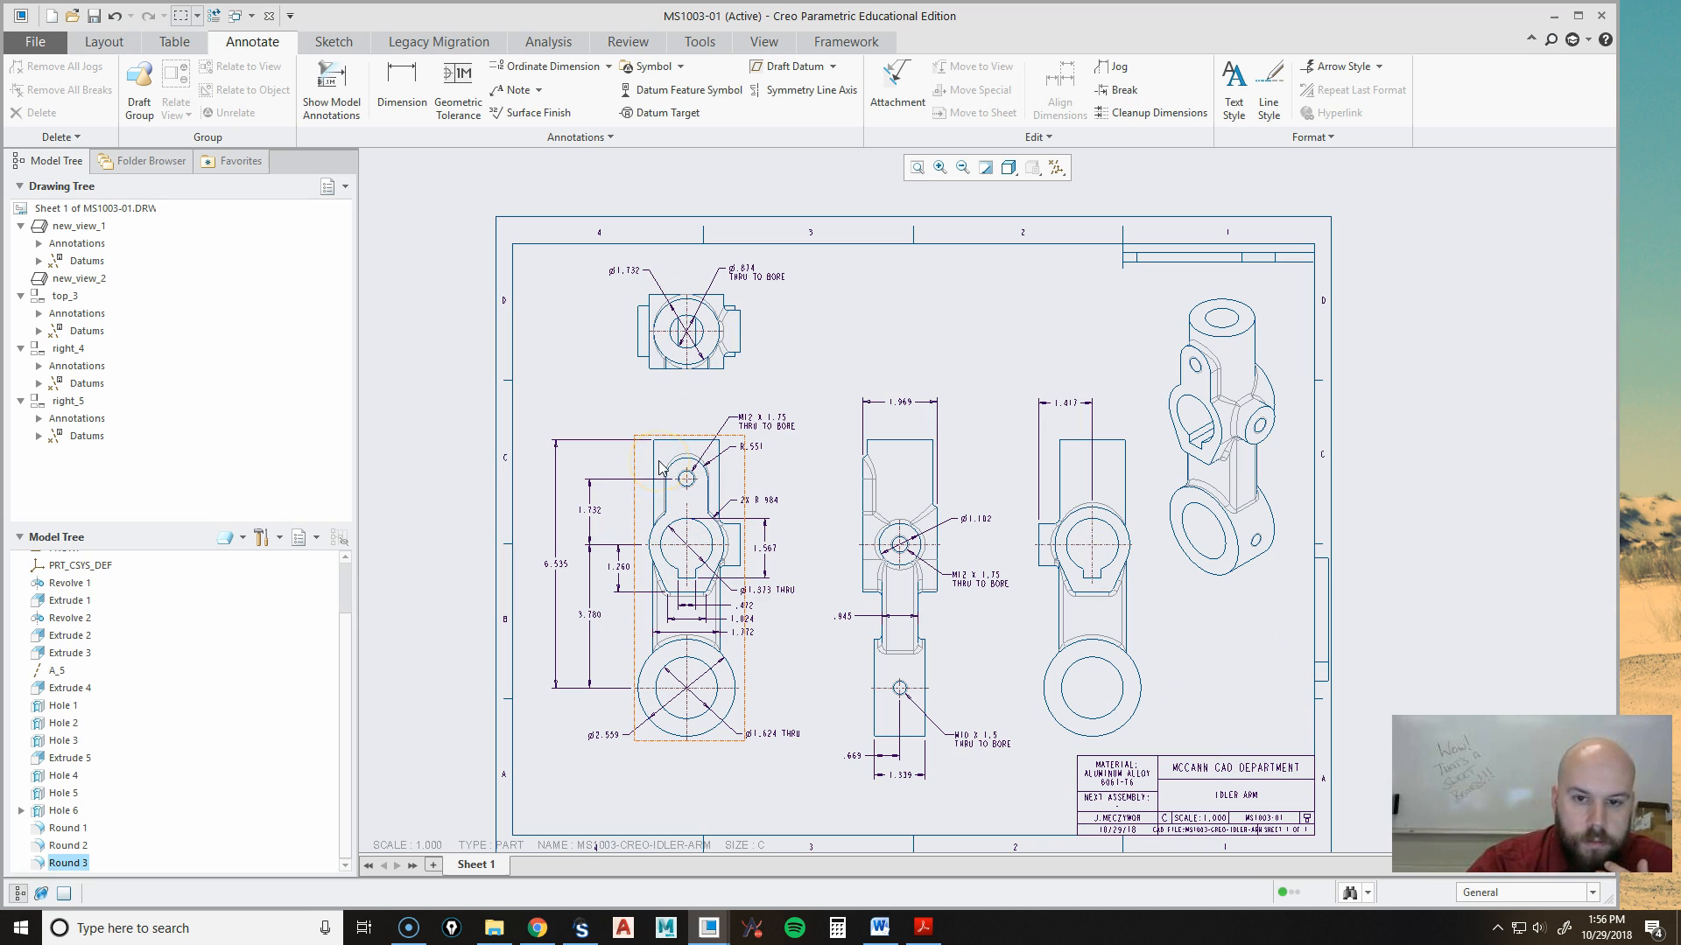
{"action": "middle_click_drag", "start_coordinate": [1256, 738], "coordinate": [1231, 686]}
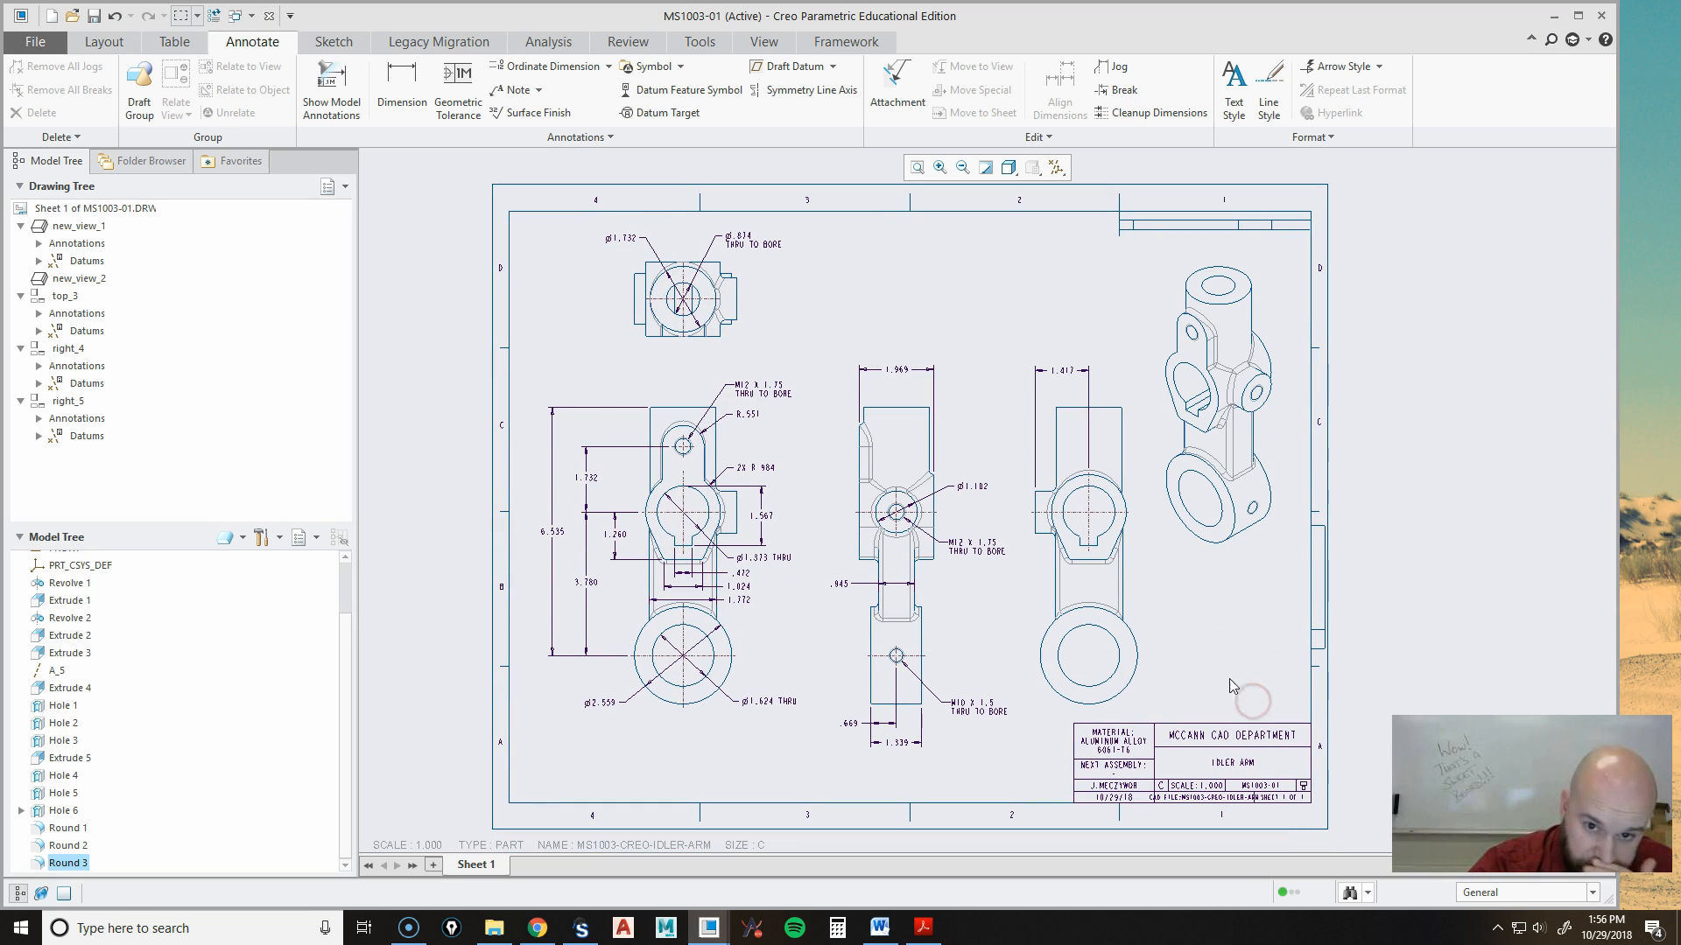
{"action": "scroll", "coordinate": [1107, 443], "scroll_direction": "up", "scroll_amount": 2}
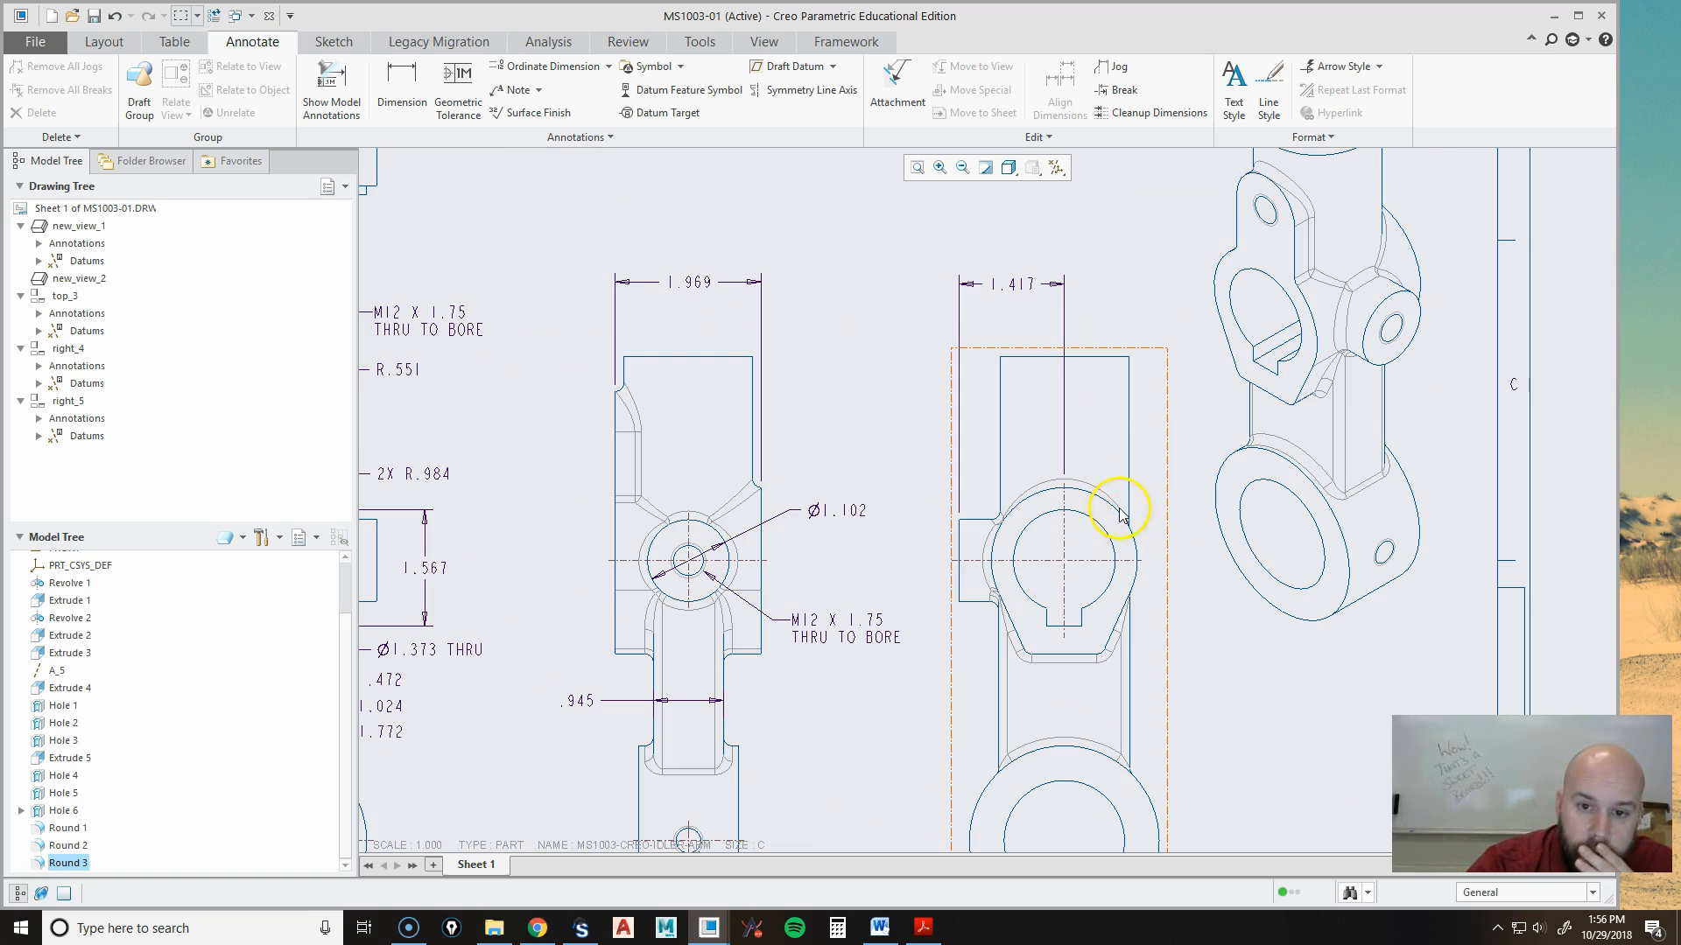
{"action": "scroll", "coordinate": [1007, 543], "scroll_direction": "down", "scroll_amount": 3}
{"action": "scroll", "coordinate": [1063, 726], "scroll_direction": "up", "scroll_amount": 2}
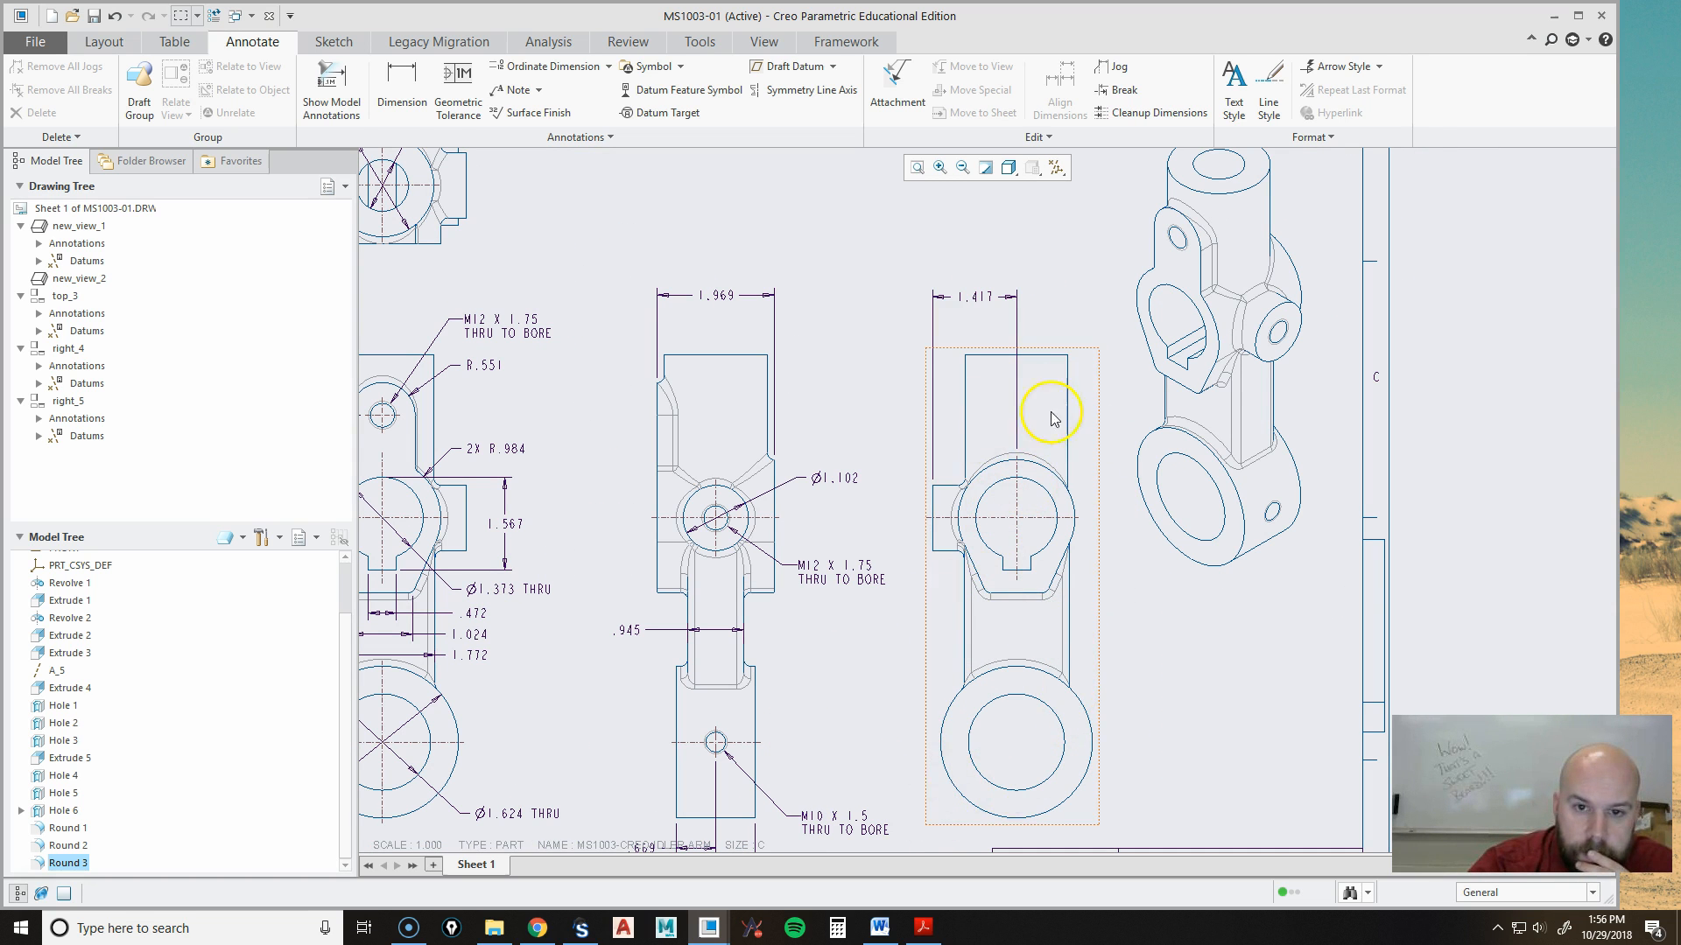
{"action": "middle_click_drag", "start_coordinate": [1158, 685], "coordinate": [1234, 716]}
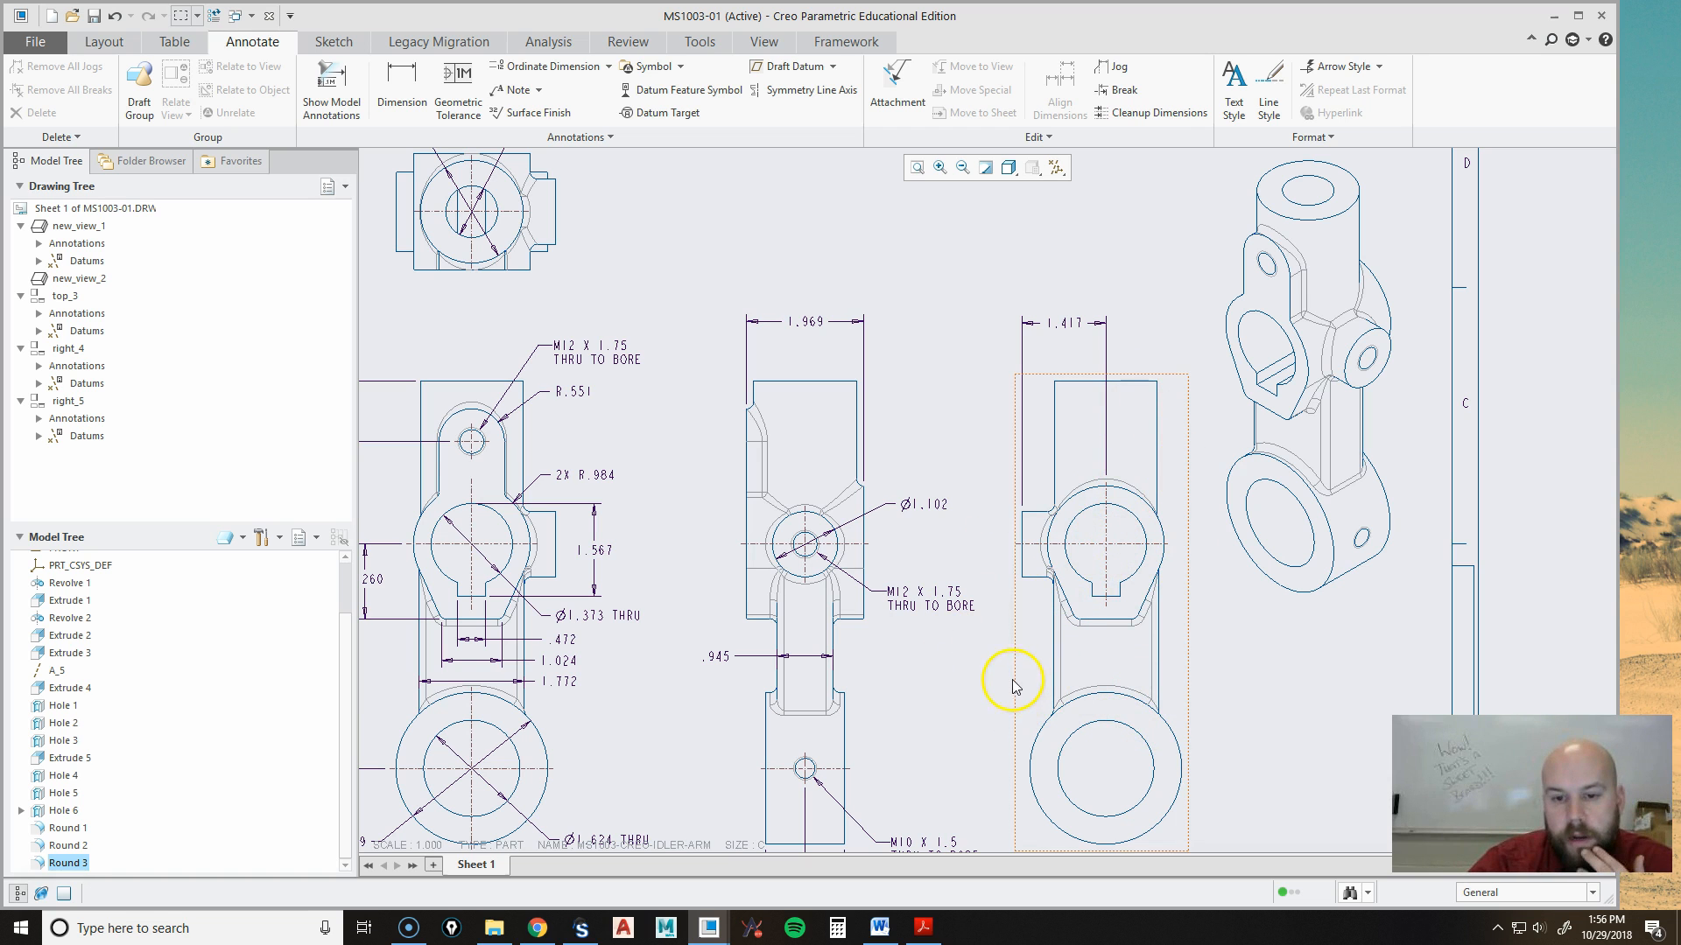
{"action": "scroll", "coordinate": [1121, 603], "scroll_direction": "down", "scroll_amount": 3}
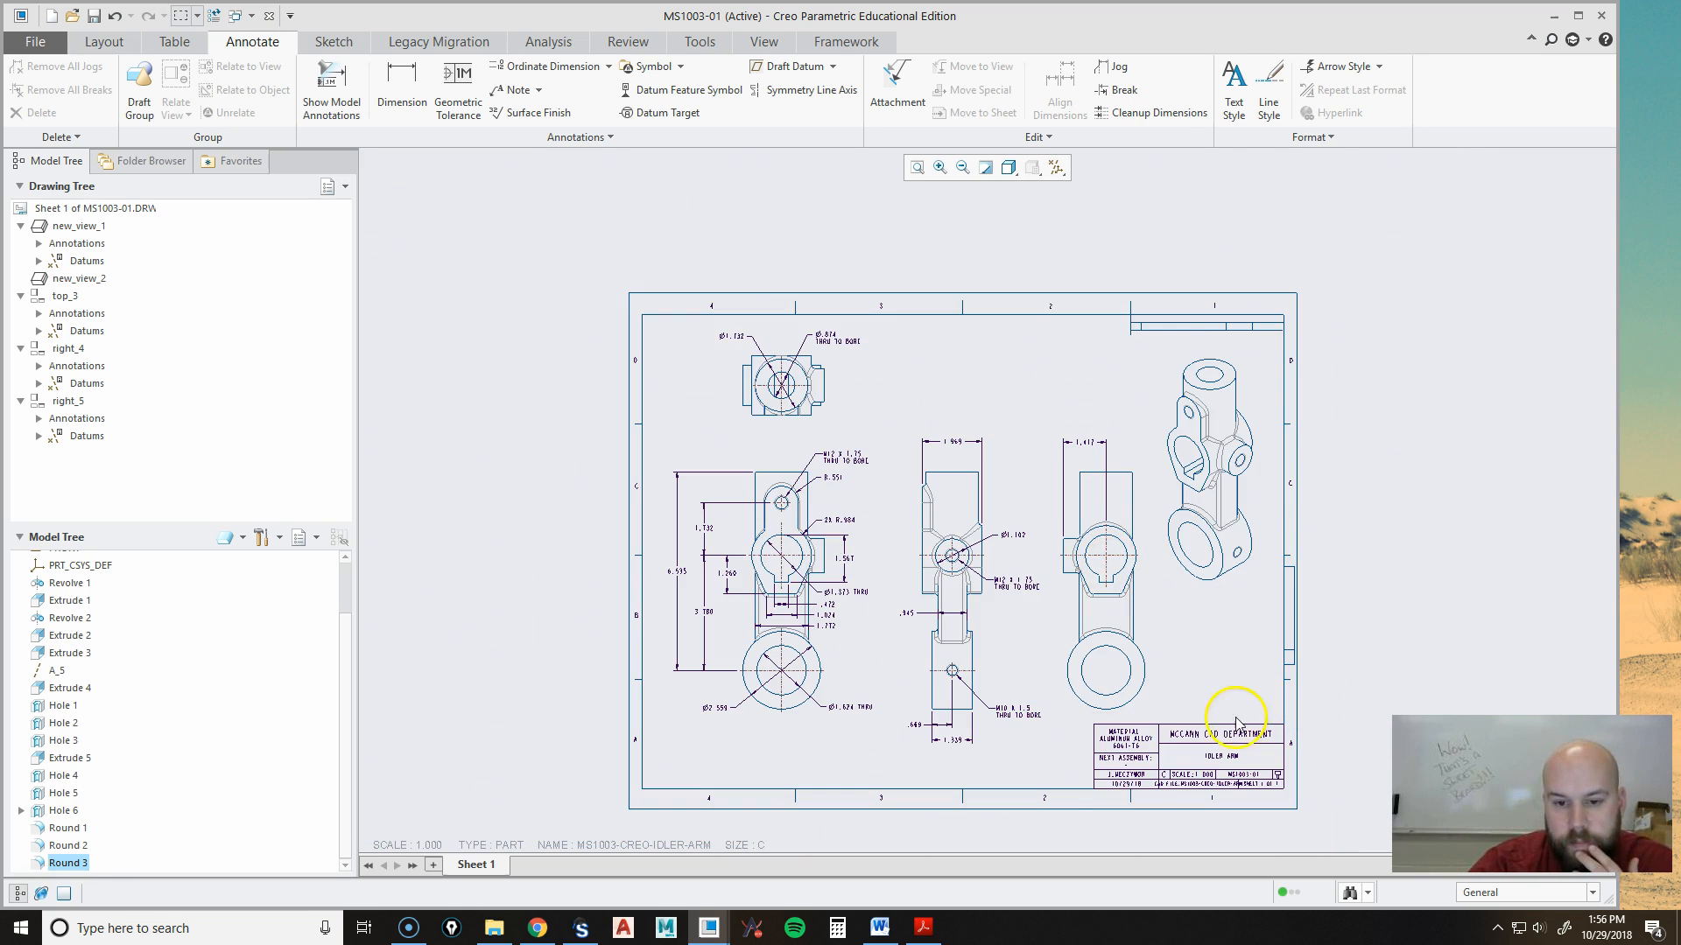
{"action": "scroll", "coordinate": [1199, 634], "scroll_direction": "up", "scroll_amount": 2}
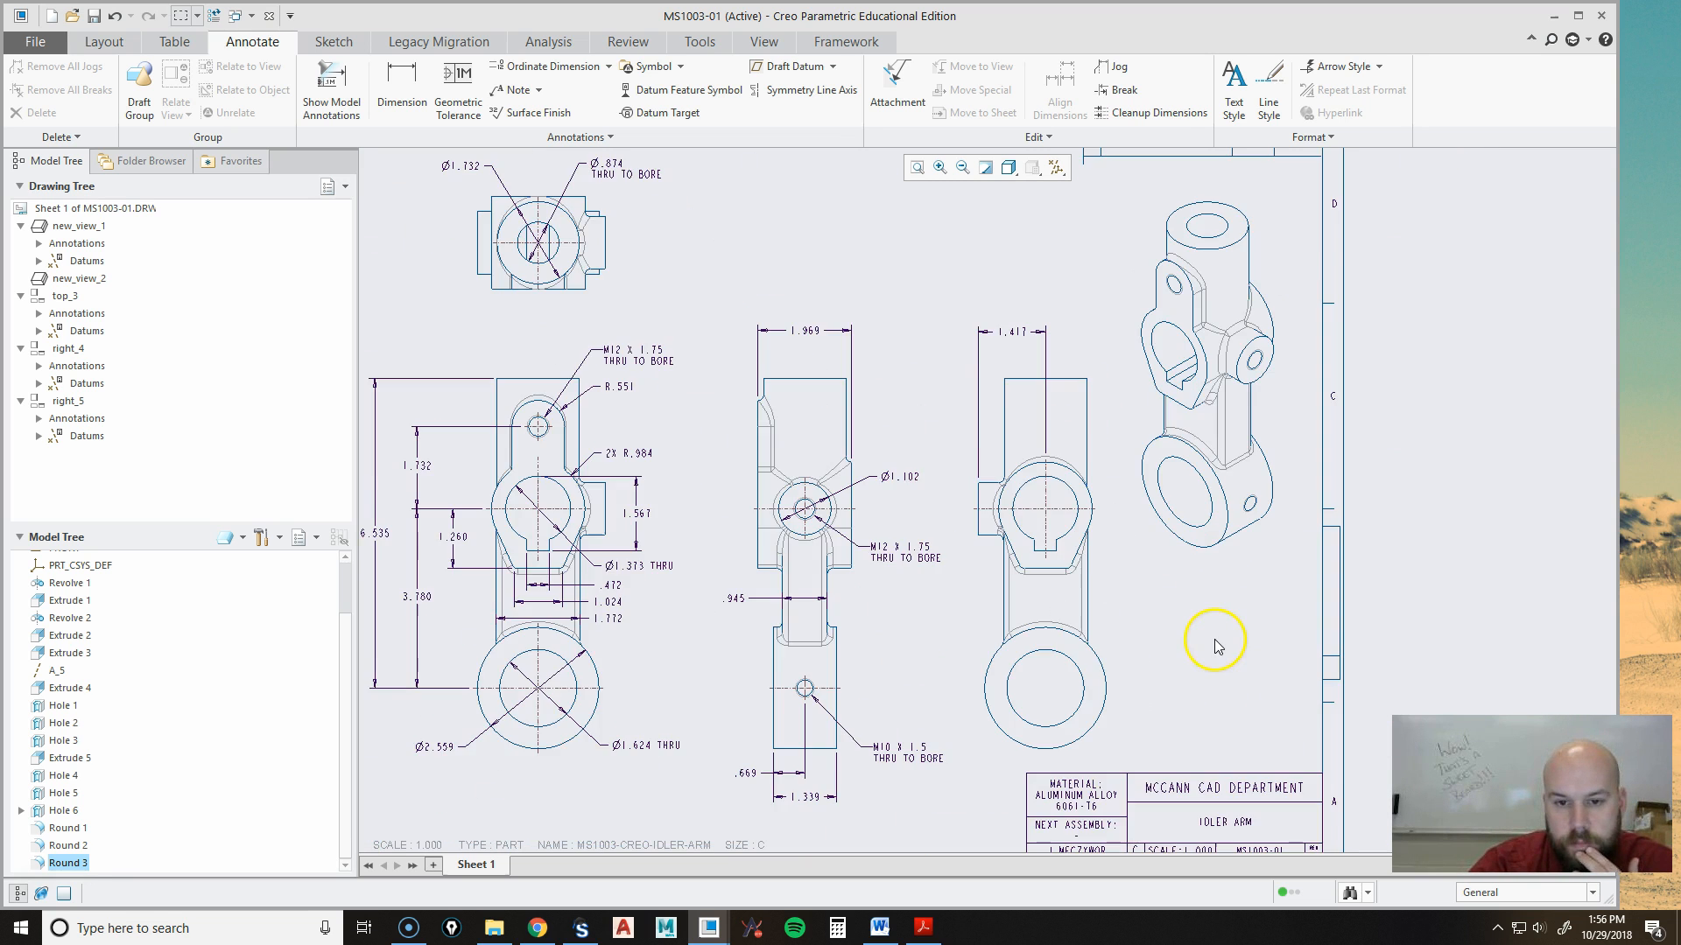
Set the second side view's visibility to Partial View with the reference point on its keyed bore edge.
{"action": "double_click", "coordinate": [1078, 618]}
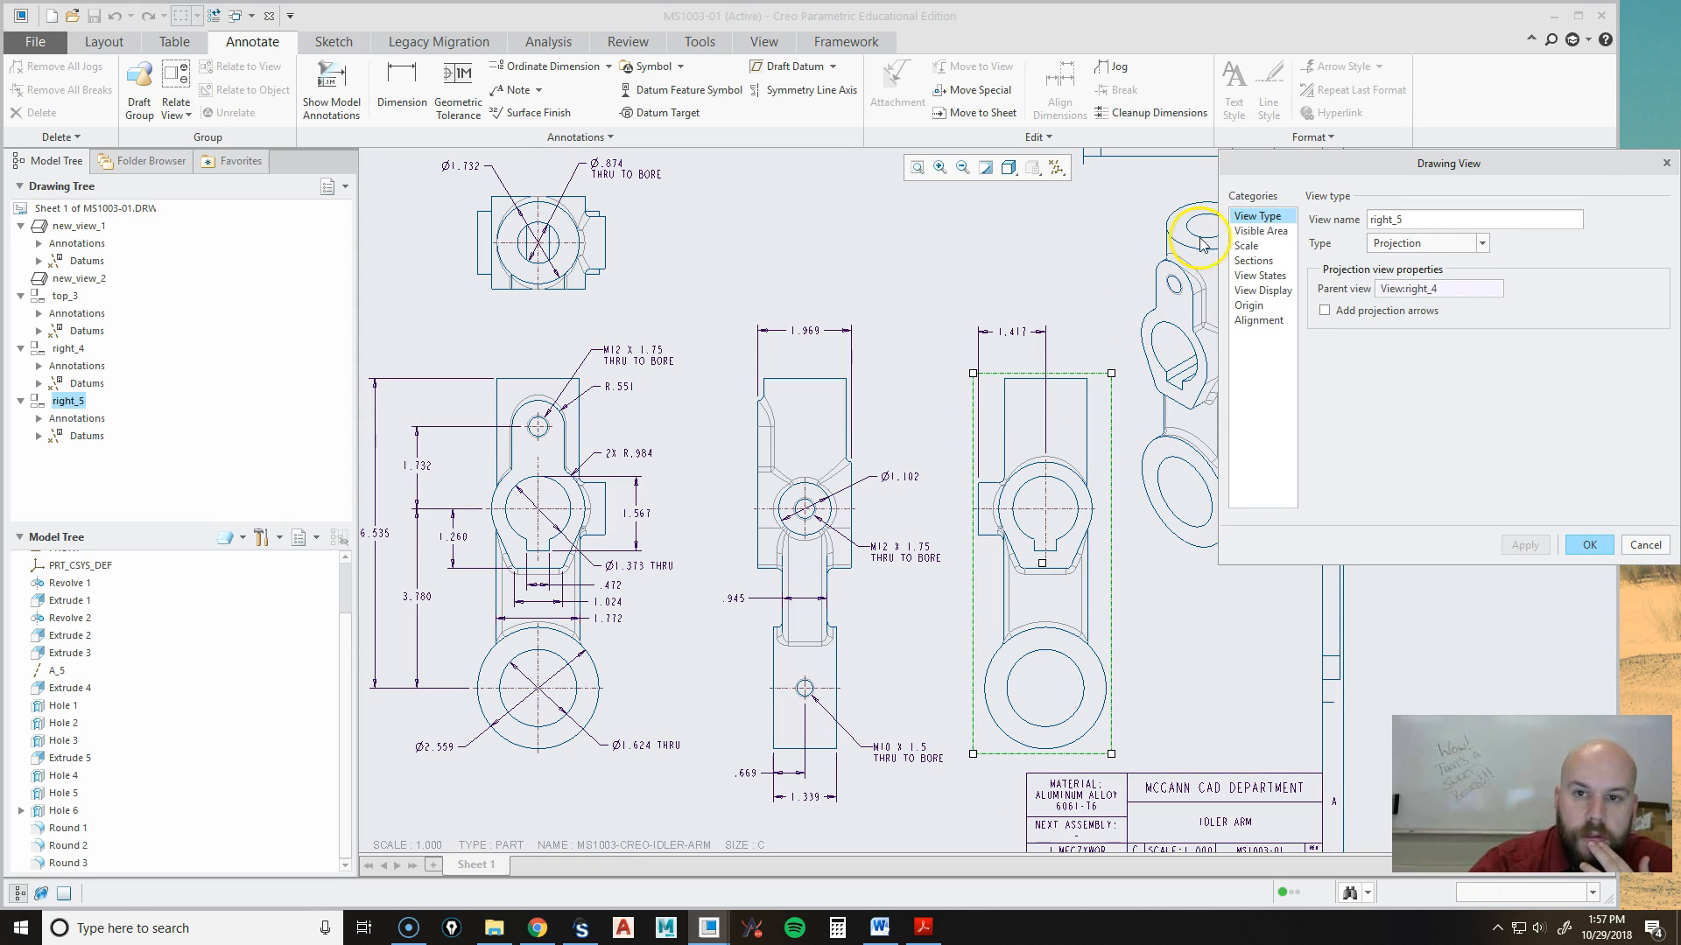
{"action": "left_click", "coordinate": [1283, 231]}
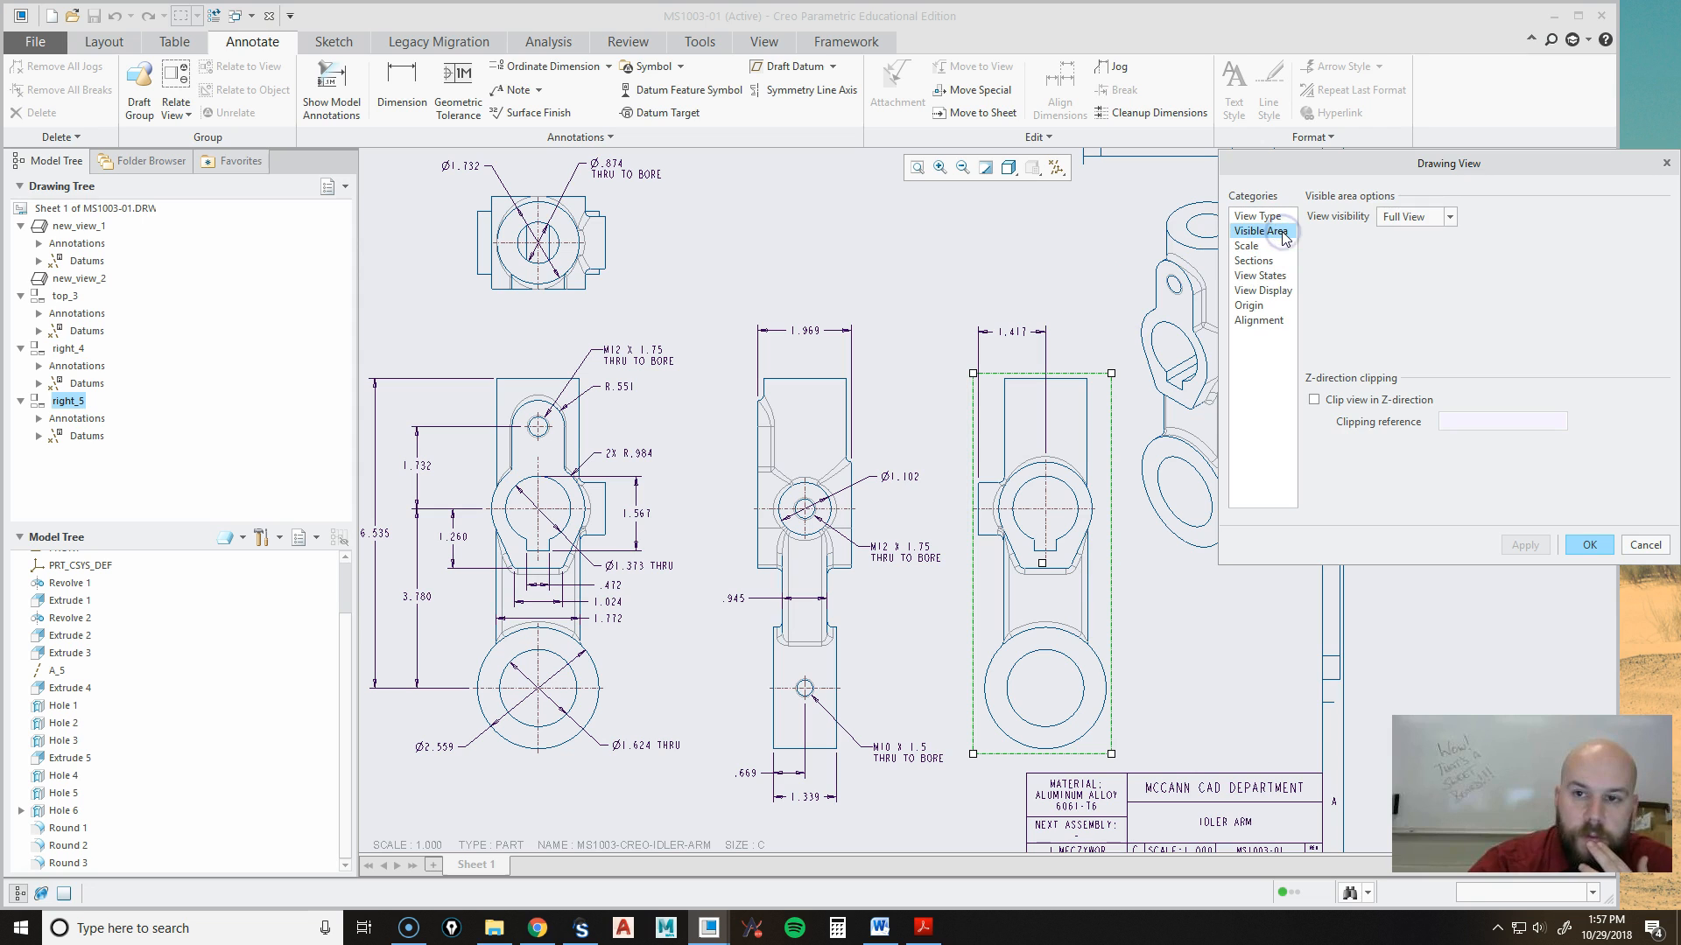
{"action": "left_click", "coordinate": [1388, 221]}
{"action": "left_click", "coordinate": [1407, 264]}
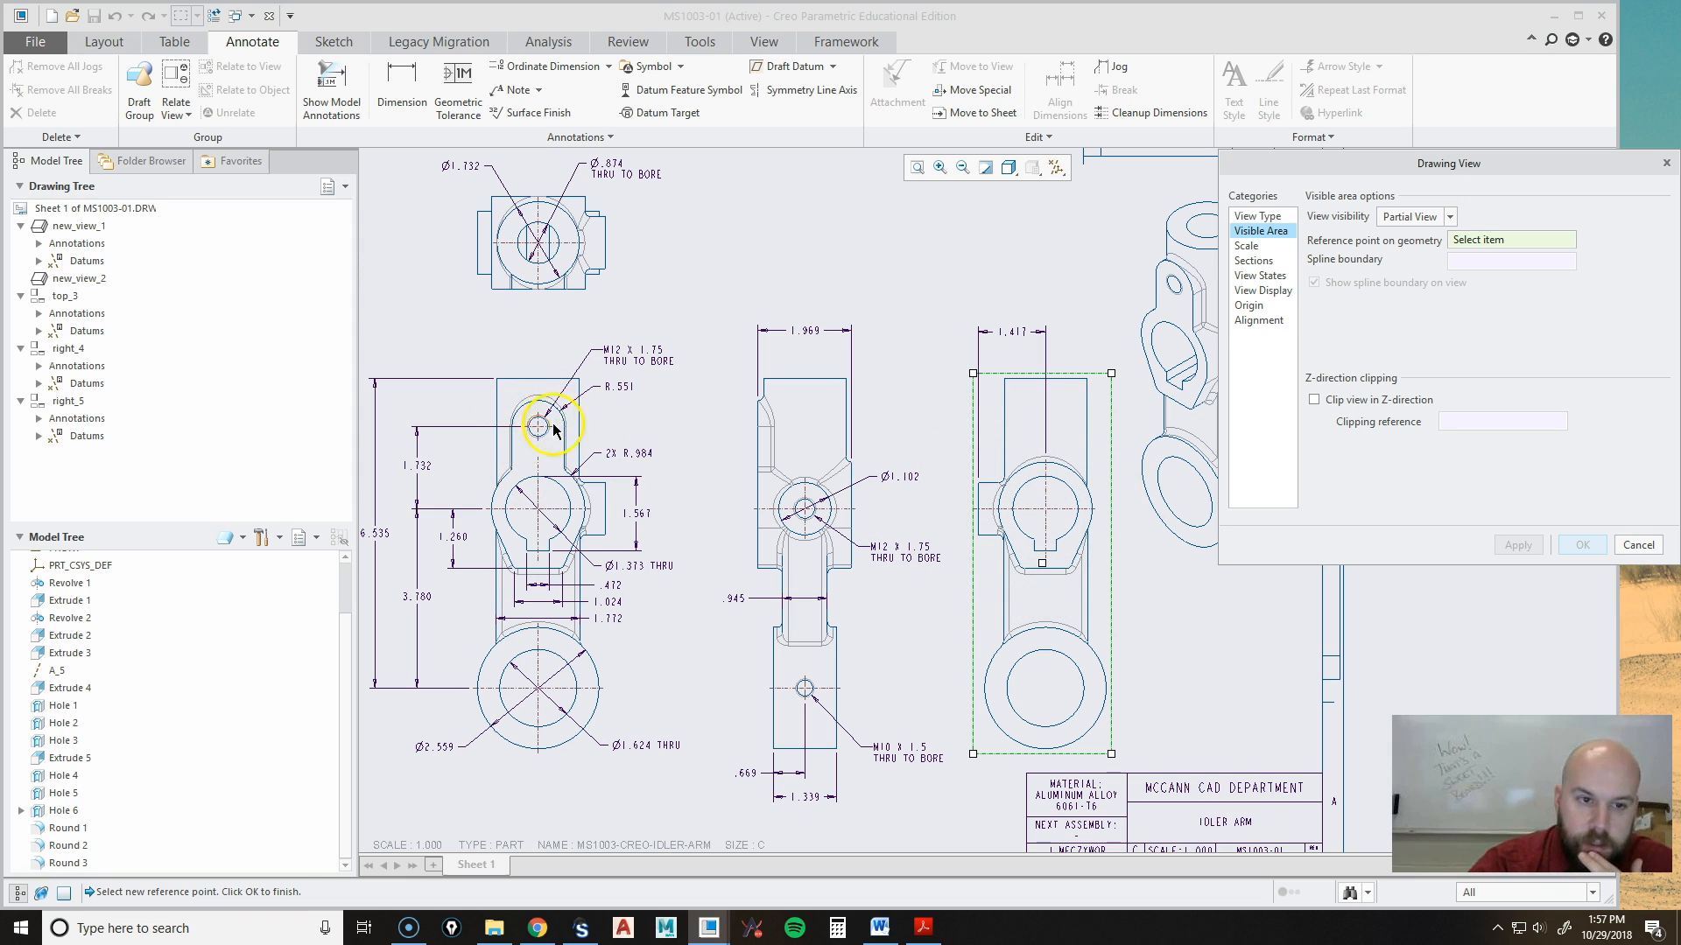
{"action": "scroll", "coordinate": [1057, 512], "scroll_direction": "down", "scroll_amount": 3}
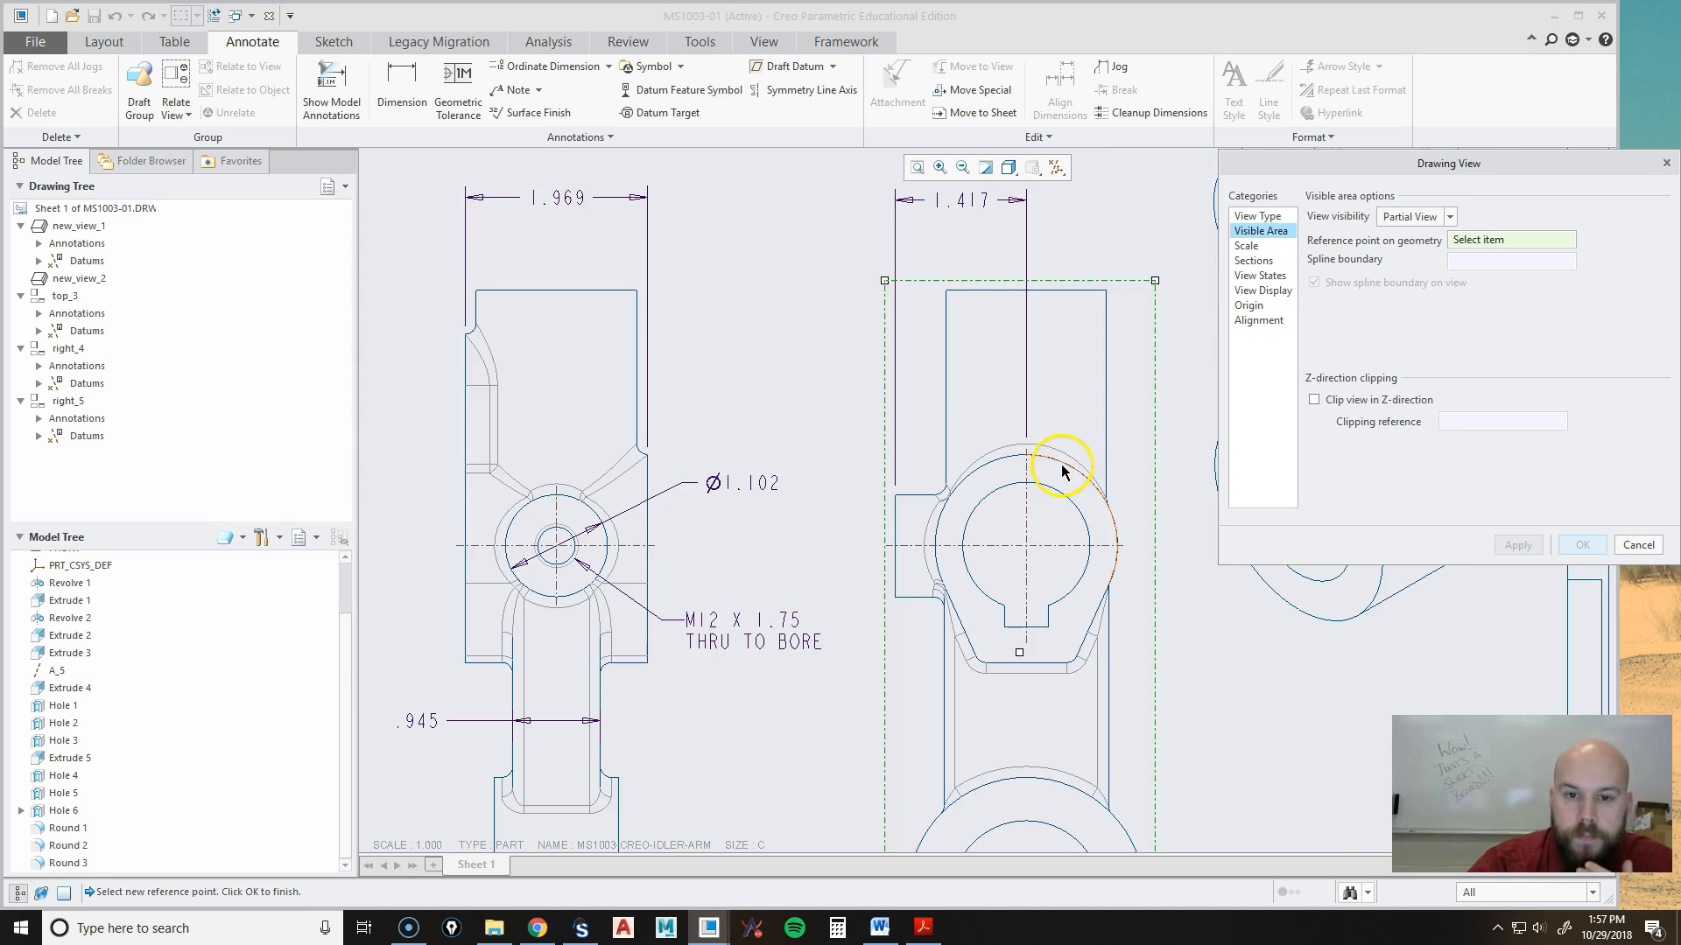
{"action": "scroll", "coordinate": [950, 425], "scroll_direction": "up", "scroll_amount": 1}
{"action": "left_click", "coordinate": [1016, 488]}
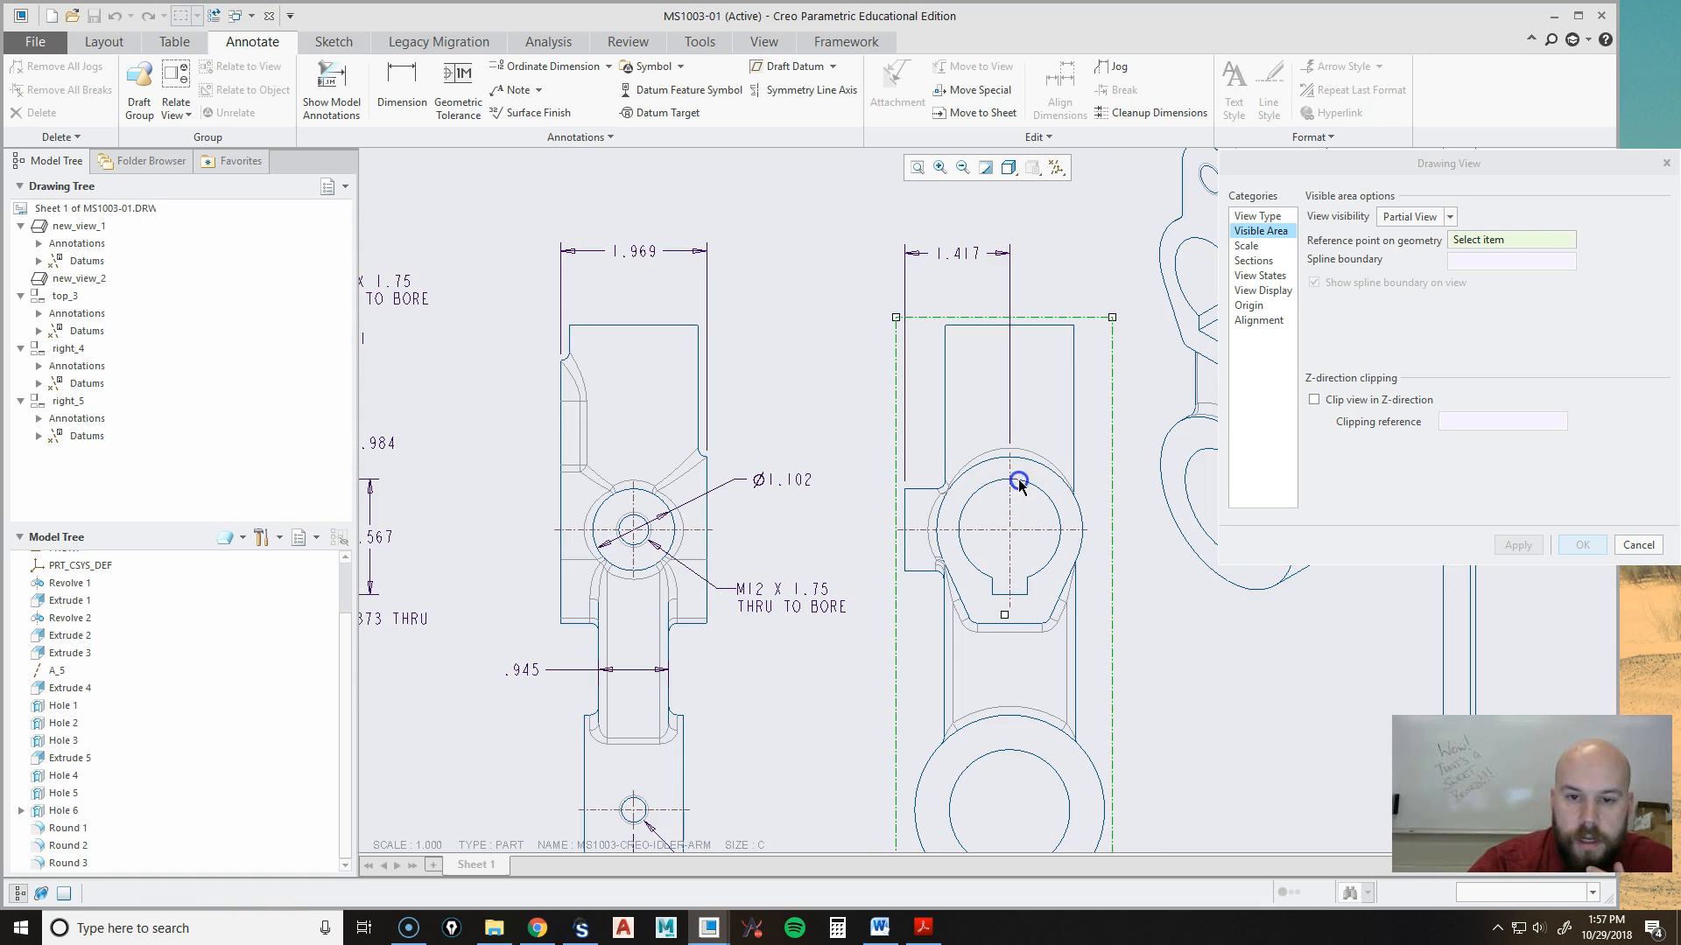
Sketch a closed spline boundary around the upper part of the second side view, cutting above the lower ring, and apply the partial view.
{"action": "left_click", "coordinate": [863, 307]}
{"action": "left_click", "coordinate": [867, 470]}
{"action": "left_click", "coordinate": [869, 651]}
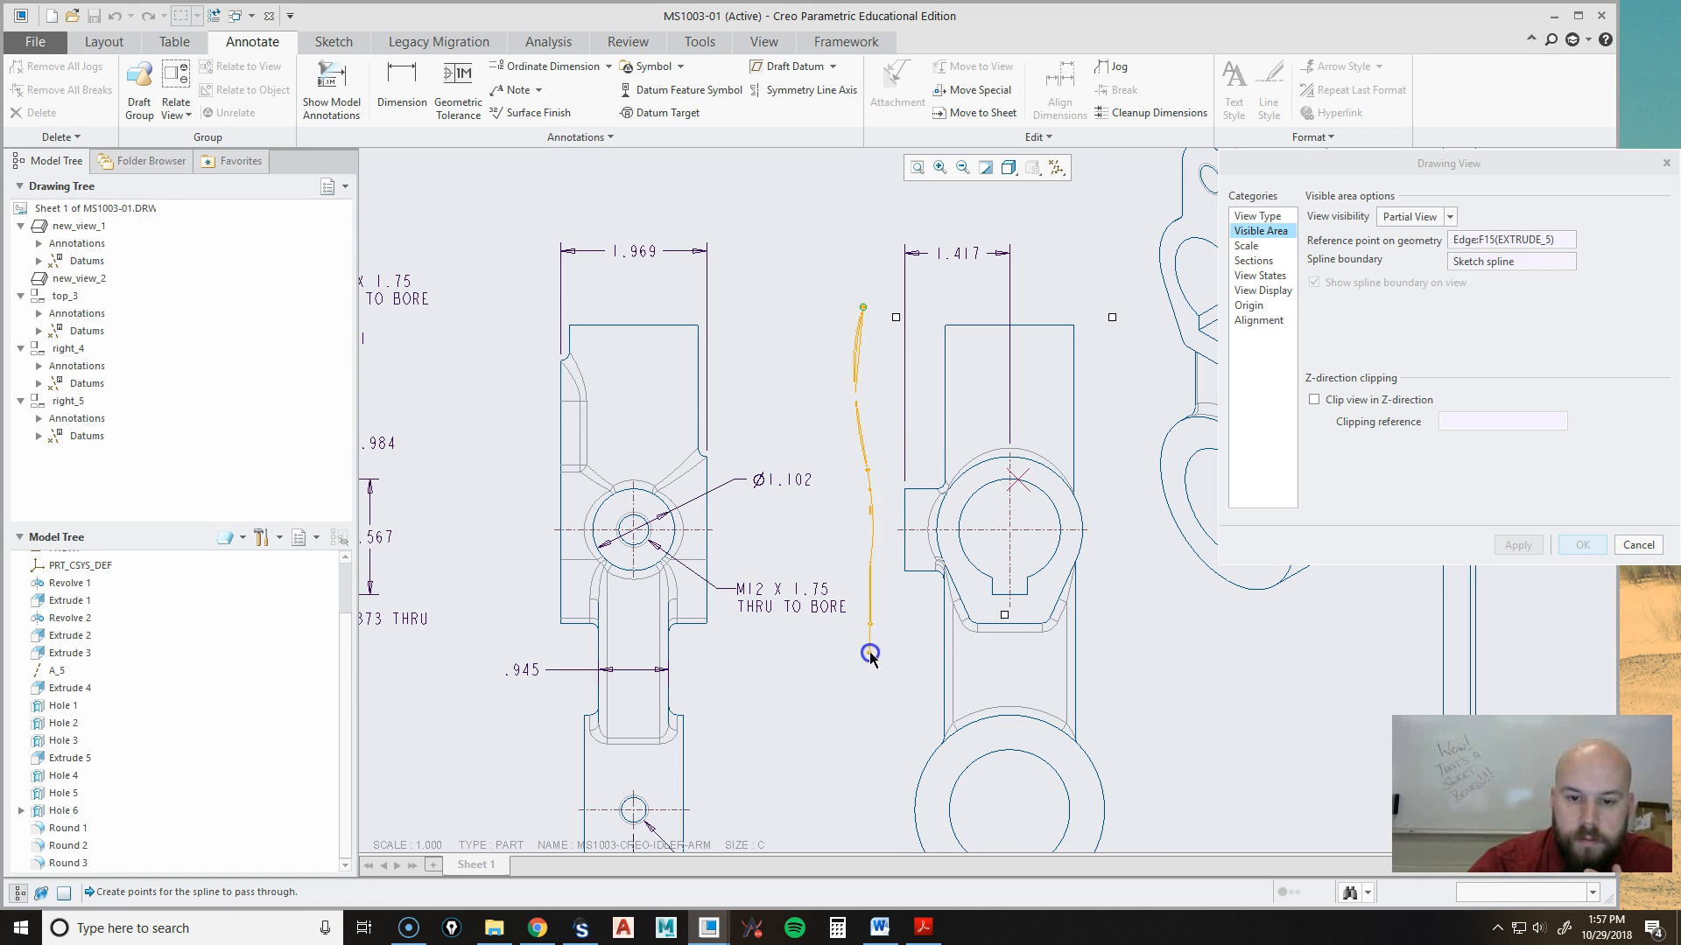
{"action": "left_click", "coordinate": [888, 688]}
{"action": "left_click", "coordinate": [926, 673]}
{"action": "left_click", "coordinate": [965, 683]}
{"action": "left_click", "coordinate": [1021, 673]}
{"action": "left_click", "coordinate": [1055, 690]}
{"action": "left_click", "coordinate": [1088, 673]}
{"action": "left_click", "coordinate": [1126, 620]}
{"action": "left_click", "coordinate": [1123, 521]}
{"action": "left_click", "coordinate": [1115, 352]}
{"action": "left_click", "coordinate": [1107, 280]}
{"action": "left_click", "coordinate": [1005, 268]}
{"action": "left_click", "coordinate": [880, 268]}
{"action": "left_click", "coordinate": [866, 293]}
{"action": "middle_click", "coordinate": [871, 295]}
{"action": "left_click", "coordinate": [1584, 546]}
{"action": "left_click", "coordinate": [1238, 713]}
Move the front view and its aligned side views down a little on the sheet.
{"action": "scroll", "coordinate": [967, 670], "scroll_direction": "up", "scroll_amount": 3}
{"action": "middle_click_drag", "start_coordinate": [1257, 747], "coordinate": [1196, 583]}
{"action": "mouse_move", "coordinate": [980, 568]}
{"action": "middle_mouse_down"}
{"action": "mouse_move", "coordinate": [1109, 686]}
{"action": "mouse_move", "coordinate": [1198, 591]}
{"action": "middle_mouse_up"}
{"action": "left_click", "coordinate": [683, 552]}
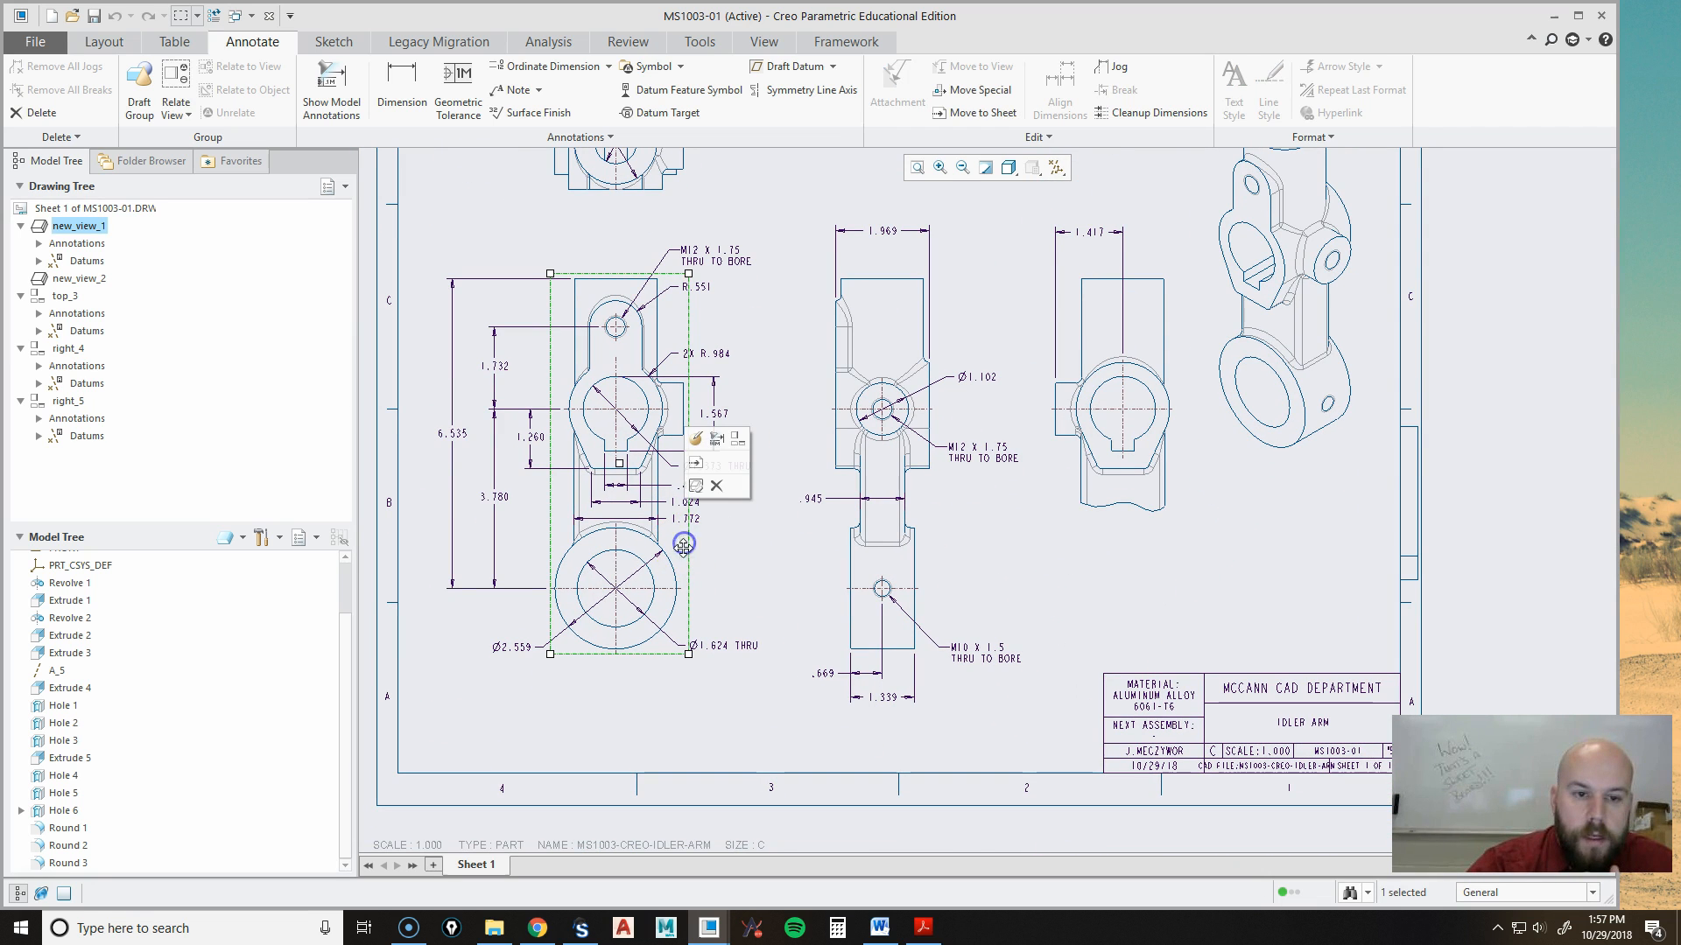
{"action": "left_click_drag", "start_coordinate": [685, 558], "coordinate": [684, 596]}
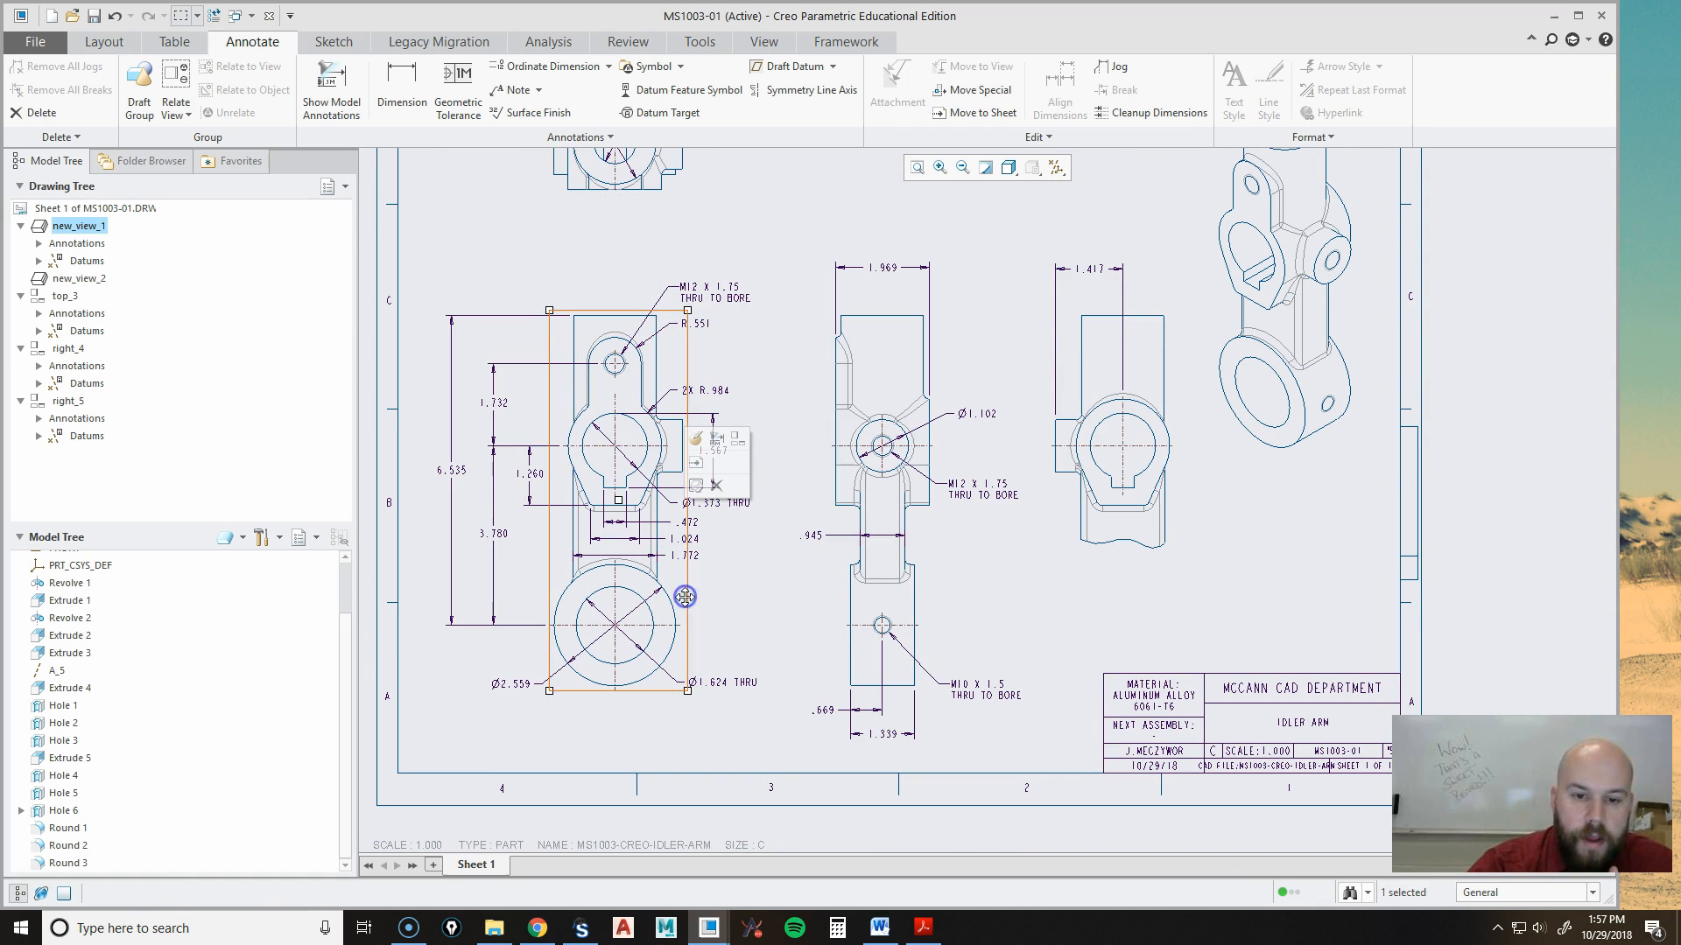
Move the top view slightly down toward the front view and check the sheet layout.
{"action": "middle_click_drag", "start_coordinate": [1260, 563], "coordinate": [1281, 730]}
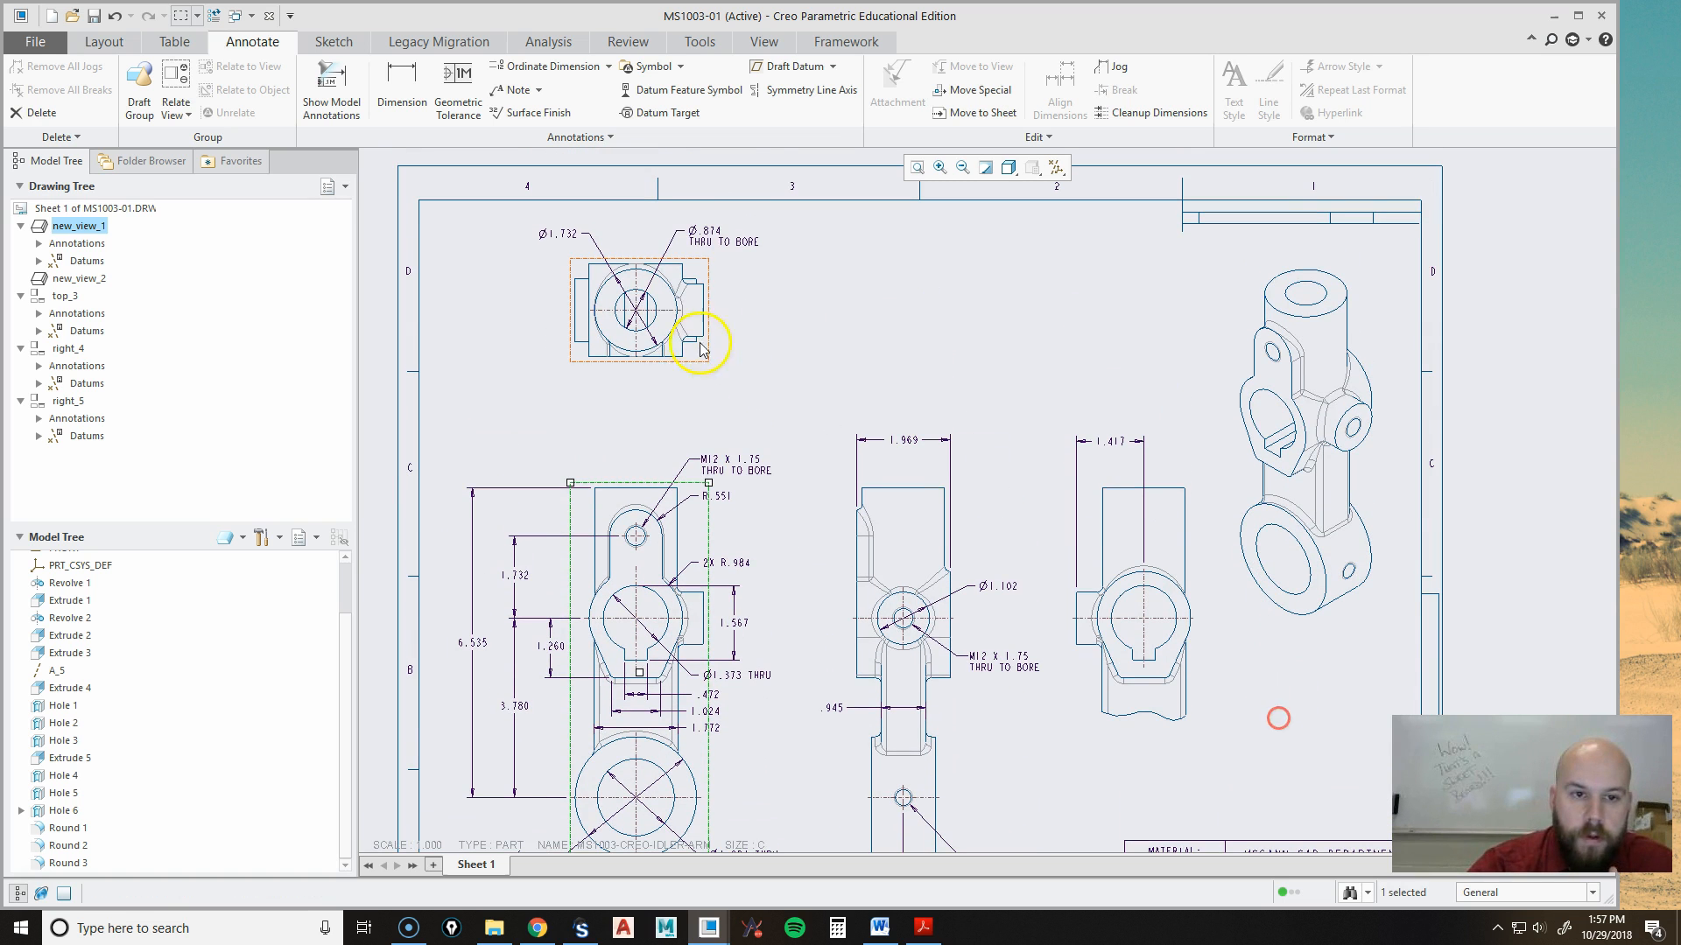
{"action": "left_click", "coordinate": [697, 348]}
{"action": "left_click_drag", "start_coordinate": [698, 349], "coordinate": [697, 371]}
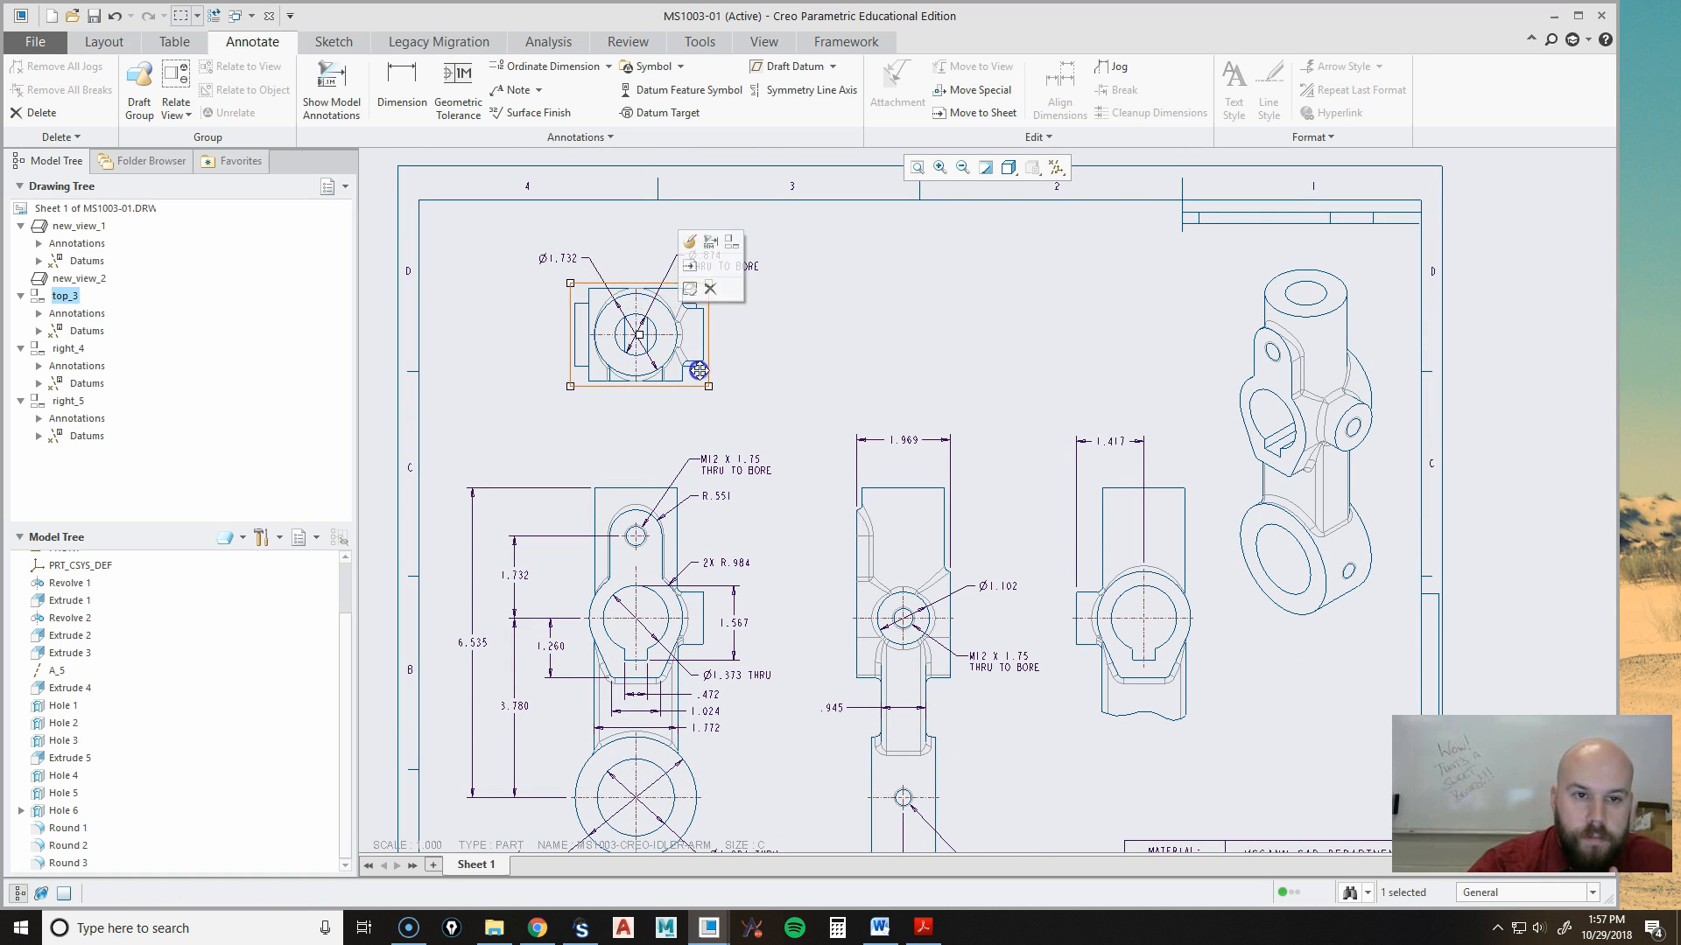
{"action": "middle_click_drag", "start_coordinate": [862, 276], "coordinate": [1186, 668]}
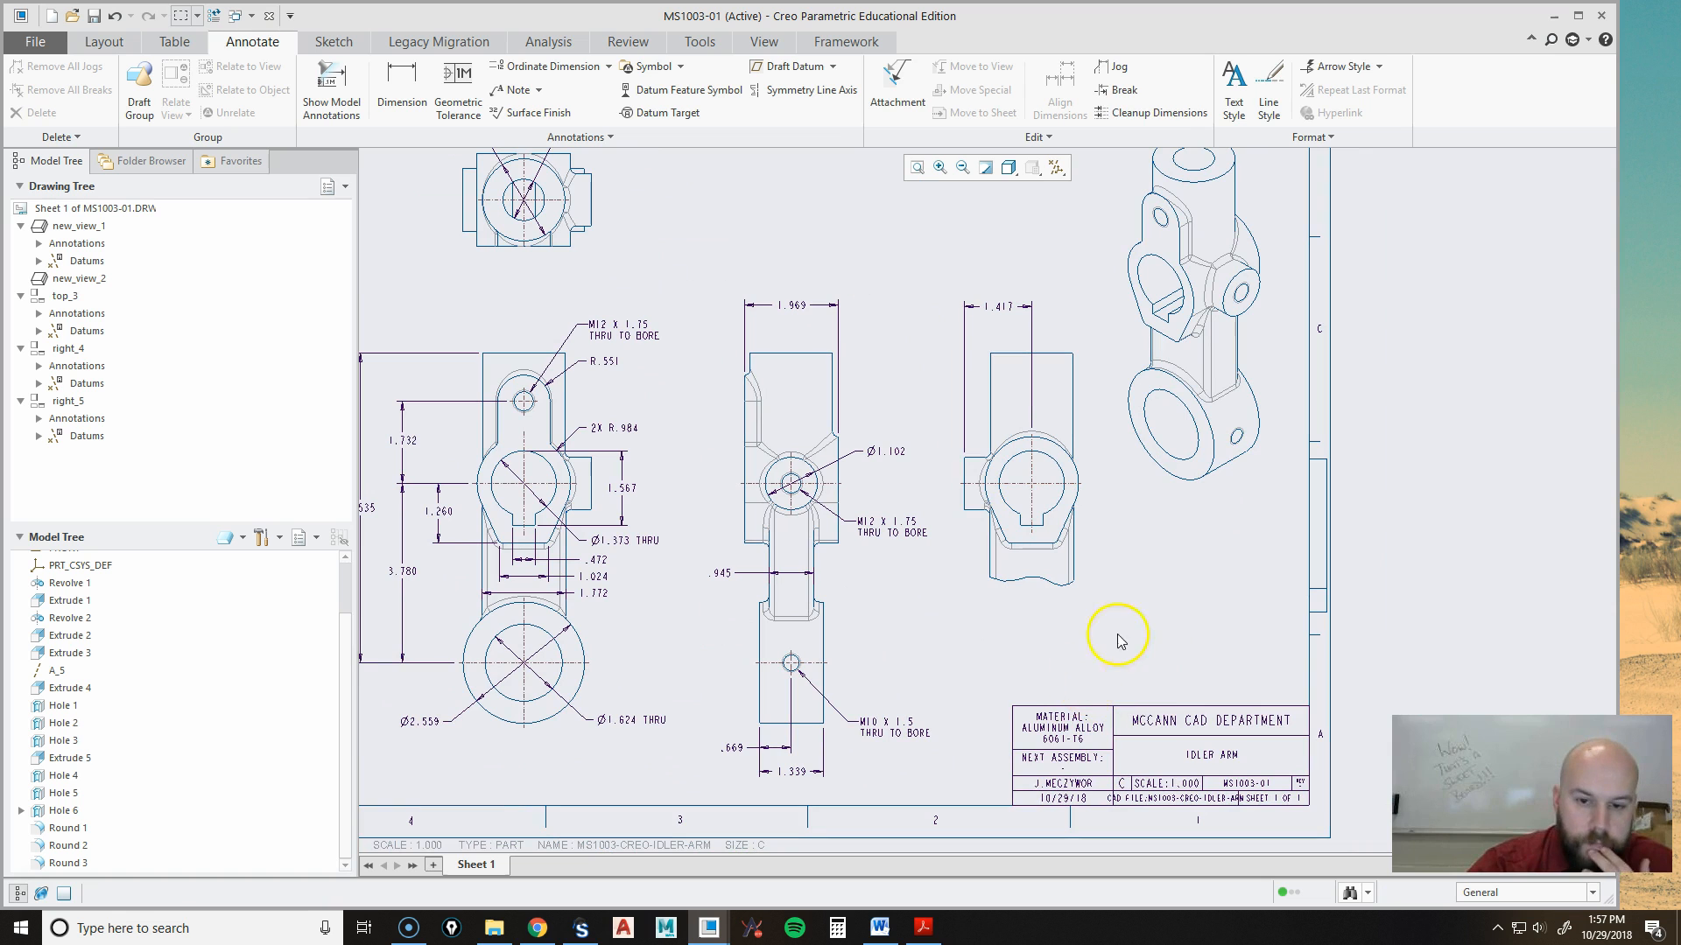
{"action": "middle_click_drag", "start_coordinate": [898, 525], "coordinate": [992, 655]}
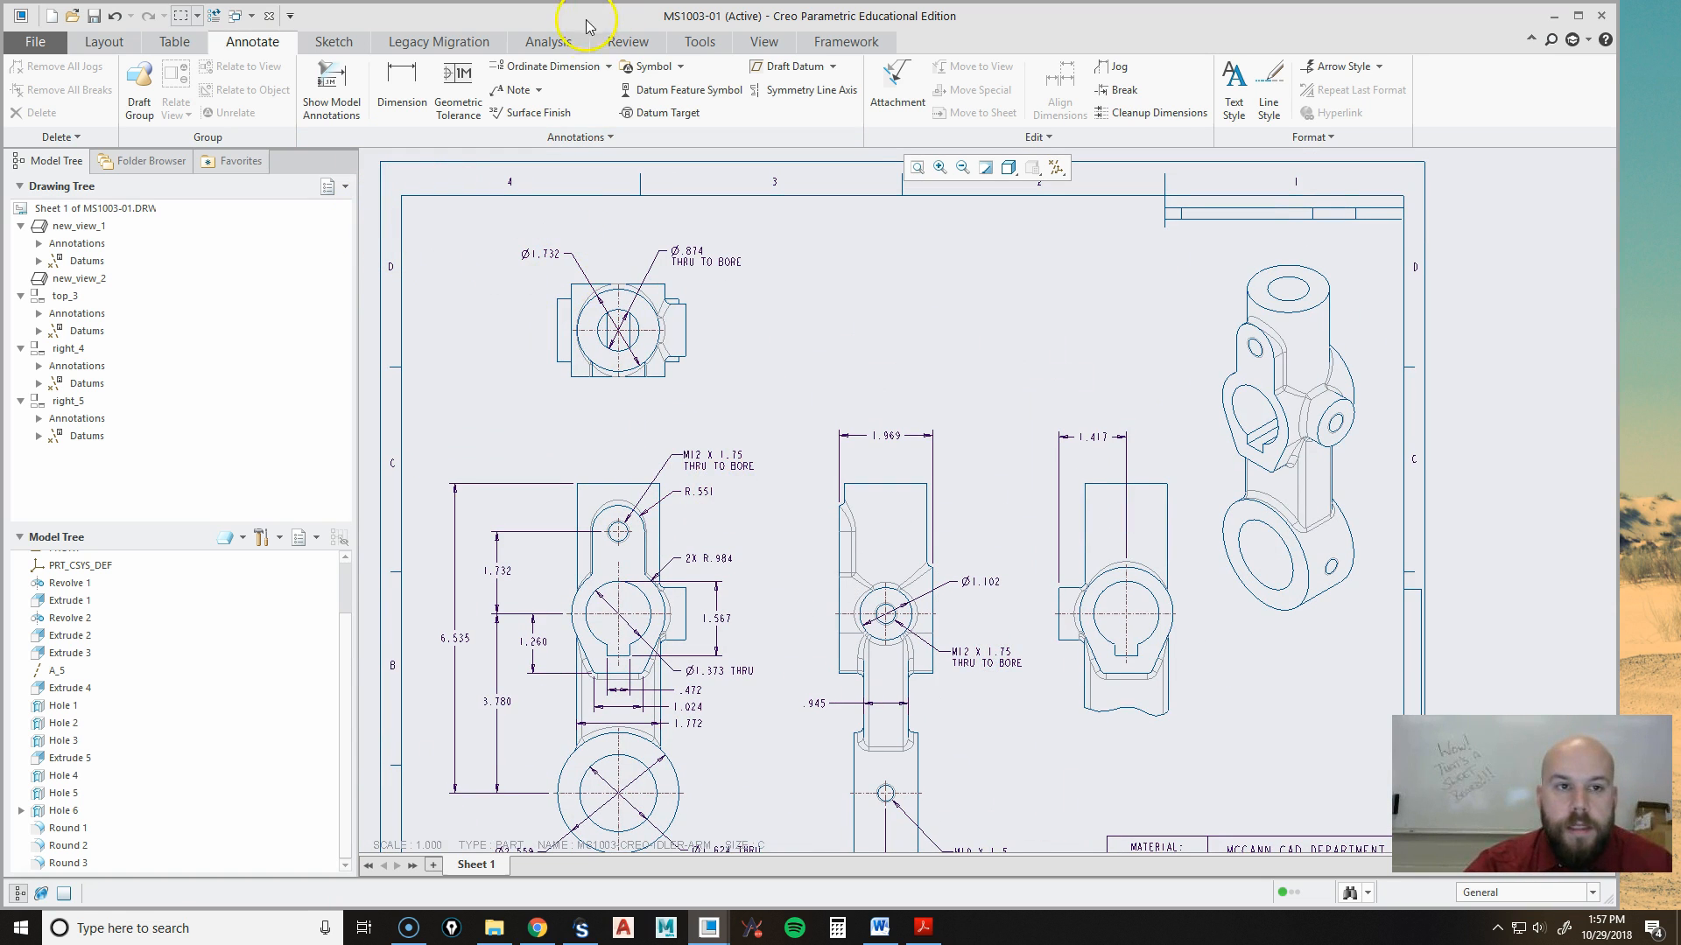
Place an unattached note just above the title block, headed NOTES: and followed by a new line.
{"action": "left_click", "coordinate": [538, 91]}
{"action": "left_click", "coordinate": [539, 91]}
{"action": "left_click", "coordinate": [539, 91]}
{"action": "left_click", "coordinate": [523, 112]}
{"action": "middle_click_drag", "start_coordinate": [1295, 656], "coordinate": [1001, 440]}
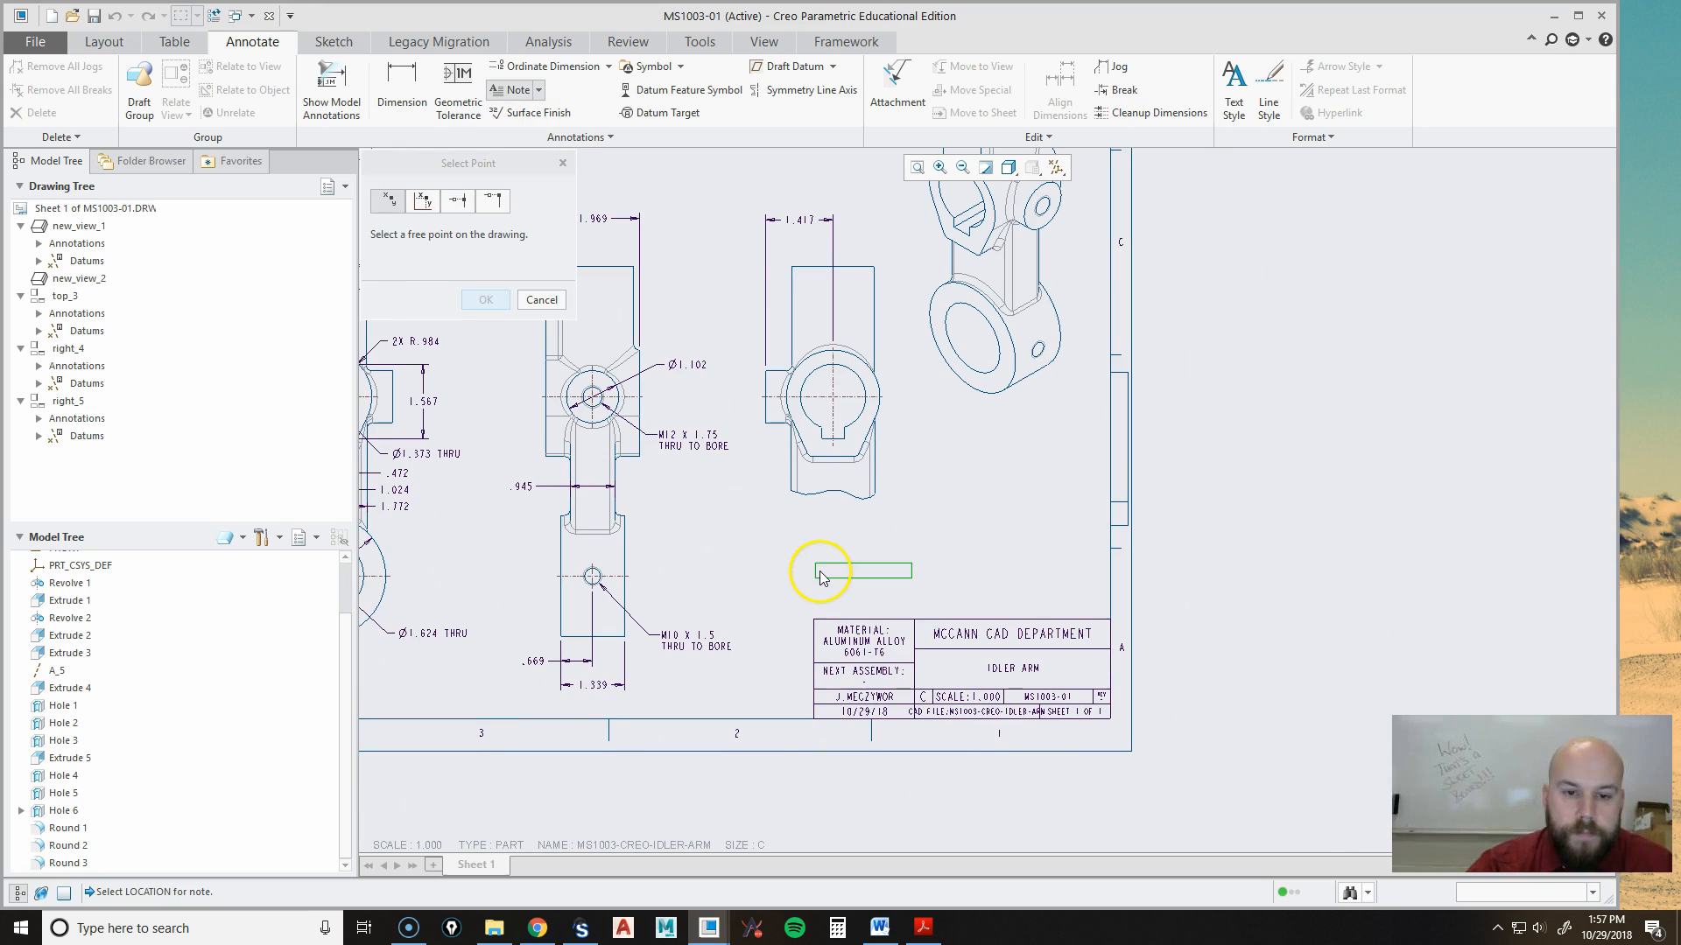
{"action": "left_click", "coordinate": [820, 575]}
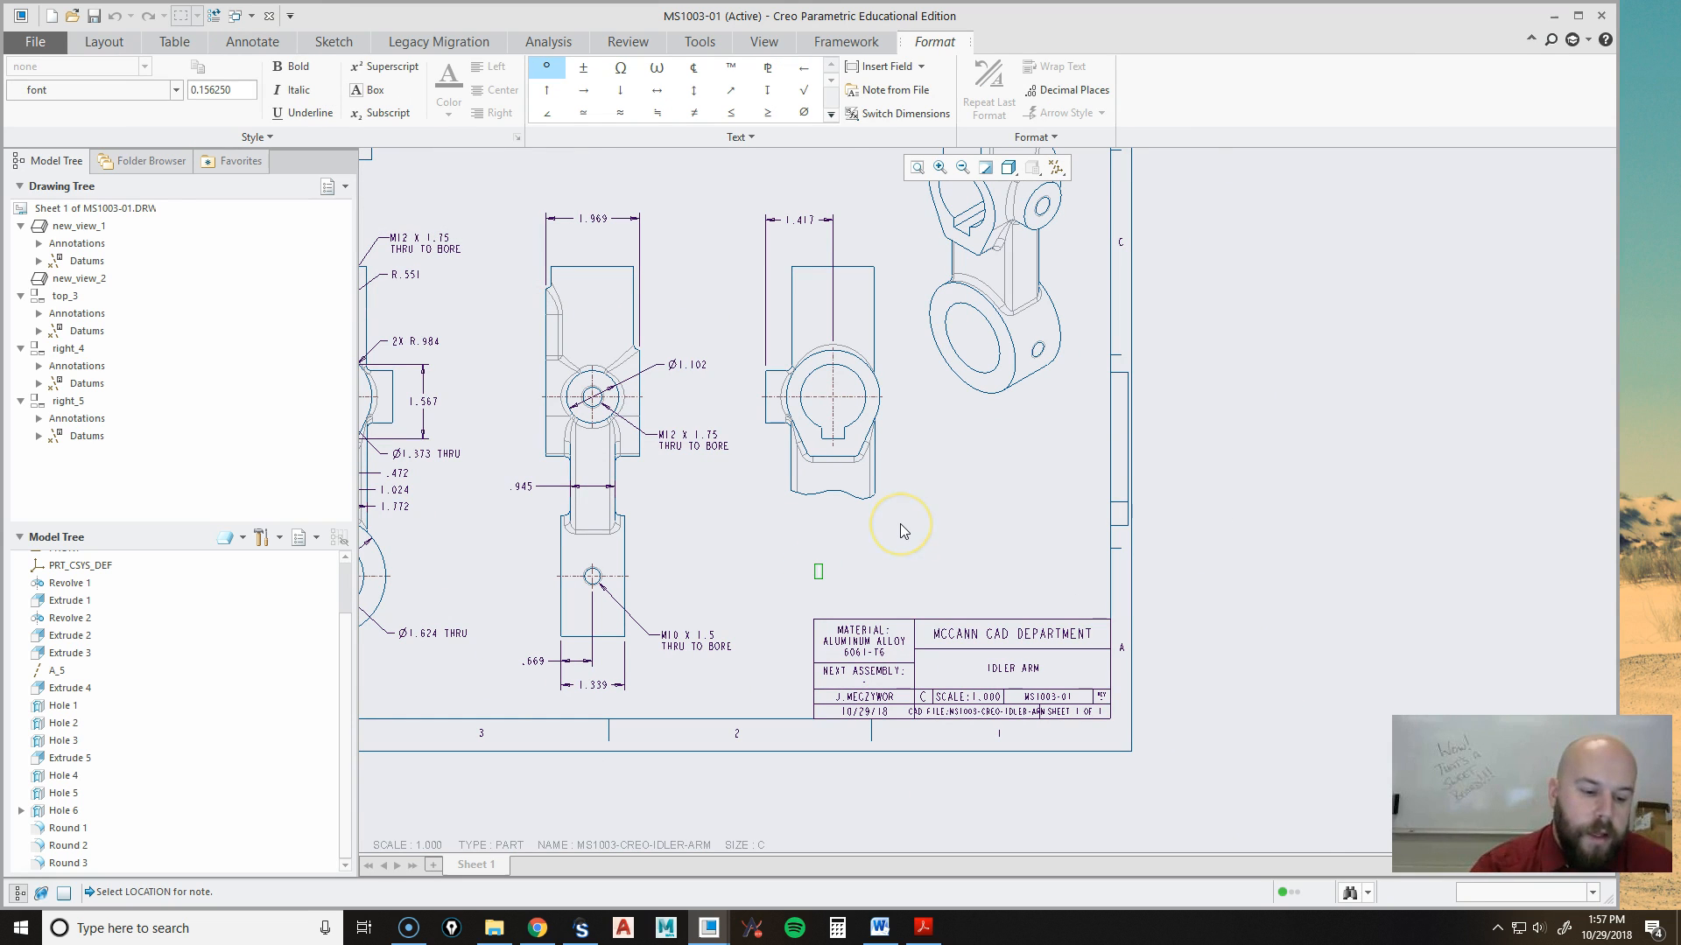
{"action": "type", "text": "NO"}
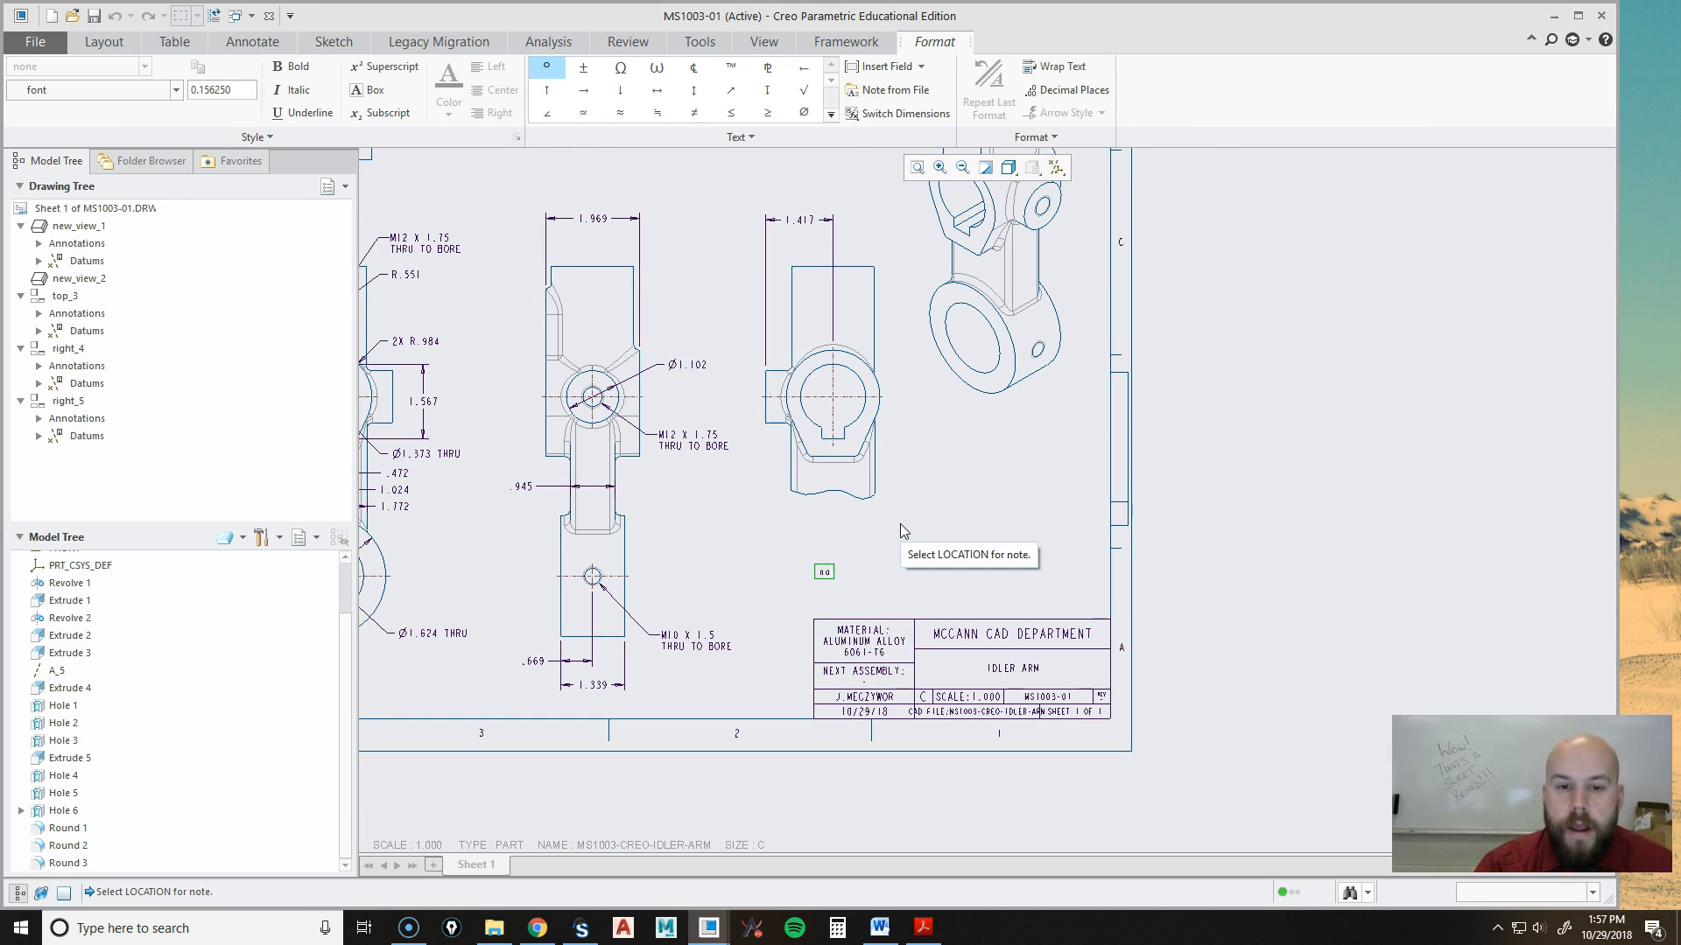
{"action": "type", "text": "TES"}
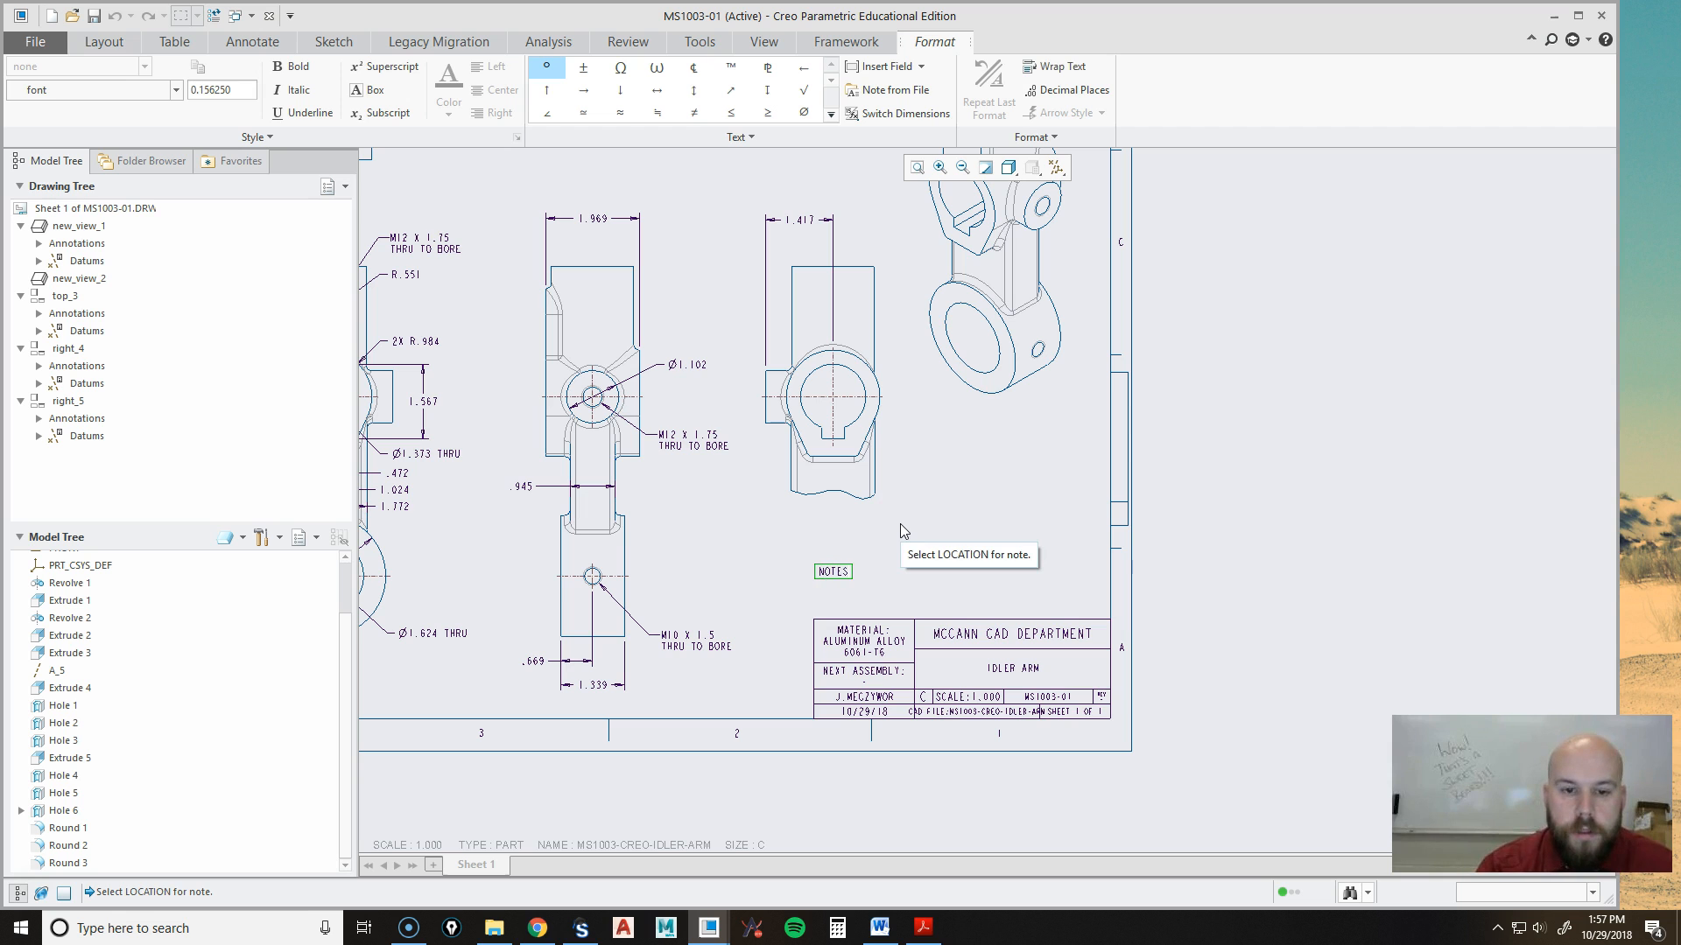
{"action": "scroll", "coordinate": [960, 619], "scroll_direction": "up", "scroll_amount": 3}
{"action": "type", "text": ":"}
{"action": "key", "text": "Return"}
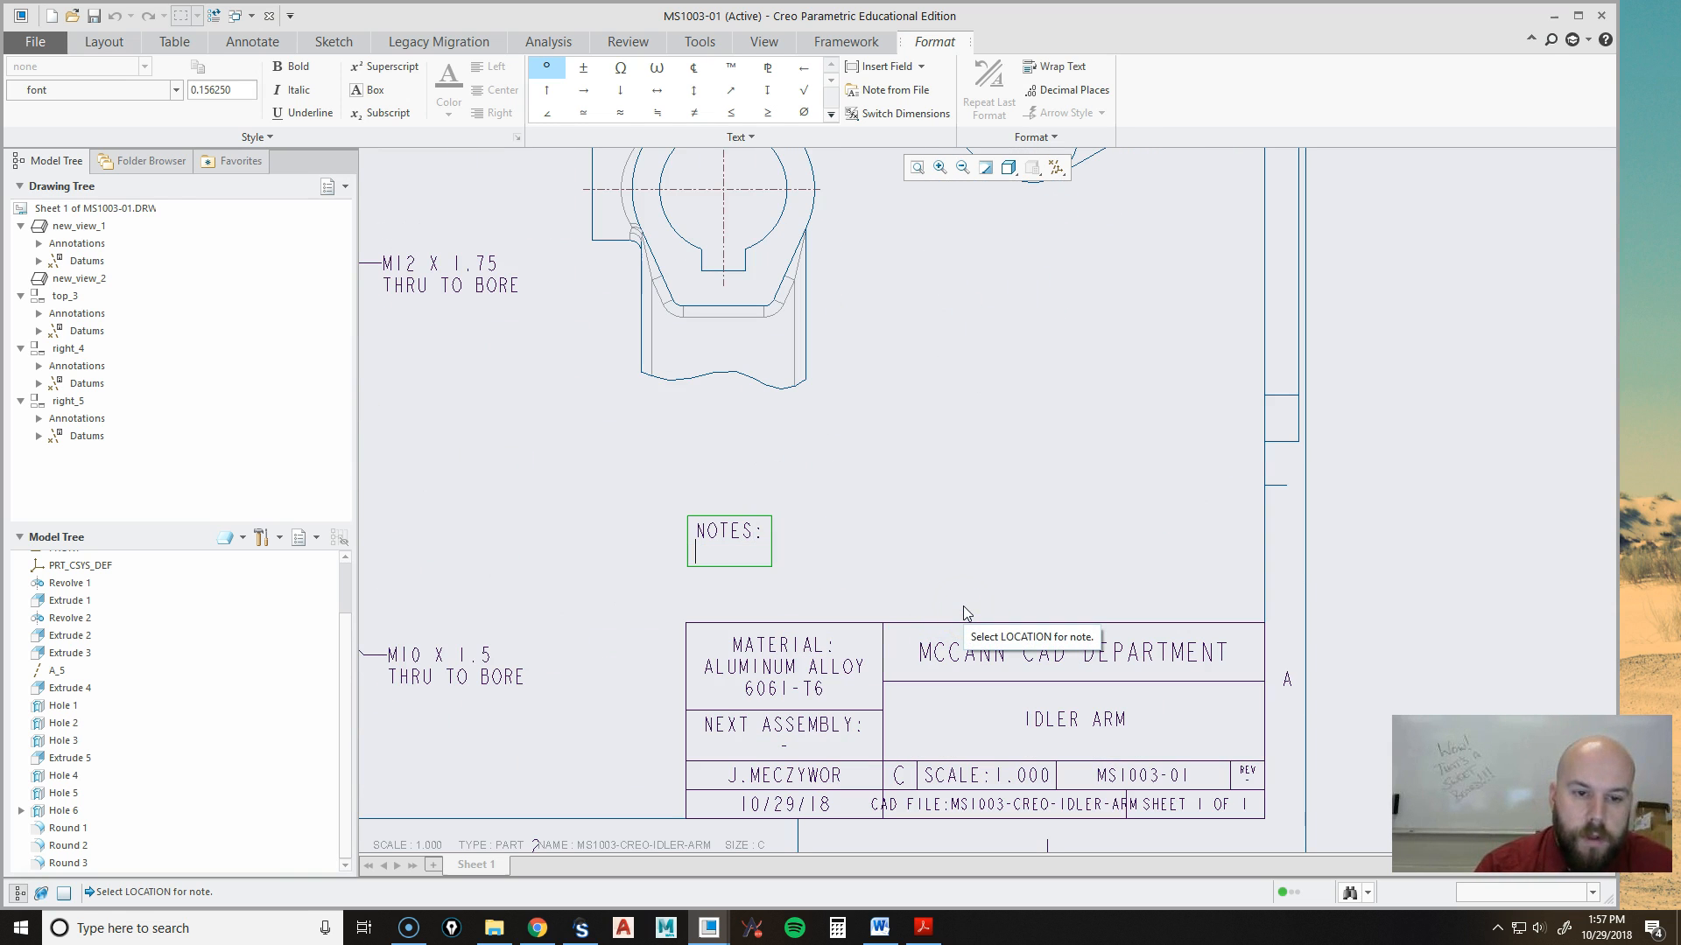
Enter the first general note as 1. REMOVE ALL BURRS AND SHARP EDGES.
{"action": "type", "text": "1. REMOVE ALL BURR"}
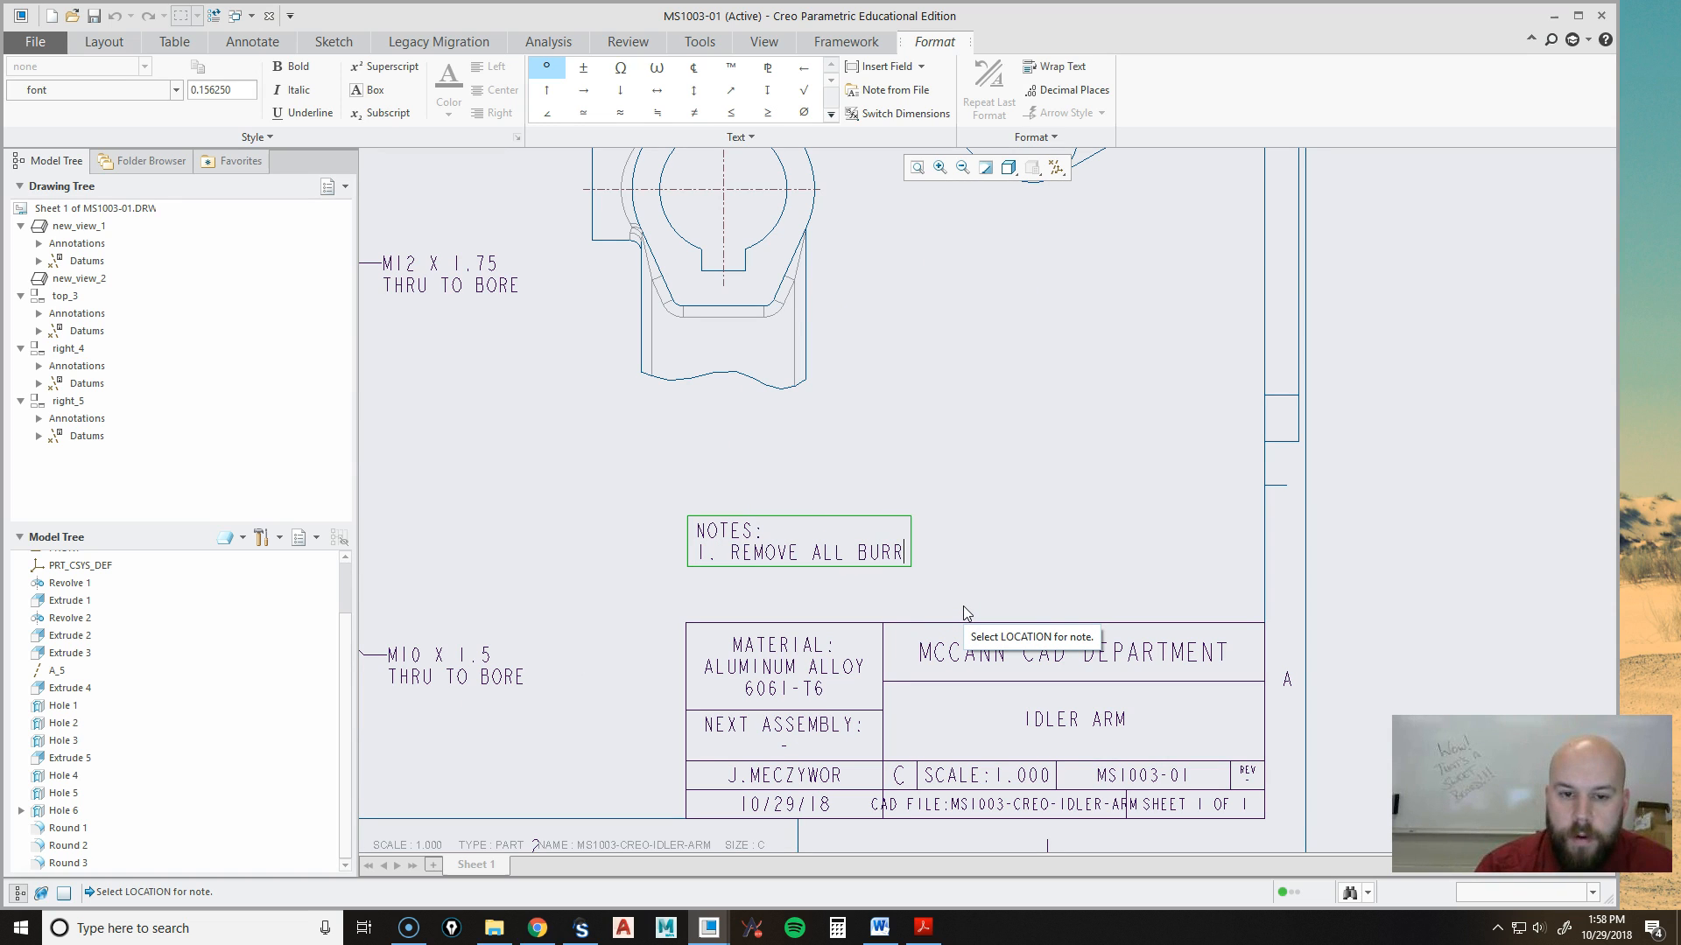
{"action": "type", "text": "S AND SHARP EDGES"}
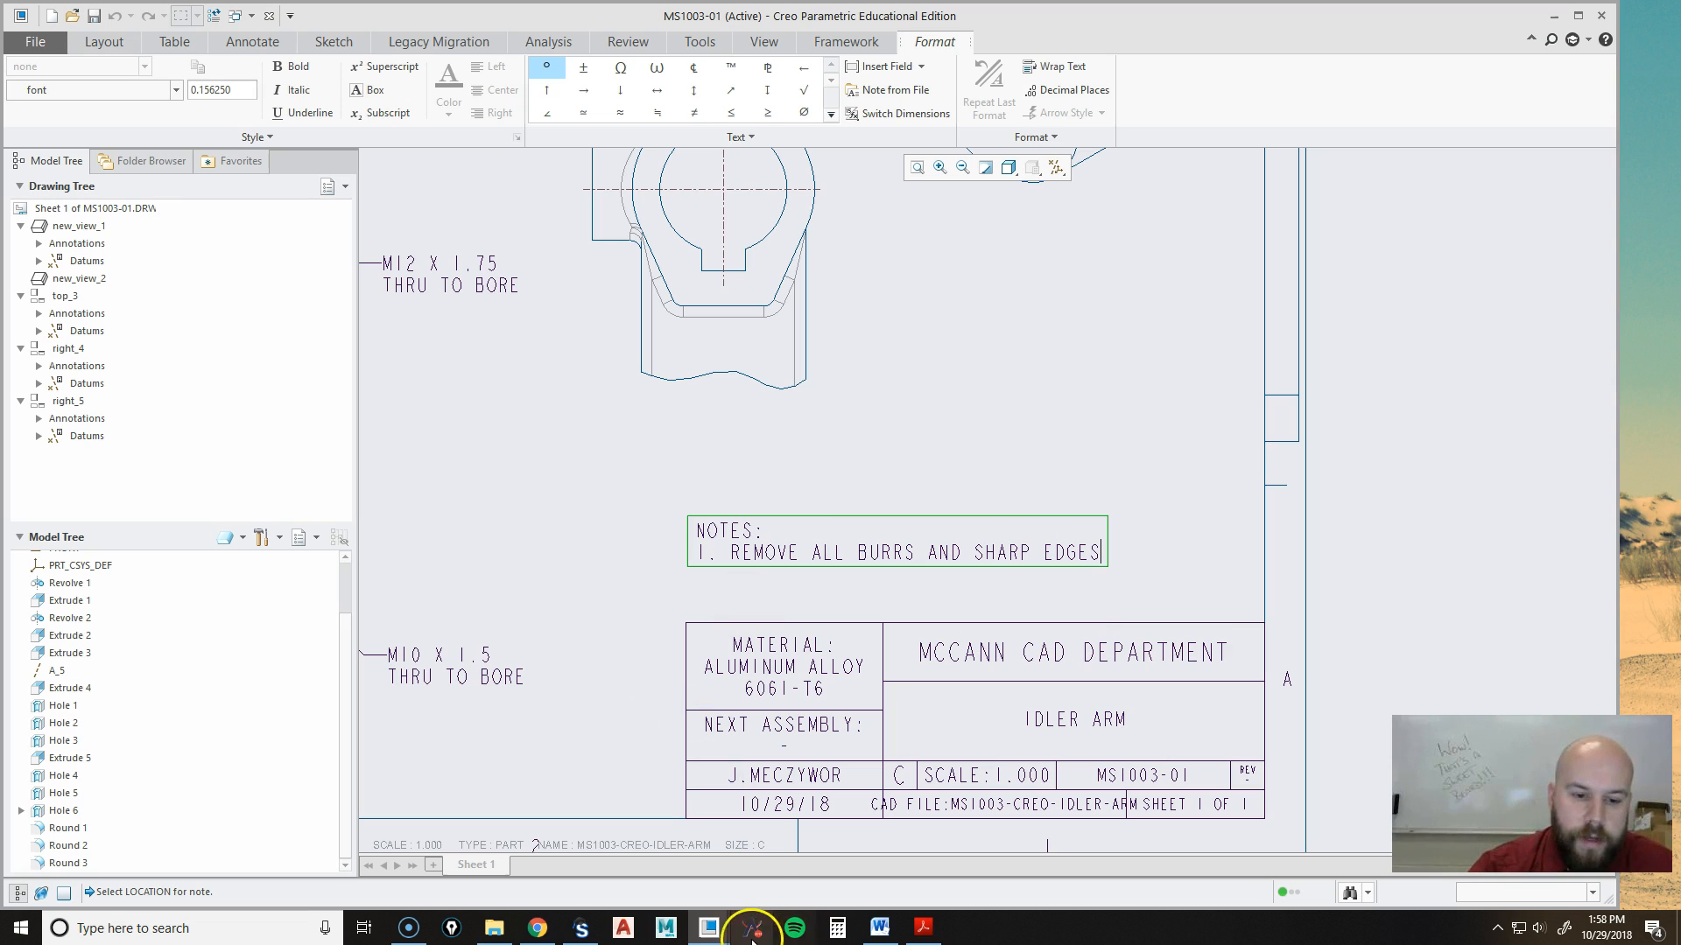
{"action": "left_click", "coordinate": [876, 925]}
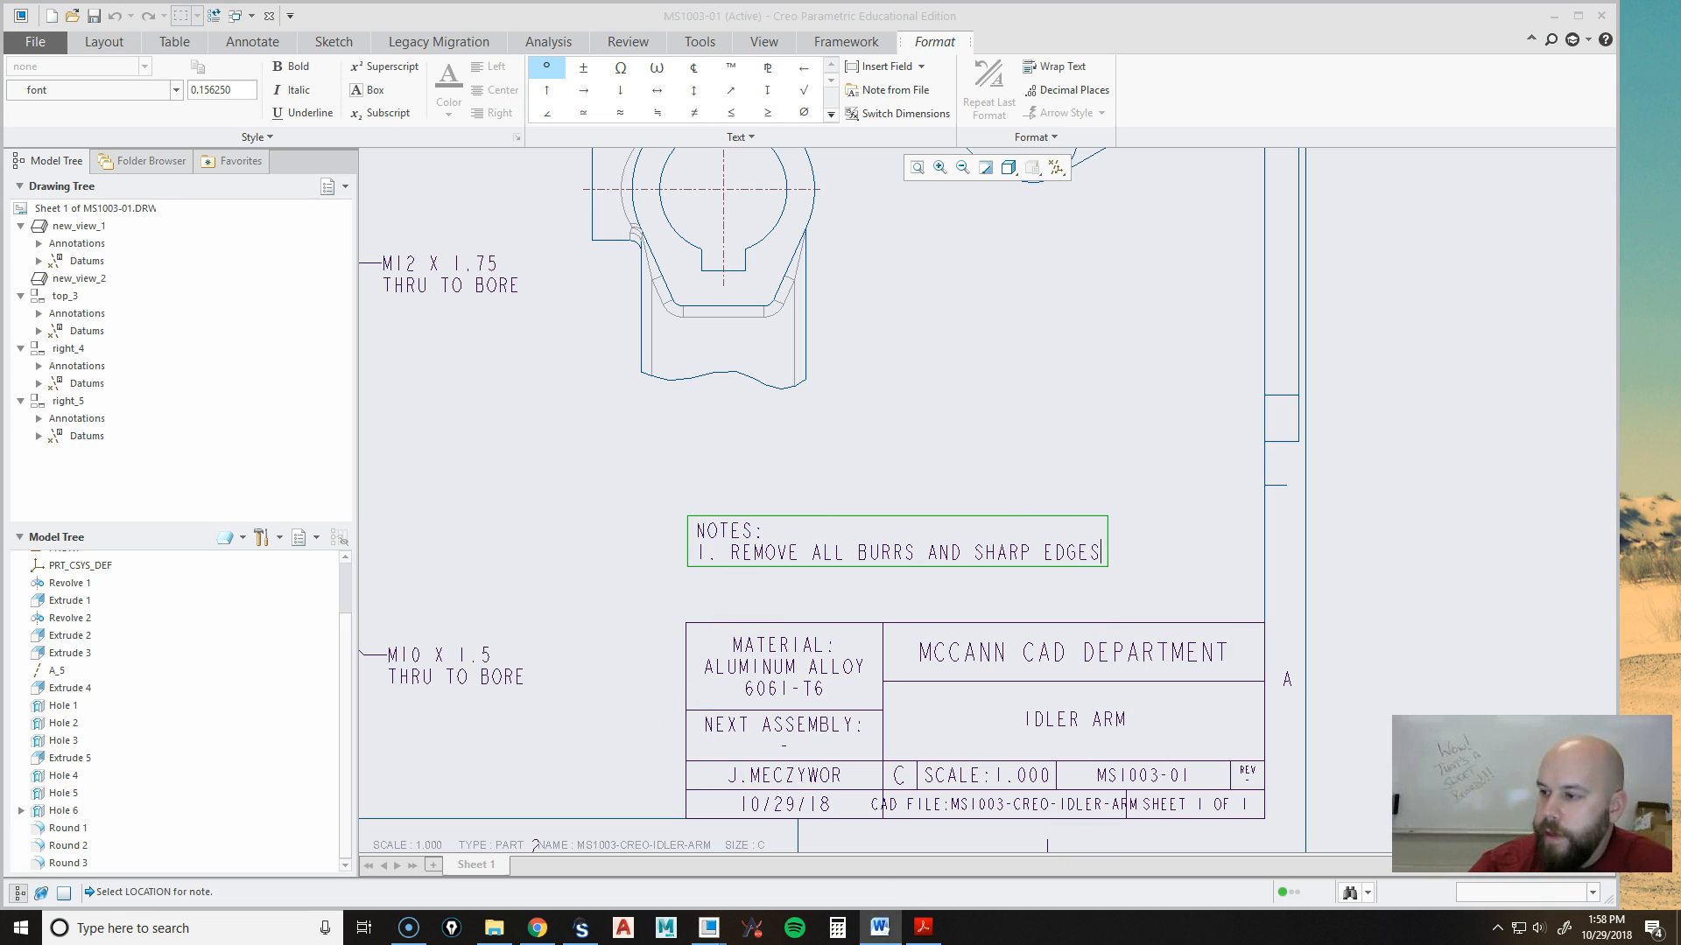
{"action": "left_click", "coordinate": [1099, 555]}
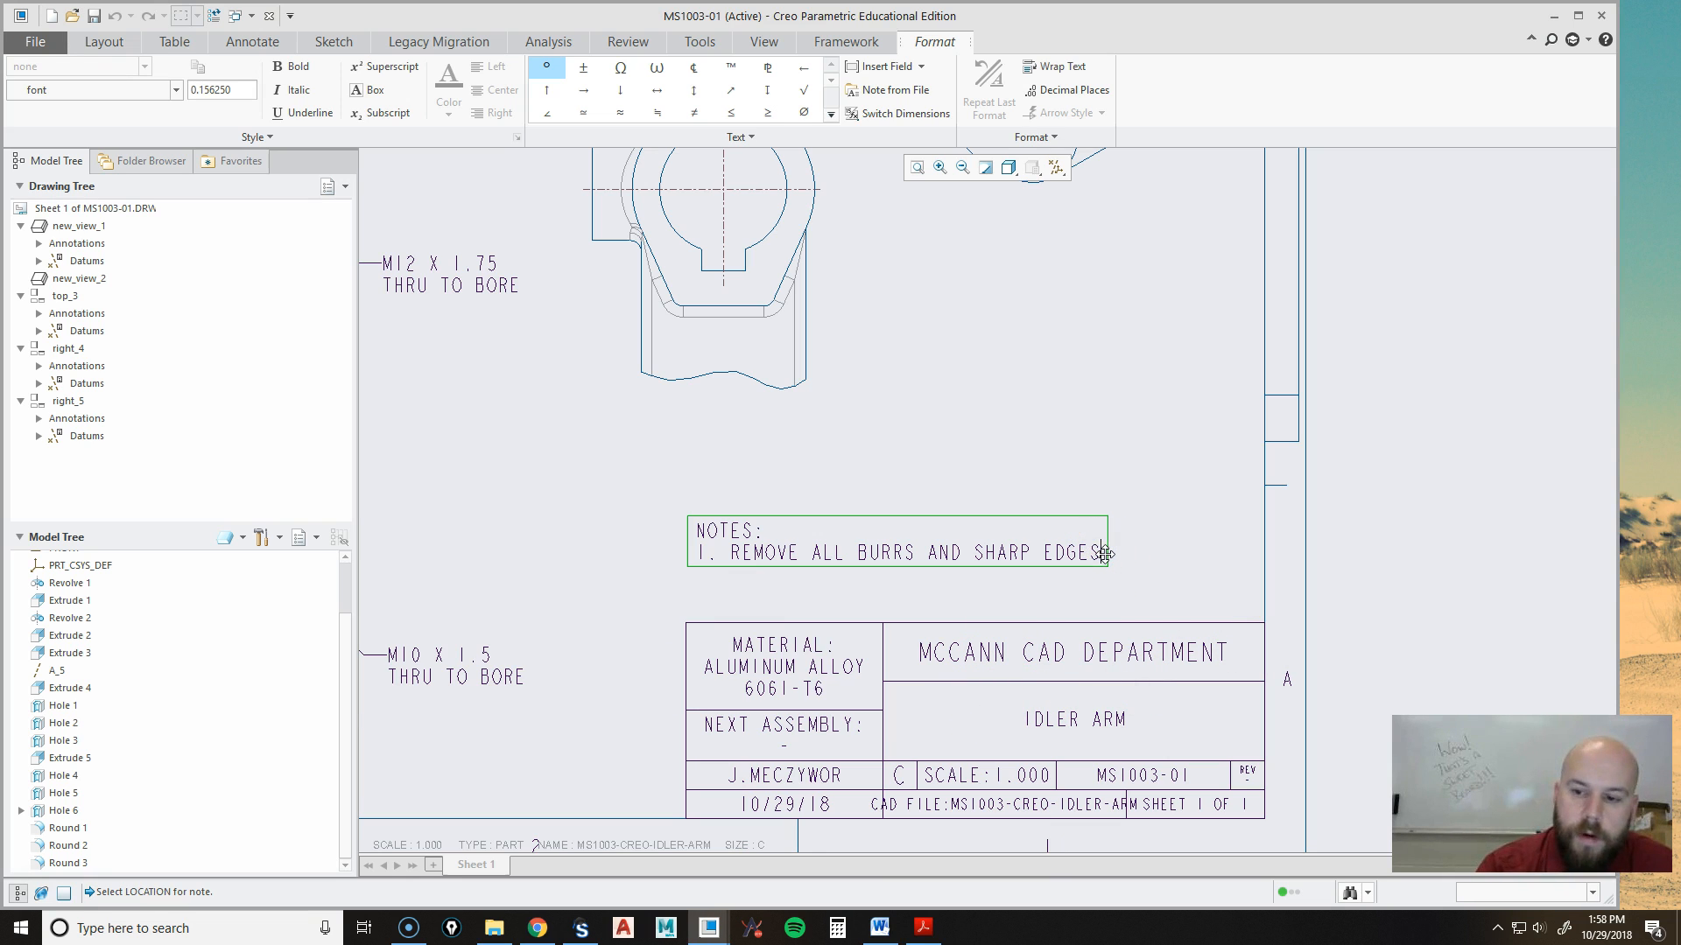
Enter the second general note as 2. UNLESS OTHERWISE SPECIFIED ALL FILLETS AND, breaking the line after AND to fit inside the border.
{"action": "key", "text": "Return"}
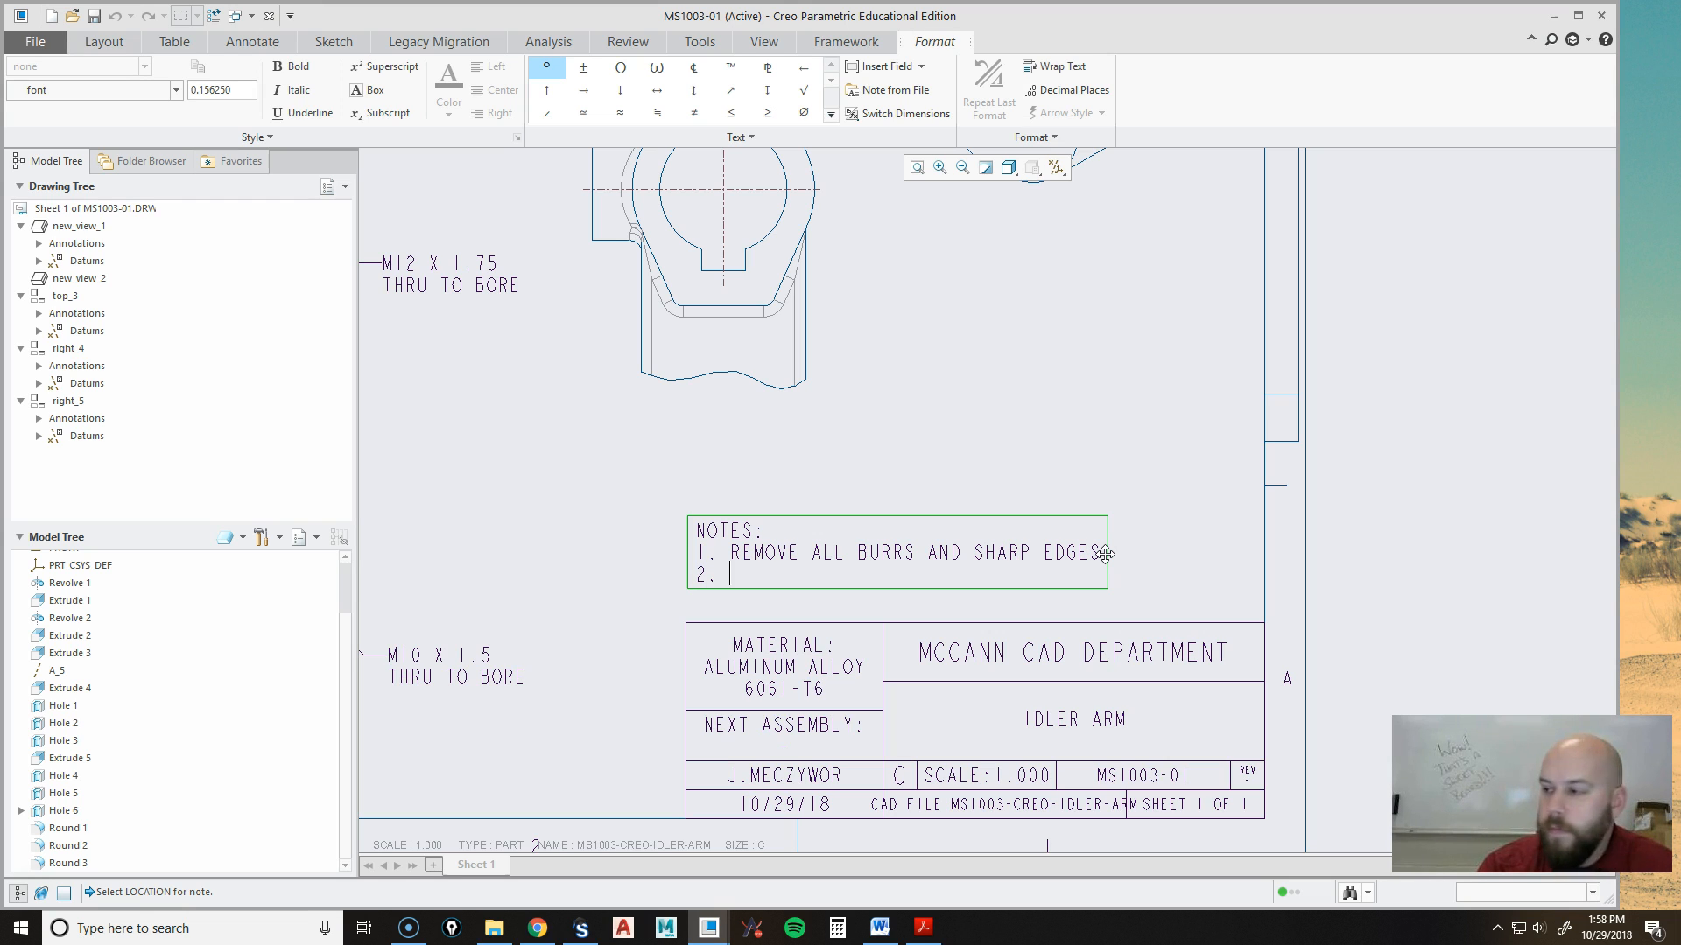
{"action": "type", "text": "2. UNLESS OTHERWISE SPECIFIED"}
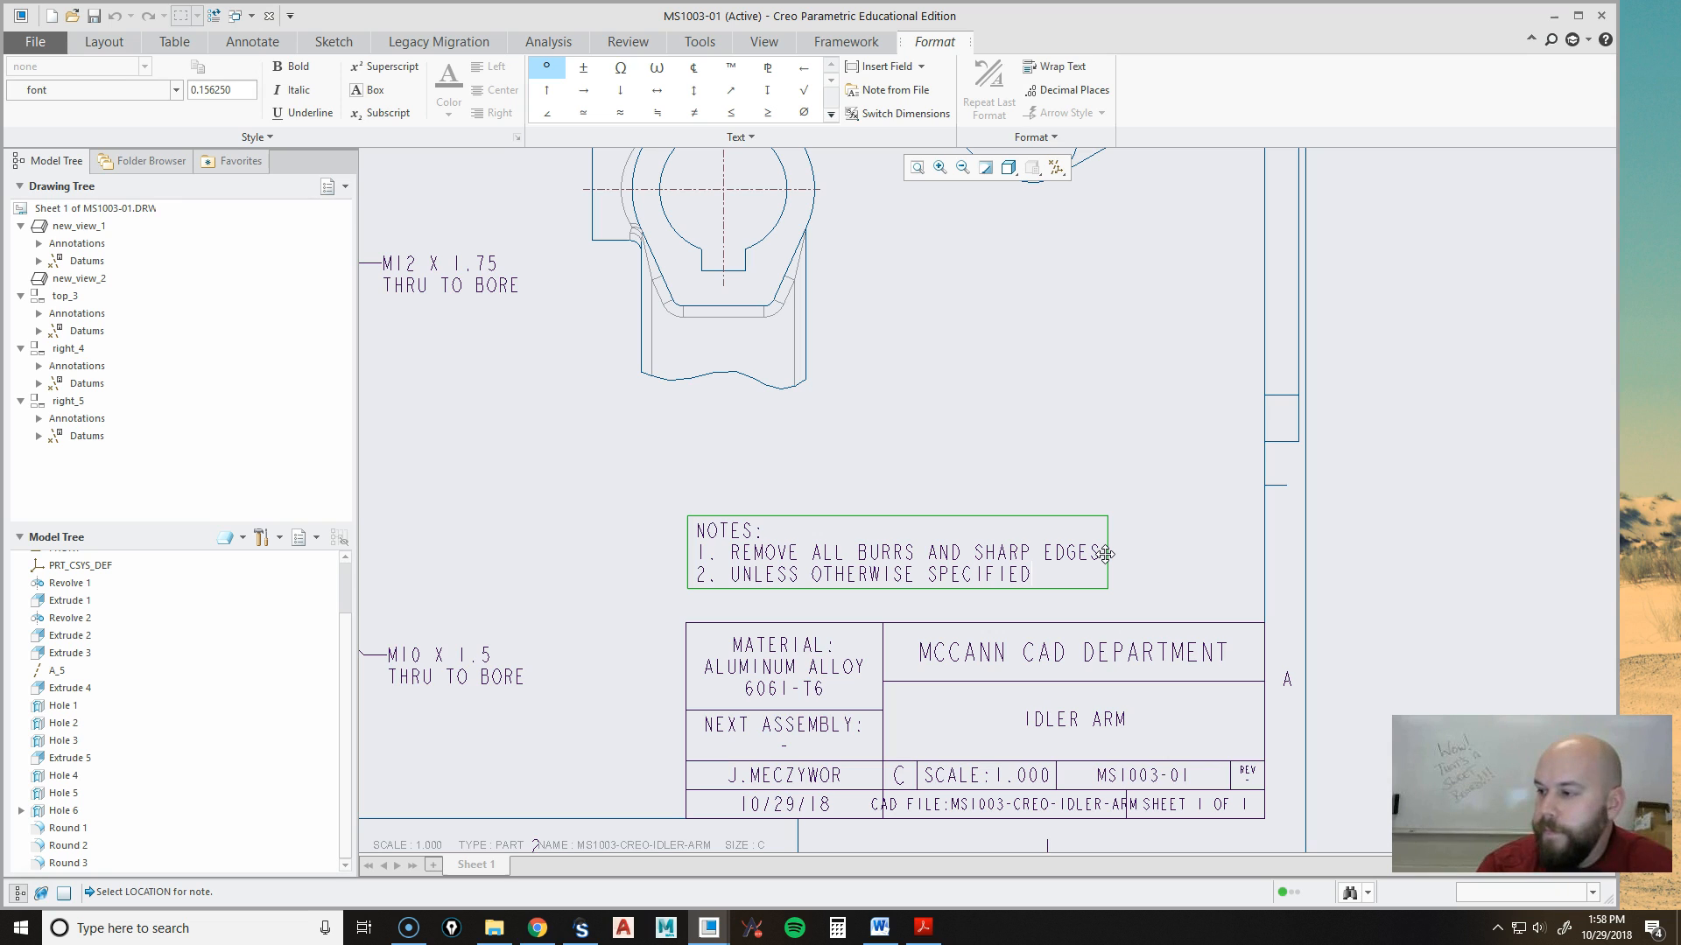
{"action": "type", "text": " ALL FILLE"}
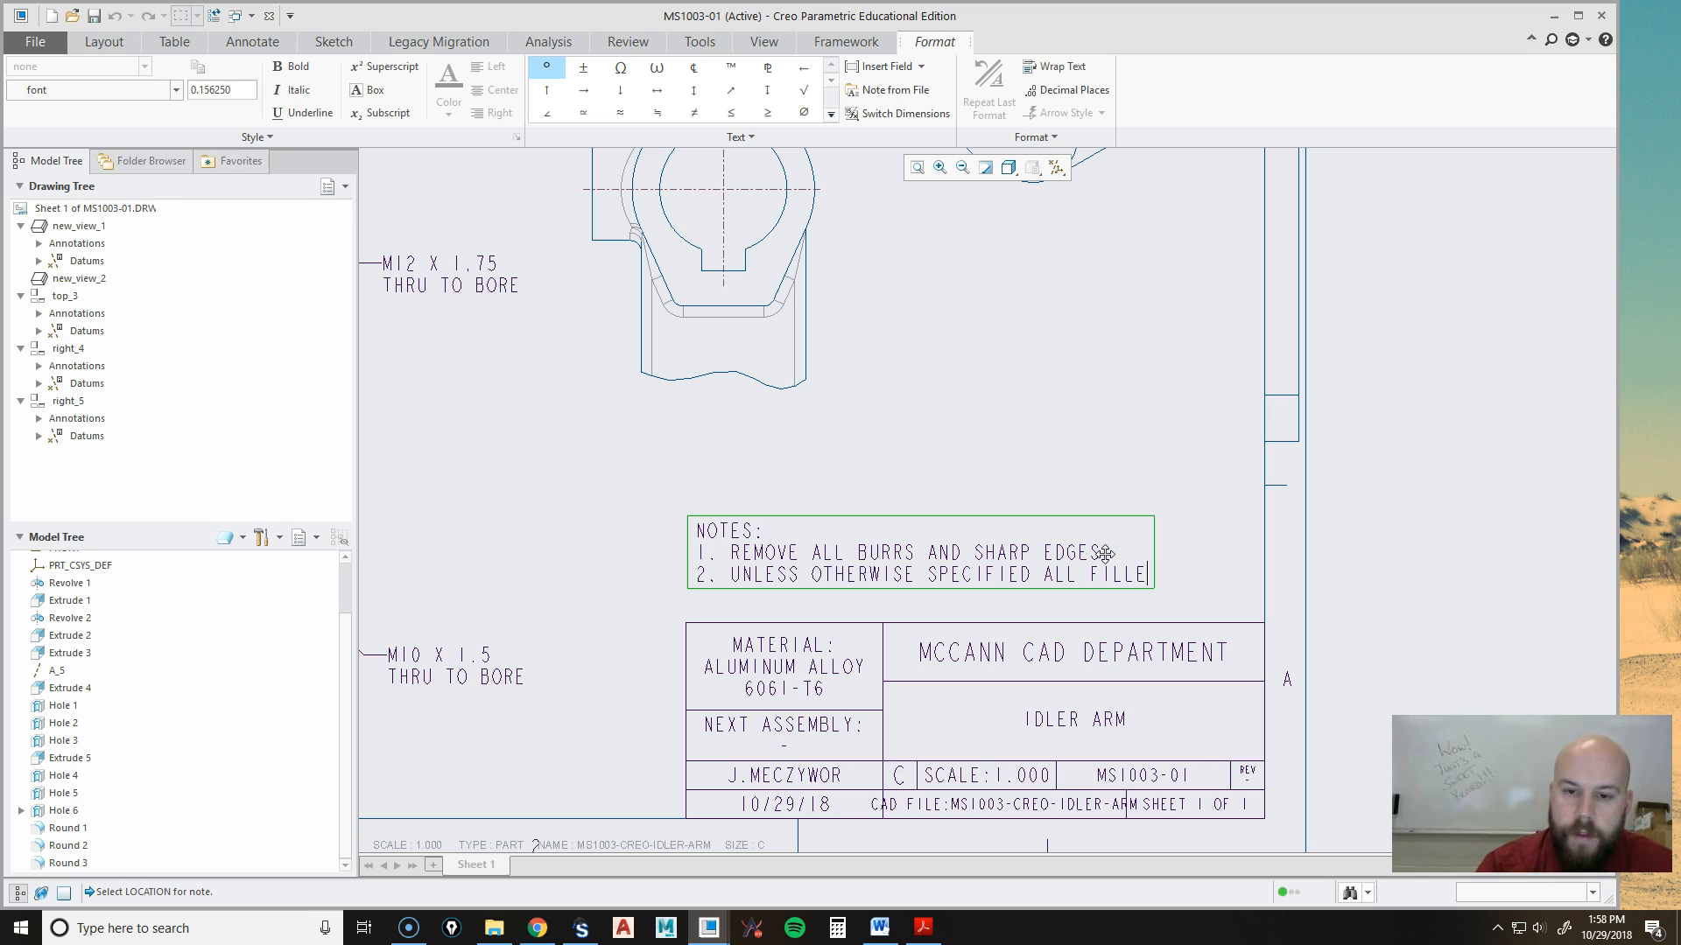
{"action": "type", "text": "TS AND ROUNDS"}
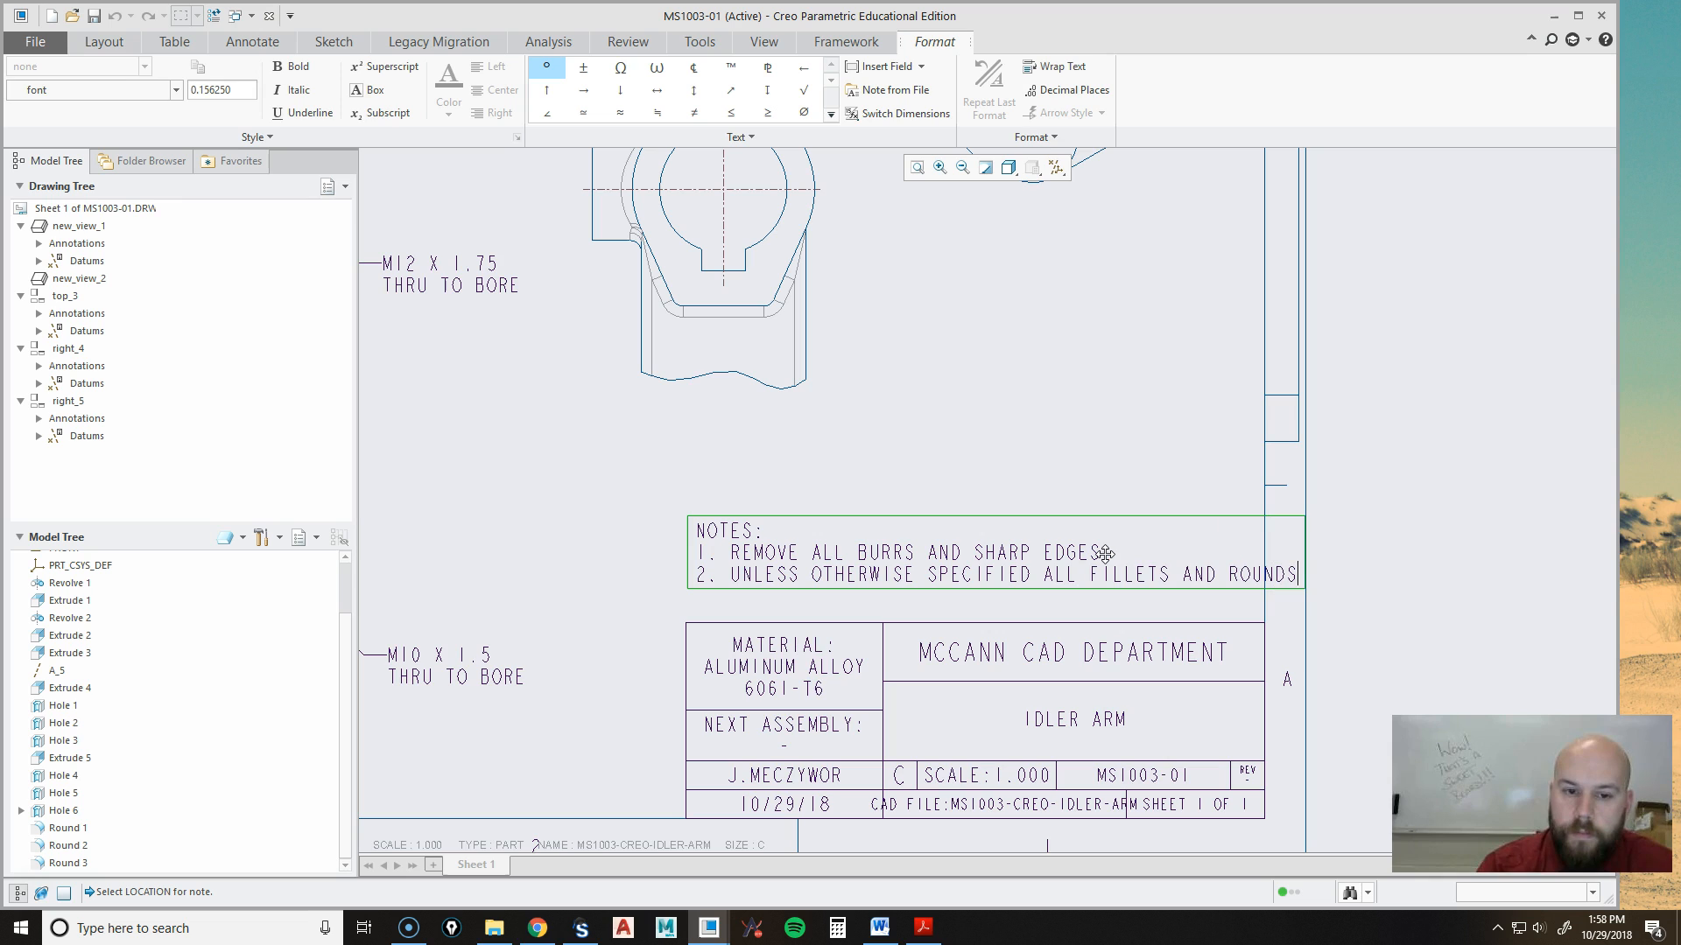
{"action": "key", "text": "BackSpace"}
{"action": "key", "text": "BackSpace"}
{"action": "key", "text": "BackSpace"}
{"action": "key", "text": "BackSpace"}
{"action": "key", "text": "BackSpace"}
{"action": "key", "text": "BackSpace"}
{"action": "key", "text": "BackSpace"}
{"action": "key", "text": "Return"}
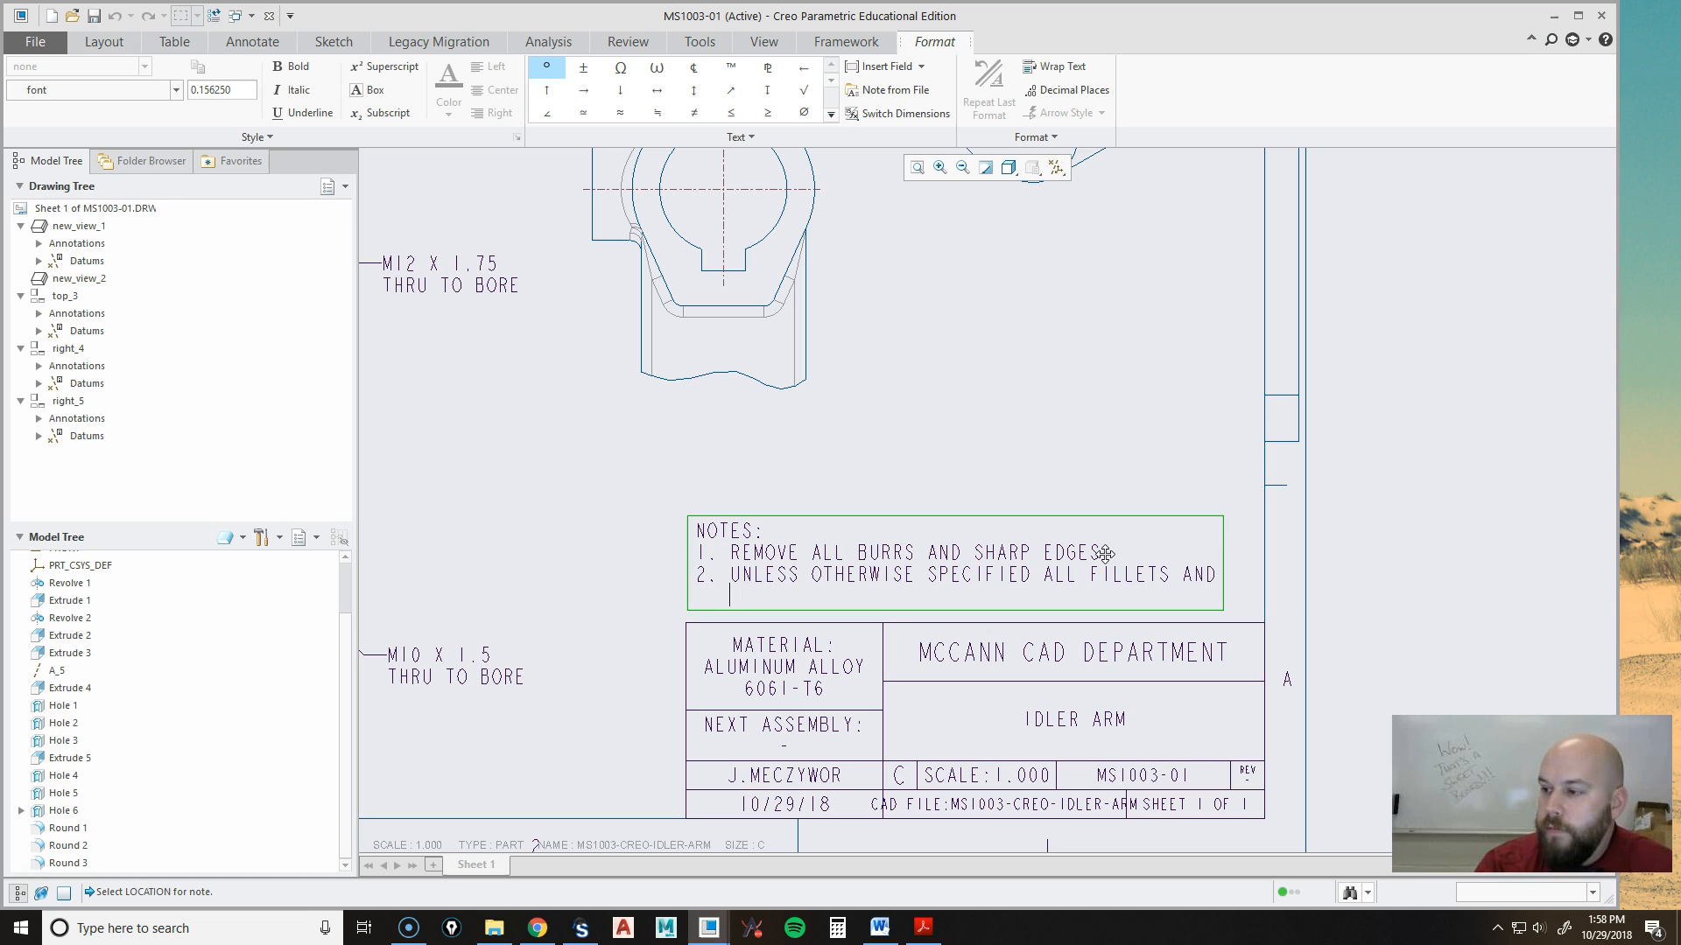
Continue the second general note with AND ROUNDS ARE .12 on its indented line and finish the note.
{"action": "type", "text": "ROUNDS ARE .12"}
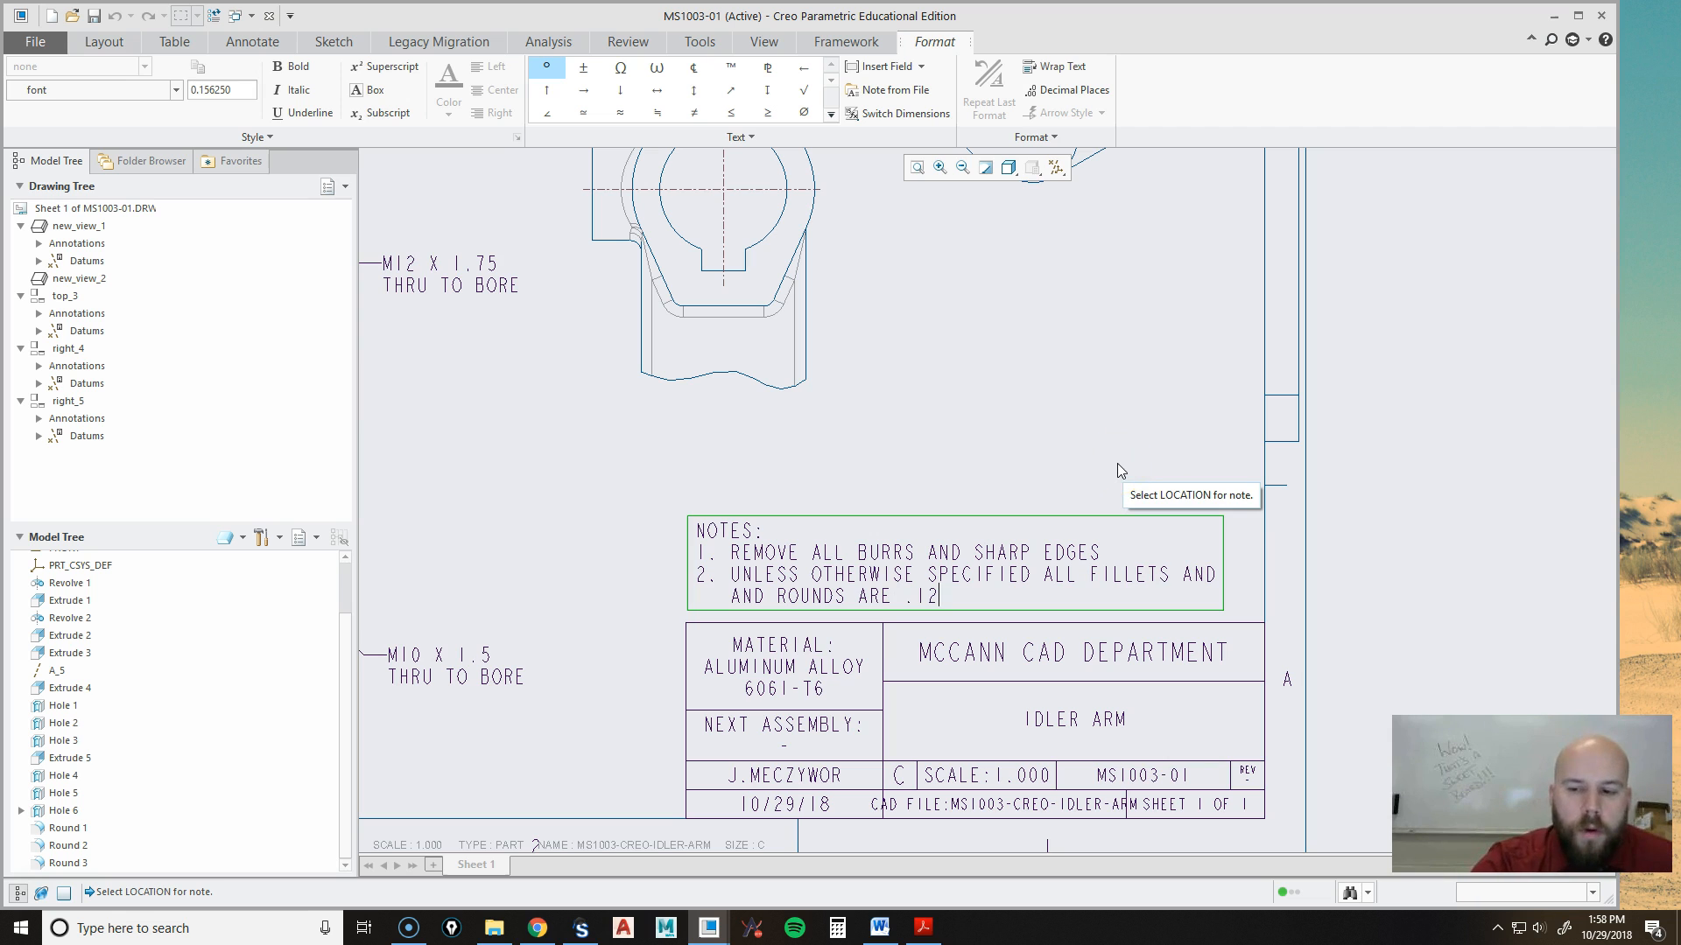
{"action": "left_click", "coordinate": [1081, 450]}
{"action": "left_click", "coordinate": [1081, 450]}
{"action": "left_click", "coordinate": [1081, 449]}
Review the general notes, the dimension layout of each view and the complete sheet.
{"action": "middle_click_drag", "start_coordinate": [1152, 484], "coordinate": [1209, 350]}
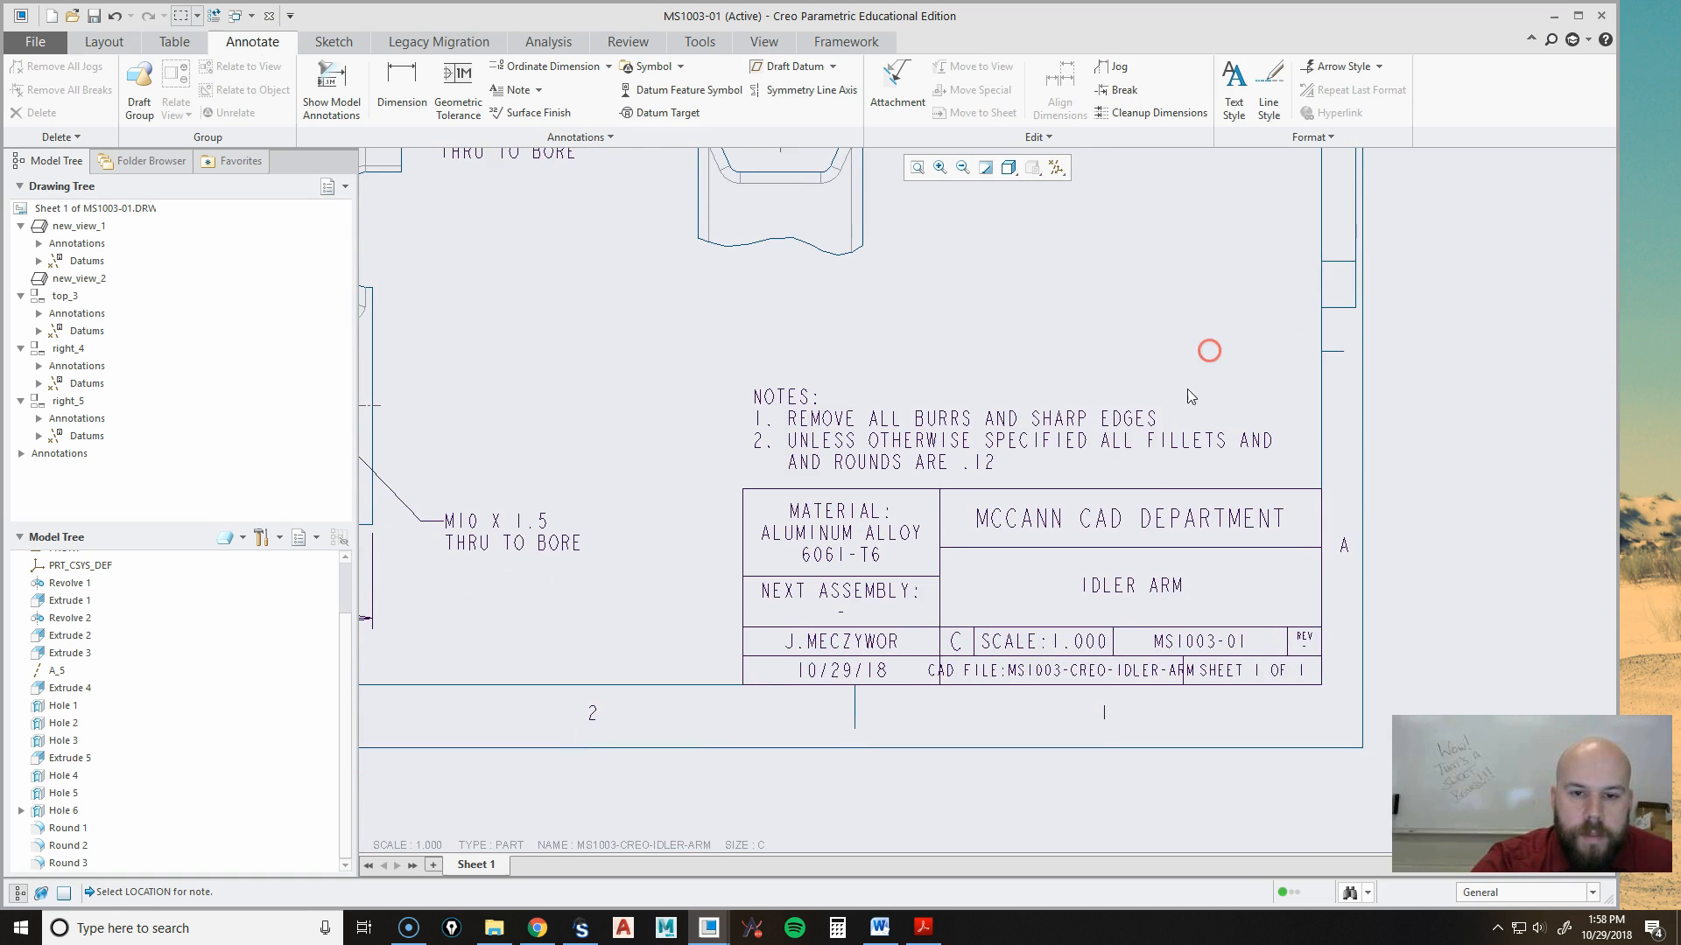
{"action": "scroll", "coordinate": [1108, 658], "scroll_direction": "up", "scroll_amount": 2}
{"action": "middle_click_drag", "start_coordinate": [1331, 417], "coordinate": [1278, 432]}
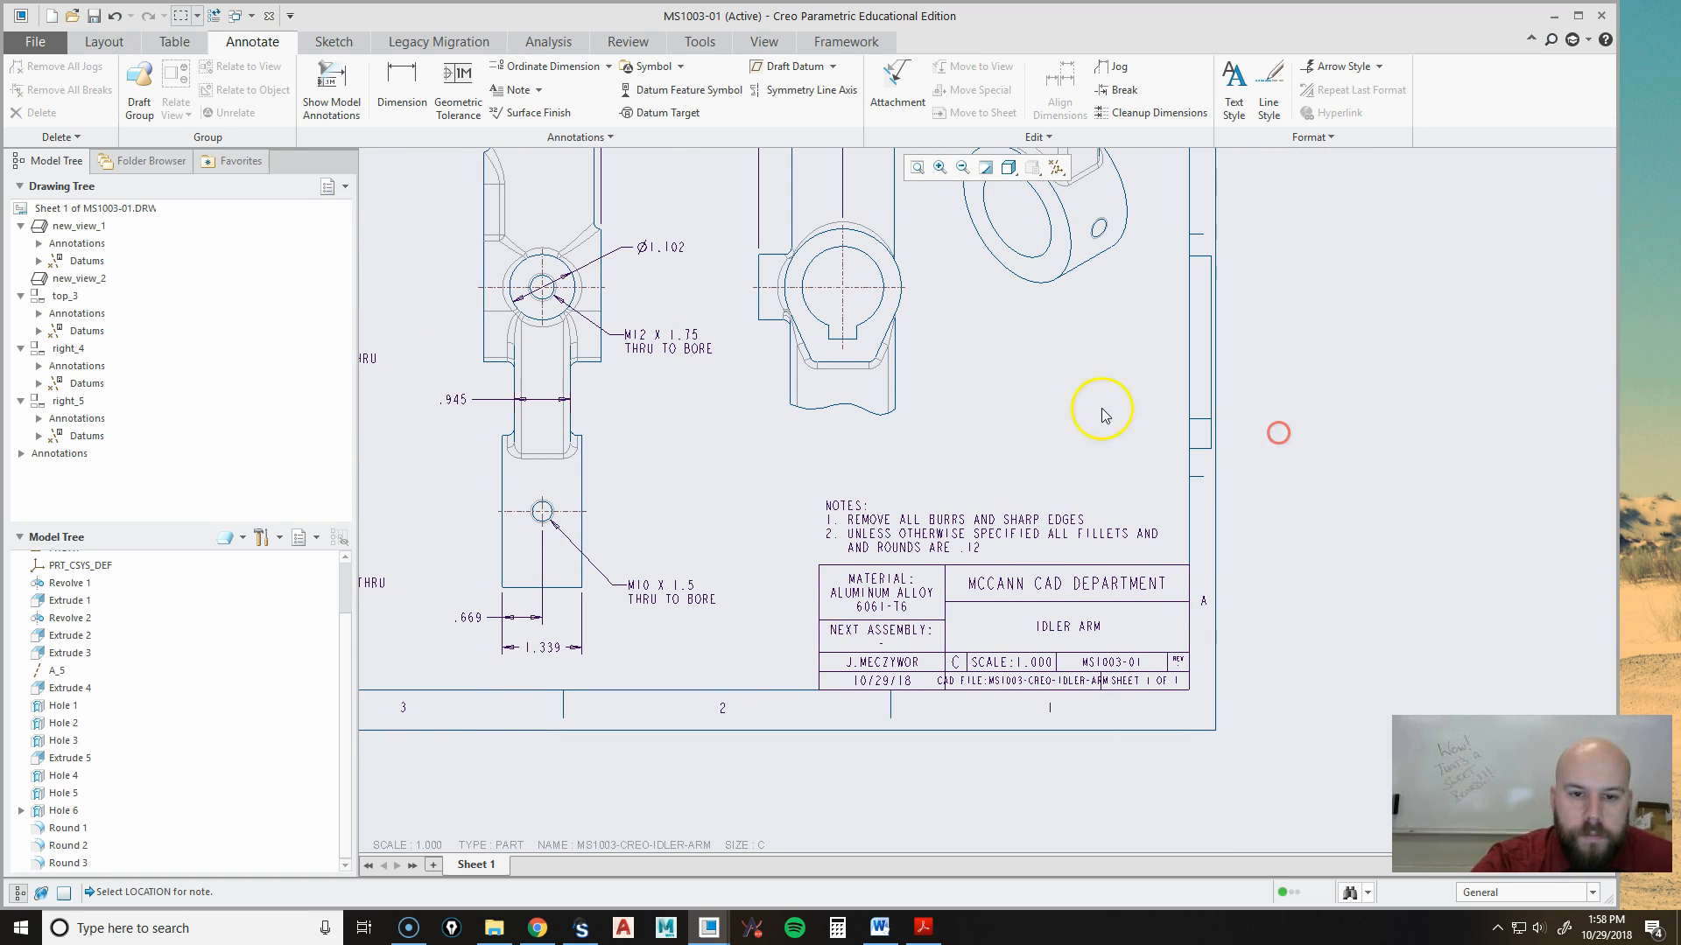
{"action": "middle_click_drag", "start_coordinate": [1050, 344], "coordinate": [1140, 450]}
{"action": "scroll", "coordinate": [1207, 514], "scroll_direction": "up", "scroll_amount": 2}
{"action": "mouse_move", "coordinate": [1208, 520]}
{"action": "middle_mouse_down"}
{"action": "mouse_move", "coordinate": [1156, 633]}
{"action": "mouse_move", "coordinate": [1061, 472]}
{"action": "middle_mouse_up"}
{"action": "left_click", "coordinate": [917, 168]}
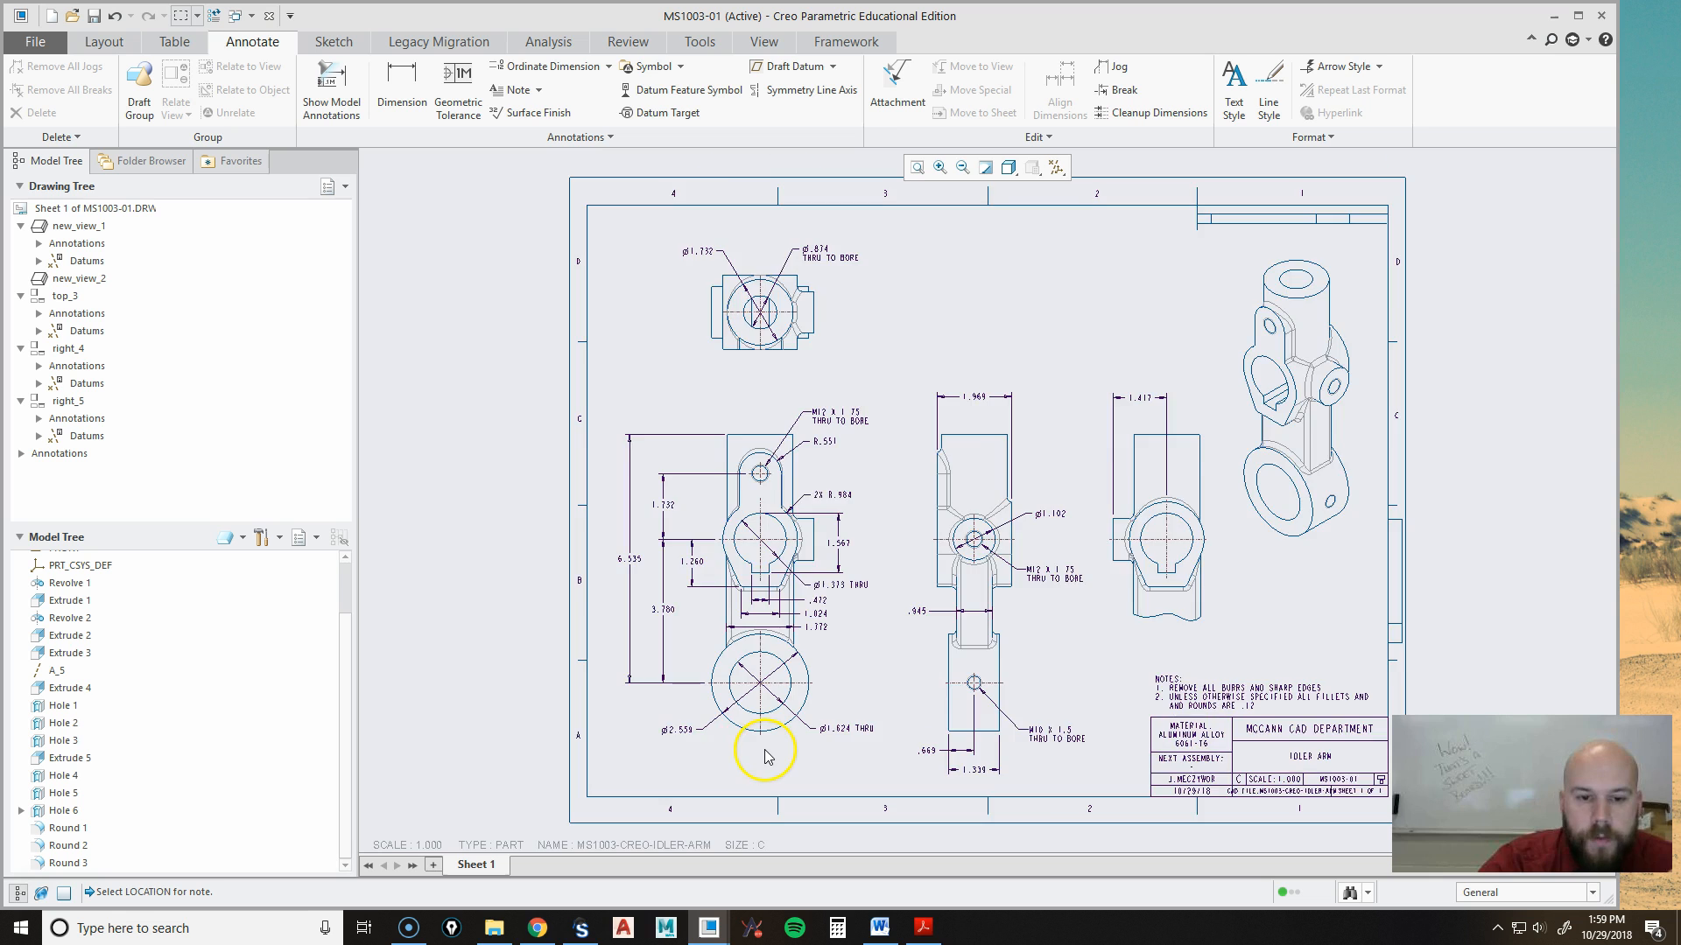
{"action": "scroll", "coordinate": [762, 746], "scroll_direction": "down", "scroll_amount": 2}
{"action": "scroll", "coordinate": [806, 758], "scroll_direction": "down", "scroll_amount": 1}
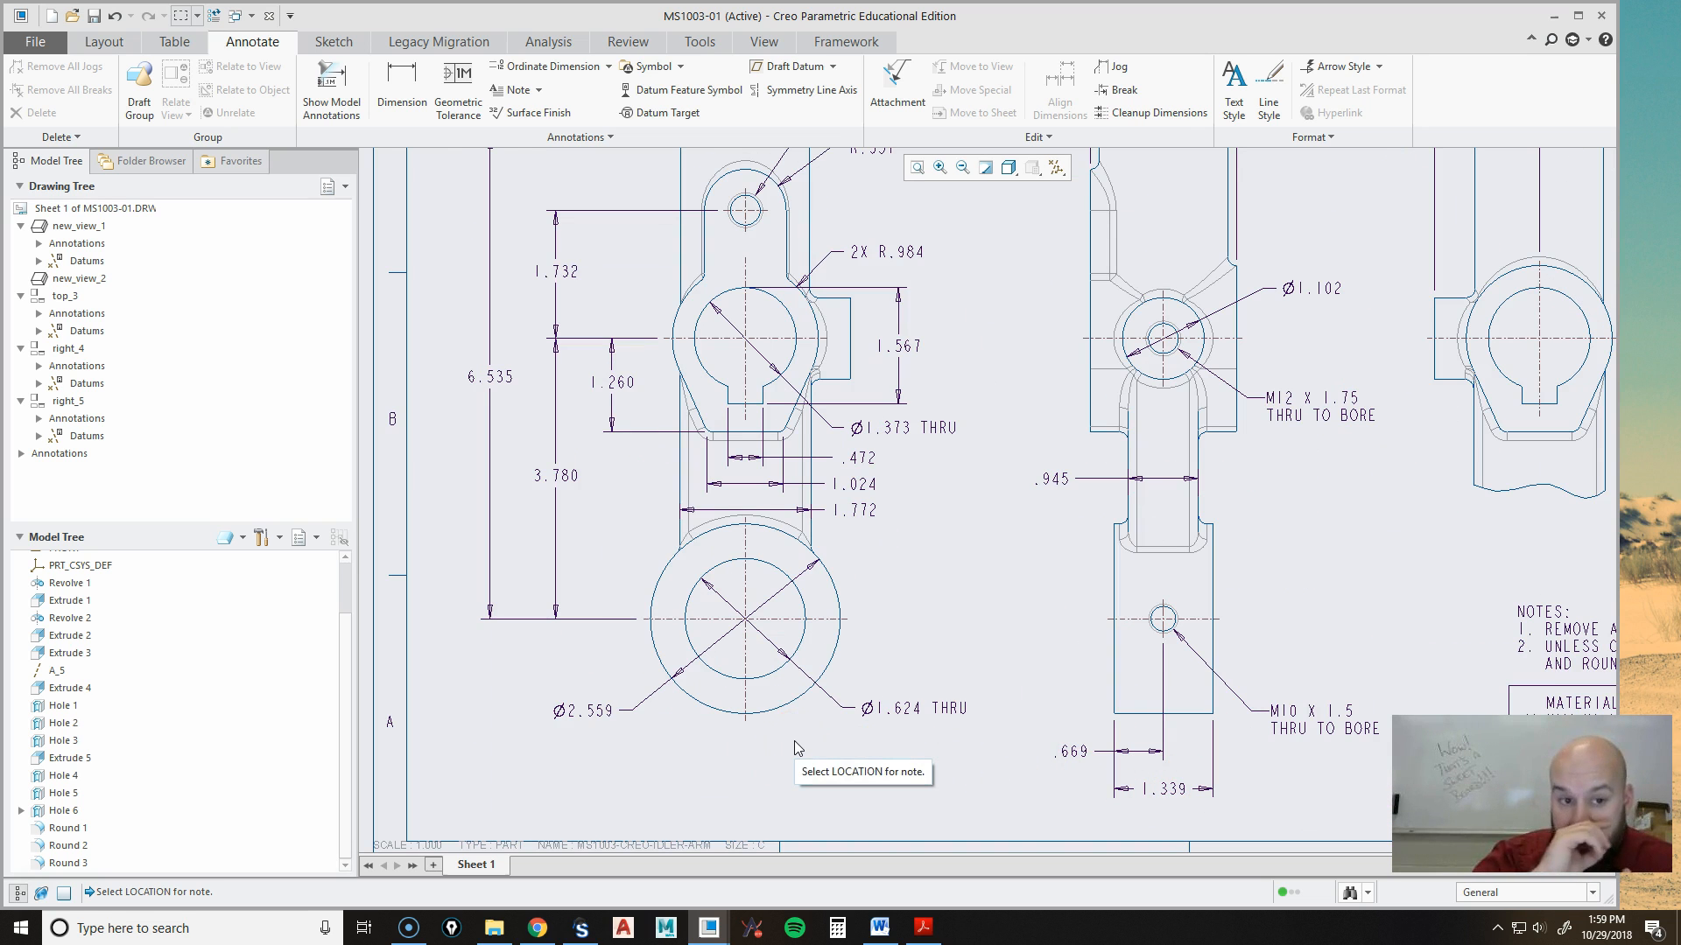
{"action": "scroll", "coordinate": [799, 721], "scroll_direction": "up", "scroll_amount": 3}
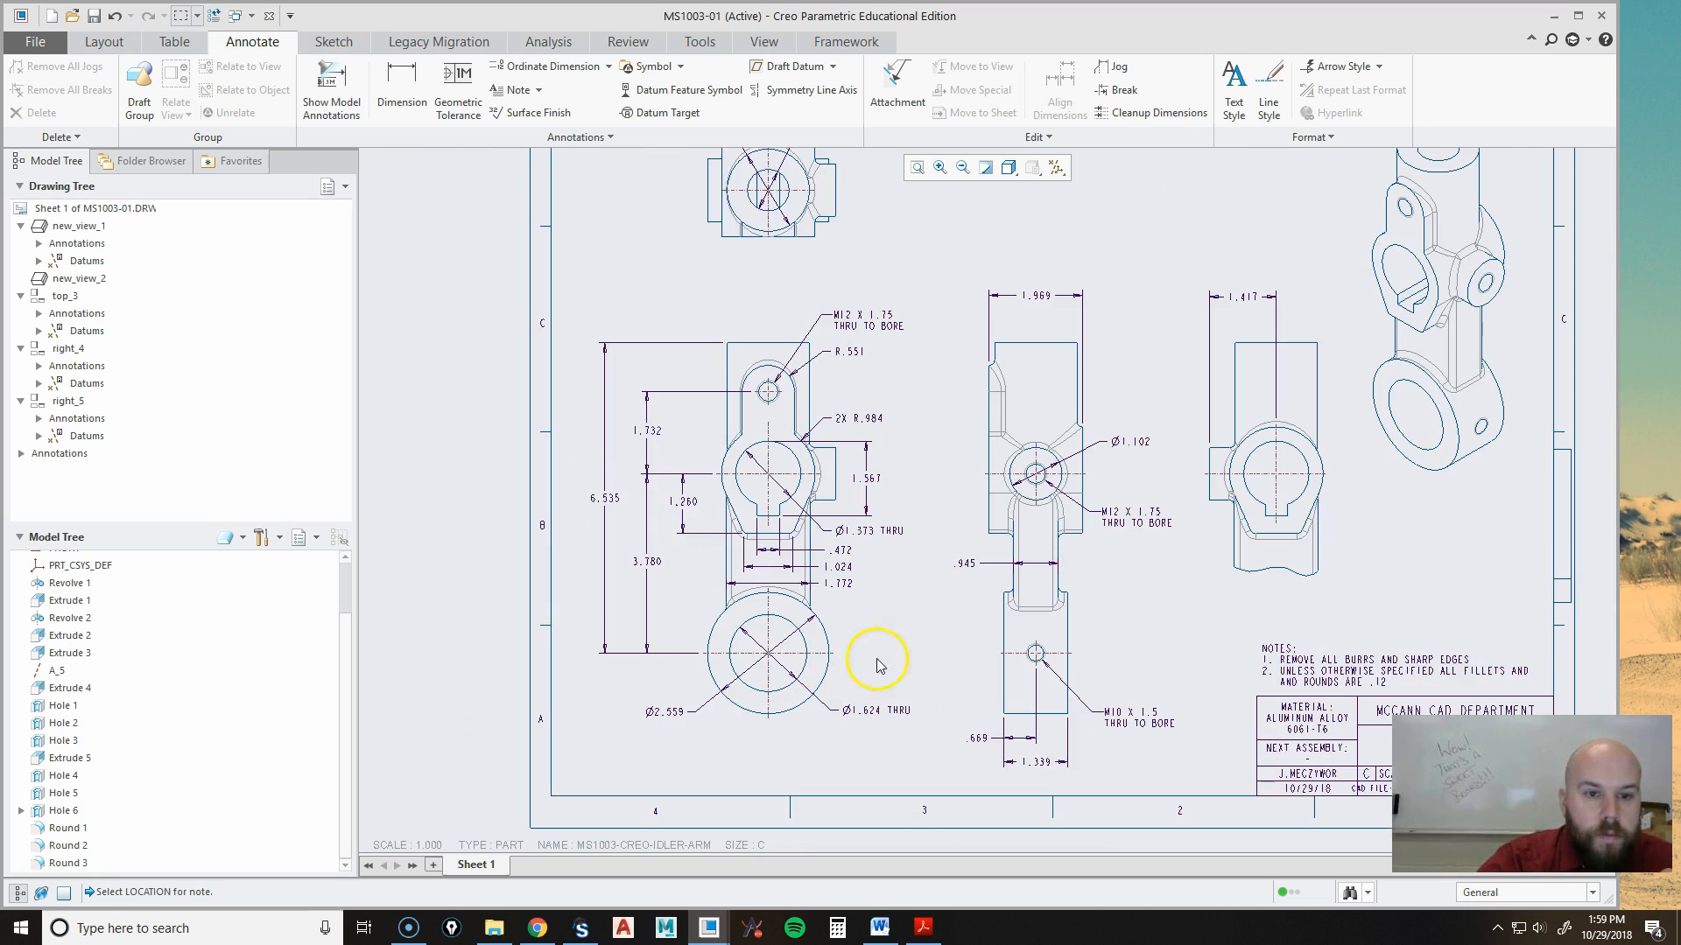
{"action": "scroll", "coordinate": [874, 657], "scroll_direction": "down", "scroll_amount": 2}
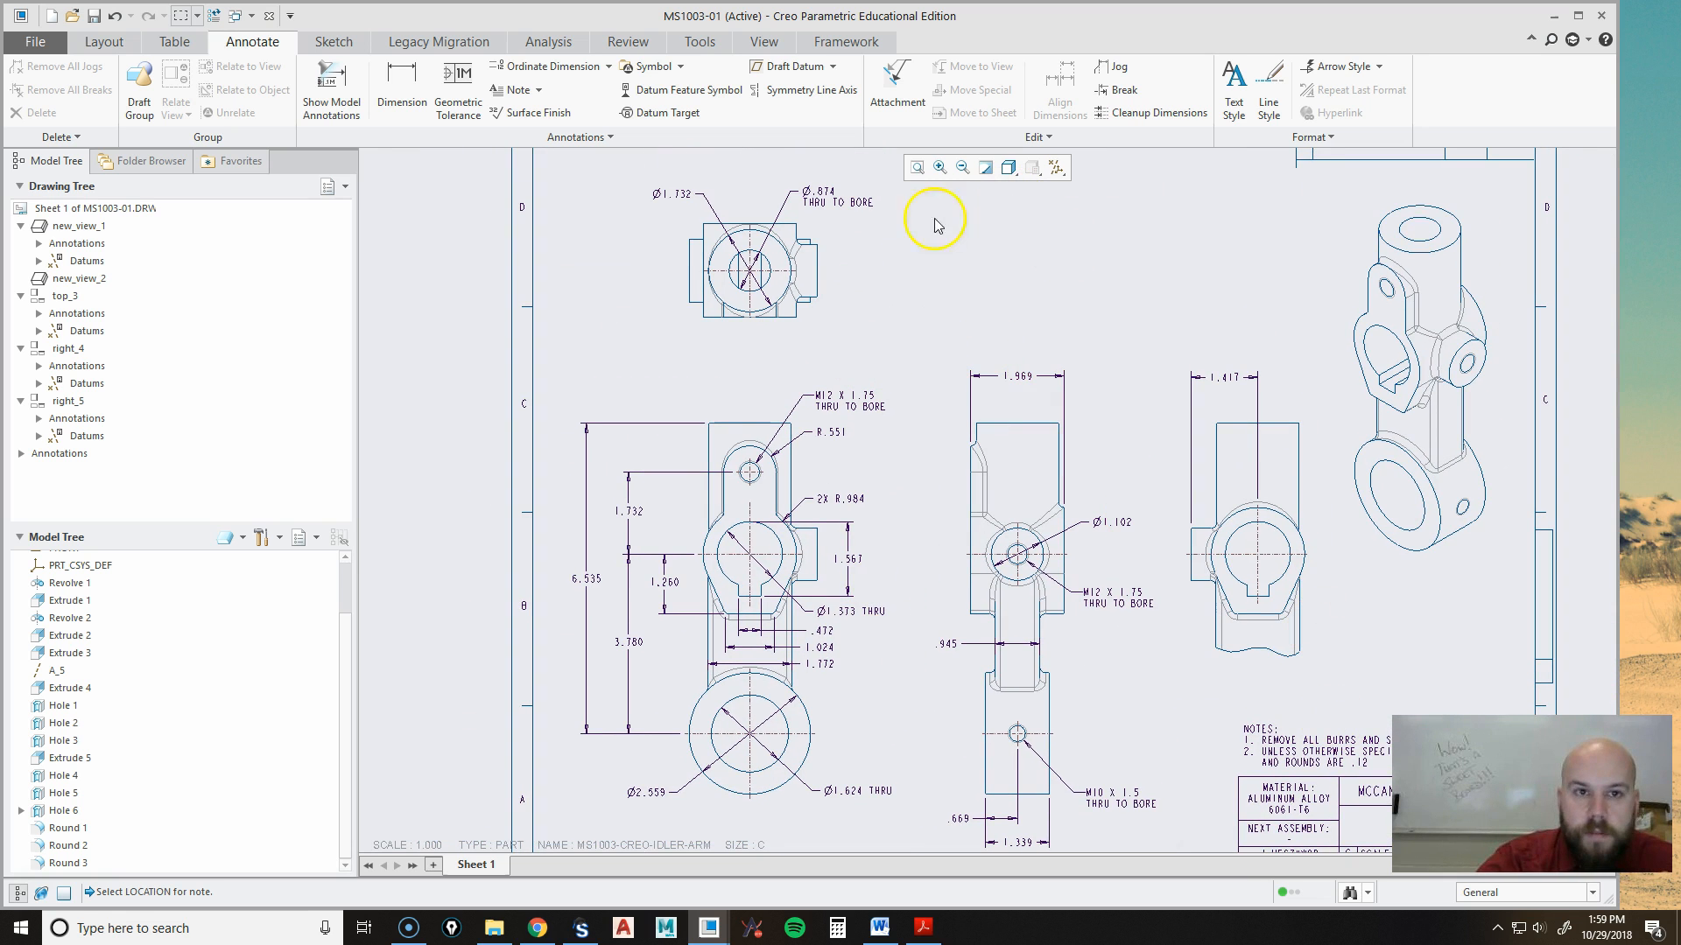
{"action": "left_click", "coordinate": [915, 167]}
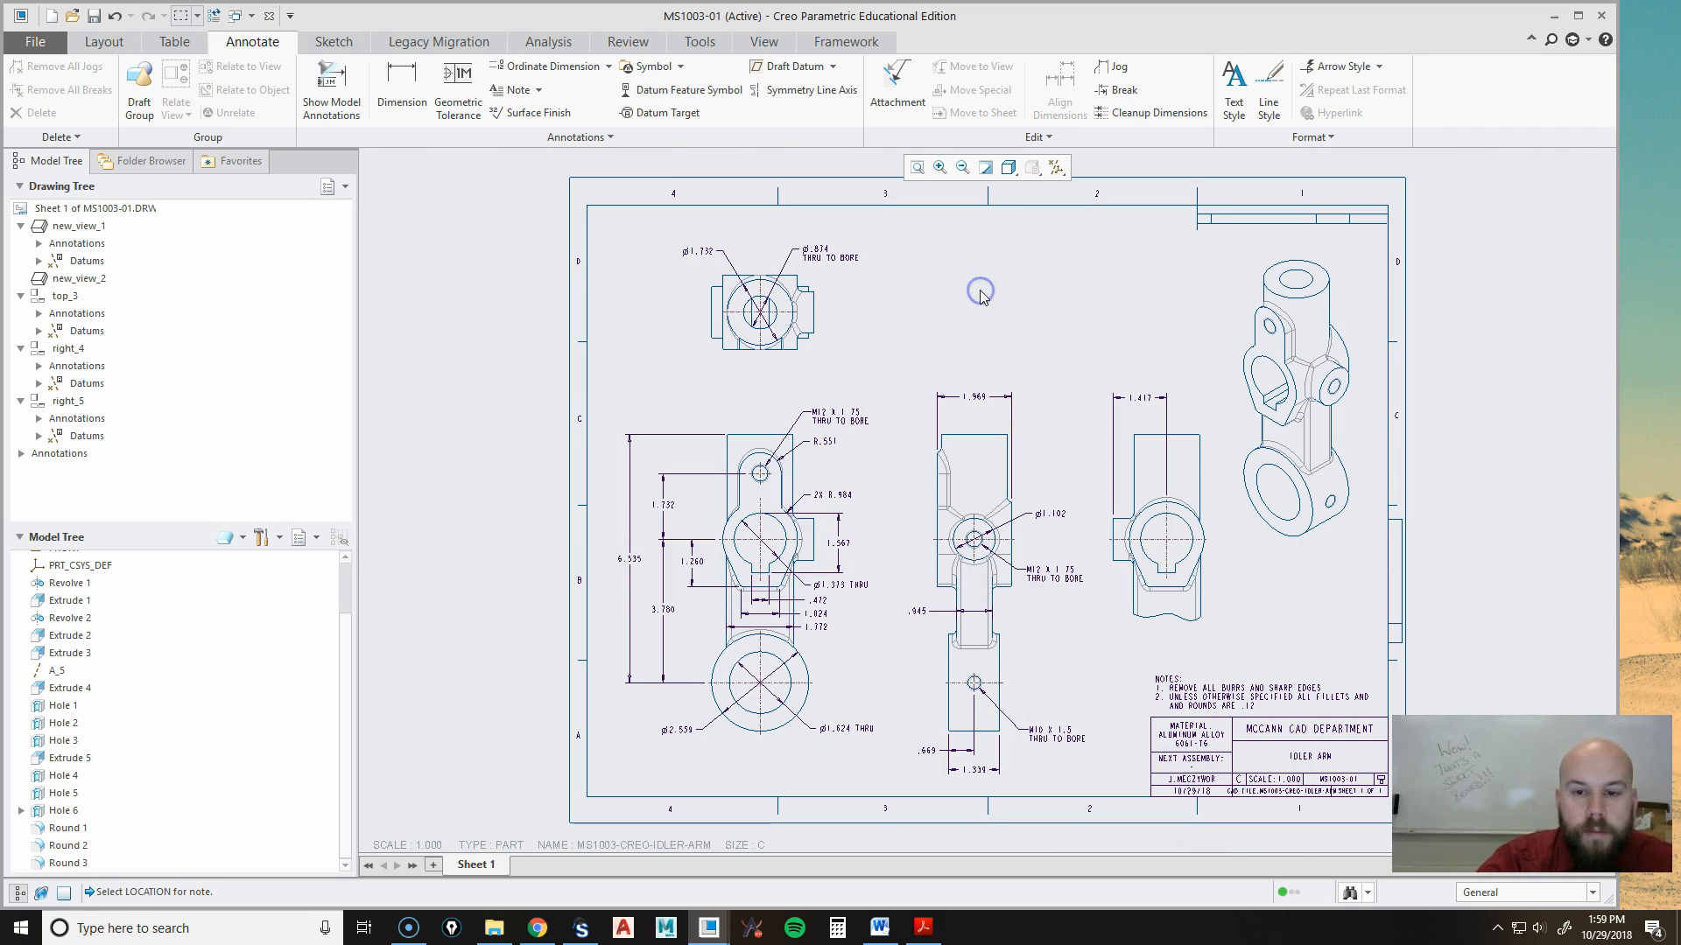